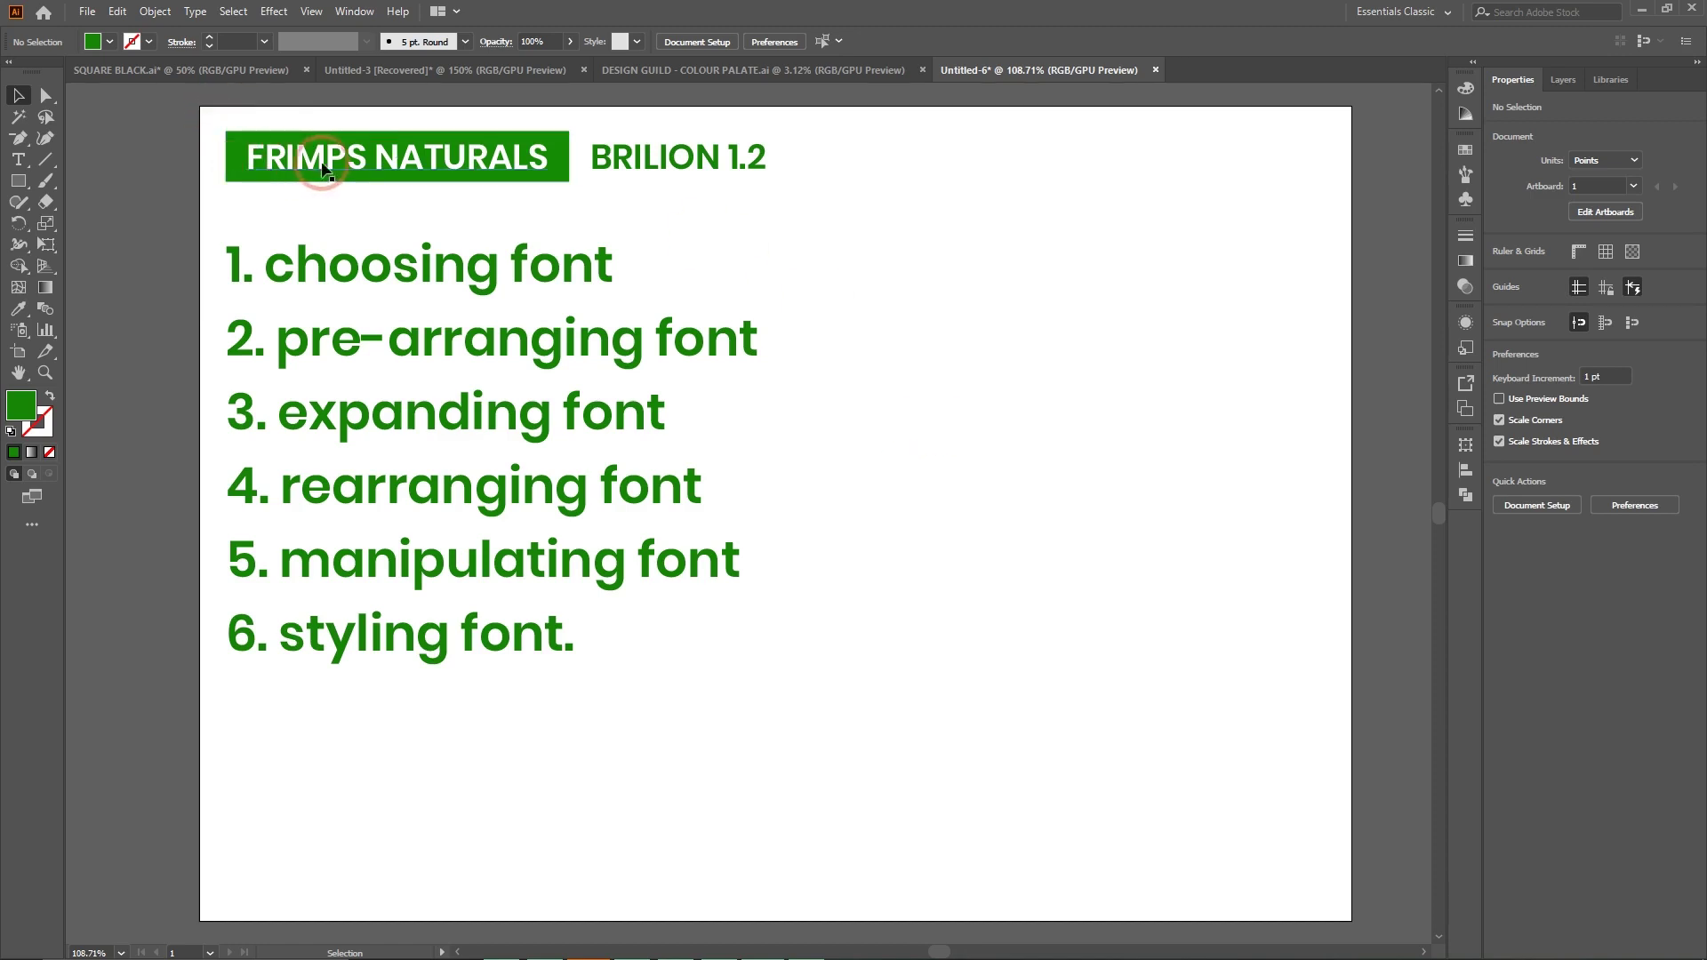
Shrink the six-line numbered list to about 11.3 pt and place it just below the green FRIMPS NATURALS heading.
{"action": "scroll", "coordinate": [1001, 473], "scroll_direction": "up", "scroll_amount": 1}
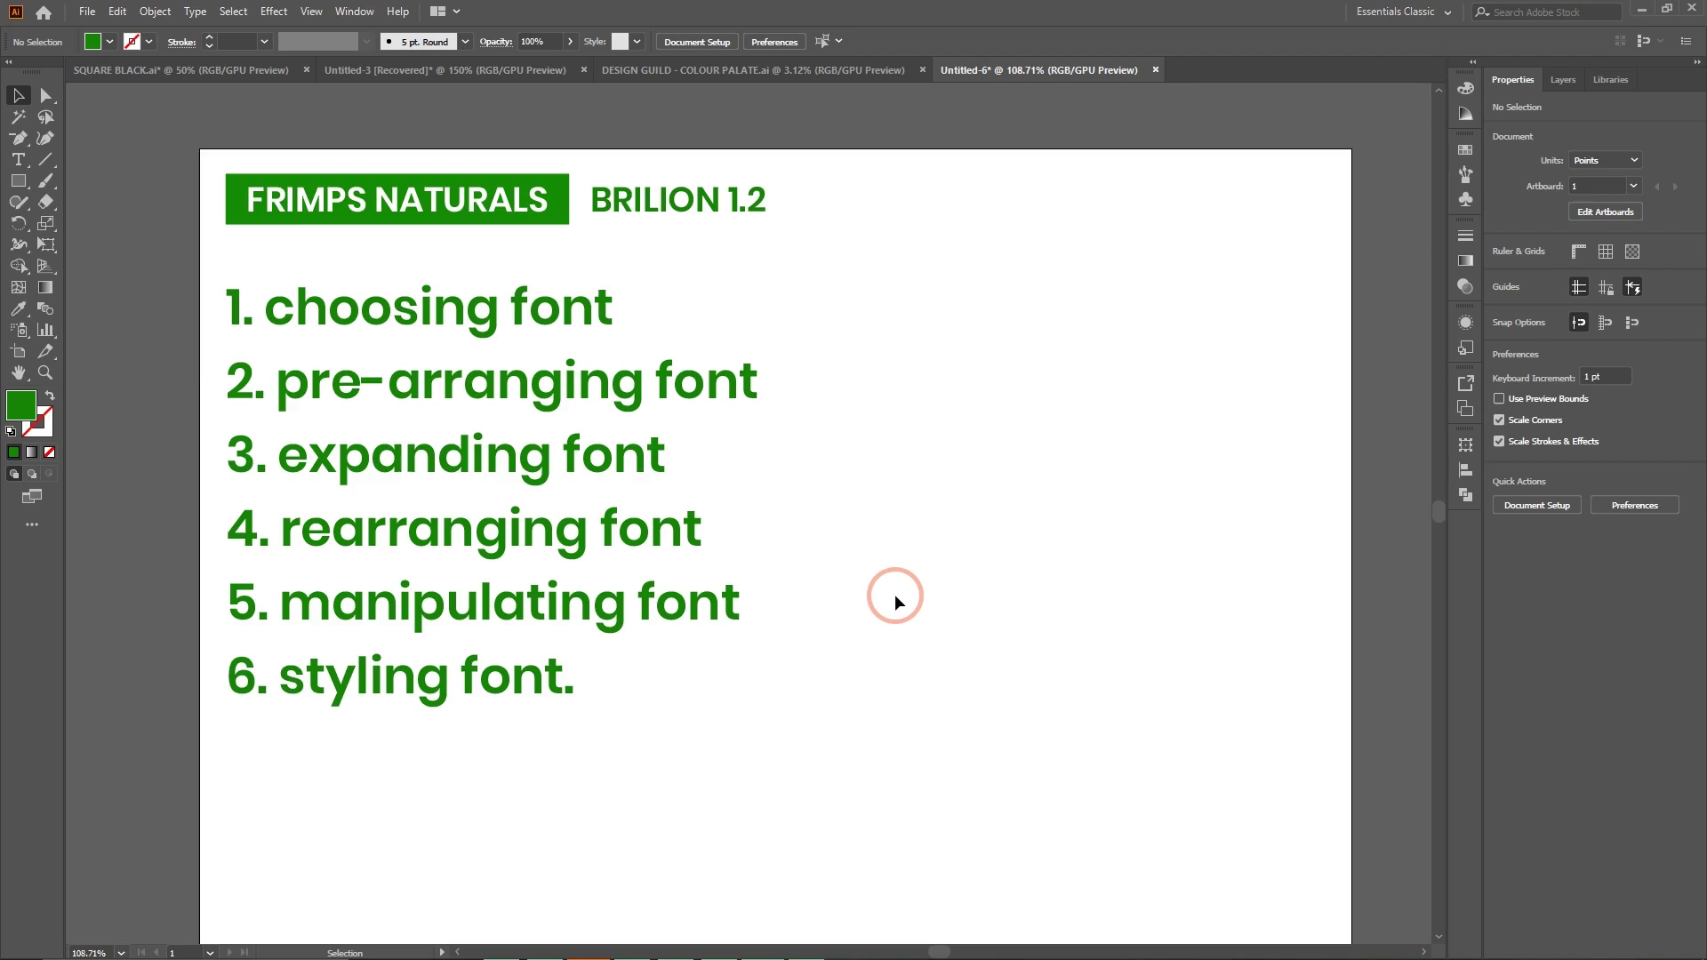
{"action": "left_click", "coordinate": [381, 488]}
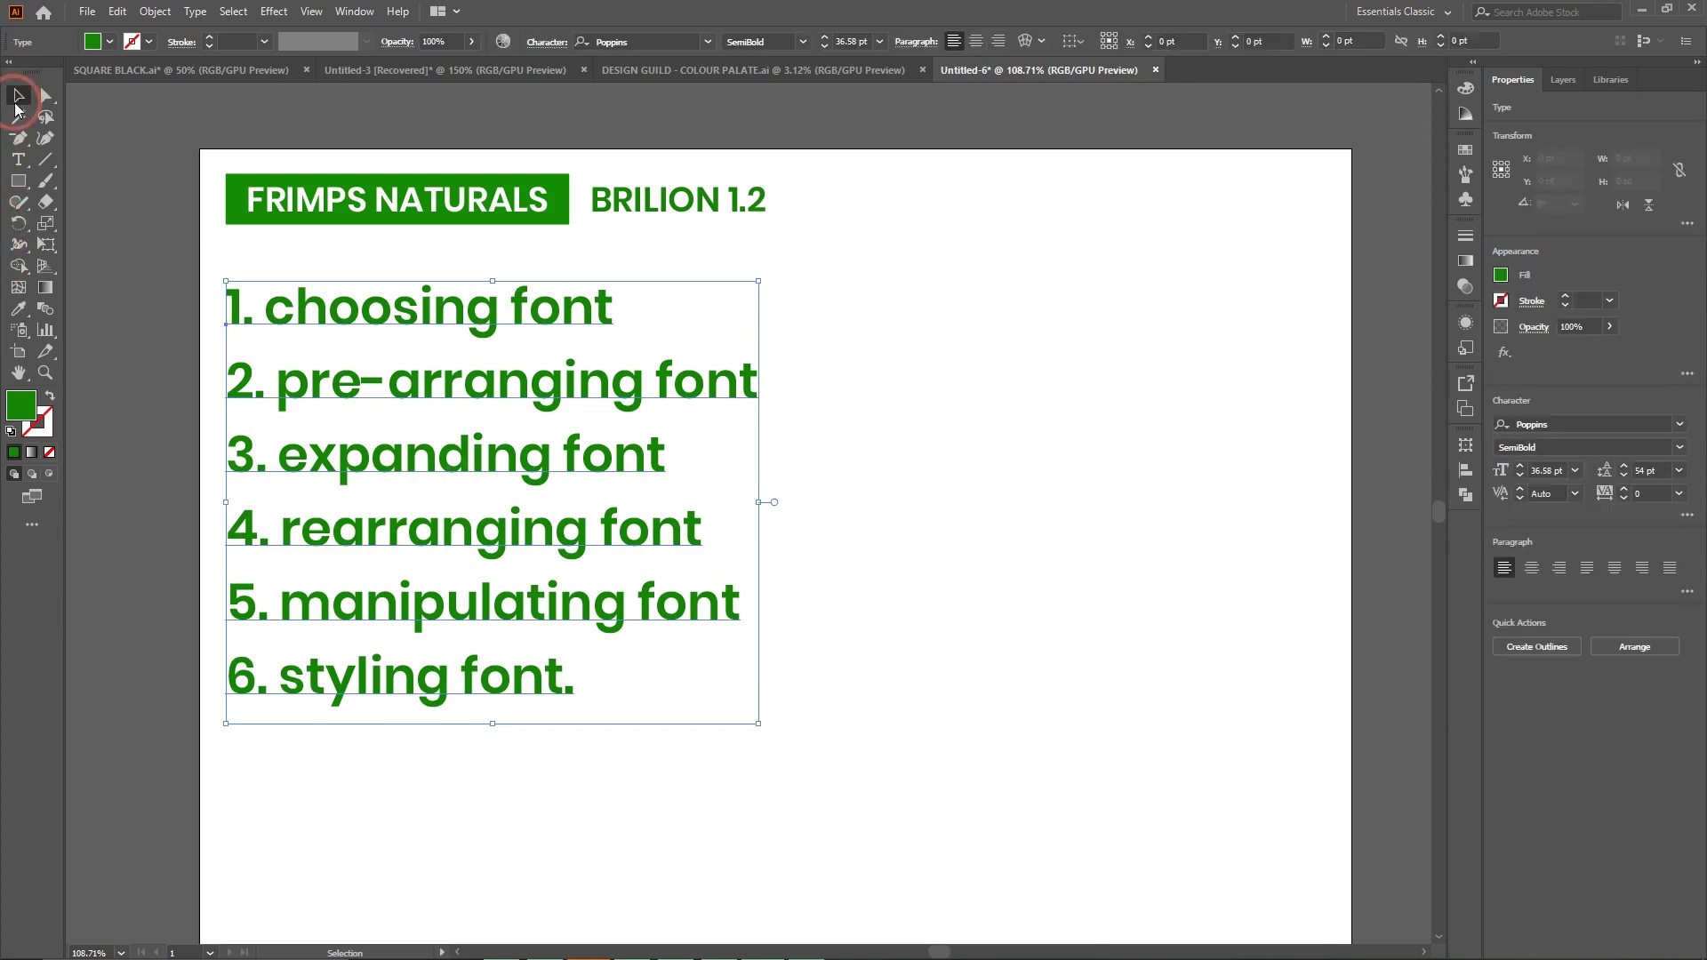
{"action": "left_click", "coordinate": [18, 98]}
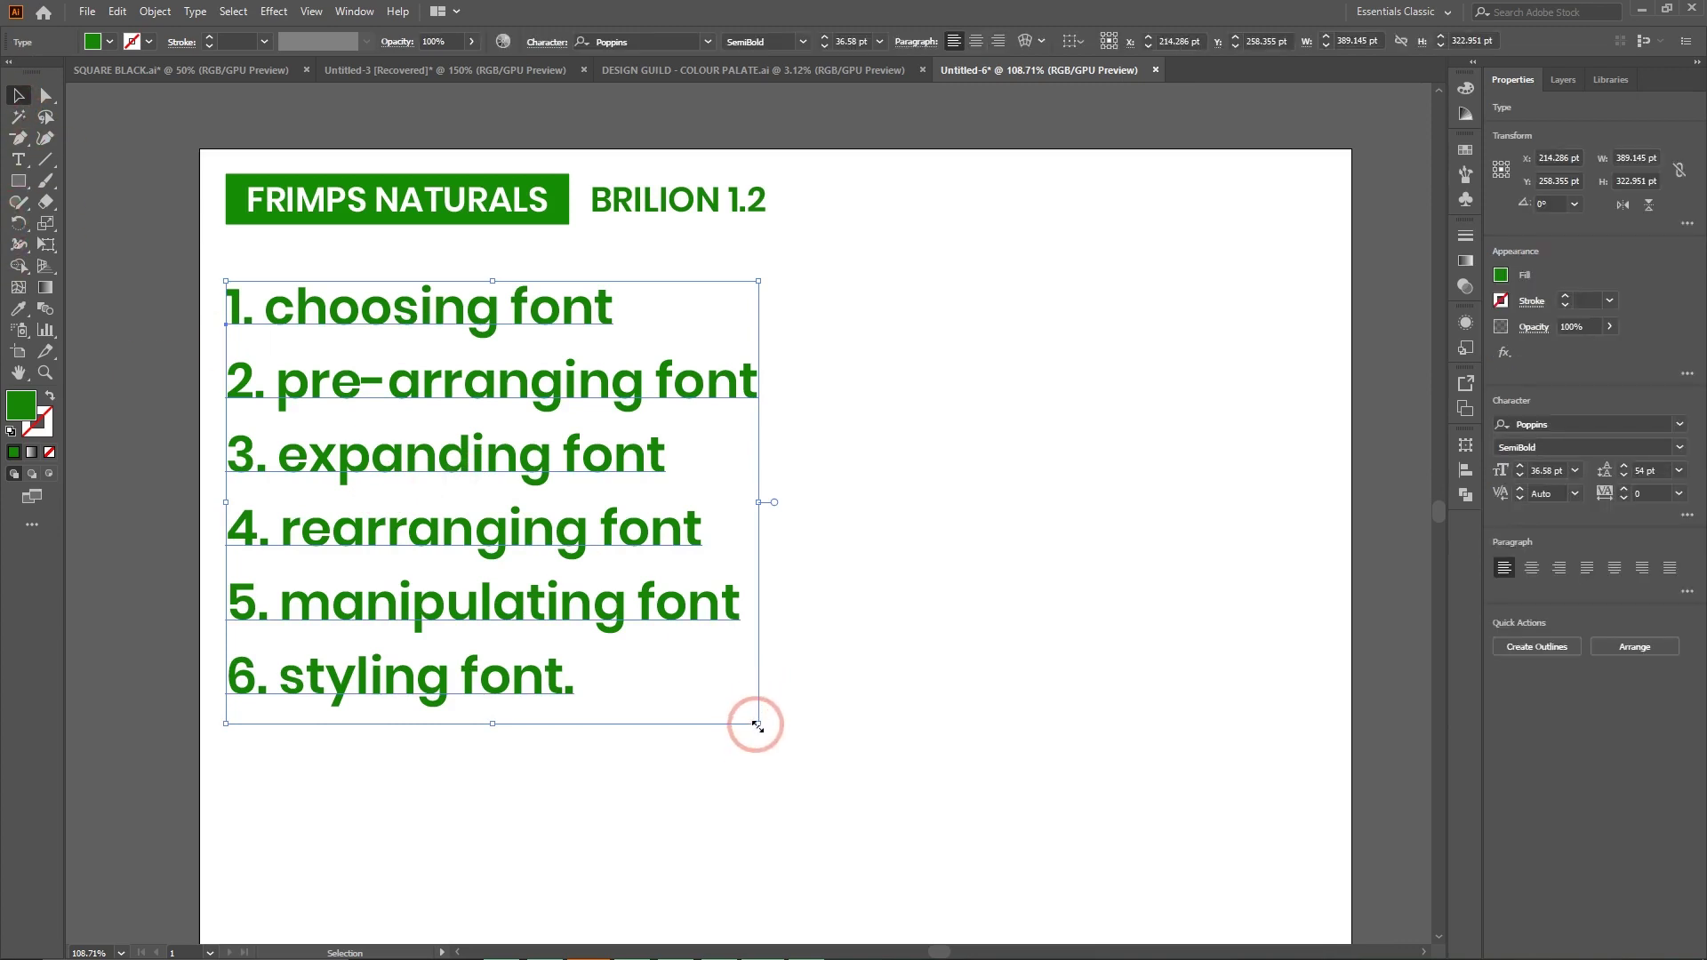
{"action": "left_click_drag", "start_coordinate": [758, 726], "coordinate": [491, 418]}
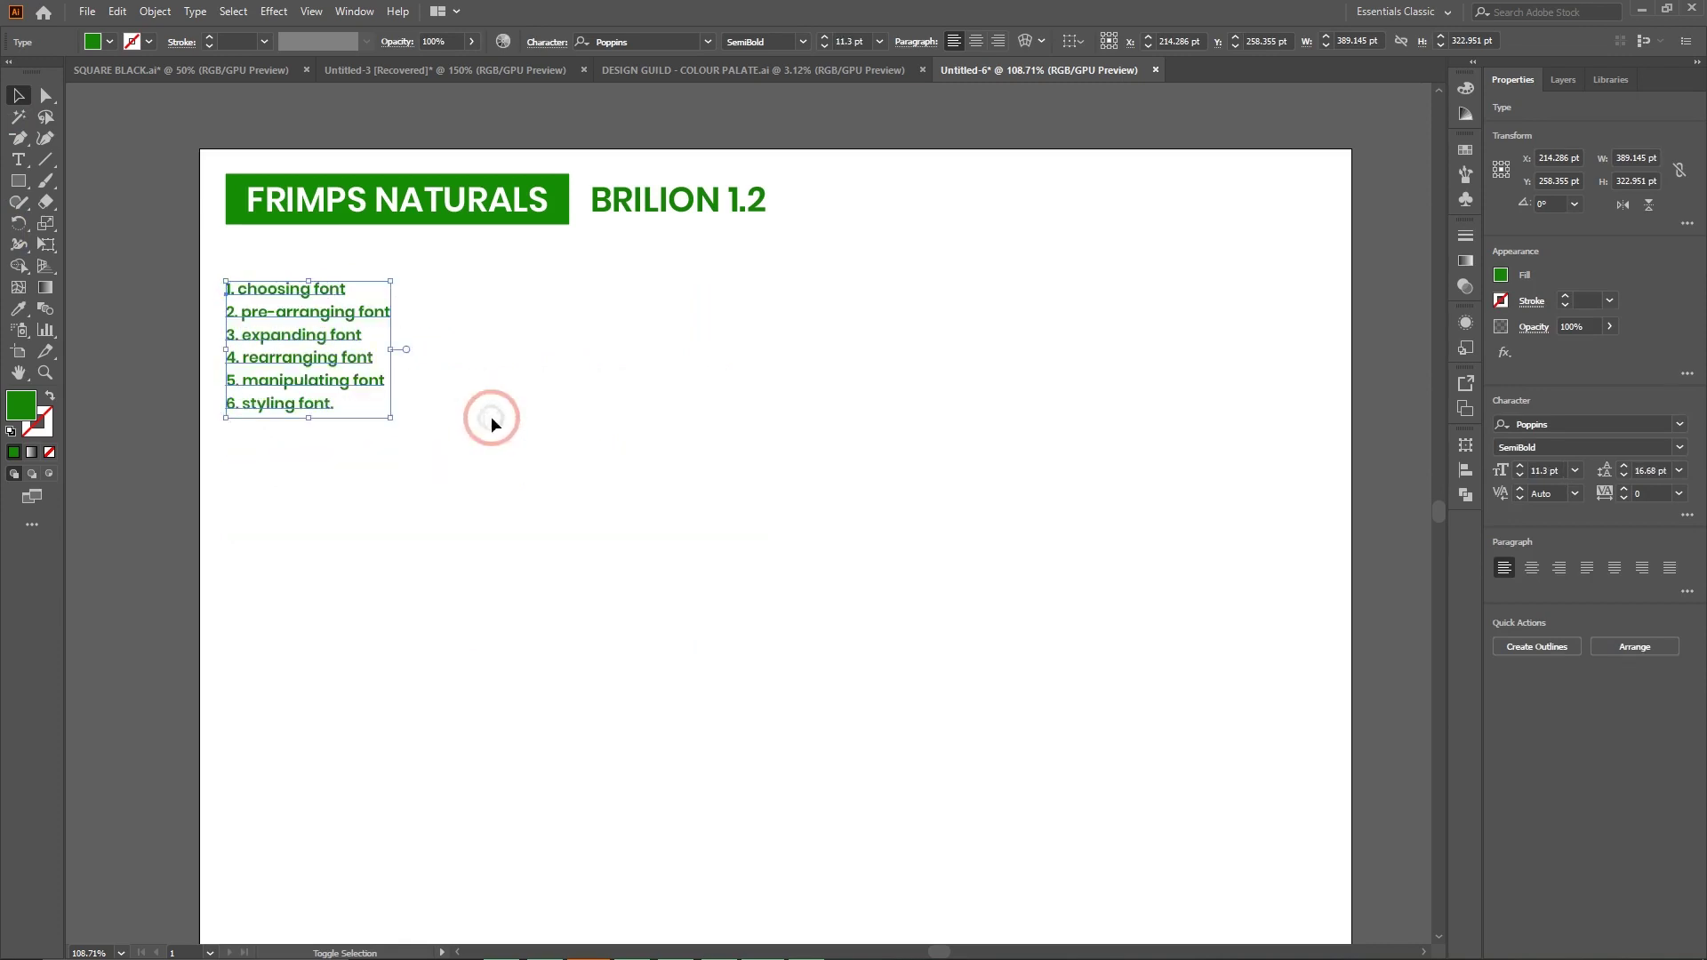
{"action": "left_click_drag", "start_coordinate": [319, 367], "coordinate": [319, 340]}
{"action": "left_click_drag", "start_coordinate": [317, 331], "coordinate": [317, 332]}
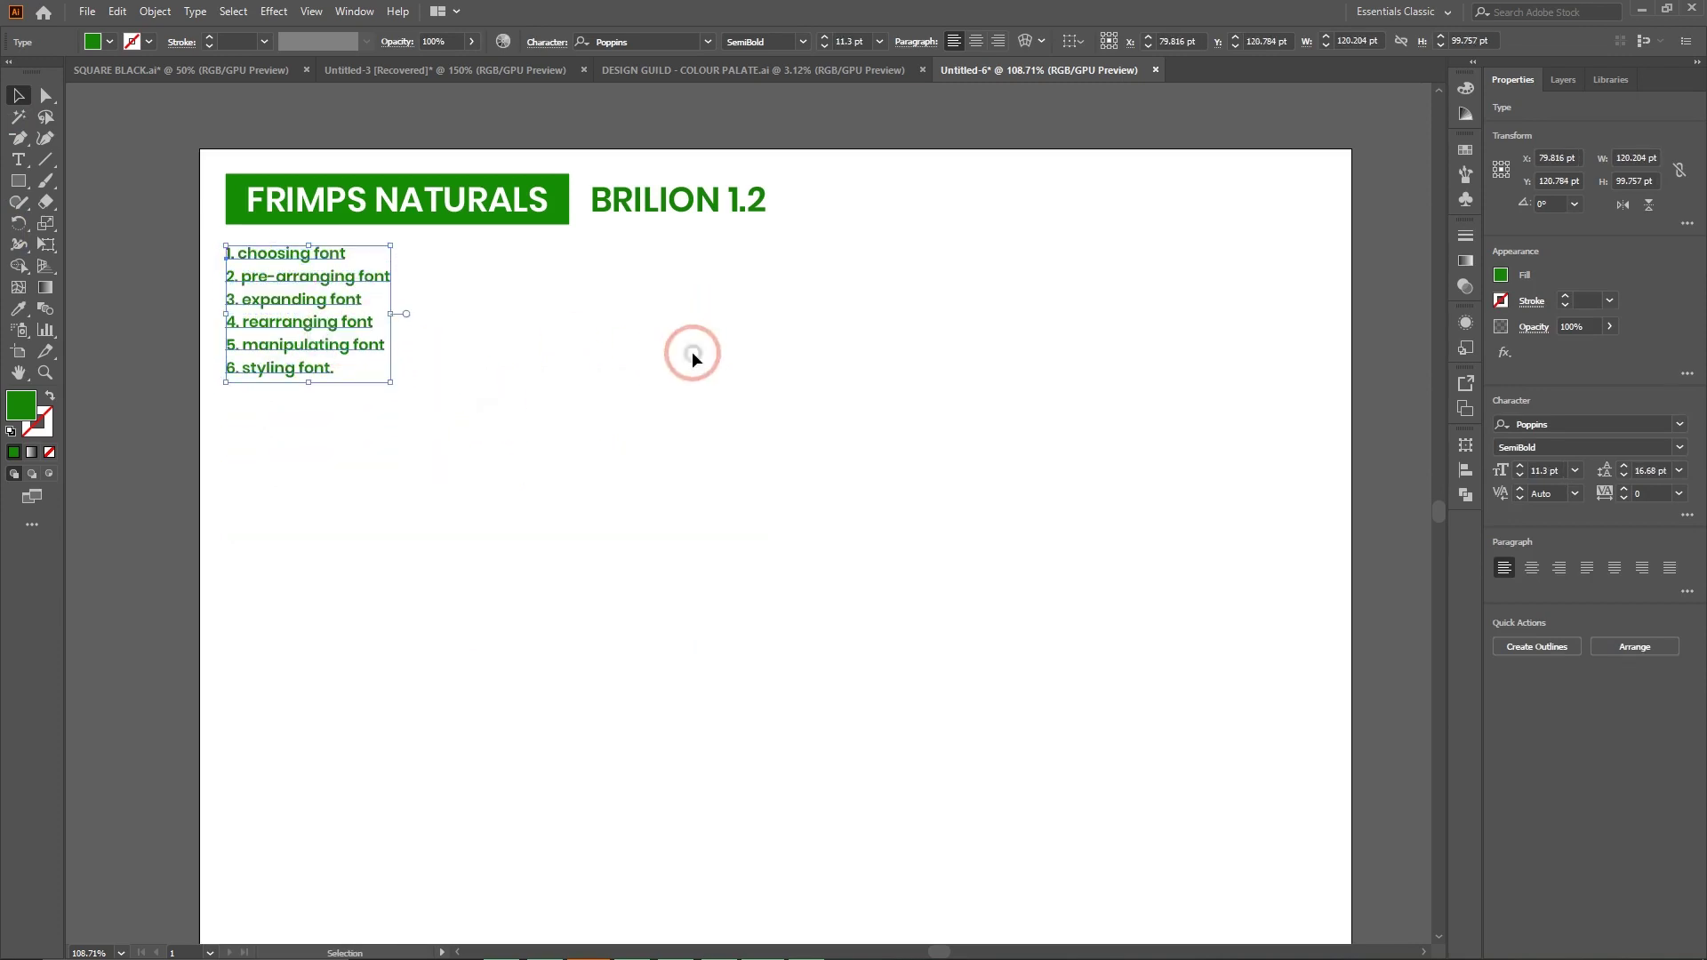
{"action": "left_click", "coordinate": [691, 354]}
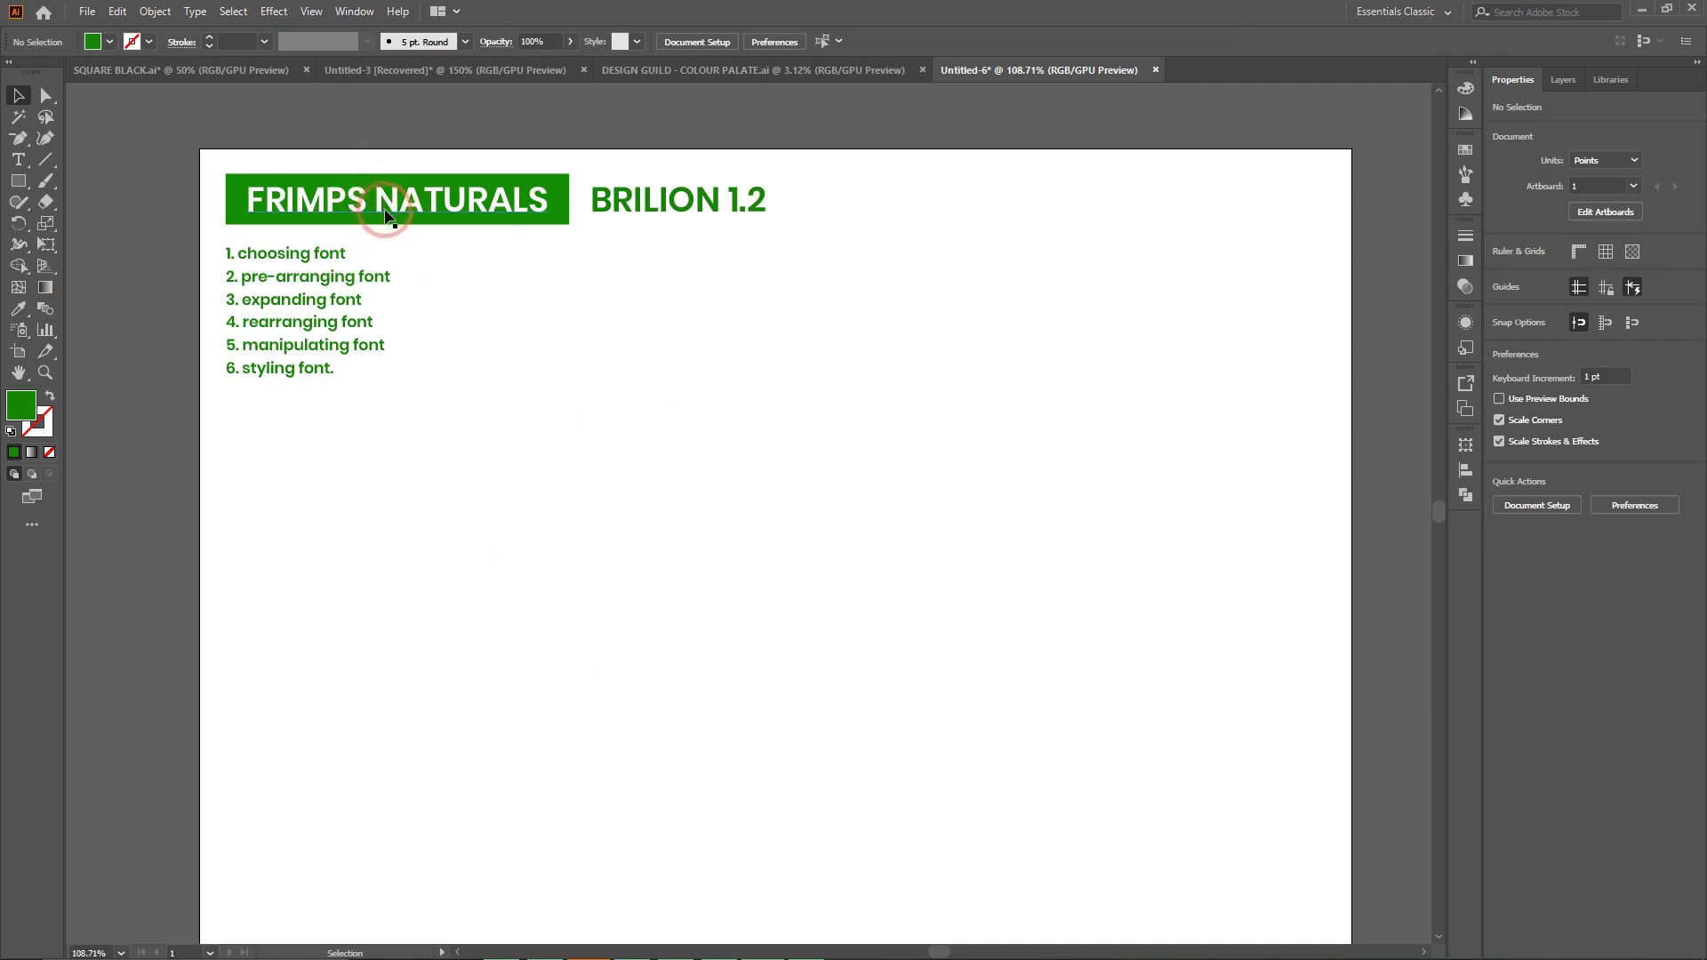
Add a "Lorem ipsum" placeholder as point text in the empty middle area of the artboard.
{"action": "left_click", "coordinate": [17, 159]}
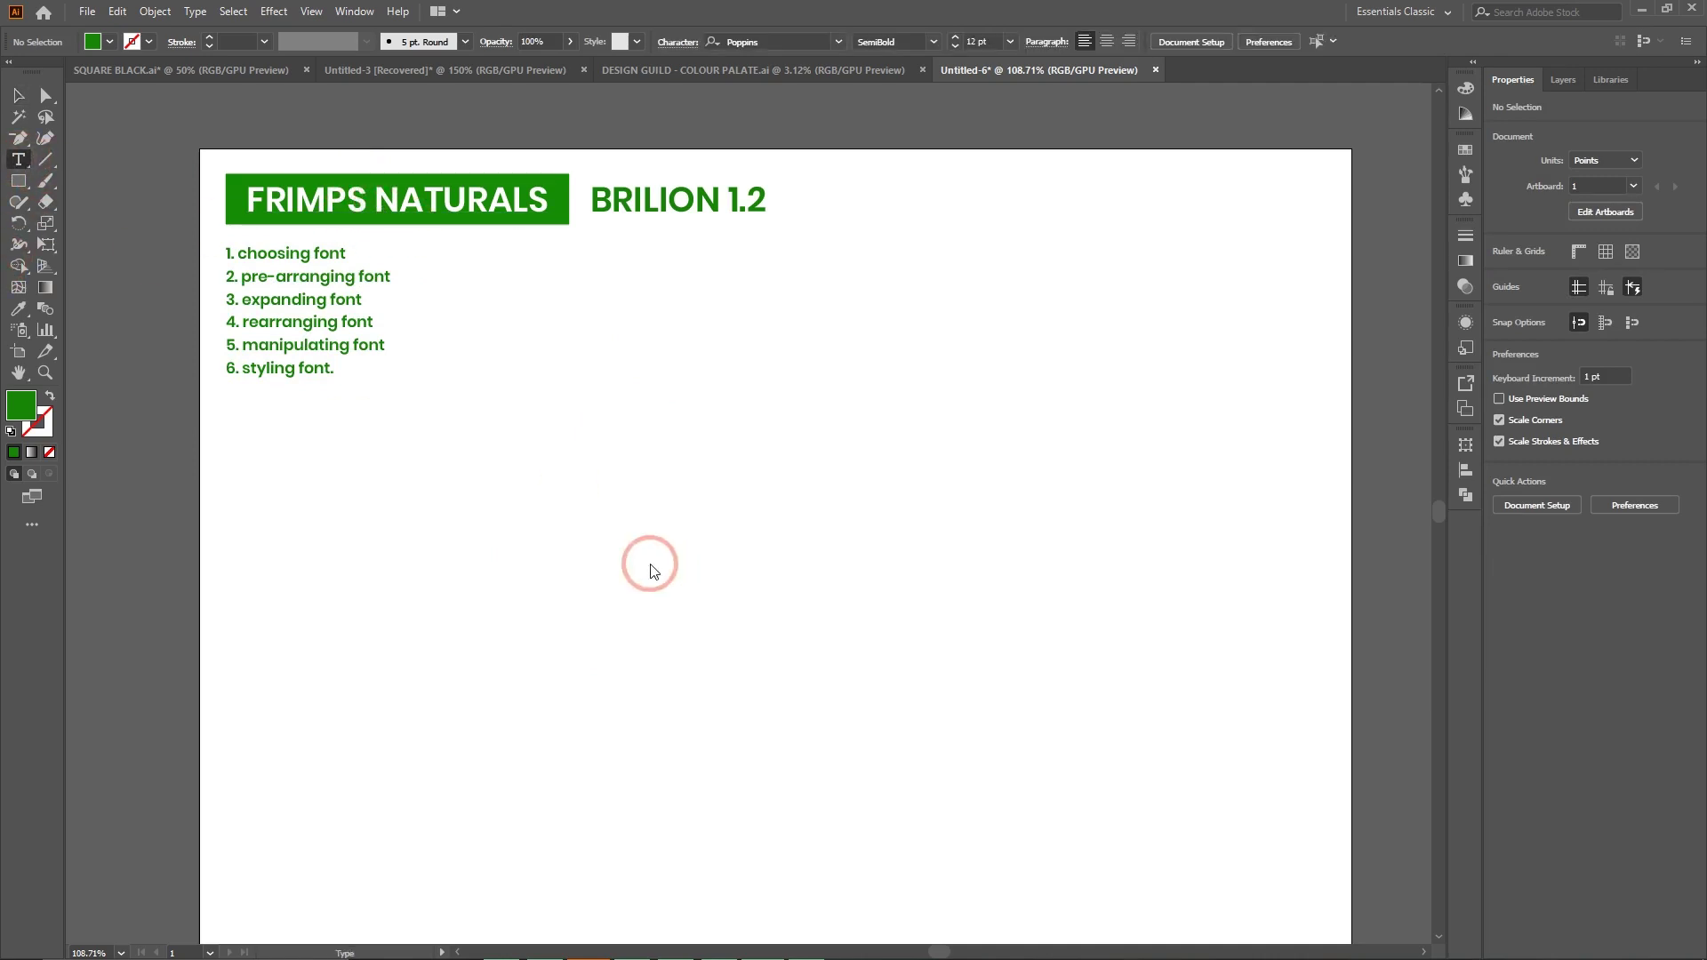
{"action": "left_click", "coordinate": [582, 563]}
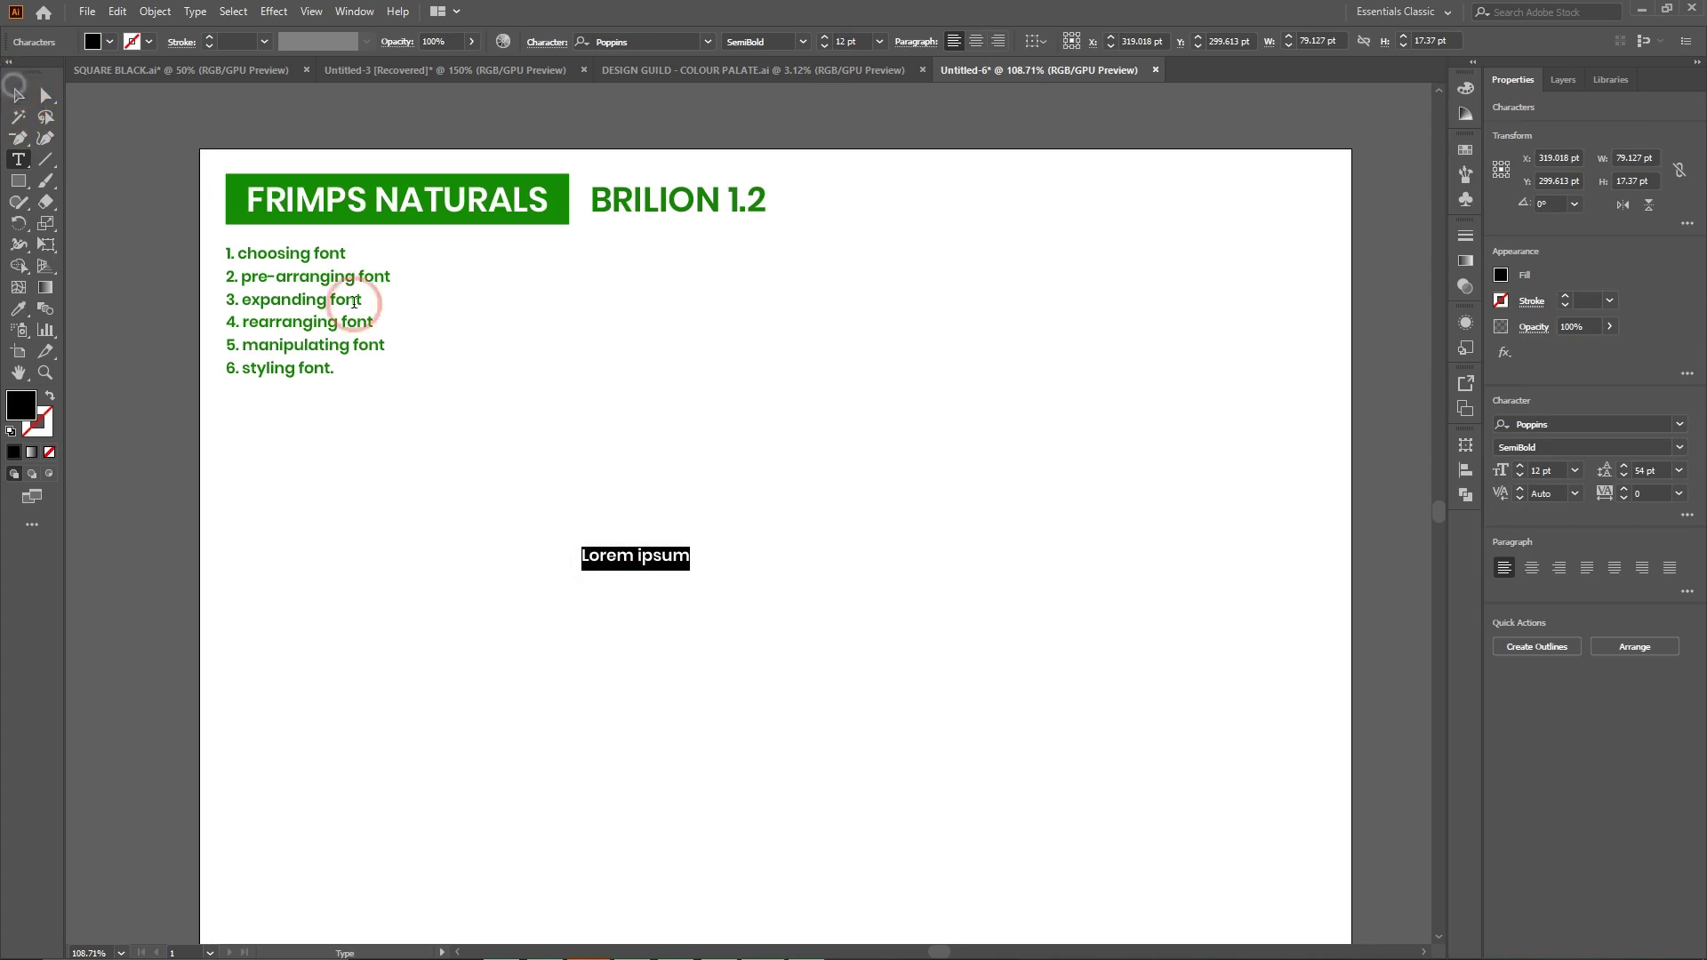
{"action": "left_click", "coordinate": [17, 105]}
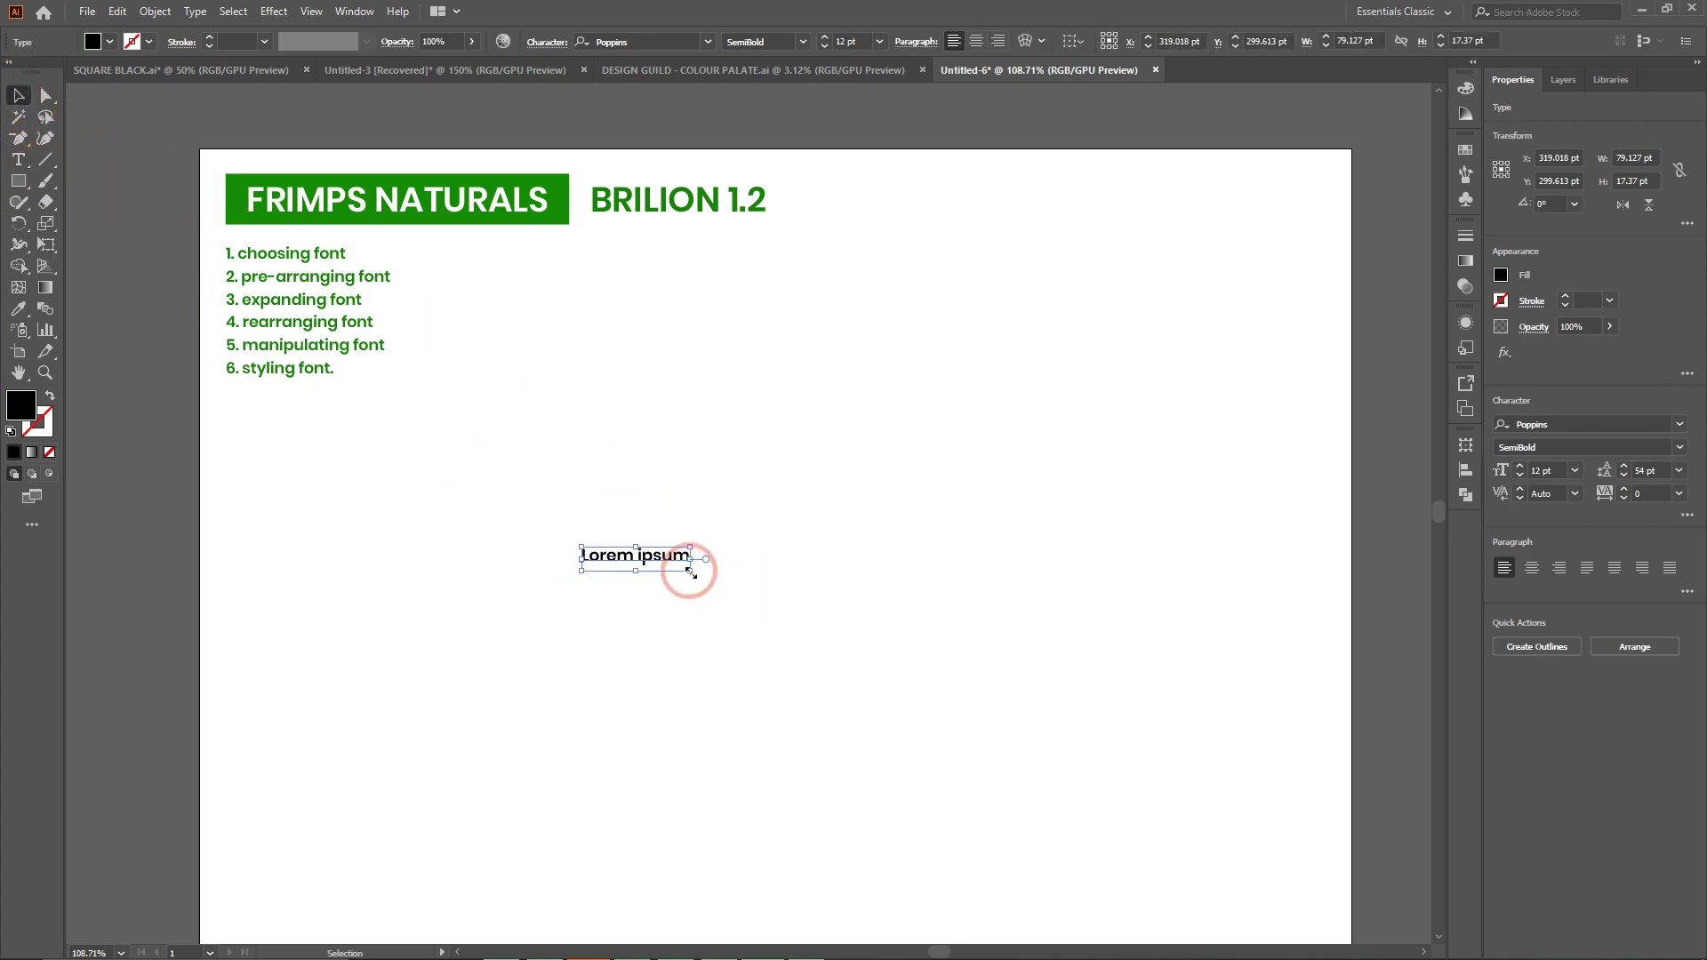
Enlarge the Lorem ipsum text to about 77.3 pt and centre it on the artboard.
{"action": "left_click_drag", "start_coordinate": [691, 571], "coordinate": [1279, 703]}
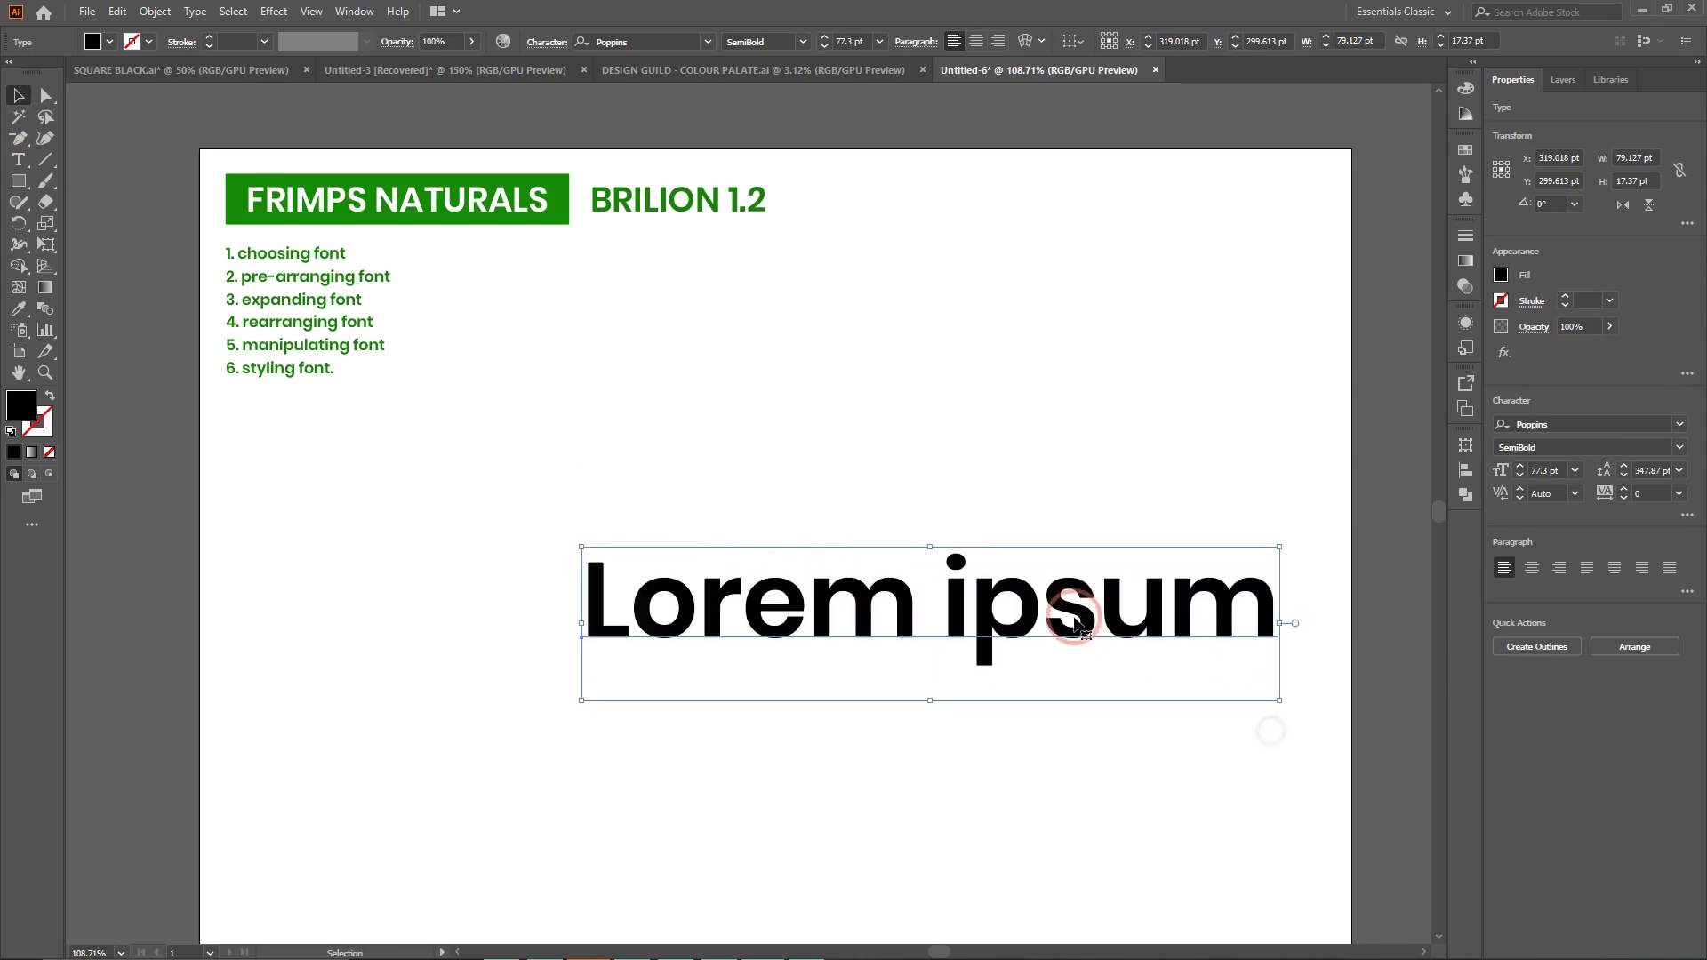
{"action": "left_click_drag", "start_coordinate": [1021, 614], "coordinate": [874, 568]}
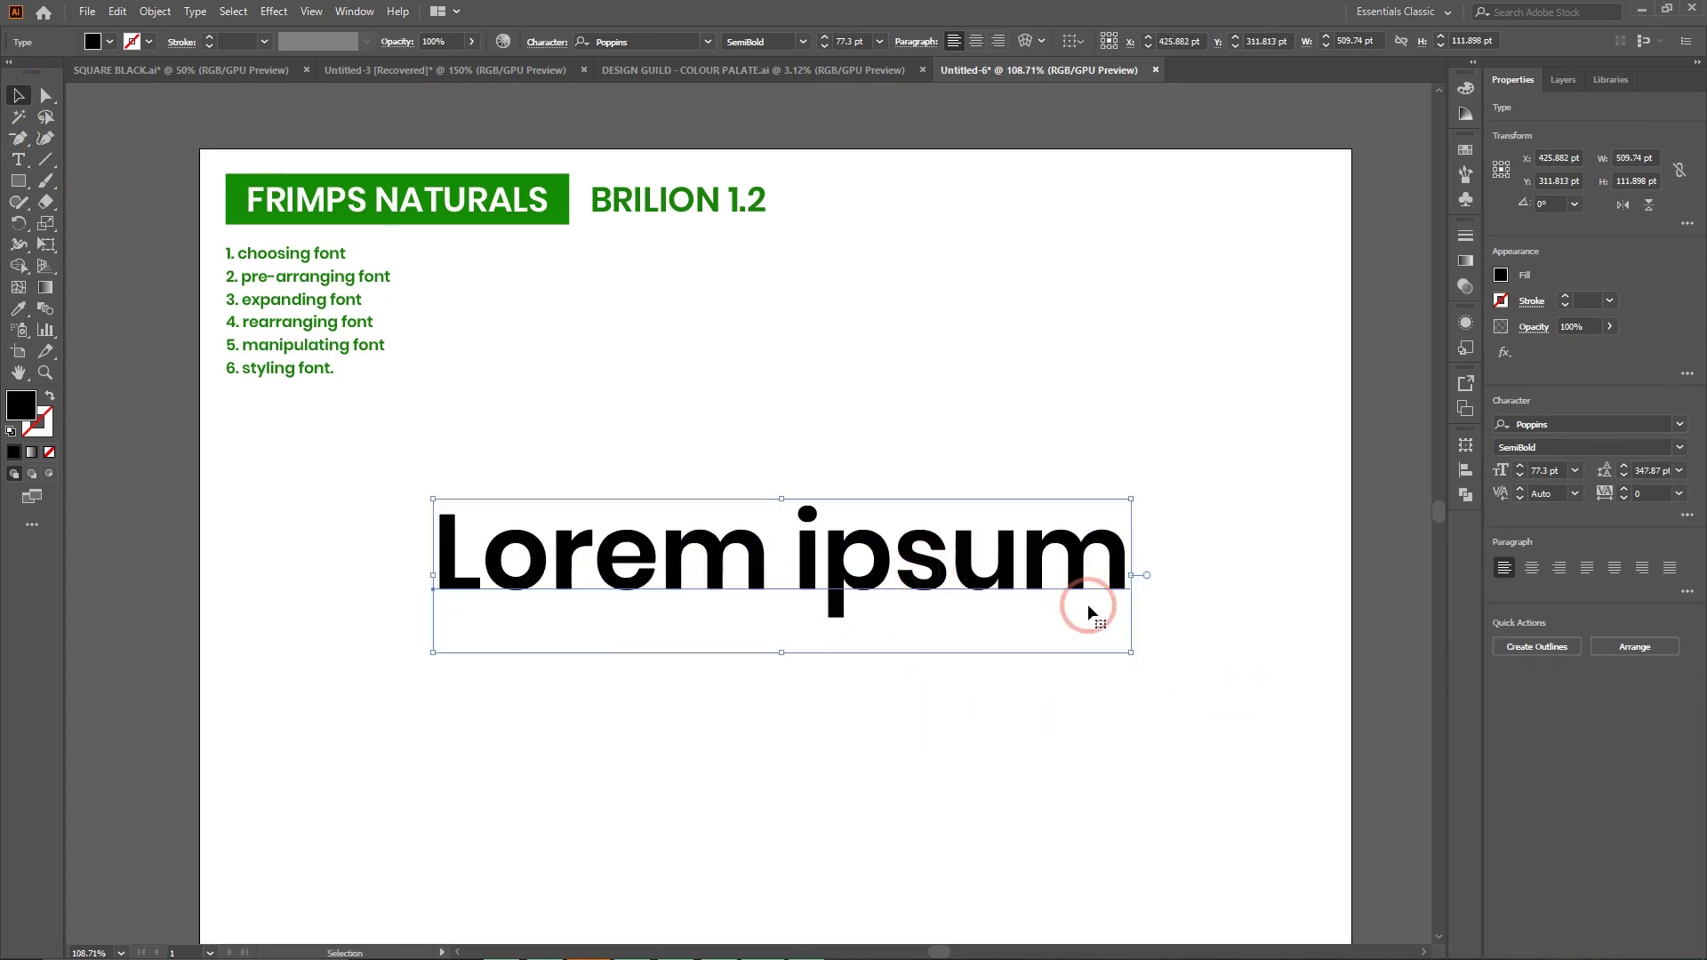
{"action": "scroll", "coordinate": [1057, 600], "scroll_direction": "down", "scroll_amount": 2}
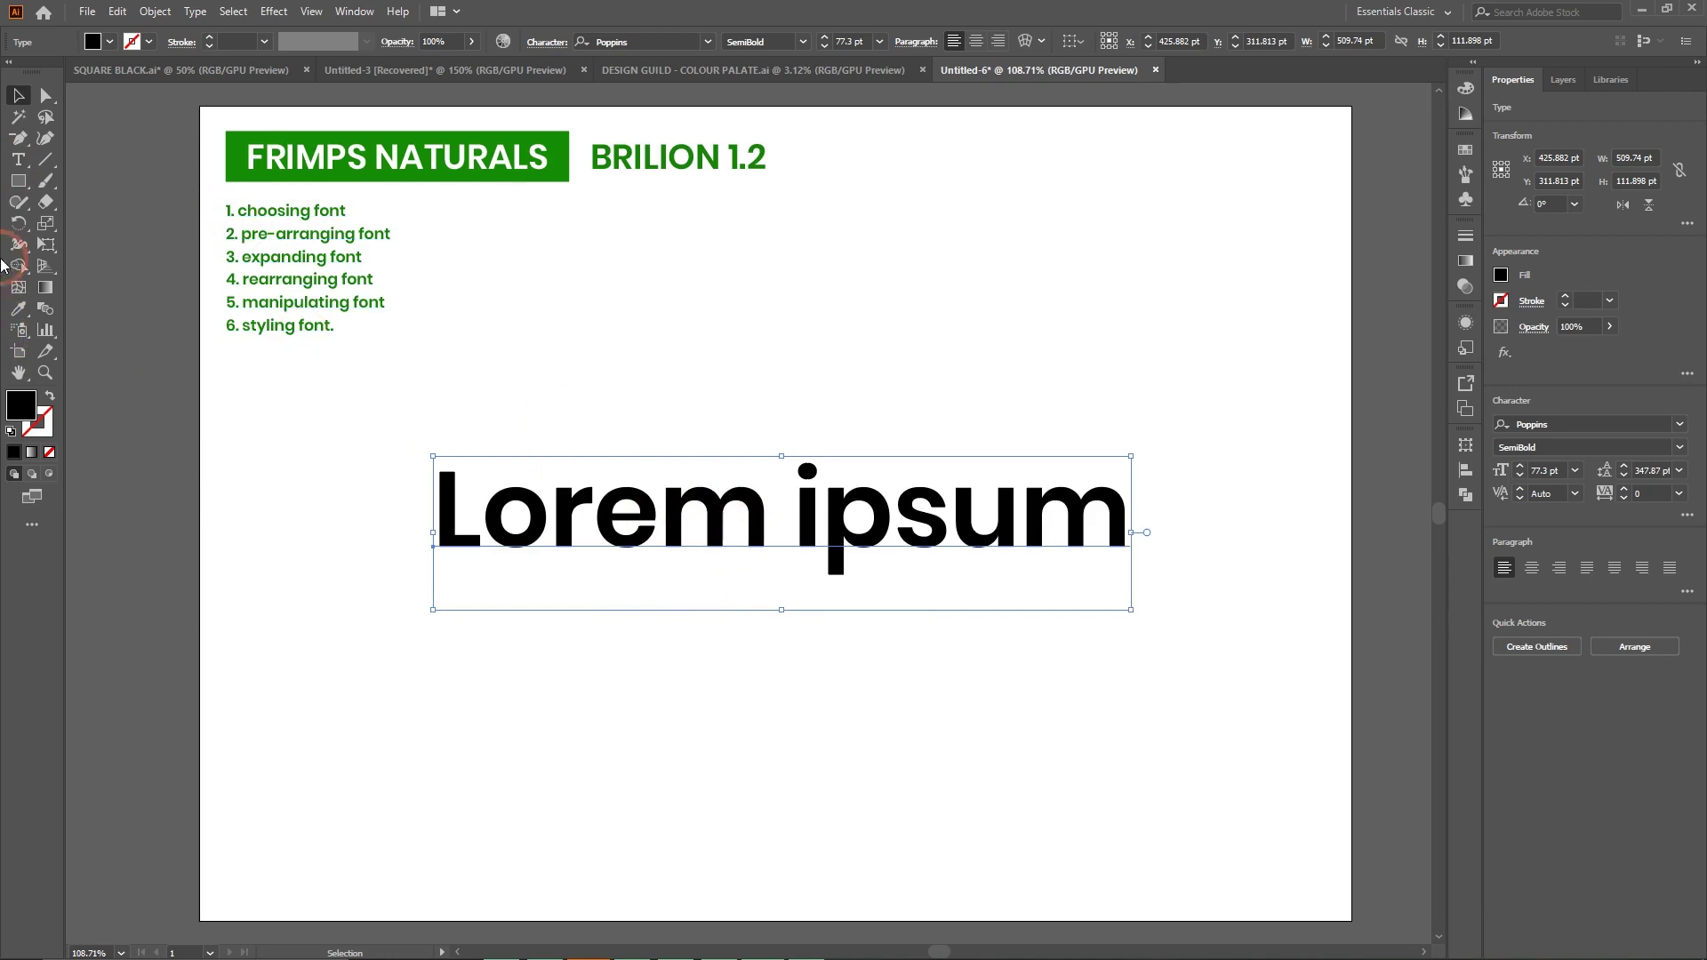
Change the font of the Lorem ipsum text to Brilon_1.2 Regular.
{"action": "double_click", "coordinate": [710, 529]}
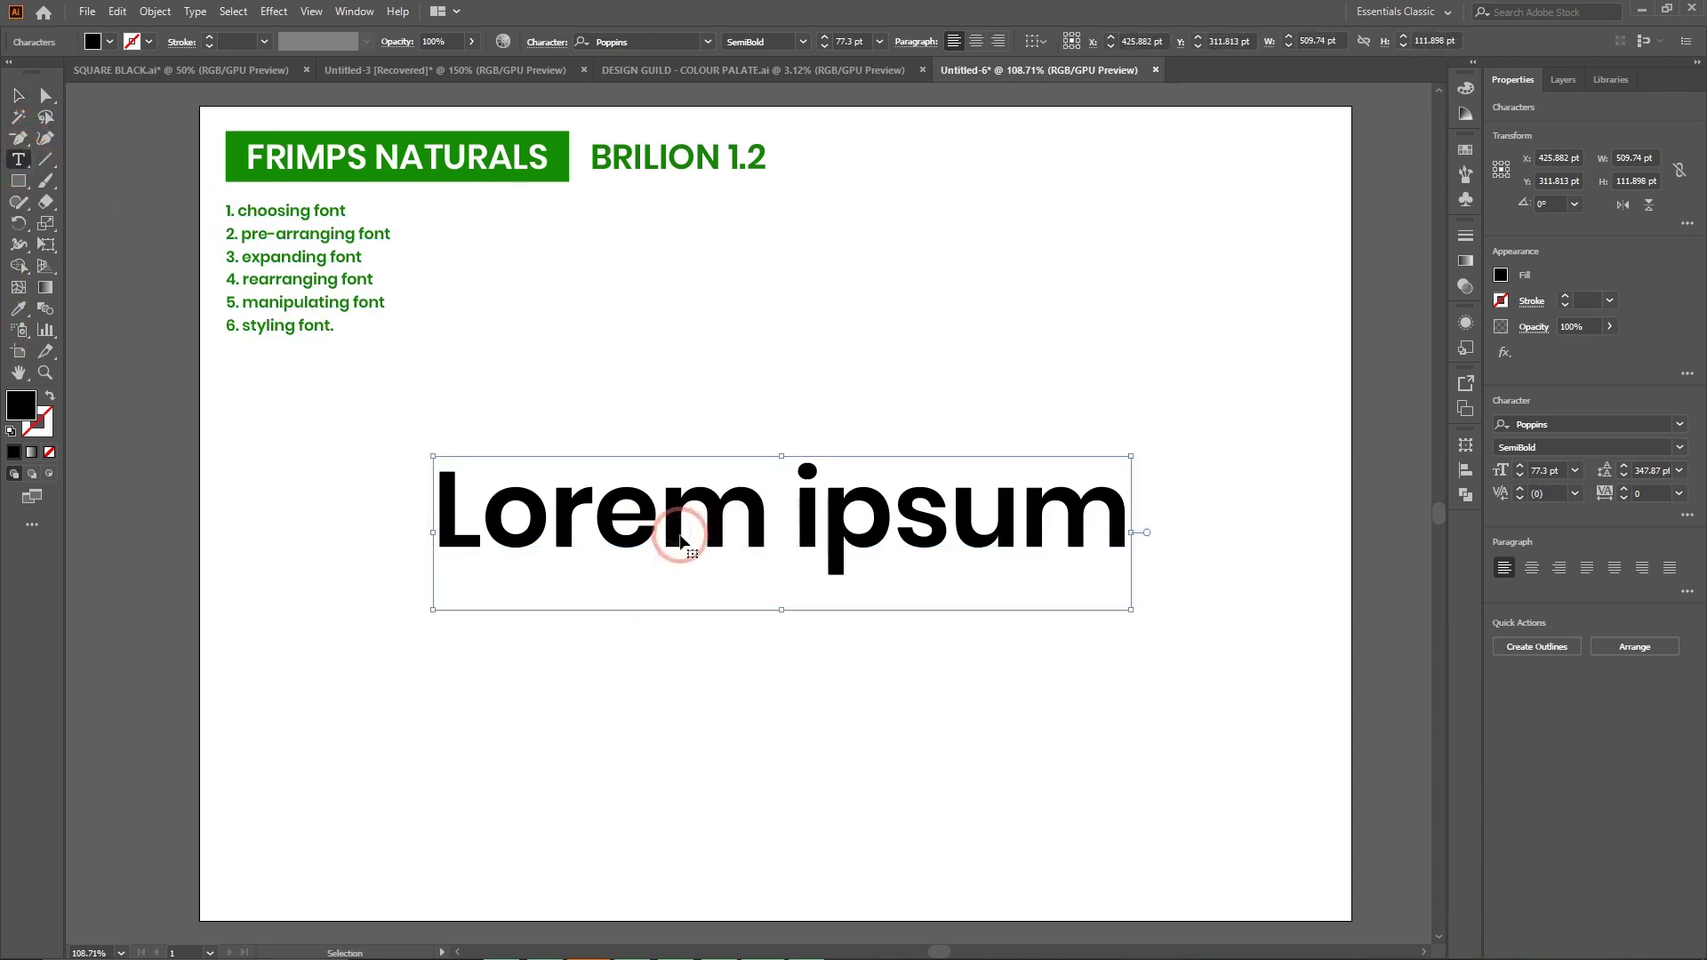
{"action": "triple_click", "coordinate": [707, 529]}
{"action": "left_click", "coordinate": [616, 41]}
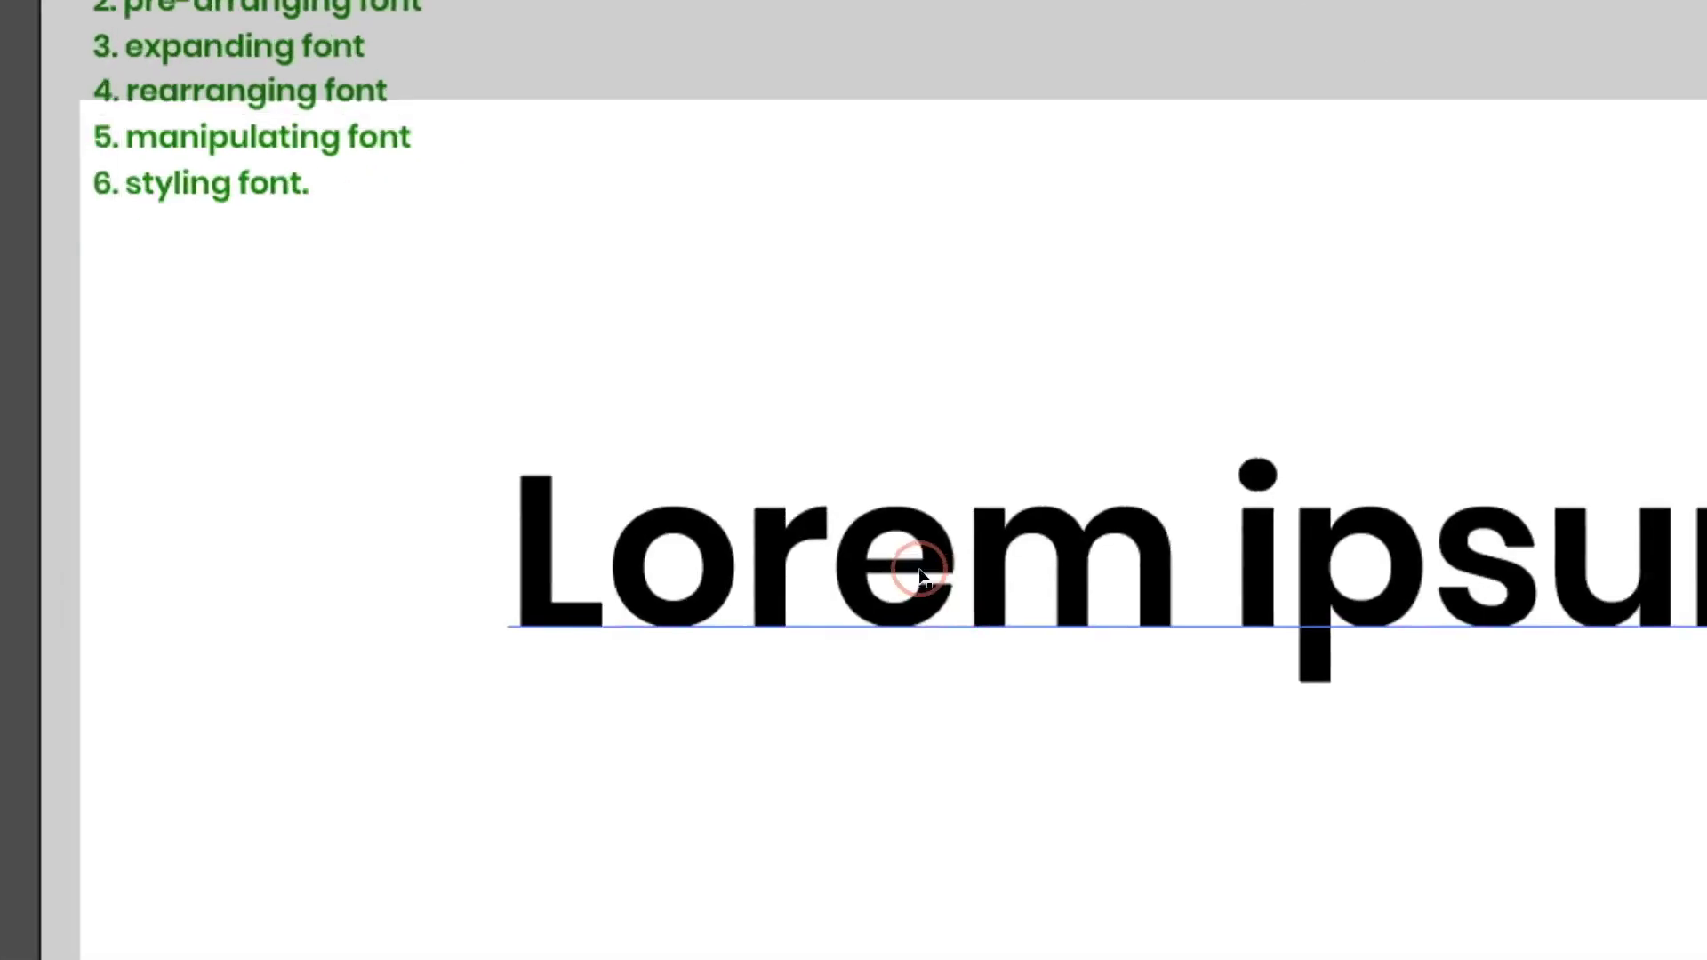
{"action": "left_click", "coordinate": [1221, 959]}
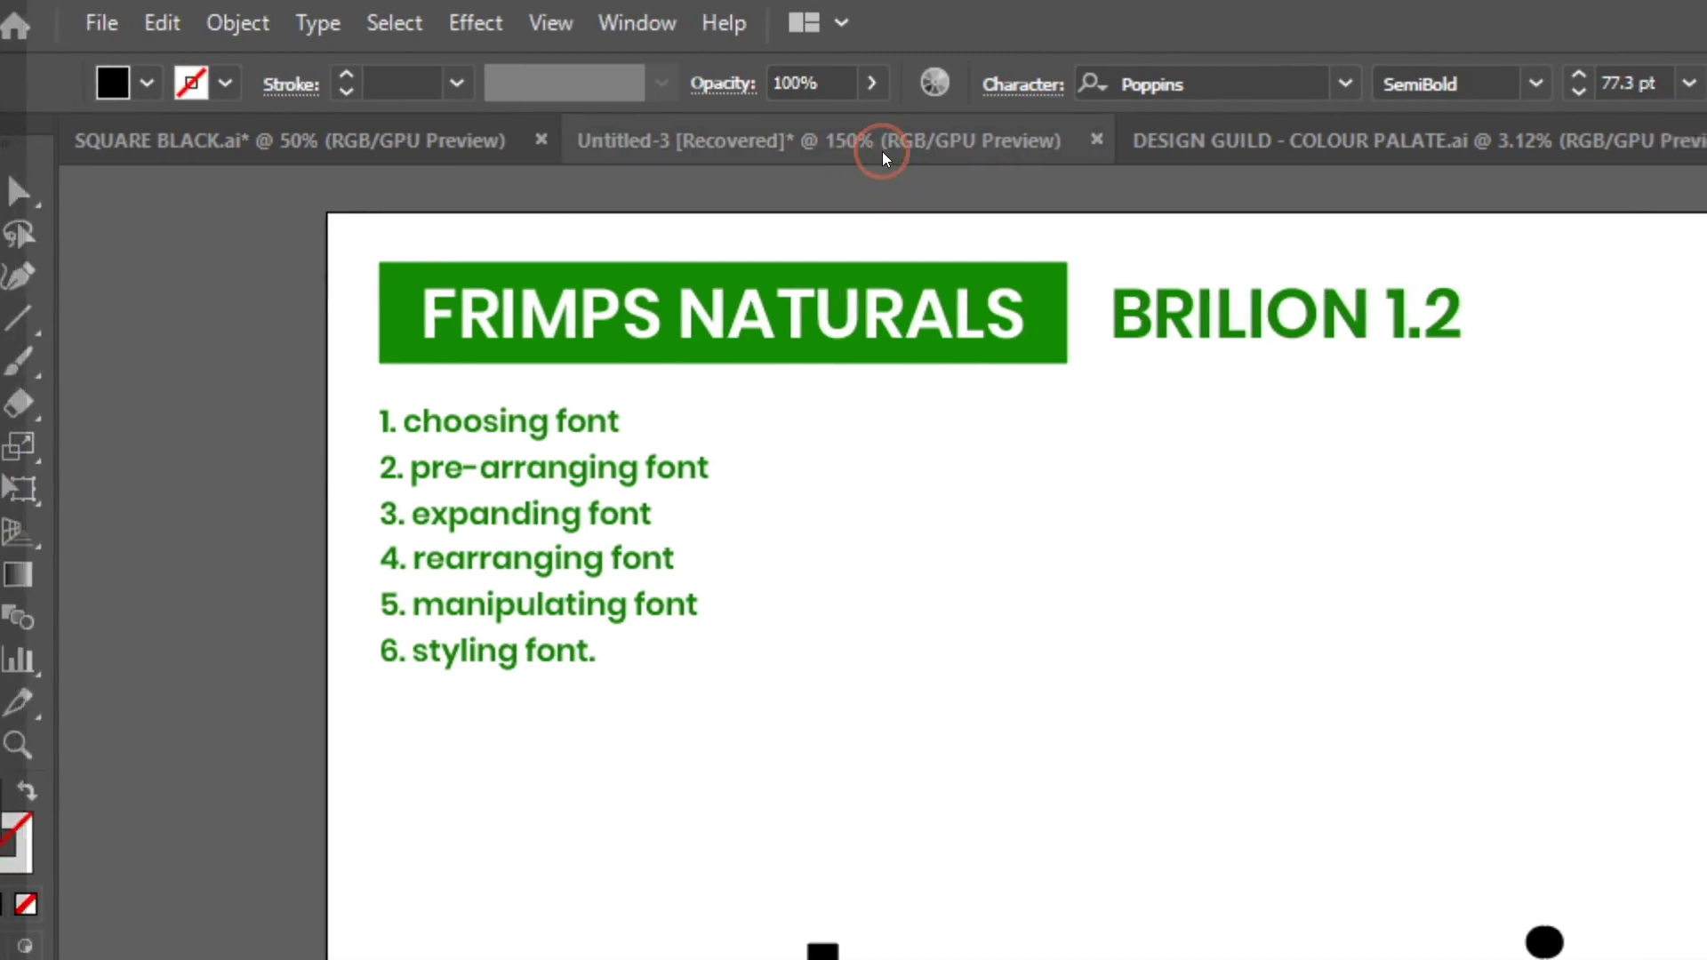
{"action": "left_click", "coordinate": [872, 83]}
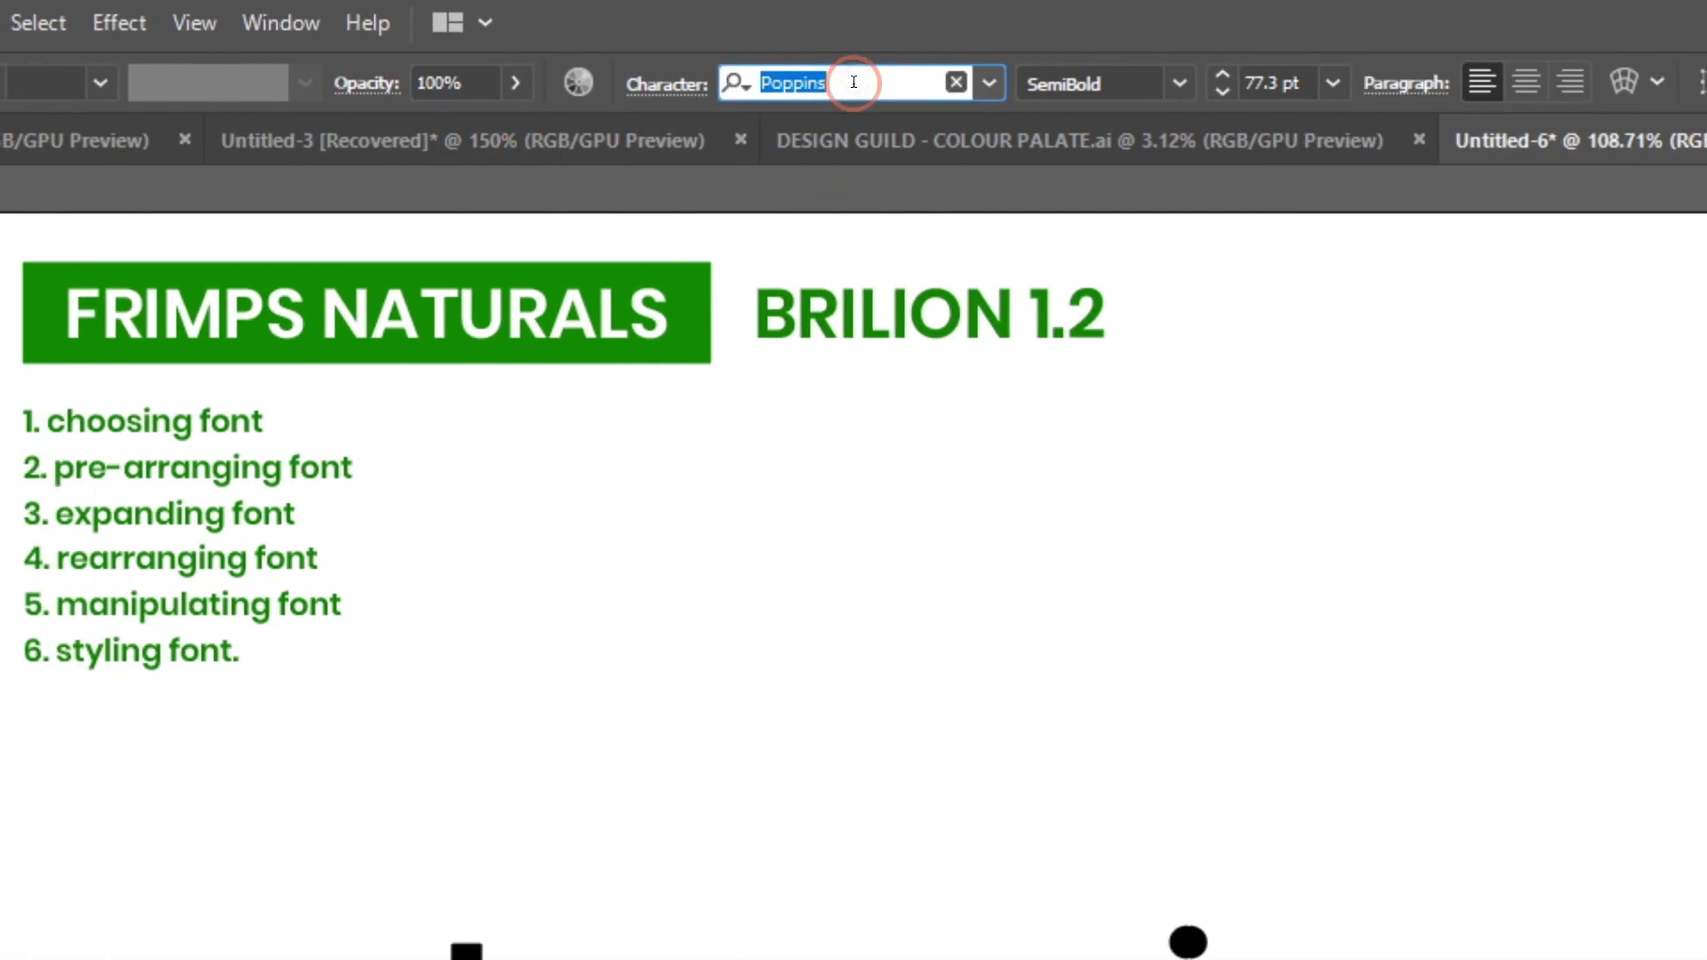
{"action": "type", "text": "bri"}
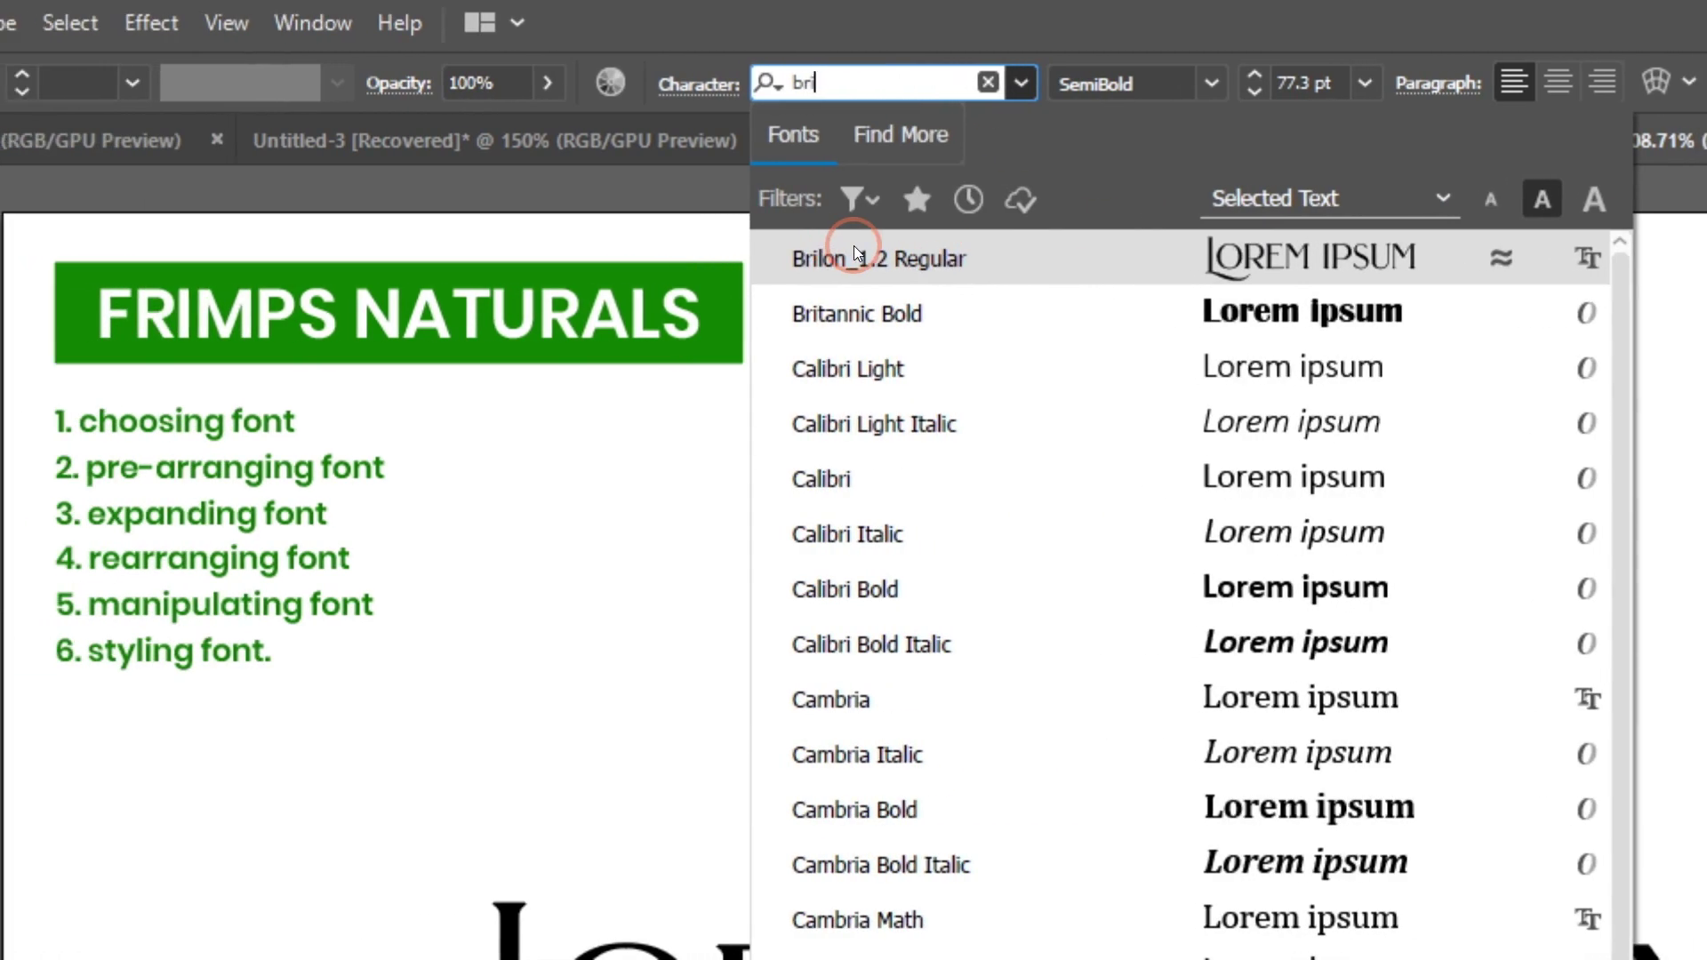
{"action": "left_click", "coordinate": [855, 254]}
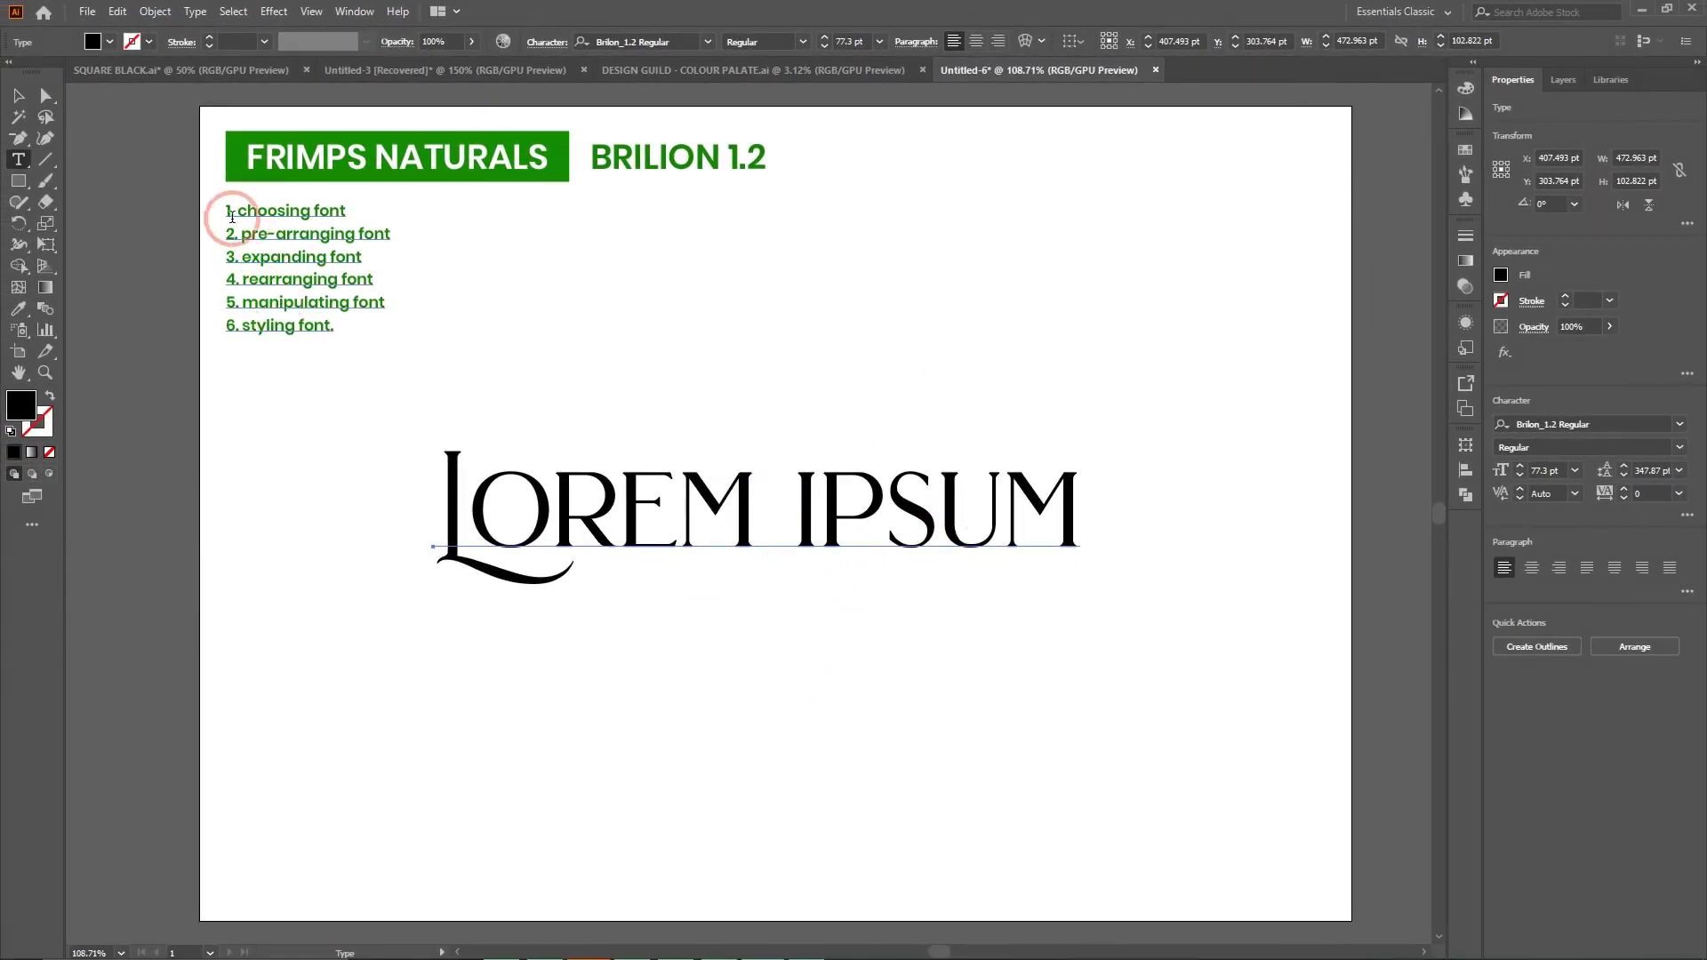
Delete the "1. choosing font" line from the numbered list and close the empty line it leaves.
{"action": "left_click_drag", "start_coordinate": [361, 221], "coordinate": [222, 223]}
{"action": "key", "text": "BackSpace"}
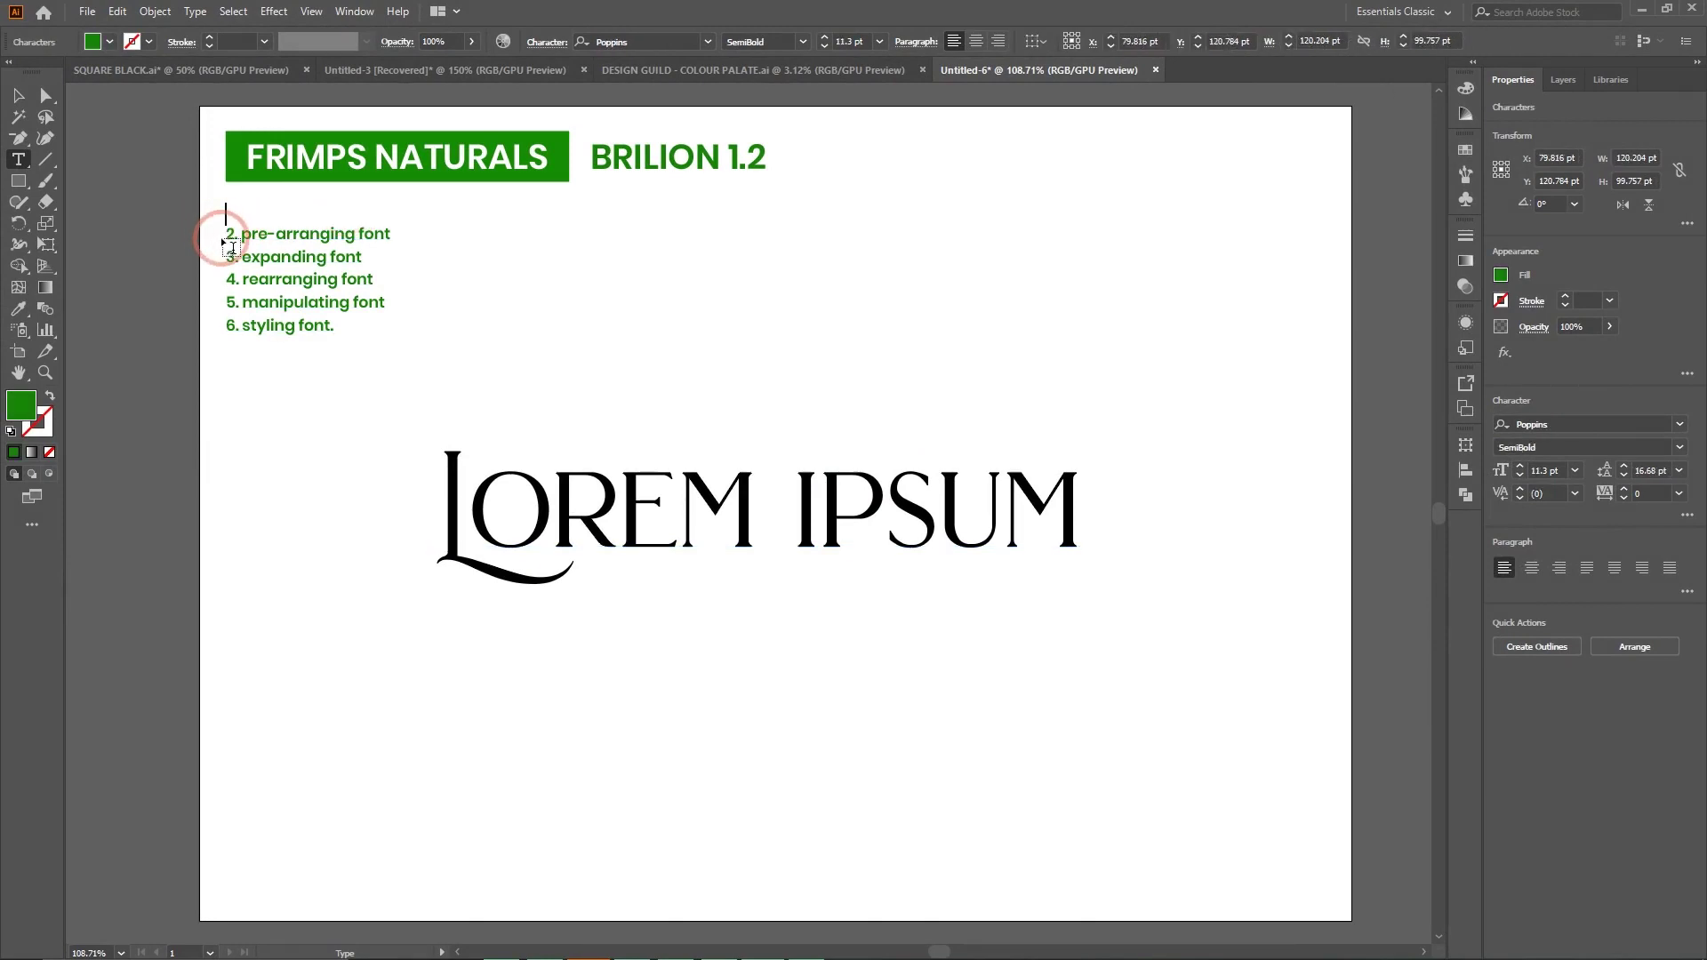
{"action": "key", "text": "BackSpace"}
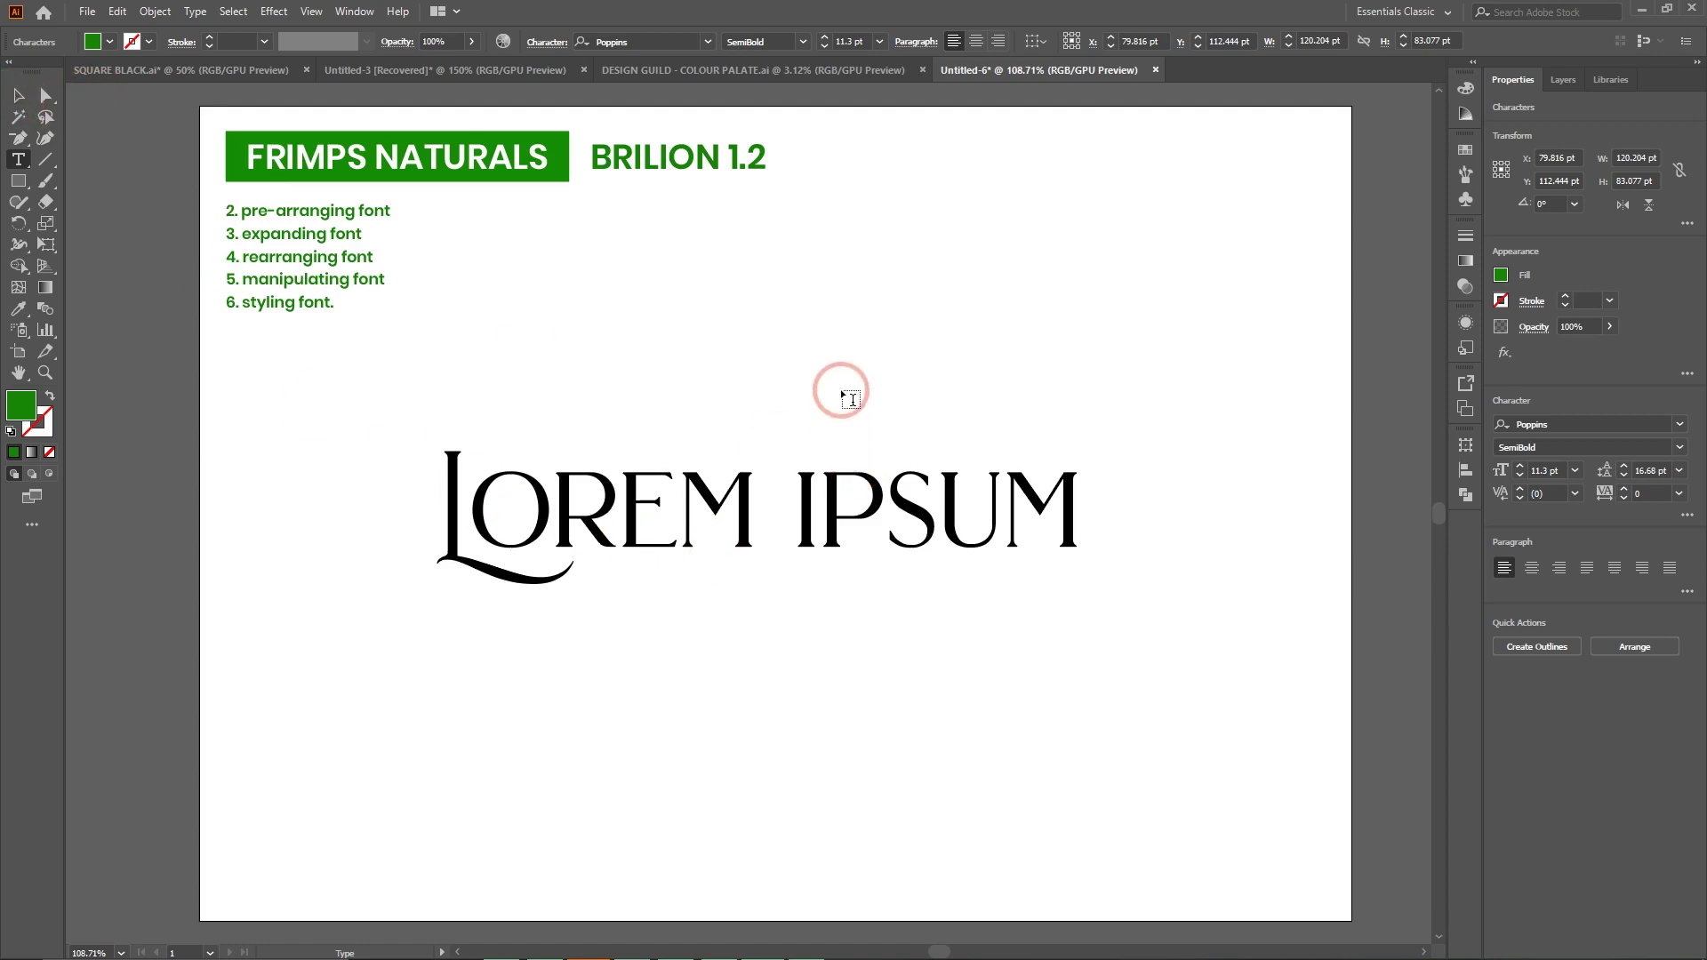
{"action": "left_click", "coordinate": [19, 96]}
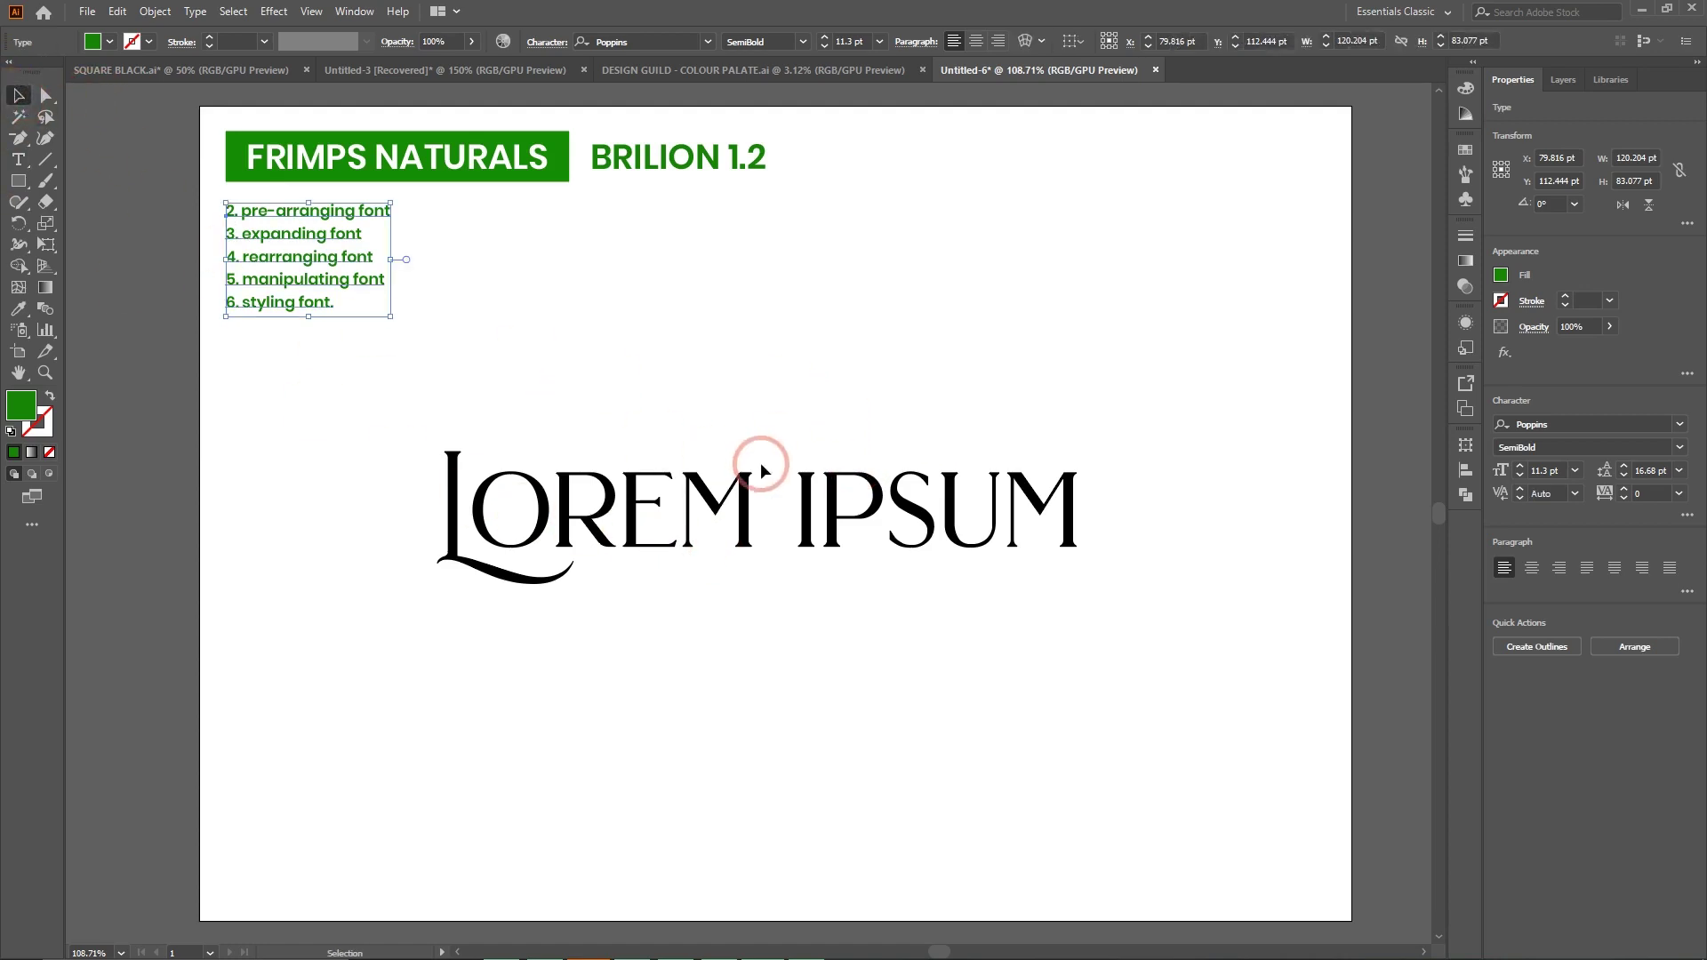
{"action": "left_click", "coordinate": [822, 334]}
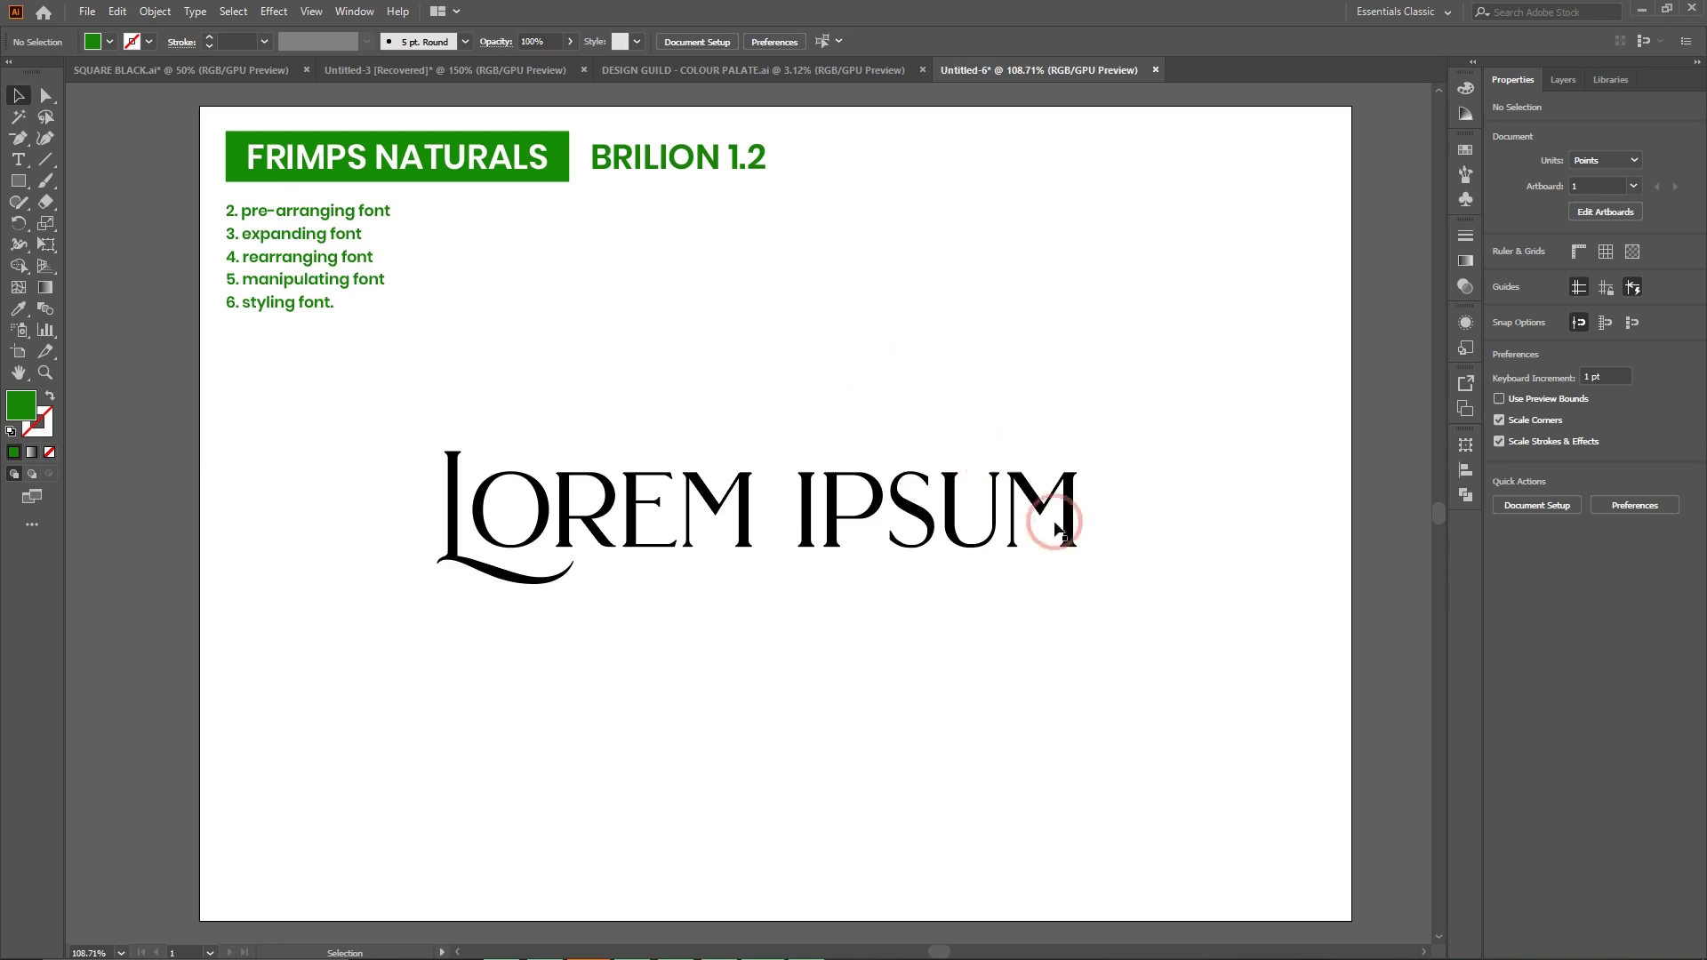
Replace the Lorem ipsum placeholder with "FRIMPS NATURAL" in capital letters.
{"action": "left_click", "coordinate": [560, 544]}
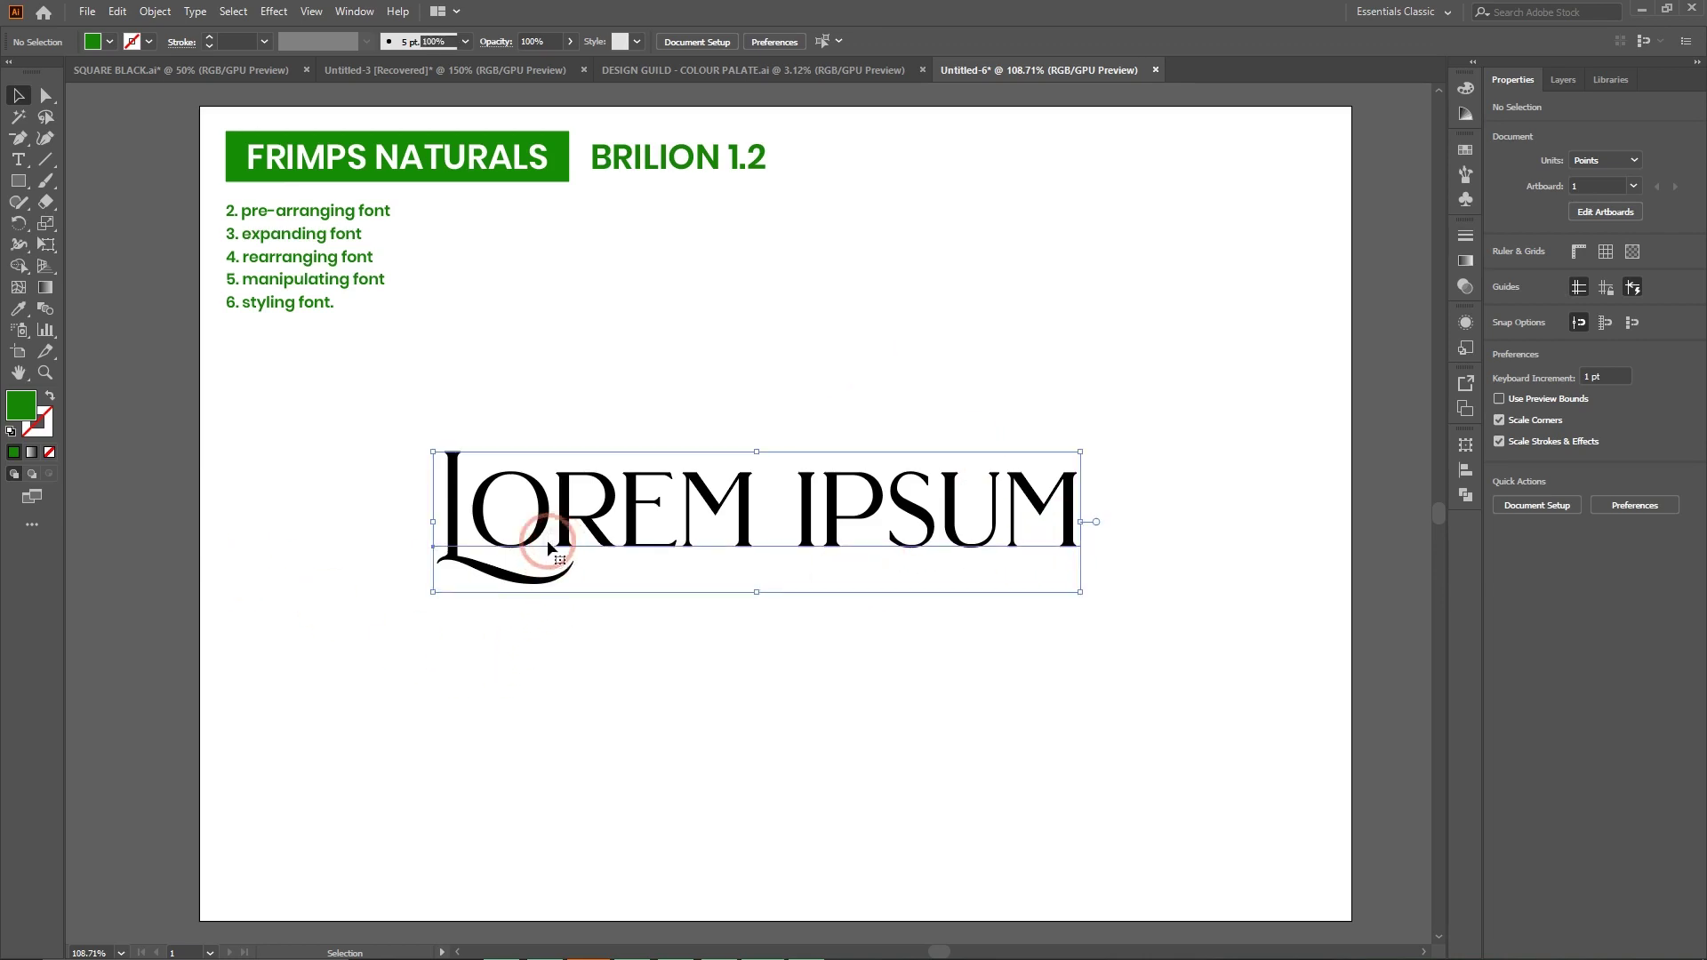
{"action": "left_click", "coordinate": [17, 161]}
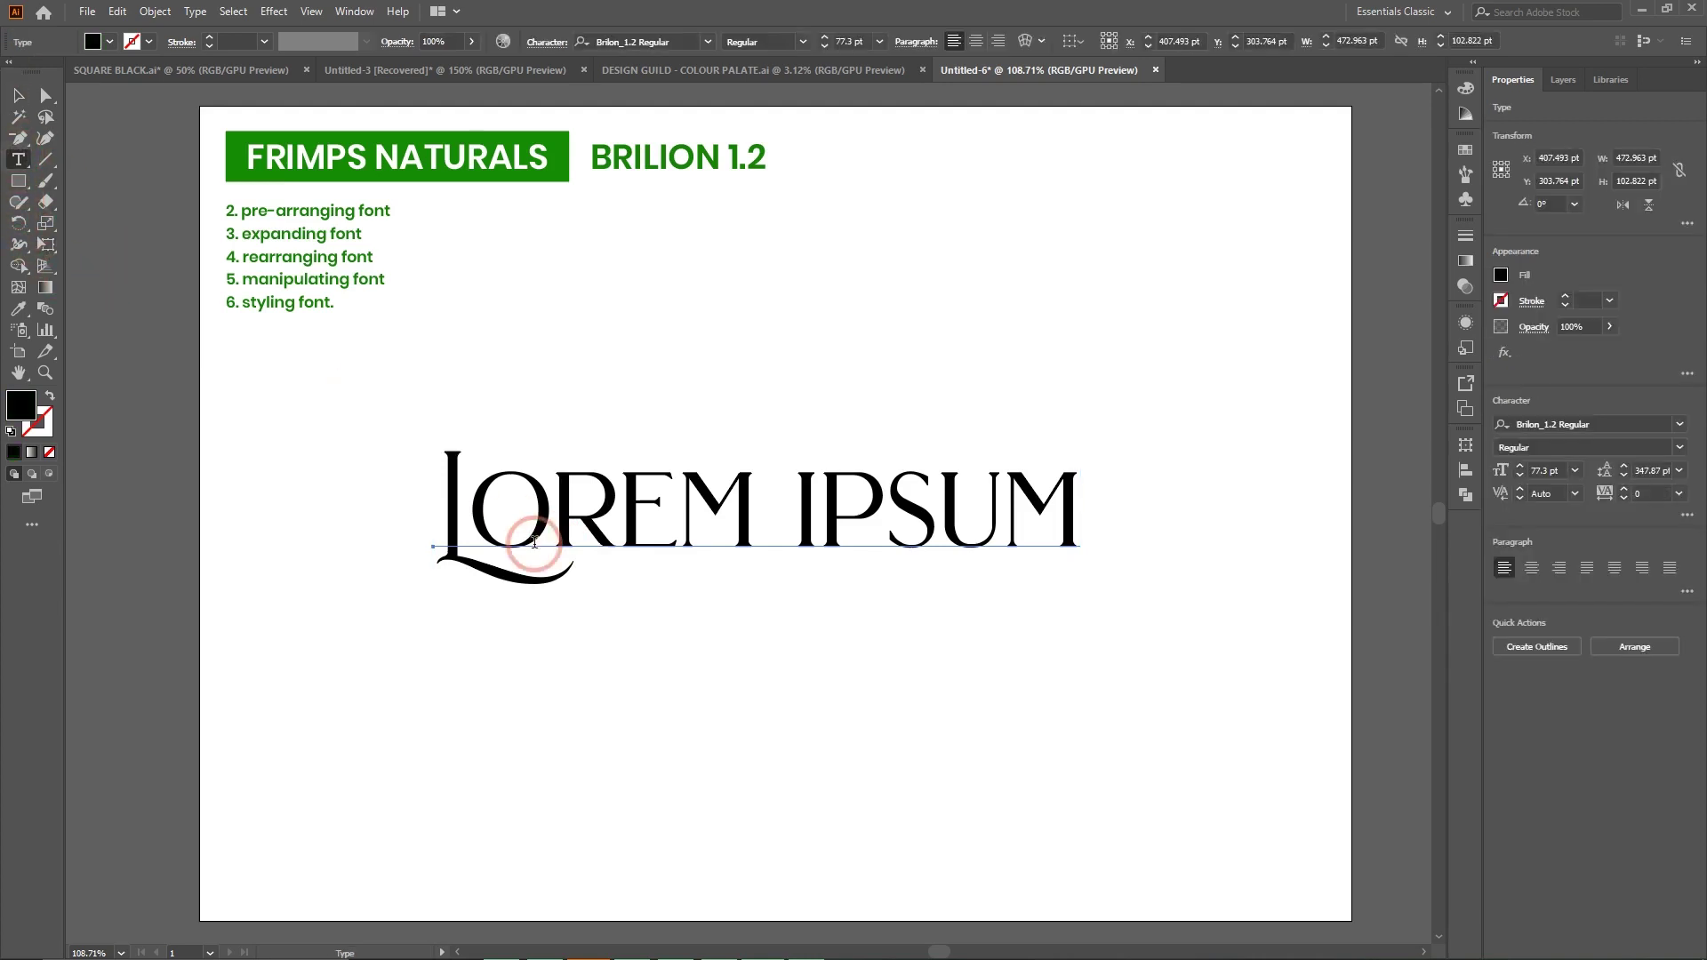
{"action": "left_click", "coordinate": [552, 539]}
{"action": "key", "text": "ctrl+a"}
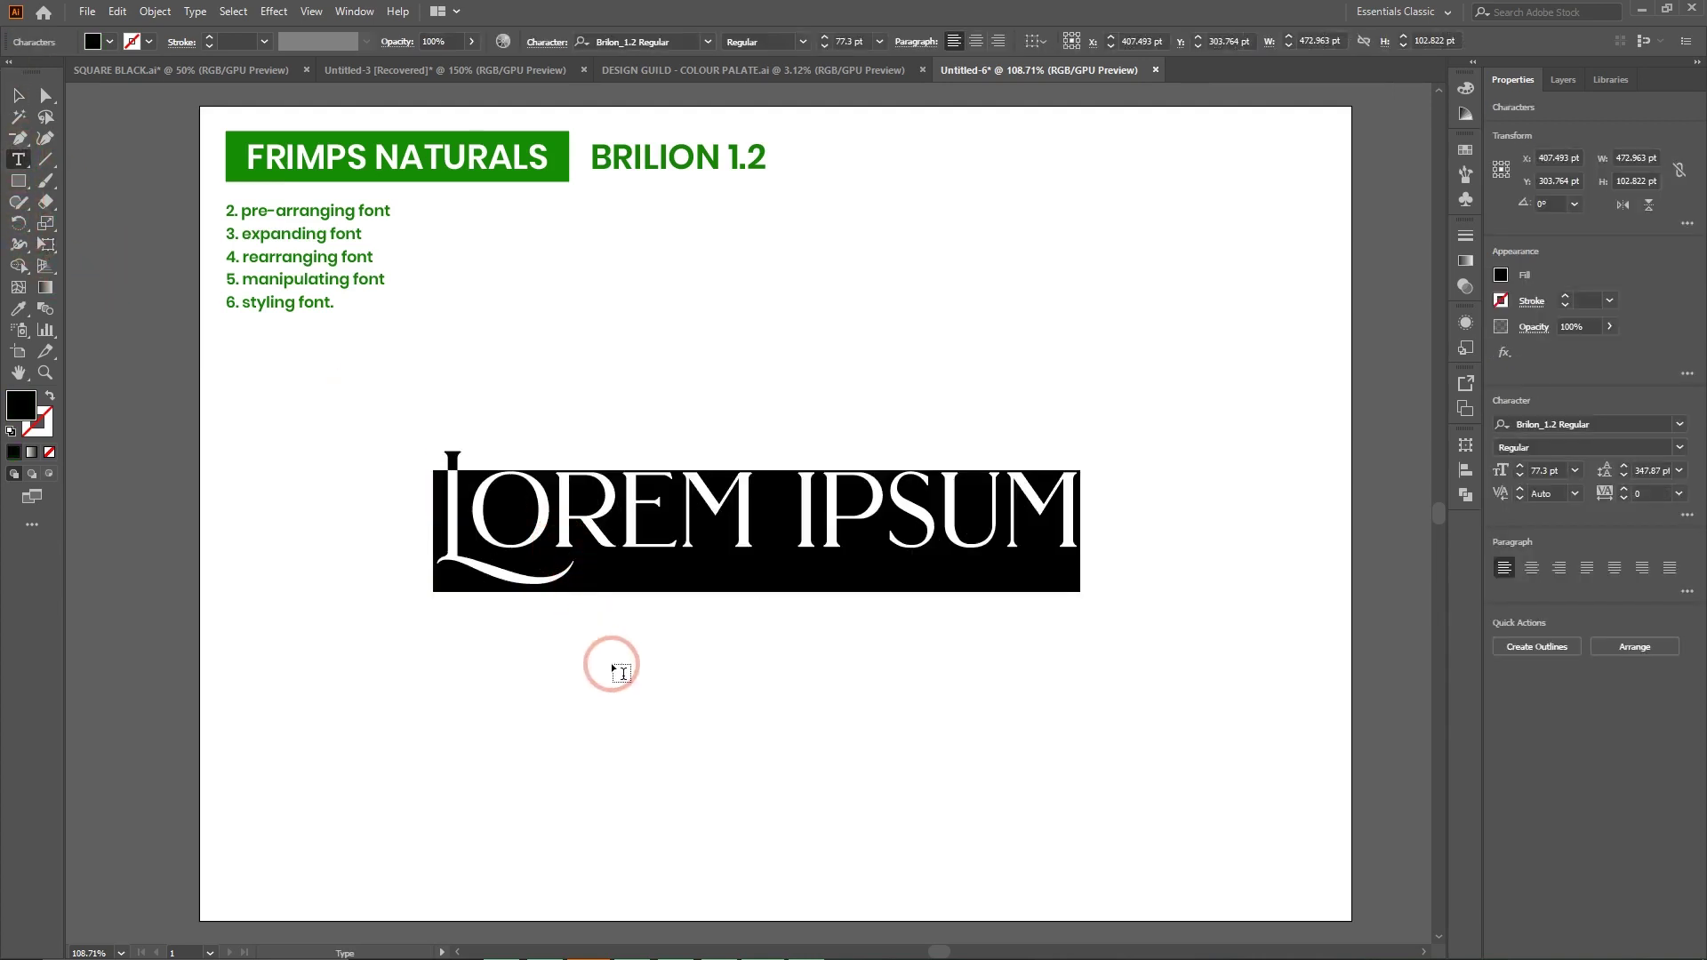
{"action": "left_click", "coordinate": [671, 512]}
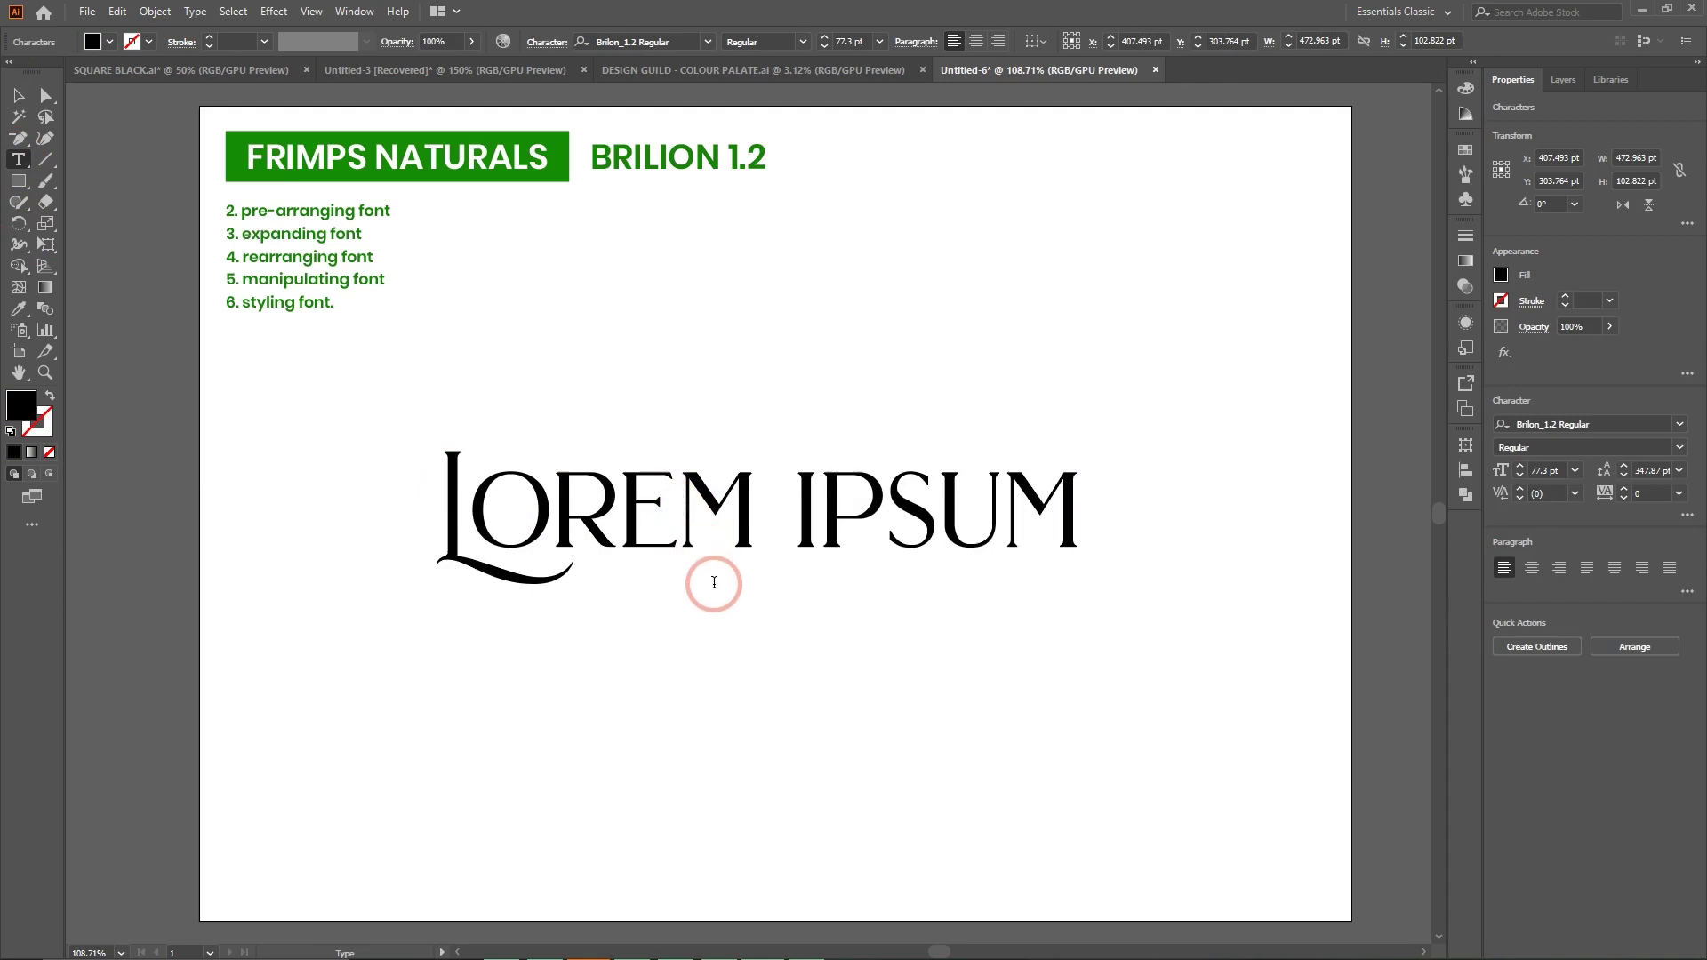
{"action": "key", "text": "ctrl"}
{"action": "key", "text": "ctrl+a"}
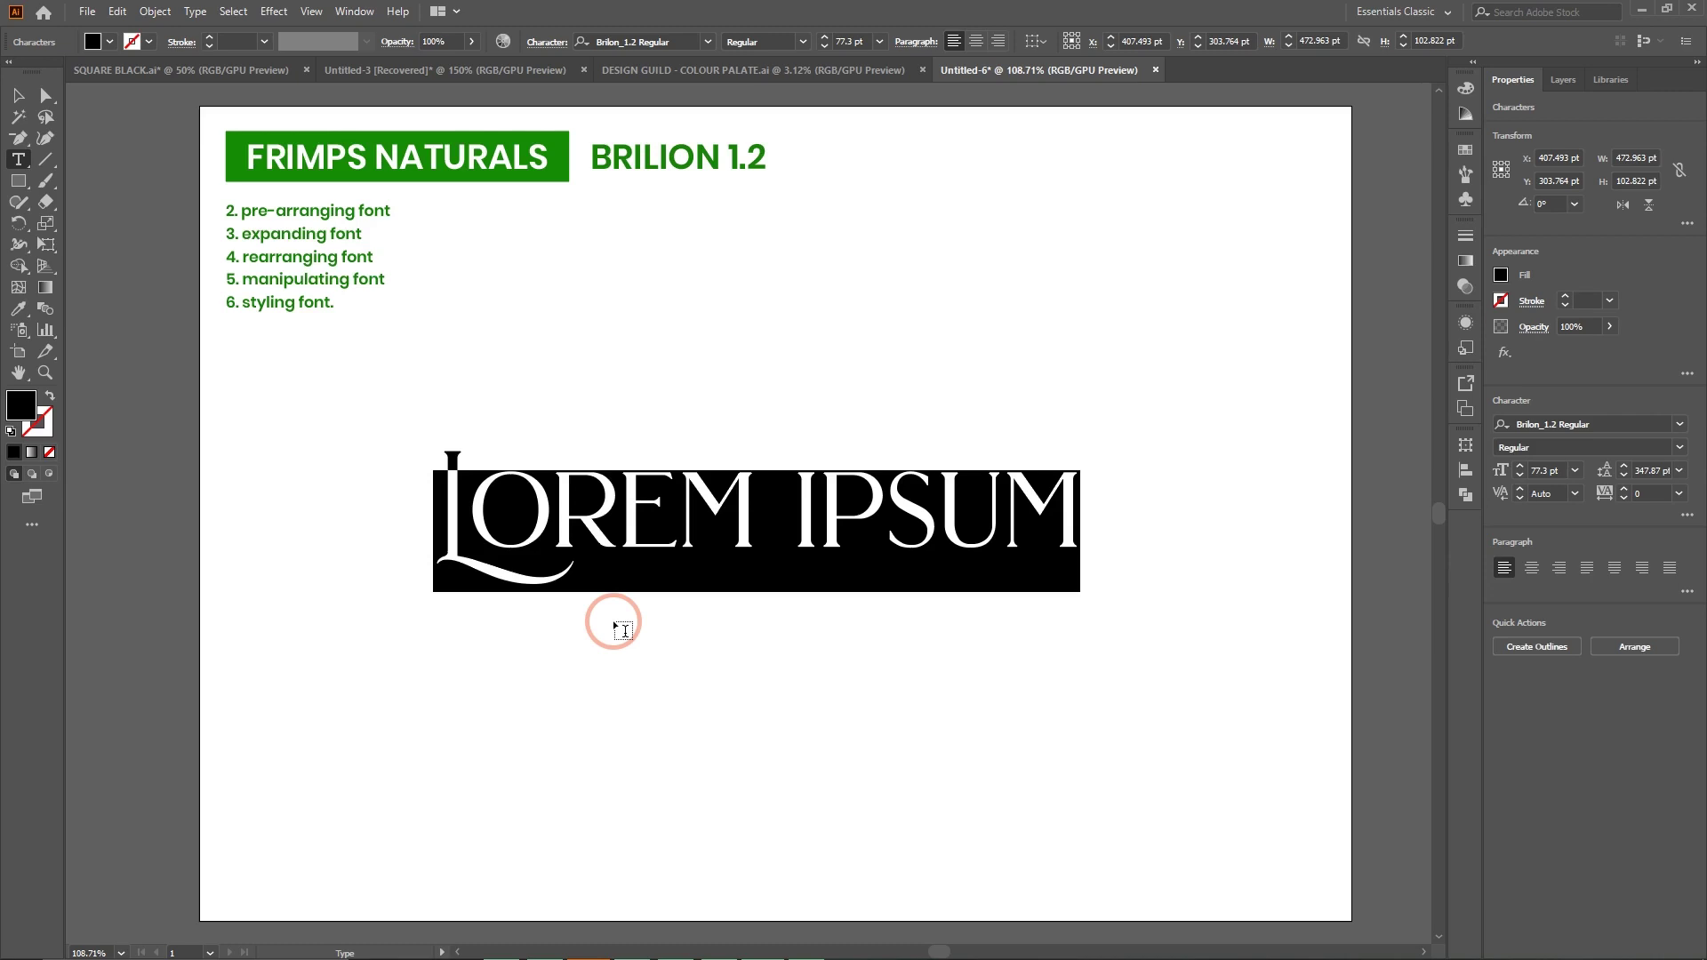
{"action": "type", "text": "F"}
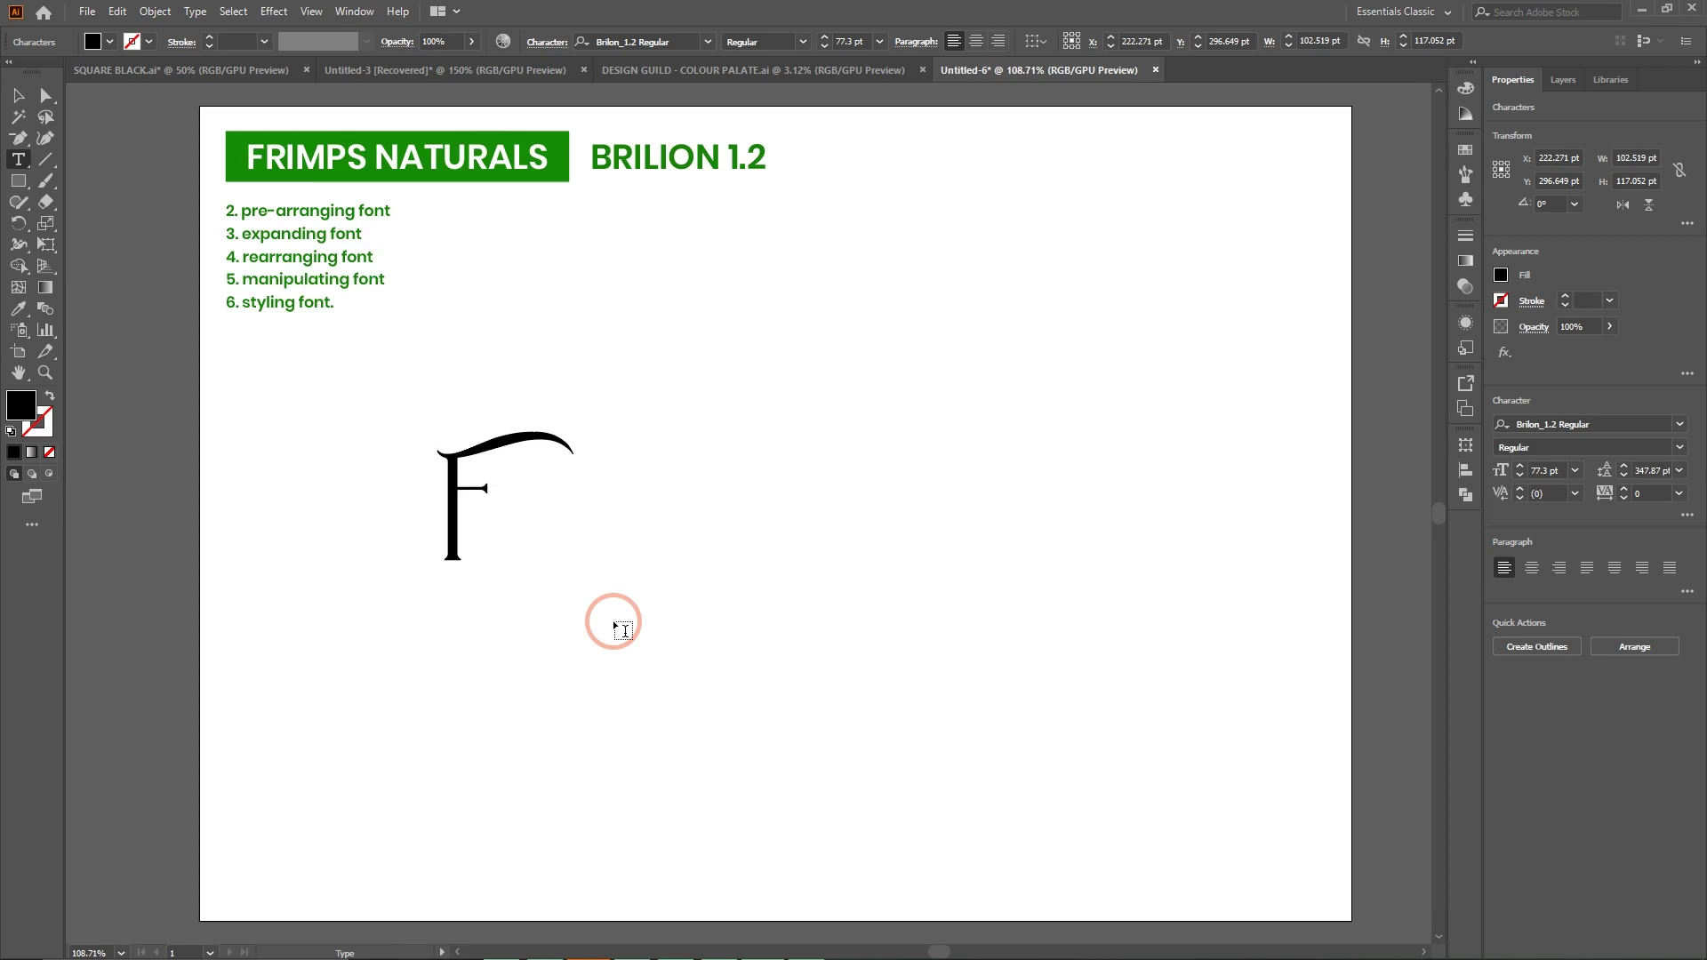
{"action": "type", "text": "RI"}
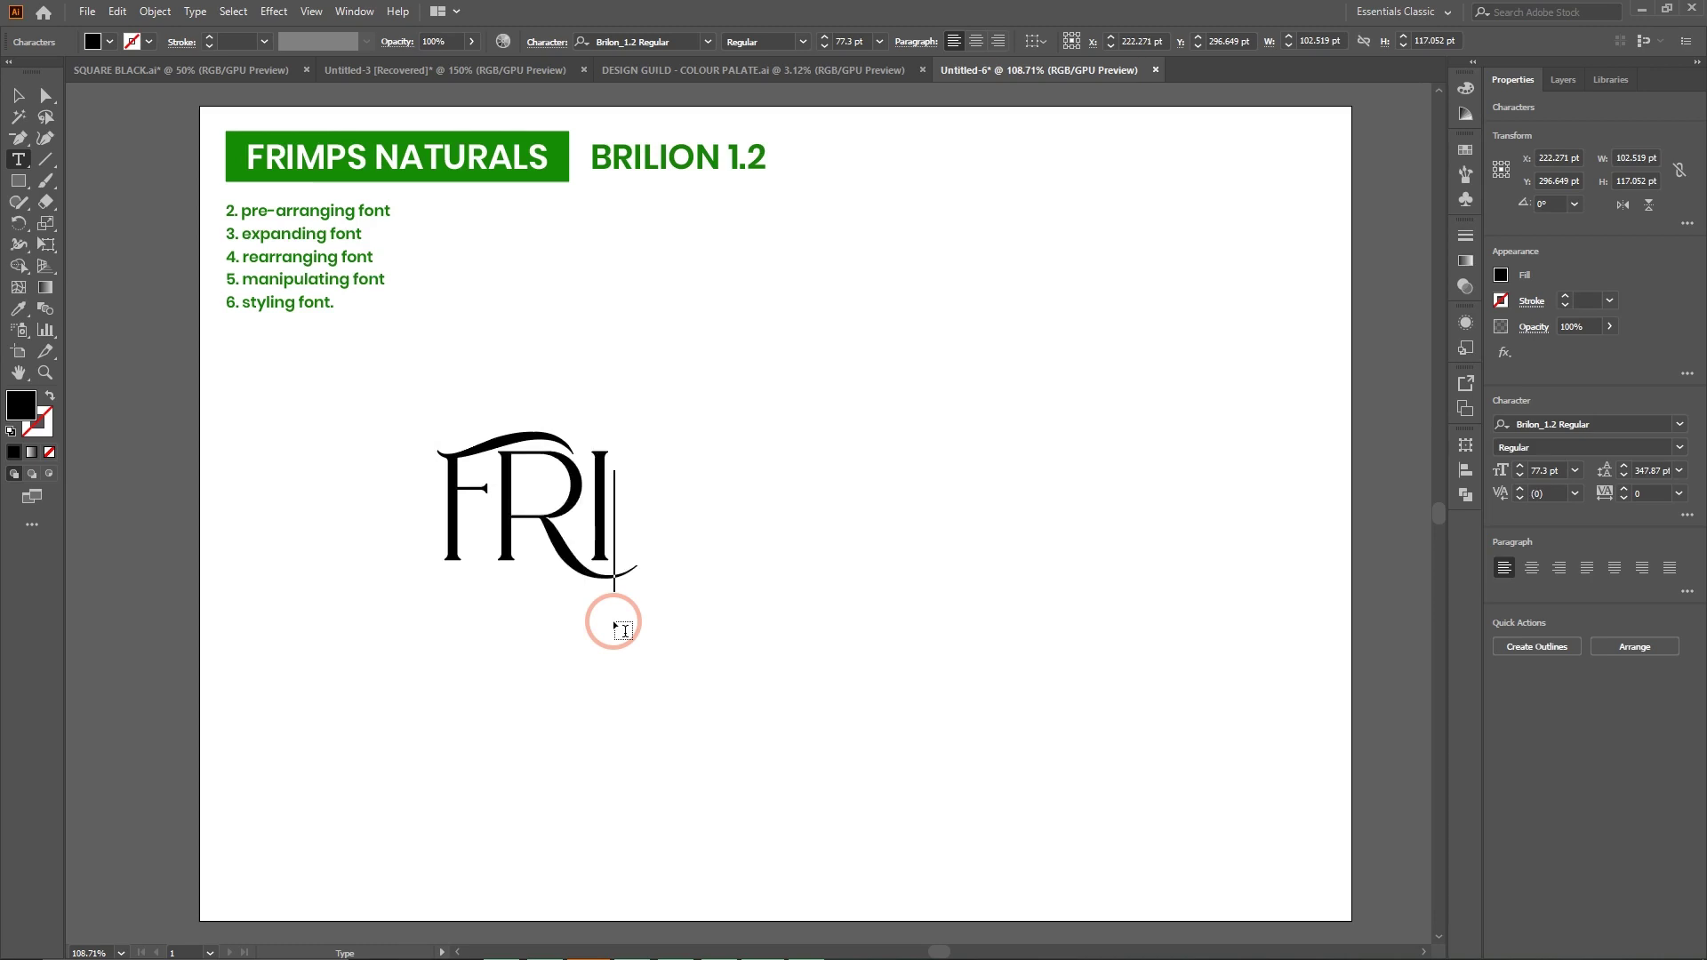
{"action": "type", "text": "MP"}
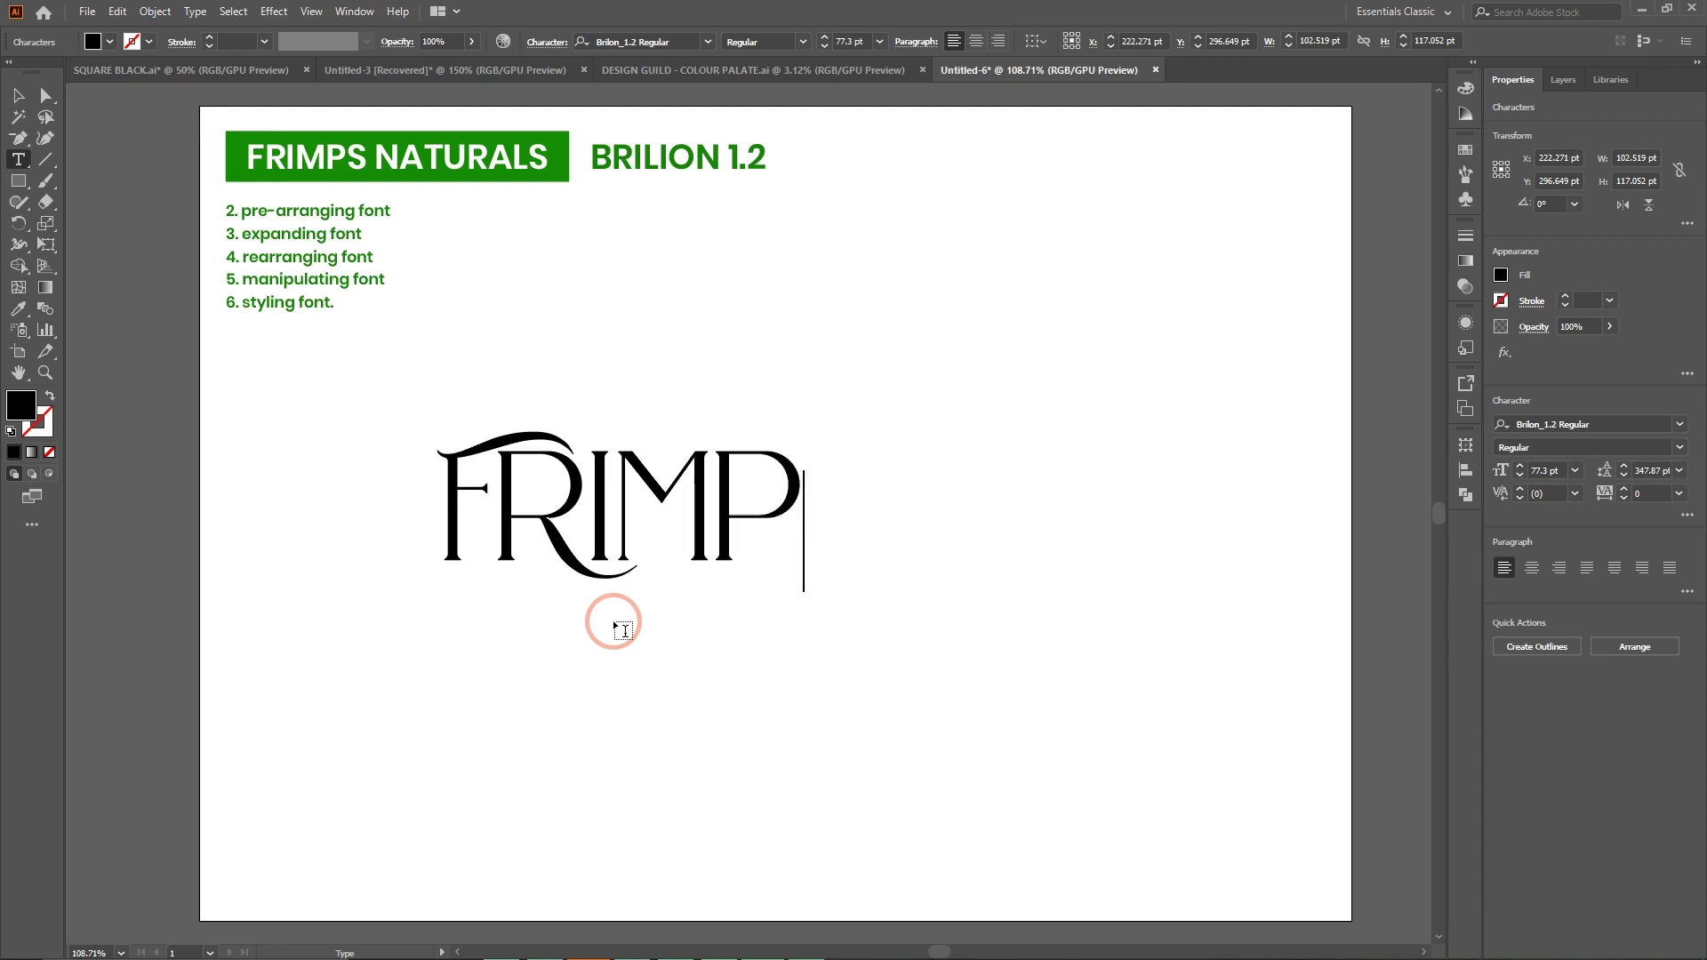
{"action": "type", "text": "S"}
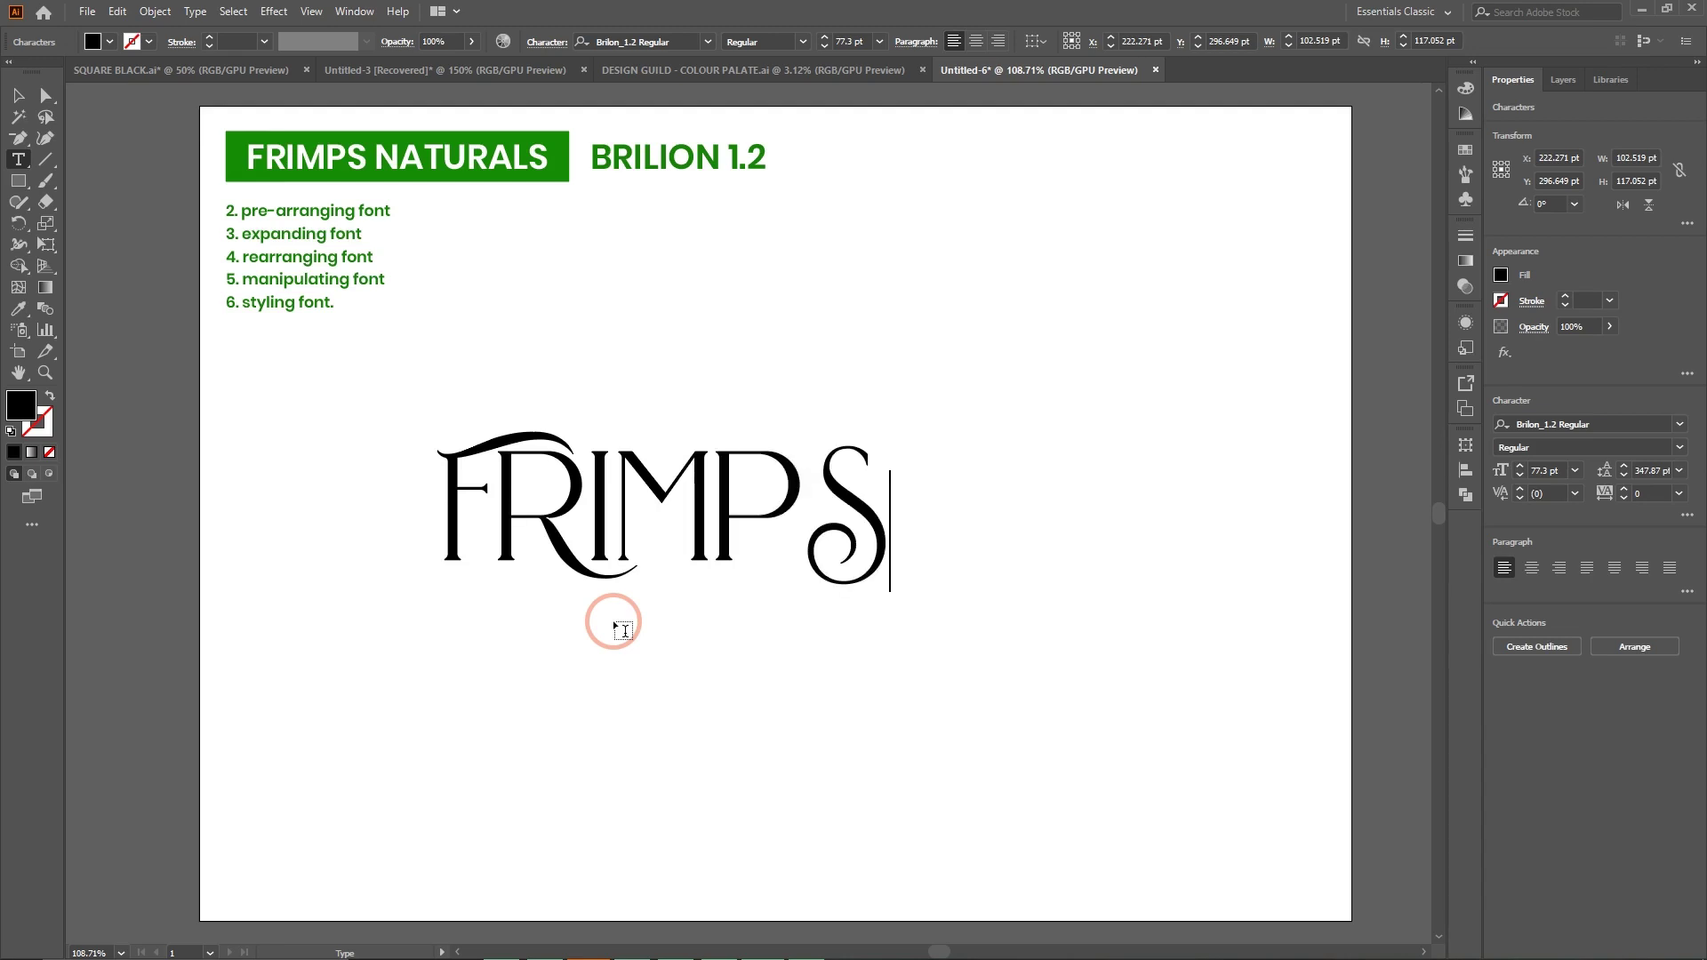
{"action": "type", "text": " NATURAL"}
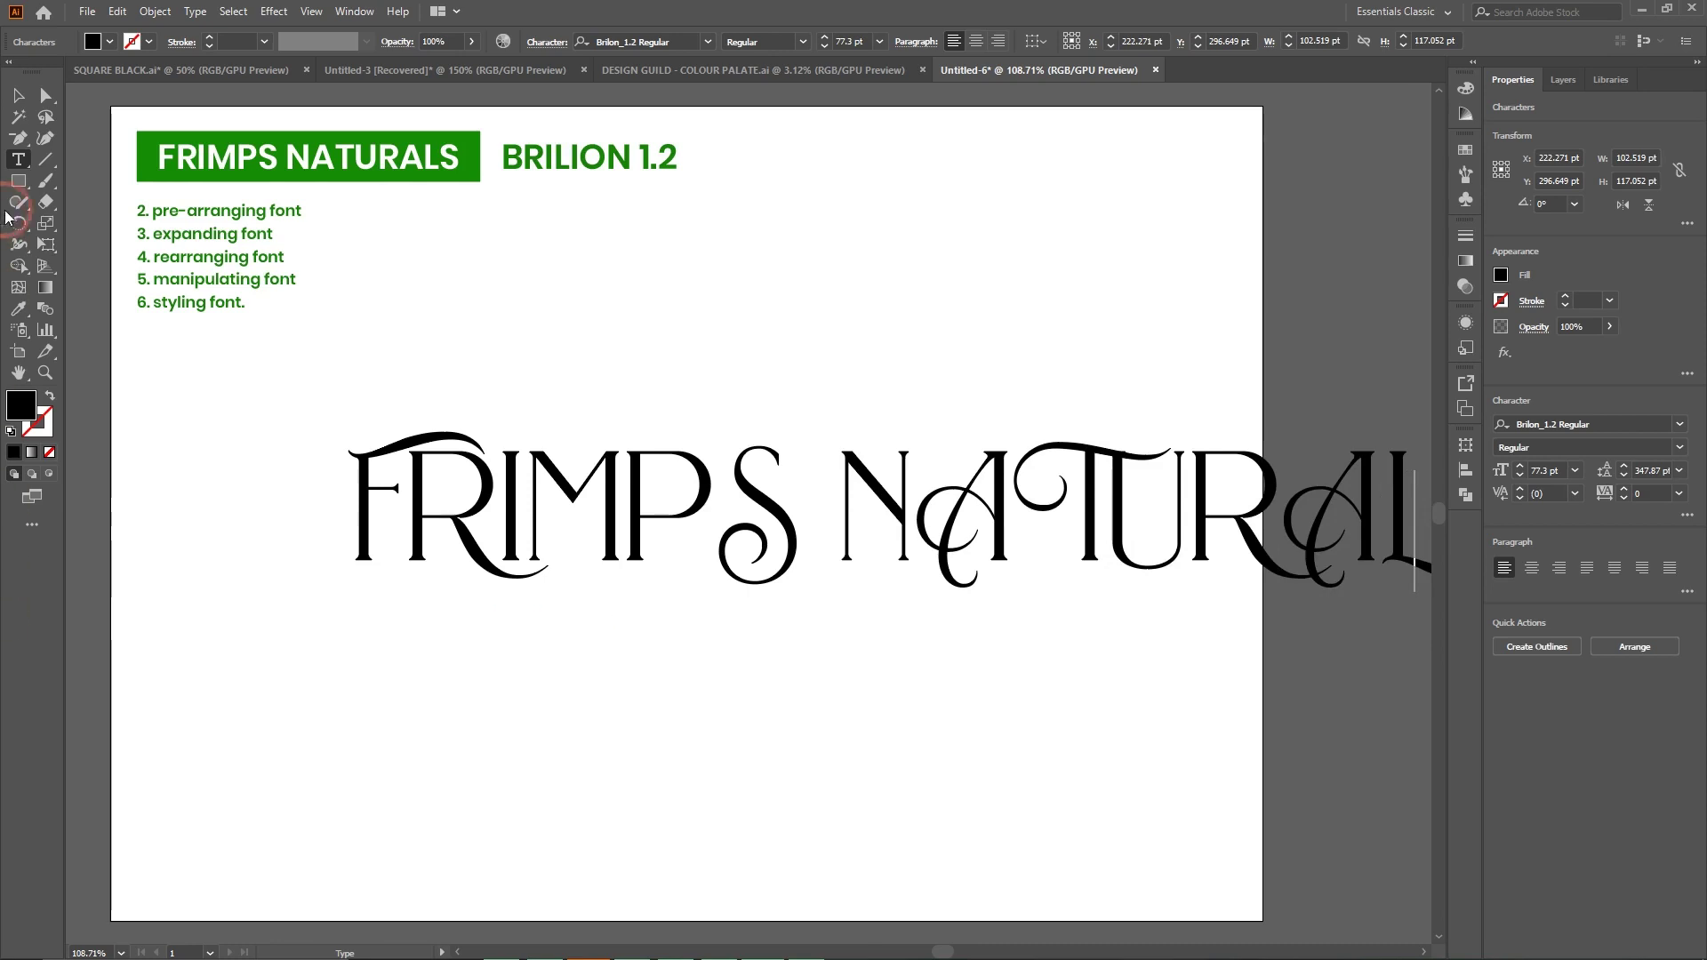
Scale the FRIMPS NATURAL text down to fit within the artboard's width and centre it on the page.
{"action": "left_click", "coordinate": [18, 95]}
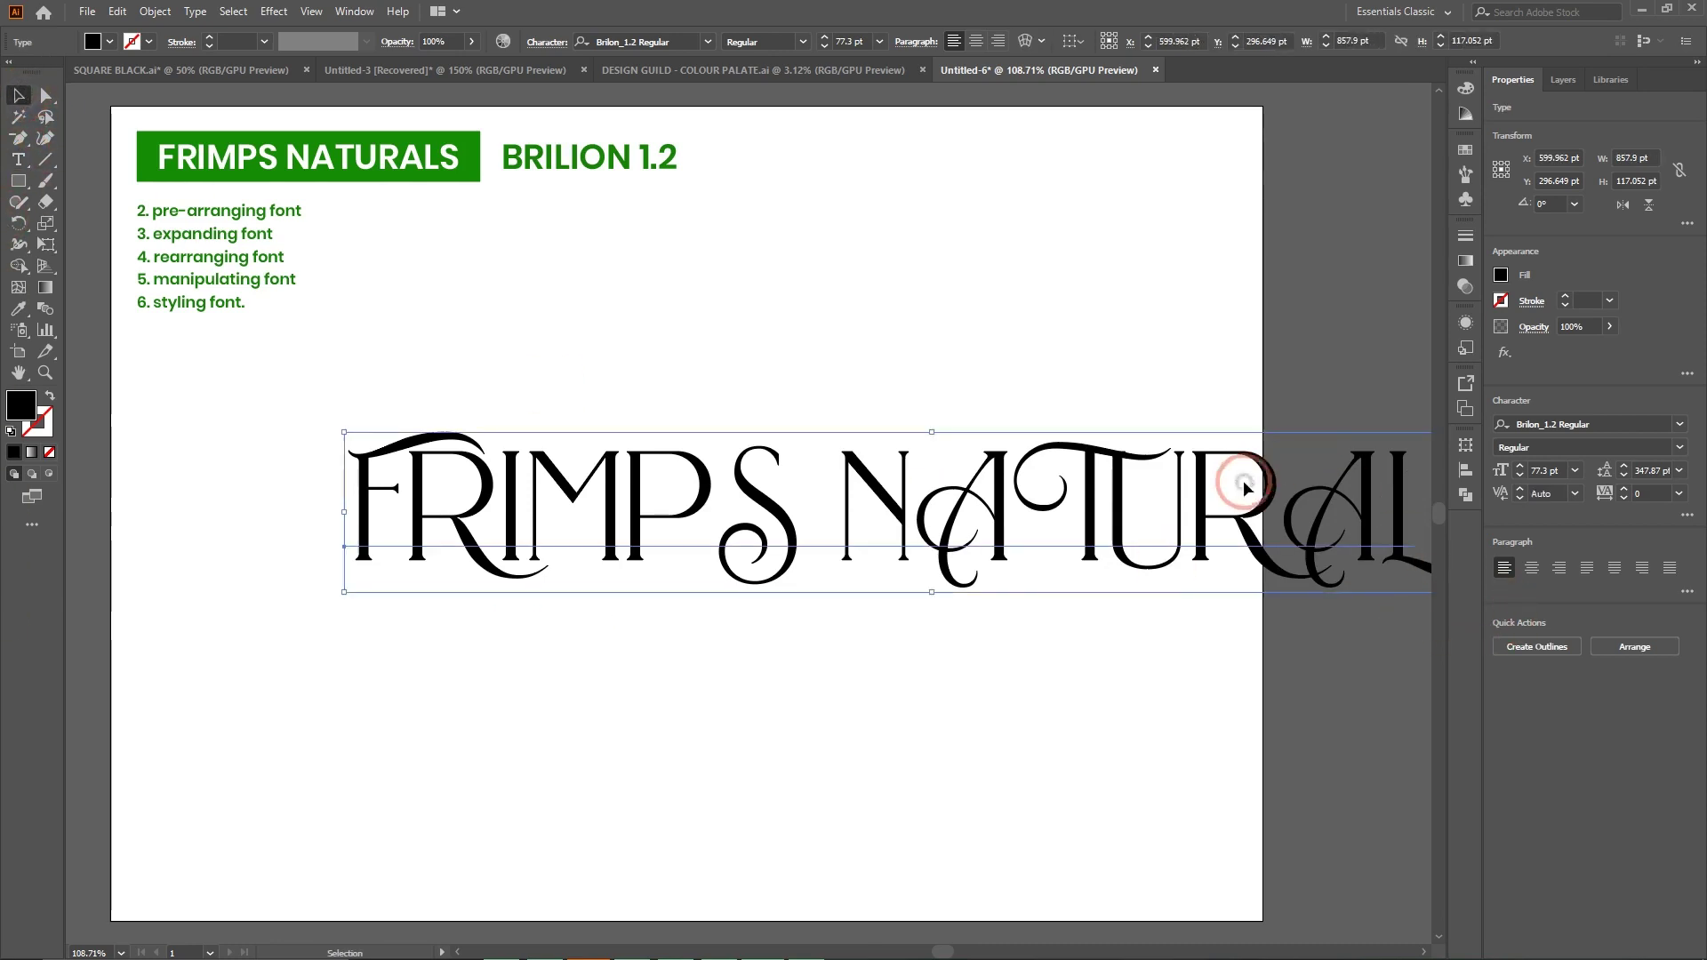
{"action": "left_click_drag", "start_coordinate": [1245, 487], "coordinate": [1000, 513]}
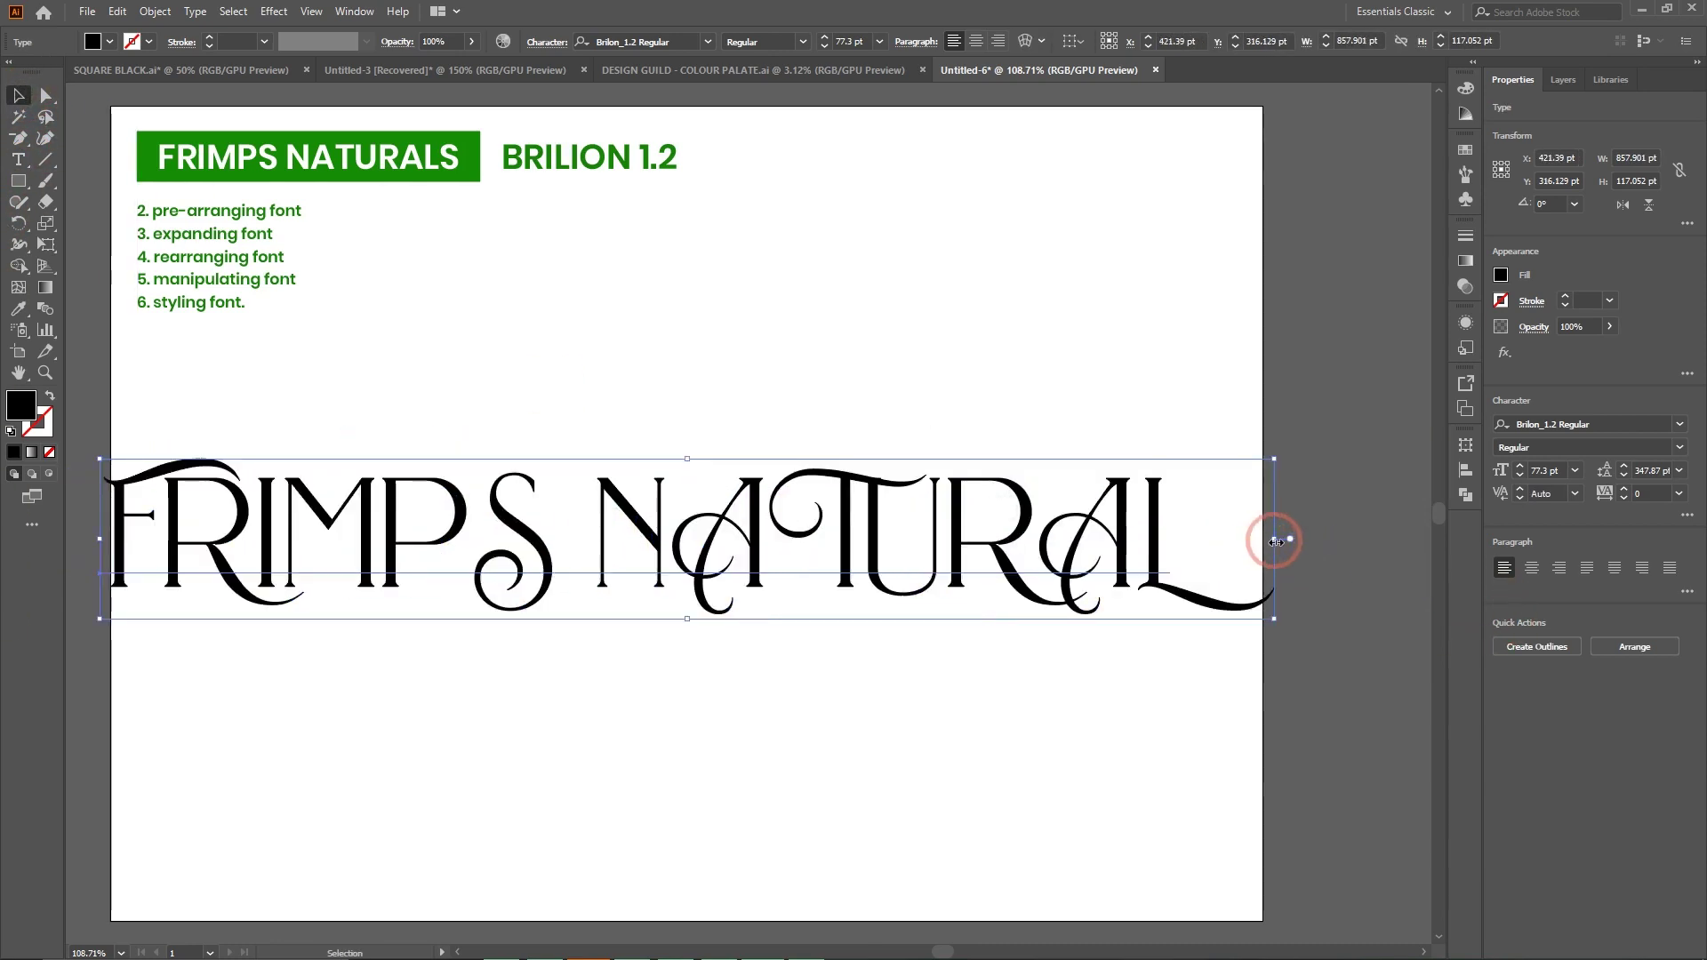
{"action": "left_click_drag", "start_coordinate": [1277, 540], "coordinate": [975, 539]}
{"action": "left_click_drag", "start_coordinate": [594, 530], "coordinate": [771, 543]}
{"action": "left_click", "coordinate": [1158, 847]}
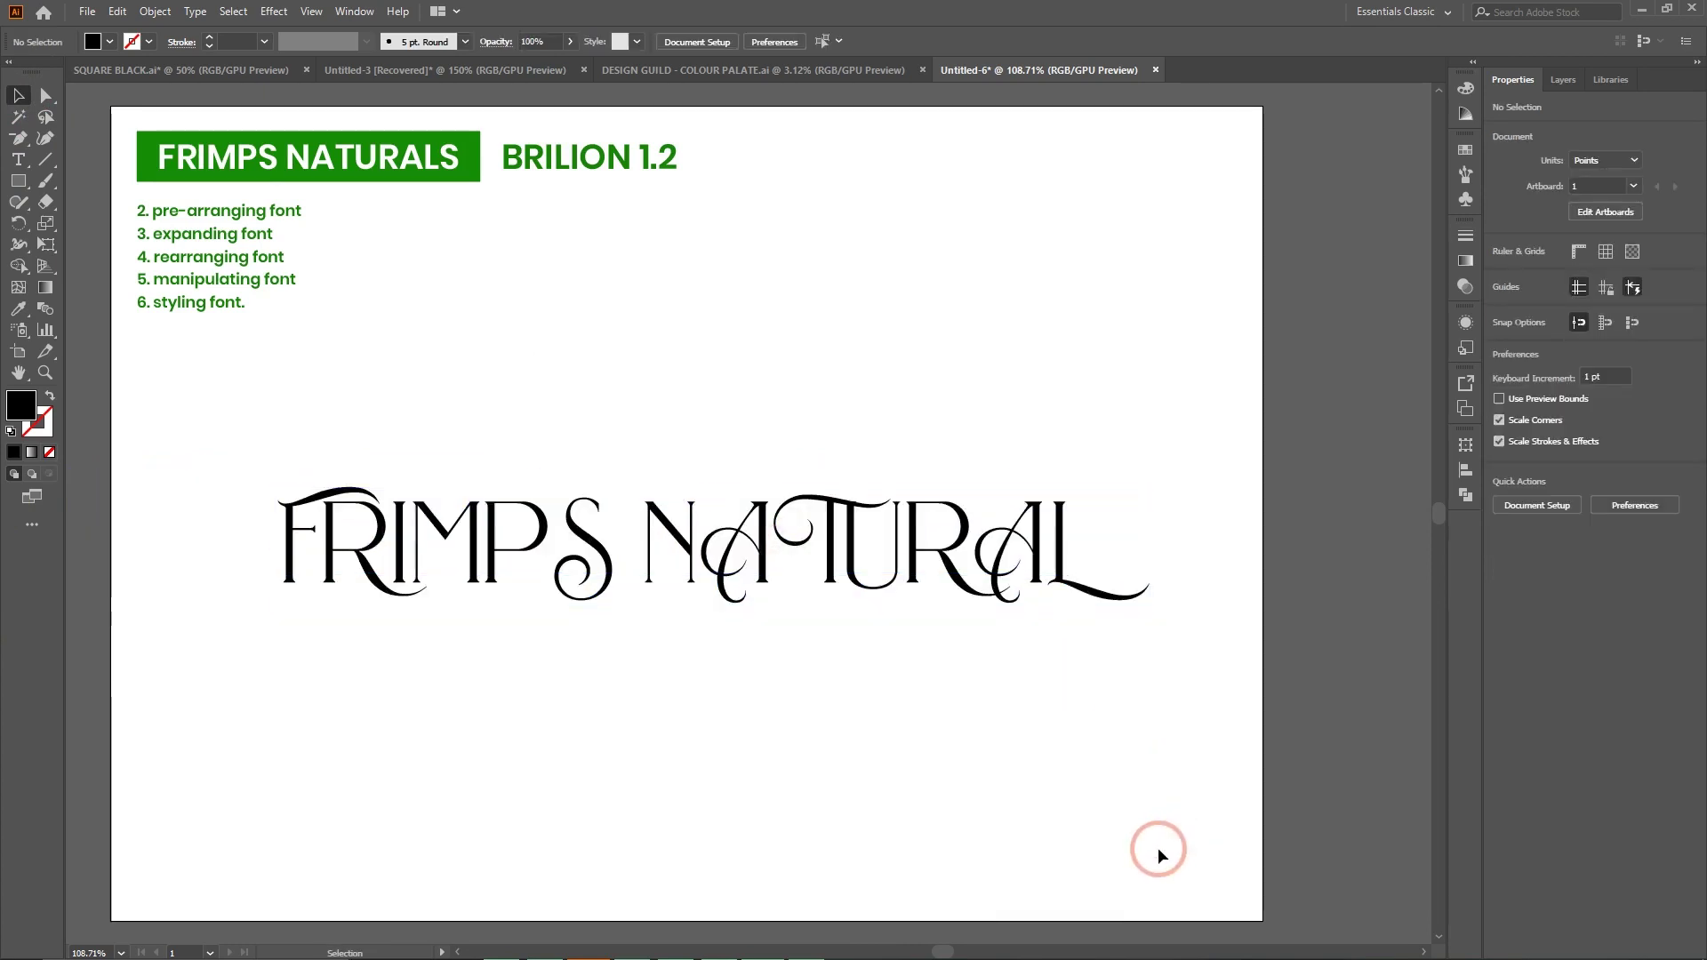
Duplicate the FRIMPS NATURAL text and place the copy directly above the original.
{"action": "key", "text": "ctrl+equal"}
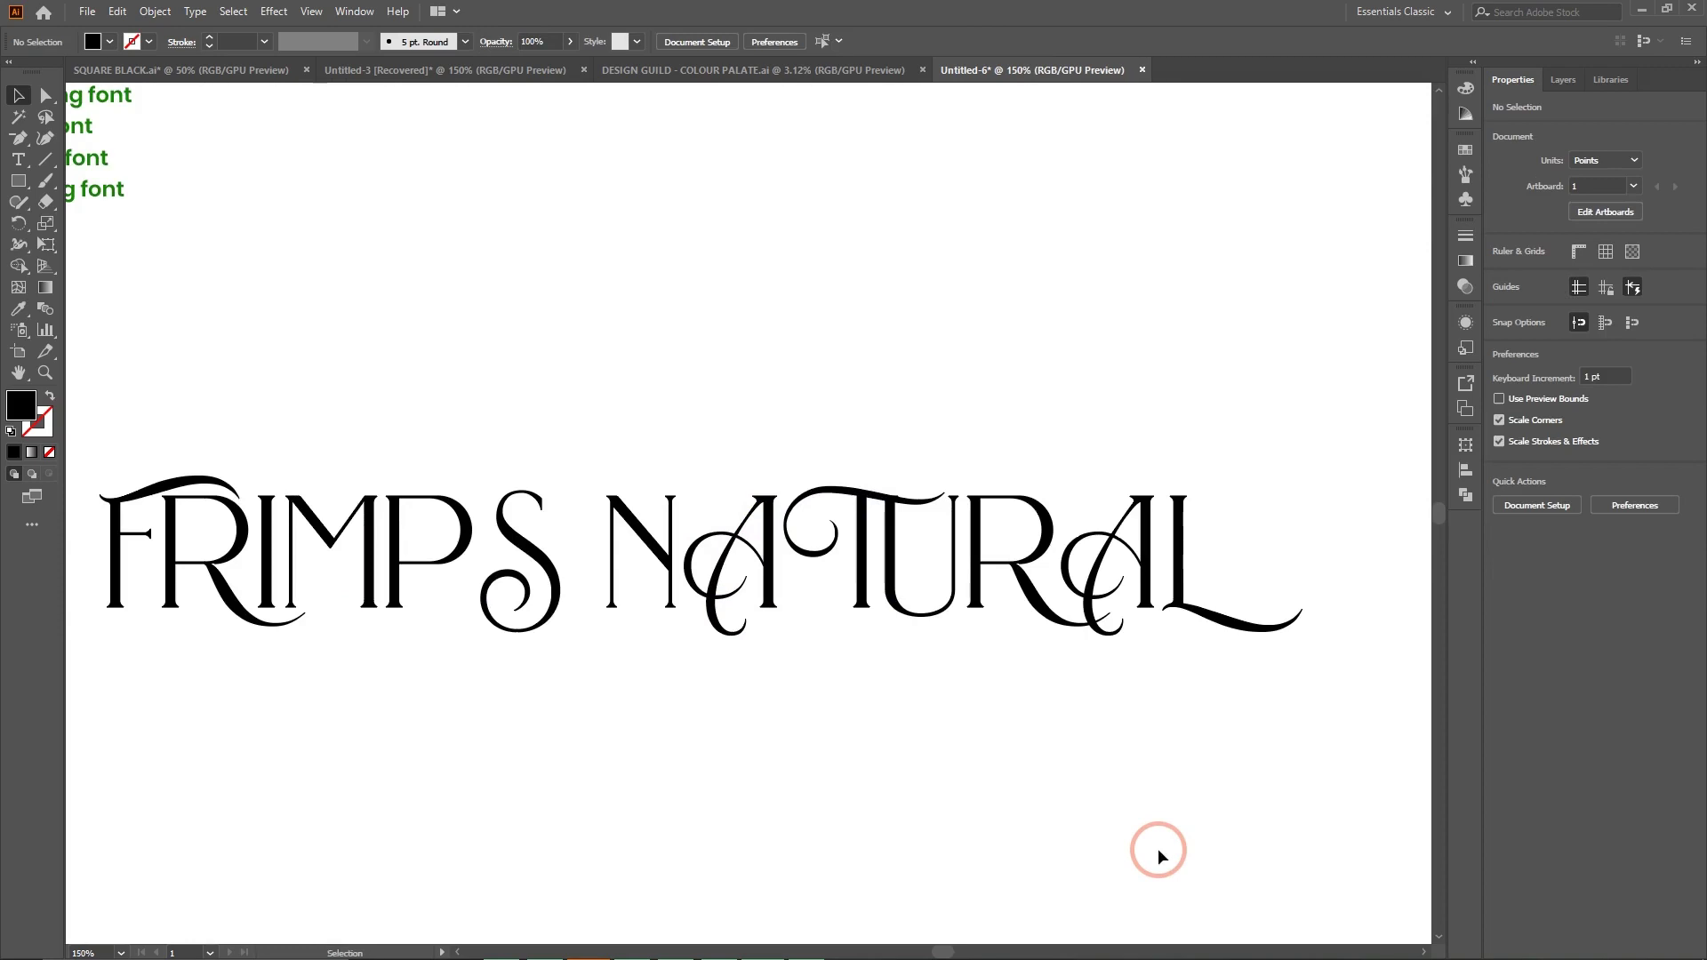
{"action": "scroll", "coordinate": [1167, 854], "scroll_direction": "down", "scroll_amount": 2}
{"action": "scroll", "coordinate": [1167, 853], "scroll_direction": "left", "scroll_amount": 2}
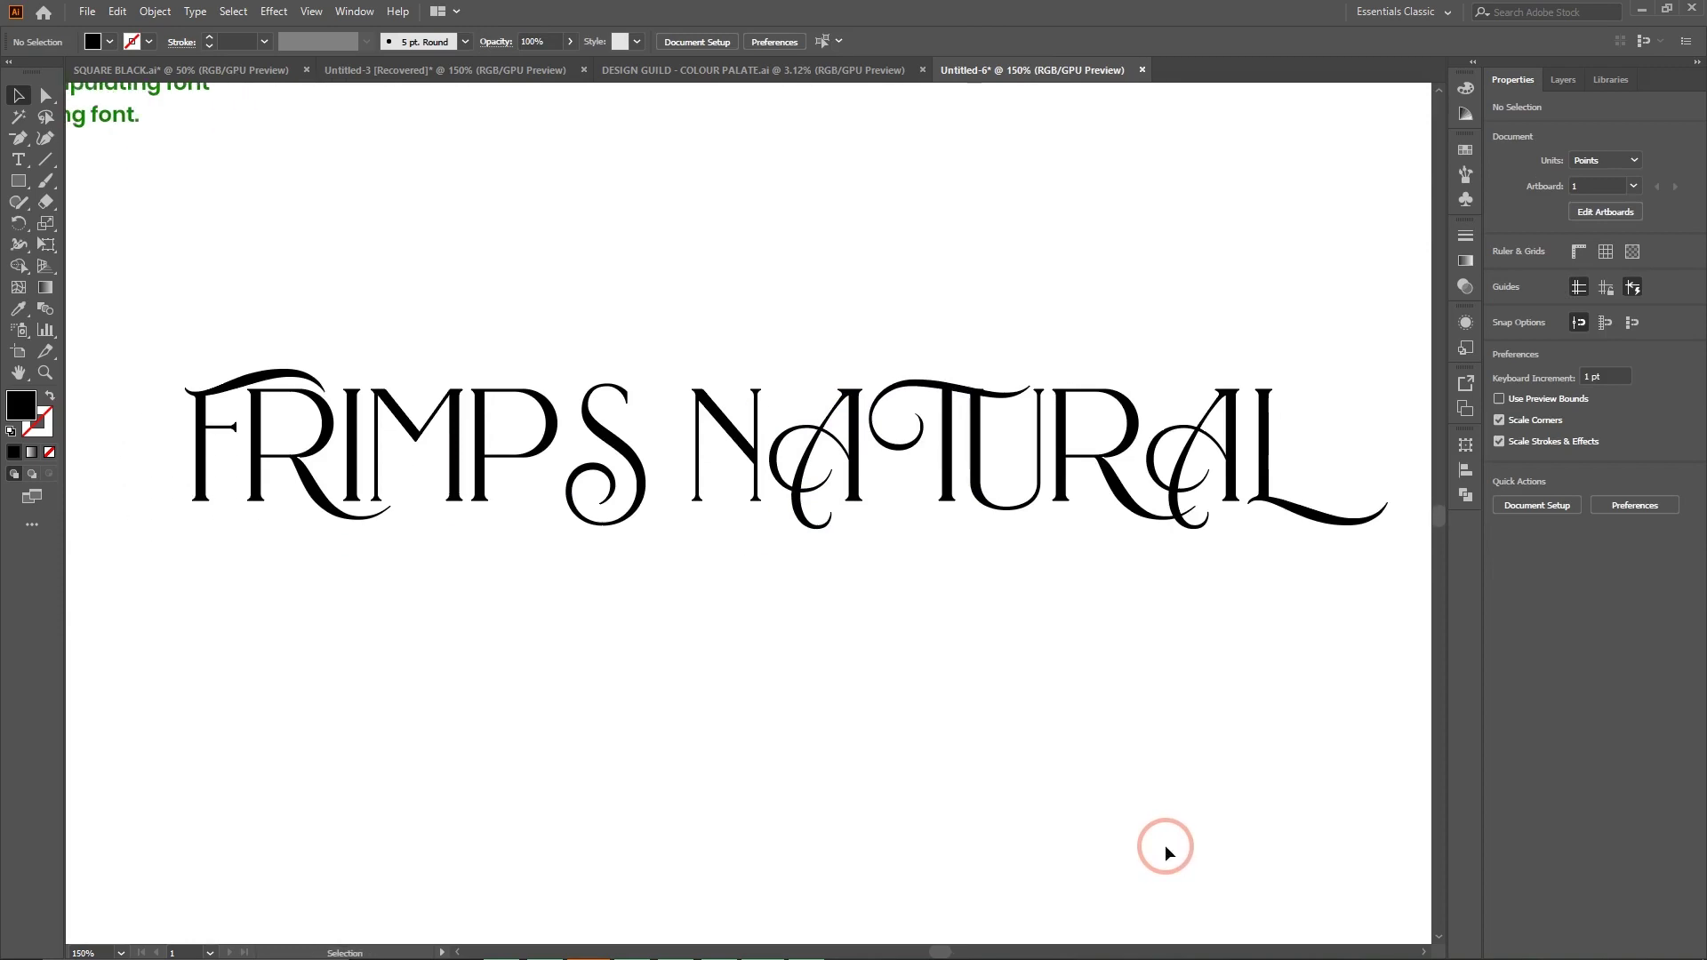
{"action": "key", "text": "ctrl+minus"}
{"action": "key", "text": "ctrl+minus"}
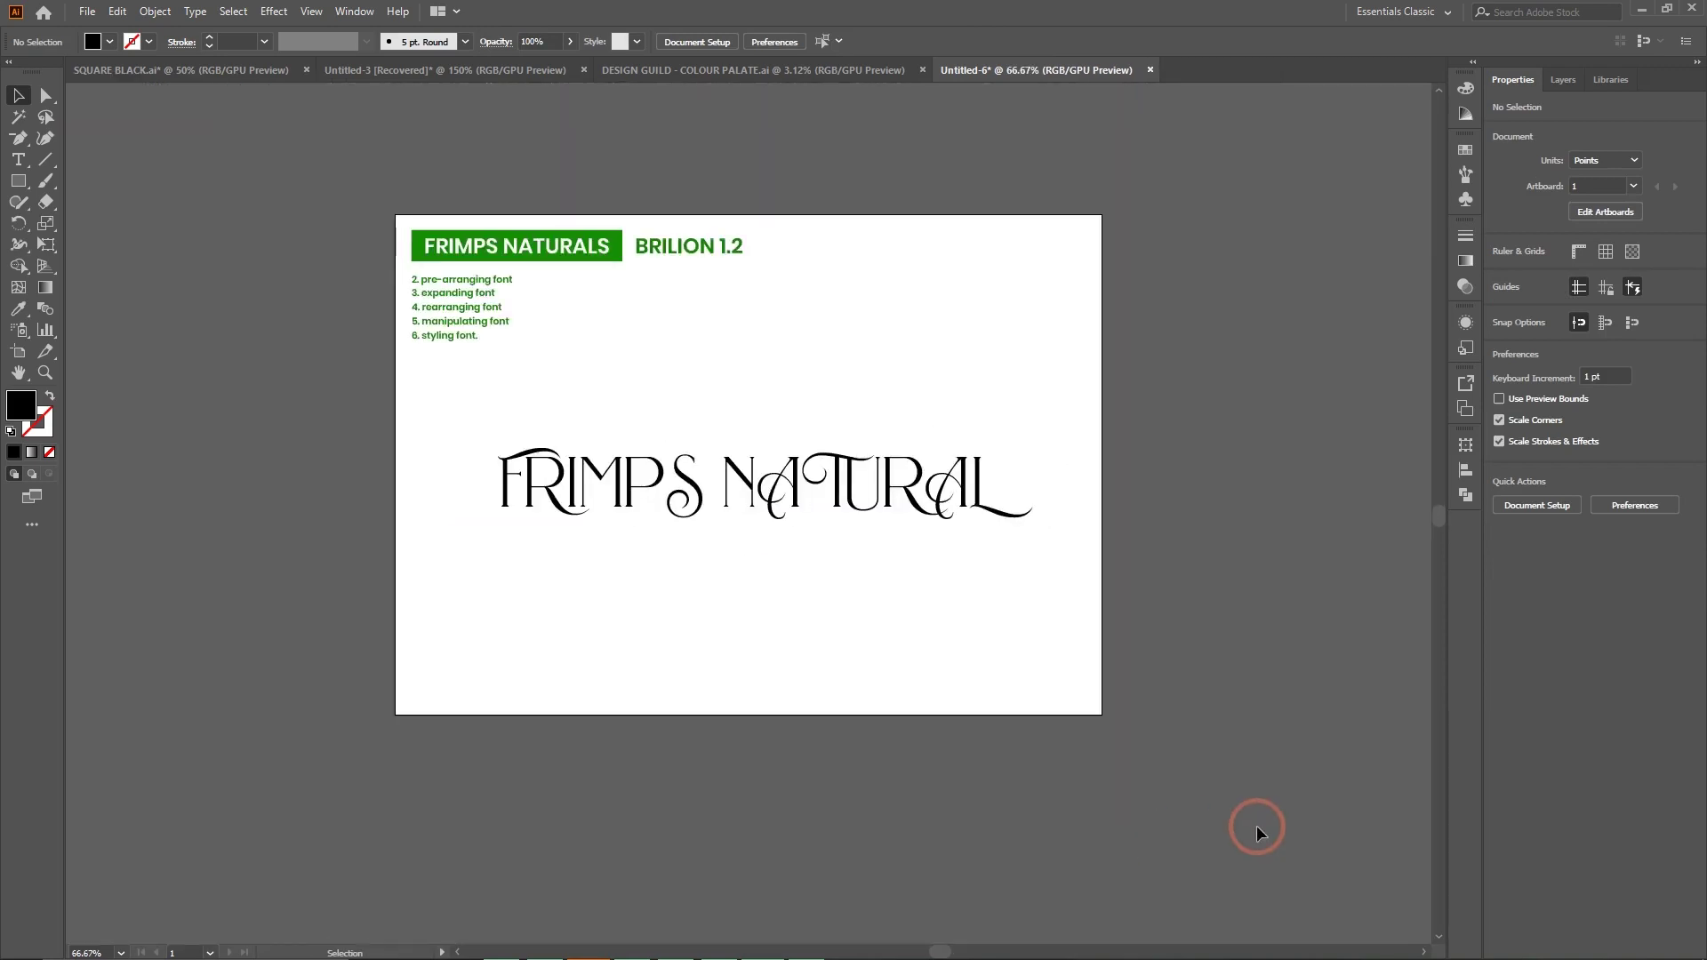
{"action": "scroll", "coordinate": [652, 607], "scroll_direction": "up", "scroll_amount": 2}
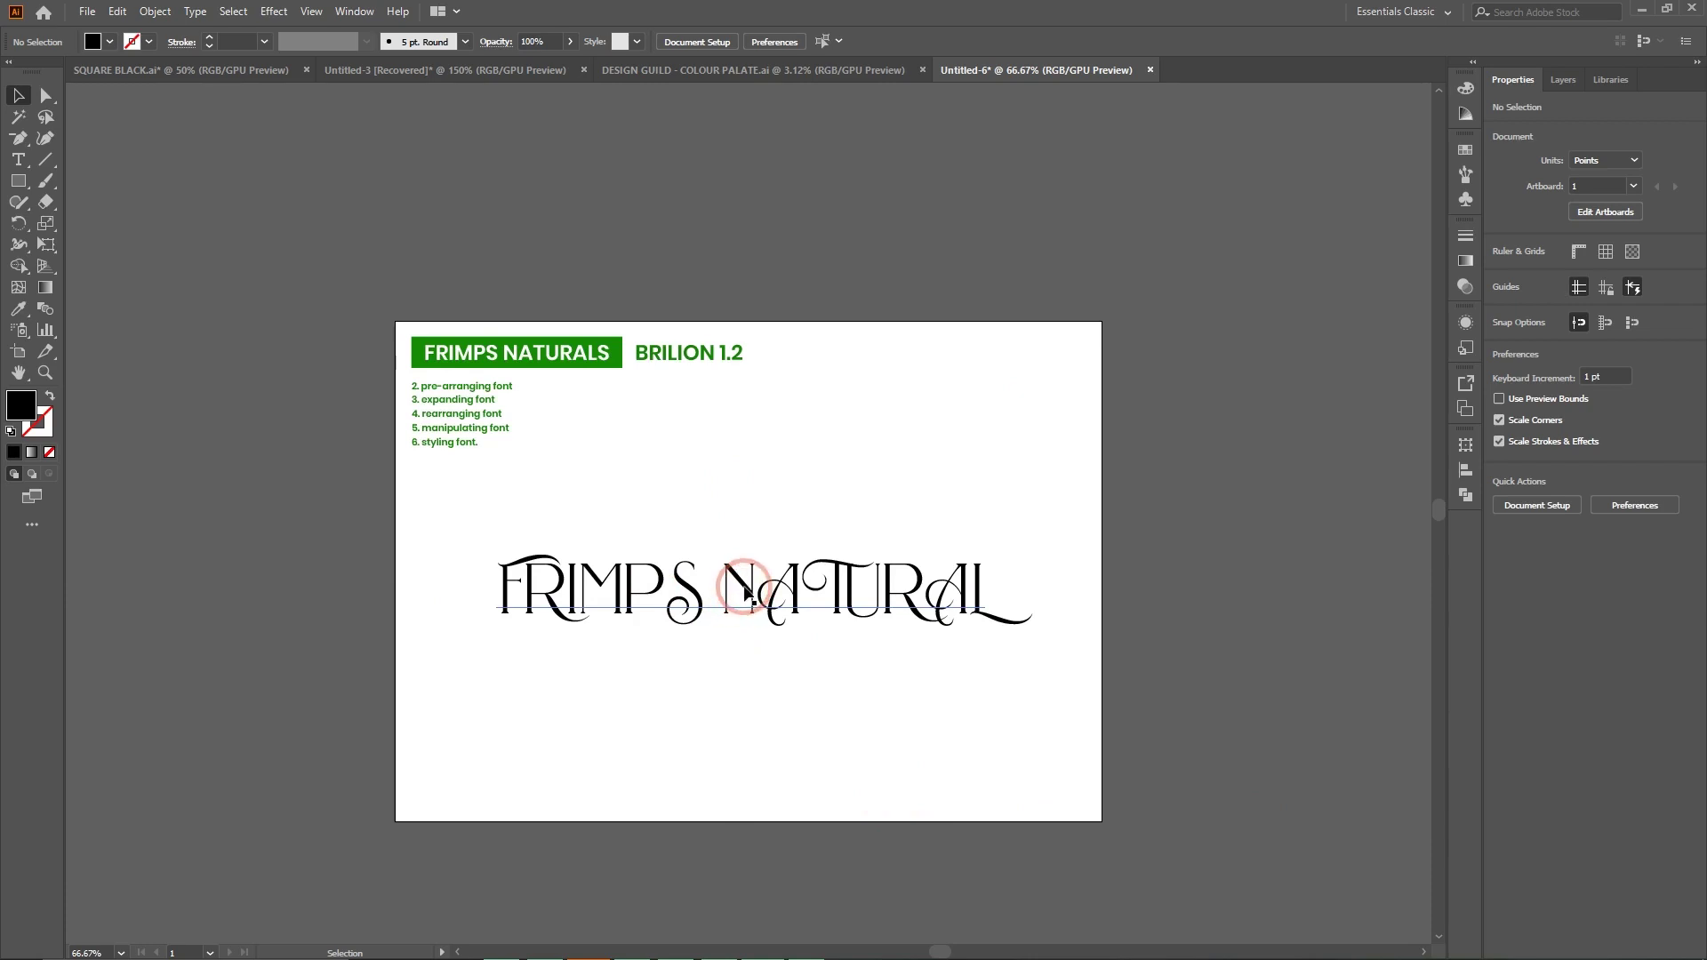
{"action": "left_click_drag", "start_coordinate": [749, 594], "coordinate": [747, 496]}
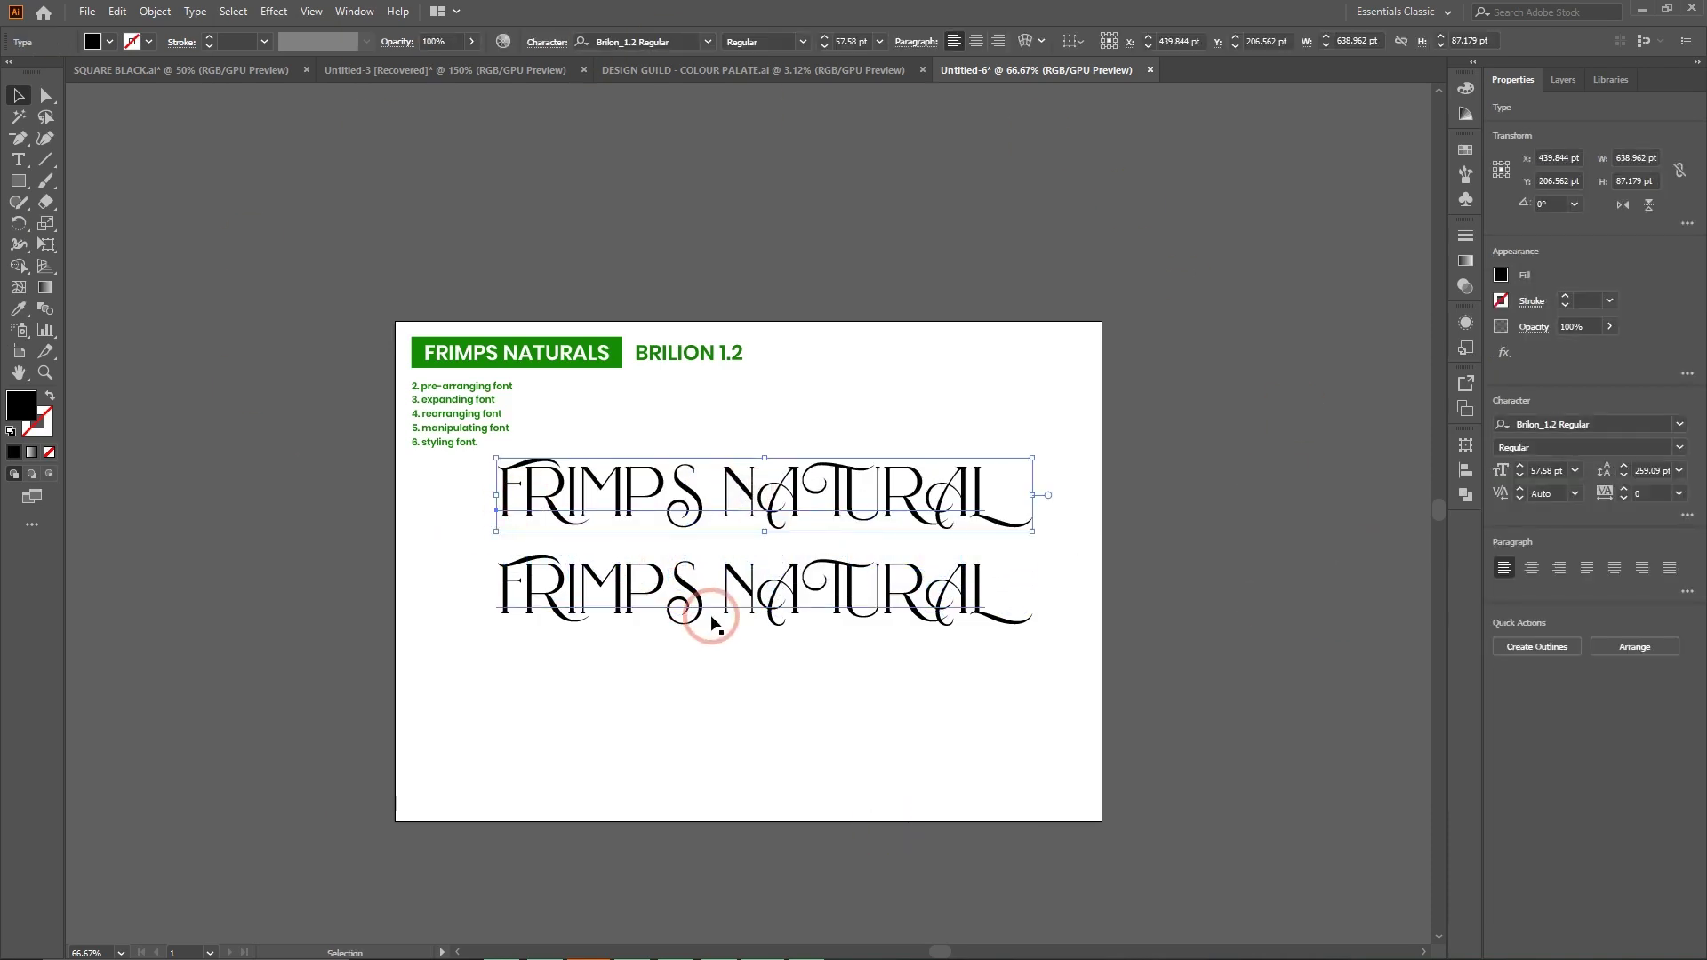
Scale the upper FRIMPS NATURAL copy down to about 342 pt wide and move it into the artboard's upper-right corner.
{"action": "key", "text": "ctrl+plus"}
{"action": "scroll", "coordinate": [755, 613], "scroll_direction": "down", "scroll_amount": 2}
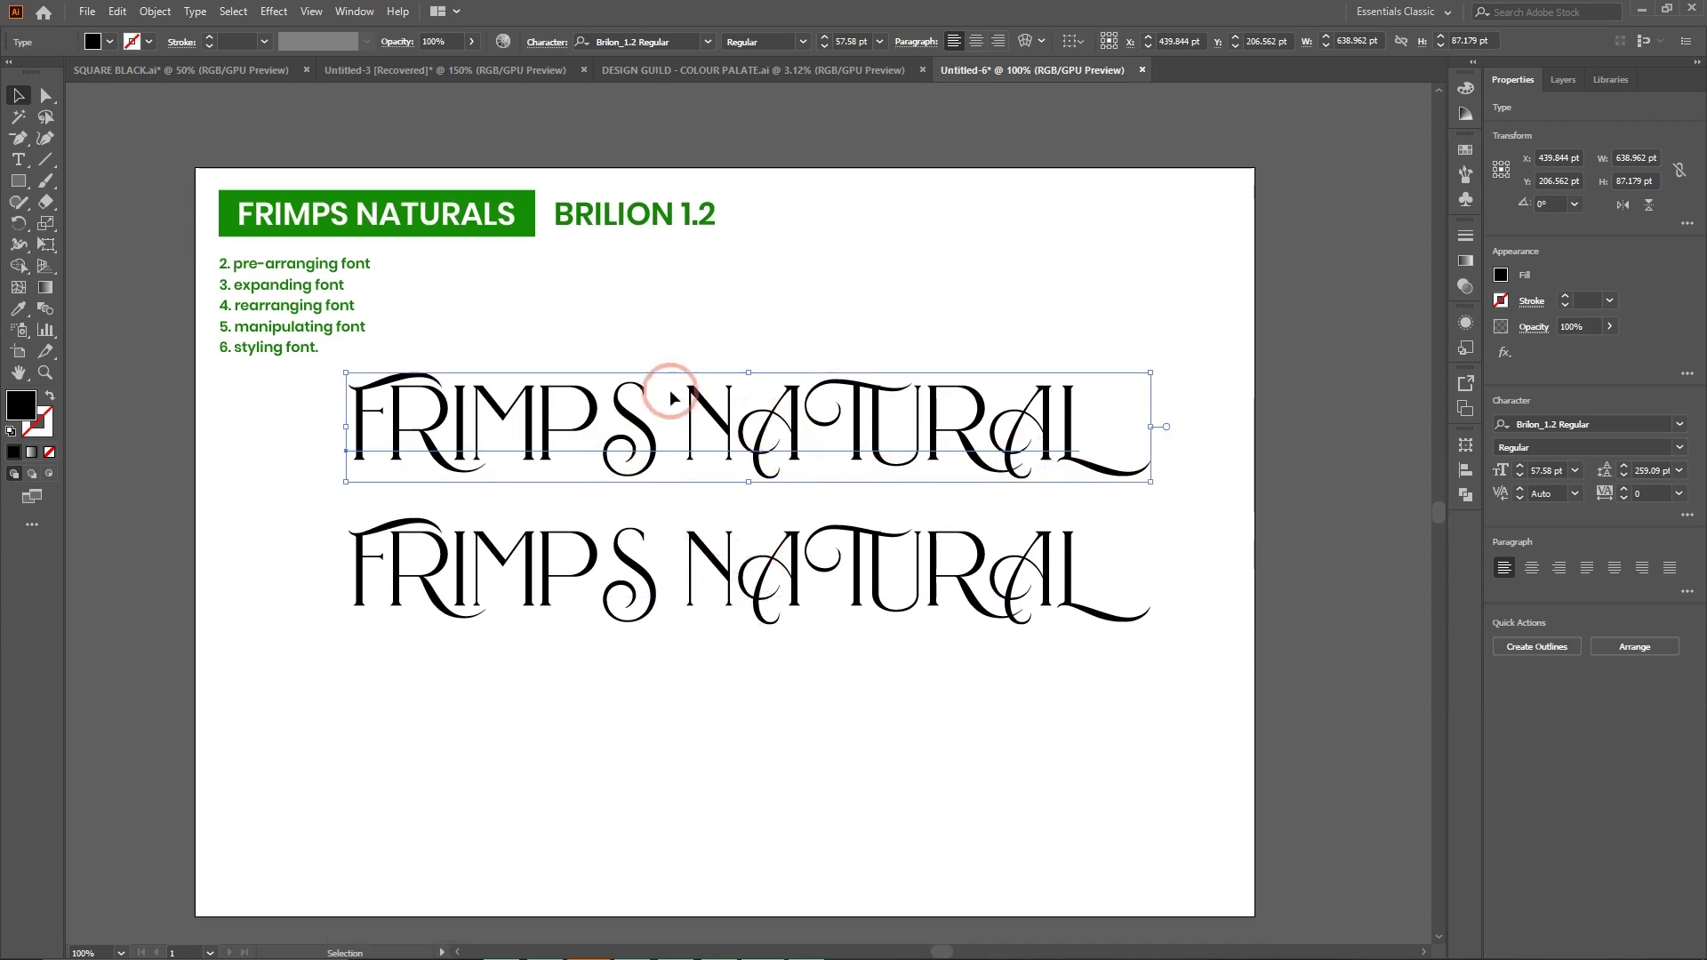
{"action": "left_click_drag", "start_coordinate": [346, 427], "coordinate": [719, 427]}
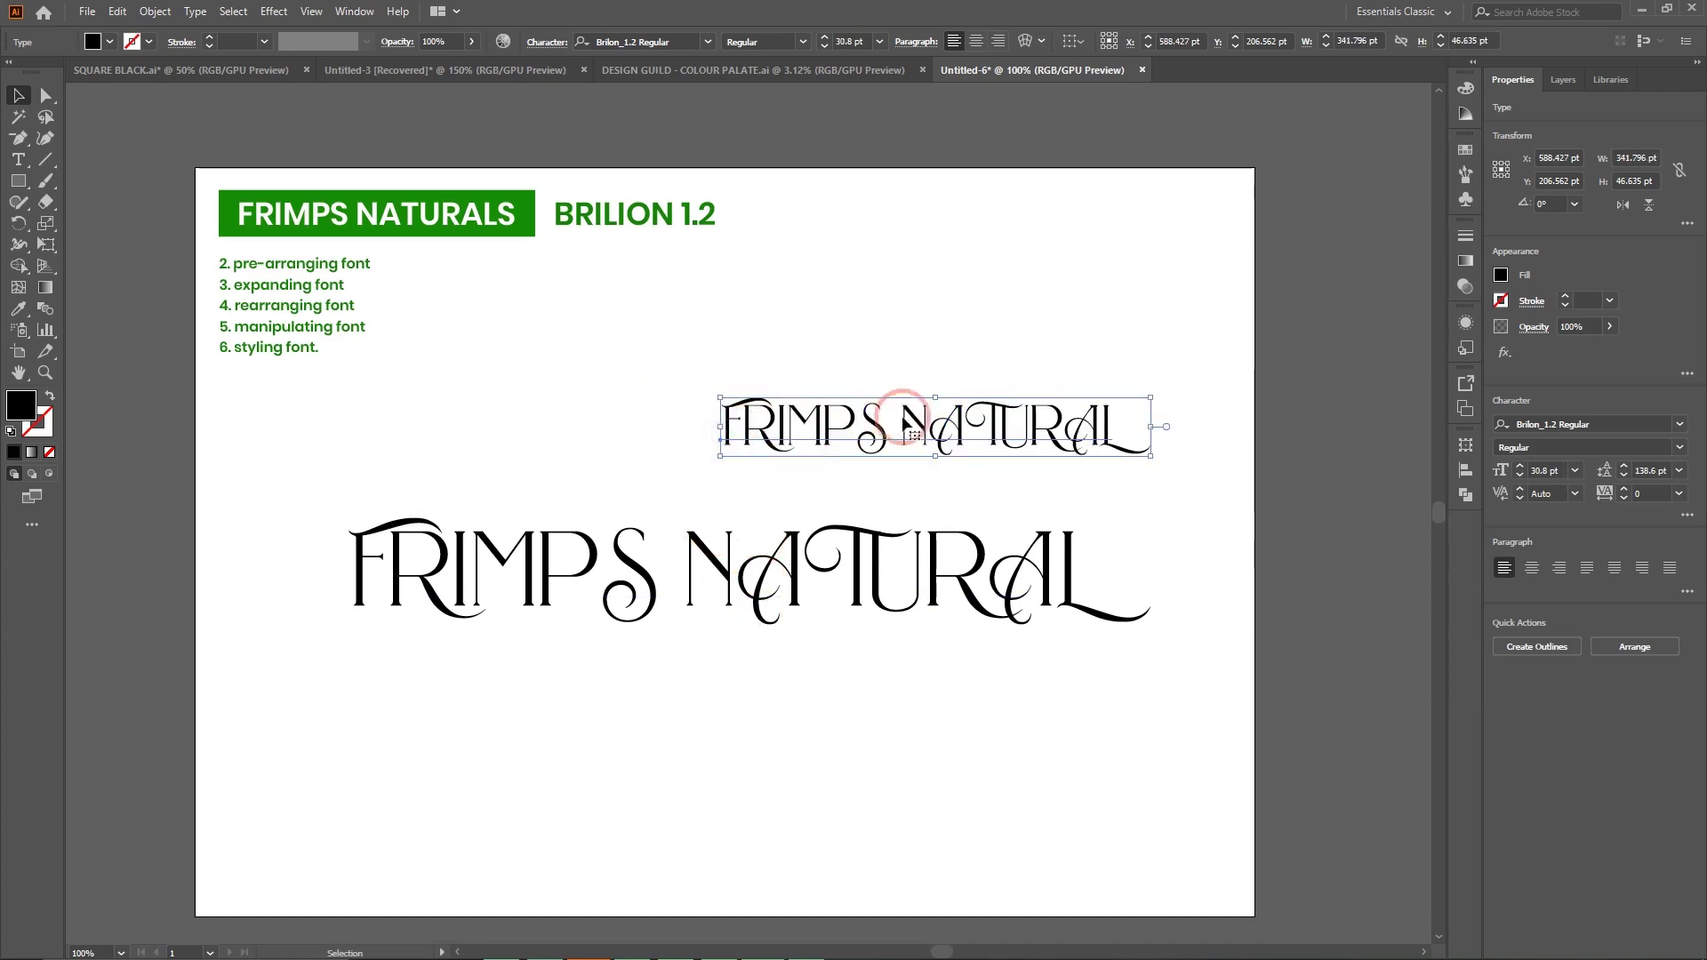
{"action": "left_click_drag", "start_coordinate": [910, 427], "coordinate": [969, 216]}
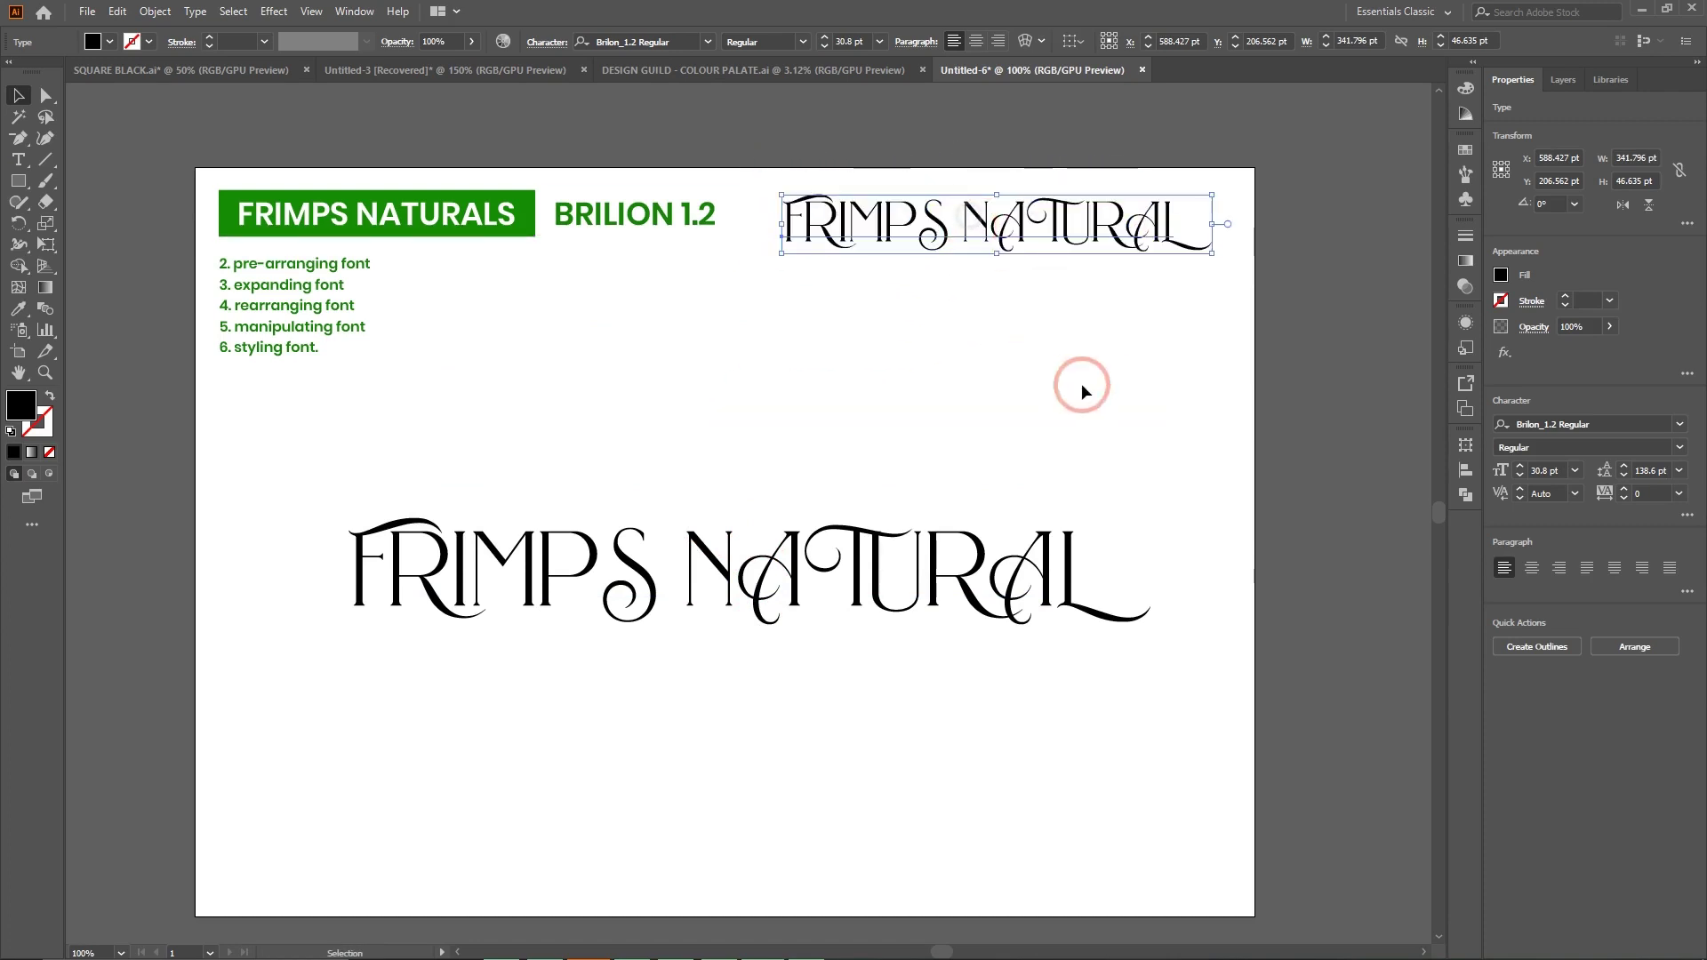
{"action": "left_click", "coordinate": [1161, 371]}
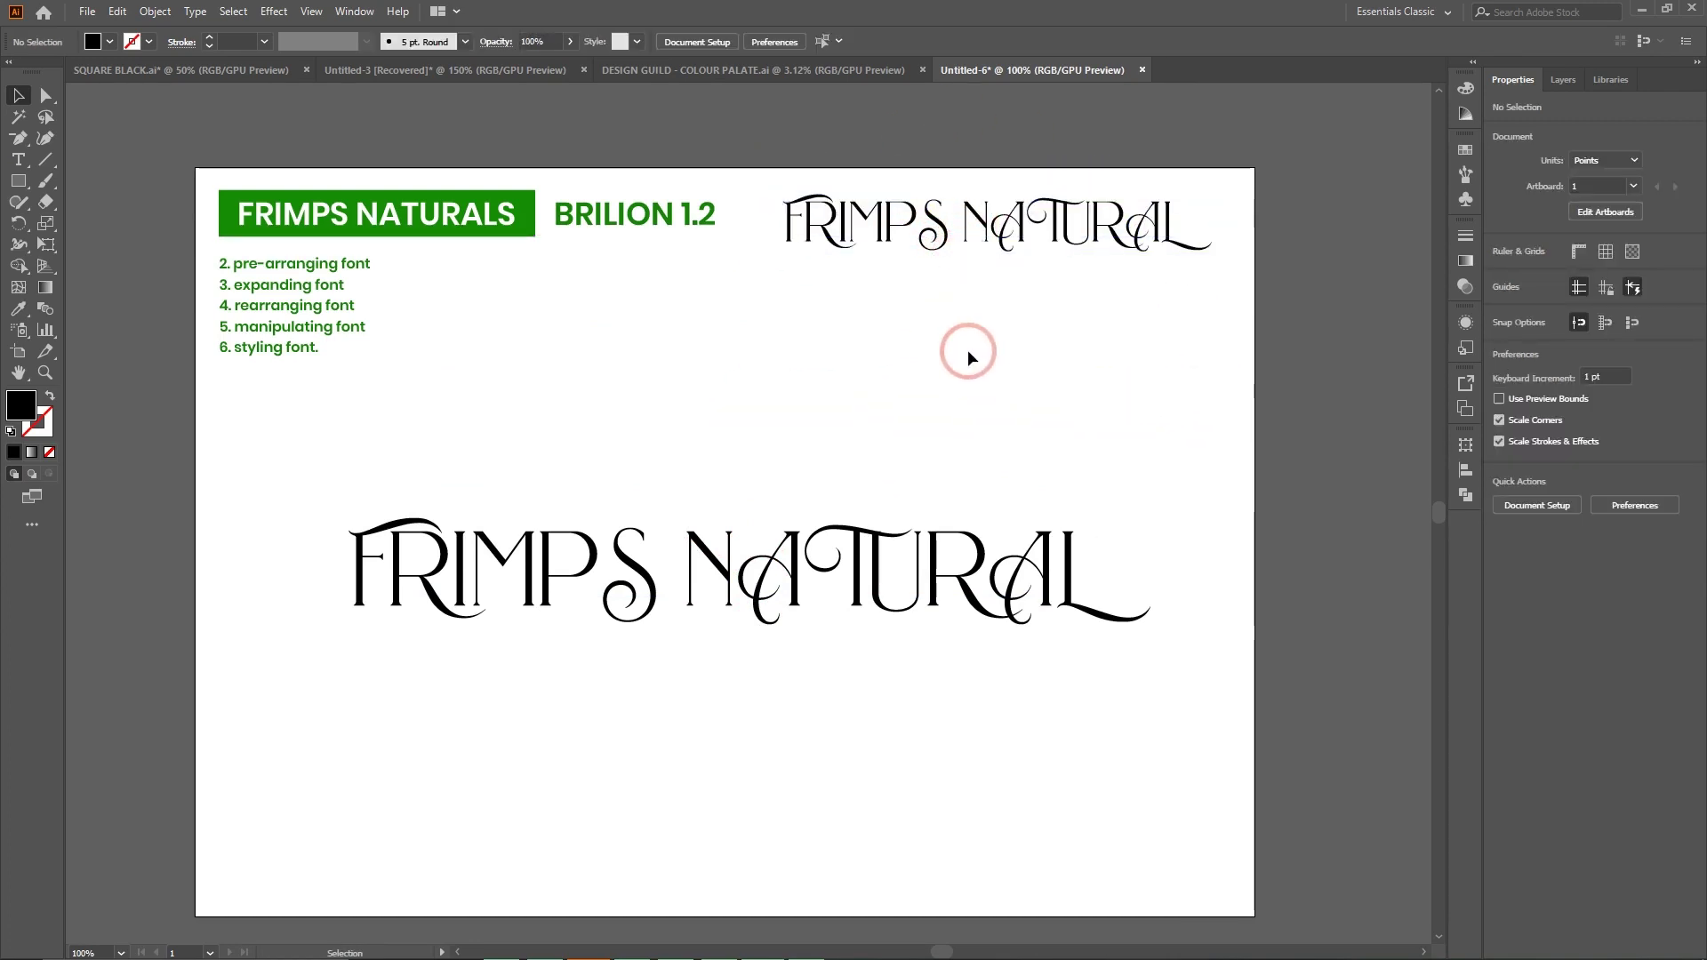
Duplicate the small FRIMPS NATURAL text just below itself and set the copy's font to Silver Crown Demo.
{"action": "left_click_drag", "start_coordinate": [945, 233], "coordinate": [945, 326]}
{"action": "left_click", "coordinate": [18, 159]}
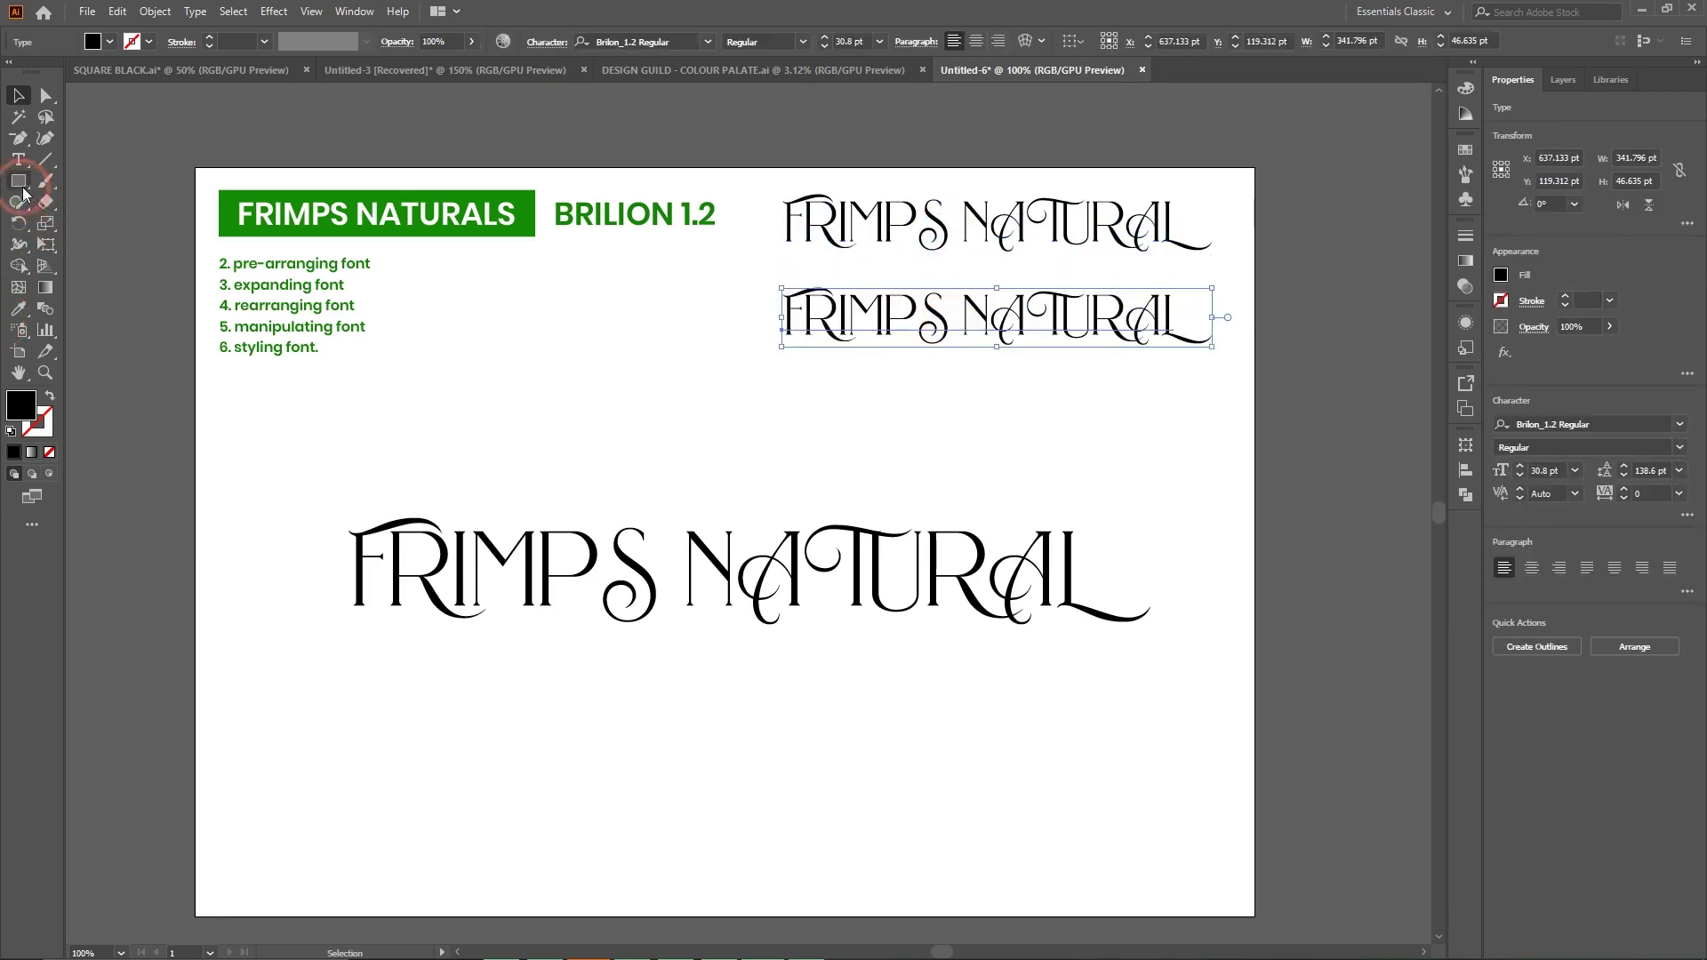
{"action": "triple_click", "coordinate": [883, 331]}
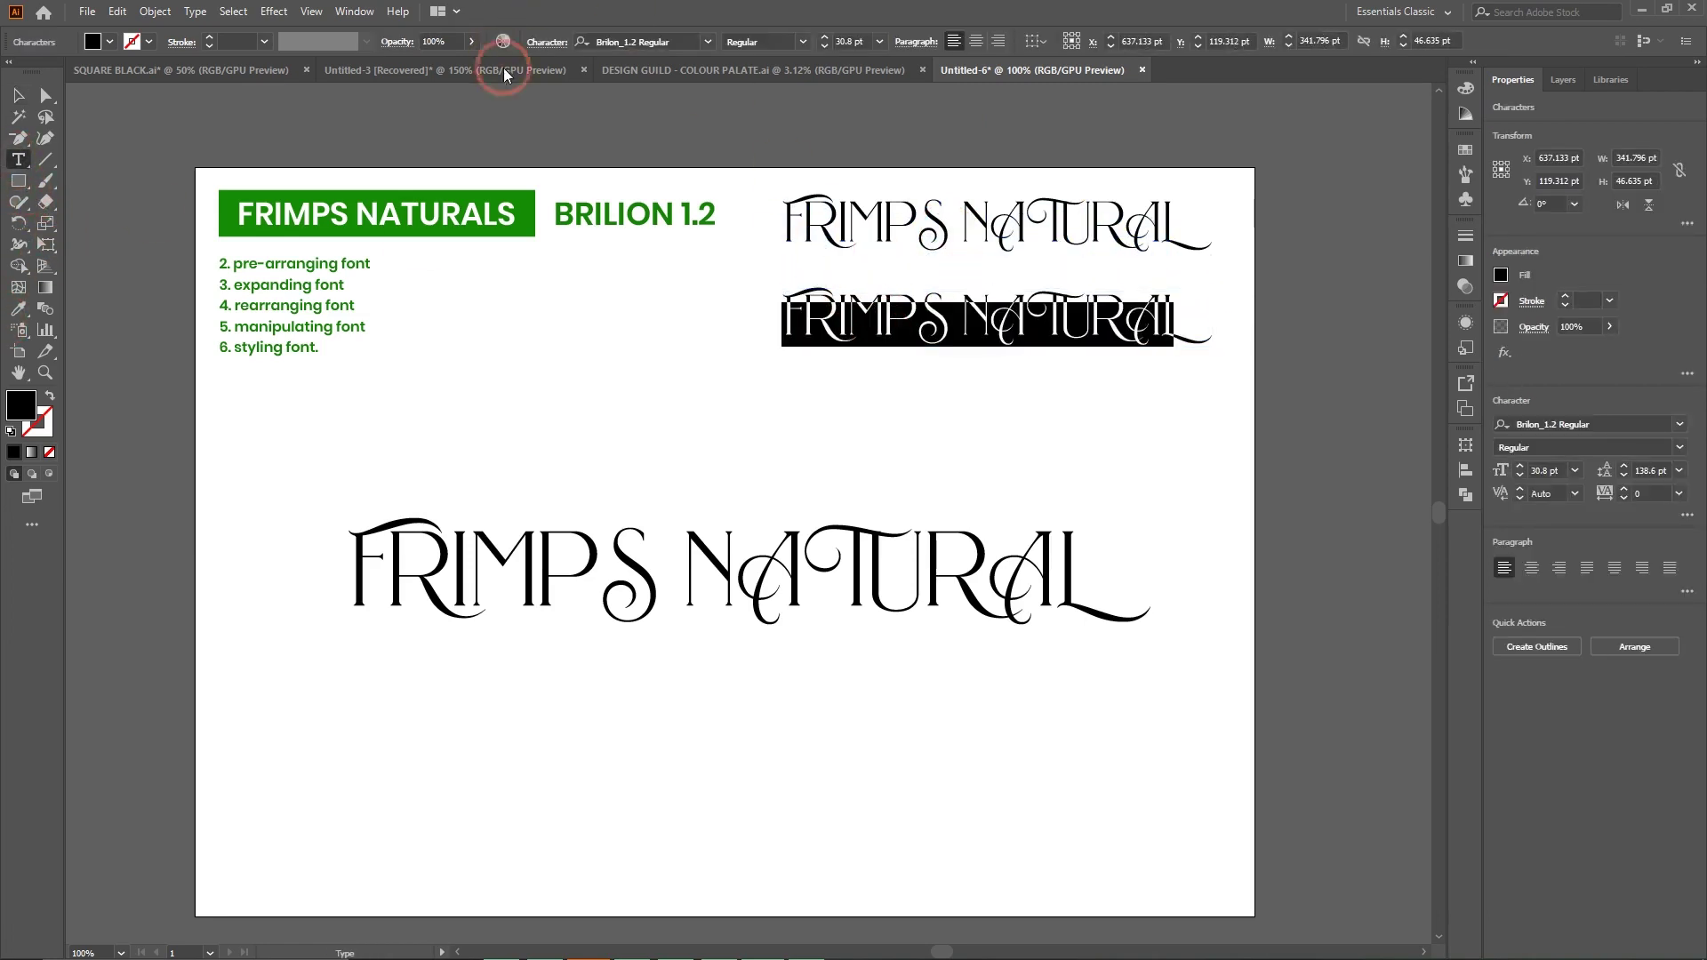
{"action": "left_click", "coordinate": [622, 41]}
{"action": "type", "text": "Sil"}
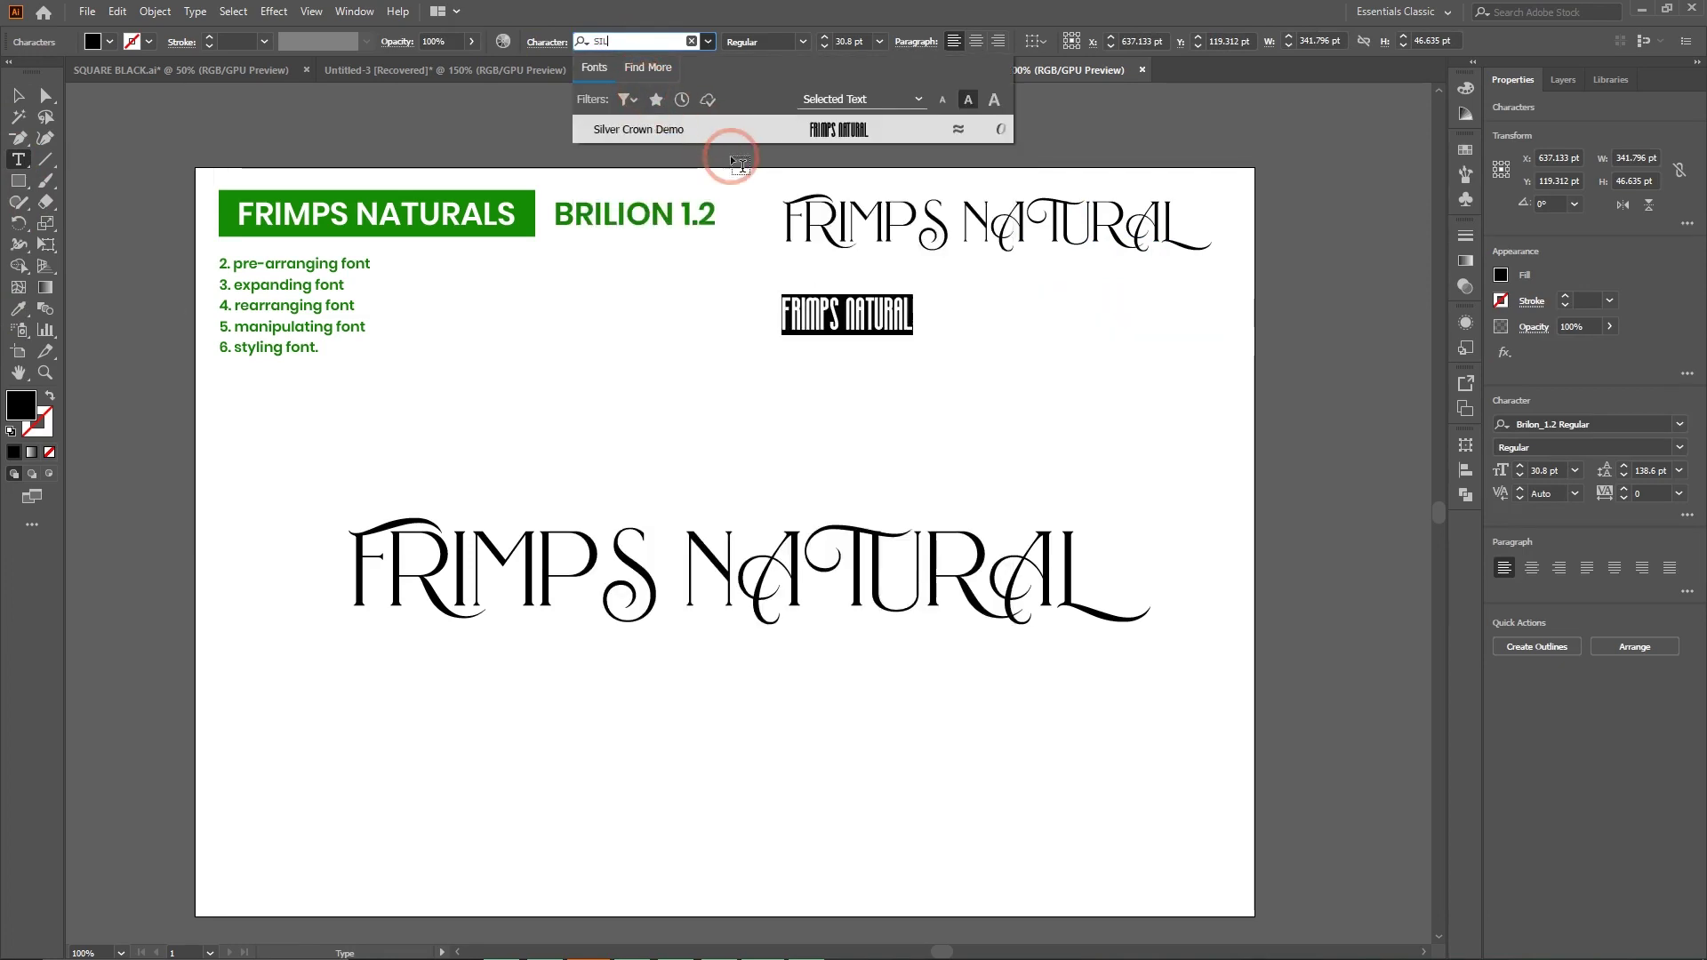
{"action": "left_click", "coordinate": [663, 133]}
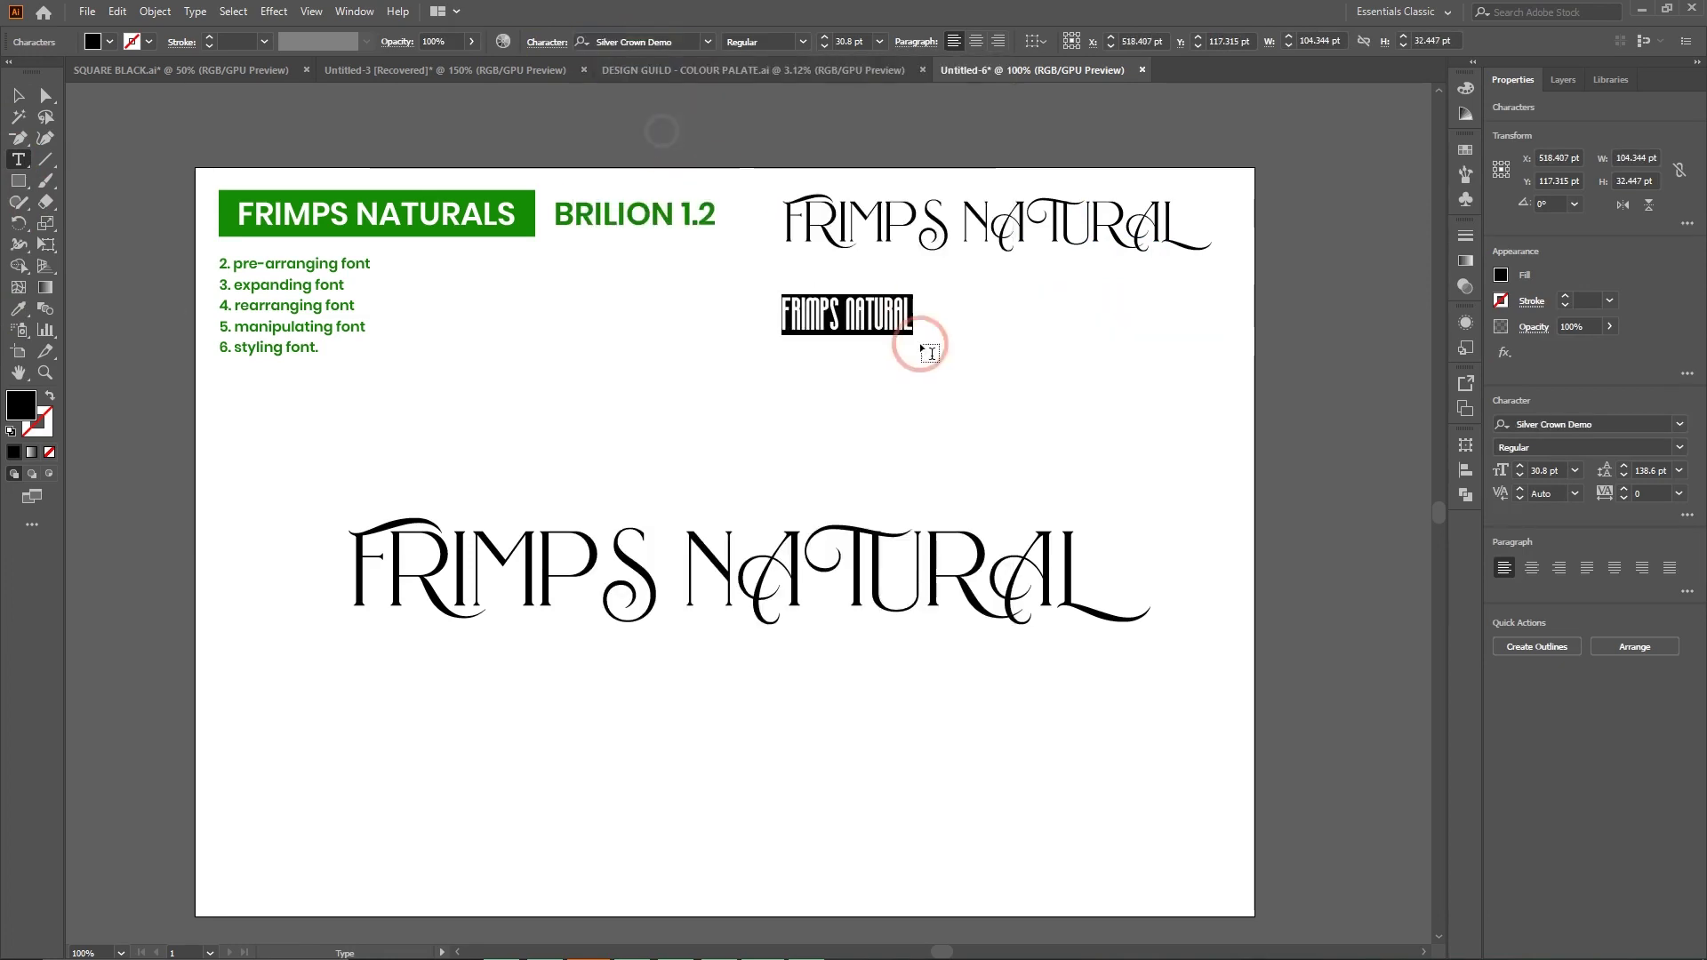
Enlarge the Silver Crown Demo copy to about 212 pt wide, directly beneath the small Brilon text.
{"action": "left_click", "coordinate": [17, 95]}
{"action": "left_click", "coordinate": [983, 274]}
{"action": "left_click", "coordinate": [911, 322]}
{"action": "left_click_drag", "start_coordinate": [911, 322], "coordinate": [970, 305]}
{"action": "left_click", "coordinate": [846, 358]}
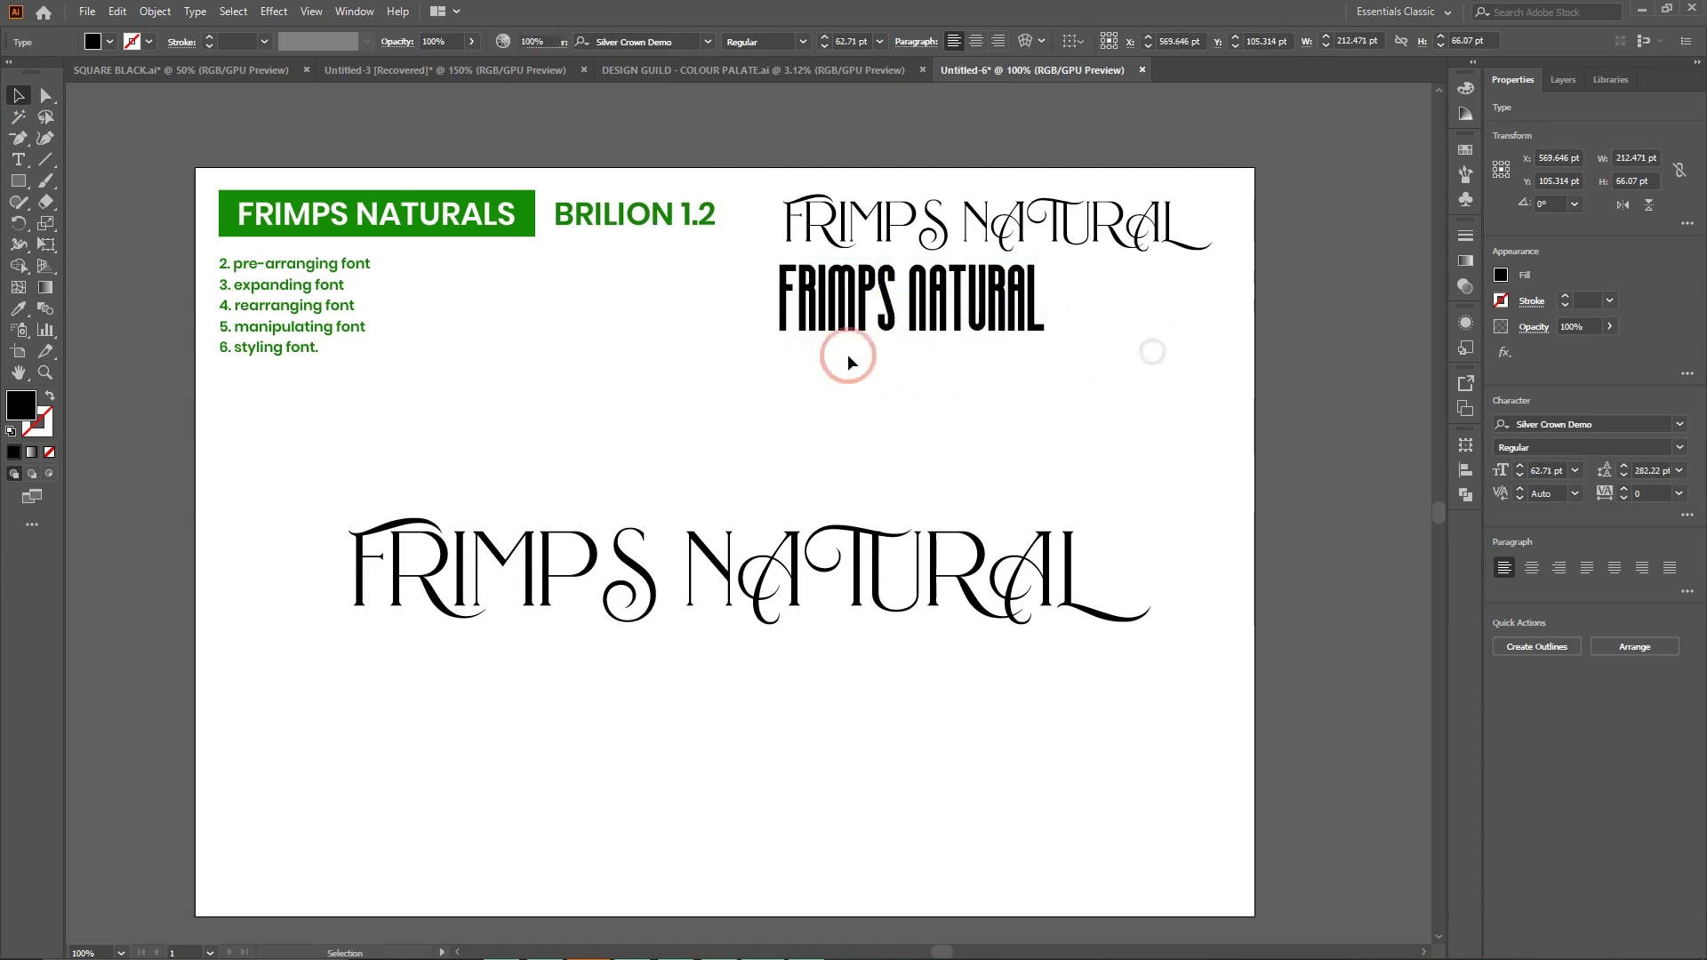
Duplicate the Silver Crown Demo text below itself and set the new copy's font to decalledscript.
{"action": "left_click_drag", "start_coordinate": [845, 289], "coordinate": [846, 376]}
{"action": "left_click", "coordinate": [13, 151]}
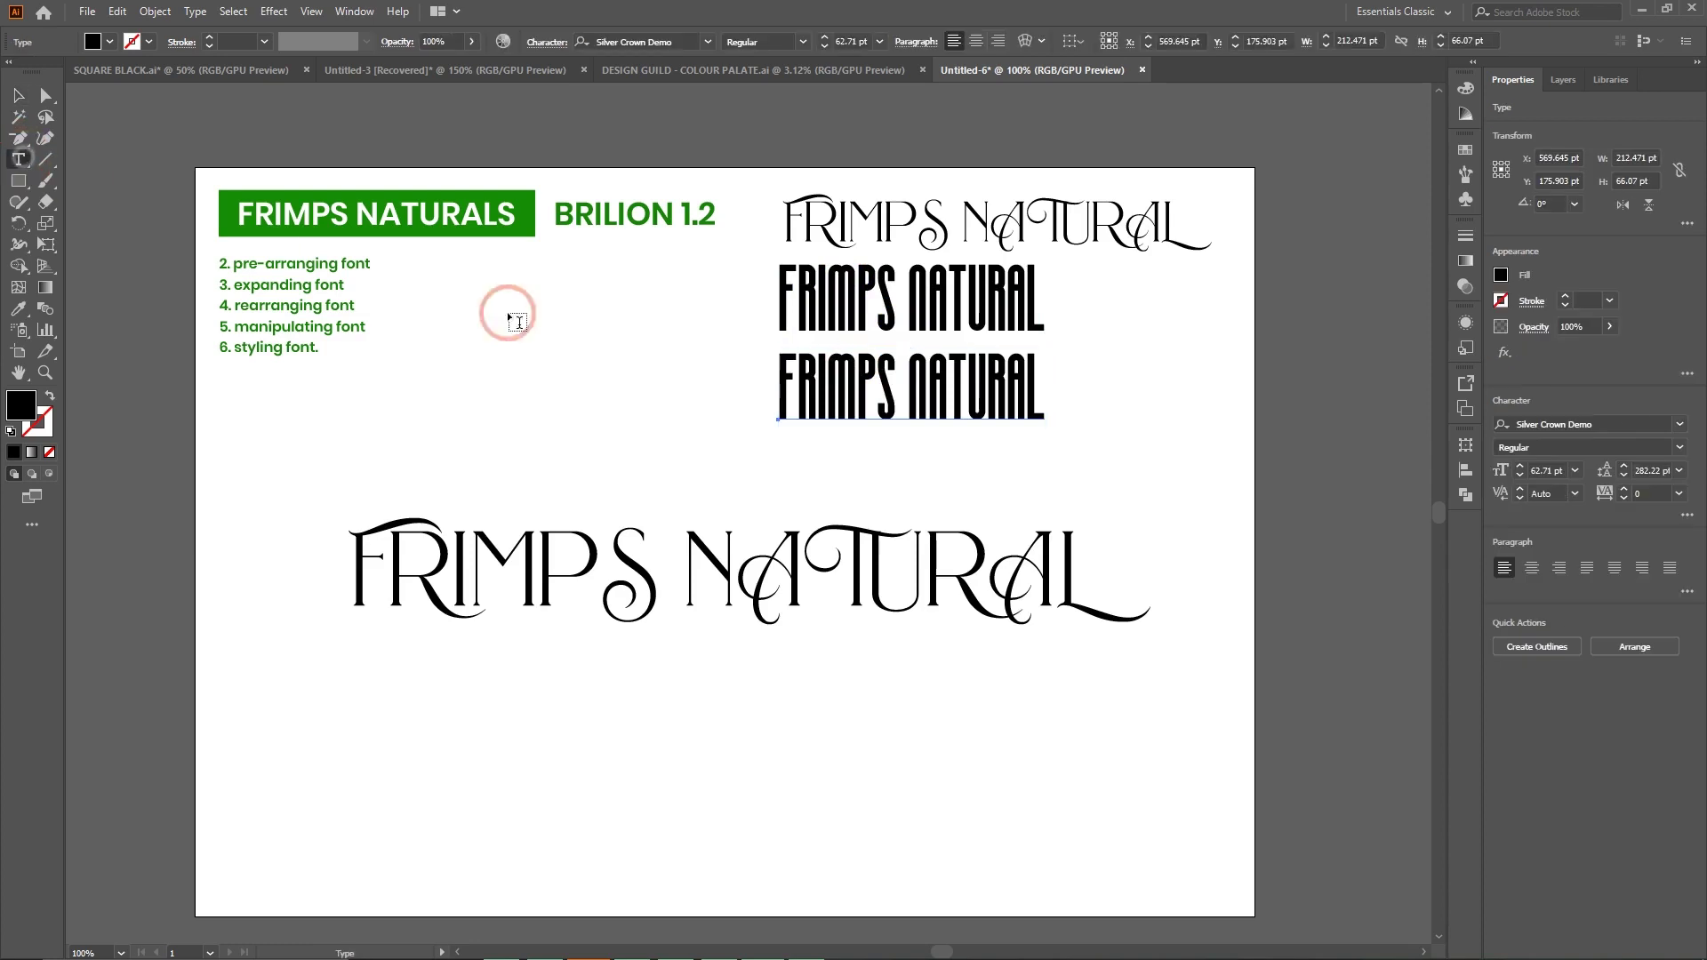
{"action": "triple_click", "coordinate": [885, 382]}
{"action": "left_click", "coordinate": [663, 43]}
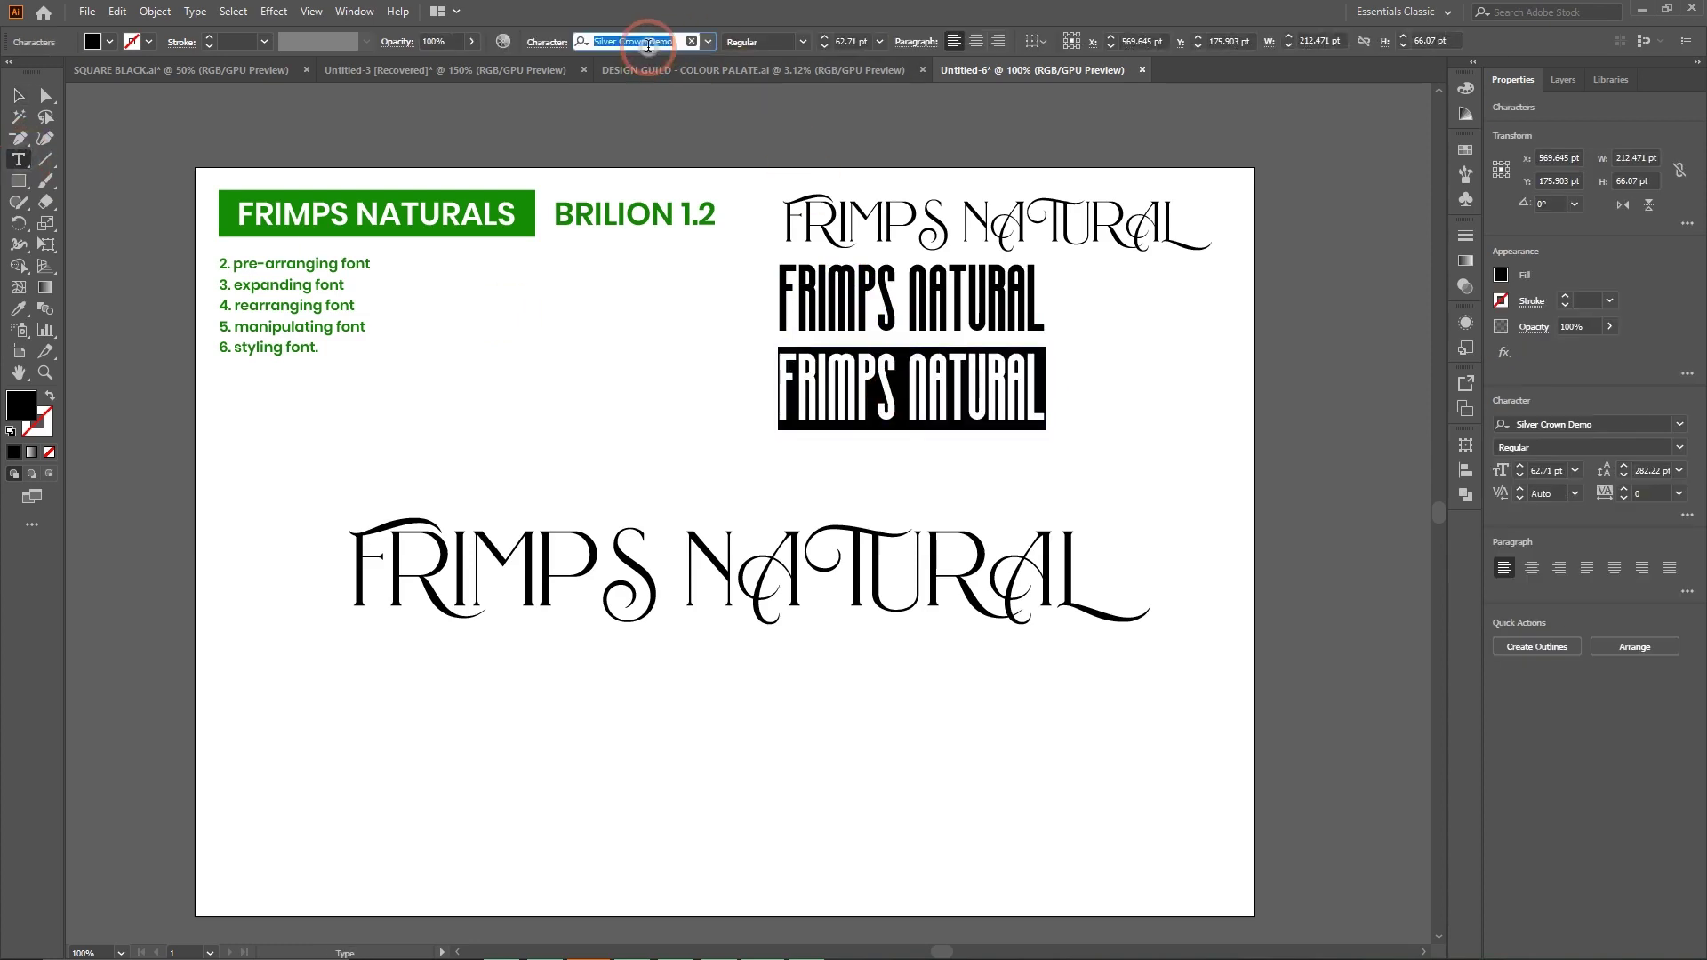
{"action": "type", "text": "D"}
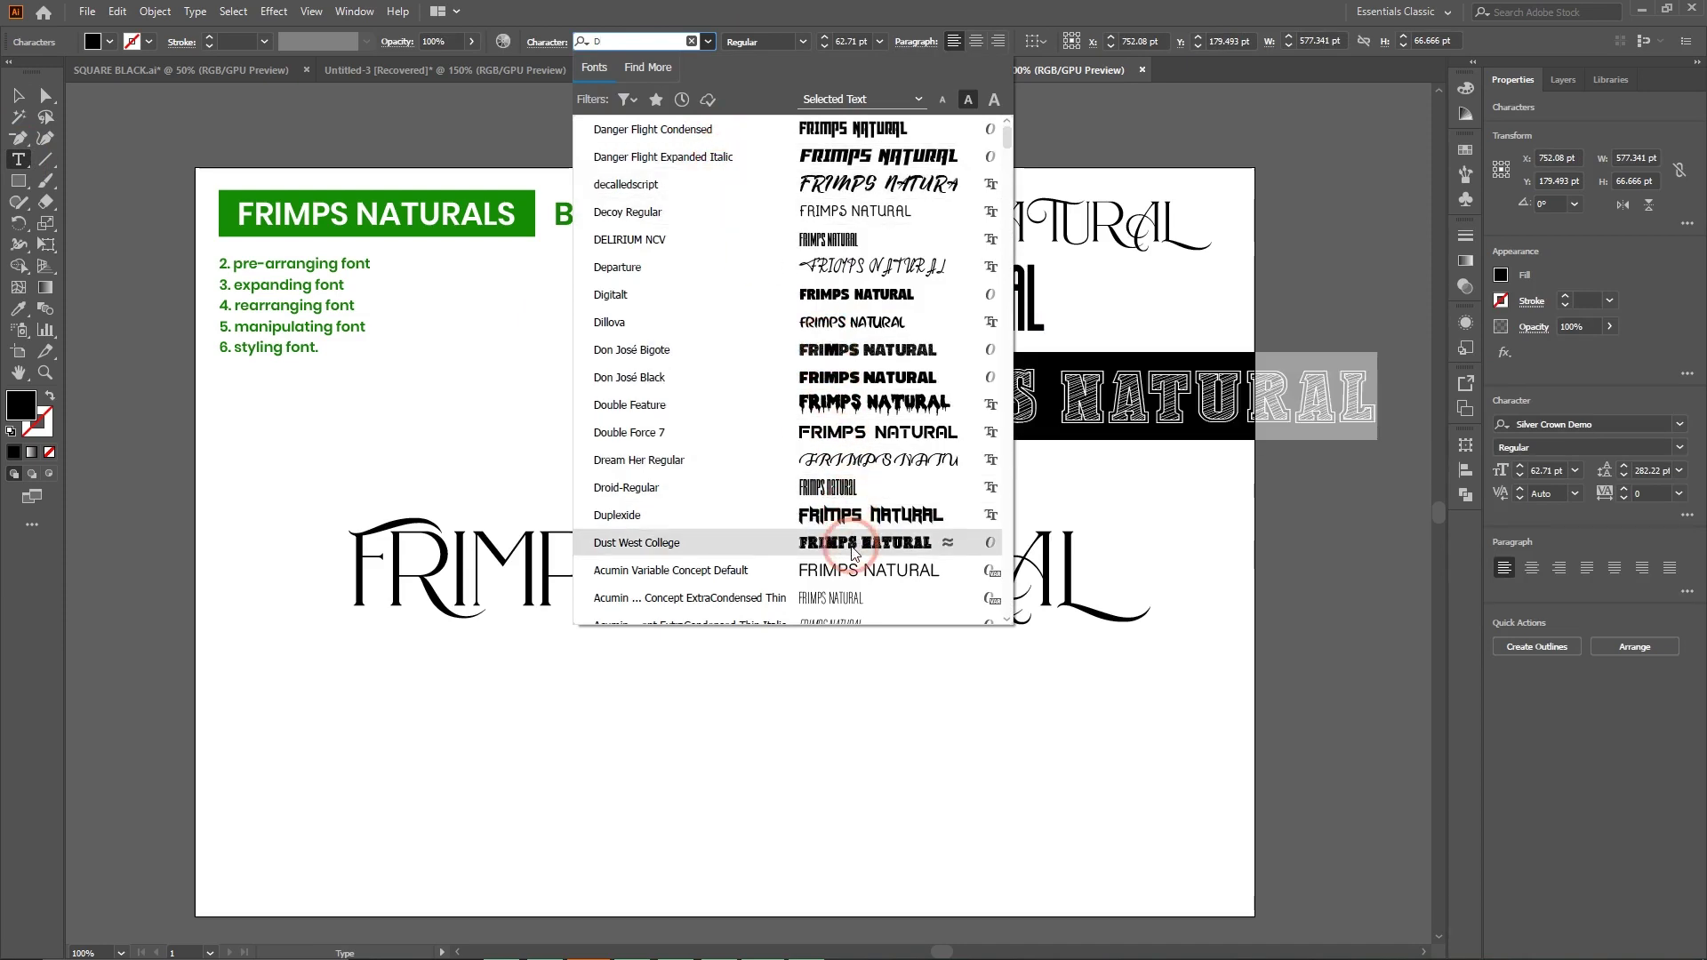
{"action": "left_click", "coordinate": [836, 187]}
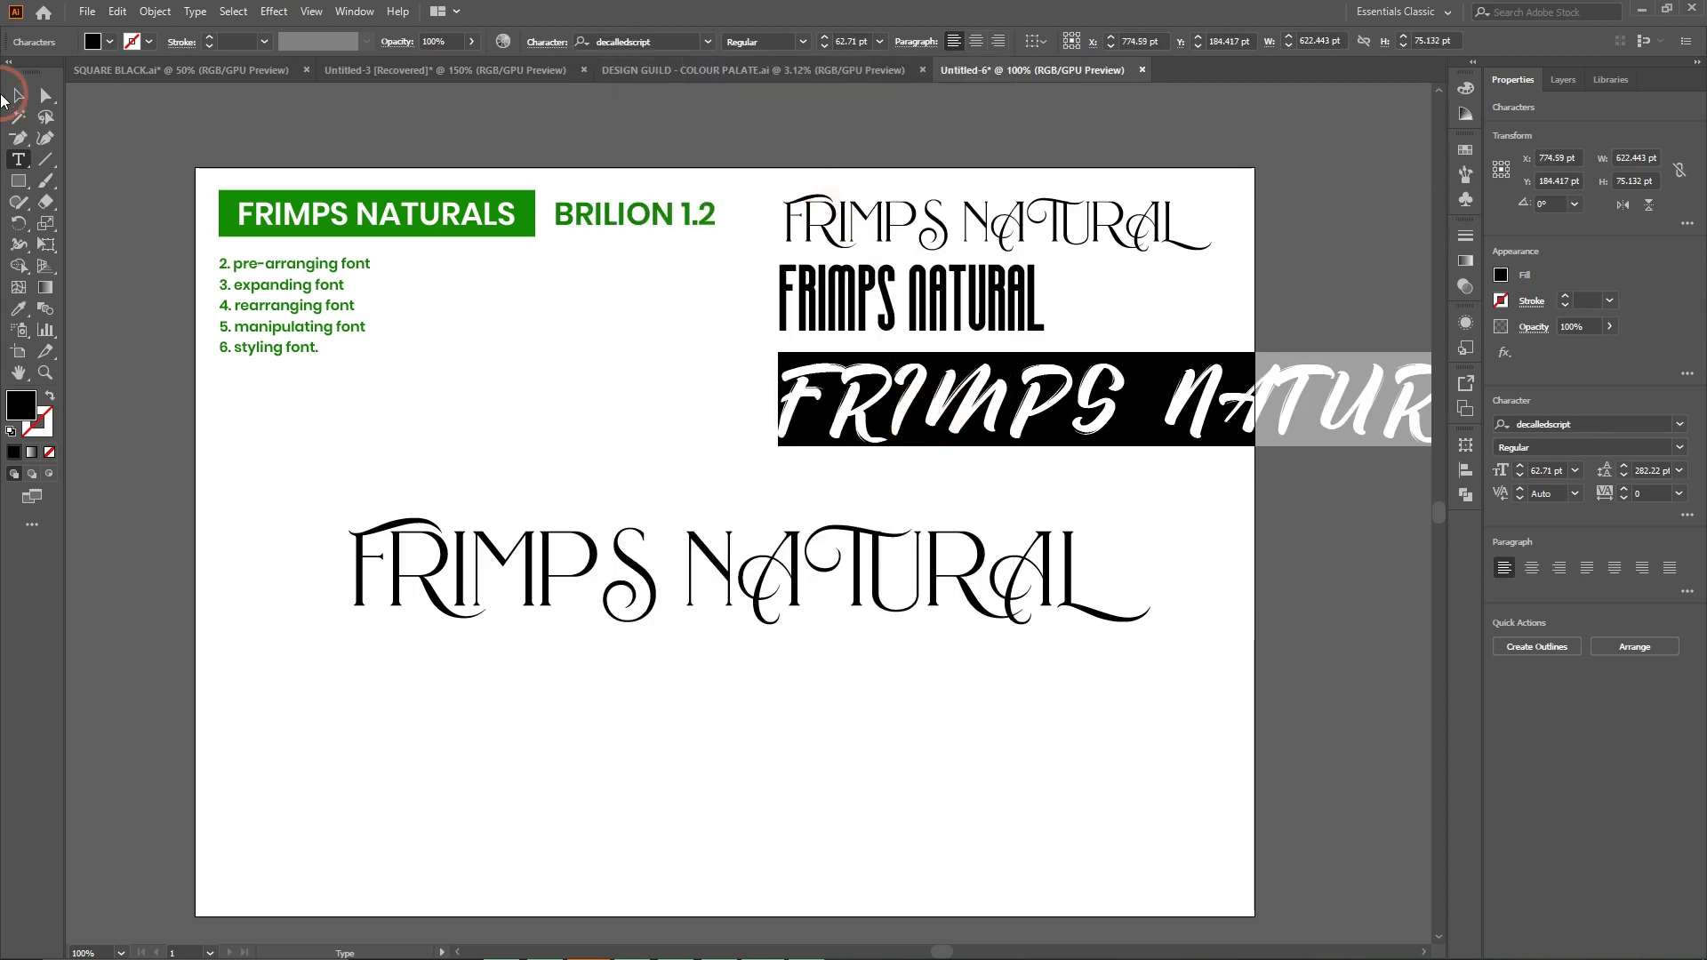
Scale the decalledscript copy down to fit within the artboard, beneath the Silver Crown Demo text.
{"action": "left_click", "coordinate": [18, 95]}
{"action": "left_click_drag", "start_coordinate": [1170, 352], "coordinate": [1052, 370]}
{"action": "left_click", "coordinate": [1138, 477]}
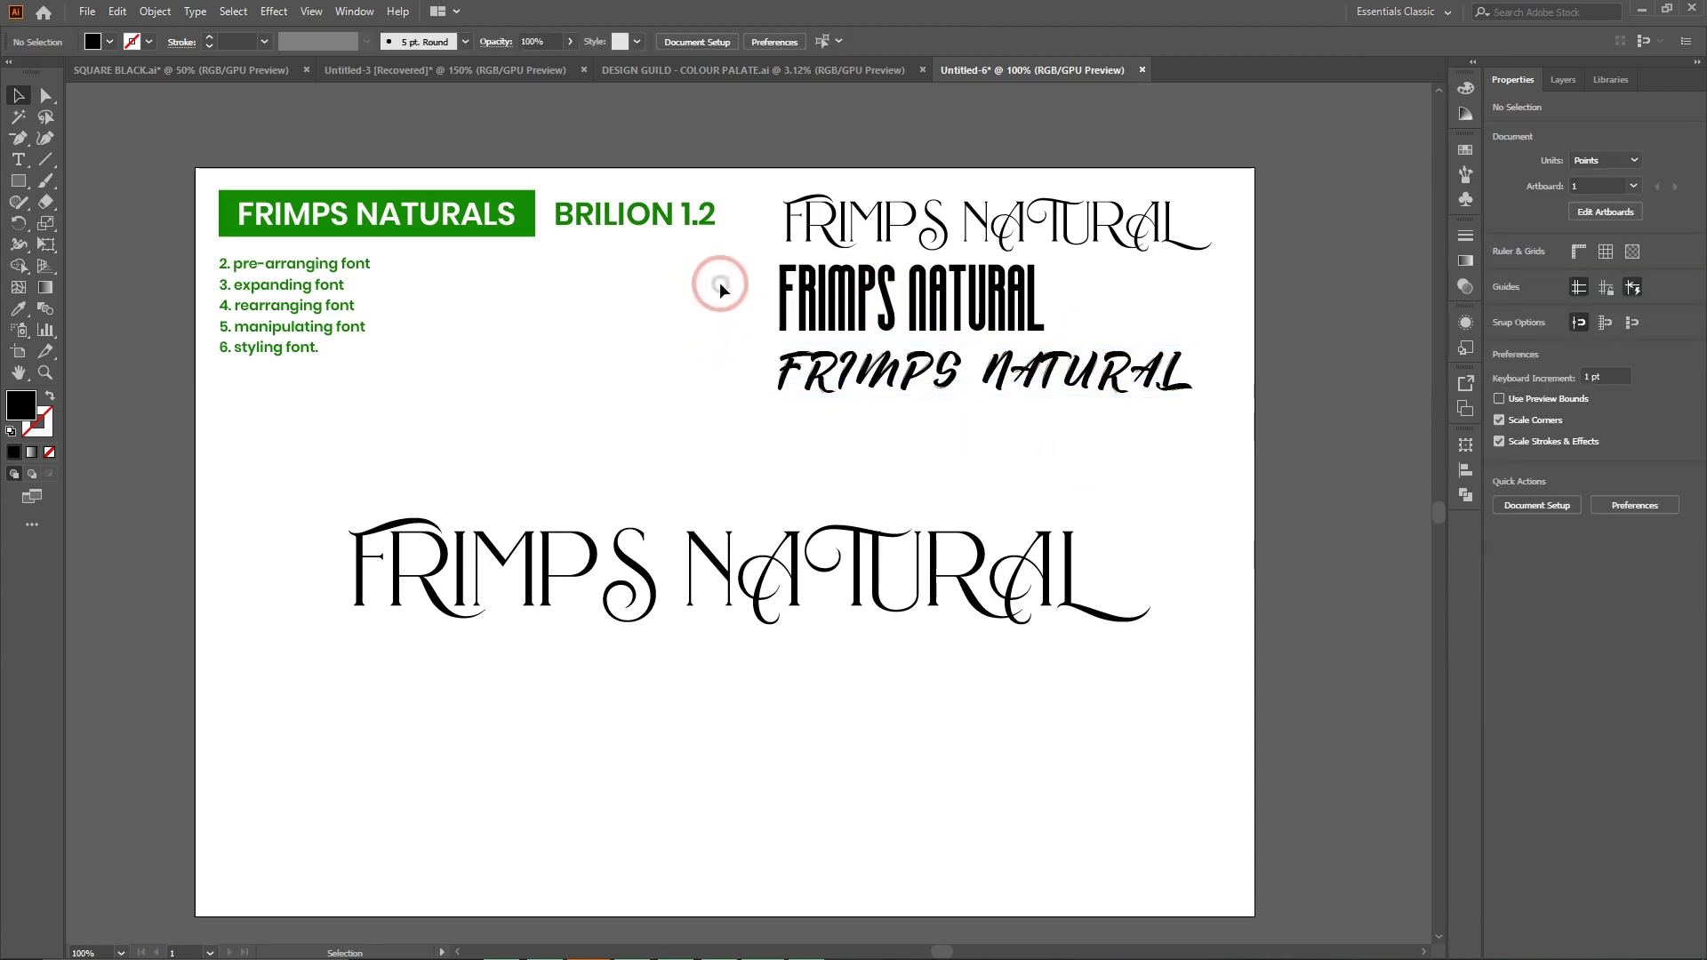
Delete the Silver Crown Demo and decalledscript copies of the text.
{"action": "left_click_drag", "start_coordinate": [719, 281], "coordinate": [1125, 421]}
{"action": "key", "text": "Delete"}
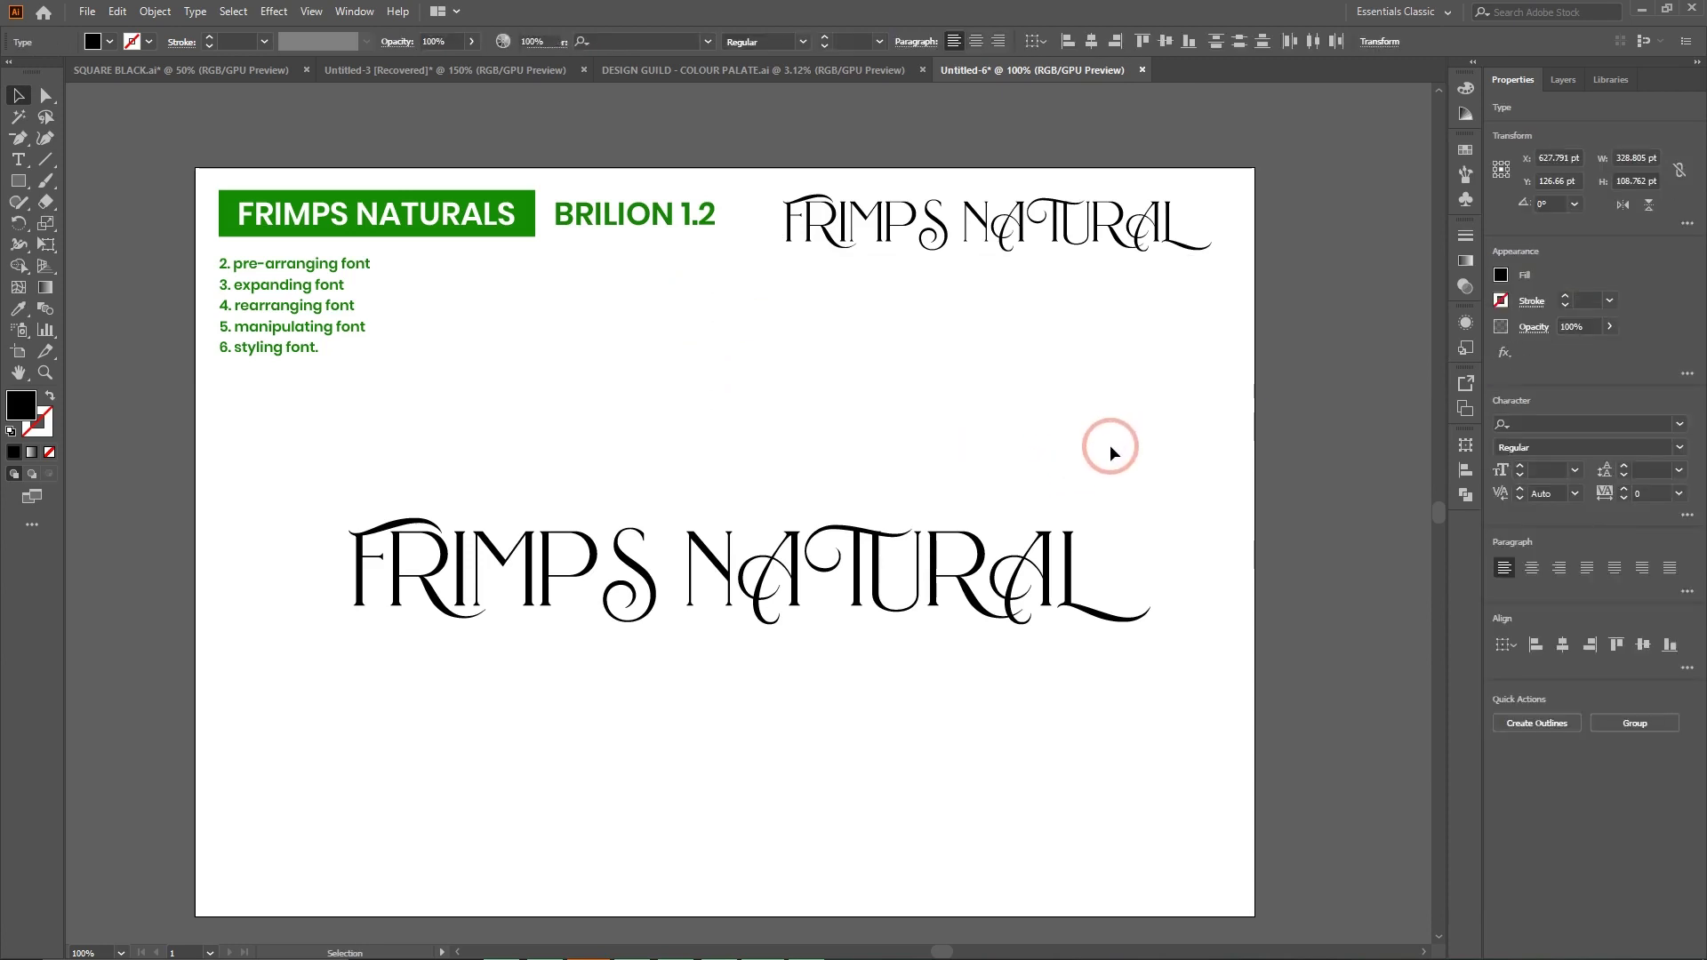
Replace the large swash wordmark's text with FRIMPS NATURAL in the Brilon font's plain, swash-free letterforms.
{"action": "left_click", "coordinate": [425, 559]}
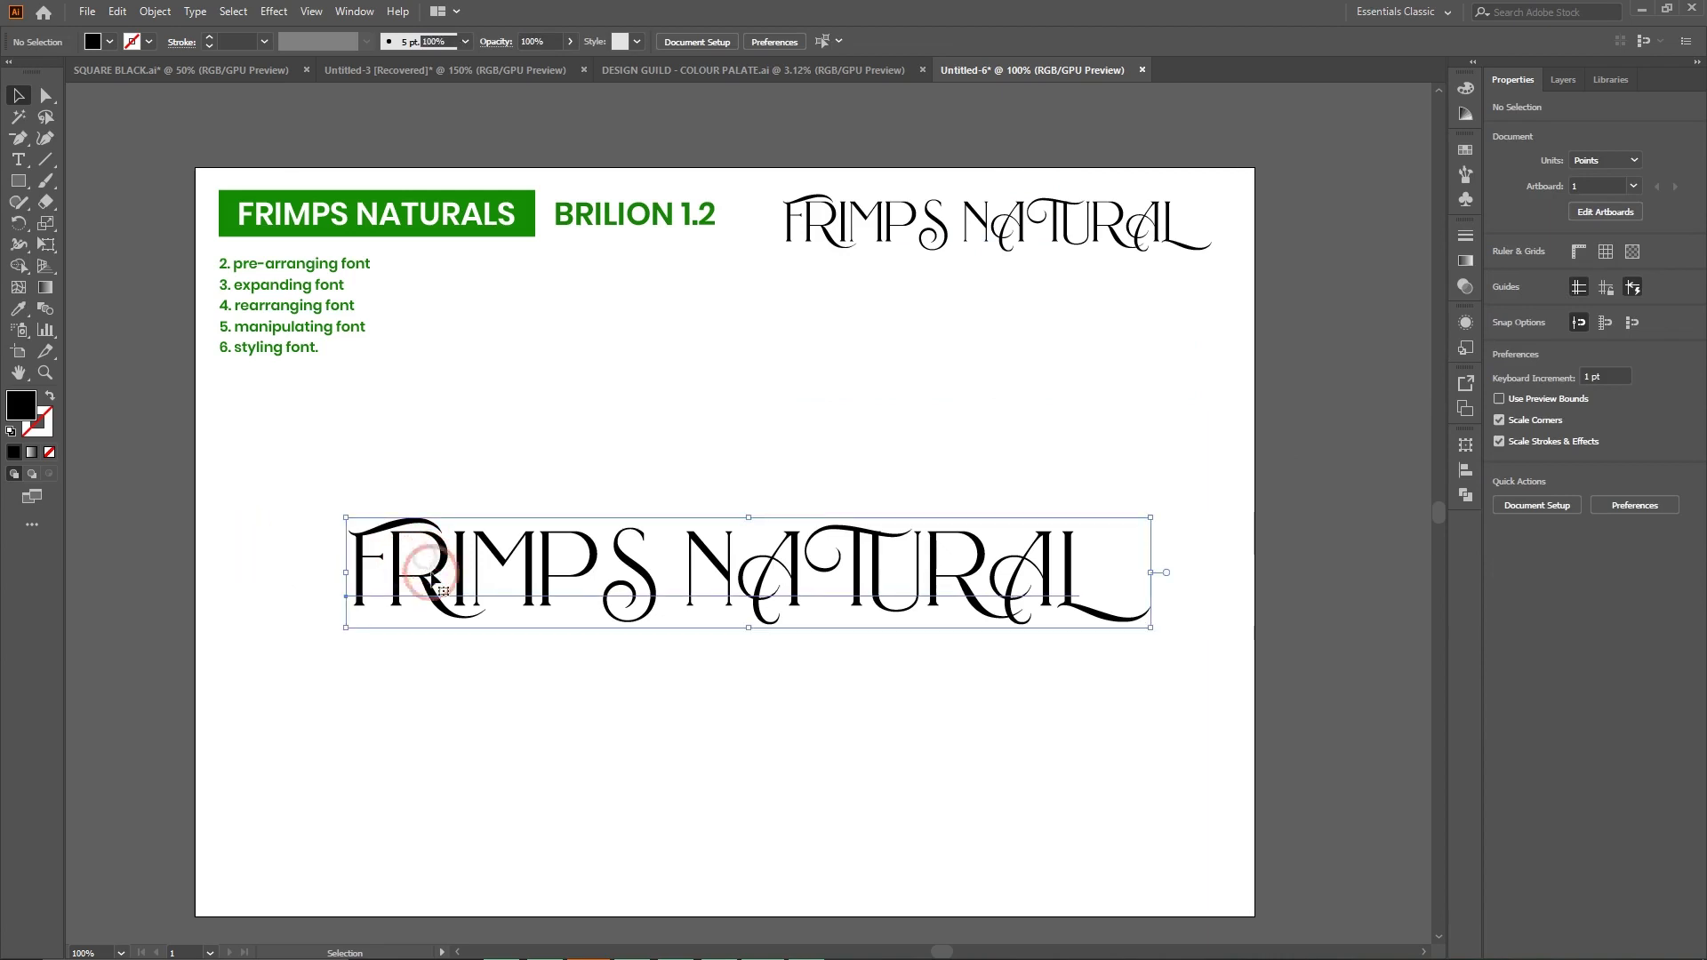
{"action": "left_click", "coordinate": [18, 159]}
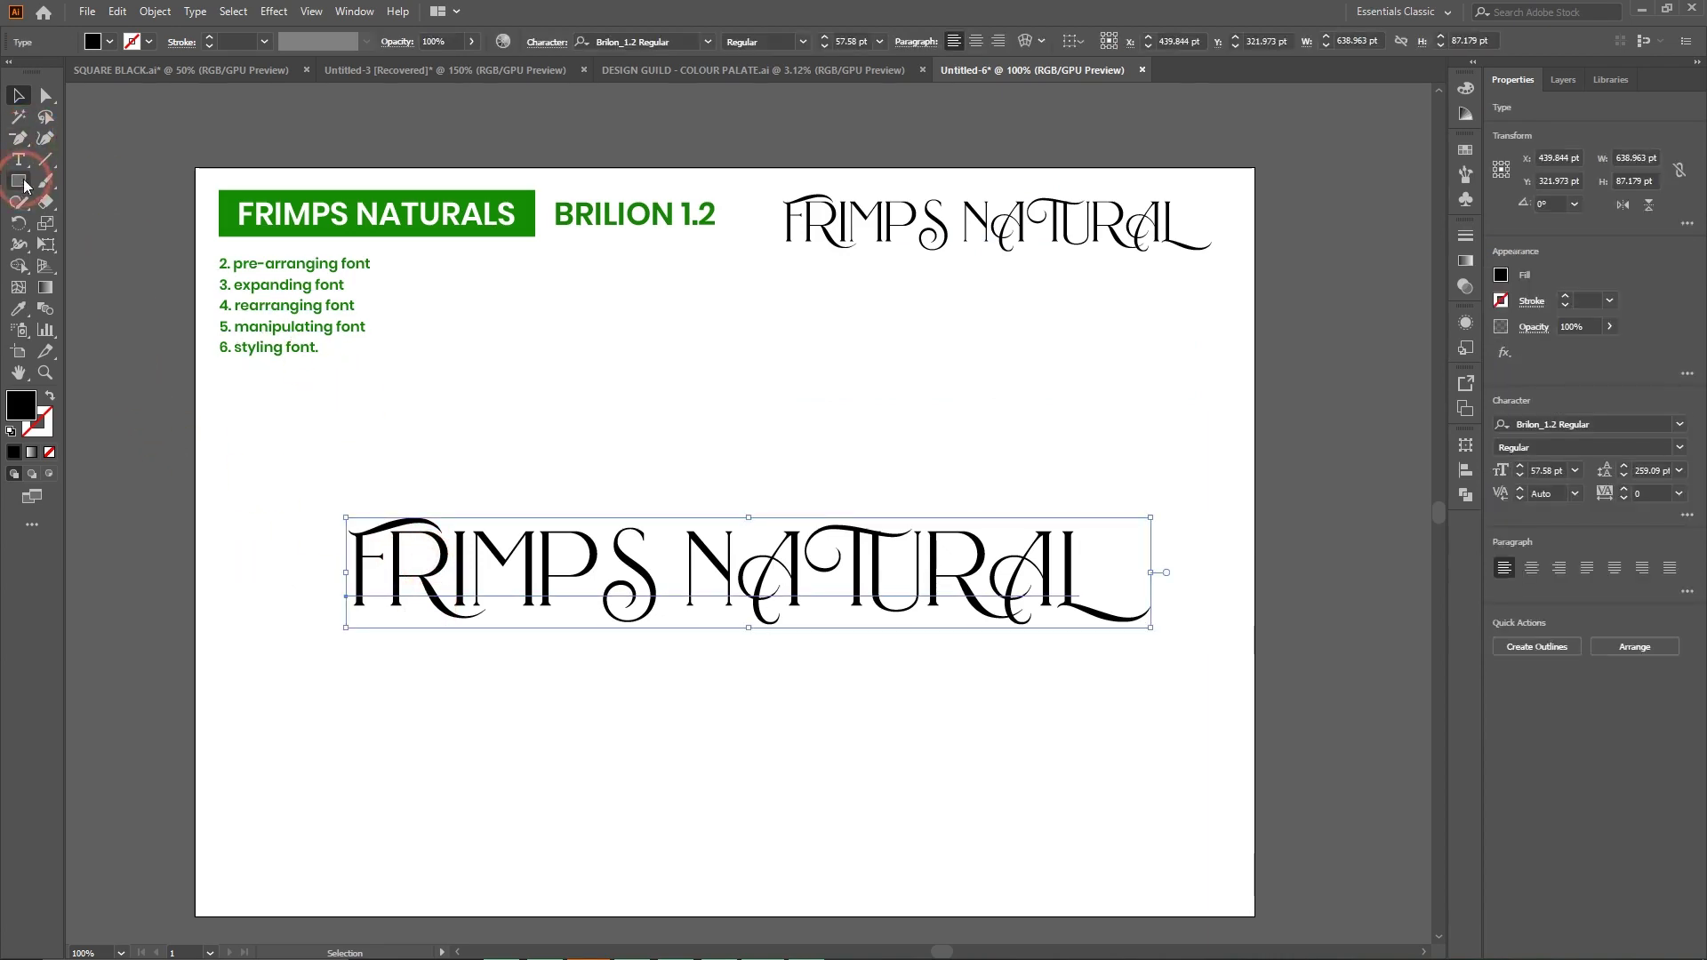
{"action": "left_click", "coordinate": [538, 580]}
{"action": "key", "text": "ctrl+a"}
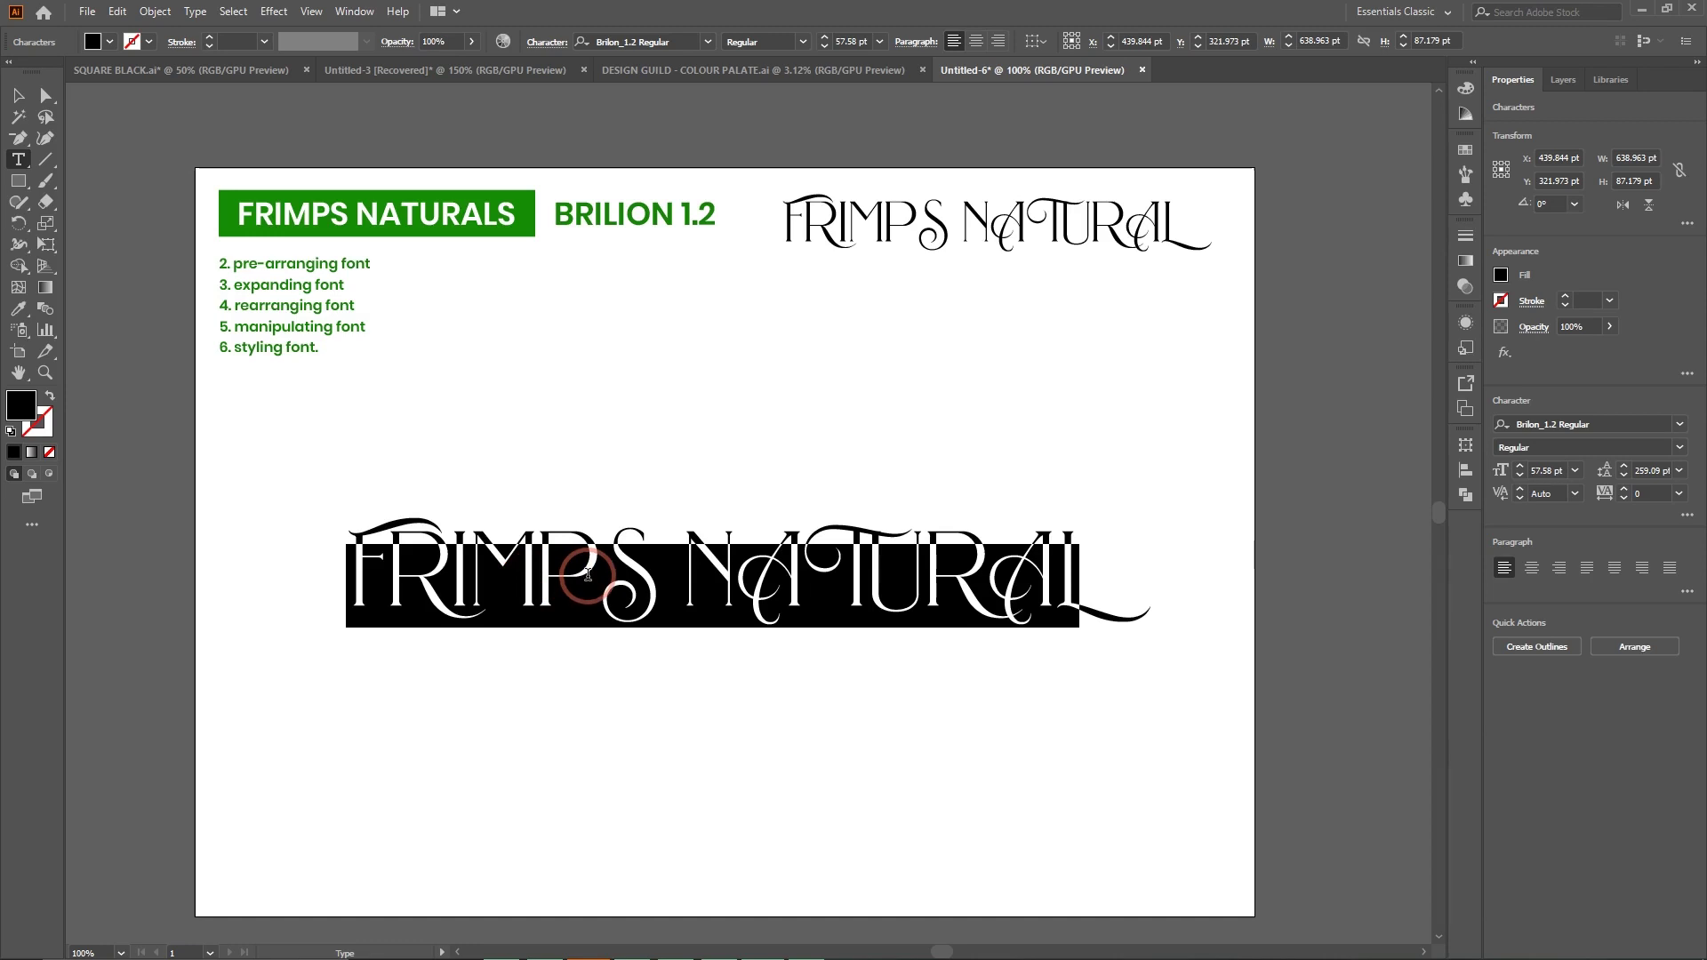
{"action": "type", "text": "F"}
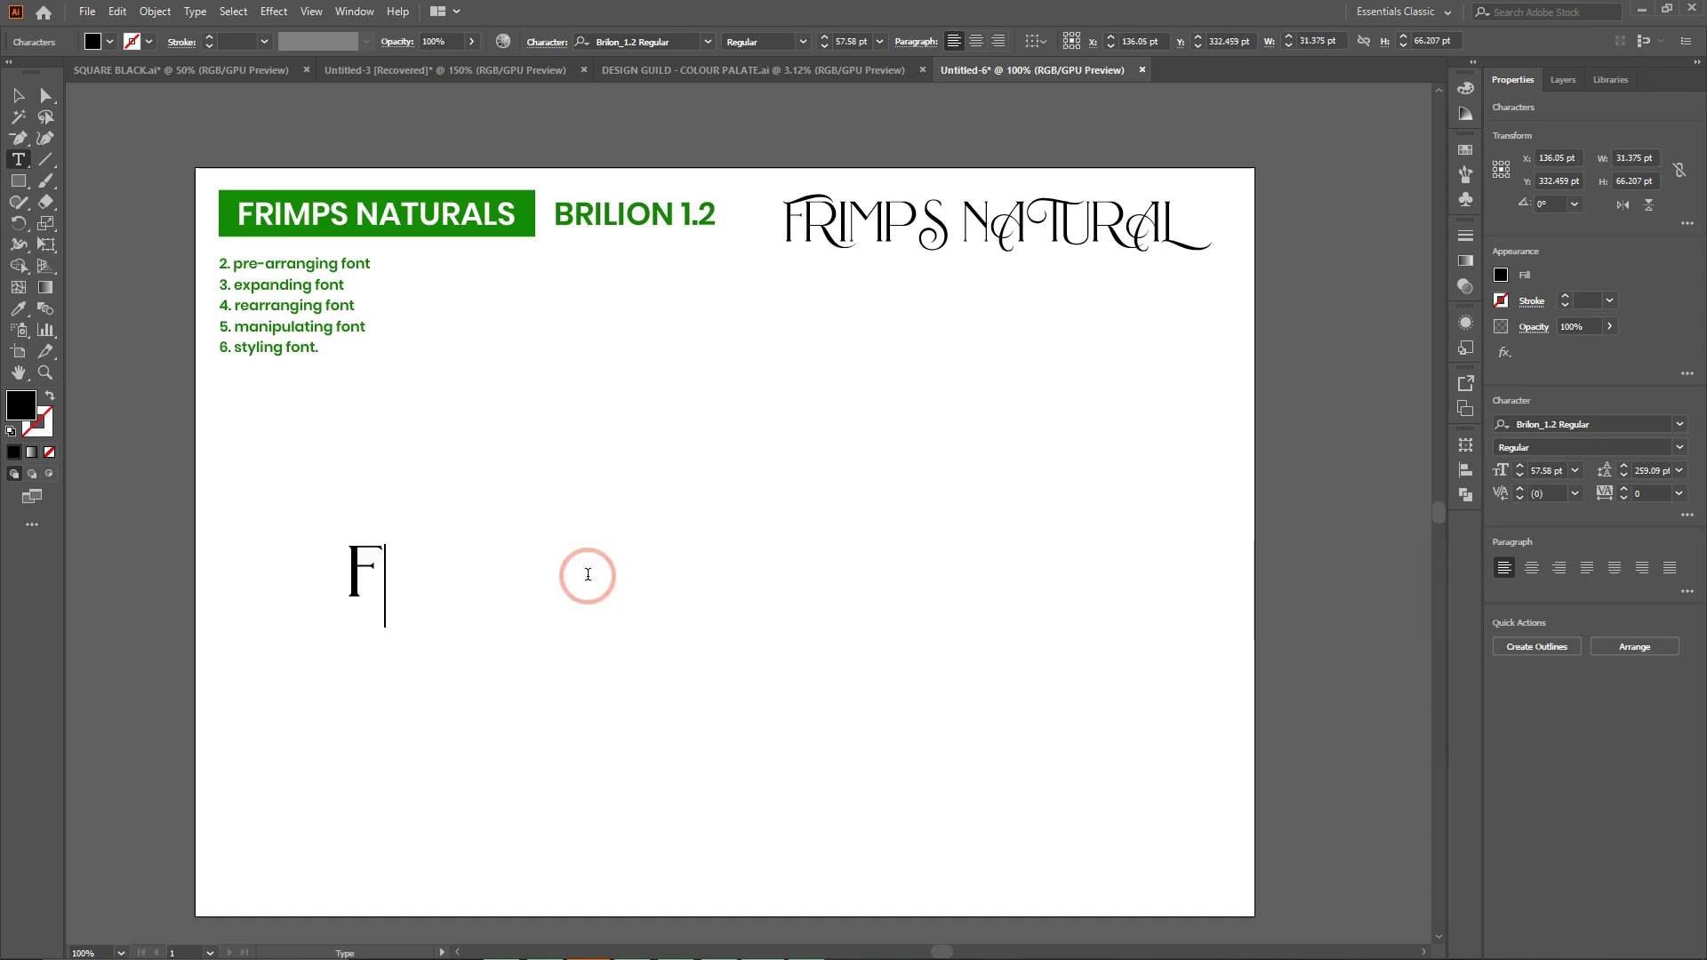
{"action": "type", "text": "RIMPS "}
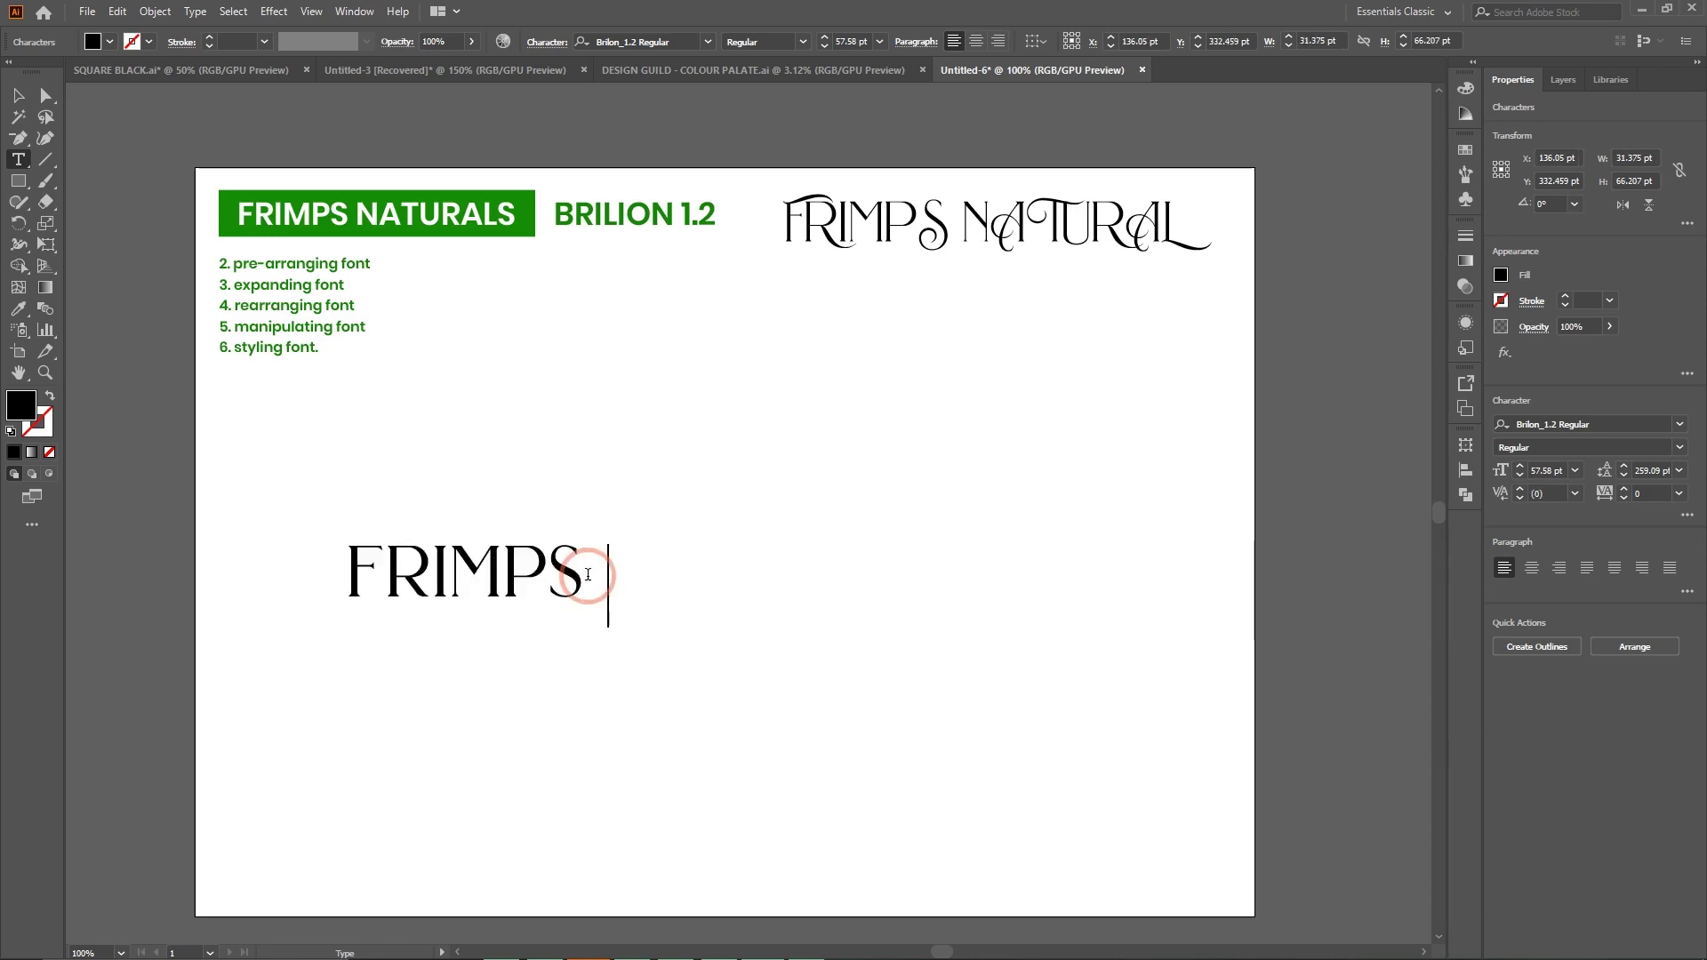
{"action": "type", "text": "NATURAL"}
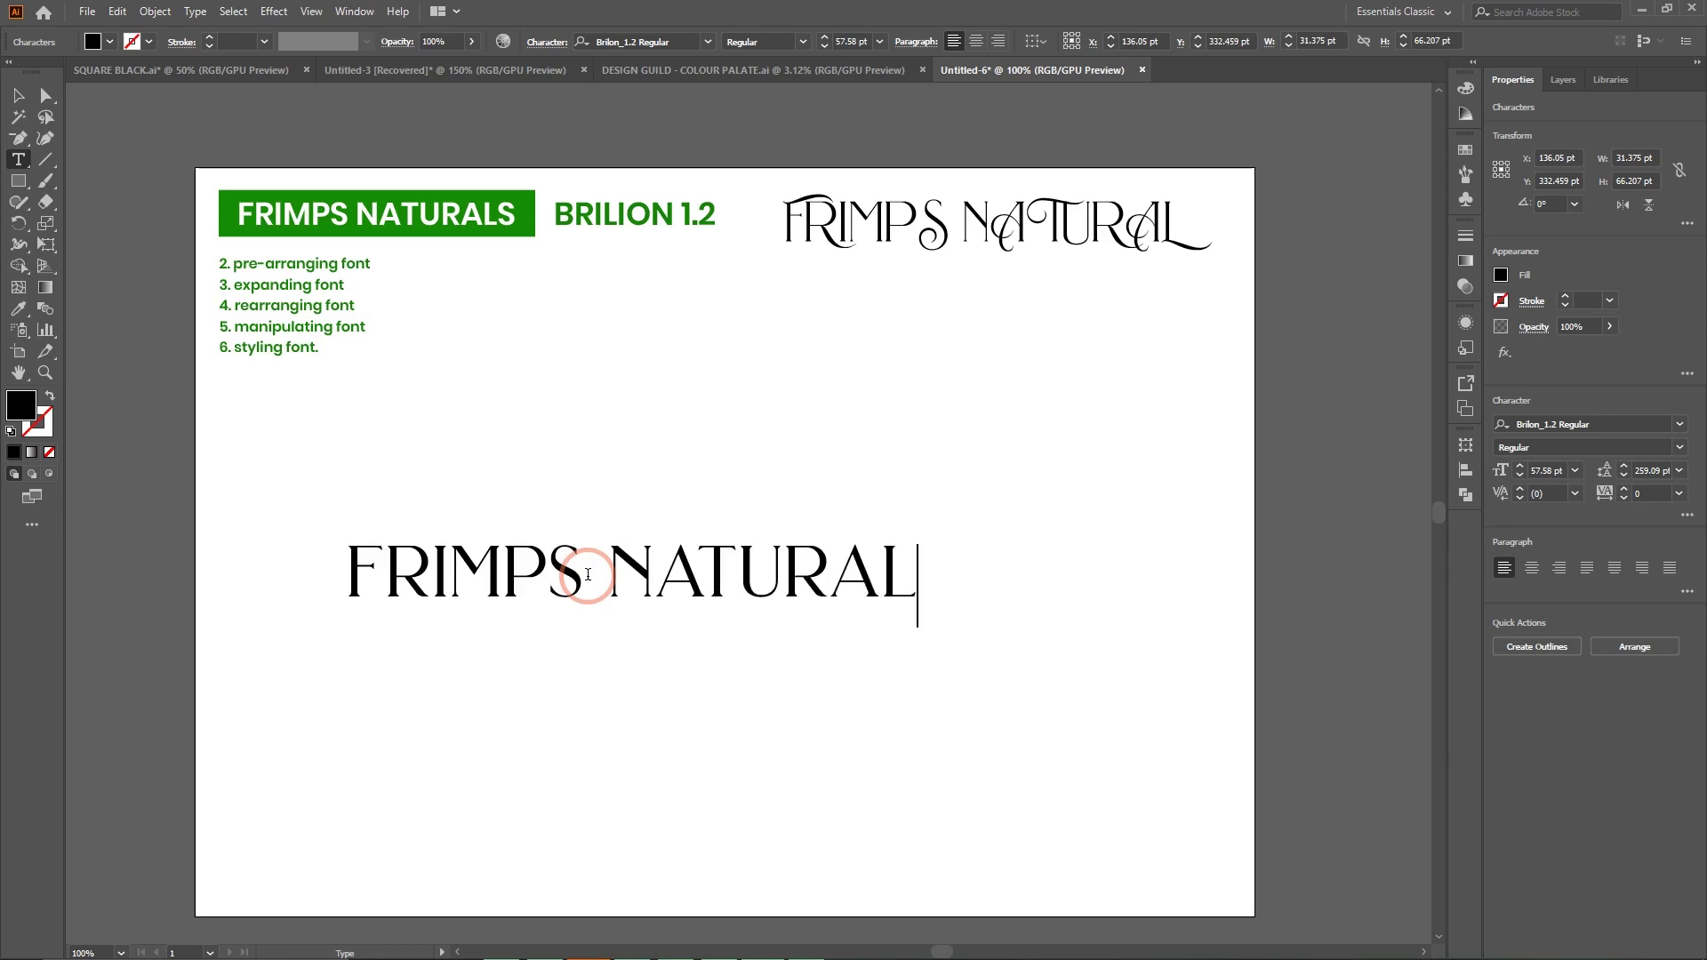
Duplicate the plain FRIMPS NATURAL text, scale the copy to about 43.37 pt and place it beneath the small swash version.
{"action": "left_click", "coordinate": [18, 95]}
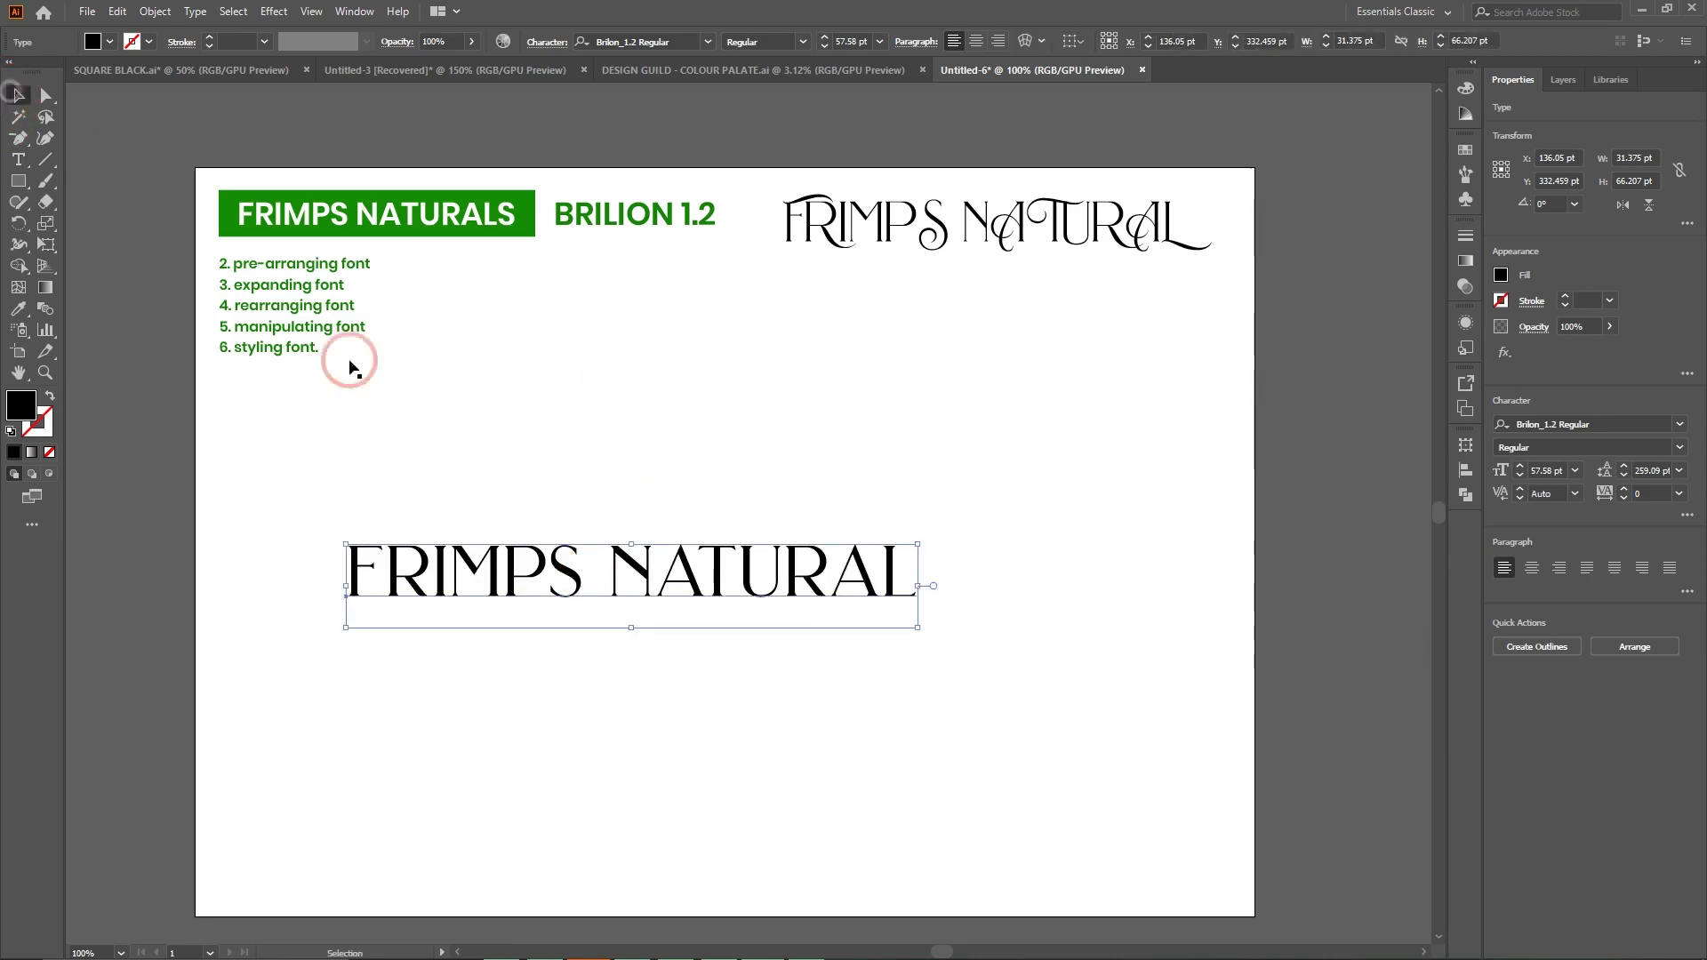
{"action": "left_click_drag", "start_coordinate": [624, 589], "coordinate": [1087, 311]}
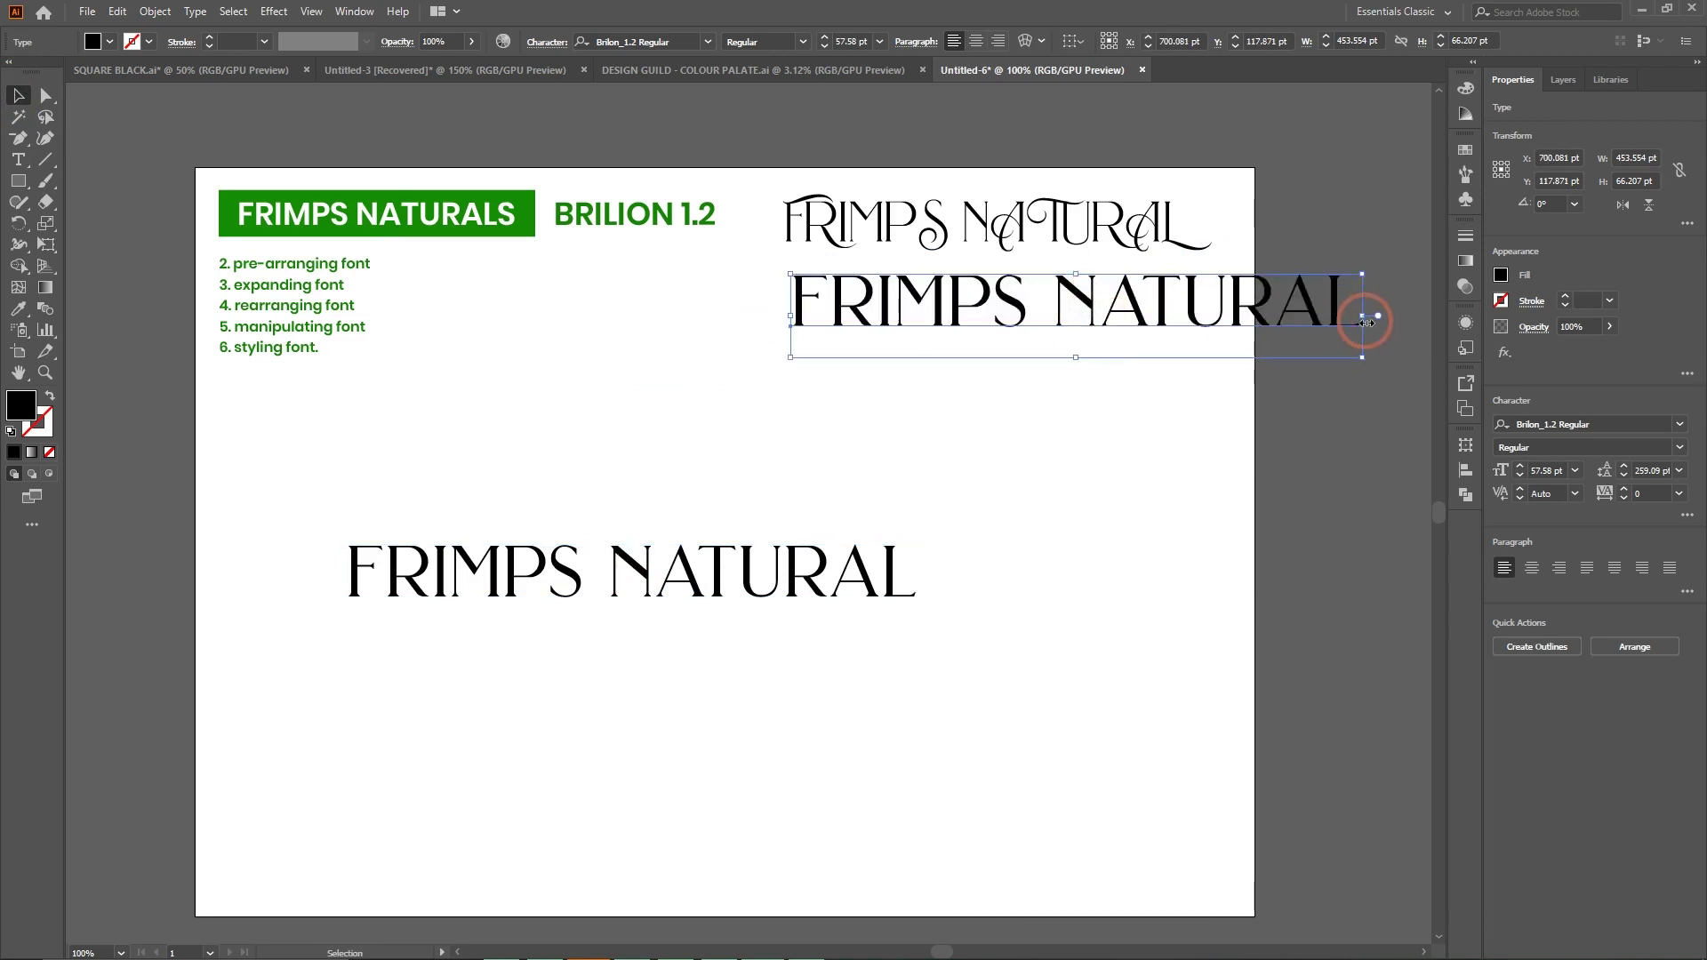
{"action": "left_click_drag", "start_coordinate": [1362, 313], "coordinate": [1217, 330]}
{"action": "left_click", "coordinate": [1159, 446]}
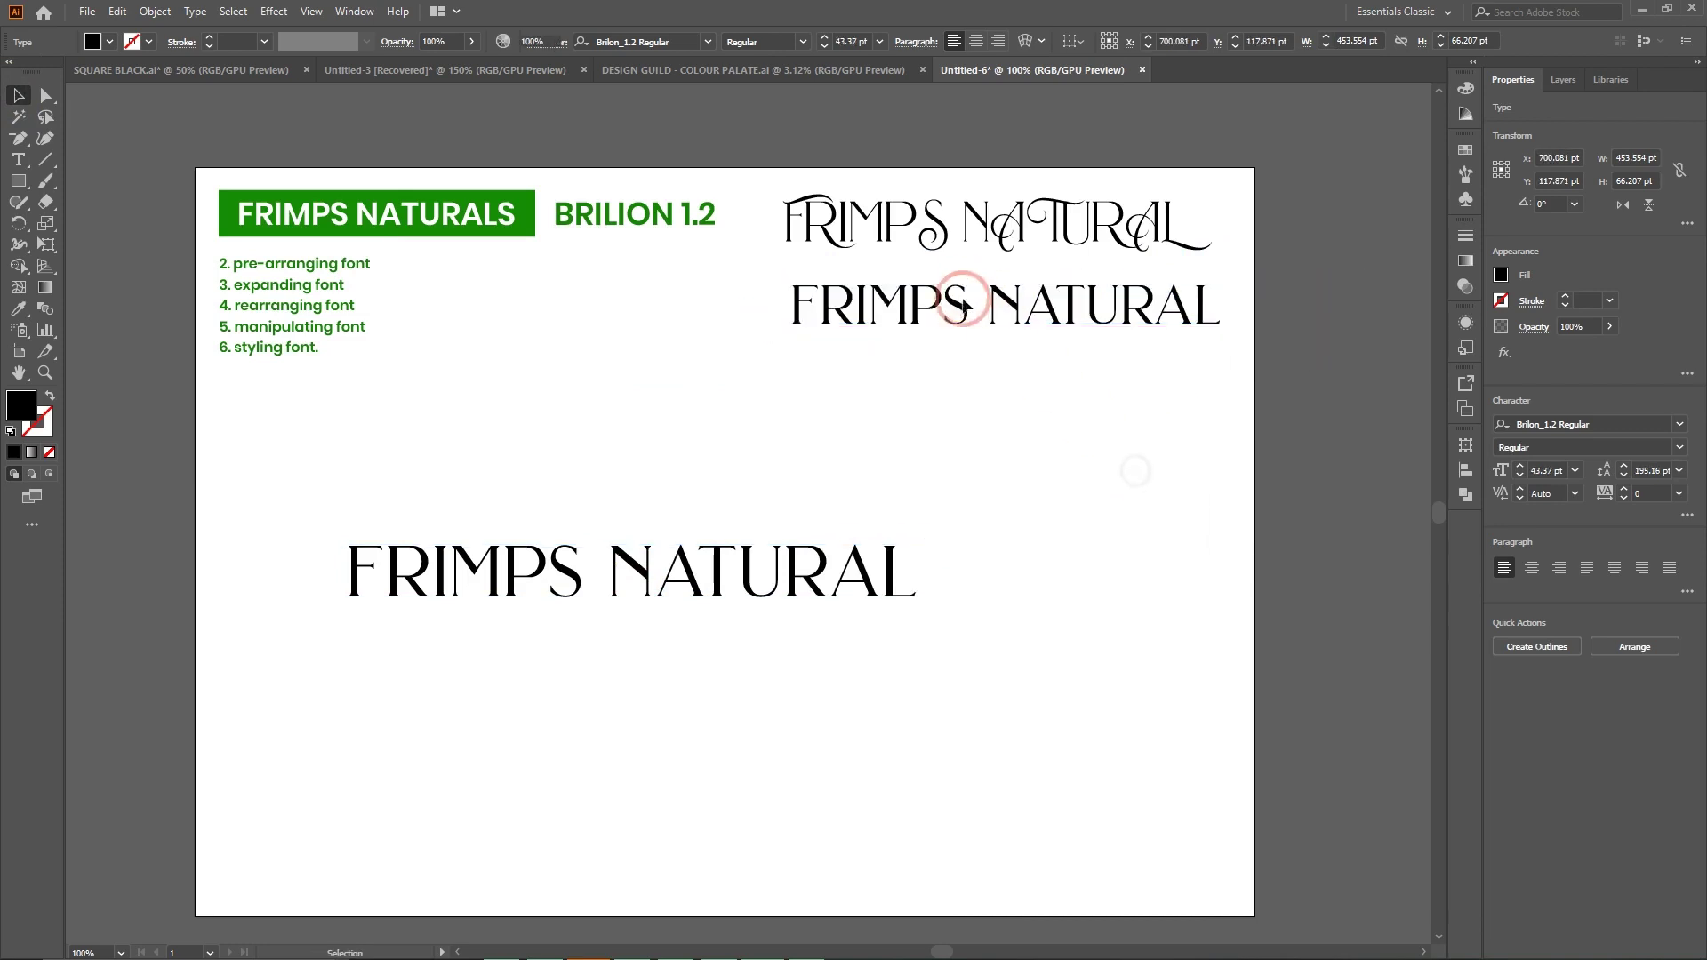
{"action": "left_click_drag", "start_coordinate": [960, 311], "coordinate": [954, 308]}
{"action": "left_click", "coordinate": [1062, 531]}
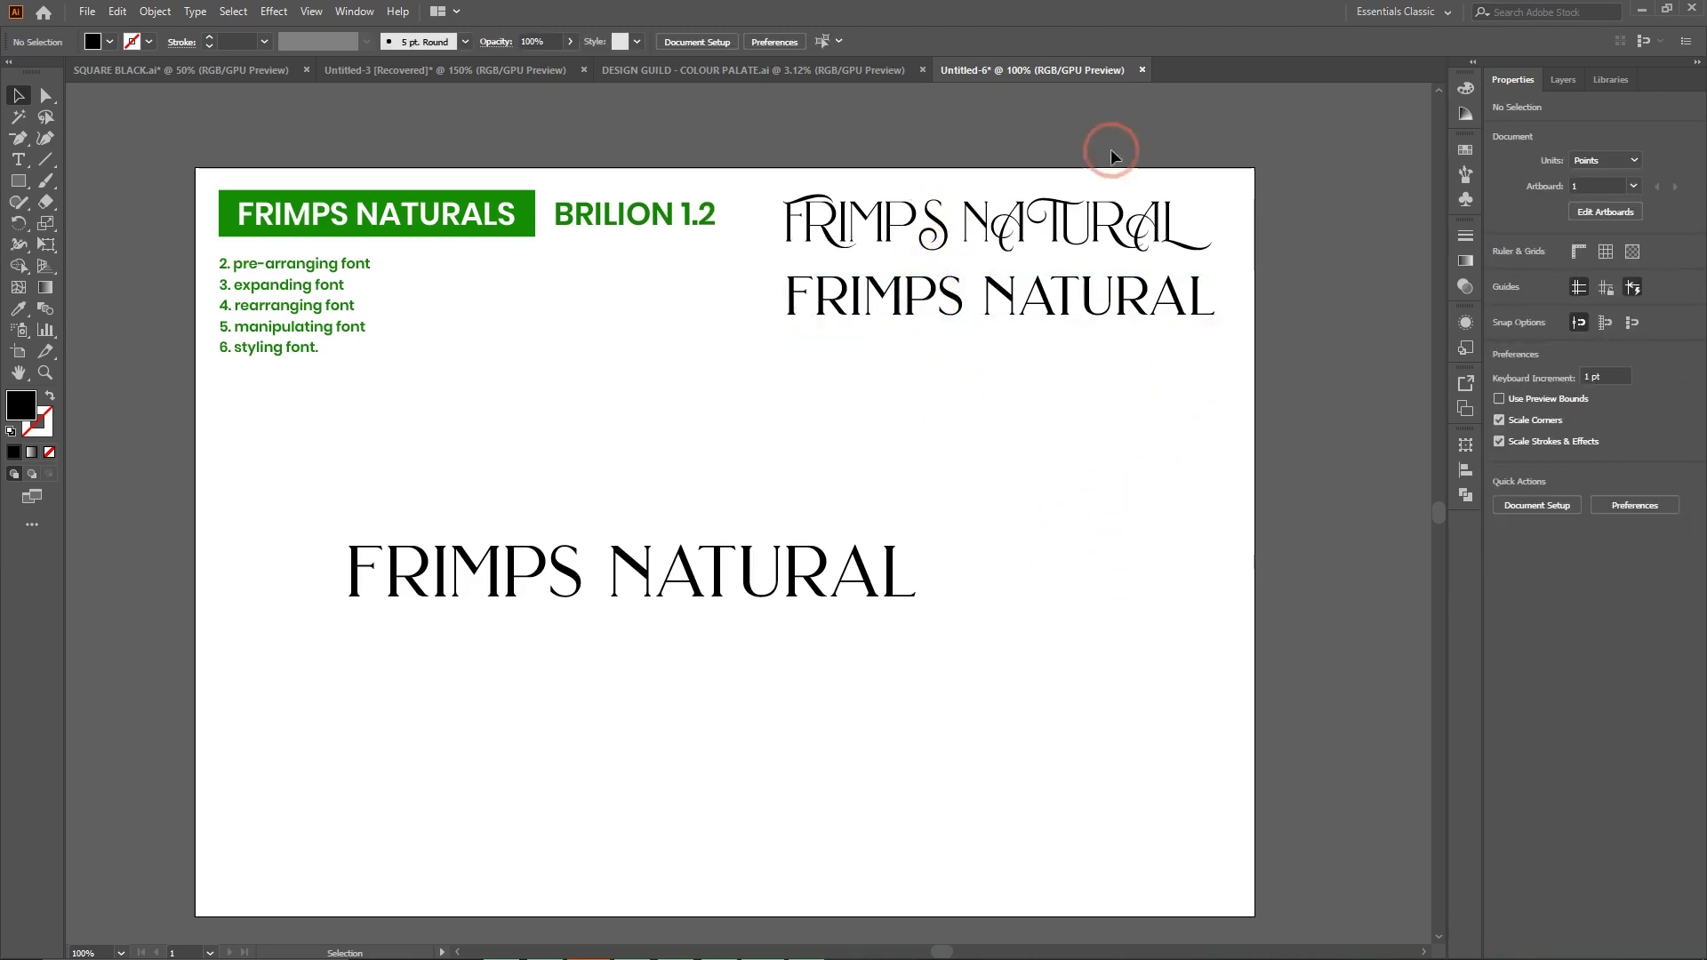
{"action": "left_click_drag", "start_coordinate": [1241, 171], "coordinate": [865, 418]}
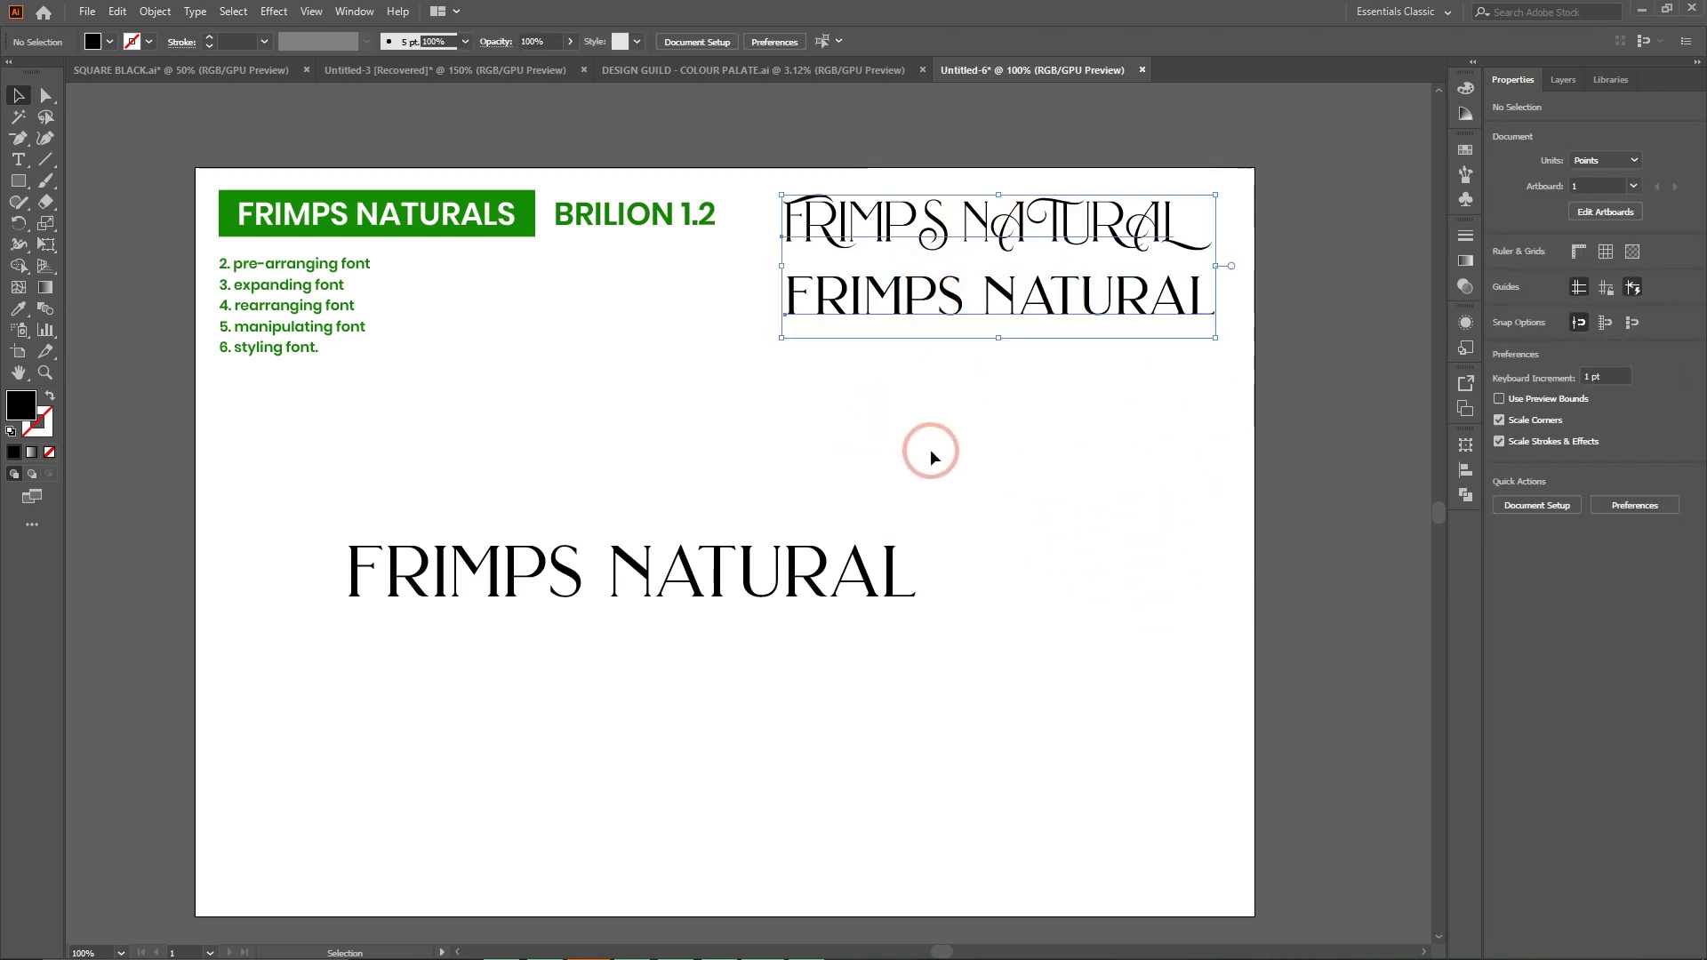
{"action": "left_click", "coordinate": [997, 453]}
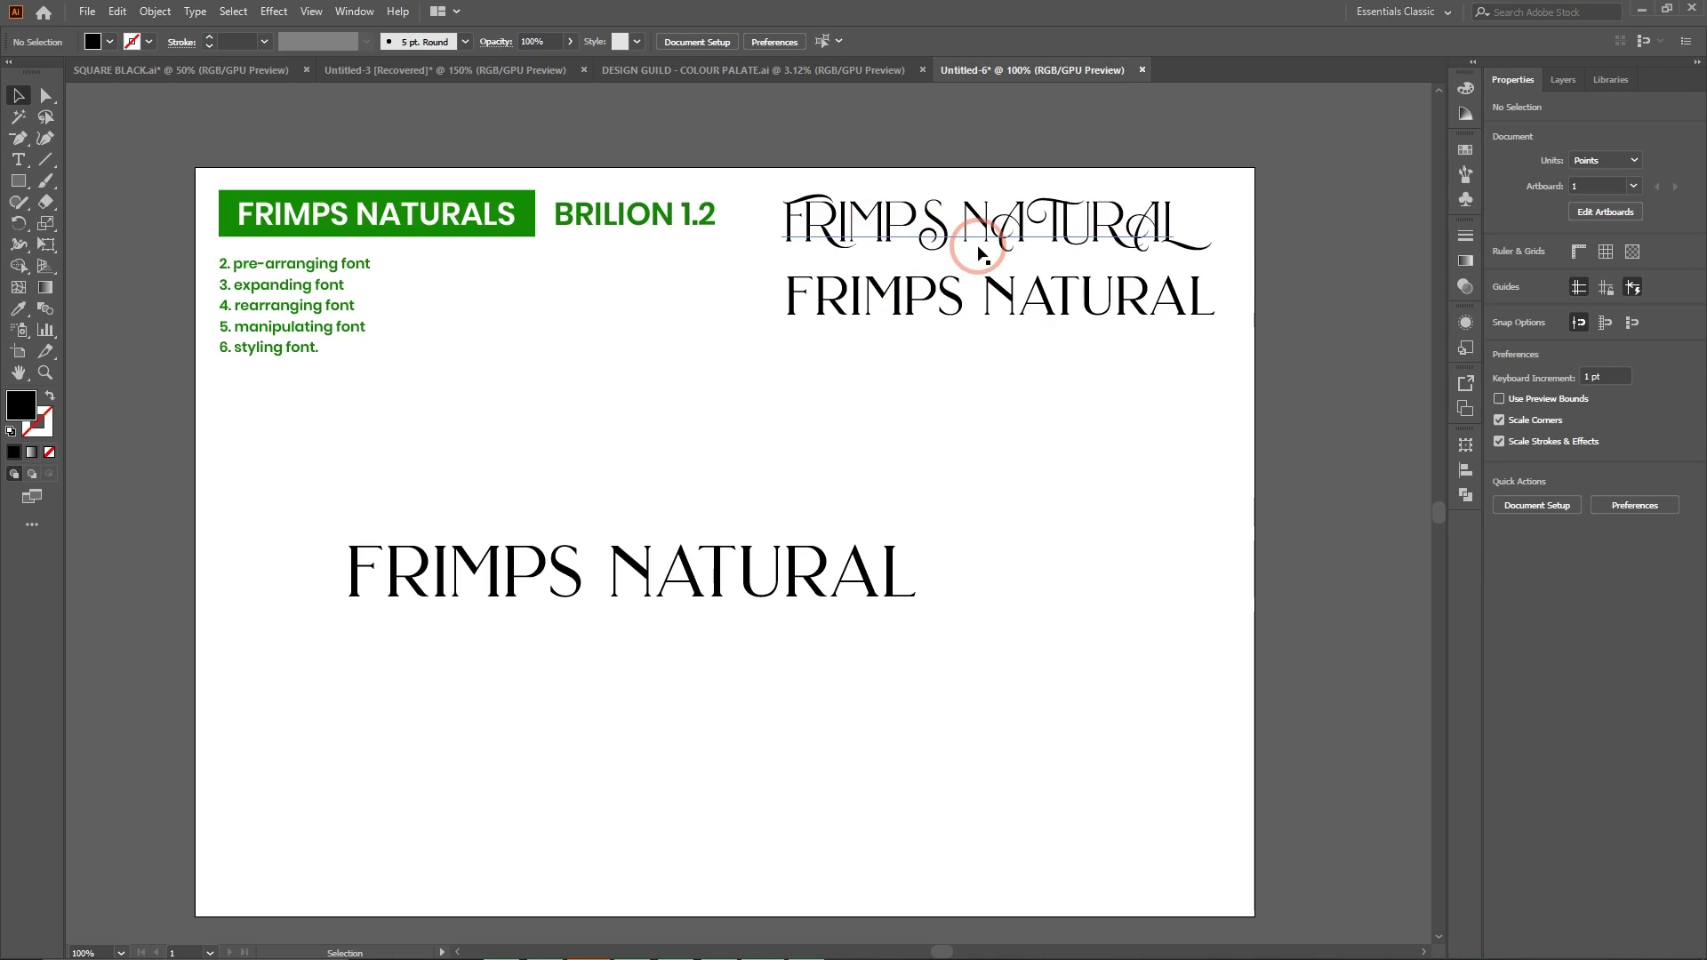
Move the large FRIMPS NATURAL wordmark toward the artboard's centre and retype its first word with a swash R and tall I among plain letters.
{"action": "left_click_drag", "start_coordinate": [589, 580], "coordinate": [718, 583]}
{"action": "left_click", "coordinate": [18, 159]}
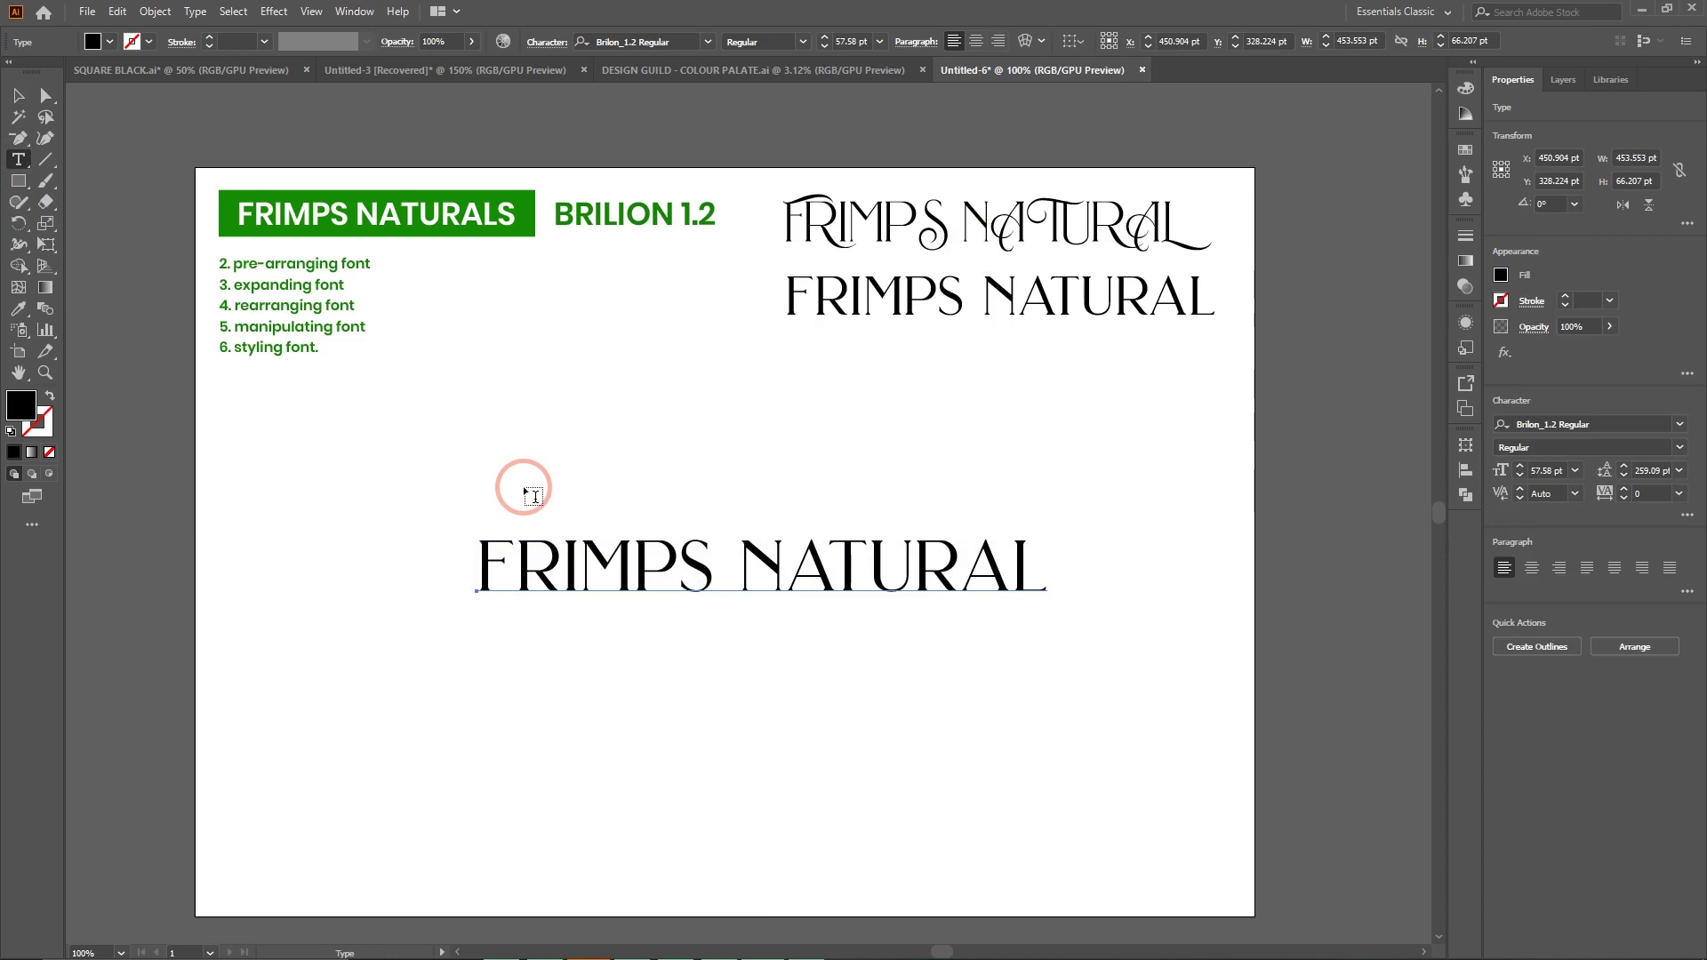
{"action": "left_click_drag", "start_coordinate": [533, 566], "coordinate": [698, 747]}
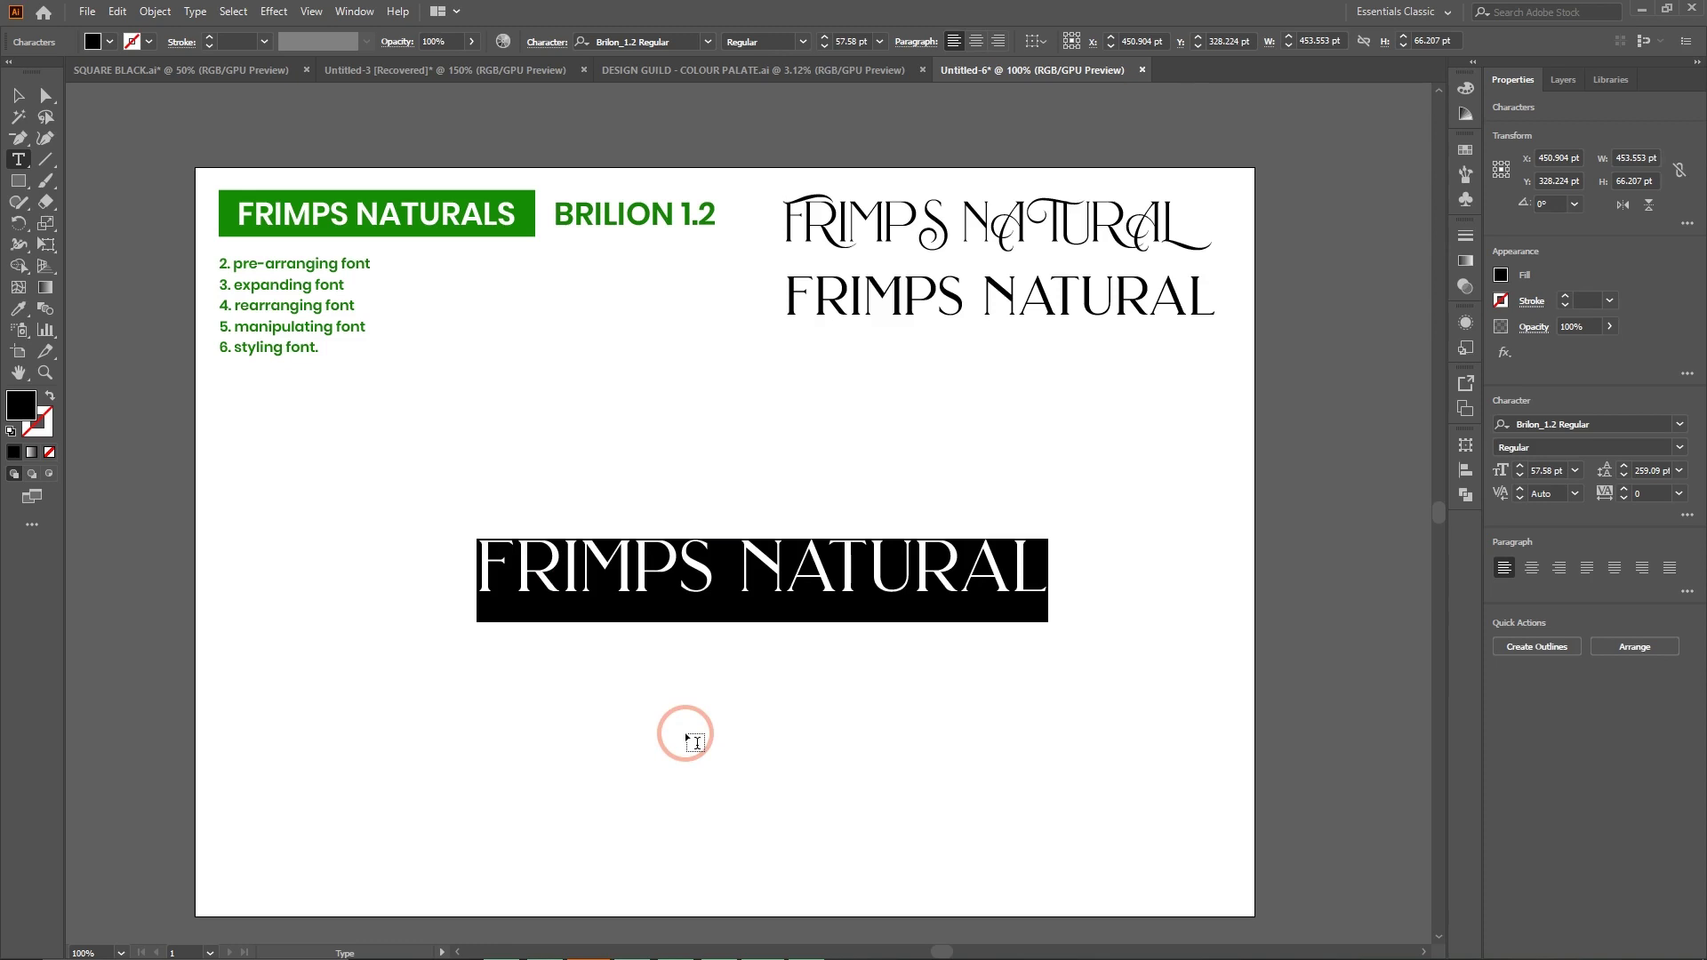
{"action": "type", "text": "F"}
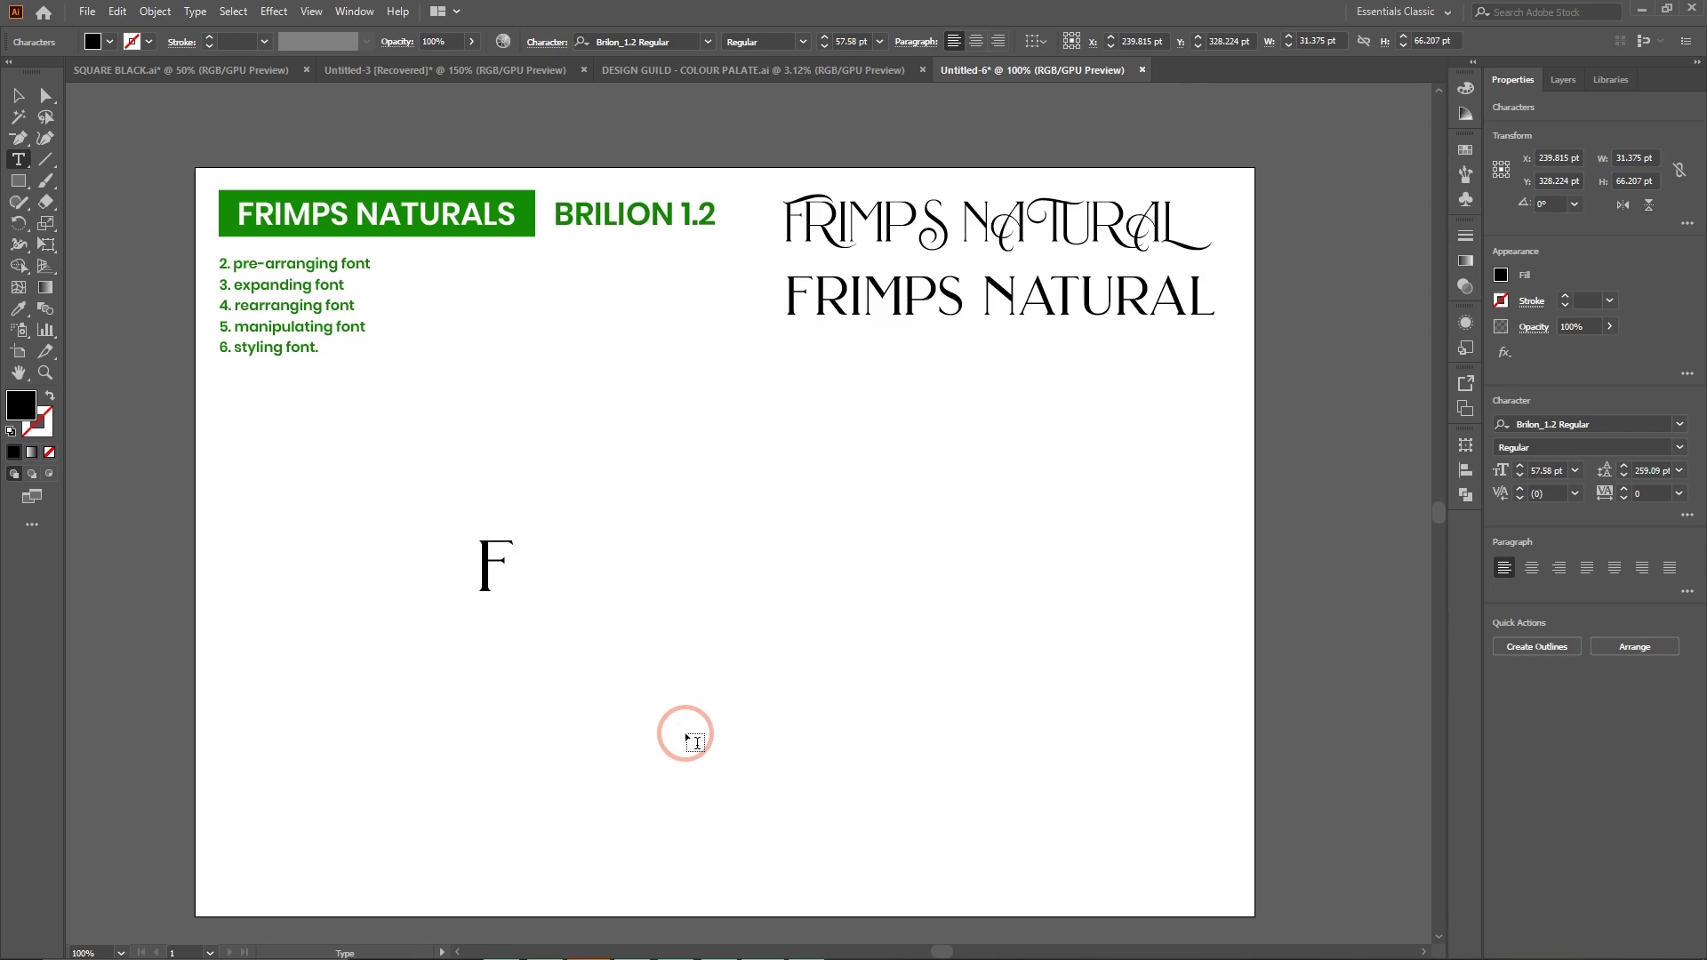
{"action": "type", "text": "R"}
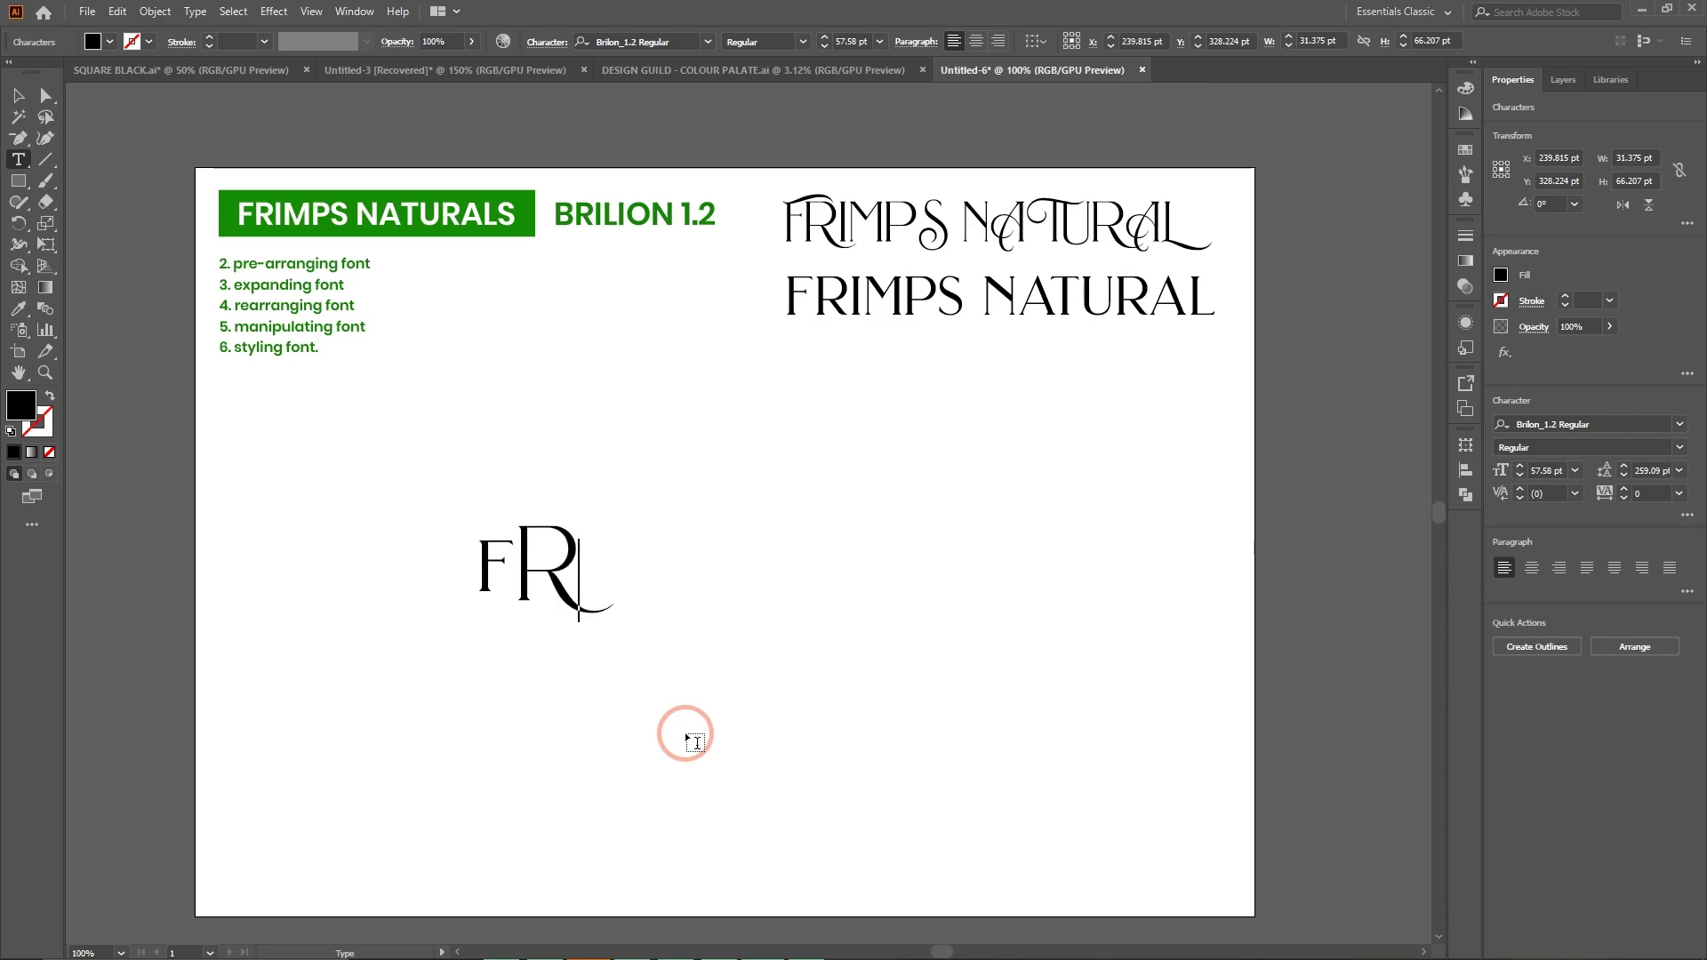
{"action": "type", "text": "I"}
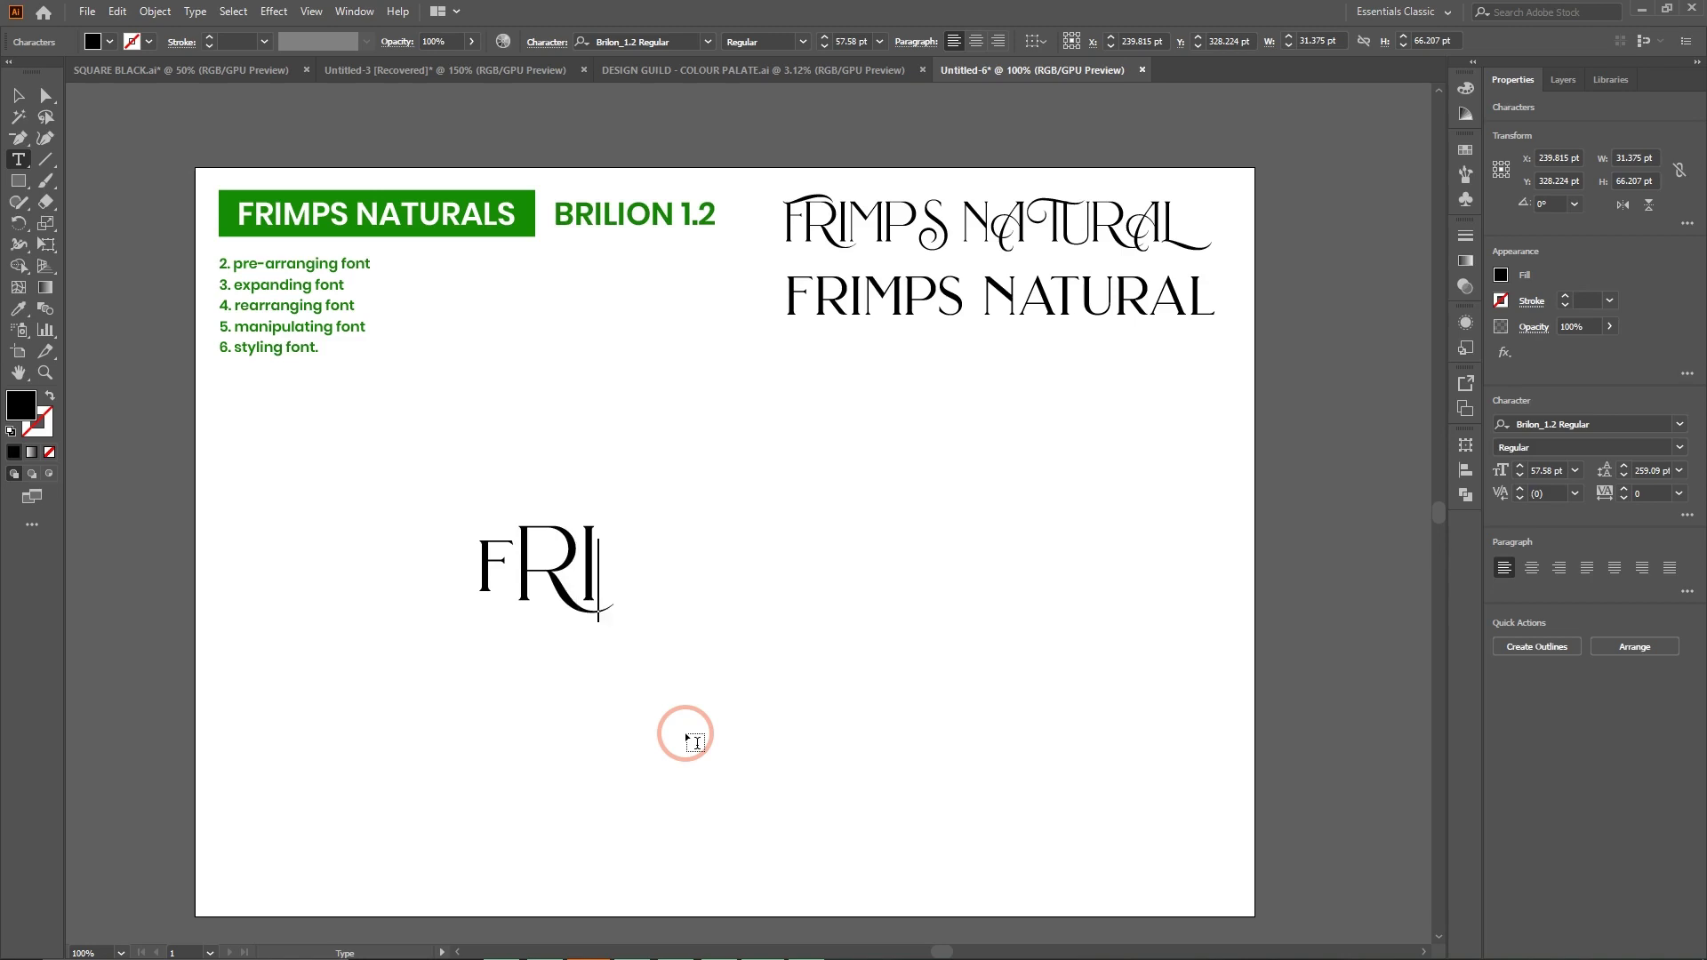
{"action": "type", "text": "MP"}
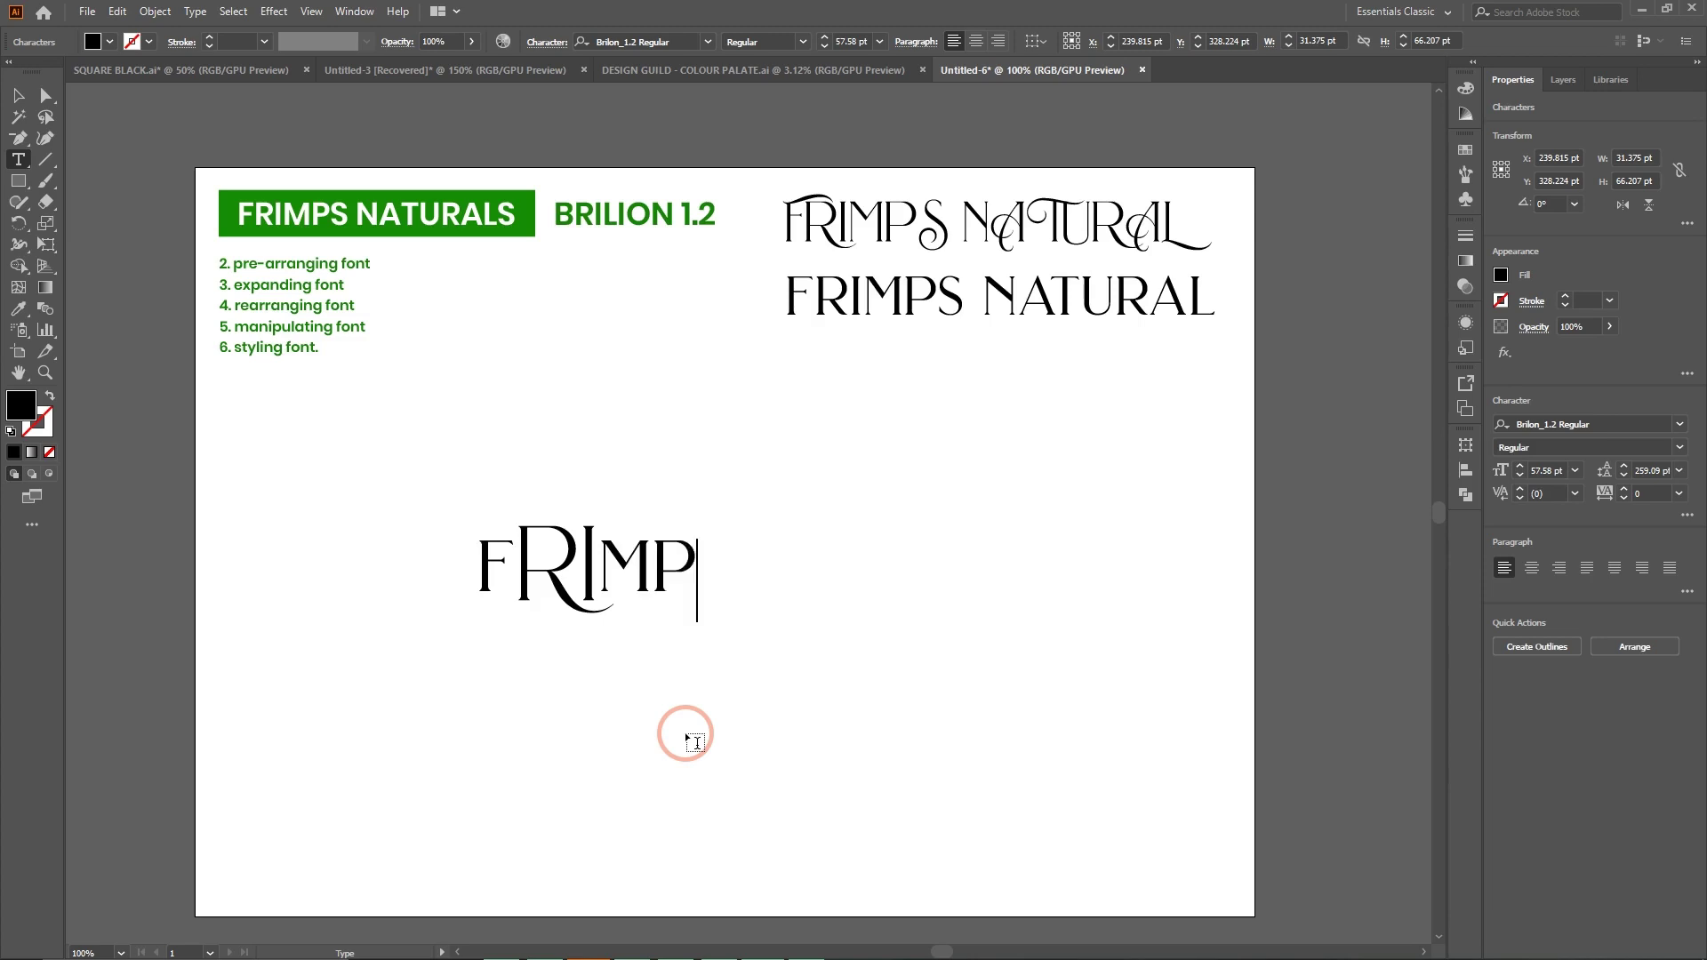
{"action": "type", "text": "S N"}
{"action": "key", "text": "BackSpace"}
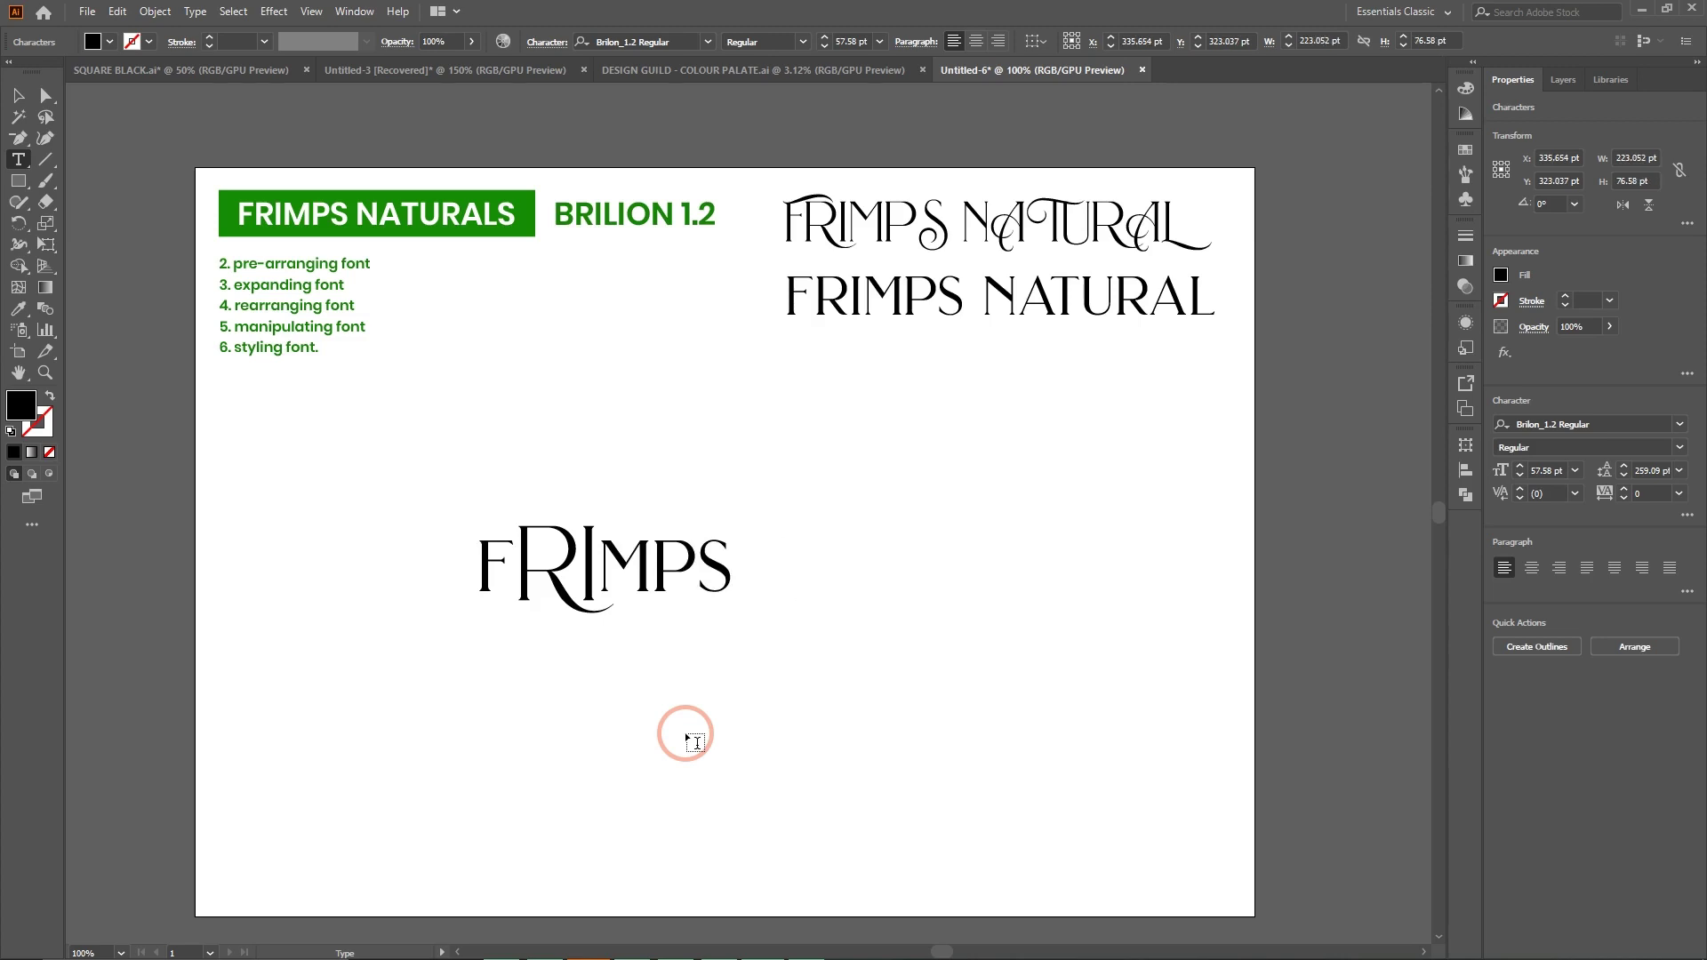
Add the word NATURAL to the large wordmark, using a swash T and plain forms for the other letters.
{"action": "type", "text": "N"}
{"action": "key", "text": "BackSpace"}
{"action": "type", "text": "n"}
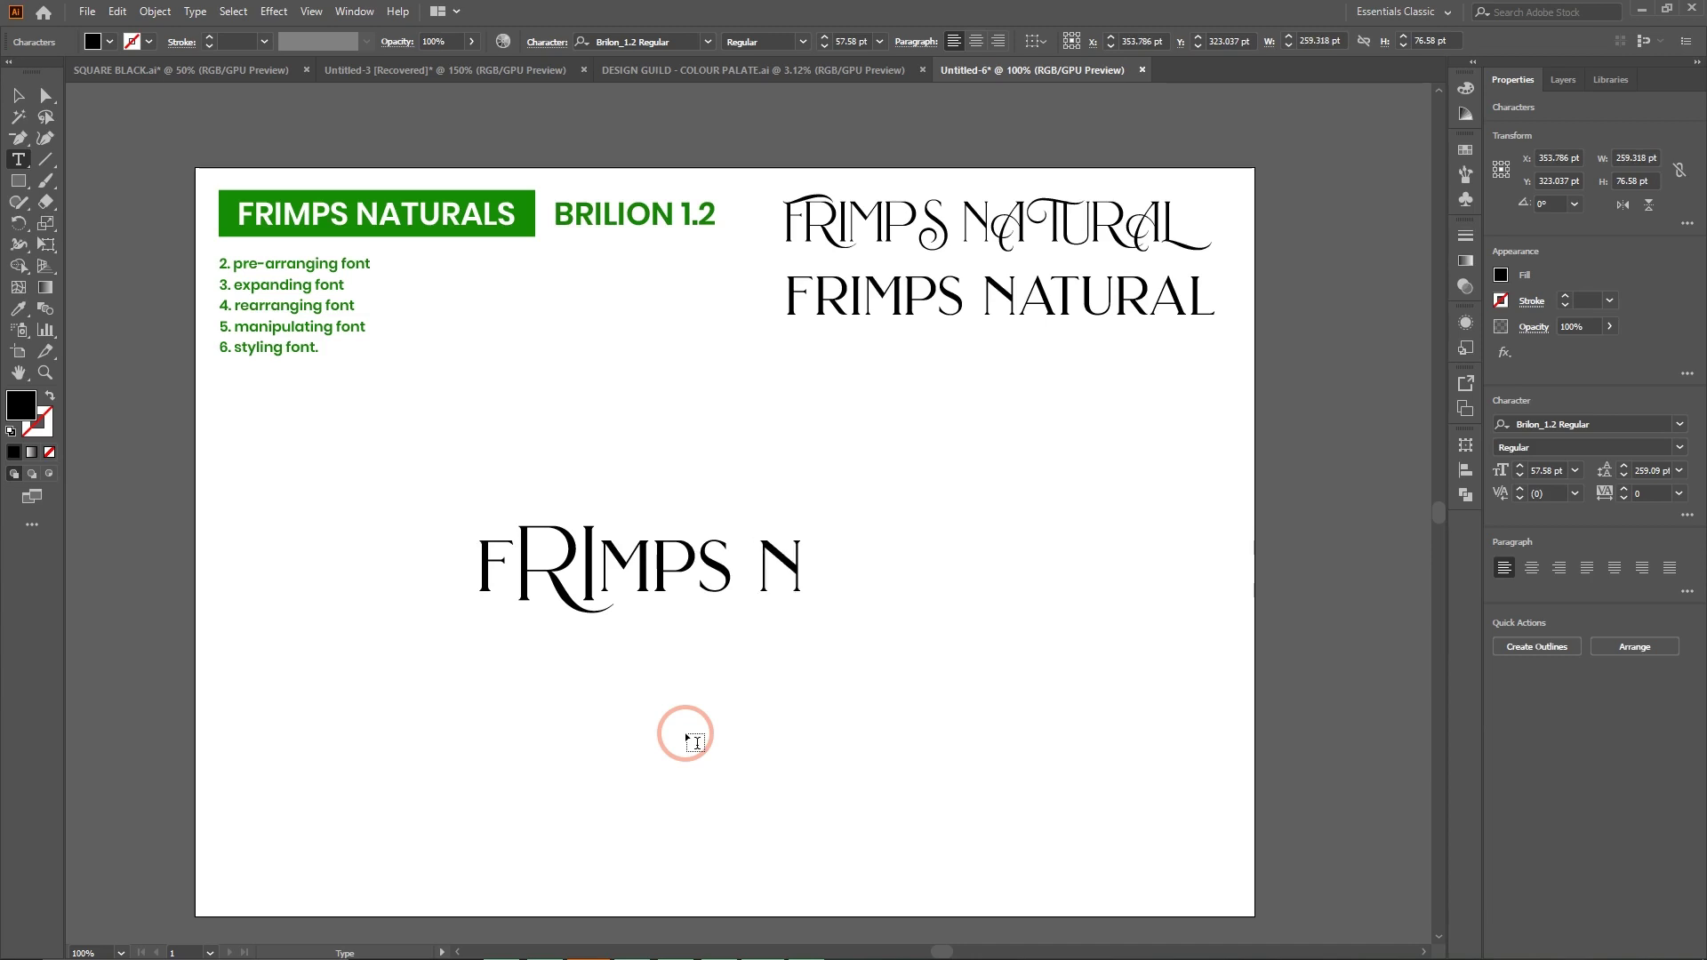
{"action": "type", "text": "A"}
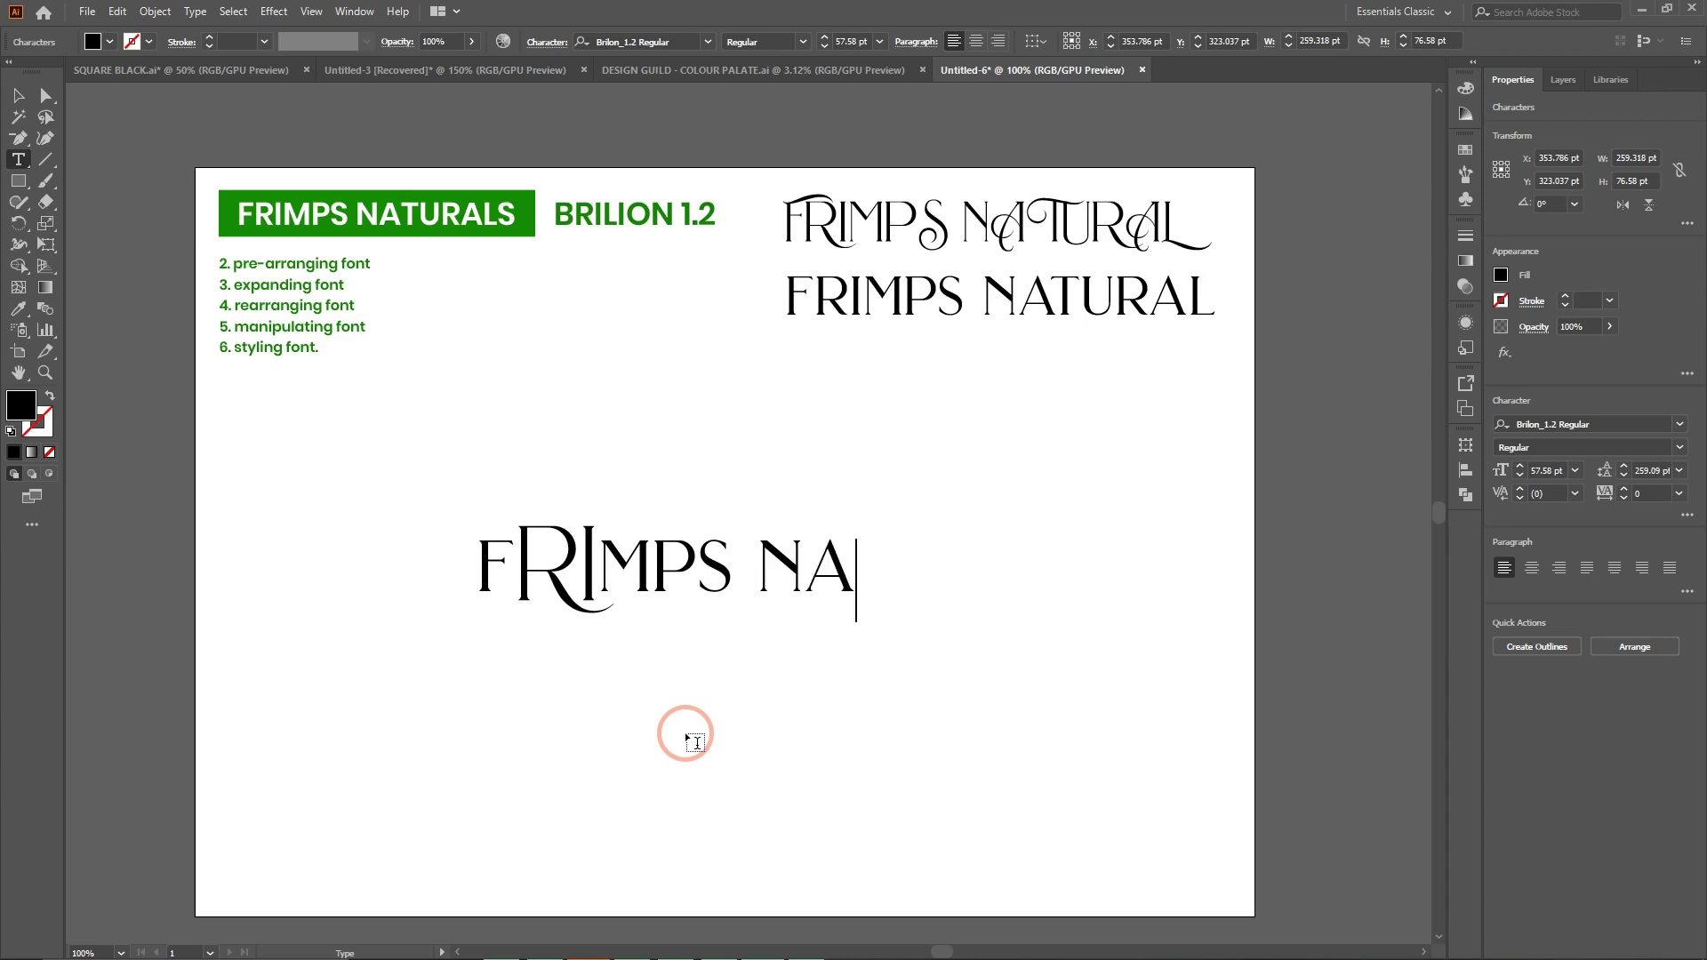
{"action": "type", "text": "T"}
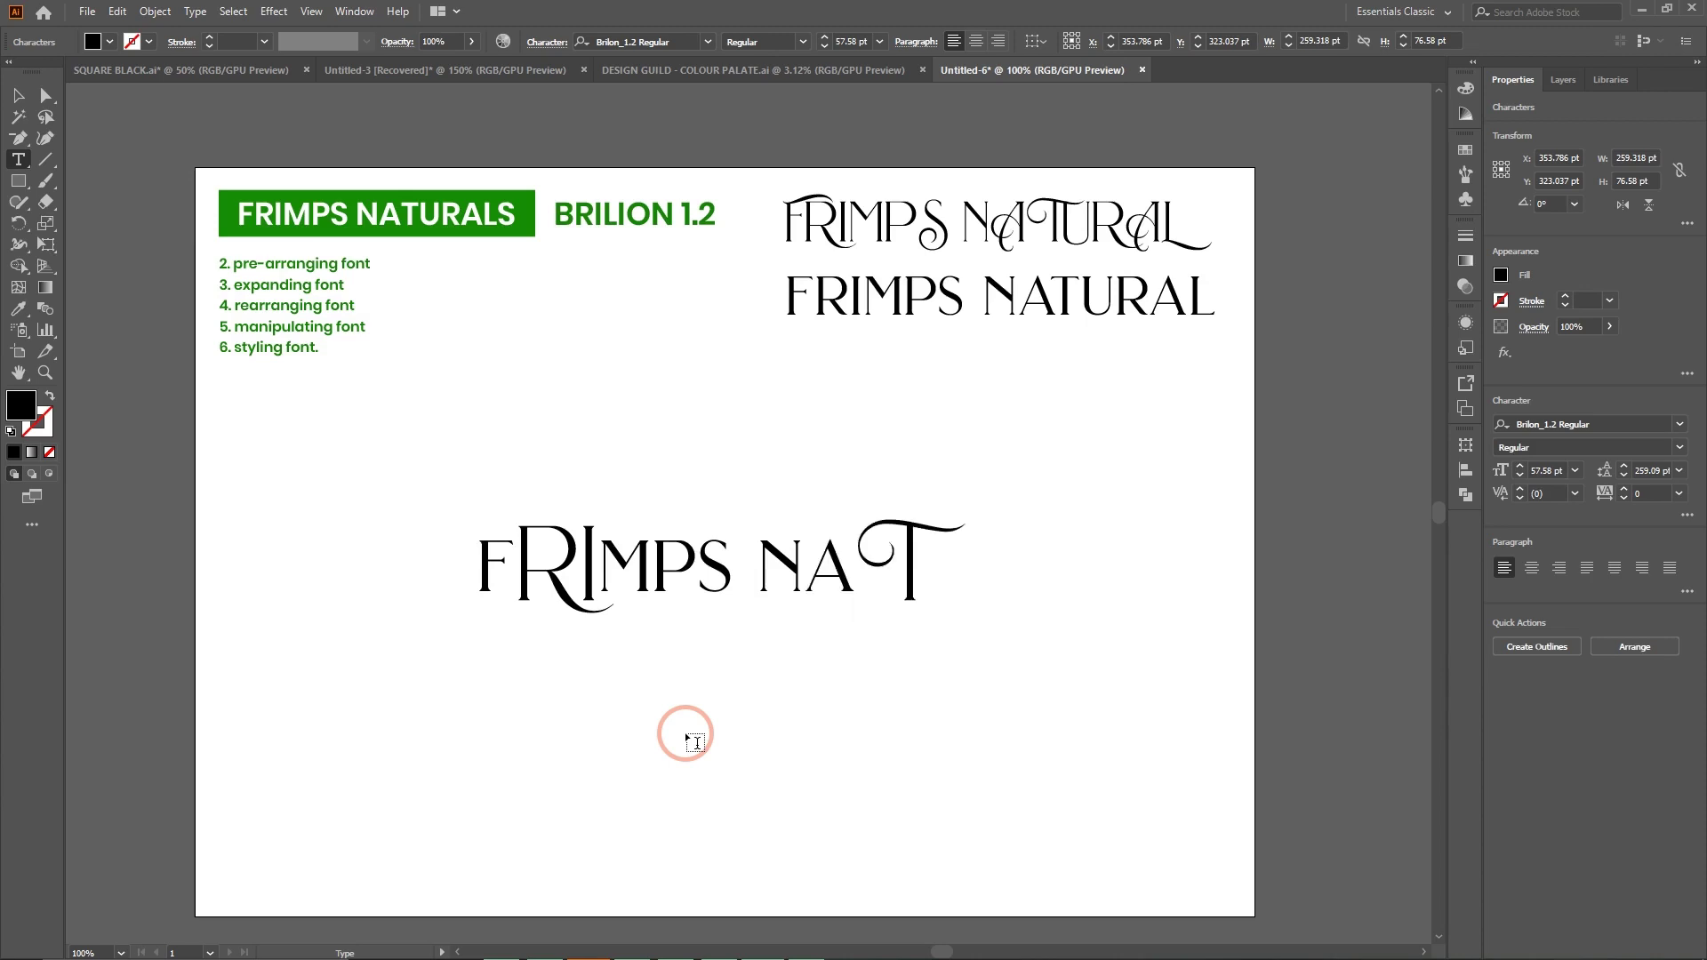
{"action": "type", "text": "URAL"}
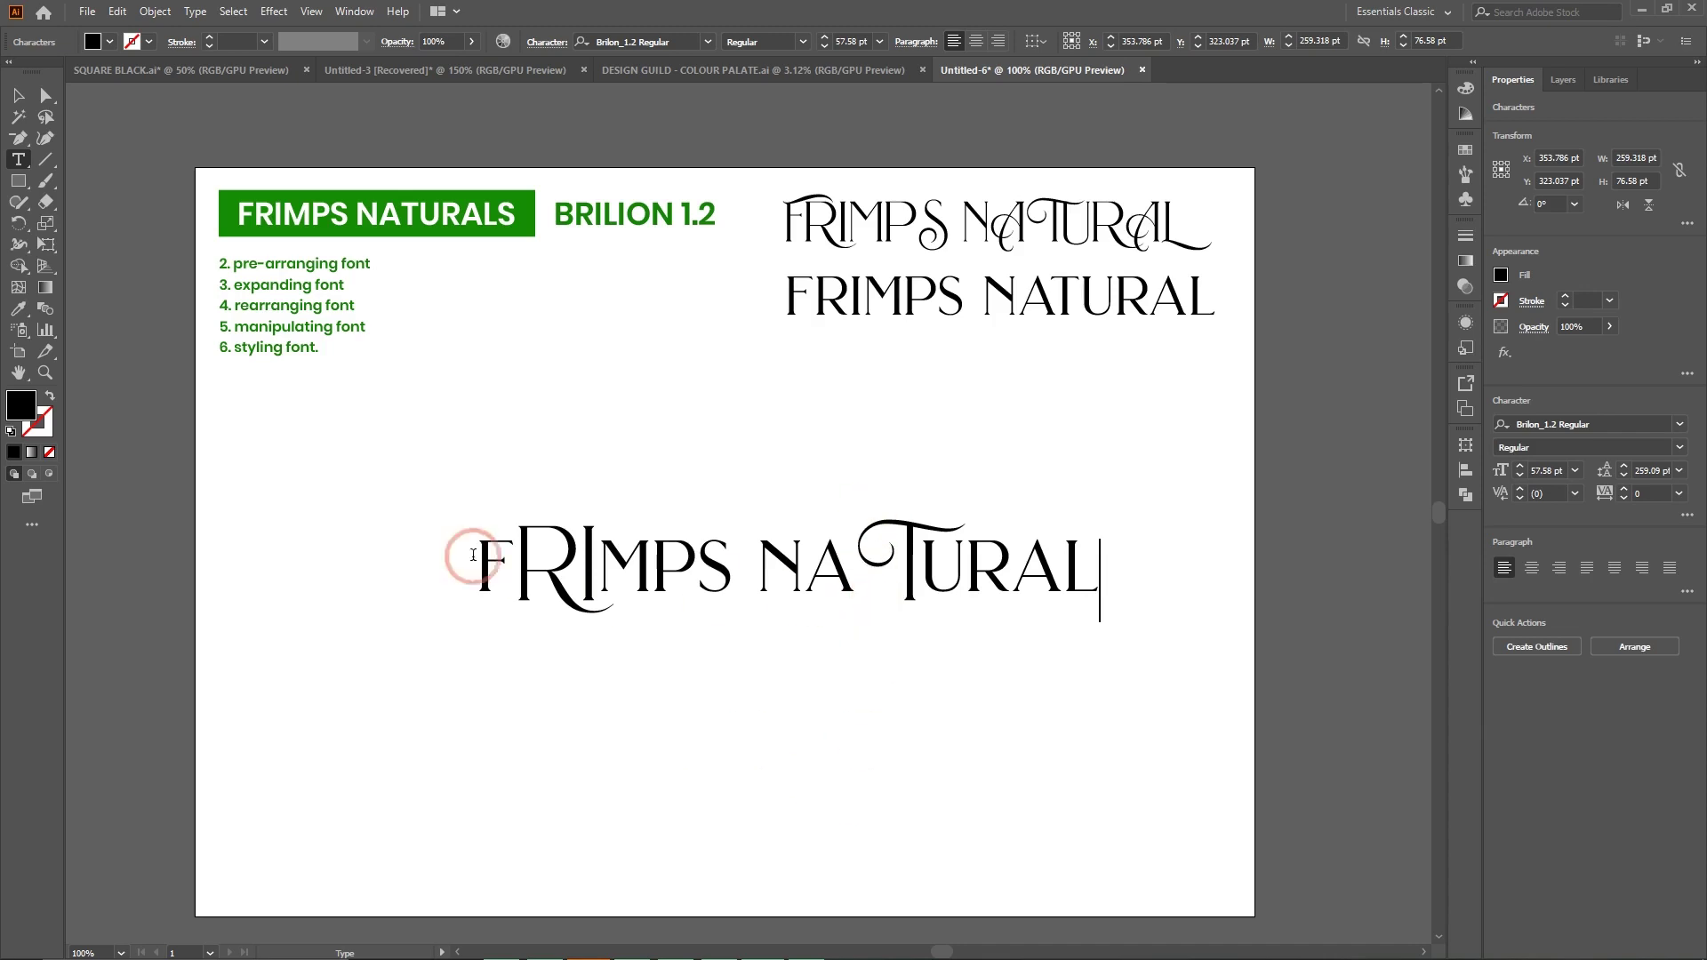
{"action": "left_click", "coordinate": [14, 99]}
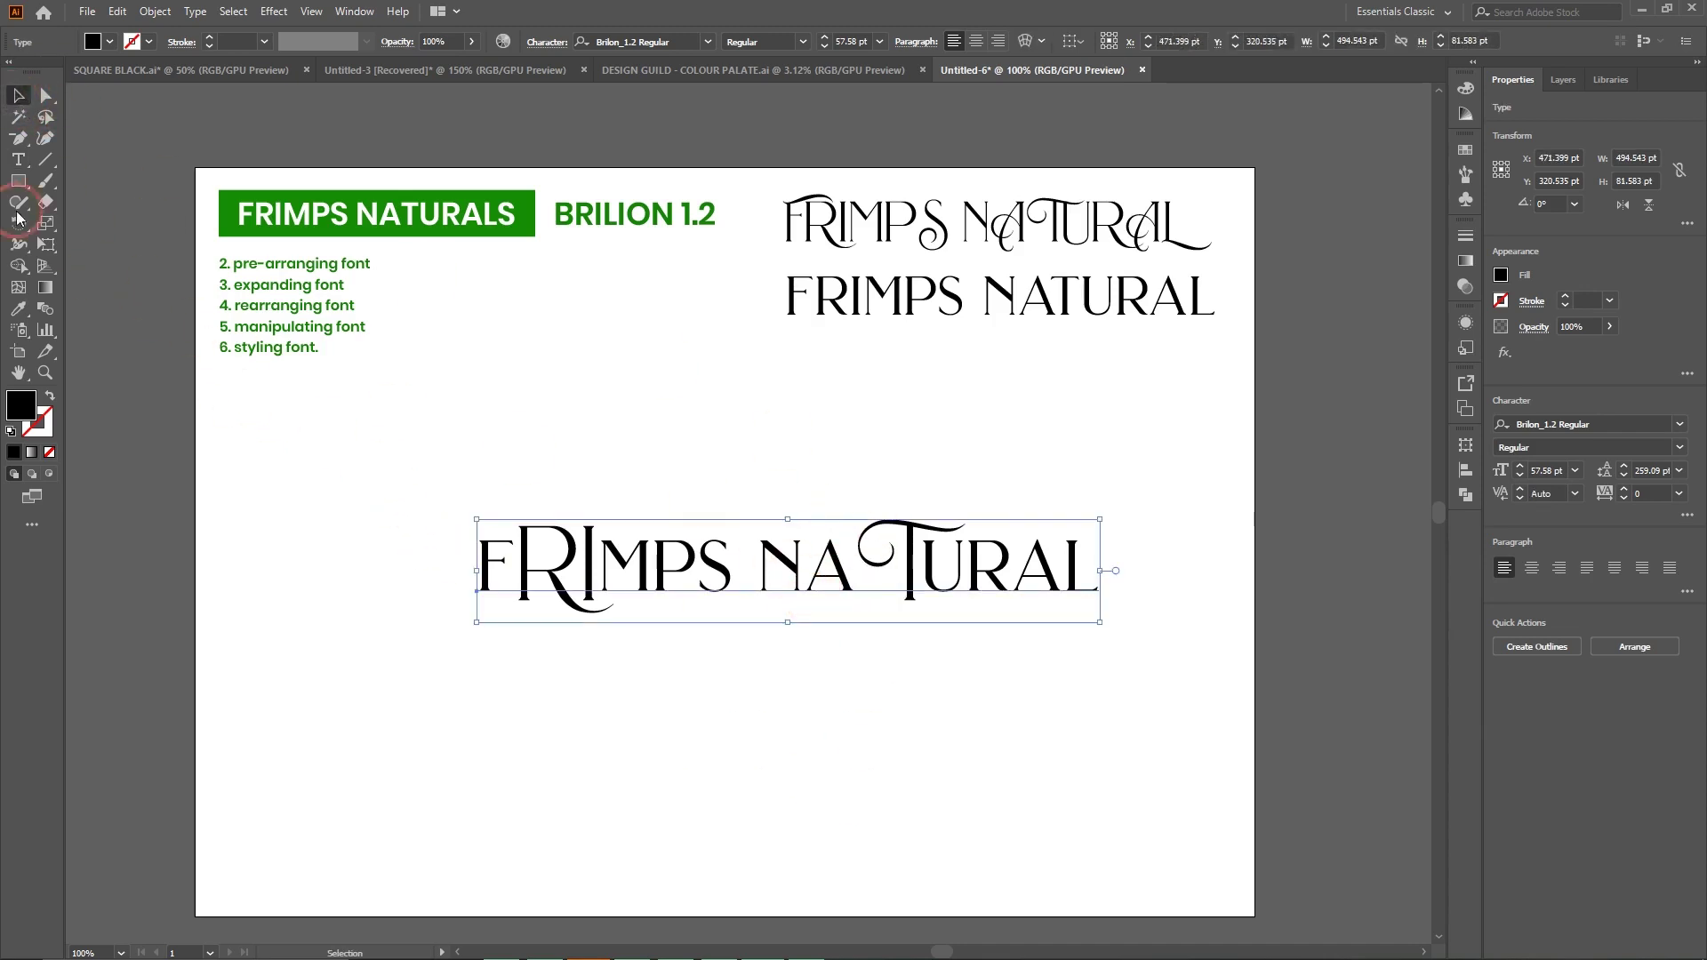
Try replacing the plain N in the large wordmark's NATURAL with the font's taller capital N.
{"action": "left_click", "coordinate": [19, 160]}
{"action": "left_click", "coordinate": [788, 598]}
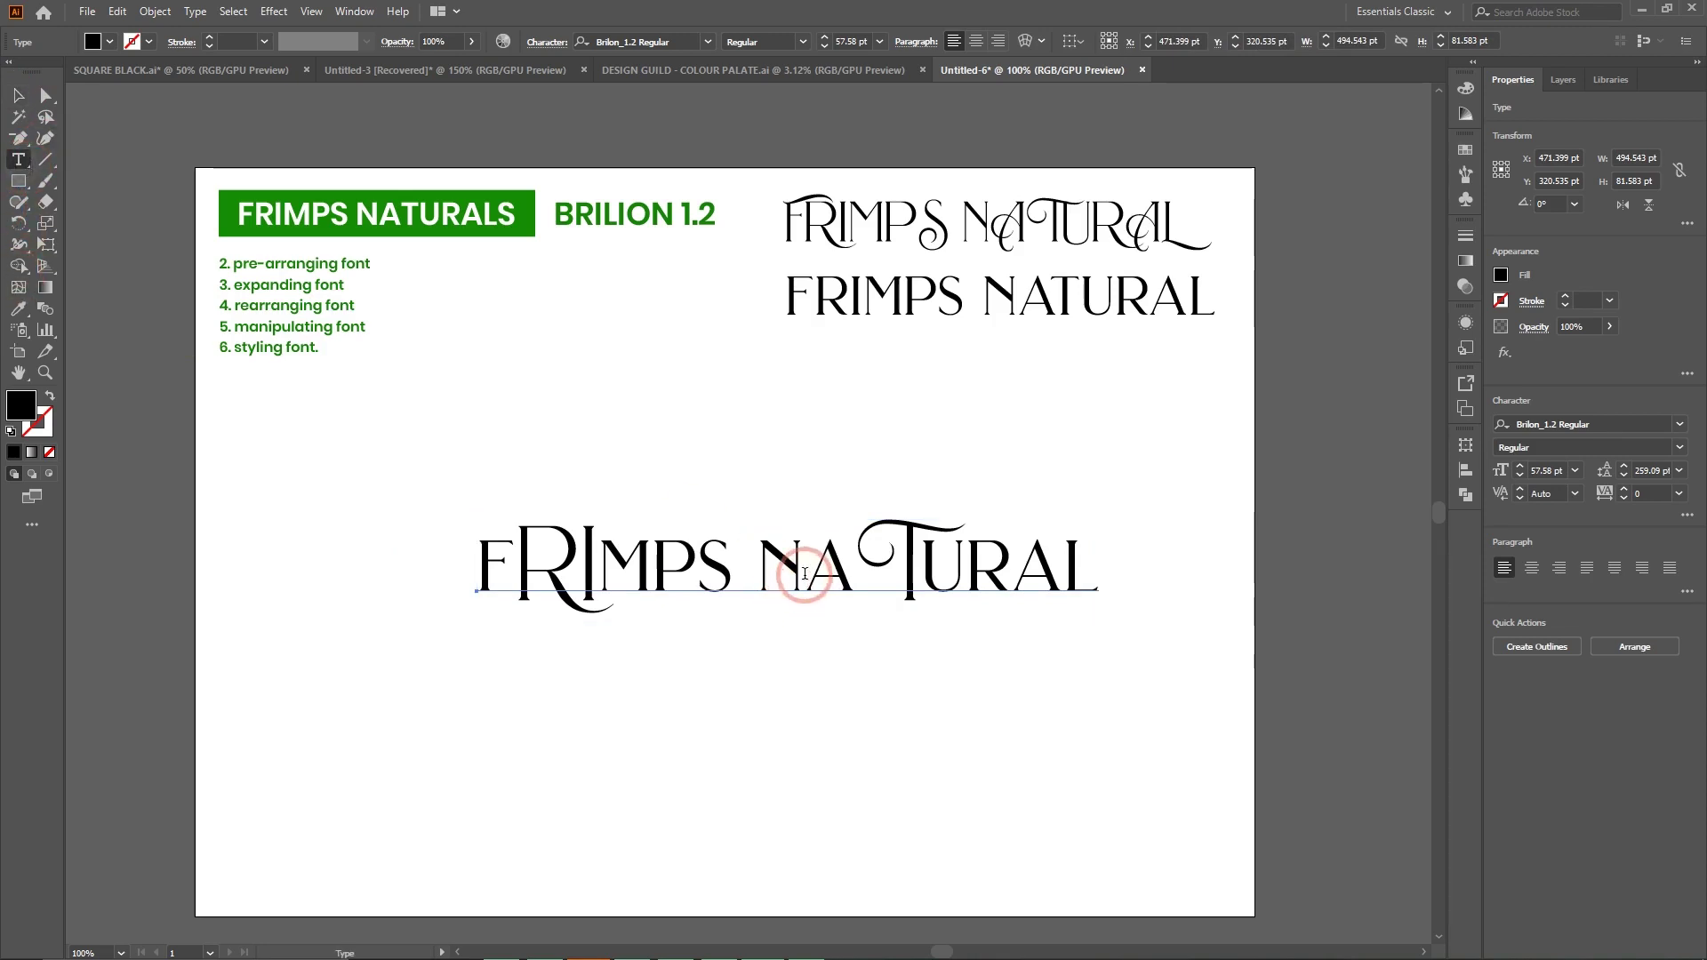
{"action": "left_click_drag", "start_coordinate": [805, 574], "coordinate": [763, 578]}
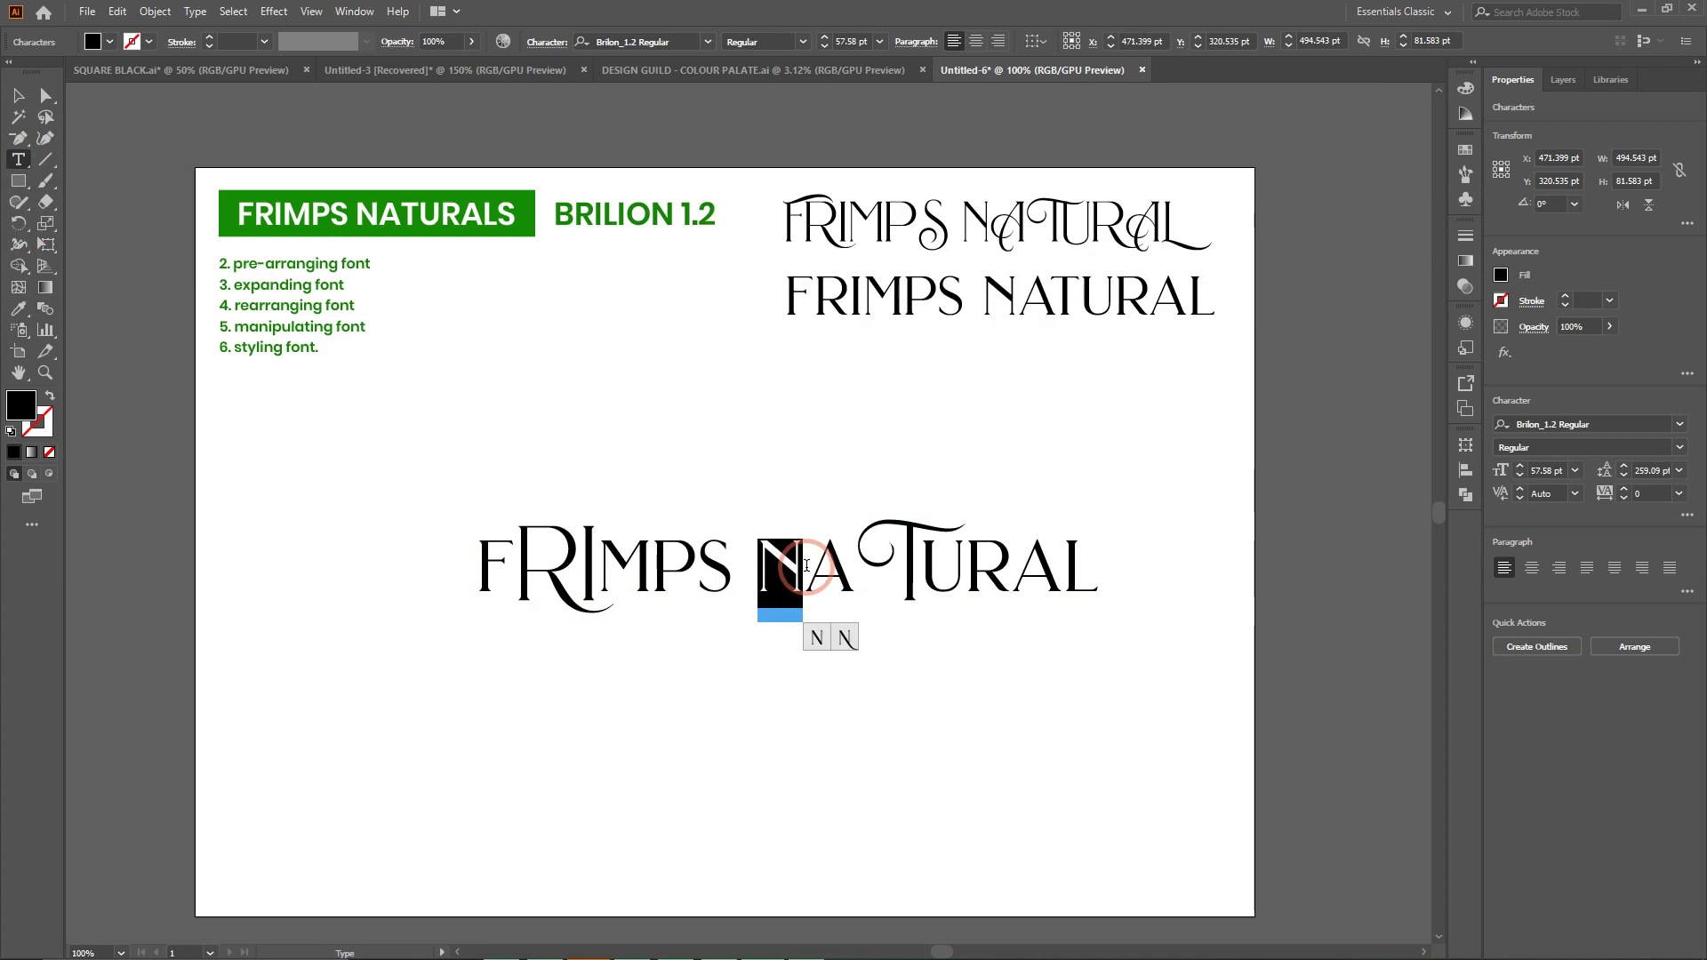
{"action": "type", "text": "W"}
{"action": "key", "text": "BackSpace"}
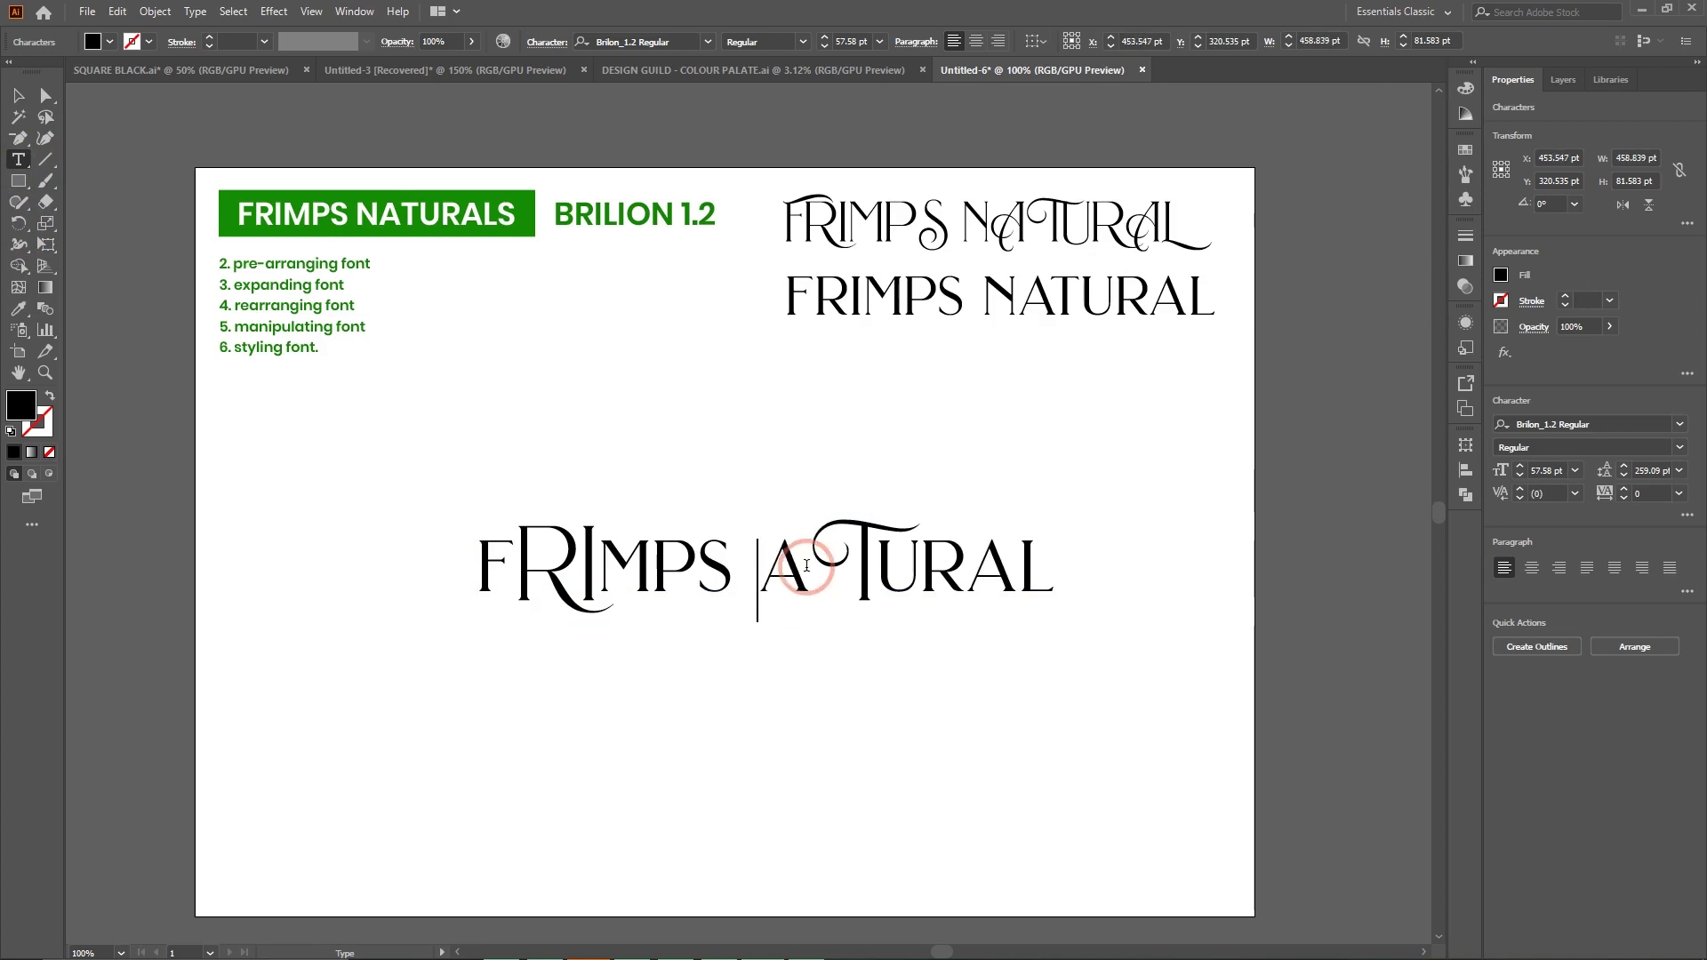
{"action": "type", "text": "N"}
{"action": "key", "text": "BackSpace"}
{"action": "type", "text": "N"}
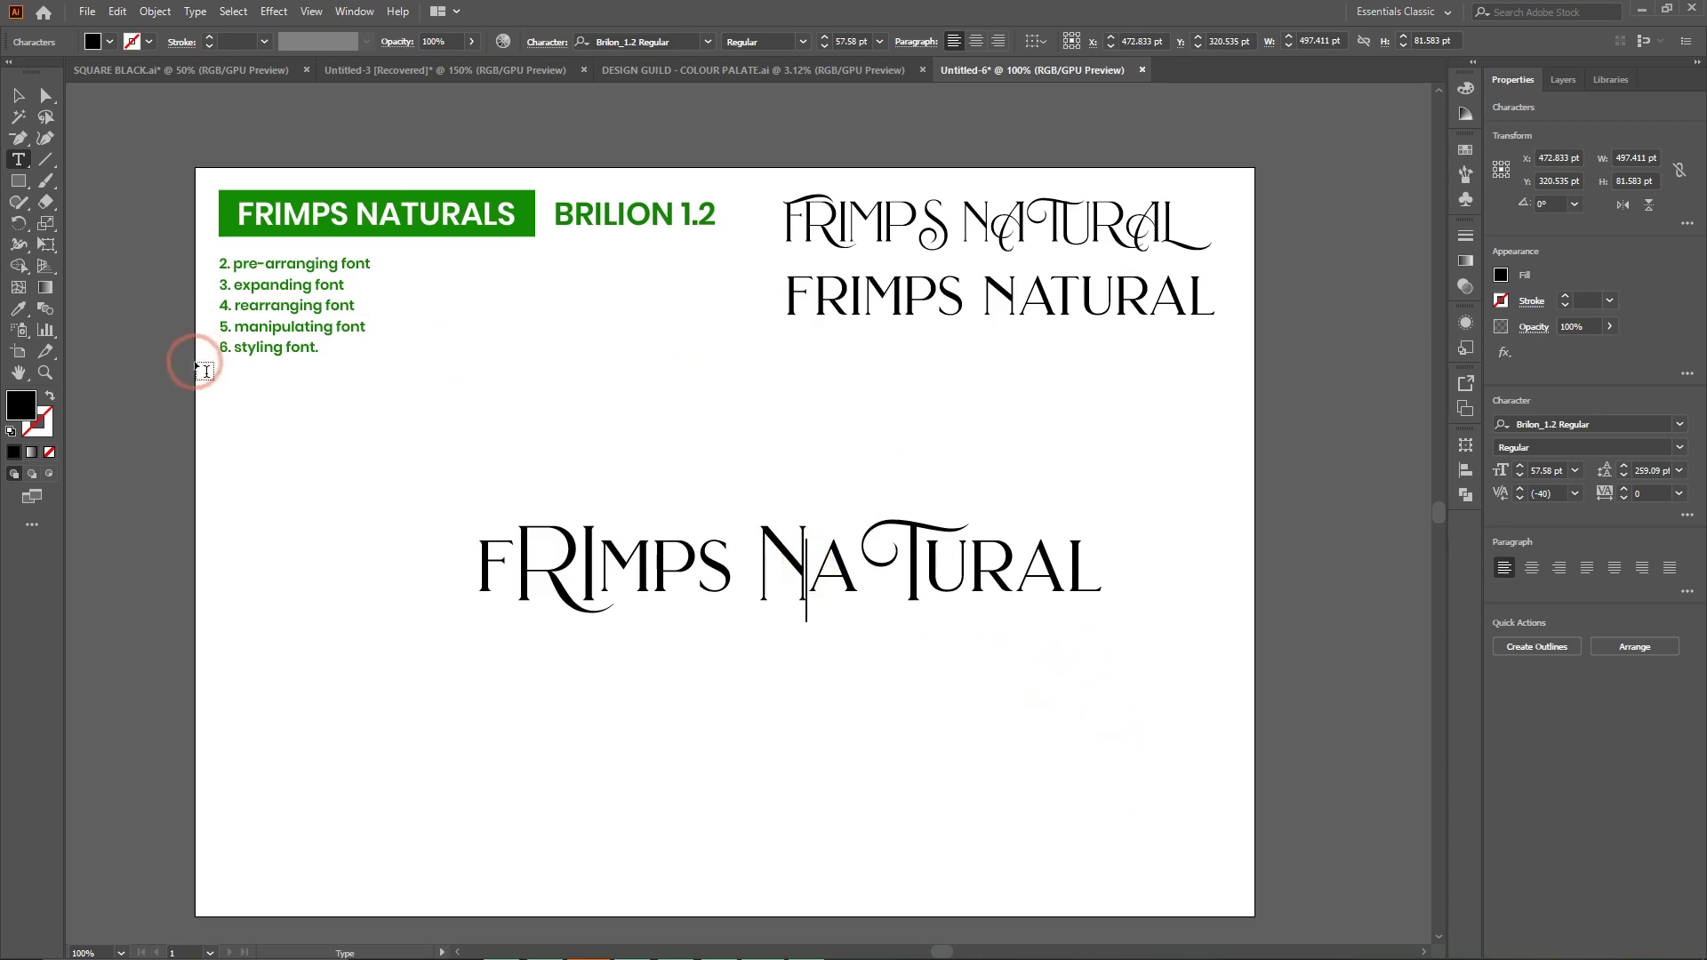
{"action": "left_click", "coordinate": [18, 96]}
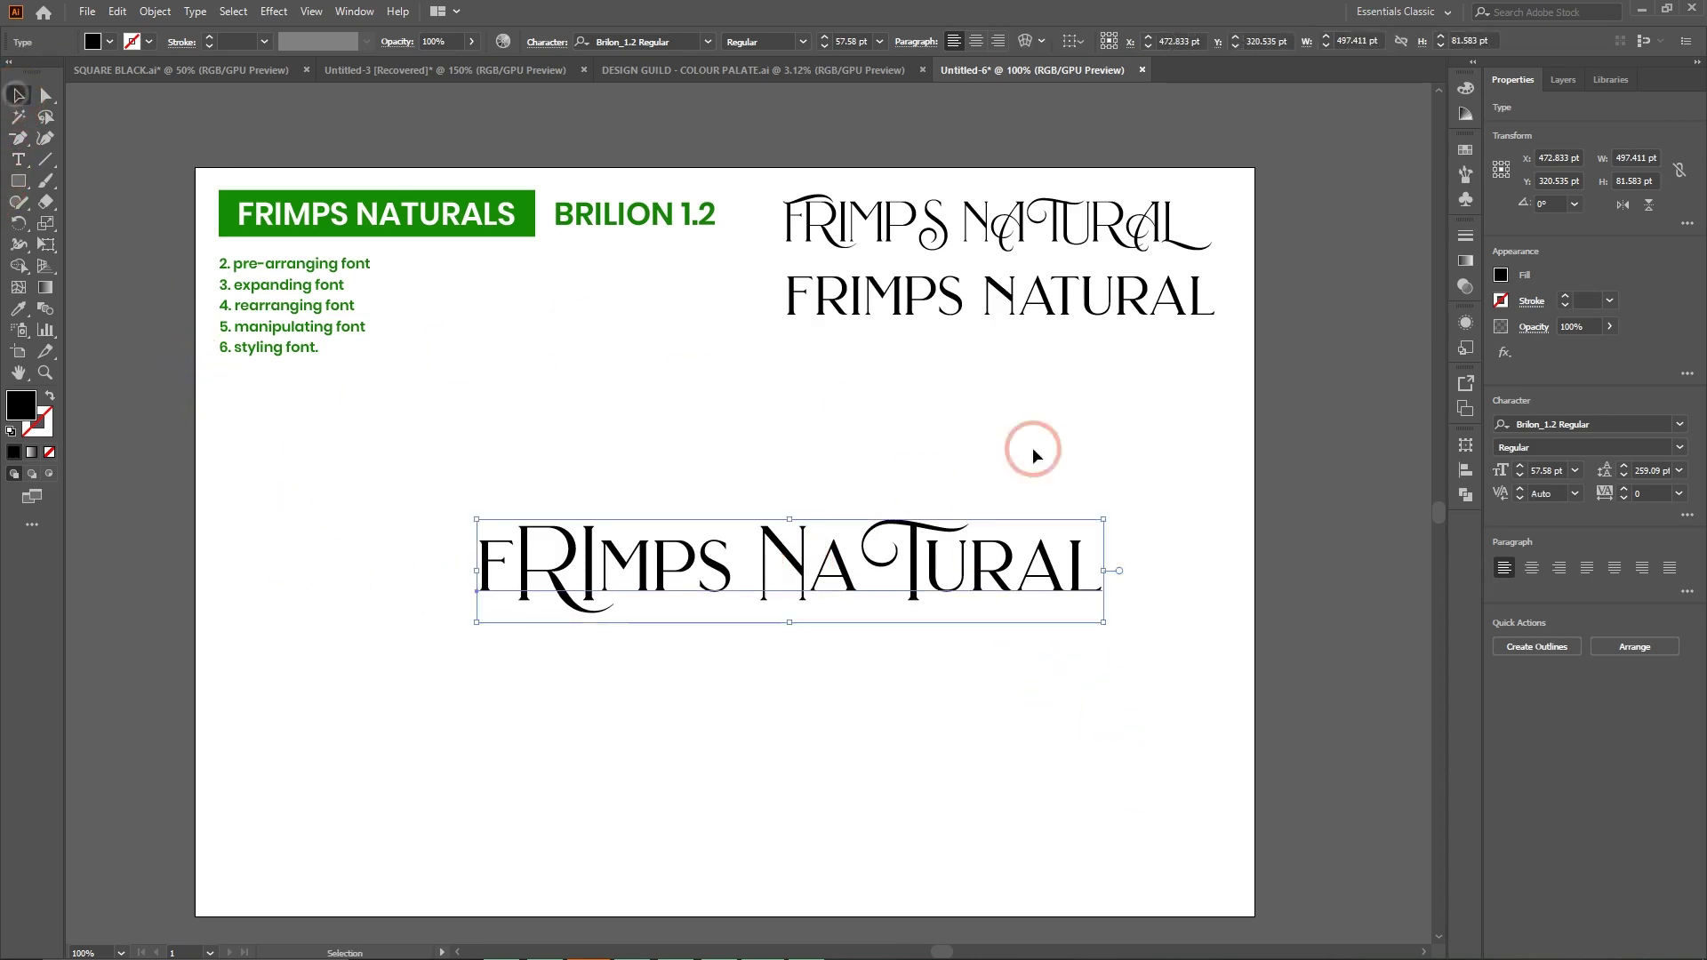
{"action": "left_click", "coordinate": [1233, 493]}
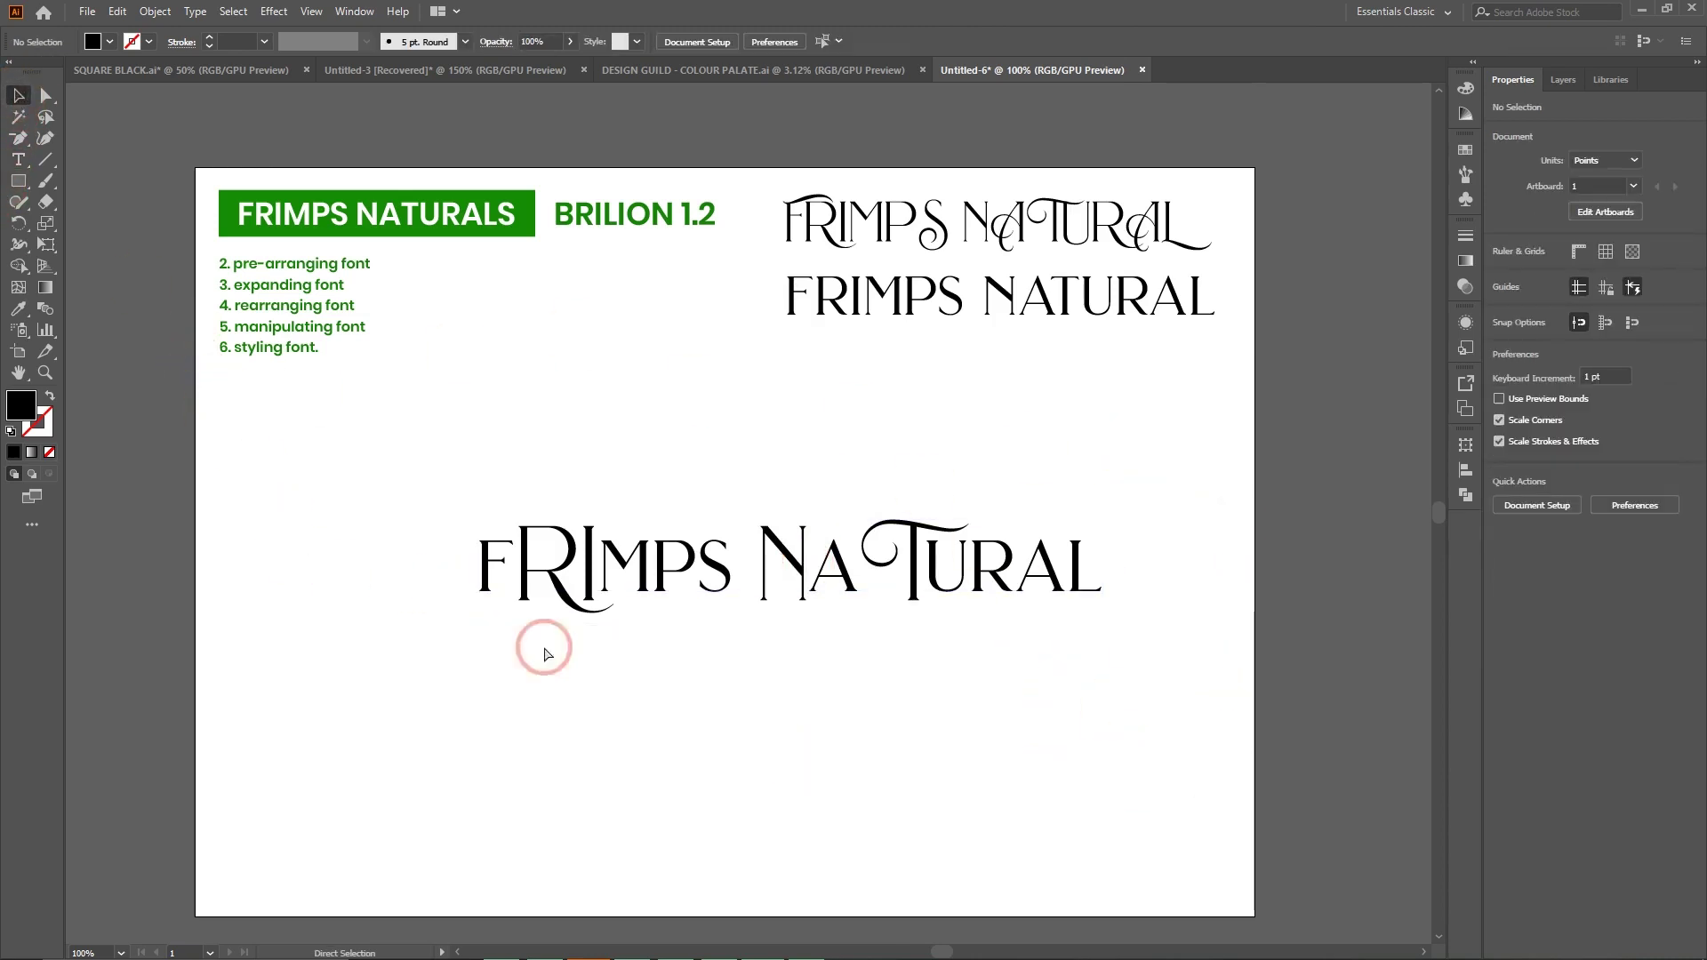
Undo the N replacement to restore the plain N in NATURAL.
{"action": "double_click", "coordinate": [797, 593]}
{"action": "key", "text": "BackSpace"}
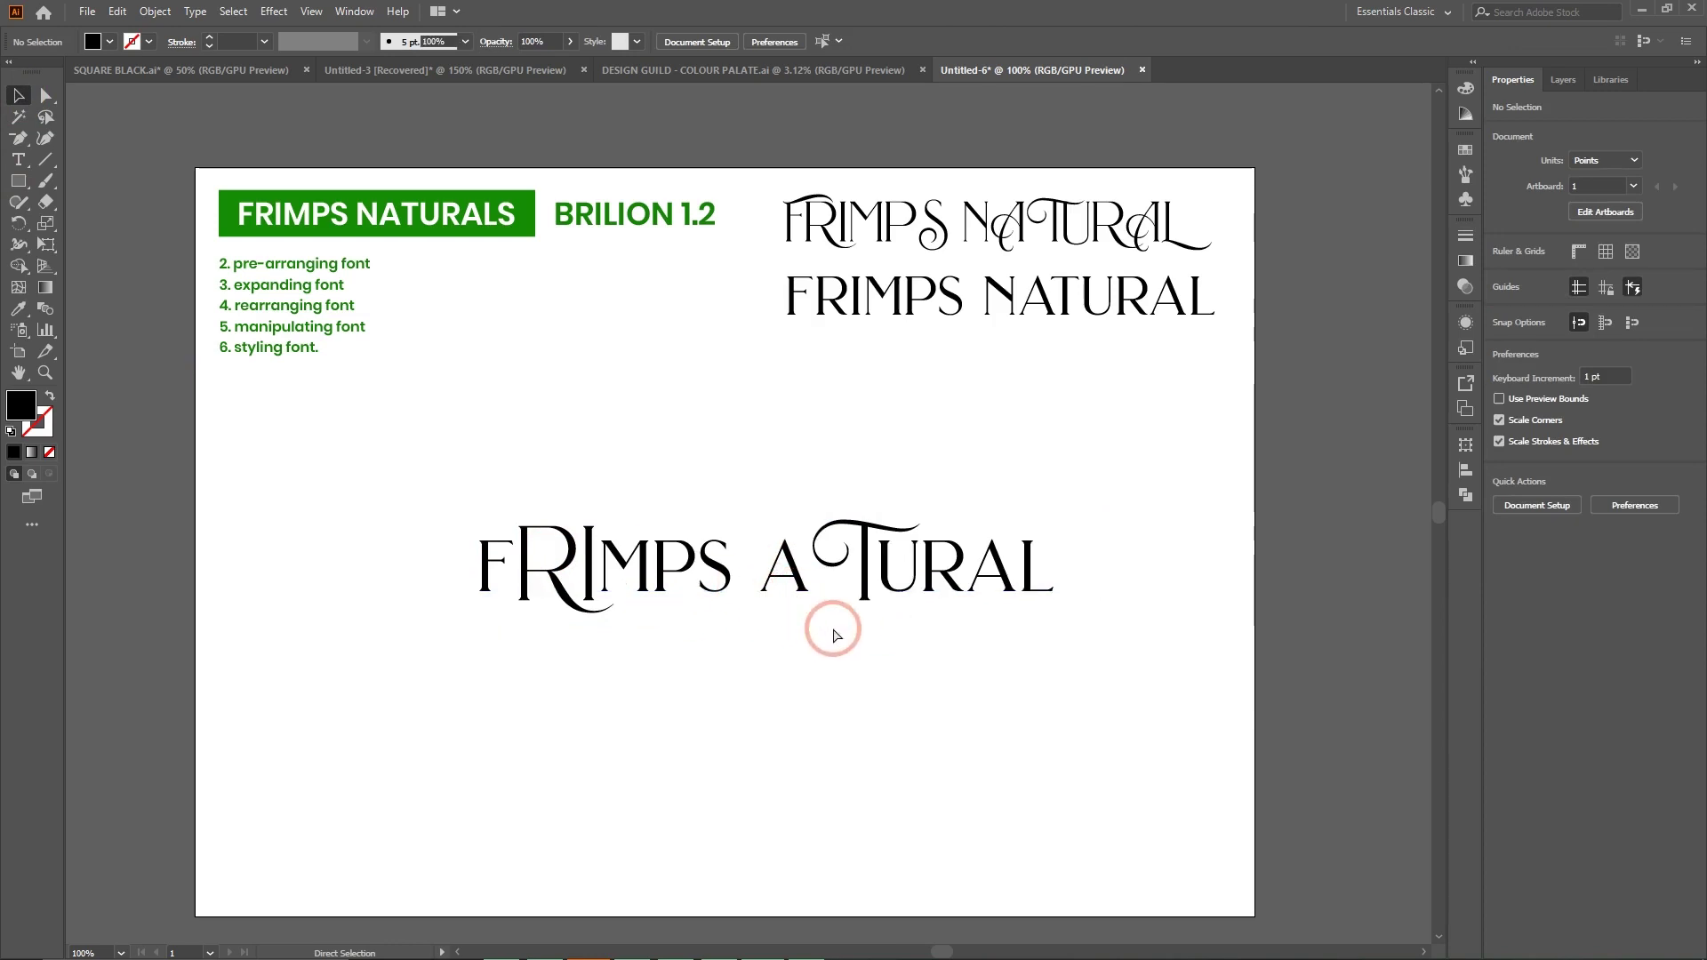
{"action": "key", "text": "ctrl+z"}
{"action": "key", "text": "ctrl+z"}
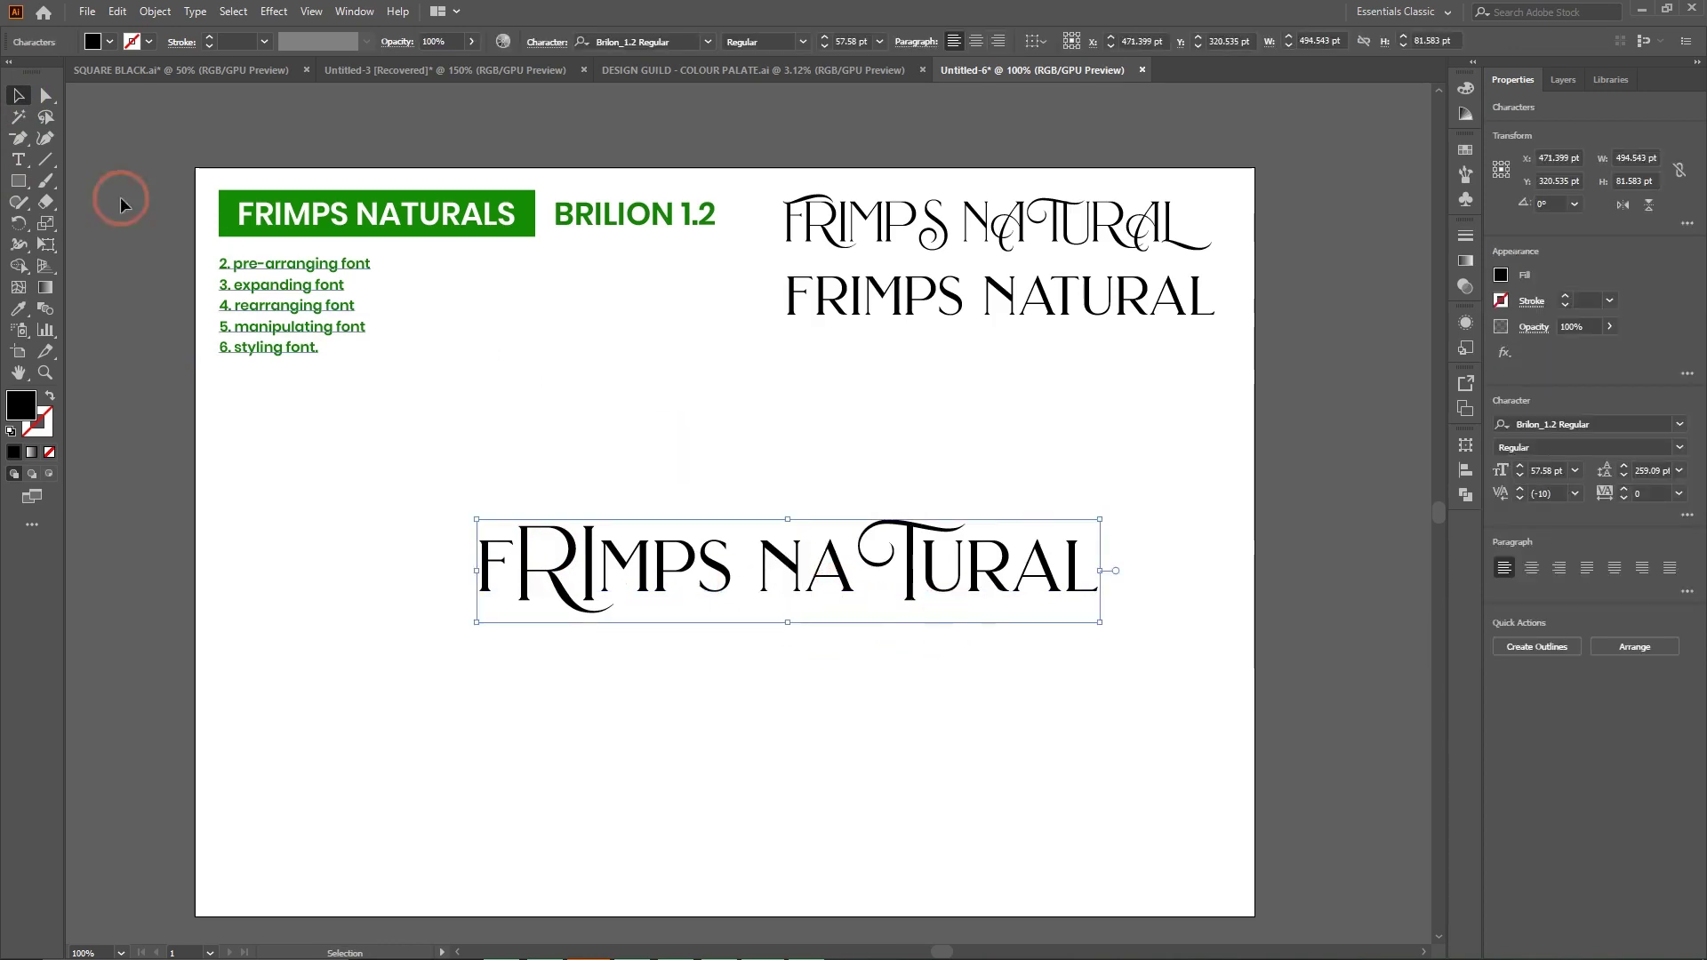
Move the large wordmark to about X 436.1 pt, Y 312.8 pt, near the artboard's centre.
{"action": "left_click_drag", "start_coordinate": [978, 579], "coordinate": [935, 582]}
{"action": "left_click", "coordinate": [905, 722]}
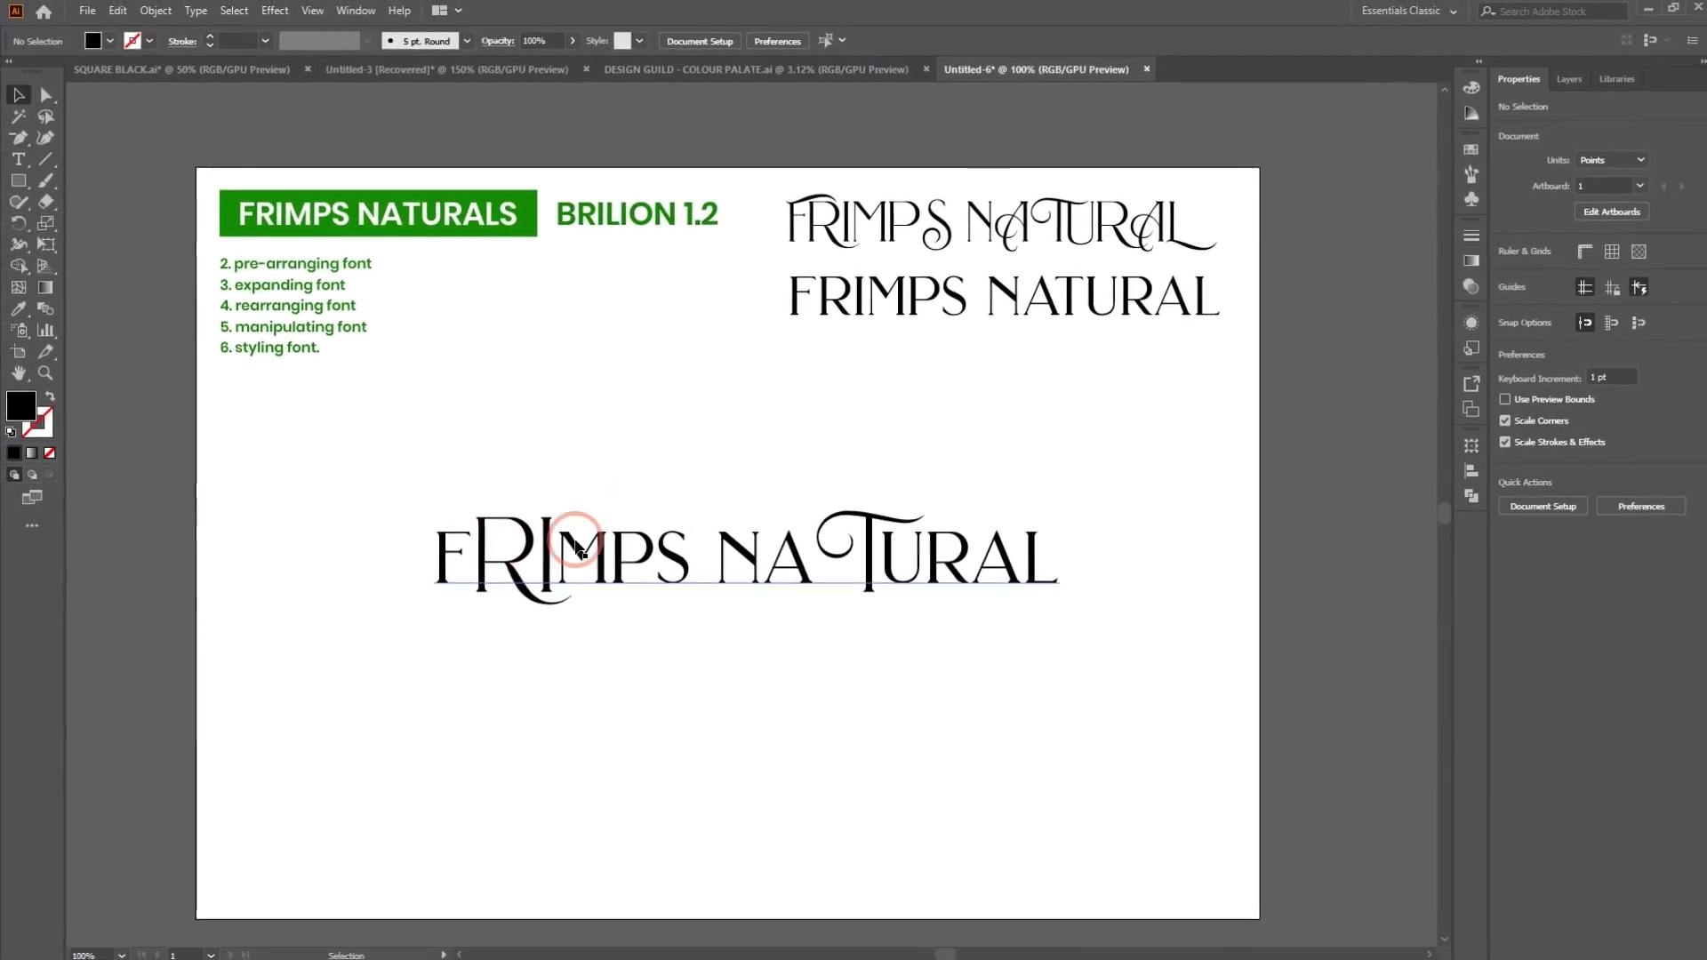
{"action": "left_click", "coordinate": [577, 545]}
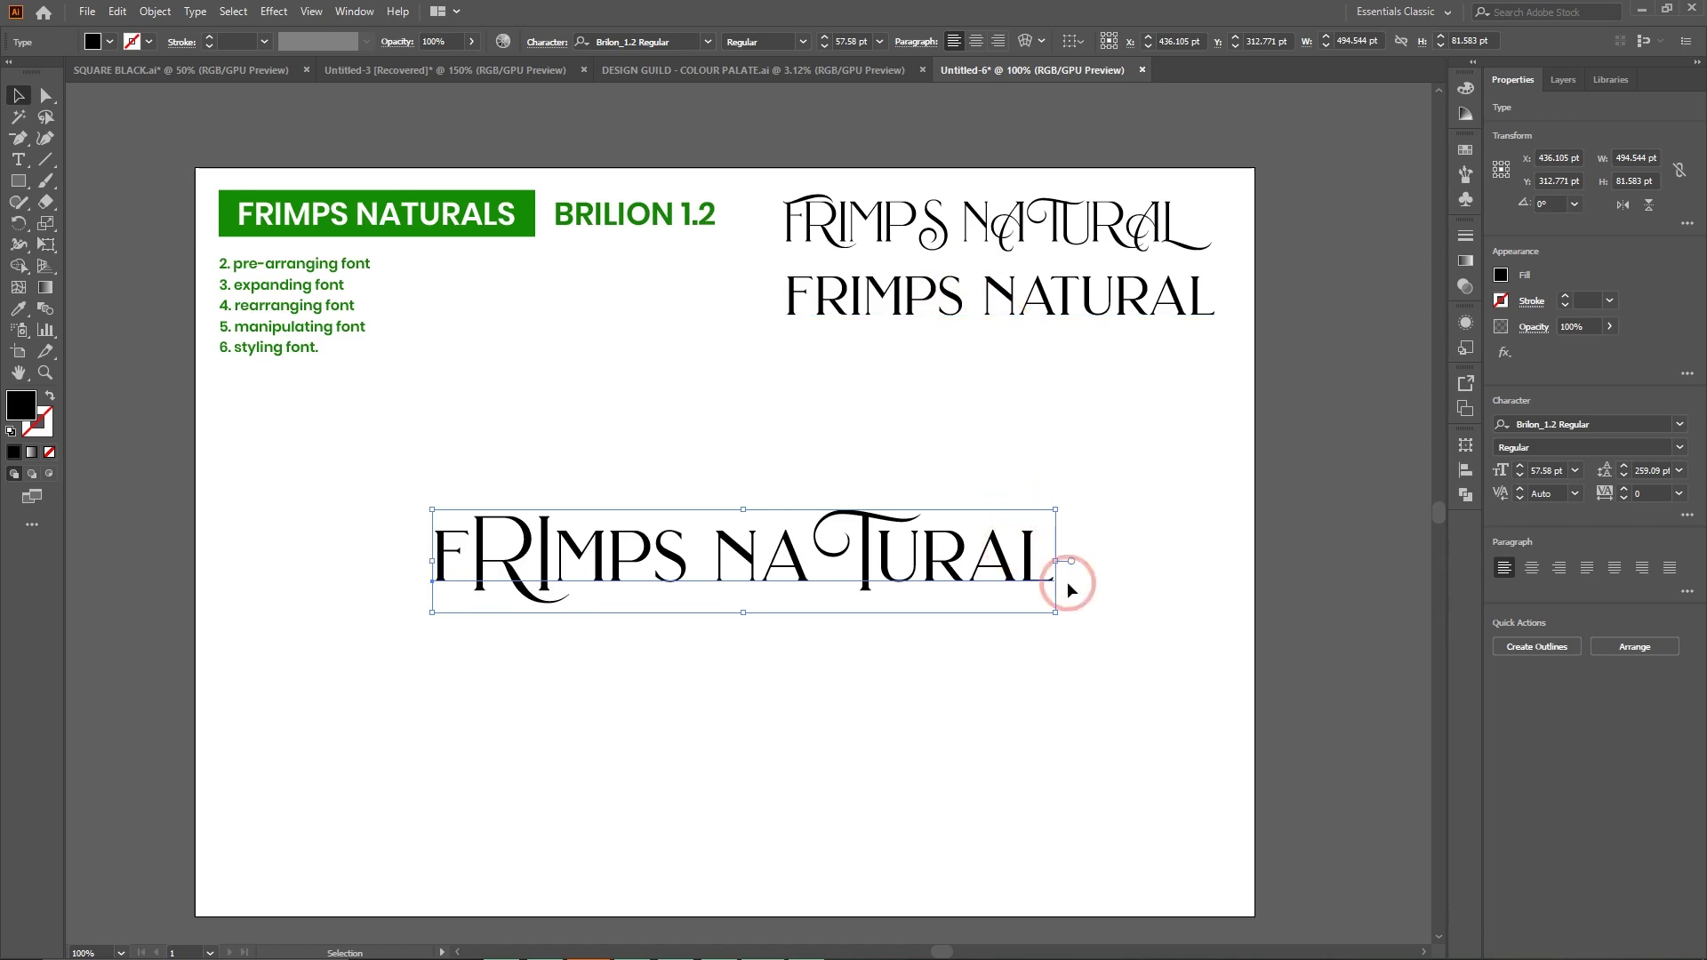
Delete the "2. pre-arranging font" entry from the green task list.
{"action": "left_click", "coordinate": [18, 159]}
{"action": "left_click", "coordinate": [369, 263]}
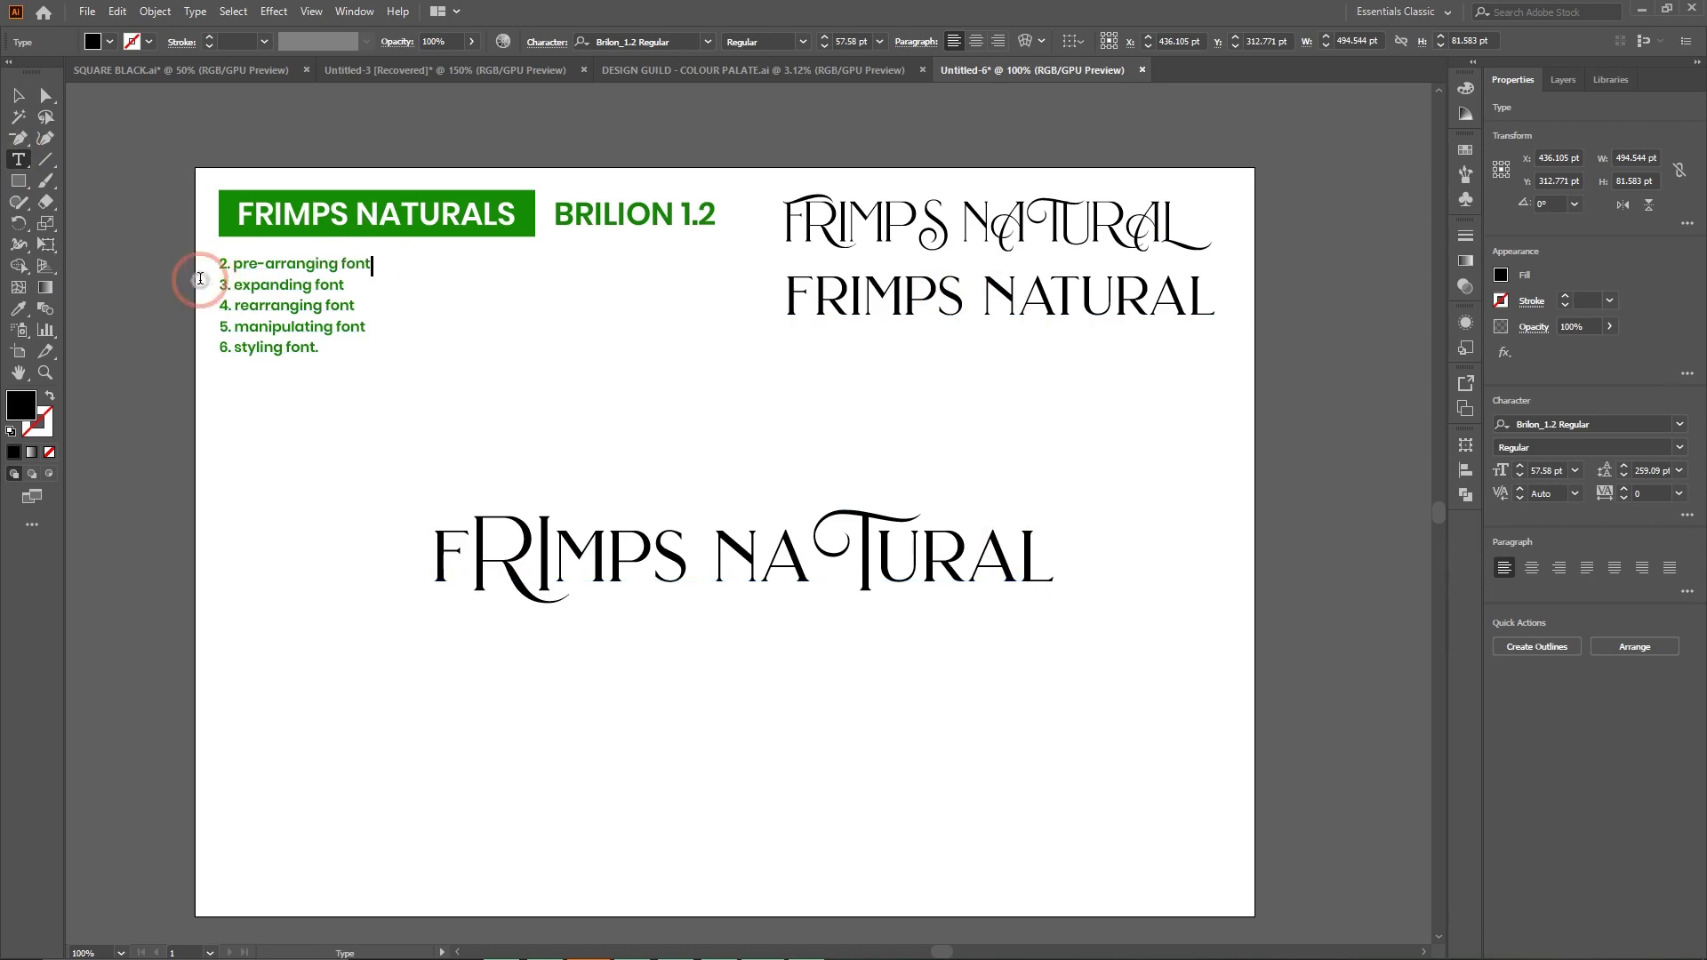
{"action": "left_click", "coordinate": [191, 265], "text": "shift"}
{"action": "key", "text": "BackSpace"}
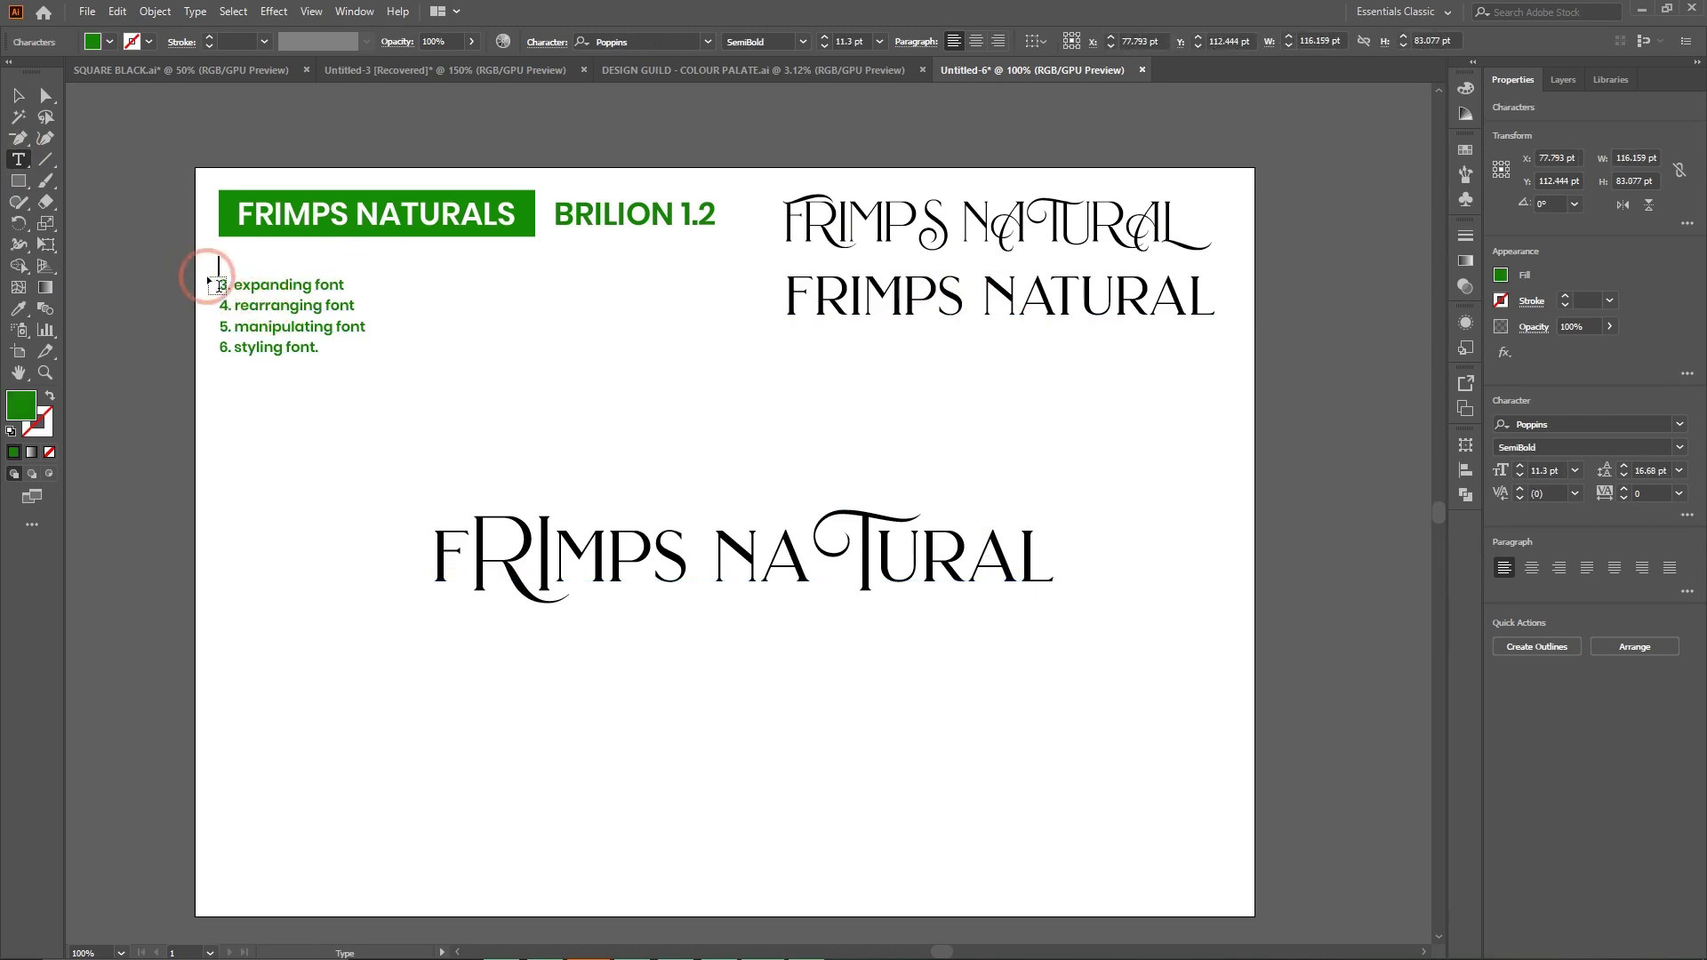
{"action": "left_click", "coordinate": [13, 92]}
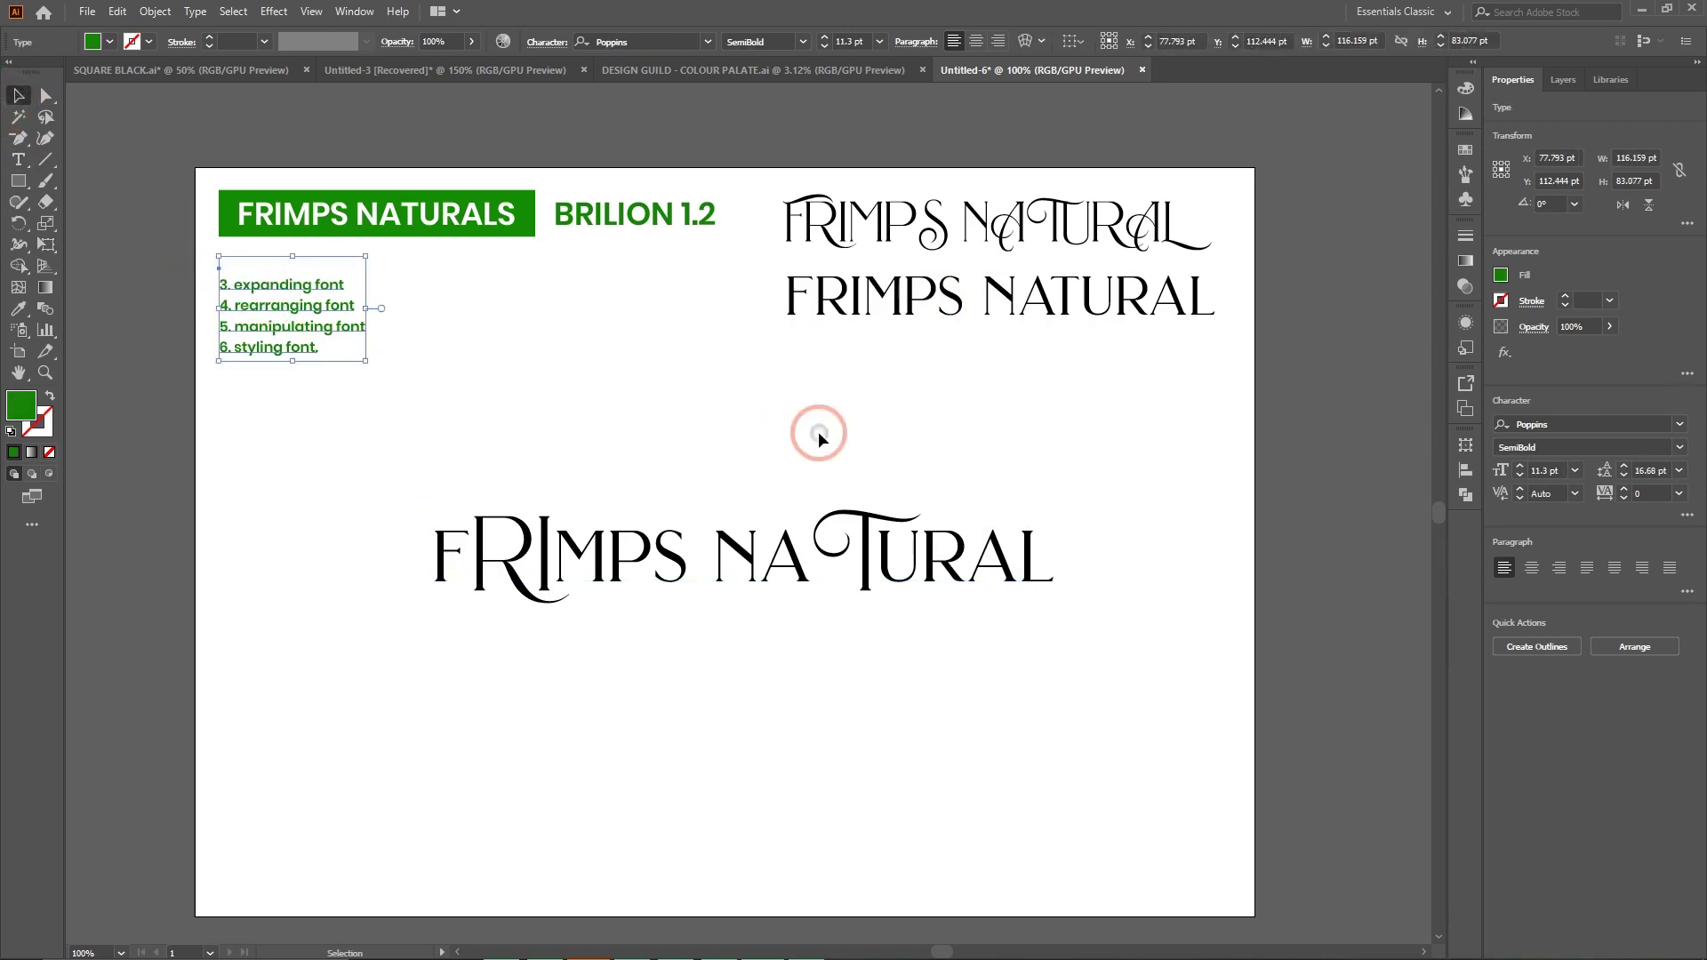
Reposition the large wordmark to about X 448.1 pt, Y 314.9 pt.
{"action": "left_click", "coordinate": [755, 572]}
{"action": "left_click", "coordinate": [761, 573]}
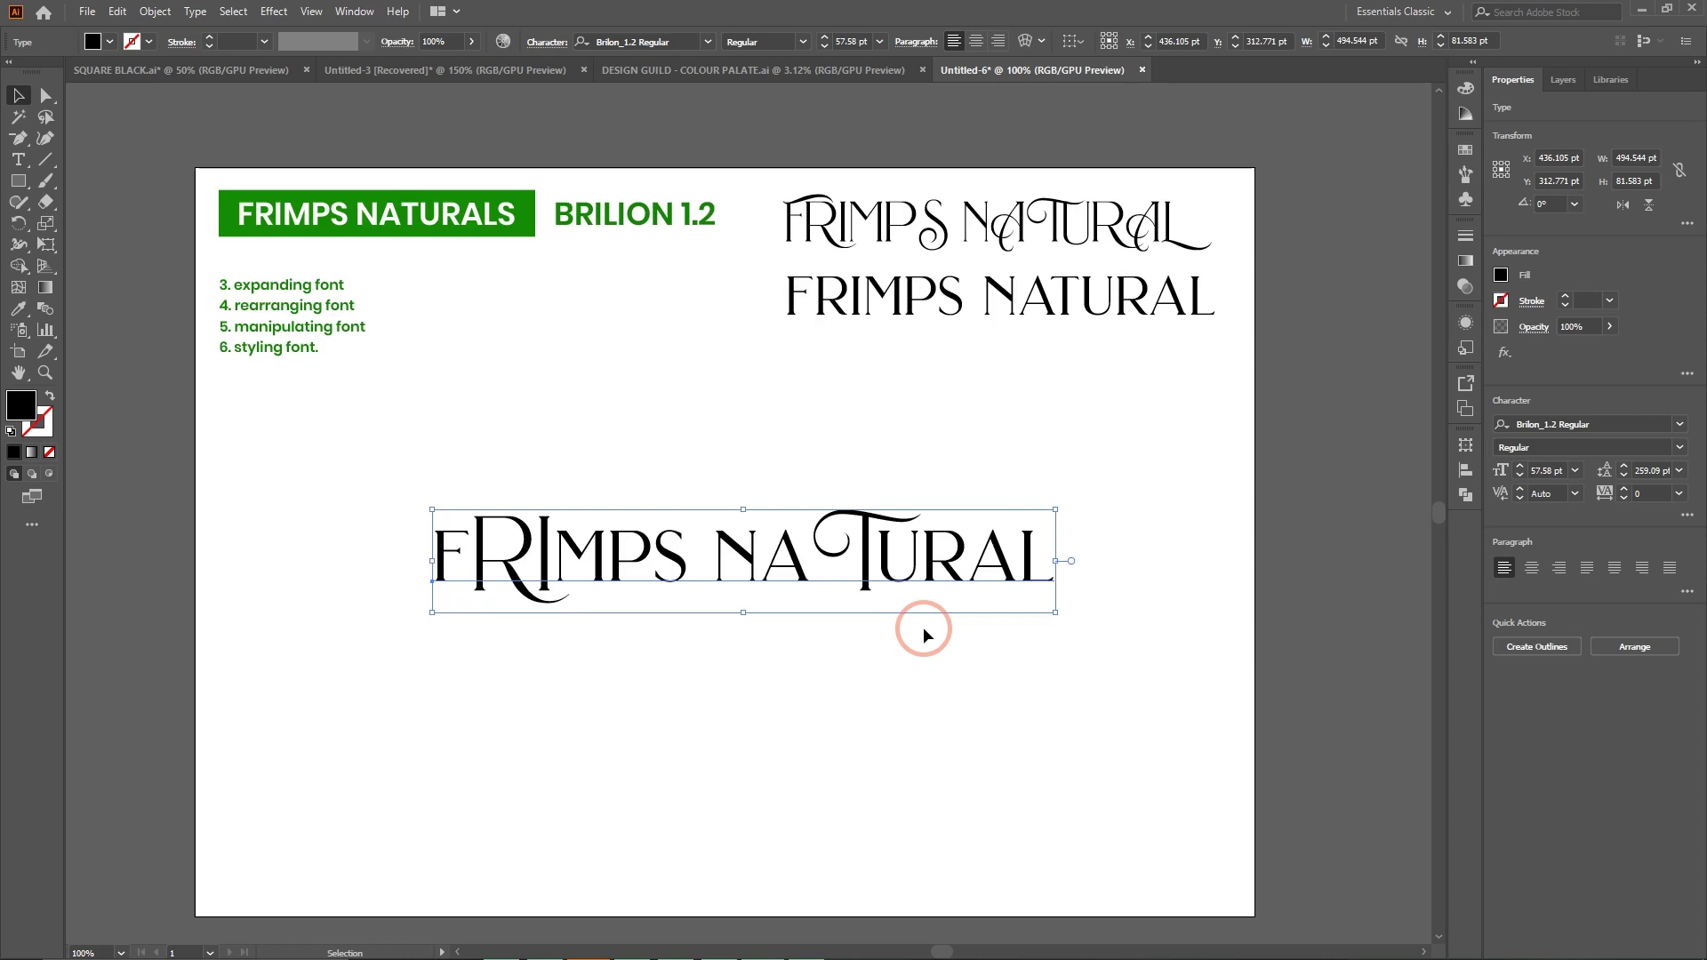
{"action": "left_click", "coordinate": [45, 96]}
{"action": "mouse_move", "coordinate": [734, 553]}
{"action": "left_mouse_down"}
{"action": "mouse_move", "coordinate": [725, 489]}
{"action": "mouse_move", "coordinate": [748, 509]}
{"action": "mouse_move", "coordinate": [738, 560]}
{"action": "left_mouse_up"}
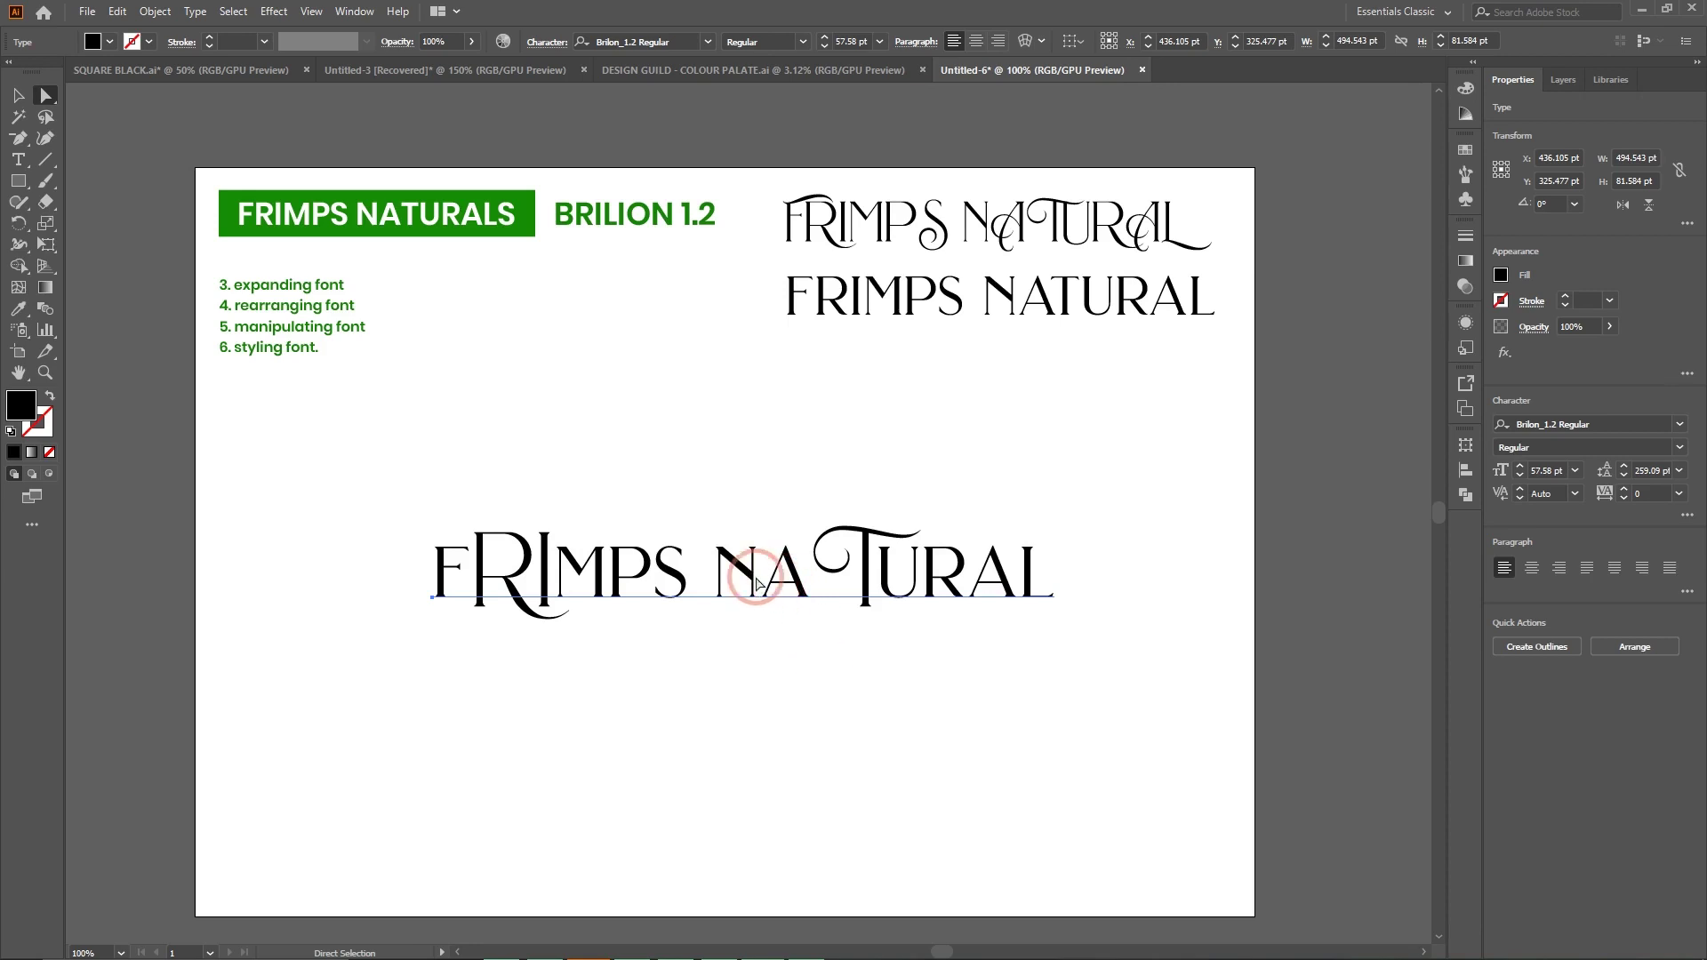
{"action": "left_click_drag", "start_coordinate": [757, 583], "coordinate": [772, 570]}
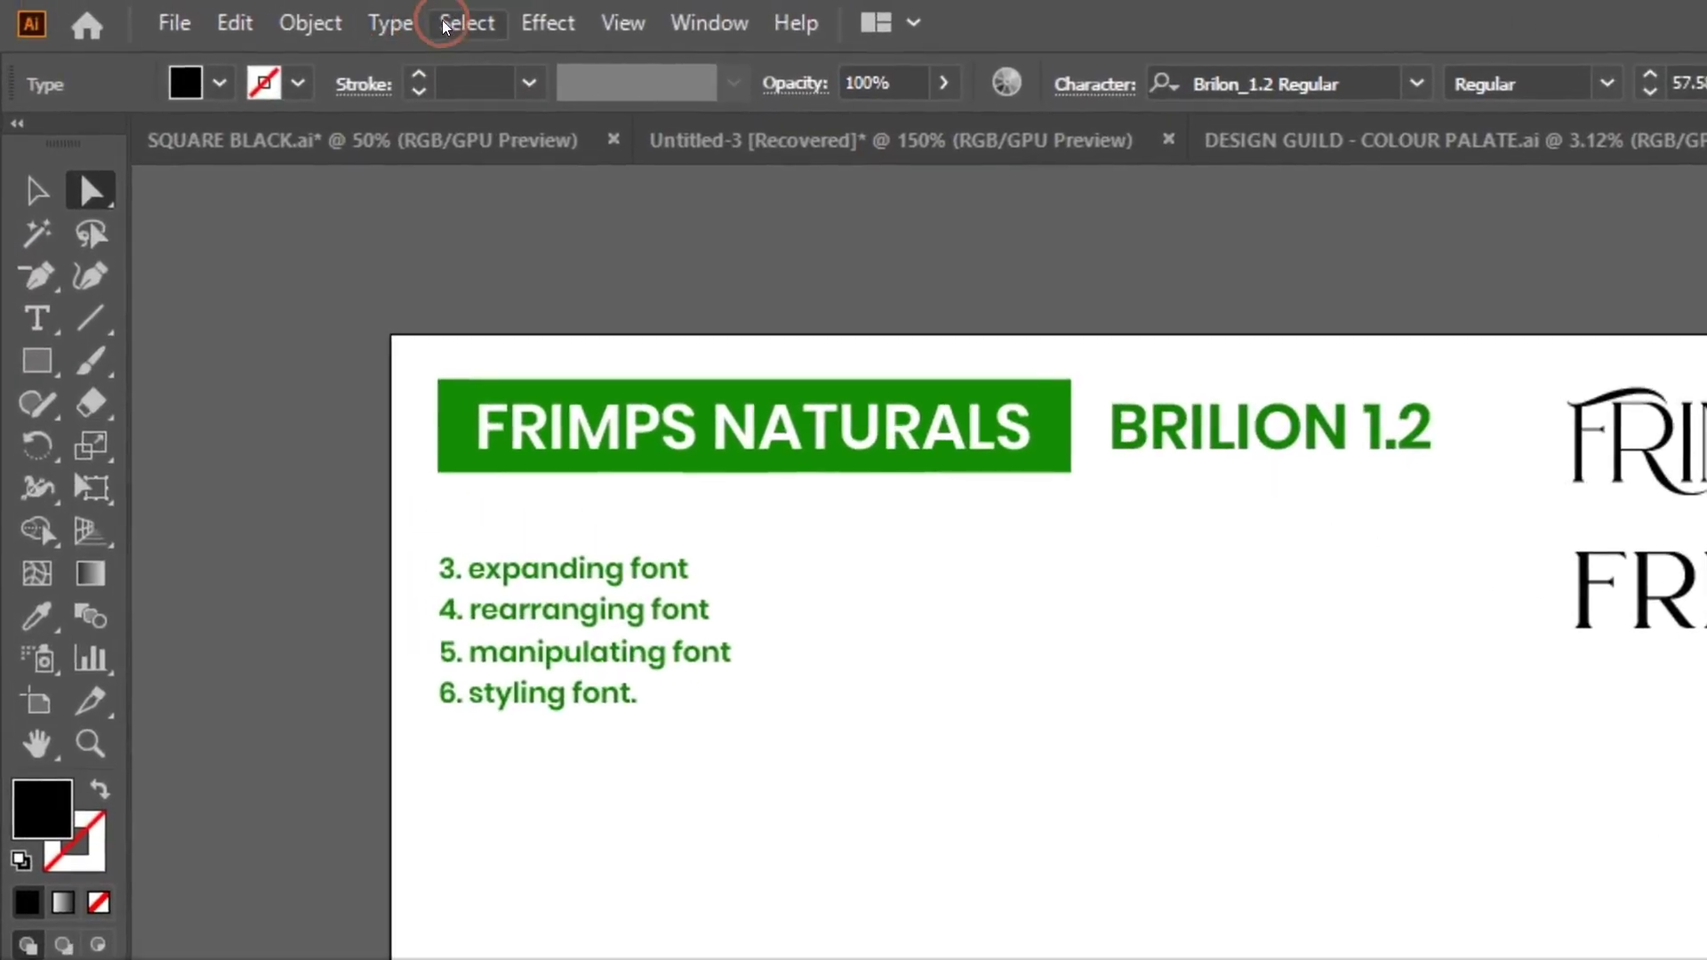
Try expanding the large wordmark with Object and Fill enabled, and undo the expansion.
{"action": "left_click", "coordinate": [307, 25]}
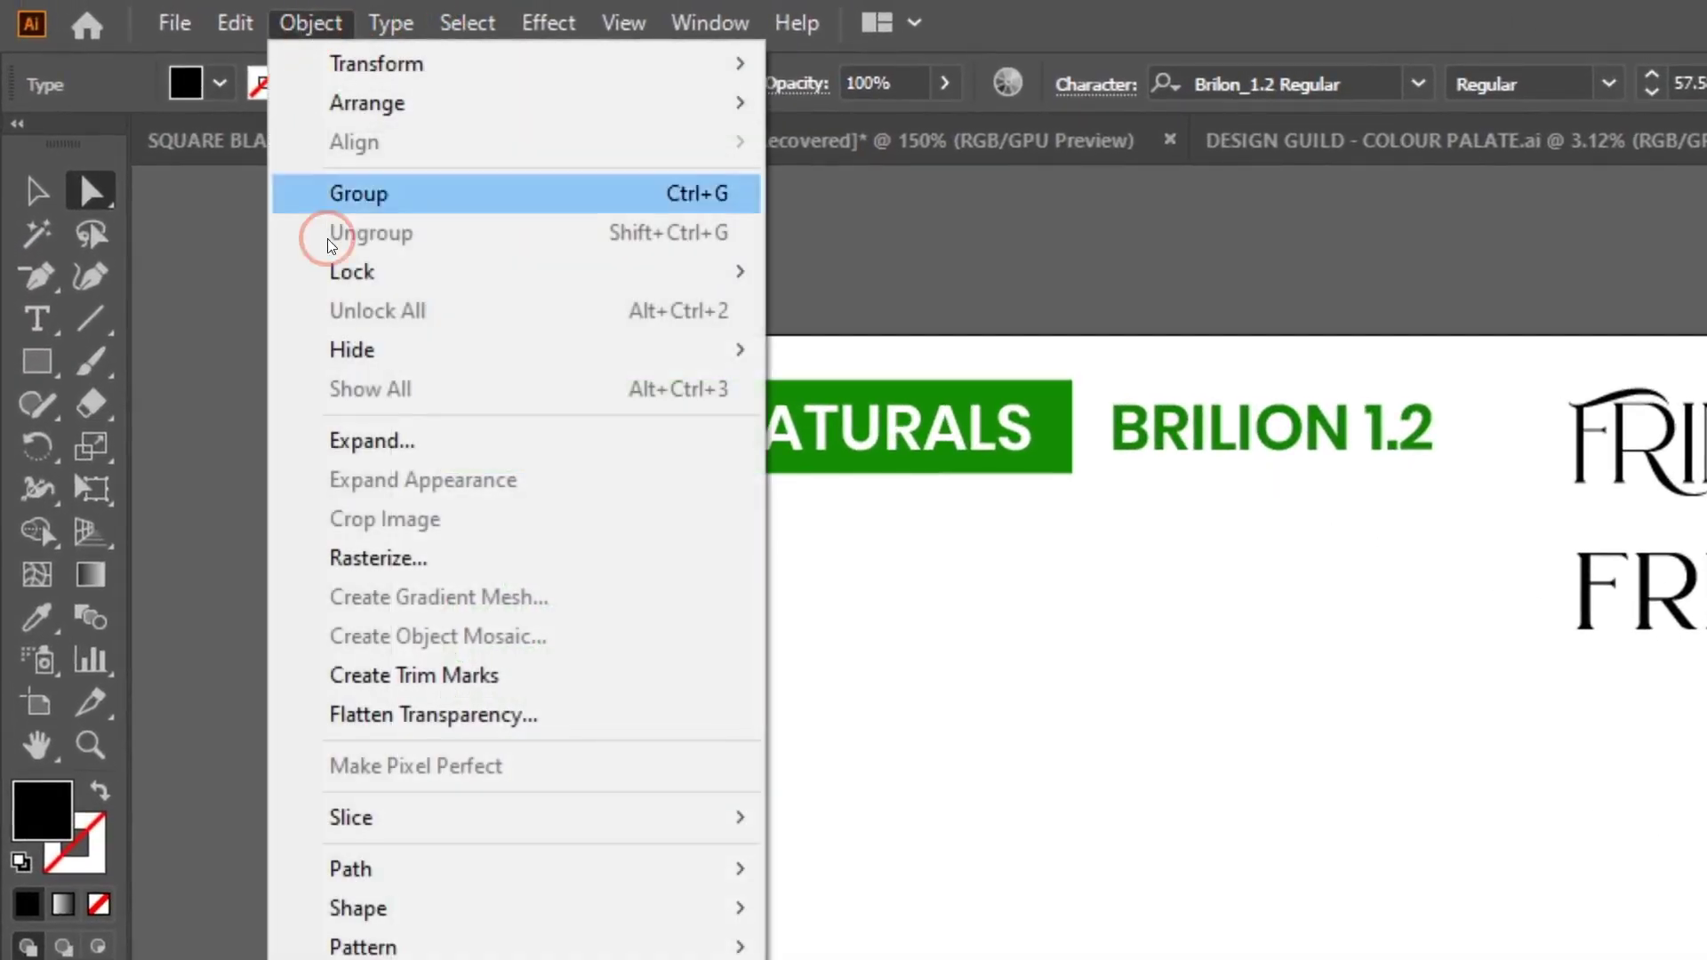
{"action": "left_click", "coordinate": [384, 442]}
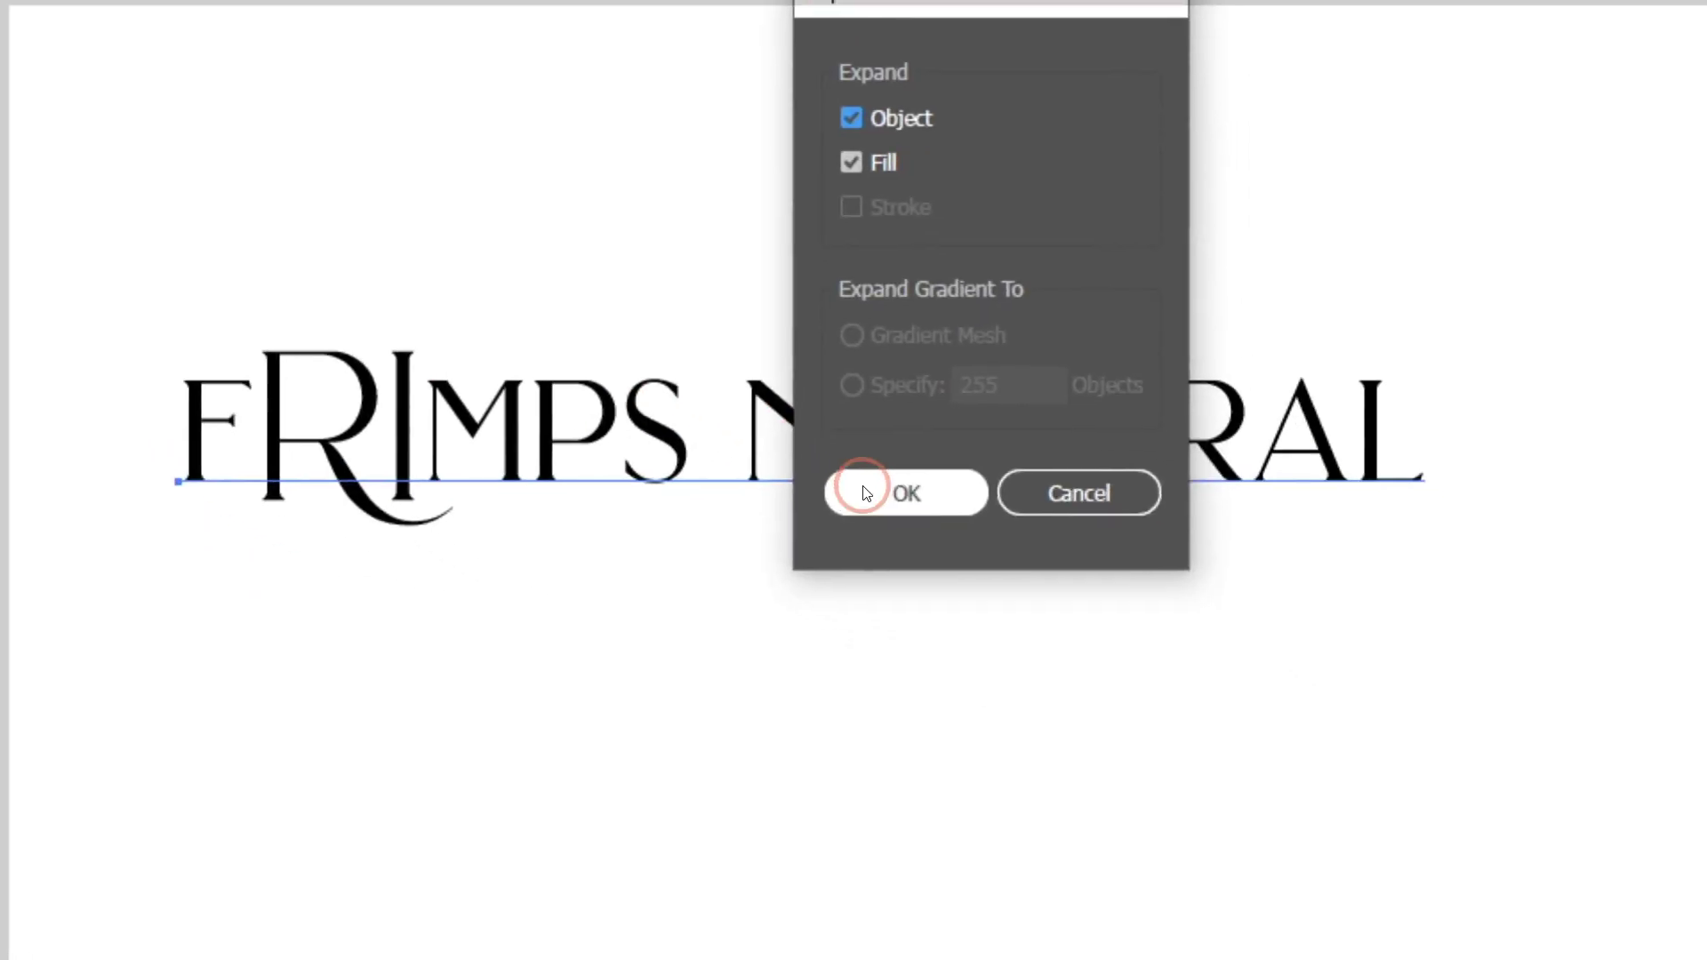
{"action": "left_click", "coordinate": [868, 493]}
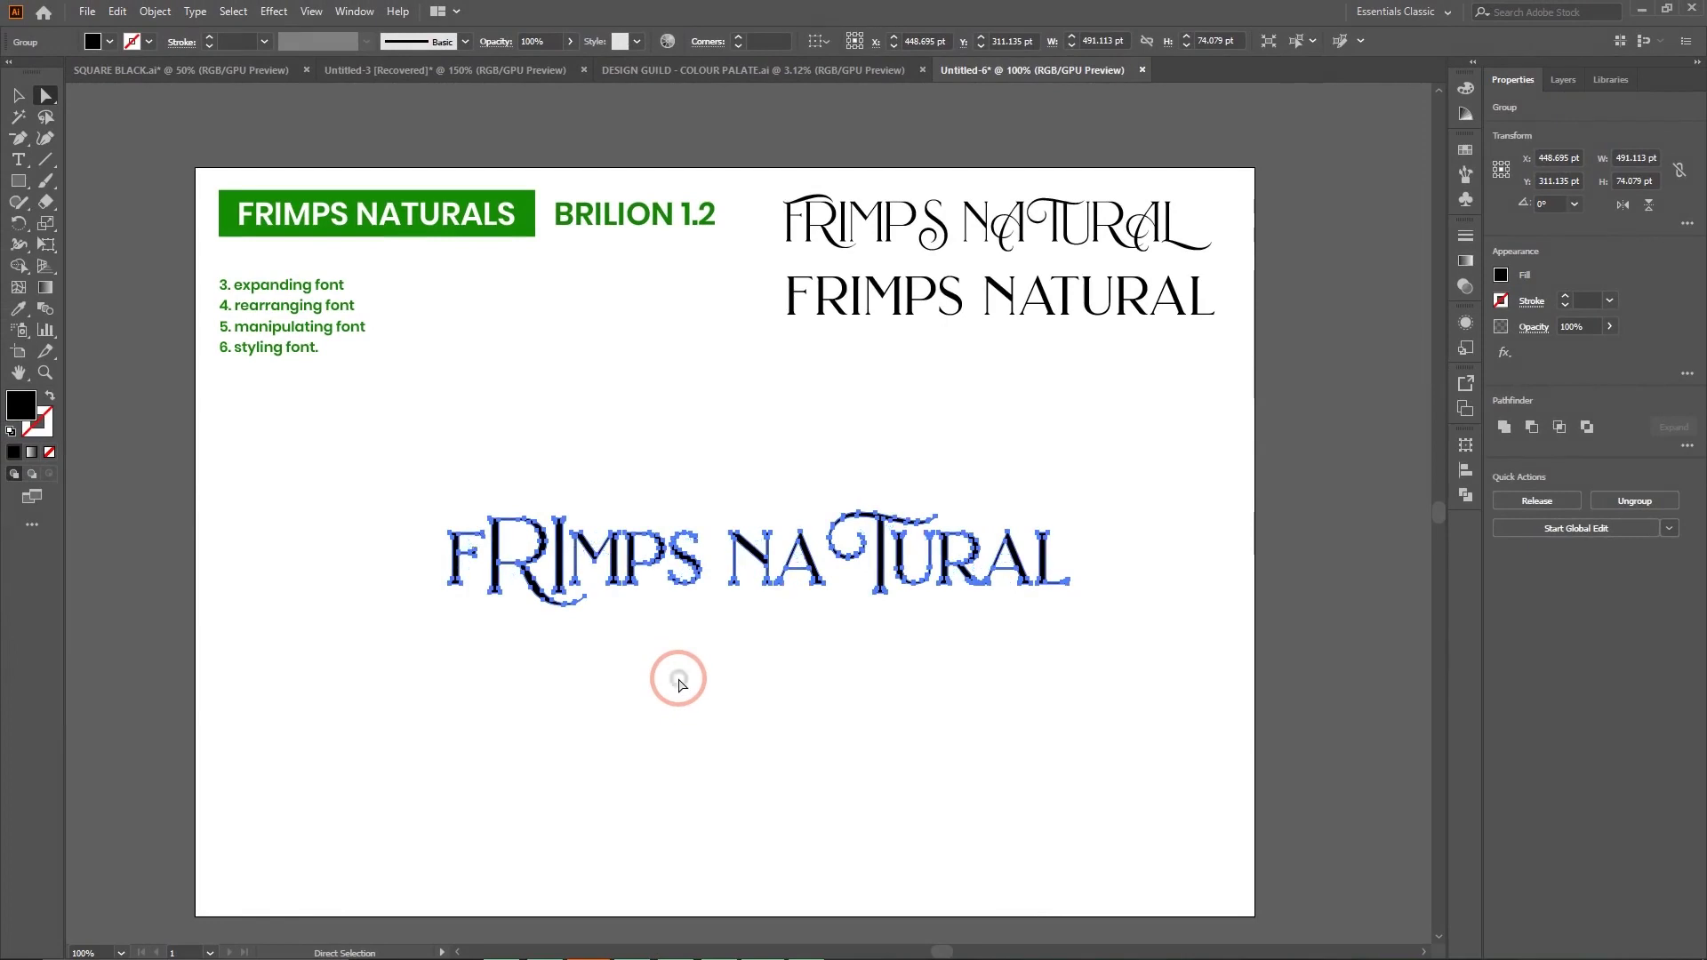
{"action": "left_click", "coordinate": [679, 685]}
{"action": "key", "text": "ctrl+z"}
Convert the large FRIMPS NATURAL wordmark's live text to outlines.
{"action": "left_click", "coordinate": [893, 538]}
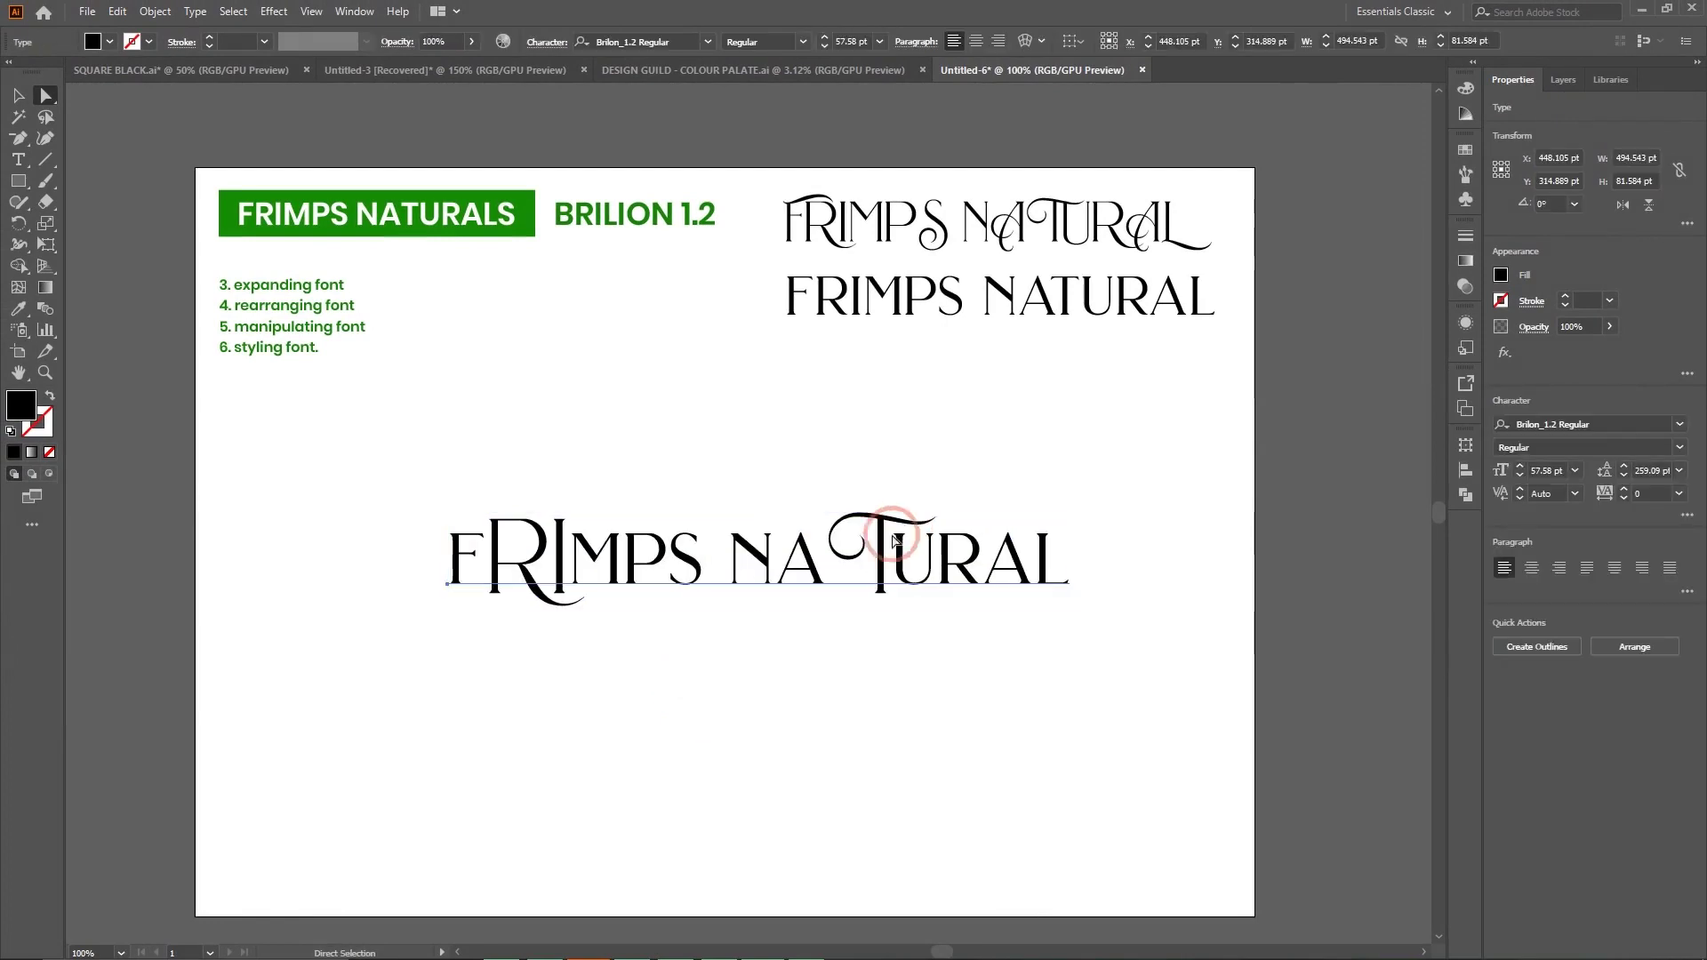
{"action": "left_click", "coordinate": [780, 683]}
{"action": "left_click", "coordinate": [656, 569]}
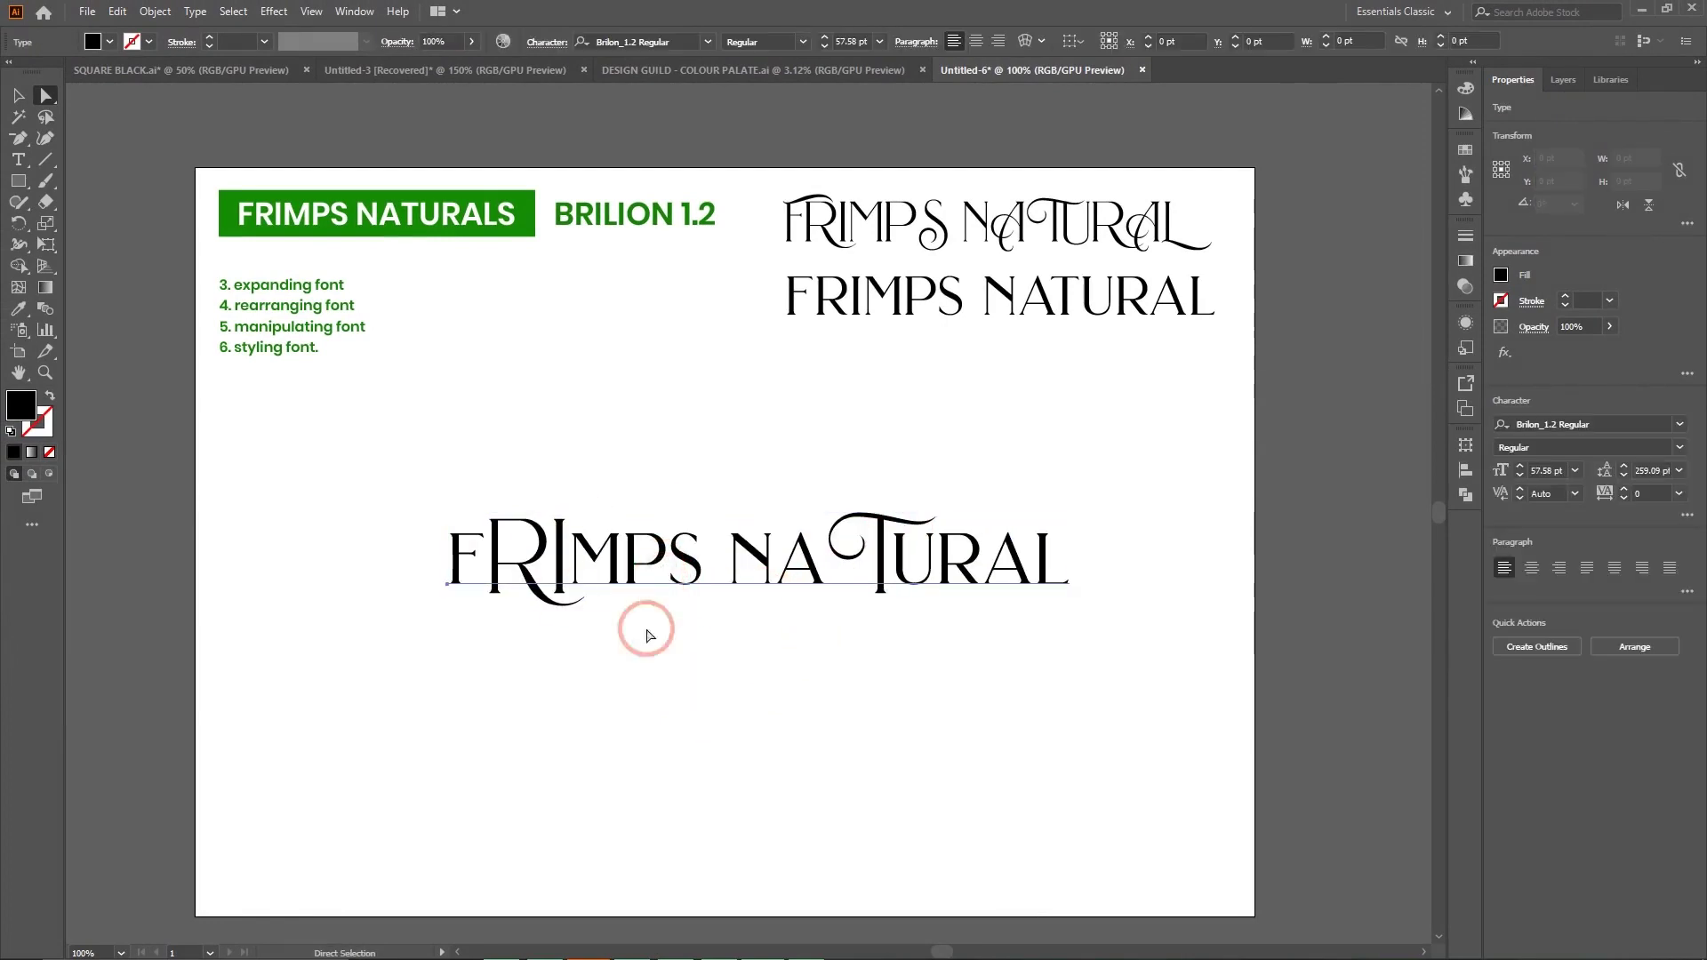
{"action": "left_click", "coordinate": [620, 563]}
{"action": "key", "text": "v"}
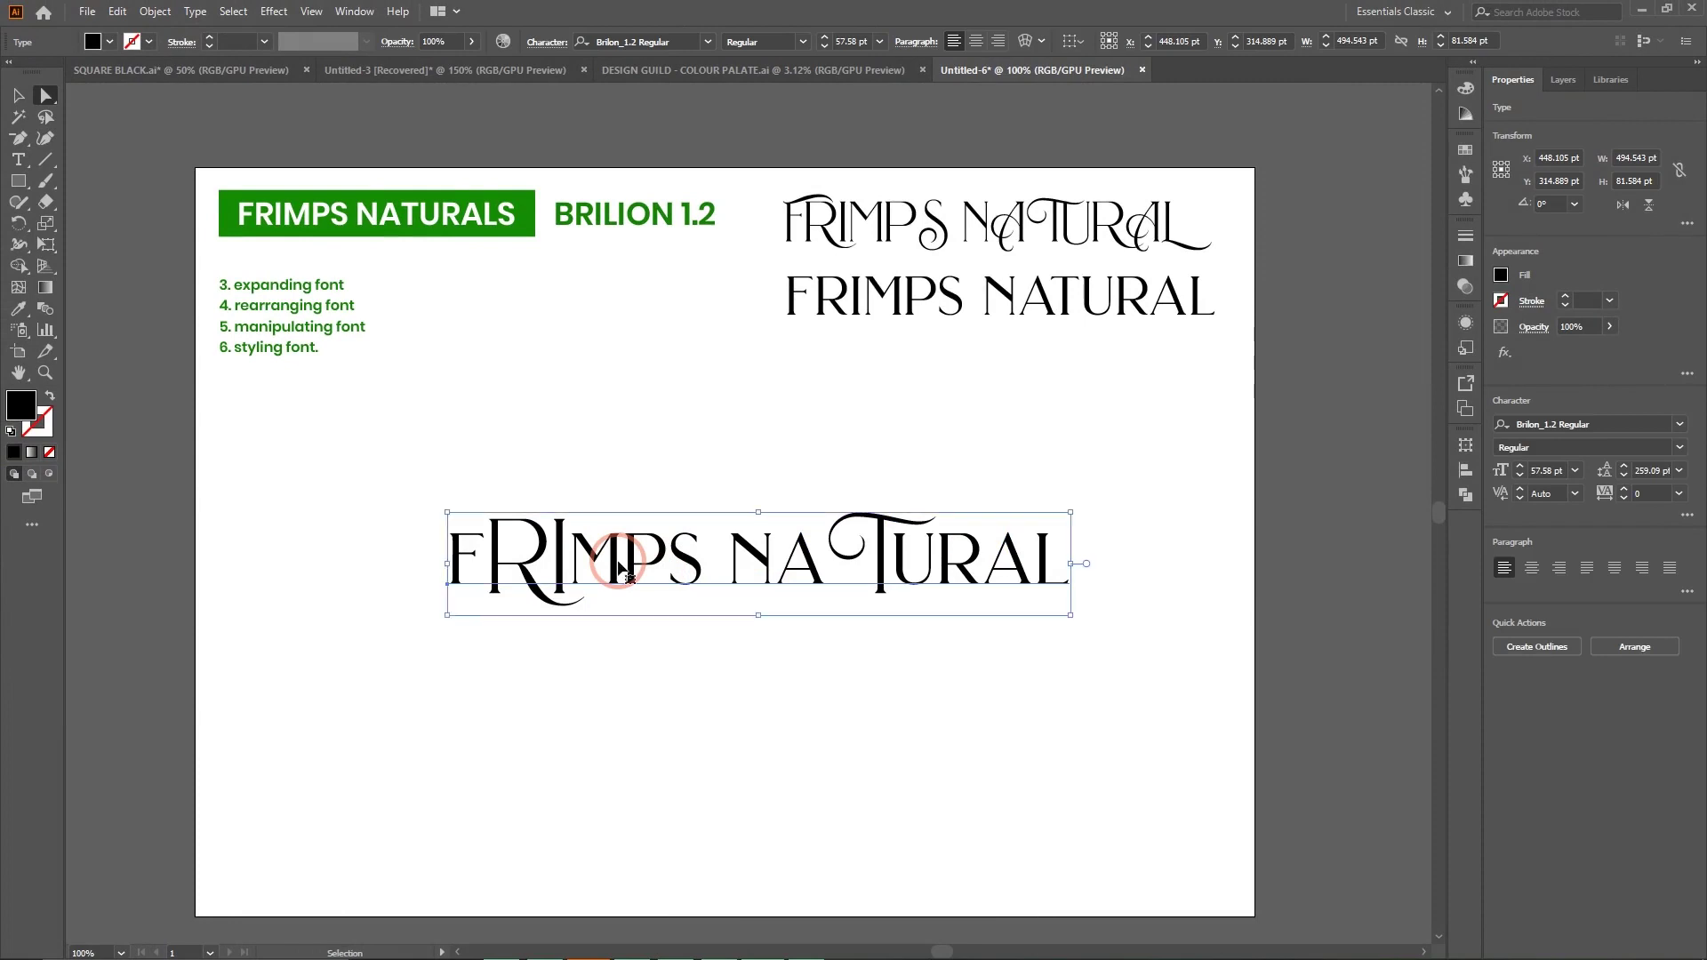
{"action": "key", "text": "shift+ctrl+o"}
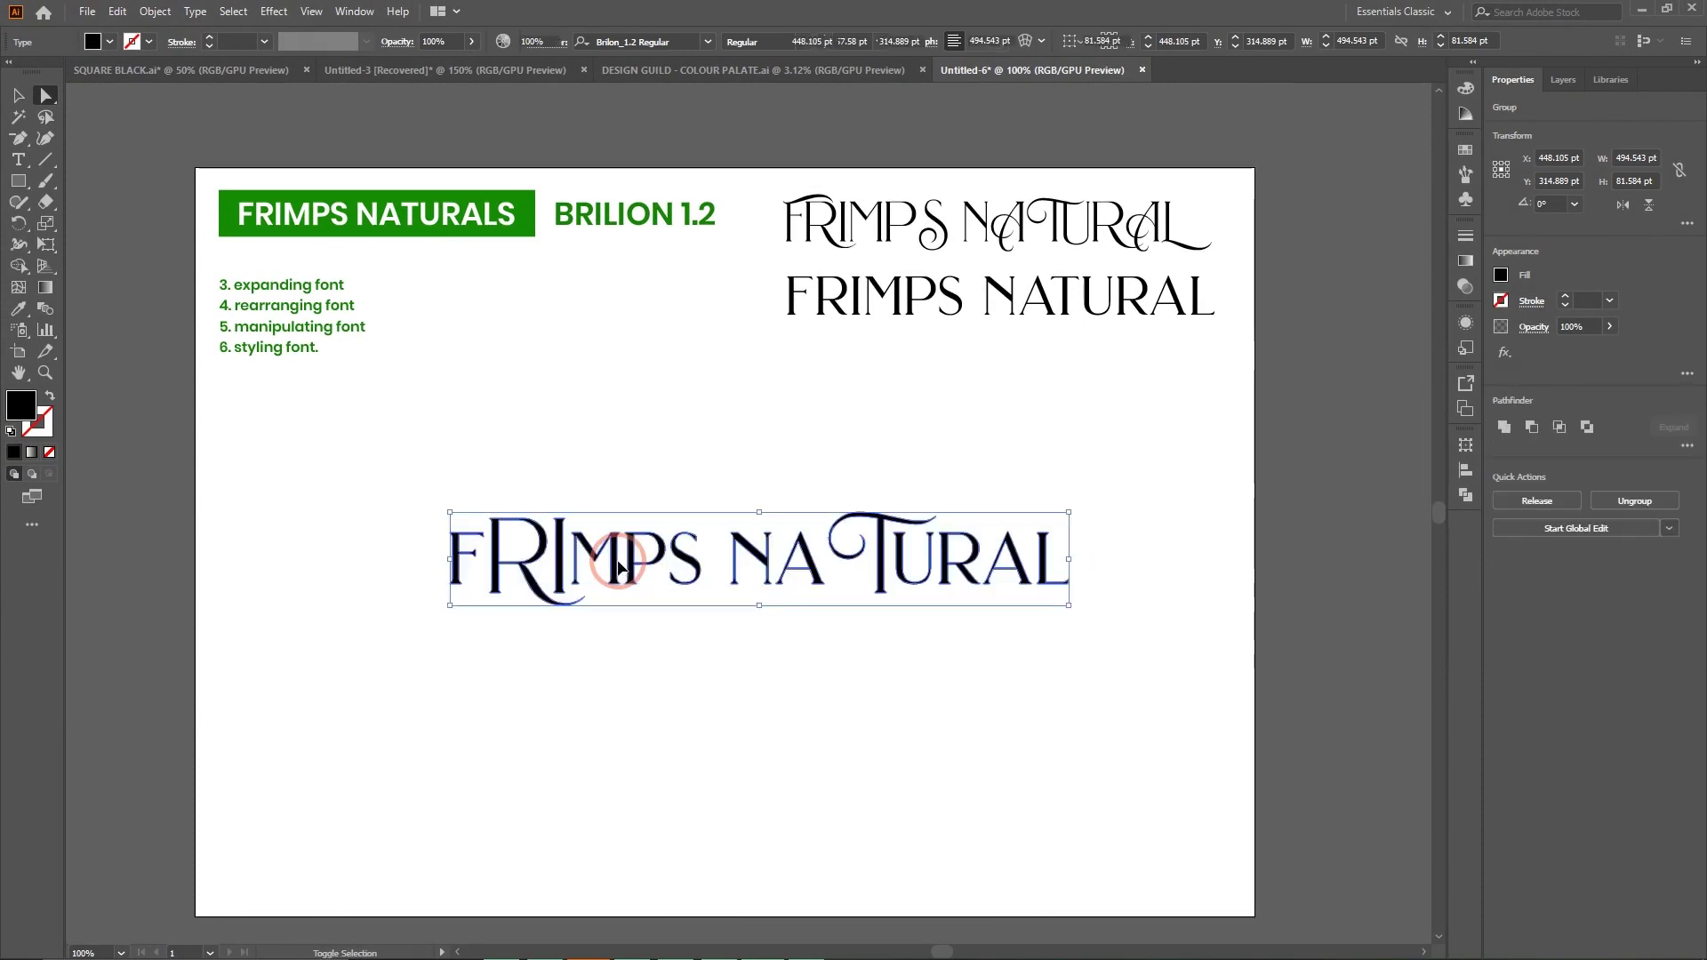
Examine the anchor points of the outlined large wordmark by directly selecting all its letters, and clear the selection.
{"action": "left_click", "coordinate": [829, 731]}
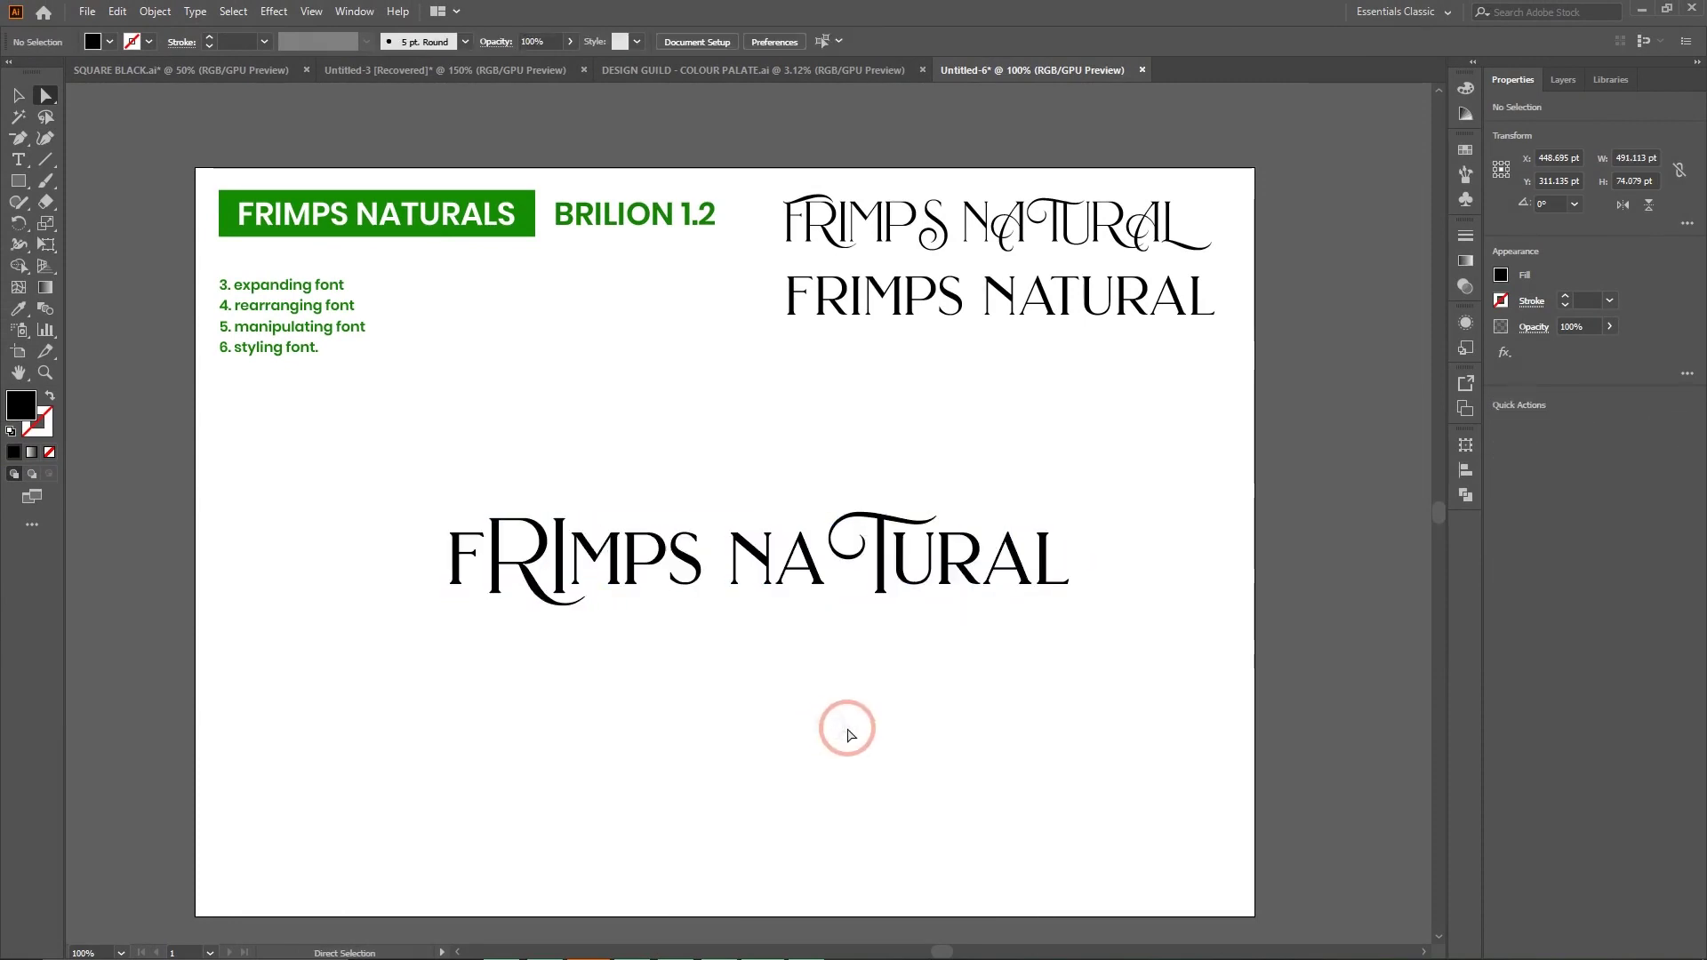
{"action": "mouse_move", "coordinate": [397, 470]}
{"action": "left_mouse_down"}
{"action": "mouse_move", "coordinate": [1163, 671]}
{"action": "mouse_move", "coordinate": [1142, 722]}
{"action": "left_mouse_up"}
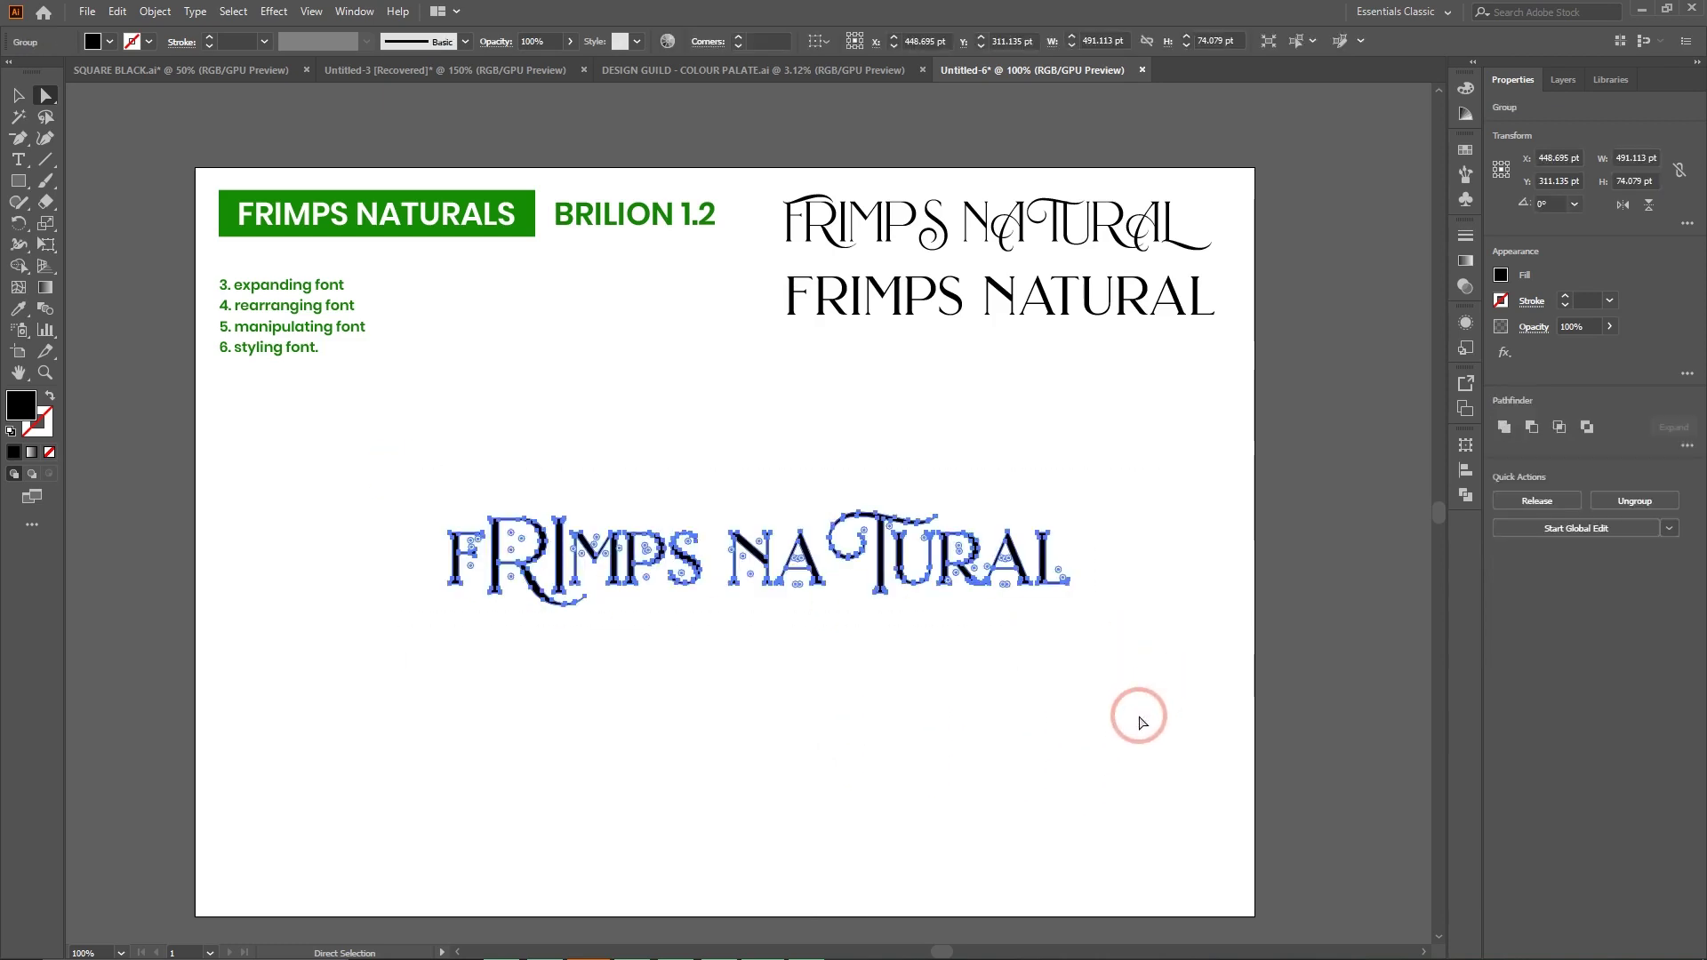
{"action": "left_click", "coordinate": [962, 712]}
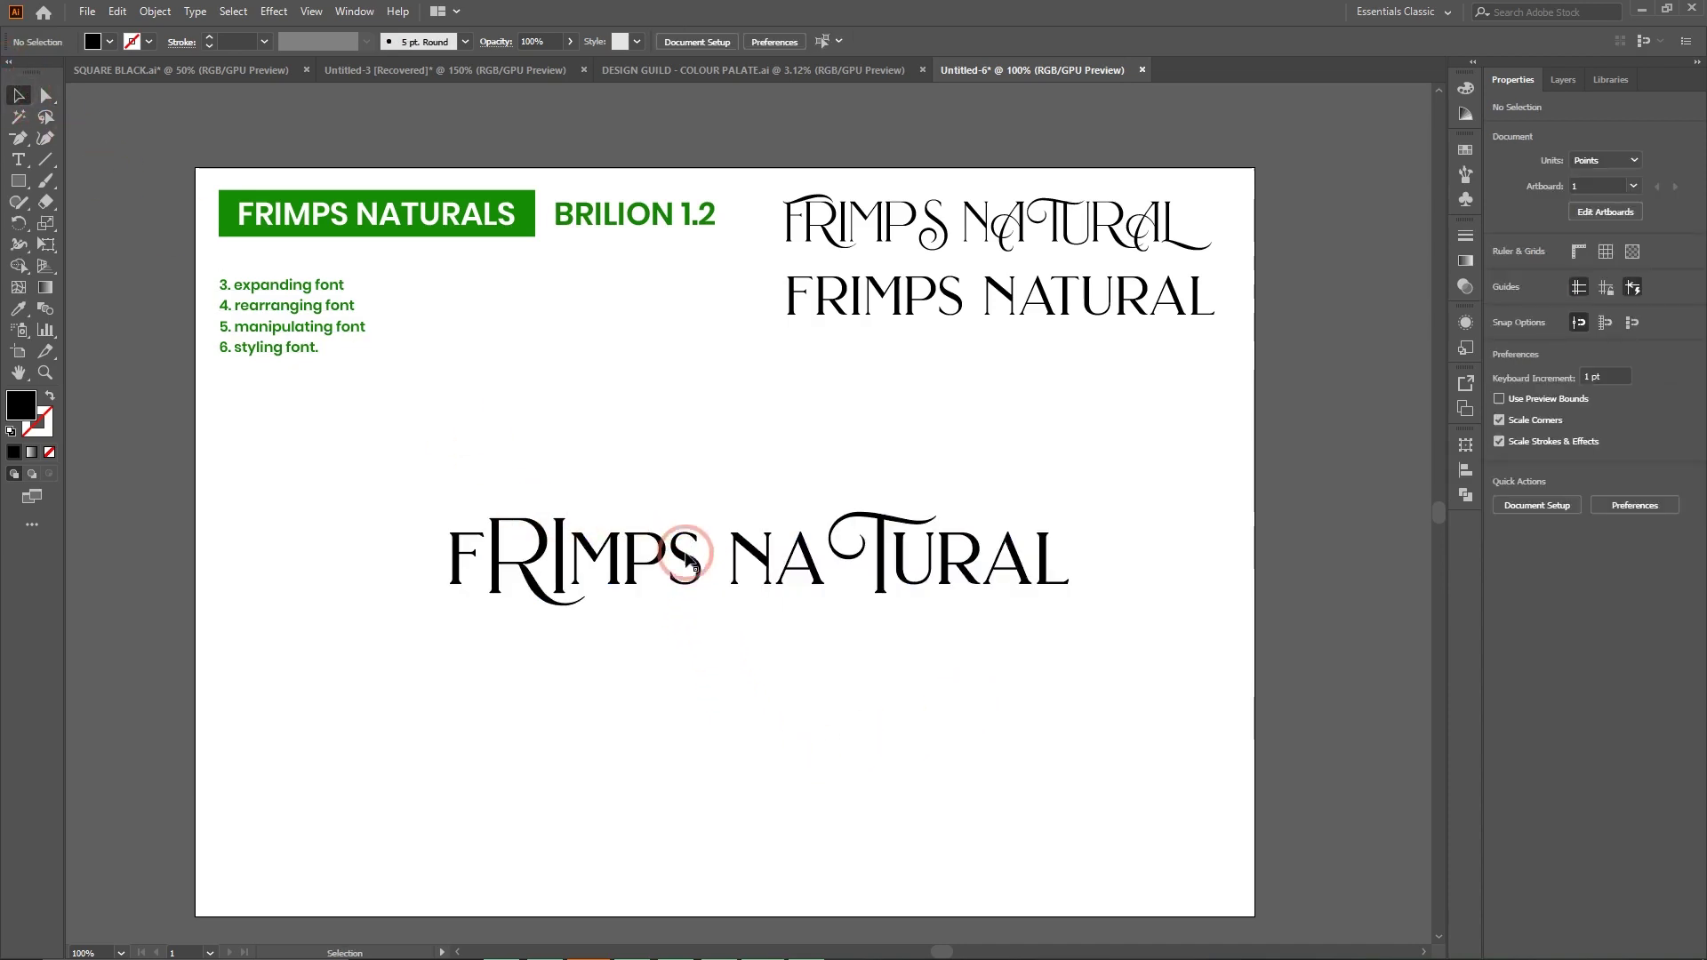
Try moving the whole outlined wordmark up to about X 452 pt, Y 233 pt, and undo the move.
{"action": "left_click_drag", "start_coordinate": [692, 547], "coordinate": [692, 469]}
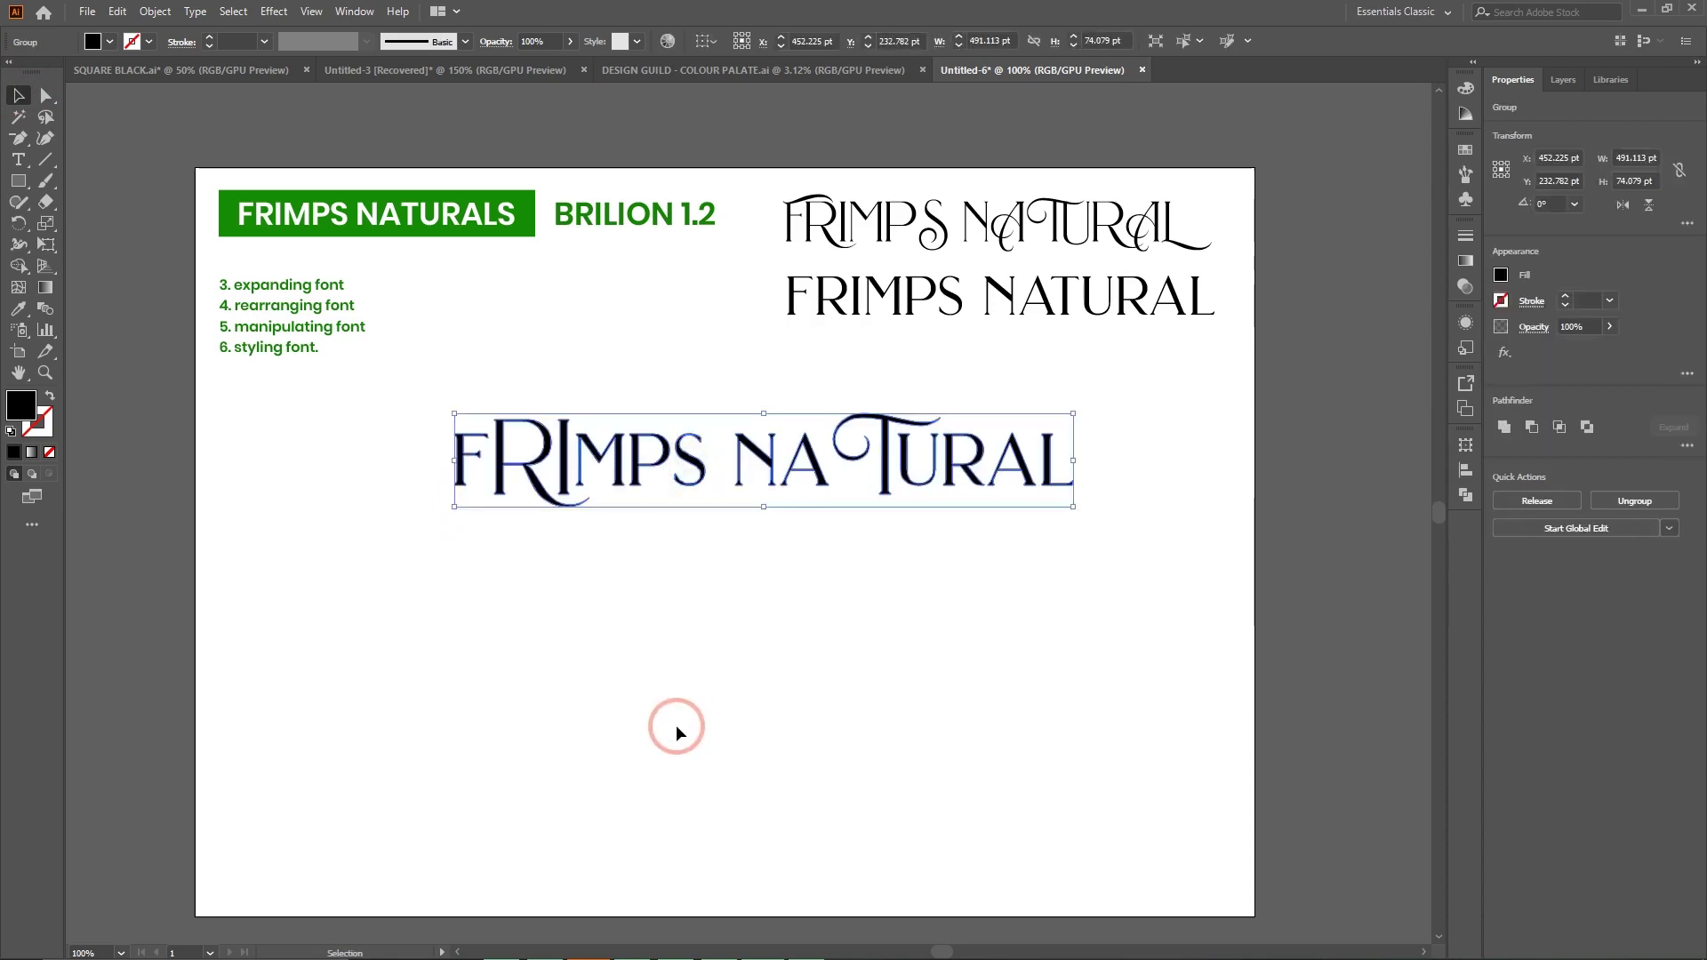
{"action": "key", "text": "ctrl+z"}
{"action": "left_click", "coordinate": [933, 684]}
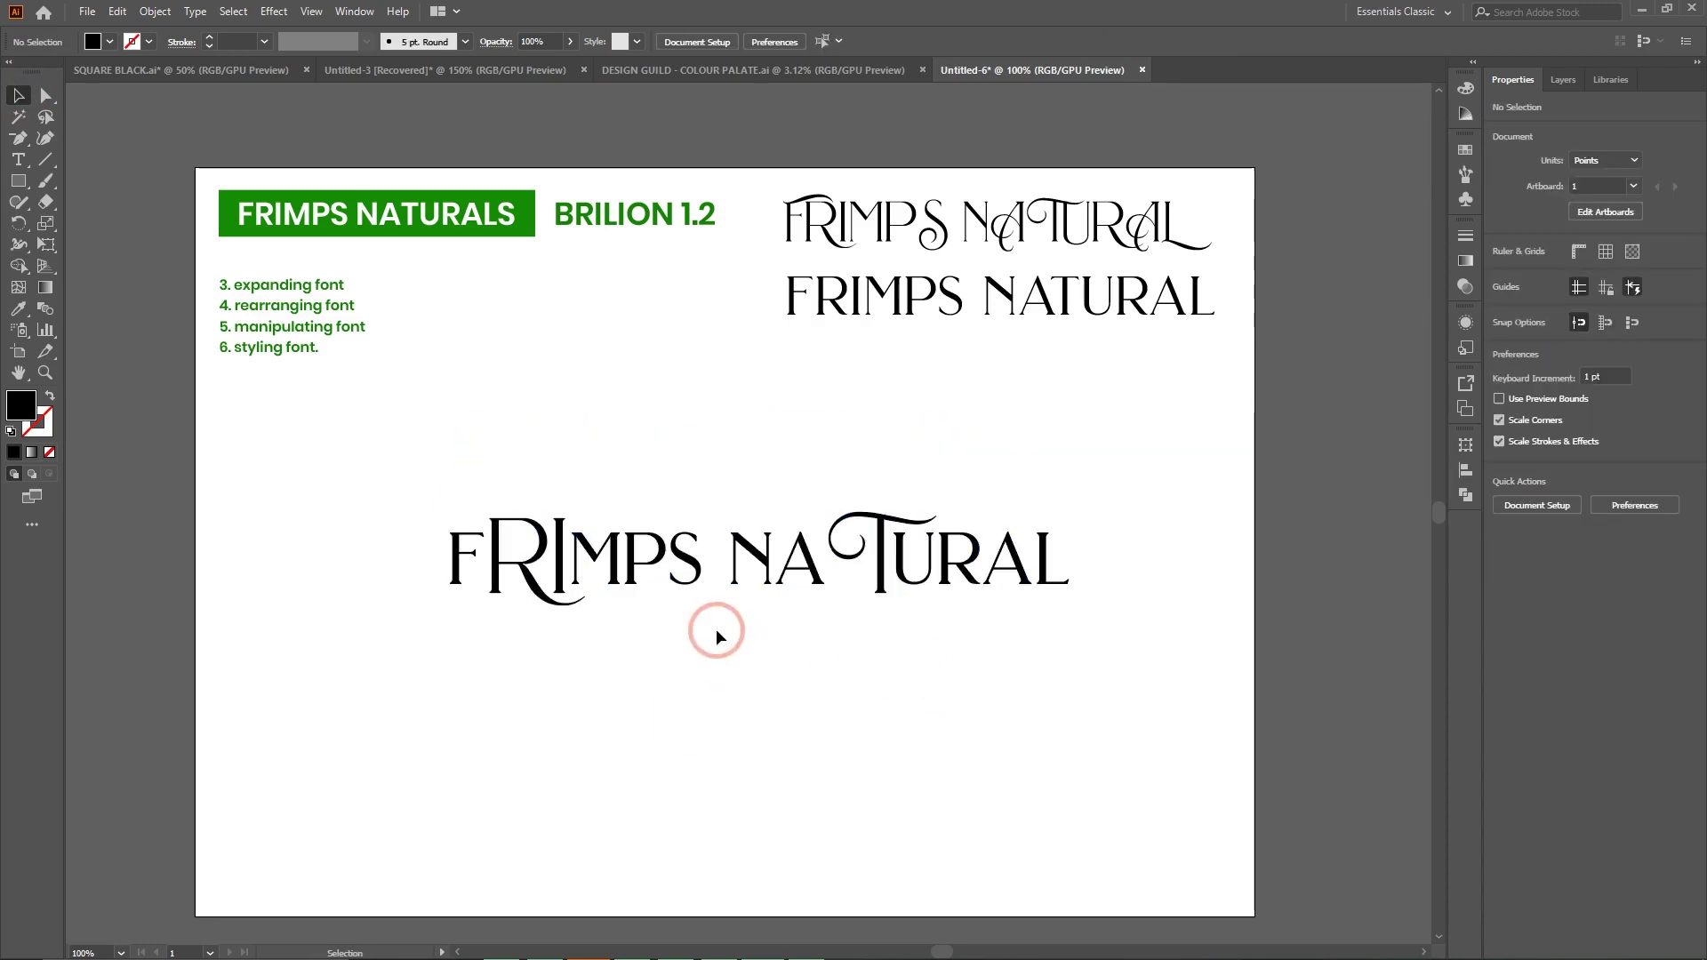
{"action": "key", "text": "ctrl+plus"}
{"action": "left_click", "coordinate": [46, 100]}
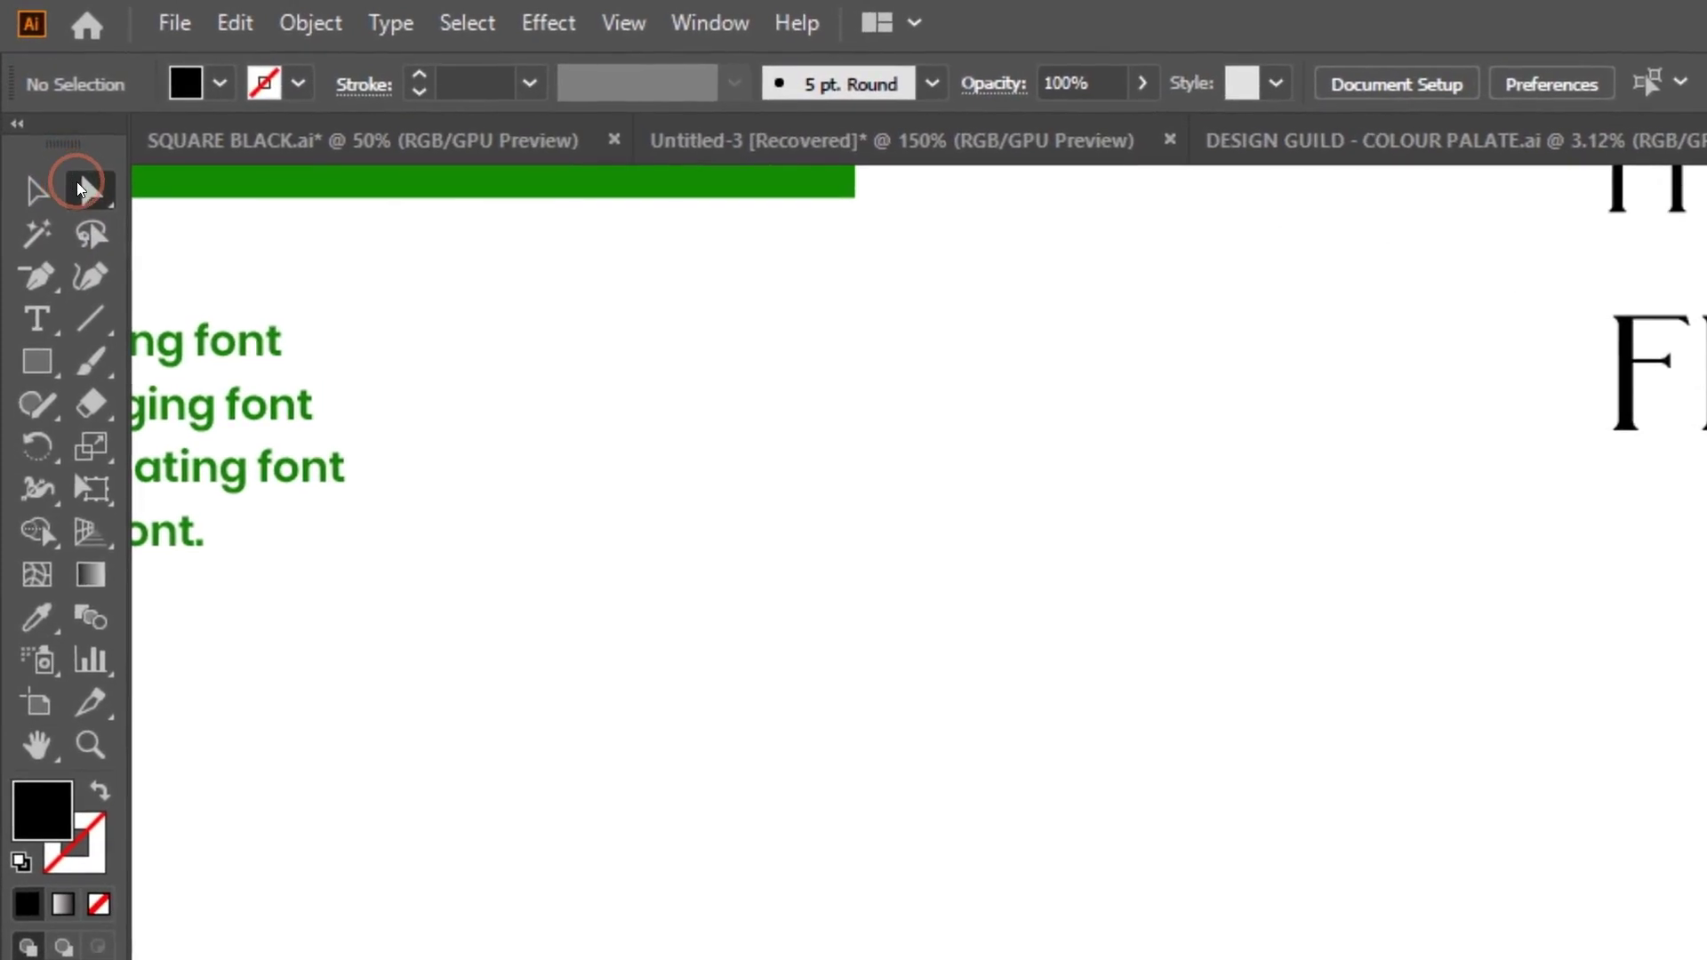
{"action": "left_click", "coordinate": [30, 187]}
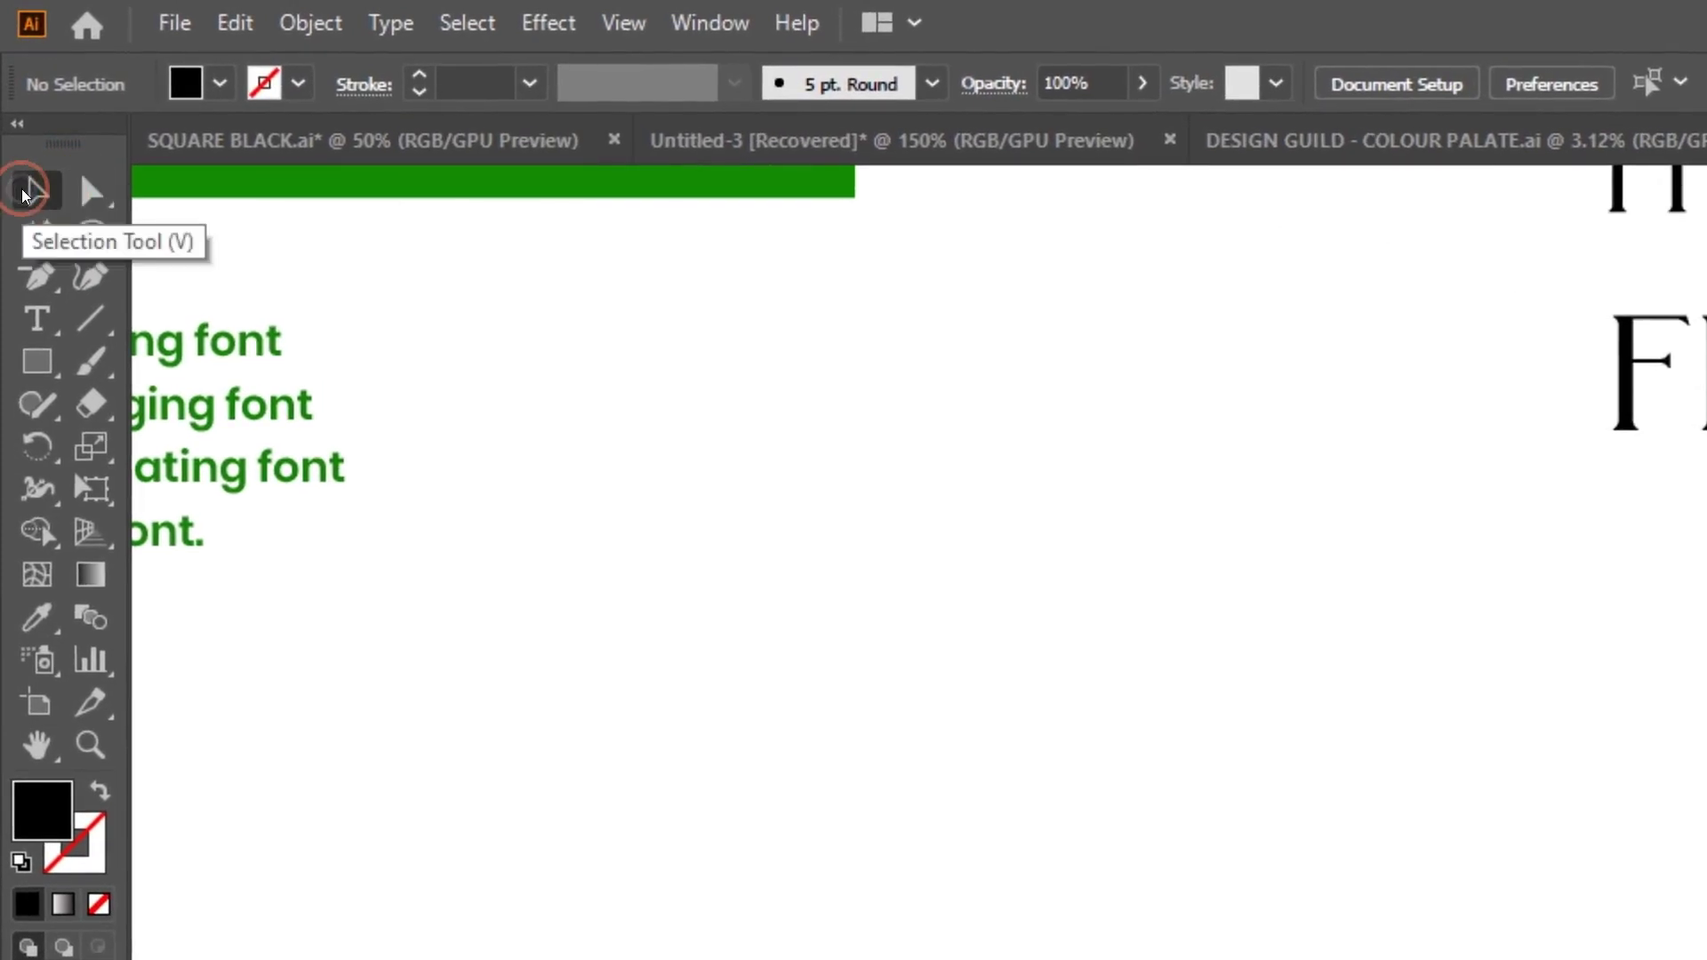
{"action": "left_click", "coordinate": [87, 189]}
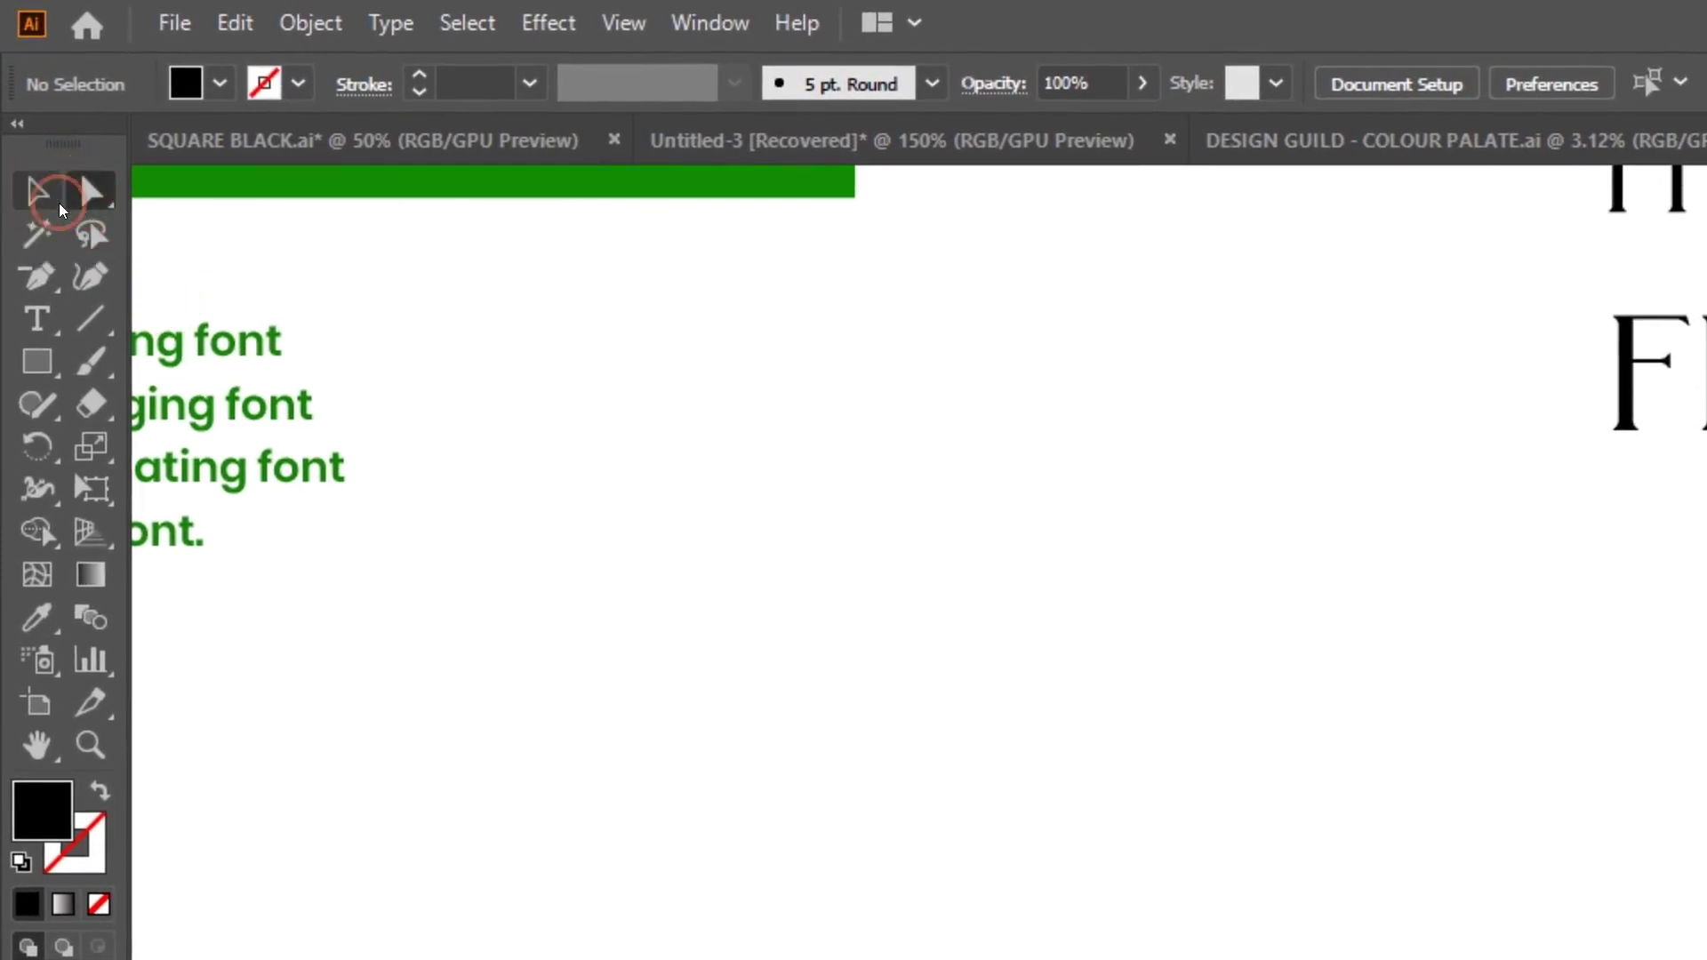
{"action": "left_click", "coordinate": [37, 190]}
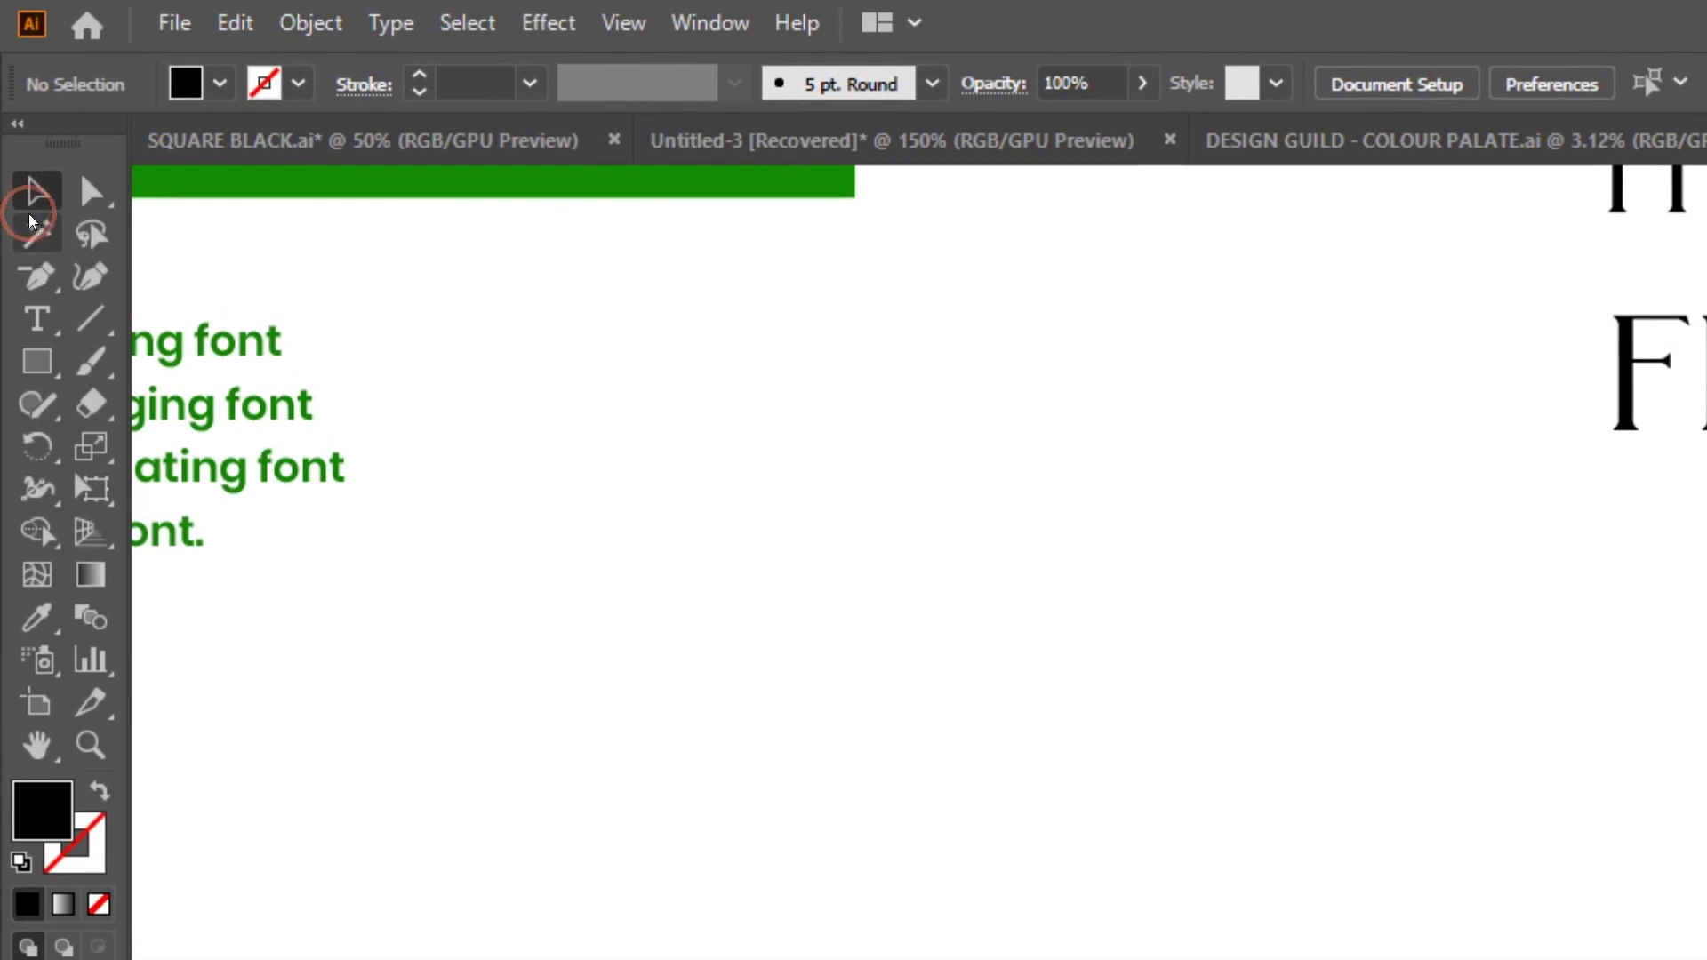
{"action": "left_click", "coordinate": [32, 187]}
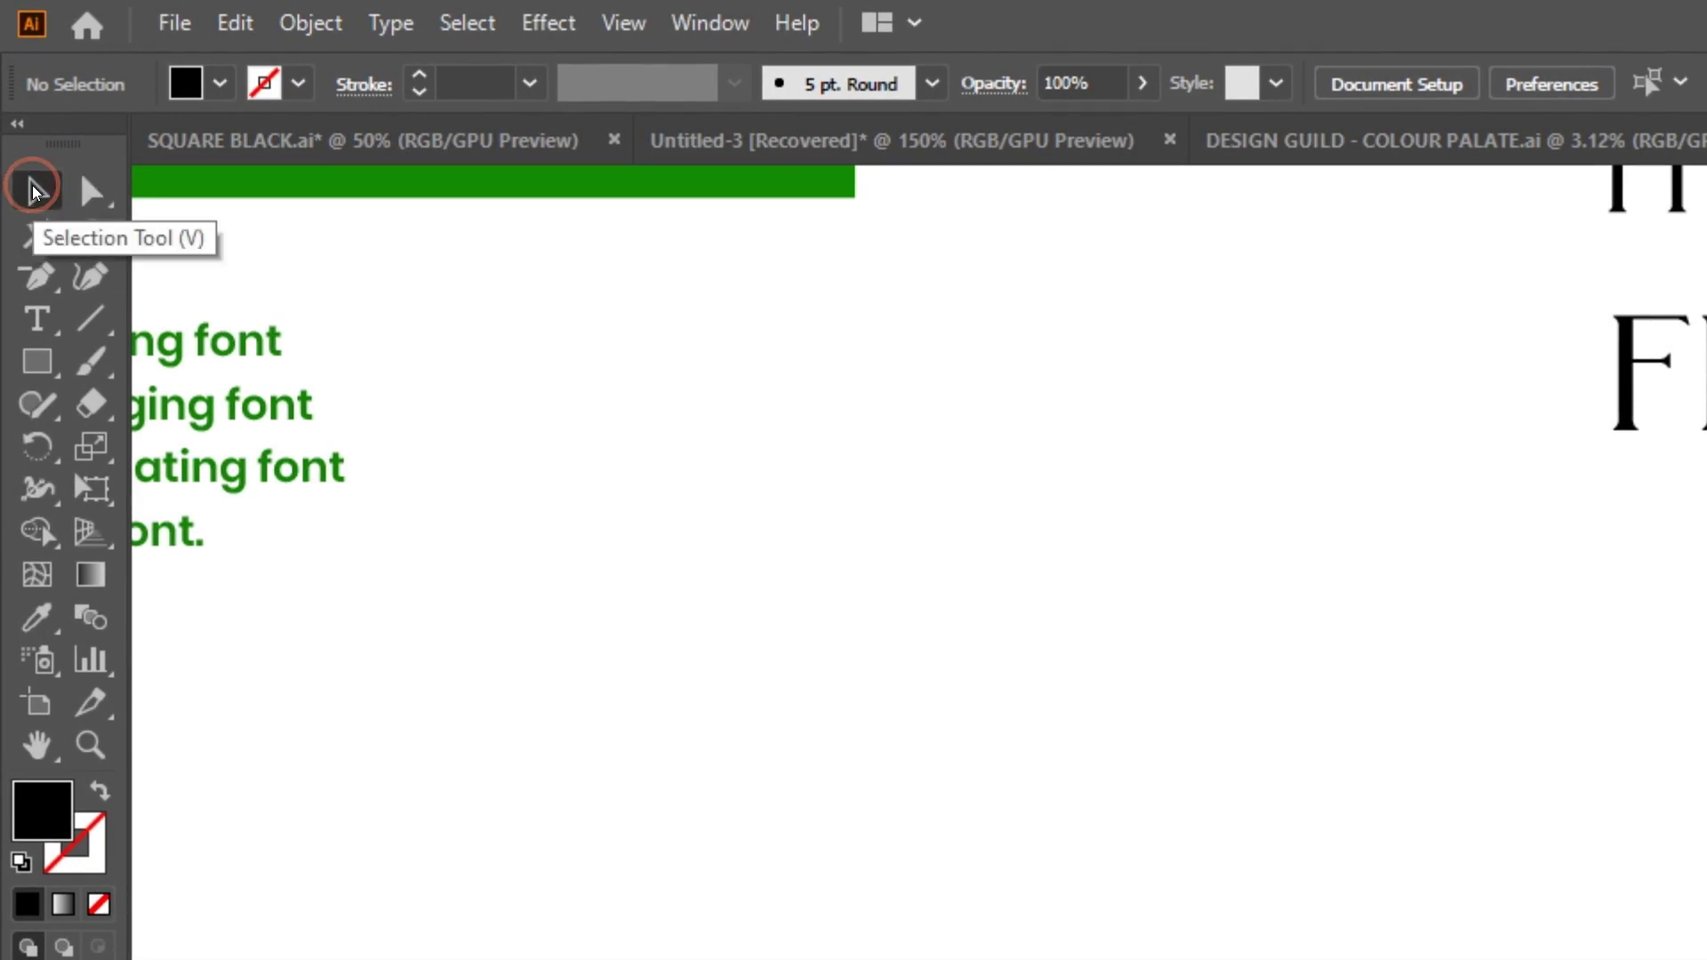
Select only the swash T inside the grouped large wordmark with Direct Selection, and return to the Selection tool.
{"action": "left_click", "coordinate": [94, 189]}
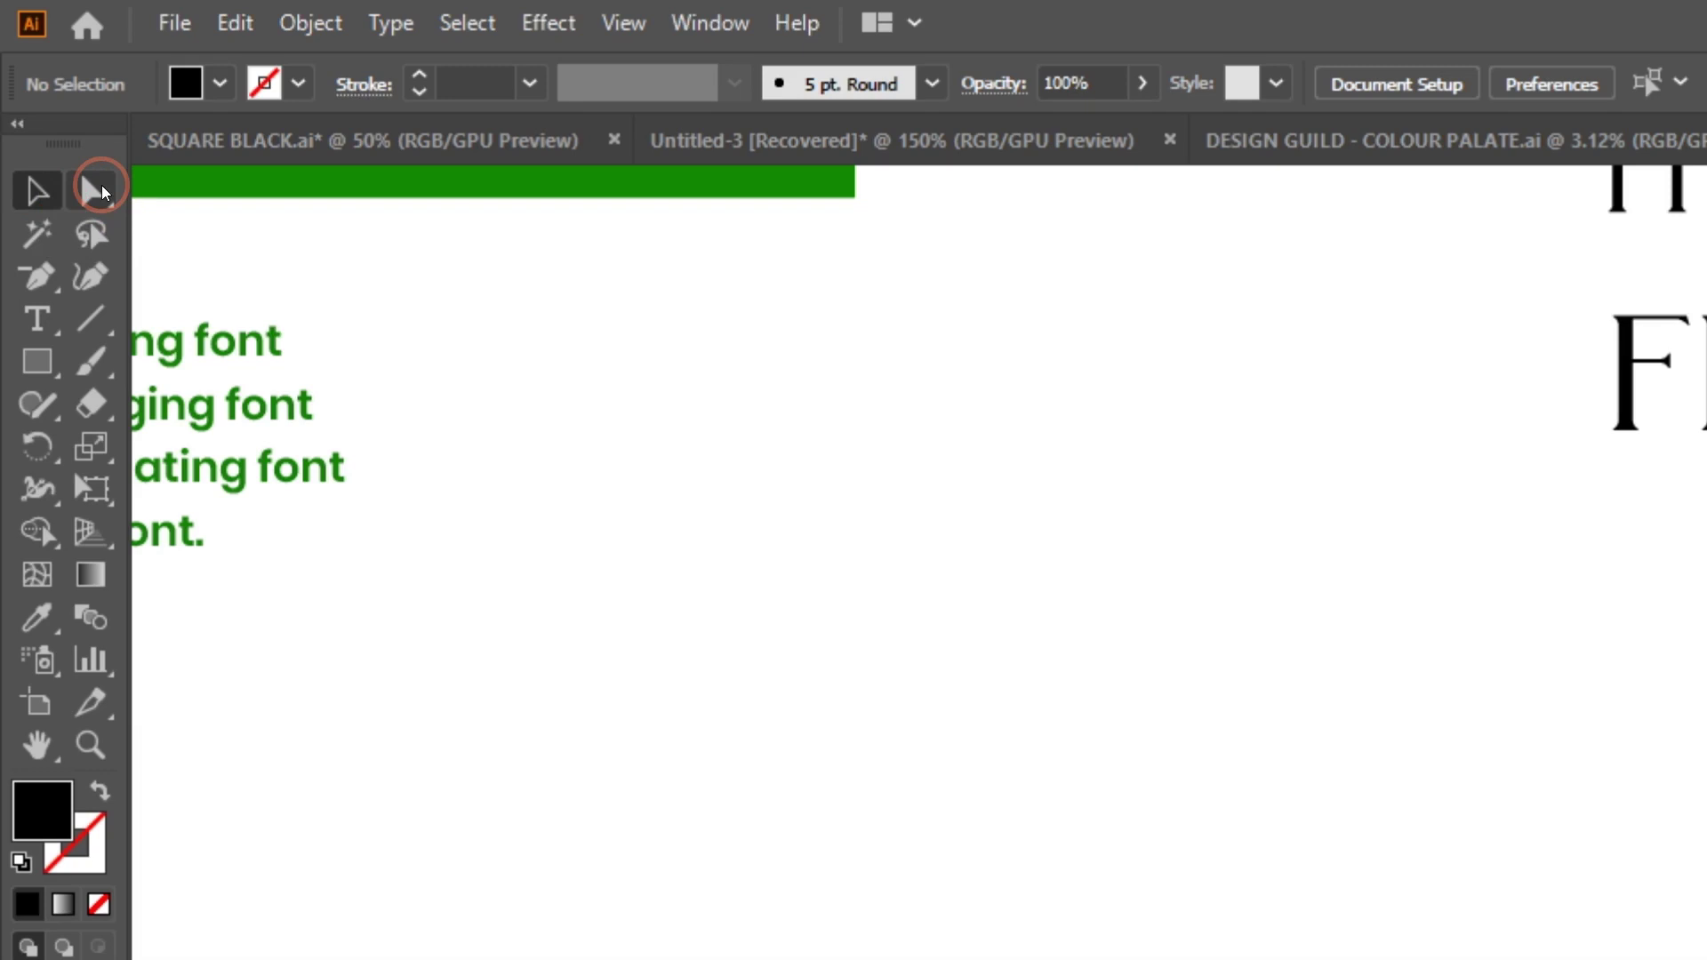
{"action": "left_click", "coordinate": [104, 192]}
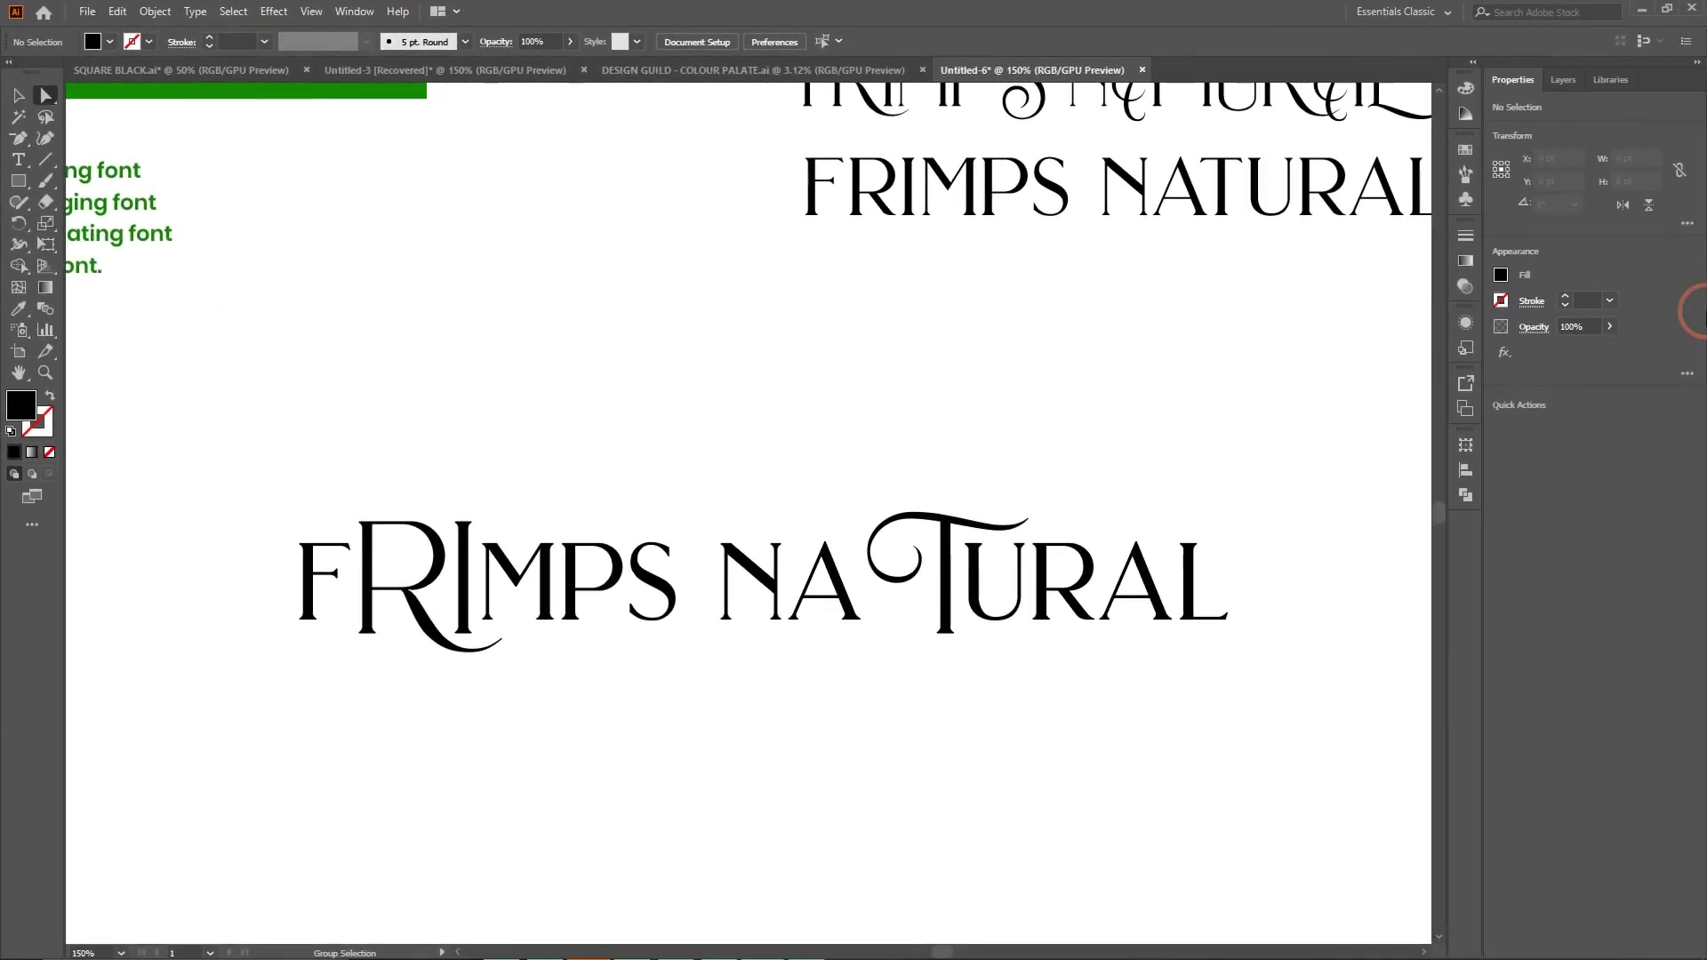
{"action": "left_click", "coordinate": [929, 558]}
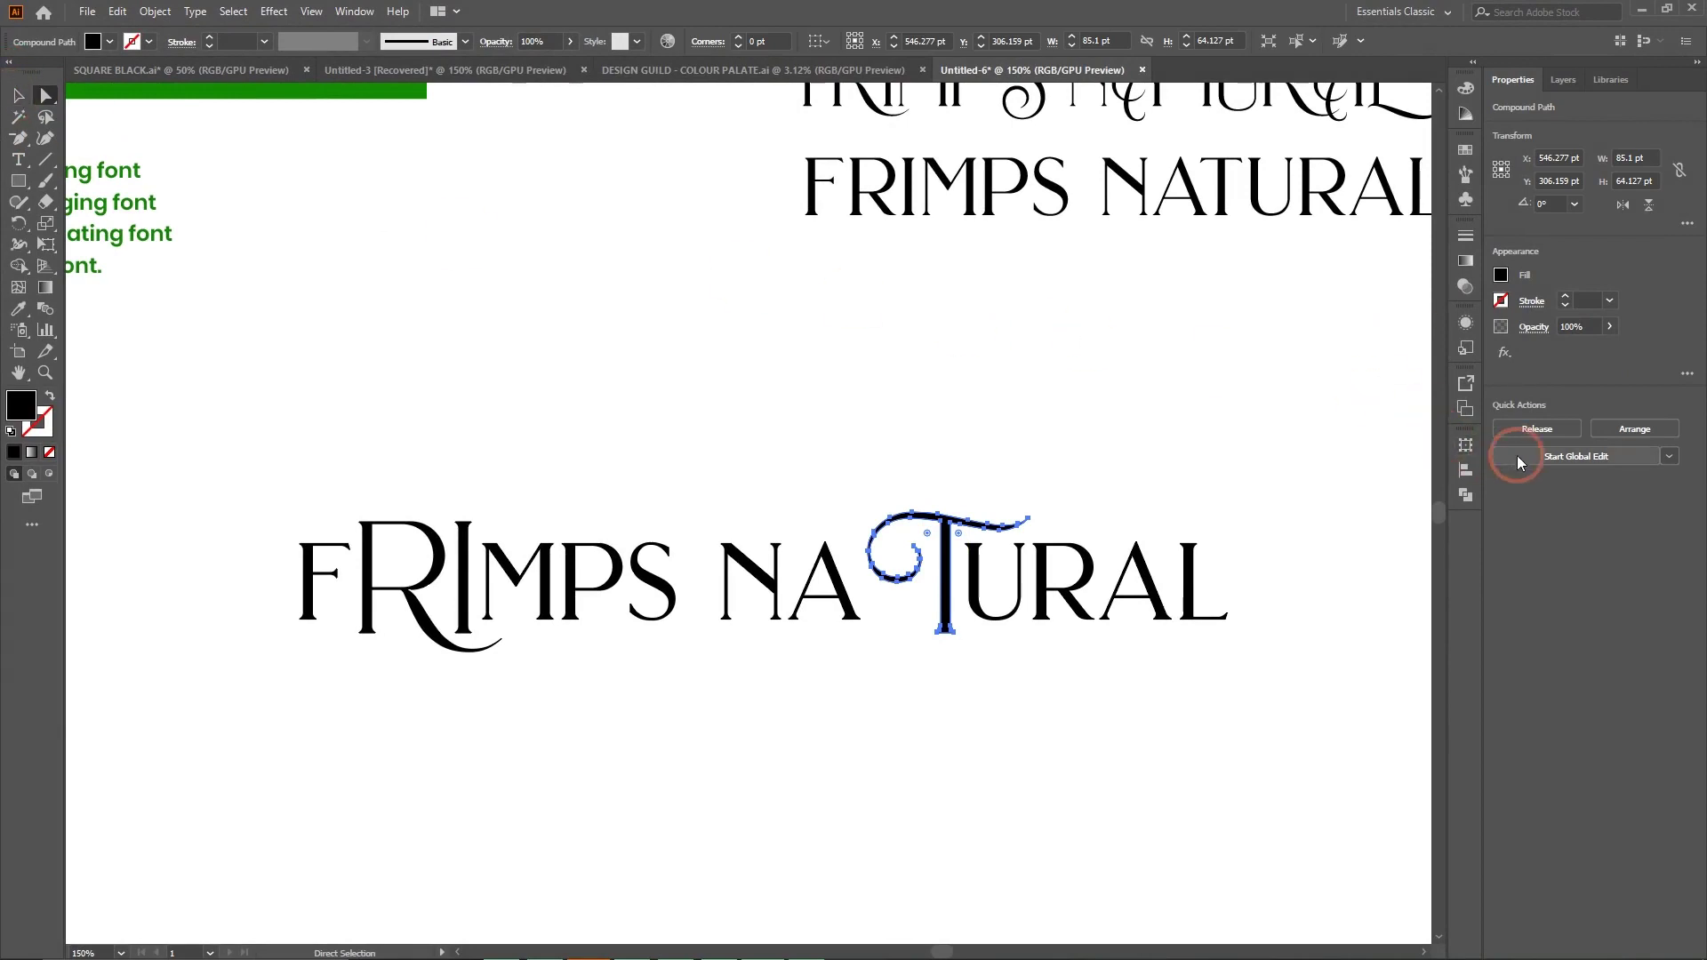
{"action": "left_click", "coordinate": [16, 94]}
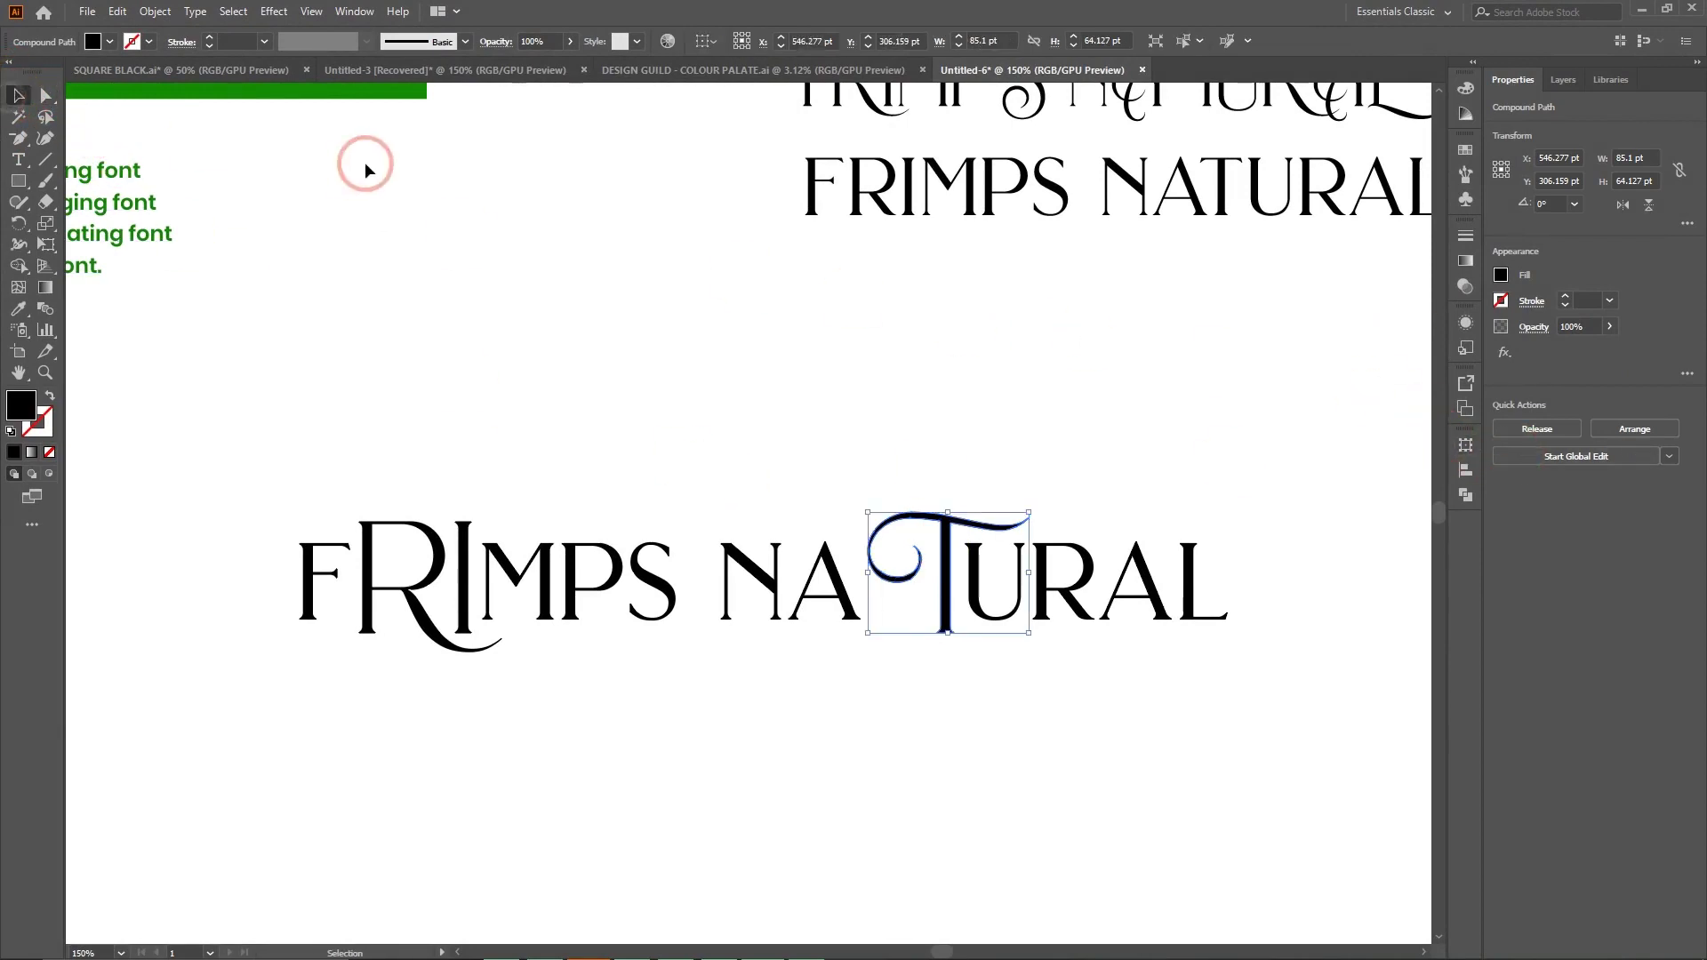
Ungroup the large outlined wordmark into separate letters and clear the selection.
{"action": "left_click", "coordinate": [748, 571]}
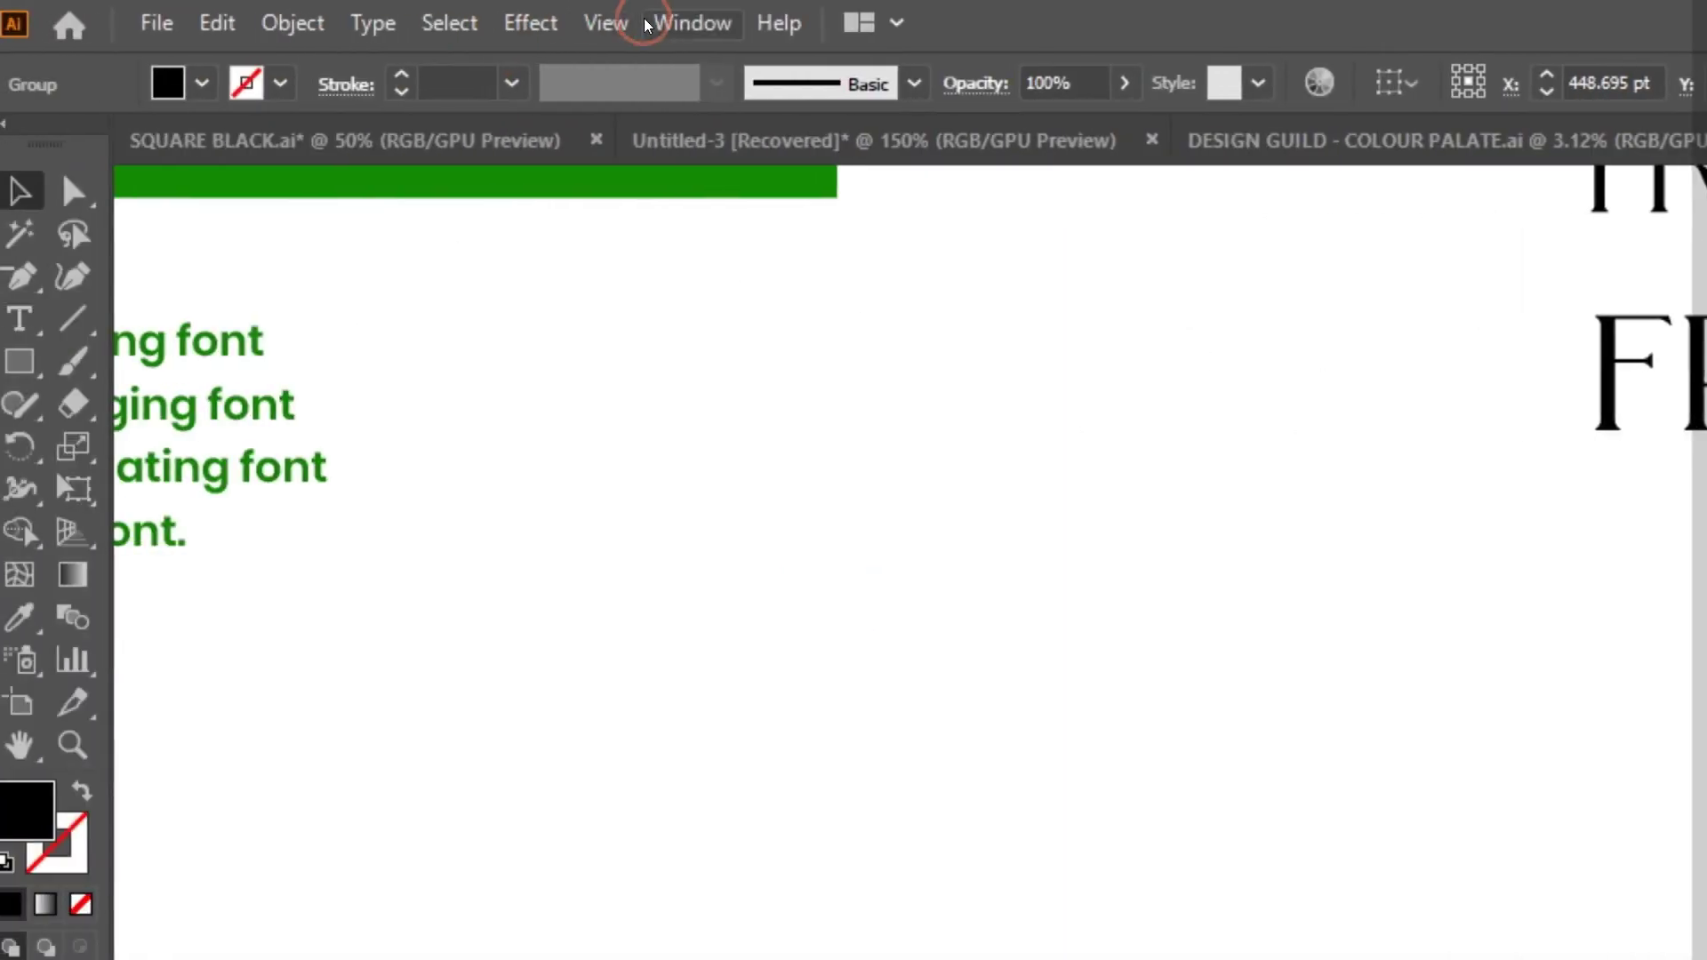
{"action": "left_click", "coordinate": [684, 19]}
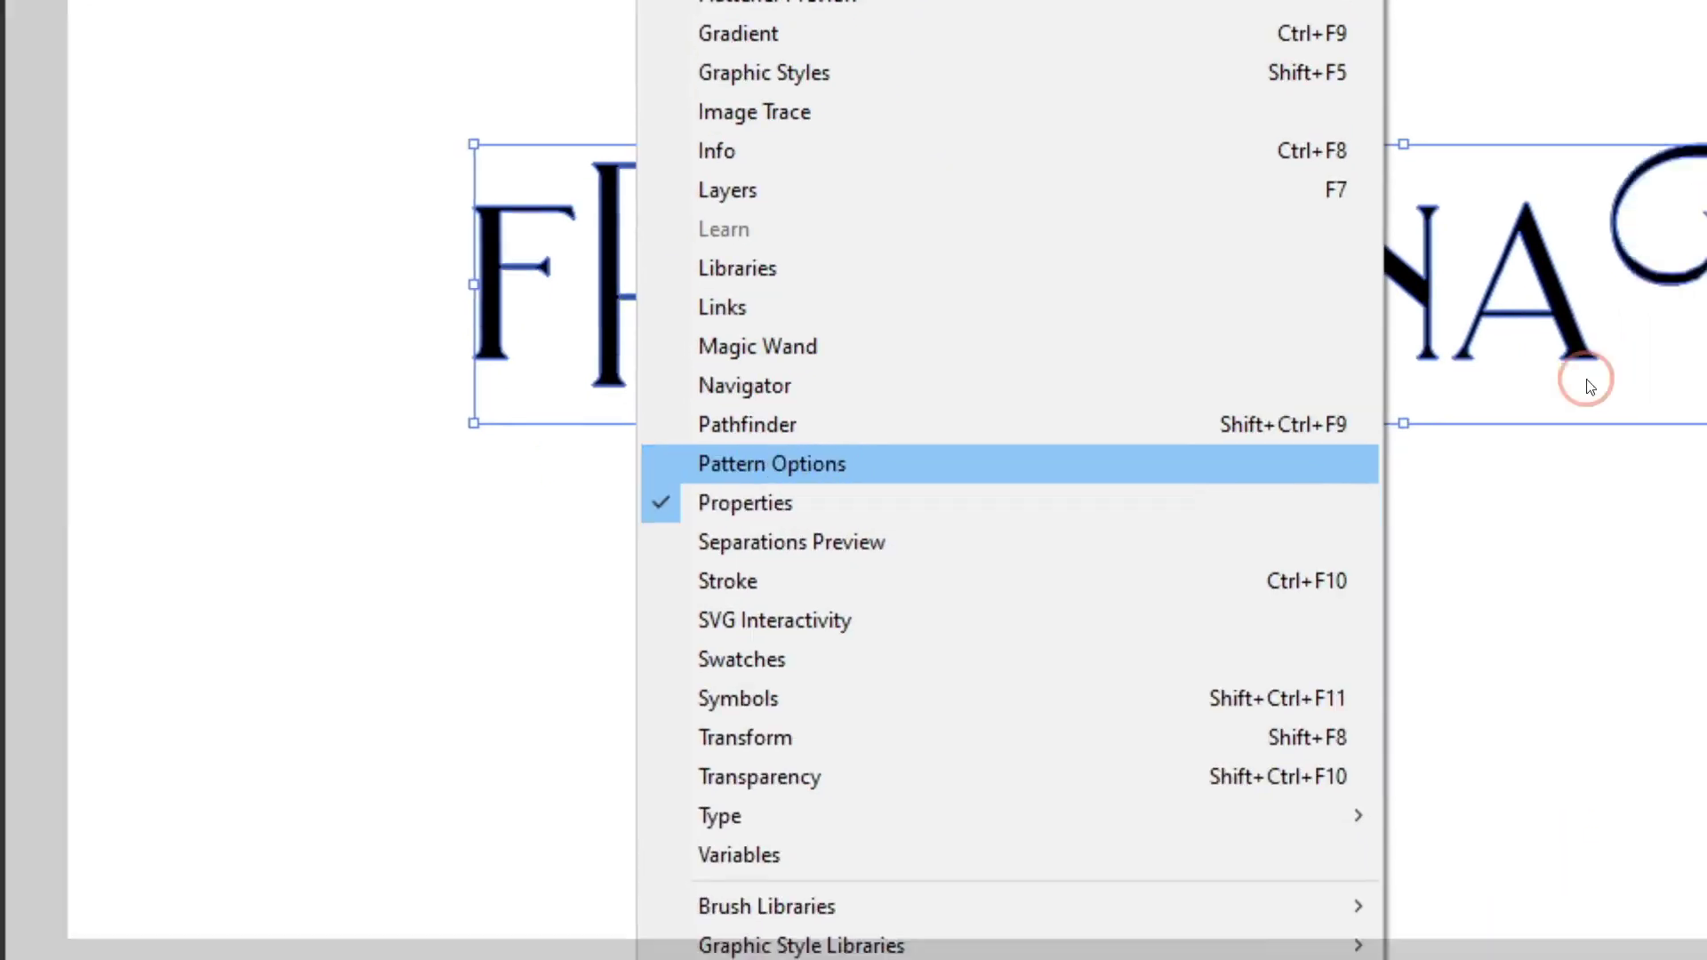
{"action": "left_click", "coordinate": [1314, 449]}
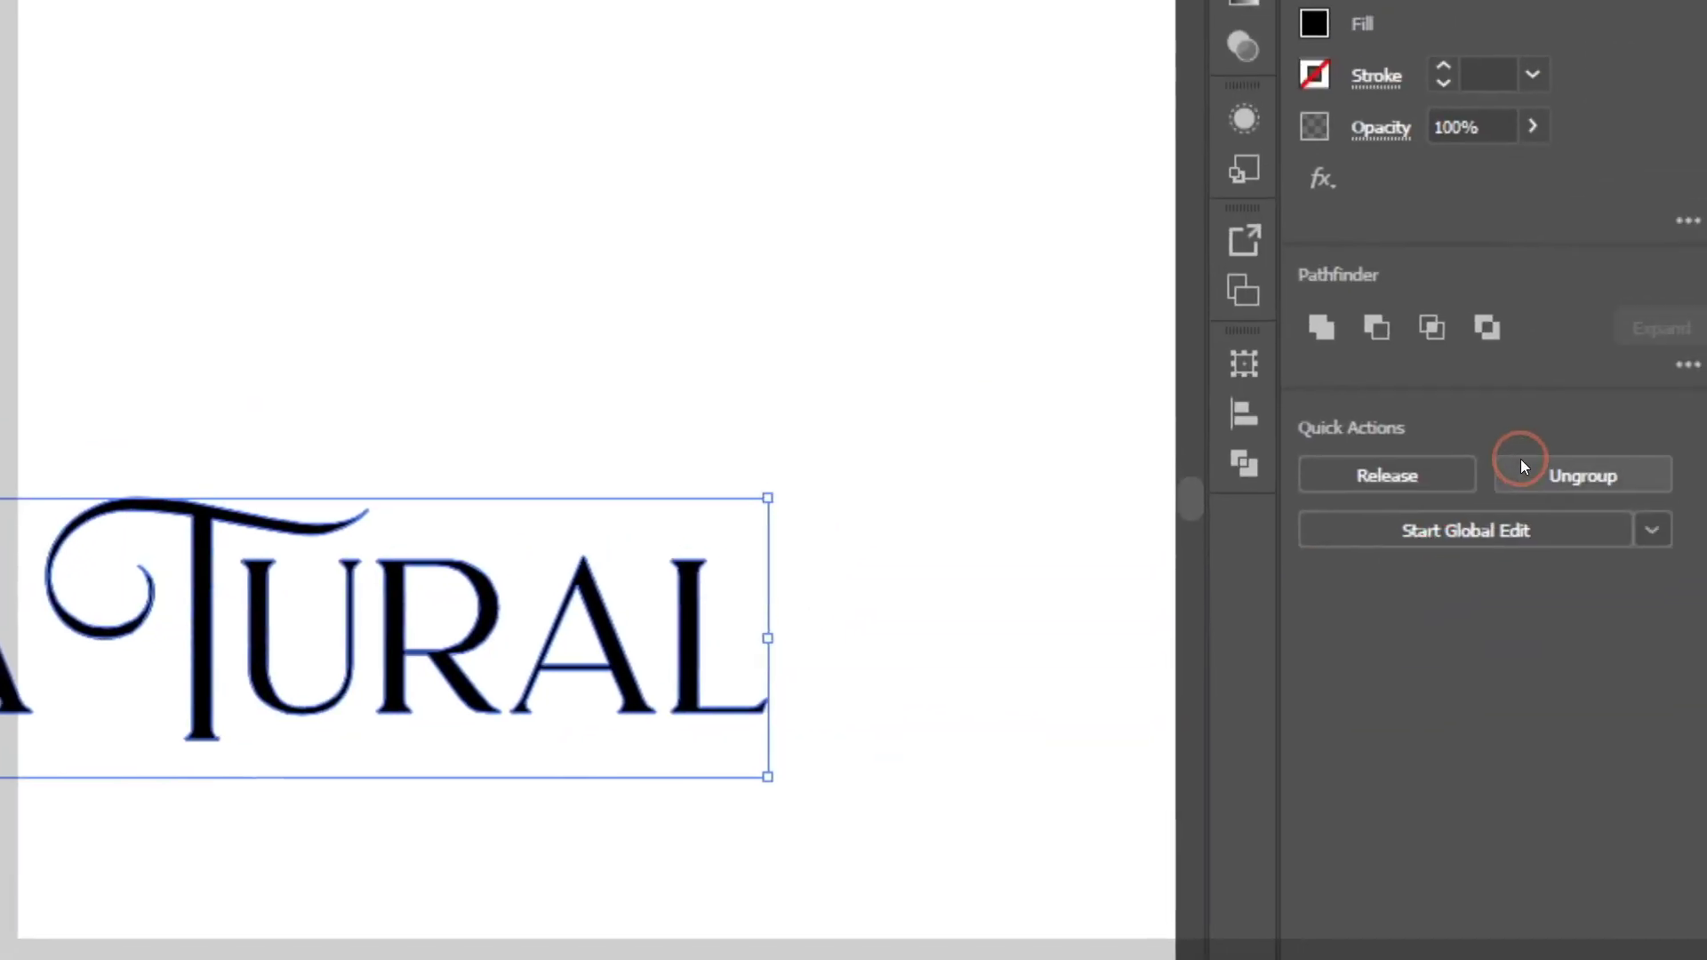
{"action": "left_click", "coordinate": [1503, 481]}
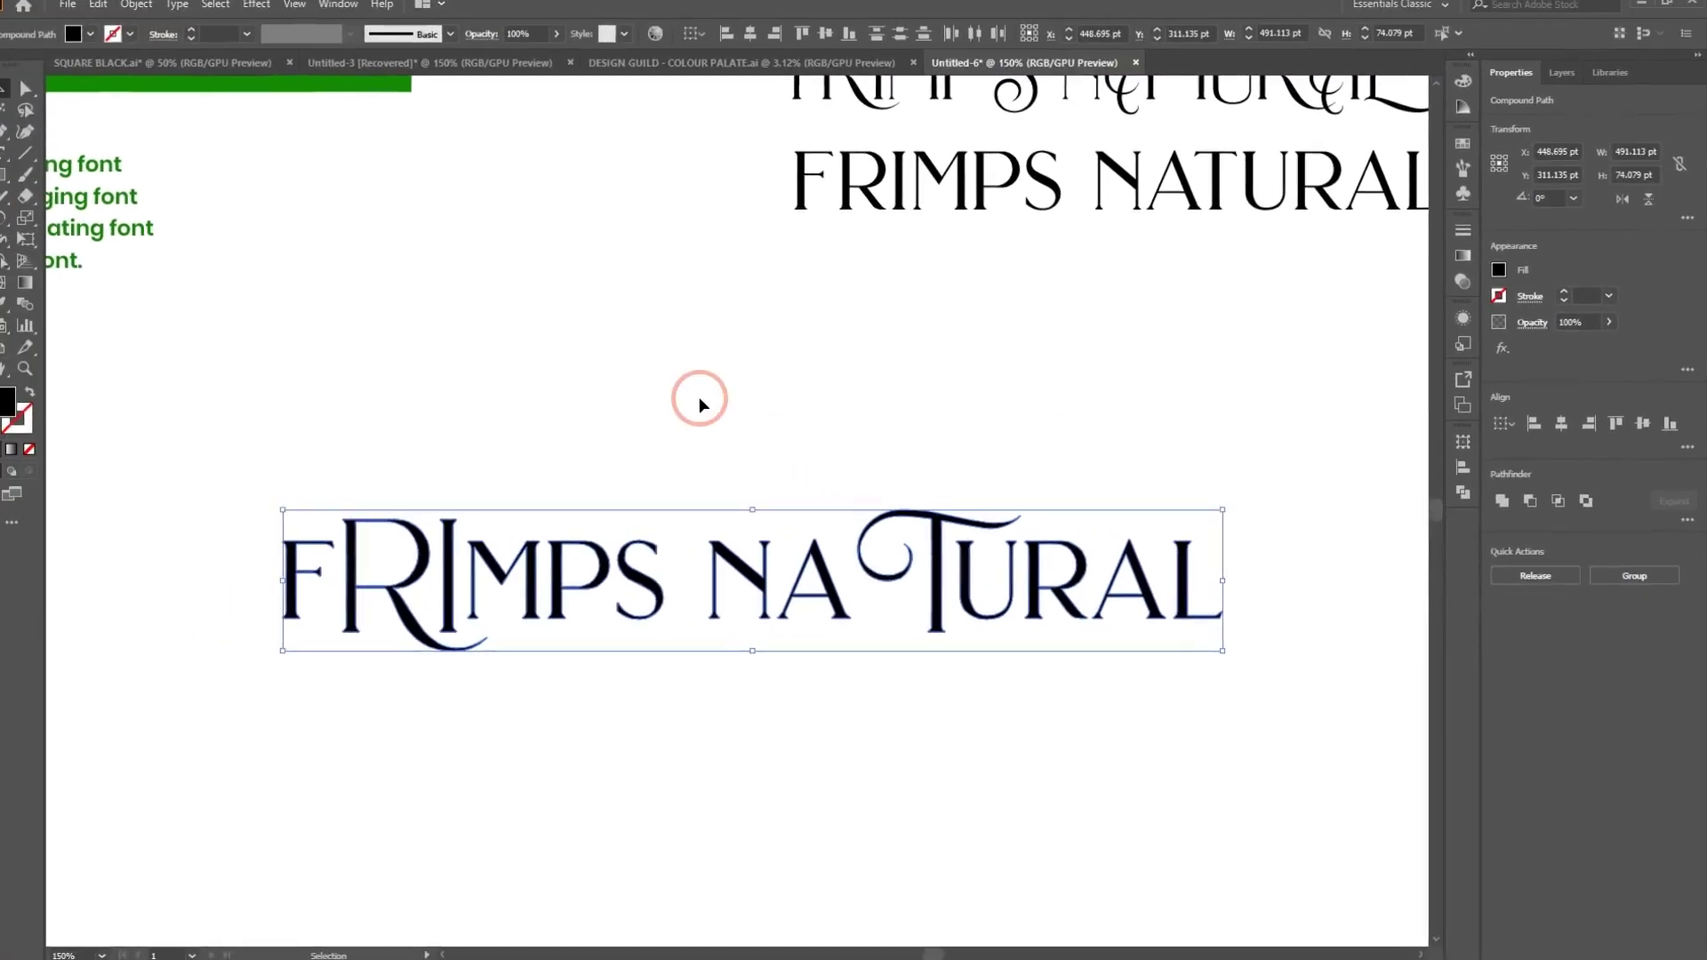
{"action": "left_click", "coordinate": [699, 396]}
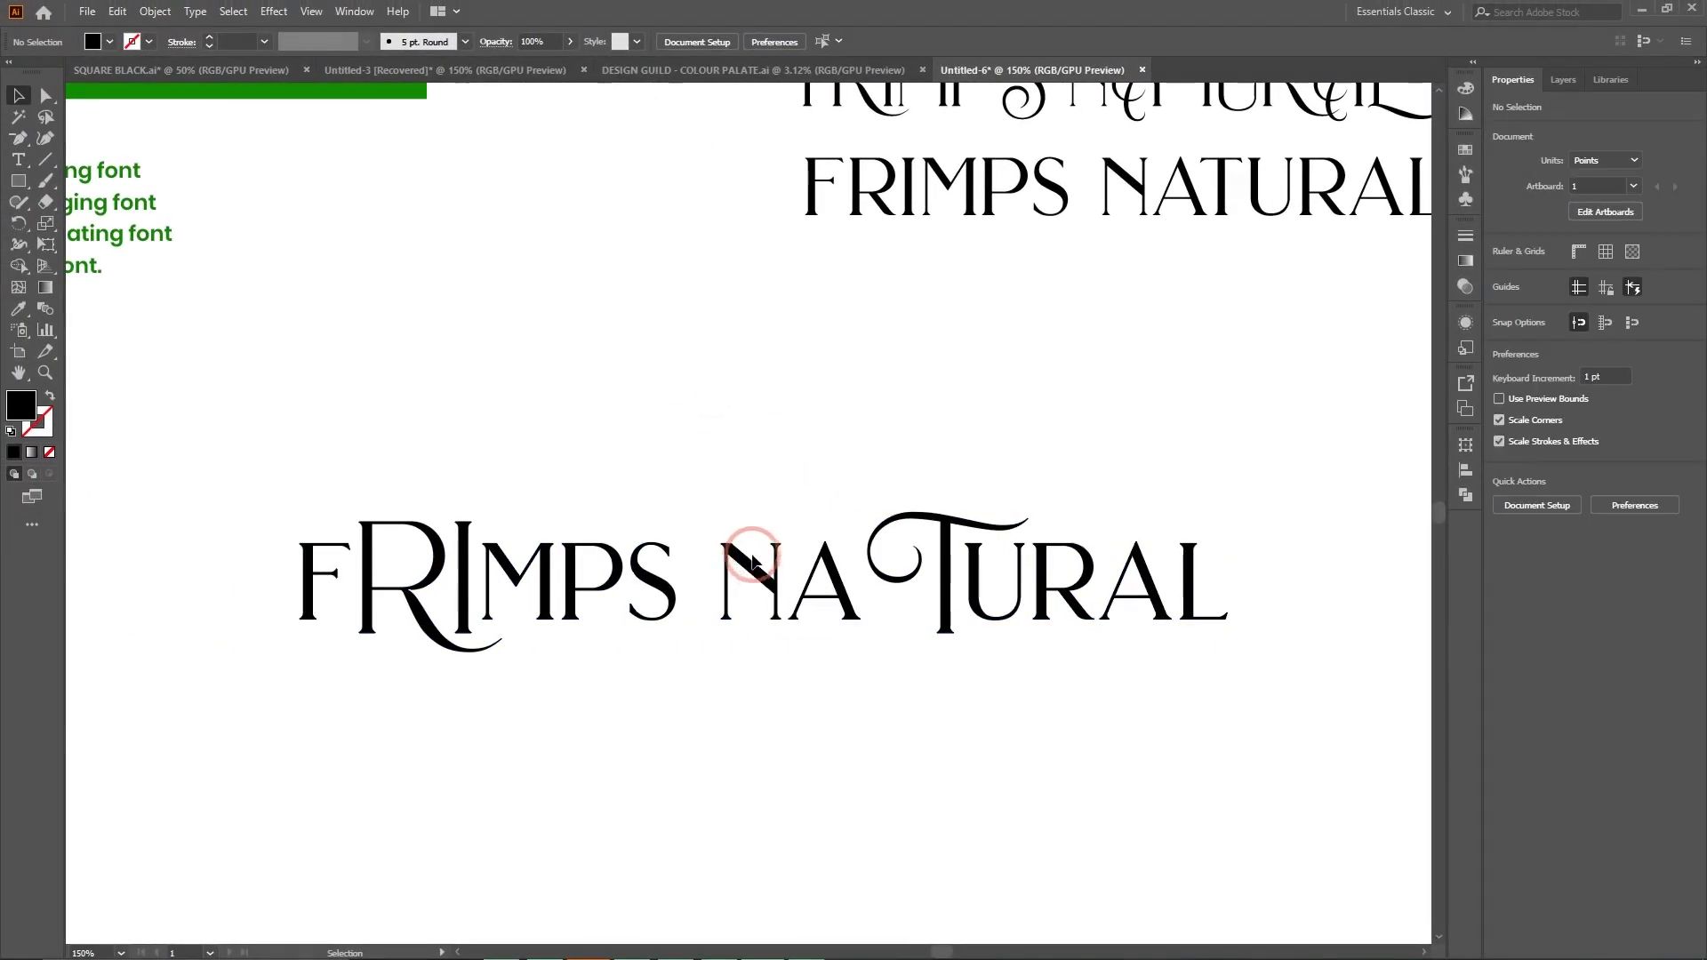
Try moving the N above the wordmark to about X 426 pt, Y 251 pt, and undo both the move and the ungrouping.
{"action": "left_click_drag", "start_coordinate": [748, 566], "coordinate": [718, 454]}
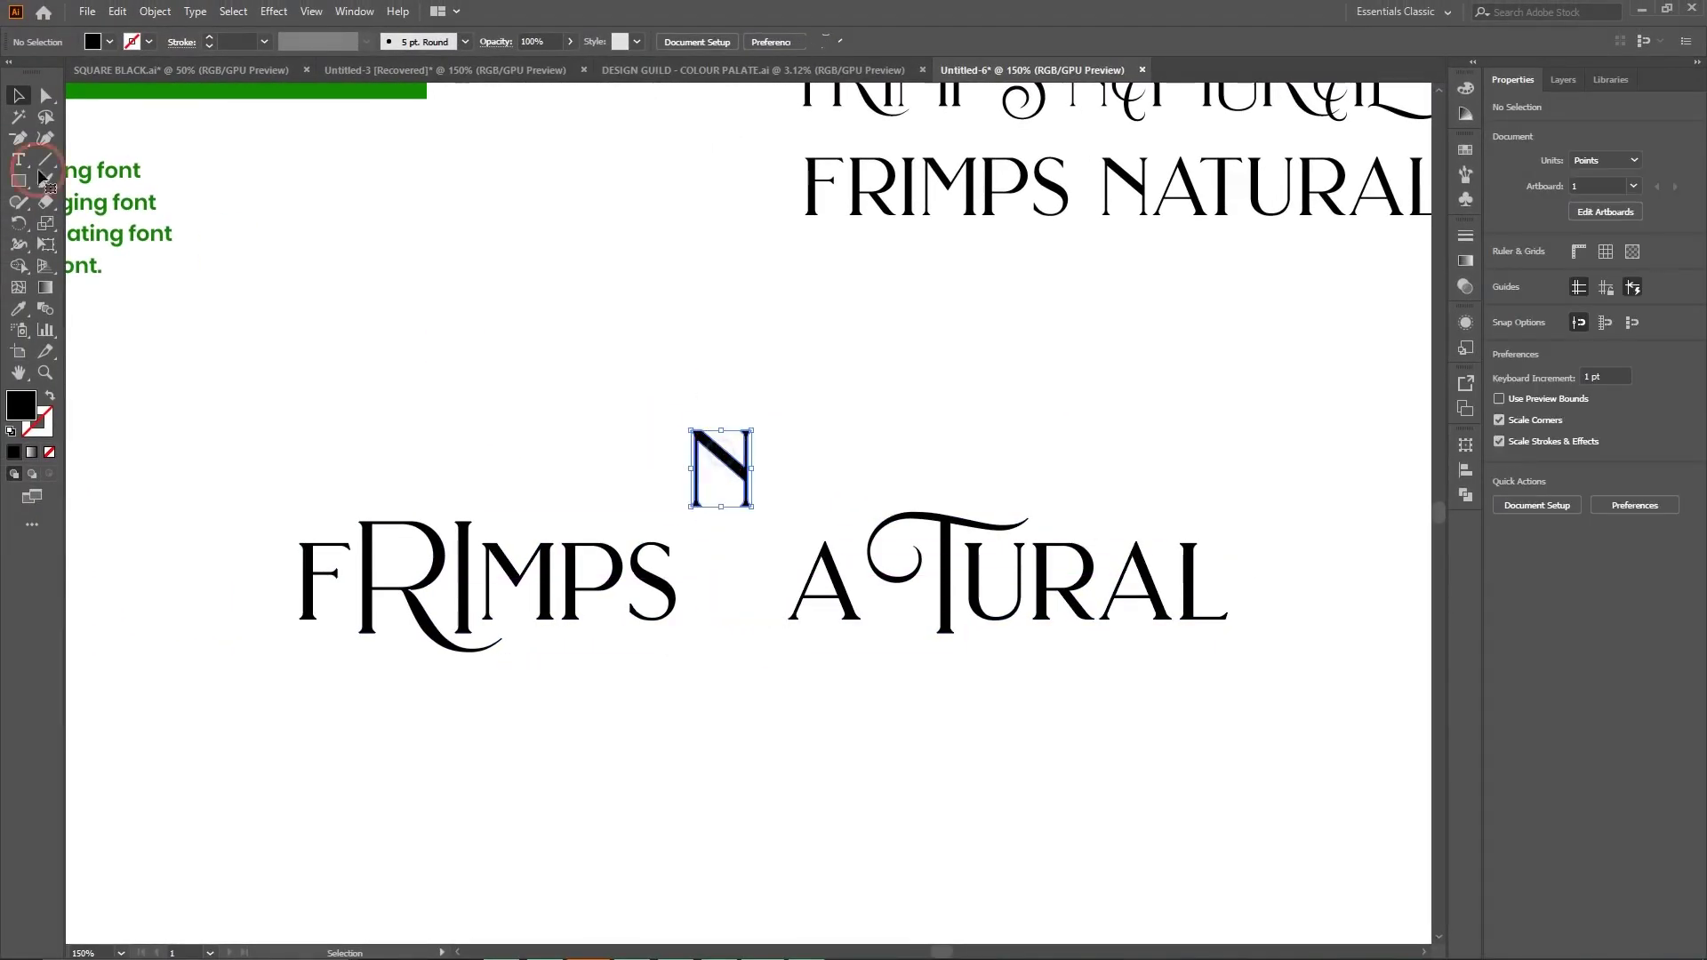
{"action": "left_click", "coordinate": [11, 98]}
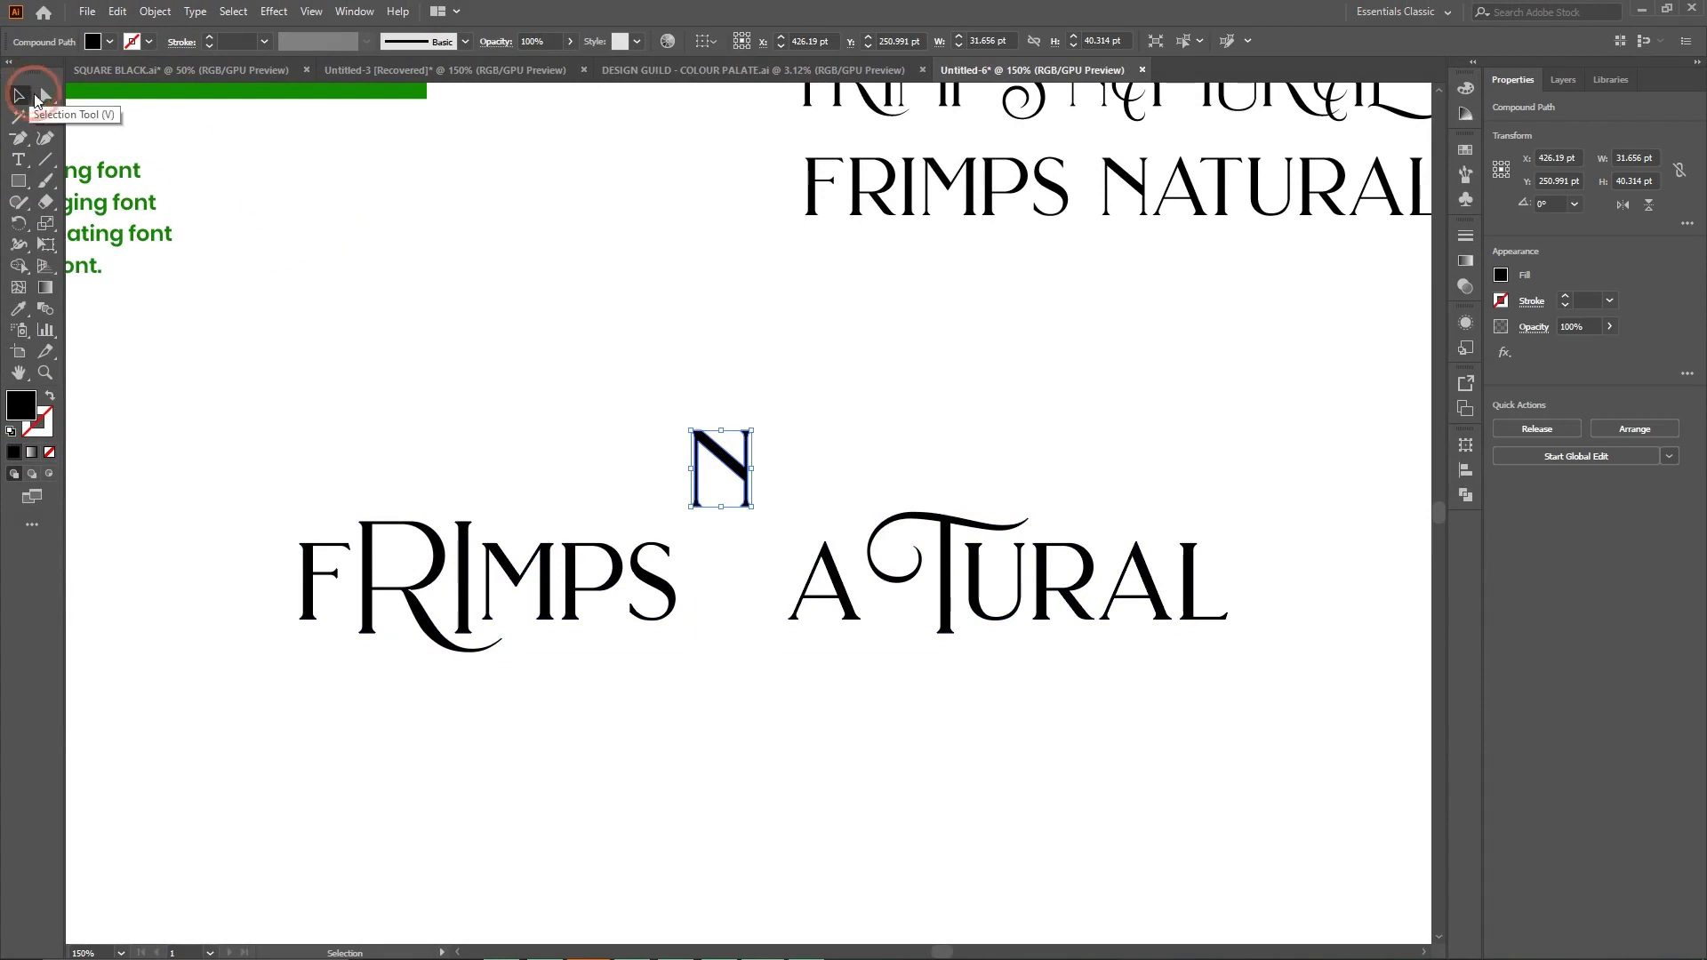
{"action": "key", "text": "ctrl+z"}
{"action": "key", "text": "ctrl+z"}
{"action": "key", "text": "ctrl+z"}
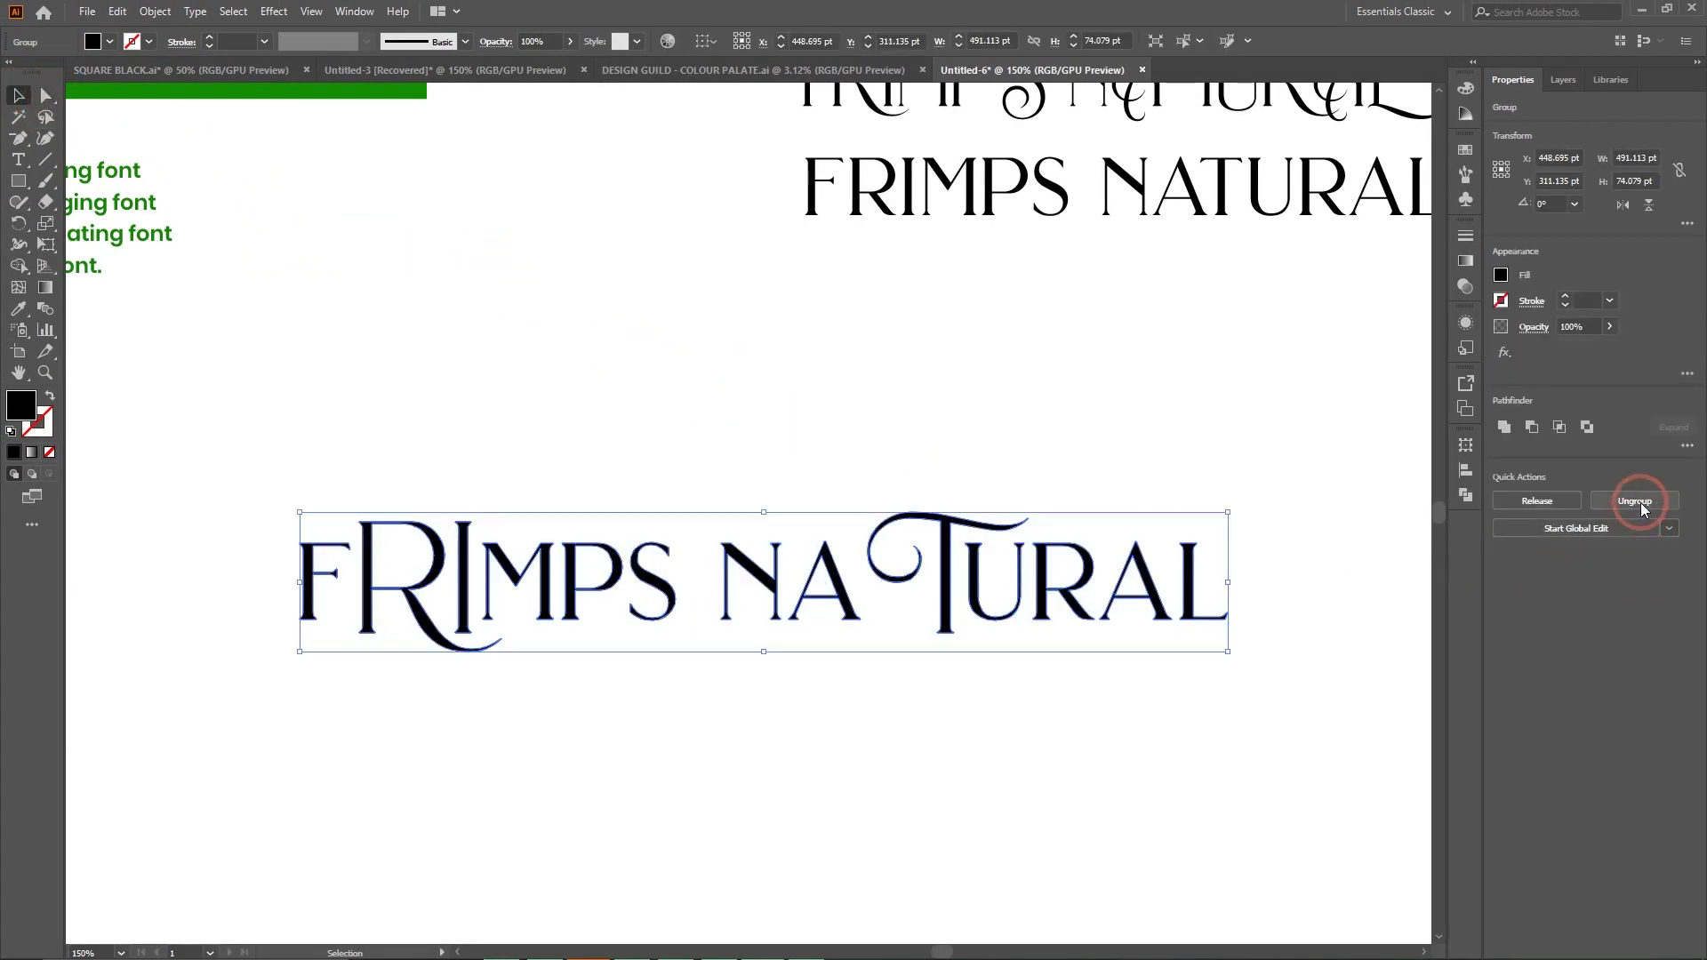
Move only the swash R out of the grouped wordmark with Direct Selection, to about X 270 pt, Y 225 pt.
{"action": "left_click", "coordinate": [633, 418]}
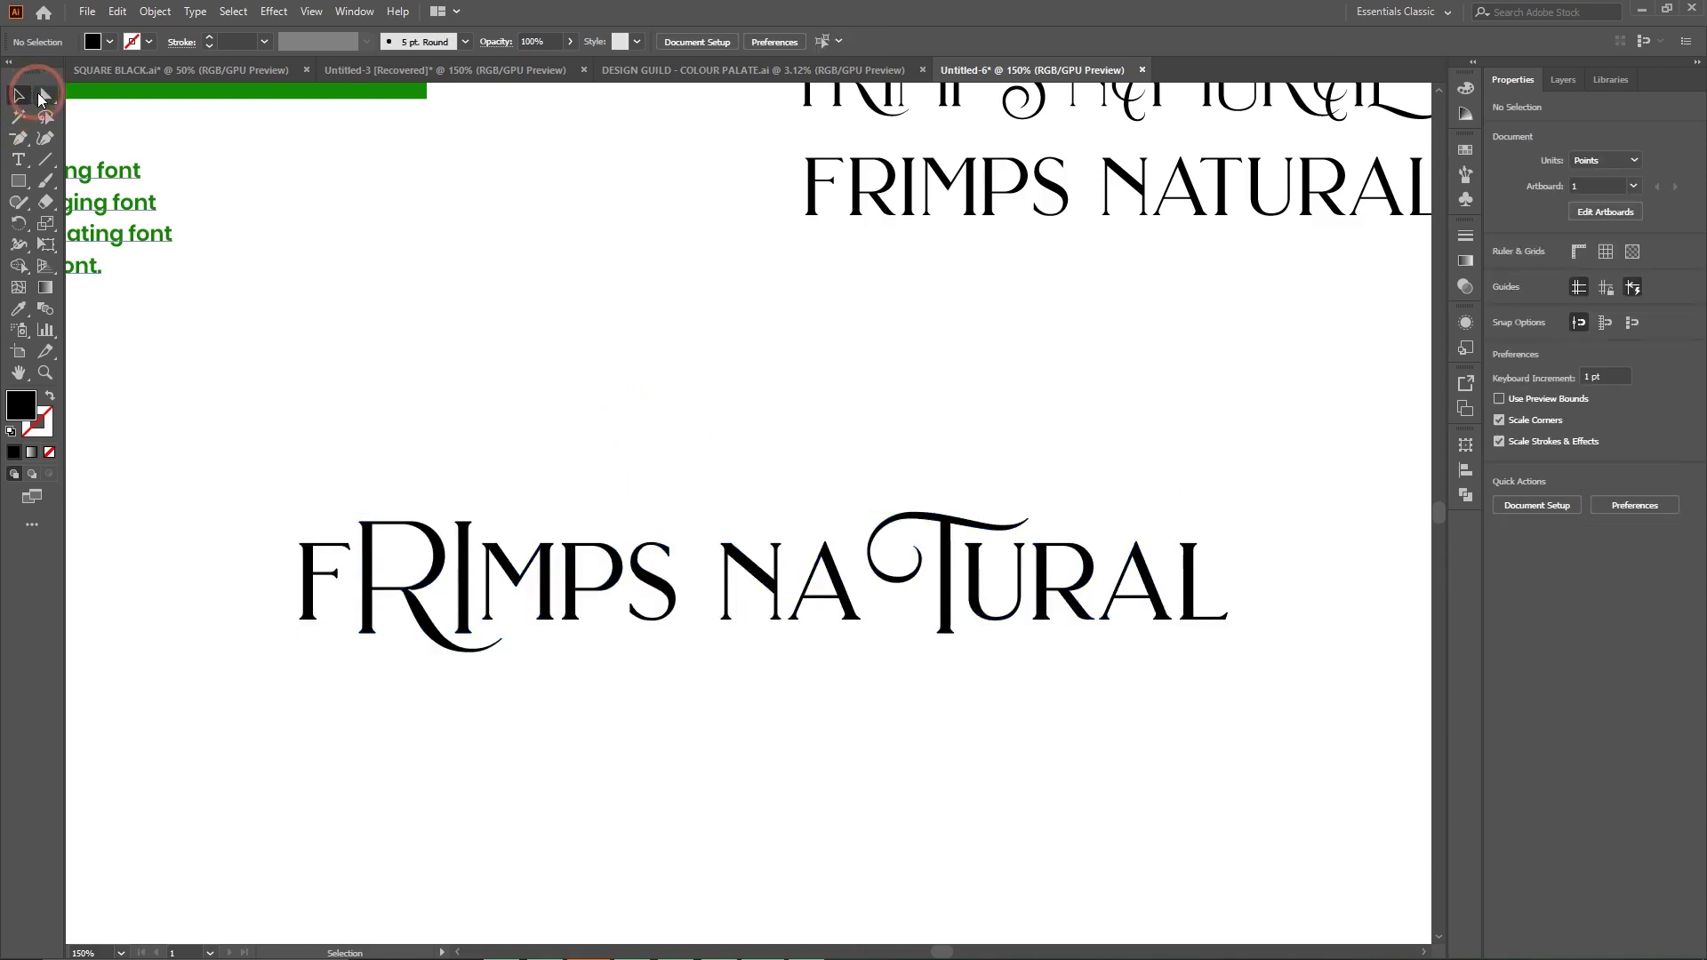
{"action": "left_click", "coordinate": [46, 96]}
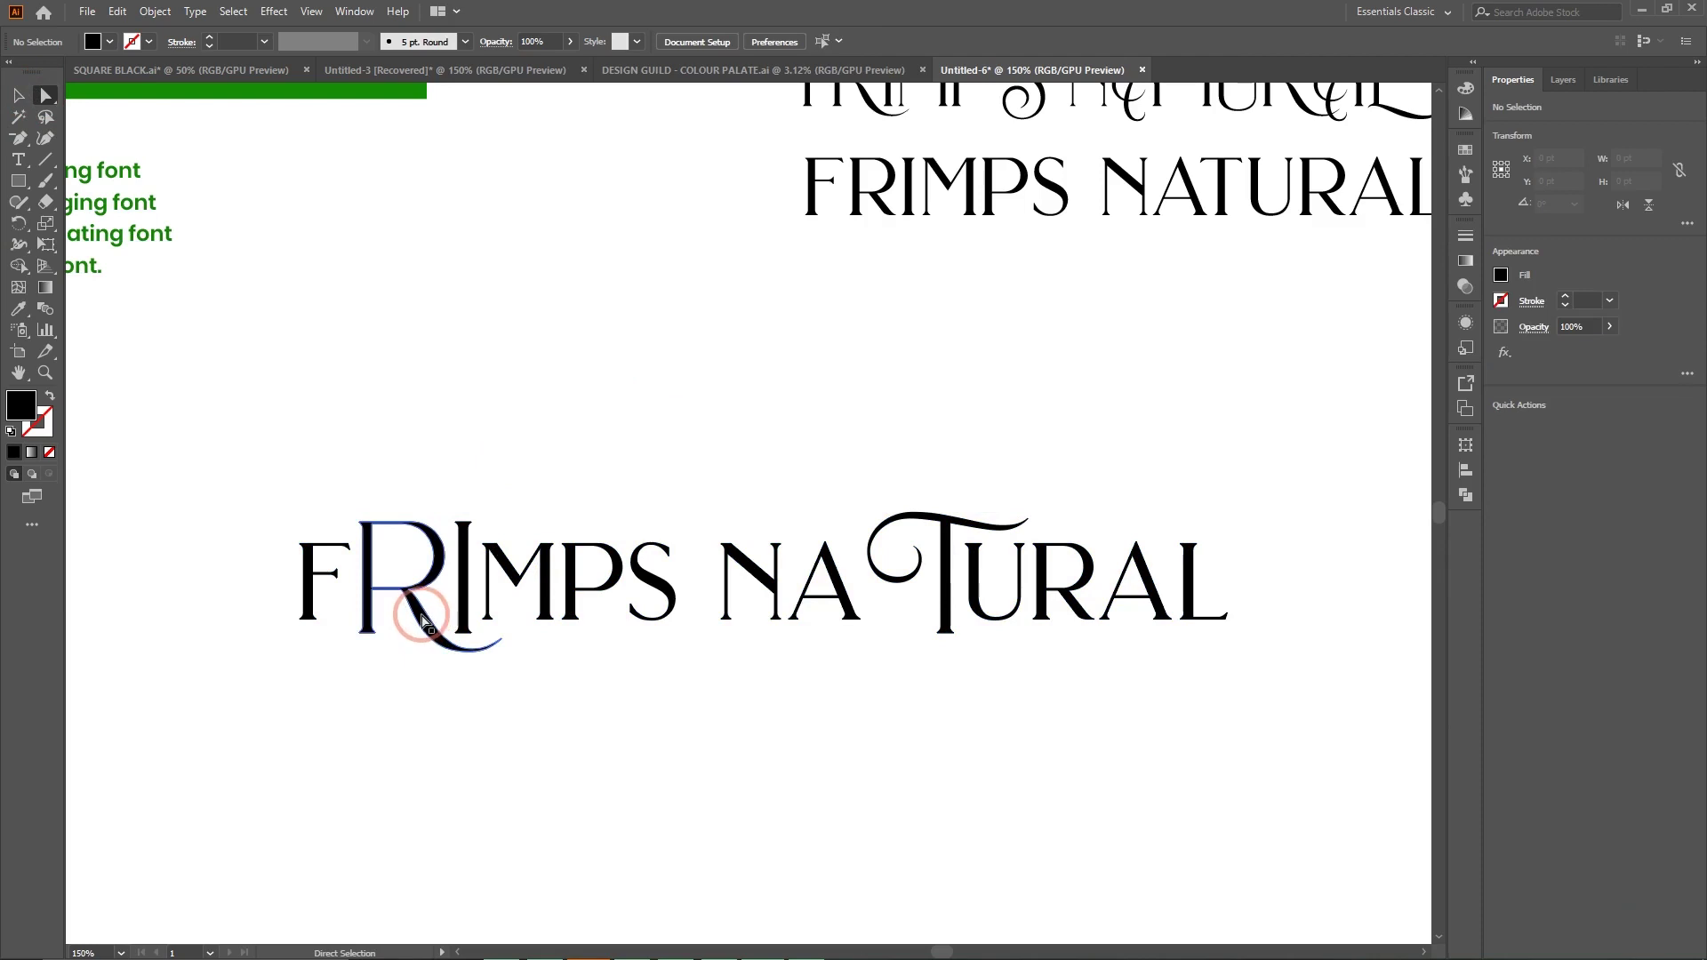
{"action": "left_click_drag", "start_coordinate": [424, 619], "coordinate": [419, 453]}
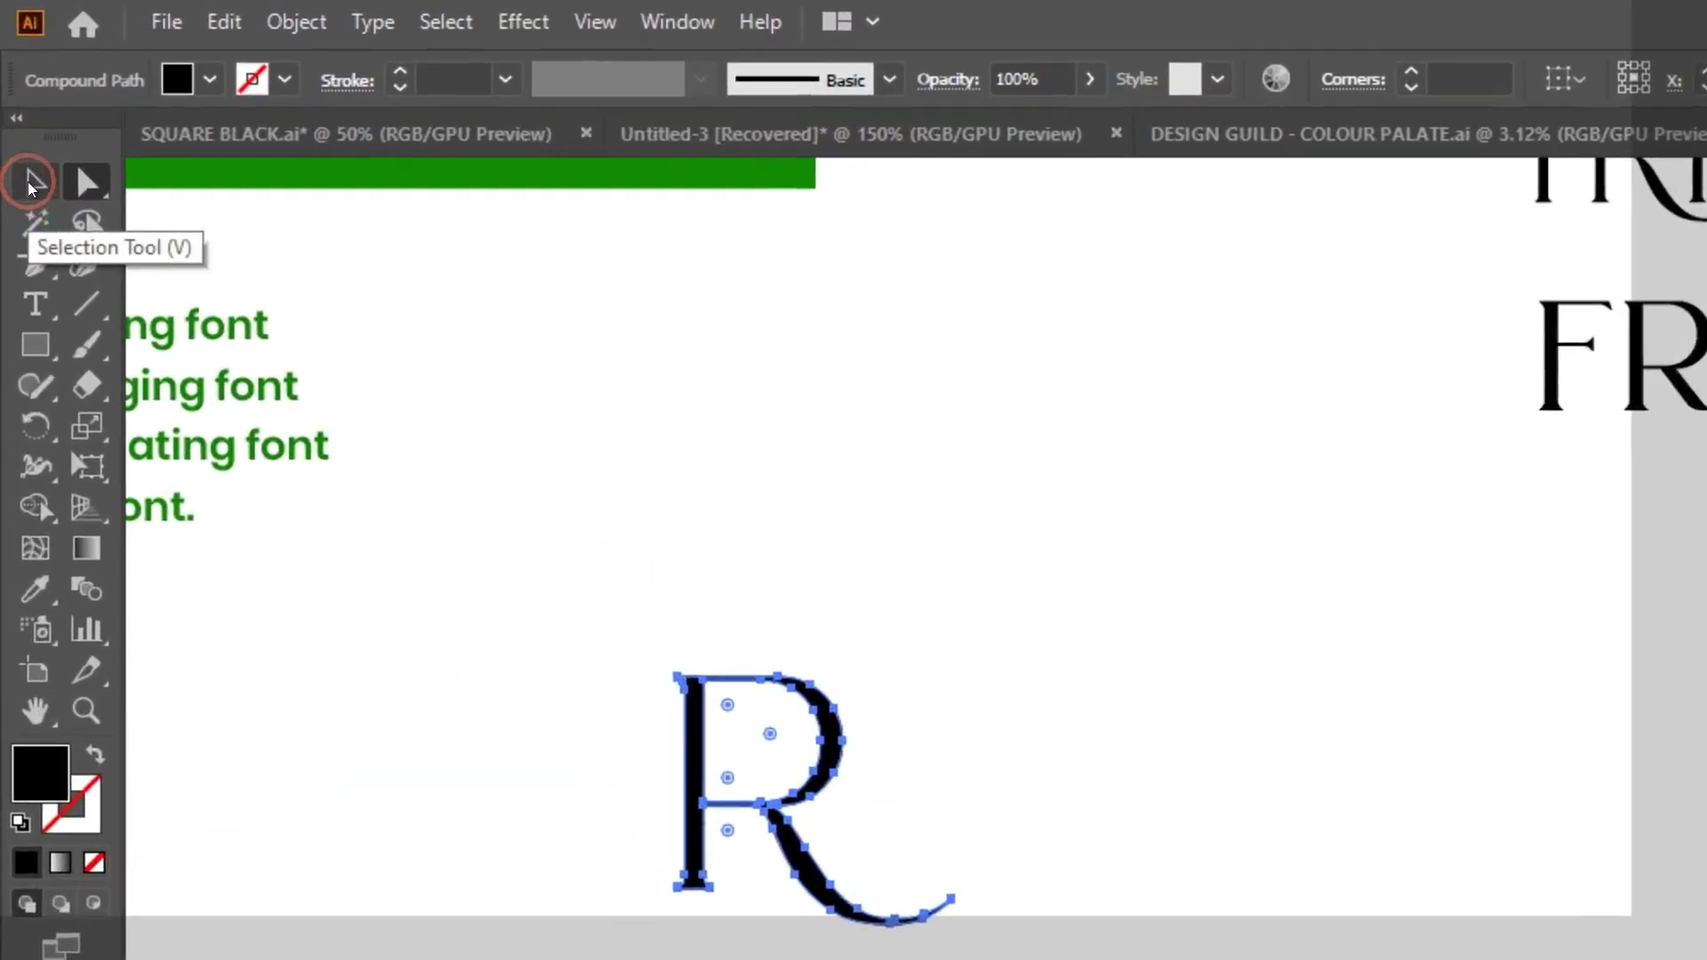
{"action": "left_click", "coordinate": [36, 189]}
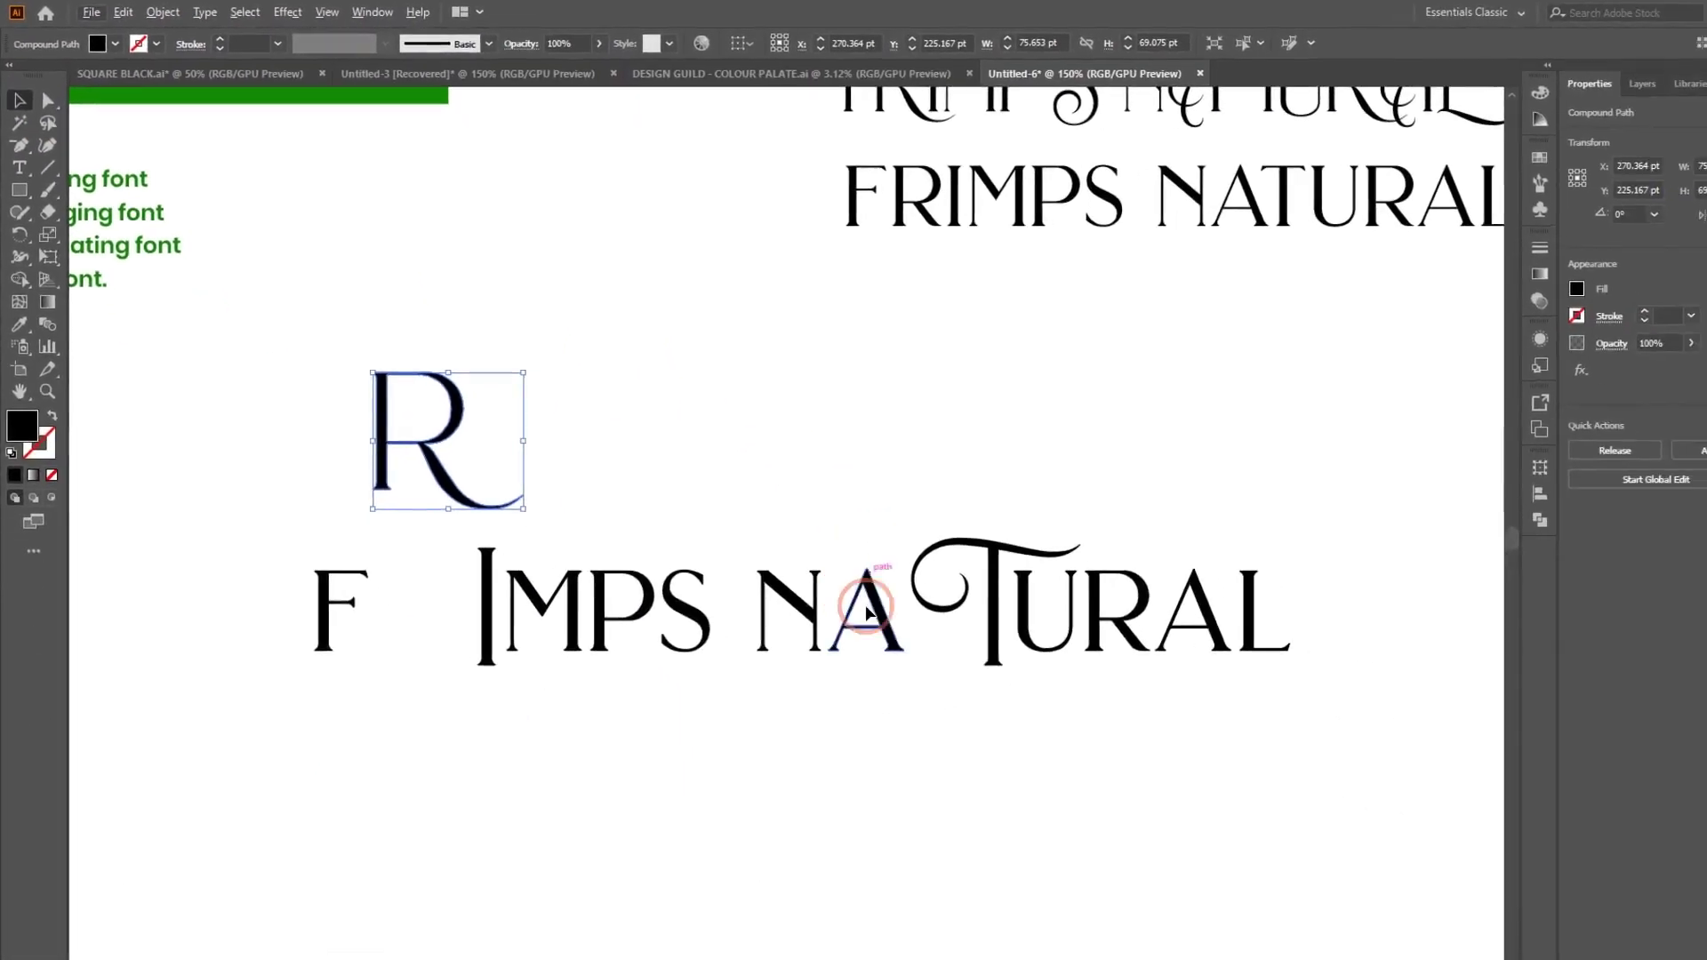
Try moving the grouped wordmark downward as a whole, and undo both this move and the R's displacement.
{"action": "left_click", "coordinate": [763, 514]}
{"action": "left_click_drag", "start_coordinate": [751, 585], "coordinate": [787, 692]}
{"action": "key", "text": "ctrl+z"}
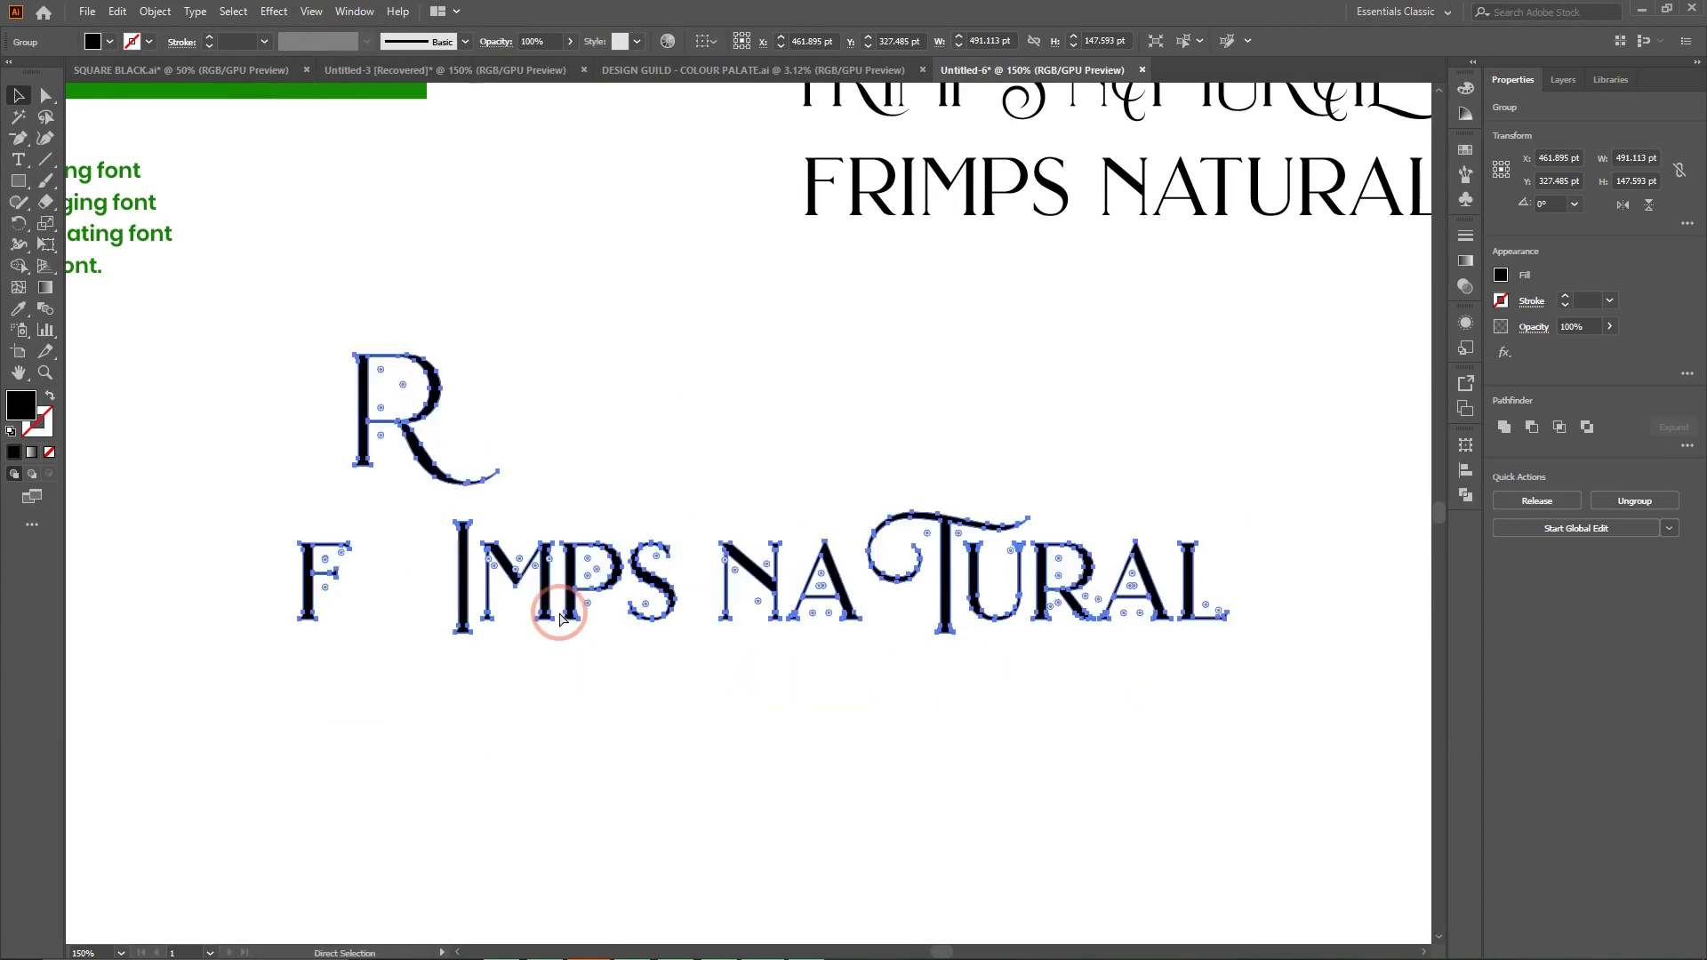
{"action": "key", "text": "ctrl+z"}
{"action": "left_click", "coordinate": [693, 434]}
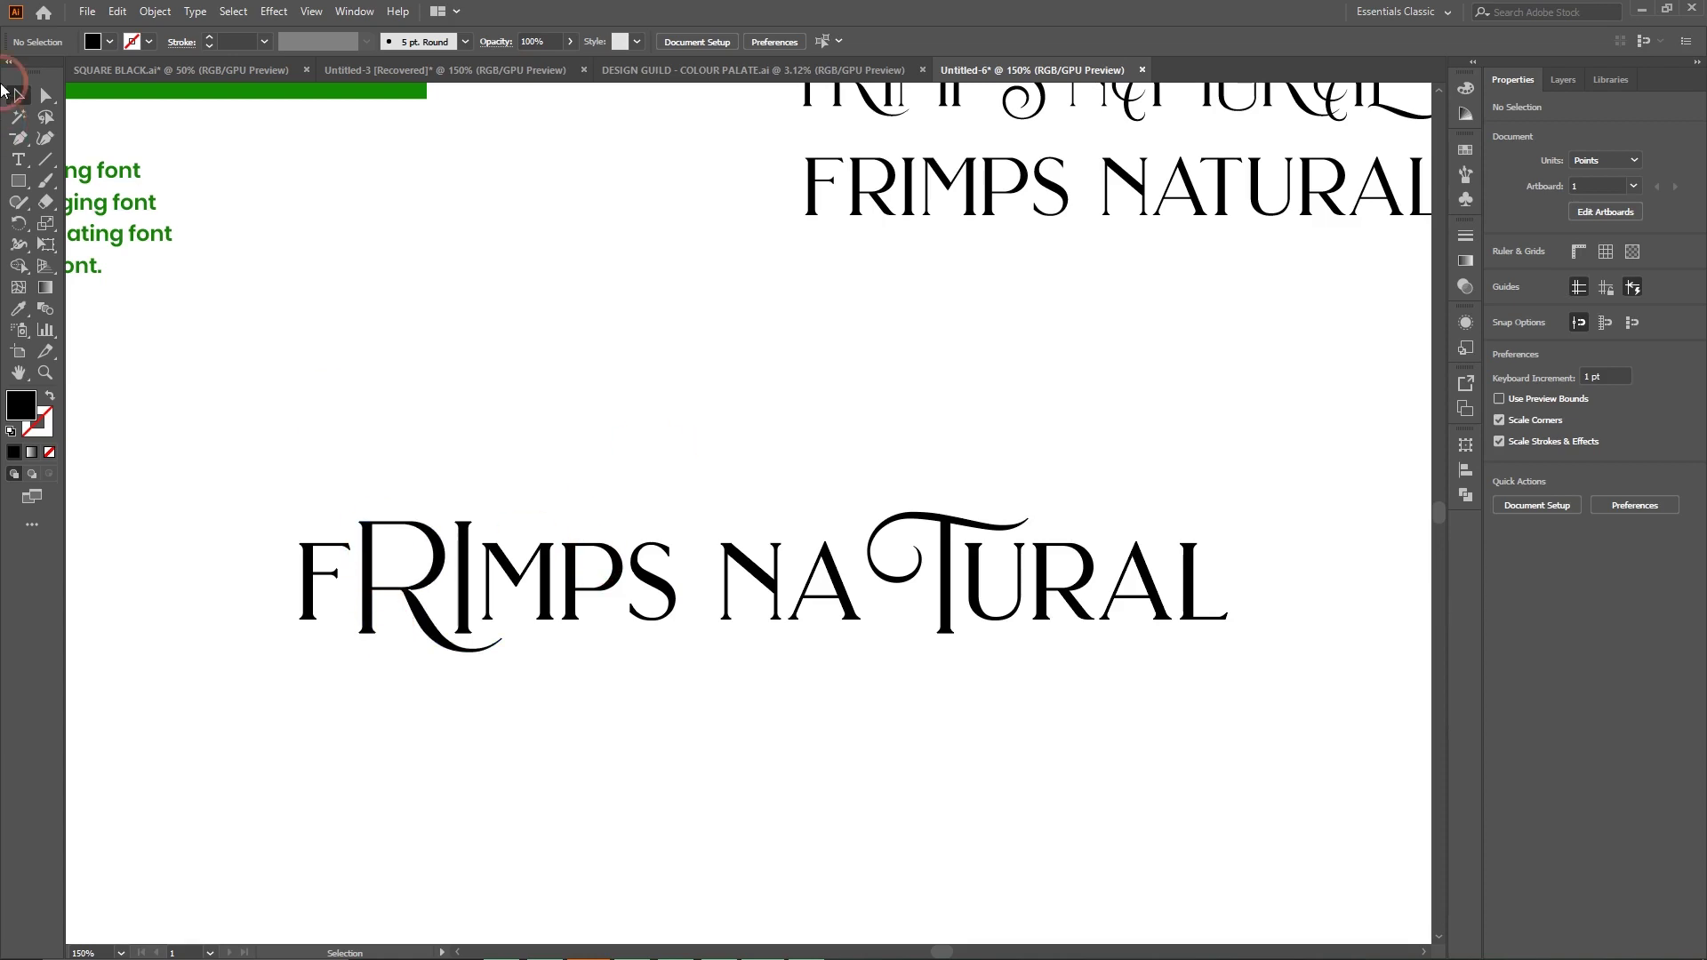
Try moving only the tall I above the grouped wordmark to about X 277 pt, Y 221 pt, and undo the move.
{"action": "left_click", "coordinate": [47, 95]}
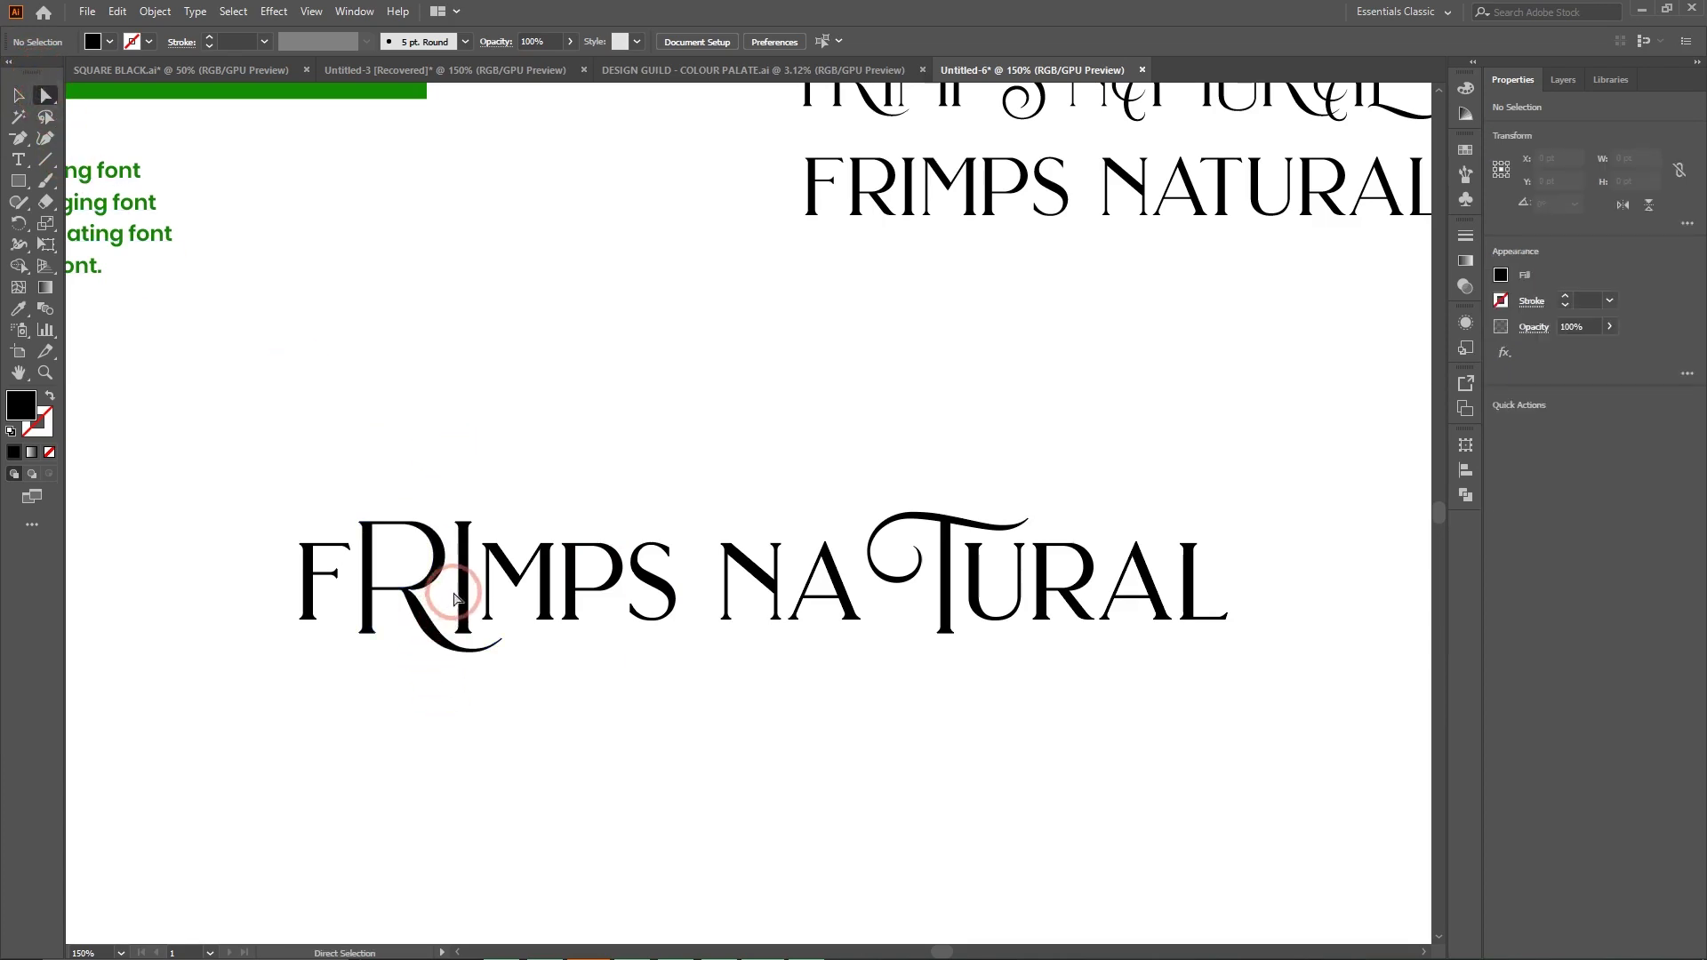
{"action": "left_click_drag", "start_coordinate": [458, 536], "coordinate": [442, 418]}
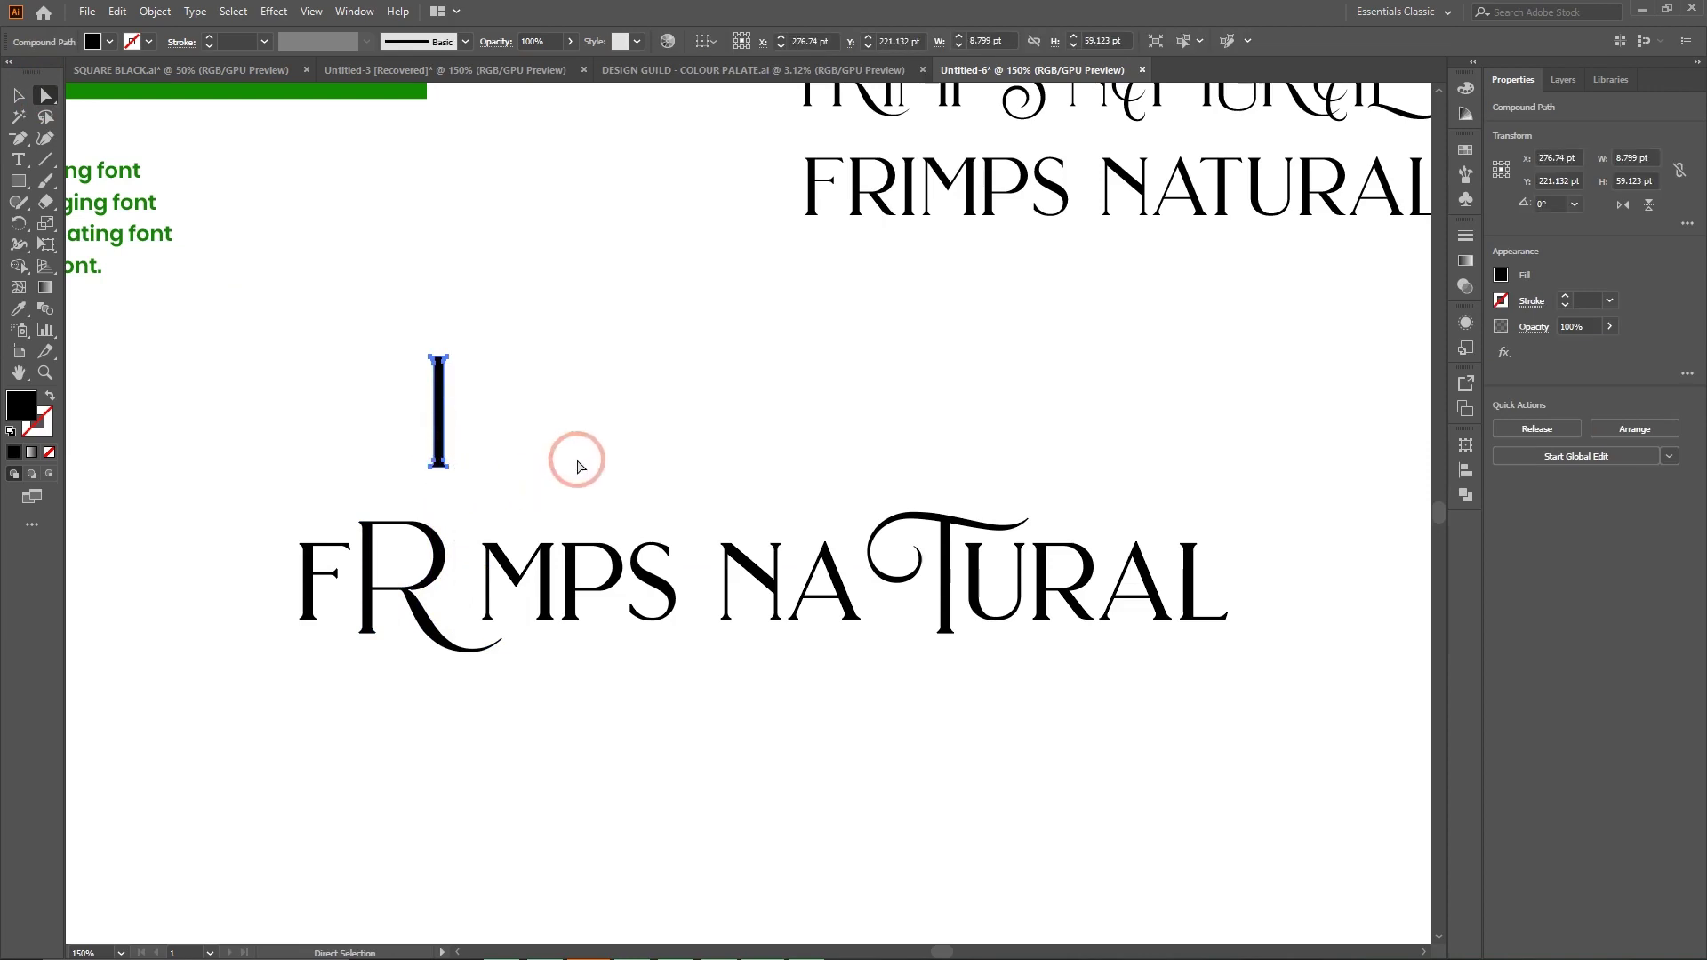
{"action": "key", "text": "ctrl+z"}
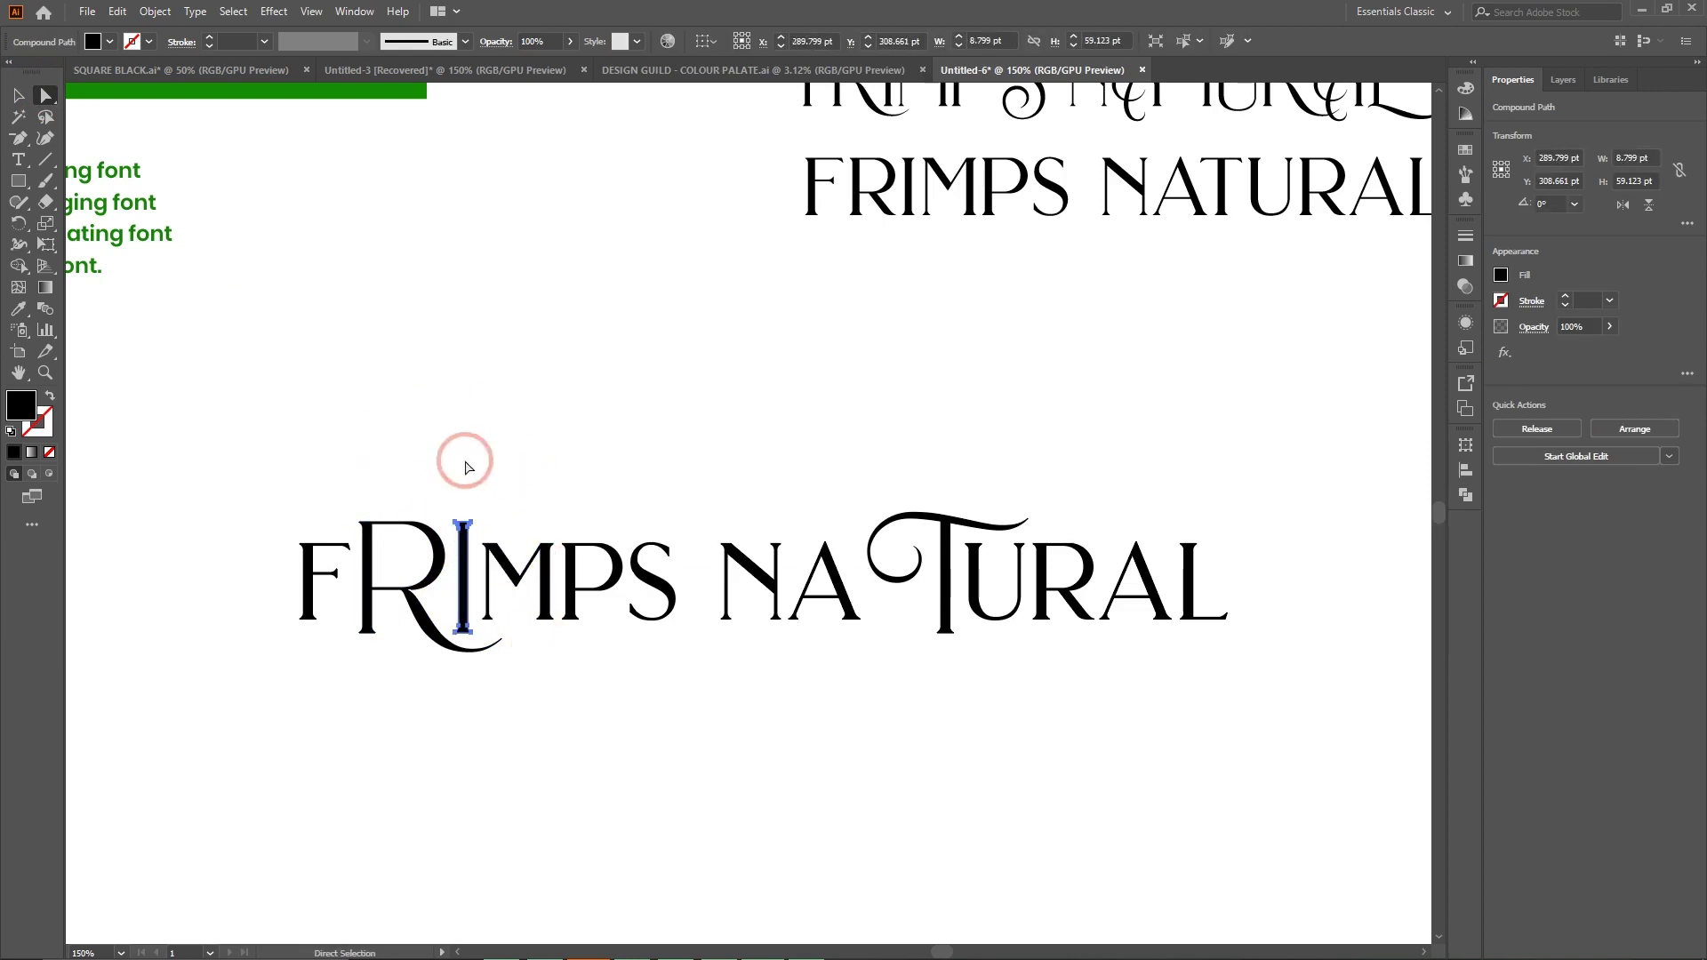
{"action": "left_click", "coordinate": [647, 468]}
{"action": "left_click", "coordinate": [889, 588]}
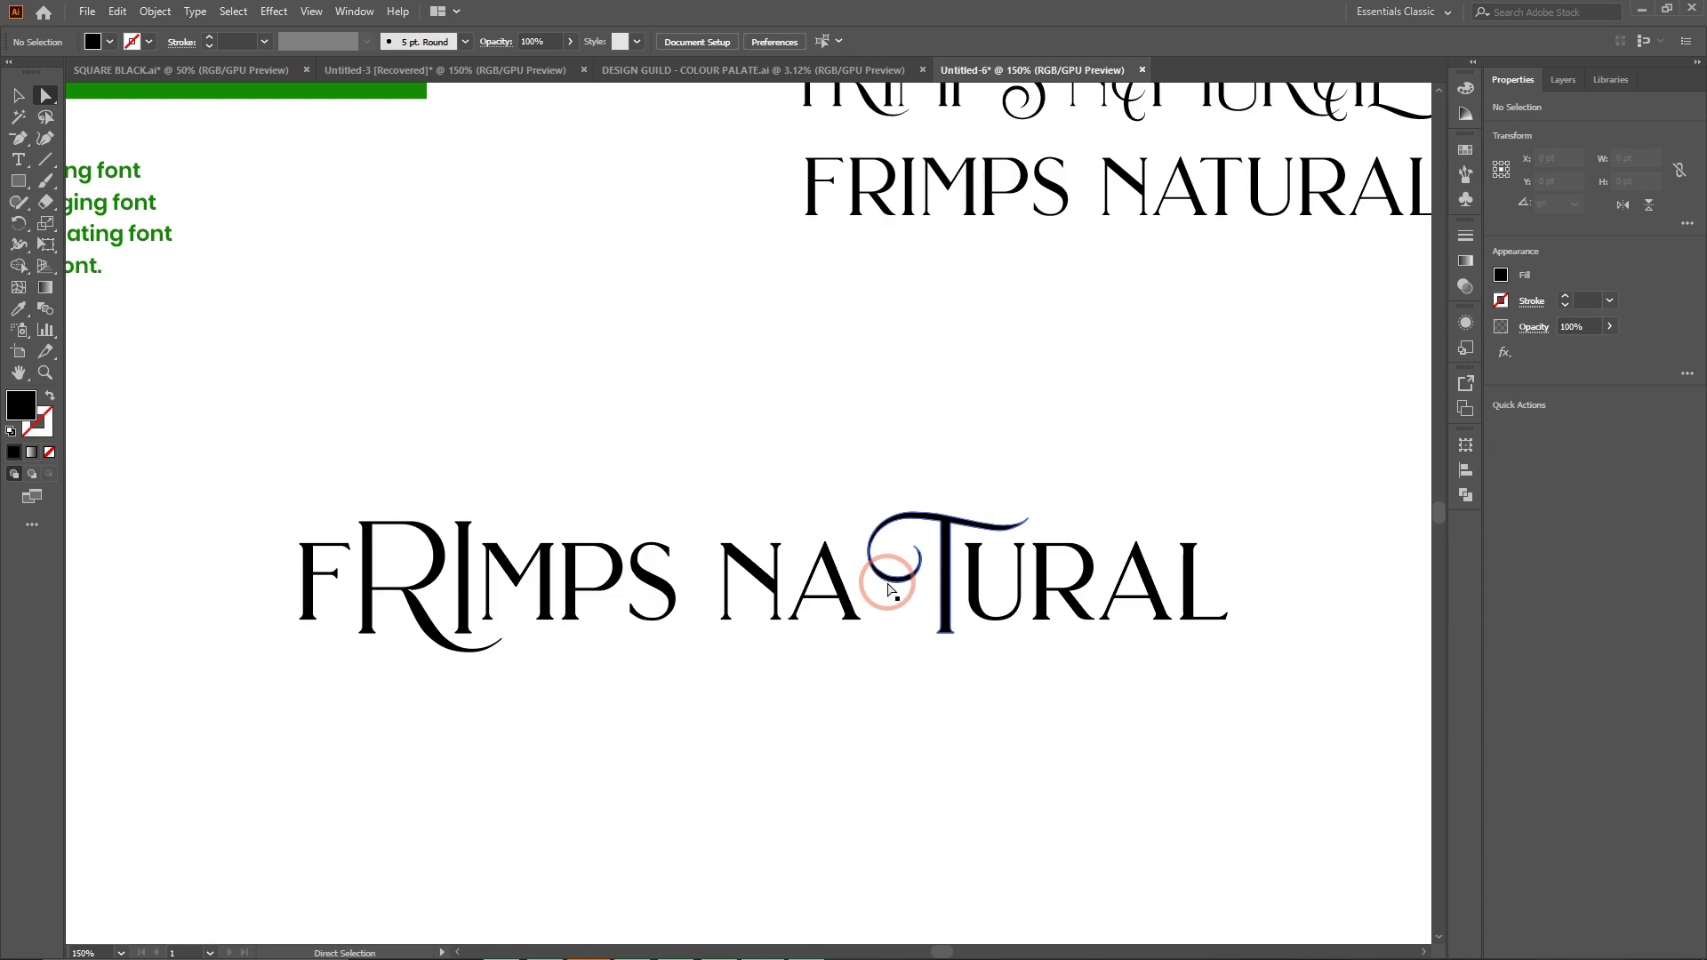
Delete the "3. expanding font" entry from the green task list.
{"action": "key", "text": "ctrl+minus"}
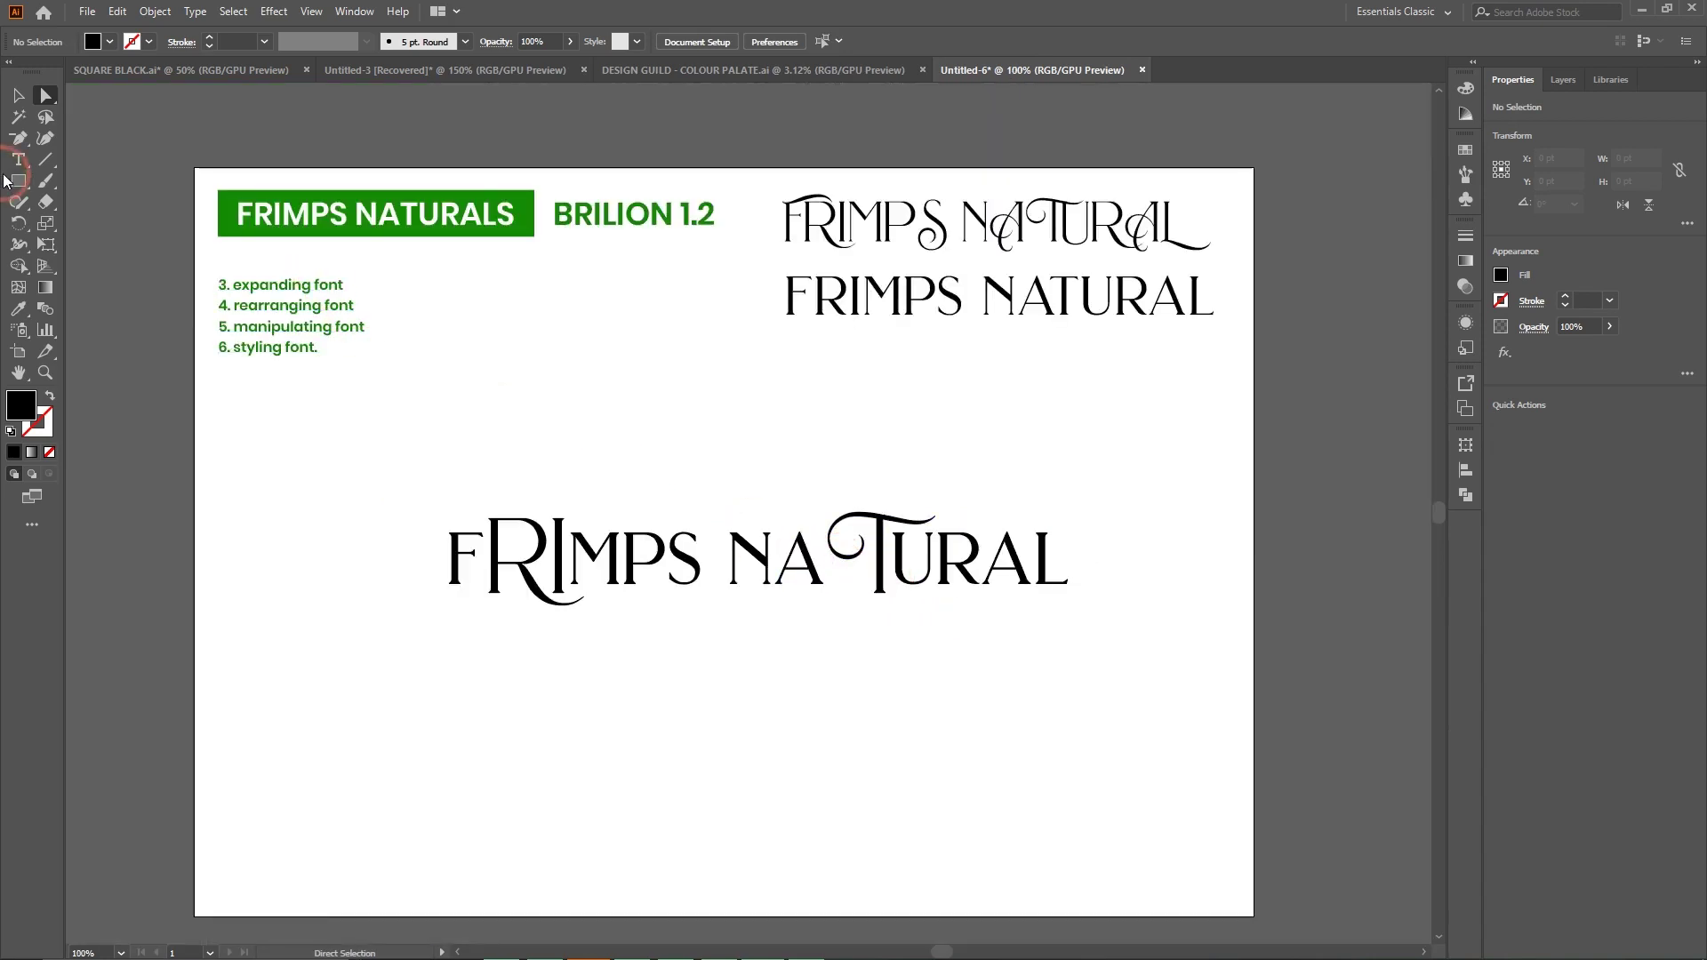
{"action": "key", "text": "t"}
{"action": "left_click", "coordinate": [352, 284]}
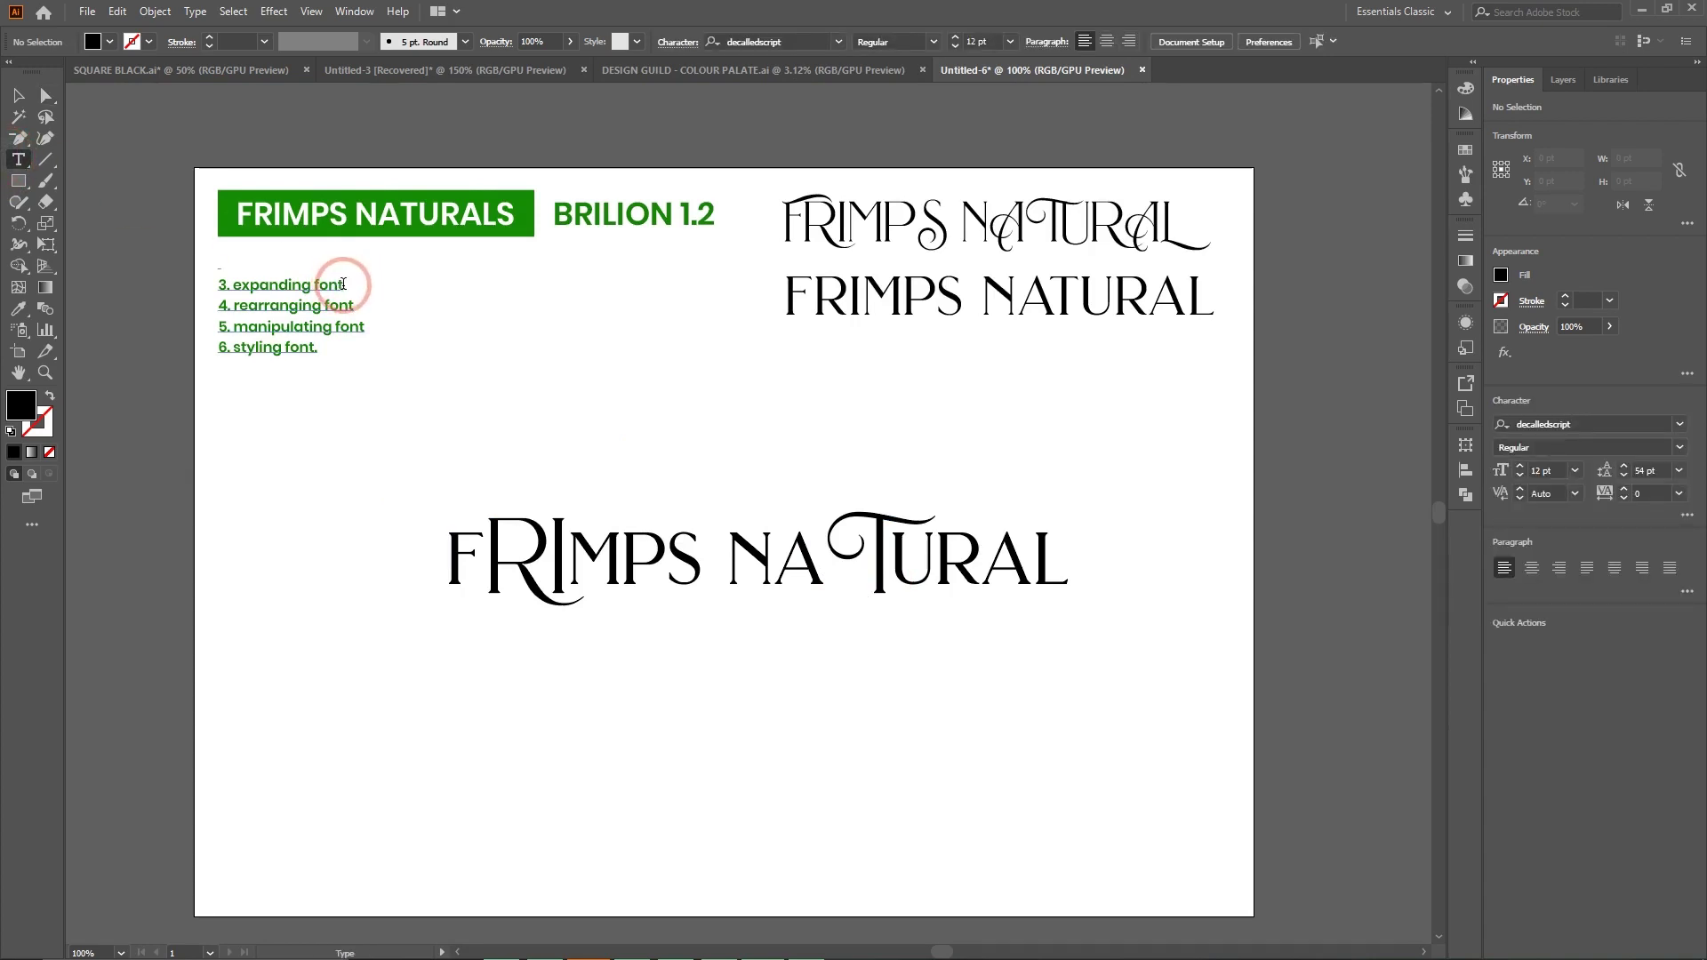
{"action": "left_click_drag", "start_coordinate": [344, 282], "coordinate": [138, 294]}
{"action": "key", "text": "BackSpace"}
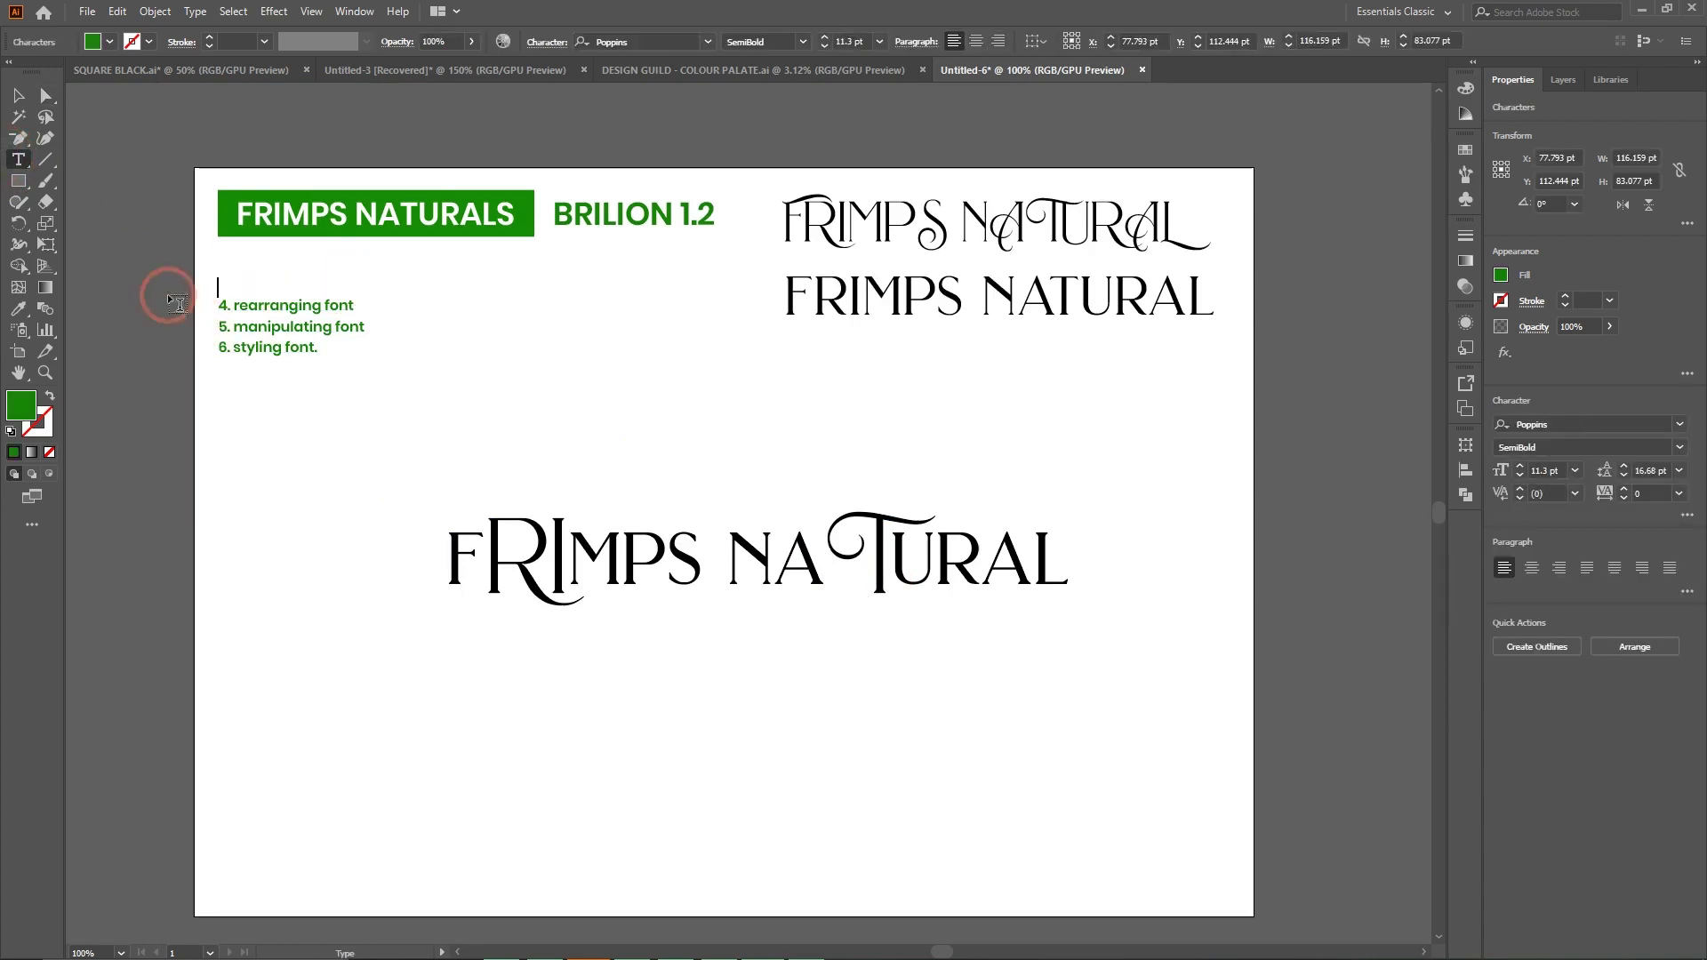
{"action": "left_click", "coordinate": [18, 96]}
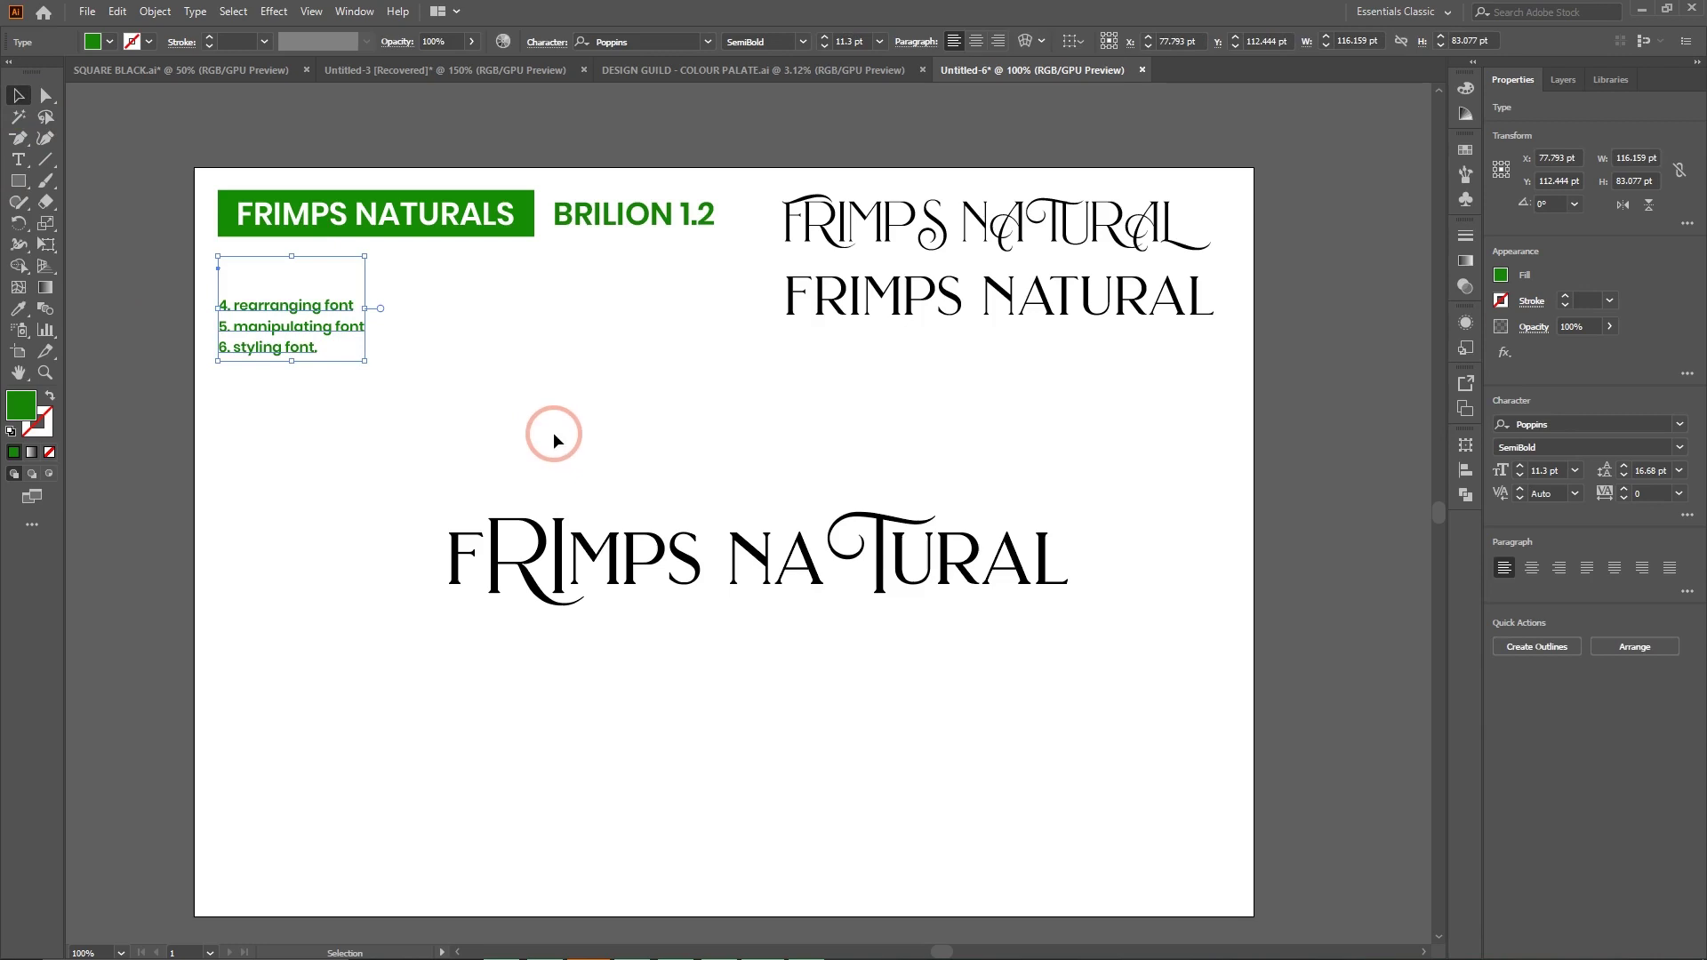
{"action": "key", "text": "Delete"}
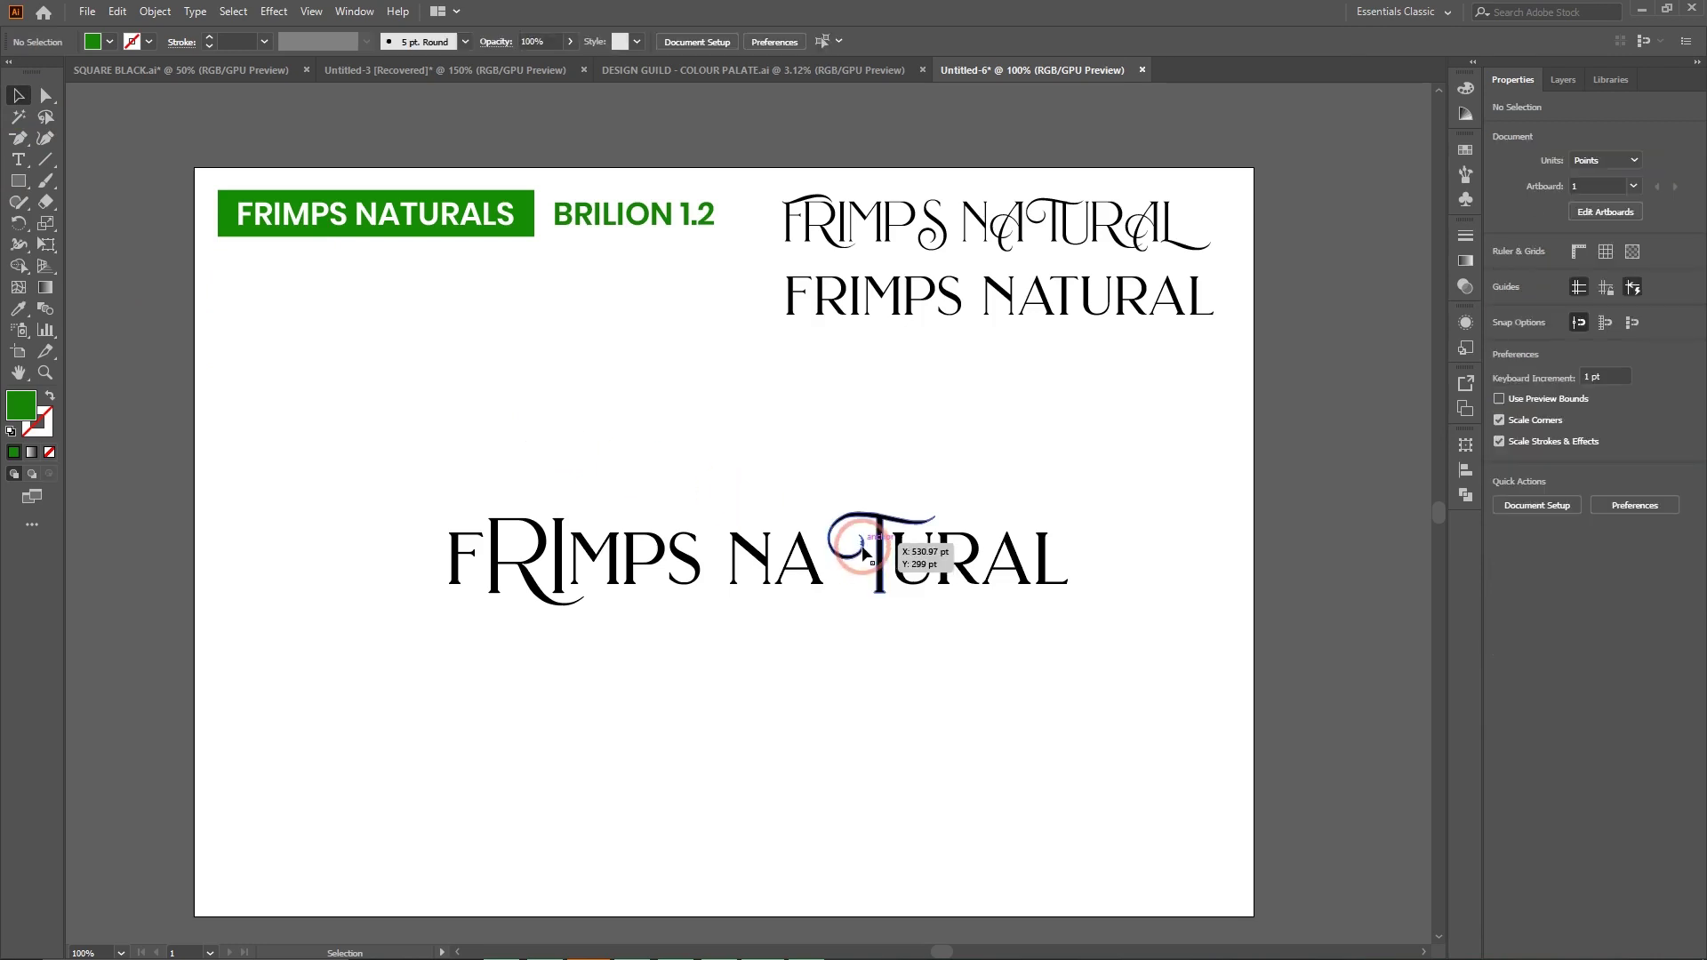
{"action": "key", "text": "ctrl+z"}
{"action": "left_click", "coordinate": [1155, 539]}
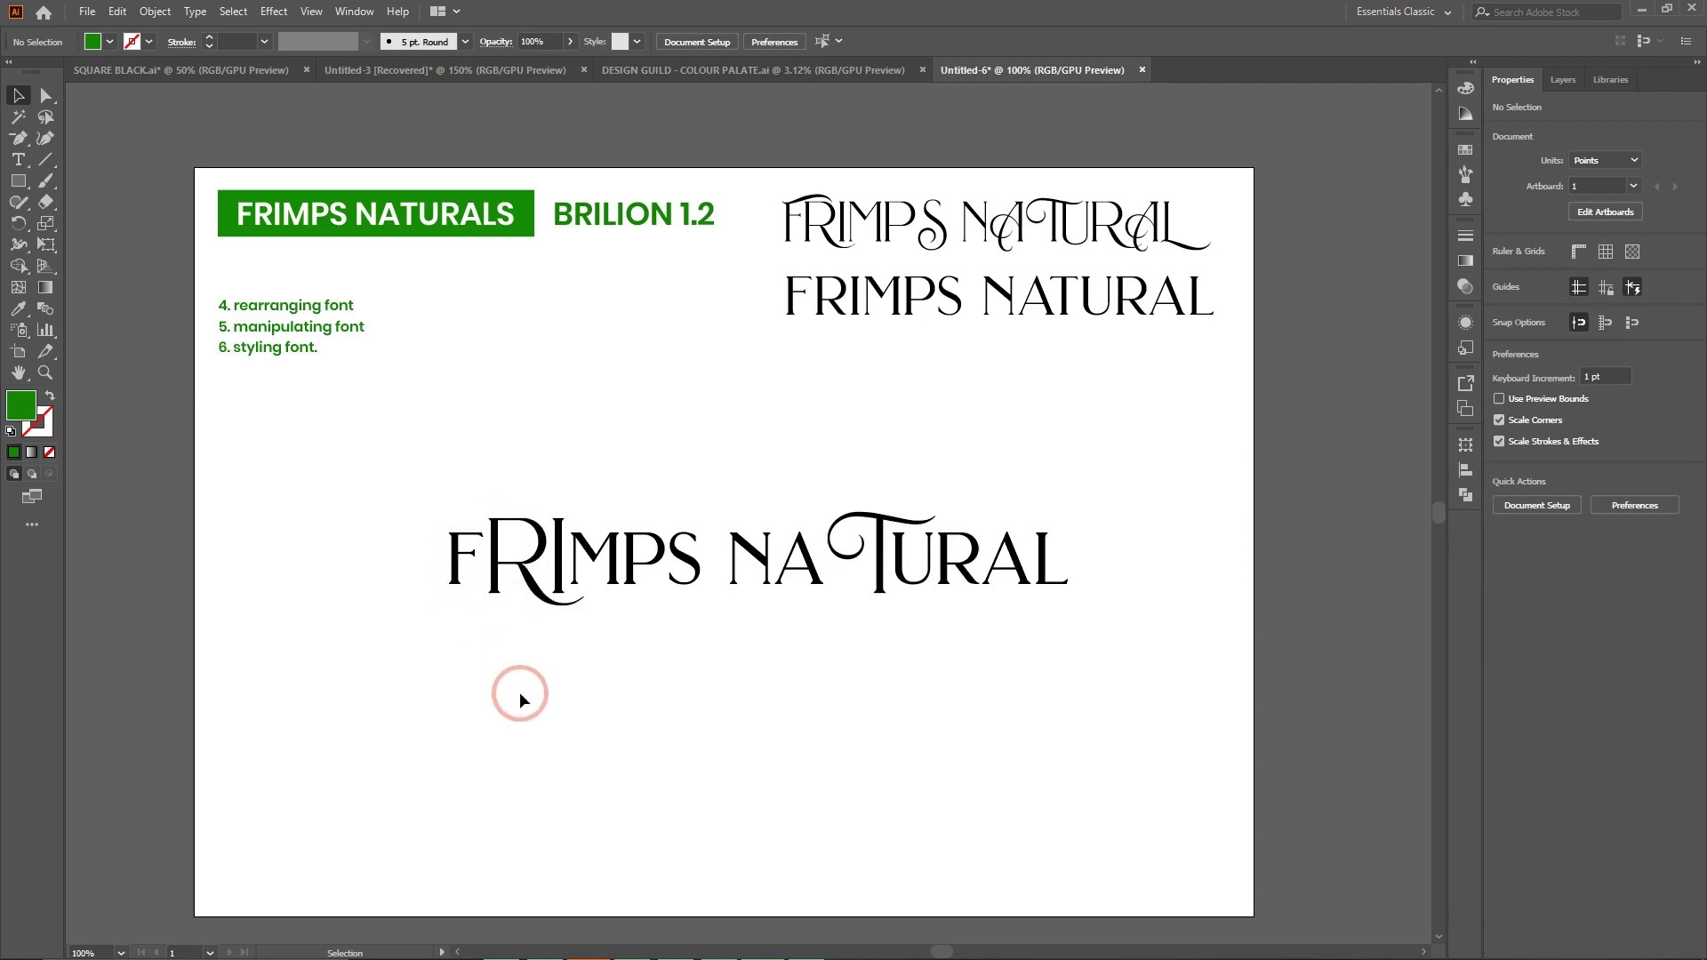
Nudge only the F of the outlined wordmark closer to the swash R, to X 218.521 pt, with Direct Selection.
{"action": "left_click", "coordinate": [49, 101]}
{"action": "key", "text": "ctrl+equal"}
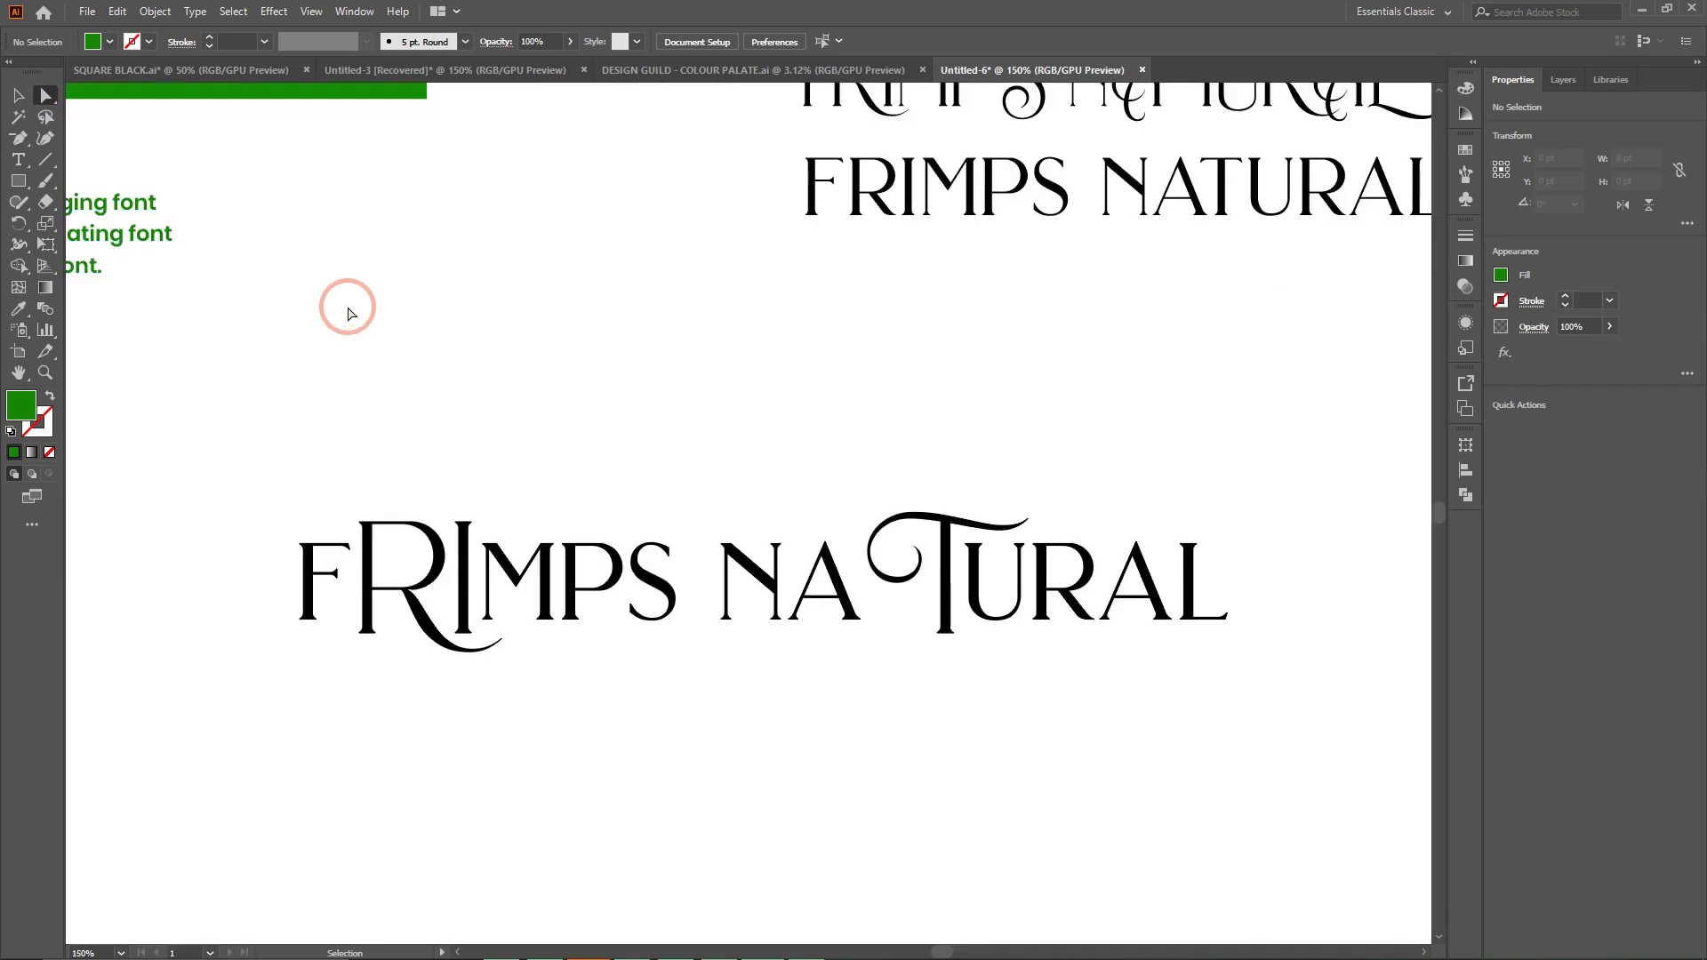
{"action": "left_click", "coordinate": [306, 594]}
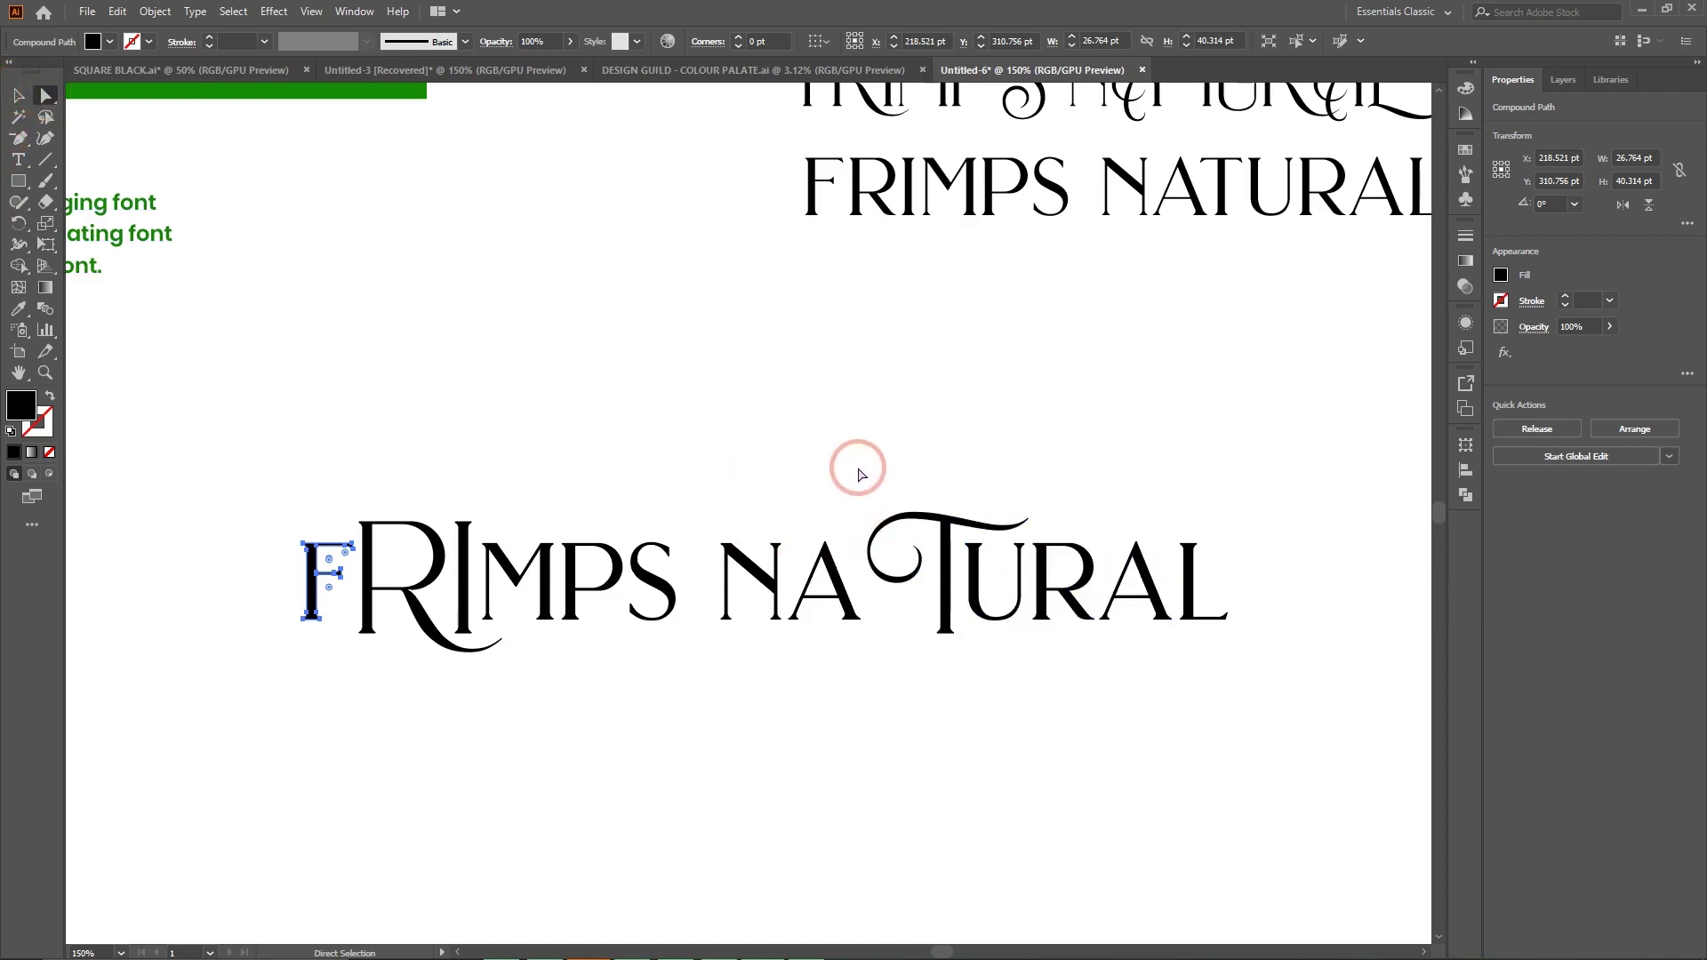
Nudge the letters TURAL together closer to the preceding A, to X 585.99 pt, so the T's swash tucks against the A.
{"action": "left_click_drag", "start_coordinate": [858, 468], "coordinate": [1031, 649]}
{"action": "left_click", "coordinate": [905, 627]}
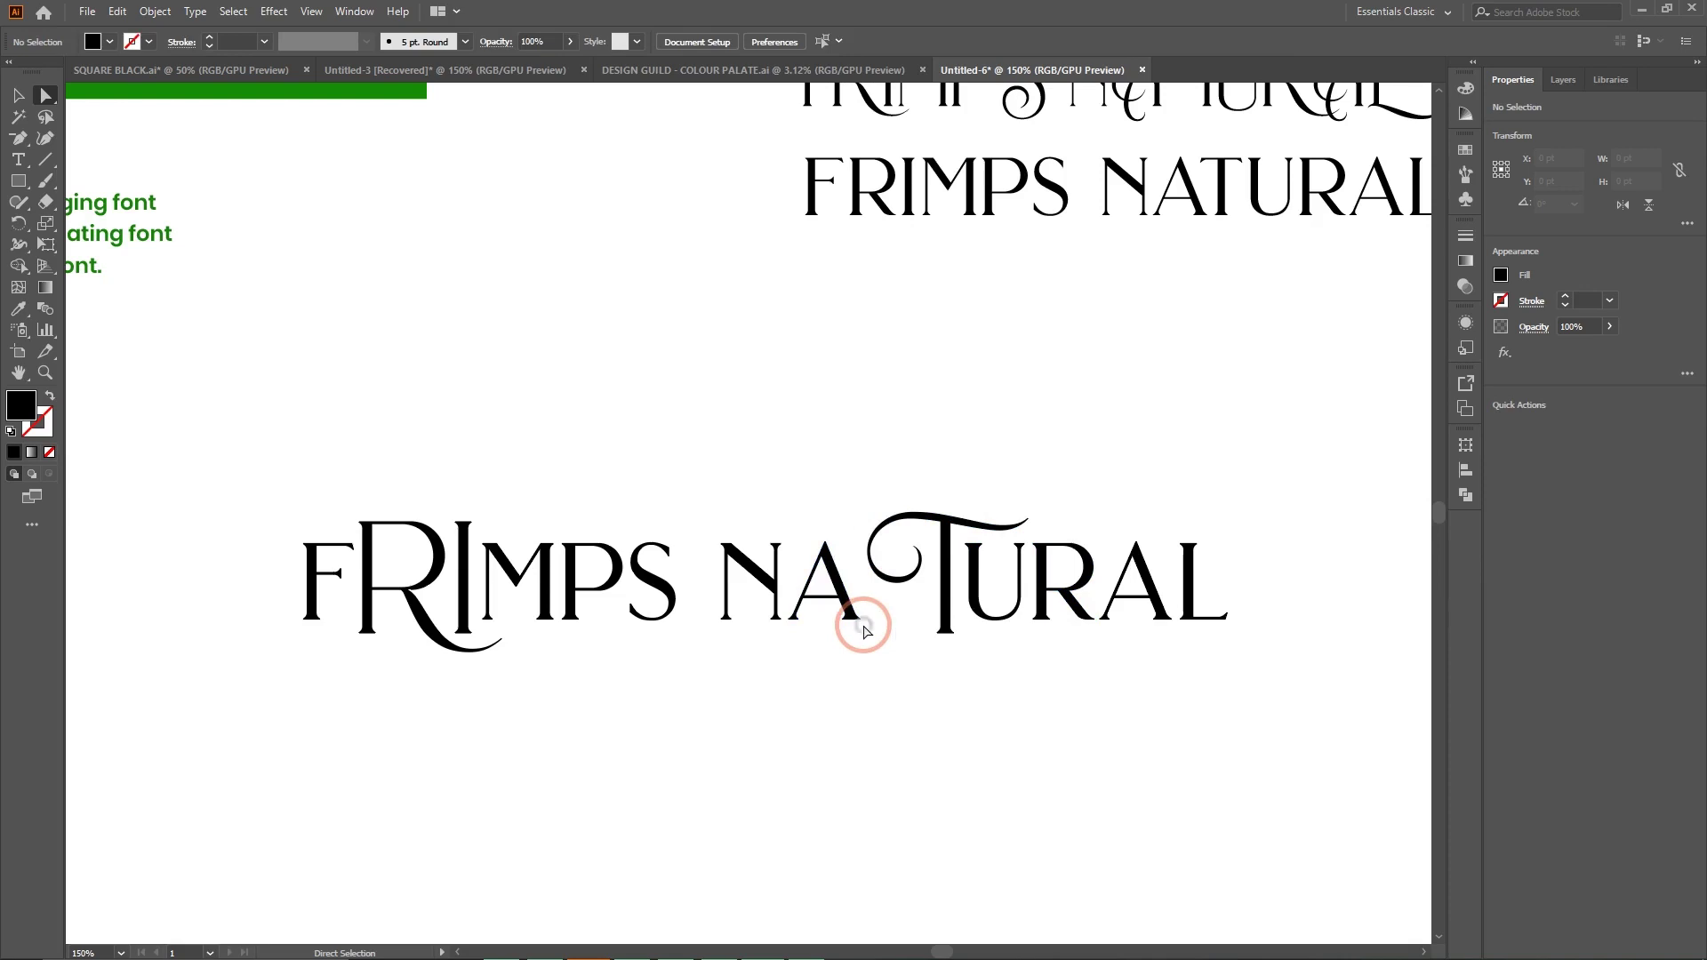
{"action": "left_click_drag", "start_coordinate": [862, 624], "coordinate": [1241, 504]}
{"action": "left_click_drag", "start_coordinate": [869, 655], "coordinate": [1296, 511]}
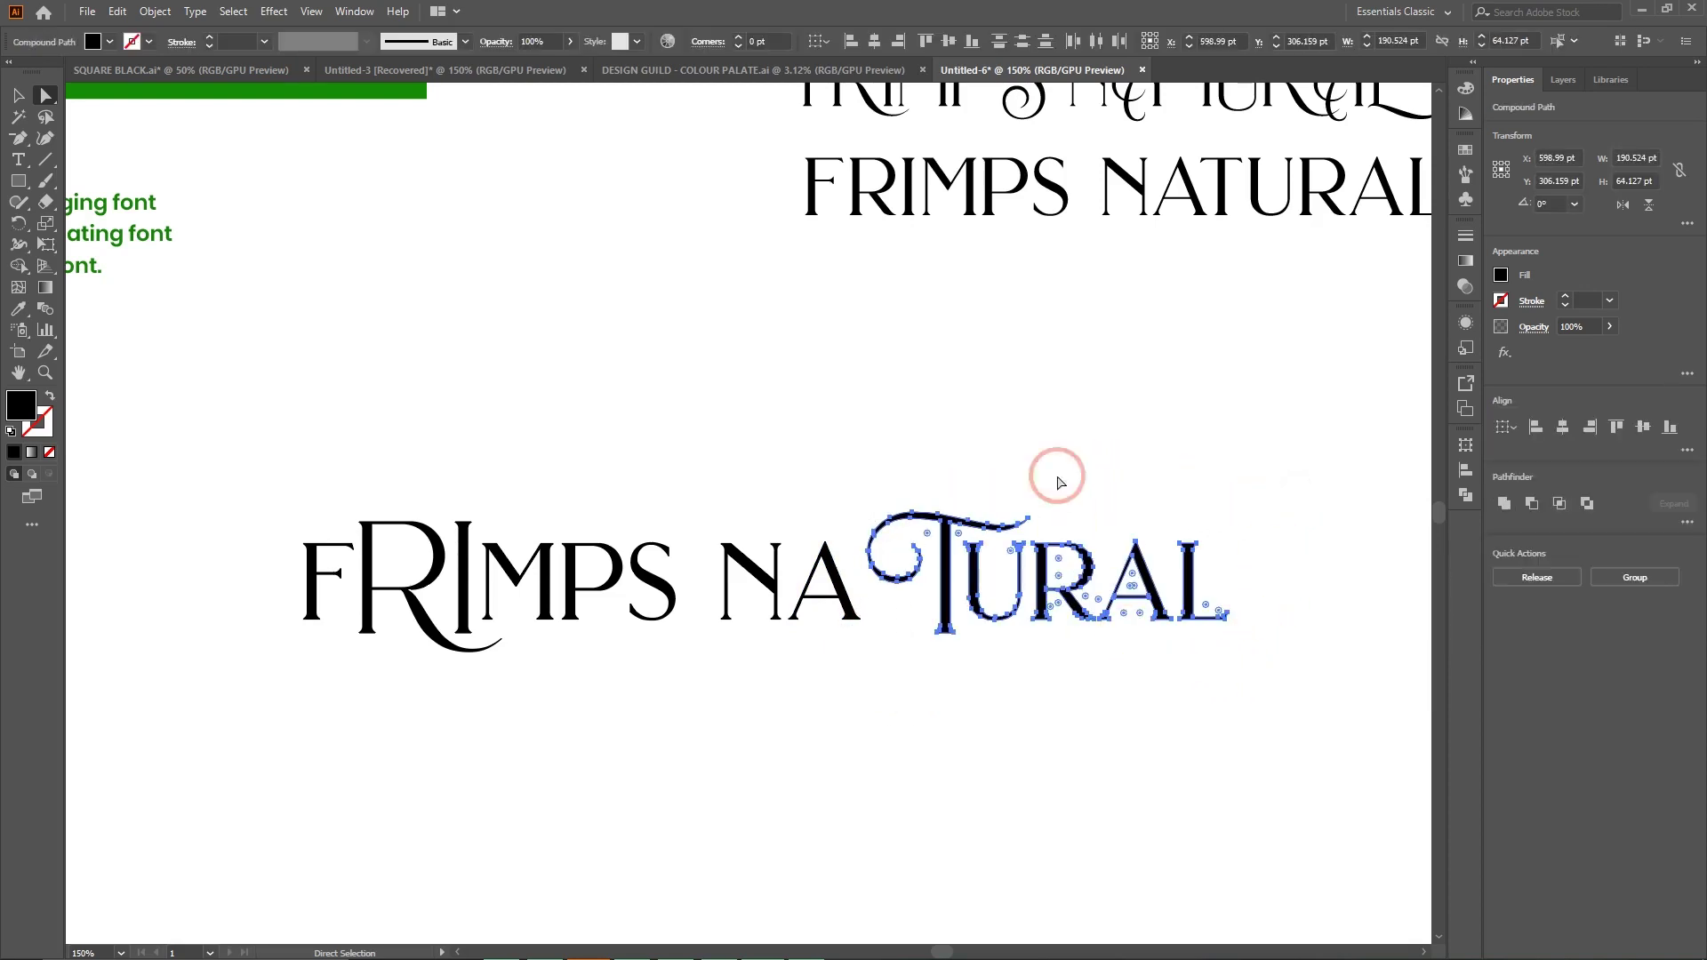
{"action": "key", "text": "Left"}
{"action": "key", "text": "Left"}
{"action": "key", "text": "Left"}
{"action": "key", "text": "Left"}
{"action": "key", "text": "Left"}
{"action": "key", "text": "Left"}
{"action": "key", "text": "Left"}
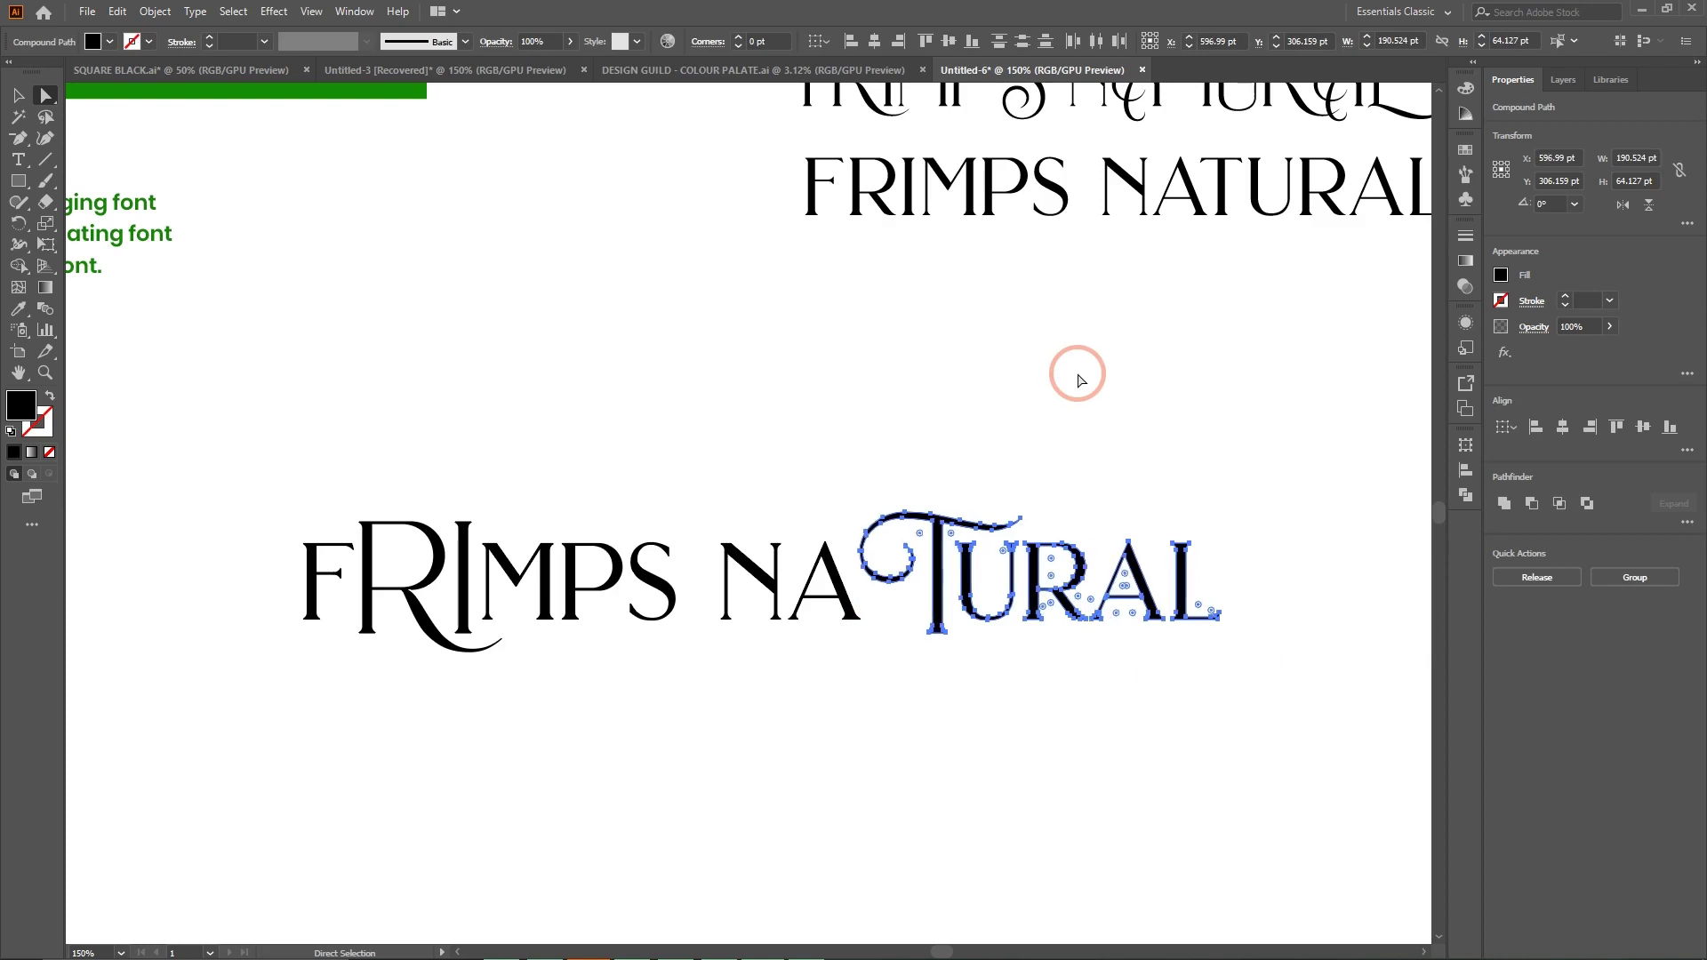
{"action": "key", "text": "Left"}
{"action": "key", "text": "Left"}
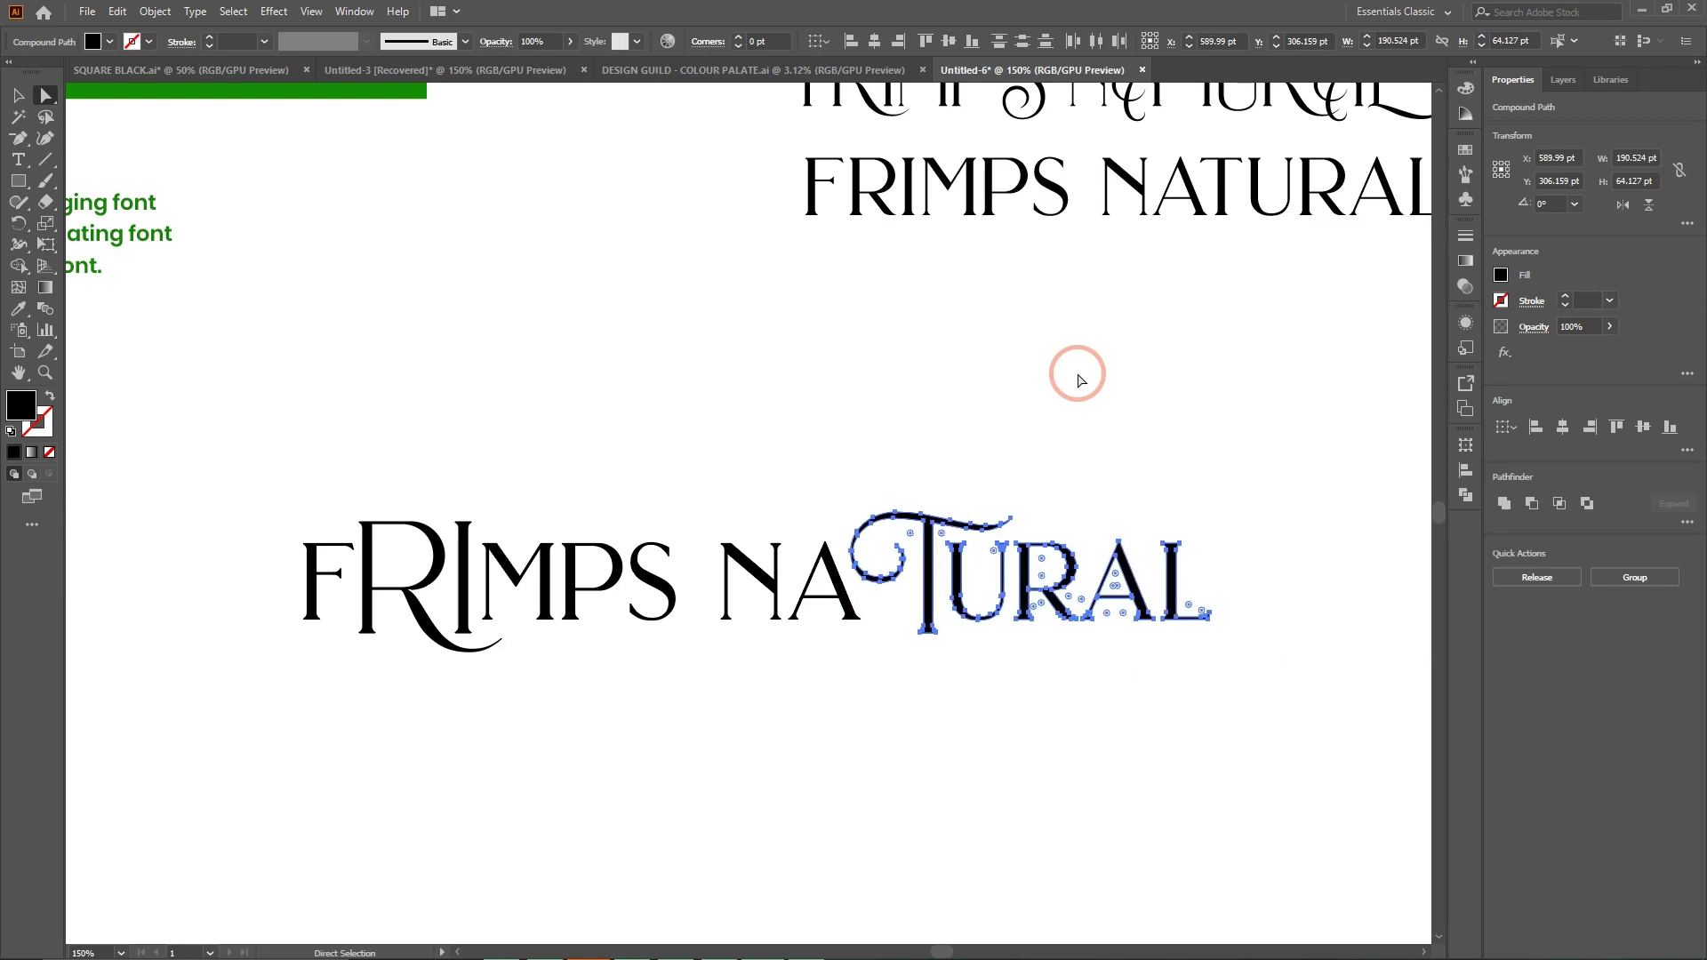
{"action": "key", "text": "Left"}
{"action": "key", "text": "Left"}
{"action": "key", "text": "Left"}
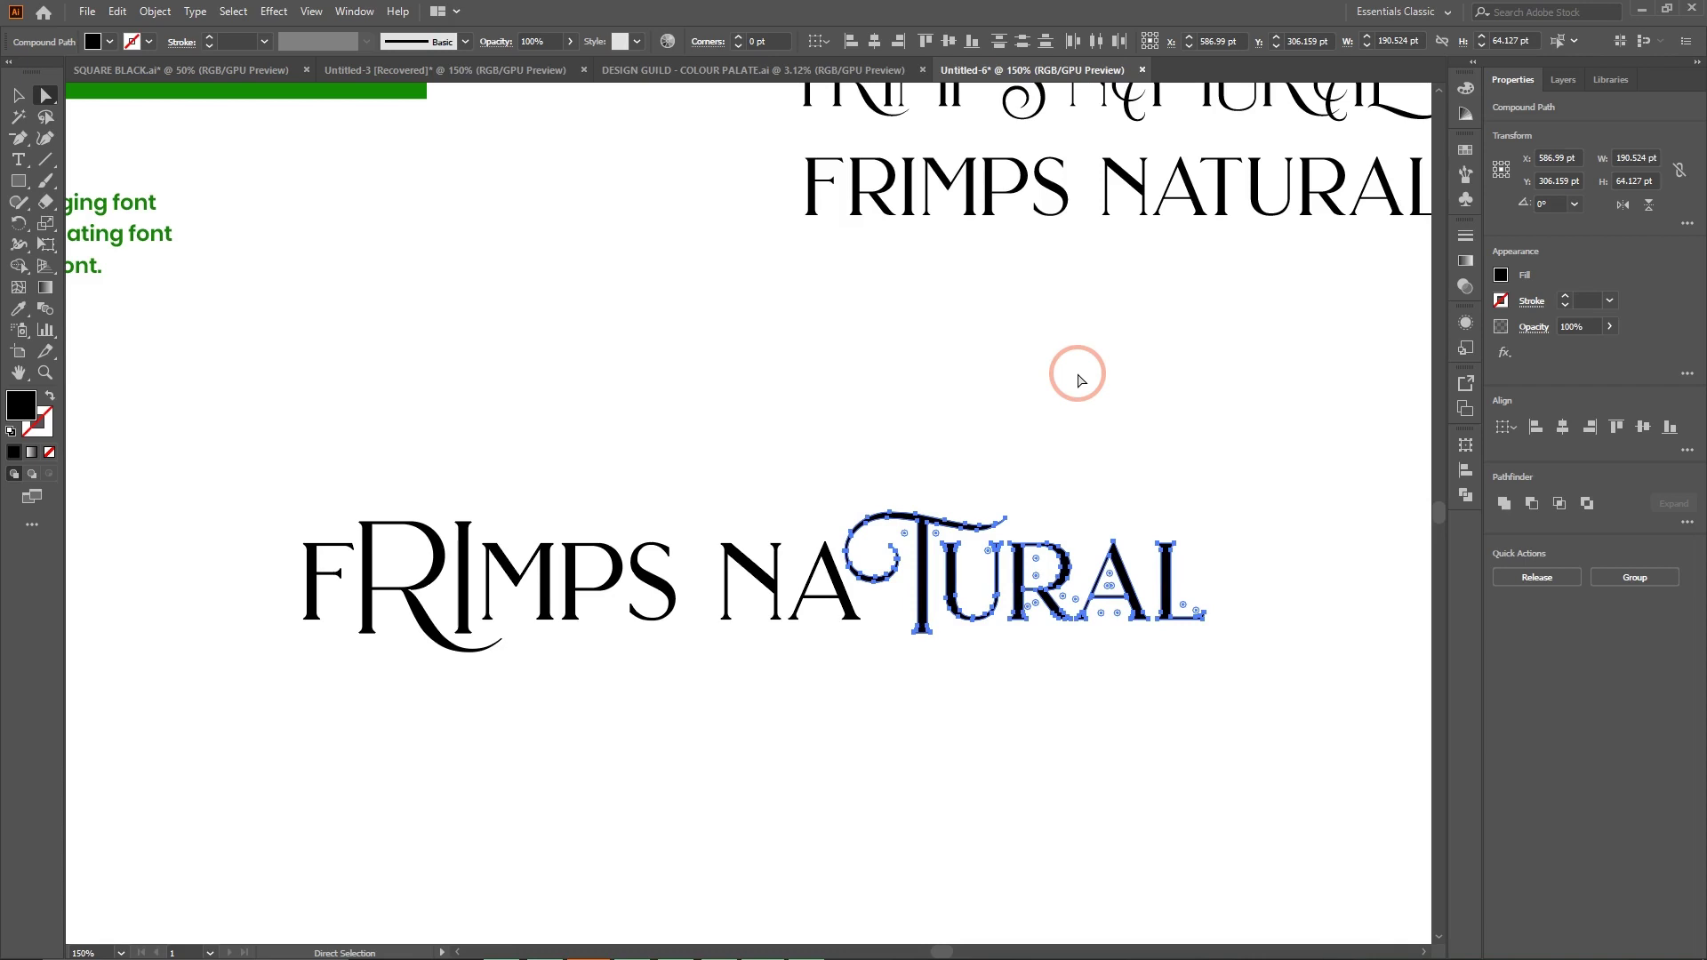
{"action": "key", "text": "Left"}
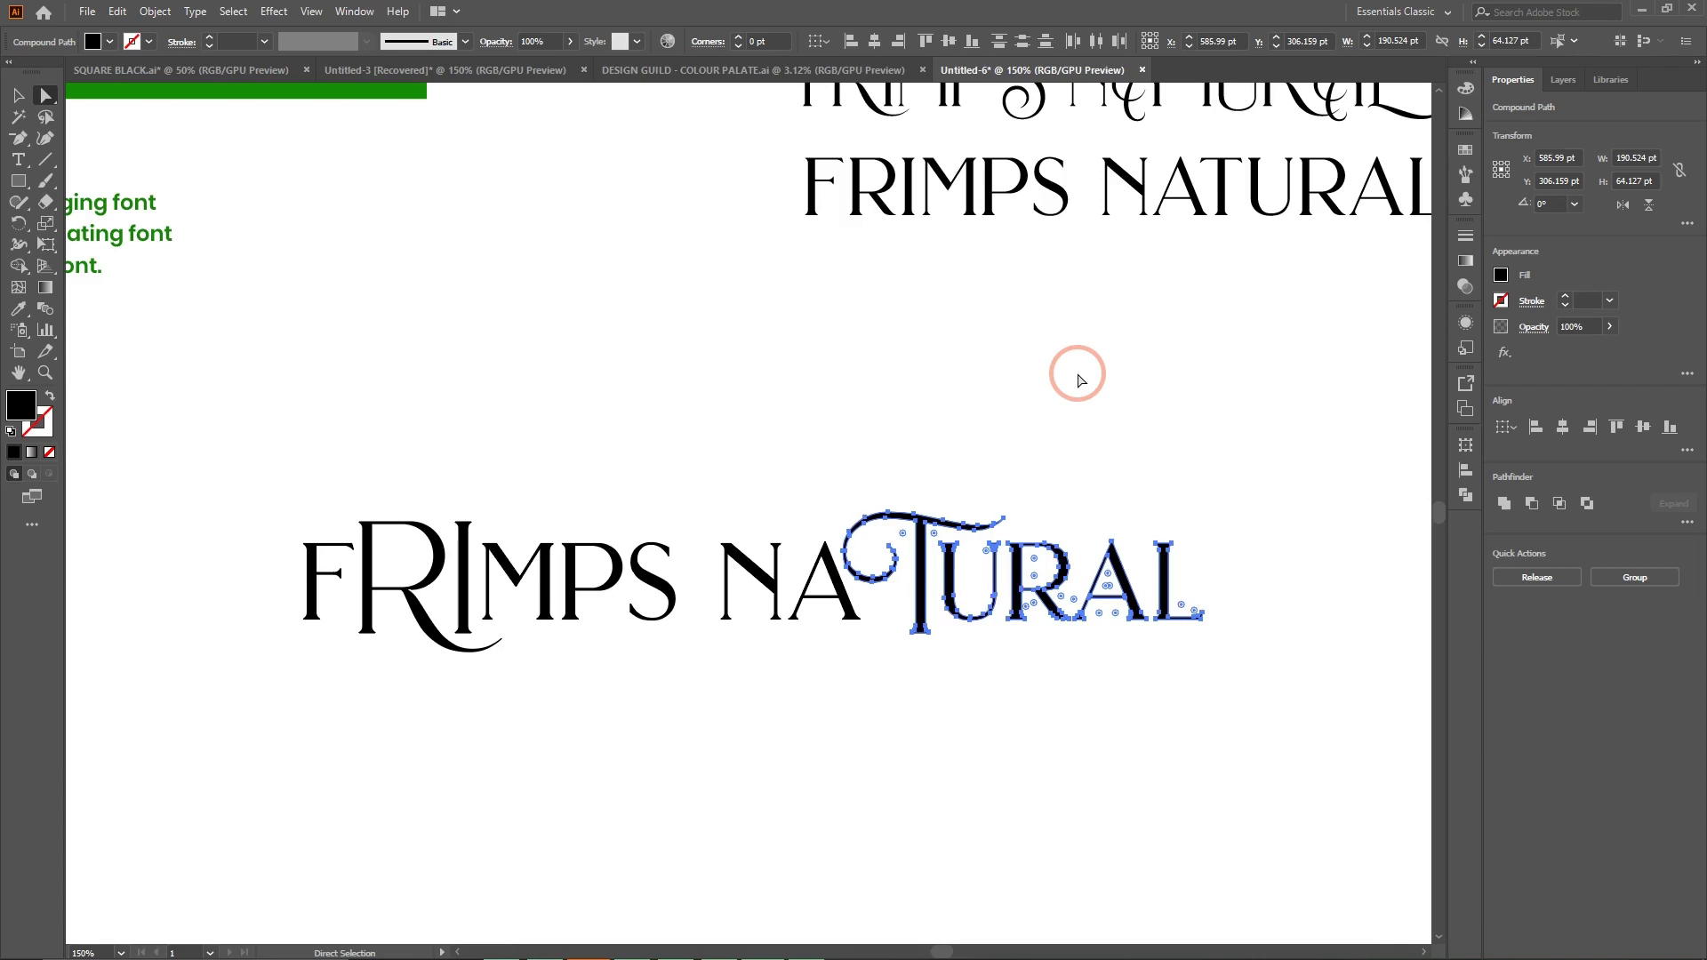
{"action": "left_click", "coordinate": [1156, 405]}
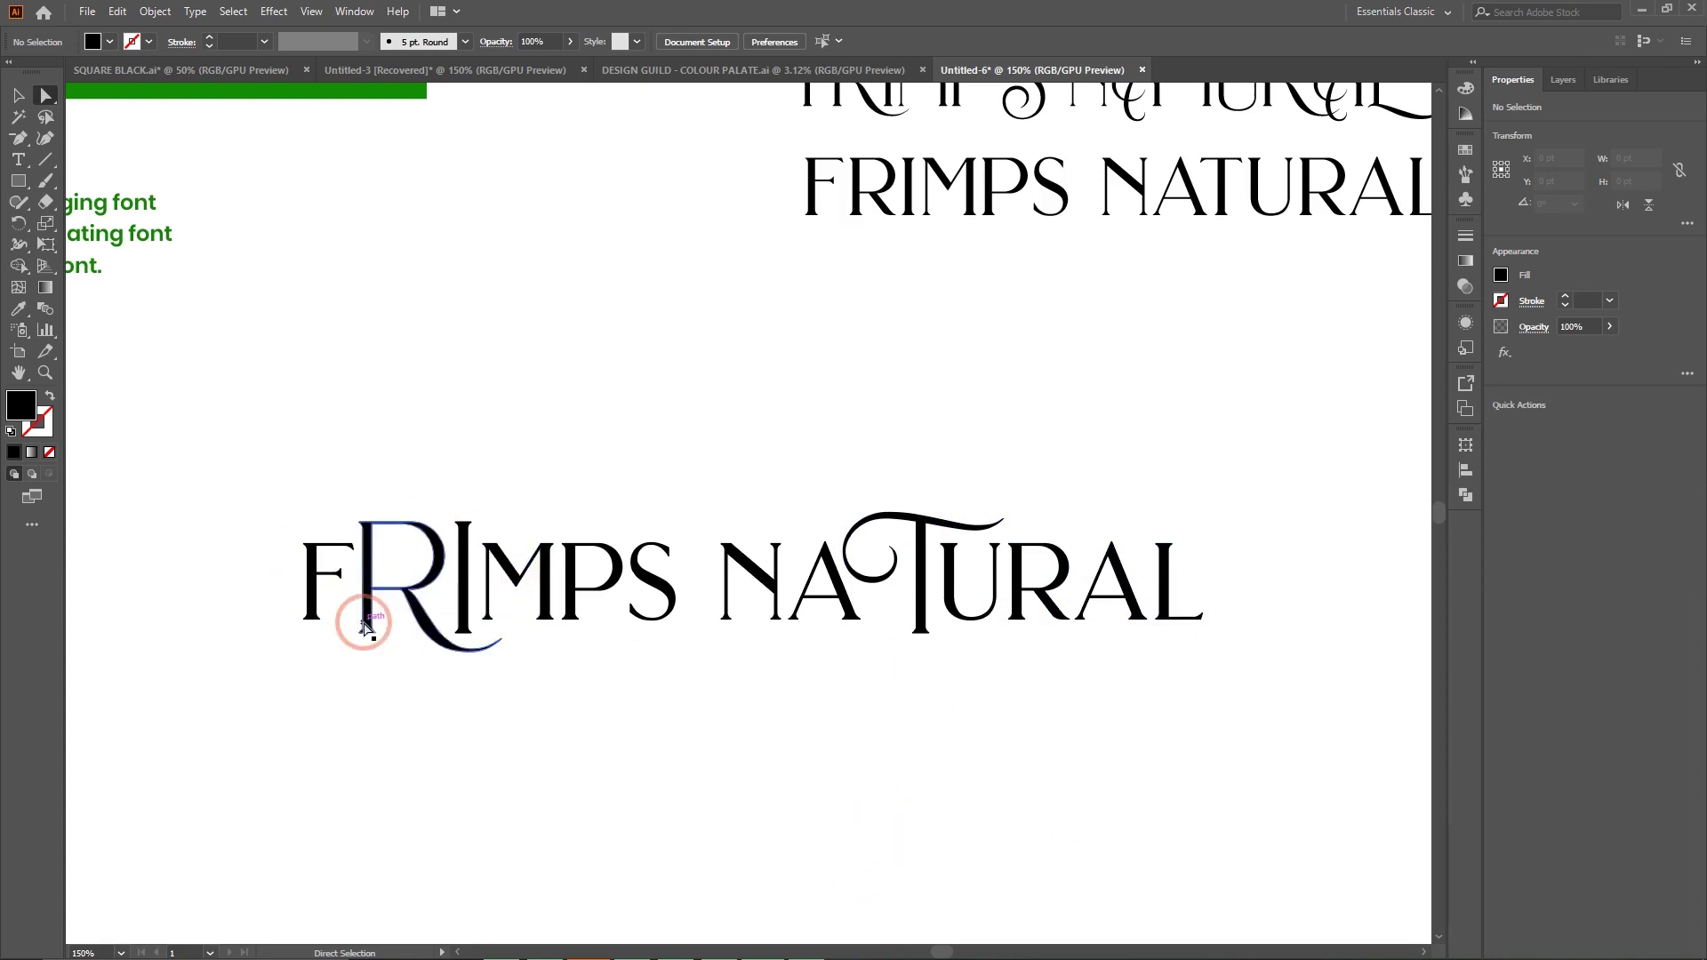
Widen the gap between the two words by nudging all letters of NATURAL together to X 558.721 pt.
{"action": "left_click_drag", "start_coordinate": [364, 627], "coordinate": [377, 634]}
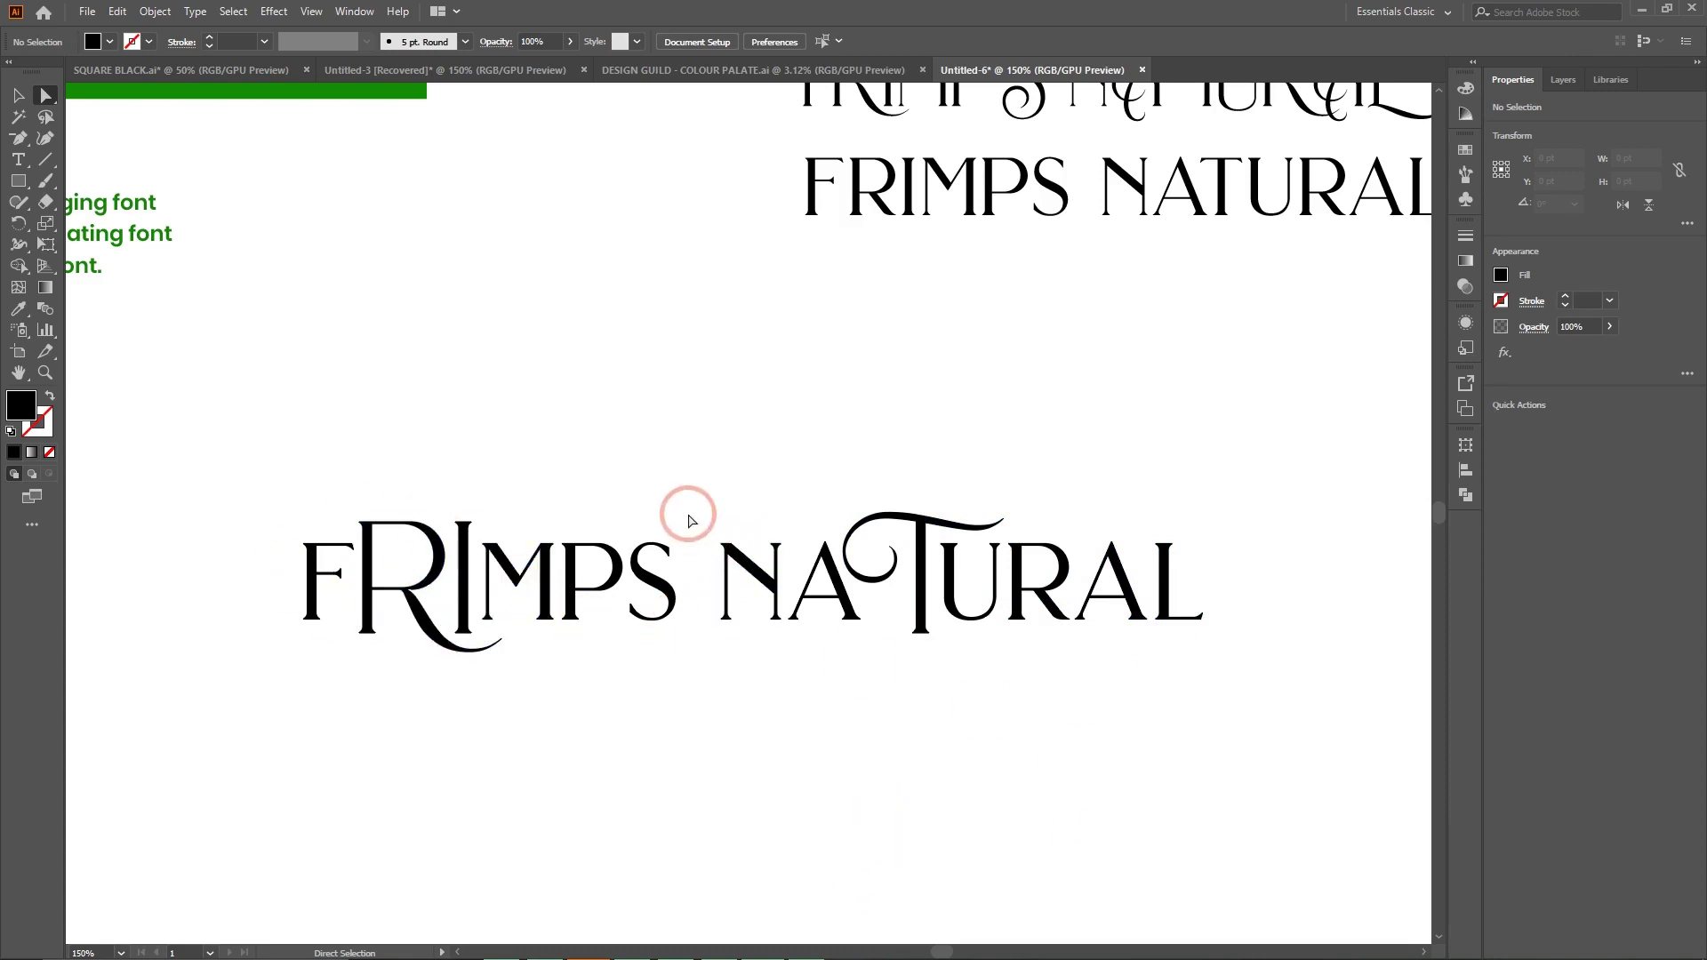
{"action": "left_click_drag", "start_coordinate": [688, 513], "coordinate": [1279, 653]}
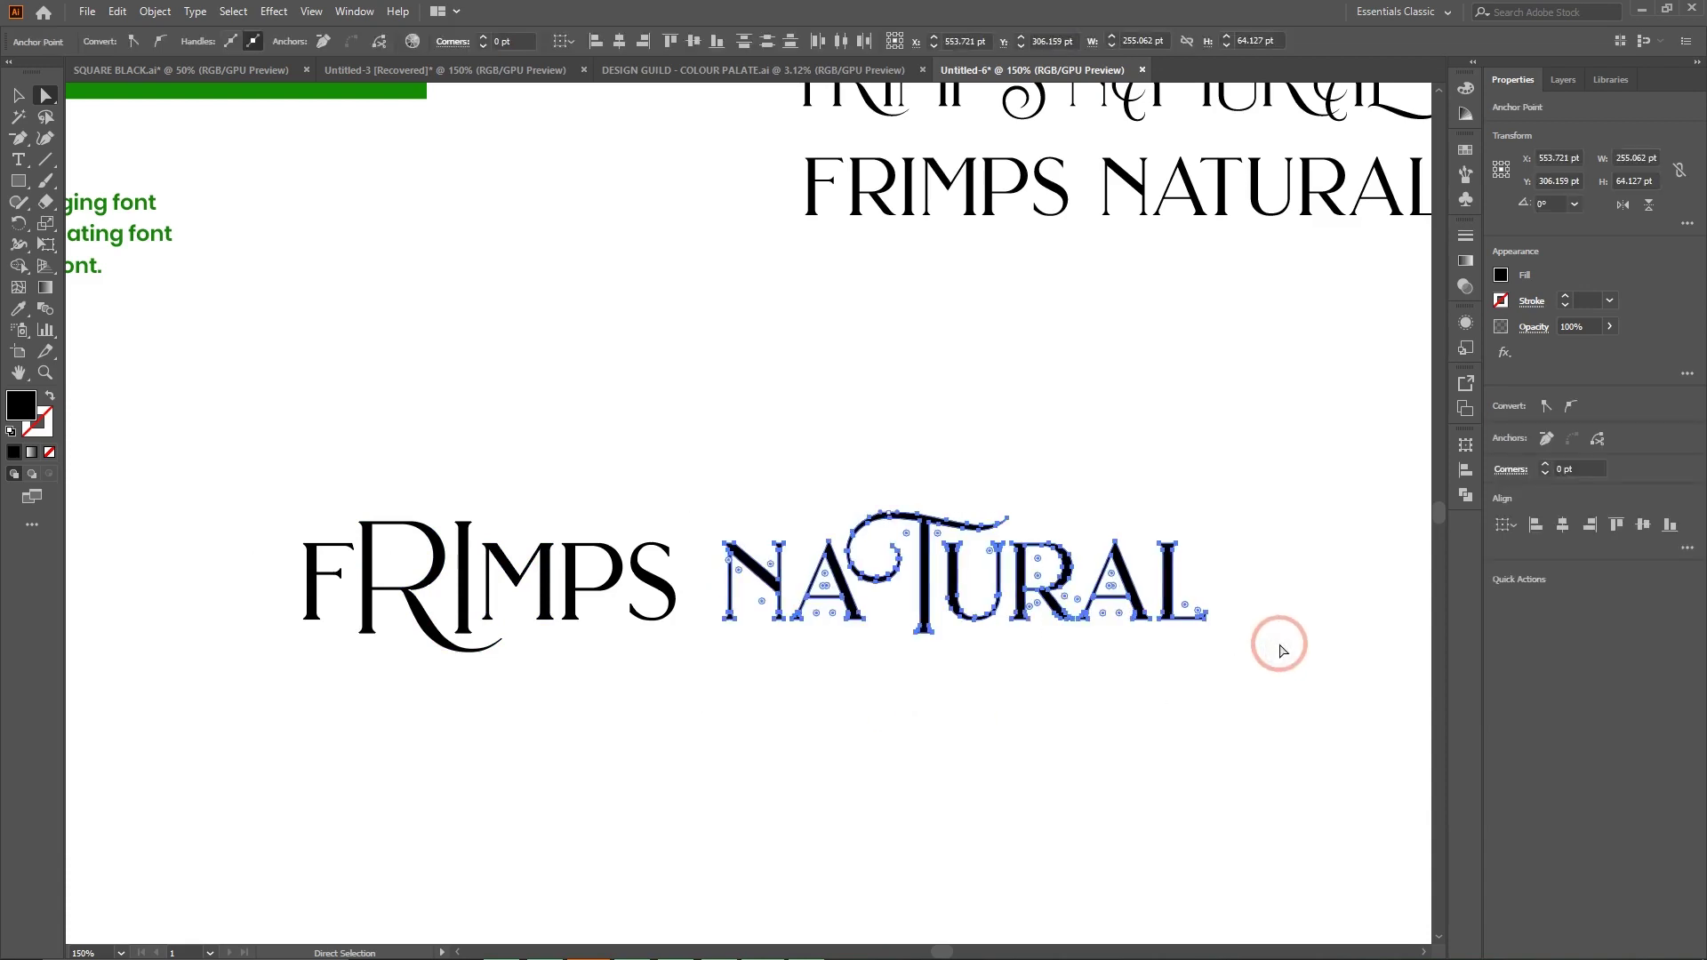
{"action": "left_click", "coordinate": [896, 369]}
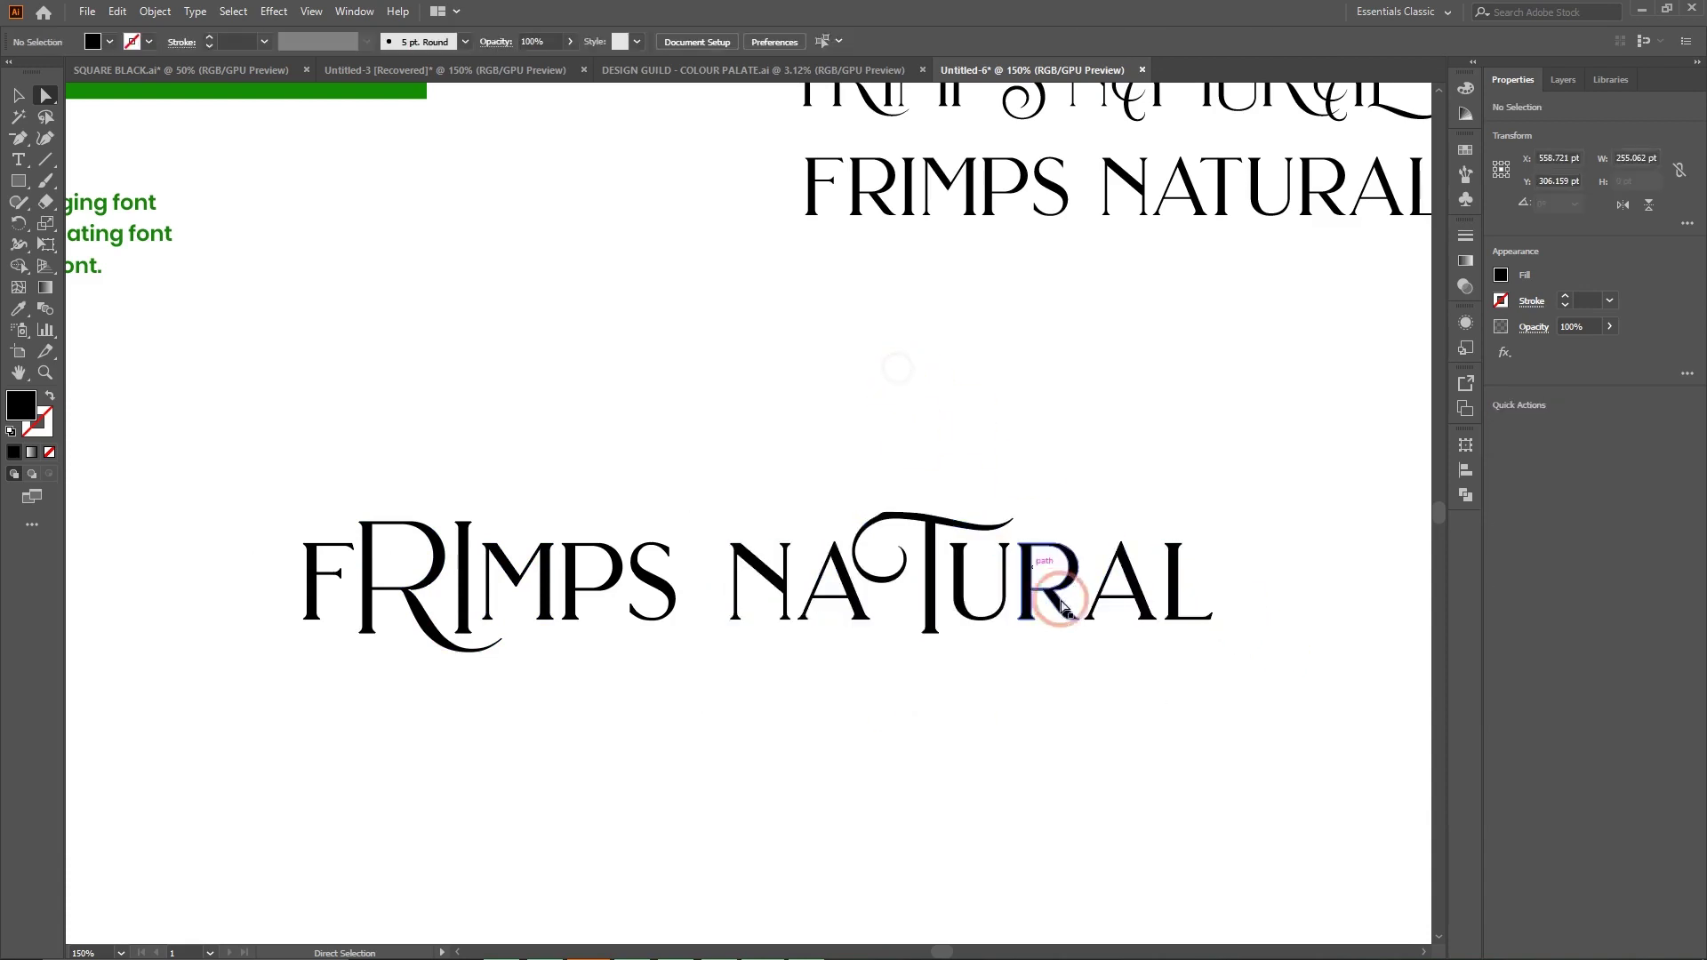
Delete the kinked anchor point on the upper edge of the T's swash using the Curvature tool.
{"action": "left_click", "coordinate": [887, 517]}
{"action": "left_click", "coordinate": [958, 435]}
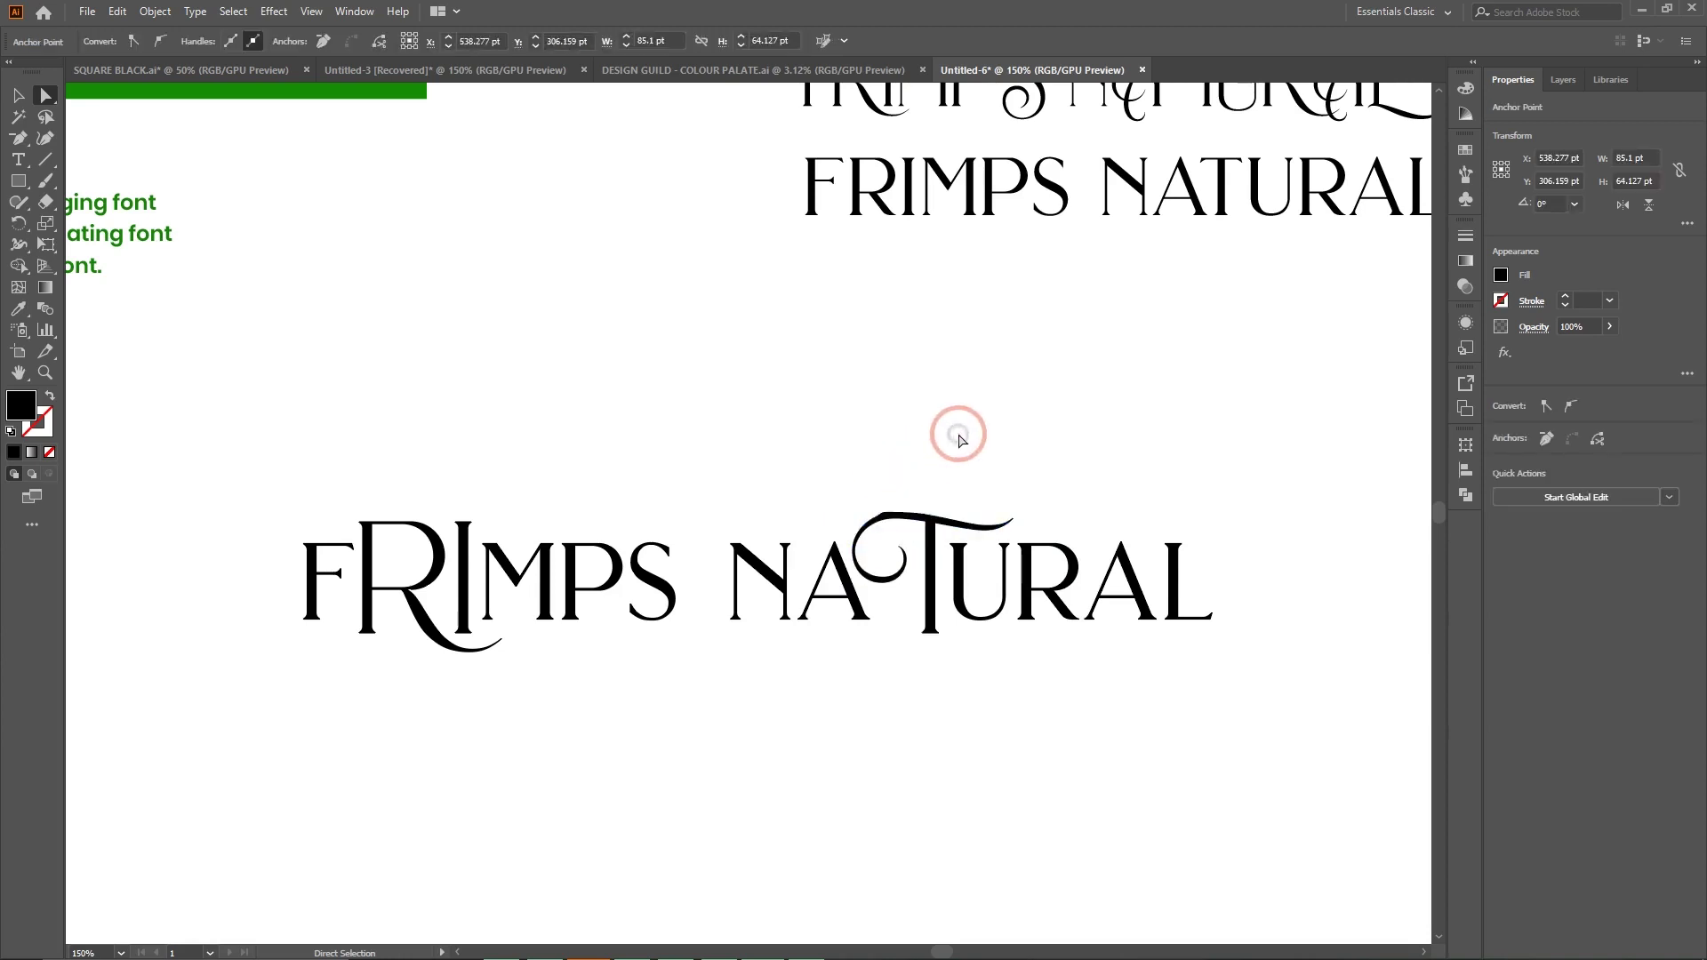
{"action": "left_click", "coordinate": [887, 512]}
{"action": "key", "text": "ctrl+equal"}
{"action": "key", "text": "ctrl+equal"}
{"action": "key", "text": "ctrl+equal"}
{"action": "key", "text": "ctrl+equal"}
{"action": "key", "text": "ctrl+equal"}
{"action": "key", "text": "ctrl+equal"}
{"action": "key", "text": "ctrl+equal"}
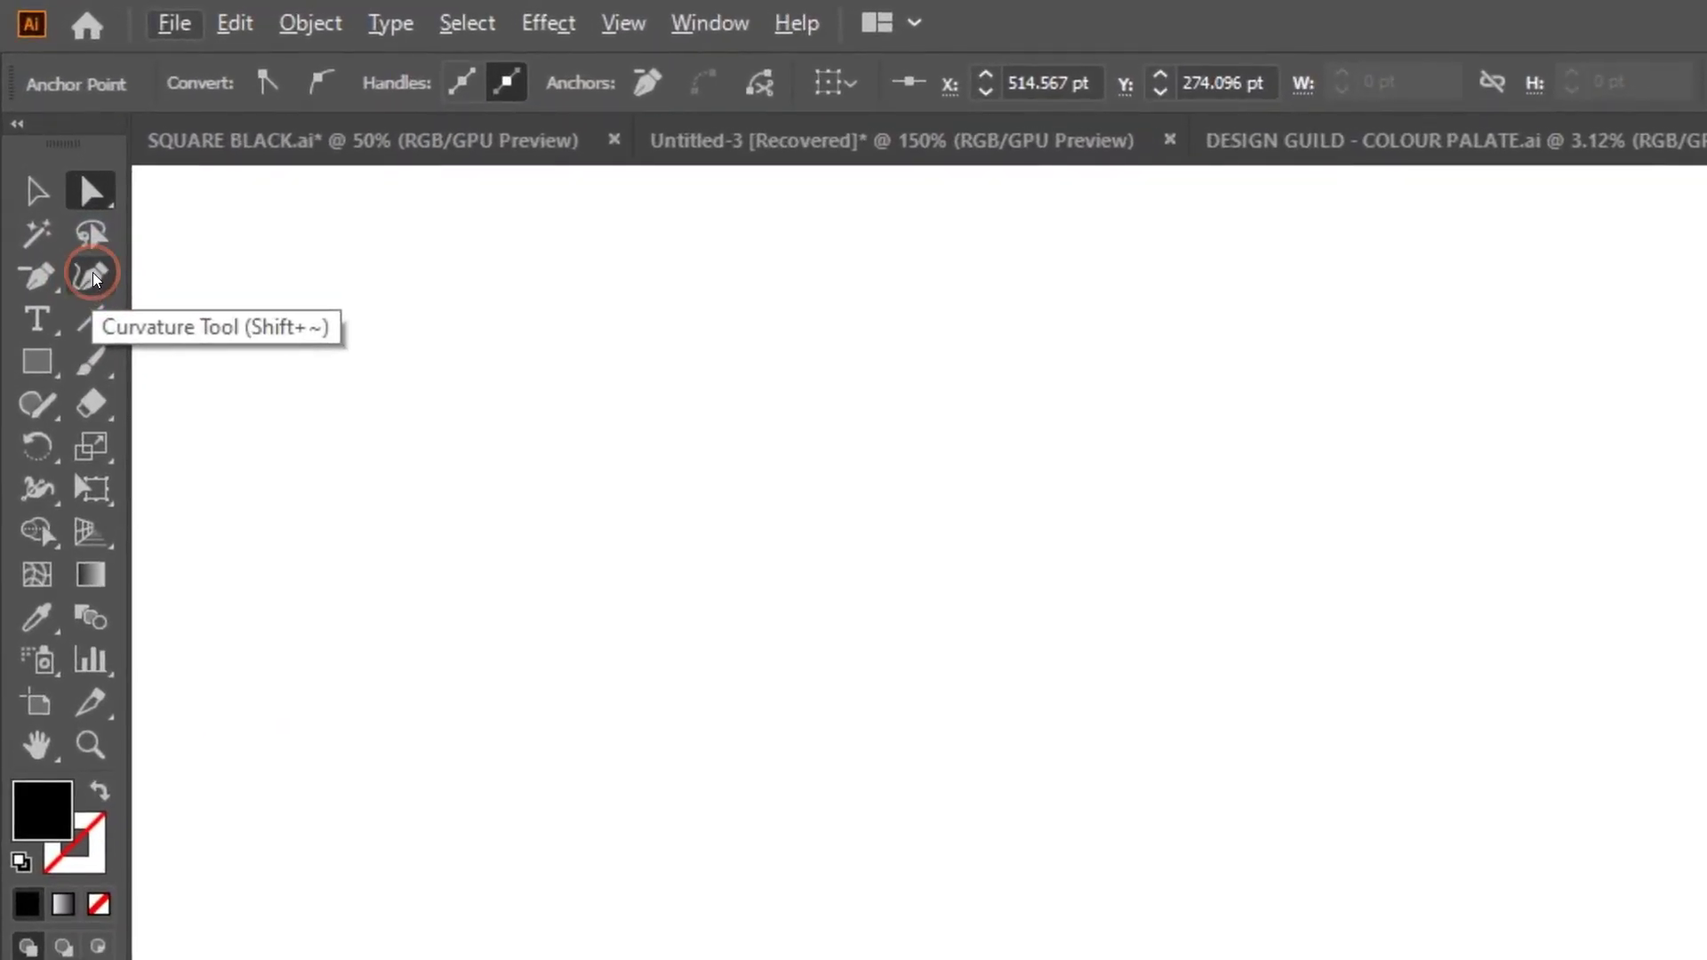
{"action": "left_click", "coordinate": [94, 278]}
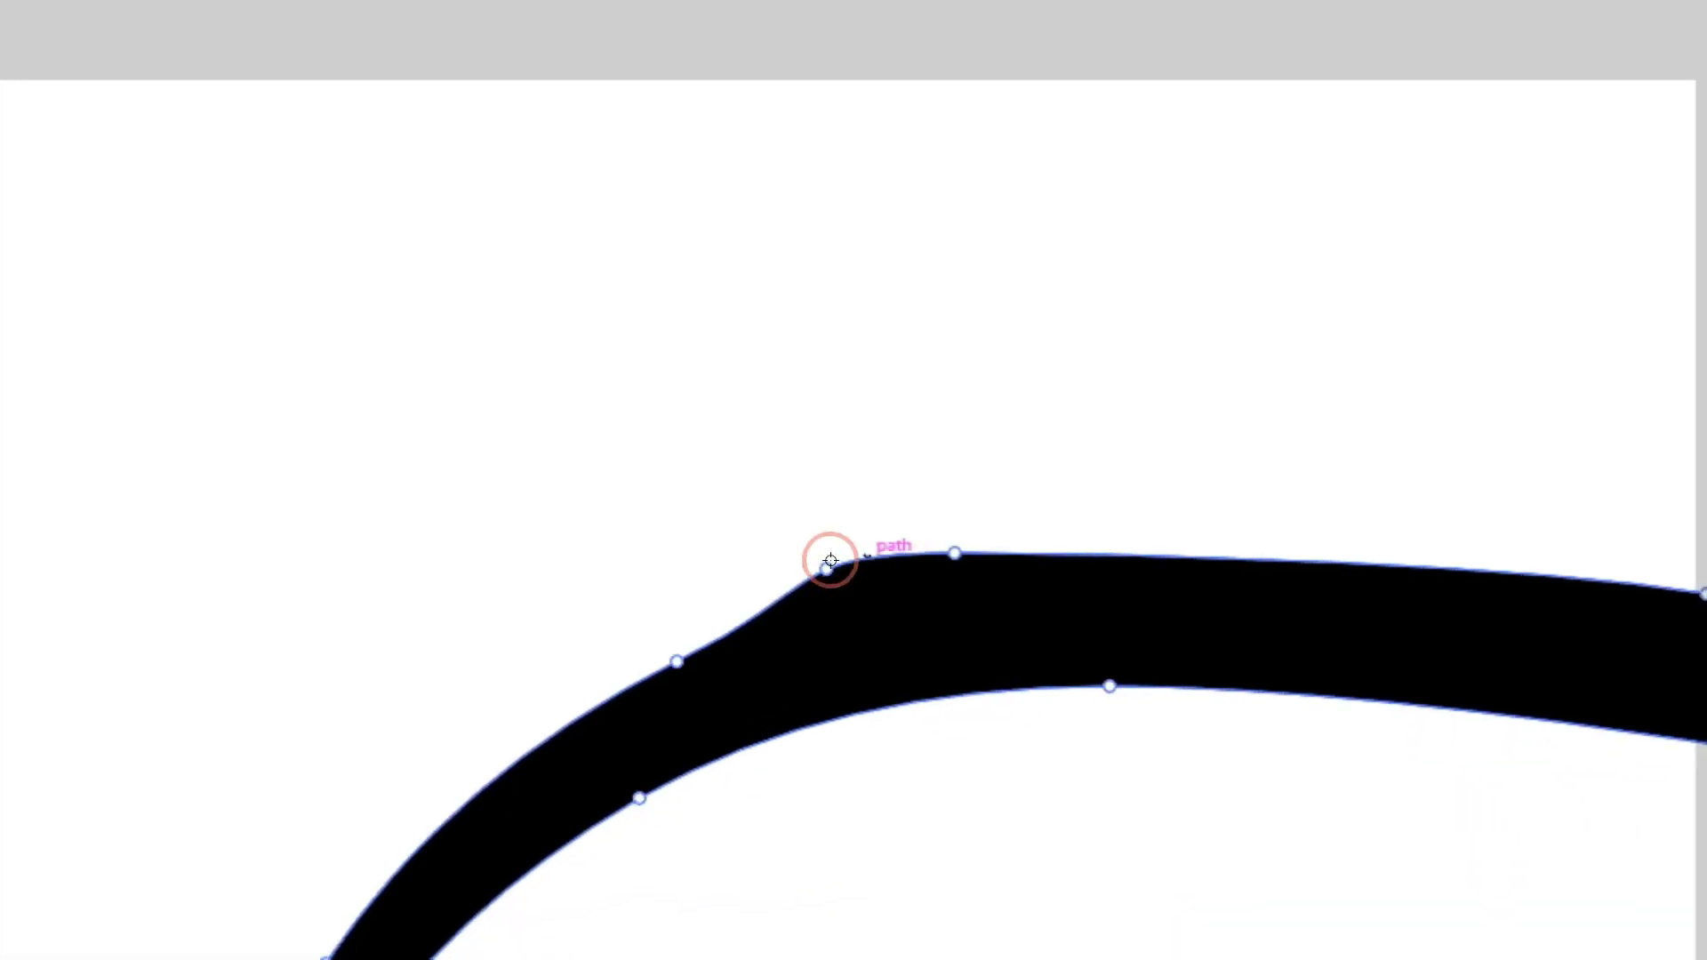
{"action": "left_click", "coordinate": [827, 567]}
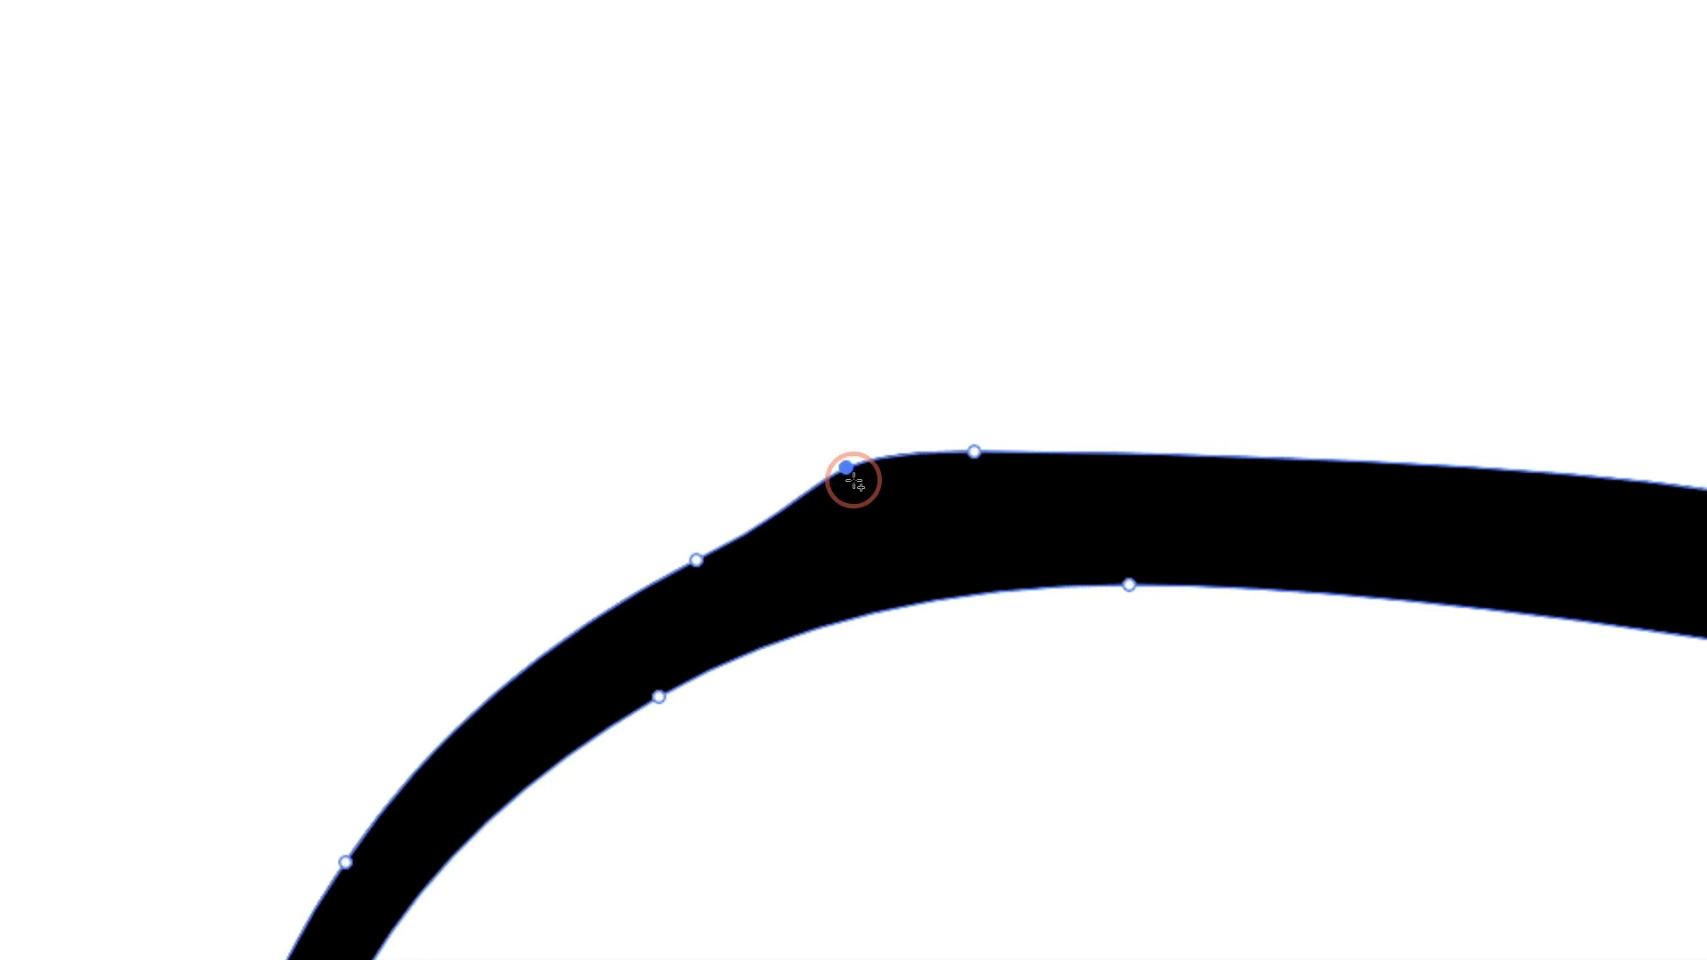
{"action": "key", "text": "Delete"}
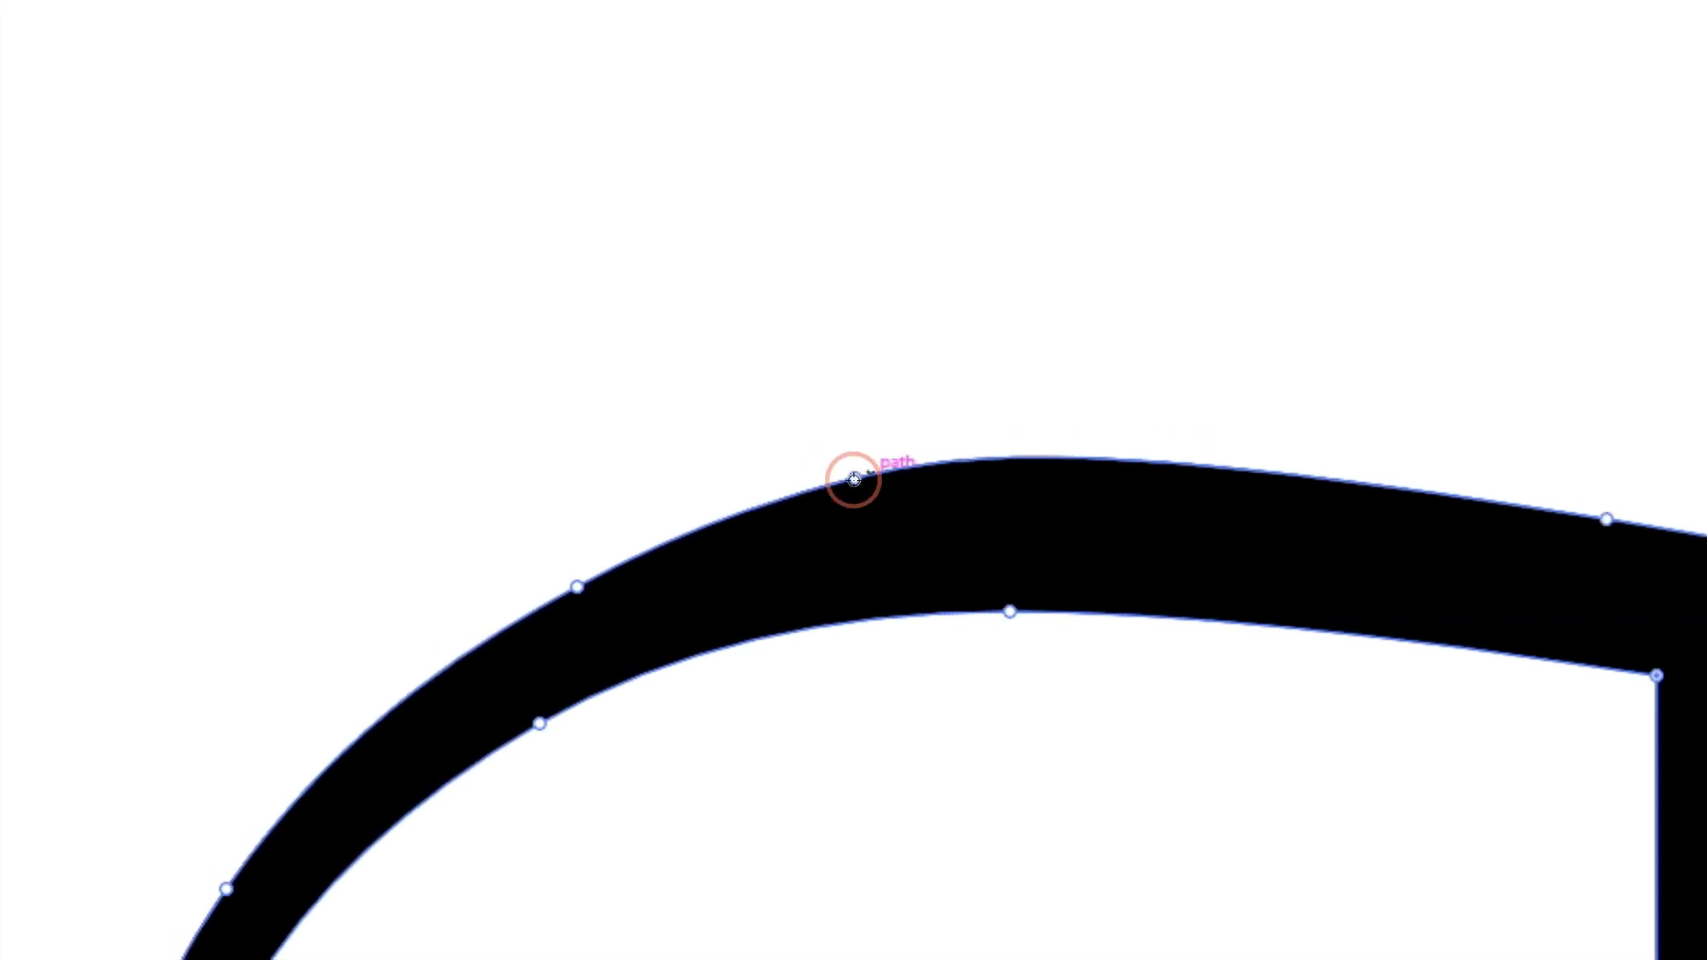
Refine the top curve of the T's swash by shifting its upper-edge anchor point slightly down and left.
{"action": "left_click_drag", "start_coordinate": [854, 480], "coordinate": [845, 500]}
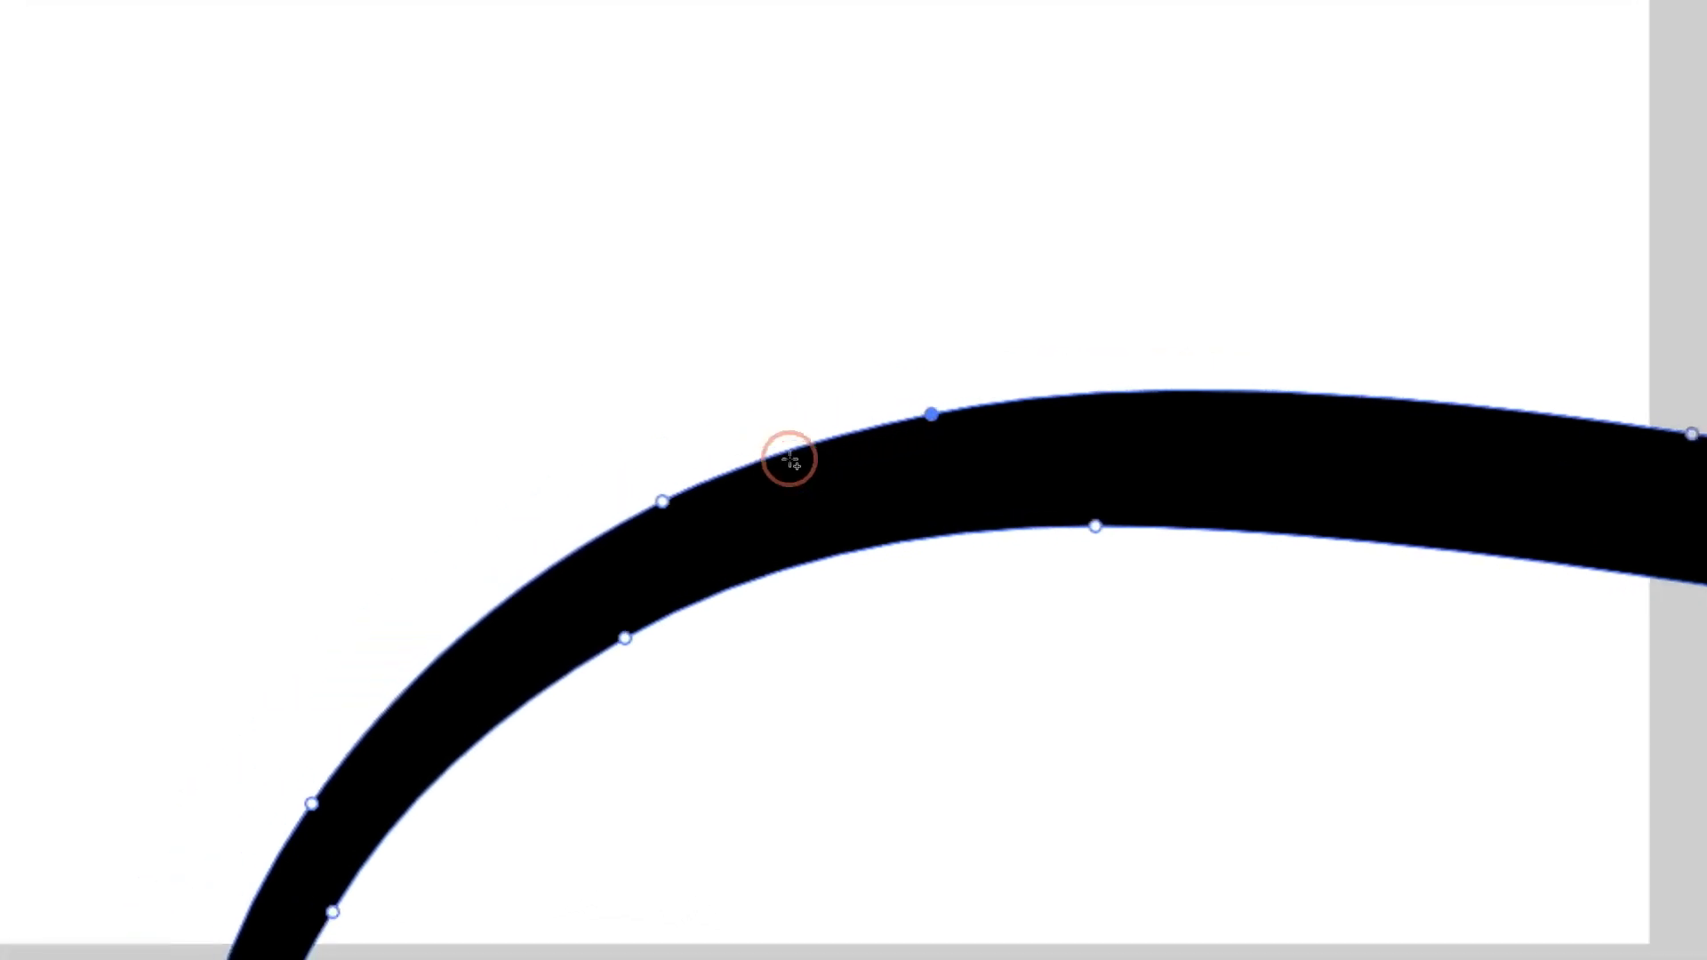
{"action": "key", "text": "v"}
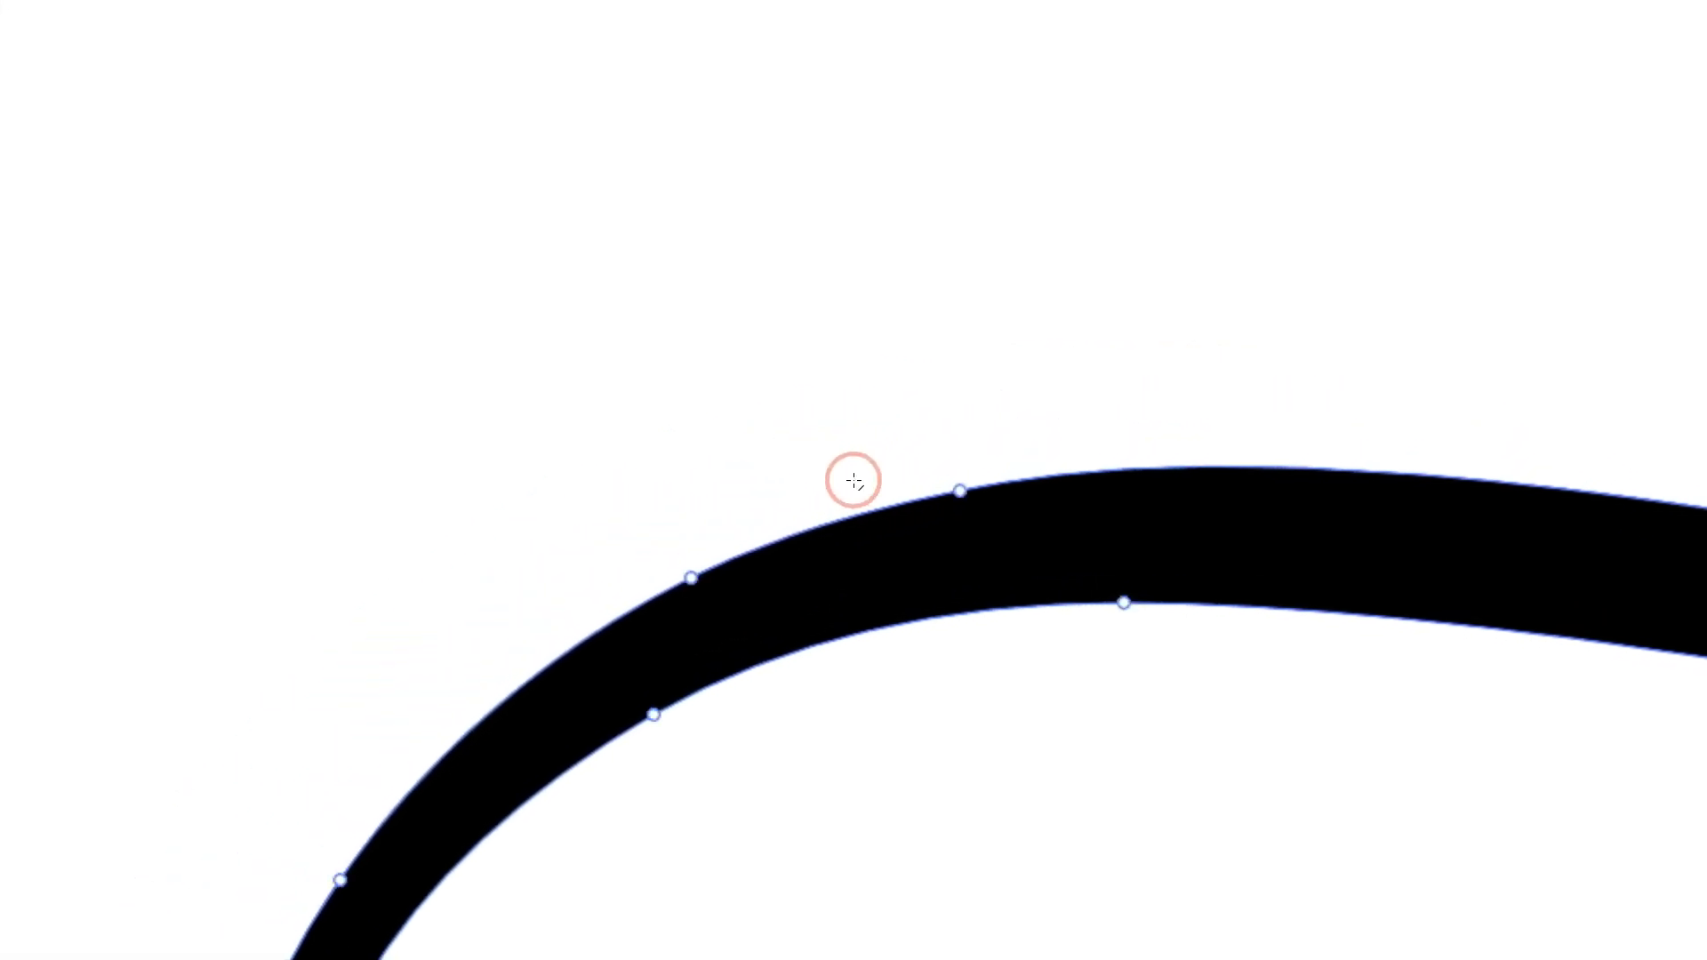
{"action": "key", "text": "ctrl+minus"}
{"action": "key", "text": "ctrl+minus"}
{"action": "key", "text": "ctrl+minus"}
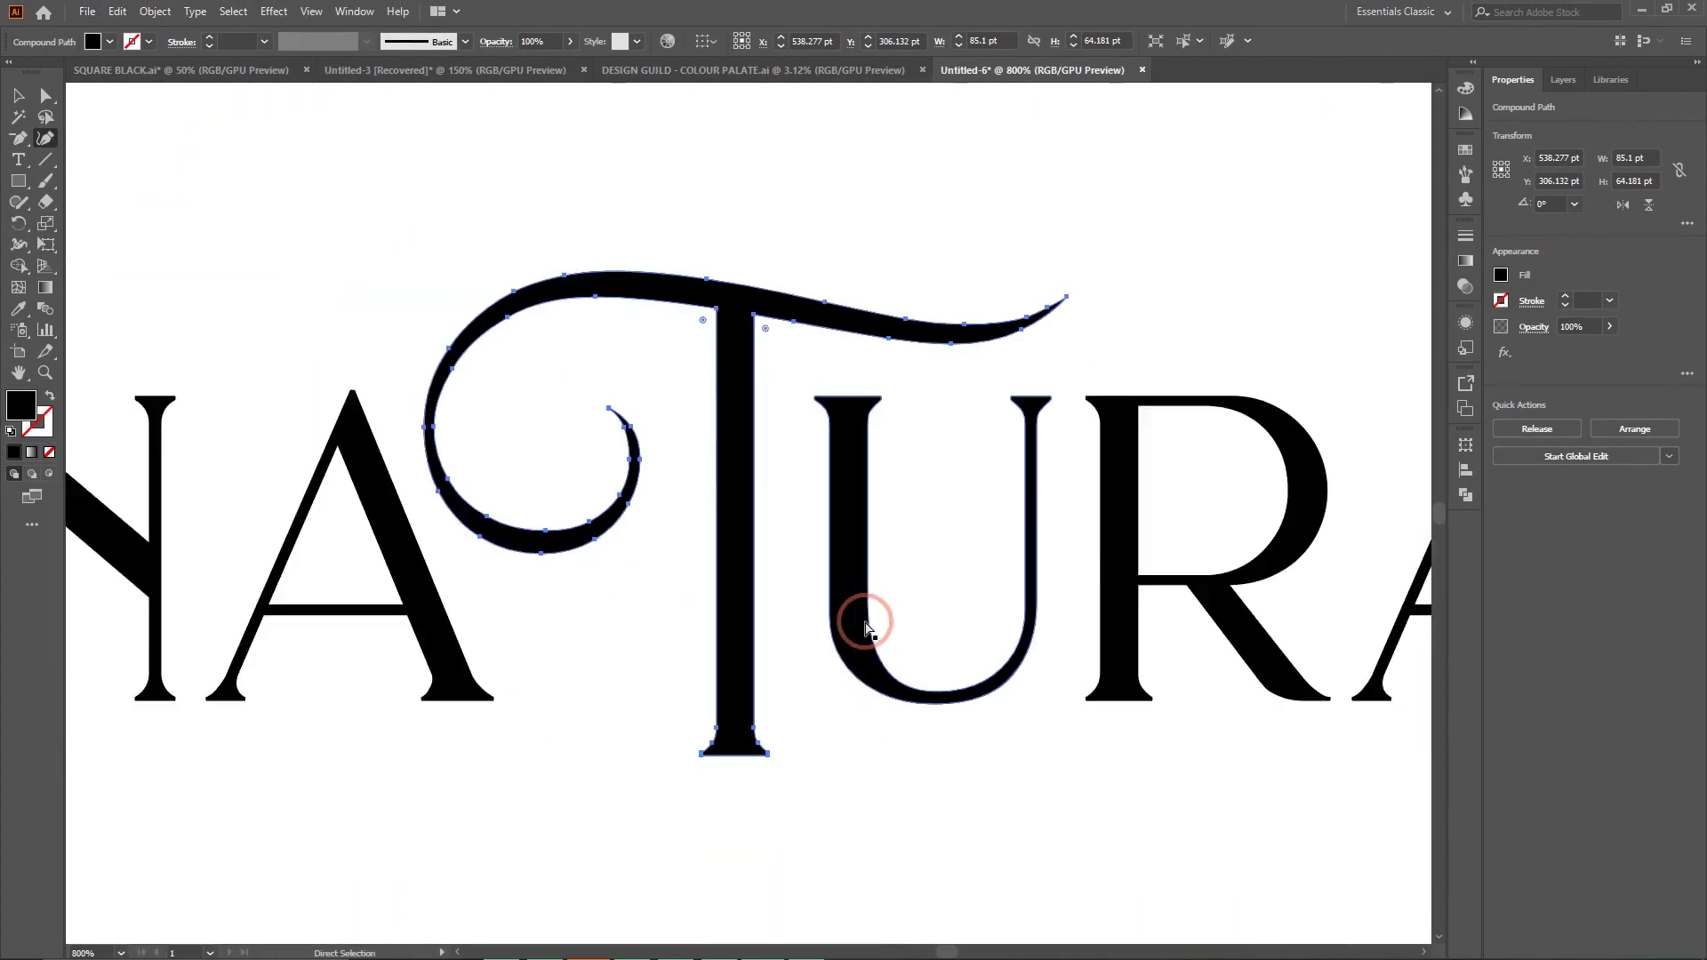
{"action": "key", "text": "ctrl+minus"}
{"action": "key", "text": "ctrl+minus"}
{"action": "key", "text": "ctrl+minus"}
{"action": "key", "text": "ctrl+minus"}
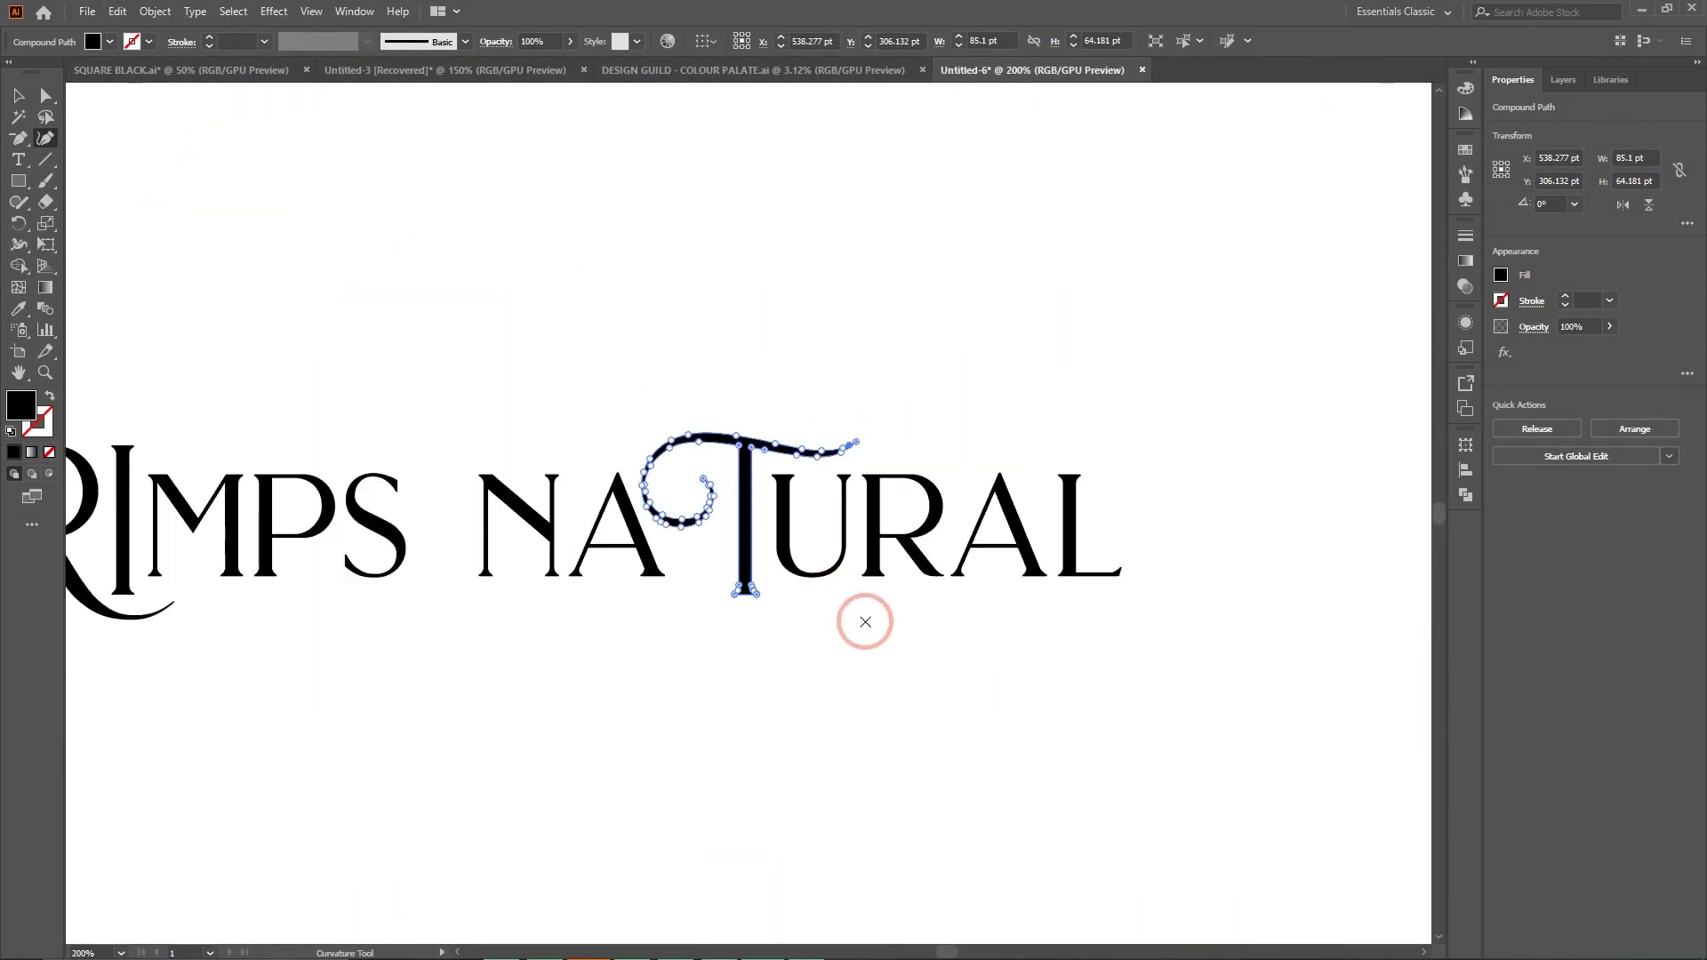
{"action": "key", "text": "ctrl+minus"}
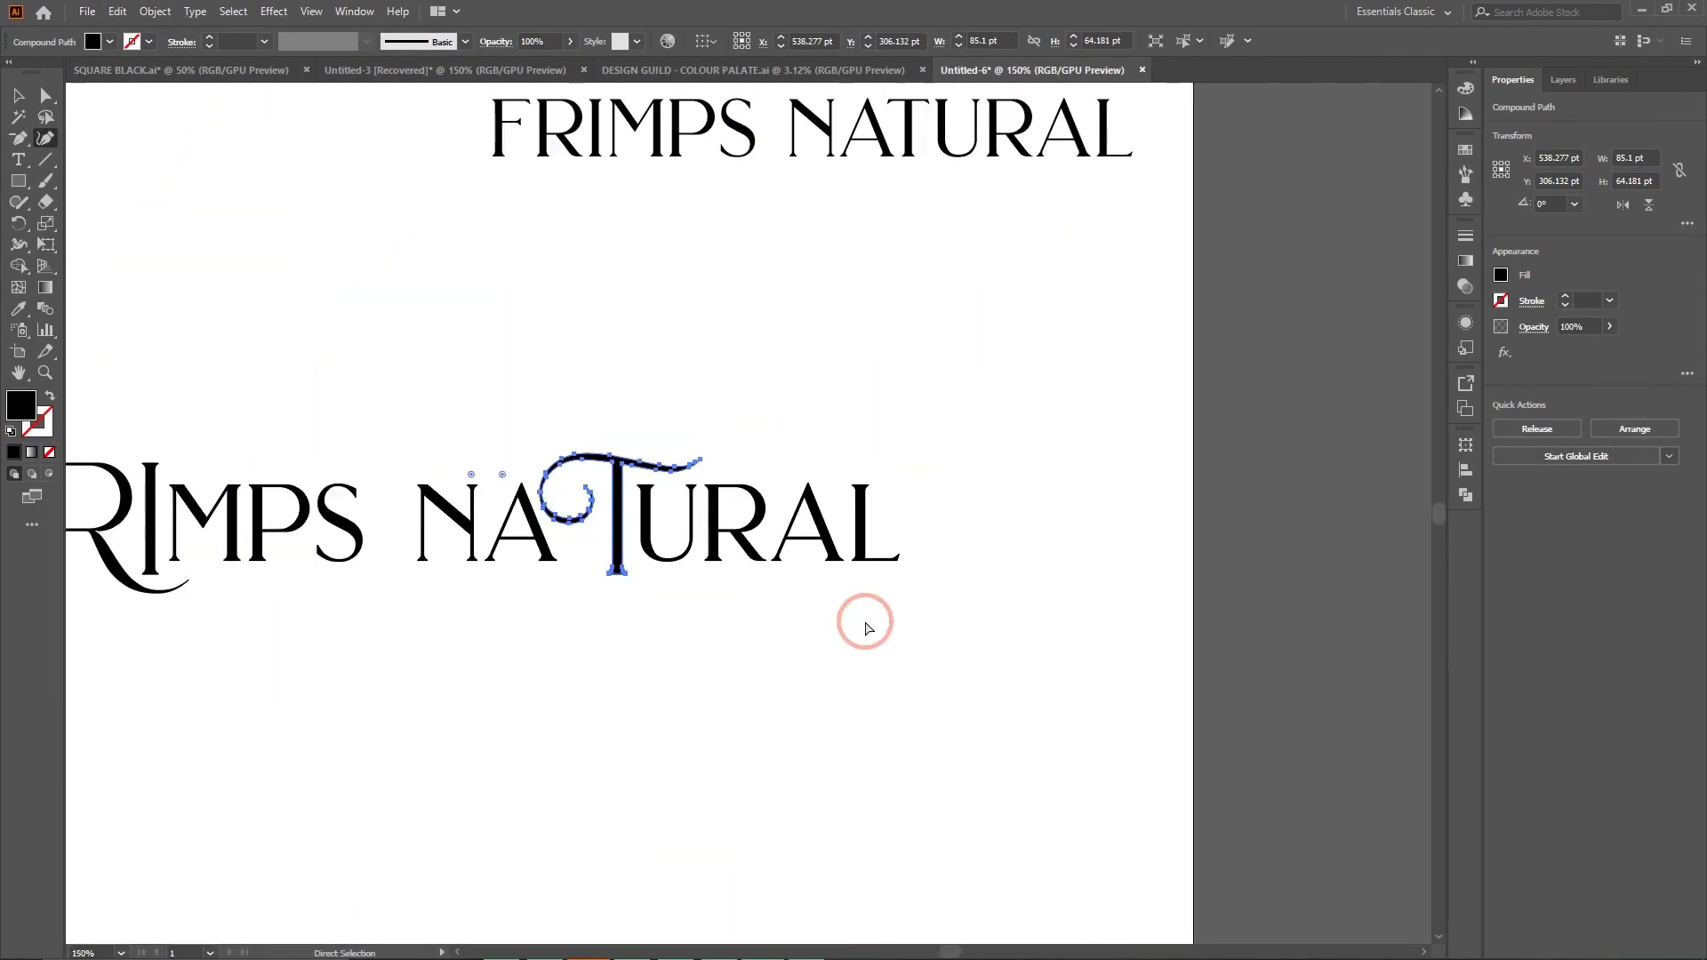
{"action": "key", "text": "ctrl+minus"}
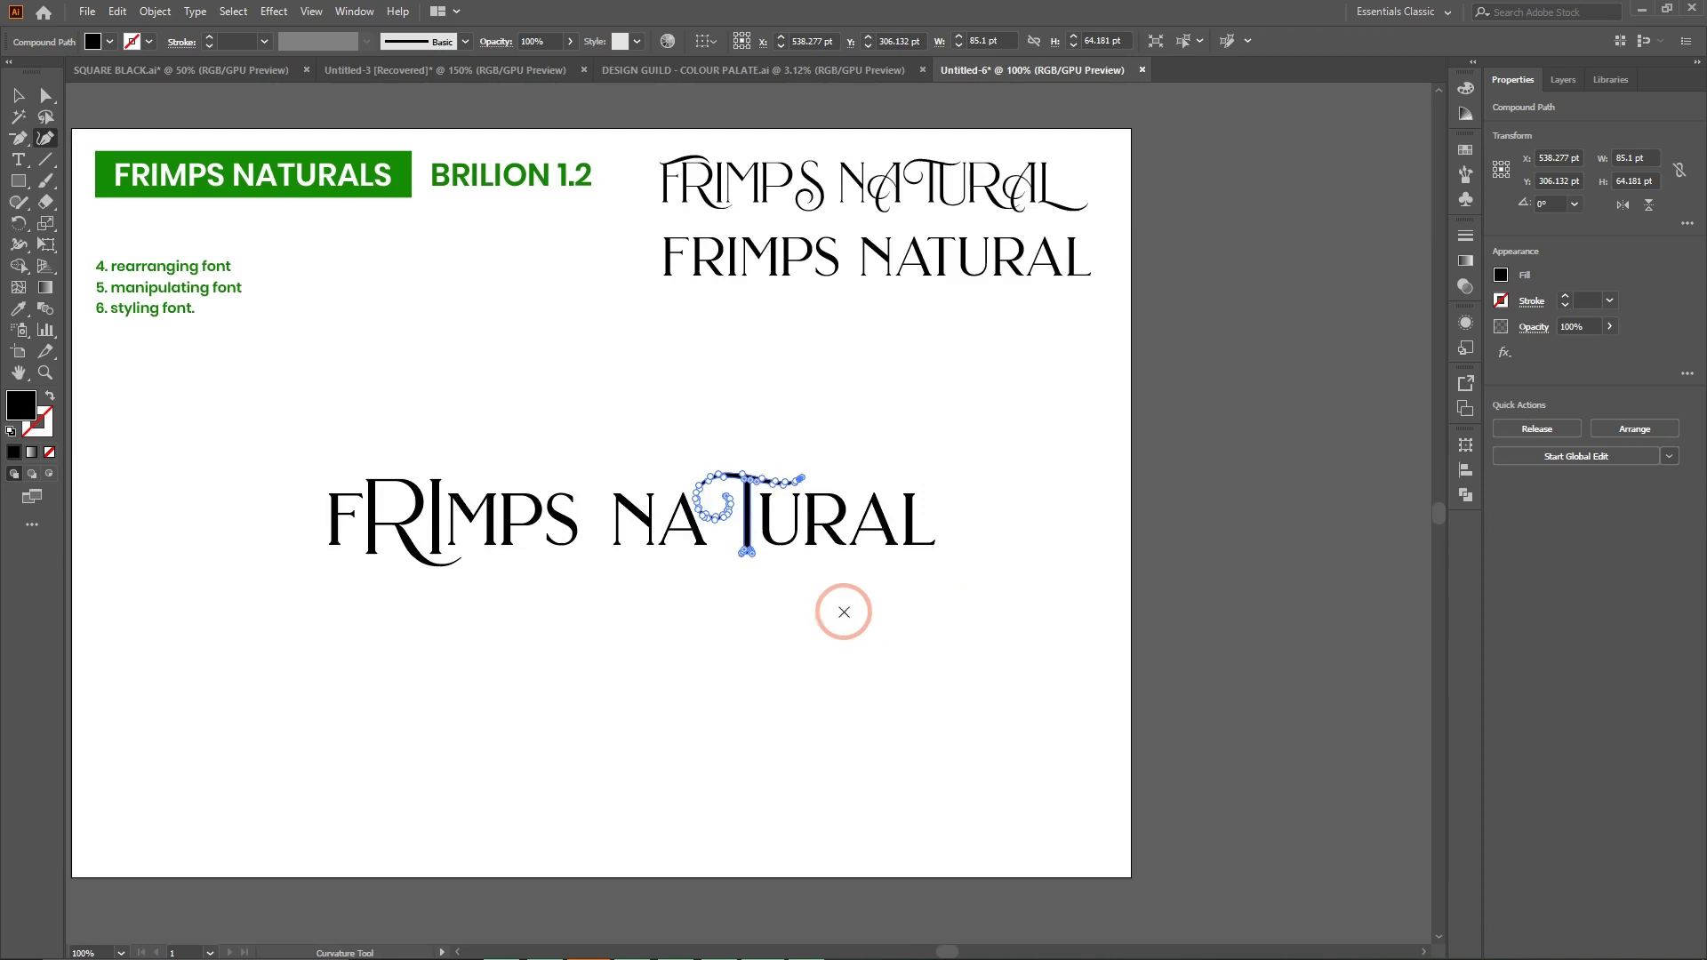
Delete the "4. rearranging font" entry from the green task list and deselect the text.
{"action": "left_click", "coordinate": [22, 161]}
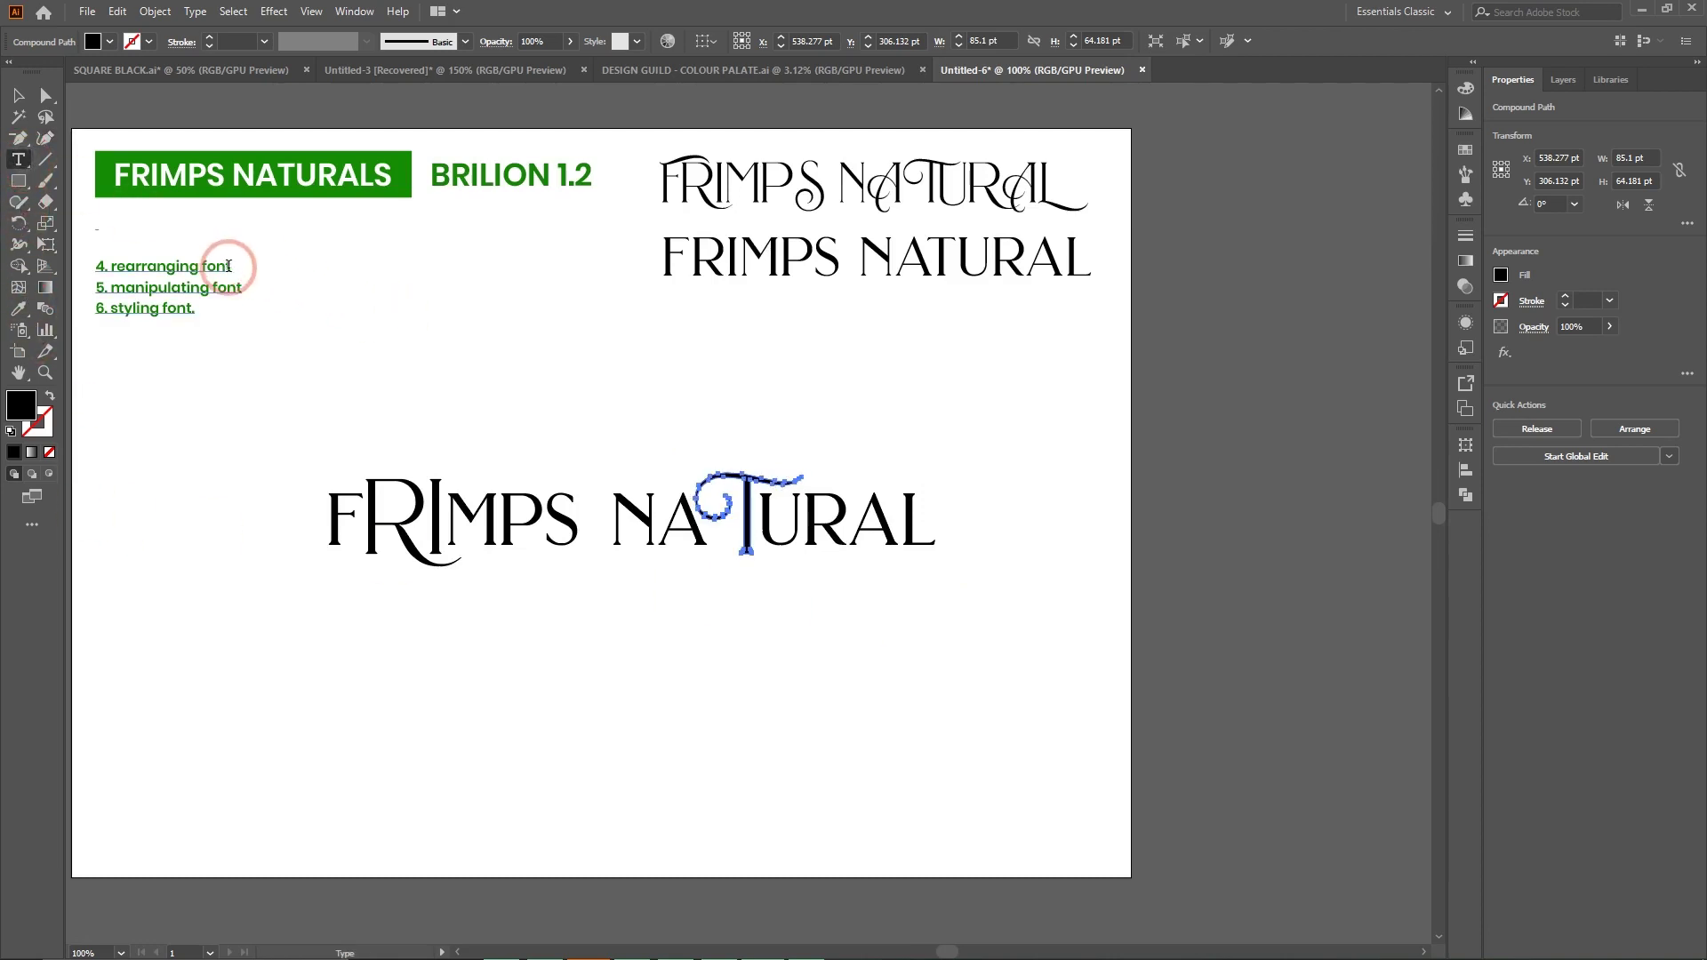
{"action": "left_click_drag", "start_coordinate": [237, 265], "coordinate": [95, 267]}
{"action": "key", "text": "BackSpace"}
{"action": "key", "text": "BackSpace"}
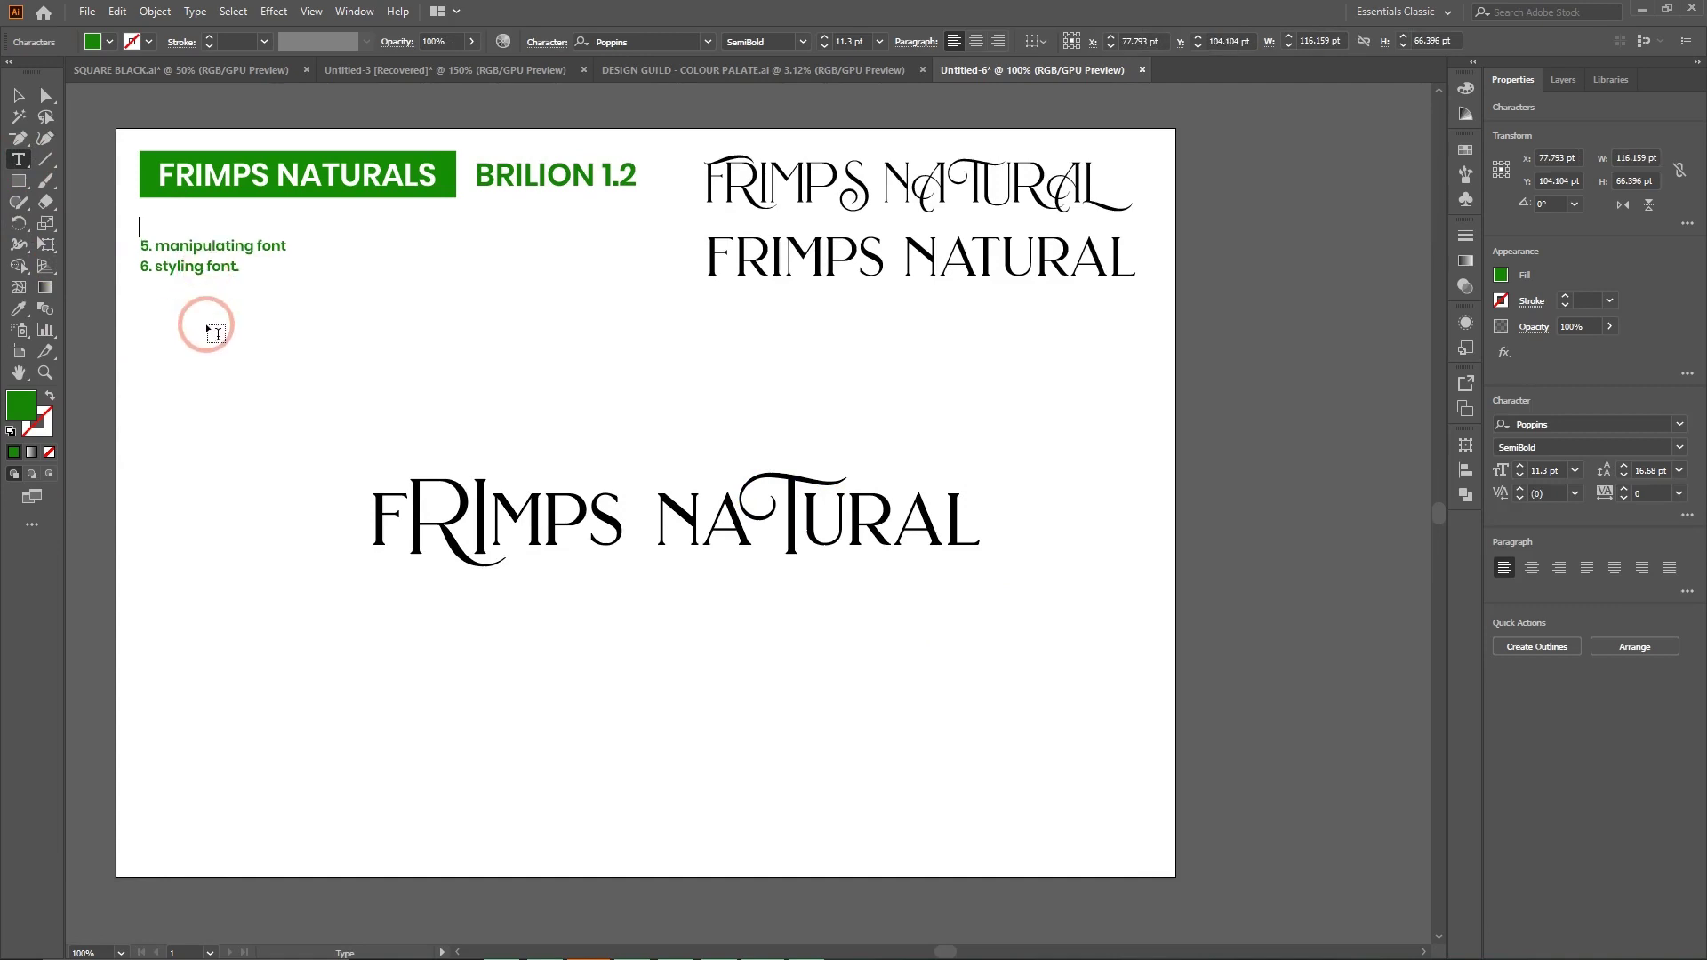
{"action": "left_click", "coordinate": [19, 96]}
{"action": "left_click", "coordinate": [650, 597]}
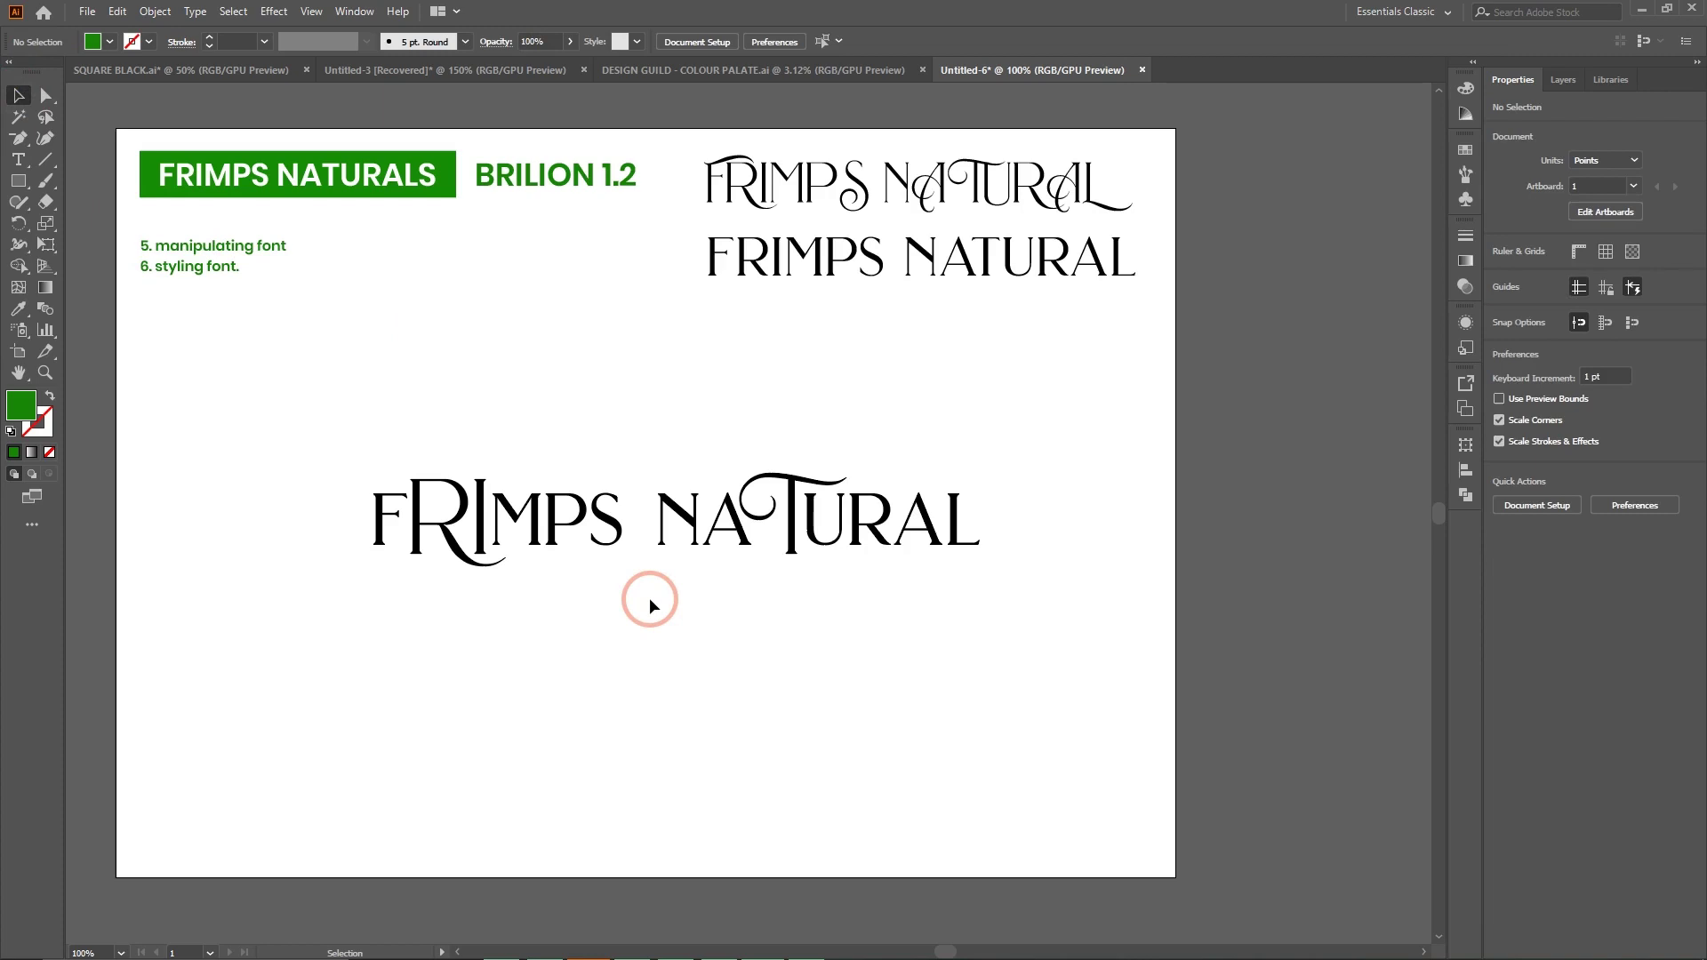
{"action": "key", "text": "ctrl+plus"}
{"action": "key", "text": "ctrl+plus"}
{"action": "key", "text": "ctrl+plus"}
{"action": "key", "text": "ctrl+plus"}
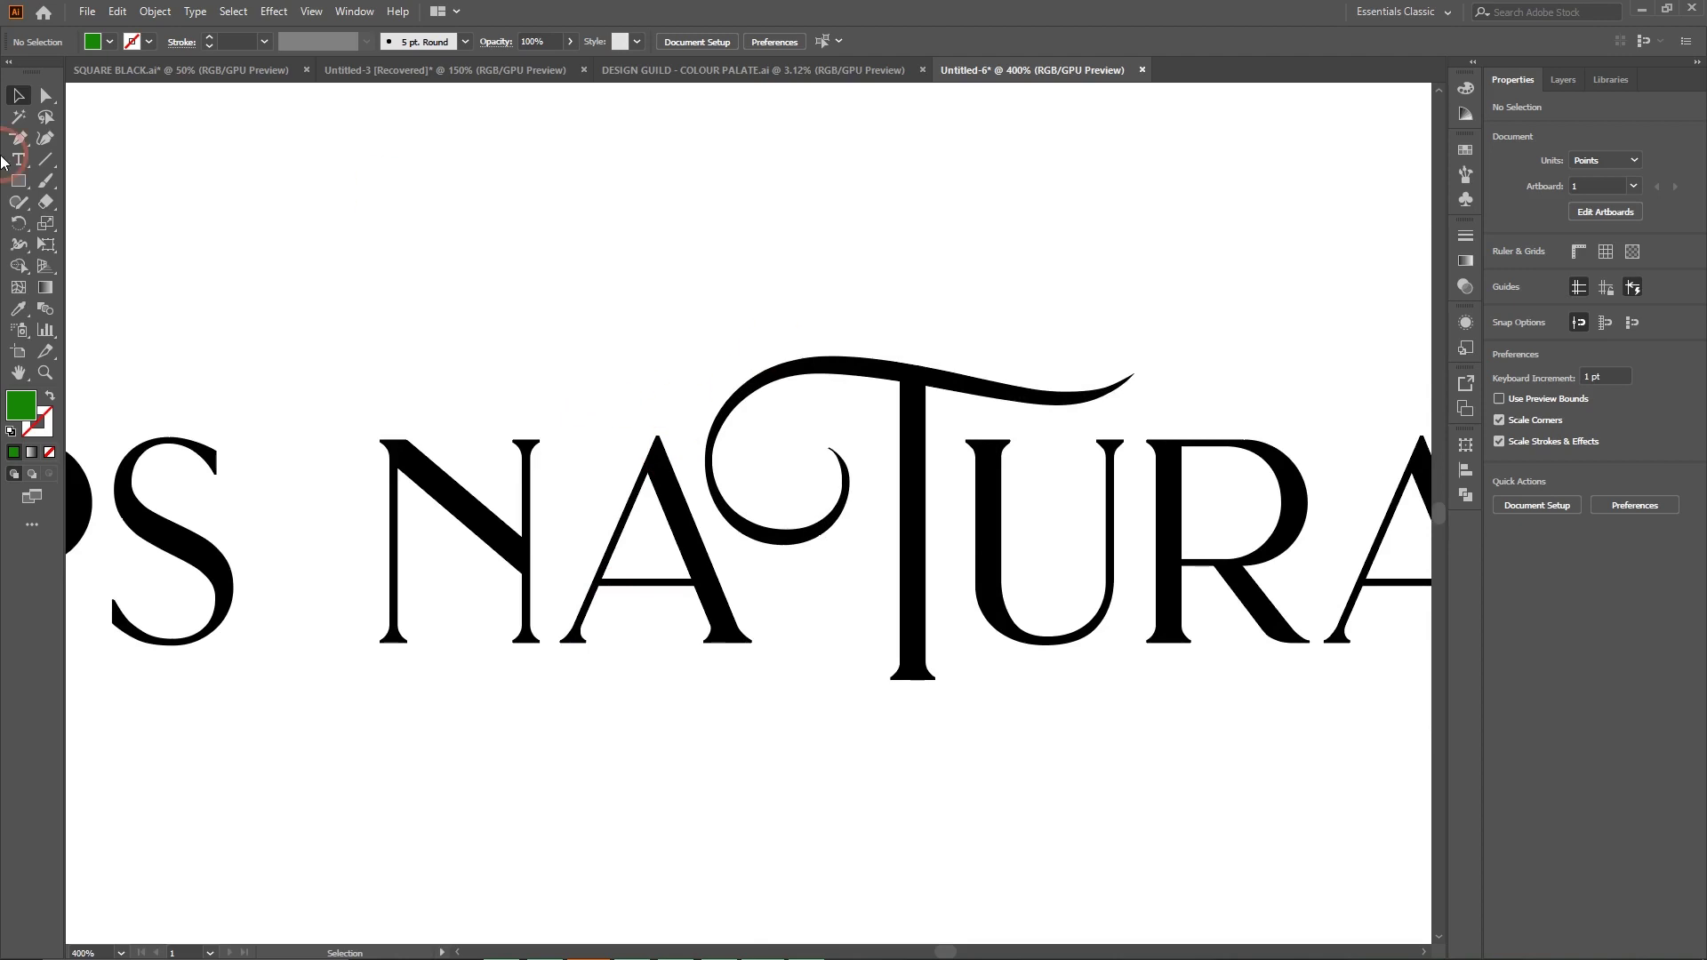
{"action": "left_click", "coordinate": [17, 181]}
{"action": "mouse_move", "coordinate": [550, 210]}
{"action": "left_mouse_down"}
{"action": "mouse_move", "coordinate": [542, 249]}
{"action": "mouse_move", "coordinate": [510, 255]}
{"action": "left_mouse_up"}
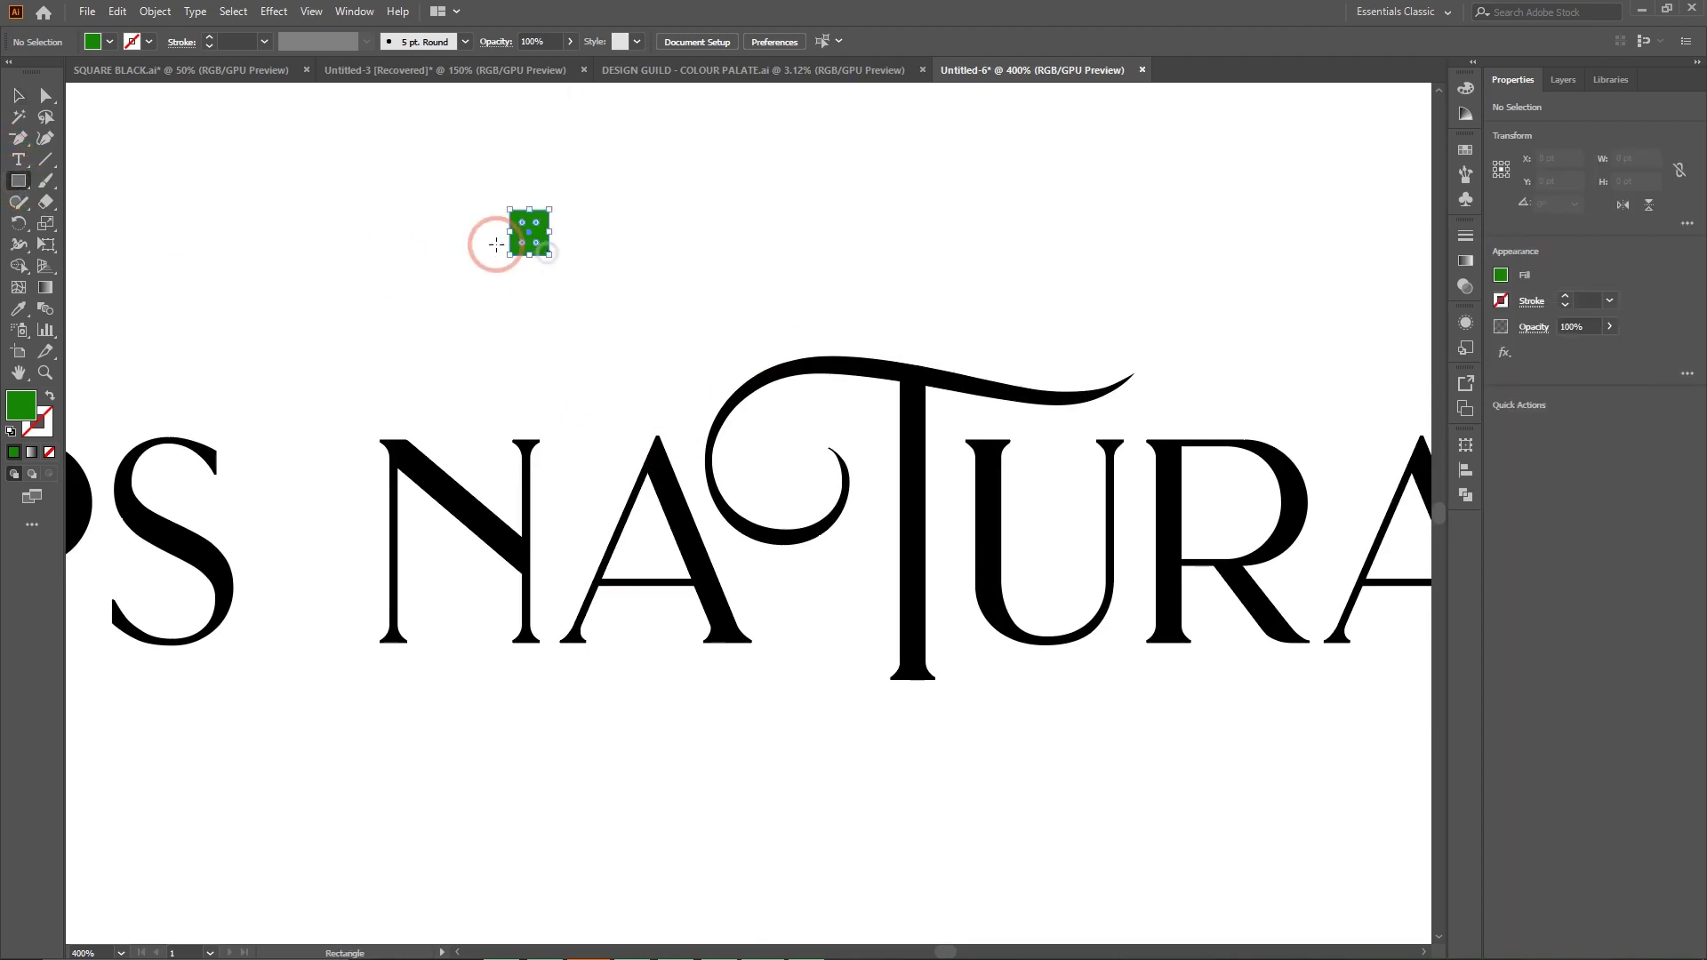
{"action": "key", "text": "Delete"}
Draw a circle about 13.5 pt across inside the curl of the T's swash and fill it black.
{"action": "left_click_drag", "start_coordinate": [19, 183], "coordinate": [92, 223]}
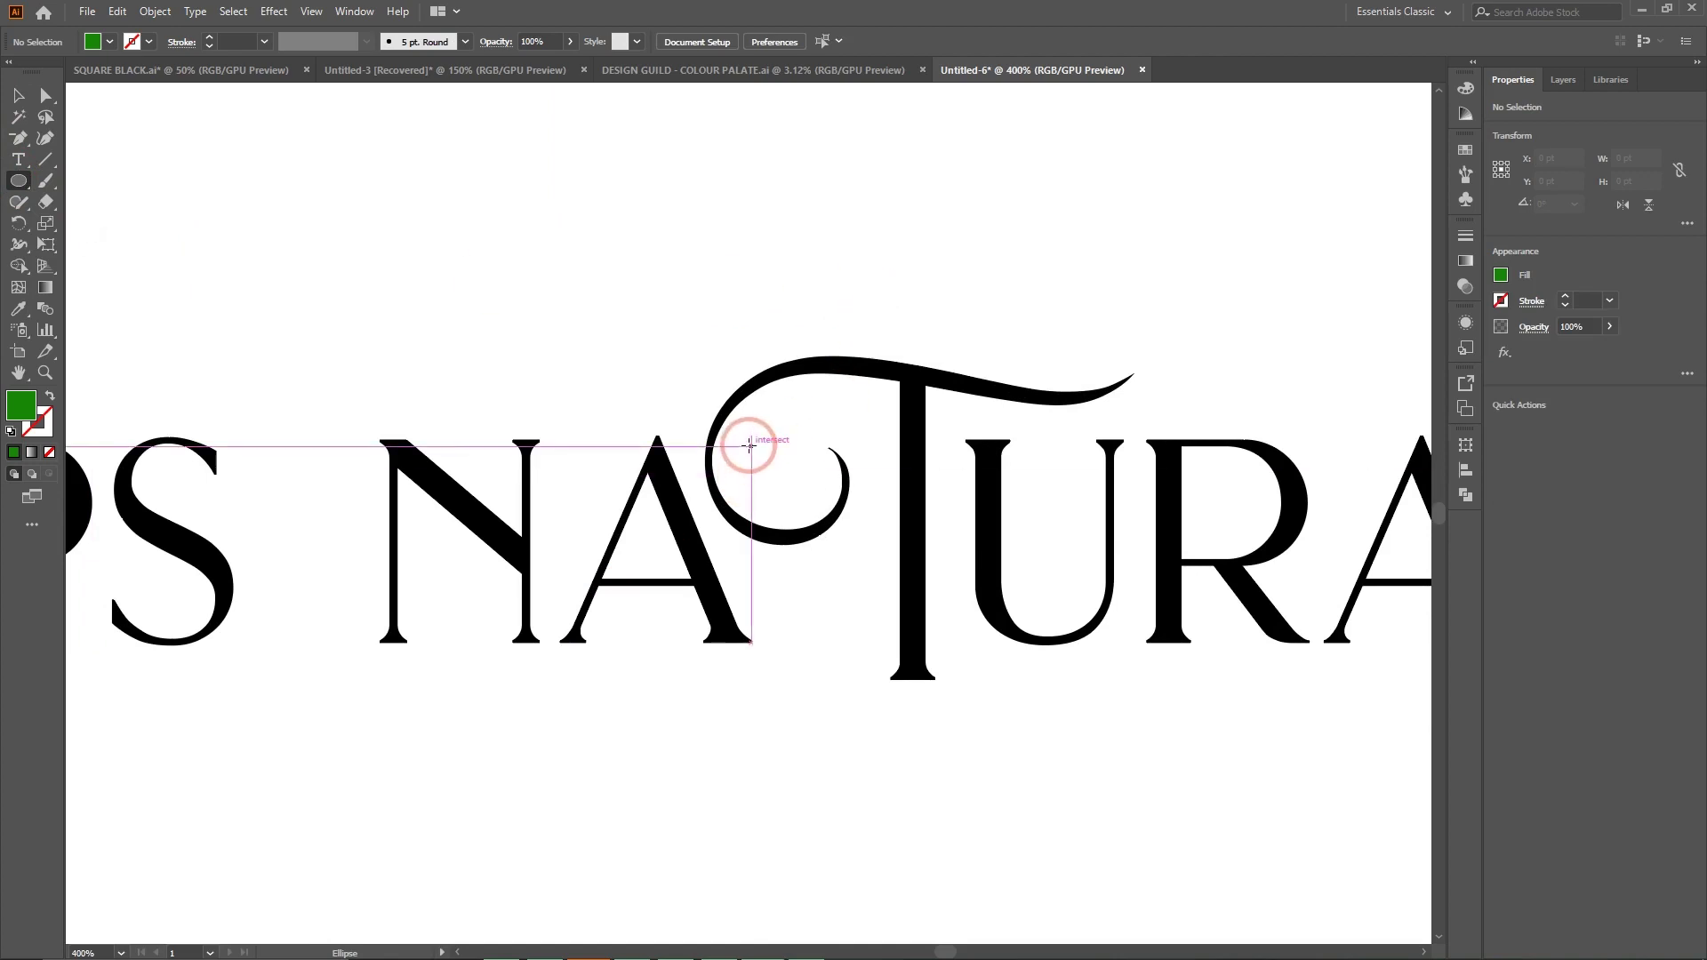
{"action": "left_click_drag", "start_coordinate": [749, 447], "coordinate": [816, 513]}
{"action": "left_click", "coordinate": [107, 42]}
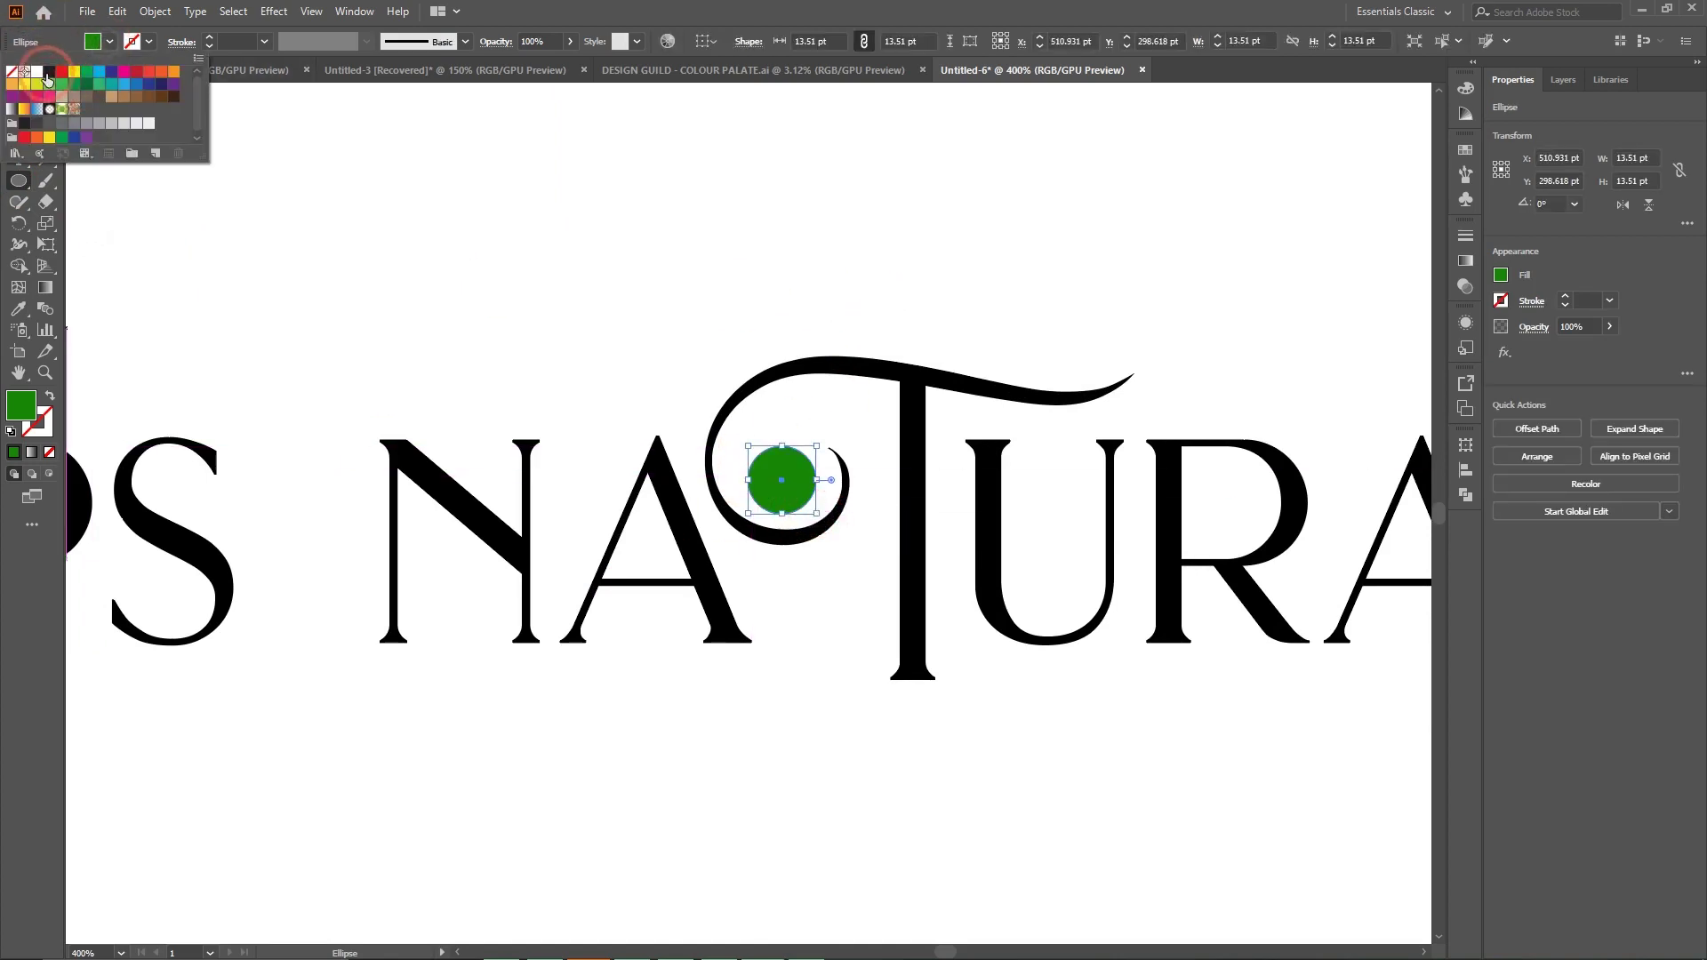
{"action": "left_click", "coordinate": [48, 72]}
{"action": "left_click", "coordinate": [717, 258]}
{"action": "left_click", "coordinate": [731, 214]}
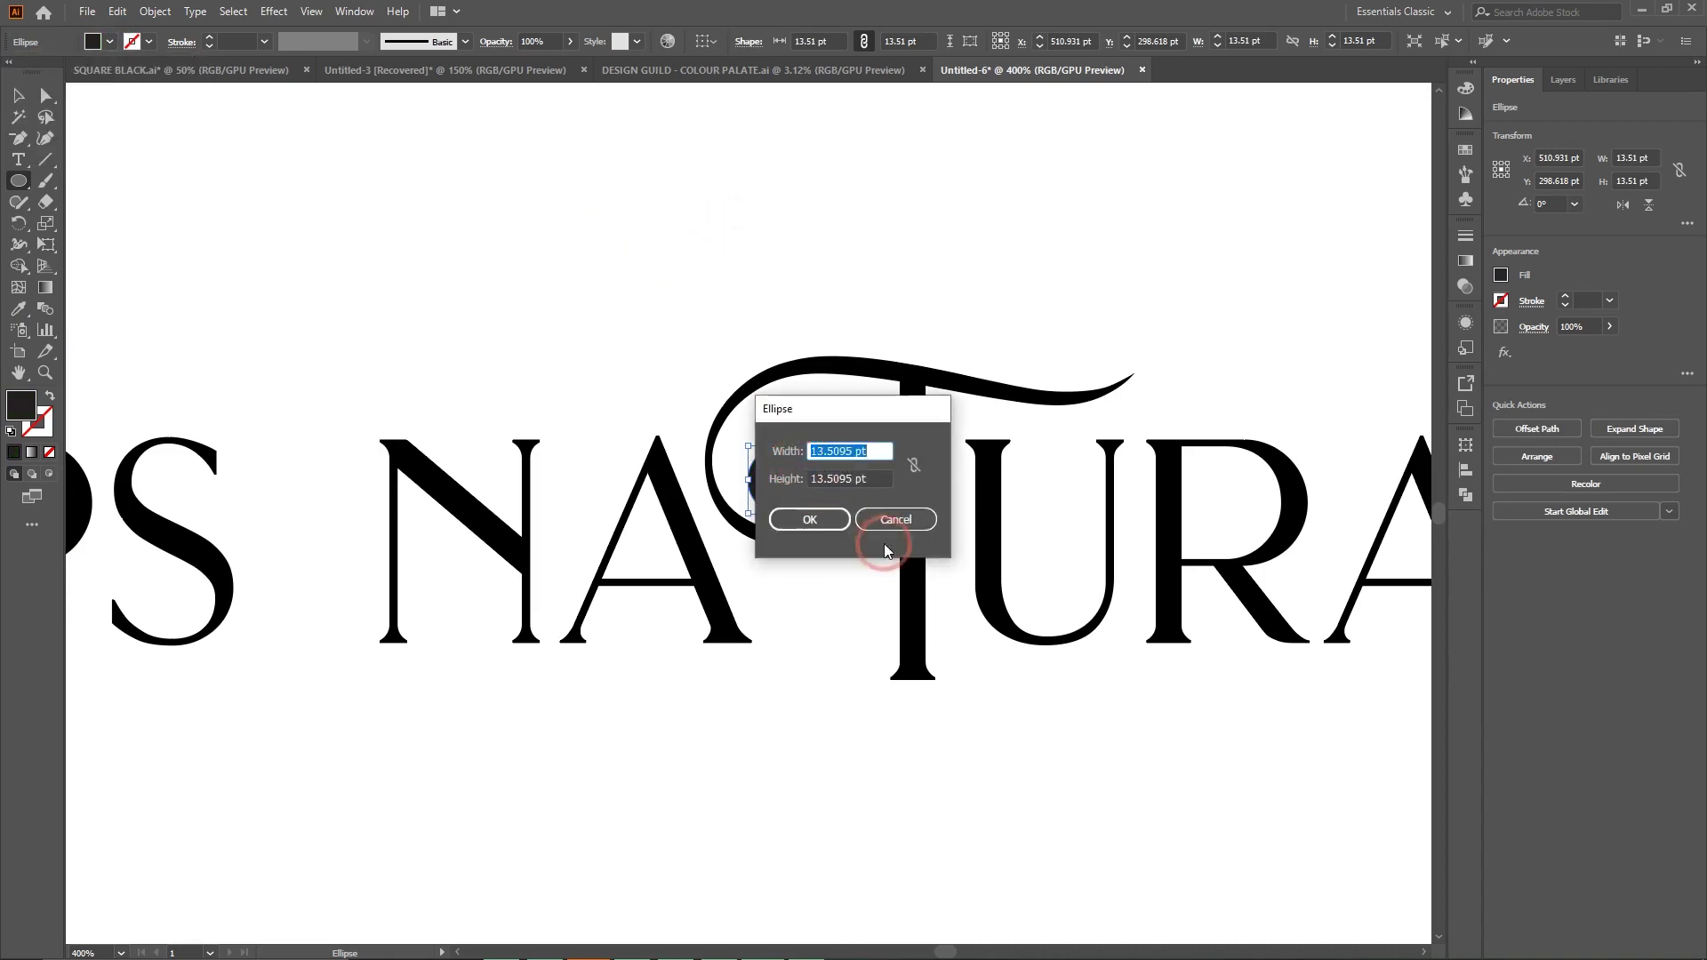
{"action": "left_click", "coordinate": [885, 527]}
Shrink the black circle inside the T's curl proportionally to about 11 pt across.
{"action": "left_click_drag", "start_coordinate": [816, 516], "coordinate": [774, 468]}
{"action": "left_click", "coordinate": [886, 310]}
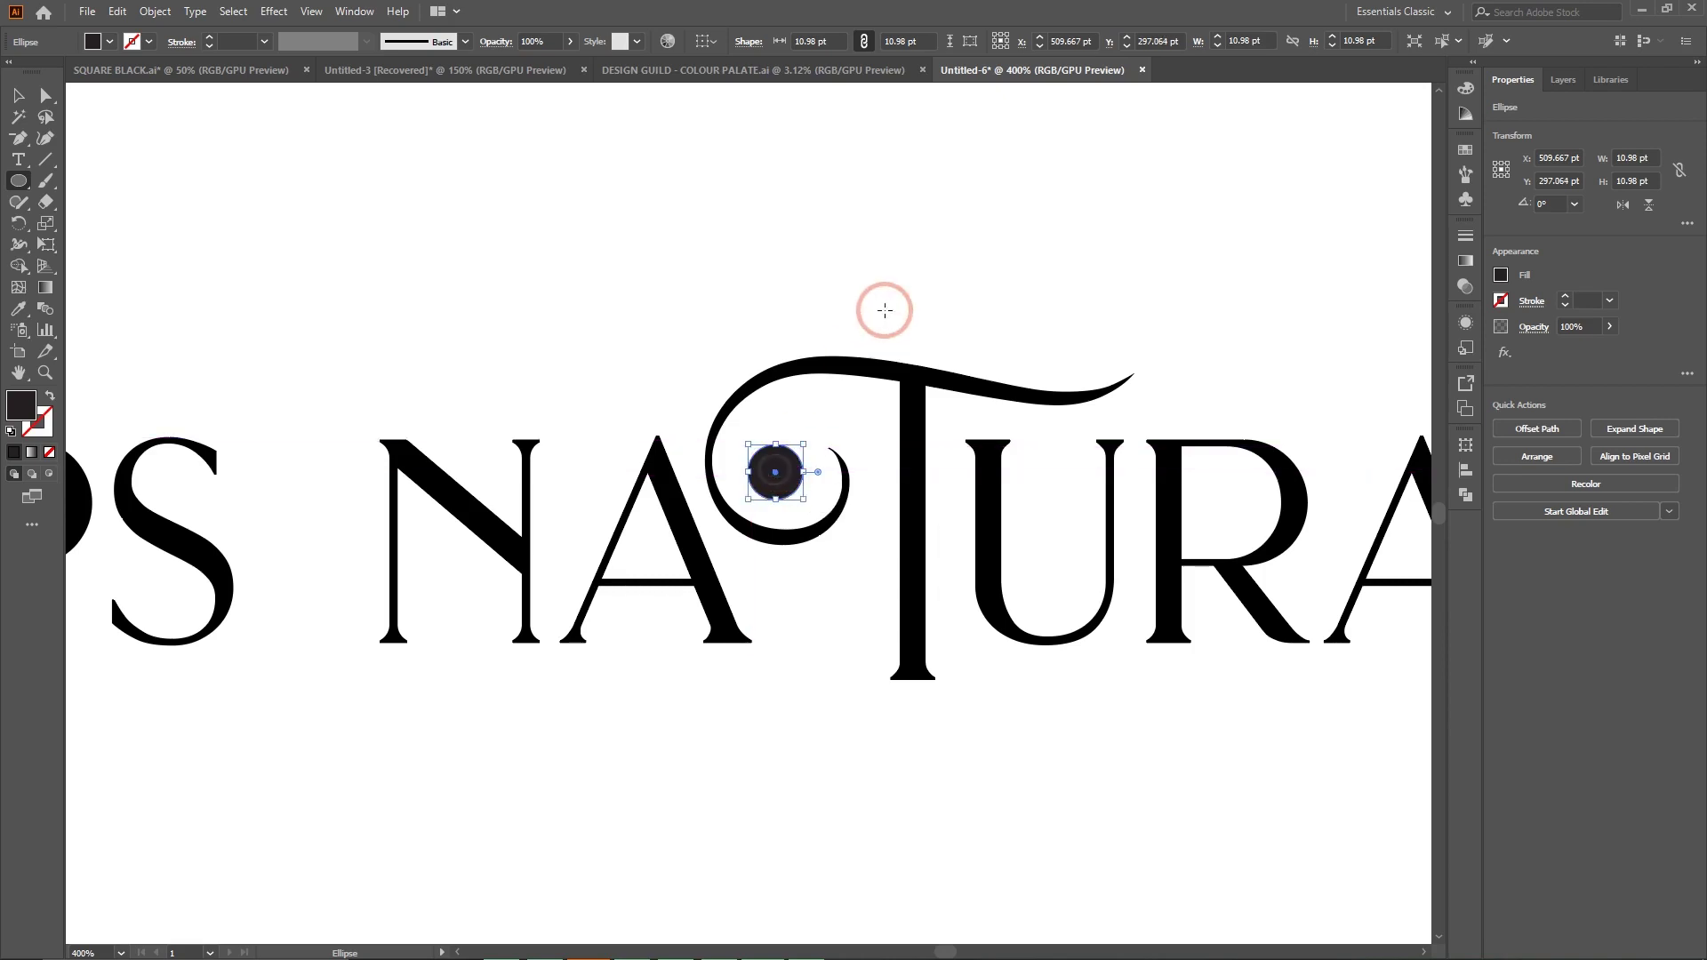
Deselect the circle and examine how the whole wordmark looks with the dot inside the T's curl.
{"action": "left_click", "coordinate": [895, 519]}
{"action": "left_click", "coordinate": [17, 95]}
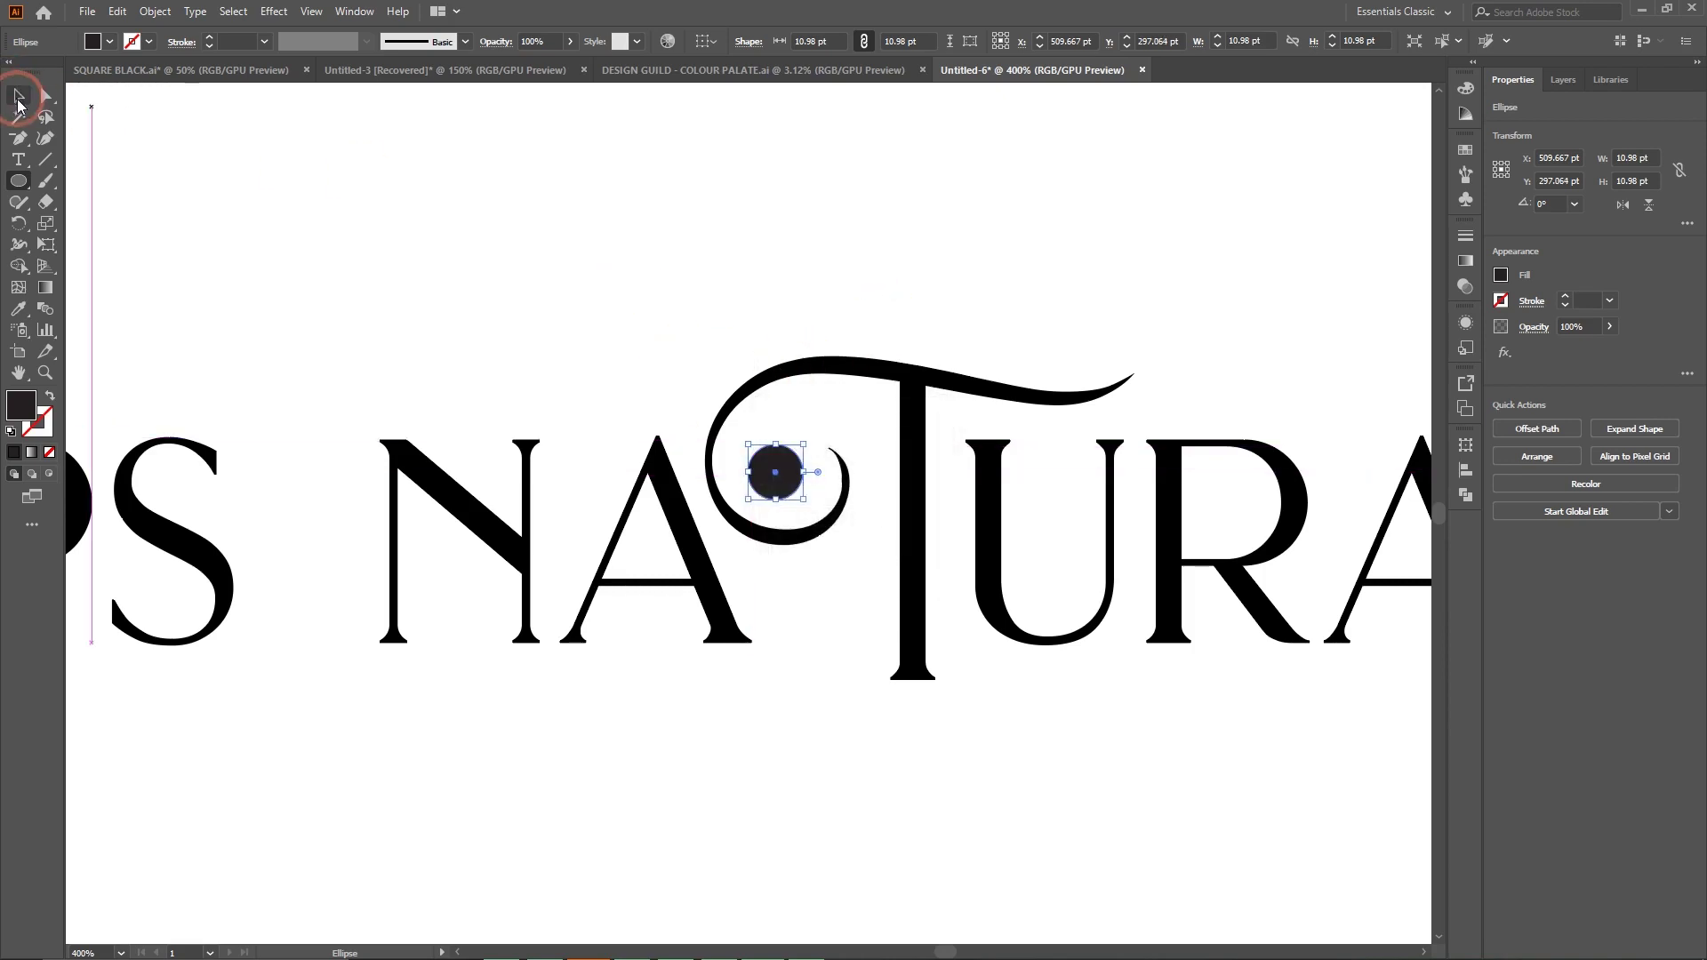
{"action": "left_click", "coordinate": [996, 313]}
{"action": "key", "text": "ctrl+minus"}
{"action": "key", "text": "ctrl+minus"}
{"action": "key", "text": "ctrl+minus"}
{"action": "key", "text": "ctrl+minus"}
{"action": "key", "text": "ctrl+minus"}
{"action": "key", "text": "ctrl+minus"}
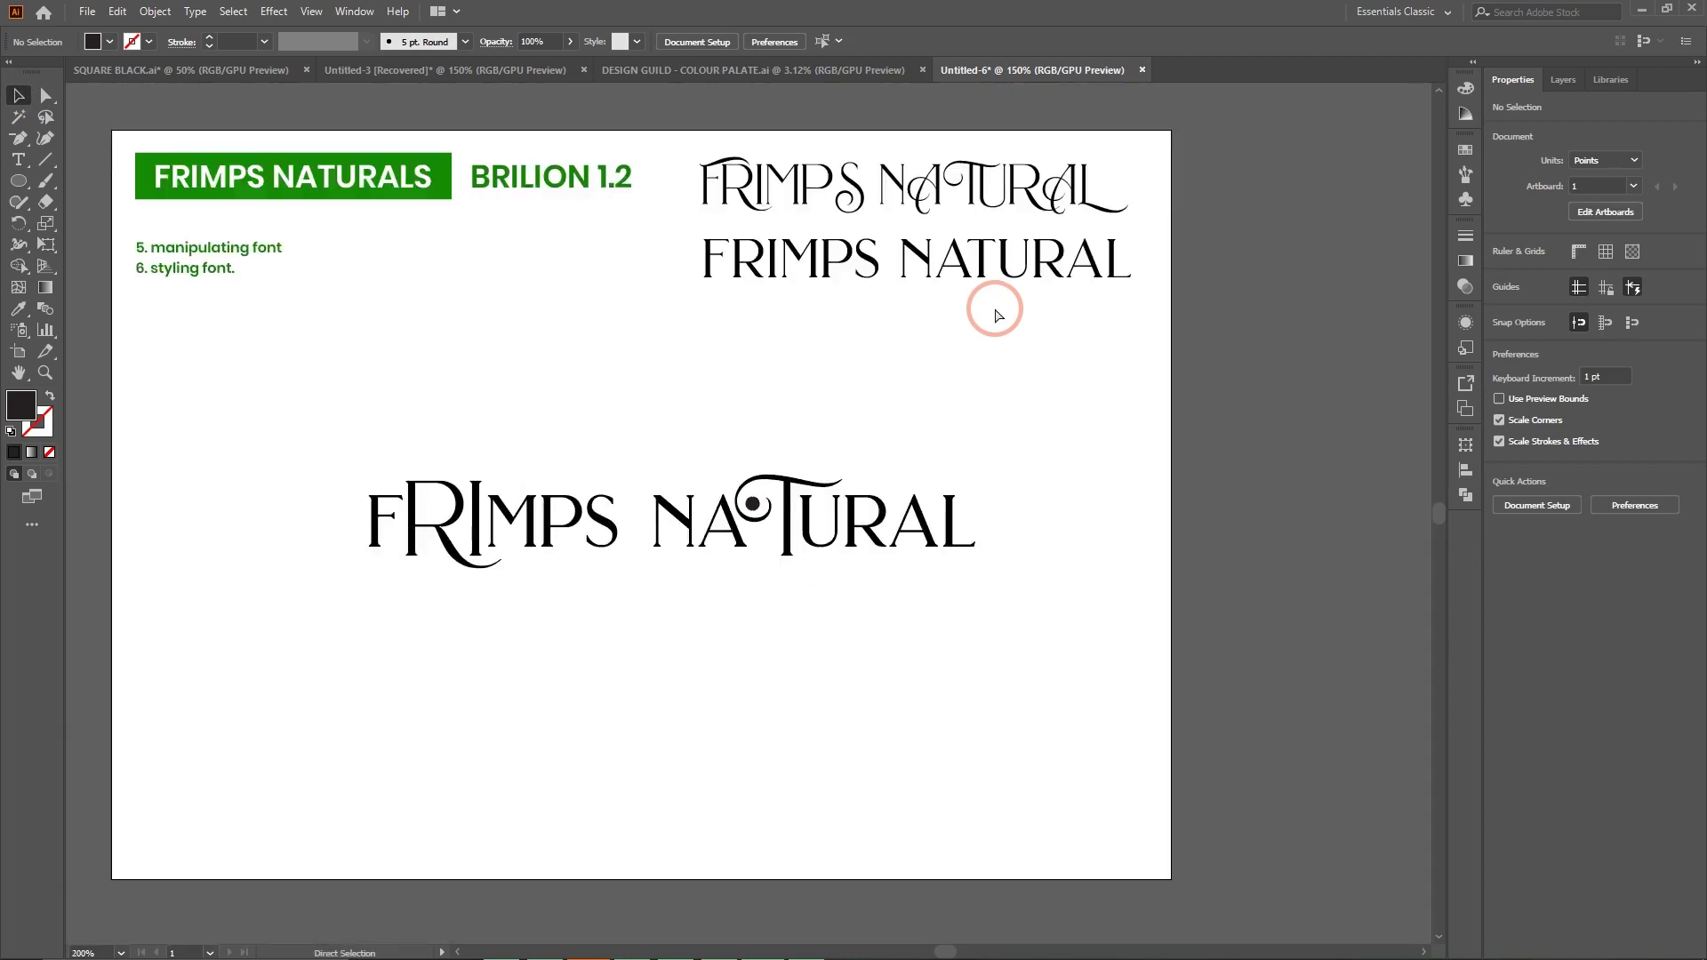
{"action": "key", "text": "ctrl+equal"}
{"action": "key", "text": "ctrl+equal"}
{"action": "key", "text": "ctrl+equal"}
{"action": "key", "text": "ctrl+equal"}
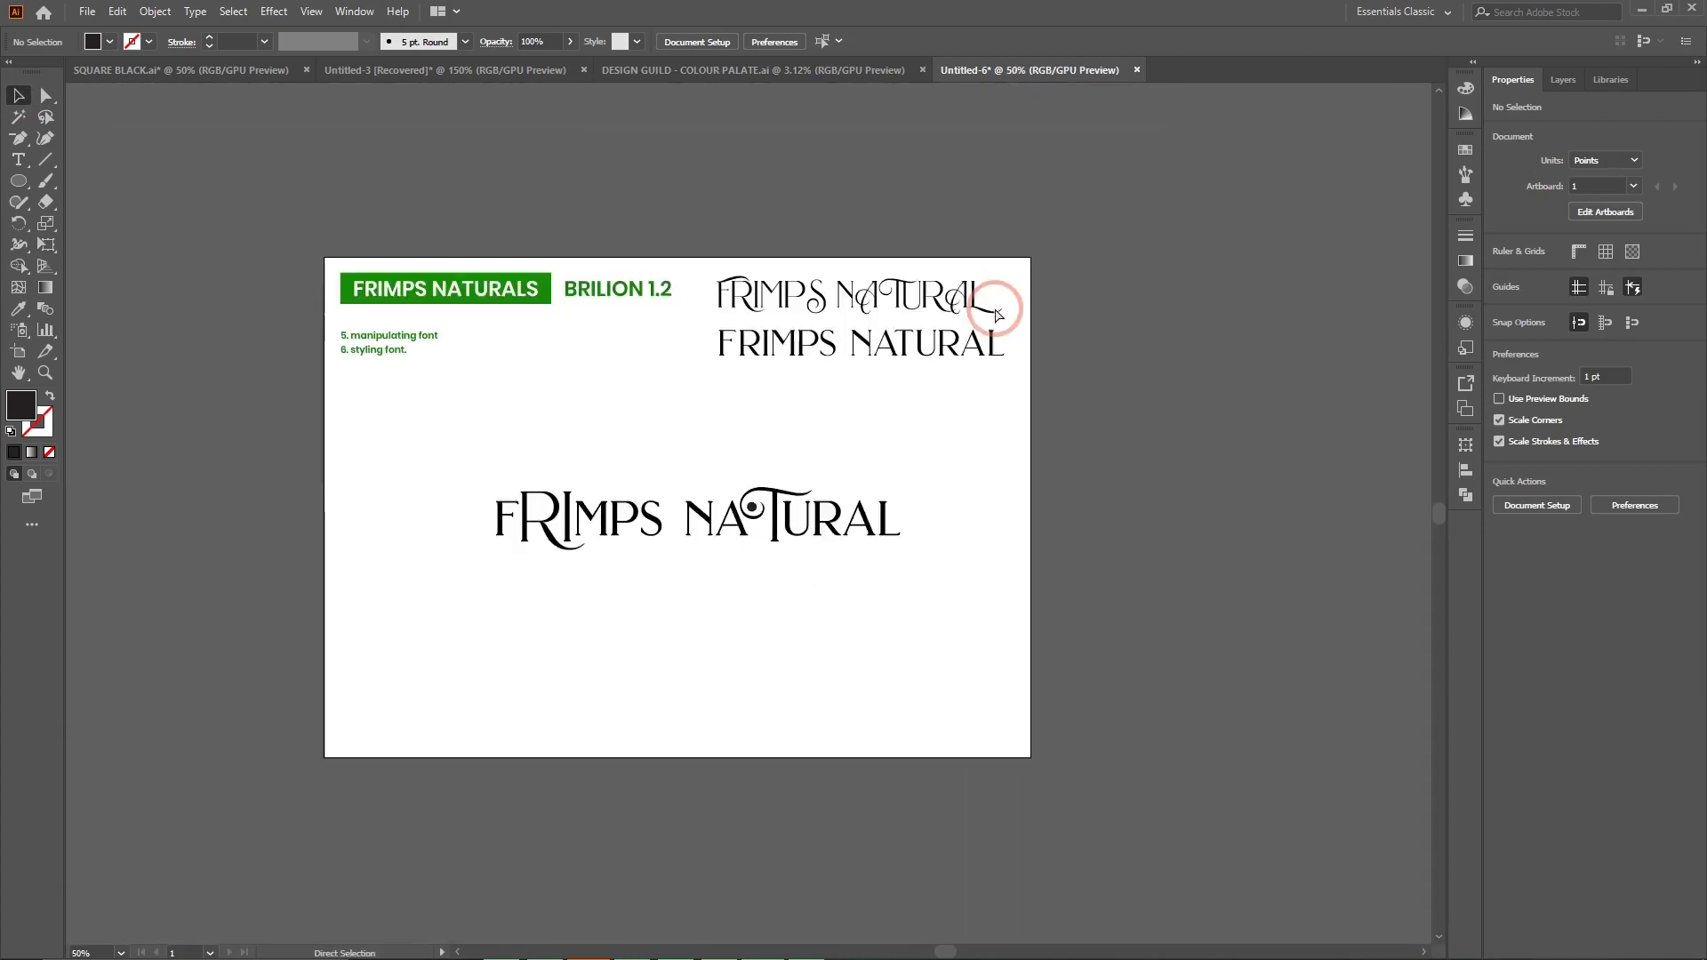
Delete the black circle inside the curl of the T's swash.
{"action": "left_click", "coordinate": [753, 492]}
{"action": "key", "text": "Delete"}
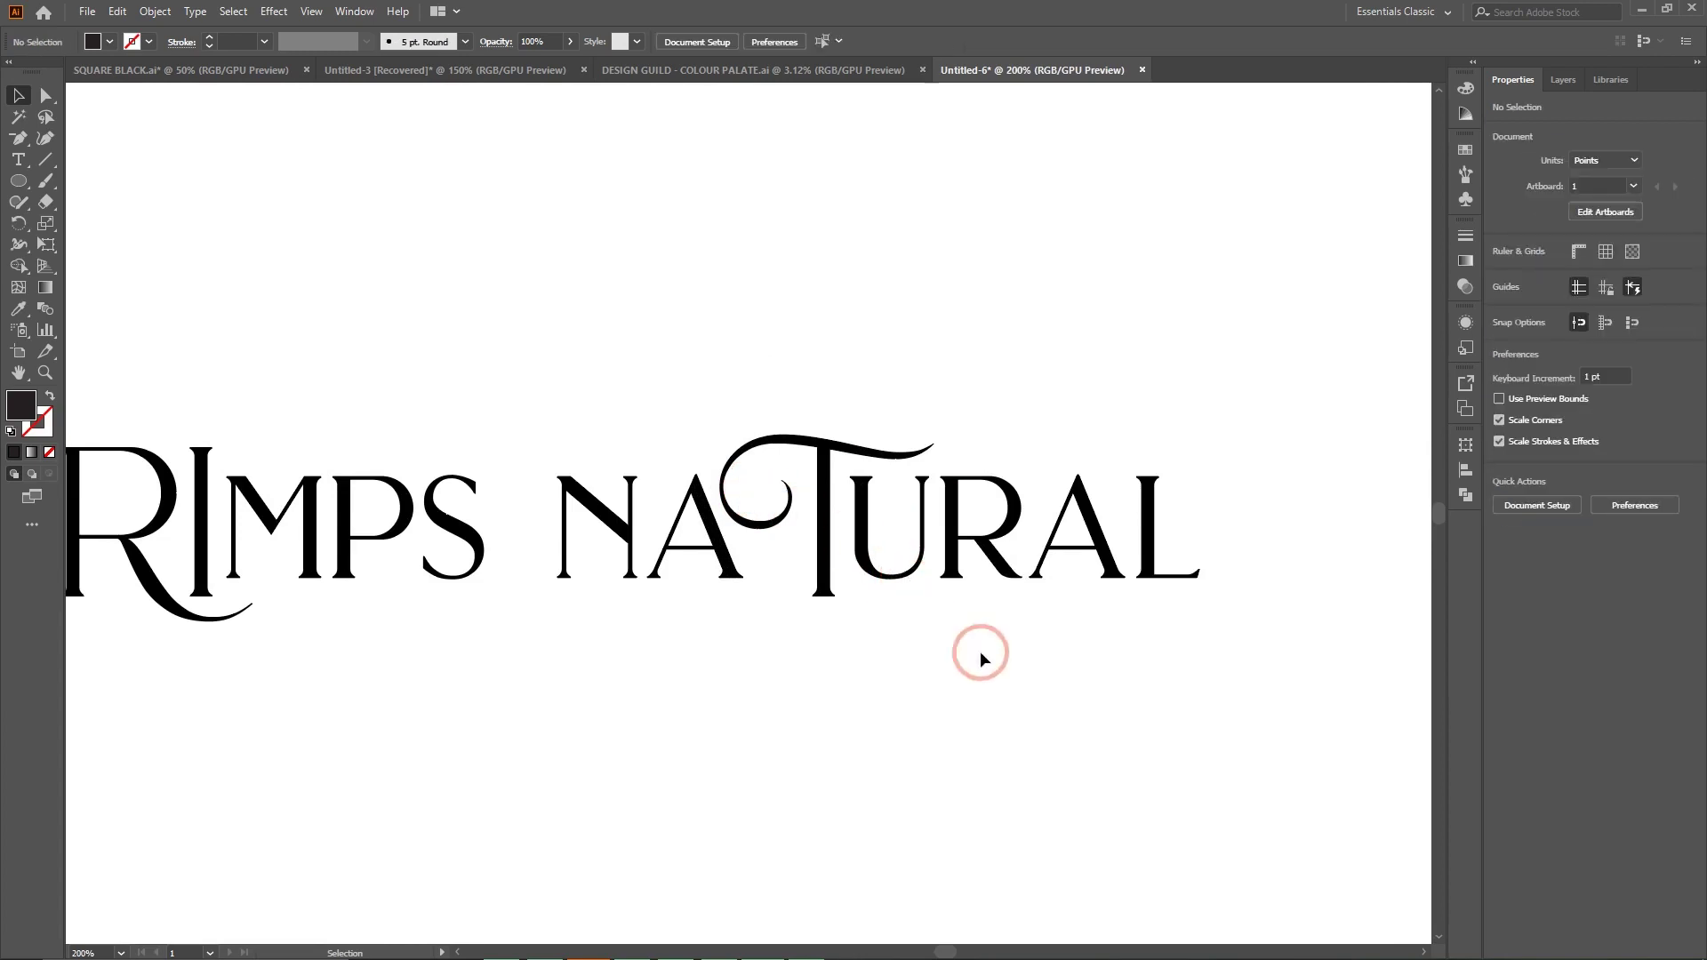
{"action": "key", "text": "ctrl+minus"}
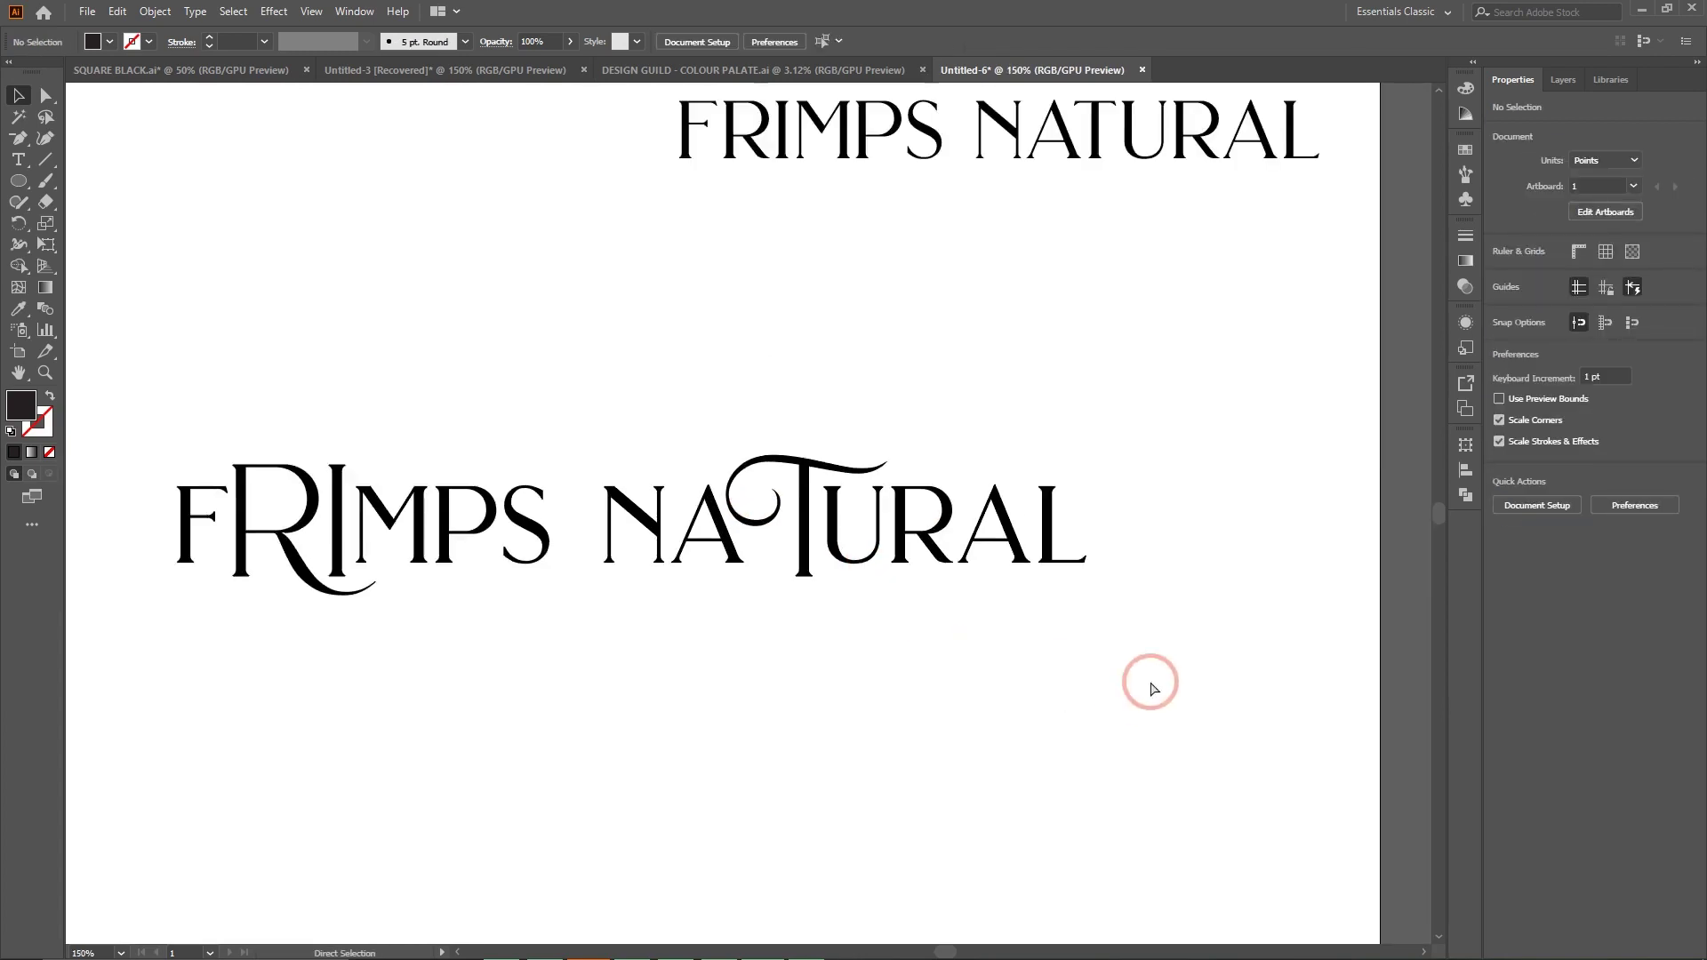
Delete the plain FRIMPS NATURAL reference text above the wordmark.
{"action": "left_click", "coordinate": [1036, 129]}
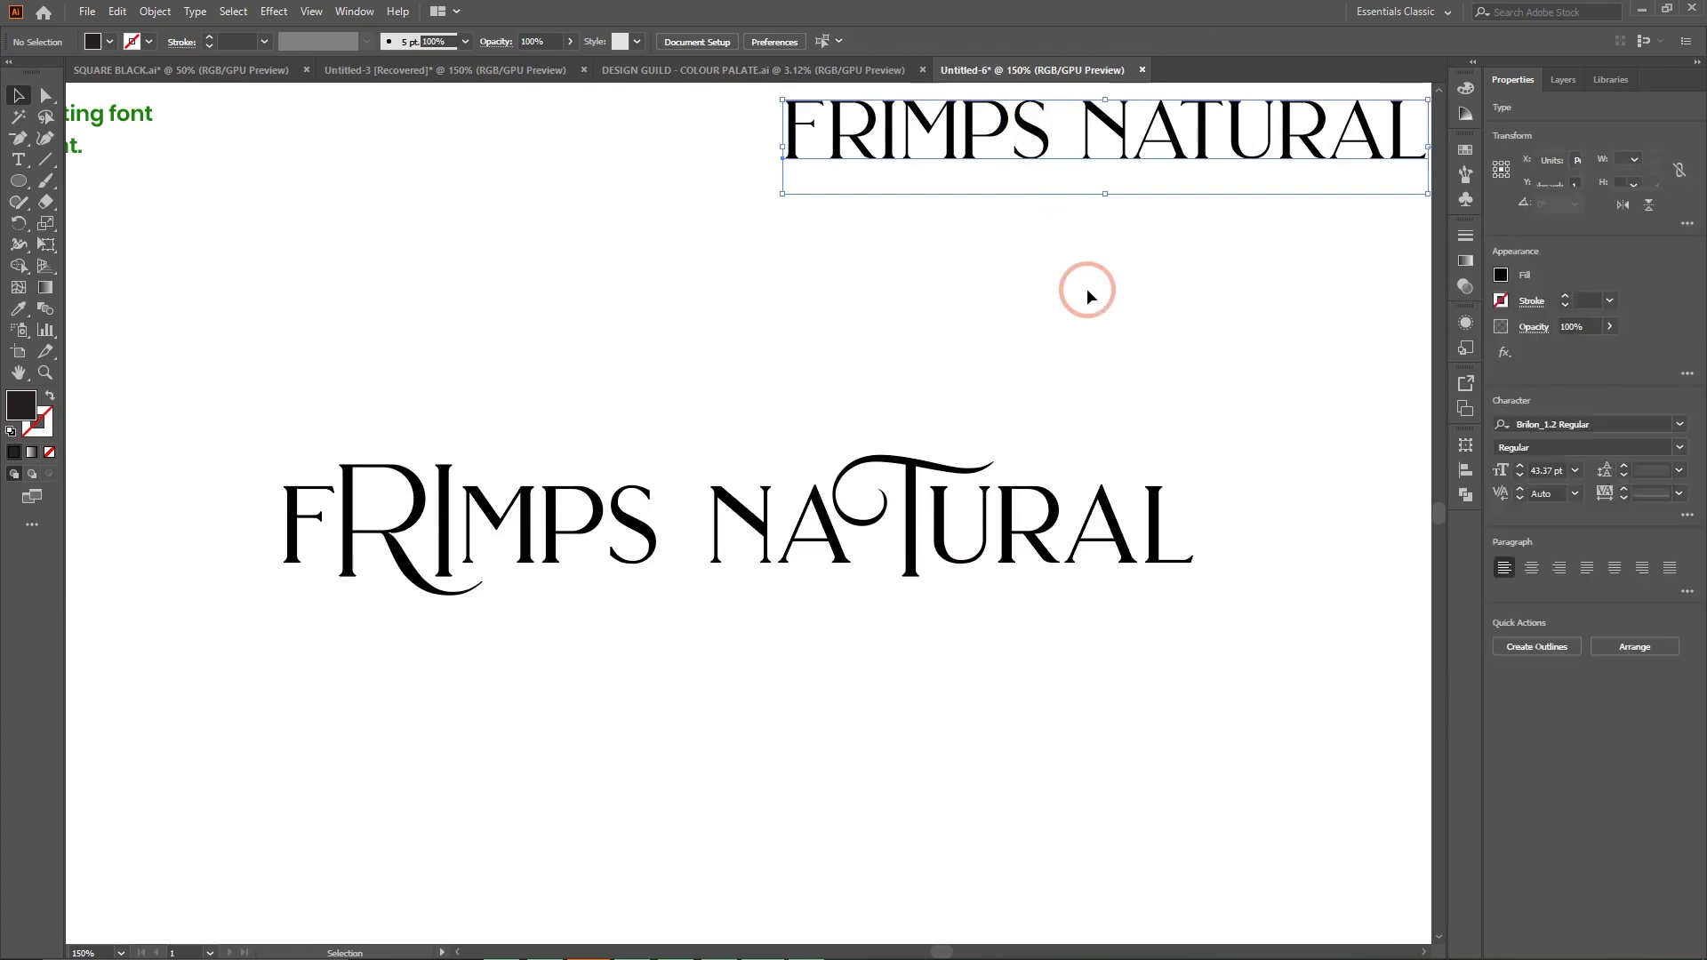
{"action": "key", "text": "Delete"}
{"action": "scroll", "coordinate": [1059, 472], "scroll_direction": "left", "scroll_amount": 3}
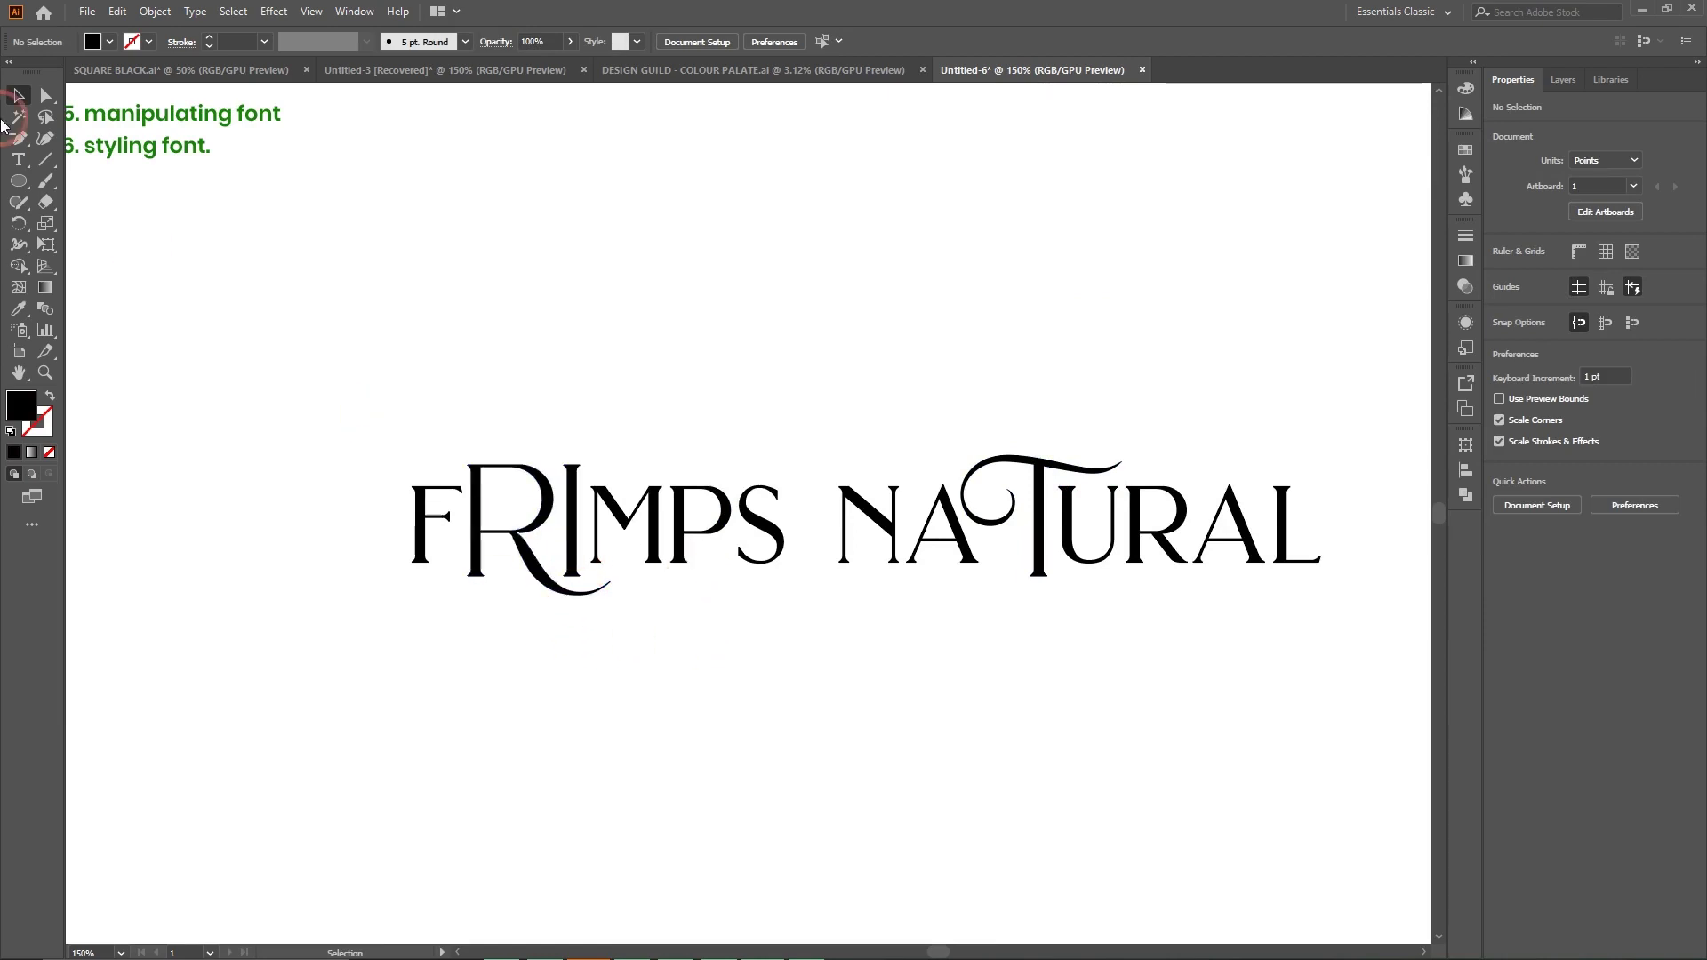
Stretch the I in FRIMPS upward by raising its top serif anchor points well above the R.
{"action": "left_click", "coordinate": [46, 94]}
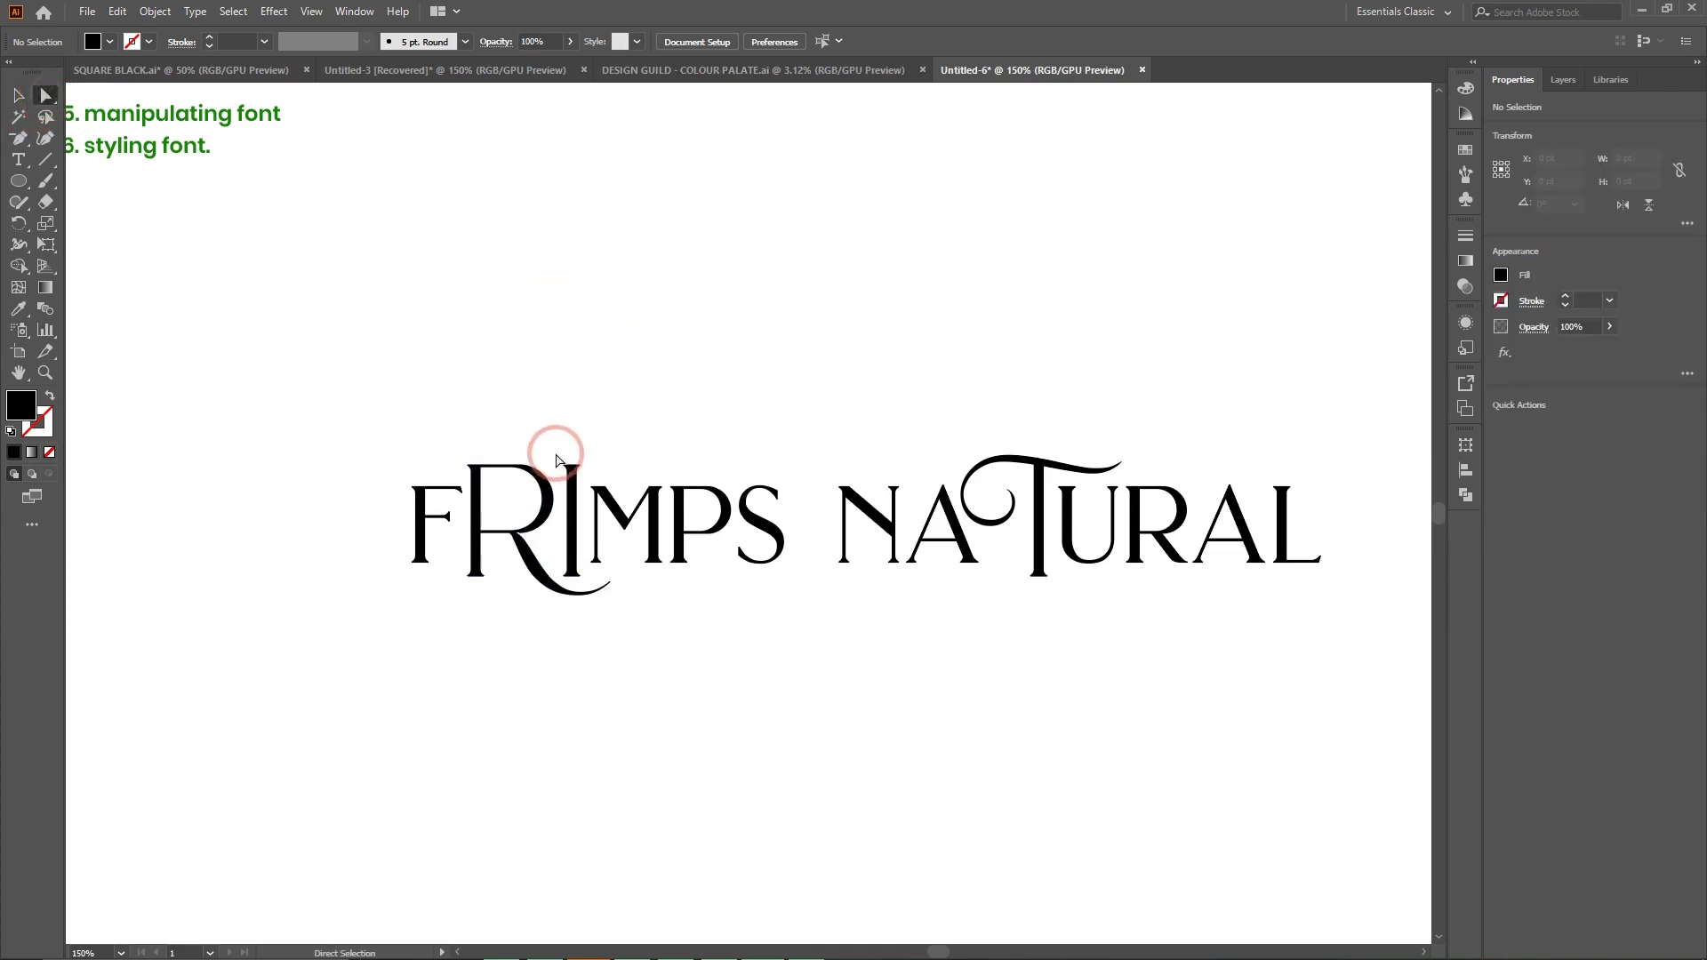
{"action": "left_click_drag", "start_coordinate": [556, 455], "coordinate": [580, 459]}
{"action": "left_click", "coordinate": [624, 370]}
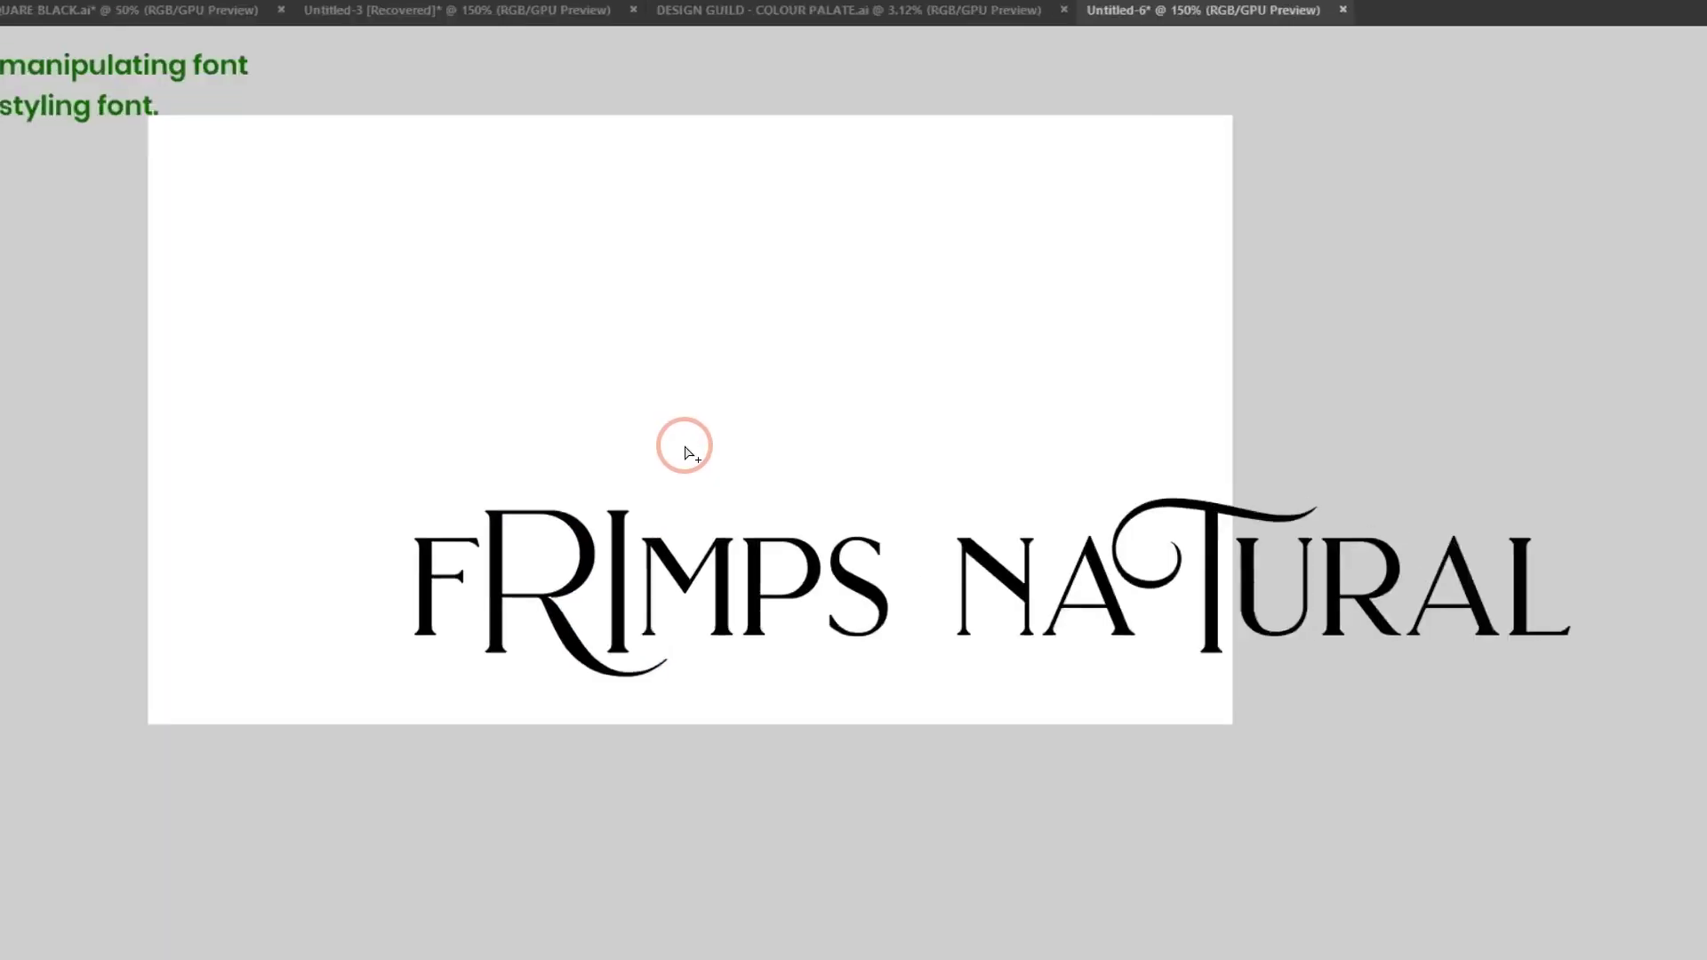
{"action": "left_click_drag", "start_coordinate": [597, 491], "coordinate": [636, 539]}
{"action": "left_click_drag", "start_coordinate": [855, 483], "coordinate": [855, 485]}
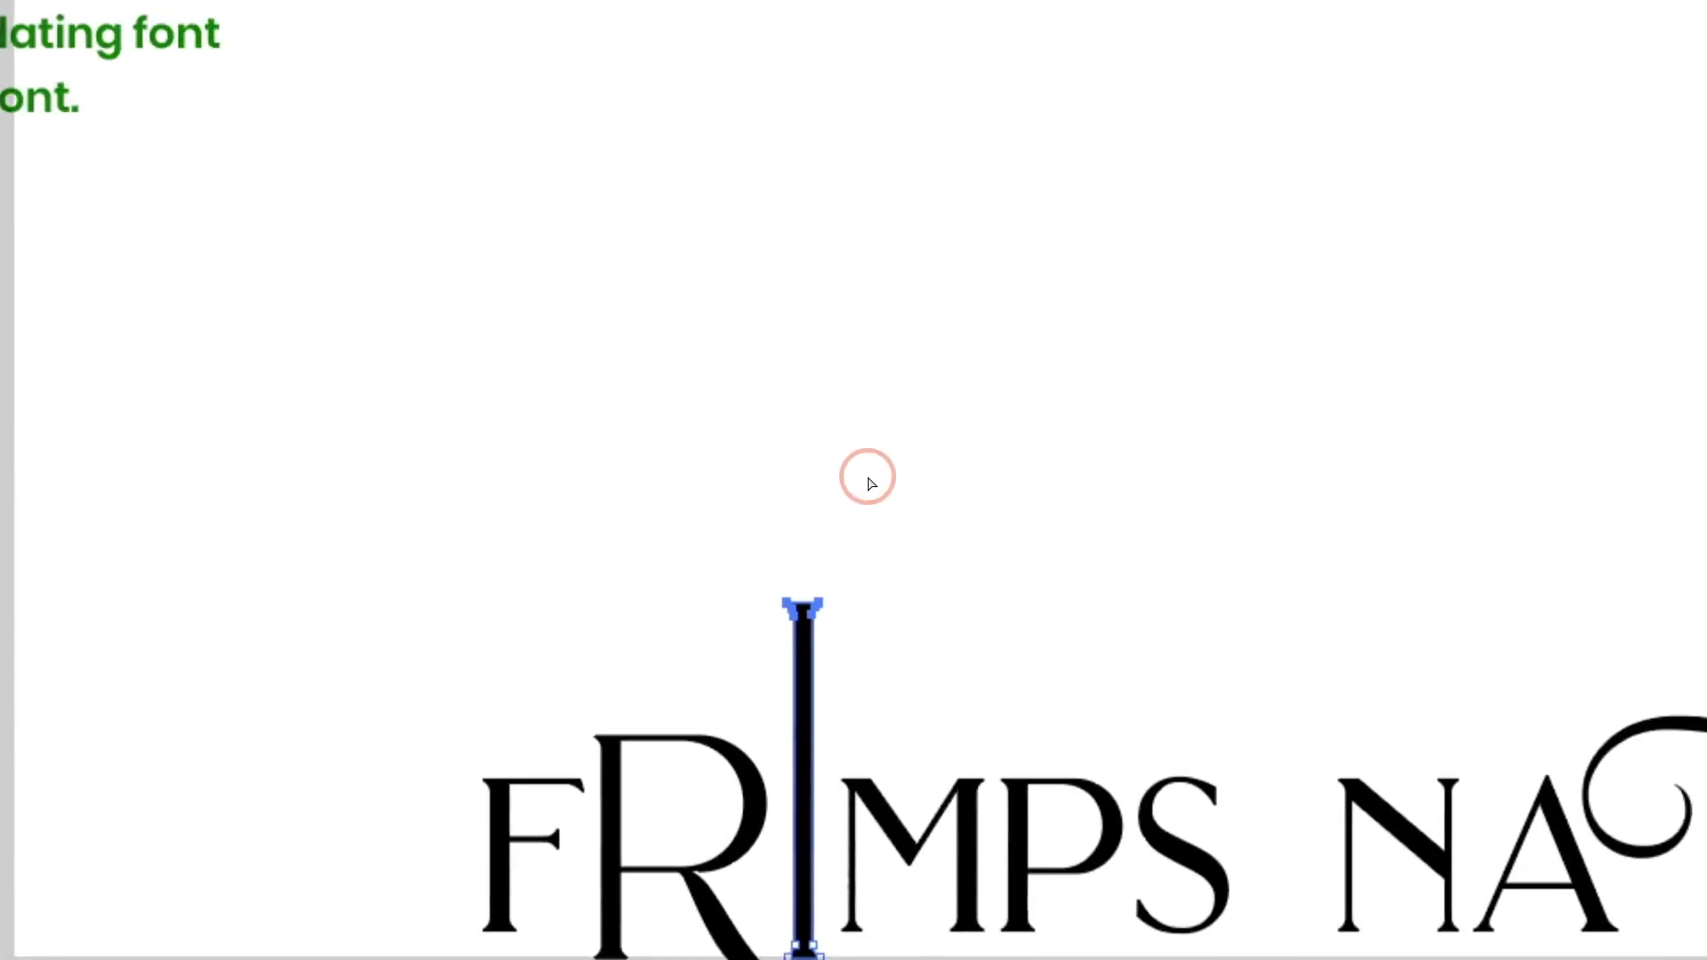
{"action": "left_click", "coordinate": [870, 485]}
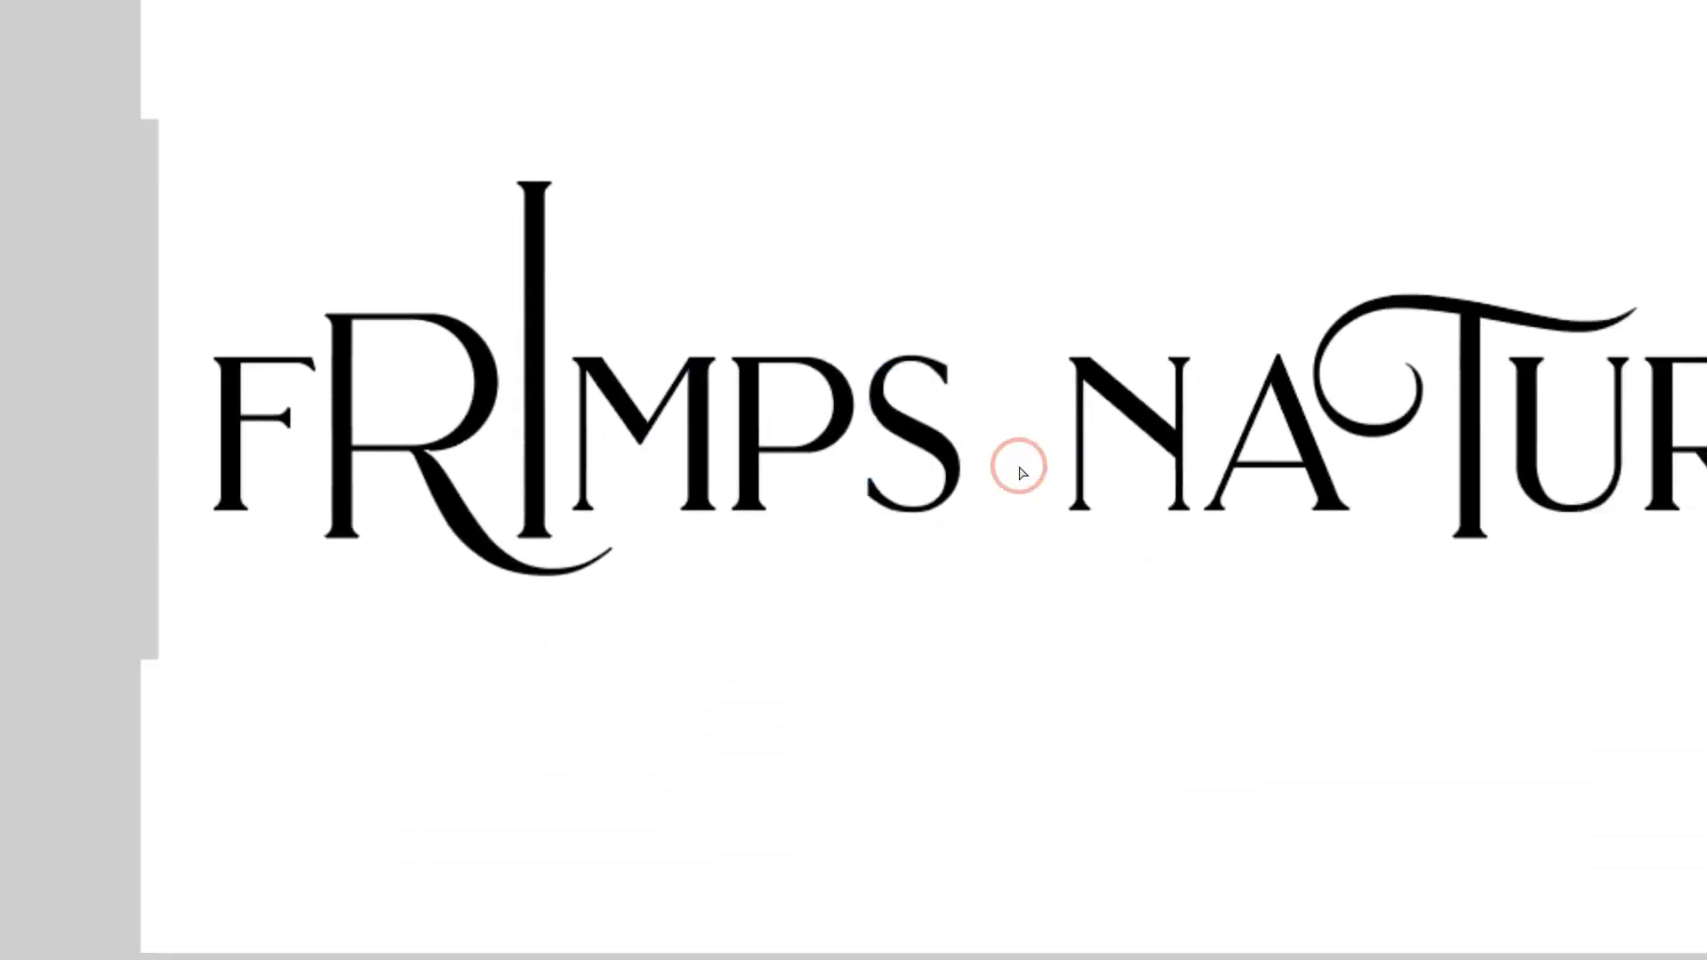
Lengthen the N's left leg below the baseline and try to stretch the top of the L upward.
{"action": "left_click_drag", "start_coordinate": [1024, 469], "coordinate": [1116, 546]}
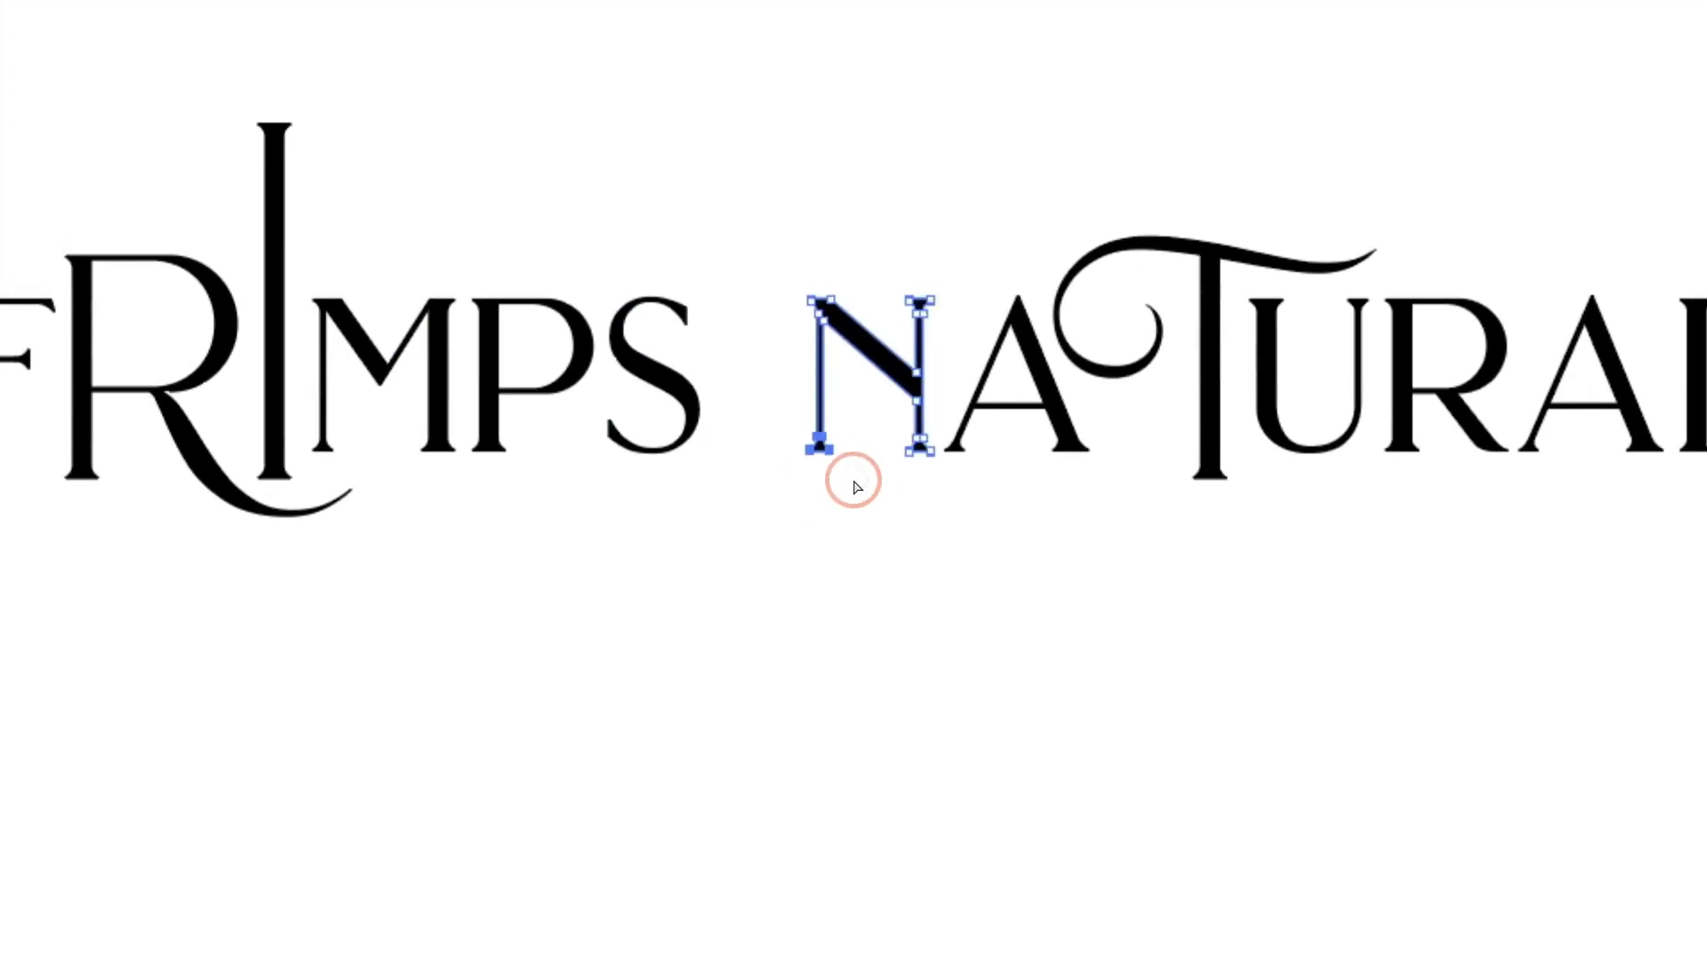
{"action": "key", "text": "shift+Down"}
{"action": "key", "text": "shift+Down"}
{"action": "key", "text": "shift+Down"}
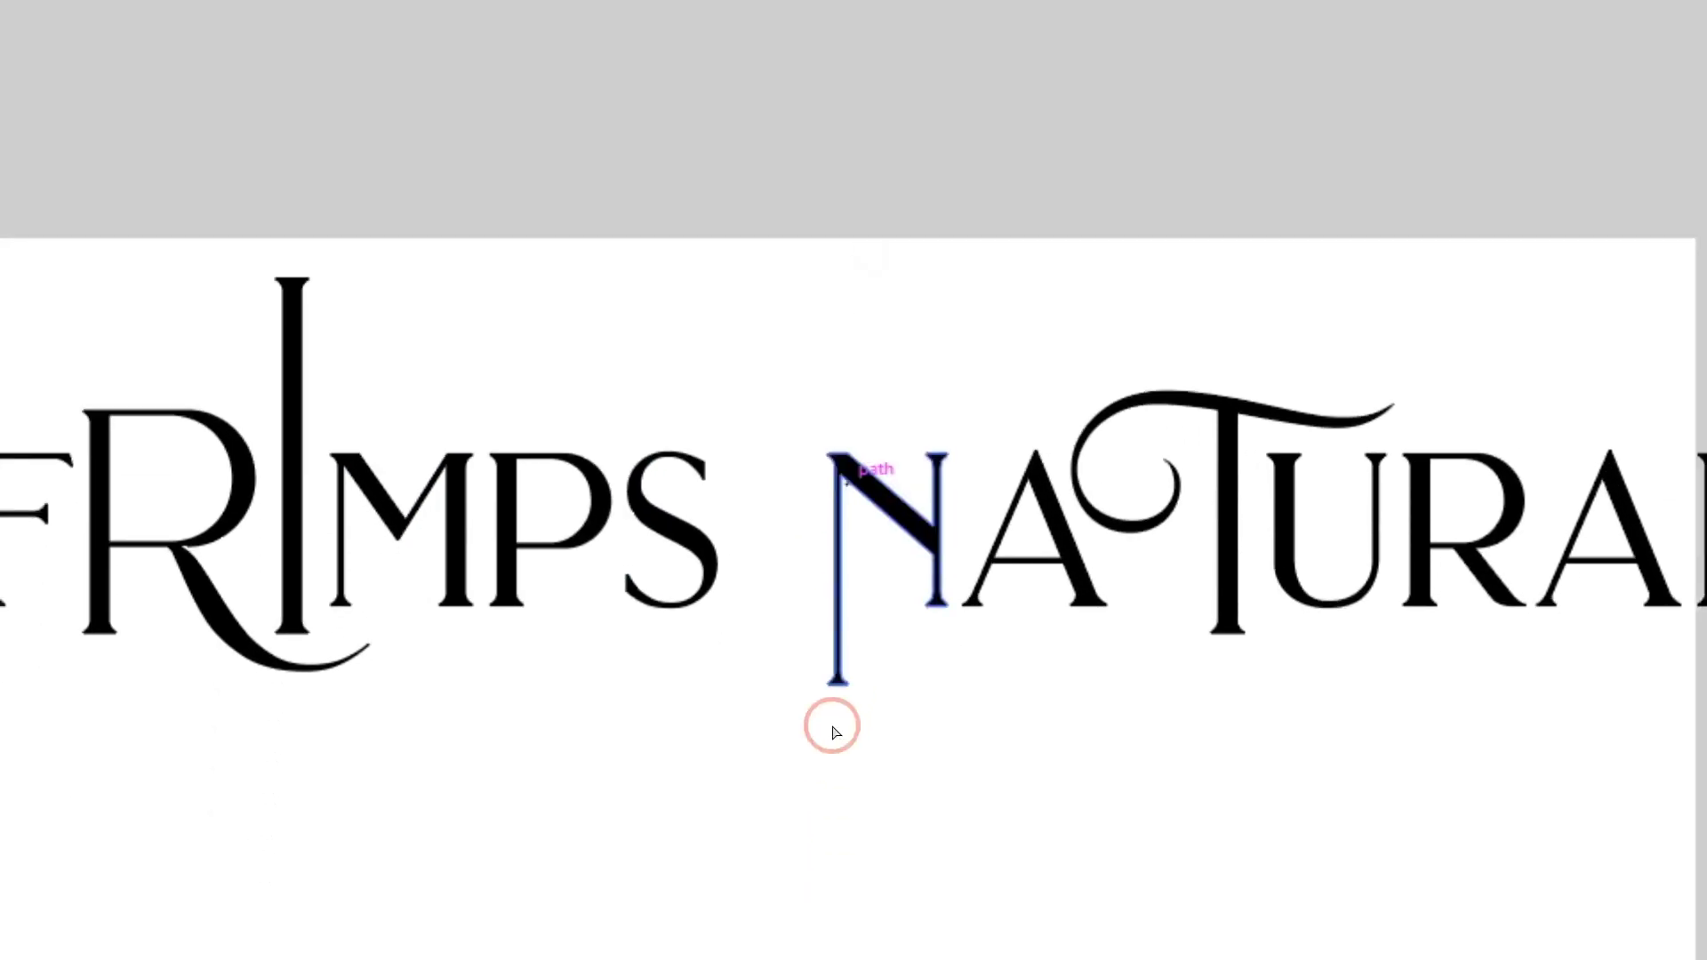
{"action": "left_click", "coordinate": [812, 825]}
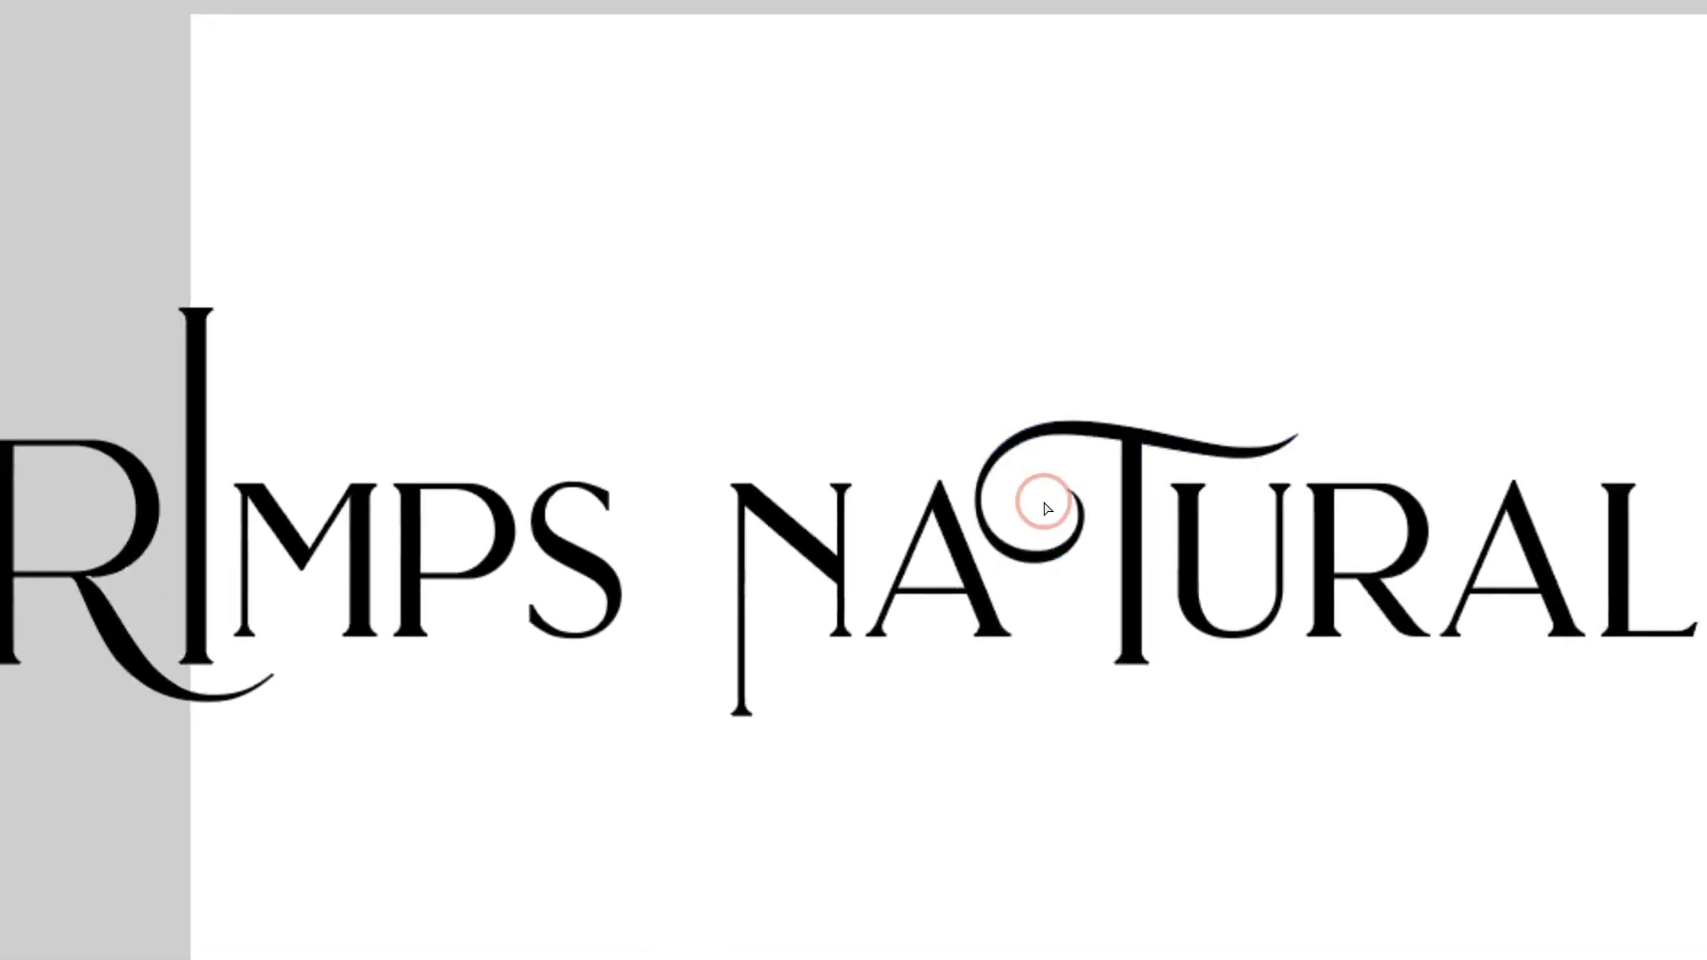
{"action": "left_click_drag", "start_coordinate": [1575, 445], "coordinate": [1678, 517]}
{"action": "key", "text": "Up"}
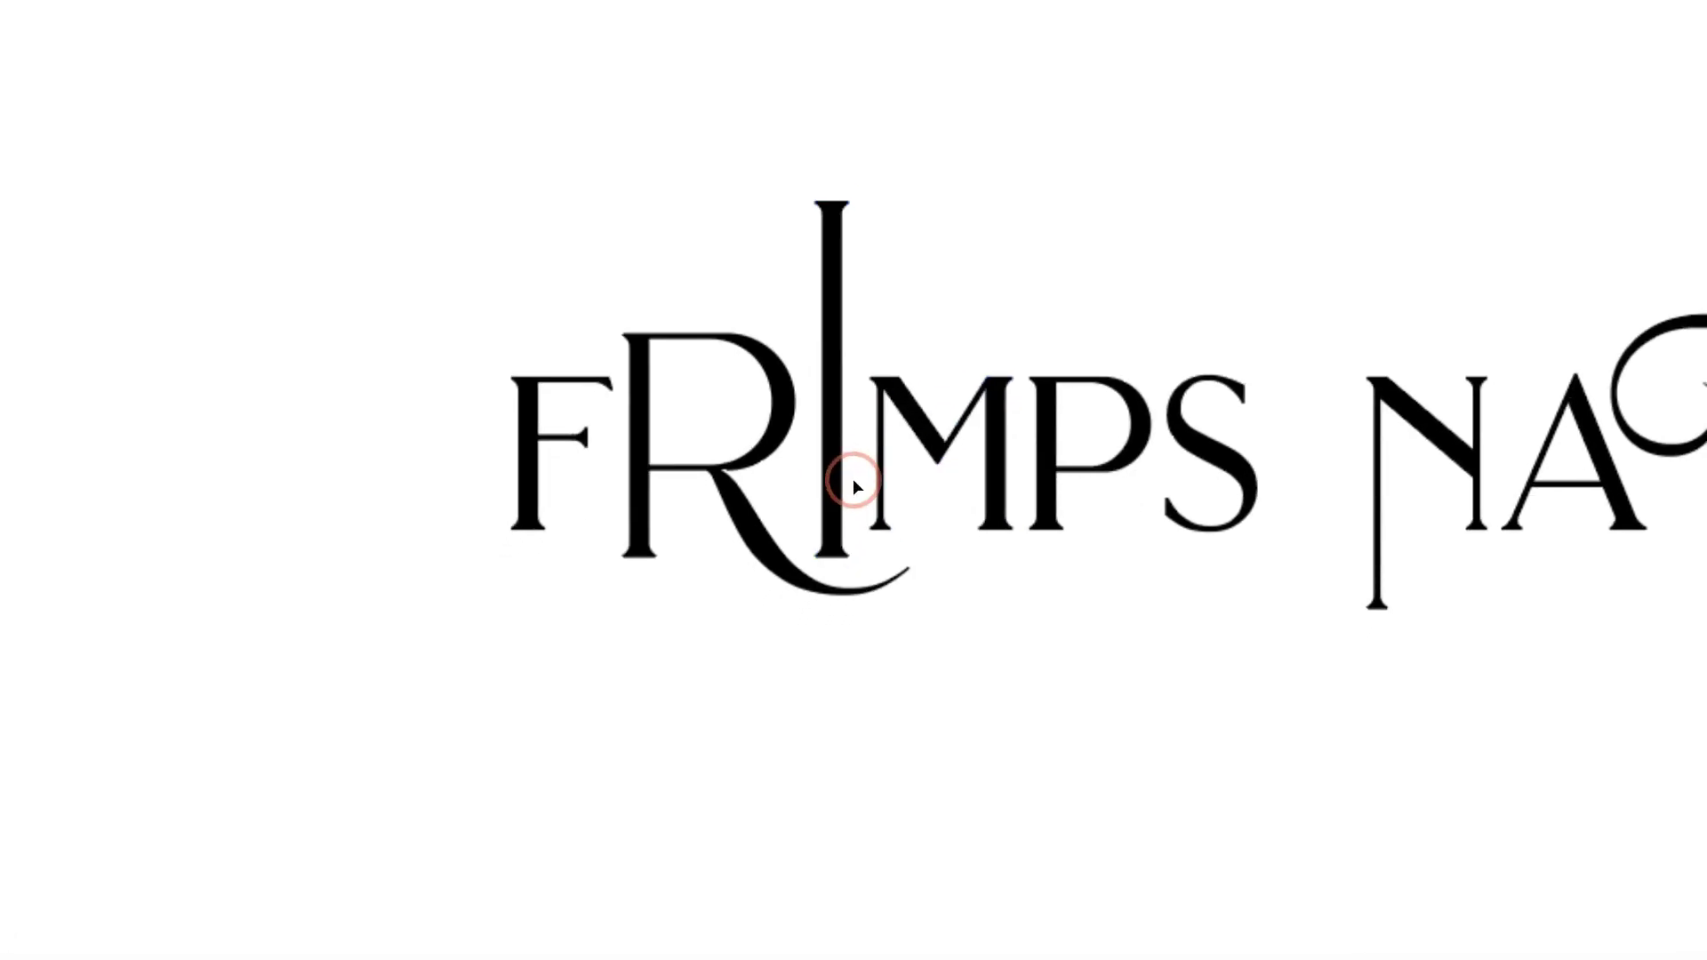
Undo the letter stretching and the deletions of the reference text and the black circle.
{"action": "key", "text": "ctrl+z"}
{"action": "key", "text": "ctrl+z"}
{"action": "key", "text": "ctrl+z"}
{"action": "key", "text": "ctrl+z"}
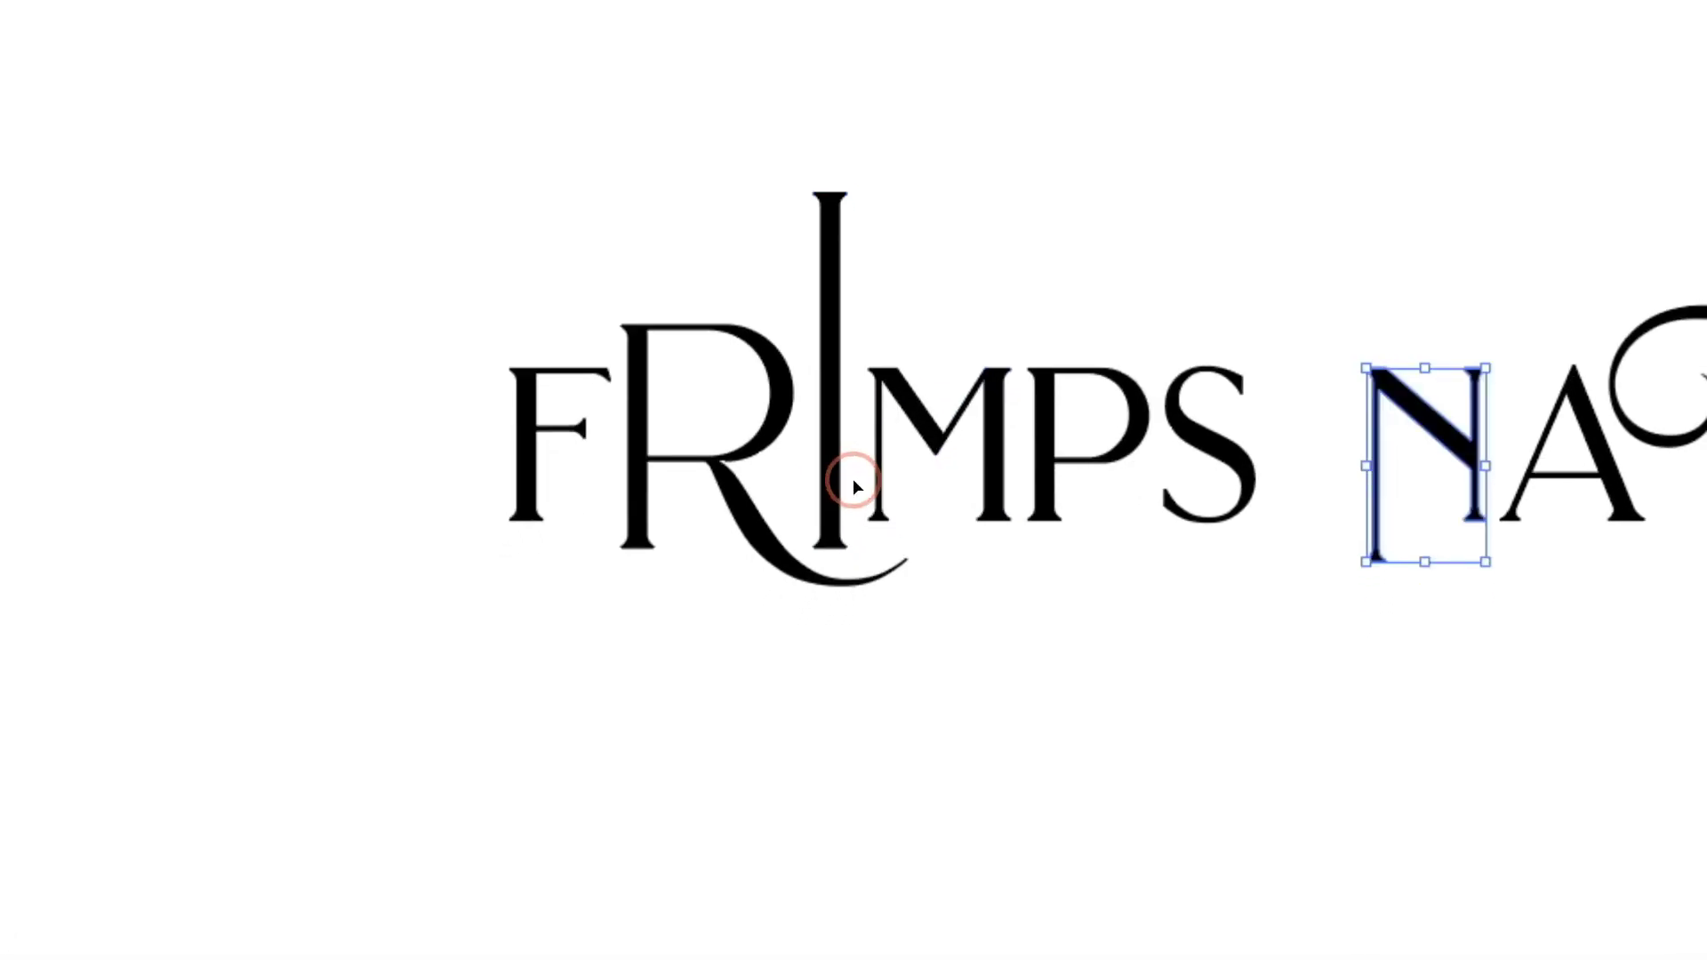
{"action": "key", "text": "ctrl+z"}
{"action": "key", "text": "ctrl+z"}
{"action": "key", "text": "ctrl+z"}
{"action": "key", "text": "ctrl+z"}
{"action": "key", "text": "ctrl+z"}
{"action": "key", "text": "ctrl+z"}
{"action": "key", "text": "ctrl+z"}
{"action": "key", "text": "ctrl+z"}
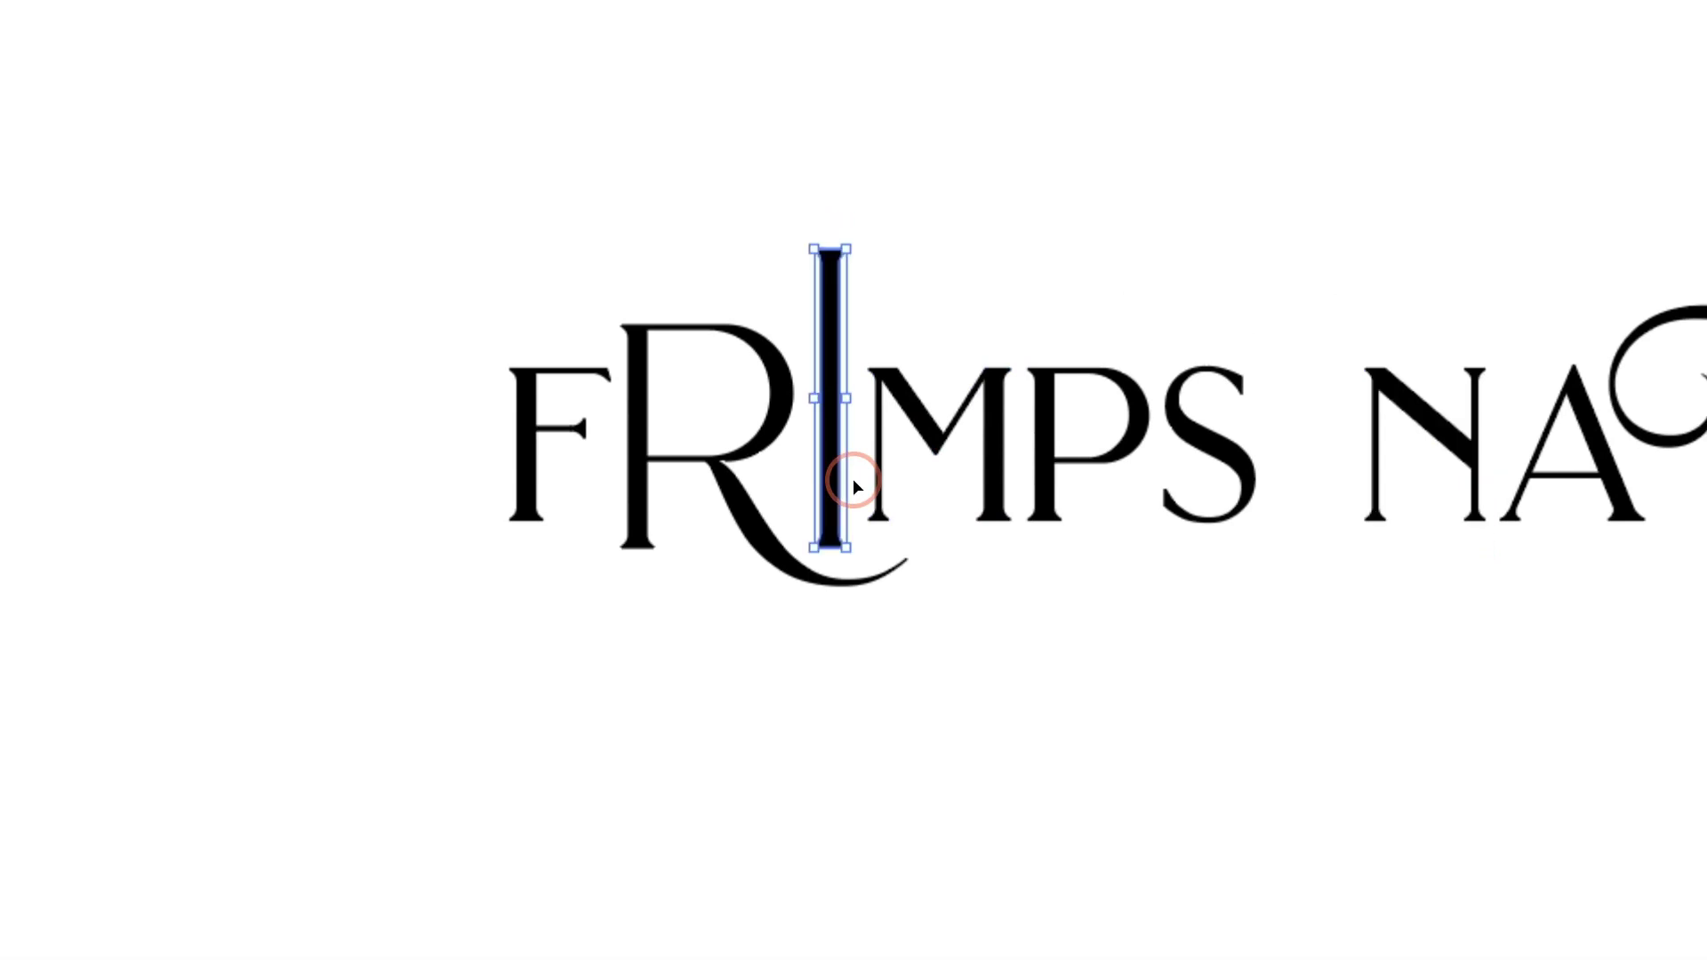
{"action": "key", "text": "ctrl+z"}
{"action": "key", "text": "ctrl+z"}
{"action": "key", "text": "ctrl+z"}
{"action": "key", "text": "ctrl+z"}
{"action": "key", "text": "ctrl+z"}
{"action": "key", "text": "ctrl+z"}
{"action": "key", "text": "ctrl+z"}
{"action": "key", "text": "ctrl+z"}
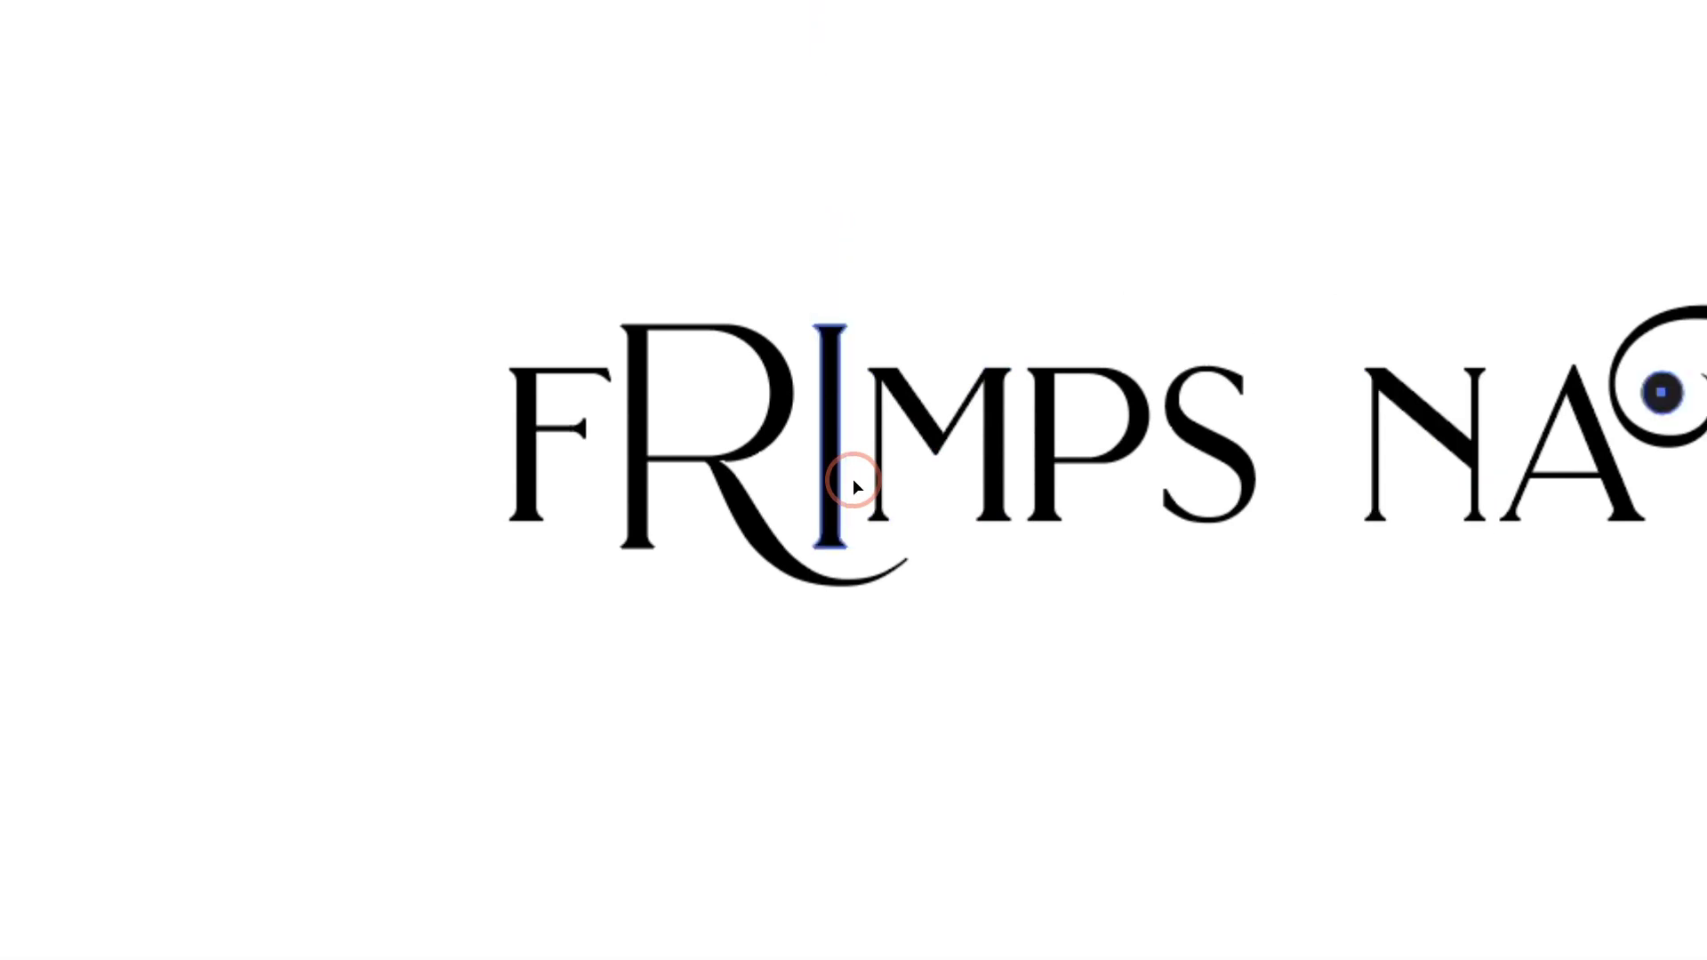
Undo the creation and resizing of the black circle inside the T's curl.
{"action": "key", "text": "ctrl+z"}
{"action": "key", "text": "ctrl+z"}
{"action": "key", "text": "ctrl+z"}
{"action": "key", "text": "ctrl+z"}
{"action": "key", "text": "ctrl+z"}
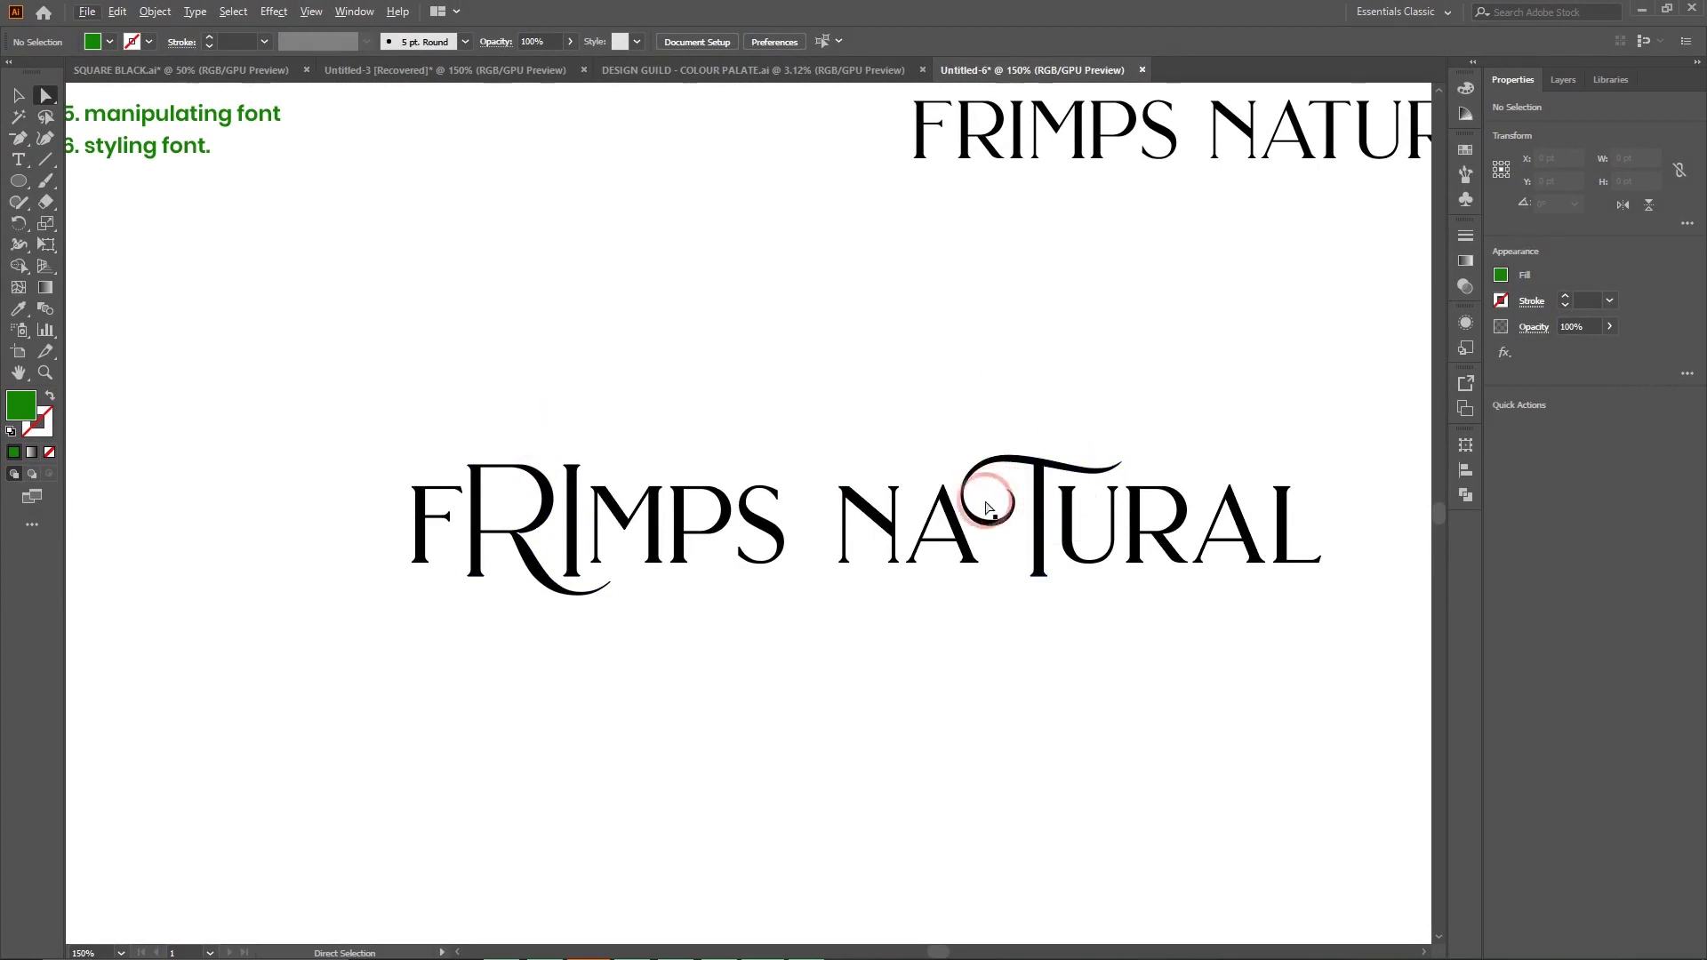
Extend the end of the R's tail up and outward into a single sharp point with the Curvature tool.
{"action": "left_click", "coordinate": [609, 583]}
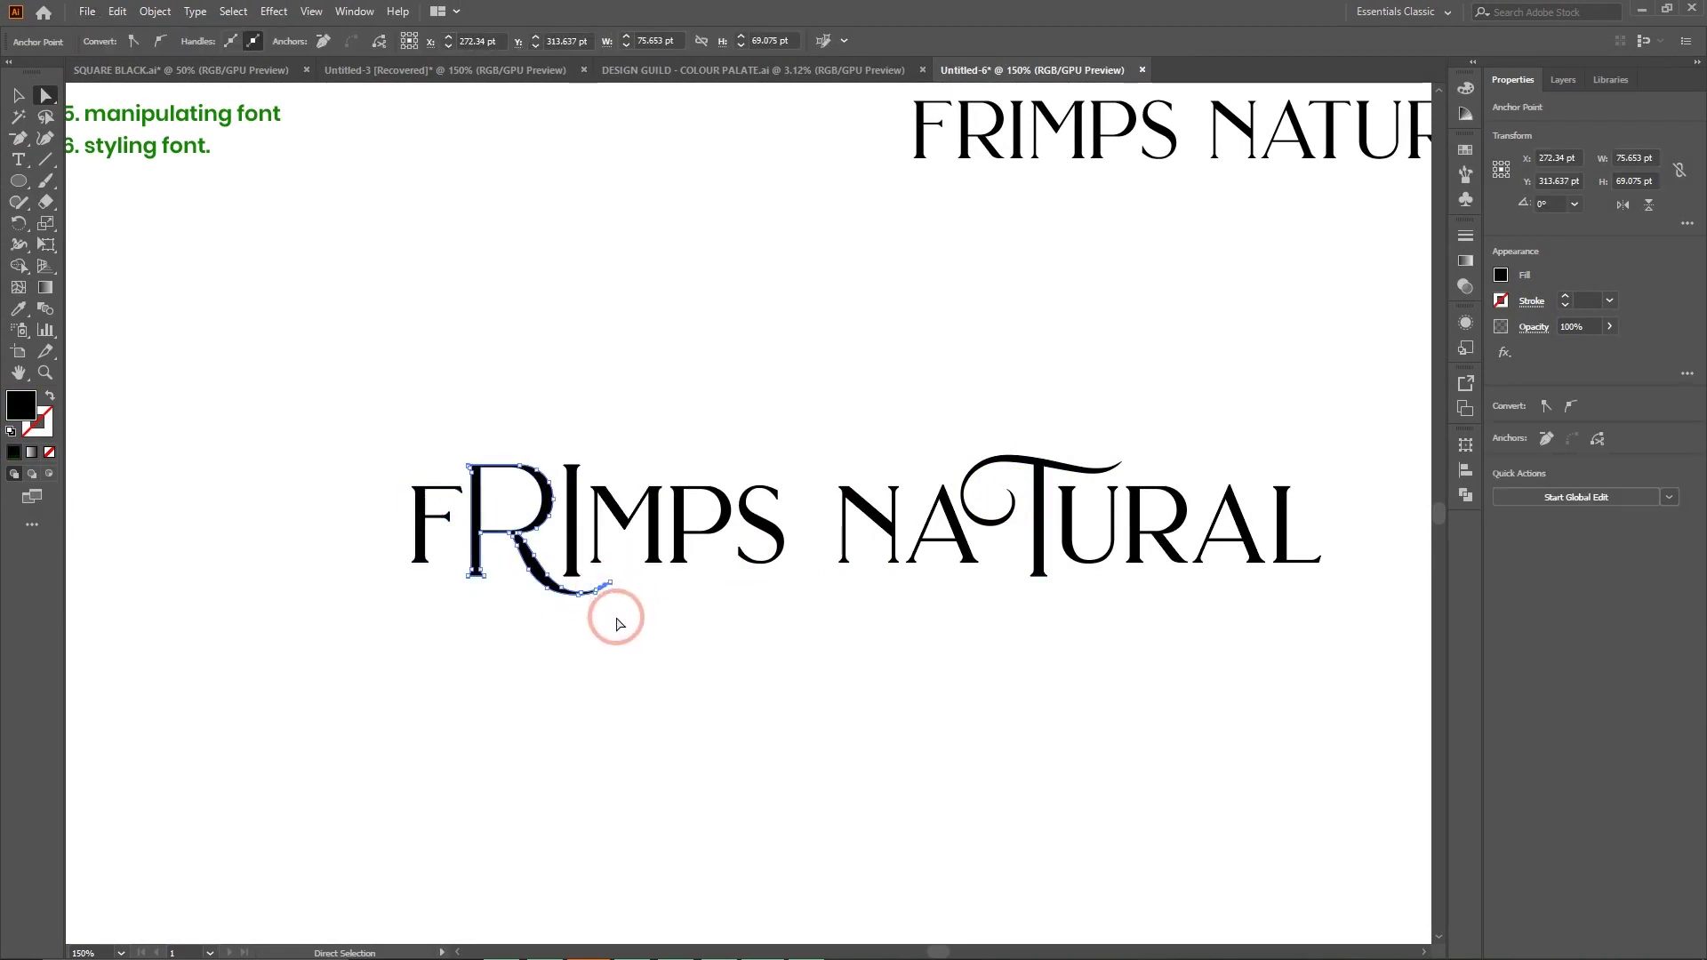
{"action": "left_click", "coordinate": [552, 587]}
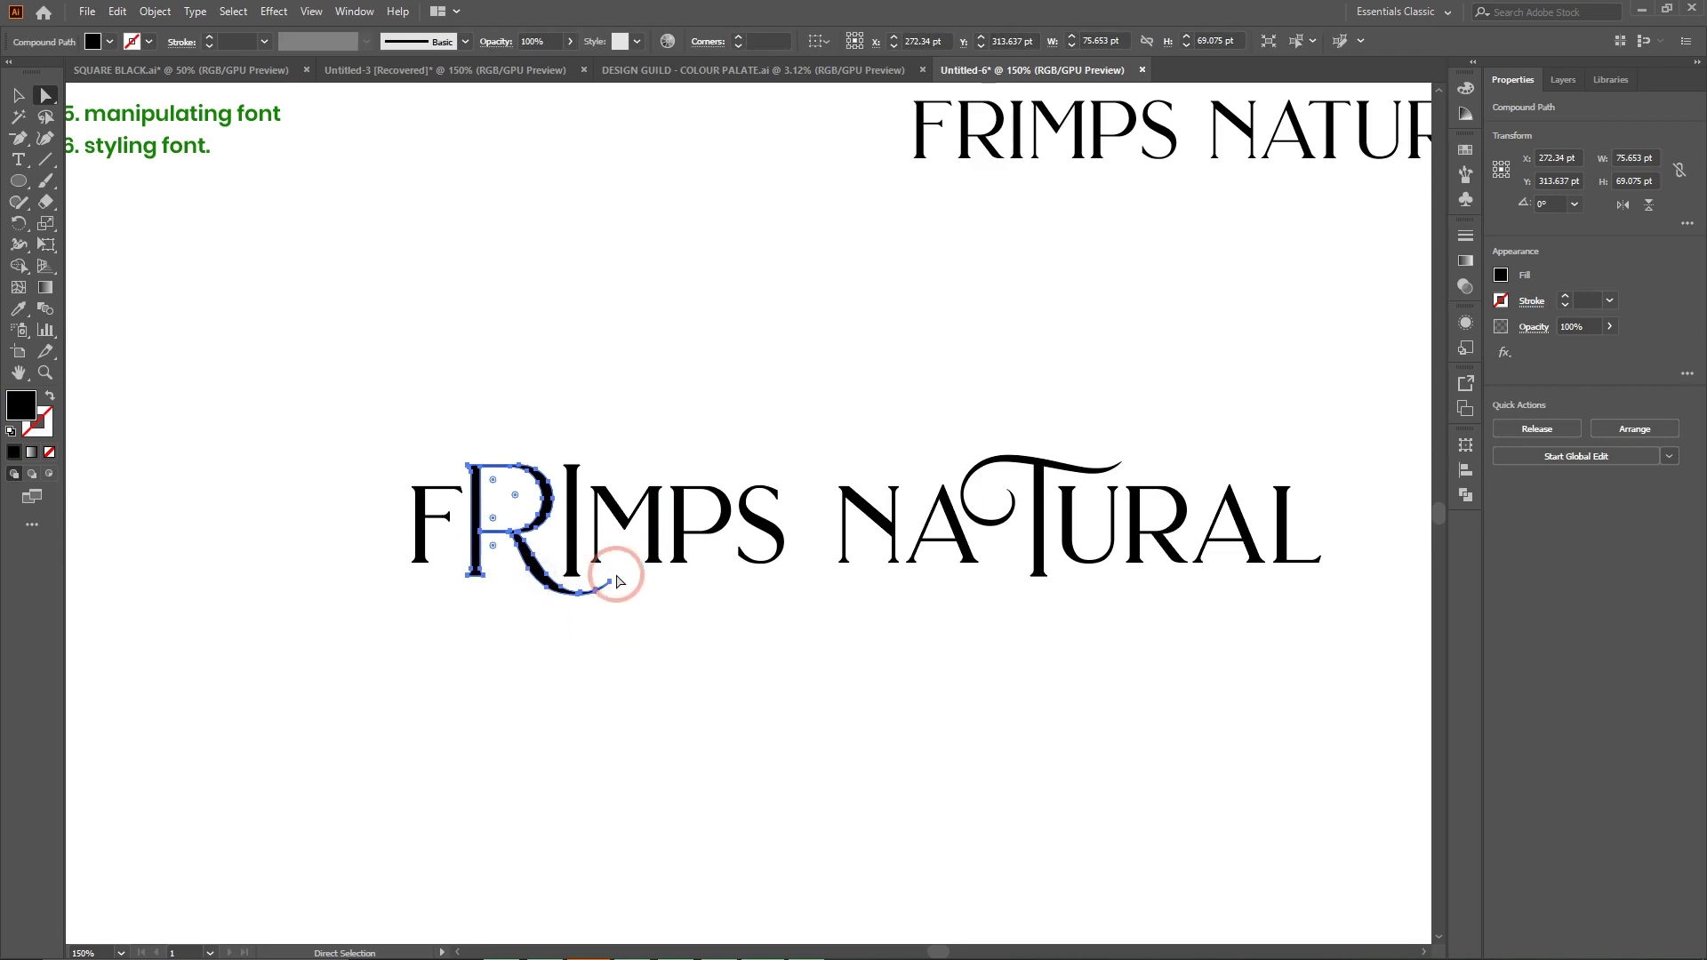
{"action": "key", "text": "ctrl+plus"}
{"action": "key", "text": "ctrl+plus"}
{"action": "key", "text": "ctrl+plus"}
{"action": "key", "text": "ctrl+plus"}
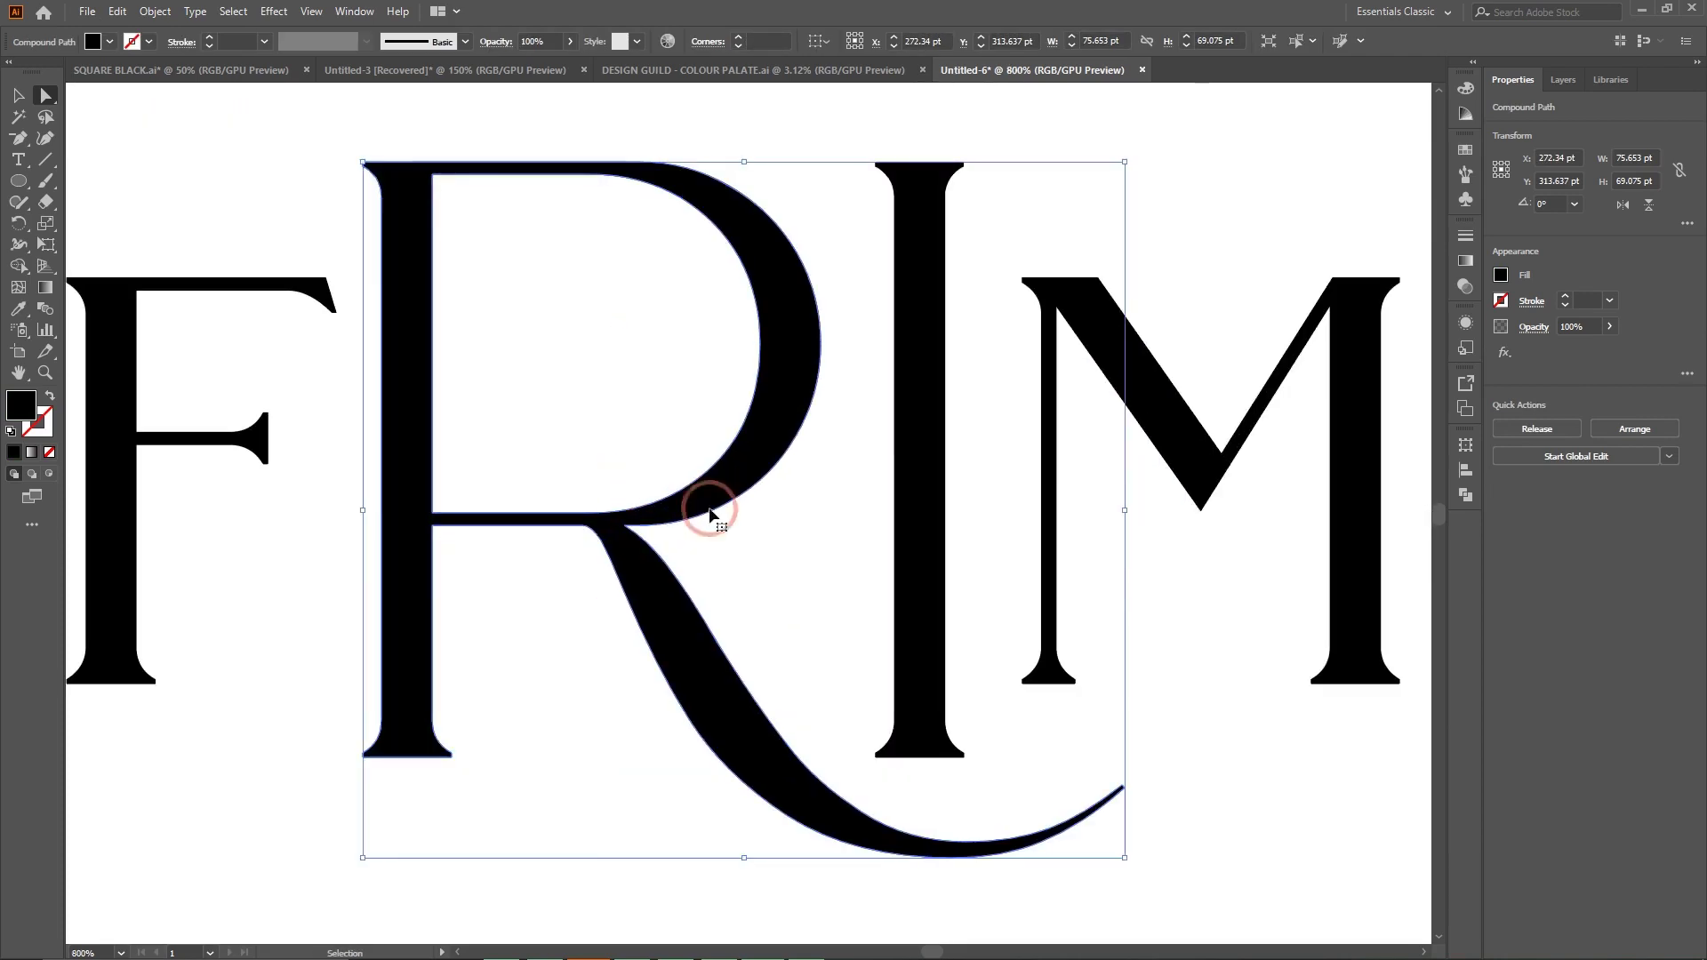
{"action": "scroll", "coordinate": [719, 514], "scroll_direction": "right", "scroll_amount": 4}
{"action": "scroll", "coordinate": [727, 528], "scroll_direction": "down", "scroll_amount": 2}
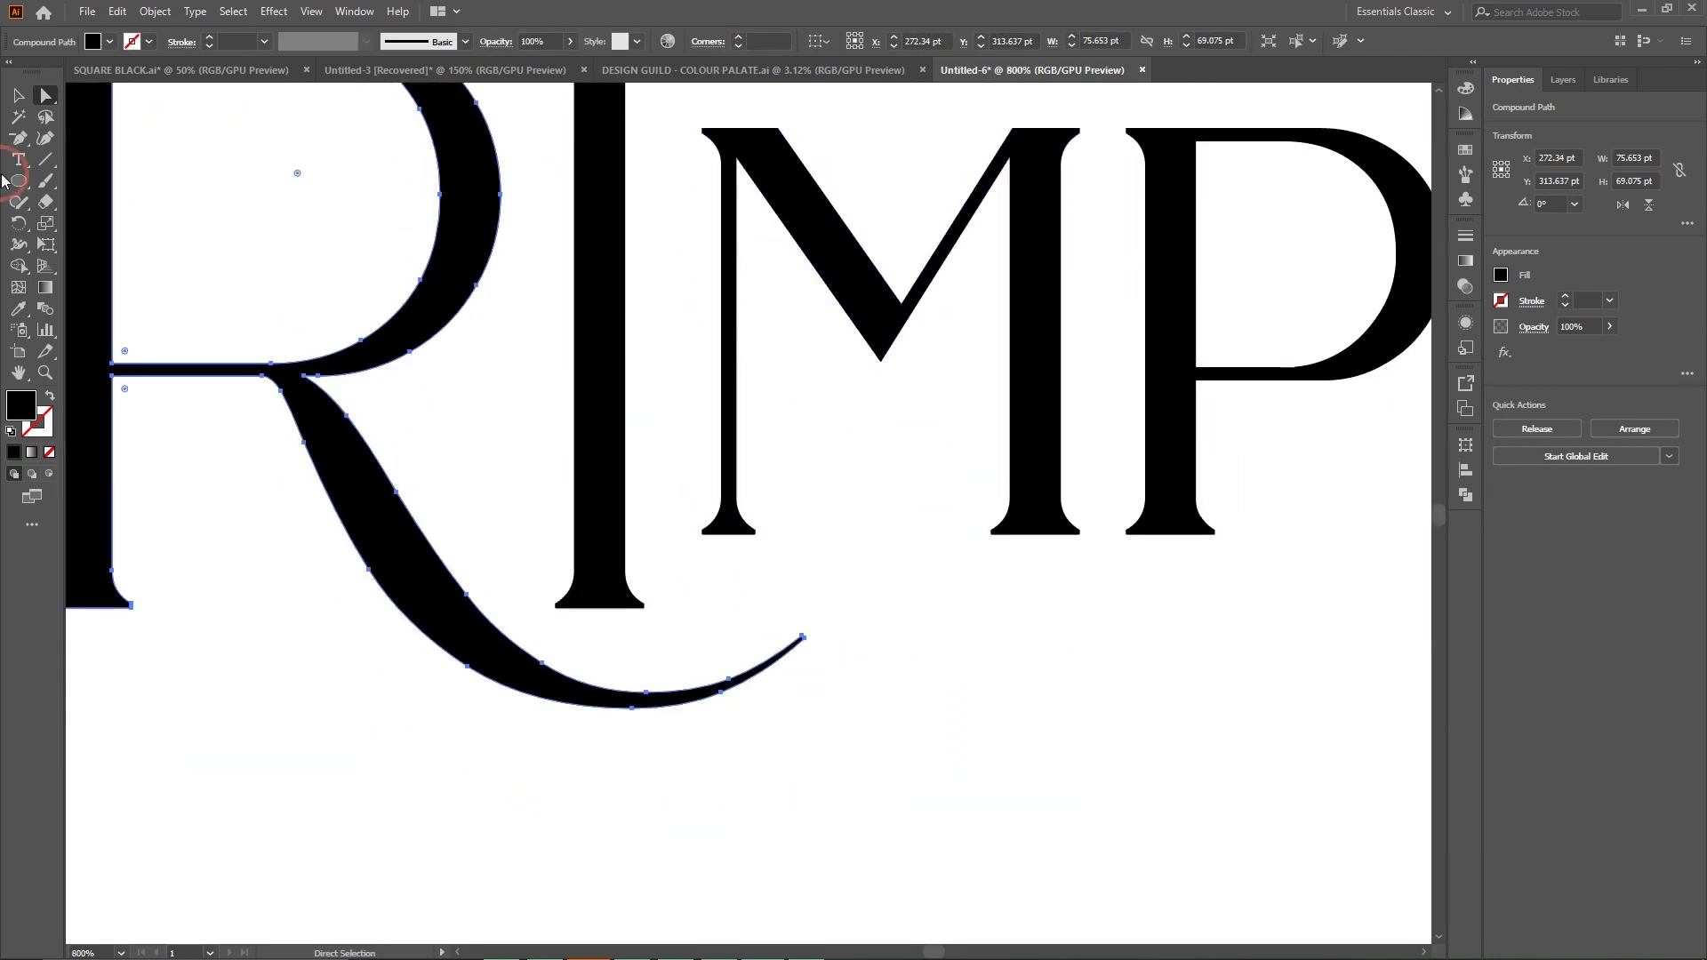
{"action": "left_click", "coordinate": [44, 139]}
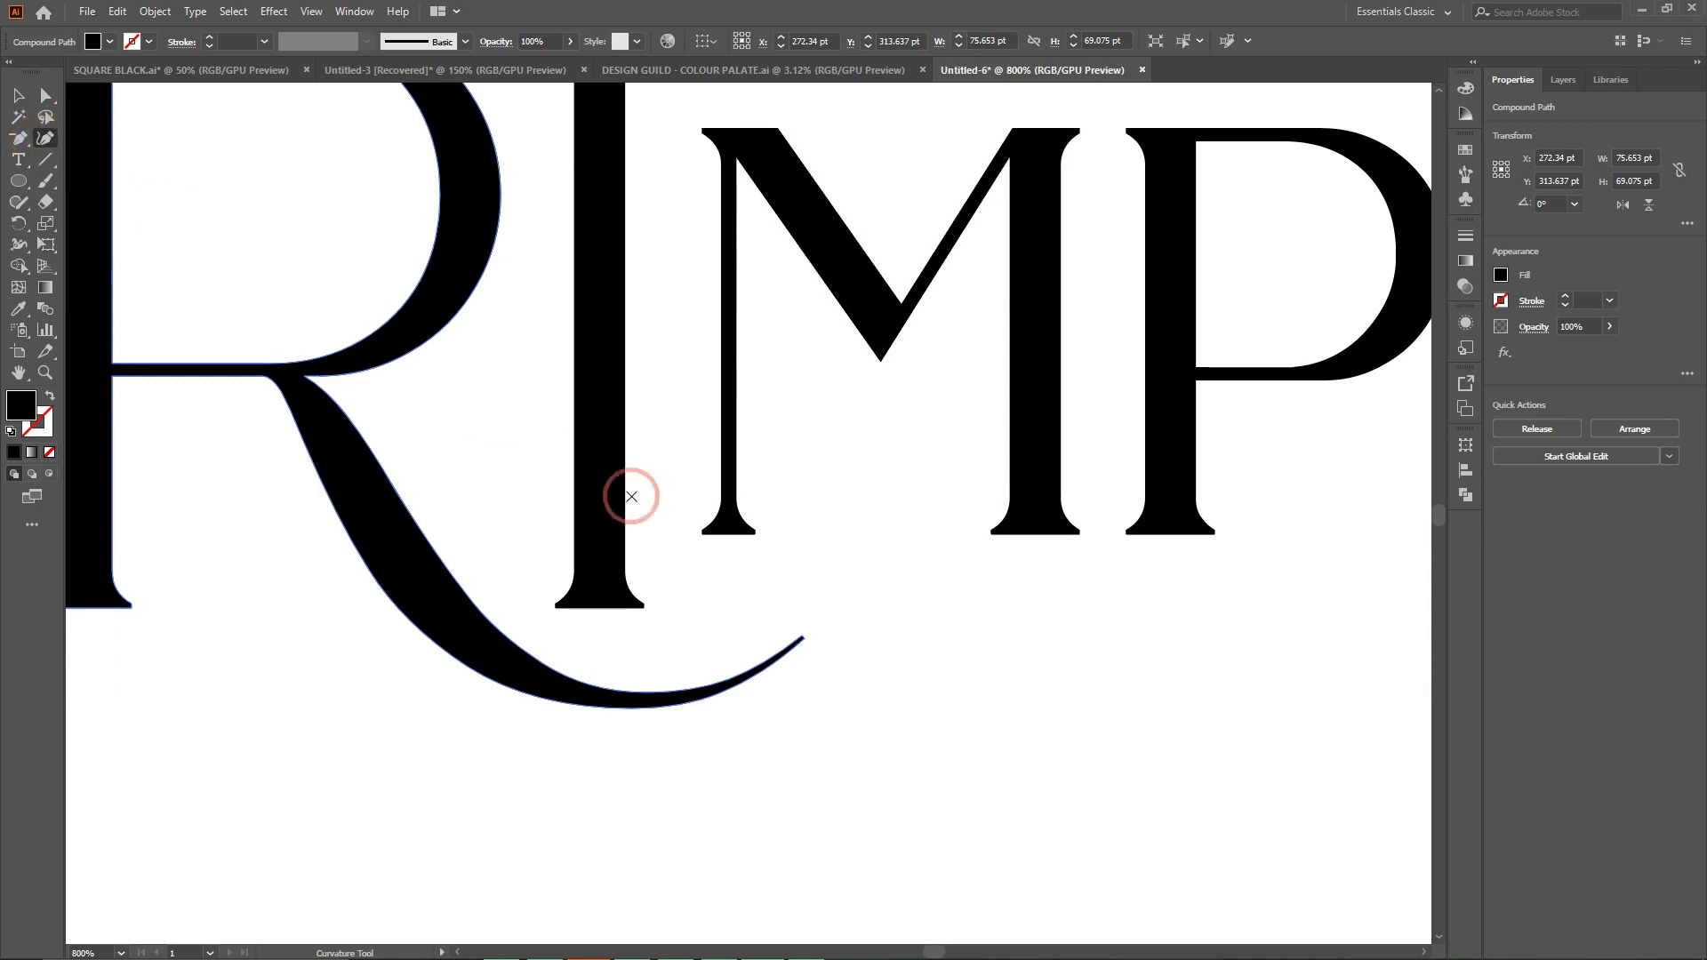
{"action": "left_click", "coordinate": [803, 637]}
{"action": "key", "text": "ctrl+plus"}
{"action": "key", "text": "ctrl+plus"}
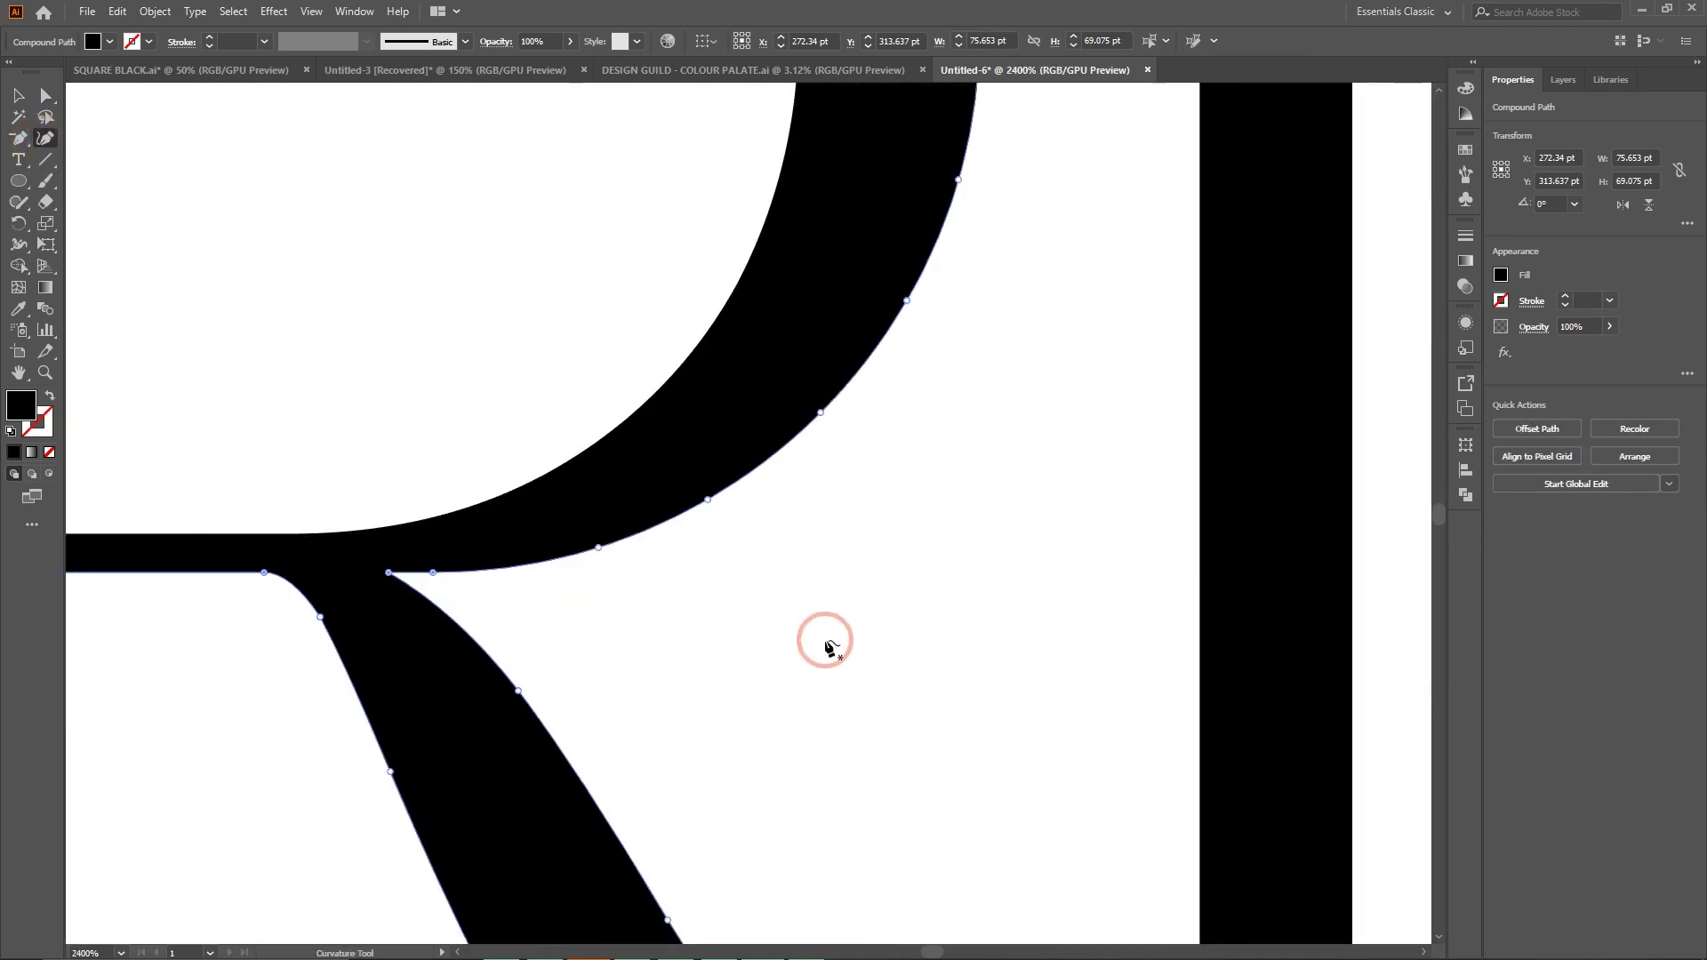
{"action": "key", "text": "ctrl+plus"}
{"action": "scroll", "coordinate": [861, 633], "scroll_direction": "down", "scroll_amount": 5}
{"action": "scroll", "coordinate": [877, 610], "scroll_direction": "right", "scroll_amount": 10}
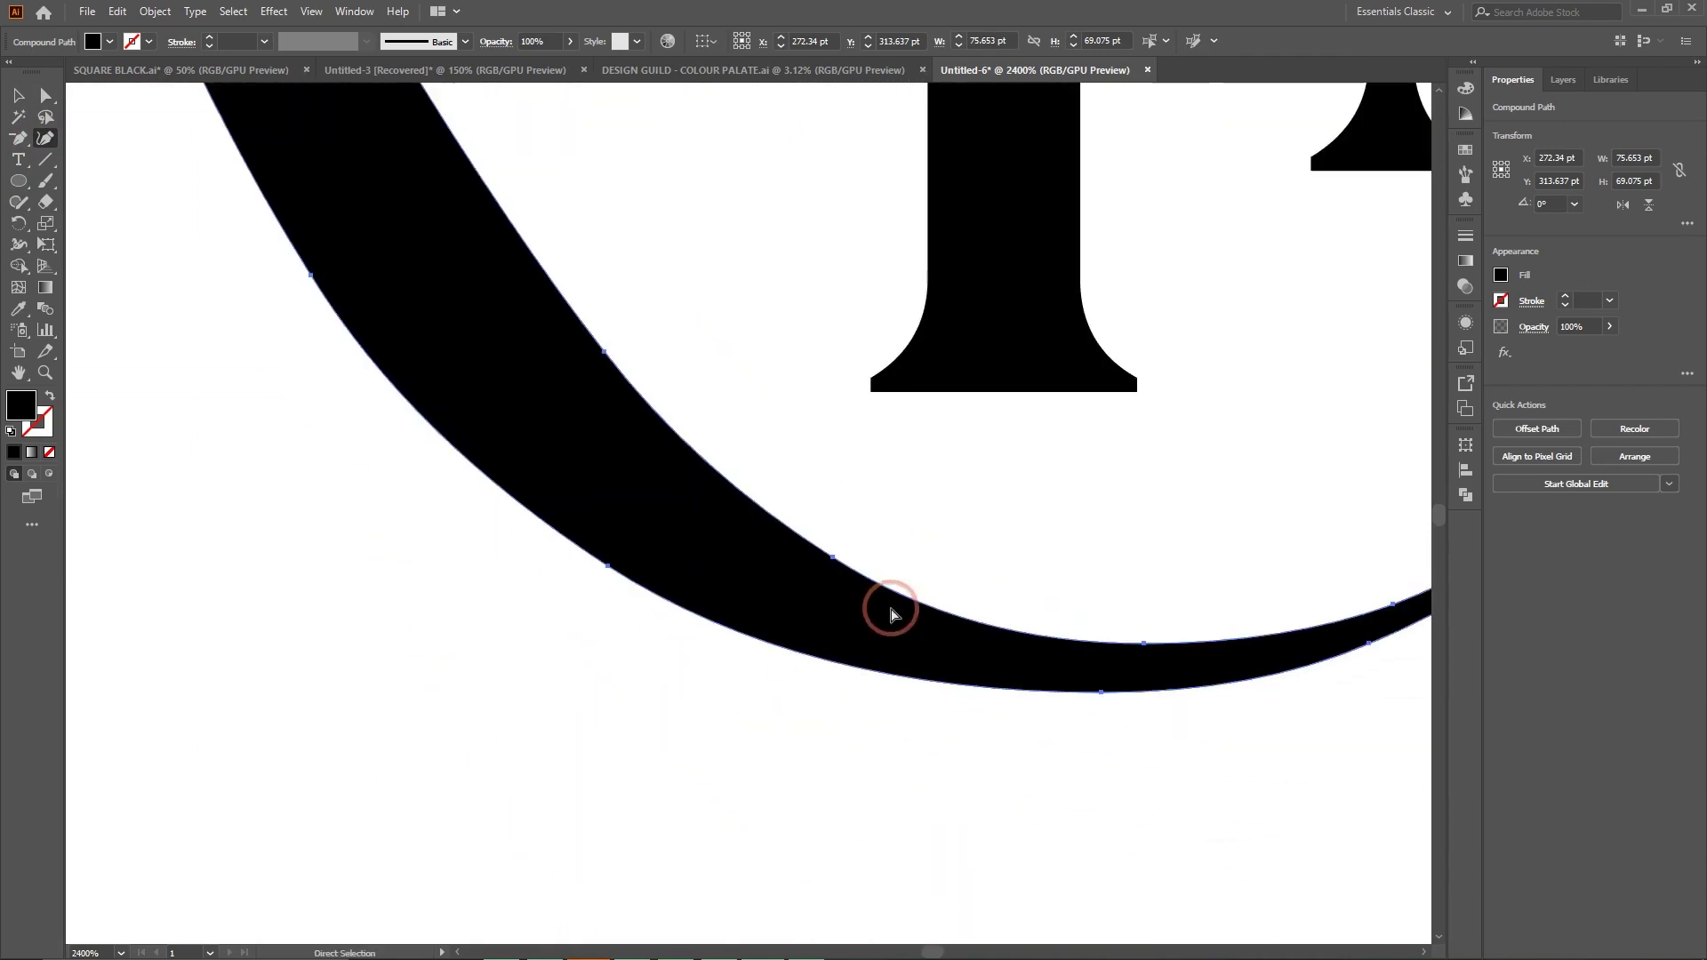
{"action": "scroll", "coordinate": [898, 601], "scroll_direction": "right", "scroll_amount": 4}
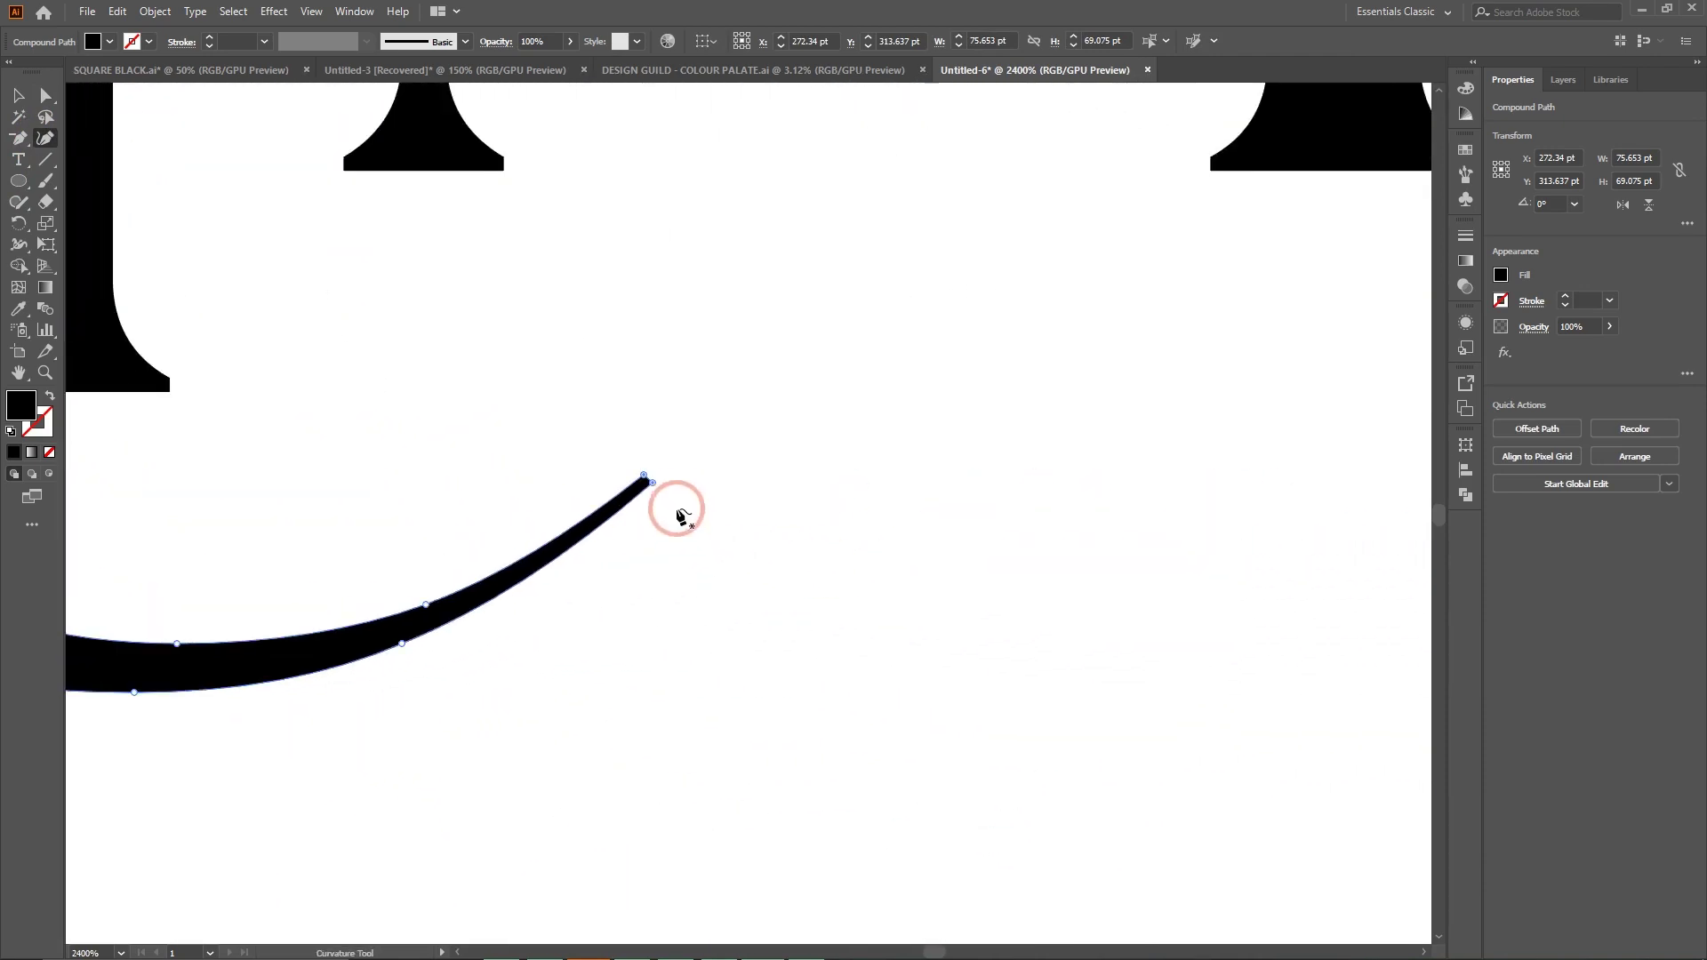
{"action": "left_click", "coordinate": [646, 477]}
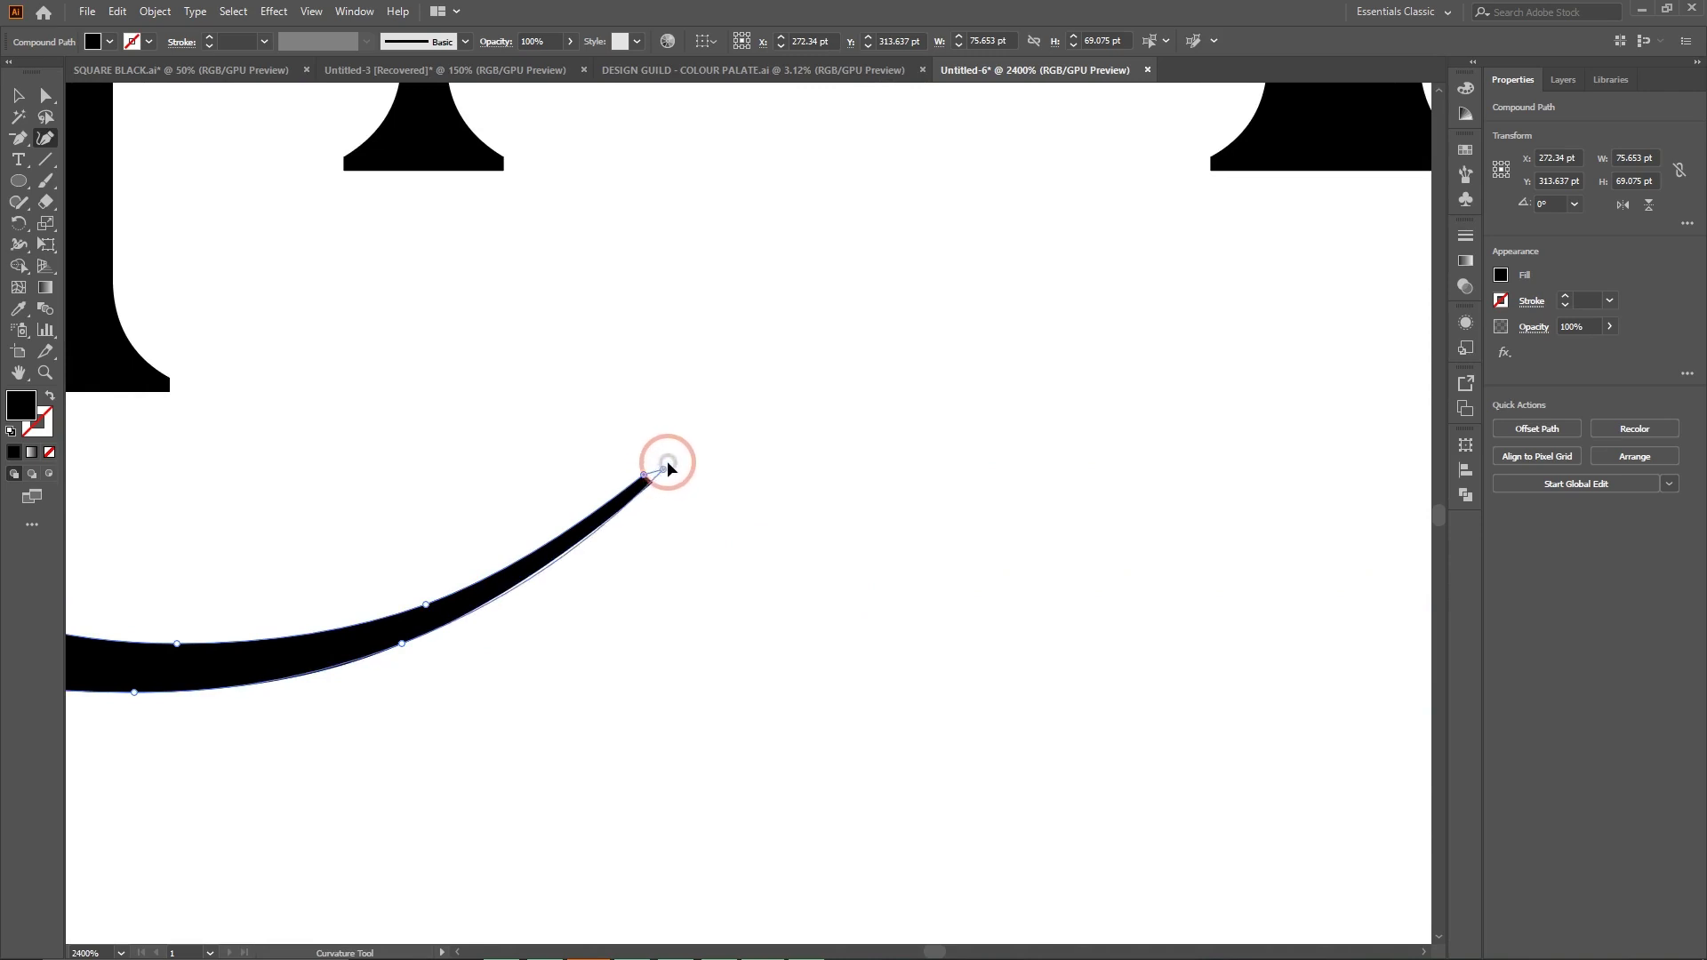
{"action": "left_click", "coordinate": [760, 353]}
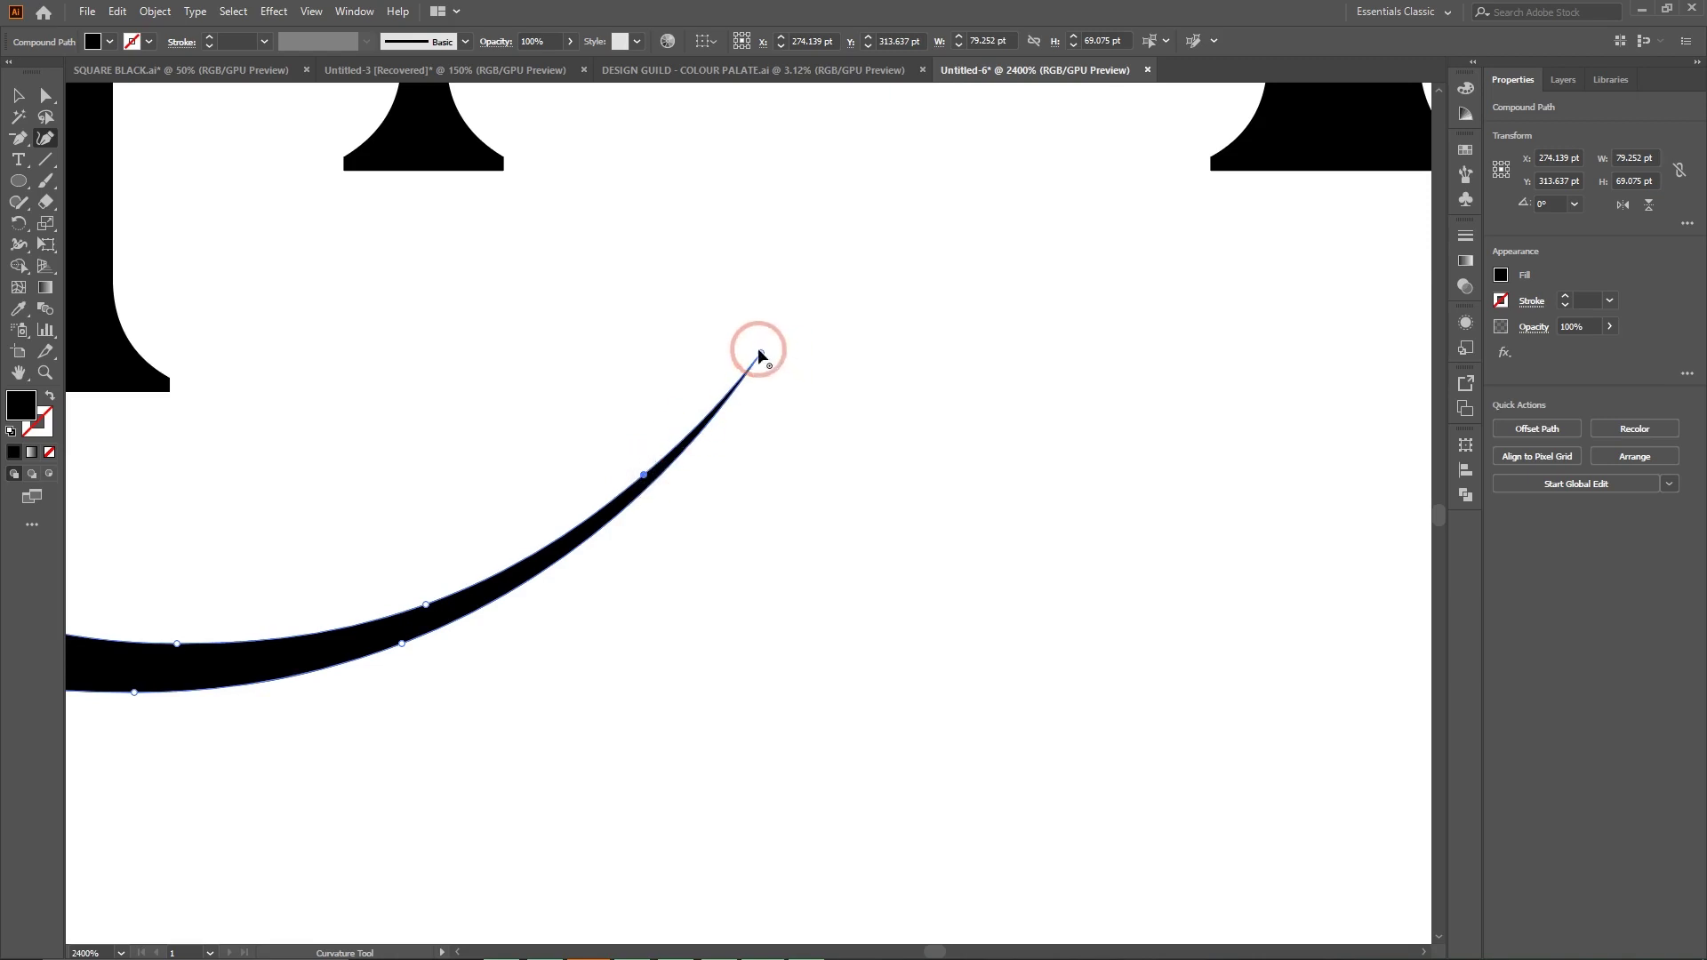
Bend the tip of the R's tail upward and inward, repositioning its edge anchor points to even out the thickness.
{"action": "left_click_drag", "start_coordinate": [761, 353], "coordinate": [593, 267]}
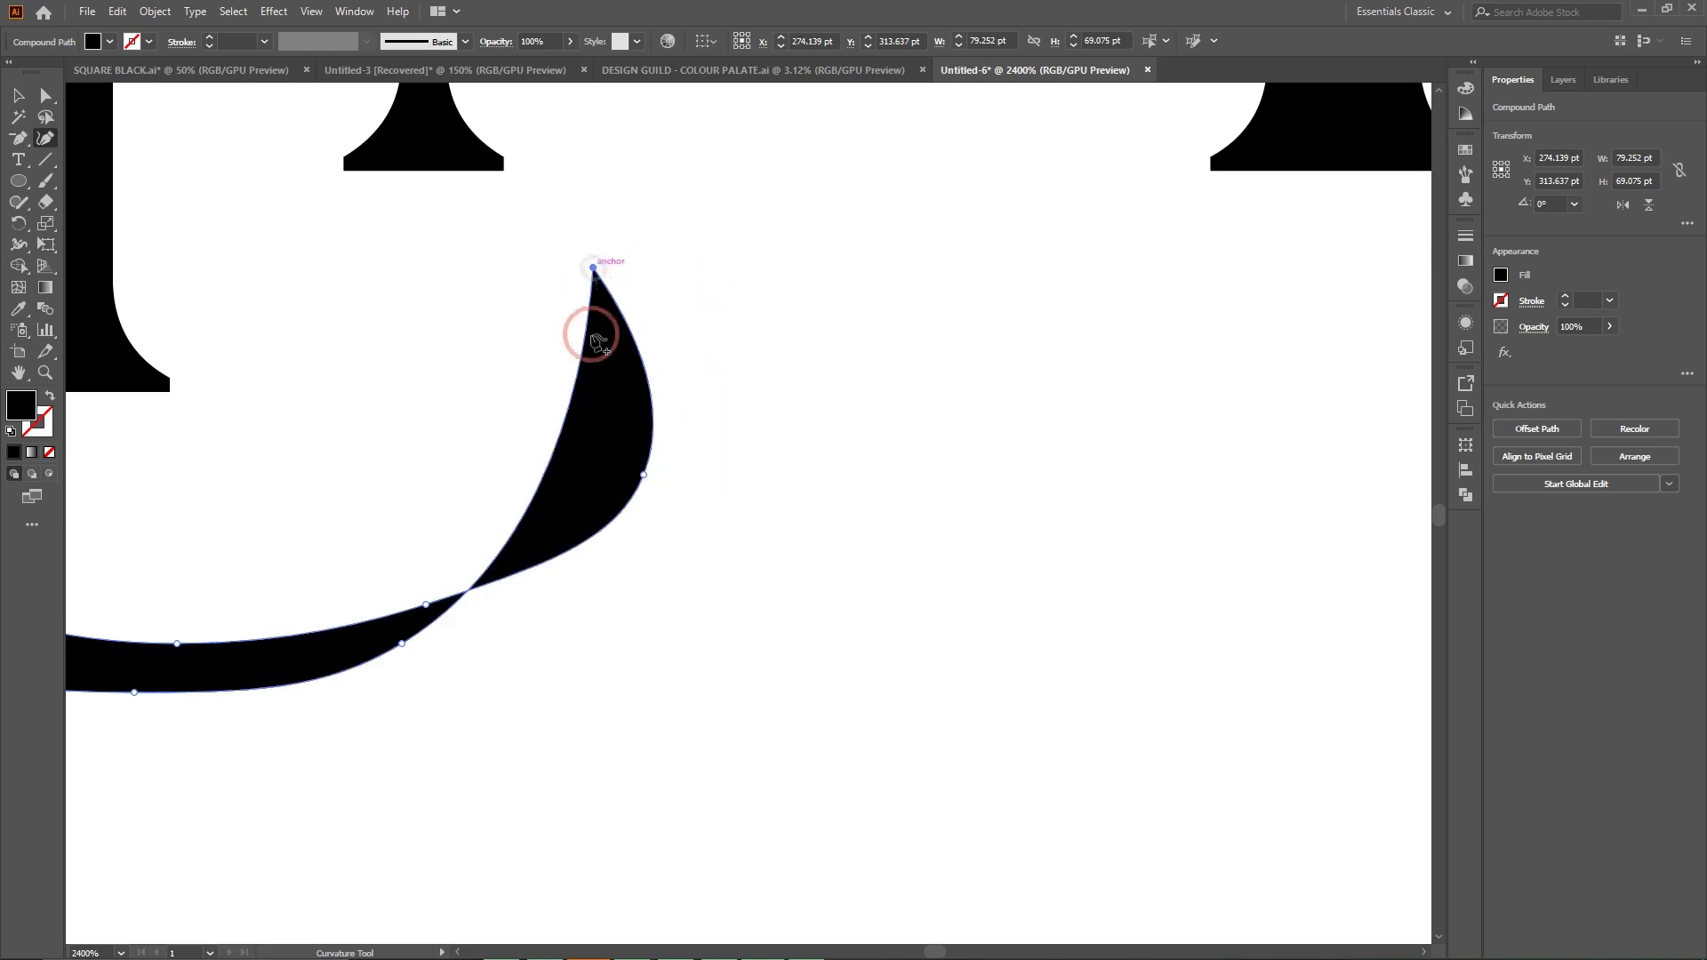
{"action": "left_click_drag", "start_coordinate": [538, 492], "coordinate": [589, 534]}
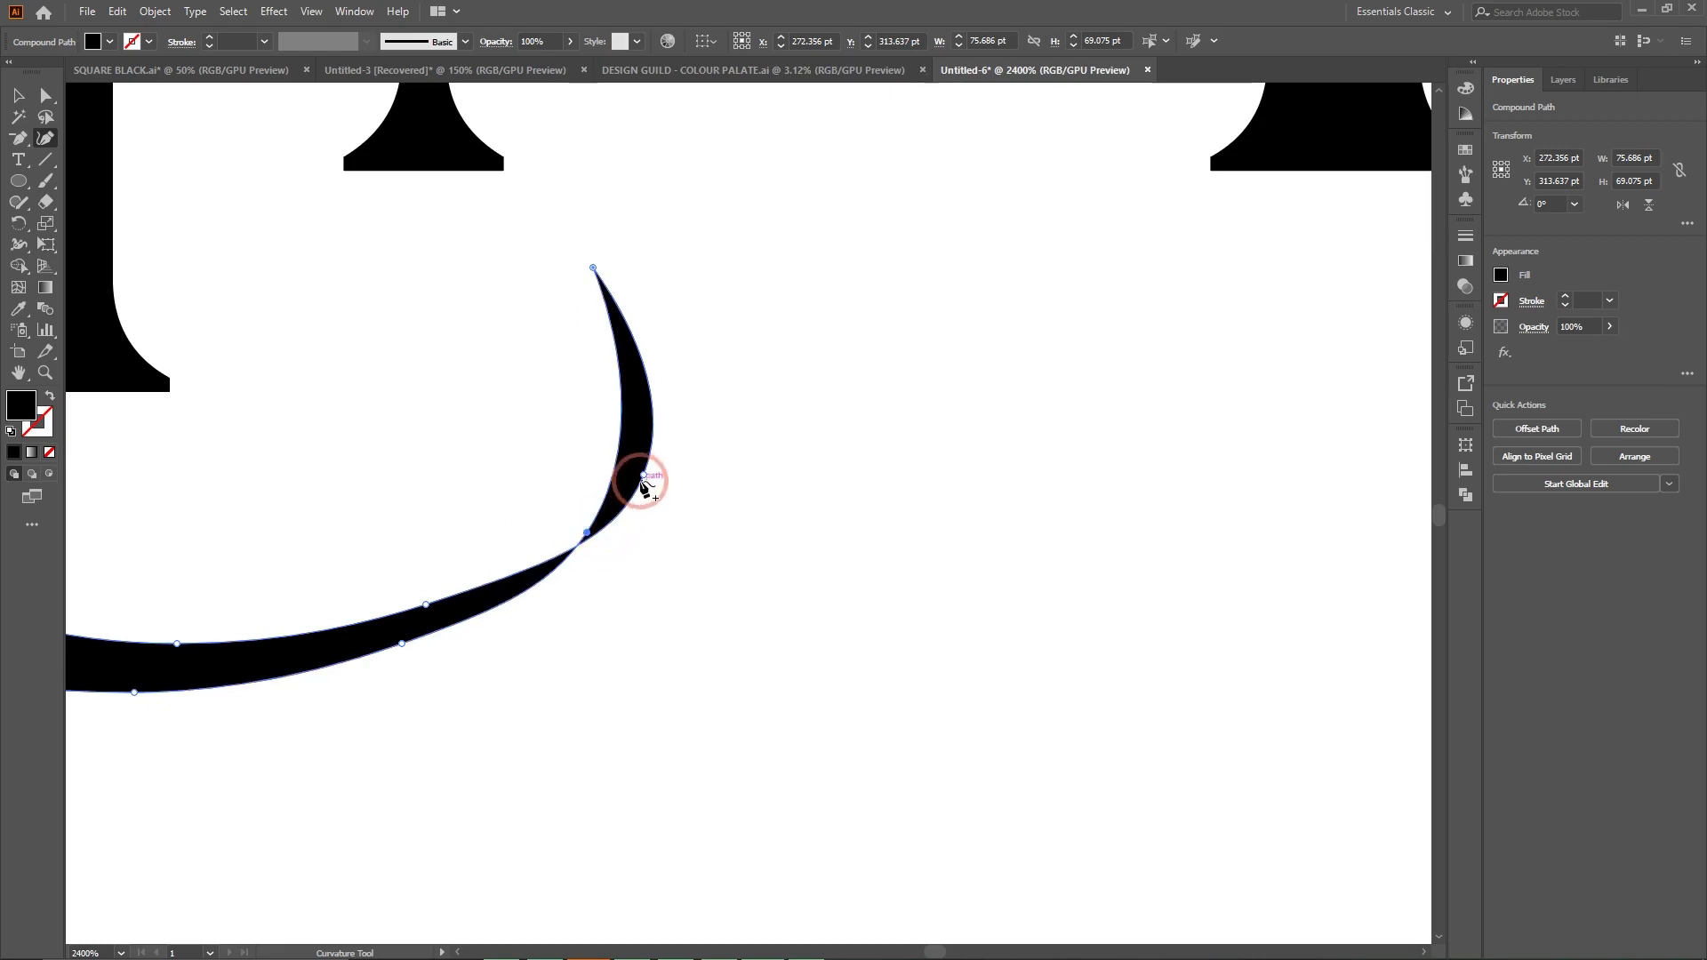
{"action": "left_click_drag", "start_coordinate": [642, 473], "coordinate": [580, 450]}
{"action": "left_click_drag", "start_coordinate": [402, 645], "coordinate": [397, 613]}
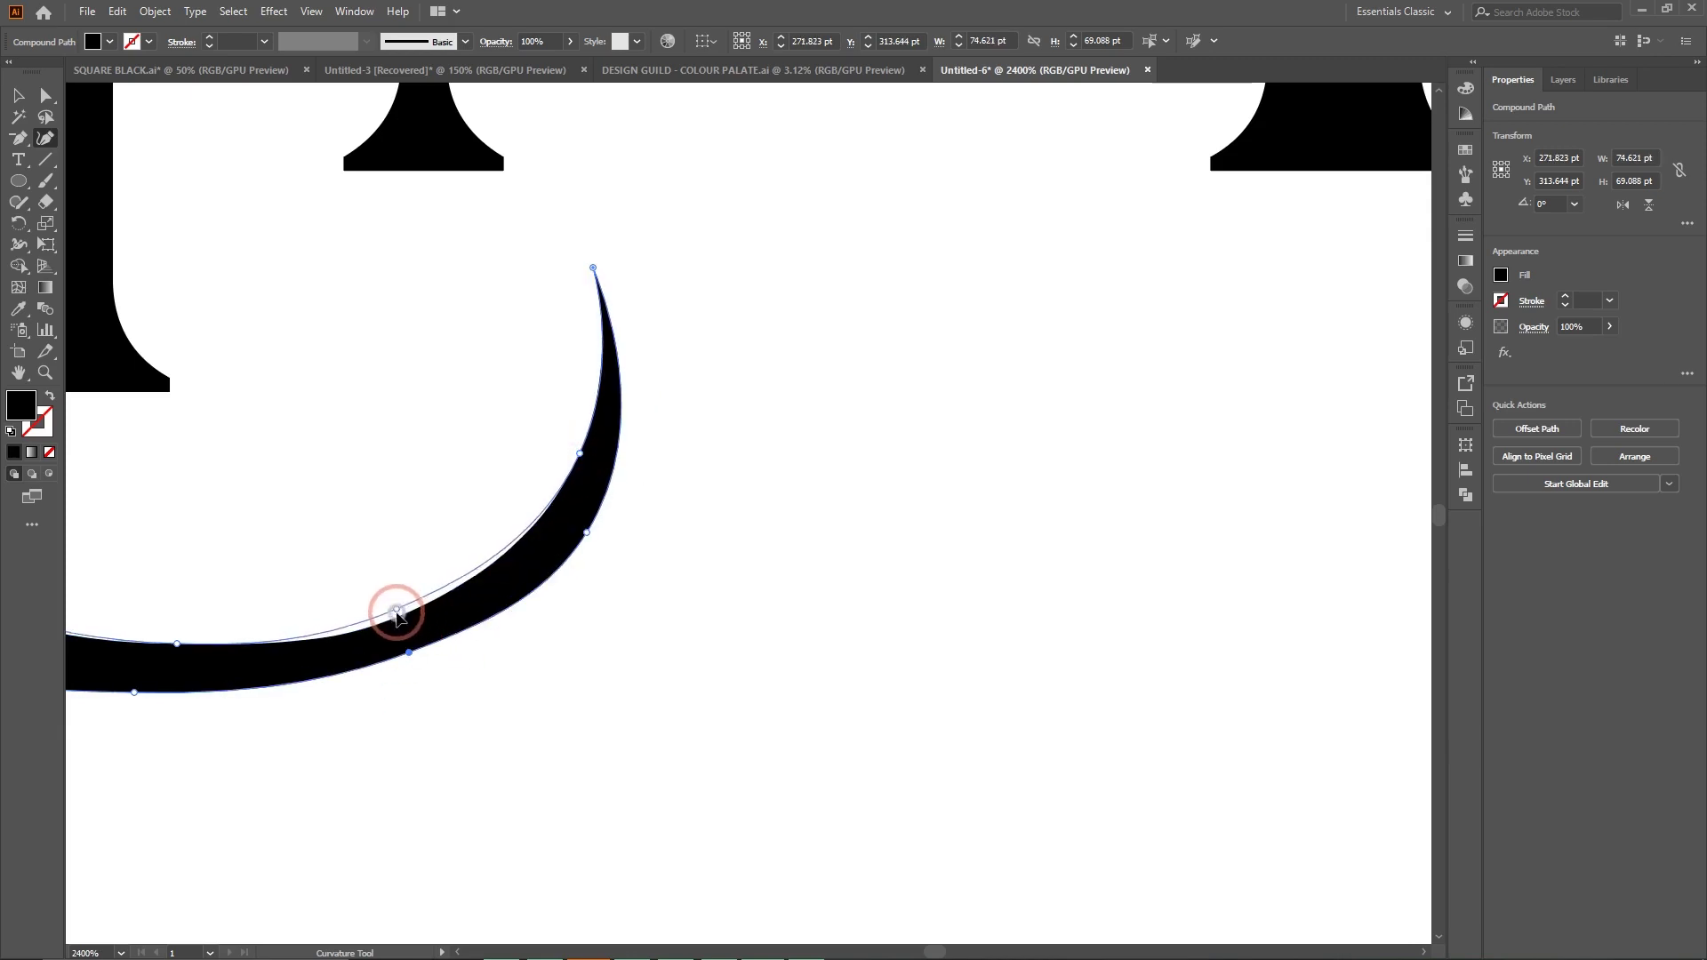
Curl the R's tail tip back toward the I's foot, adding and shifting anchor points on both edges to round it.
{"action": "left_click", "coordinate": [601, 377]}
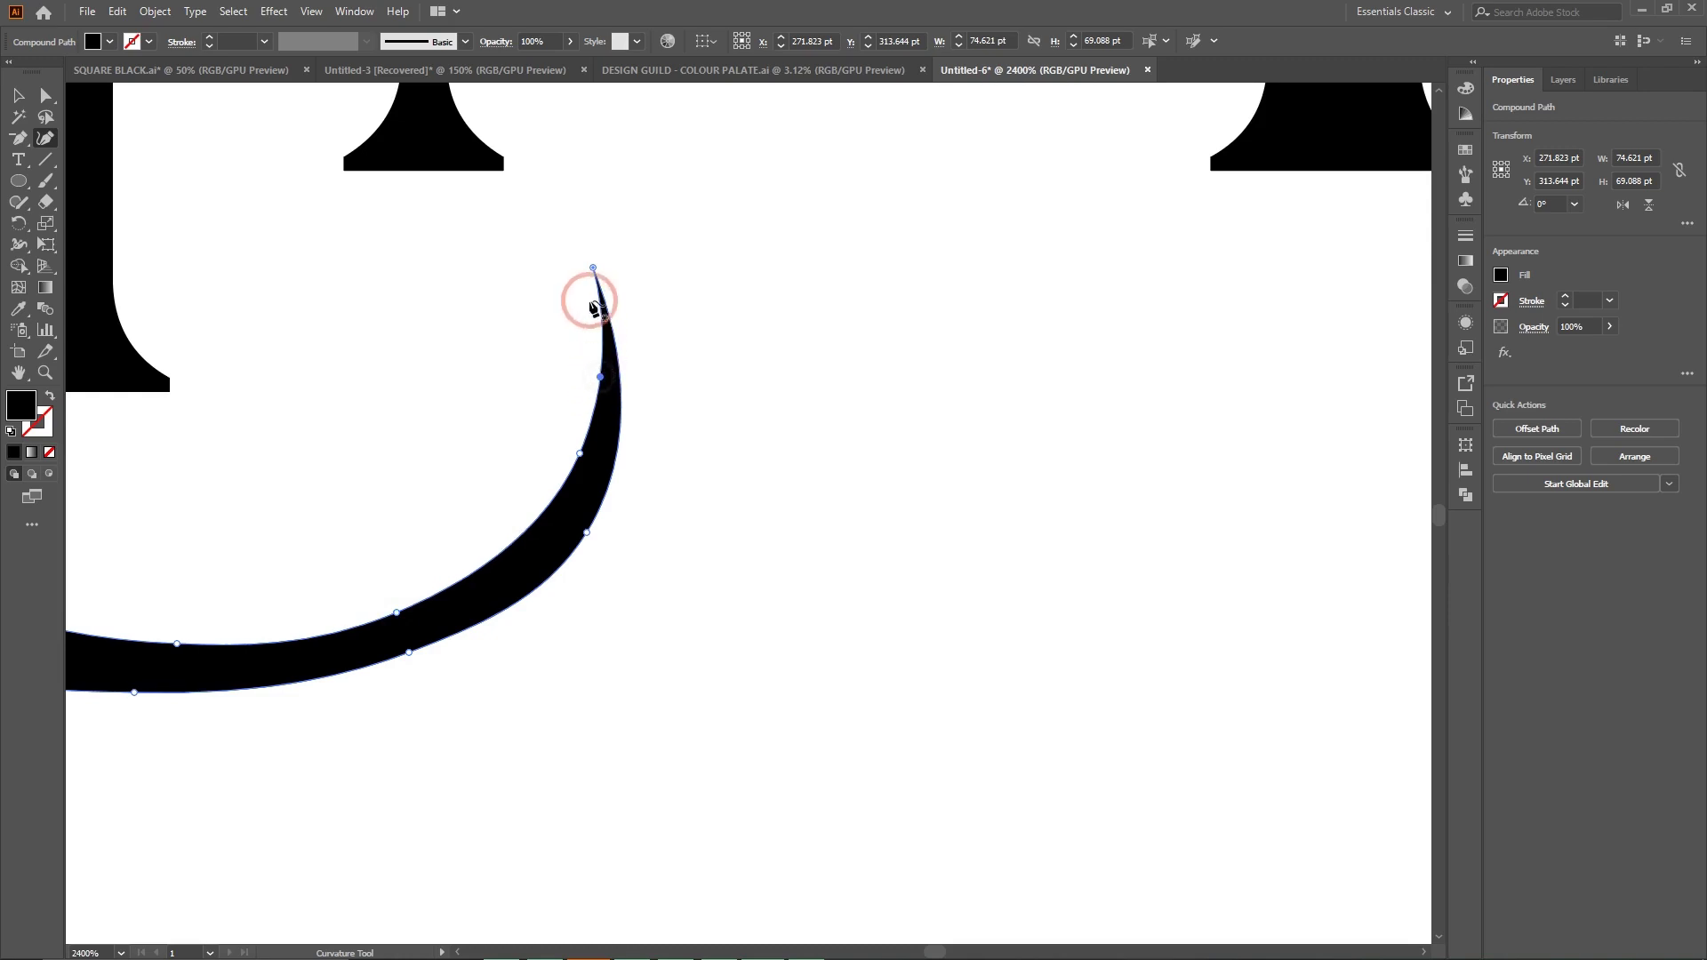
{"action": "left_click_drag", "start_coordinate": [571, 270], "coordinate": [486, 305]}
{"action": "mouse_move", "coordinate": [560, 392]}
{"action": "left_mouse_down"}
{"action": "mouse_move", "coordinate": [614, 340]}
{"action": "mouse_move", "coordinate": [590, 378]}
{"action": "left_mouse_up"}
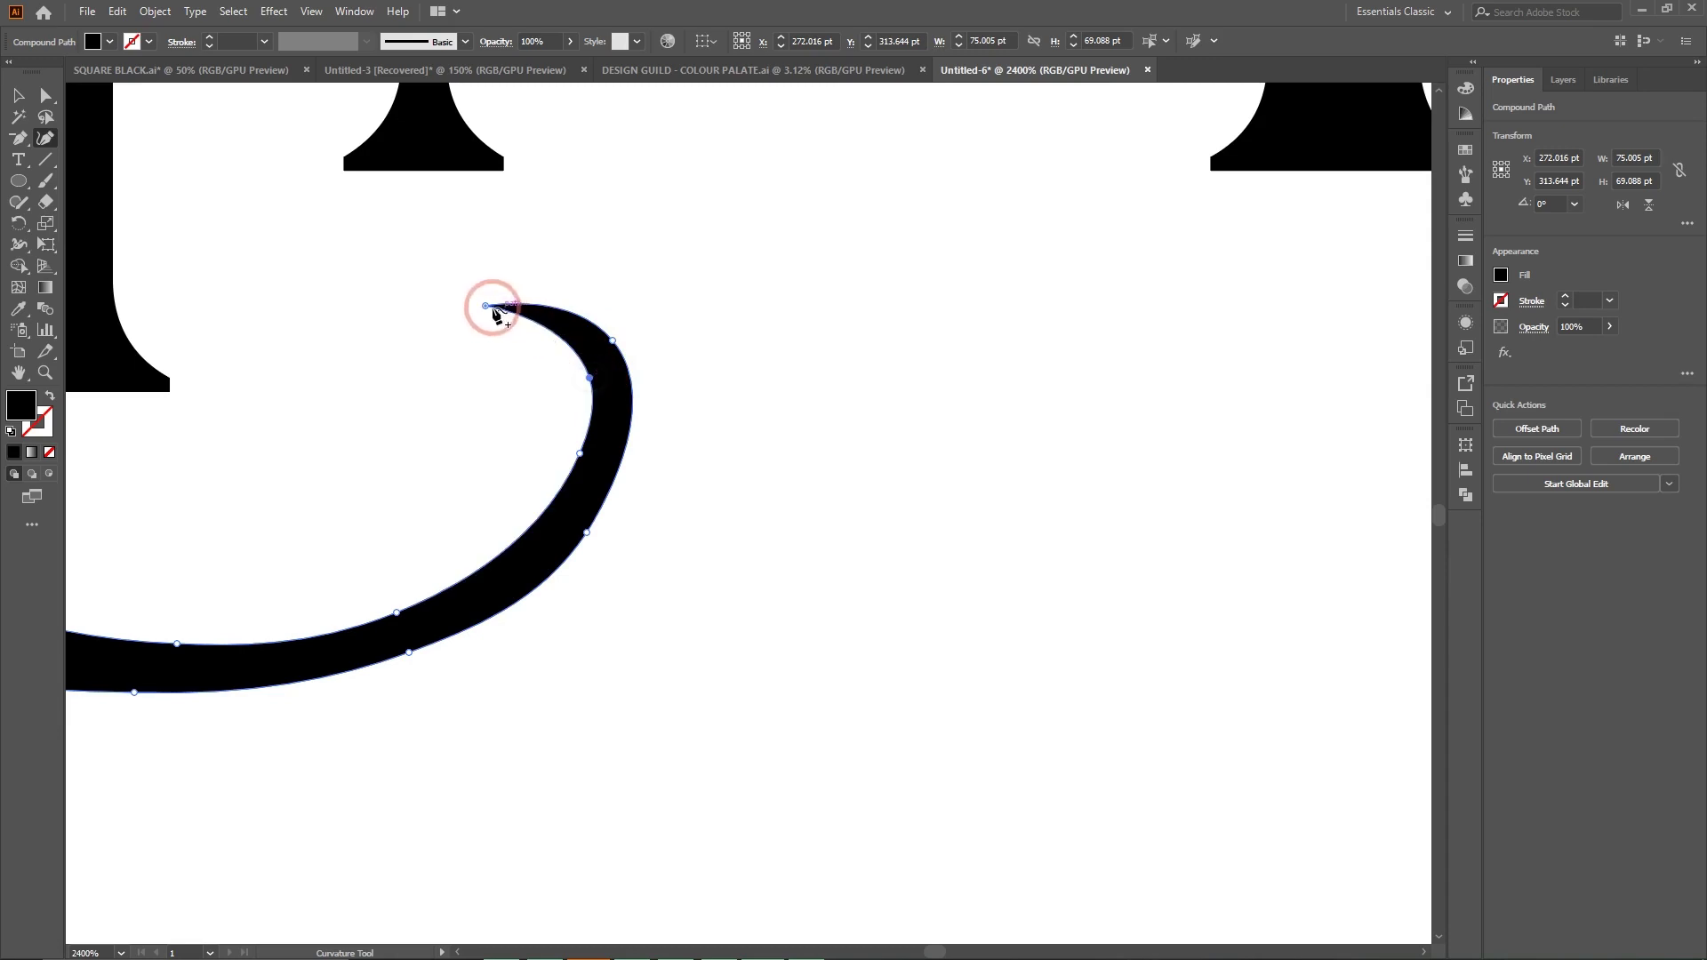
{"action": "left_click_drag", "start_coordinate": [469, 290], "coordinate": [378, 290]}
{"action": "left_click_drag", "start_coordinate": [541, 280], "coordinate": [541, 308]}
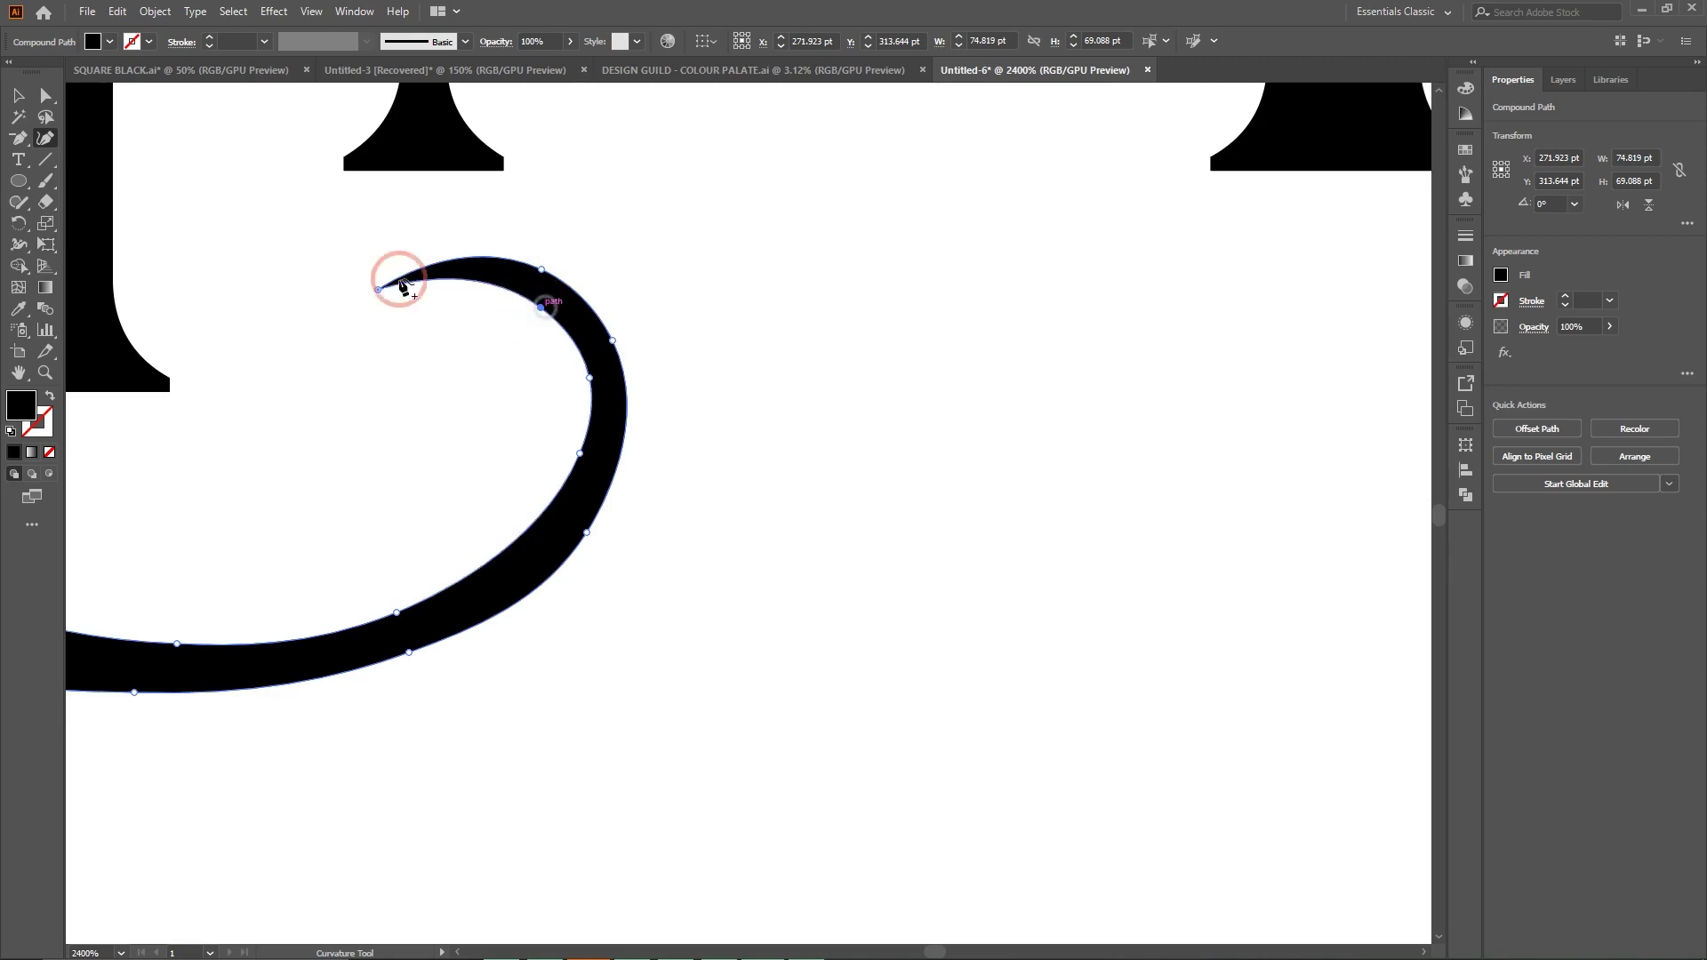
Curl the tip of the R's tail inward and downward, adding anchor points near it and evening the curve's thickness on both edges.
{"action": "left_click", "coordinate": [440, 263]}
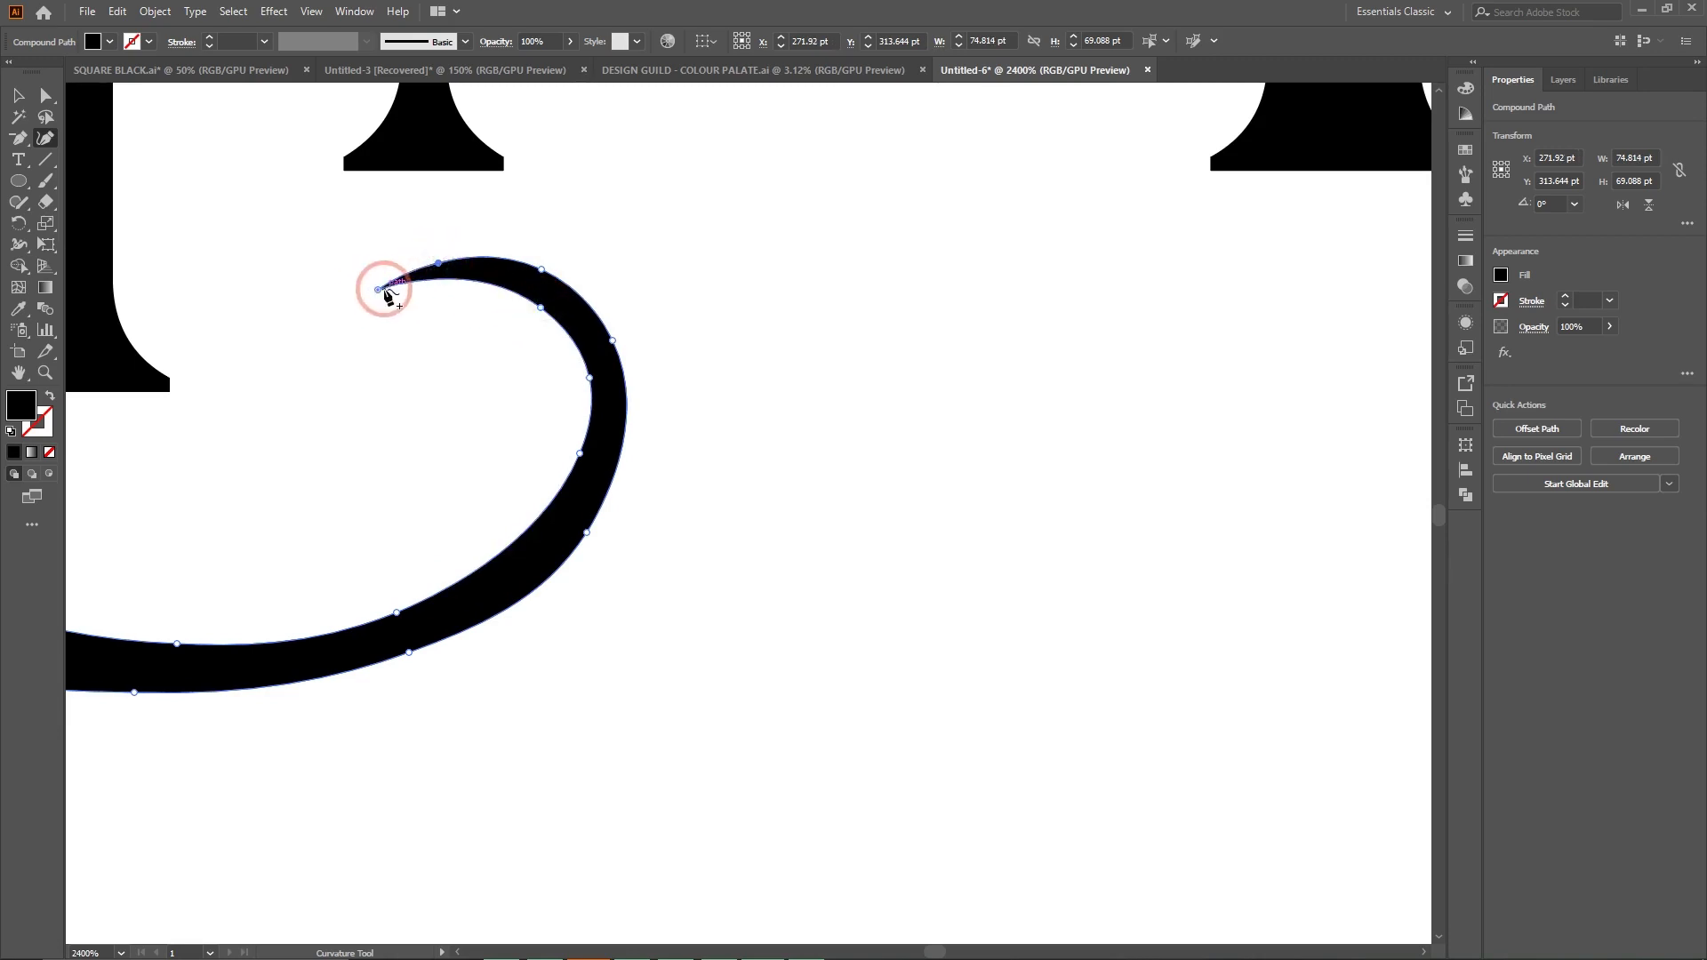
{"action": "left_click", "coordinate": [447, 279]}
{"action": "left_click_drag", "start_coordinate": [375, 288], "coordinate": [365, 407]}
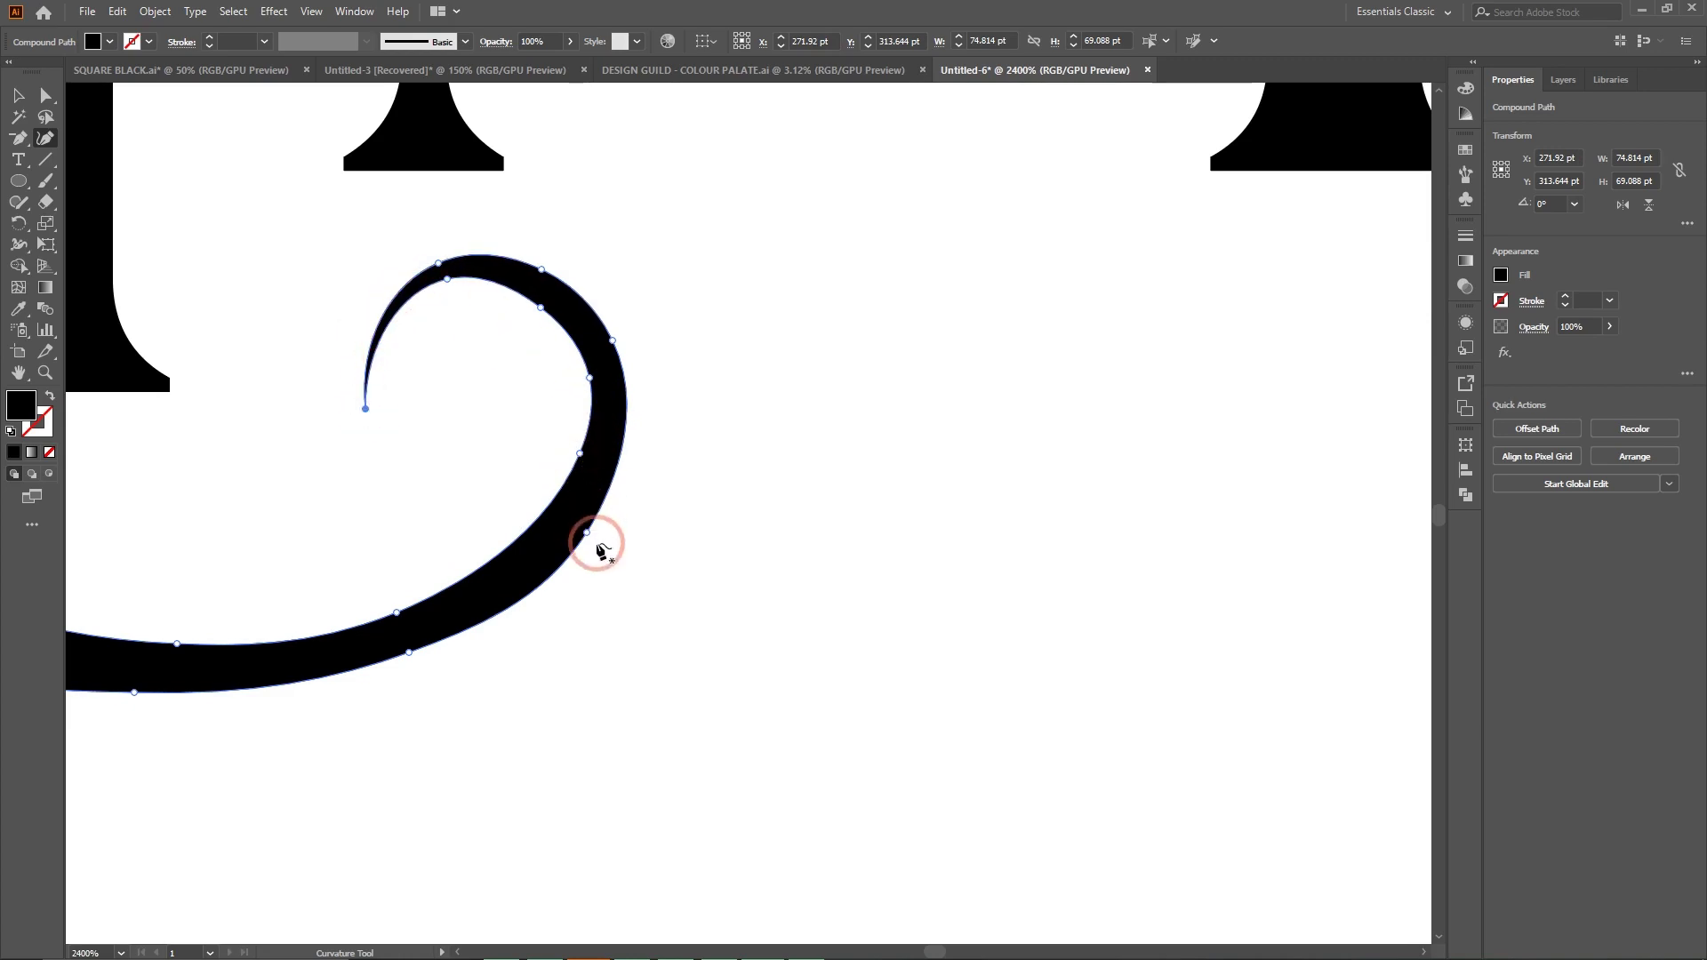
{"action": "left_click_drag", "start_coordinate": [587, 532], "coordinate": [615, 467]}
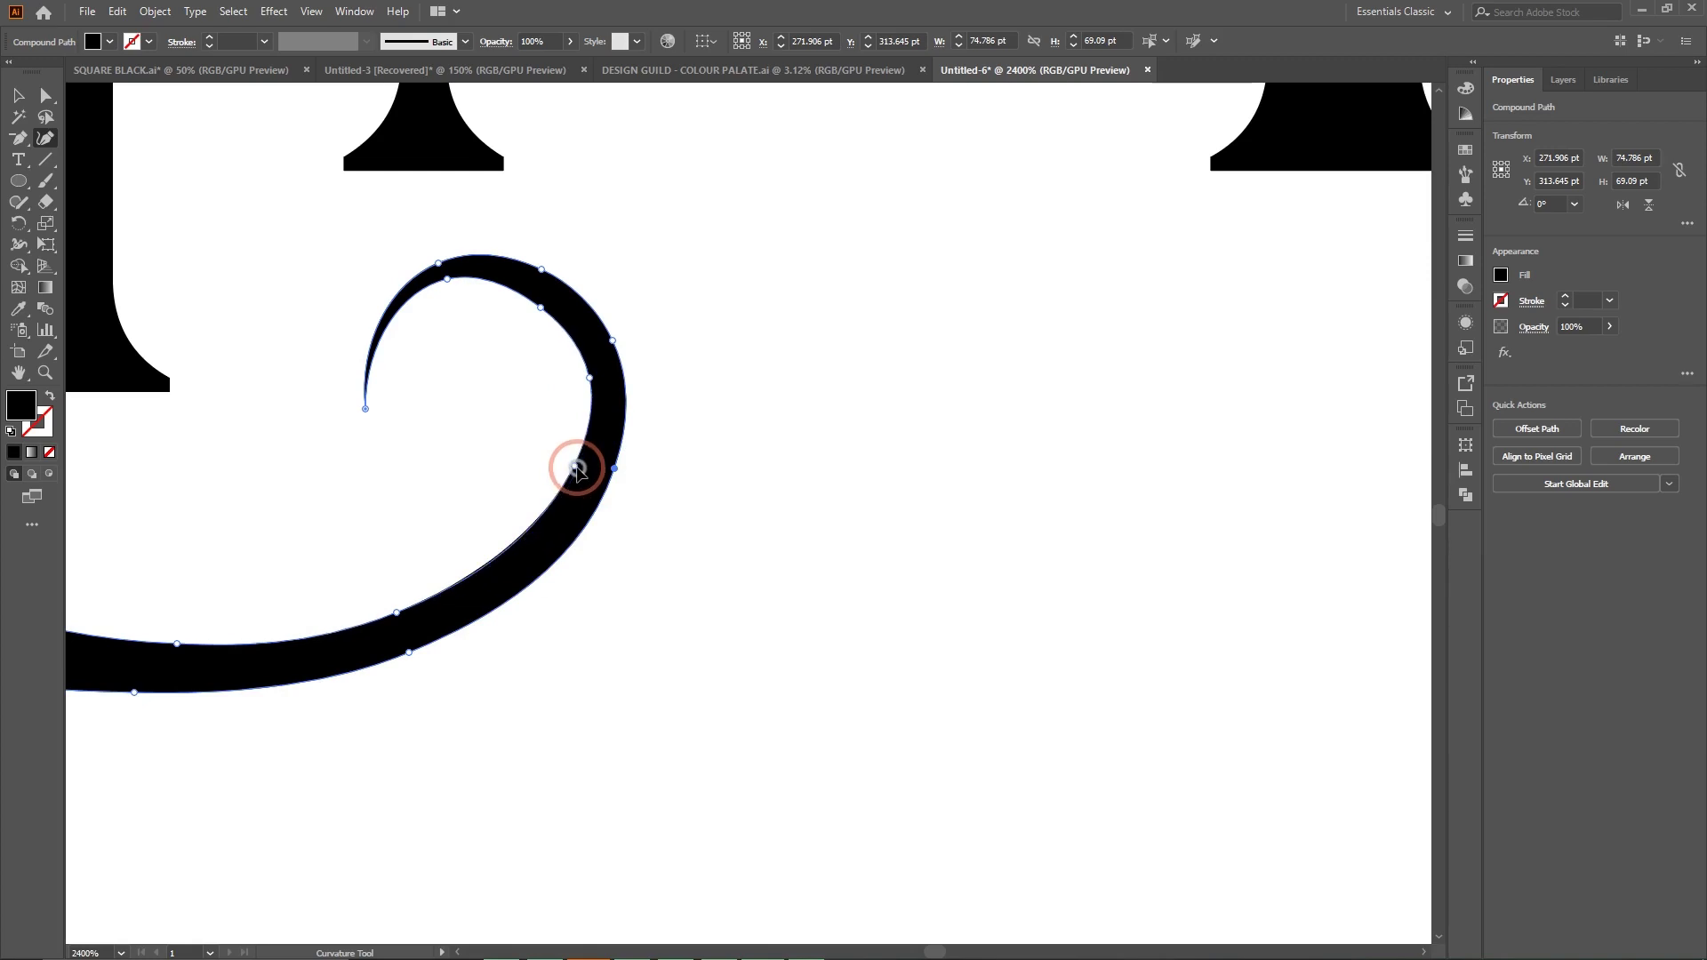
{"action": "left_click", "coordinate": [576, 466]}
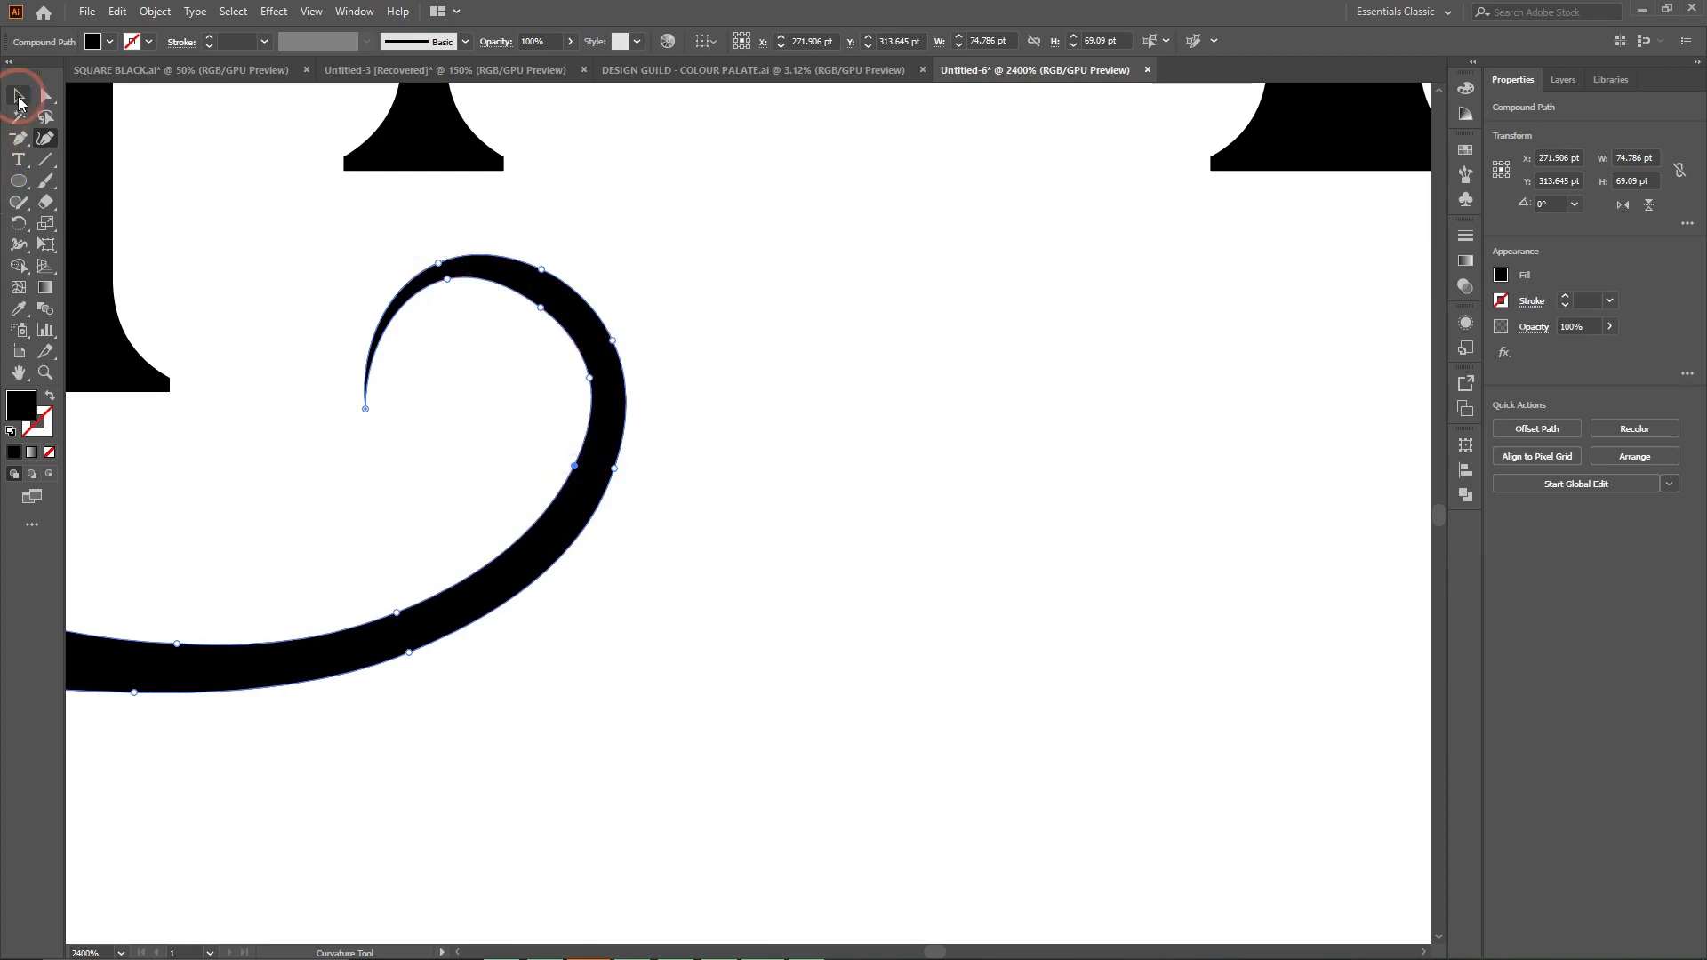
{"action": "left_click", "coordinate": [19, 100]}
{"action": "left_click", "coordinate": [875, 388]}
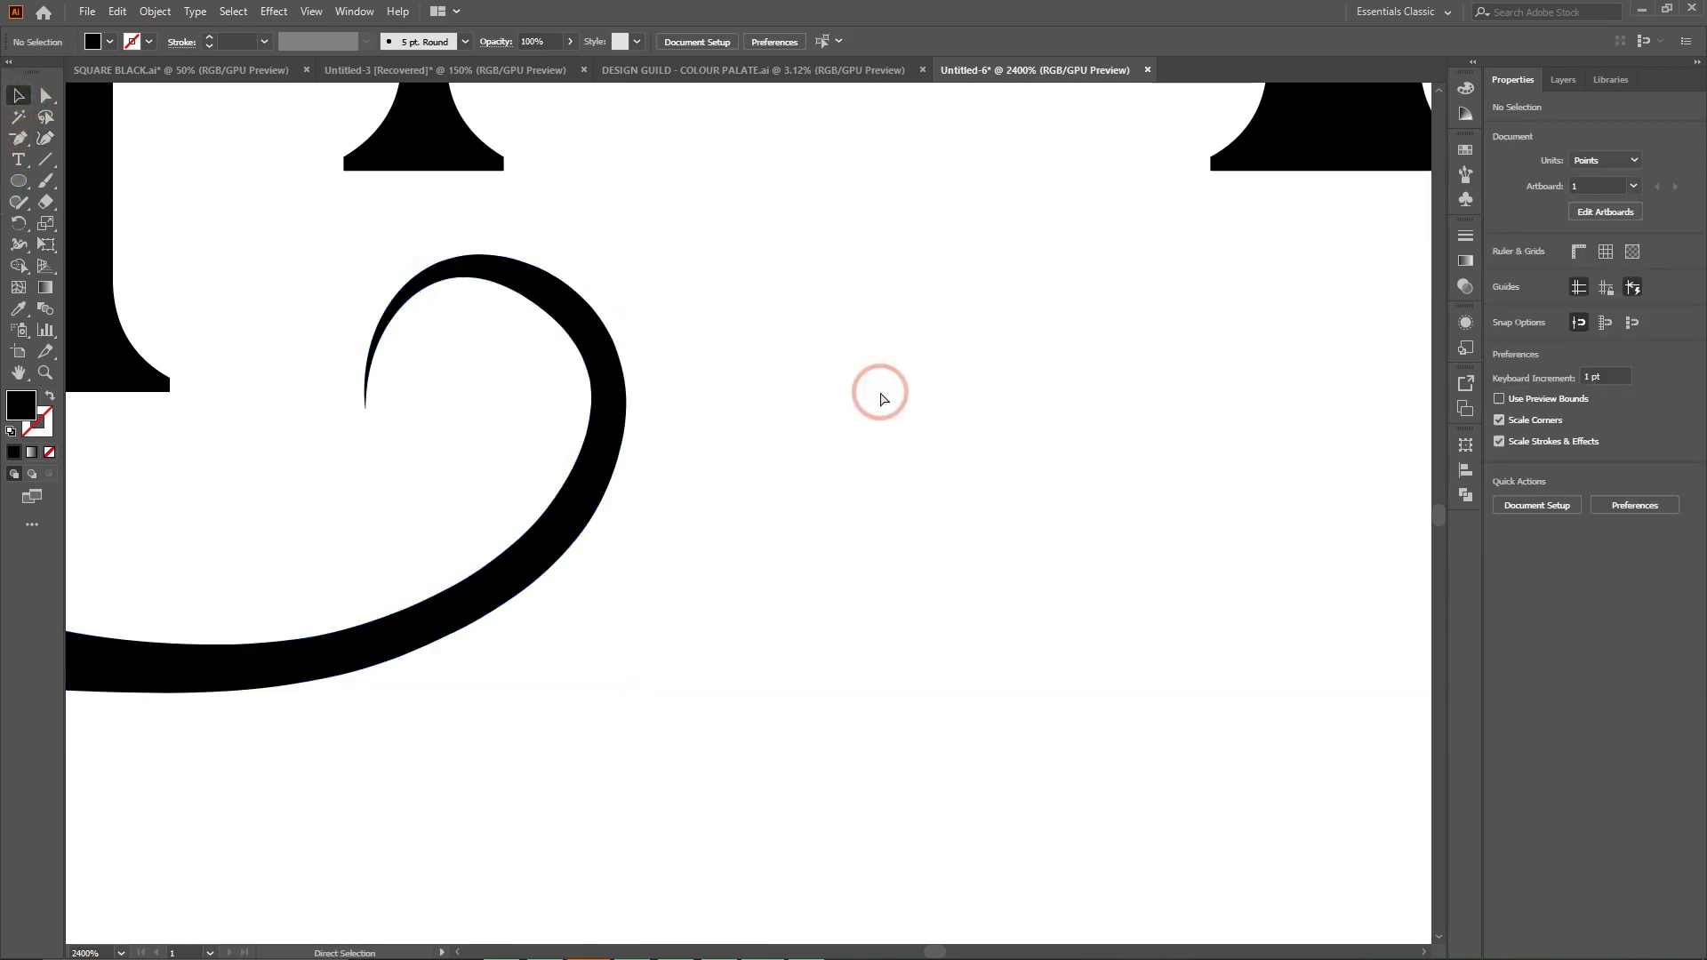
Examine the whole wordmark from a distance and closer in, checking the R's curled tail against the T's swash.
{"action": "key", "text": "ctrl+minus"}
{"action": "key", "text": "ctrl+minus"}
{"action": "key", "text": "ctrl+minus"}
{"action": "key", "text": "ctrl+minus"}
{"action": "key", "text": "ctrl+minus"}
{"action": "key", "text": "ctrl+minus"}
{"action": "key", "text": "ctrl+minus"}
{"action": "key", "text": "ctrl+minus"}
{"action": "key", "text": "ctrl+minus"}
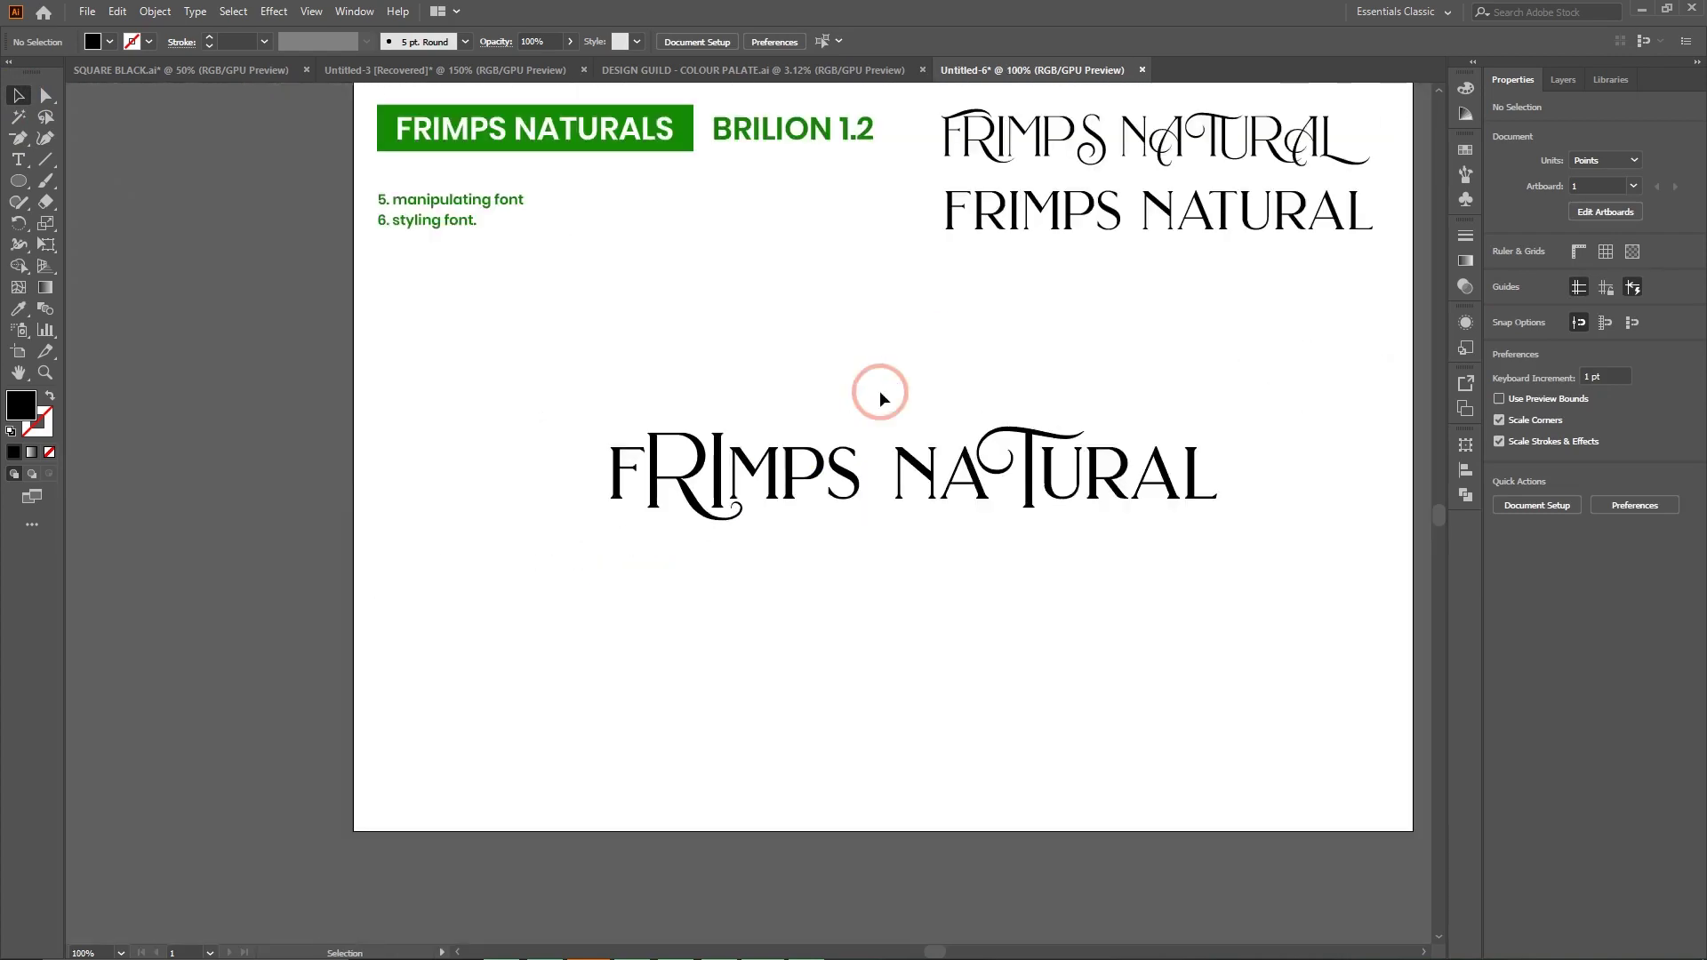
{"action": "scroll", "coordinate": [999, 557], "scroll_direction": "right", "scroll_amount": 3}
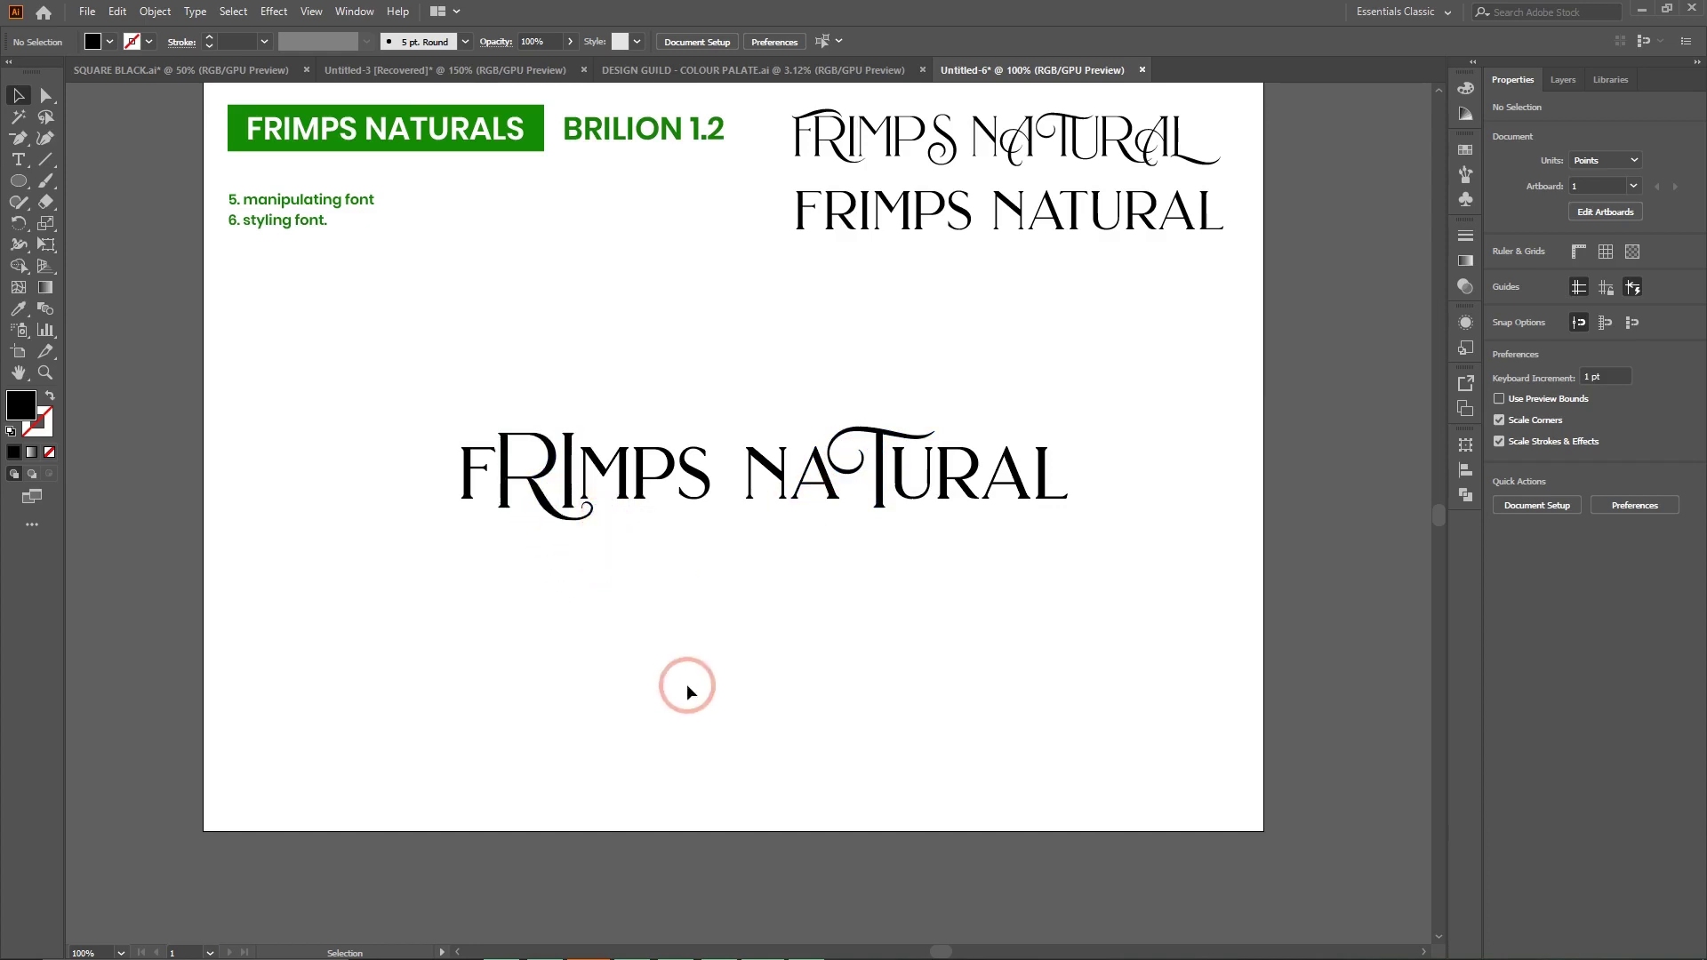
{"action": "key", "text": "ctrl+equal"}
{"action": "key", "text": "ctrl+equal"}
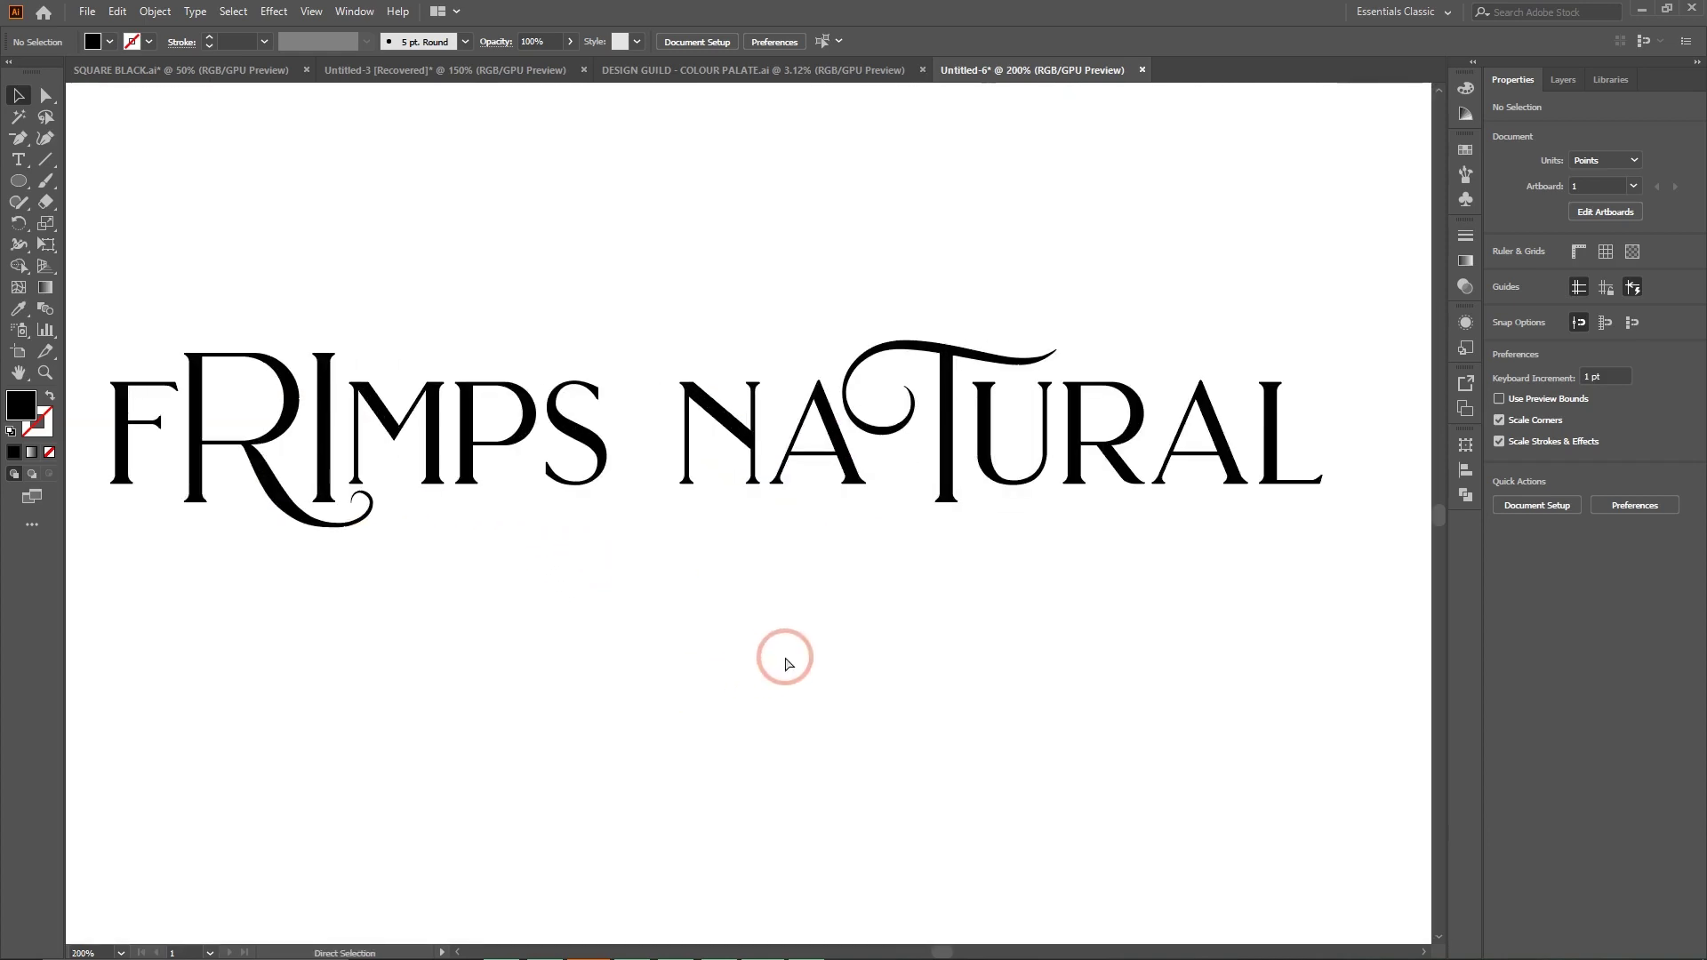
{"action": "scroll", "coordinate": [784, 661], "scroll_direction": "left", "scroll_amount": 1}
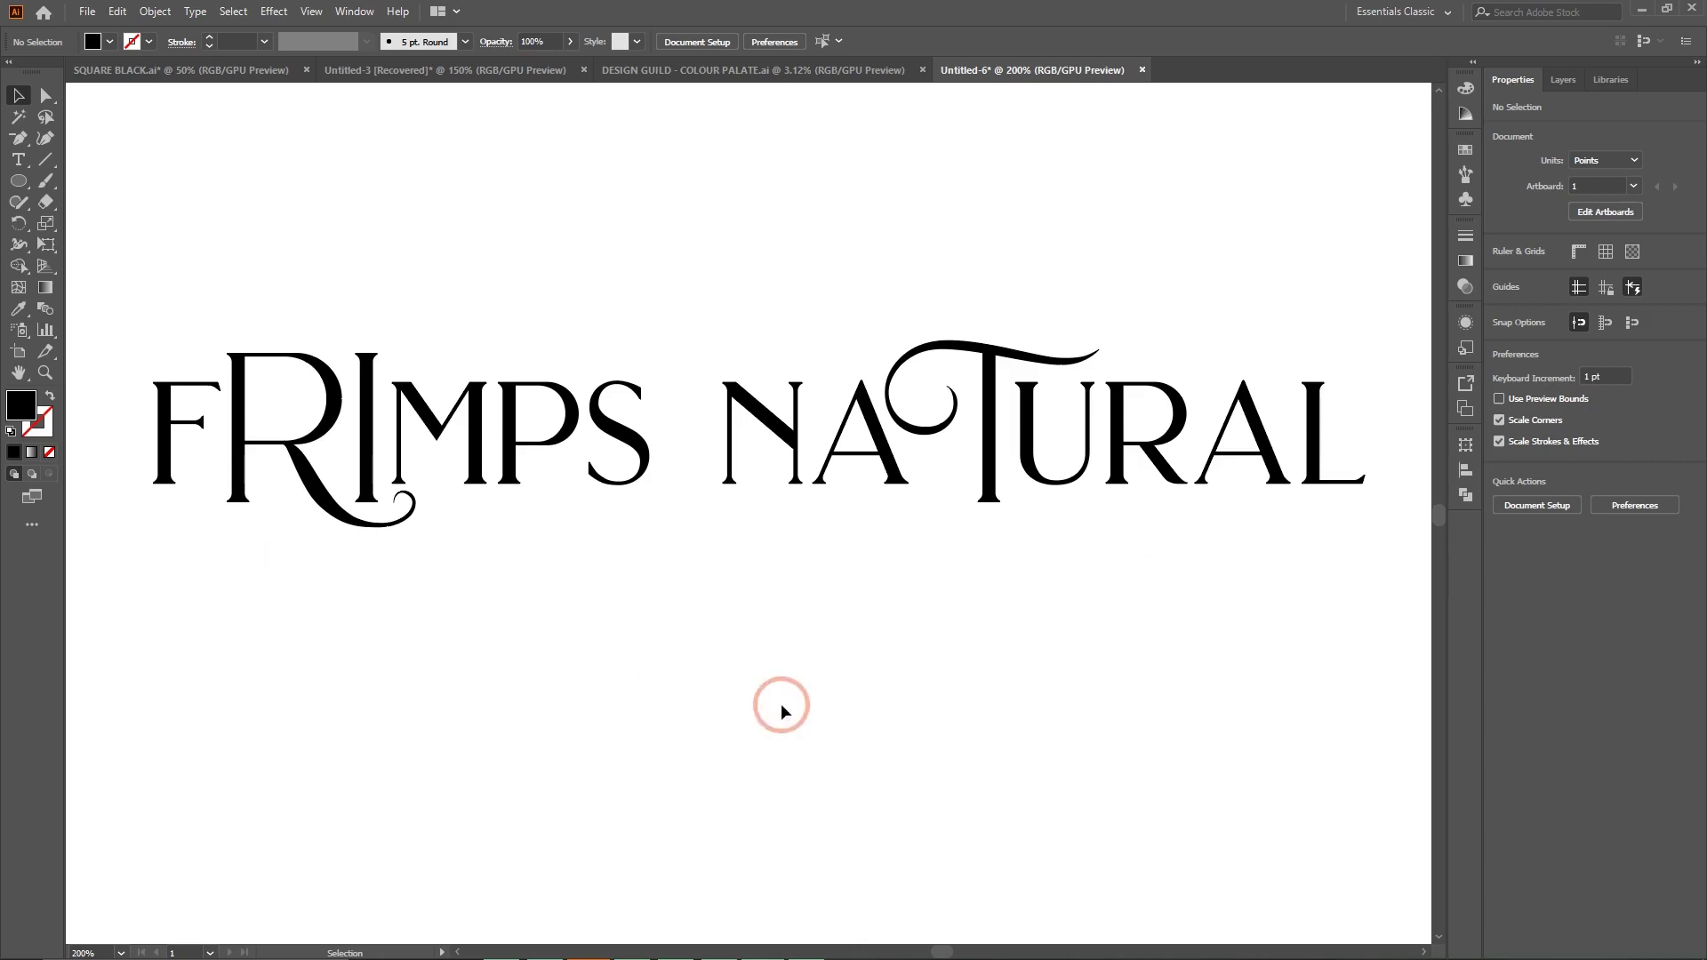
Delete the "5. manipulating font" line from the green notes above the wordmark.
{"action": "key", "text": "ctrl+0"}
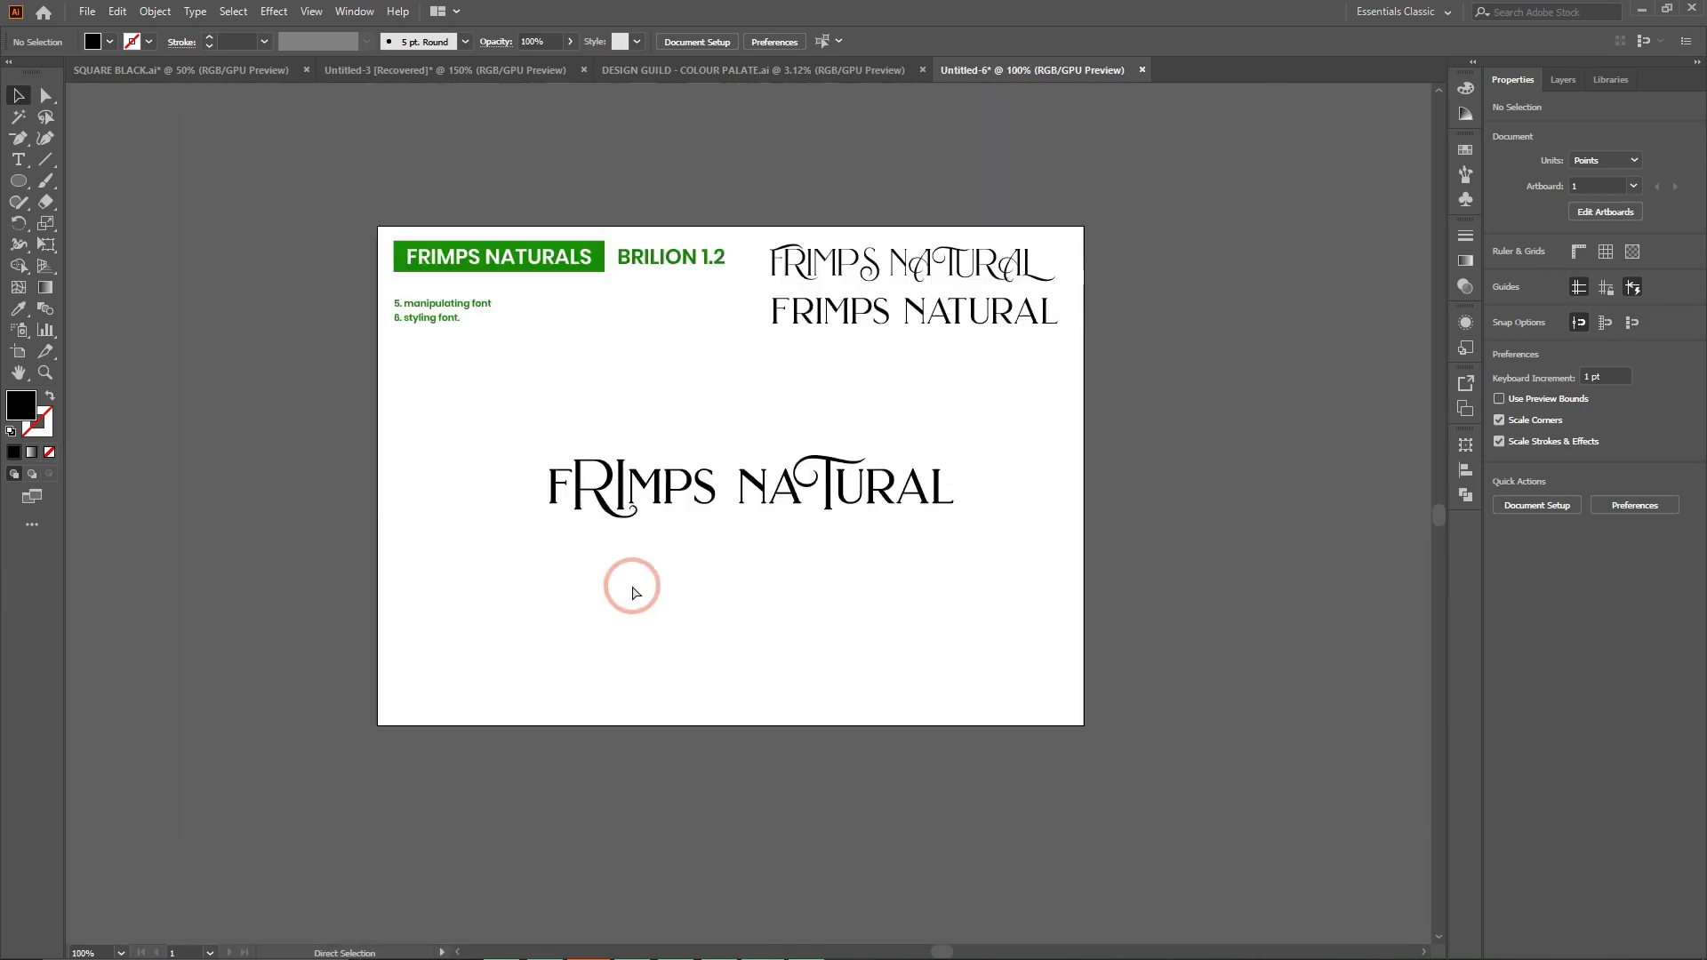
{"action": "left_click", "coordinate": [16, 163]}
{"action": "left_click_drag", "start_coordinate": [394, 303], "coordinate": [534, 305]}
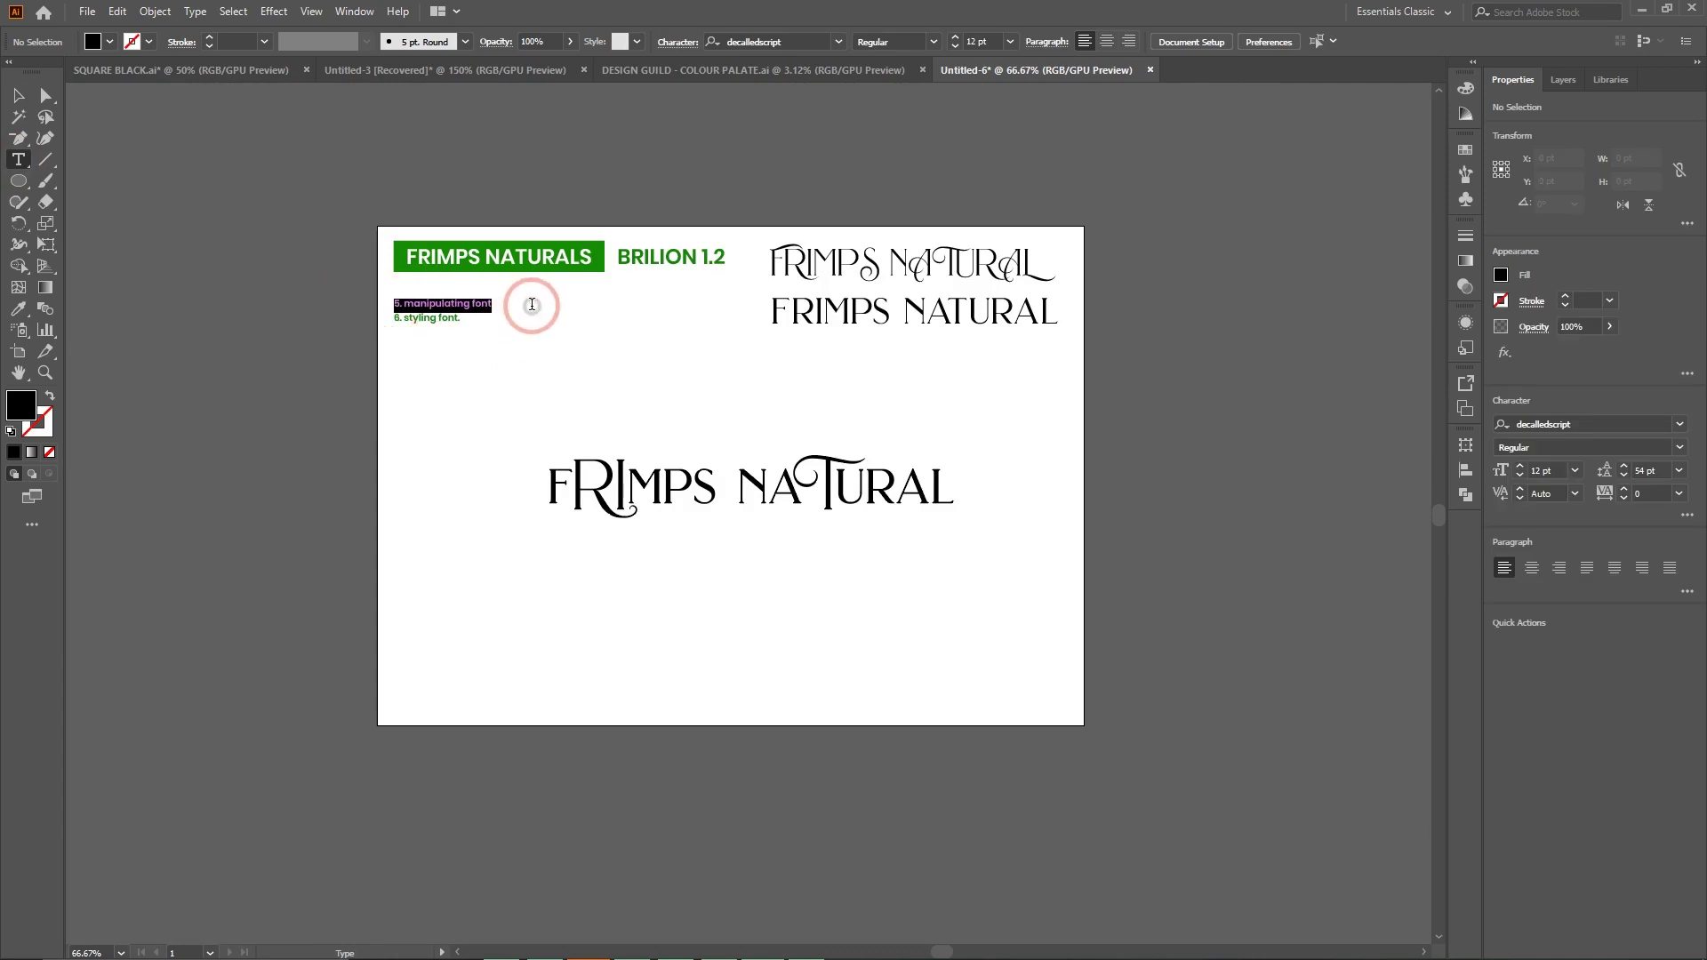
{"action": "key", "text": "BackSpace"}
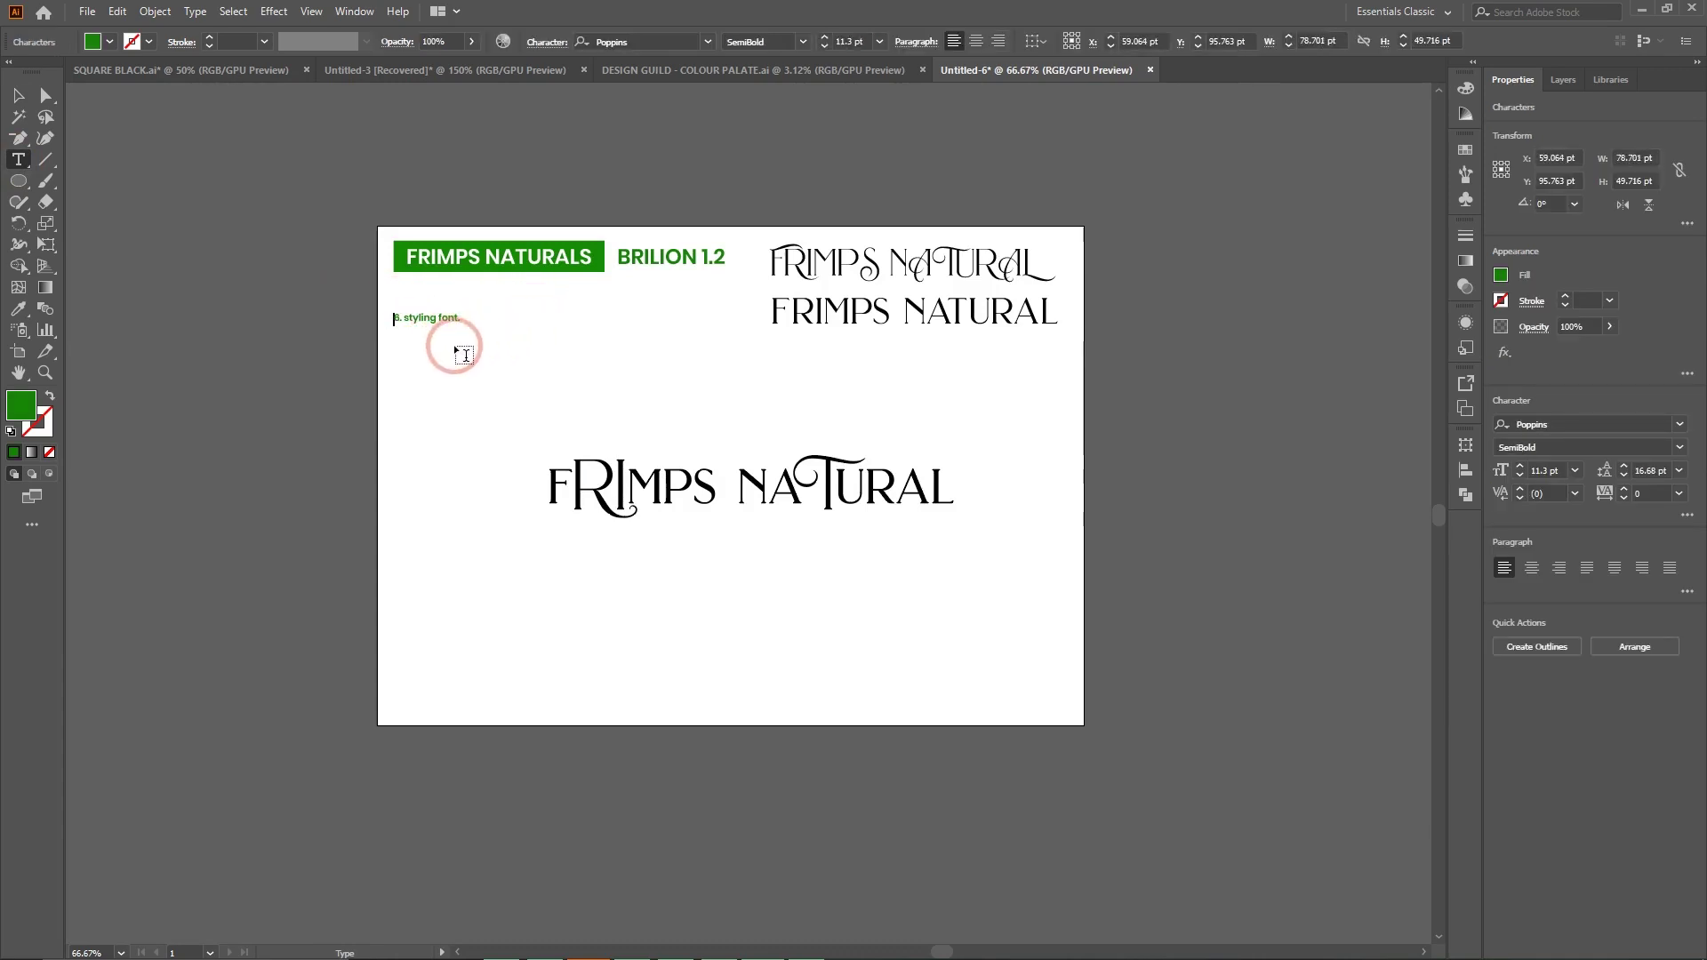
{"action": "left_click", "coordinate": [19, 96]}
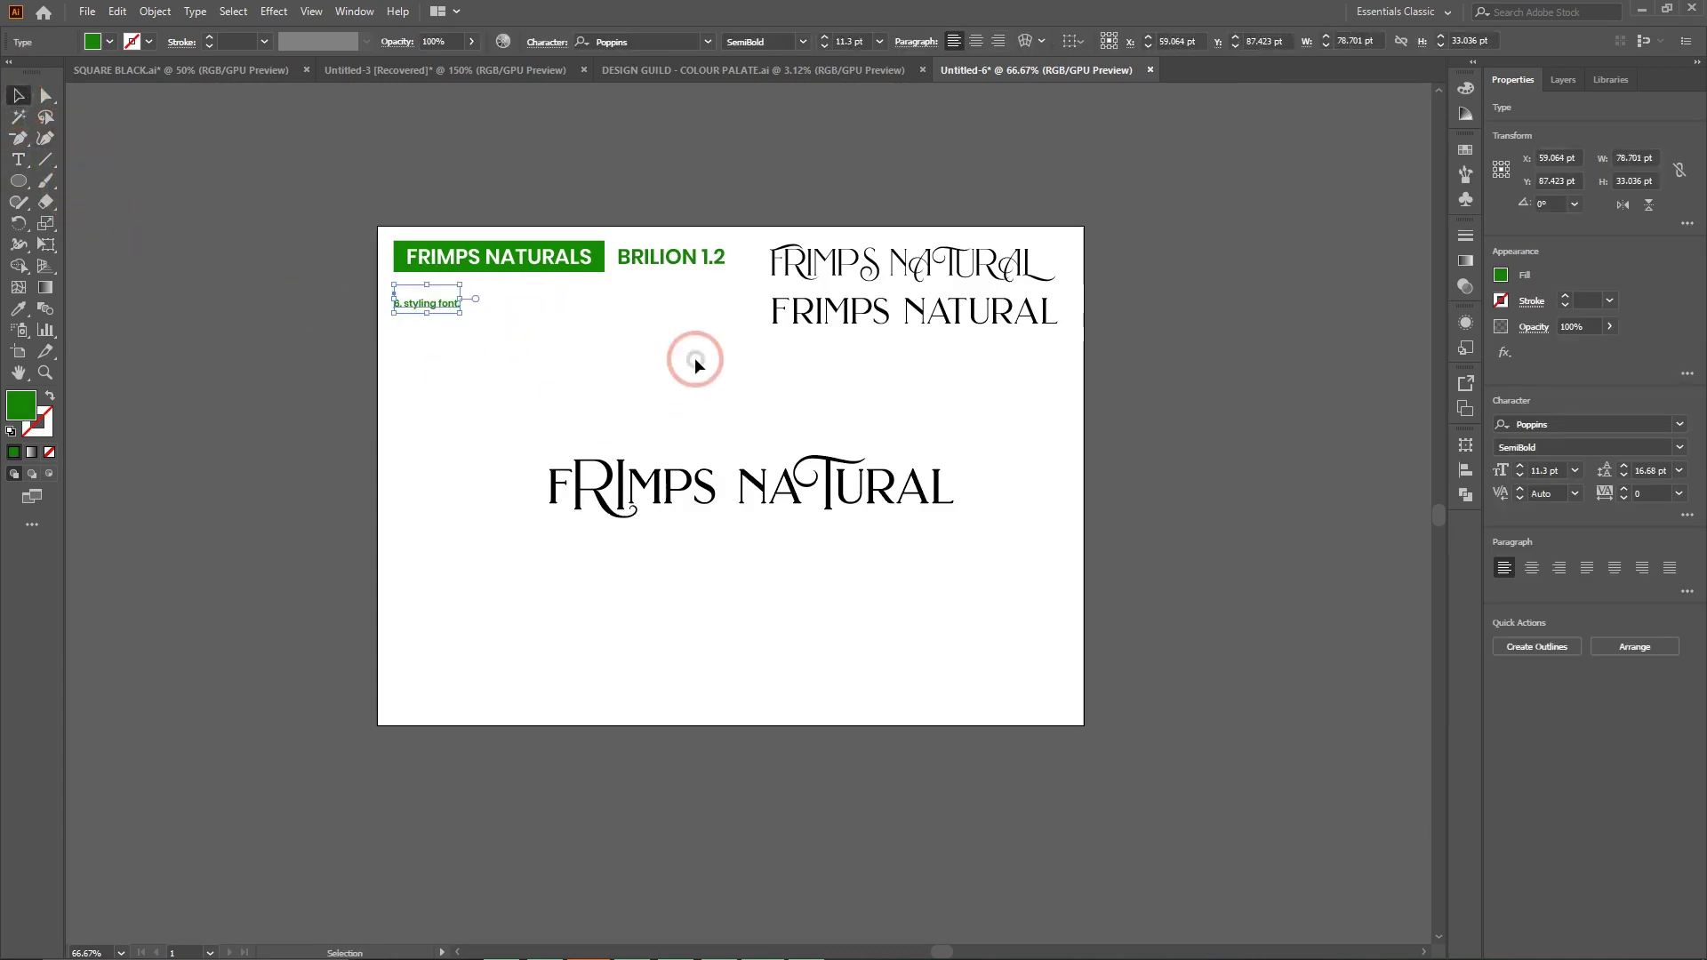
{"action": "left_click", "coordinate": [726, 464]}
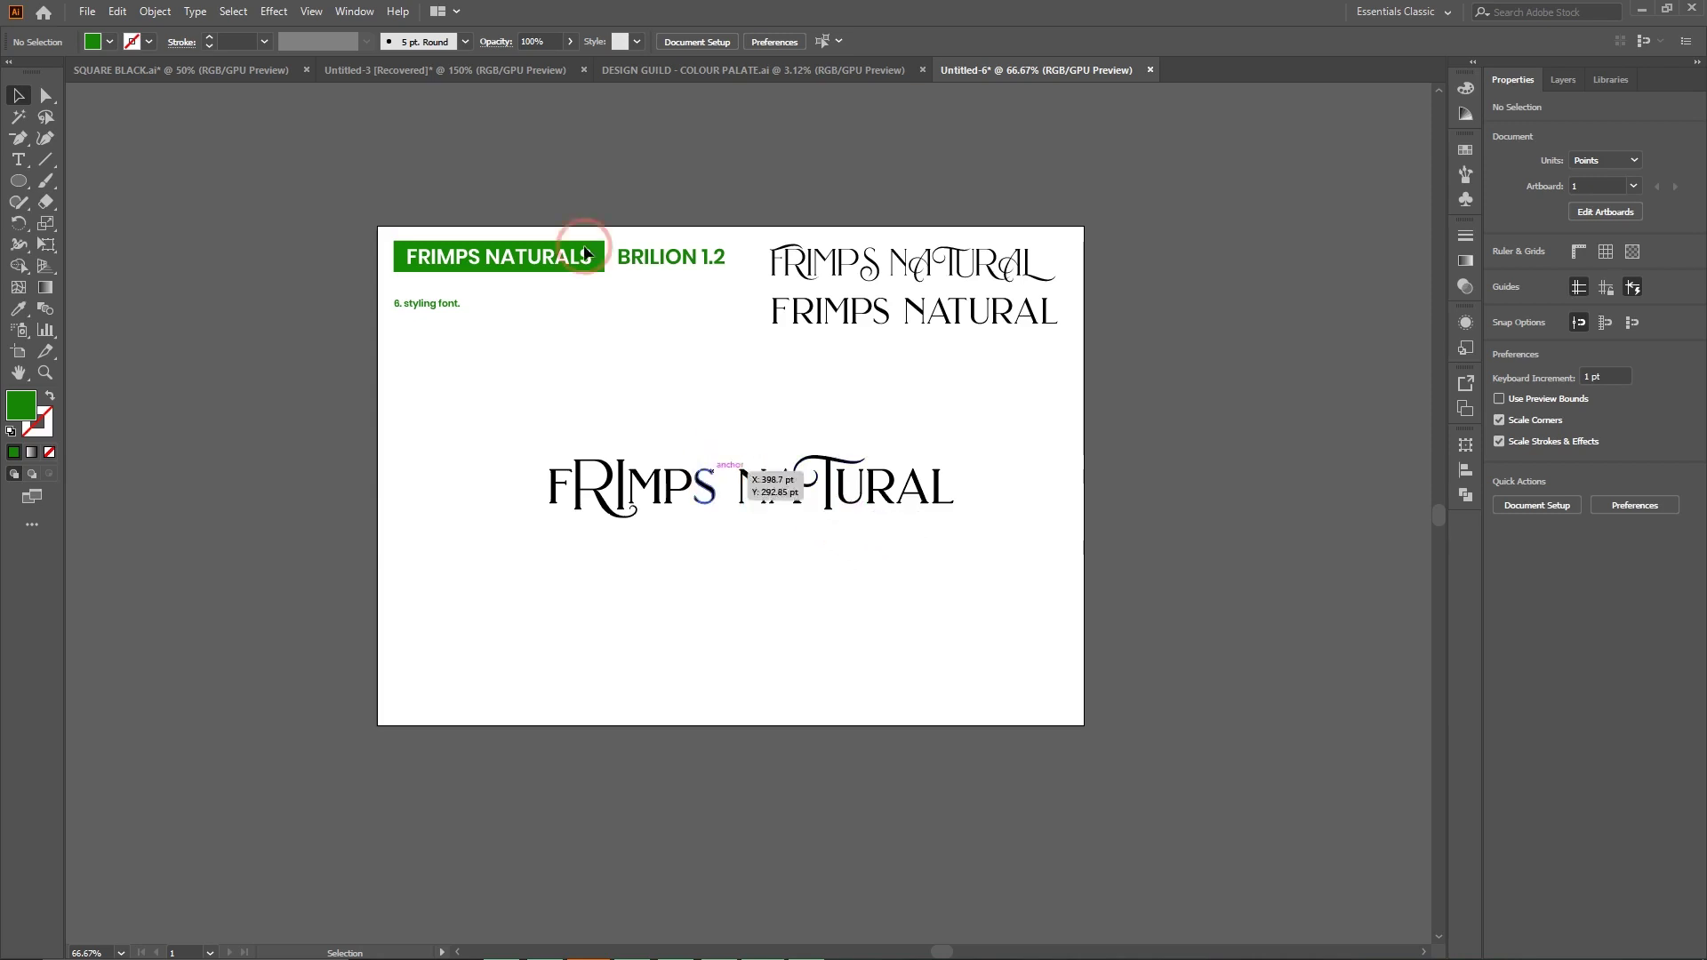
Copy the gradient swatches from DESIGN GUILD - COLOUR PALATE.ai into Untitled-6, scale them to about 130 pt wide and place them below "6. styling font.".
{"action": "left_click", "coordinate": [685, 71]}
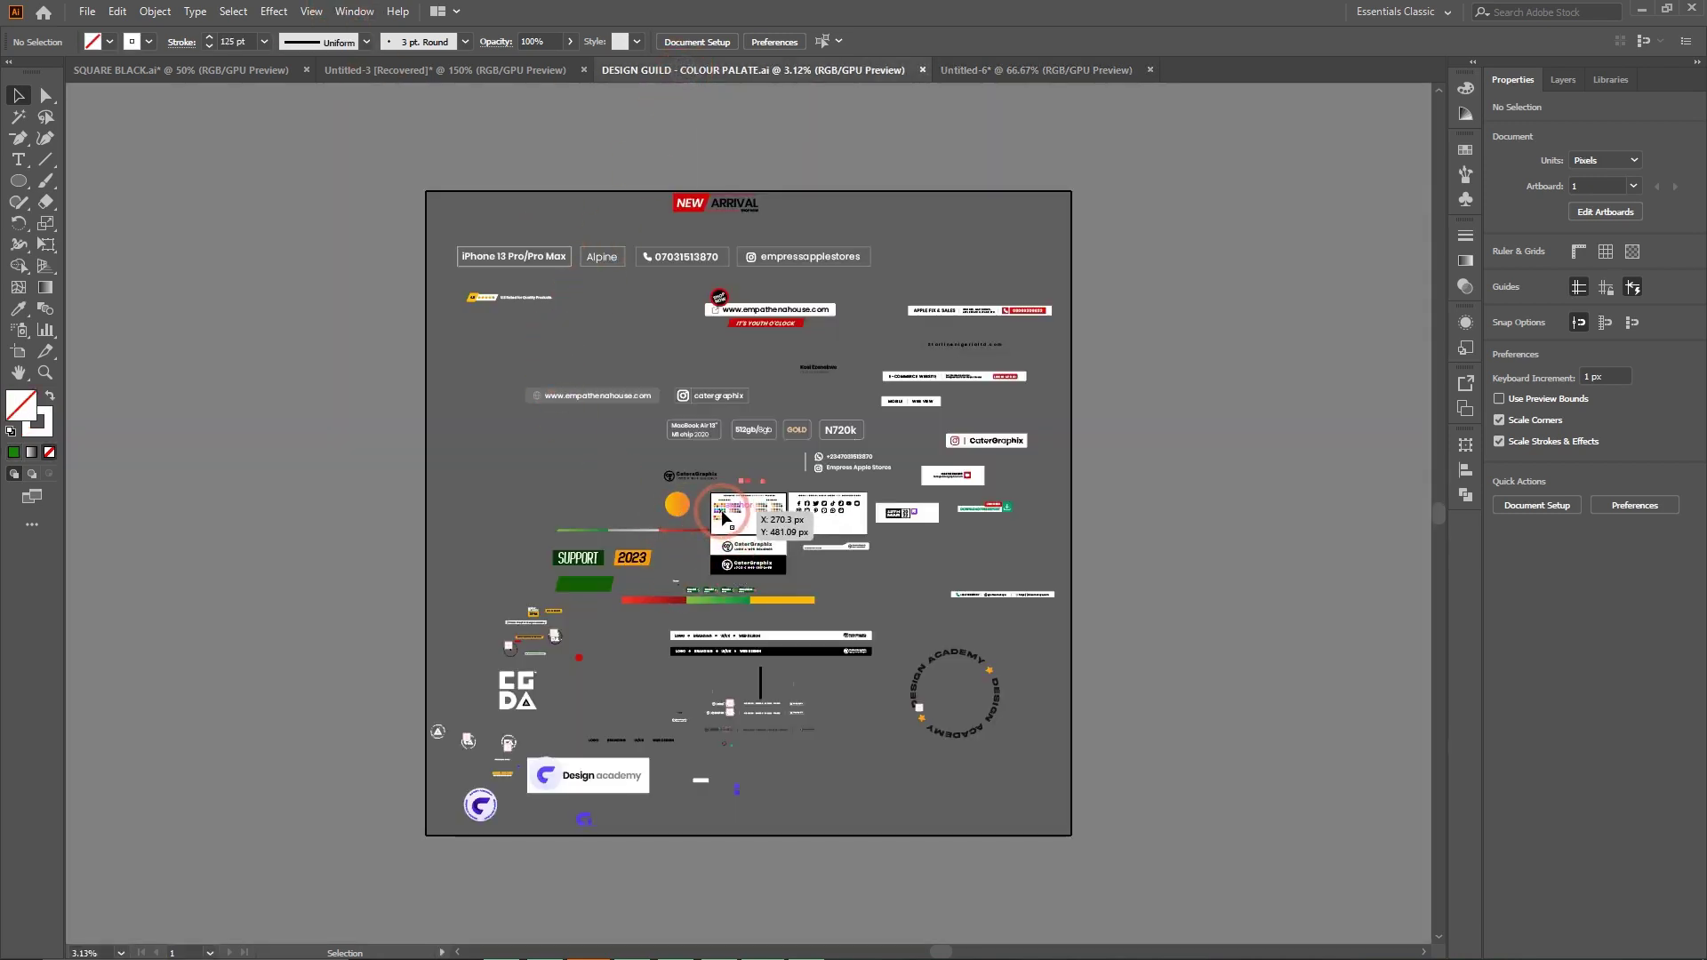
{"action": "left_click_drag", "start_coordinate": [743, 479], "coordinate": [455, 531]}
{"action": "left_click", "coordinate": [495, 386]}
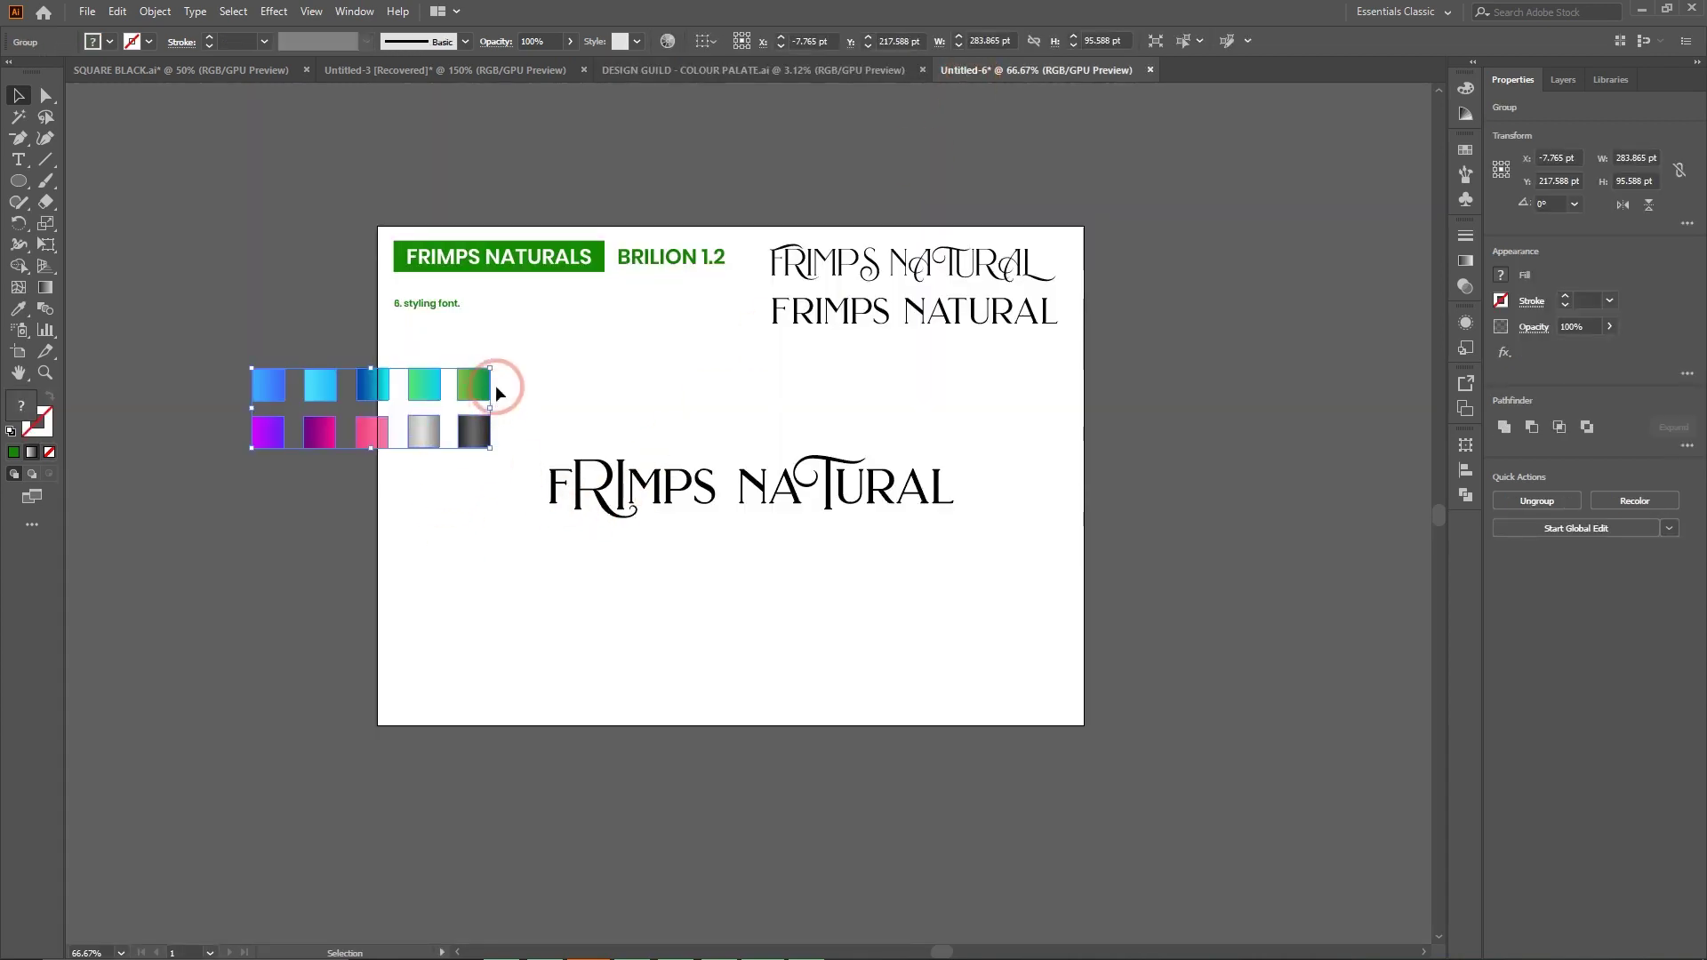
{"action": "left_click_drag", "start_coordinate": [490, 408], "coordinate": [361, 408]}
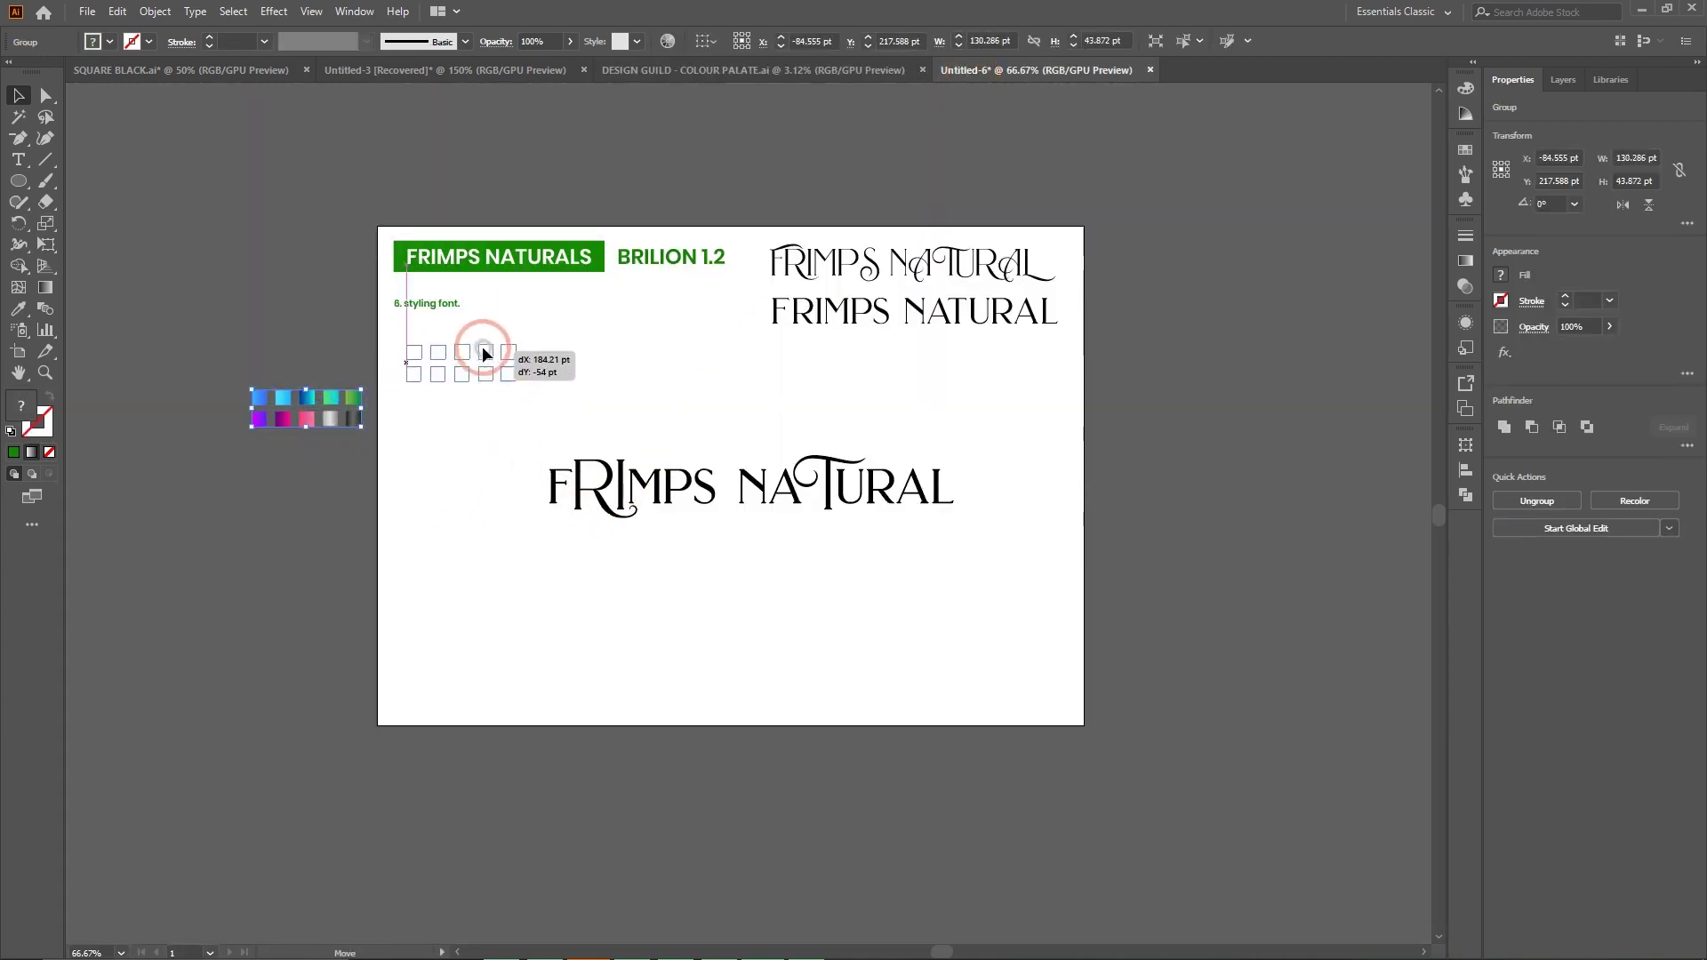
{"action": "left_click_drag", "start_coordinate": [483, 353], "coordinate": [466, 334]}
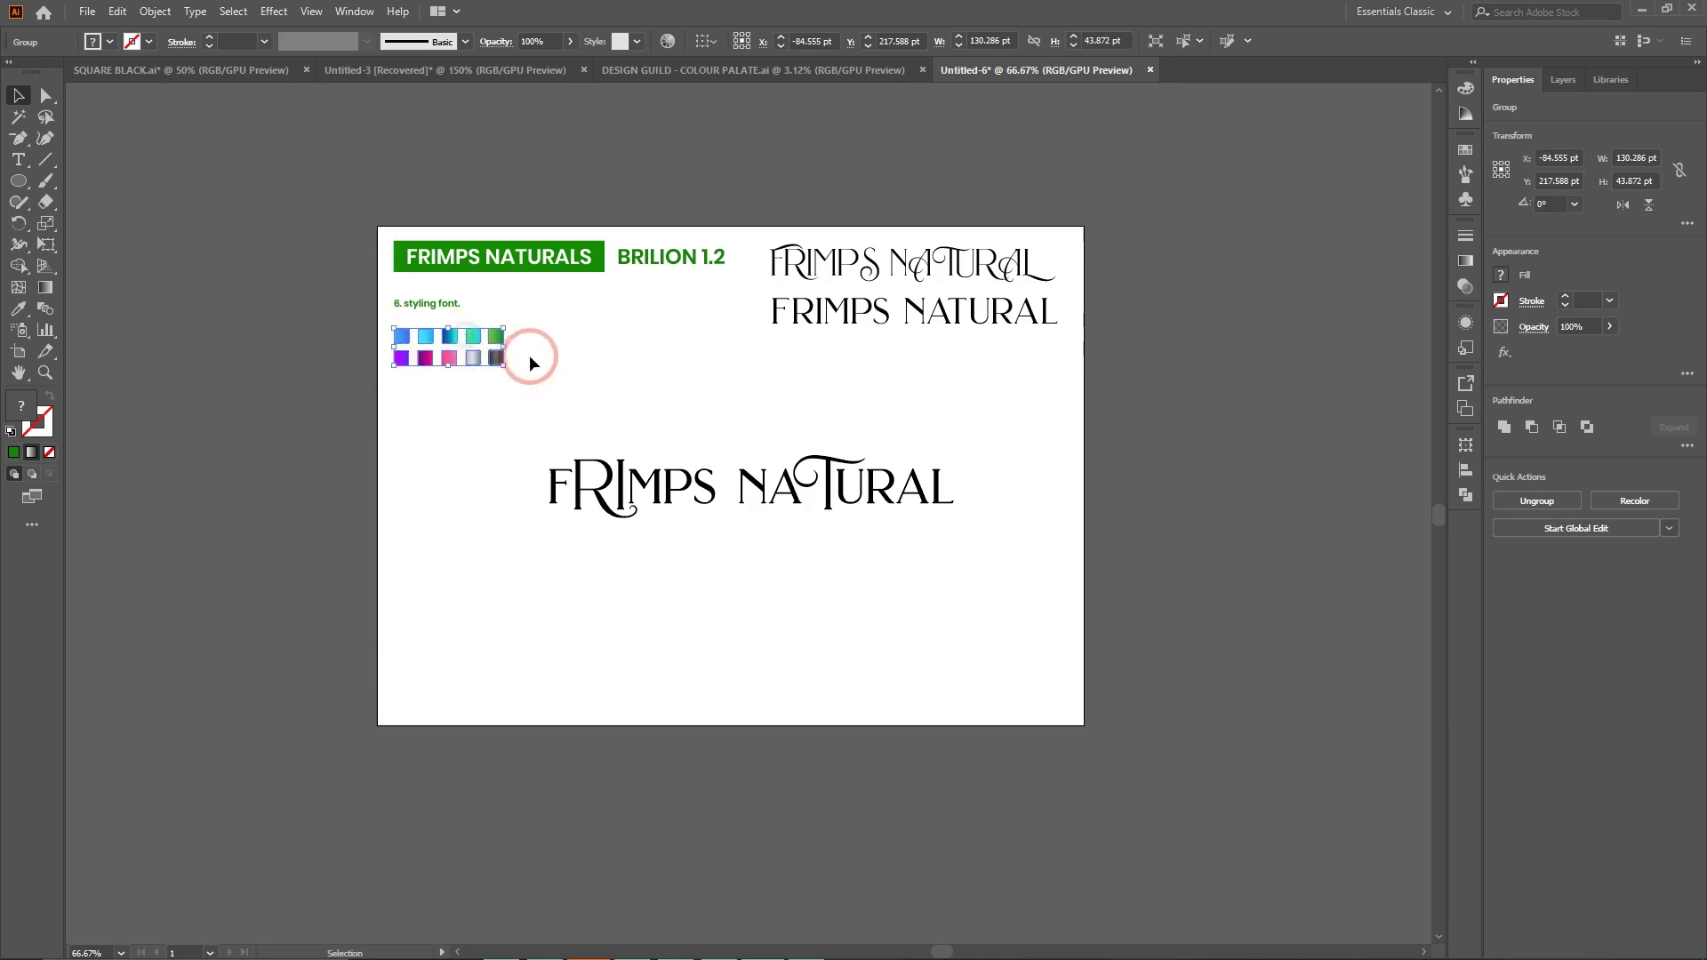
{"action": "left_click", "coordinate": [532, 362]}
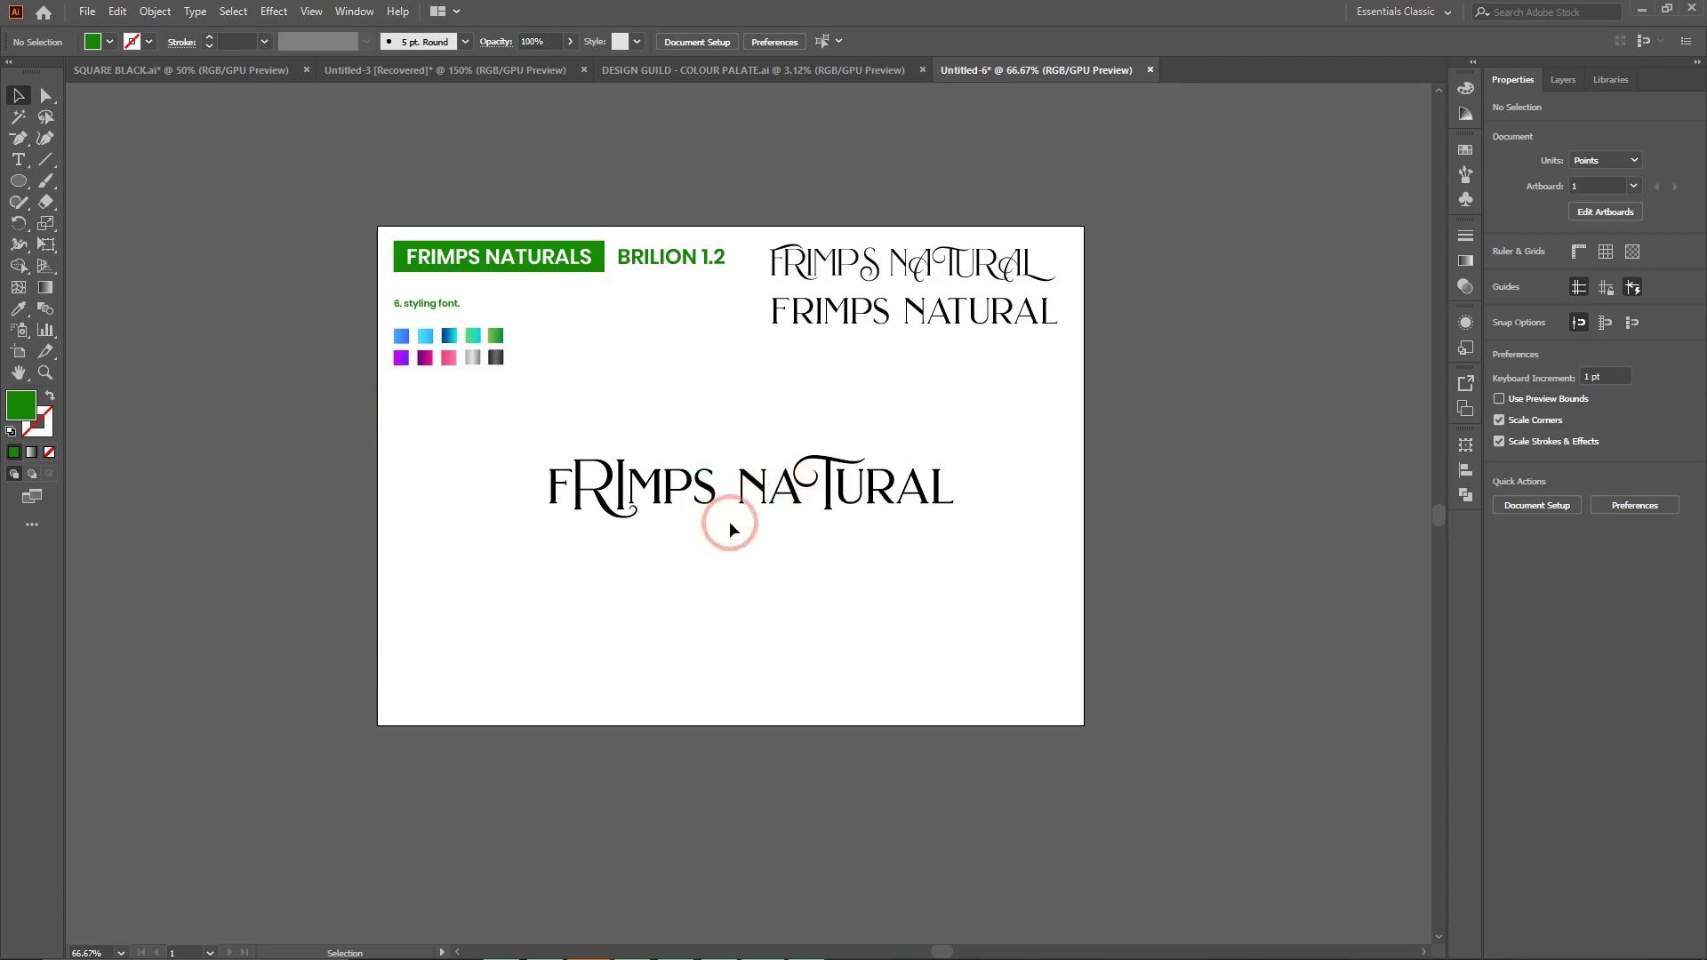
Fill the whole wordmark with the green gradient sampled from the swatches with the Eyedropper.
{"action": "left_click", "coordinate": [482, 439]}
{"action": "left_click_drag", "start_coordinate": [975, 594], "coordinate": [1107, 618]}
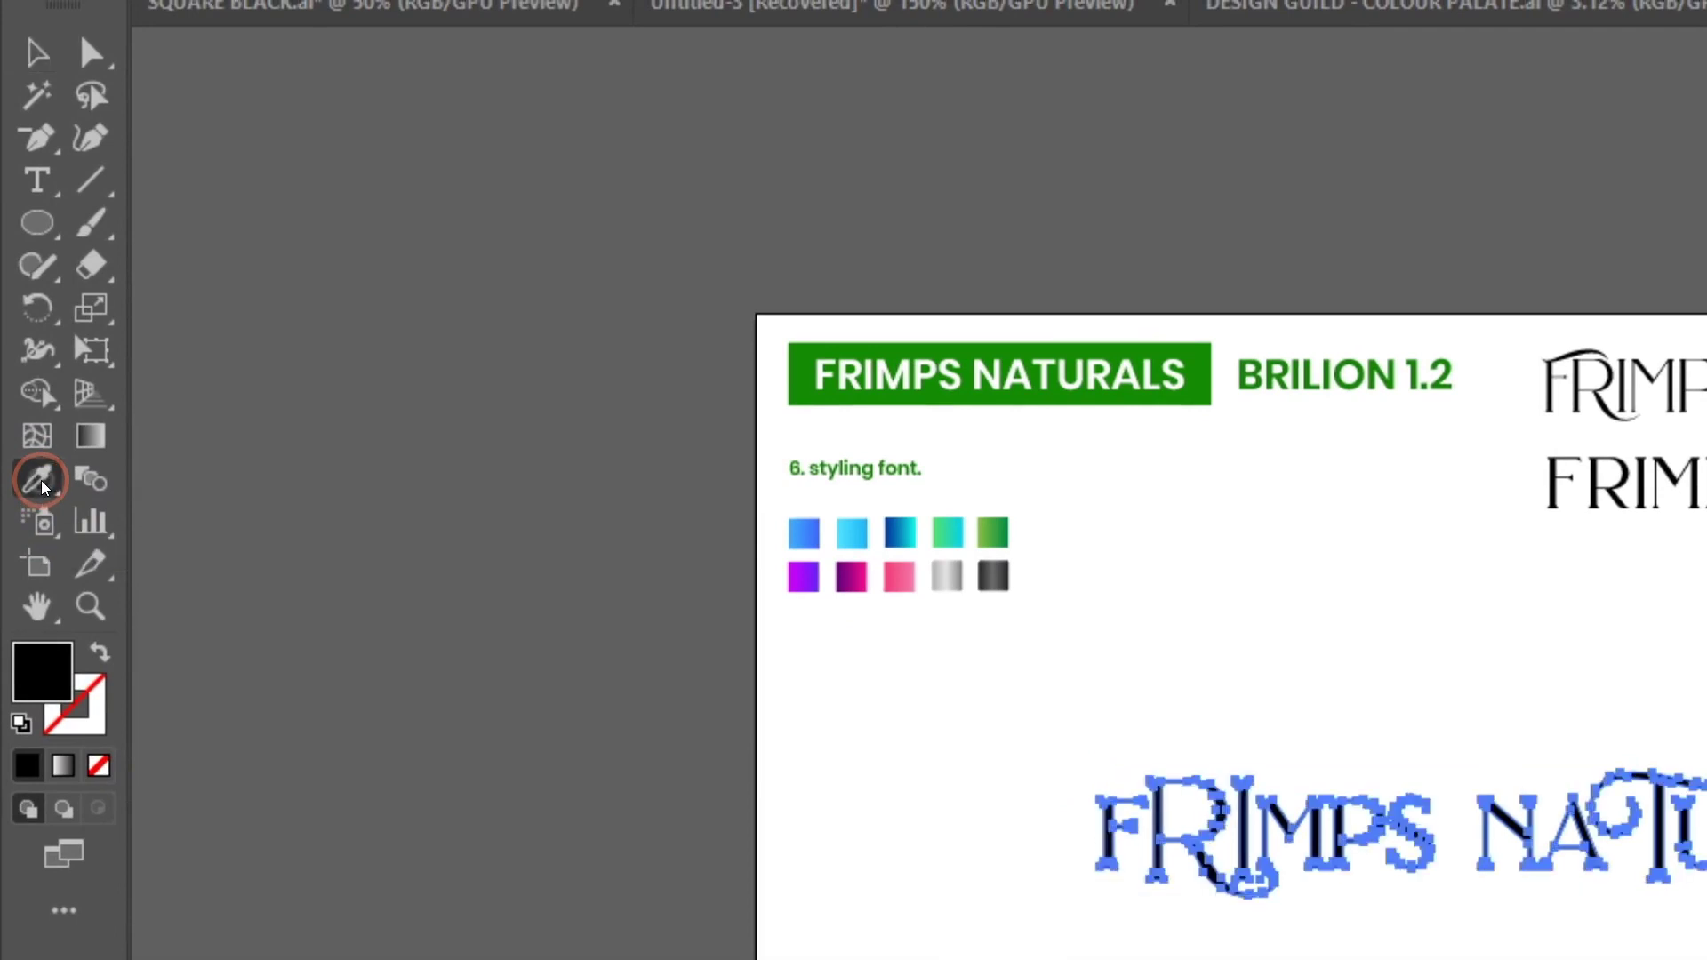
{"action": "left_click", "coordinate": [39, 481]}
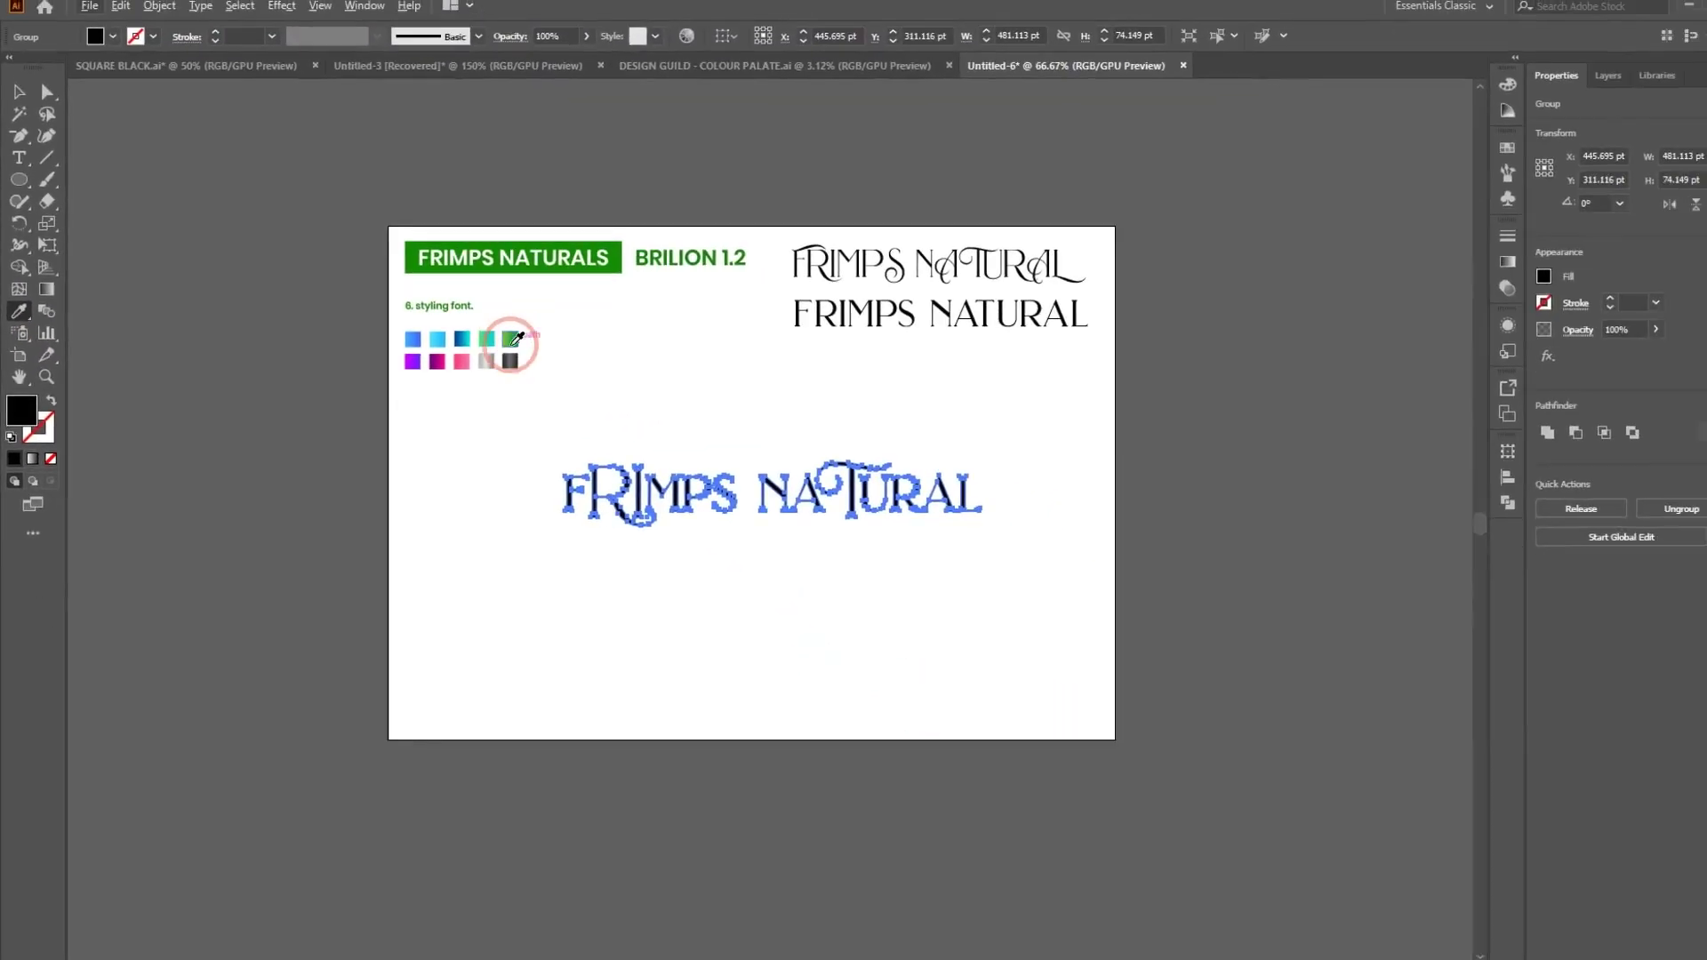
{"action": "left_click", "coordinate": [992, 442]}
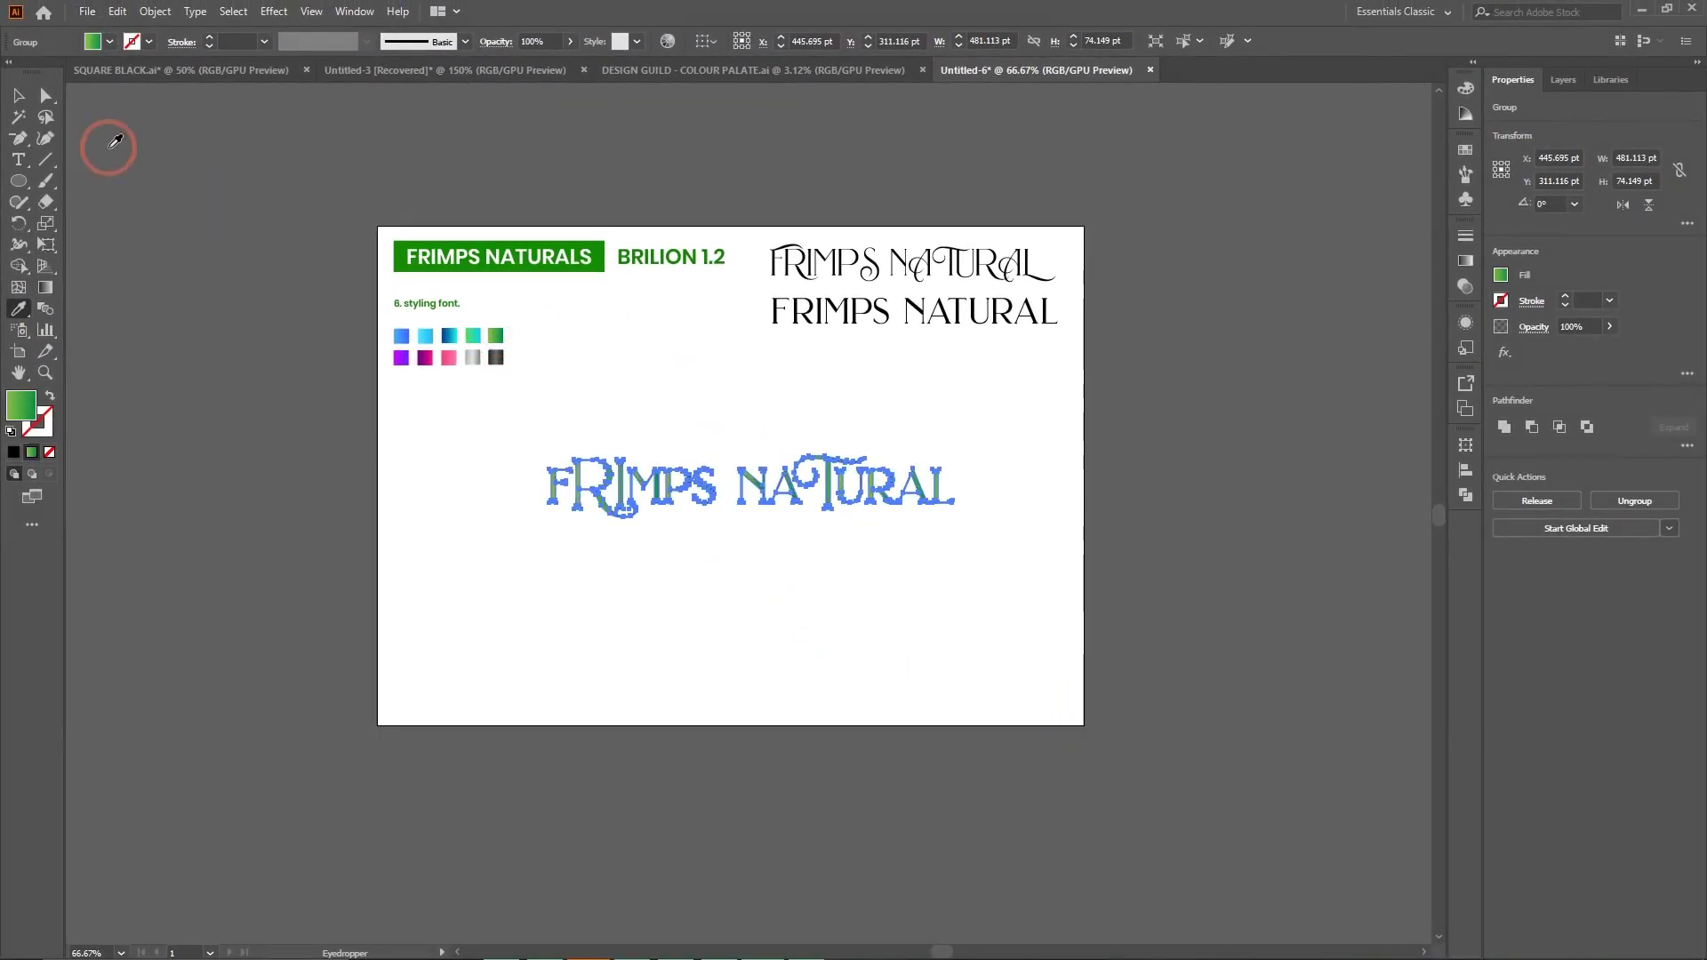
{"action": "left_click", "coordinate": [45, 96]}
{"action": "left_click", "coordinate": [899, 375]}
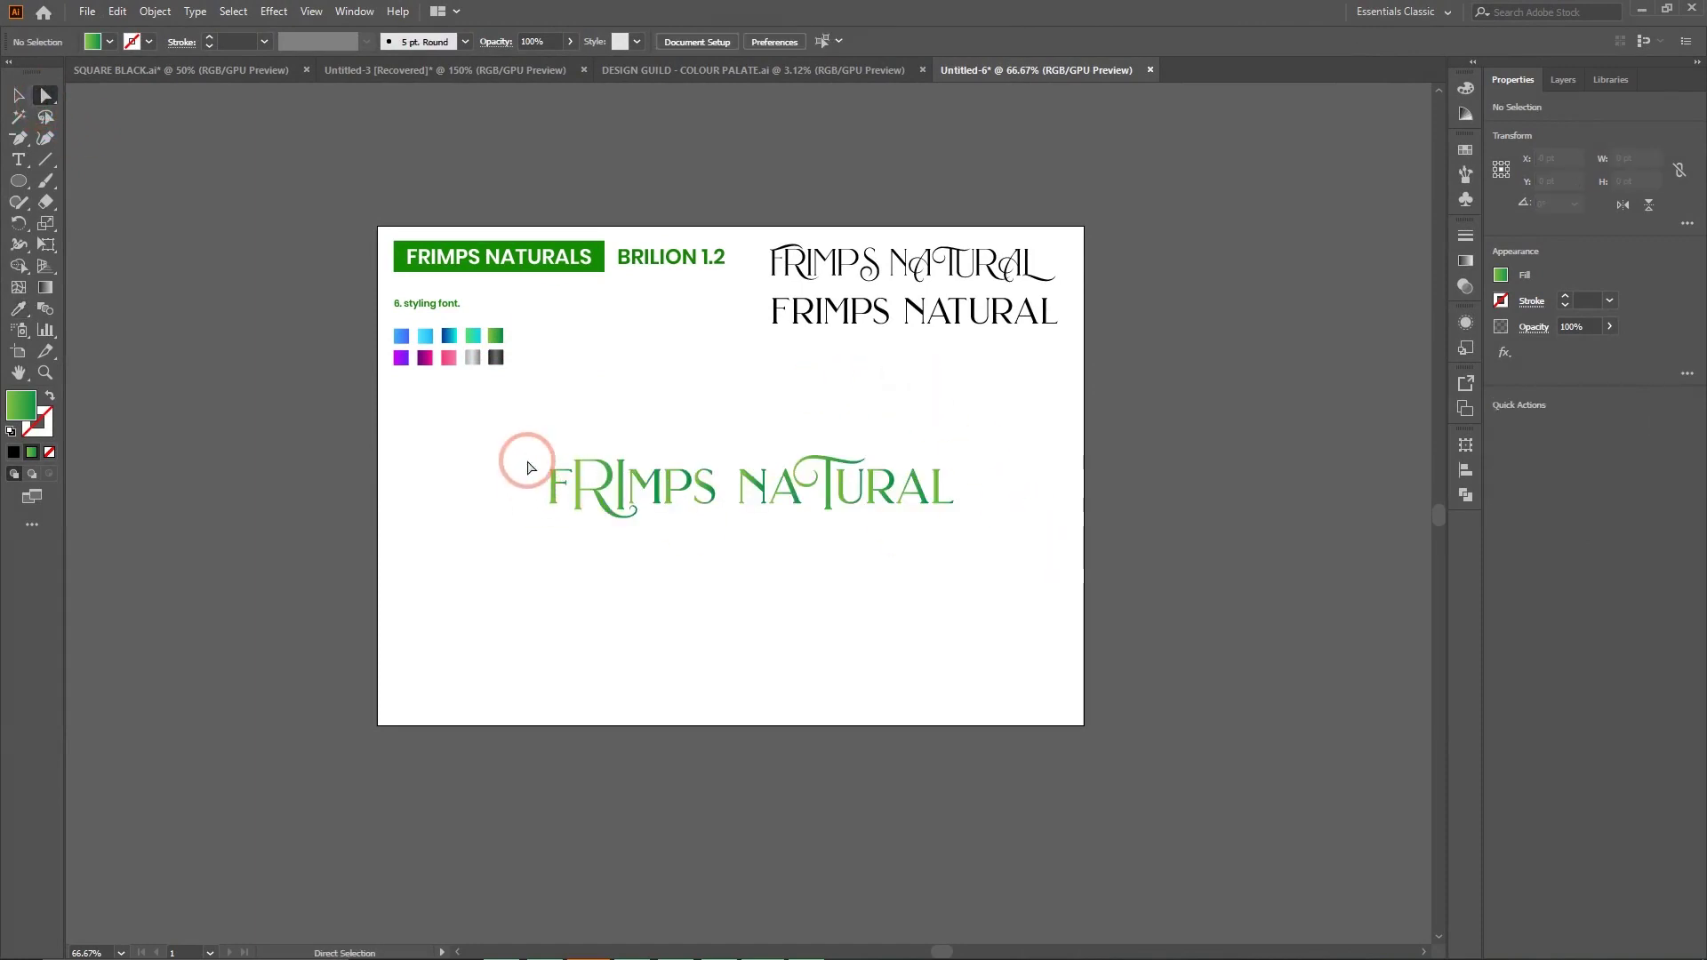
Spread one continuous gradient across the letters of FRIMPS with the Gradient tool, light green at the F to dark green at the S.
{"action": "left_click_drag", "start_coordinate": [508, 424], "coordinate": [1056, 575]}
{"action": "key", "text": "ctrl+equal"}
{"action": "key", "text": "ctrl+equal"}
{"action": "key", "text": "ctrl+equal"}
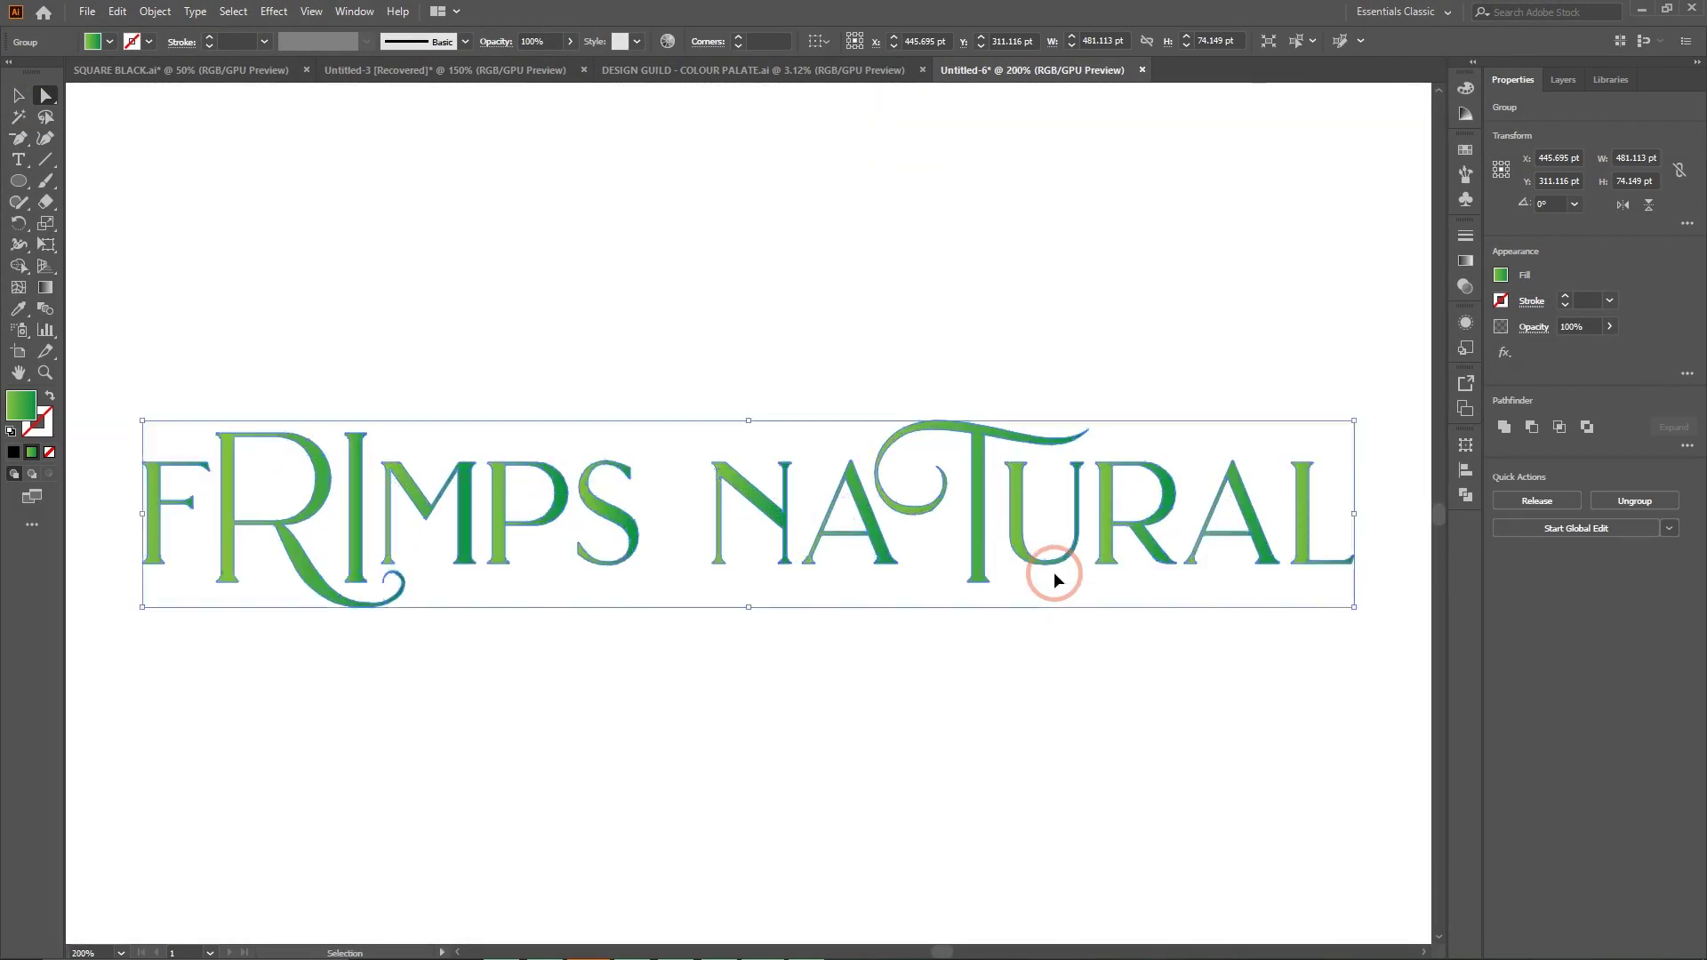
{"action": "key", "text": "ctrl+minus"}
{"action": "left_click", "coordinate": [1247, 393]}
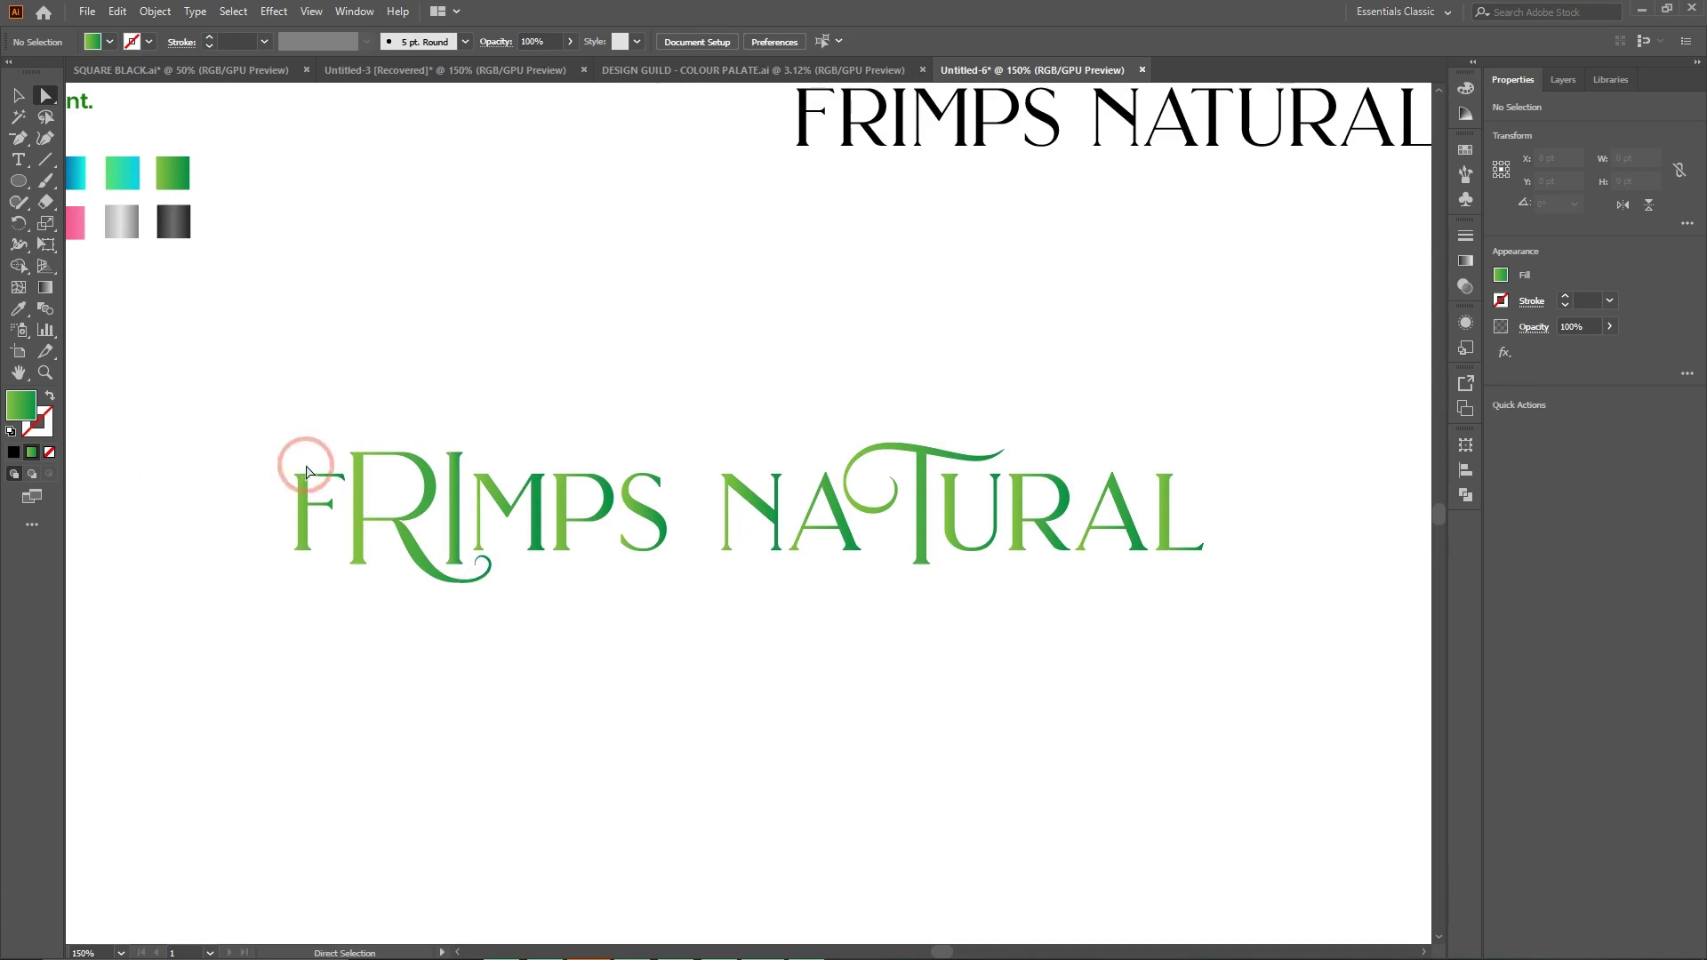
{"action": "left_click_drag", "start_coordinate": [237, 411], "coordinate": [678, 602]}
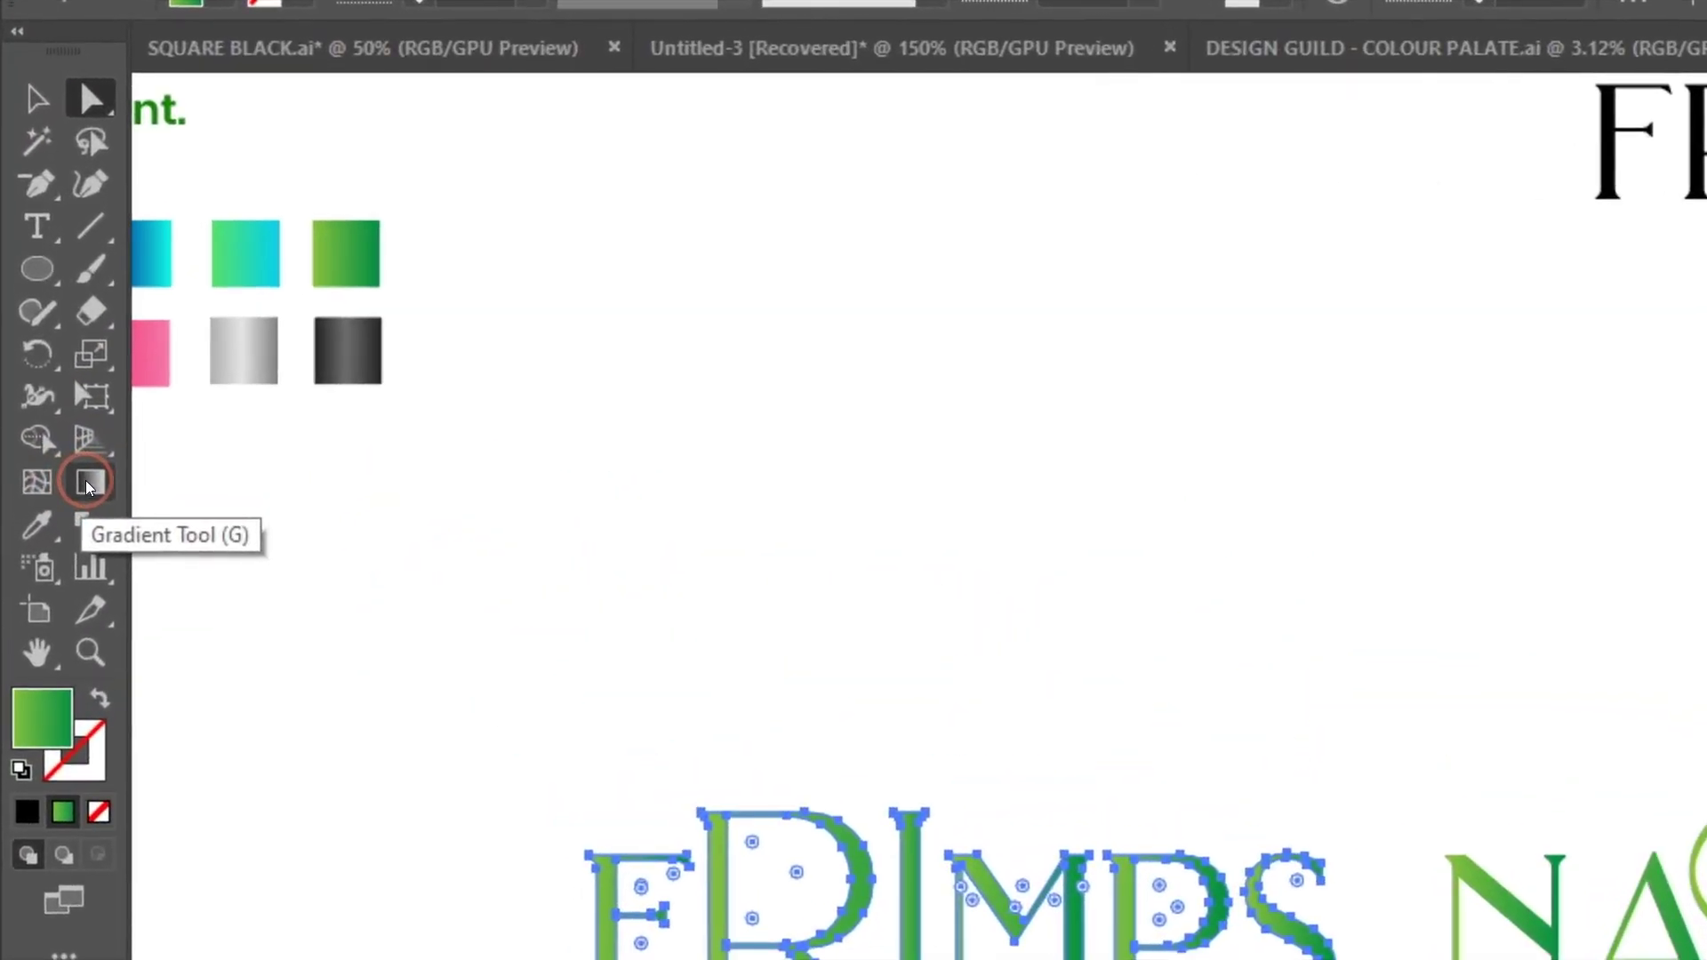
{"action": "left_click", "coordinate": [86, 486]}
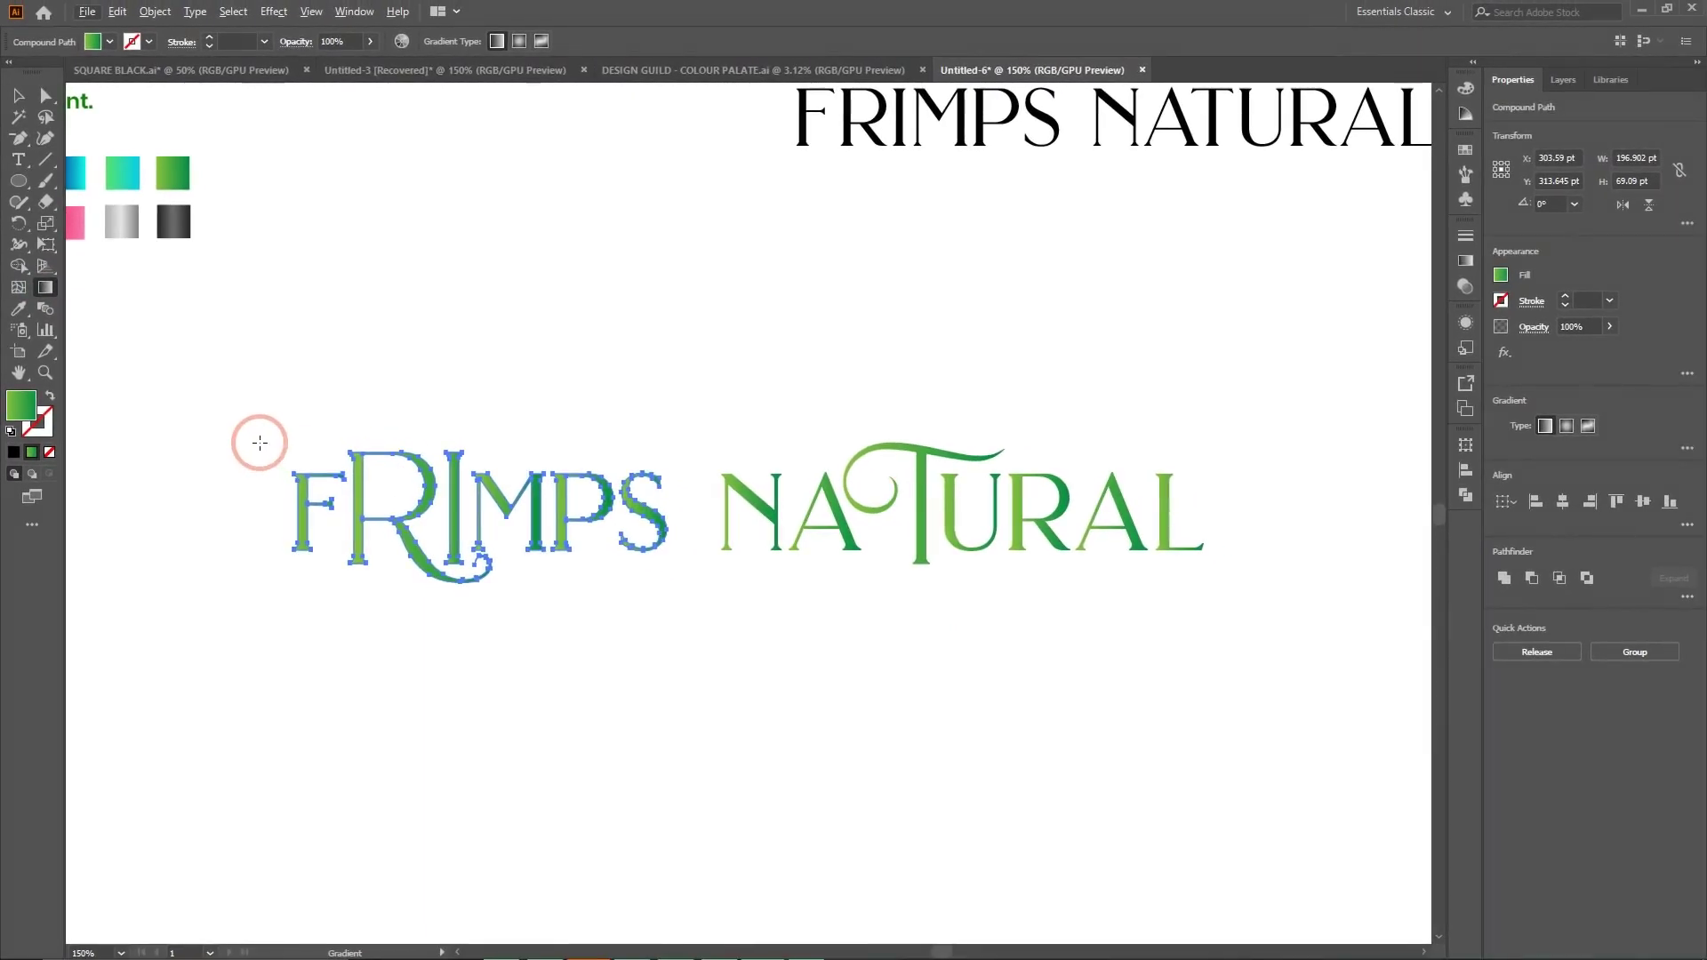
{"action": "left_click_drag", "start_coordinate": [260, 442], "coordinate": [674, 564]}
{"action": "left_click_drag", "start_coordinate": [421, 494], "coordinate": [661, 540]}
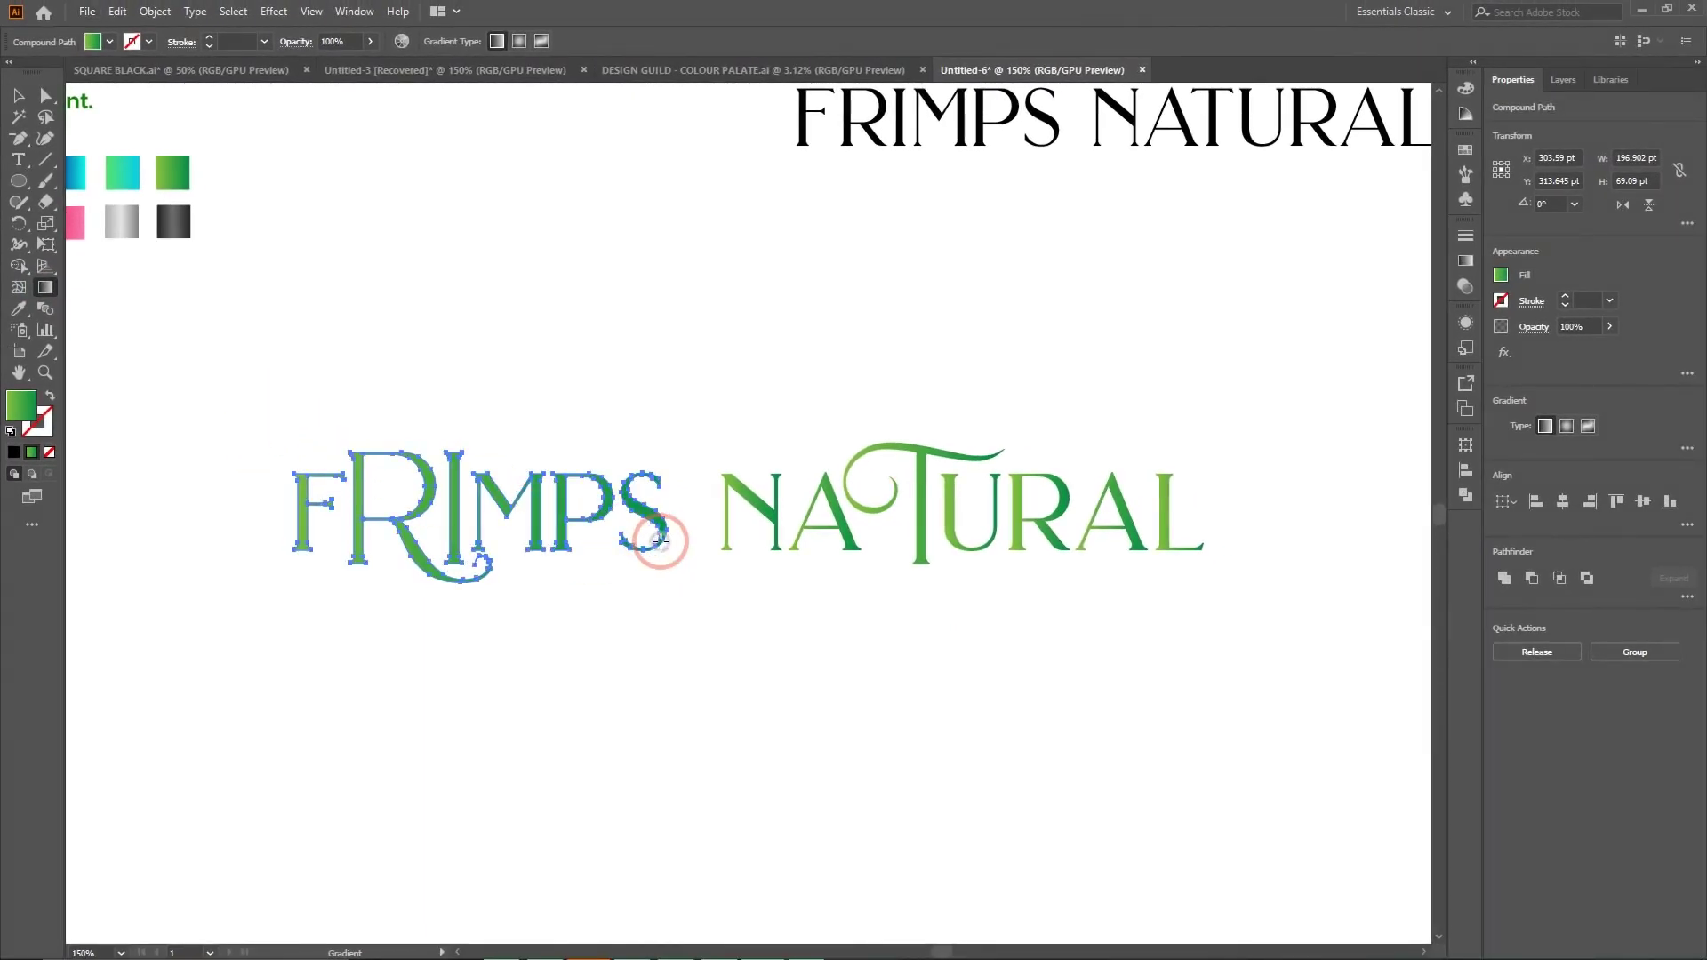
{"action": "left_click", "coordinate": [46, 95]}
{"action": "left_click", "coordinate": [724, 343]}
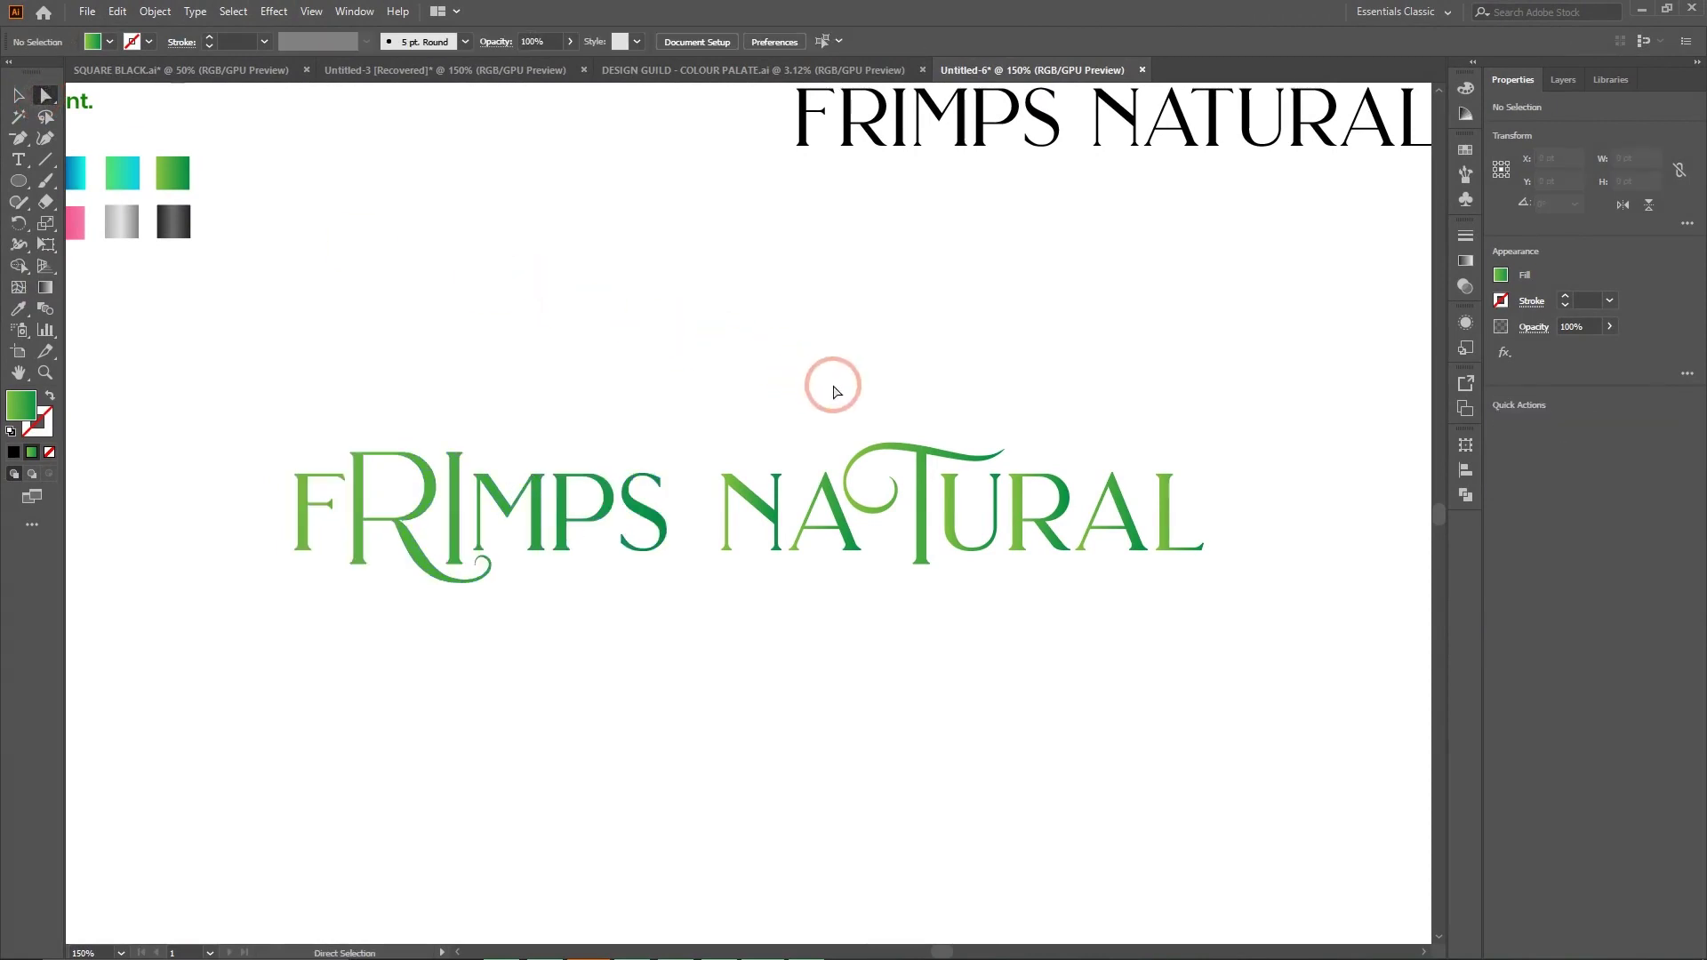
Try one continuous gradient across the letters of NATURAL, dark green at the N to light green at the final L.
{"action": "scroll", "coordinate": [827, 427], "scroll_direction": "right", "scroll_amount": 2}
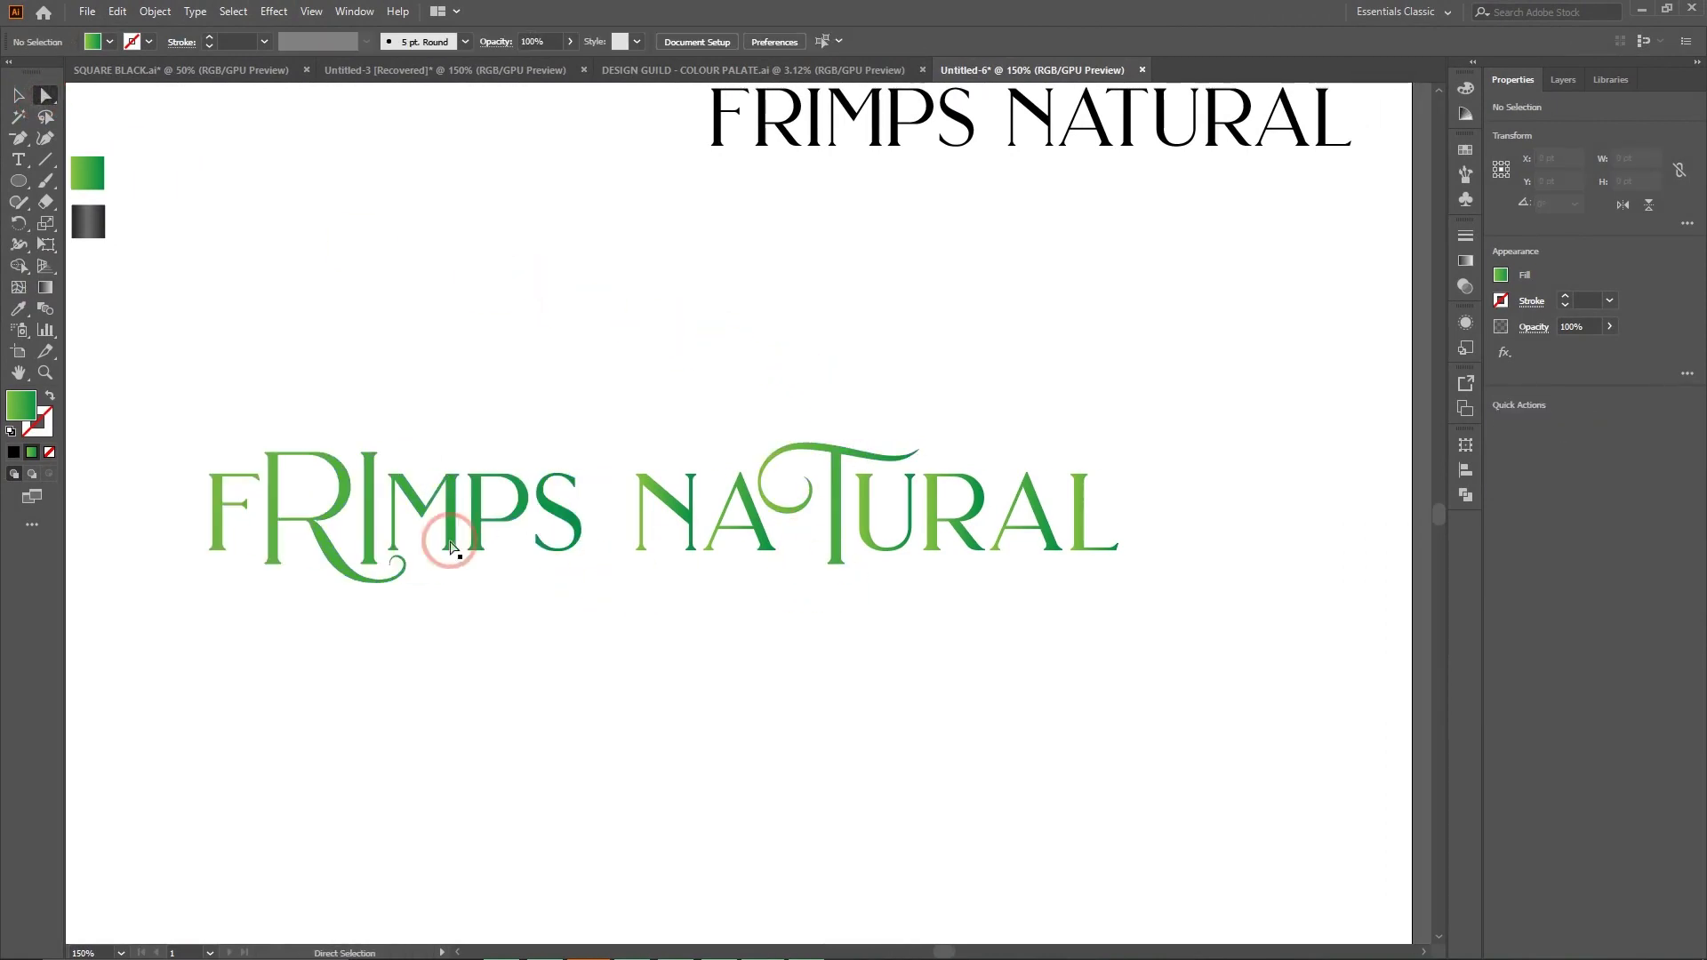
{"action": "left_click_drag", "start_coordinate": [604, 429], "coordinate": [1164, 636]}
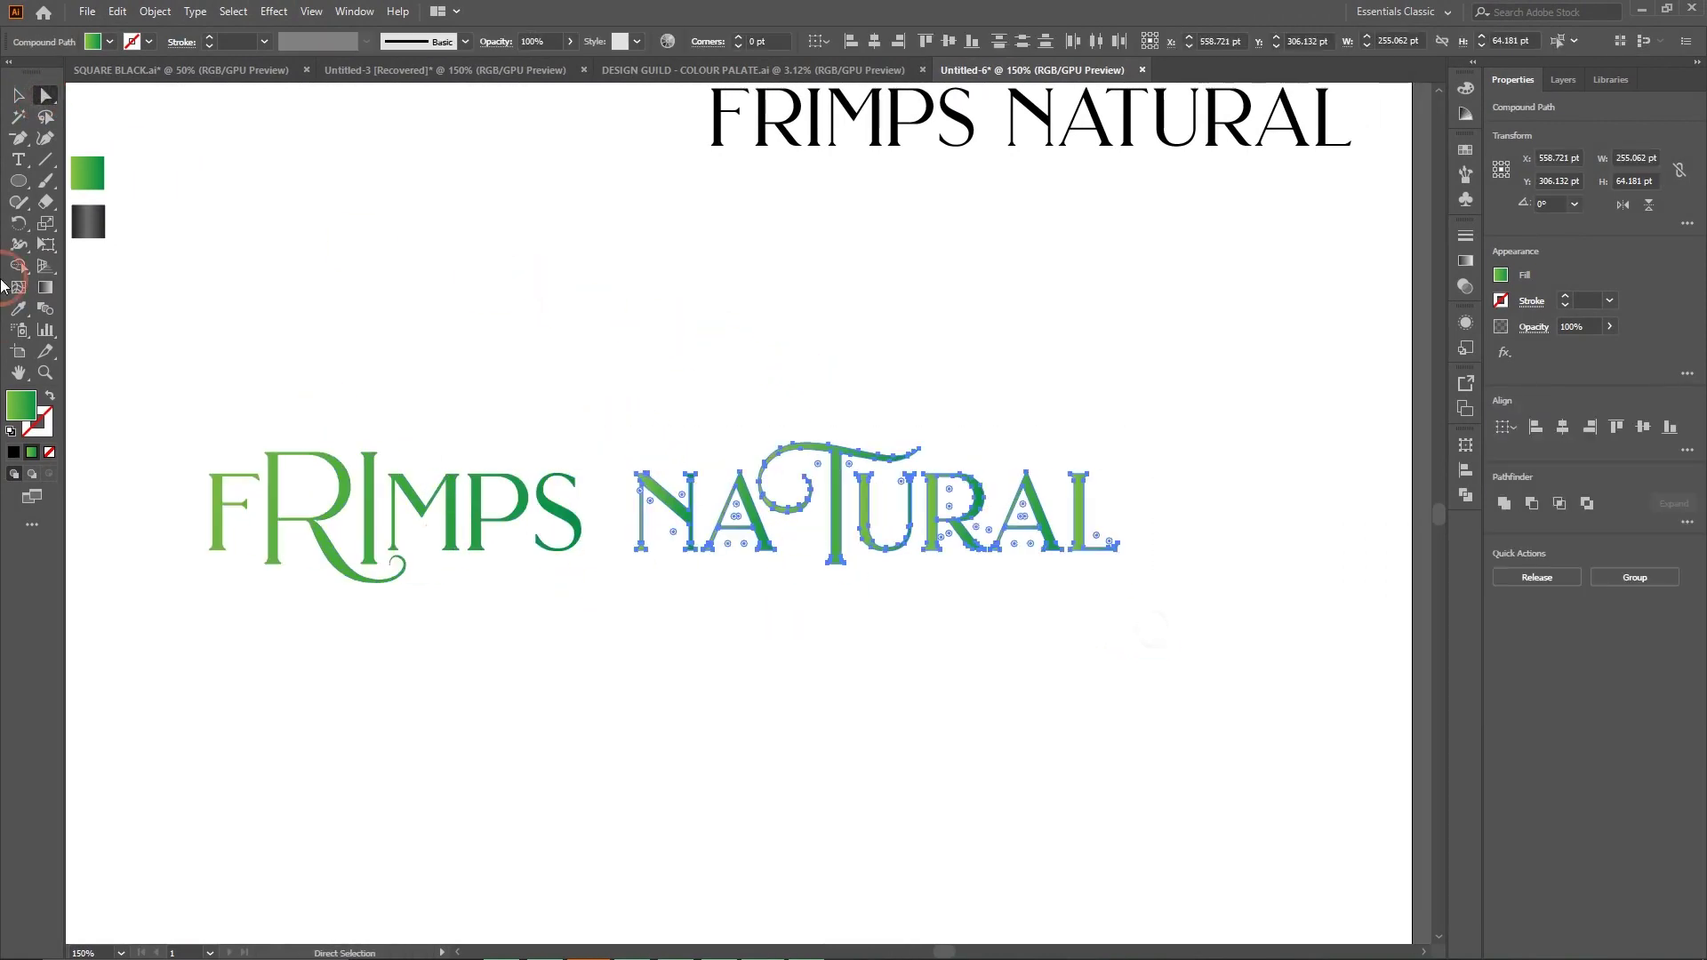
{"action": "left_click", "coordinate": [40, 291]}
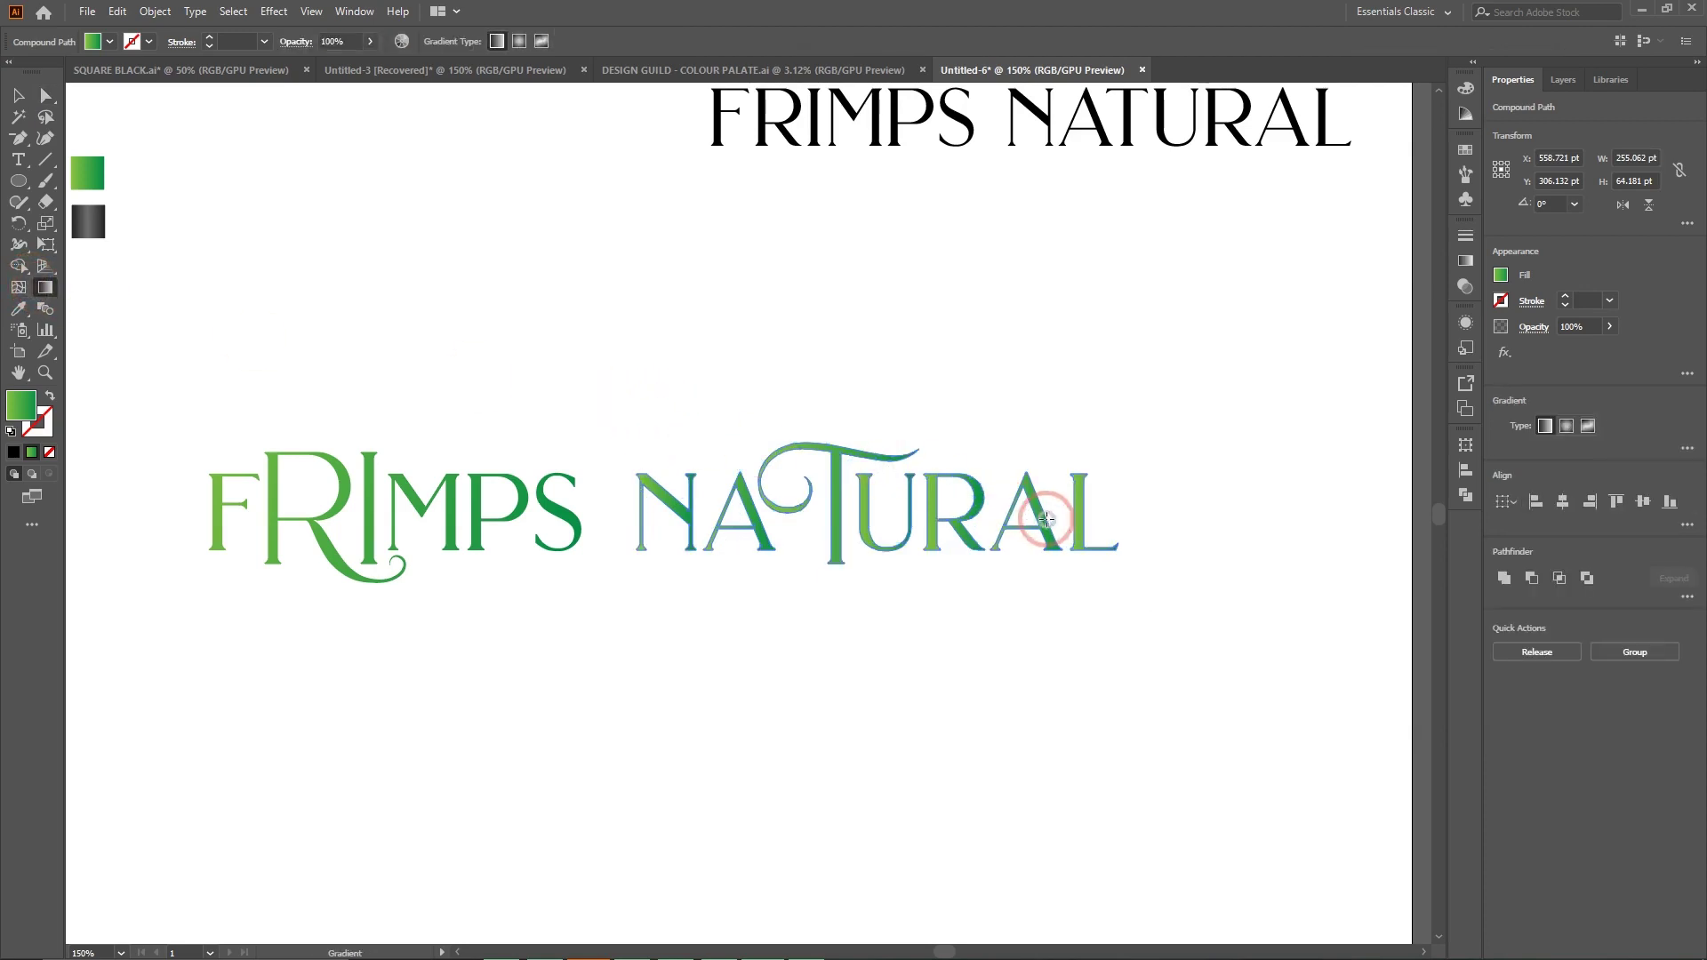
{"action": "left_click", "coordinate": [1062, 526]}
{"action": "left_click_drag", "start_coordinate": [1082, 514], "coordinate": [681, 544]}
{"action": "left_click", "coordinate": [16, 97]}
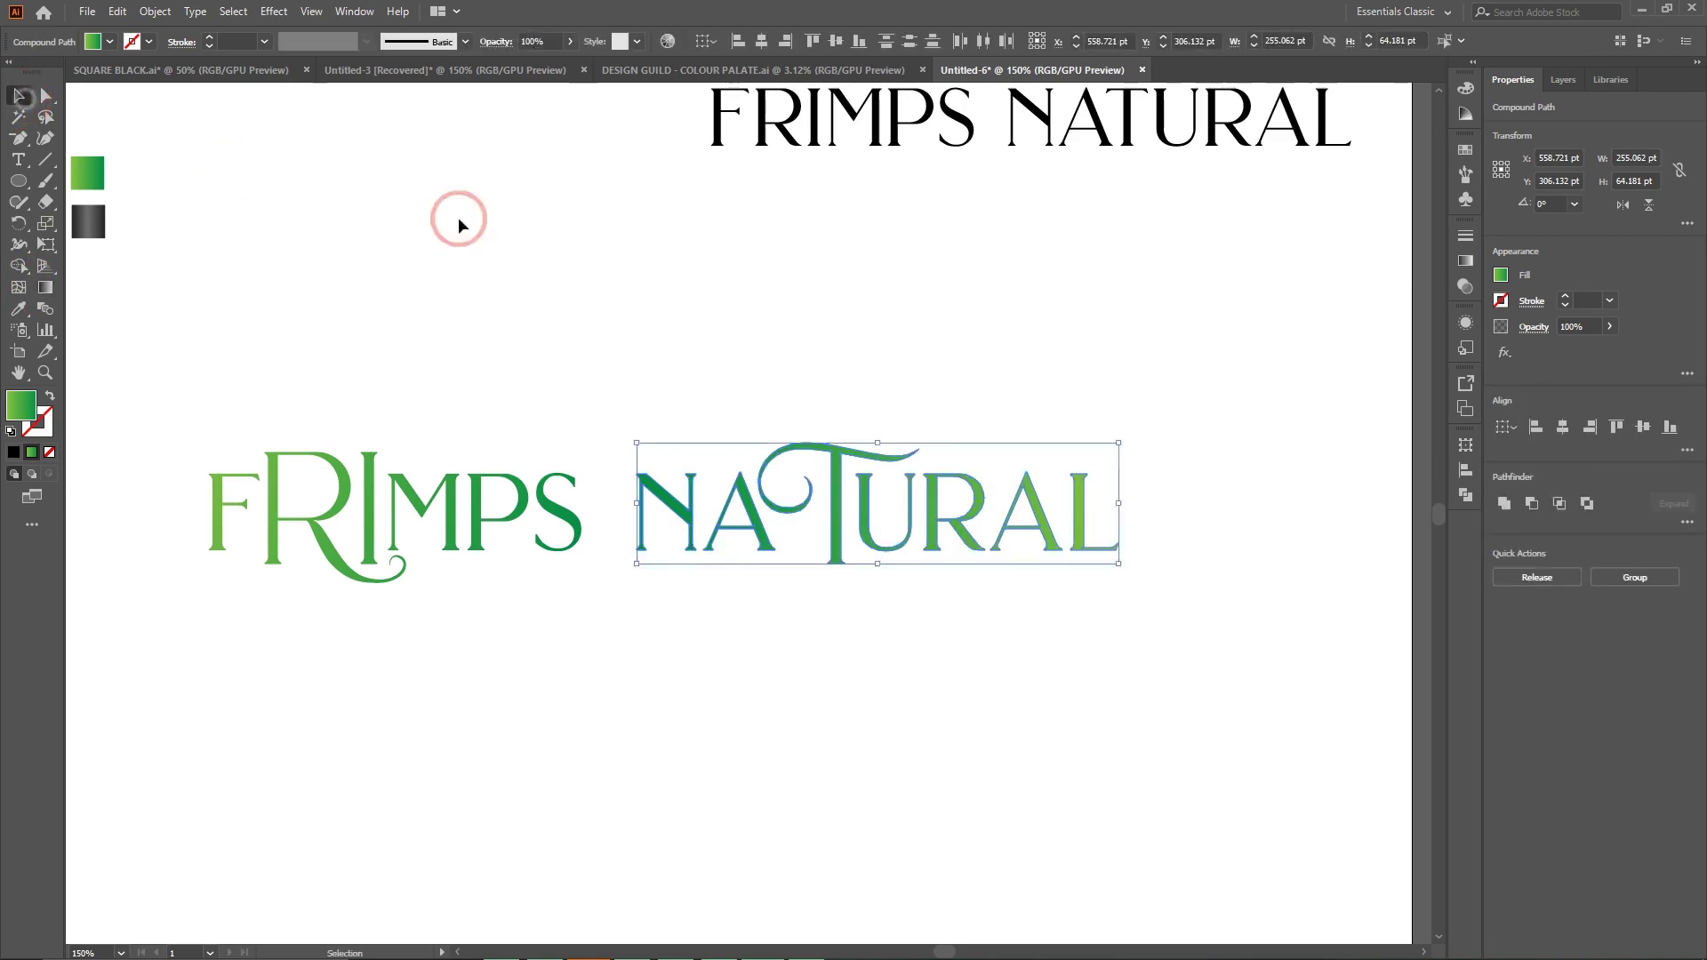
{"action": "left_click", "coordinate": [457, 217]}
Reapply one continuous gradient across the letters of NATURAL with the Gradient tool, dark green at the N to light green at the L.
{"action": "left_click", "coordinate": [642, 456]}
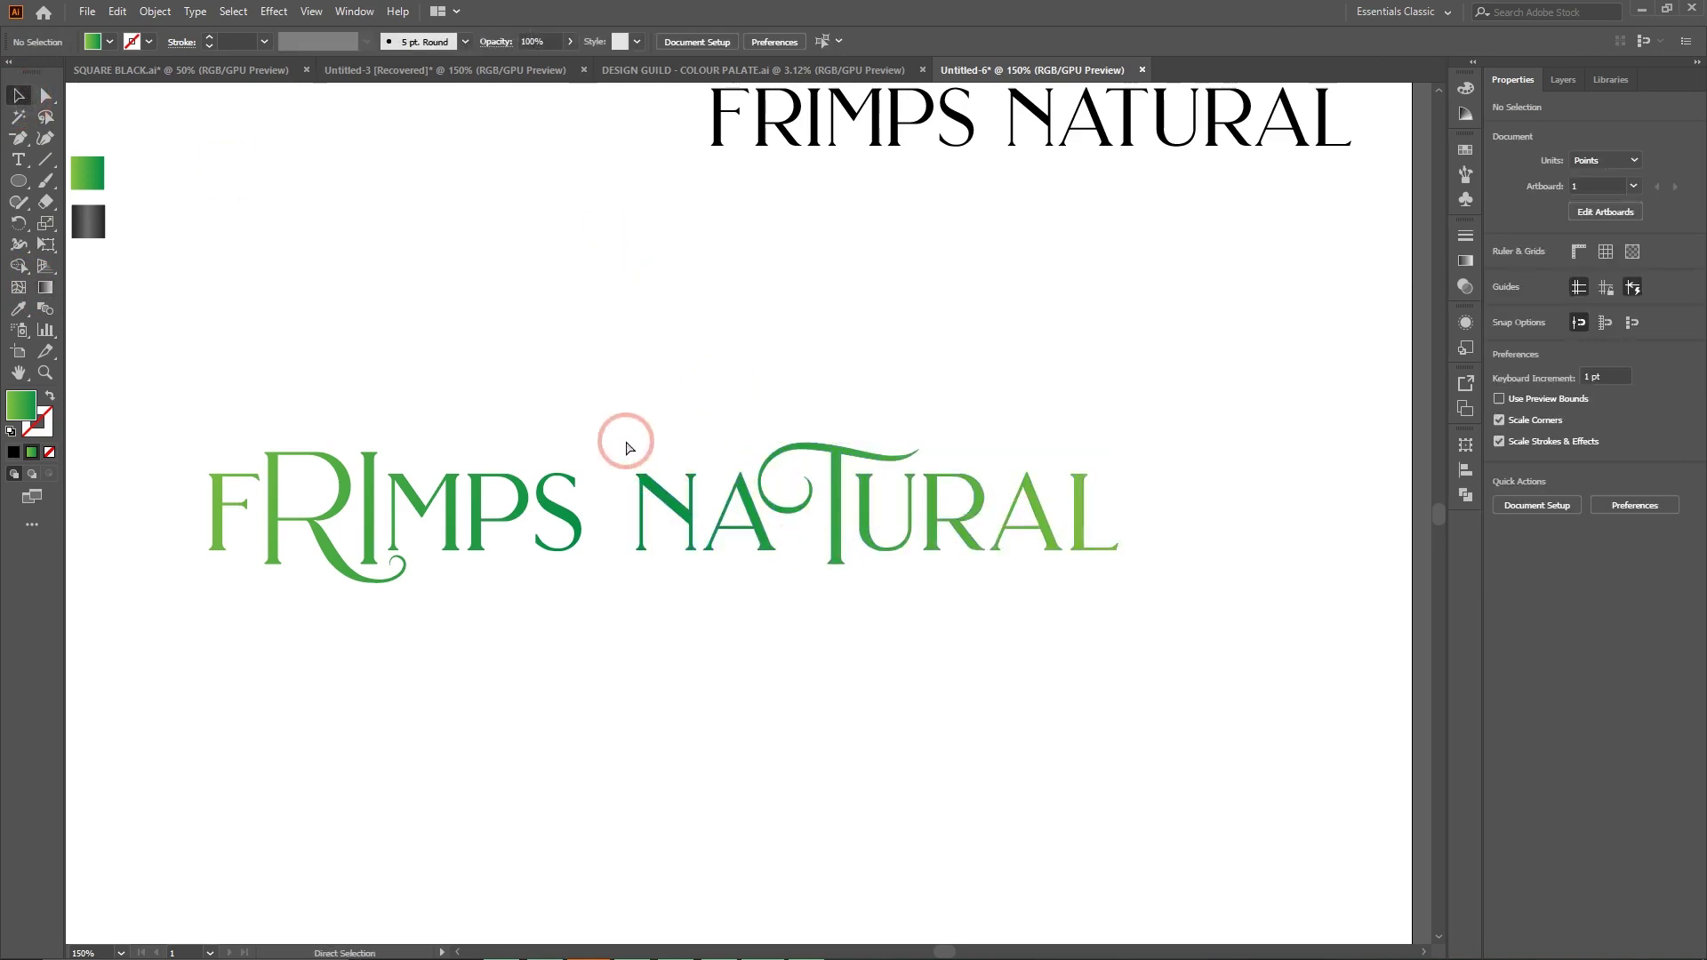
{"action": "left_click", "coordinate": [680, 458]}
{"action": "left_click", "coordinate": [149, 405]}
{"action": "left_click", "coordinate": [46, 287]}
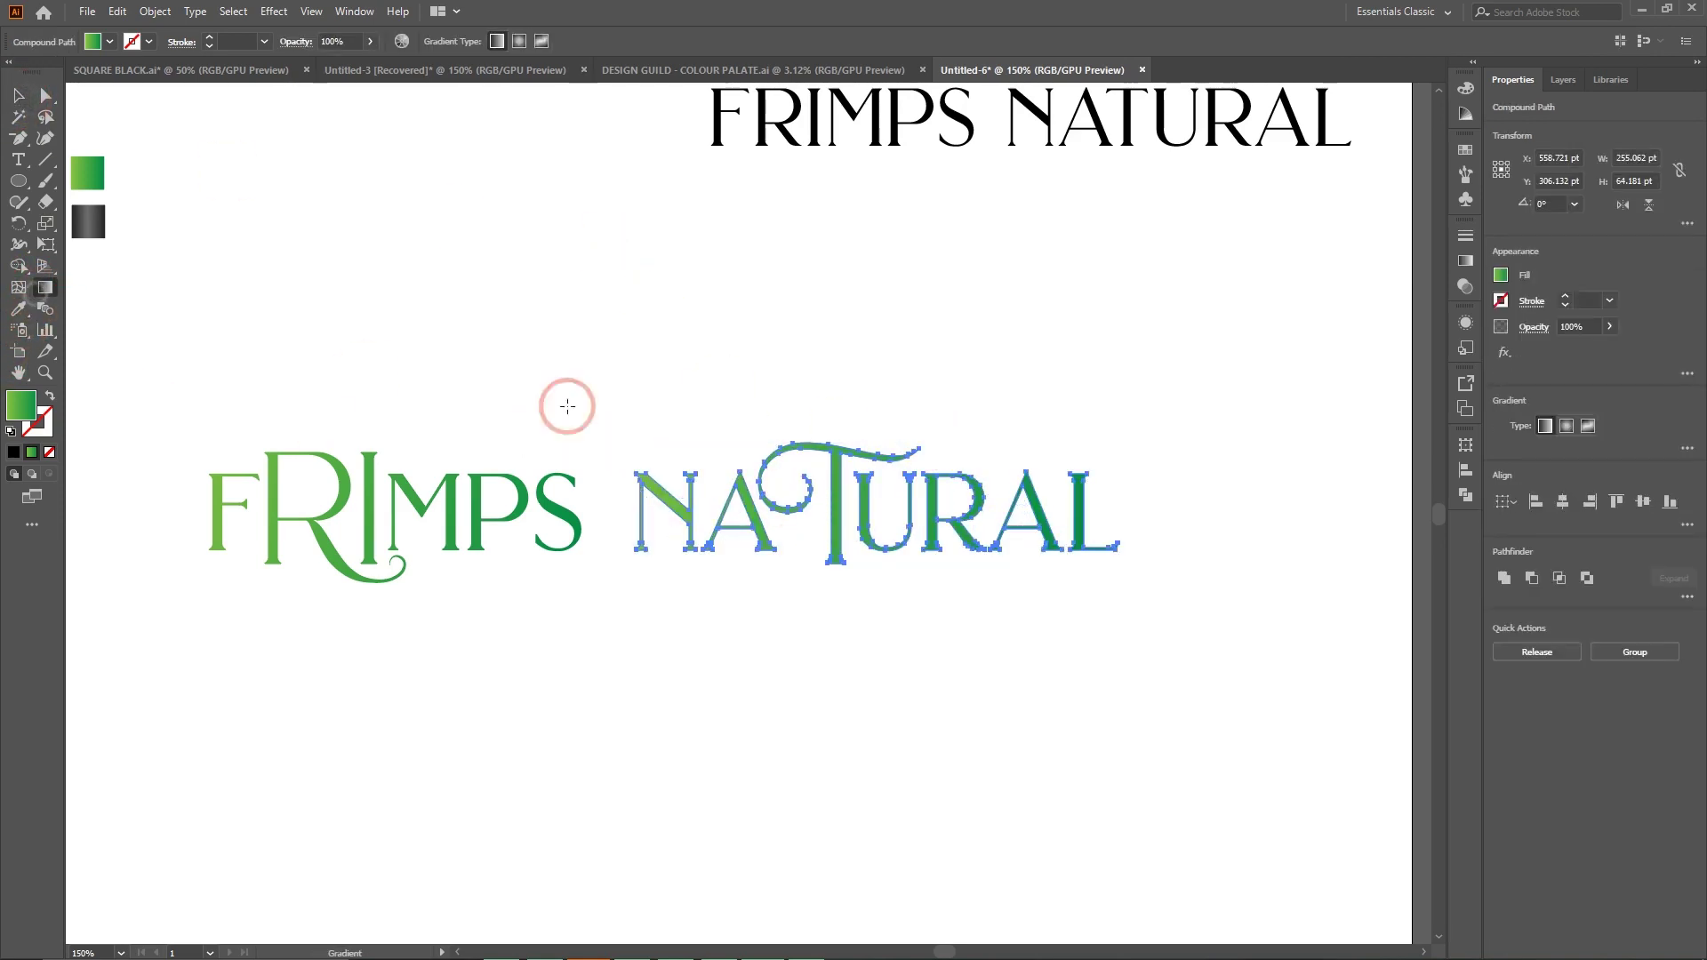
{"action": "left_click_drag", "start_coordinate": [738, 513], "coordinate": [745, 514]}
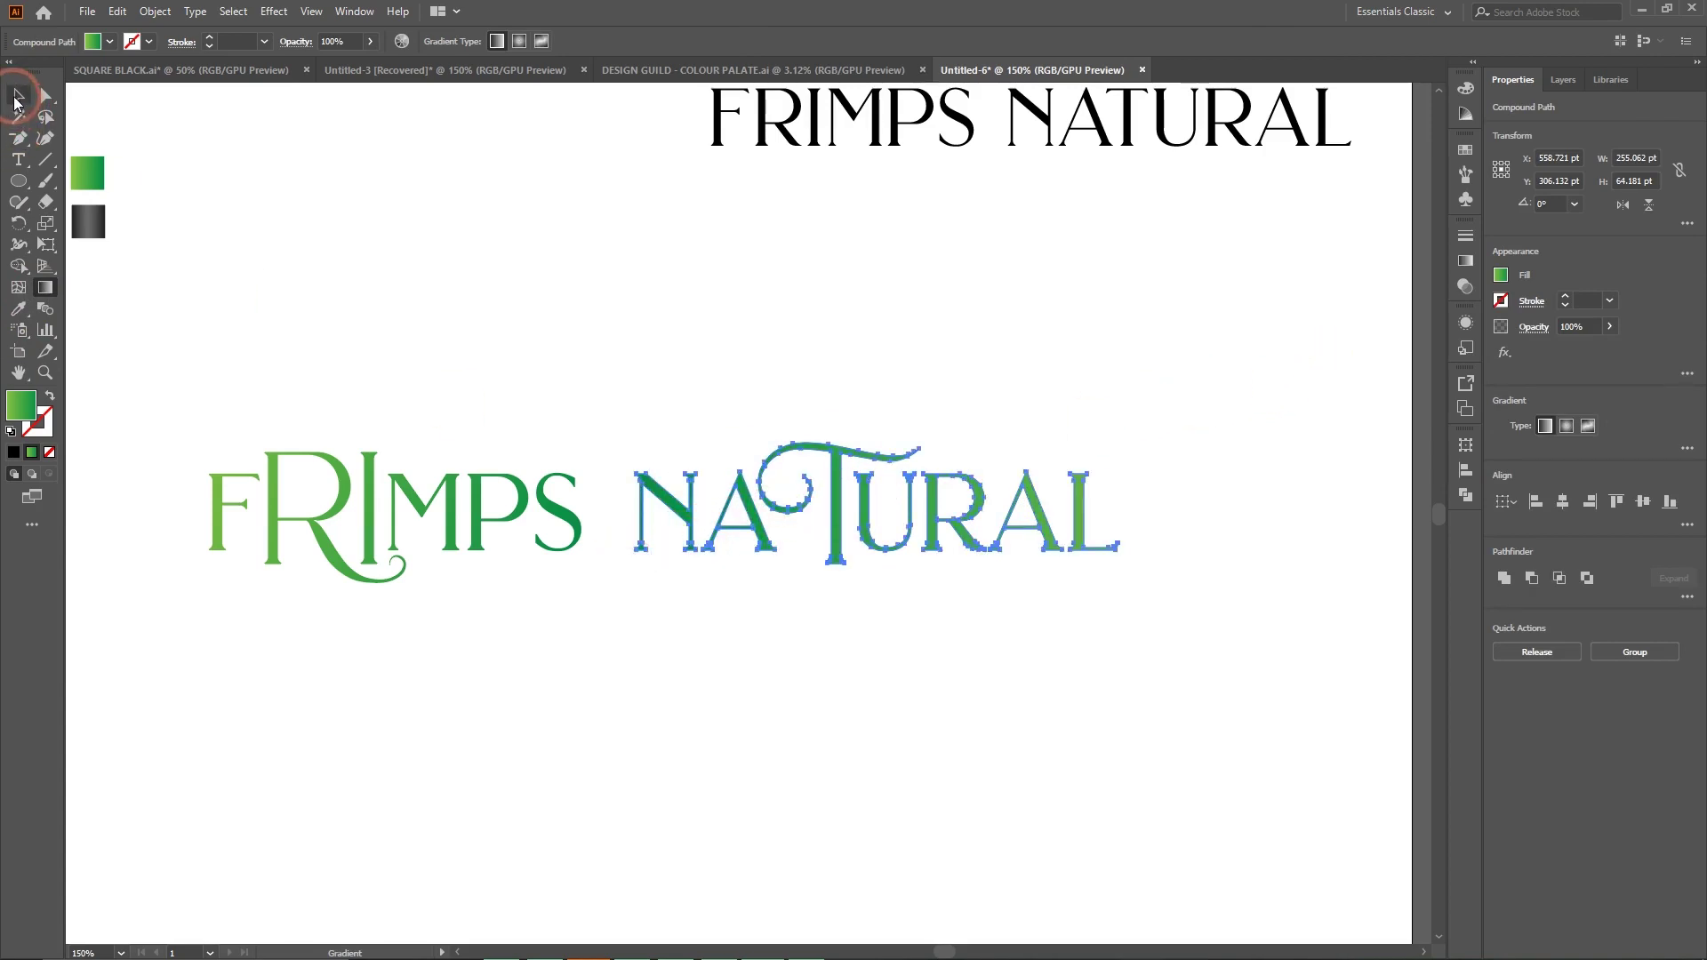
{"action": "left_click", "coordinate": [17, 96]}
{"action": "left_click", "coordinate": [728, 775]}
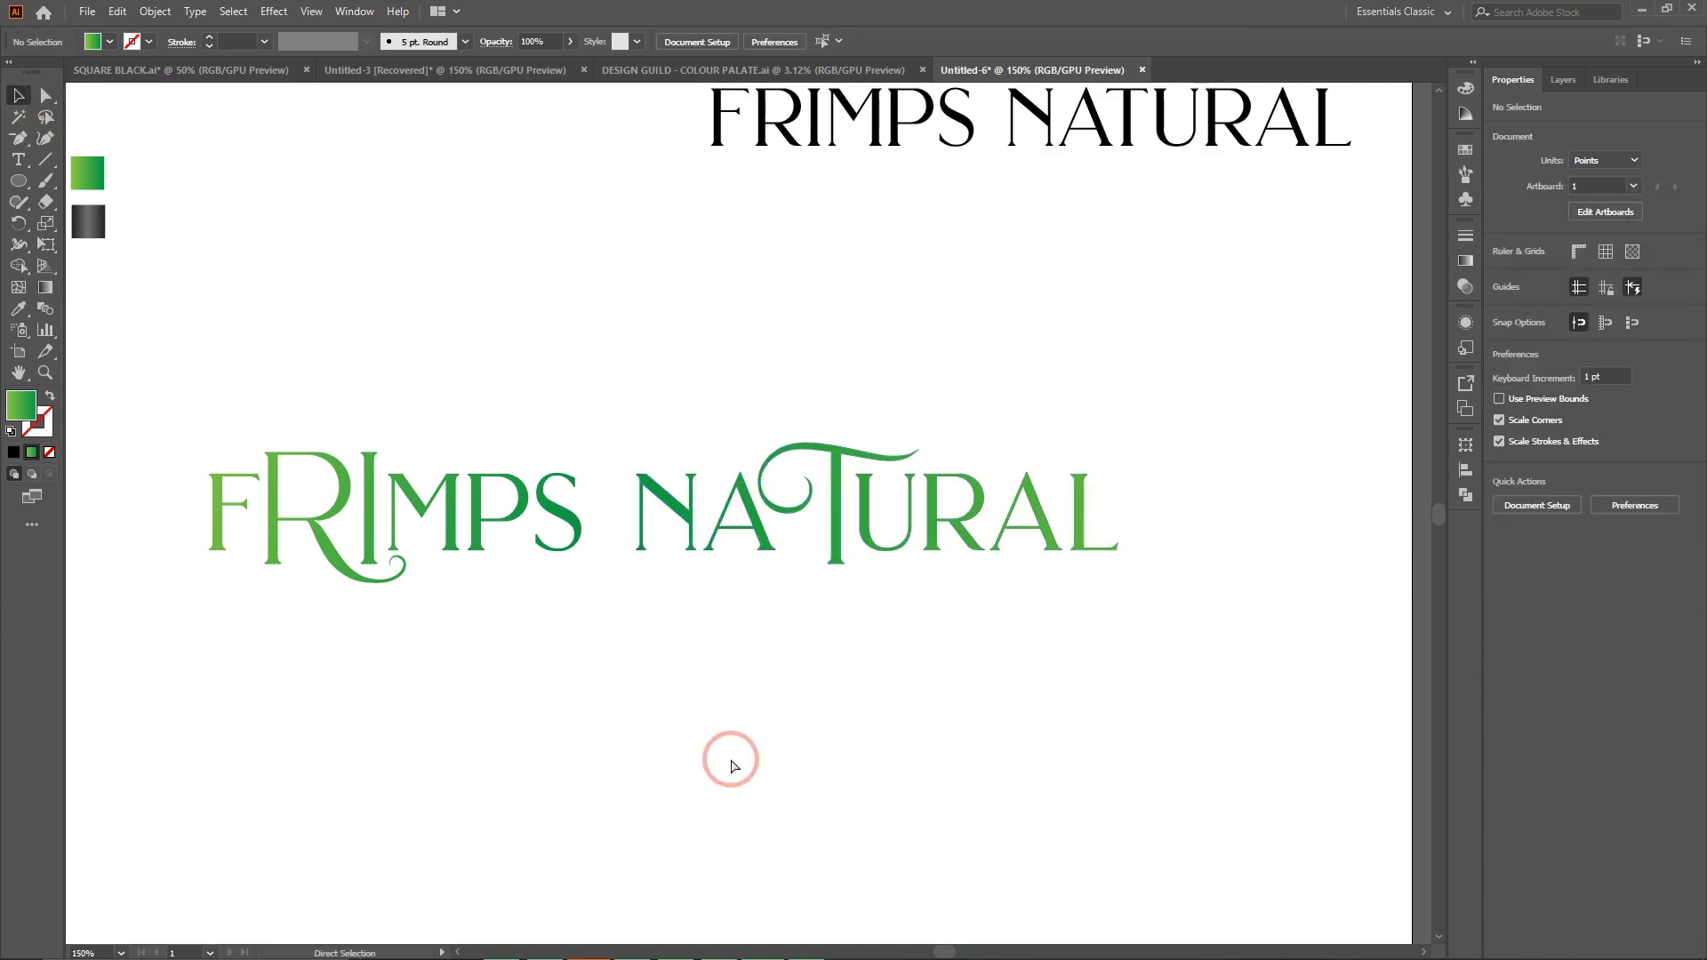
Move the whole green wordmark lower on the artboard, just below its middle.
{"action": "key", "text": "ctrl+minus"}
{"action": "key", "text": "ctrl+minus"}
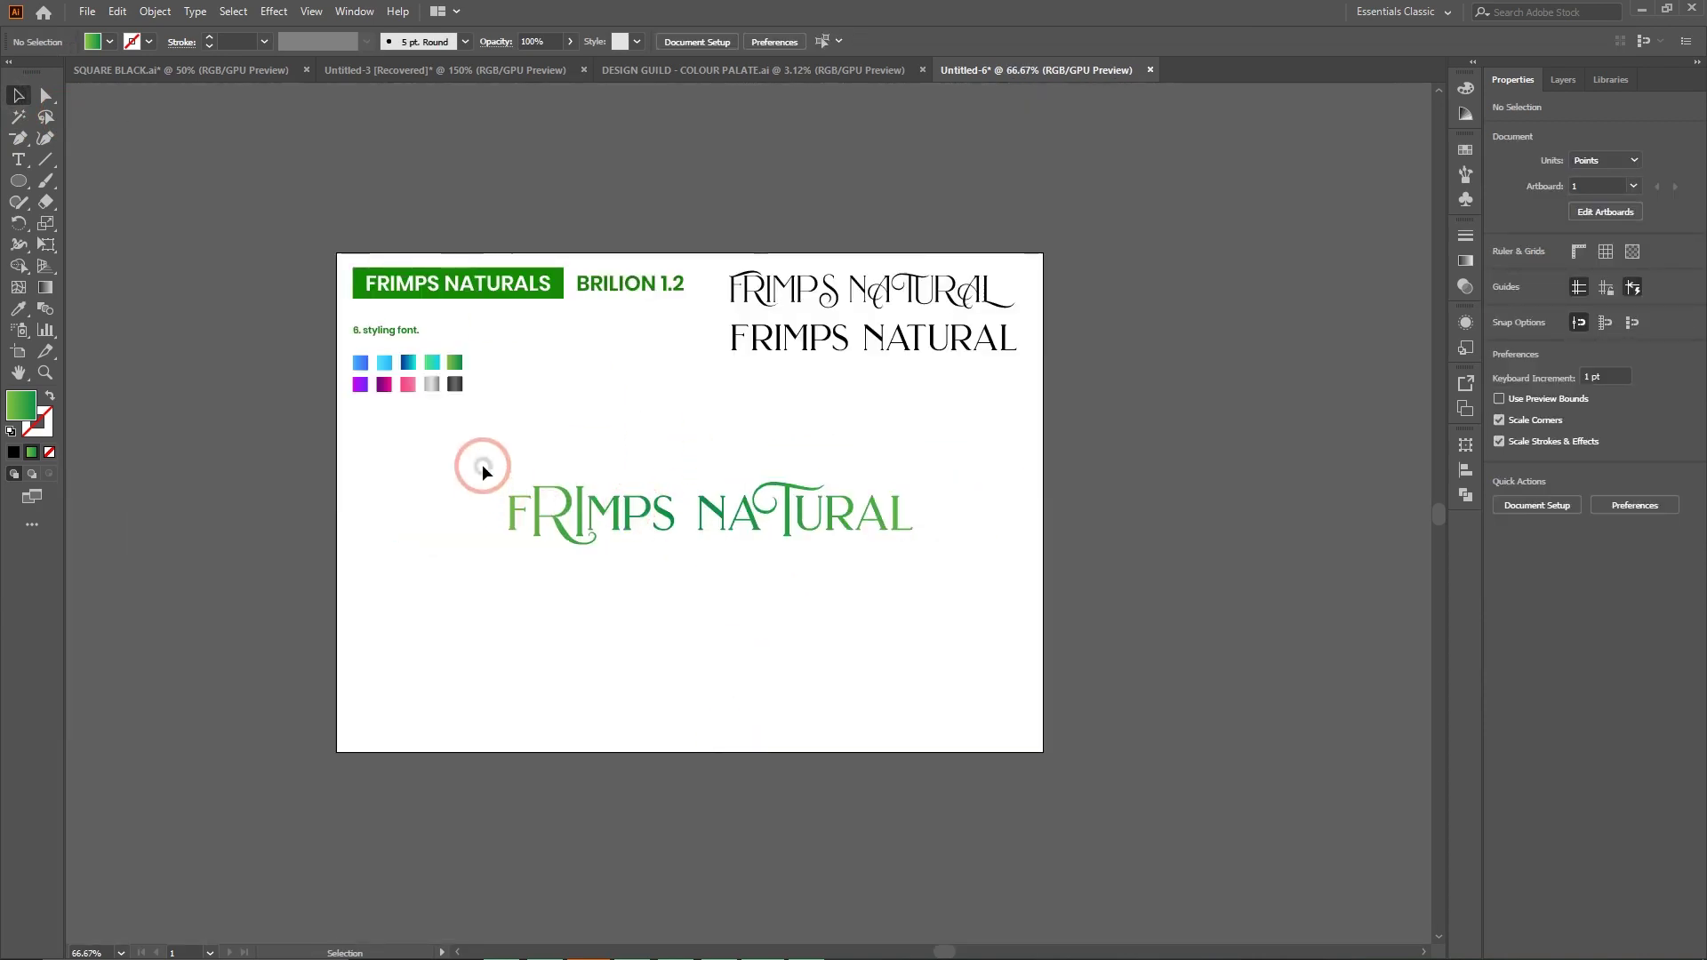
{"action": "left_click_drag", "start_coordinate": [483, 469], "coordinate": [949, 595]}
{"action": "left_click_drag", "start_coordinate": [704, 509], "coordinate": [691, 567]}
{"action": "left_click", "coordinate": [945, 587]}
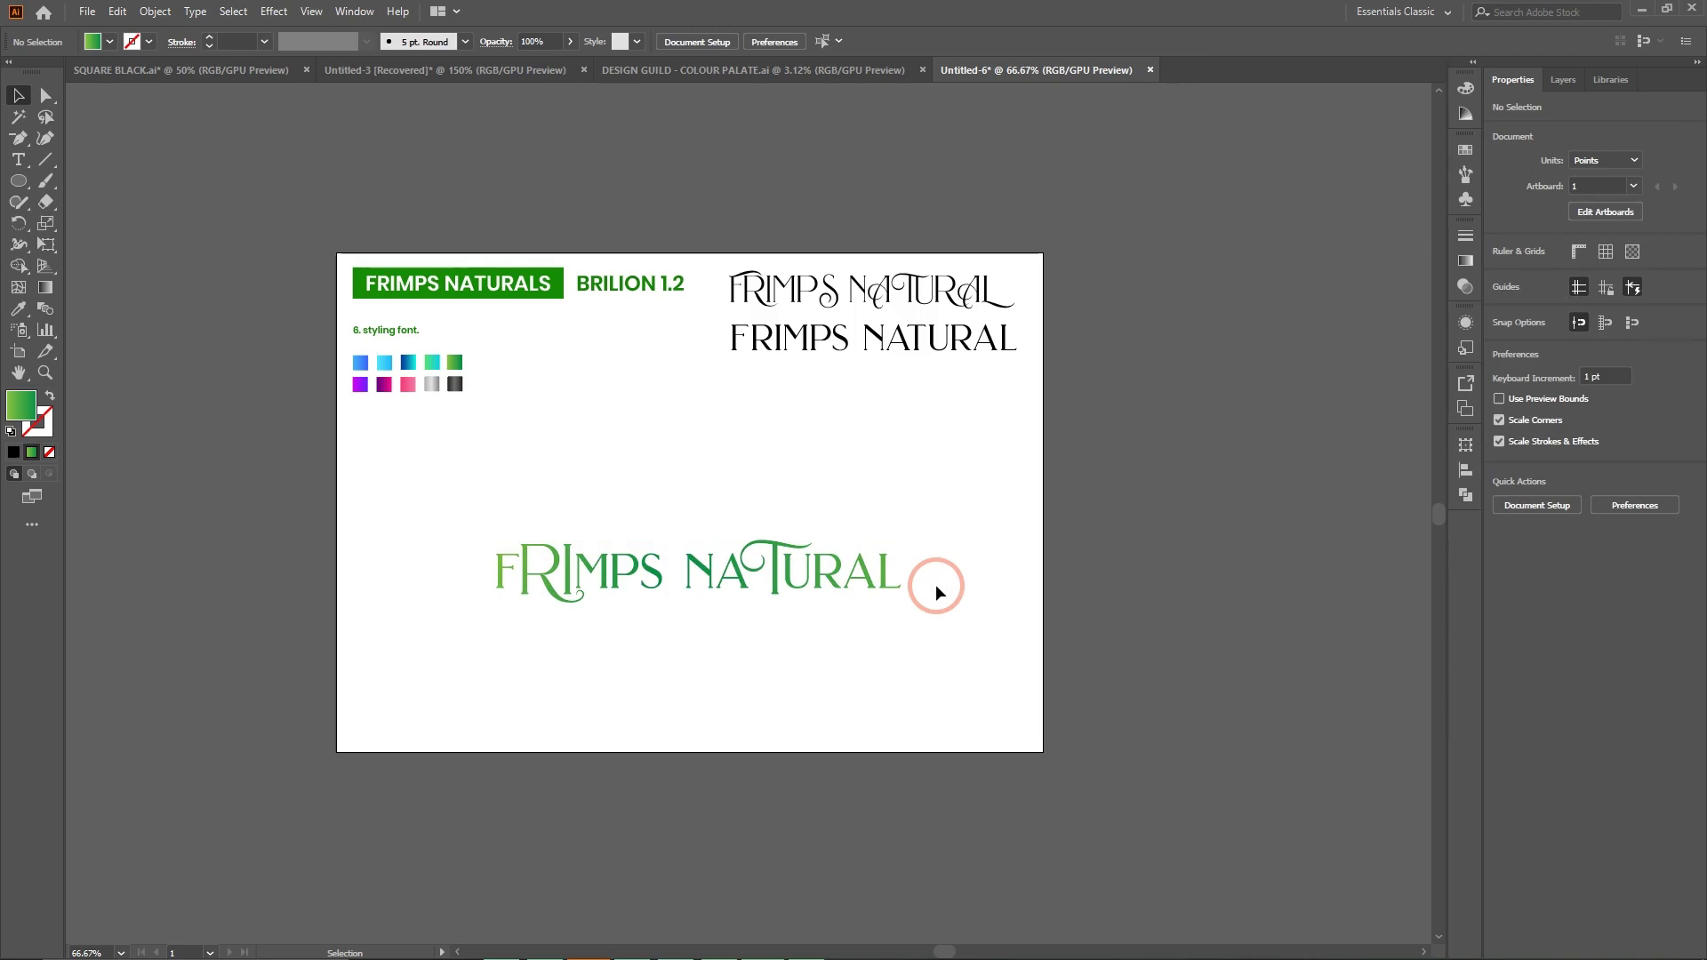
{"action": "key", "text": "ctrl+1"}
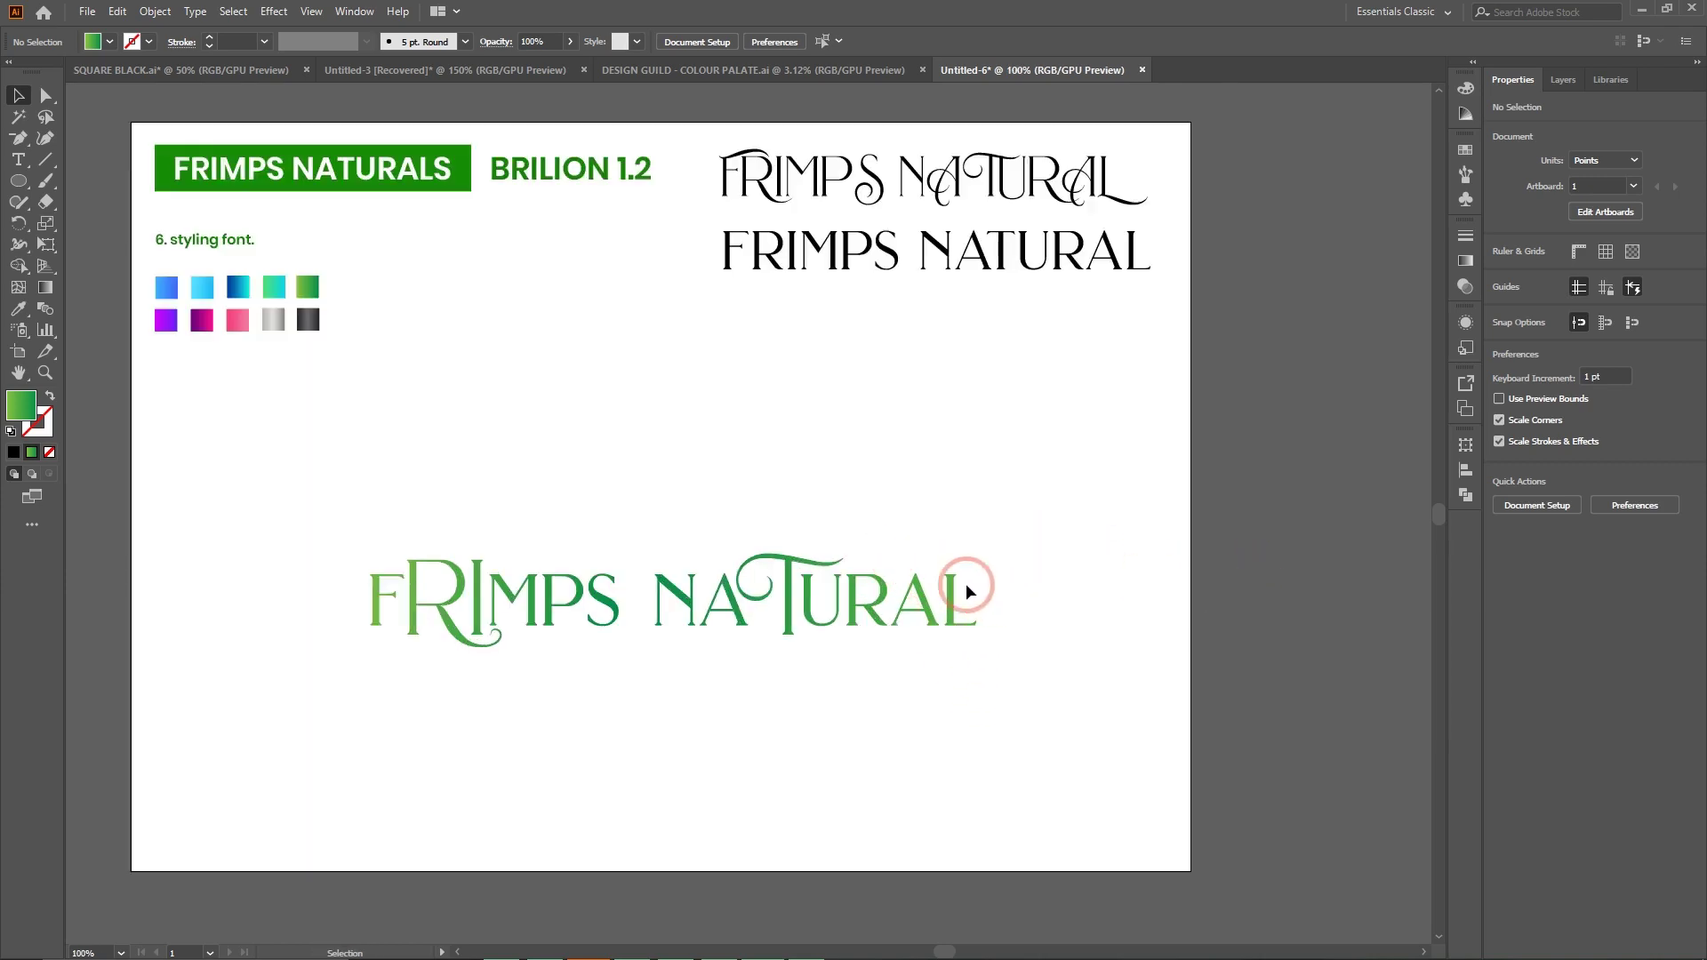
Copy the final S of FRIMPS to the end of NATURAL so the second word reads NATURALS.
{"action": "left_click", "coordinate": [20, 160]}
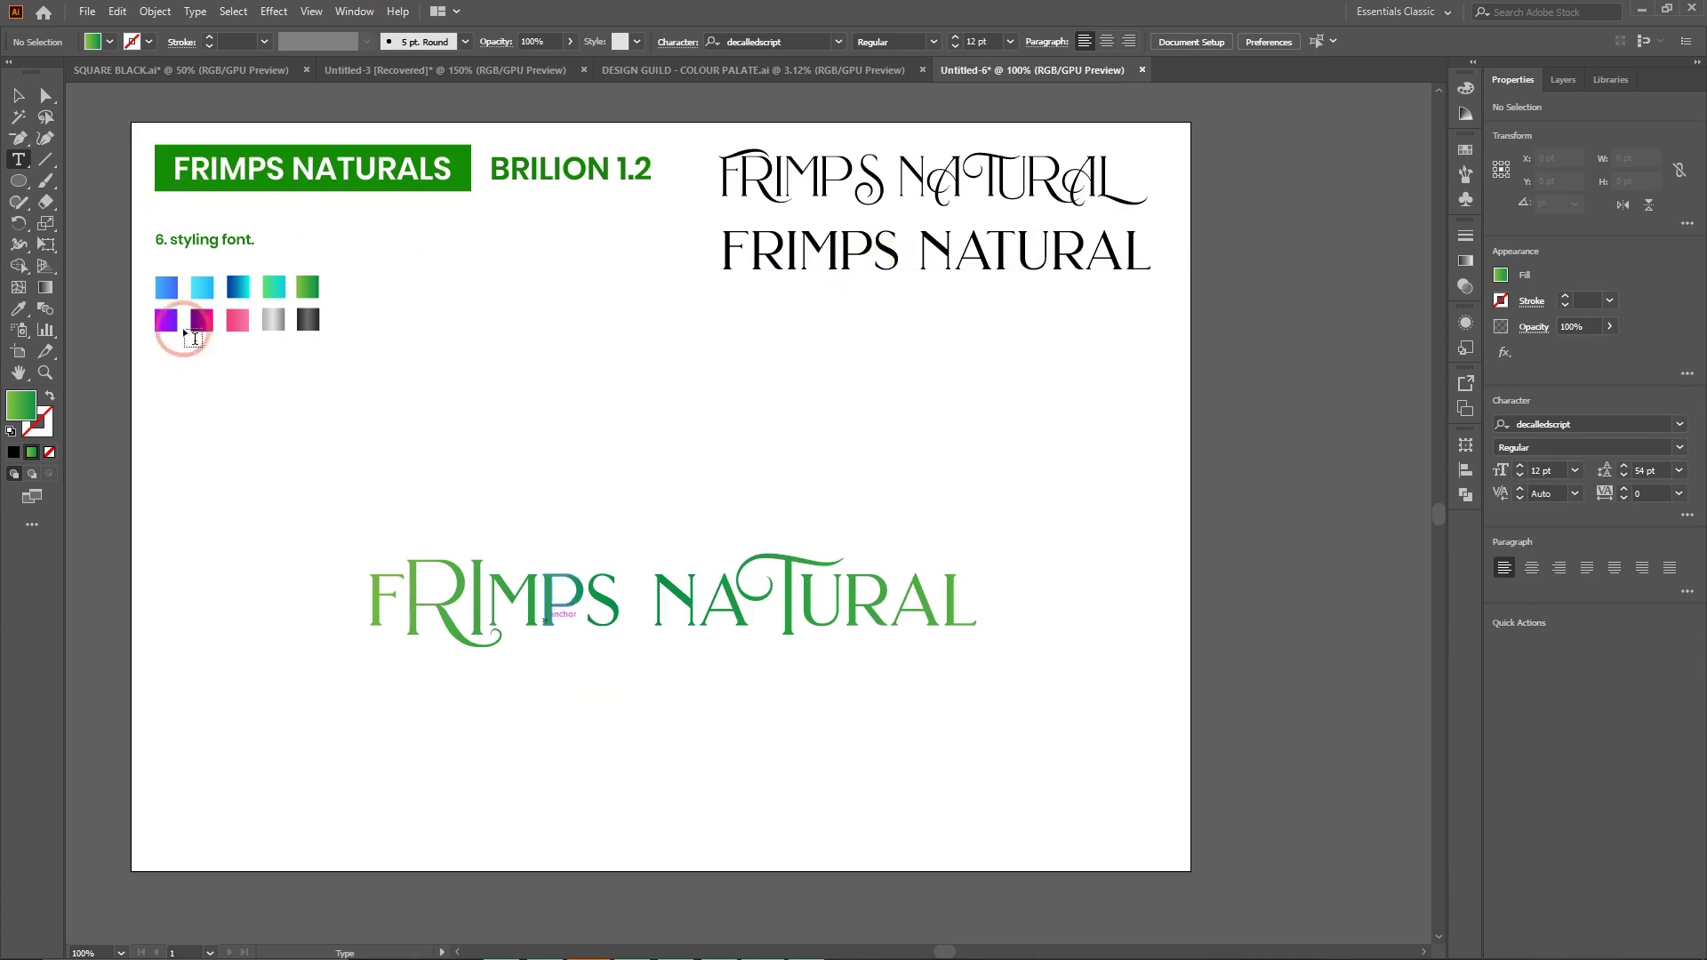
{"action": "left_click", "coordinate": [27, 98]}
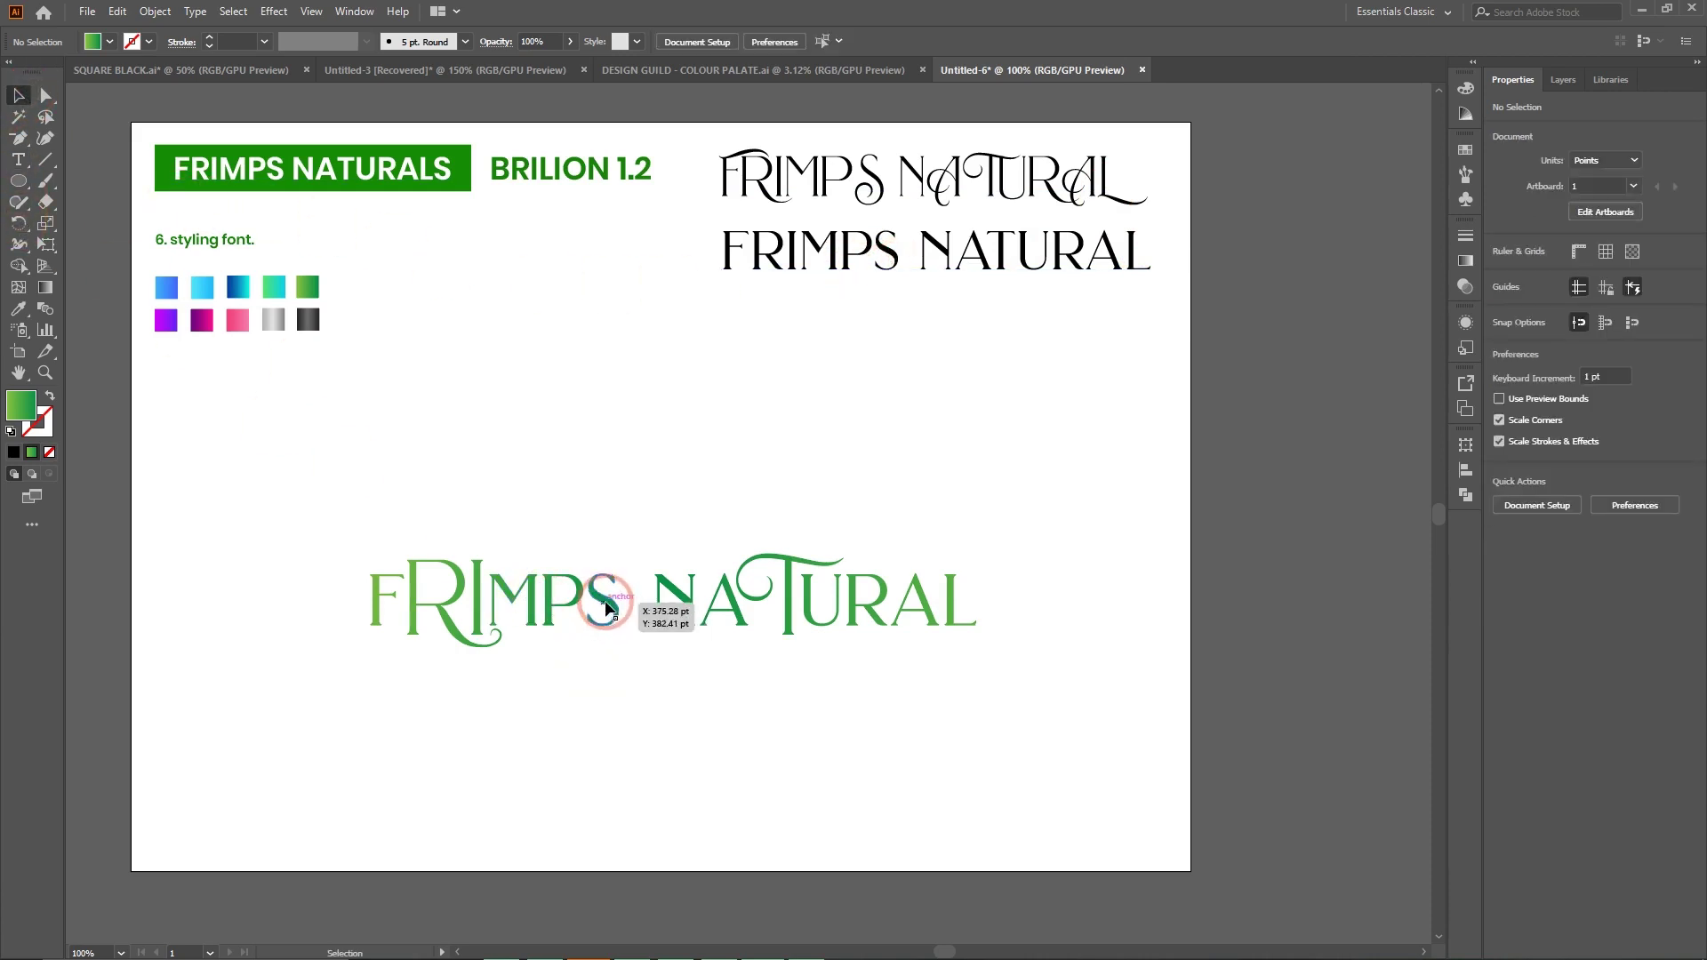
{"action": "left_click", "coordinate": [42, 96]}
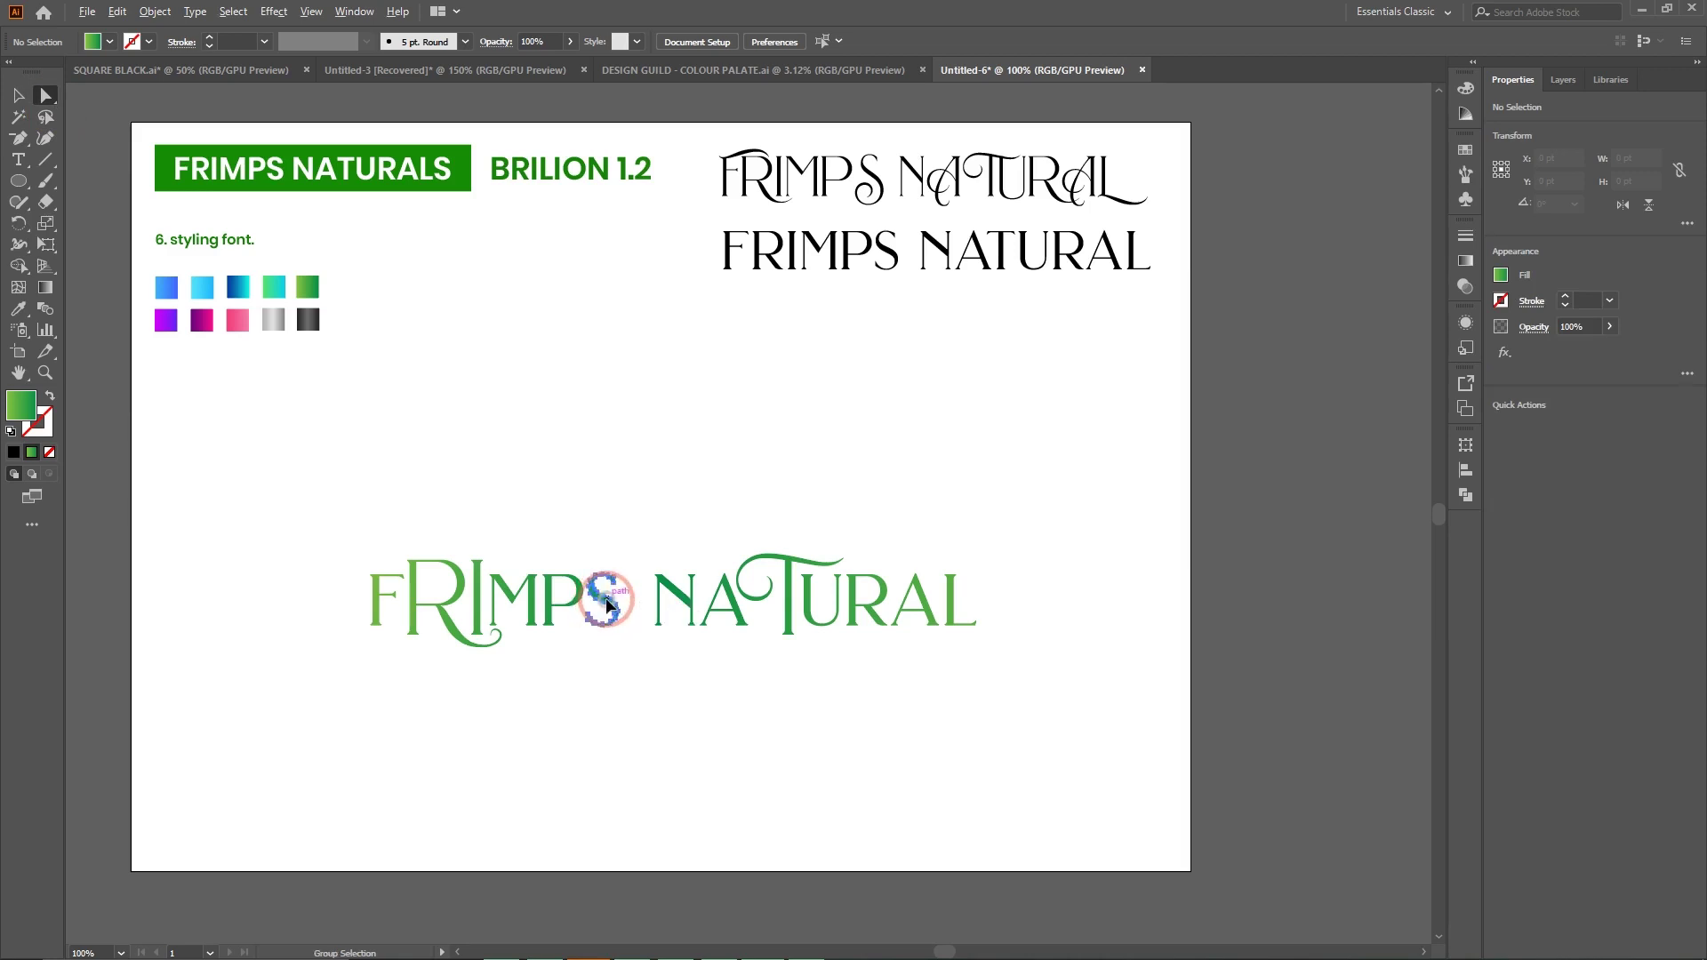
{"action": "left_click_drag", "start_coordinate": [608, 605], "coordinate": [999, 602]}
{"action": "left_click", "coordinate": [1083, 726]}
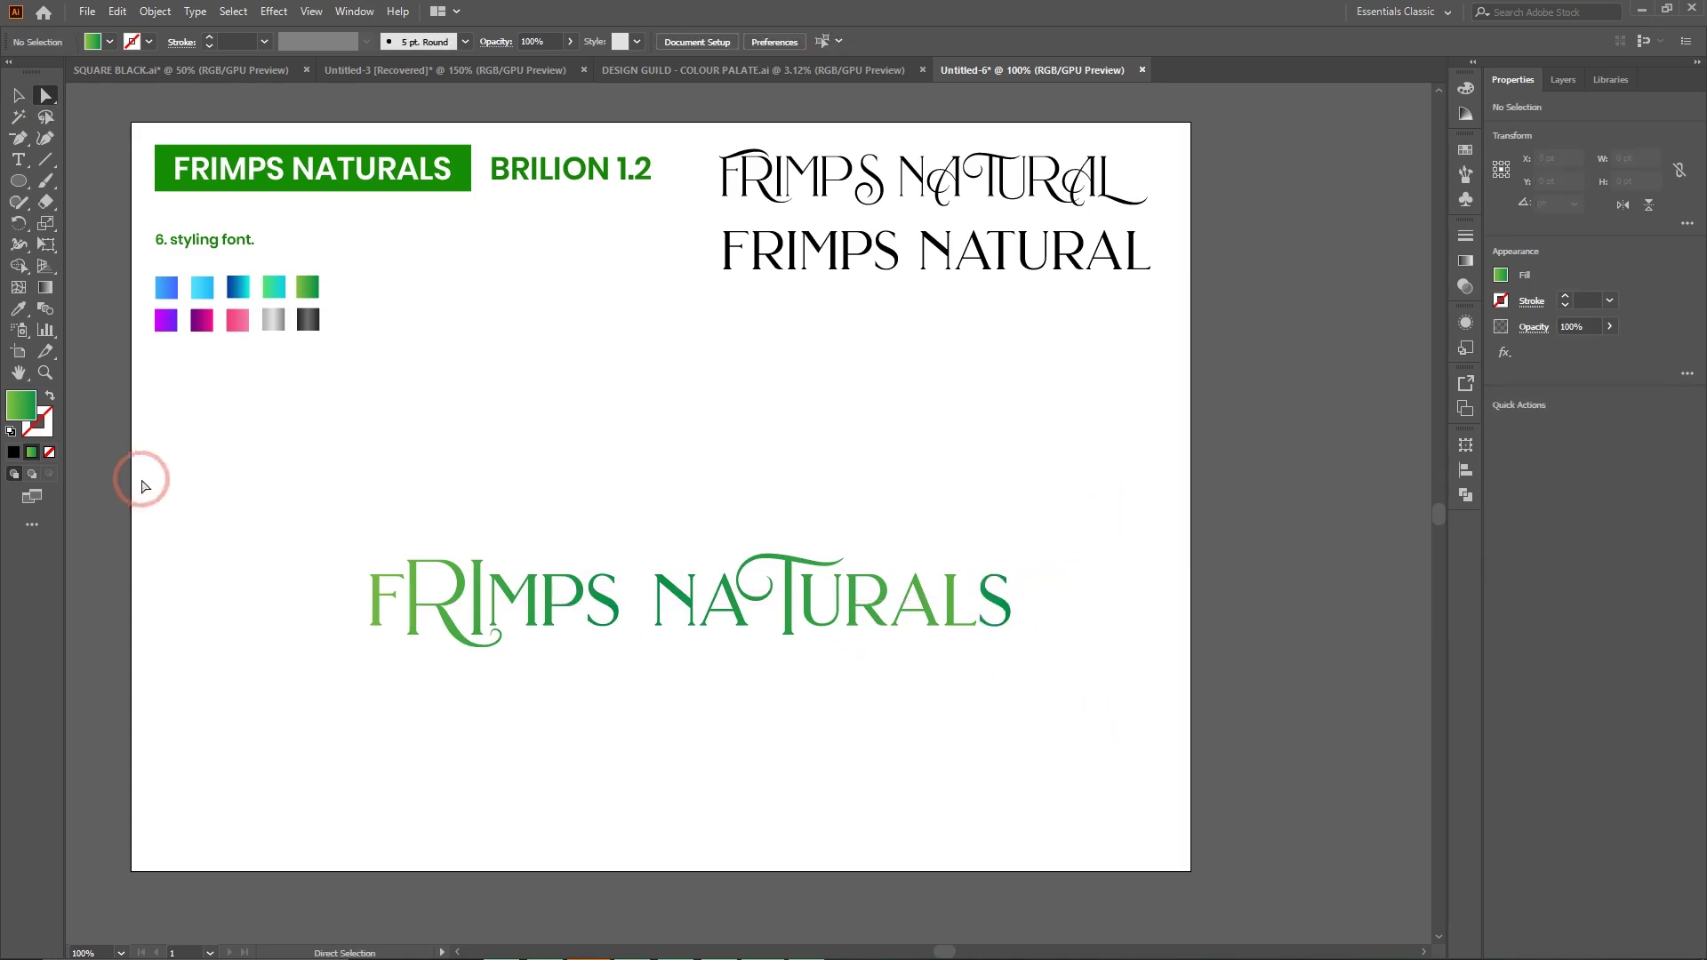
Scale the complete FRIMPS NATURALS wordmark down slightly in proportion and move it up to about the middle of the artboard.
{"action": "left_click_drag", "start_coordinate": [213, 489], "coordinate": [1129, 702]}
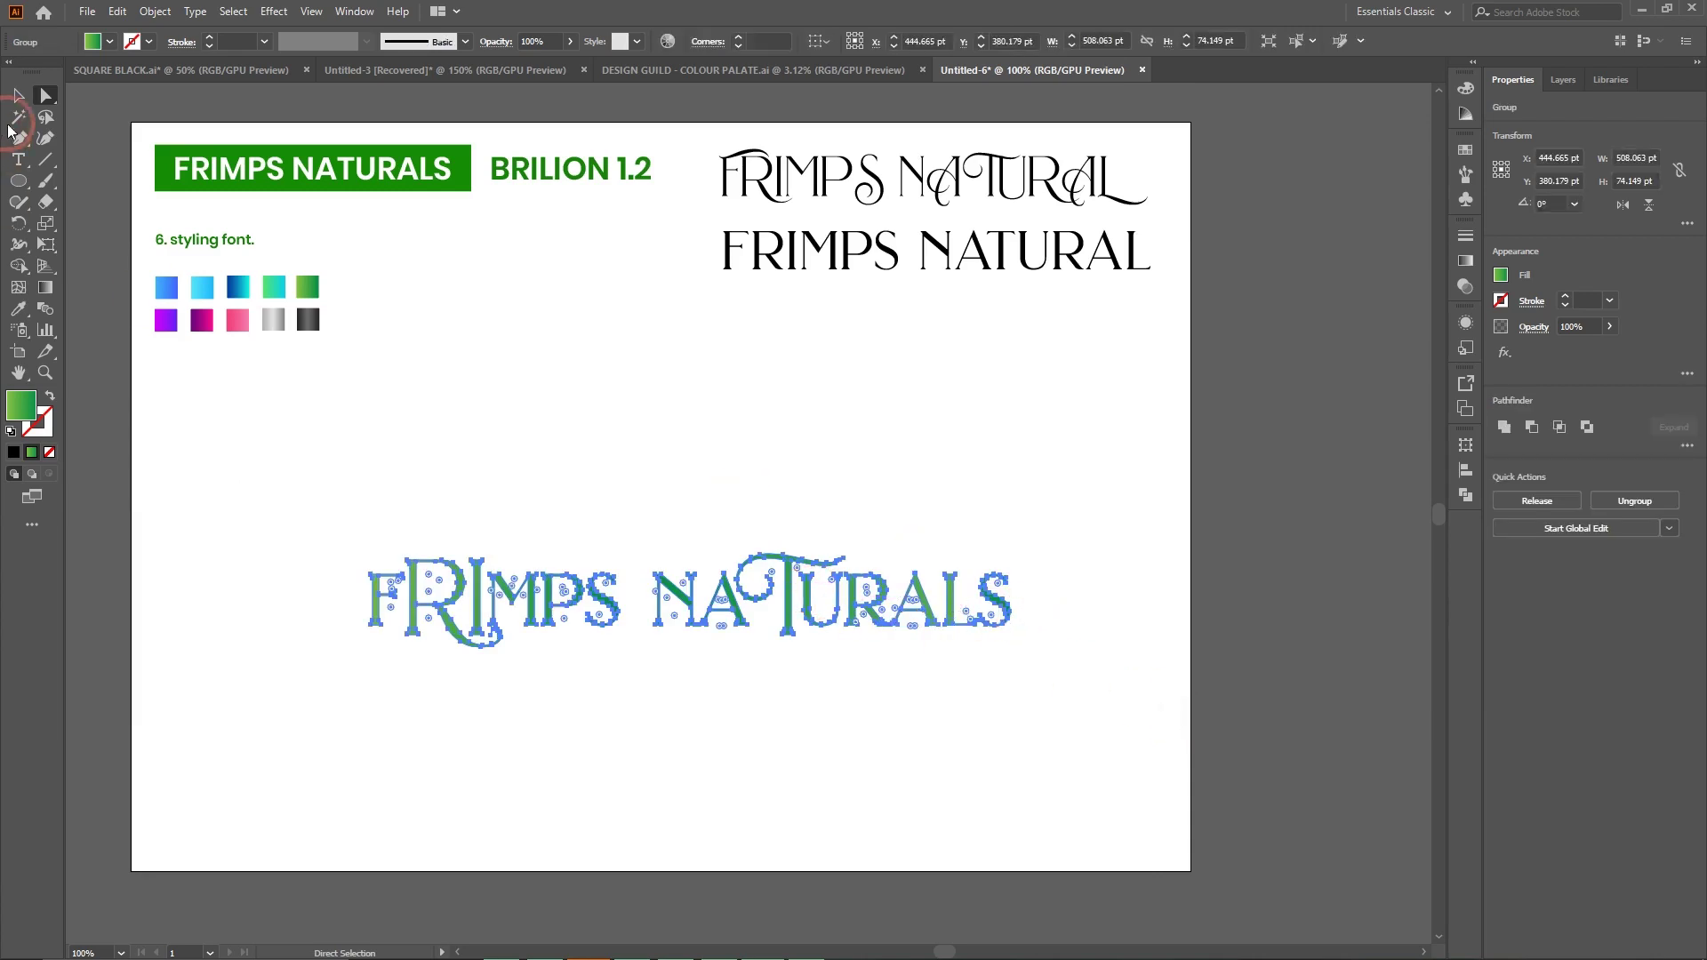
{"action": "key", "text": "v"}
{"action": "left_click_drag", "start_coordinate": [1011, 599], "coordinate": [946, 599]}
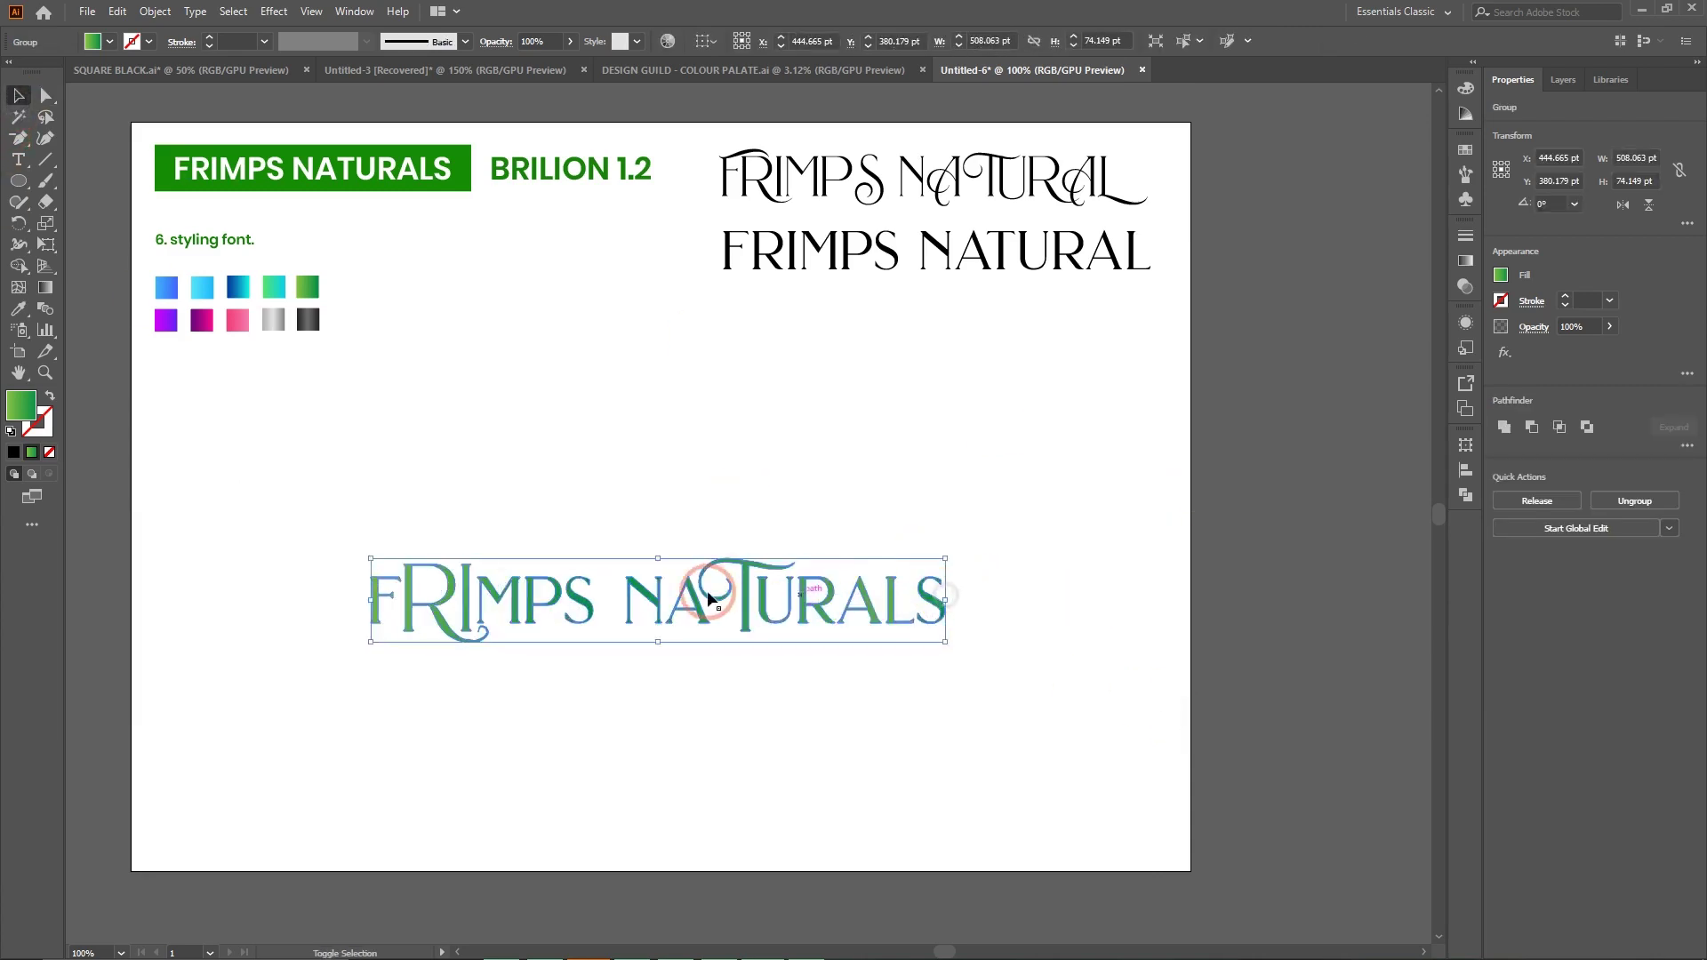
{"action": "left_click_drag", "start_coordinate": [710, 600], "coordinate": [729, 542]}
{"action": "left_click", "coordinate": [1007, 743]}
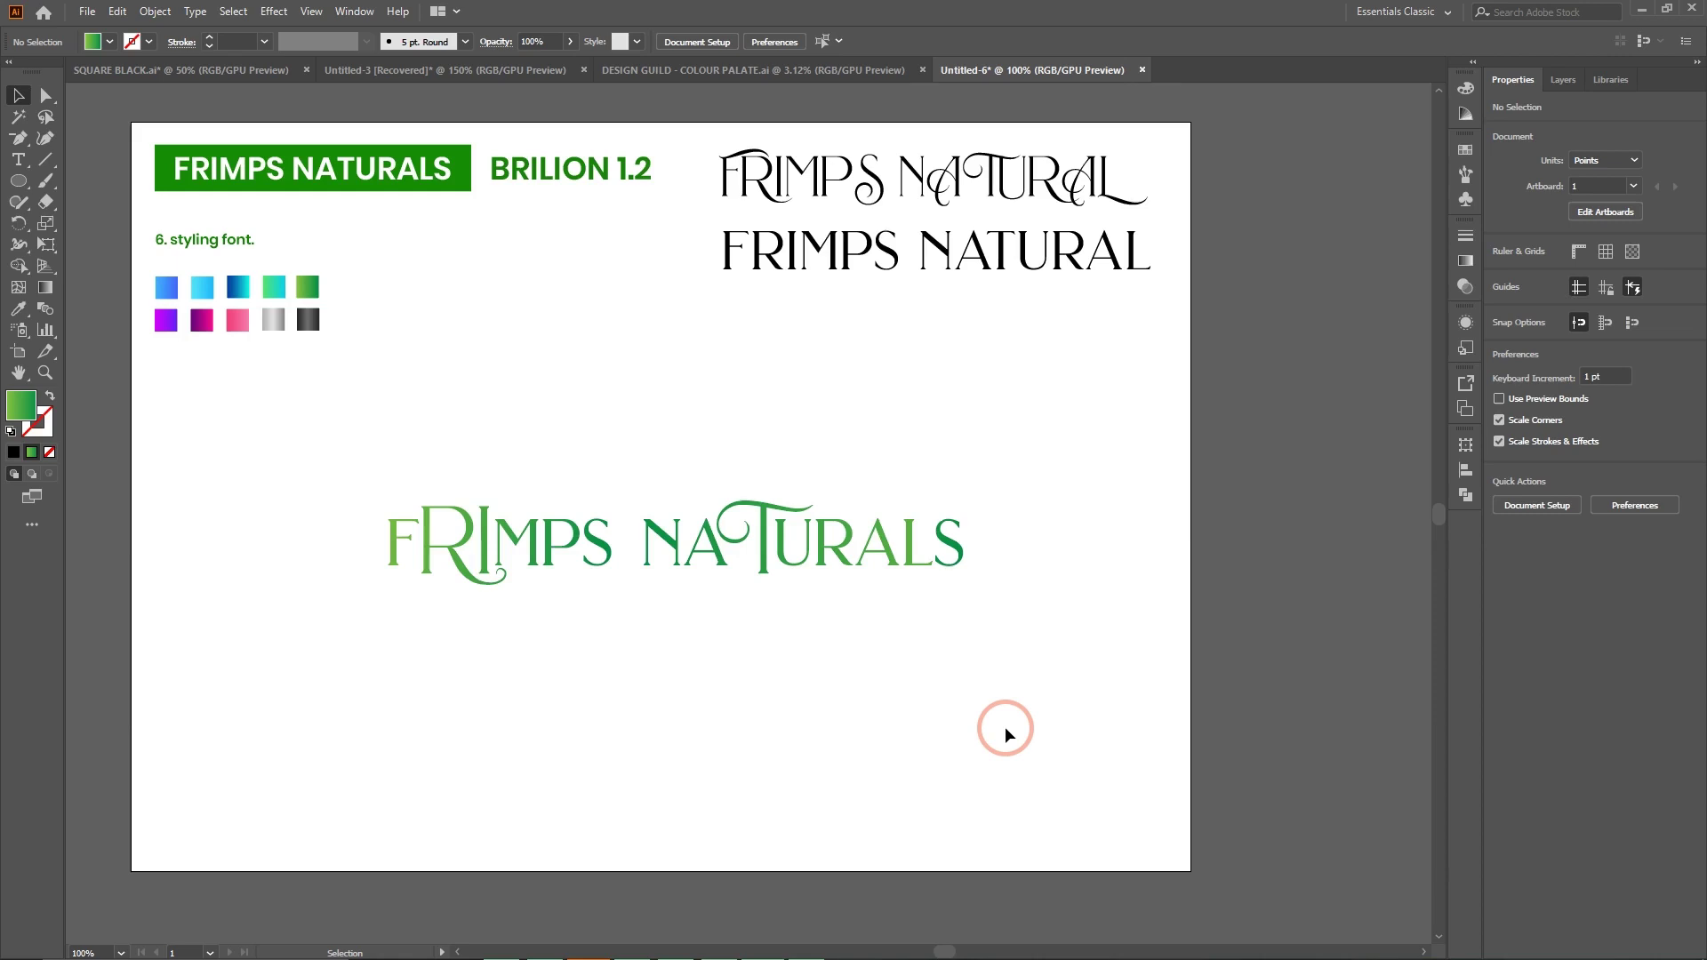
Draw a flat green ellipse about 156 pt wide and 48 pt high above the word NATURALS.
{"action": "left_click", "coordinate": [19, 182]}
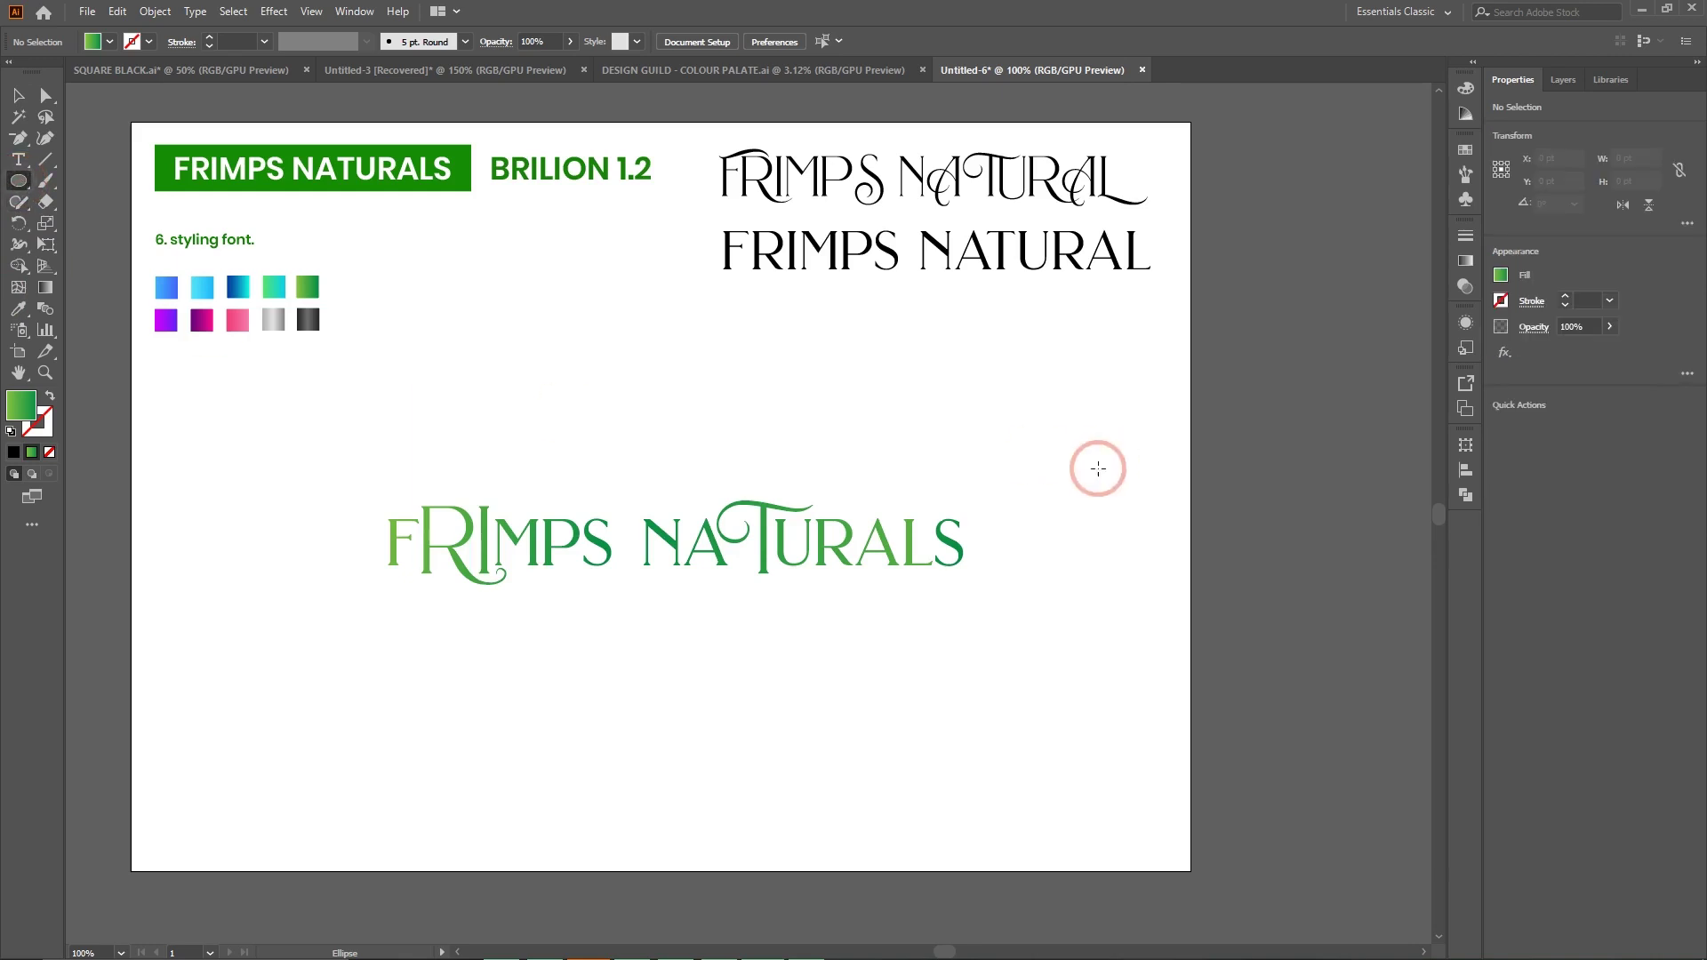
{"action": "left_click_drag", "start_coordinate": [799, 373], "coordinate": [989, 432]}
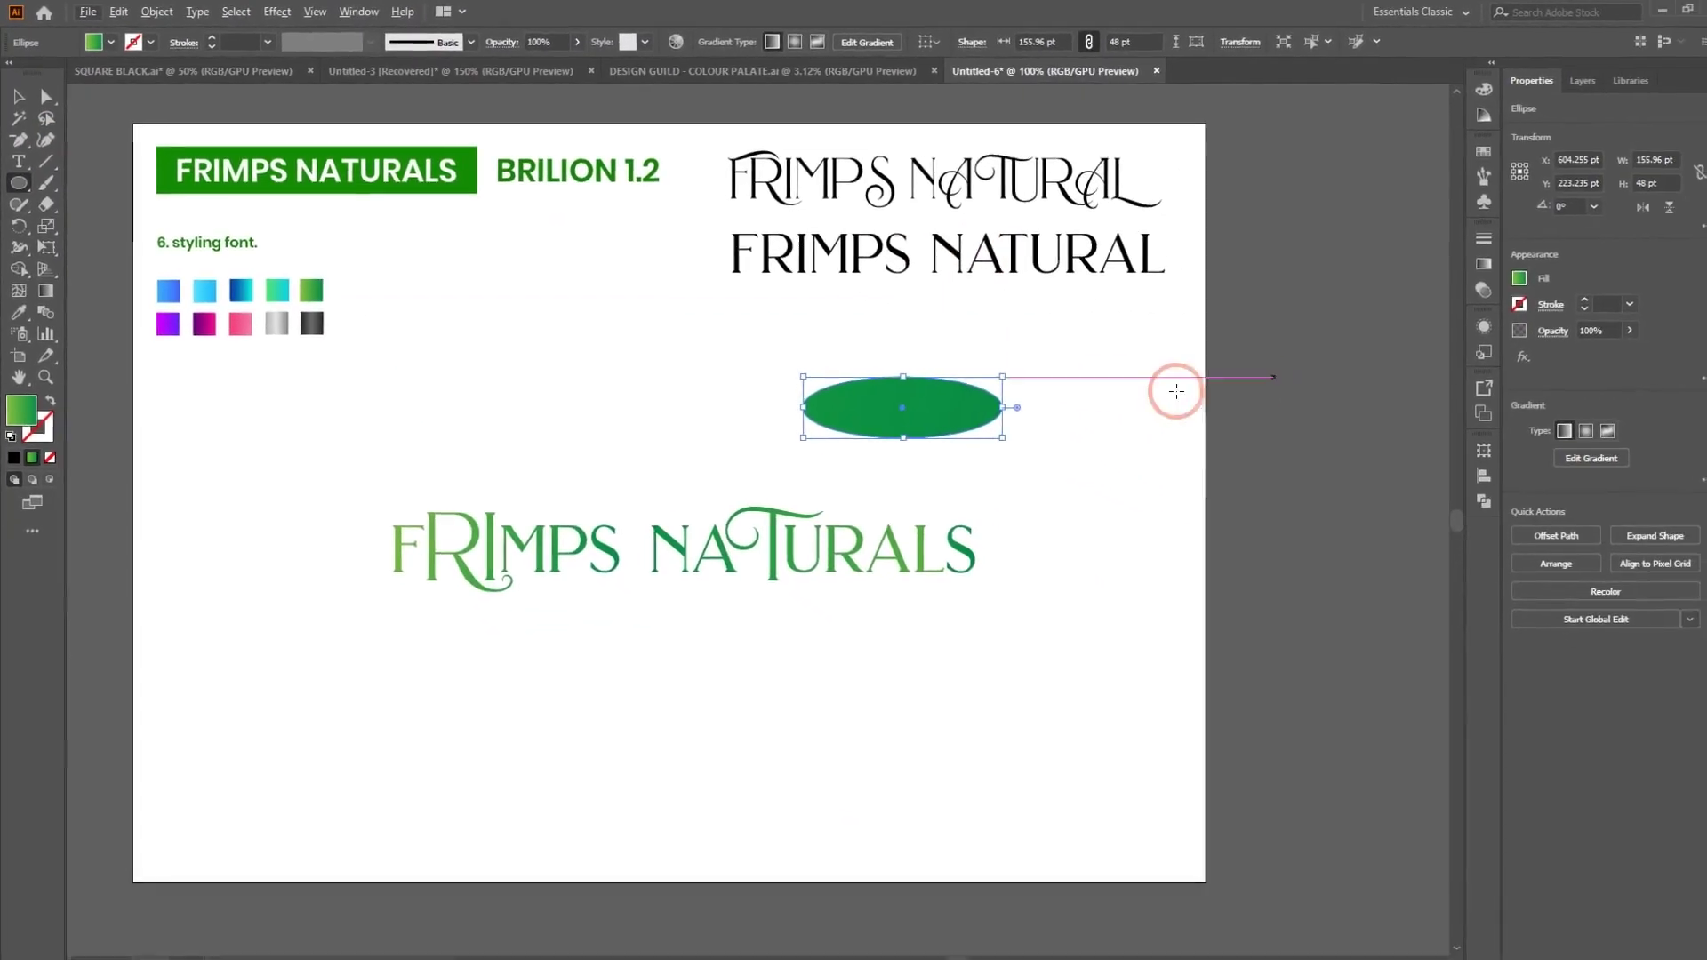
{"action": "left_click", "coordinate": [969, 385]}
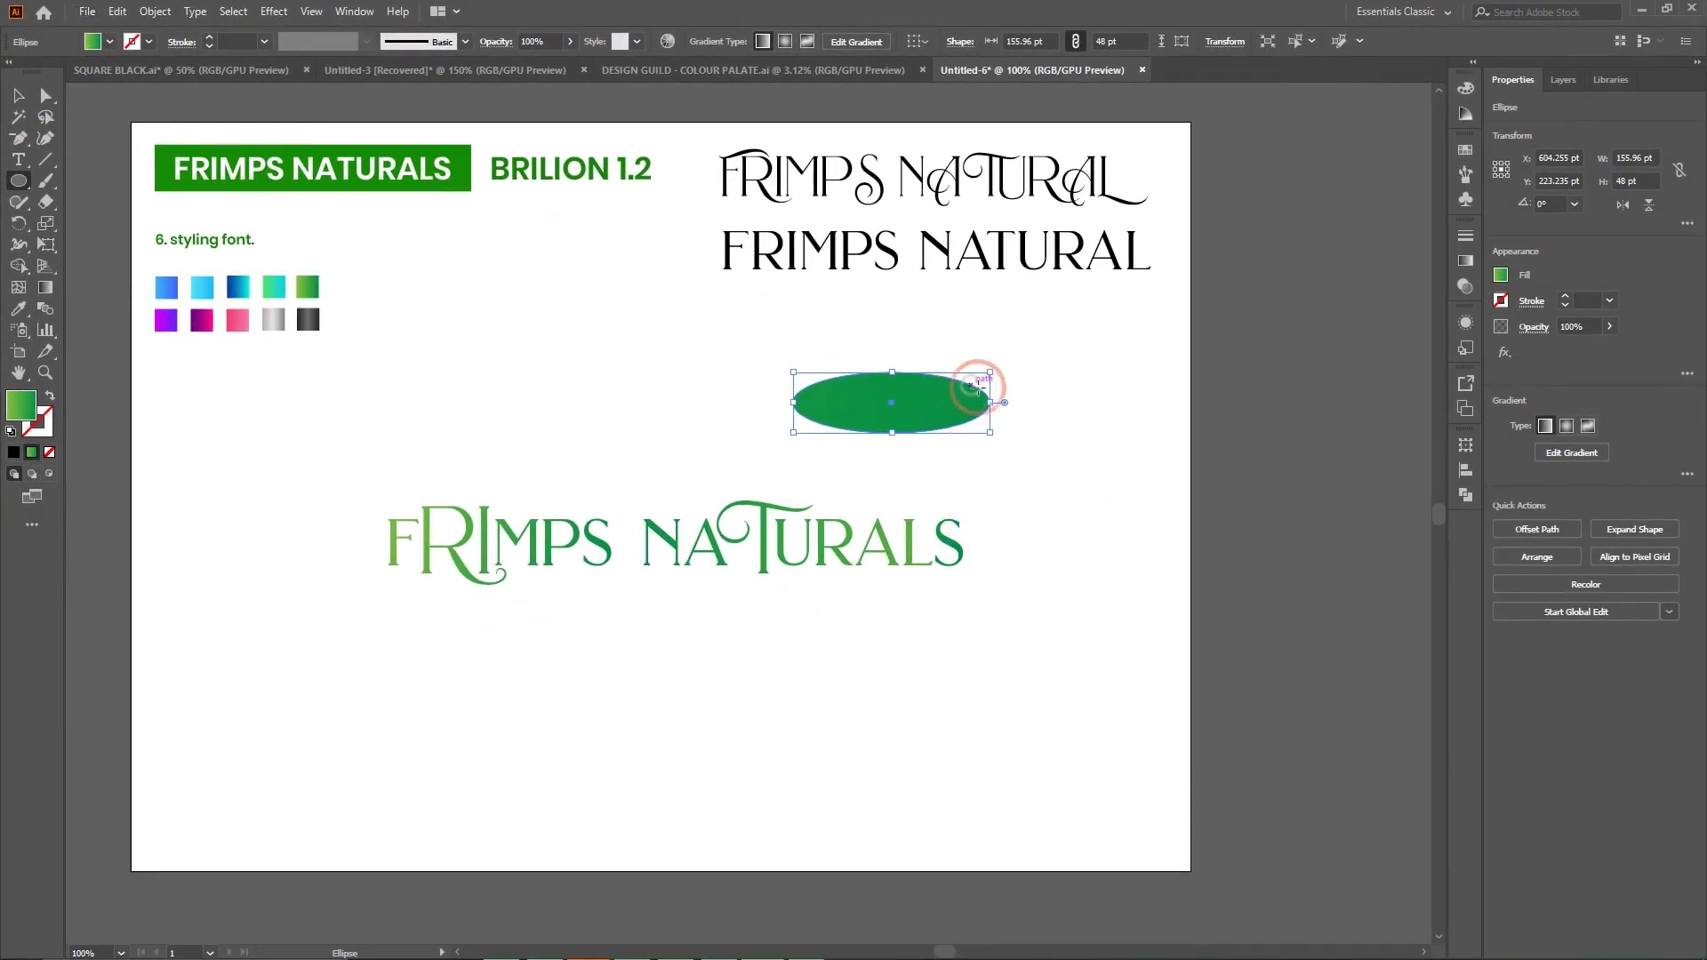
{"action": "left_click", "coordinate": [892, 515]}
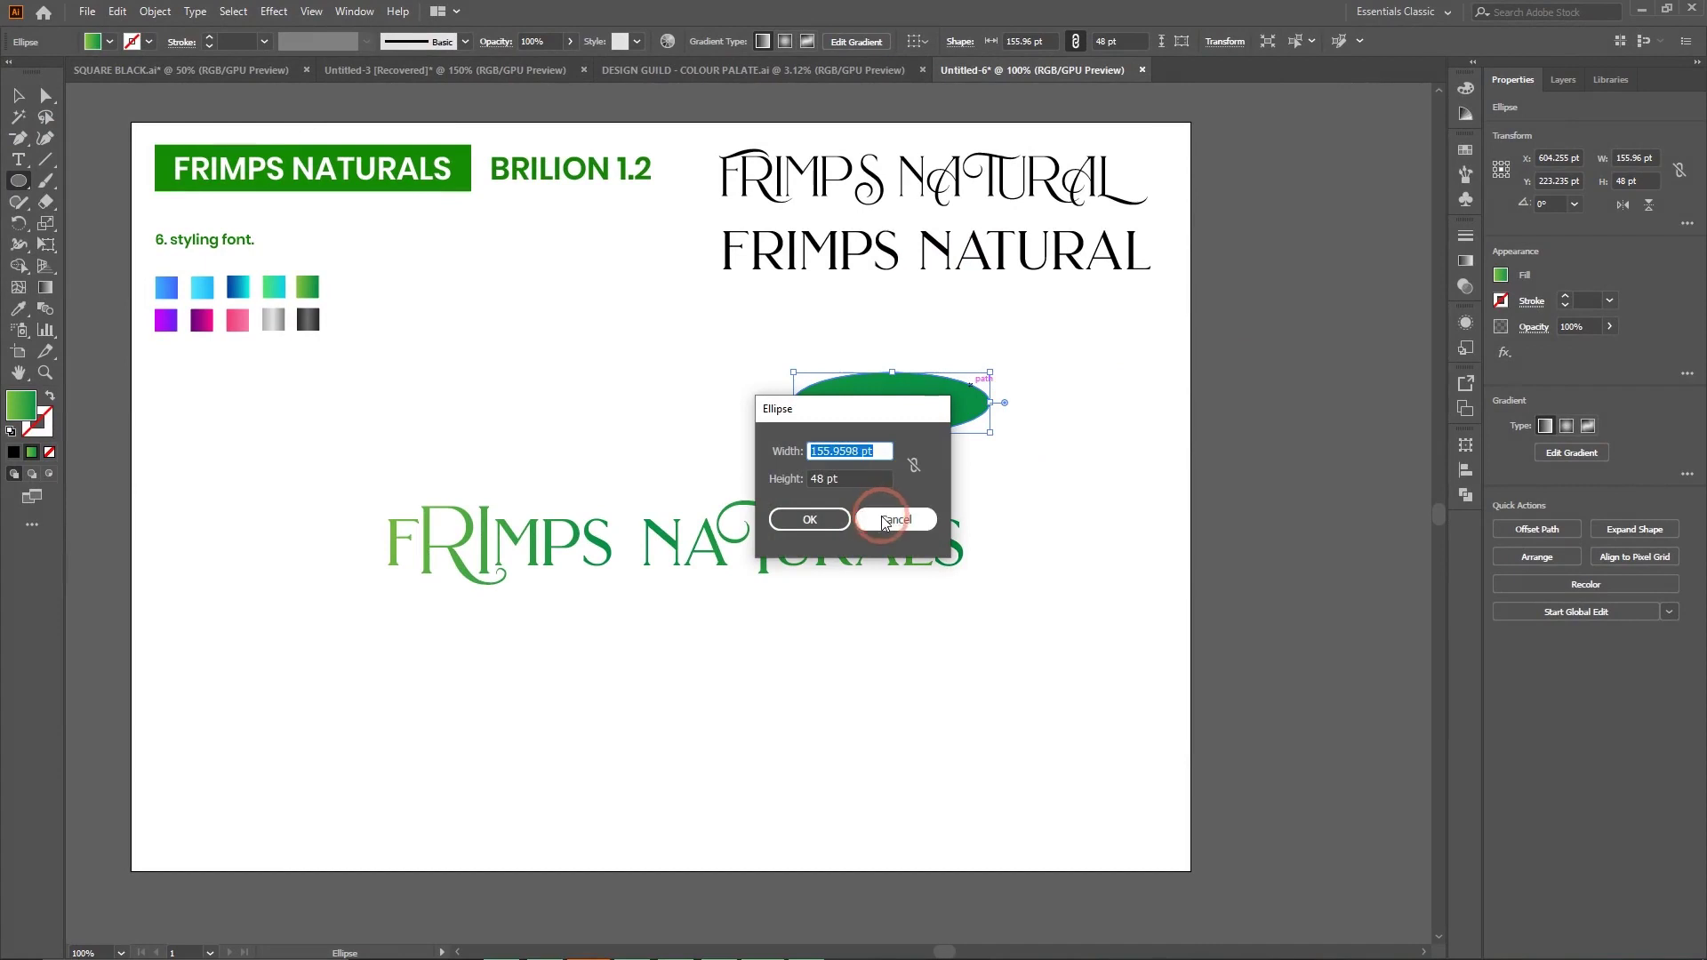
Select the anchor point at the ellipse's right end with the Curvature tool.
{"action": "left_click", "coordinate": [45, 138]}
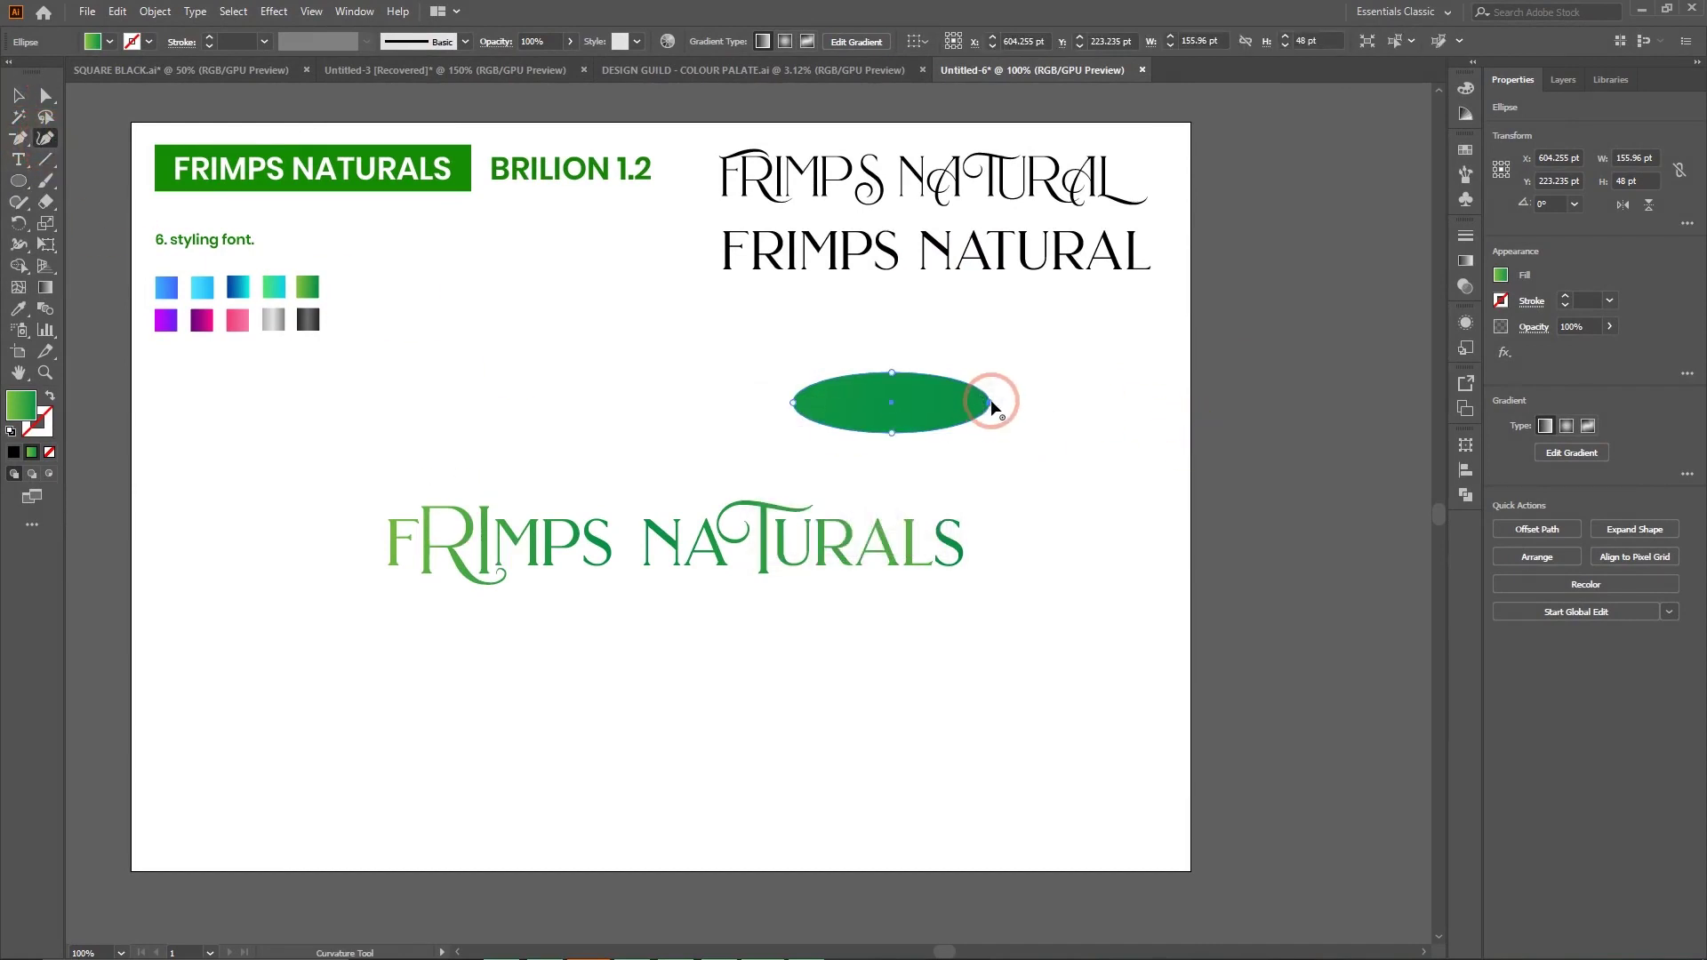
{"action": "key", "text": "ctrl+plus"}
{"action": "key", "text": "ctrl+plus"}
{"action": "key", "text": "ctrl+plus"}
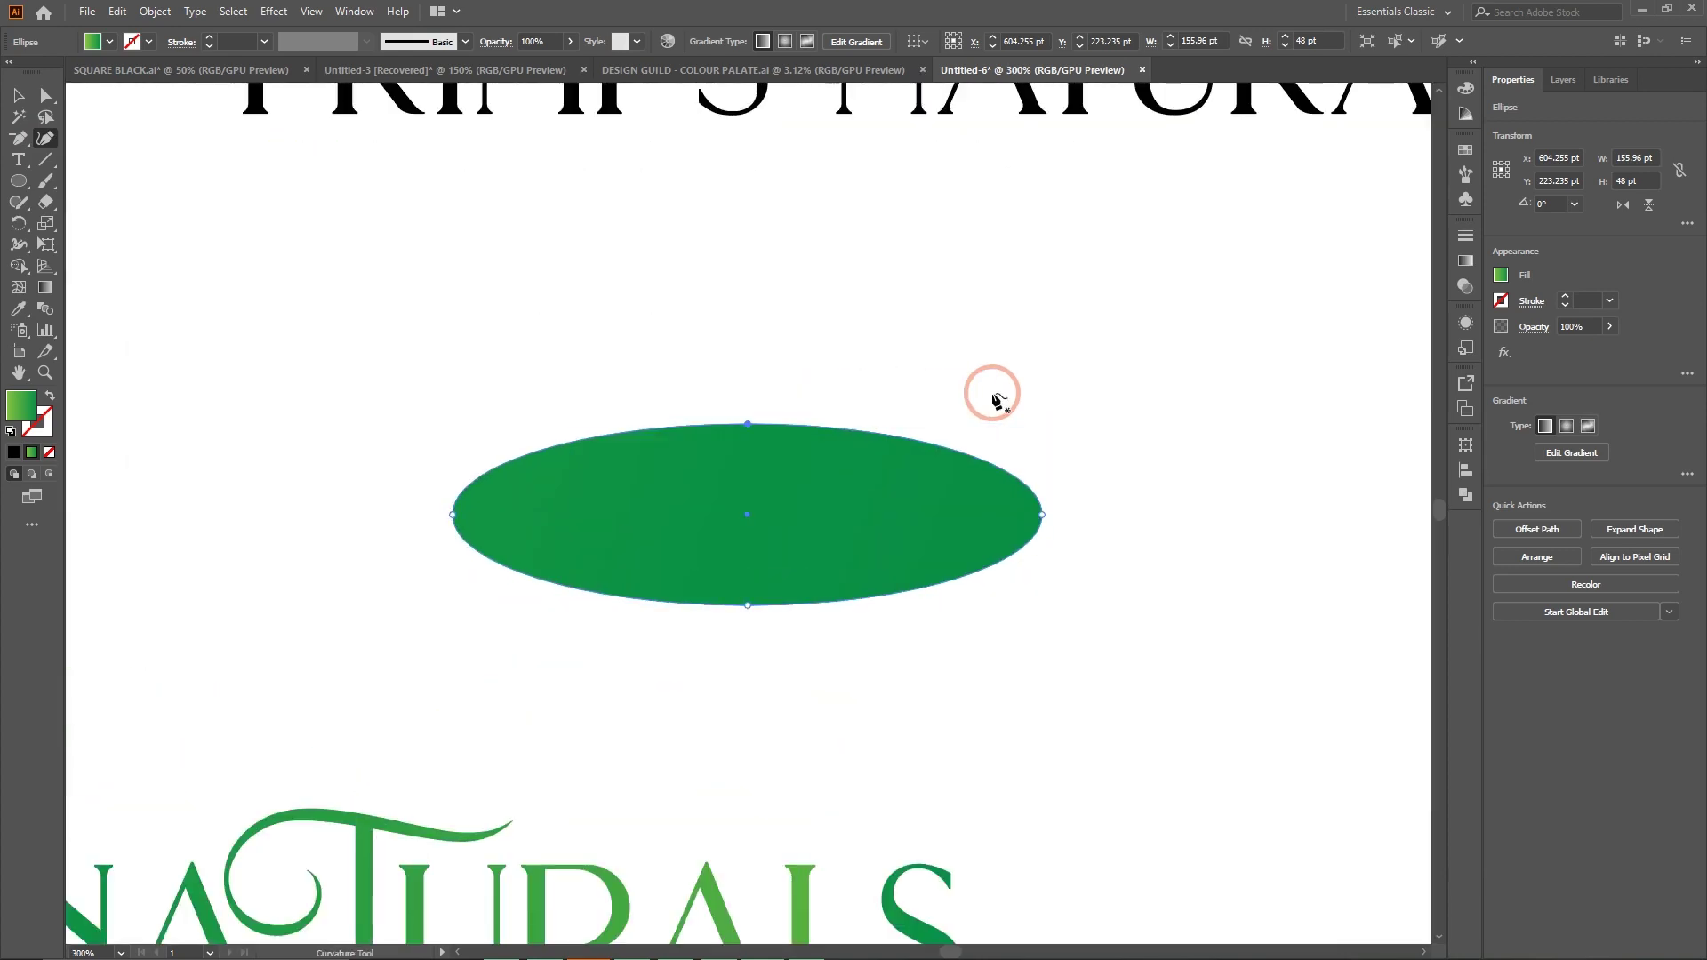
{"action": "left_click", "coordinate": [1042, 514]}
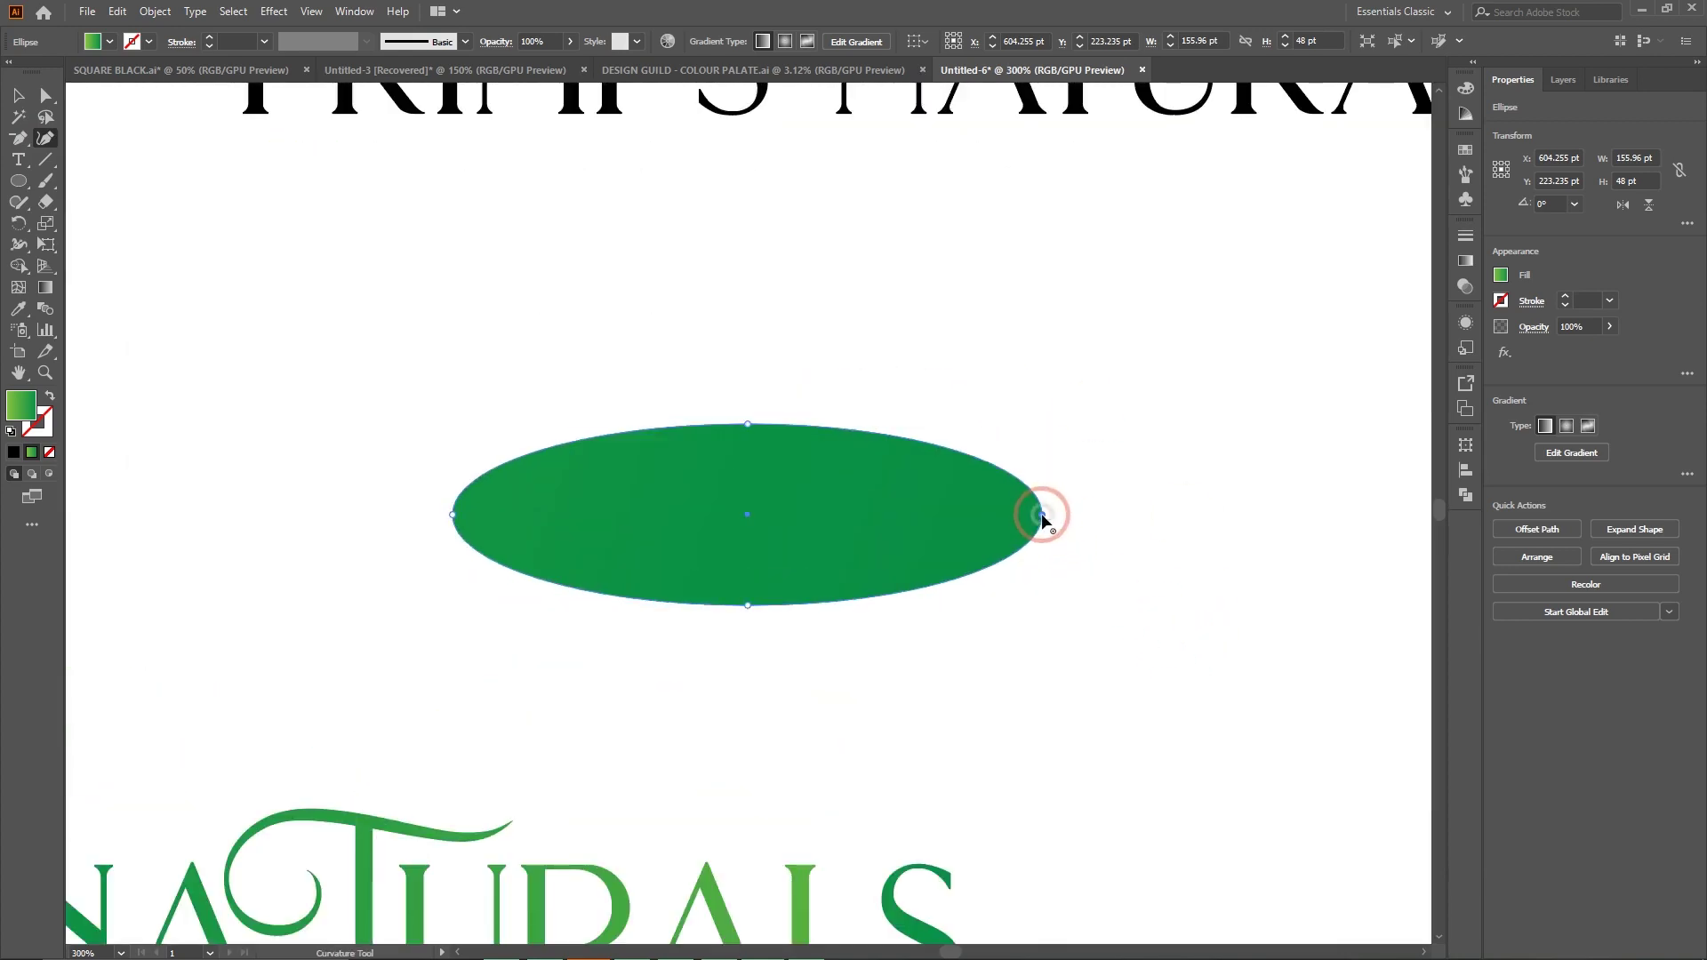
Convert the ellipse's two end anchors to sharp corners and pull its upper and lower anchors outward to a leaf about 65 pt high.
{"action": "double_click", "coordinate": [1042, 514]}
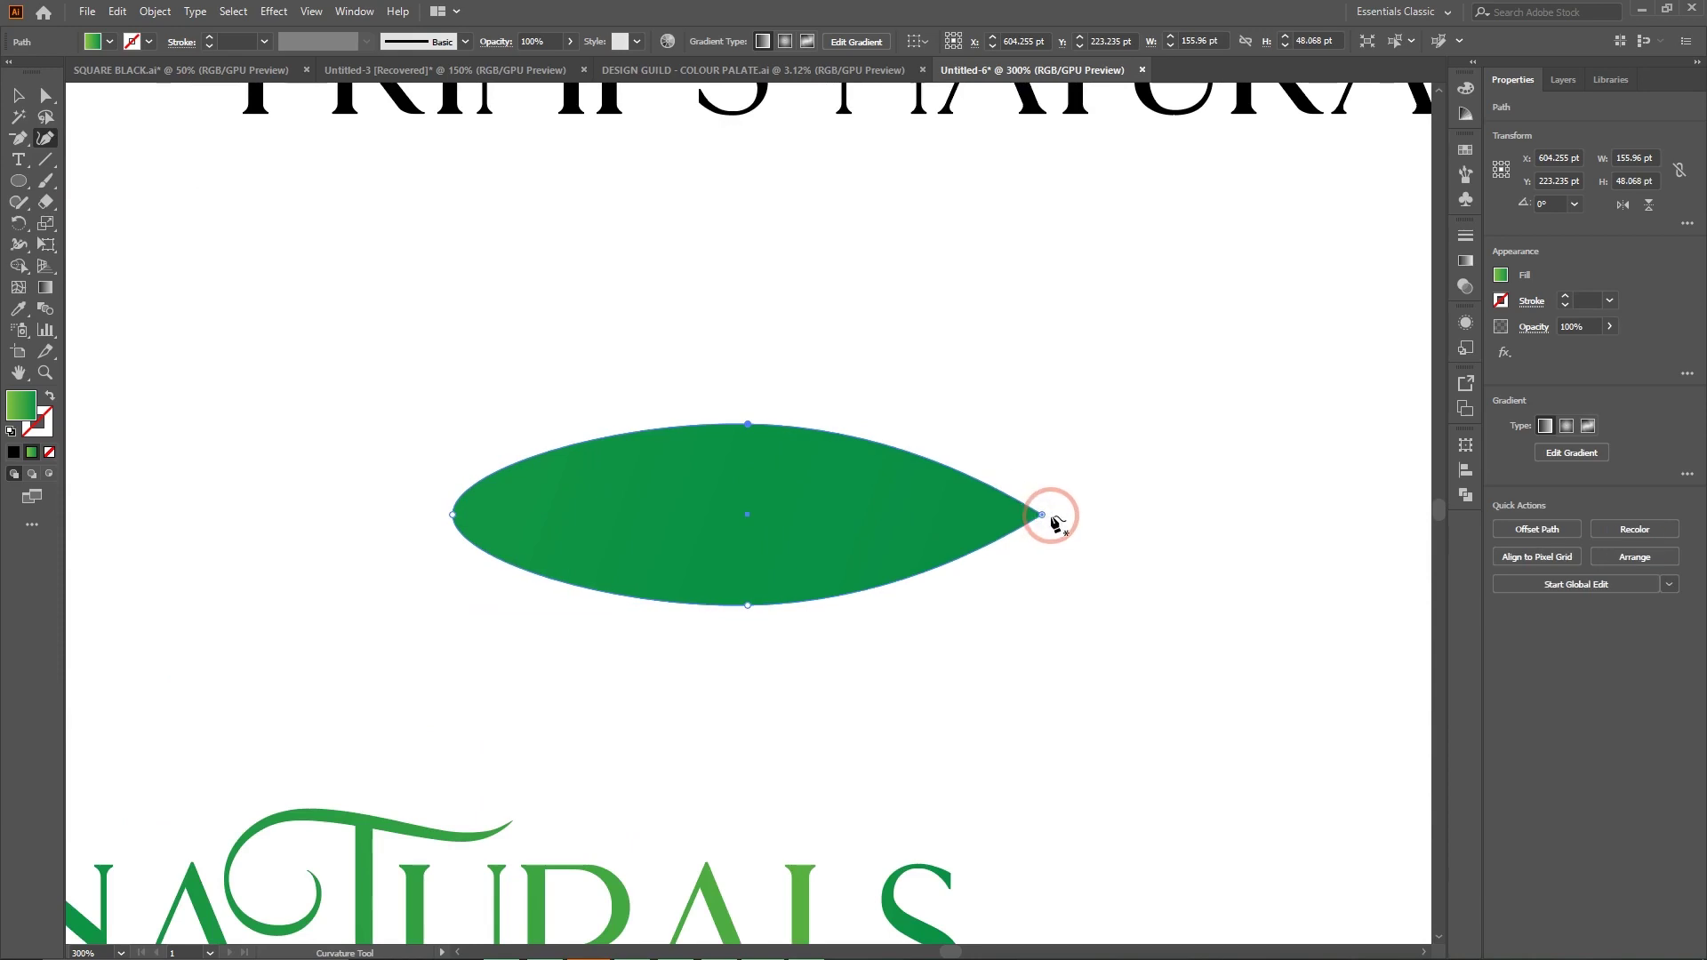
{"action": "double_click", "coordinate": [451, 513]}
{"action": "left_click", "coordinate": [747, 425]}
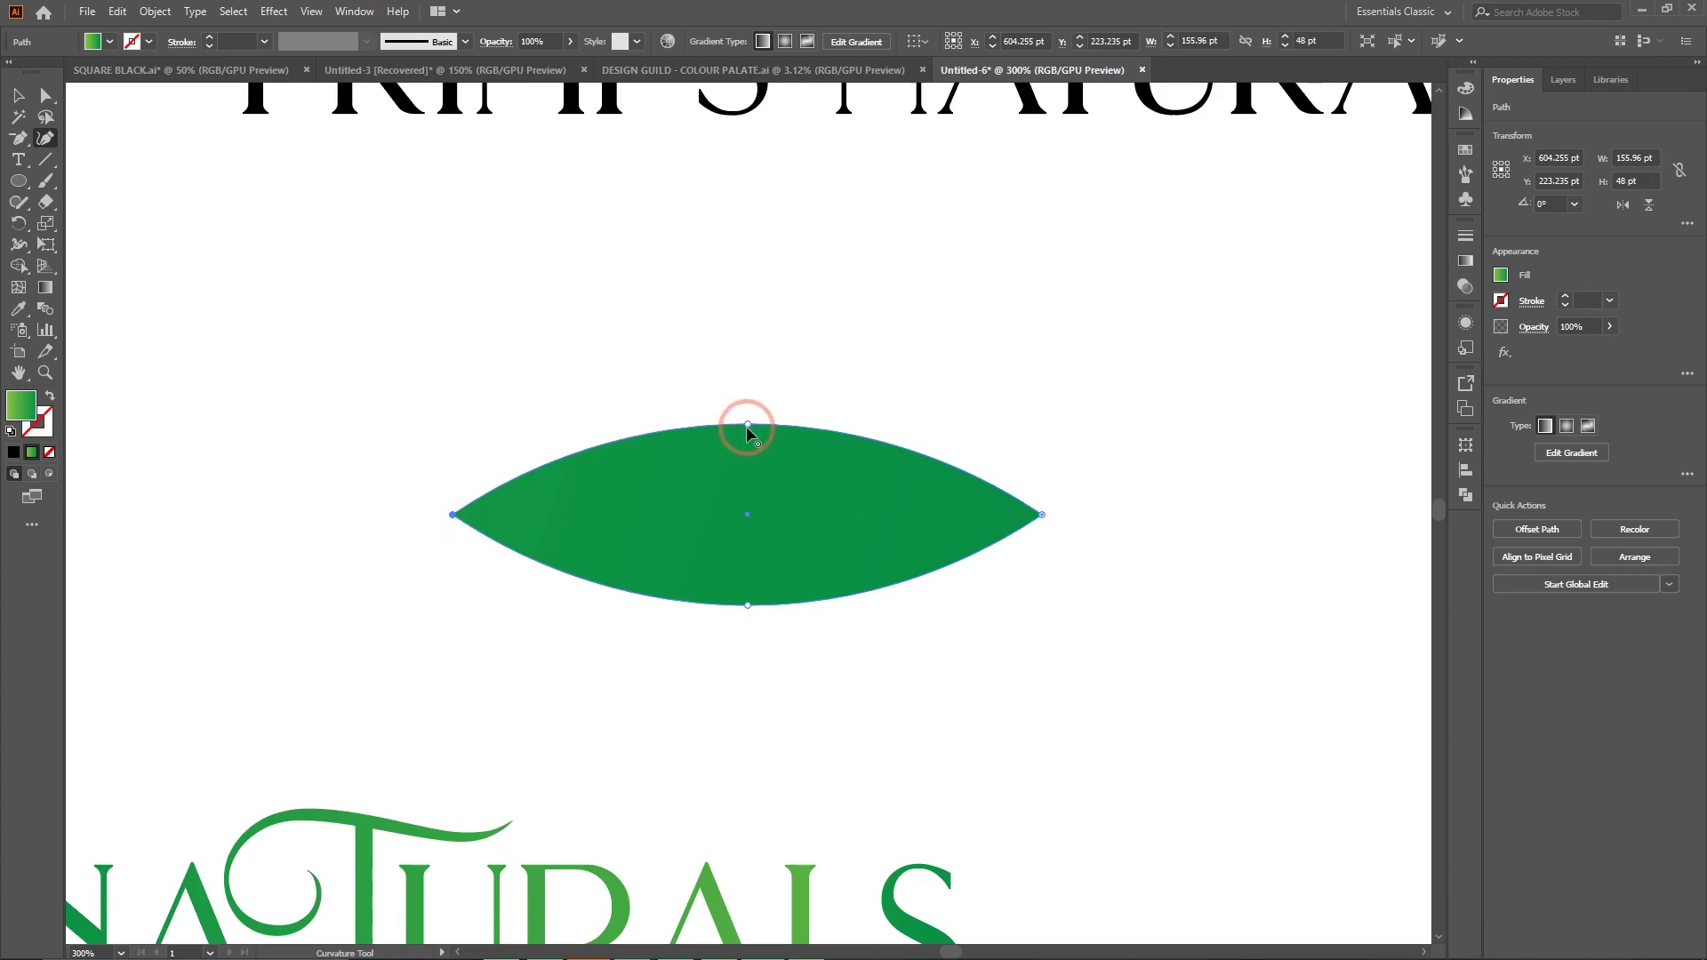
{"action": "mouse_move", "coordinate": [747, 425]}
{"action": "left_mouse_down"}
{"action": "mouse_move", "coordinate": [745, 393]}
{"action": "mouse_move", "coordinate": [747, 409]}
{"action": "left_mouse_up"}
{"action": "left_click", "coordinate": [765, 587]}
{"action": "left_click_drag", "start_coordinate": [747, 605], "coordinate": [747, 620]}
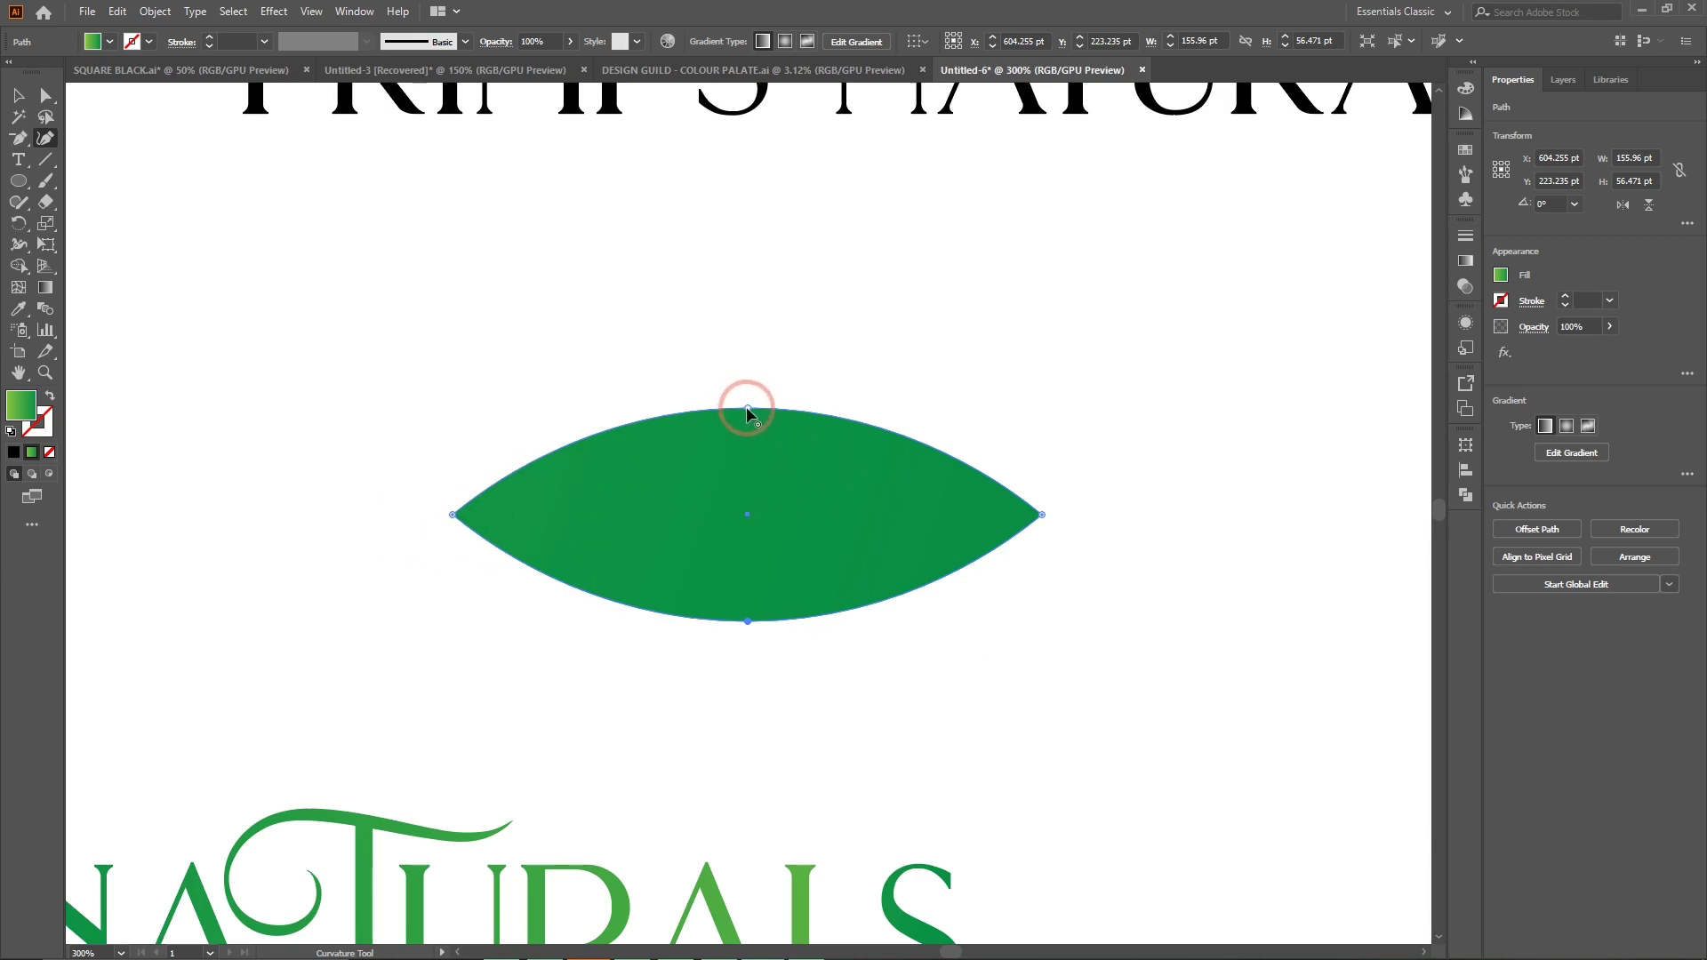
{"action": "left_click_drag", "start_coordinate": [746, 409], "coordinate": [746, 393]}
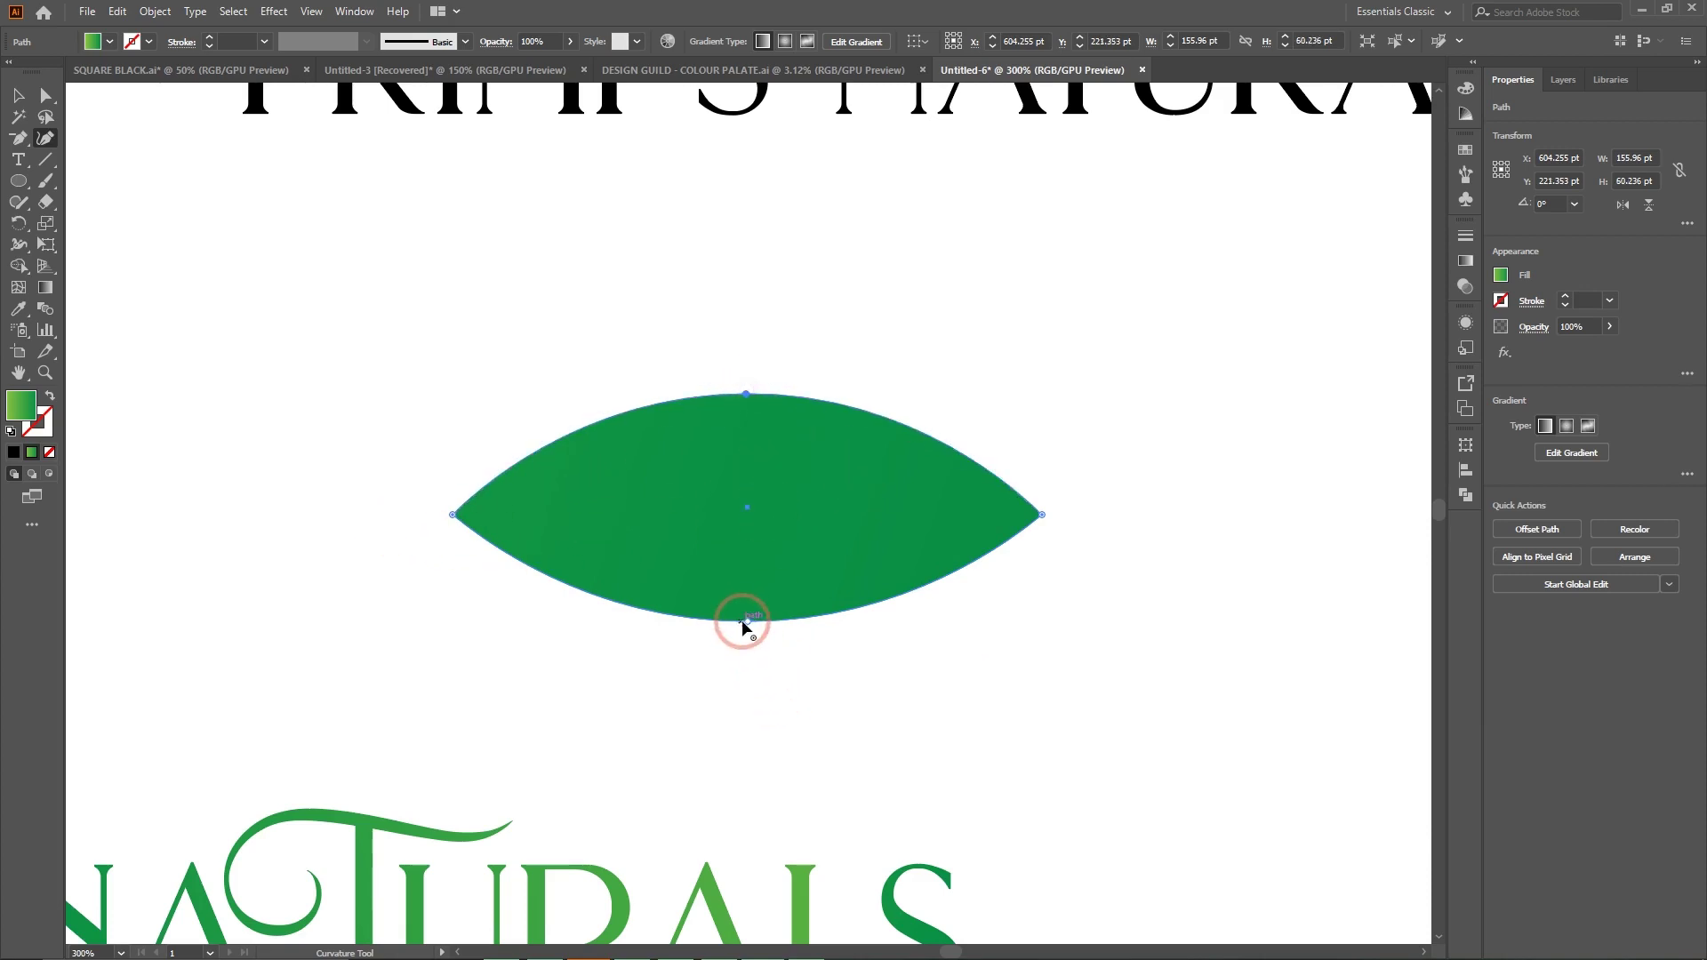
{"action": "left_click_drag", "start_coordinate": [745, 623], "coordinate": [745, 637]}
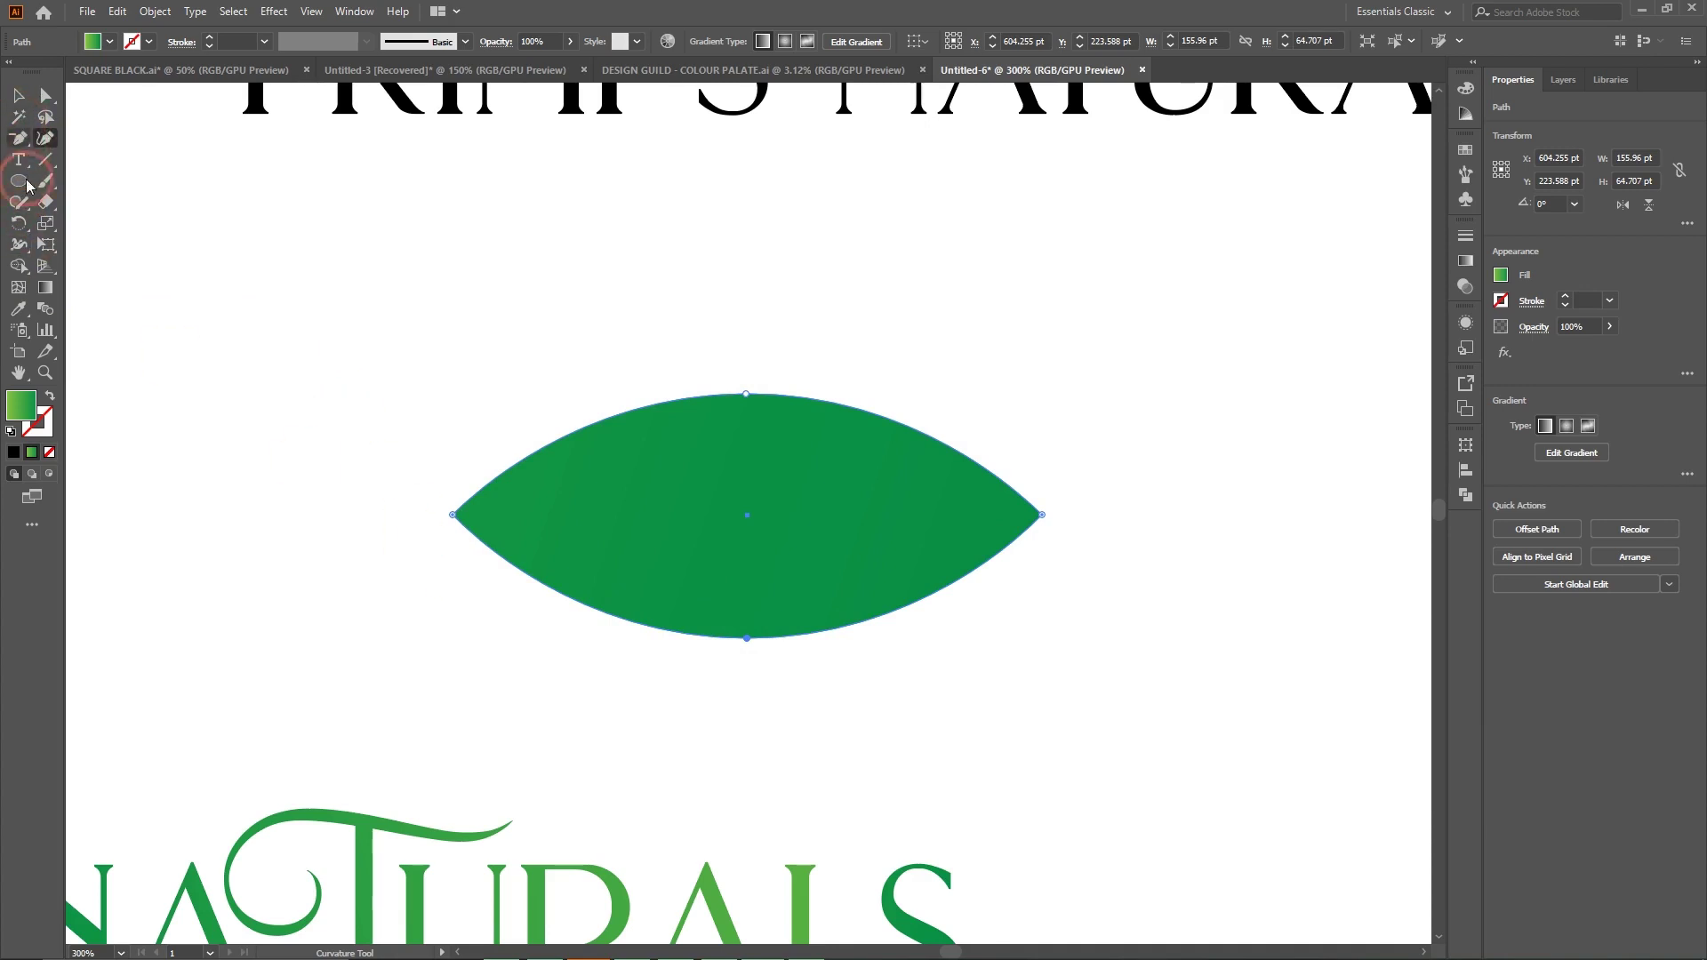
Draw a horizontal line about 94 pt long from just outside the leaf's left tip to slightly past its middle.
{"action": "left_click", "coordinate": [46, 159]}
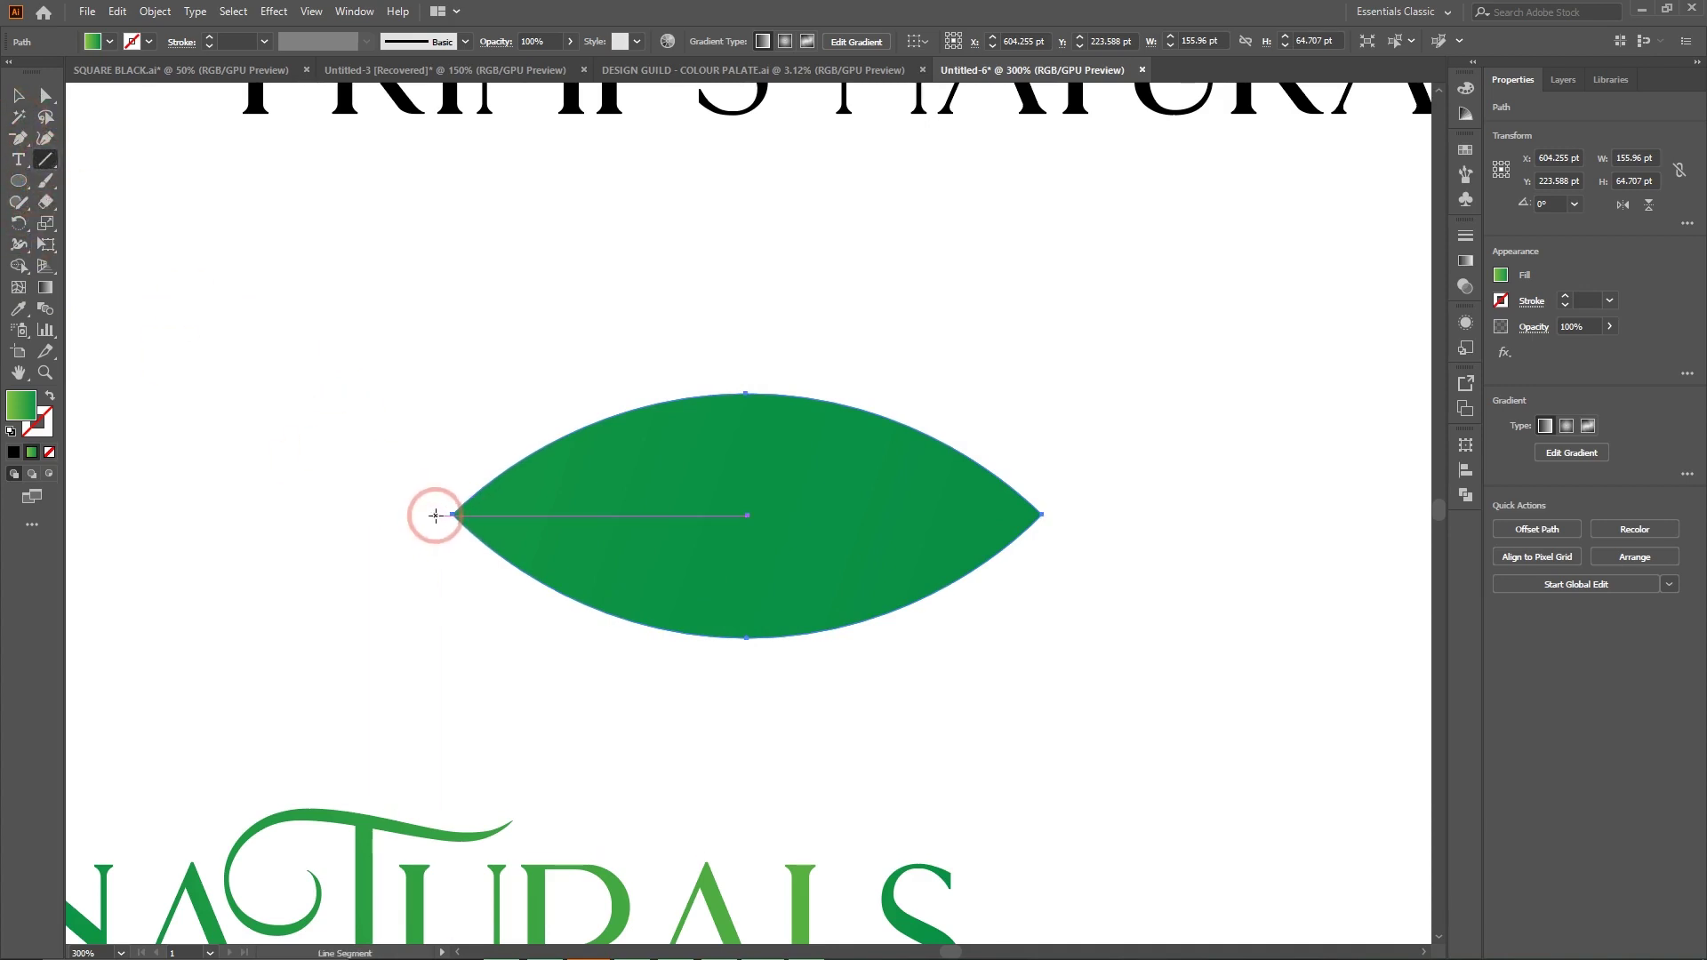
{"action": "left_click_drag", "start_coordinate": [435, 516], "coordinate": [793, 516]}
{"action": "left_click", "coordinate": [1549, 188]}
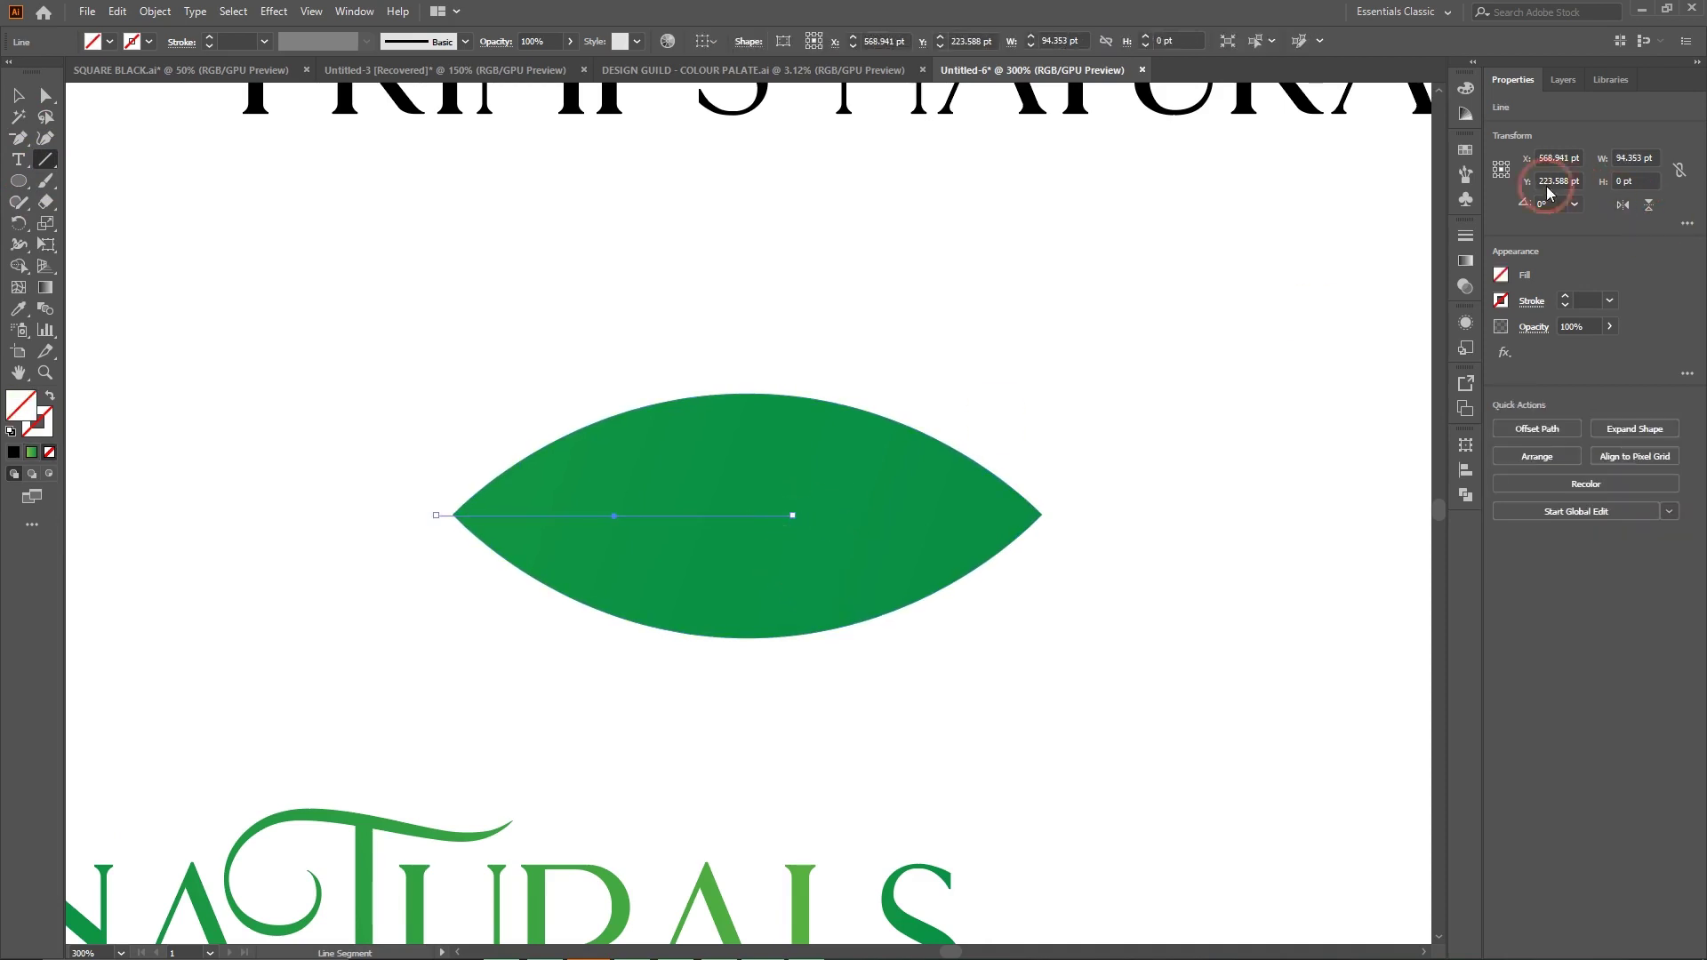
Give the line on the leaf a stroke weight of 7 pt.
{"action": "left_click", "coordinate": [1467, 238]}
{"action": "left_click", "coordinate": [1336, 254]}
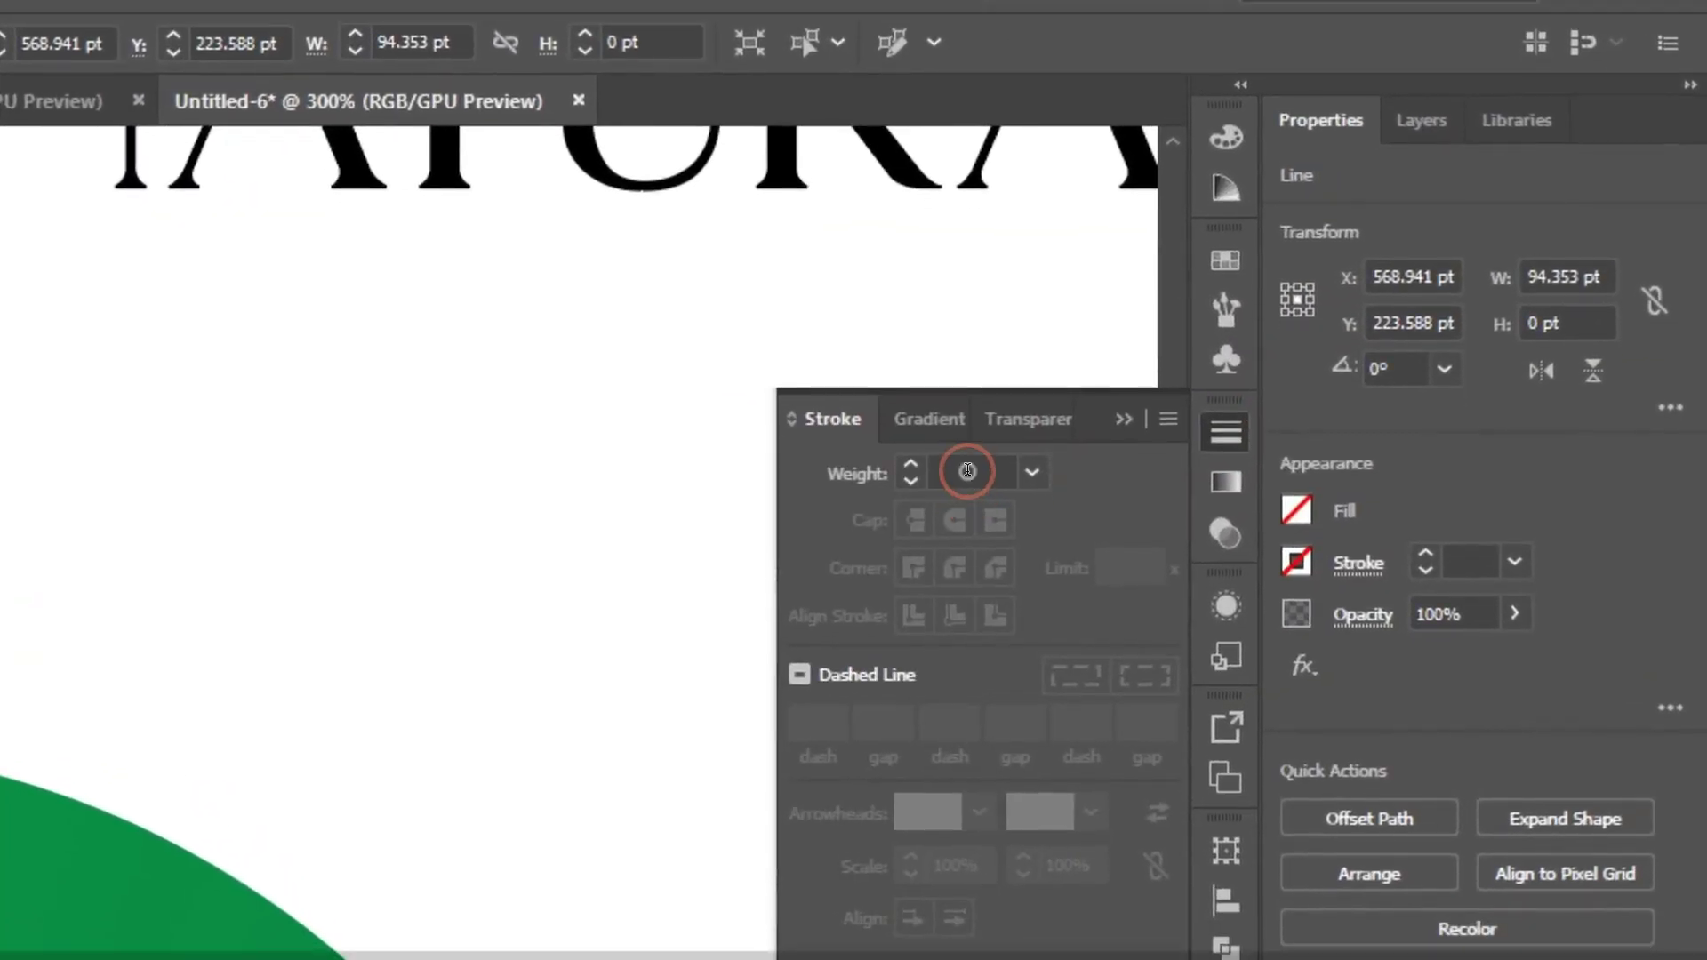
{"action": "type", "text": "1"}
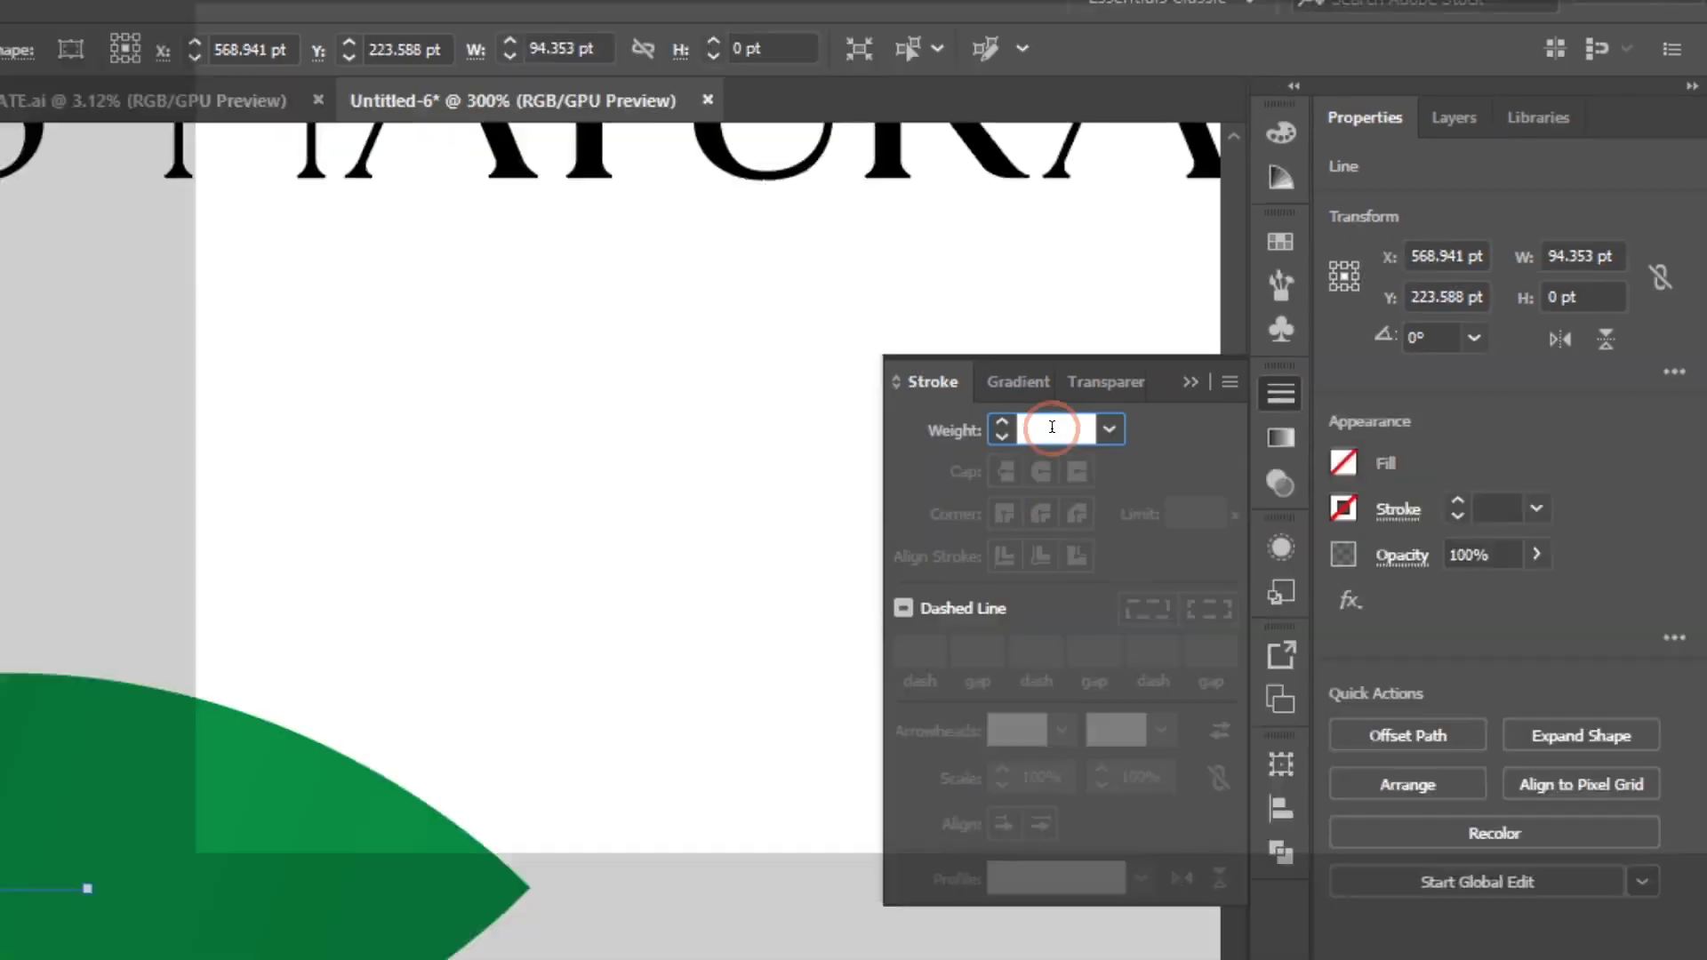
{"action": "key", "text": "Return"}
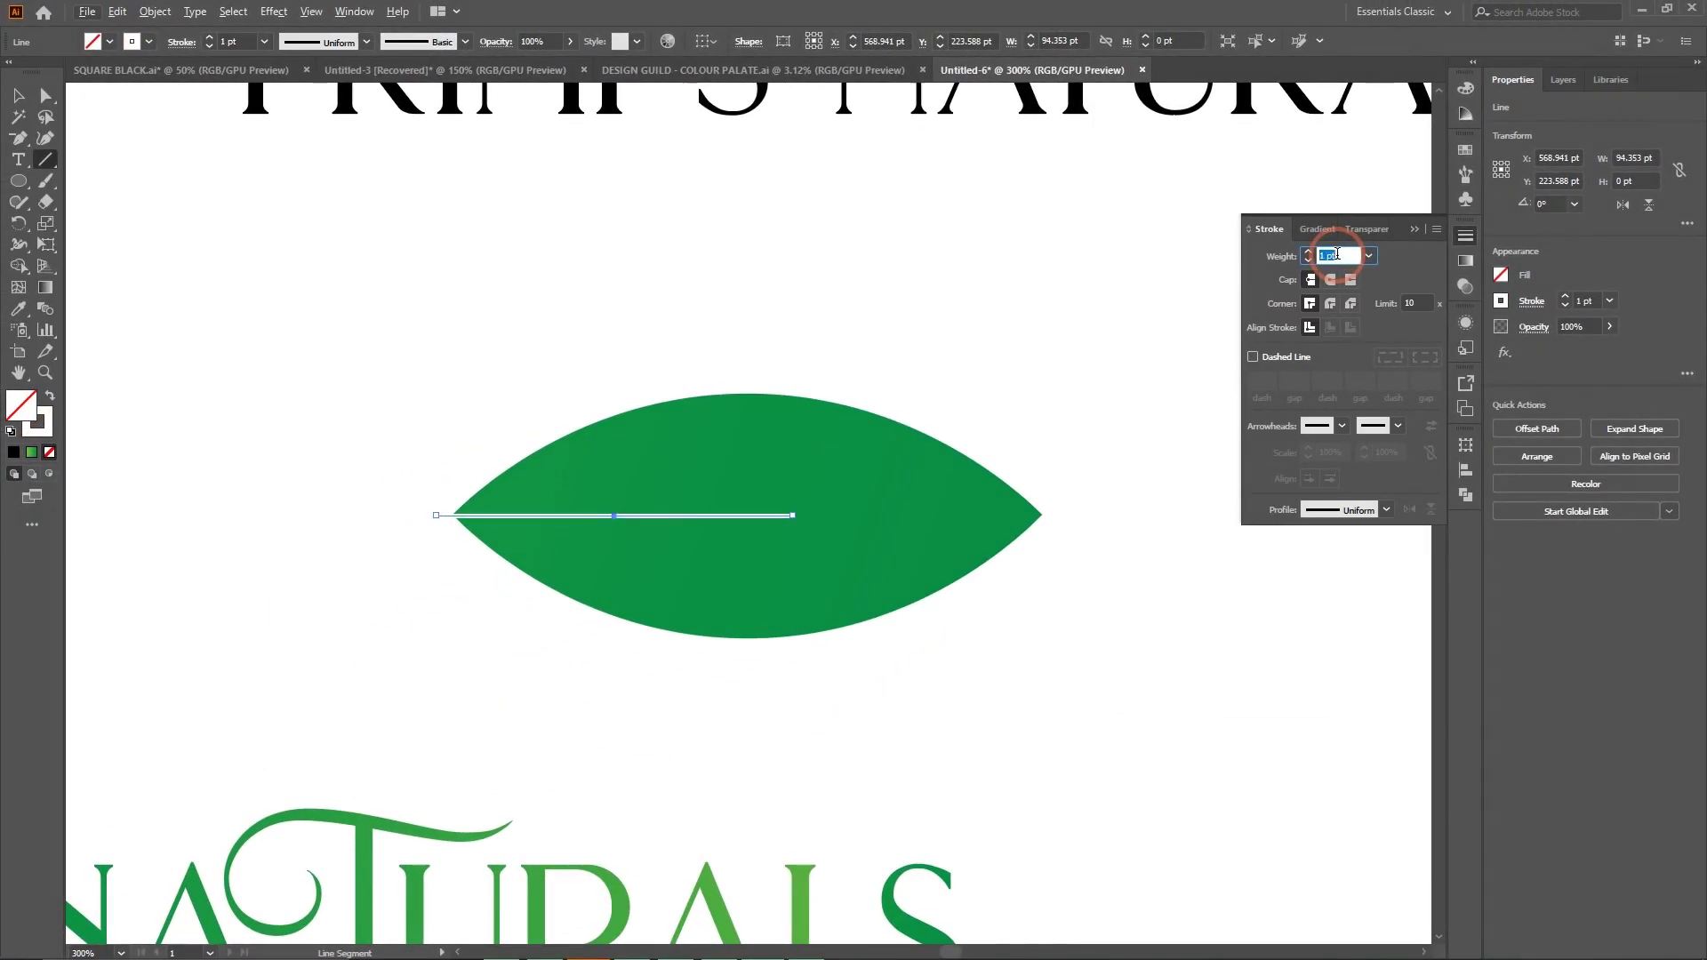
{"action": "key", "text": "Up"}
{"action": "key", "text": "Up"}
{"action": "key", "text": "Up"}
{"action": "key", "text": "Up"}
{"action": "key", "text": "Up"}
{"action": "key", "text": "Up"}
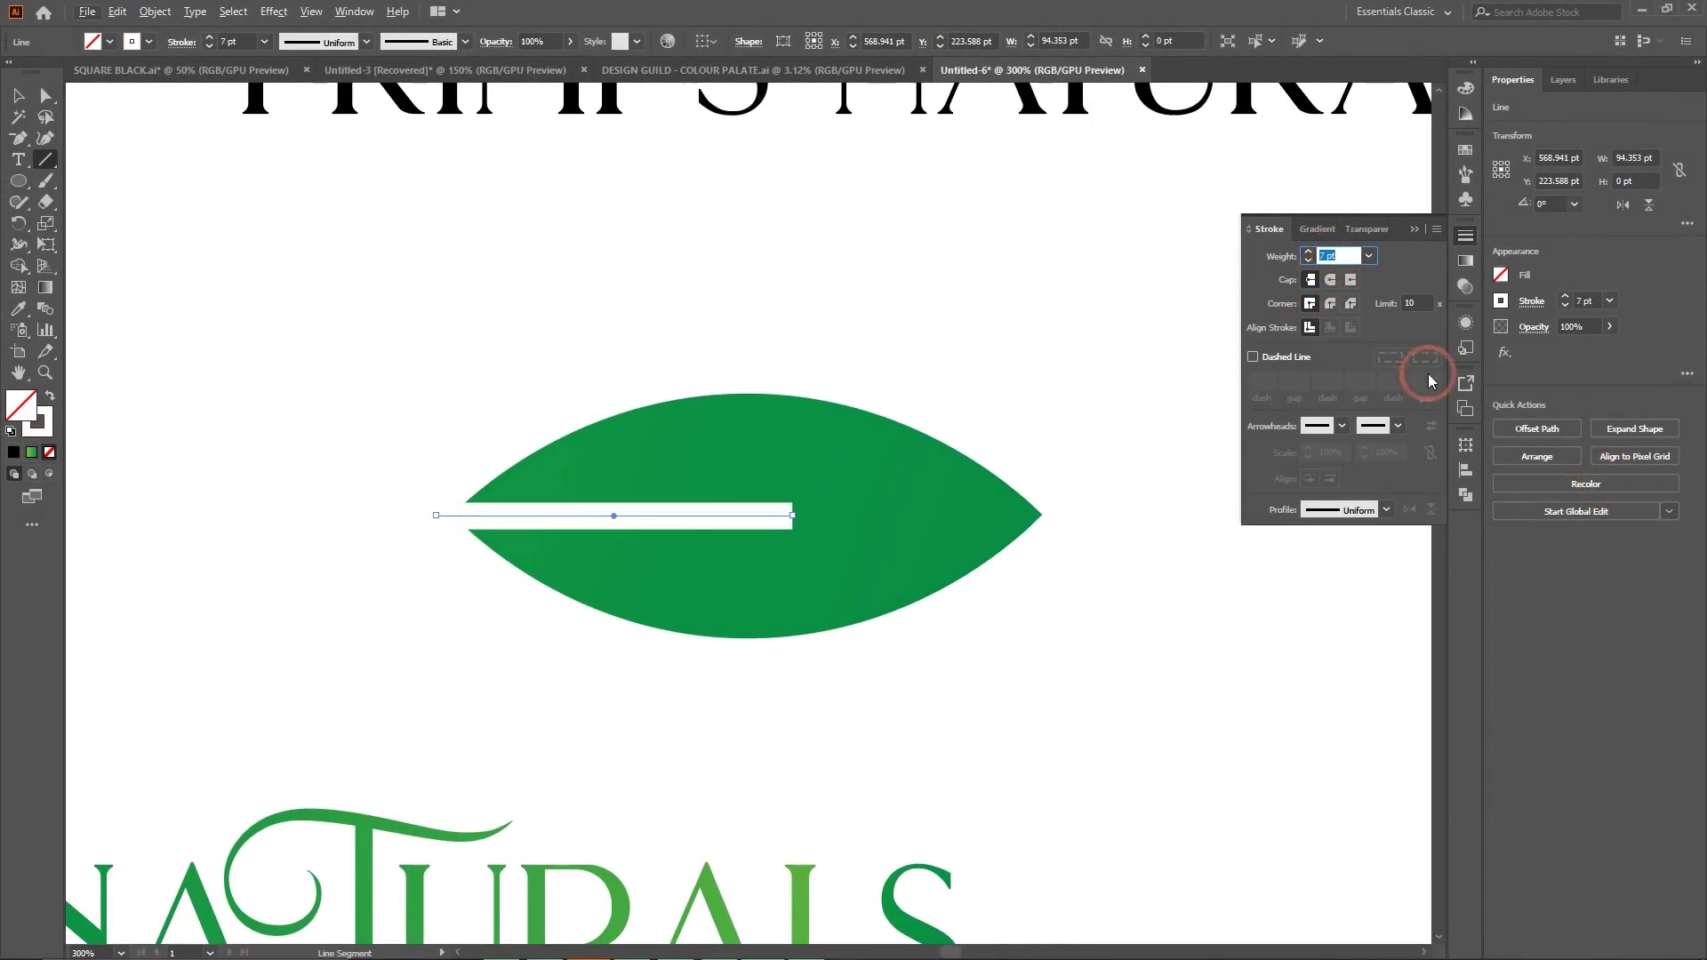
{"action": "left_click", "coordinate": [1416, 229]}
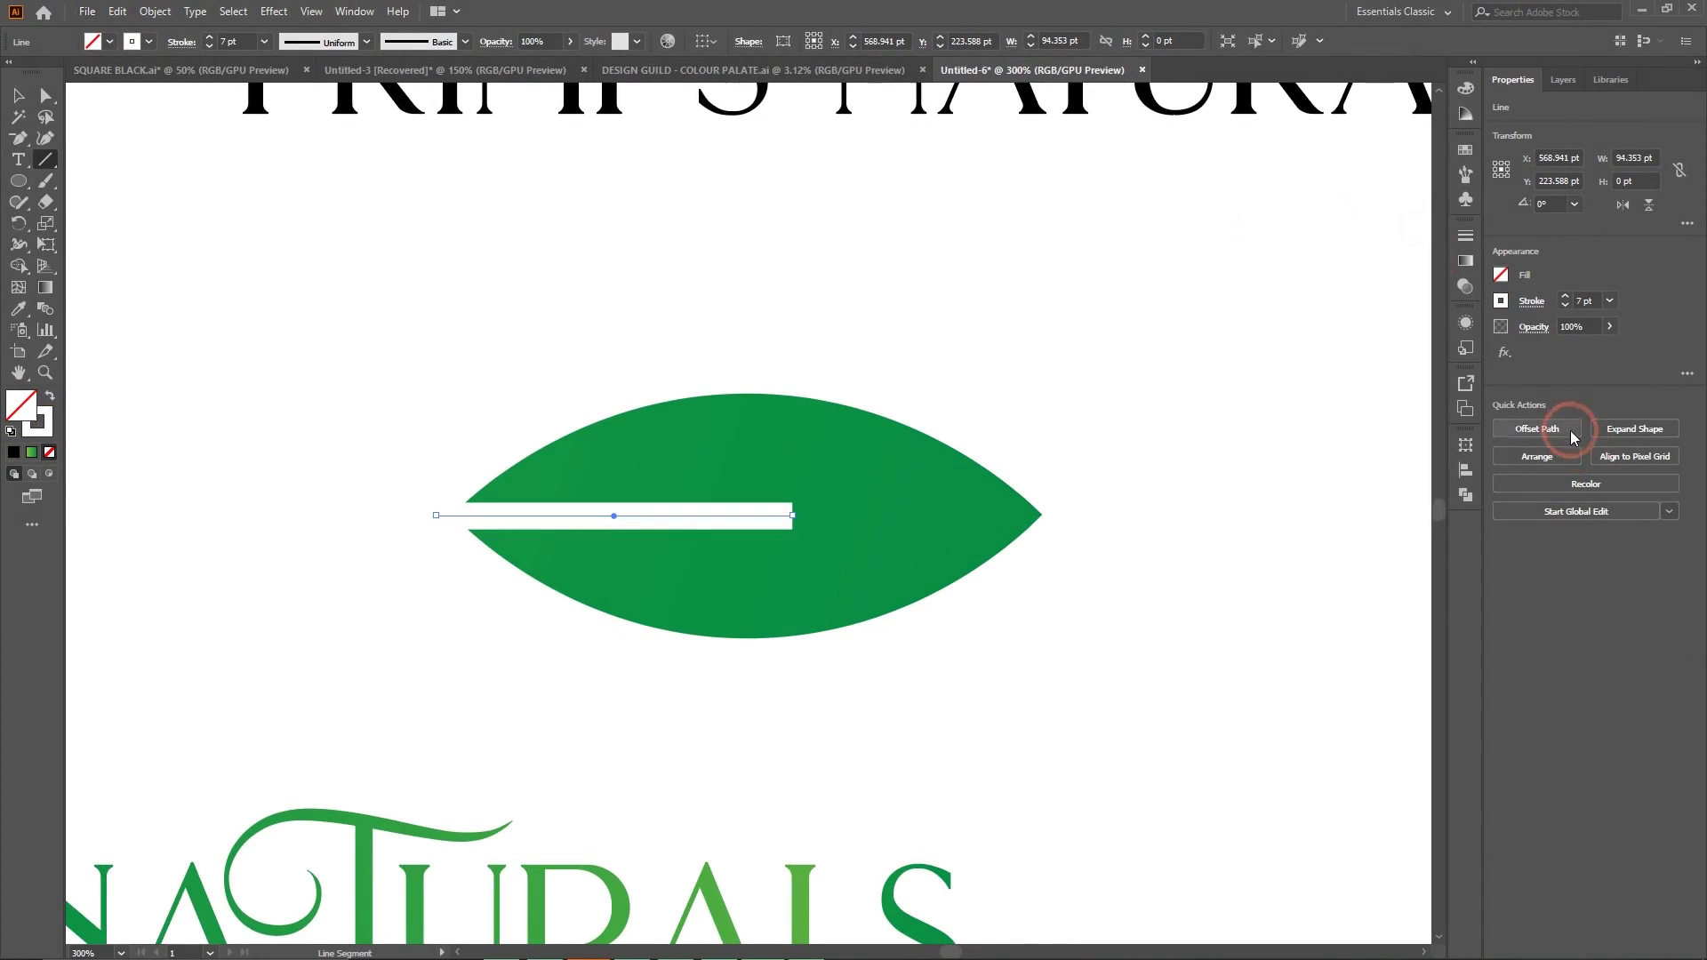
Apply the symmetrical lens-shaped width profile to the line's stroke so it tapers at both ends.
{"action": "left_click", "coordinate": [1465, 238]}
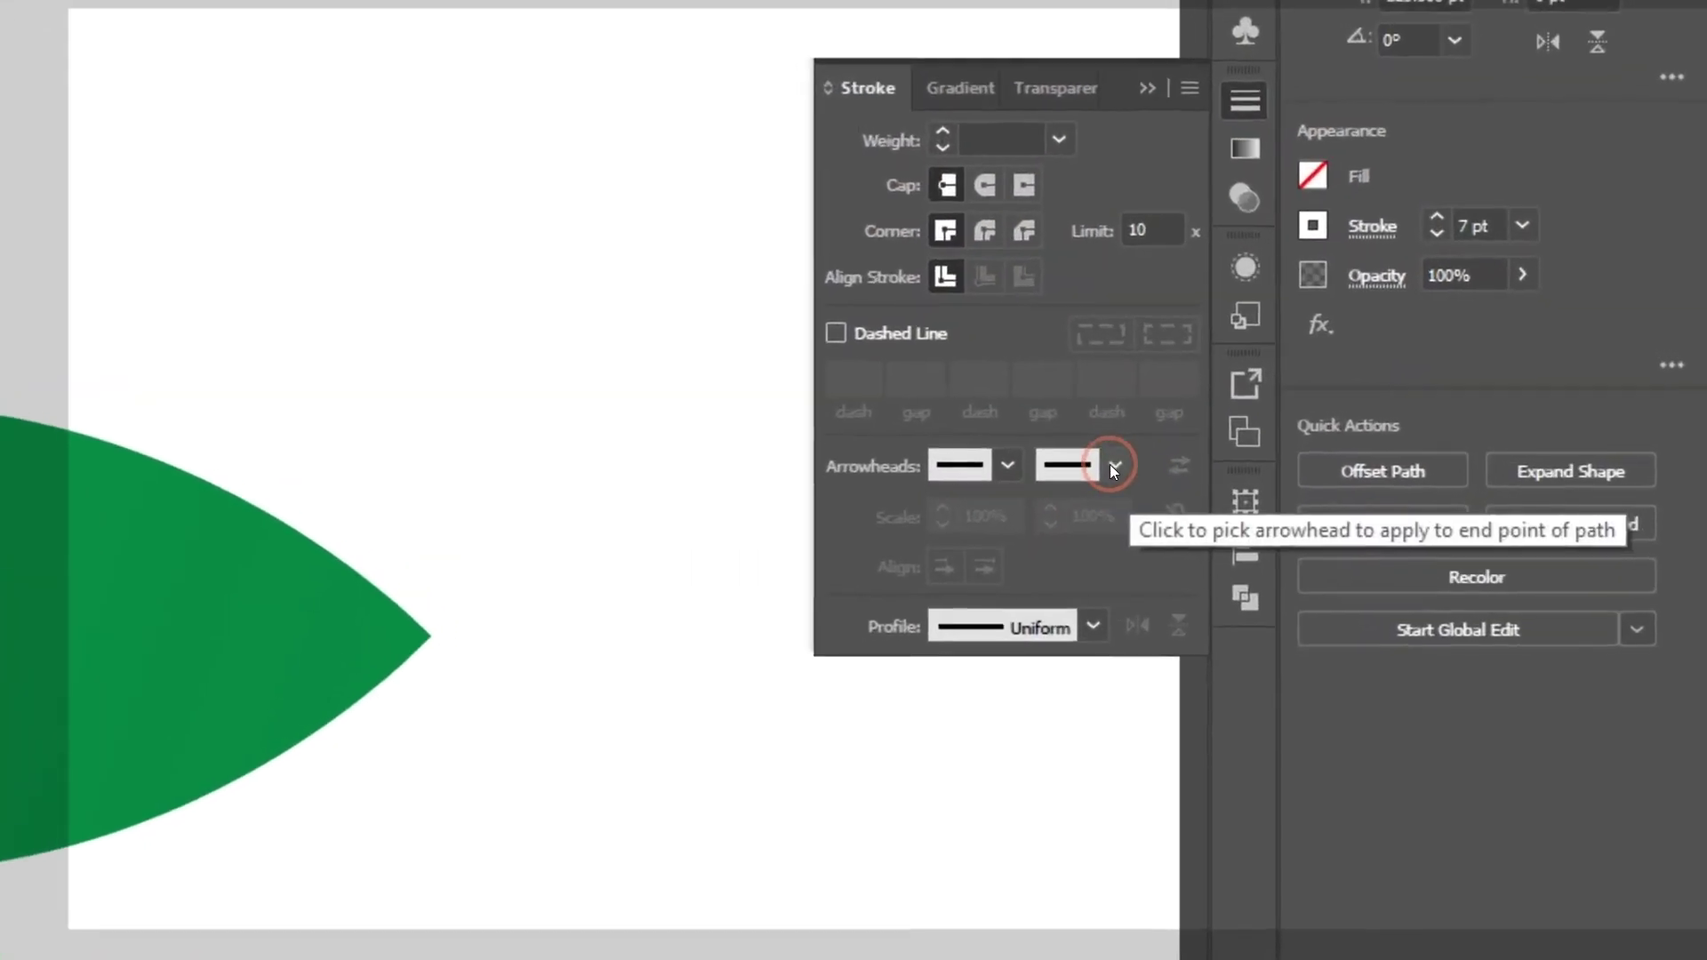
{"action": "left_click", "coordinate": [1395, 427]}
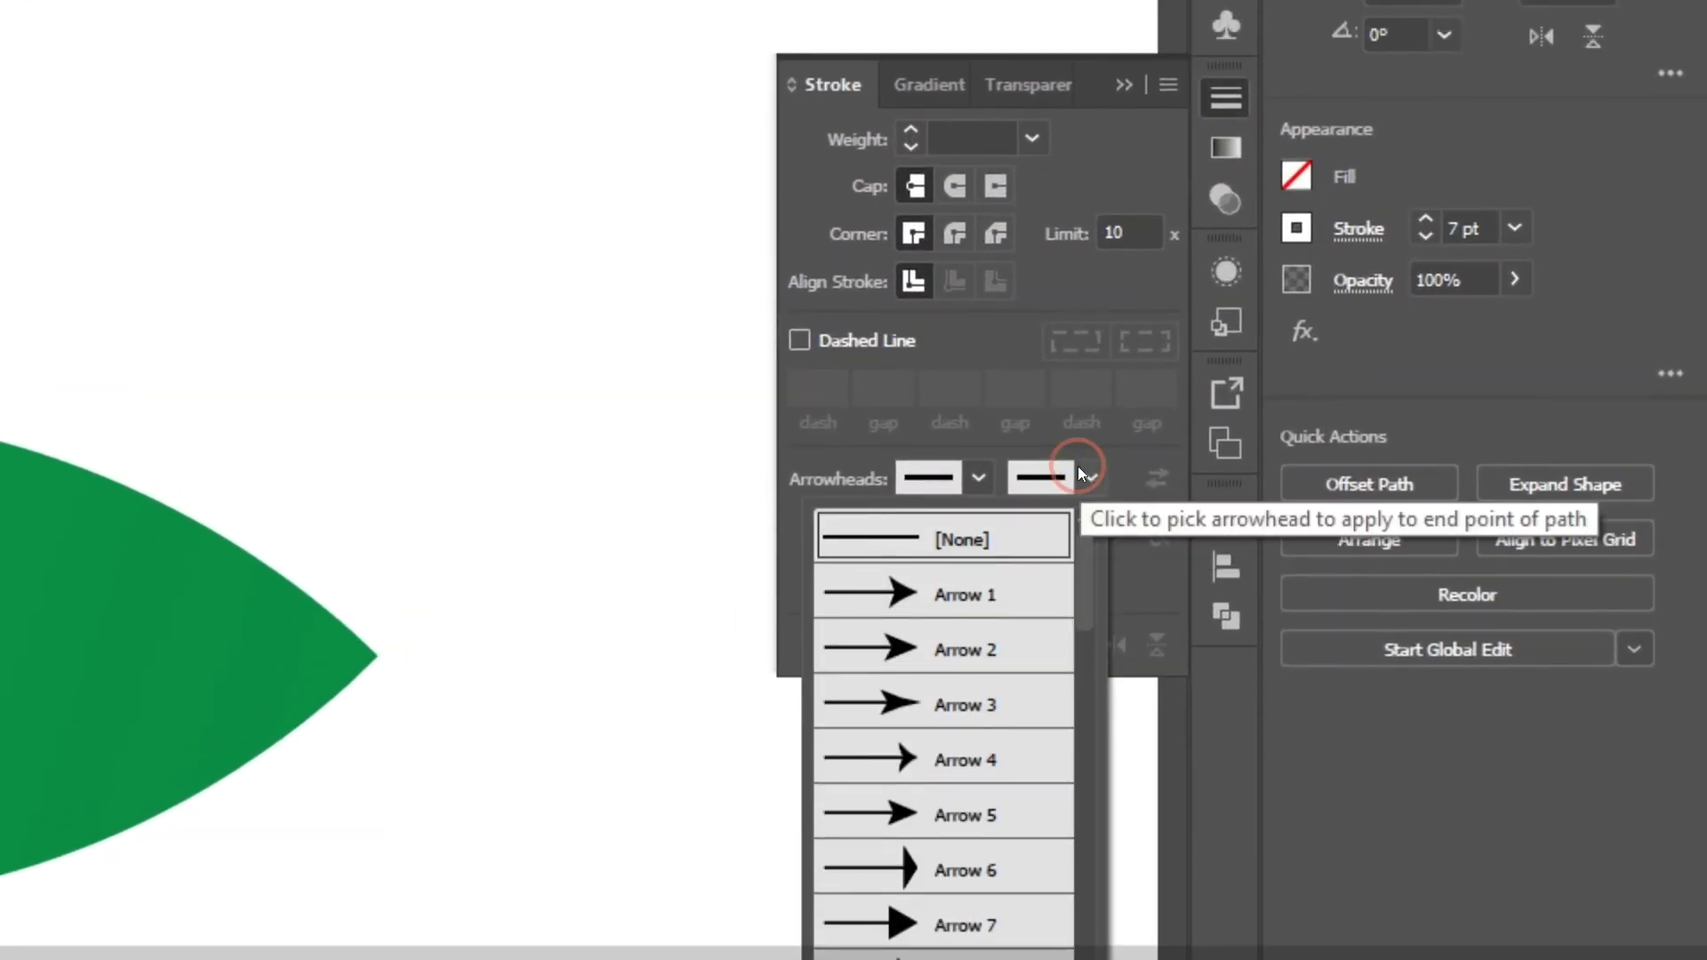
{"action": "left_click", "coordinate": [1087, 482]}
{"action": "left_click", "coordinate": [1061, 487]}
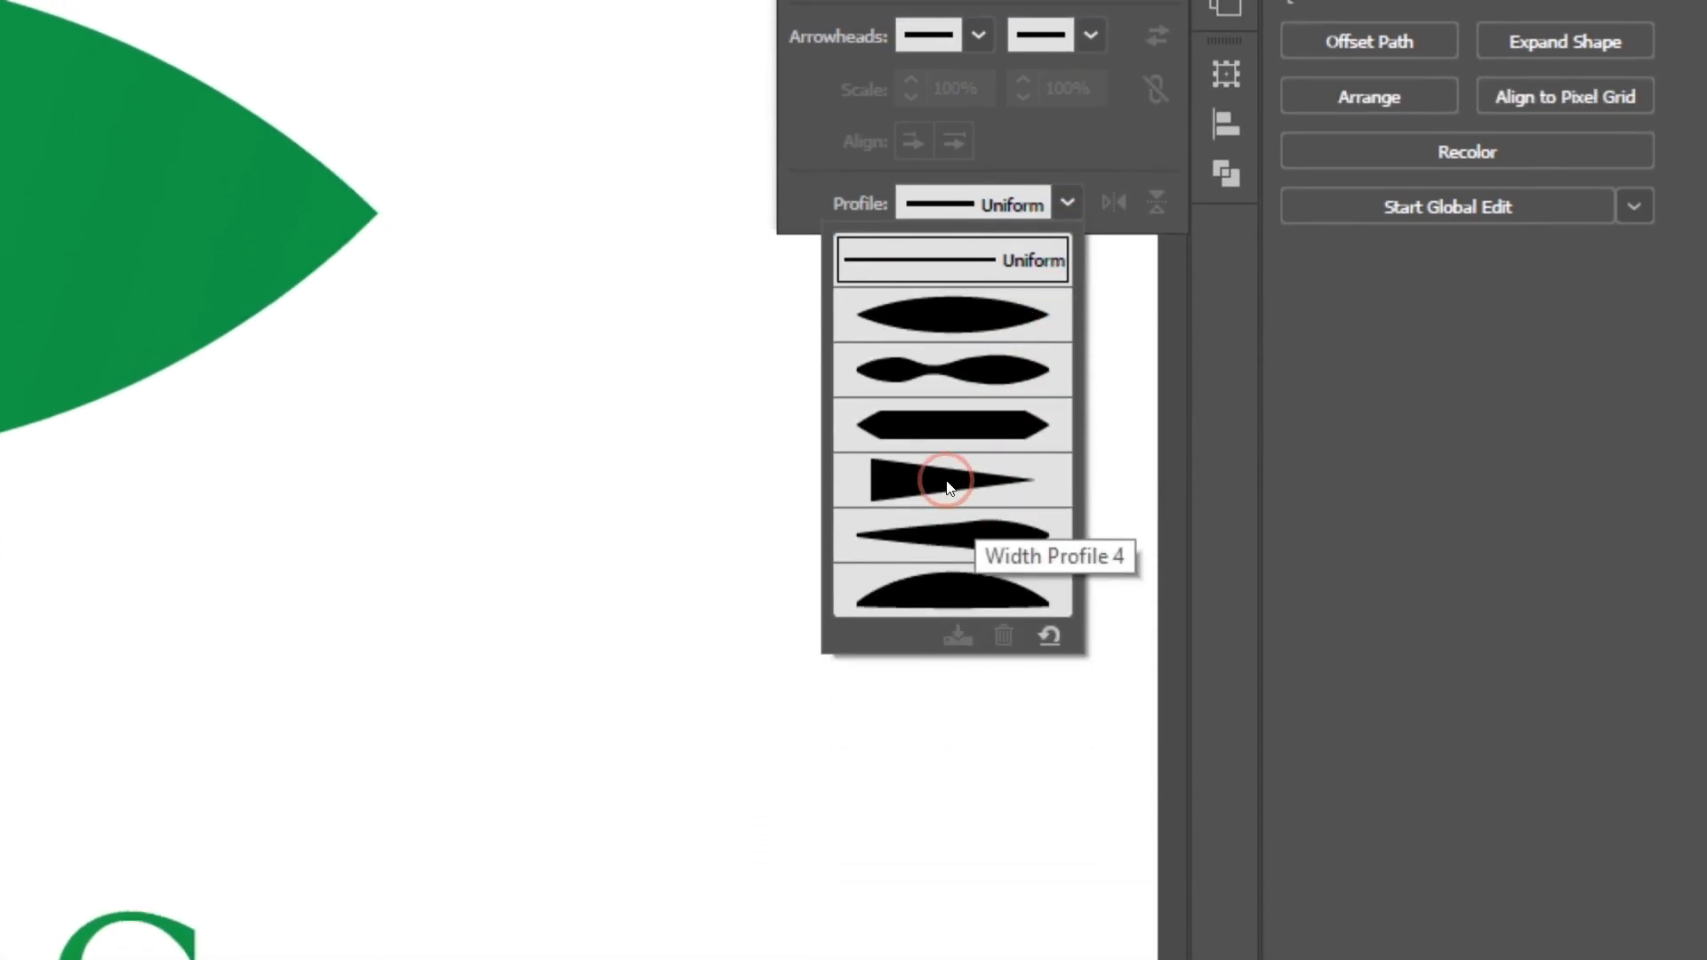
{"action": "left_click", "coordinate": [946, 484]}
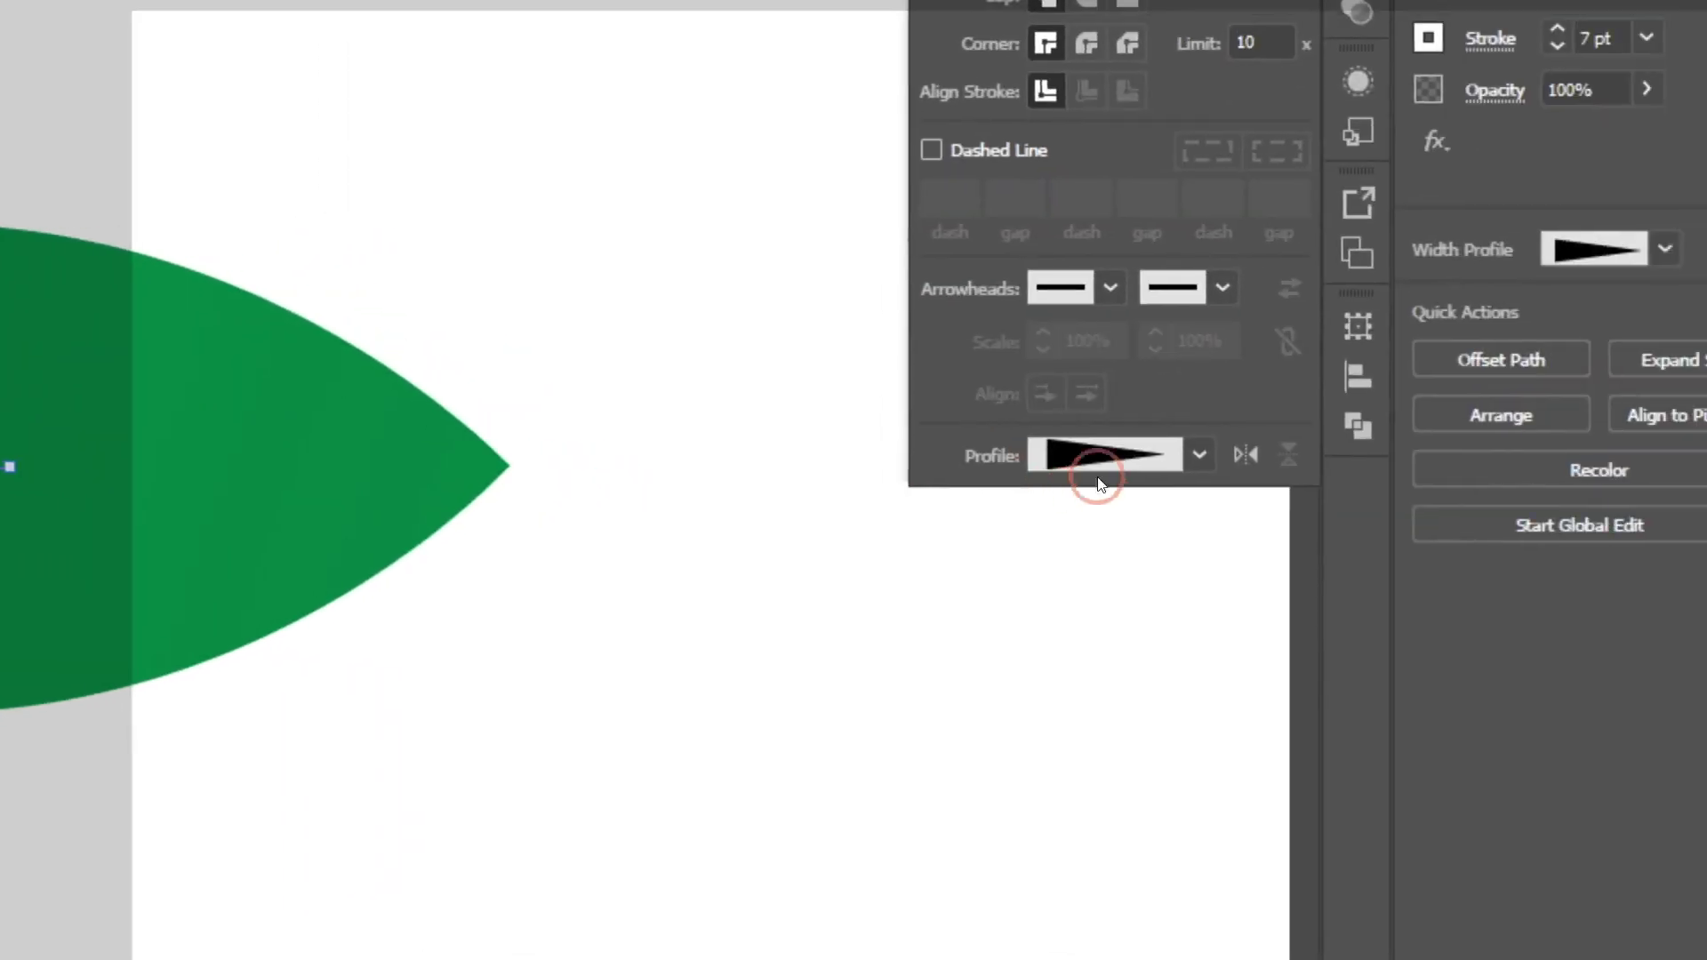
{"action": "left_click", "coordinate": [1093, 484]}
{"action": "left_click", "coordinate": [979, 593]}
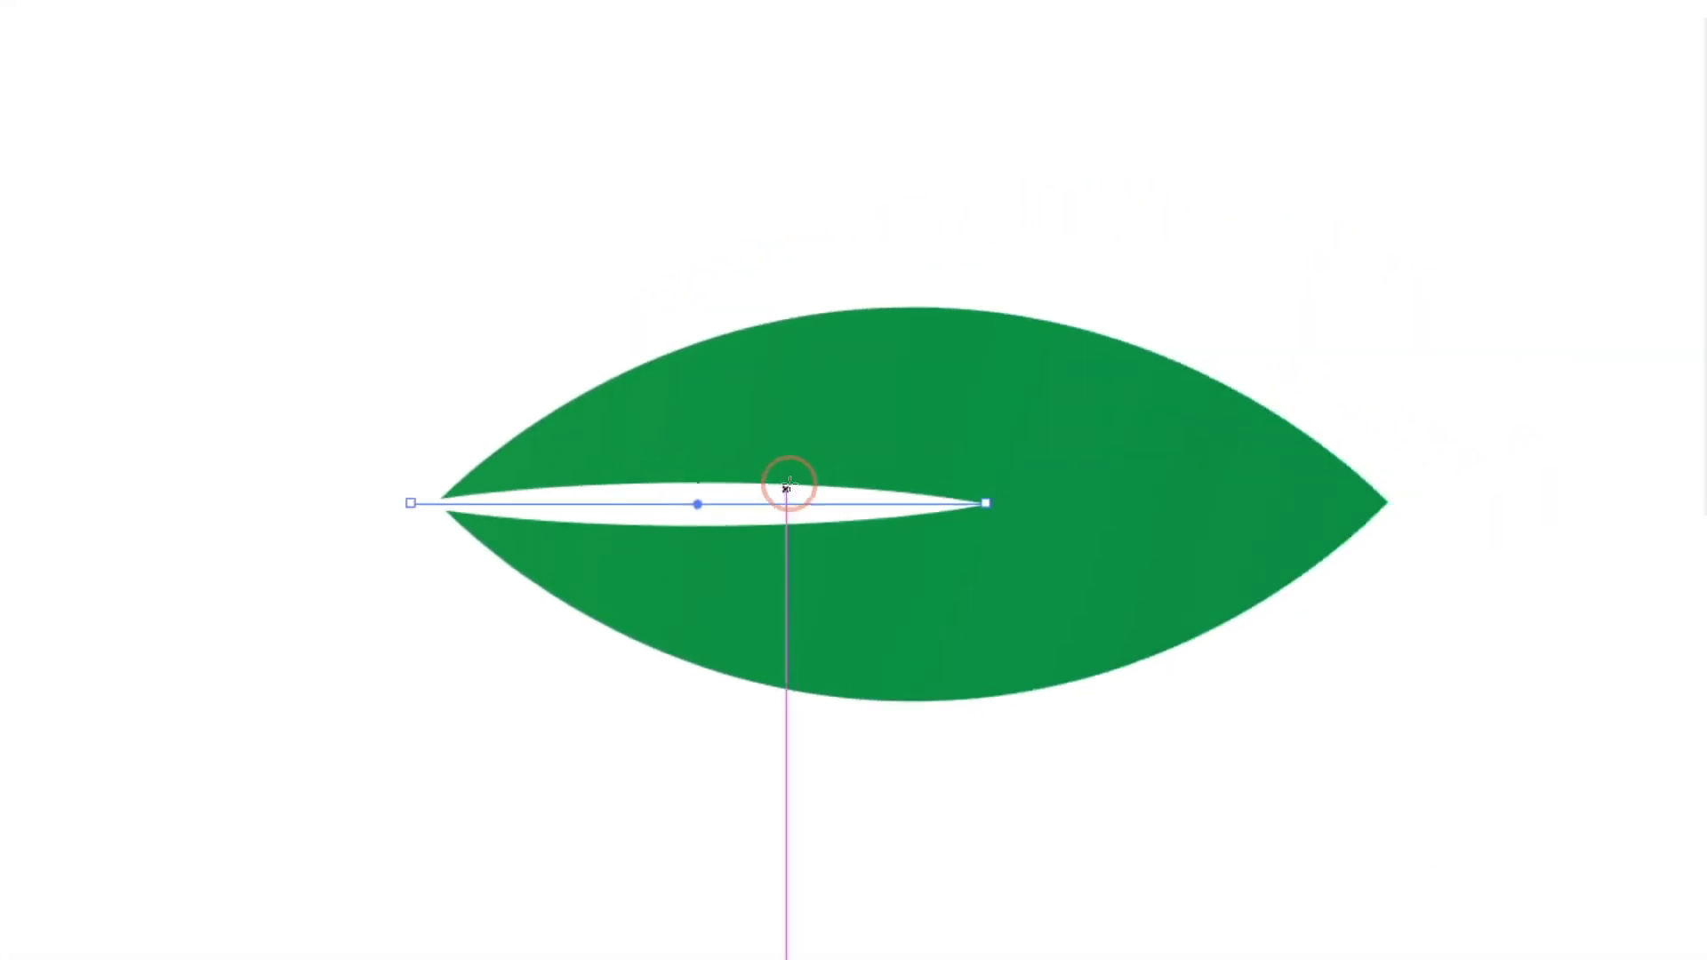
Expand the appearance of the tapered line into a filled shape.
{"action": "left_click", "coordinate": [14, 103]}
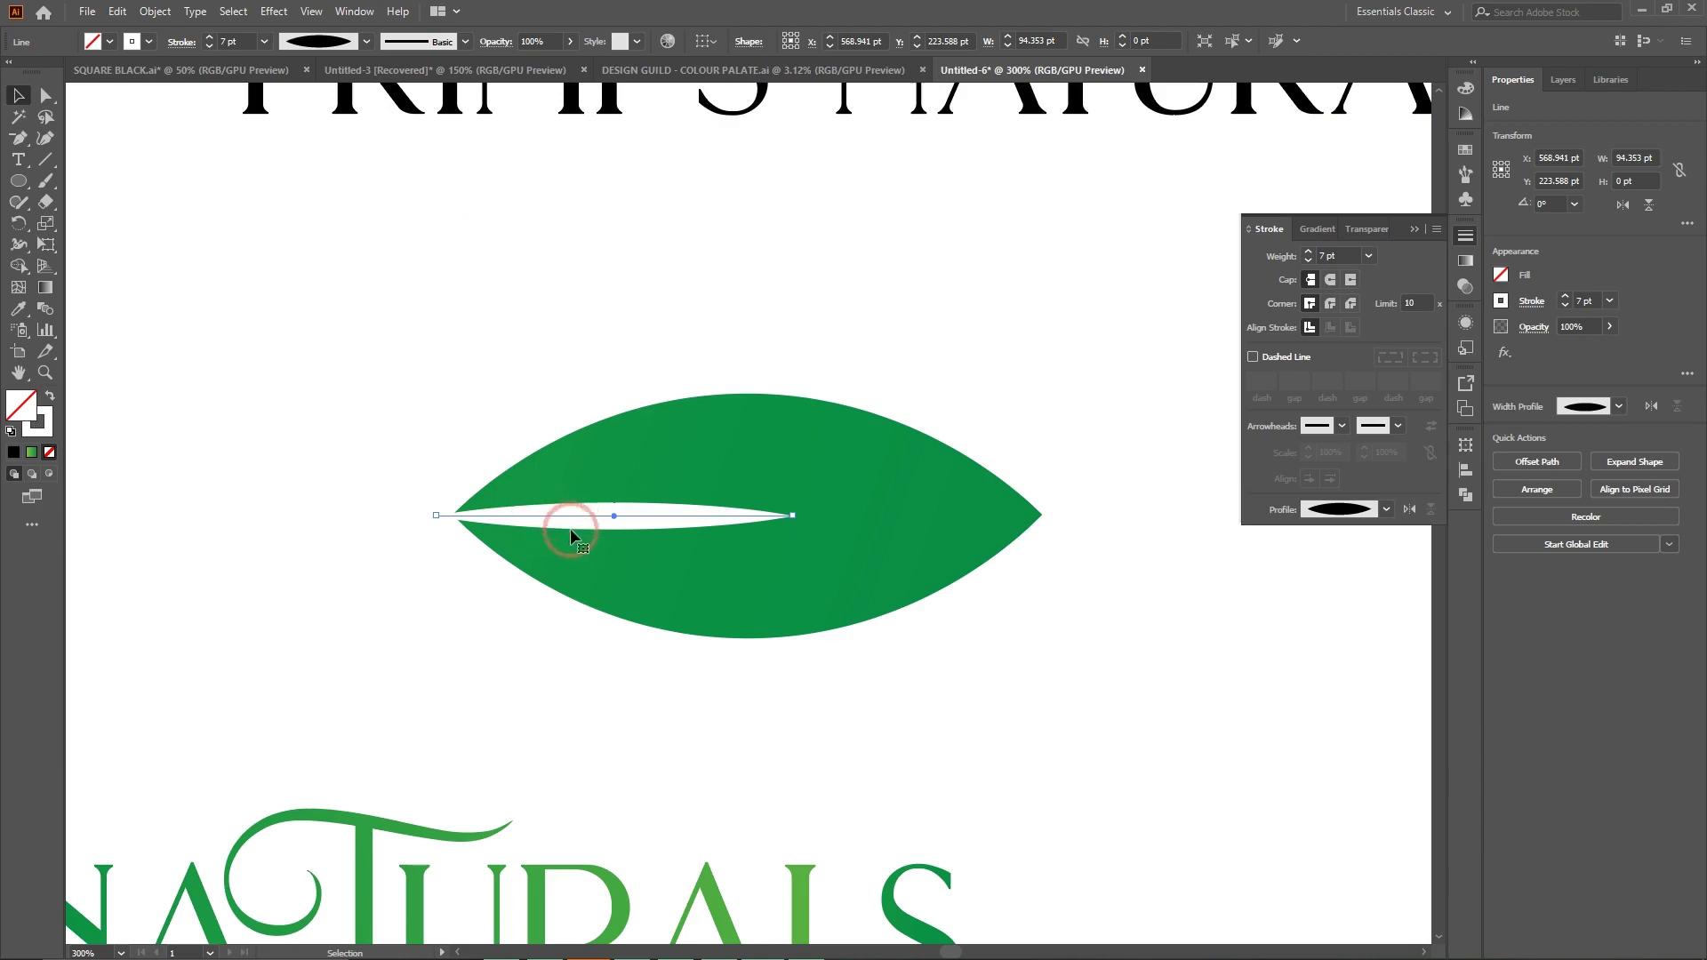
{"action": "left_click", "coordinate": [153, 16]}
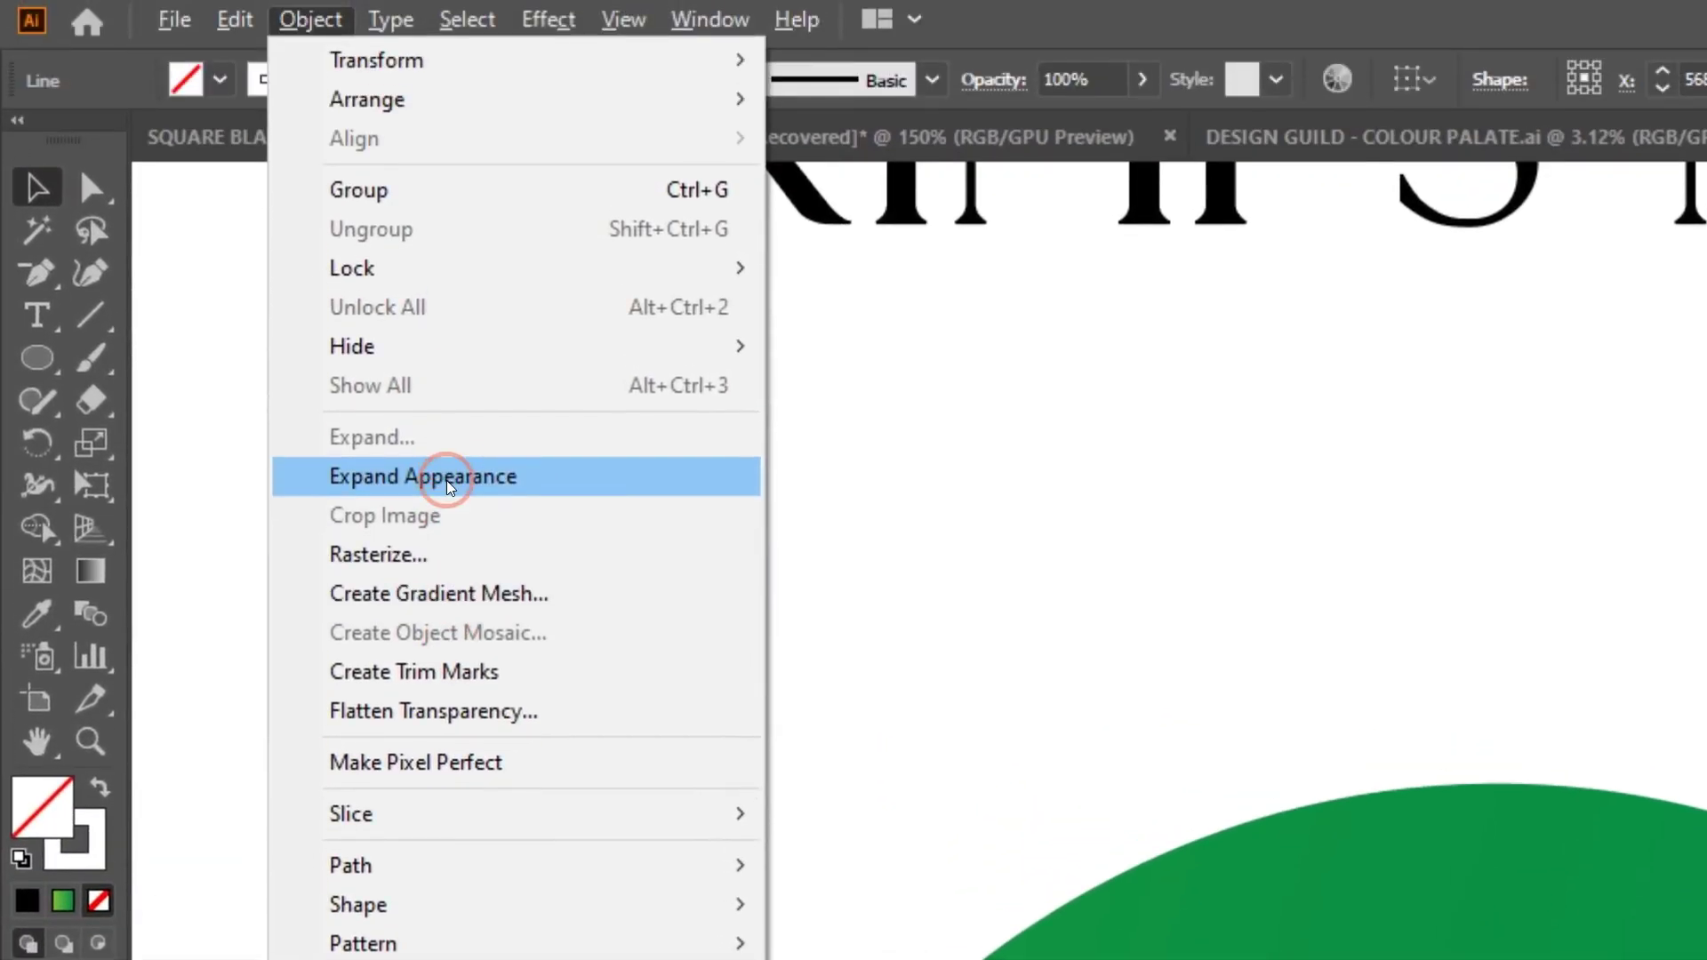
{"action": "left_click", "coordinate": [449, 485]}
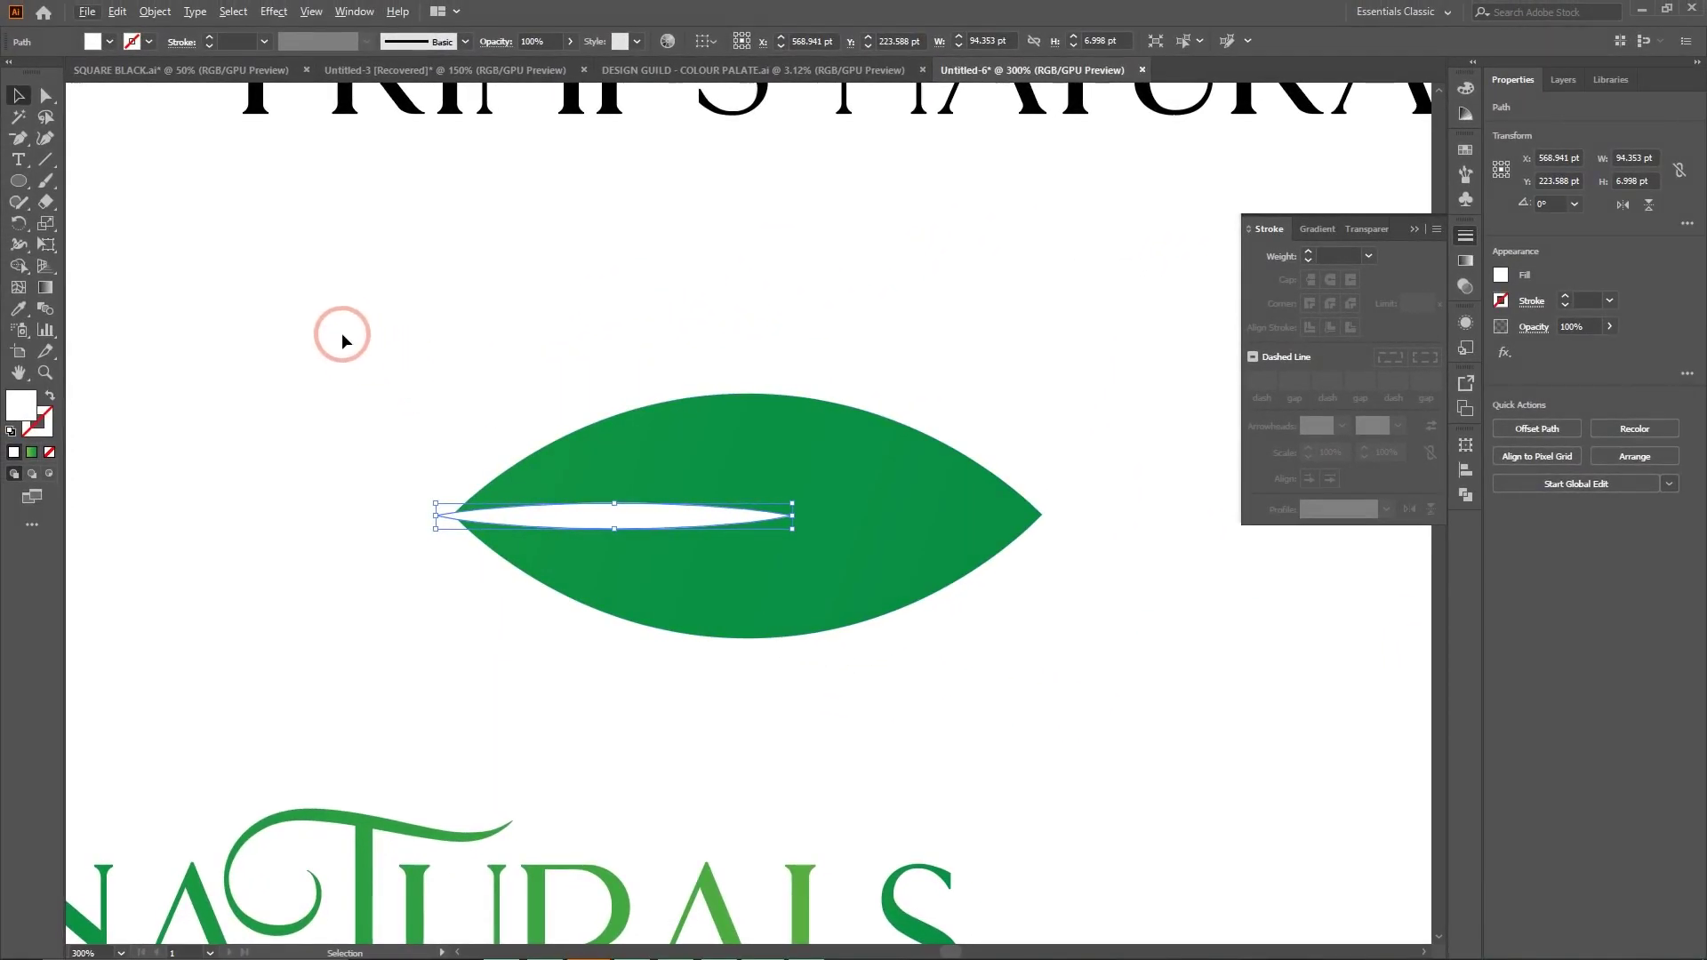
Cut the white tapered shape out of the leaf with the Shape Builder tool, leaving an open slit, and deselect the result.
{"action": "left_click_drag", "start_coordinate": [342, 337], "coordinate": [1112, 674]}
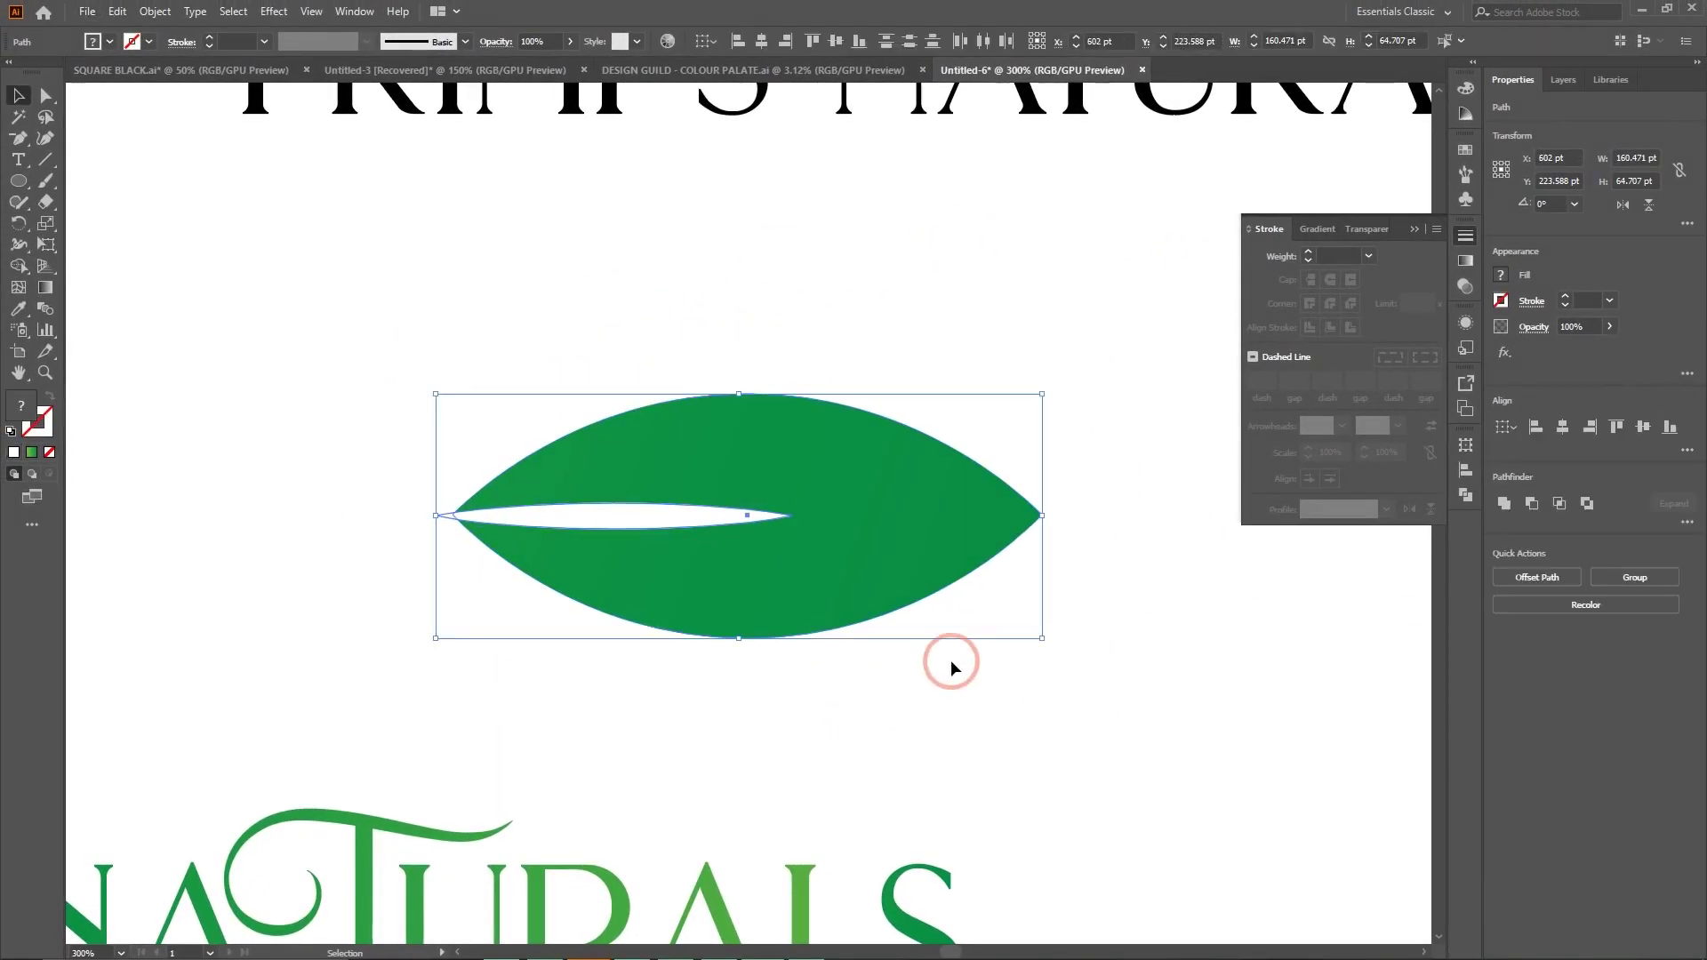
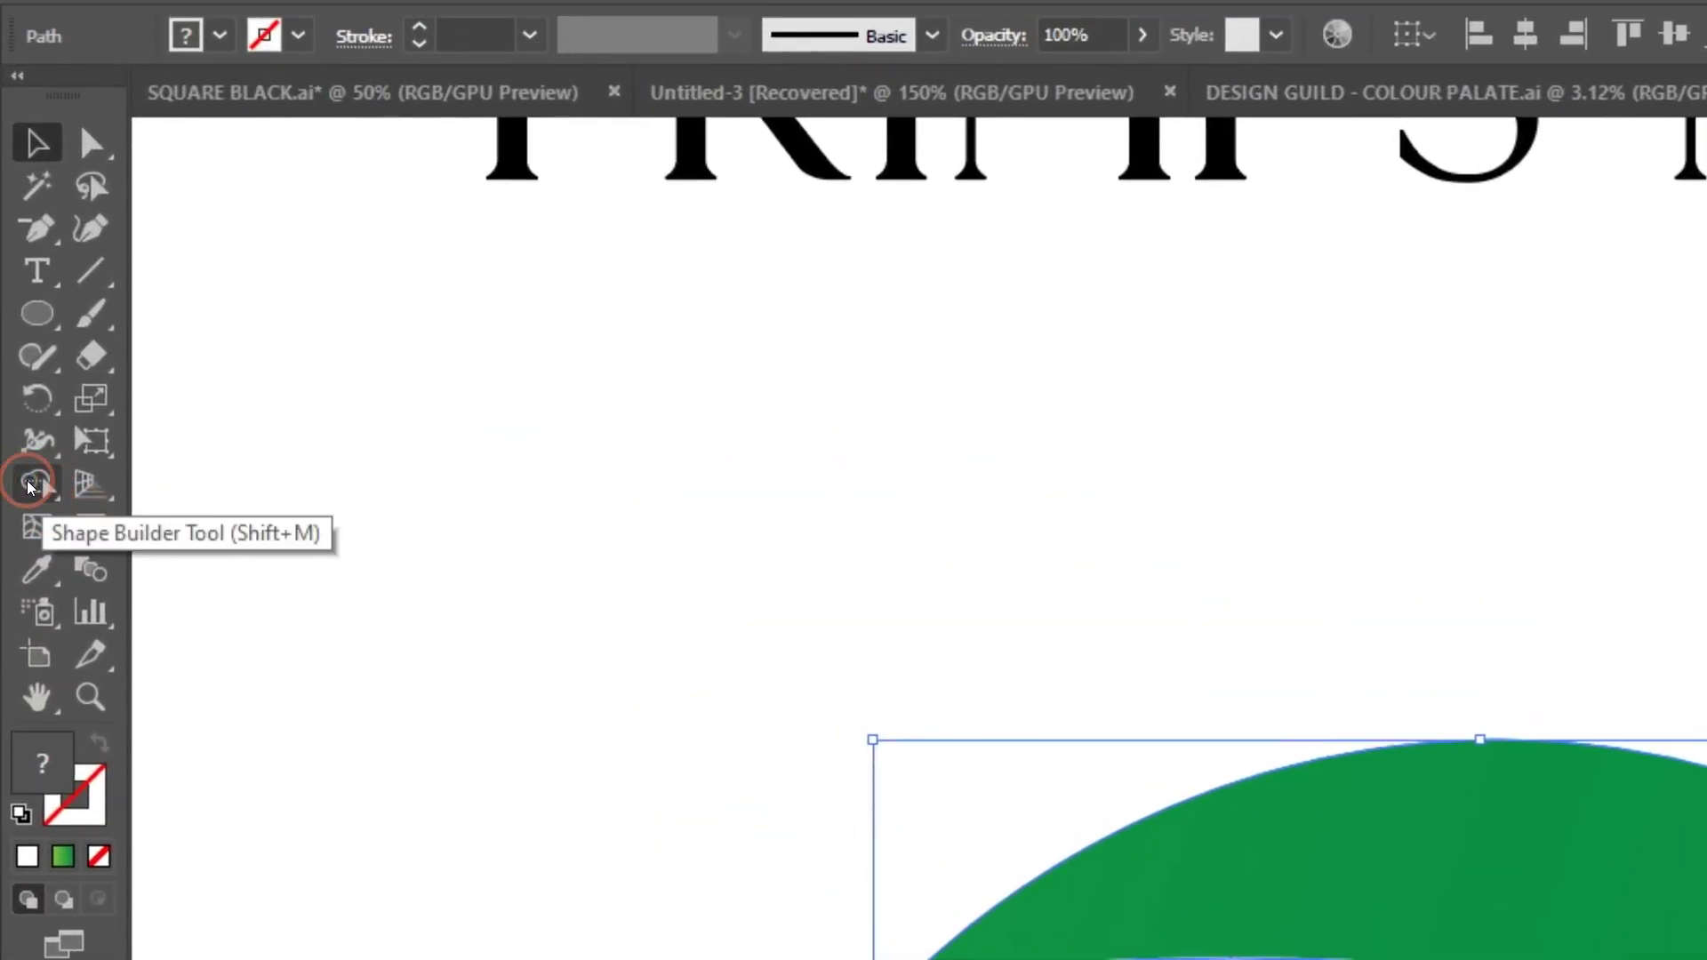
{"action": "left_click", "coordinate": [31, 486]}
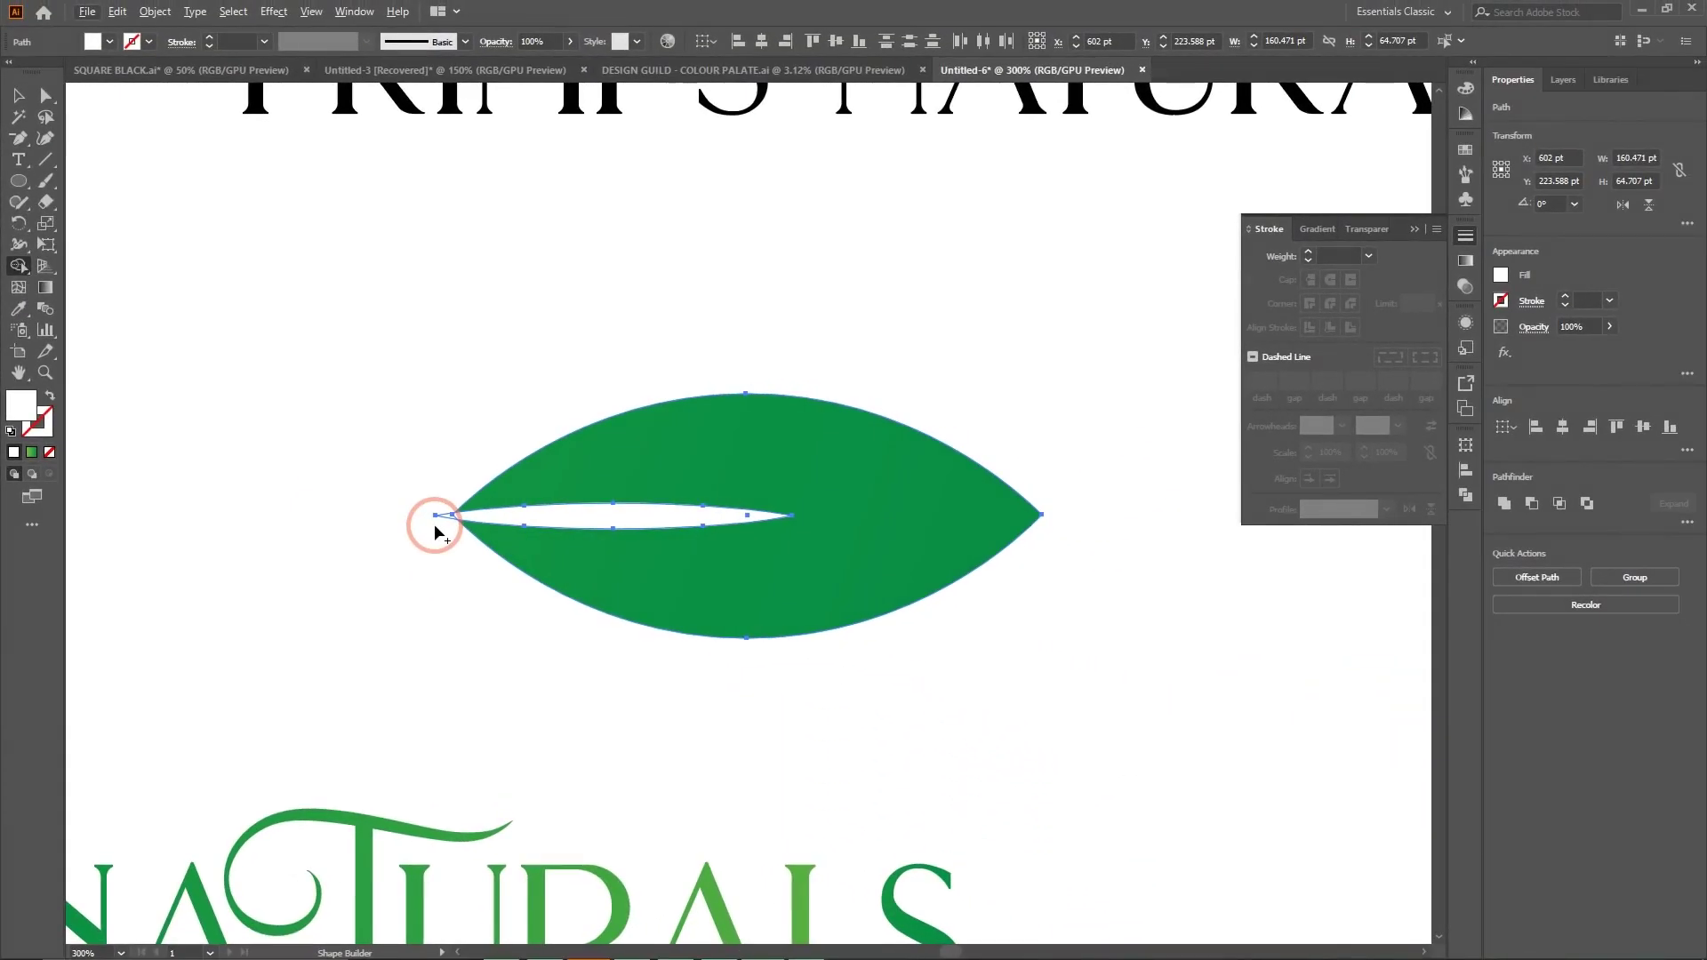
{"action": "mouse_move", "coordinate": [434, 525]}
{"action": "left_mouse_down"}
{"action": "mouse_move", "coordinate": [425, 514]}
{"action": "mouse_move", "coordinate": [498, 521]}
{"action": "left_mouse_up"}
{"action": "left_click", "coordinate": [237, 251]}
{"action": "left_click", "coordinate": [45, 95]}
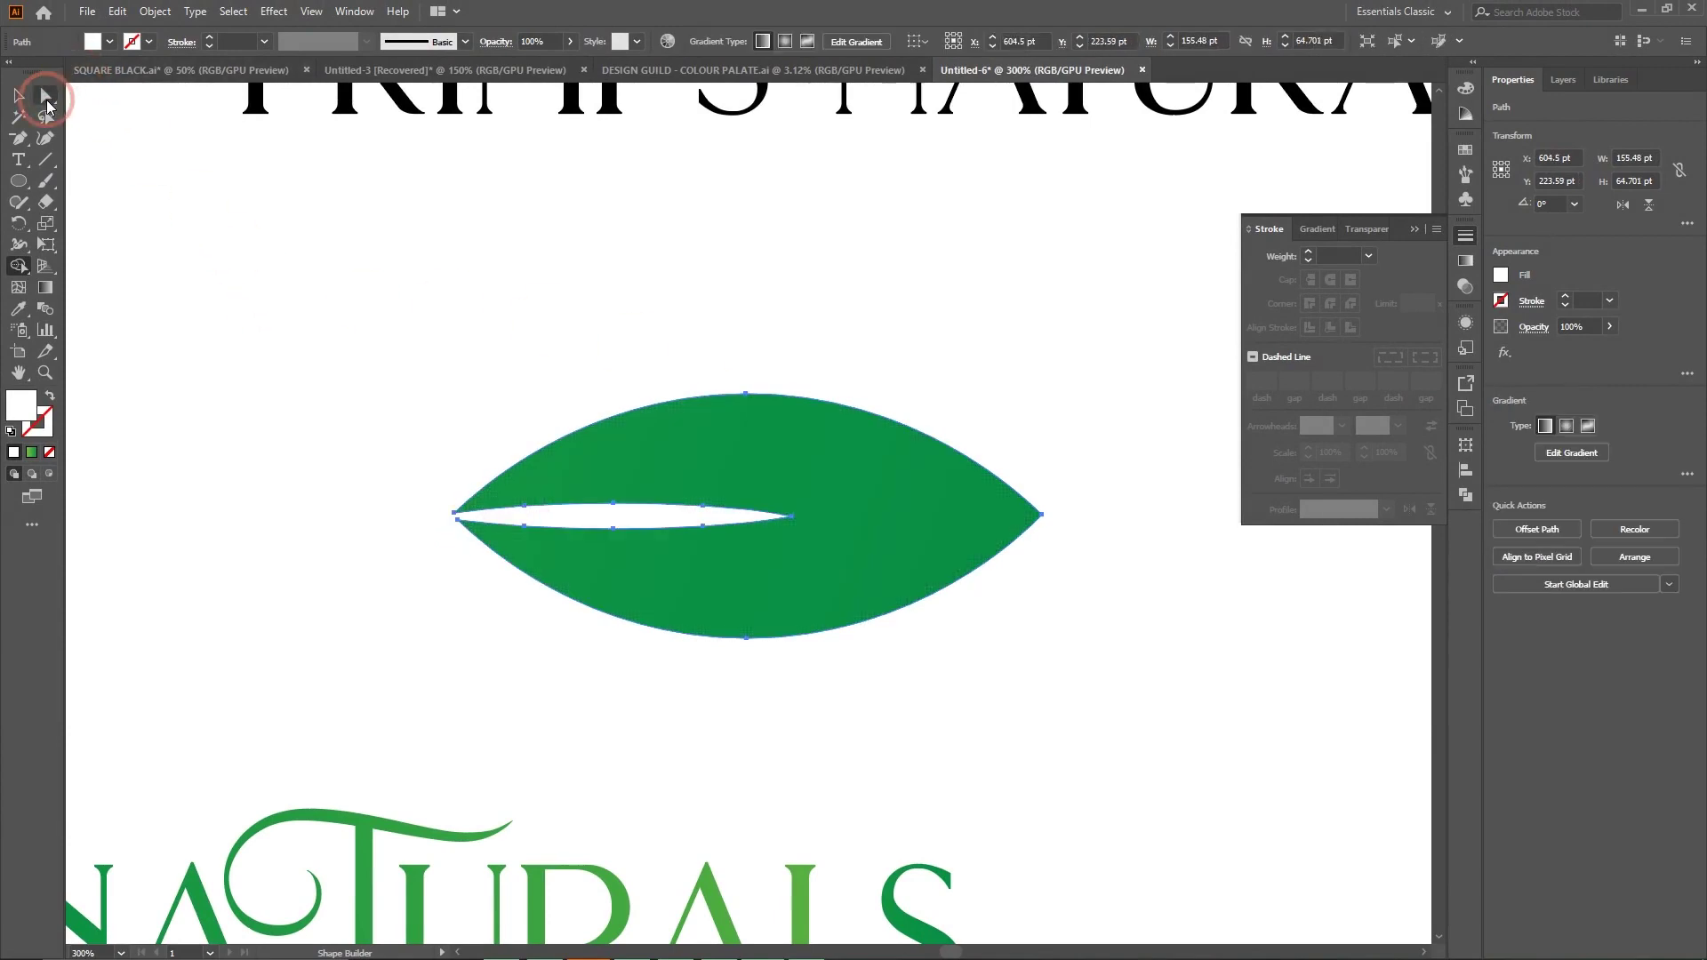
{"action": "left_click", "coordinate": [661, 409]}
{"action": "left_click", "coordinate": [537, 298]}
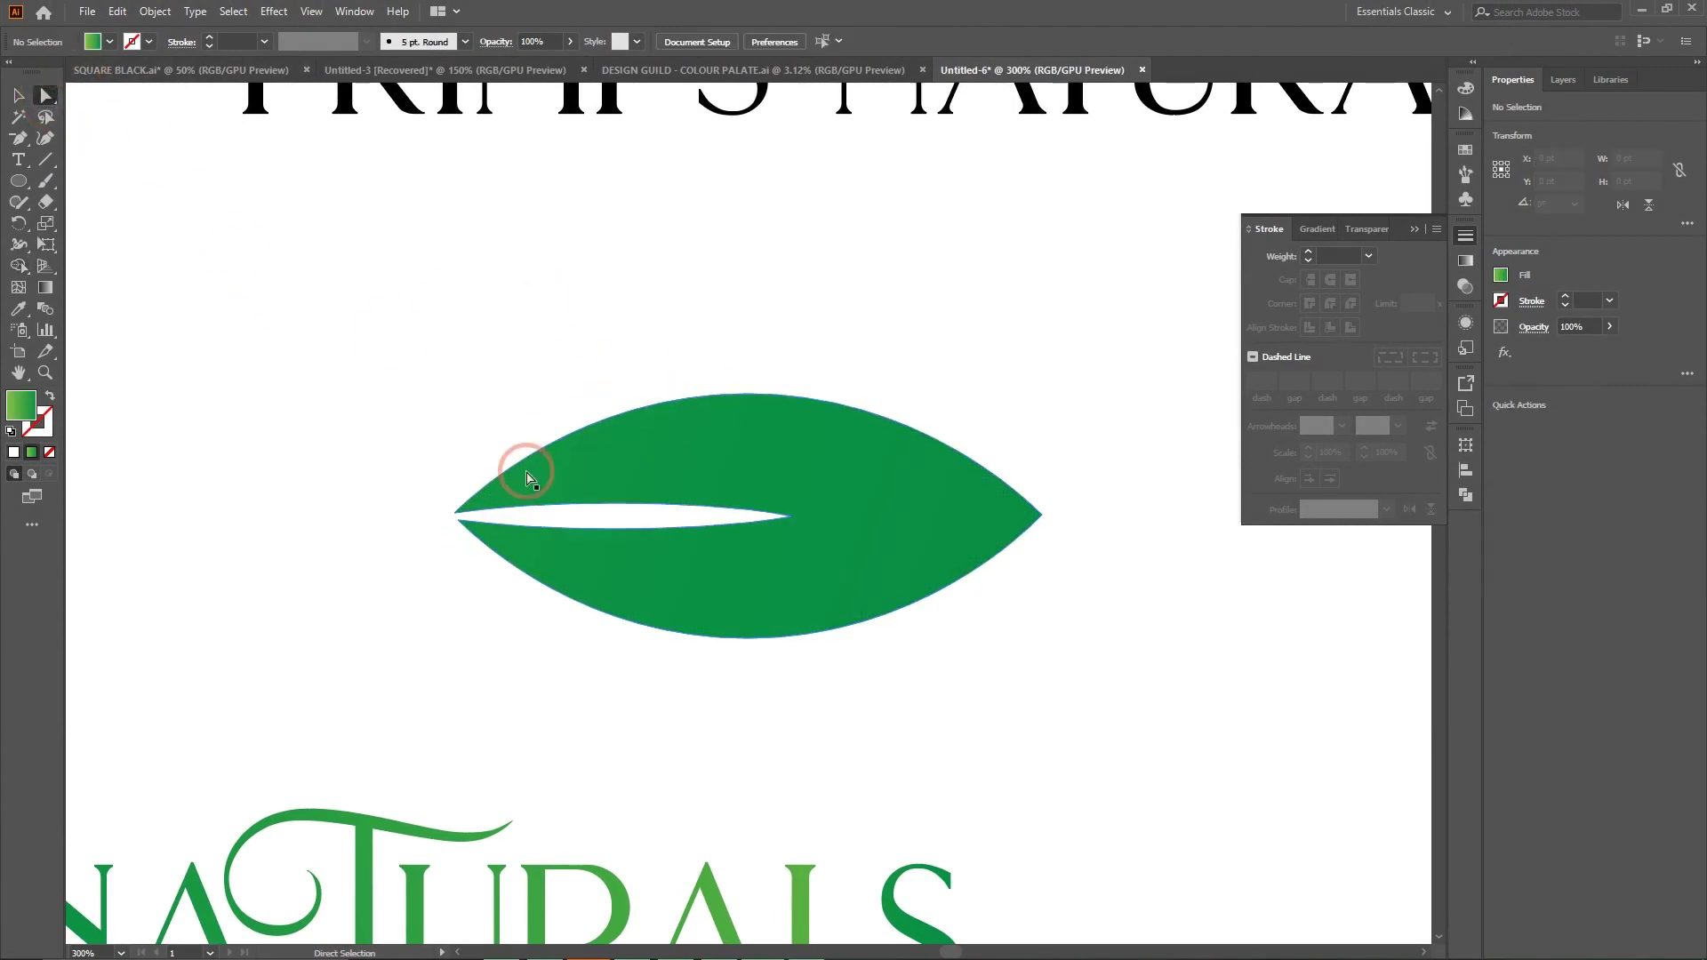
Try to spread the two leaf tips beside the slit apart with the Curvature tool, and undo the anchor moves.
{"action": "left_click", "coordinate": [44, 141]}
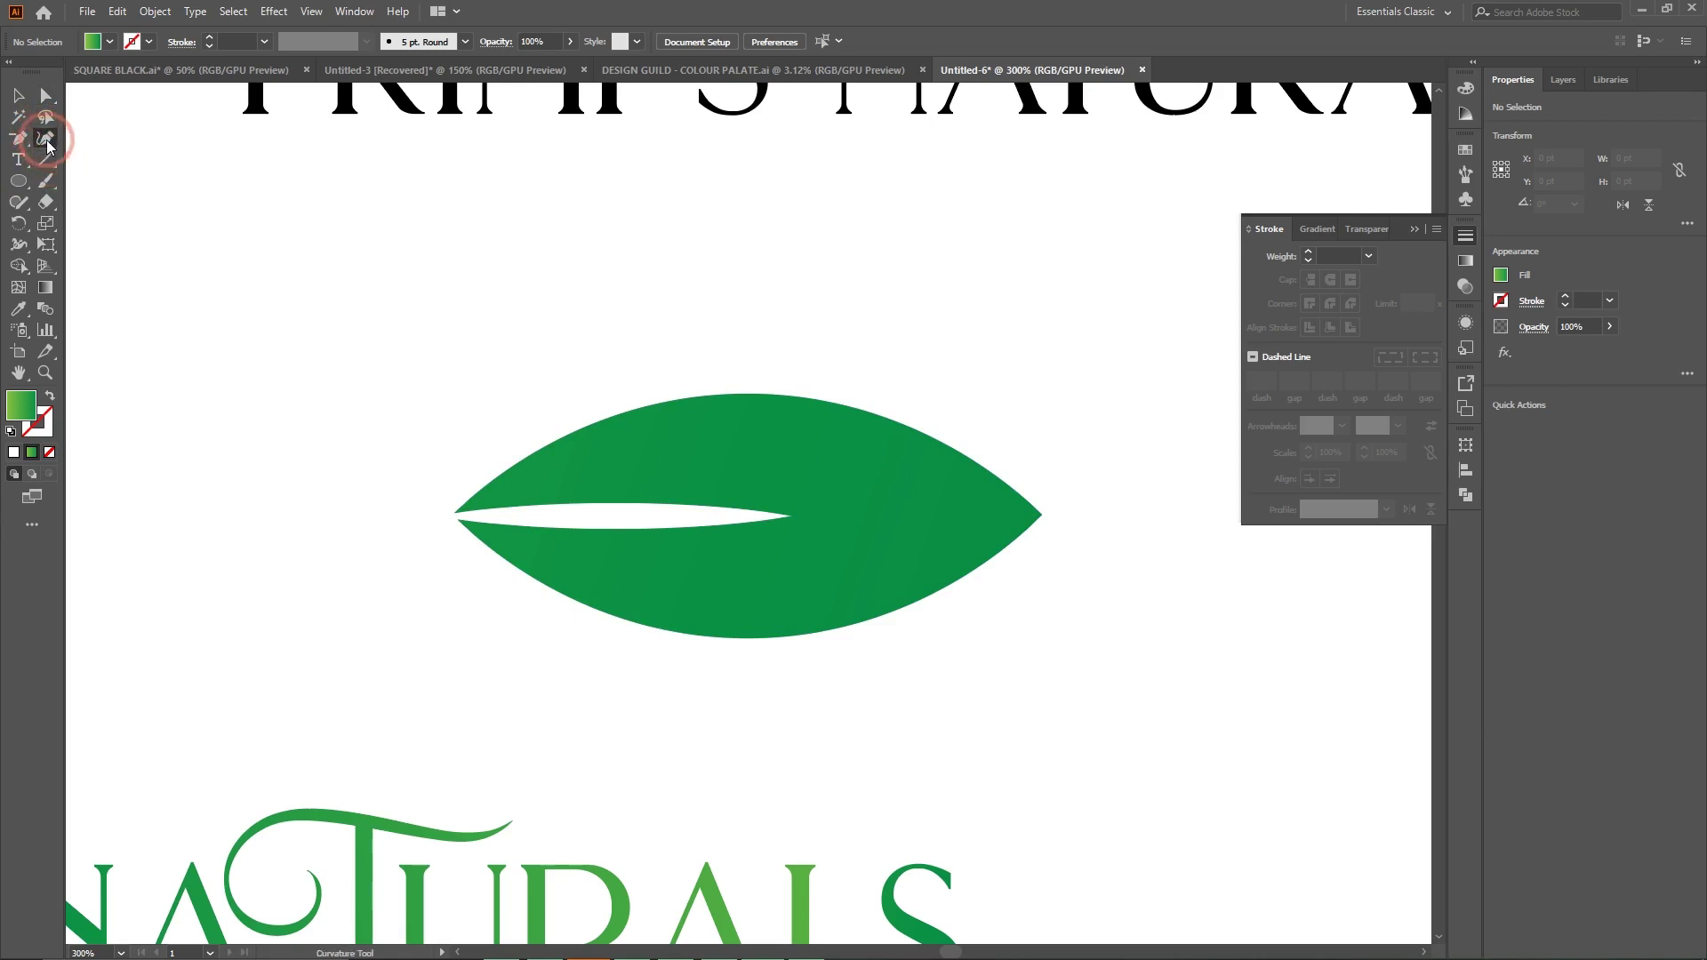
{"action": "left_click", "coordinate": [456, 514]}
{"action": "left_click_drag", "start_coordinate": [454, 514], "coordinate": [455, 453]}
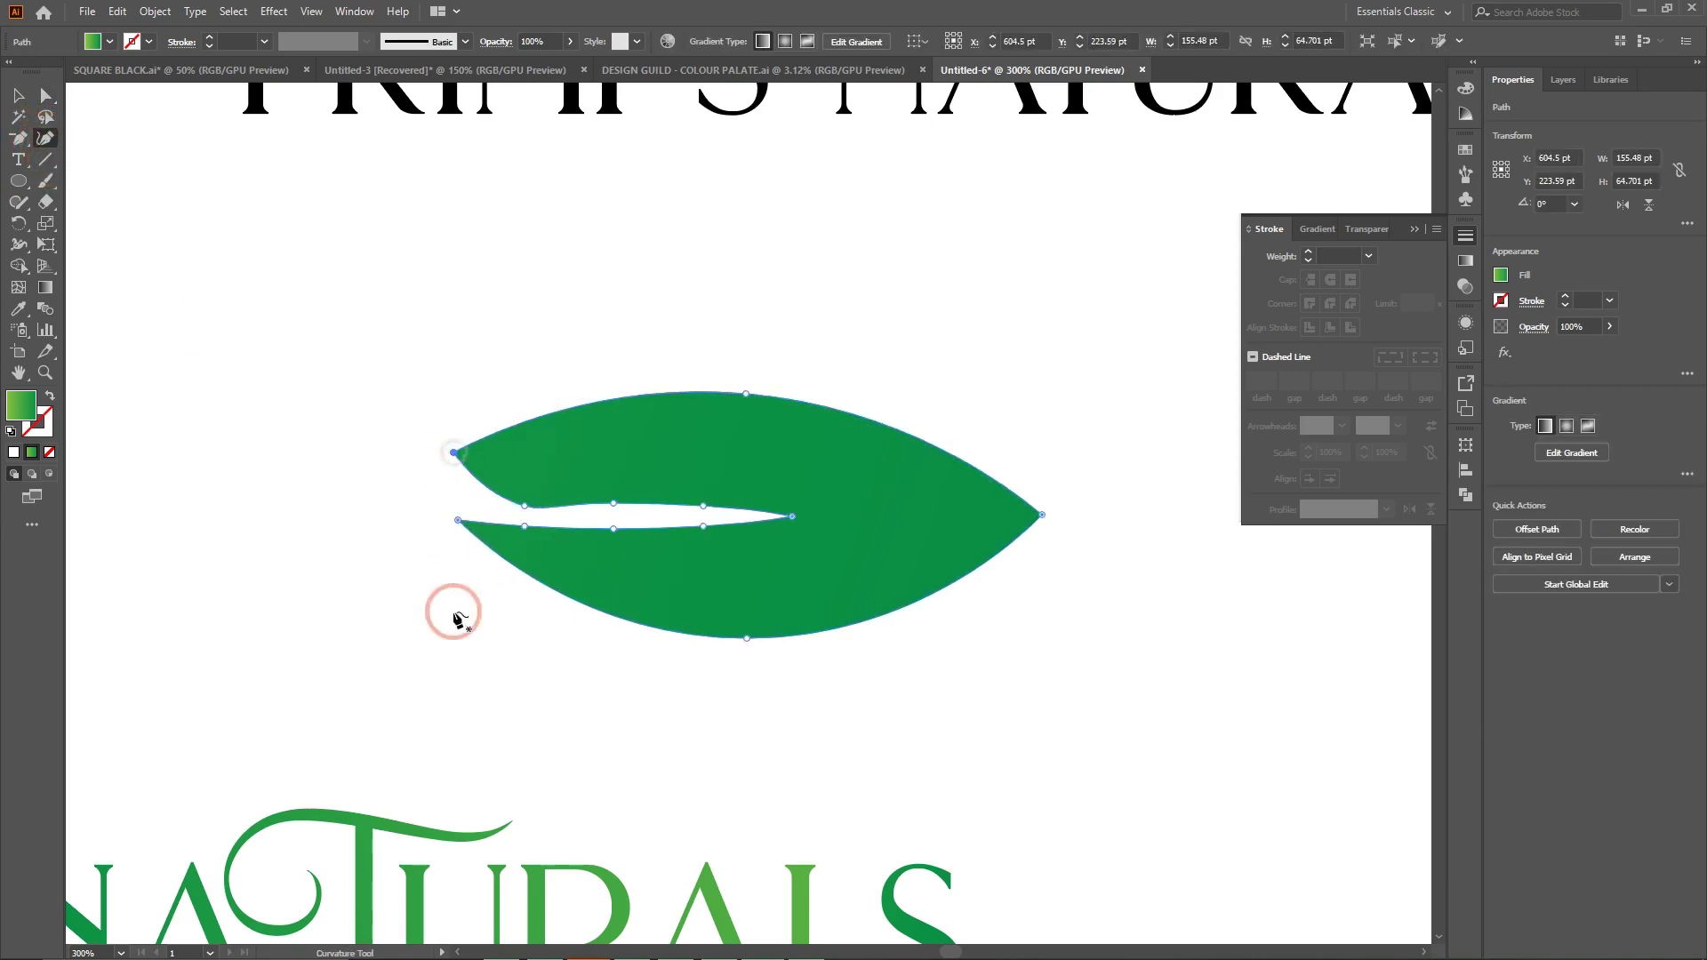
{"action": "left_click_drag", "start_coordinate": [457, 520], "coordinate": [434, 574]}
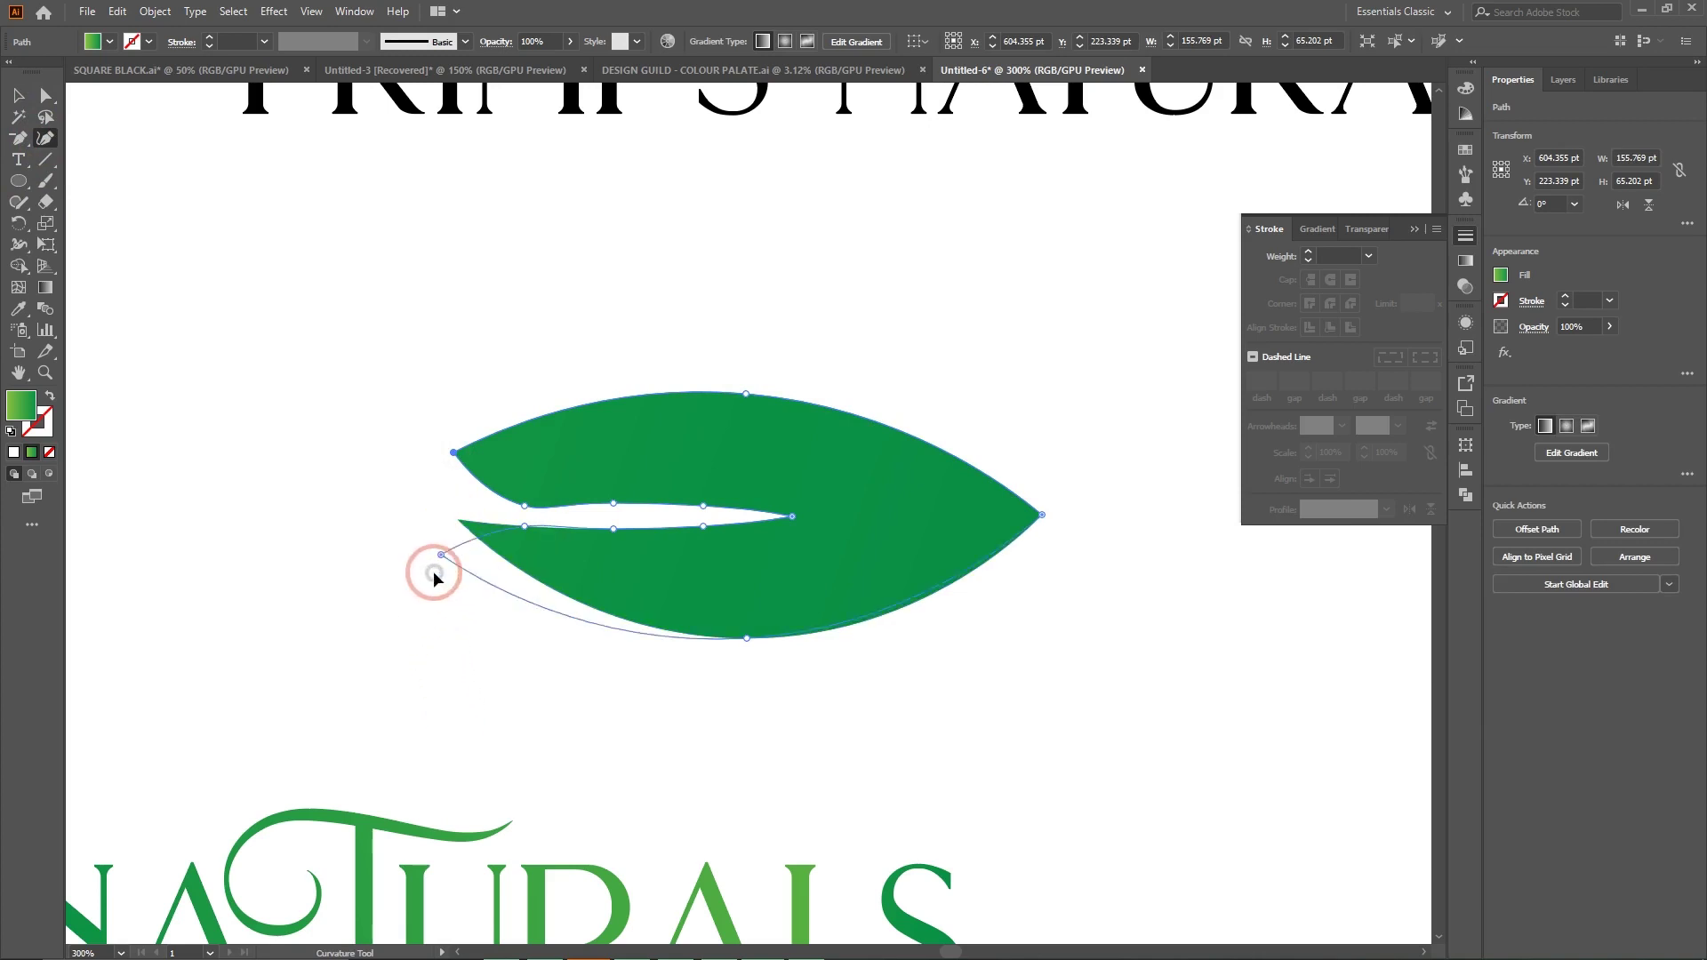
{"action": "key", "text": "ctrl+z"}
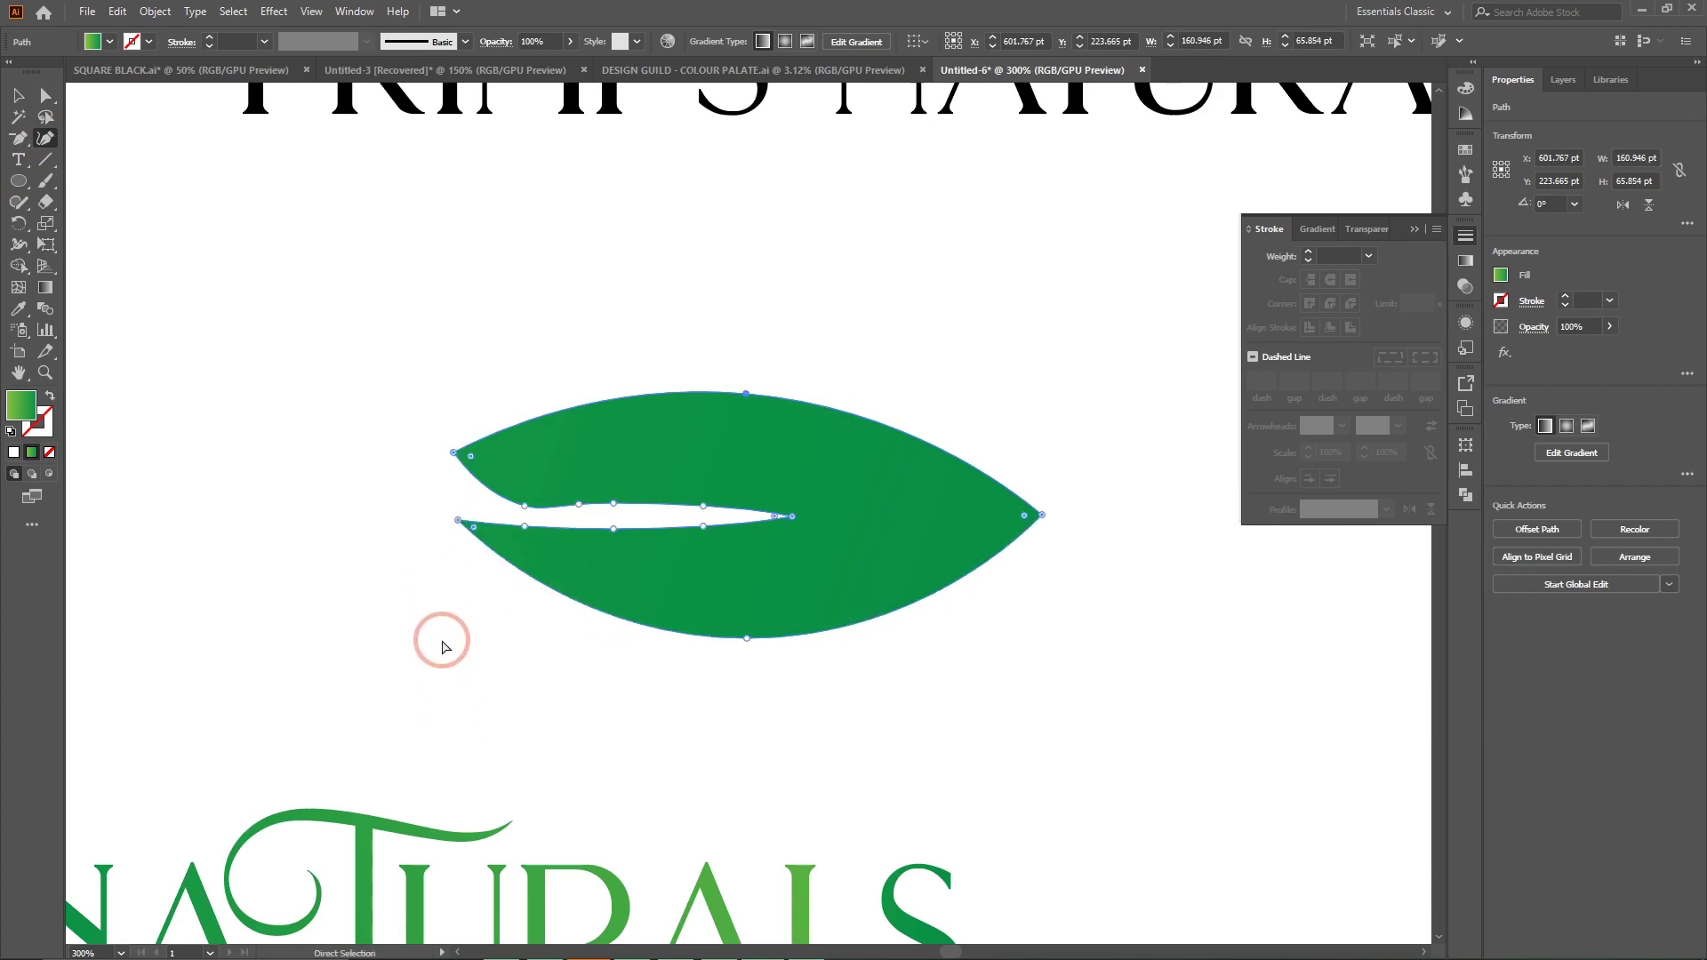
{"action": "key", "text": "ctrl+z"}
{"action": "left_click", "coordinate": [22, 97]}
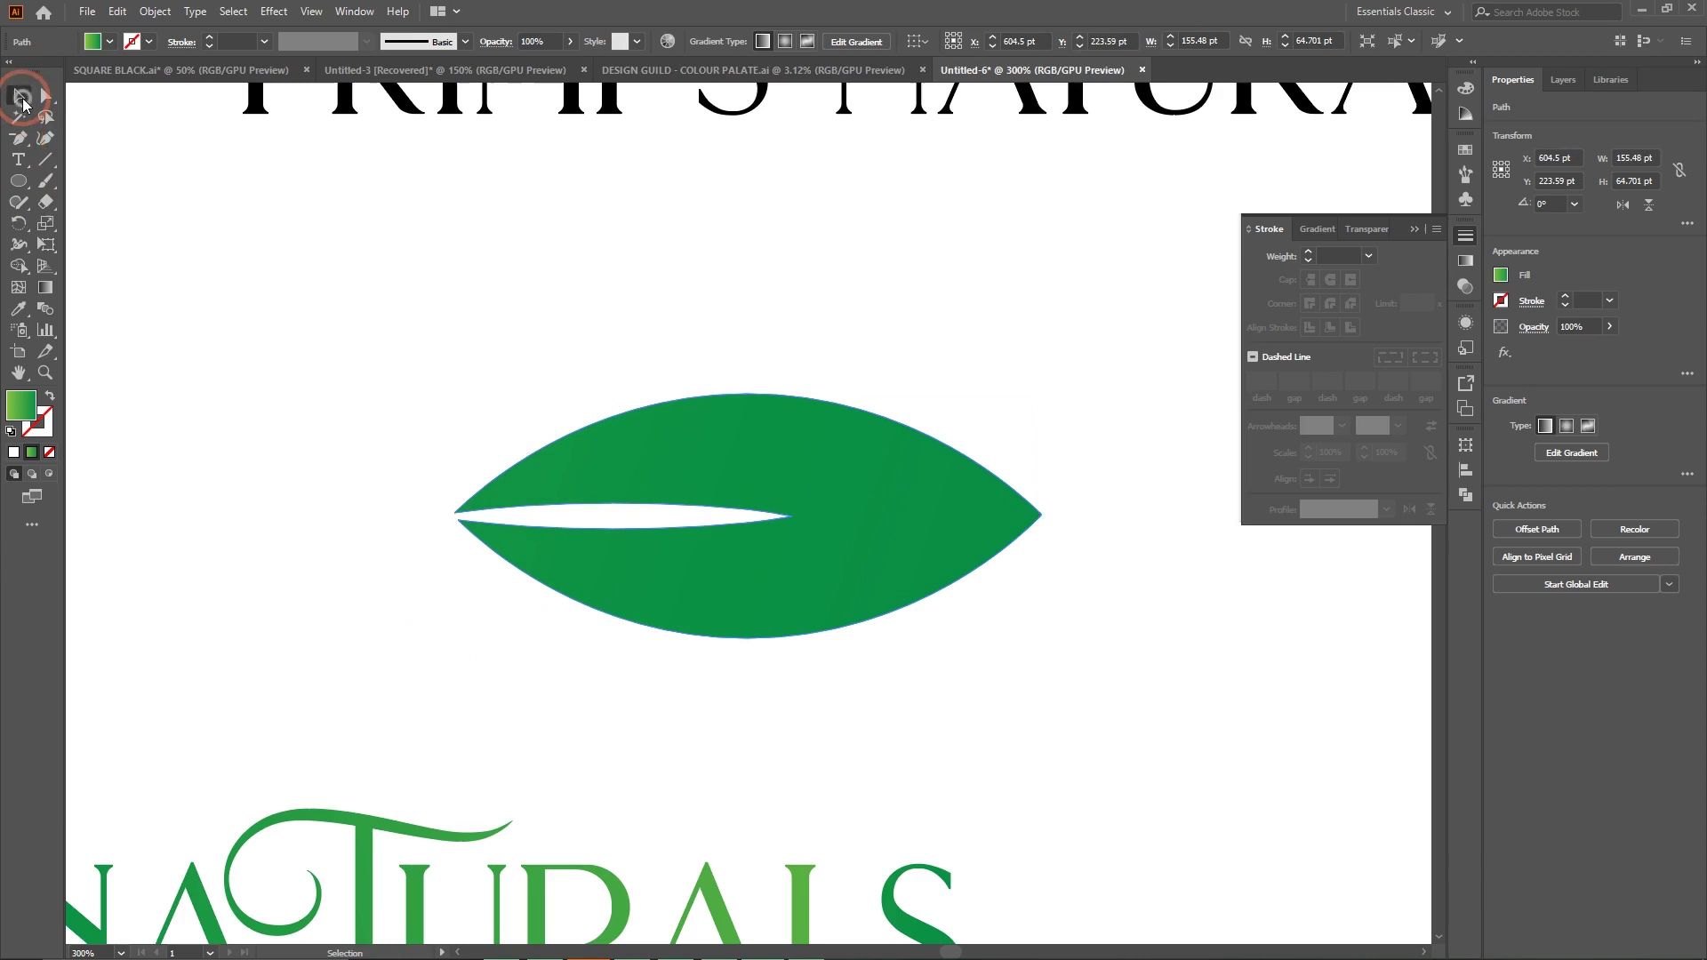
{"action": "left_click", "coordinate": [820, 279]}
Redraw the leaf's linear gradient across its length, running from light green at the slit end to dark green at the opposite tip.
{"action": "key", "text": "ctrl+minus"}
{"action": "key", "text": "ctrl+minus"}
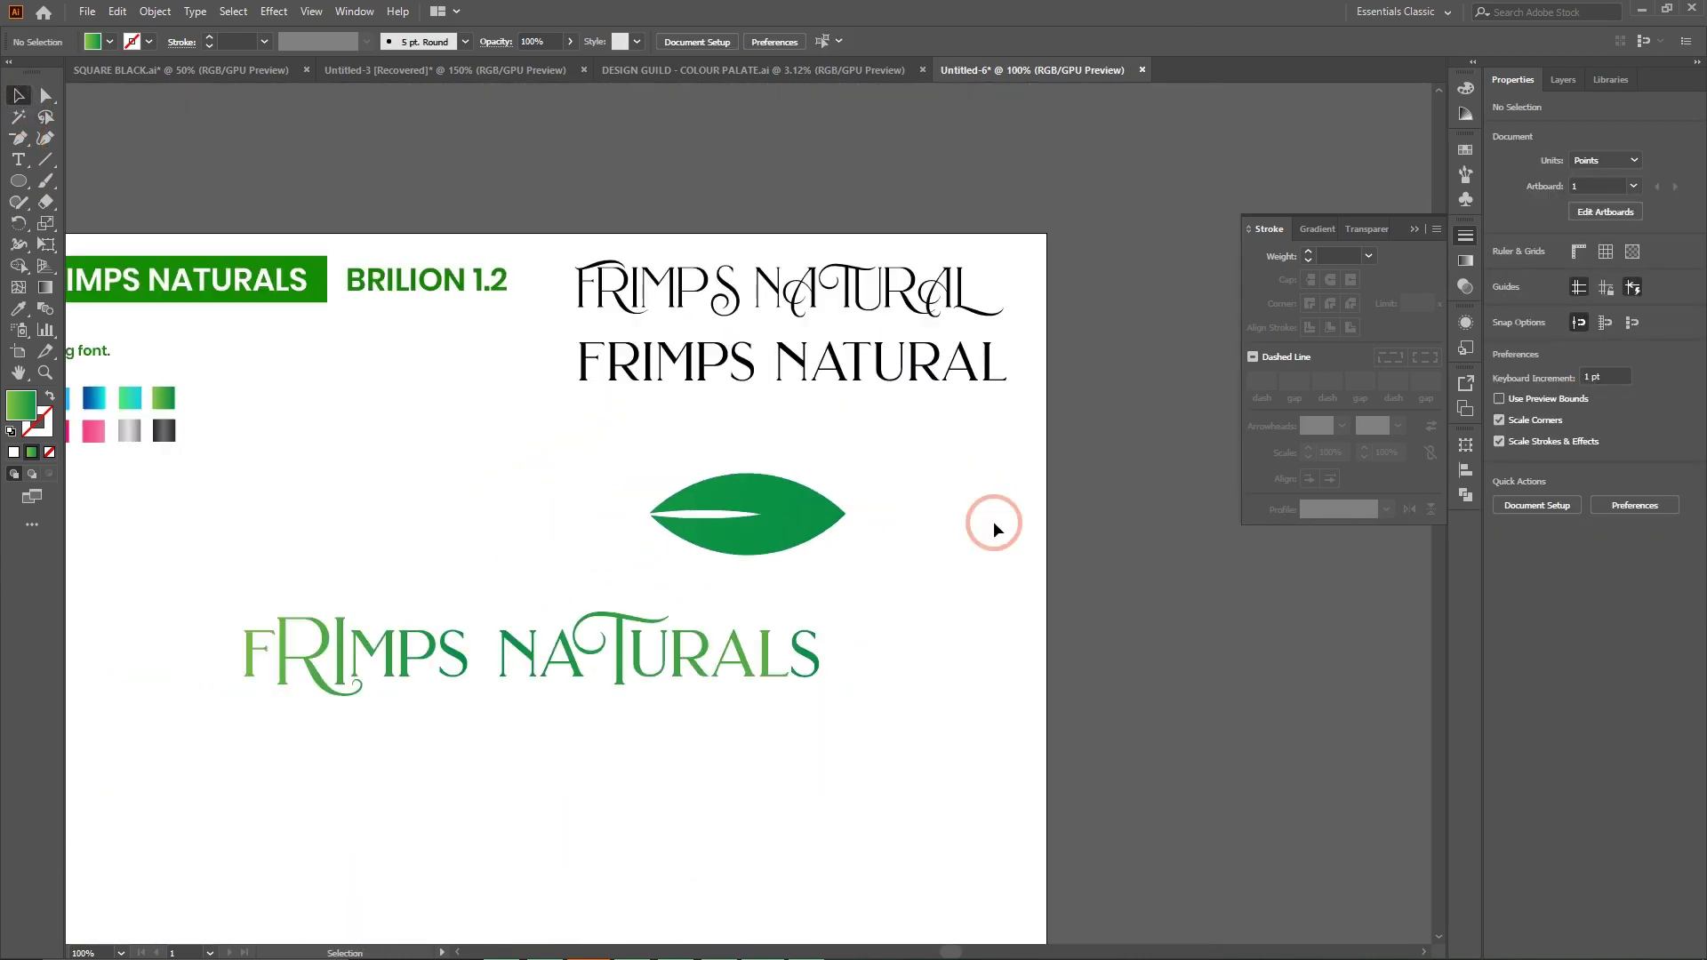
{"action": "left_click", "coordinate": [801, 515]}
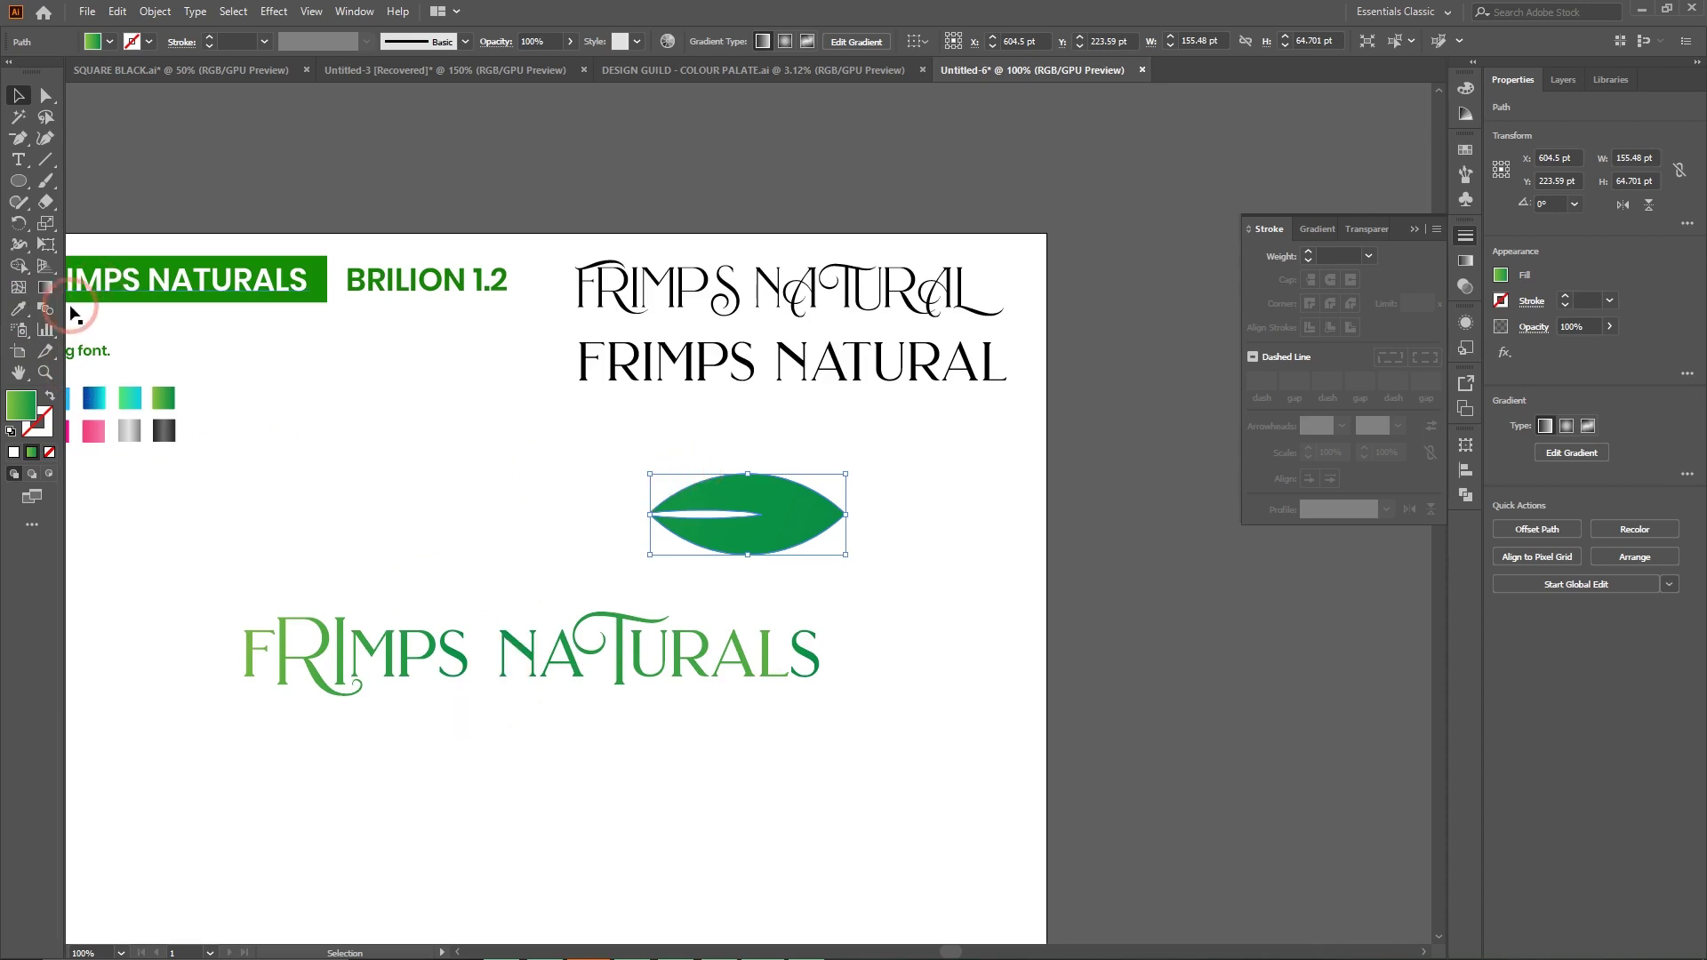
{"action": "left_click", "coordinate": [18, 308]}
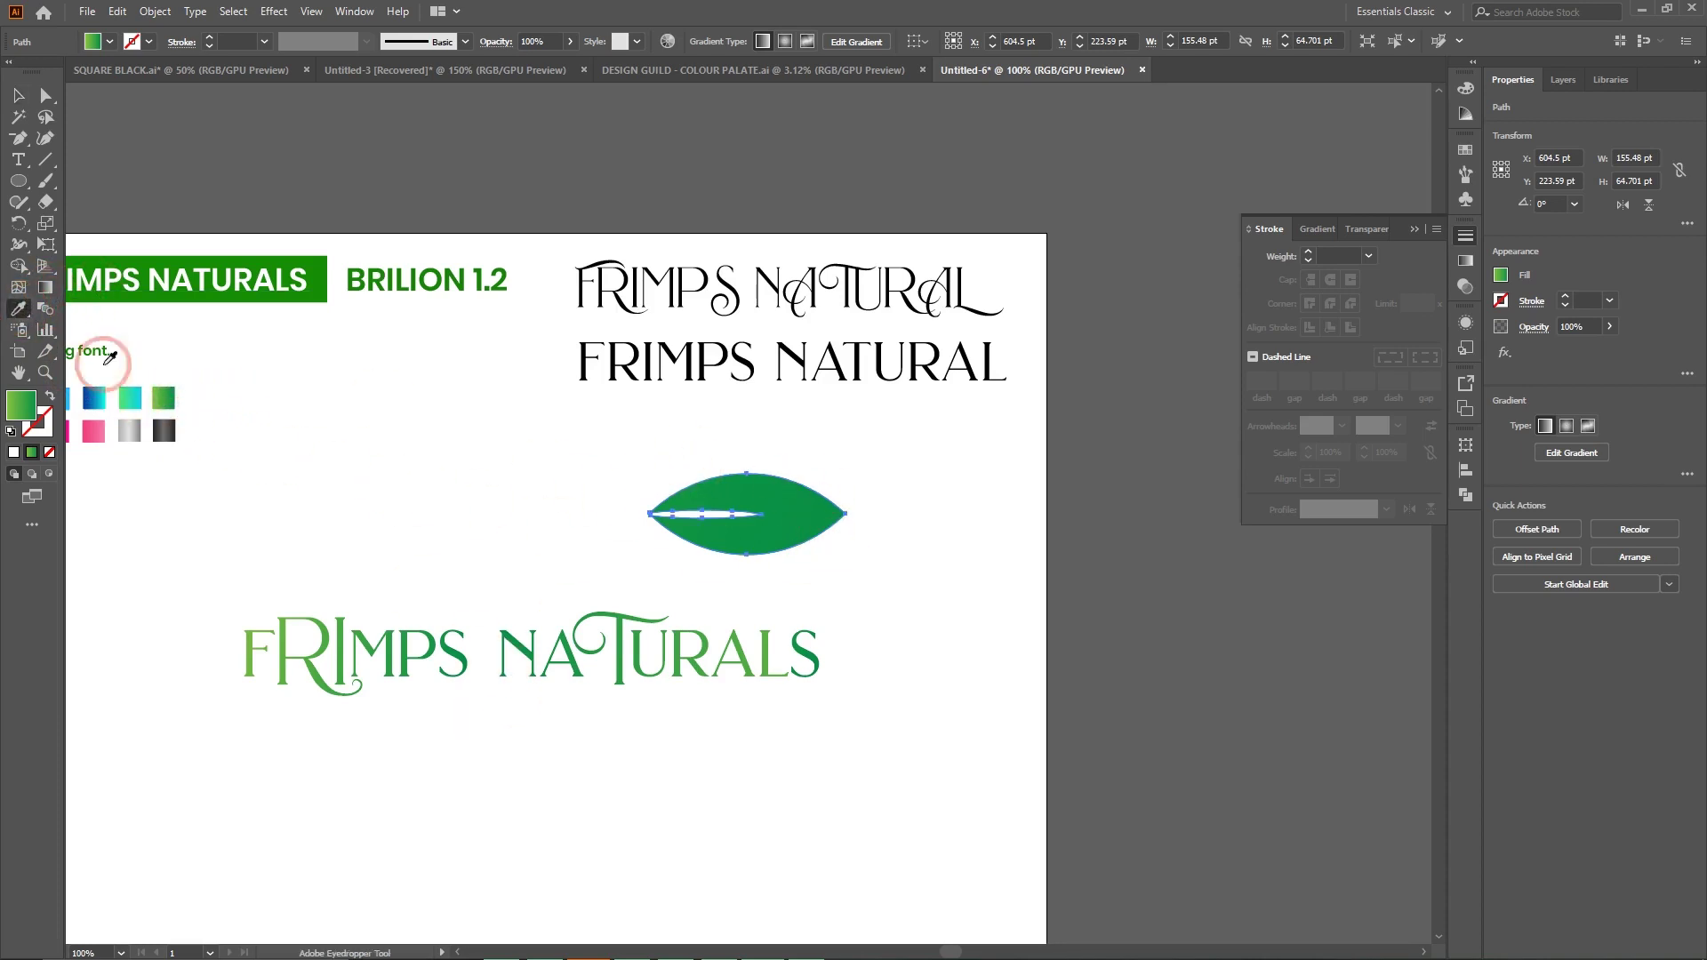
{"action": "left_click", "coordinate": [44, 288]}
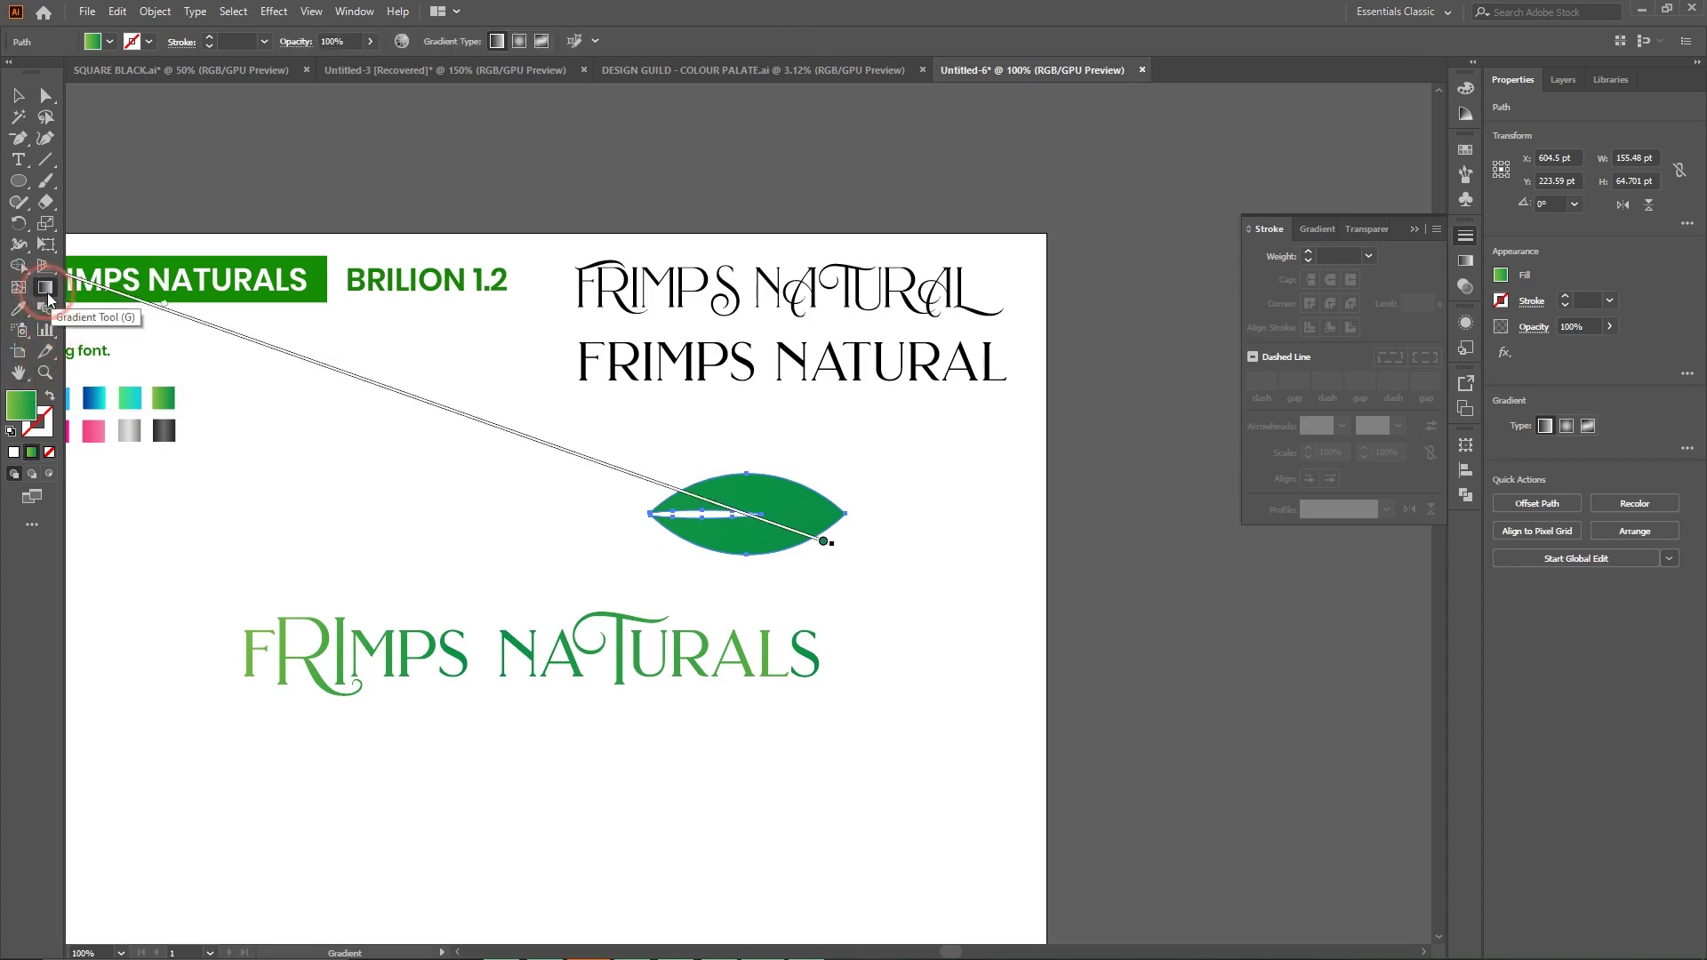
{"action": "mouse_move", "coordinate": [632, 460]}
{"action": "left_mouse_down"}
{"action": "mouse_move", "coordinate": [819, 532]}
{"action": "mouse_move", "coordinate": [683, 527]}
{"action": "mouse_move", "coordinate": [830, 503]}
{"action": "mouse_move", "coordinate": [839, 518]}
{"action": "left_mouse_up"}
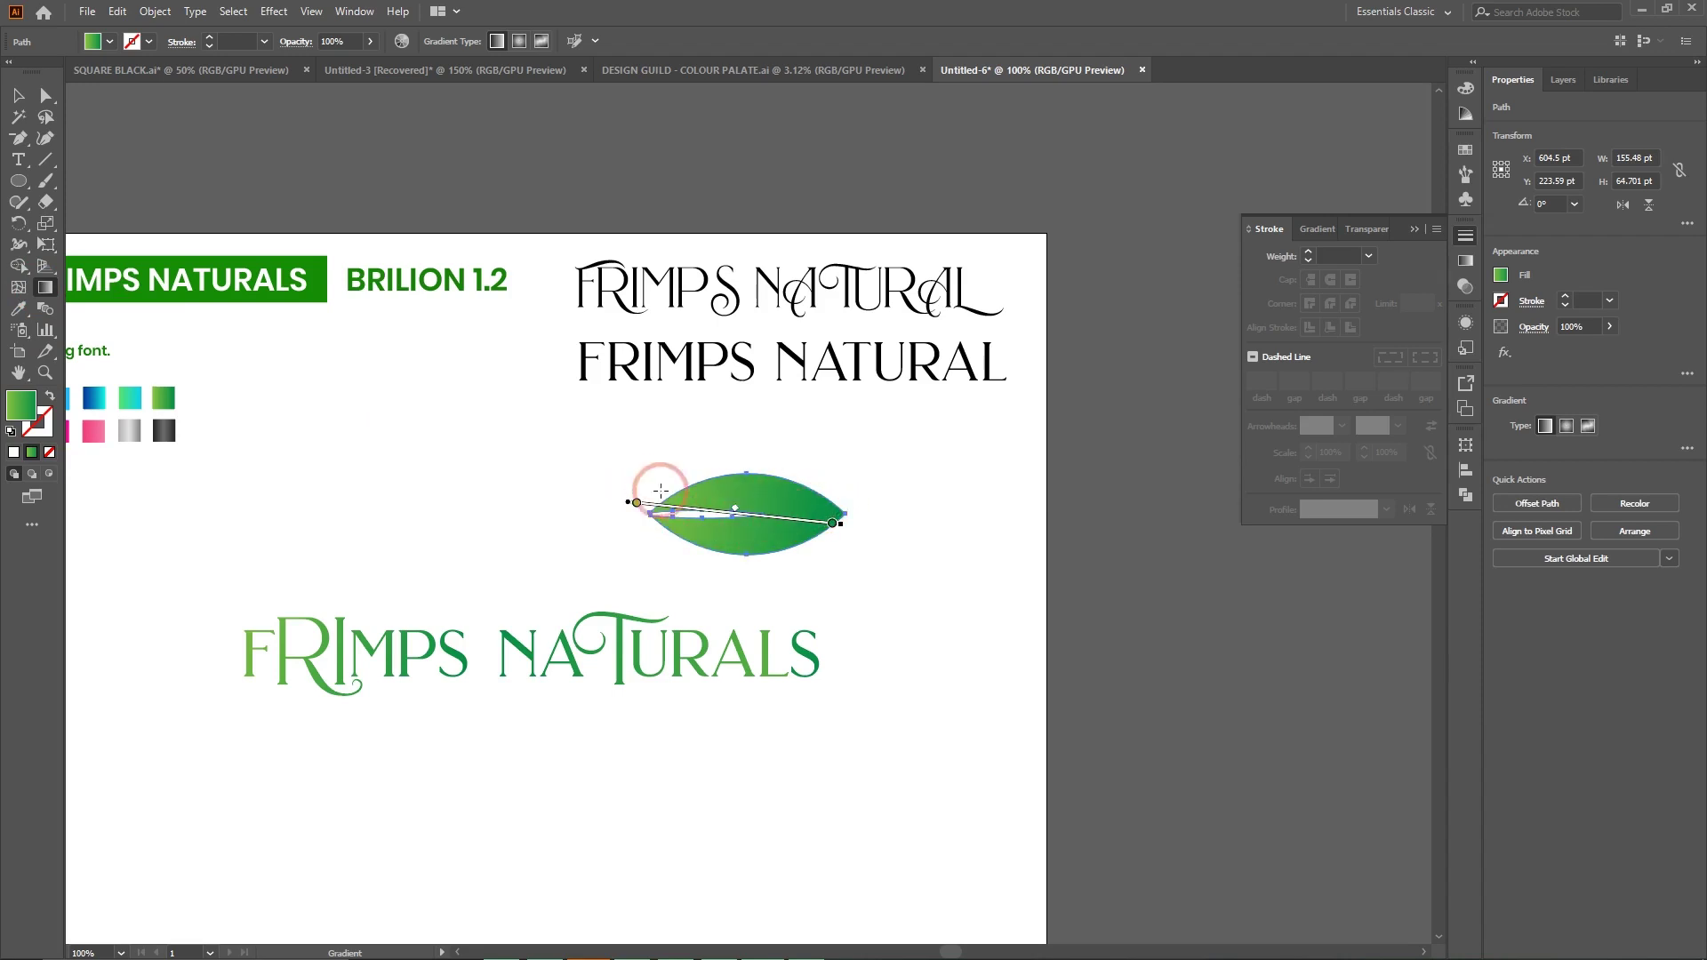
Redraw the leaf's gradient with a longer line starting well beyond the slit end and finishing just past the opposite tip.
{"action": "left_click_drag", "start_coordinate": [551, 489], "coordinate": [865, 529]}
{"action": "left_click", "coordinate": [18, 96]}
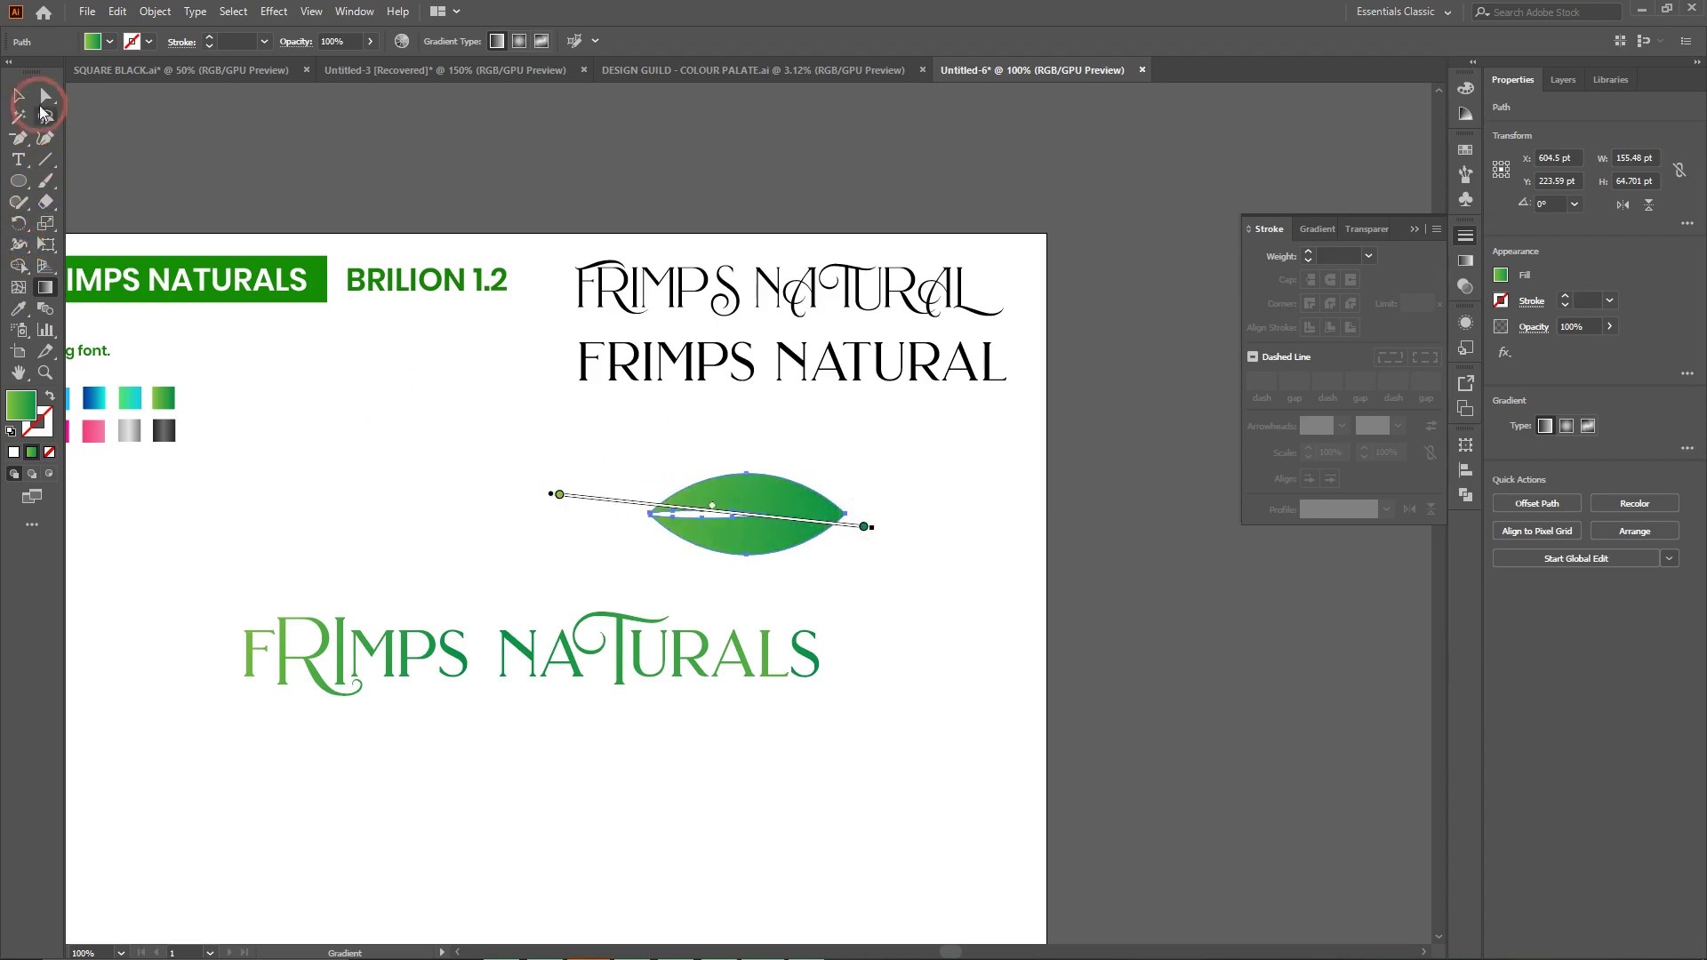
{"action": "left_click", "coordinate": [152, 167]}
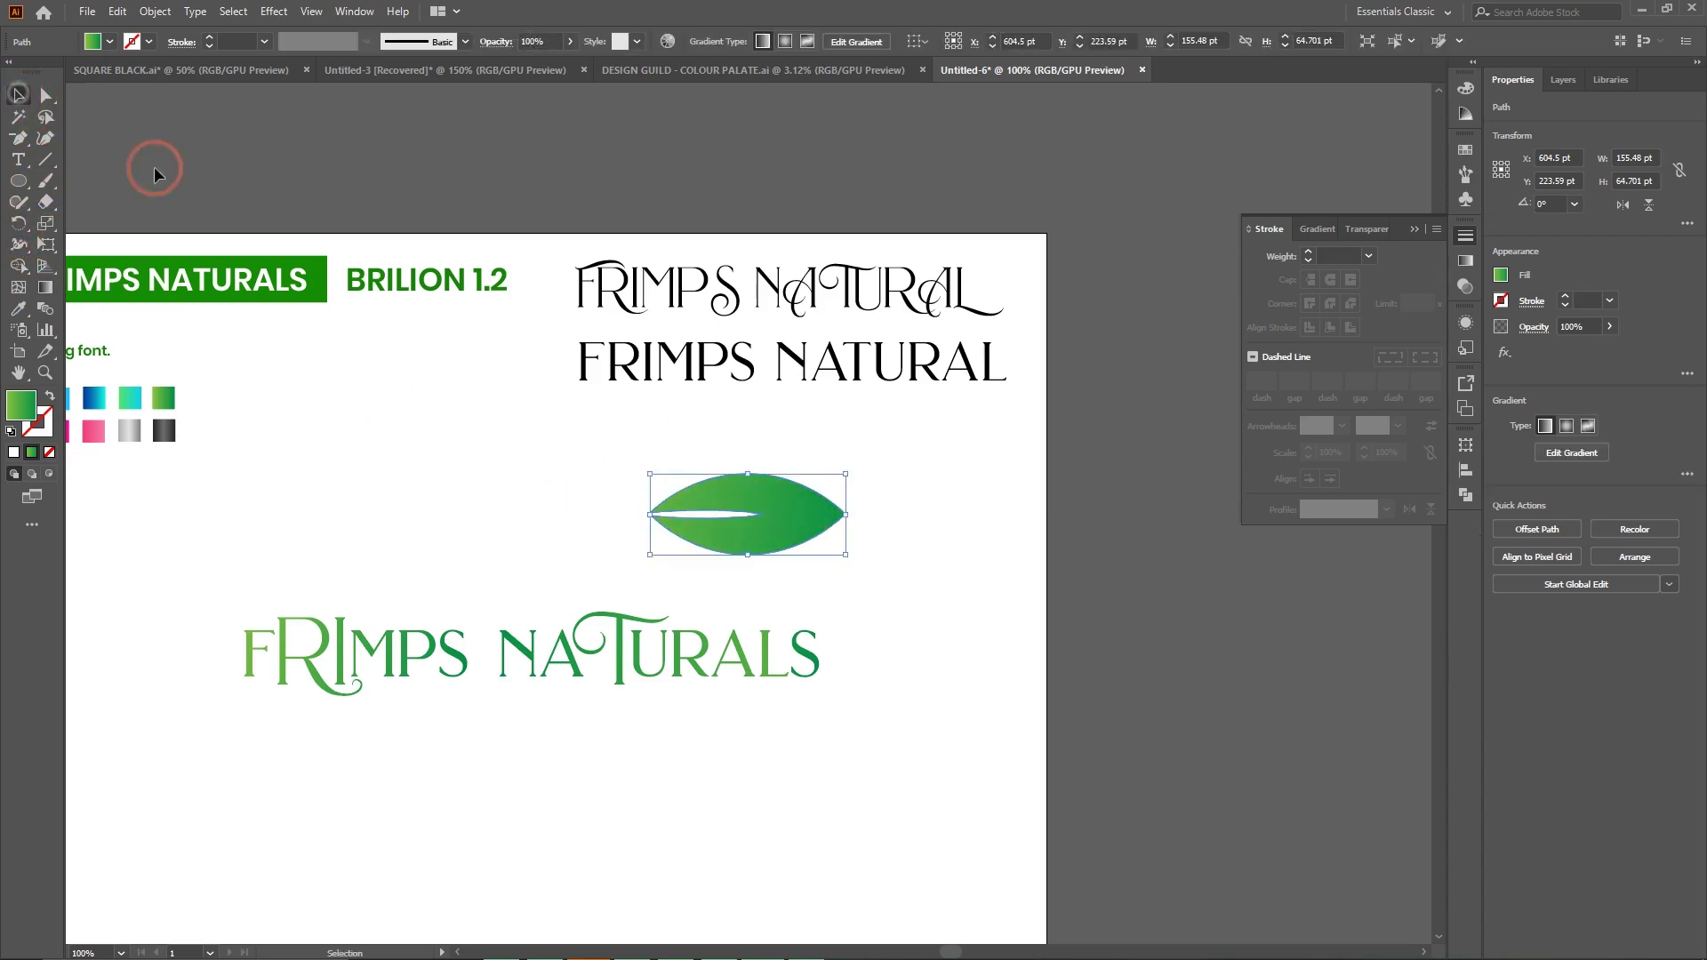
Shrink the leaf to about 26 pt wide, tilt it about 18° and place it beside the upper end of the final S.
{"action": "left_click", "coordinate": [791, 516]}
{"action": "left_click_drag", "start_coordinate": [853, 466], "coordinate": [845, 617]}
{"action": "key", "text": "ctrl+equal"}
{"action": "key", "text": "ctrl+equal"}
{"action": "key", "text": "ctrl+equal"}
{"action": "key", "text": "ctrl+equal"}
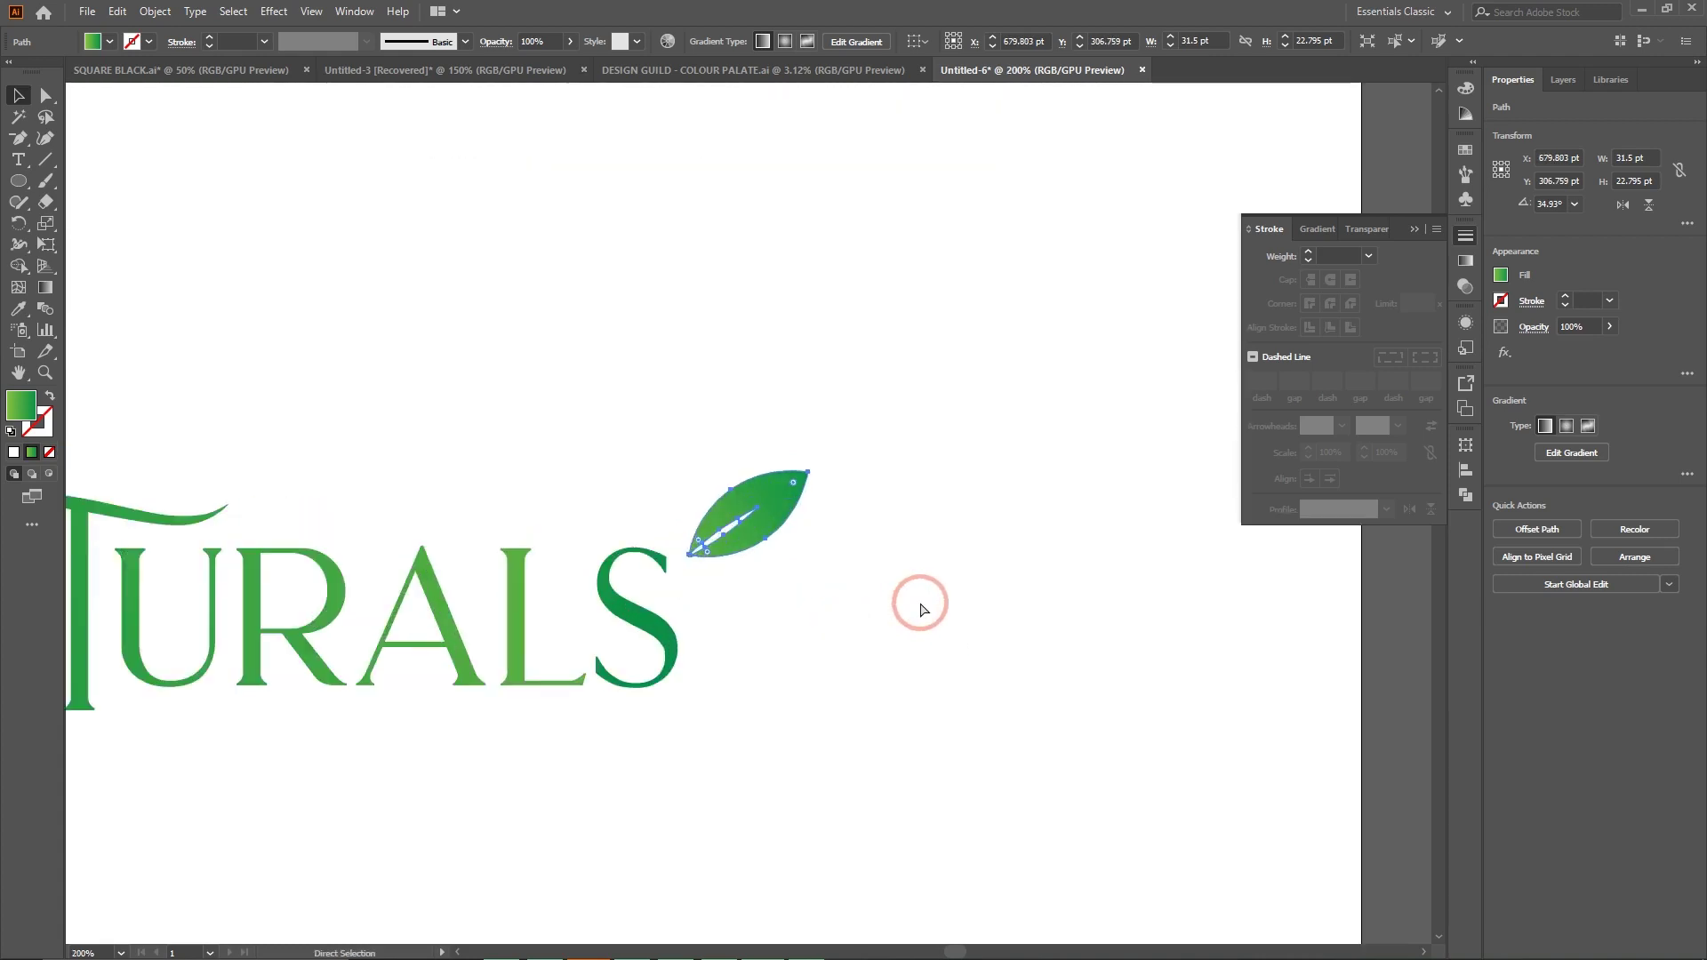
{"action": "left_click_drag", "start_coordinate": [834, 472], "coordinate": [791, 532]}
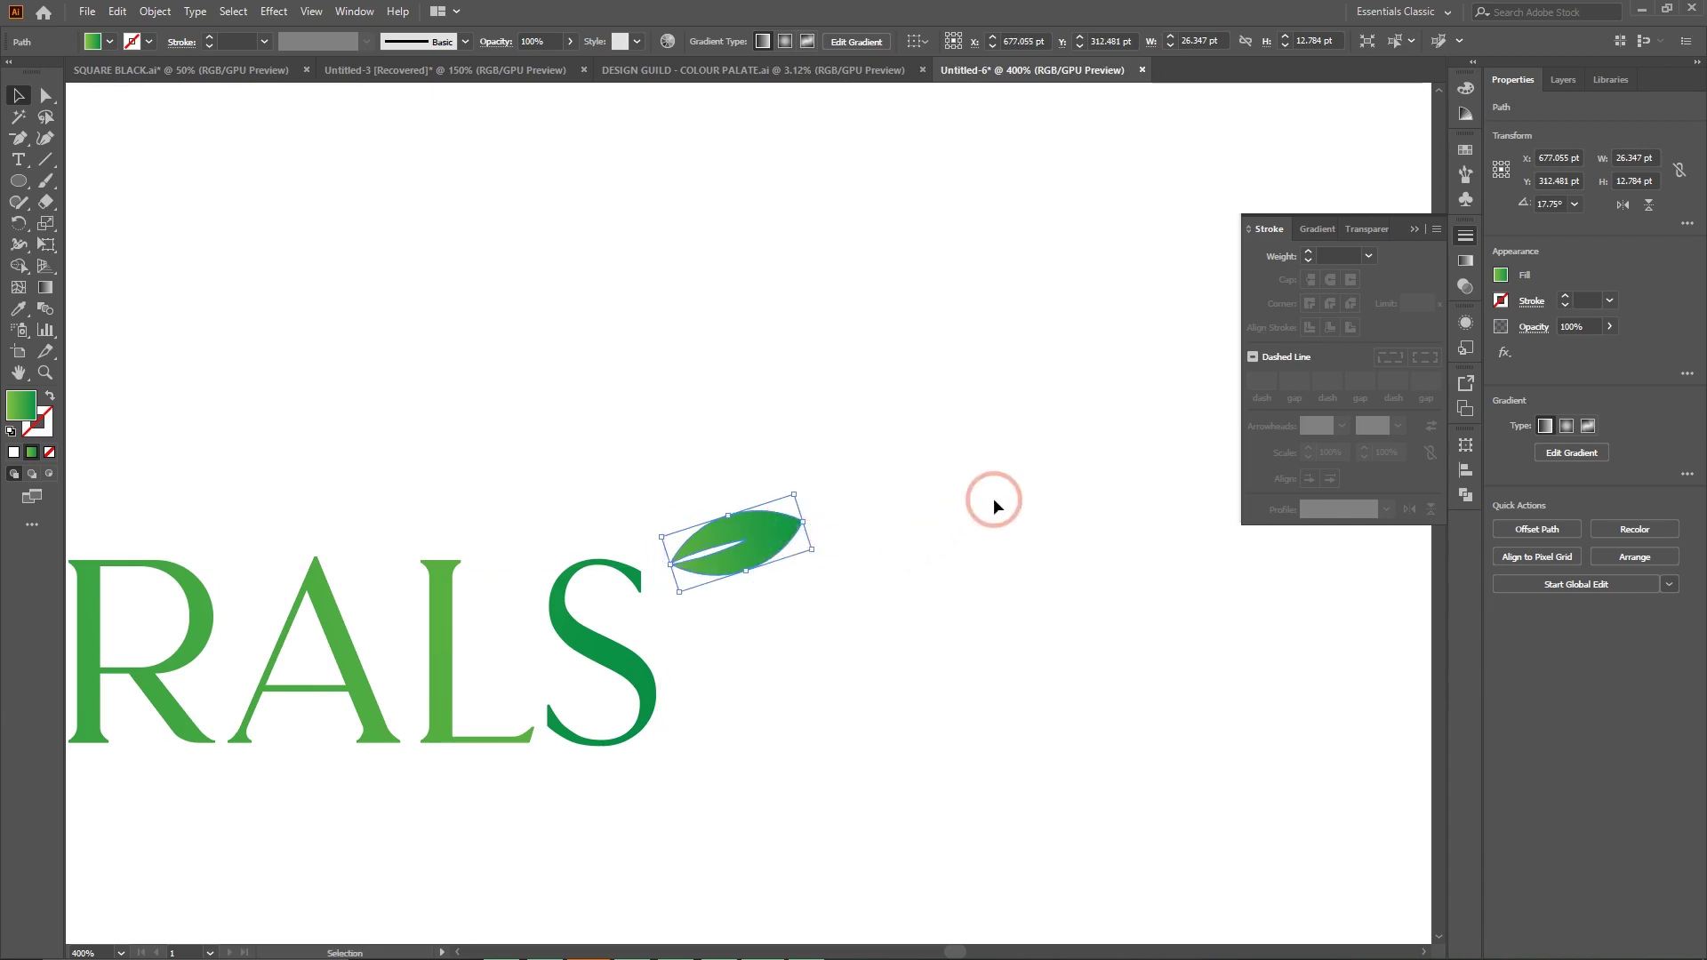
{"action": "left_click", "coordinate": [922, 629]}
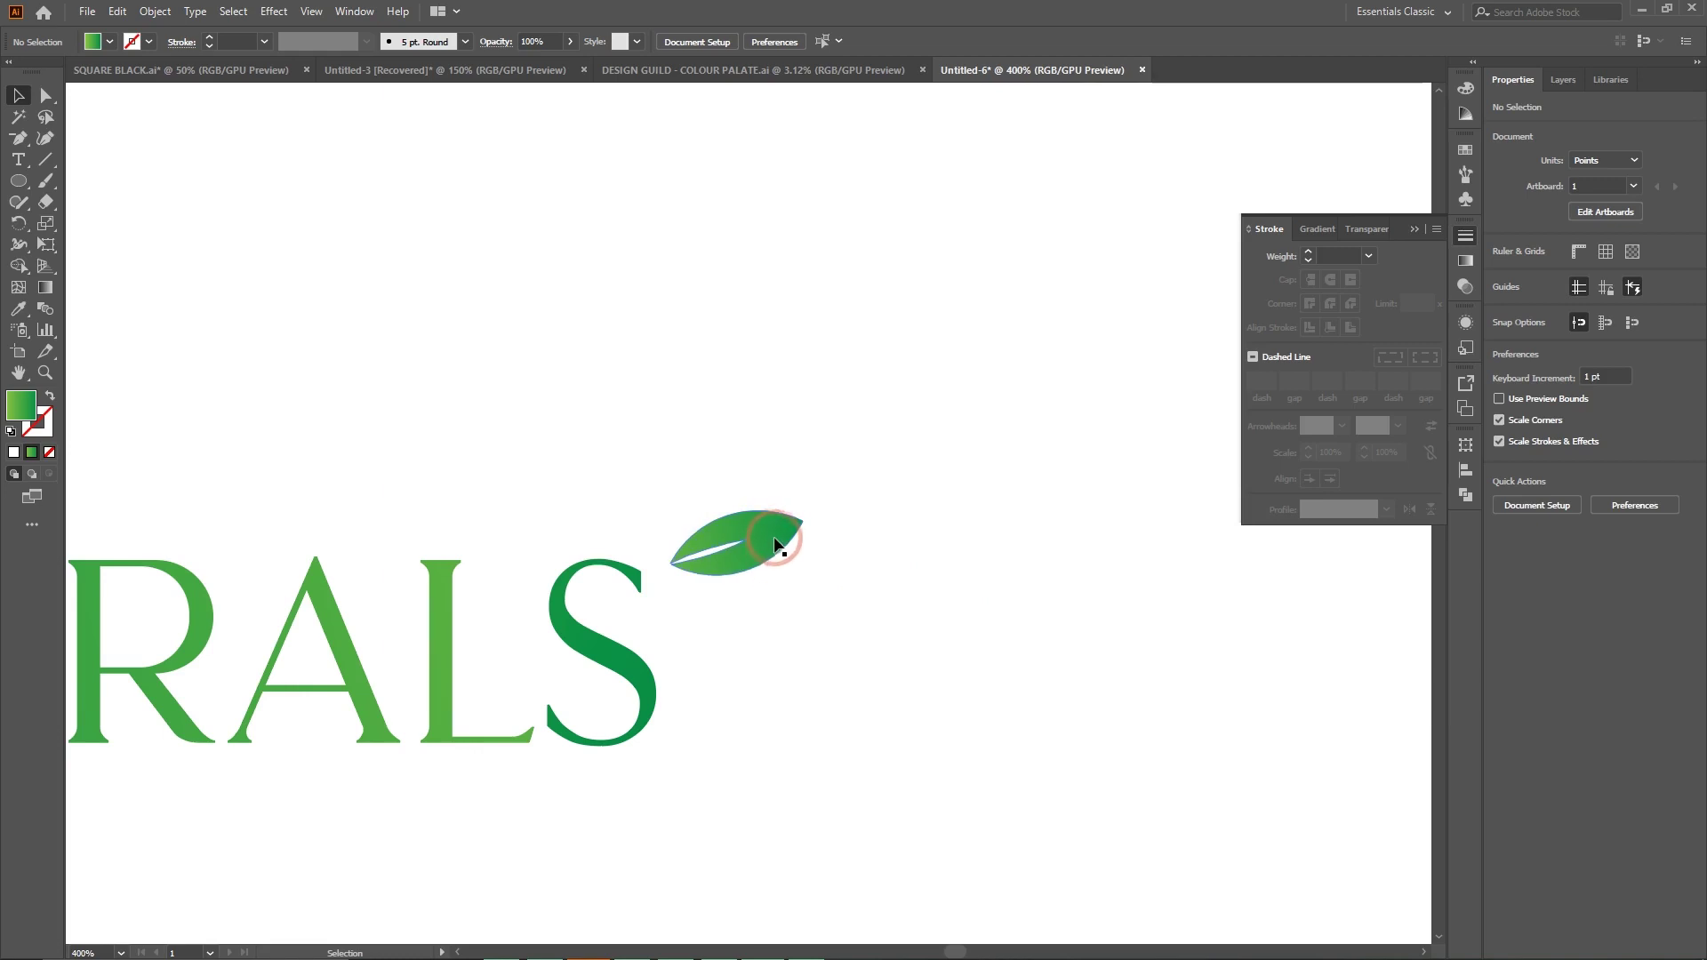
Duplicate the leaf as a smaller copy above it, tilted about 69°, and rotate the original clockwise to about 6°.
{"action": "left_click_drag", "start_coordinate": [774, 538], "coordinate": [686, 481], "text": "alt"}
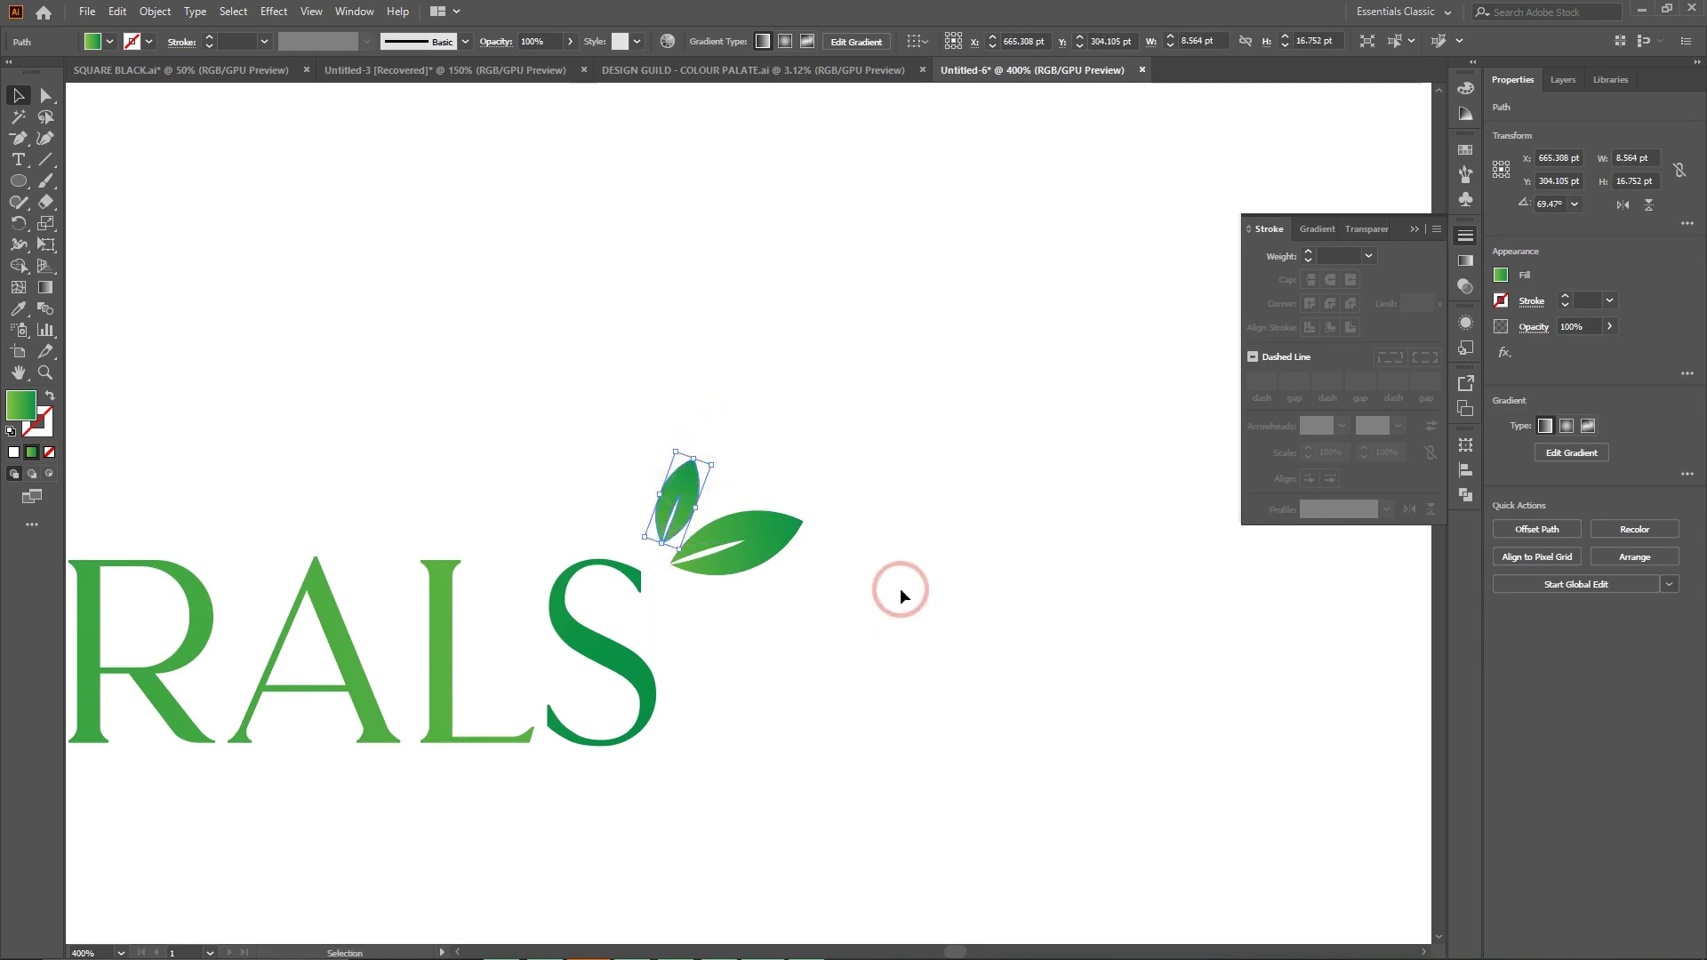
{"action": "left_click", "coordinate": [741, 522]}
{"action": "left_click_drag", "start_coordinate": [814, 523], "coordinate": [750, 537]}
{"action": "left_click", "coordinate": [881, 413]}
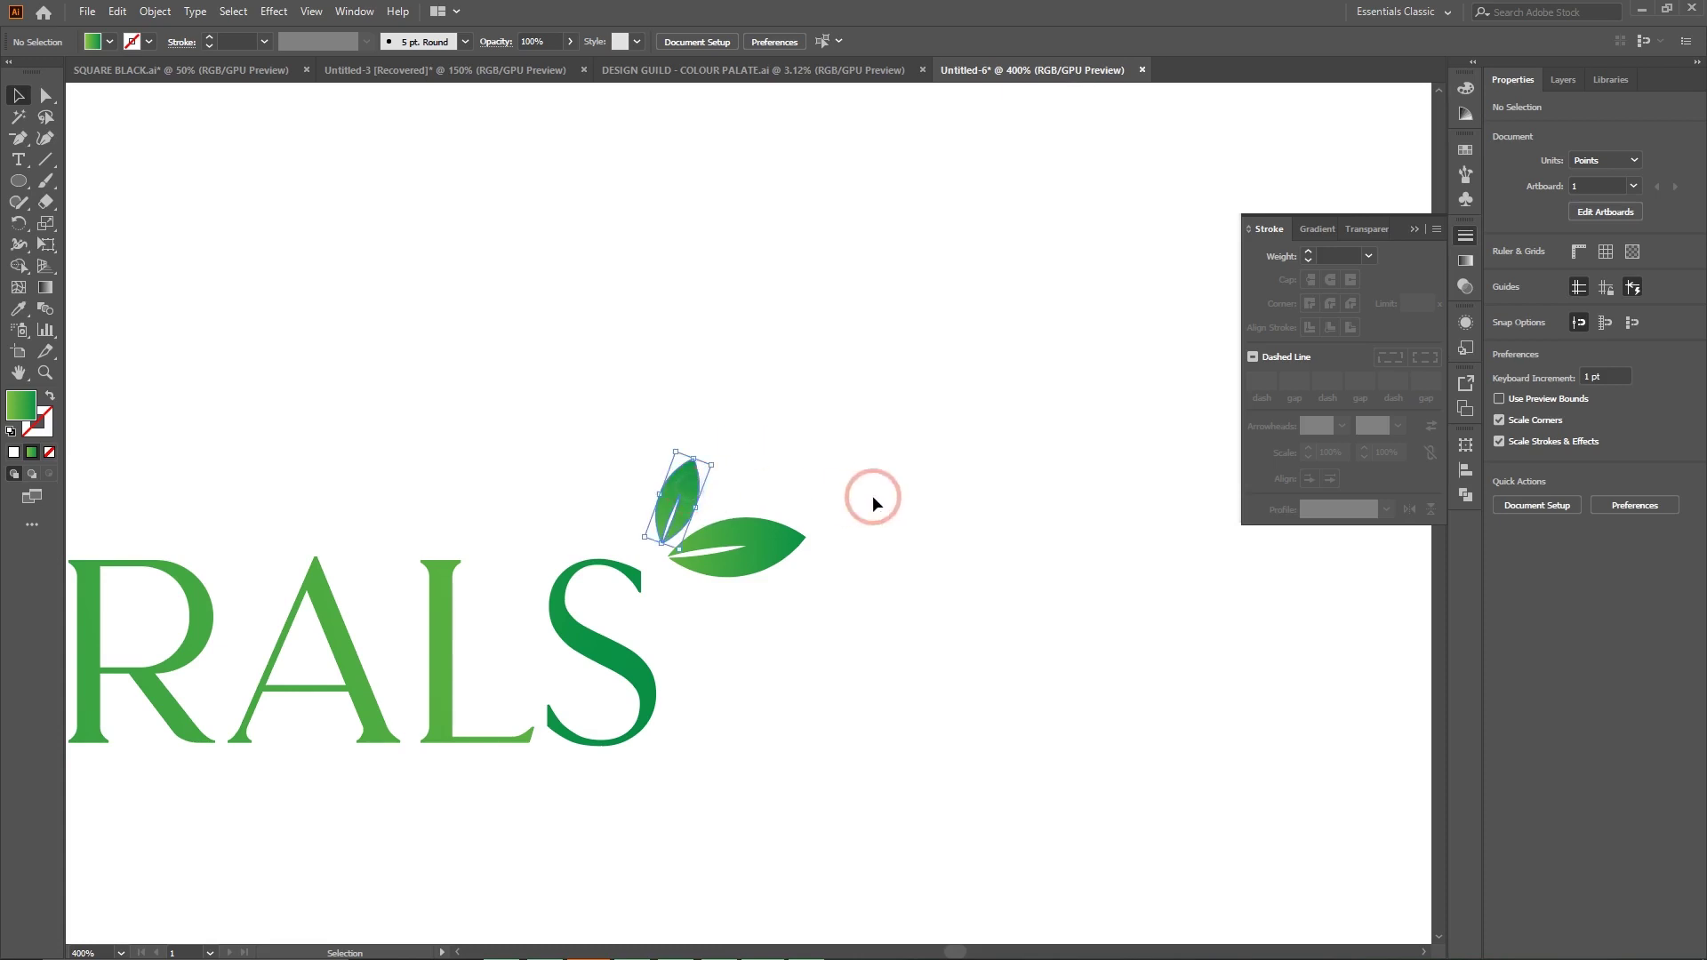
Widen the small upper leaf by pulling both of its side curves outward with the Curvature tool.
{"action": "key", "text": "ctrl+equal"}
{"action": "key", "text": "ctrl+equal"}
{"action": "key", "text": "ctrl+equal"}
{"action": "key", "text": "ctrl+equal"}
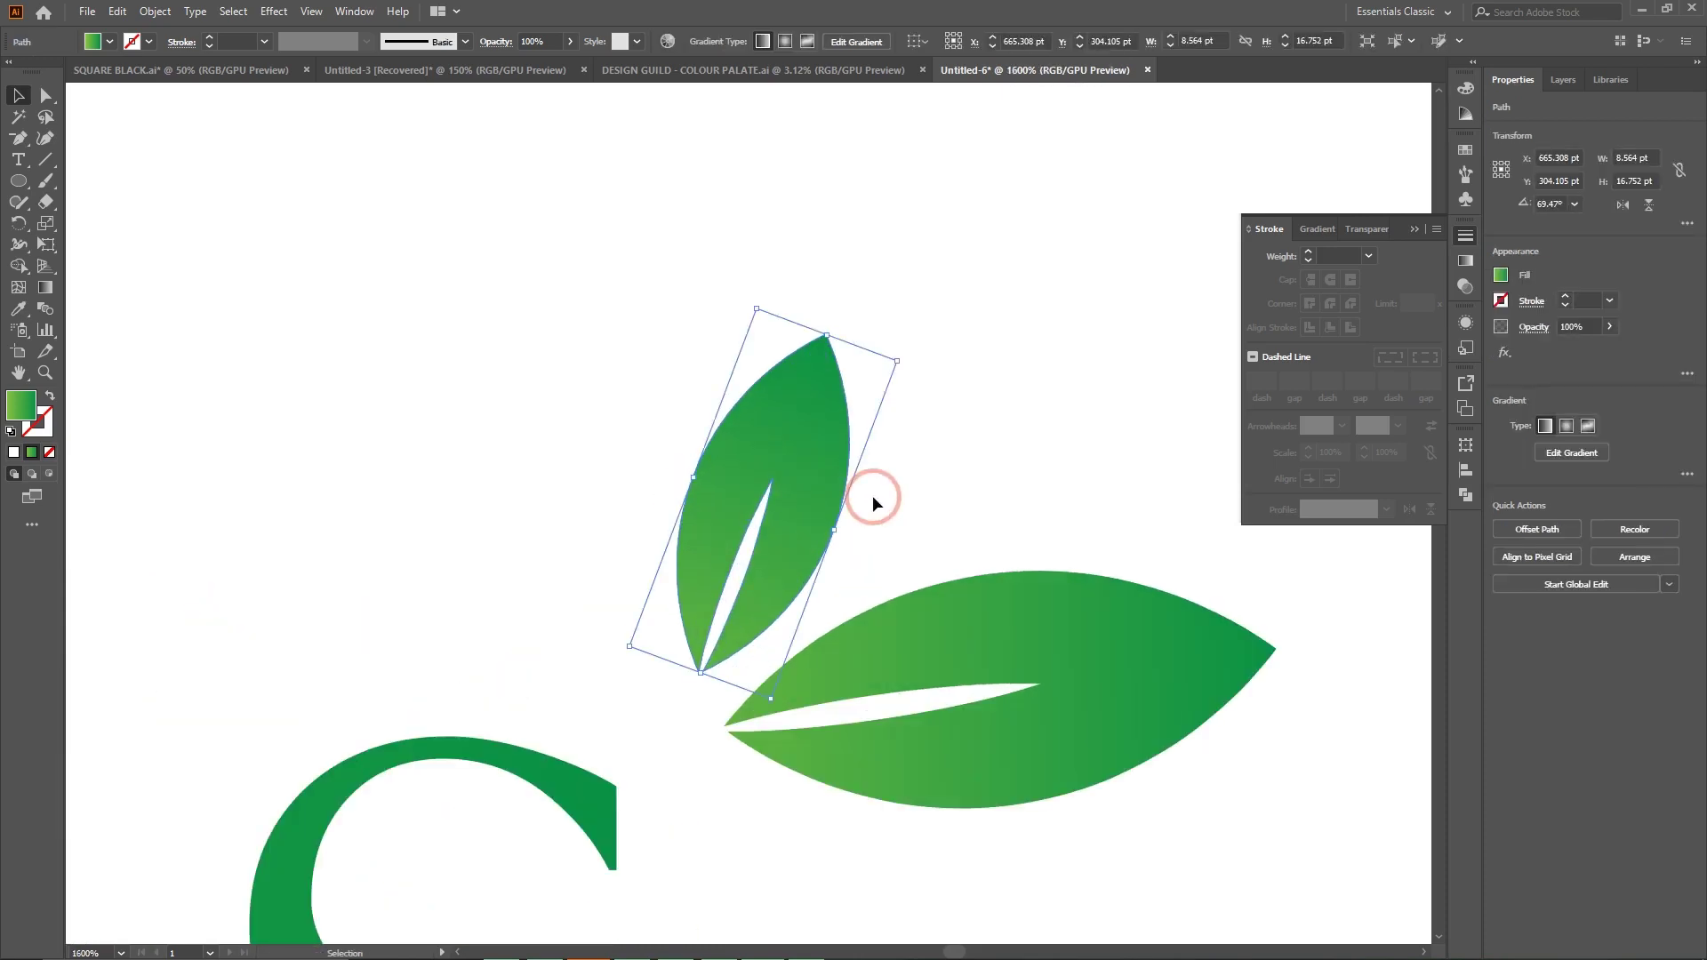
{"action": "left_click", "coordinate": [45, 137]}
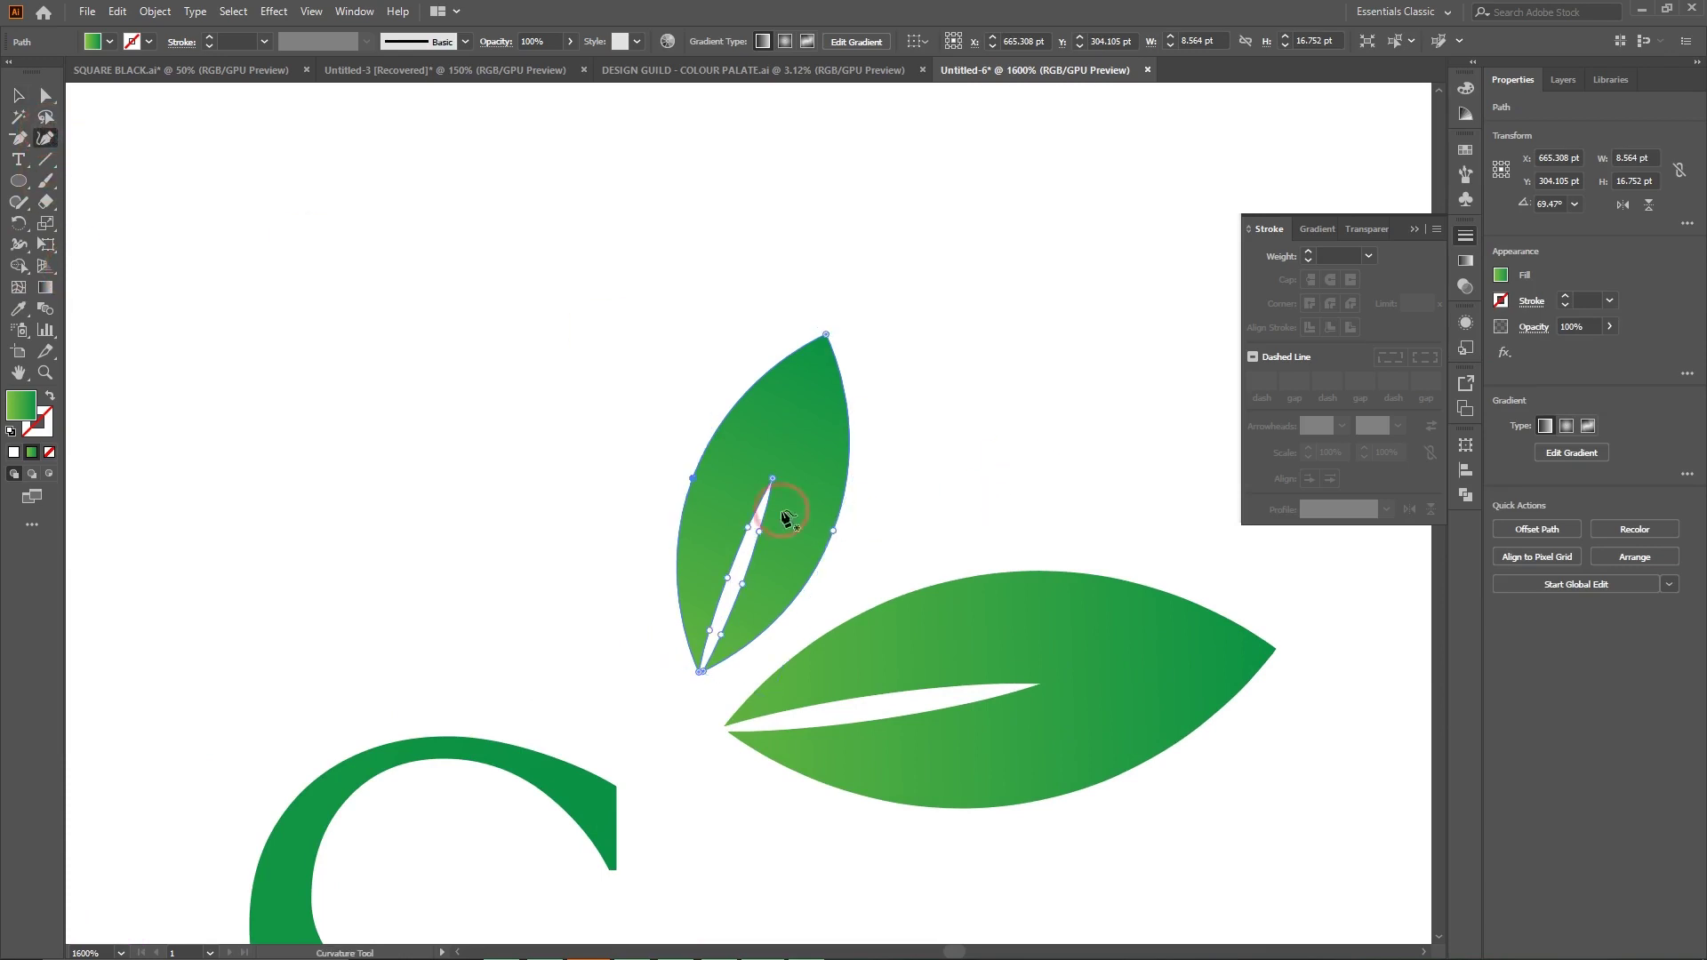
{"action": "left_click_drag", "start_coordinate": [688, 477], "coordinate": [676, 471]}
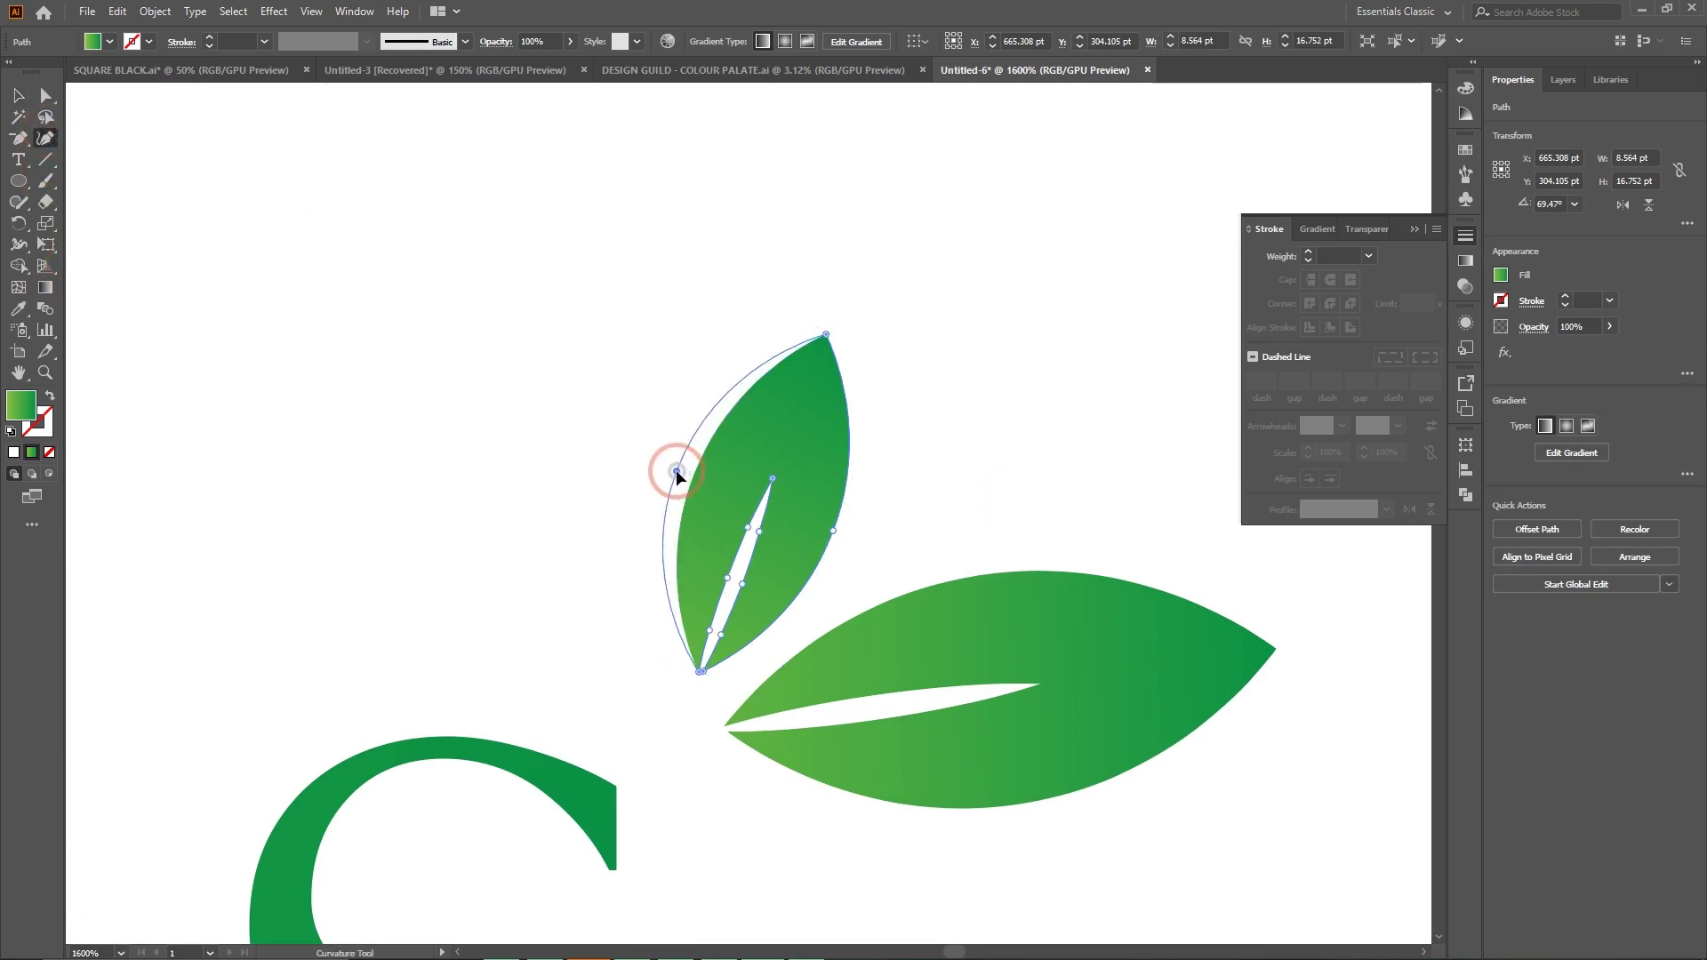
{"action": "left_click_drag", "start_coordinate": [830, 531], "coordinate": [849, 543]}
{"action": "left_click_drag", "start_coordinate": [676, 468], "coordinate": [665, 480]}
{"action": "left_click", "coordinate": [18, 96]}
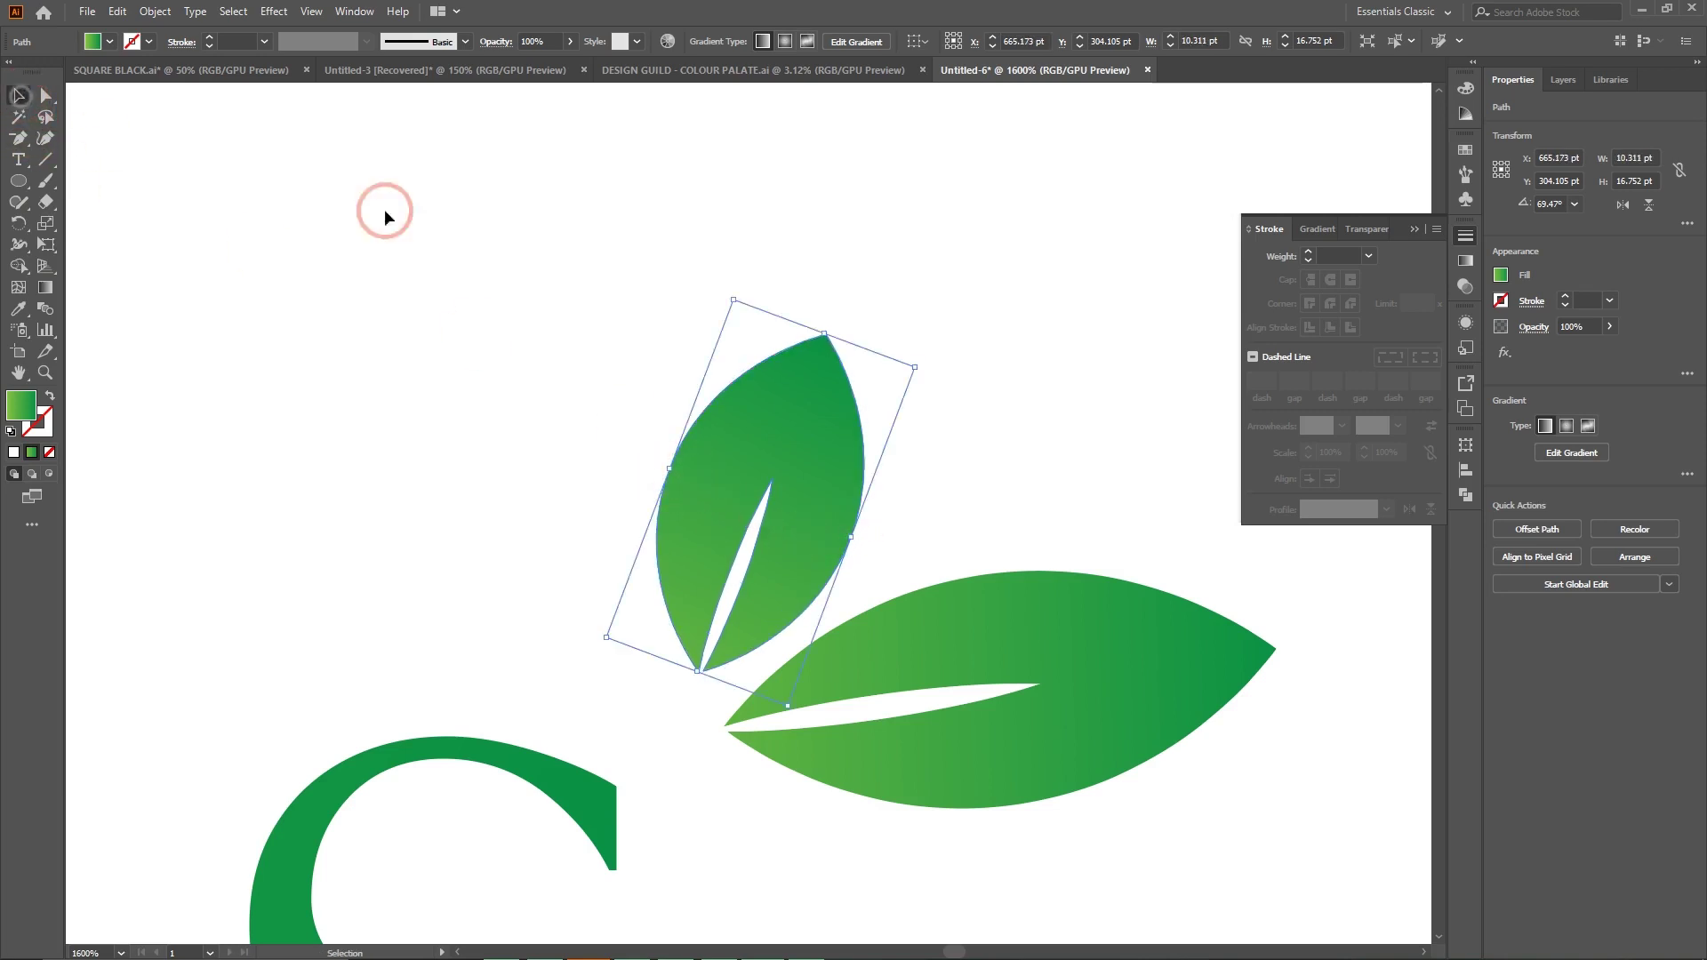
{"action": "left_click", "coordinate": [955, 292]}
Make the large leaf slightly slimmer by scaling it down from its upper edge, and deselect it.
{"action": "key", "text": "ctrl+minus"}
{"action": "key", "text": "ctrl+minus"}
{"action": "key", "text": "ctrl+minus"}
{"action": "key", "text": "ctrl+minus"}
{"action": "key", "text": "ctrl+minus"}
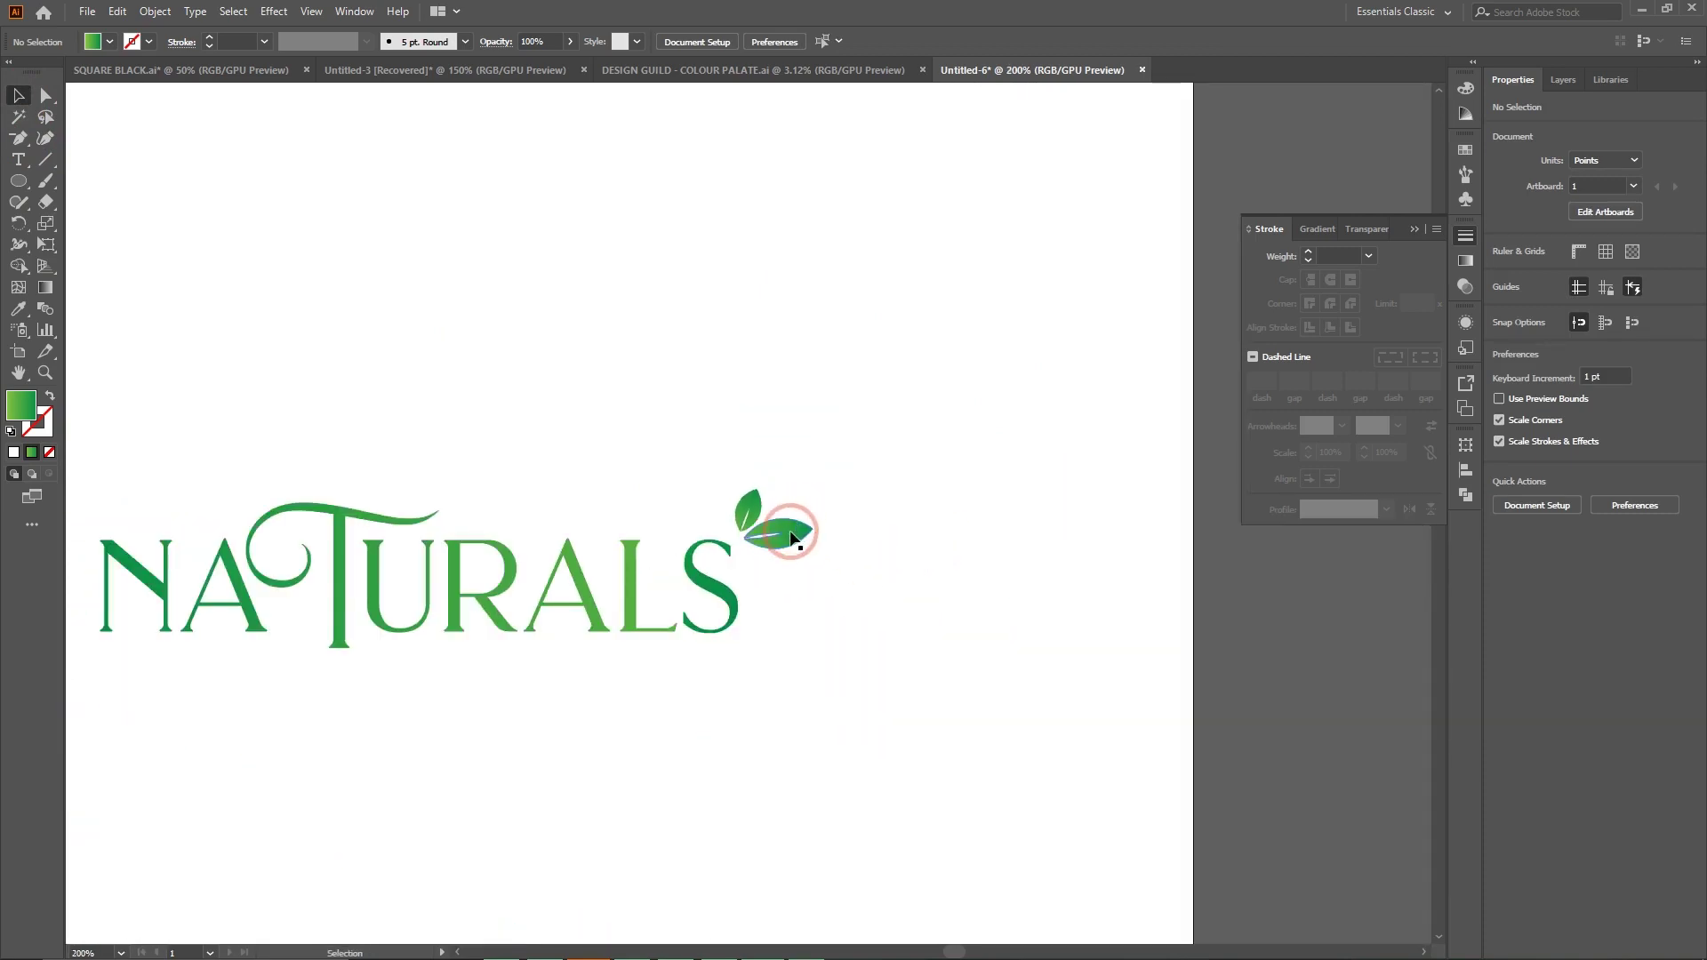
{"action": "key", "text": "a"}
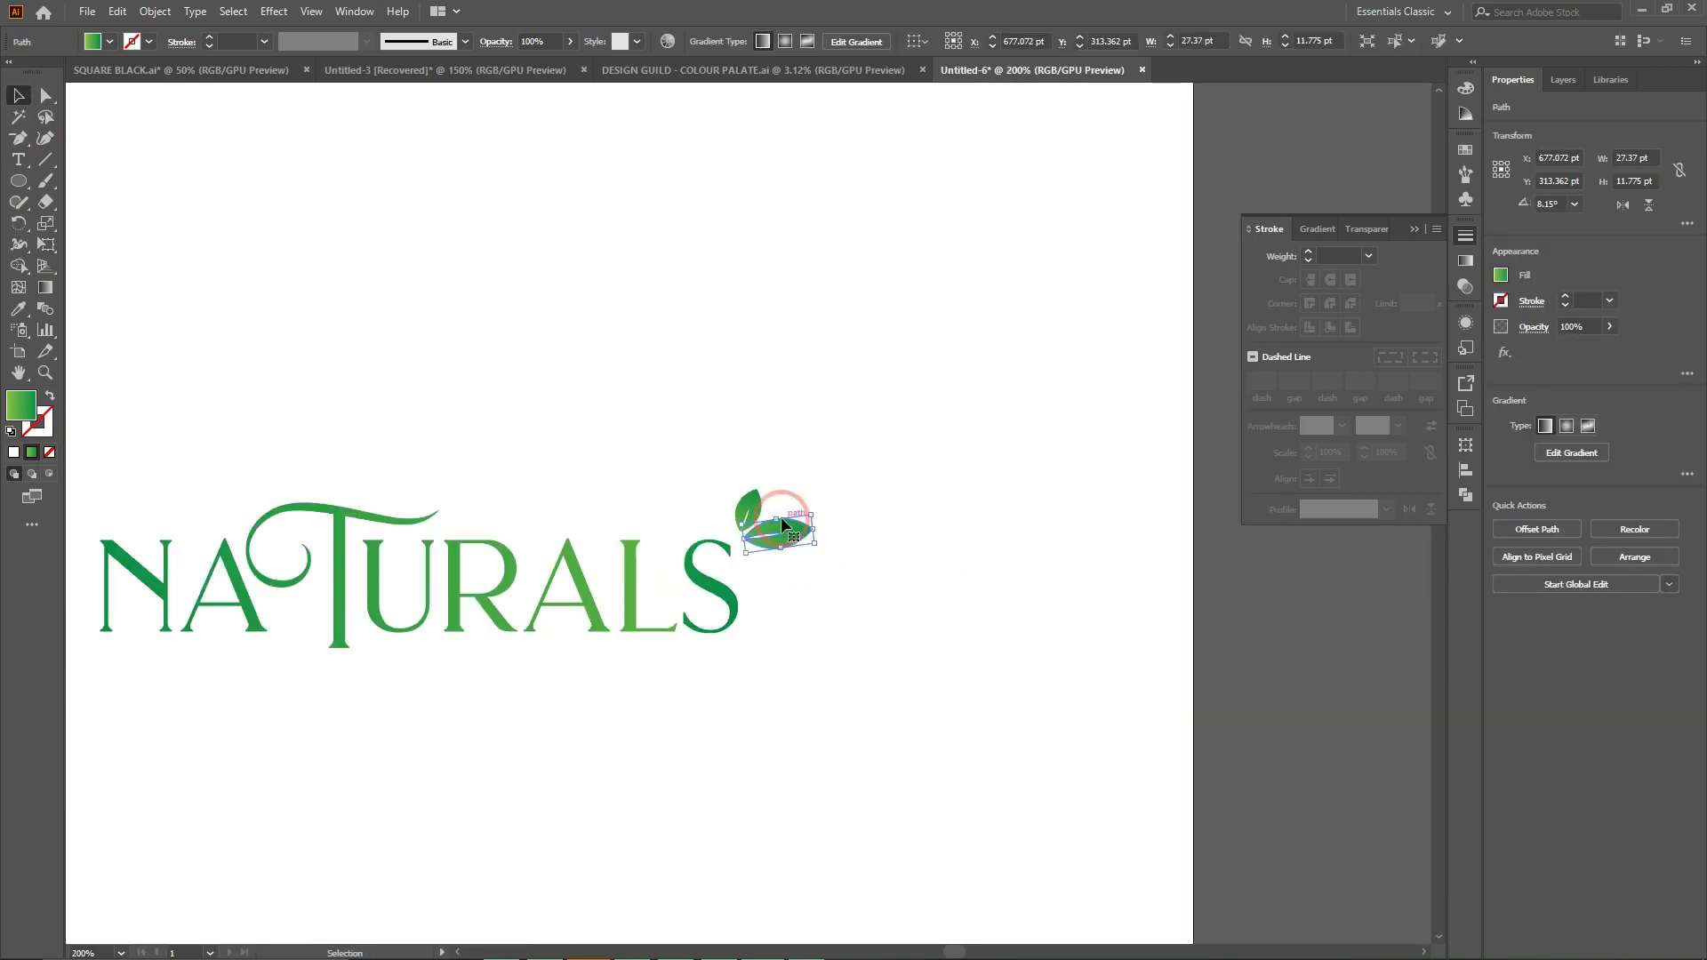
{"action": "left_click", "coordinate": [806, 516]}
{"action": "key", "text": "ctrl+plus"}
{"action": "key", "text": "ctrl+plus"}
{"action": "key", "text": "ctrl+plus"}
{"action": "key", "text": "ctrl+plus"}
{"action": "key", "text": "v"}
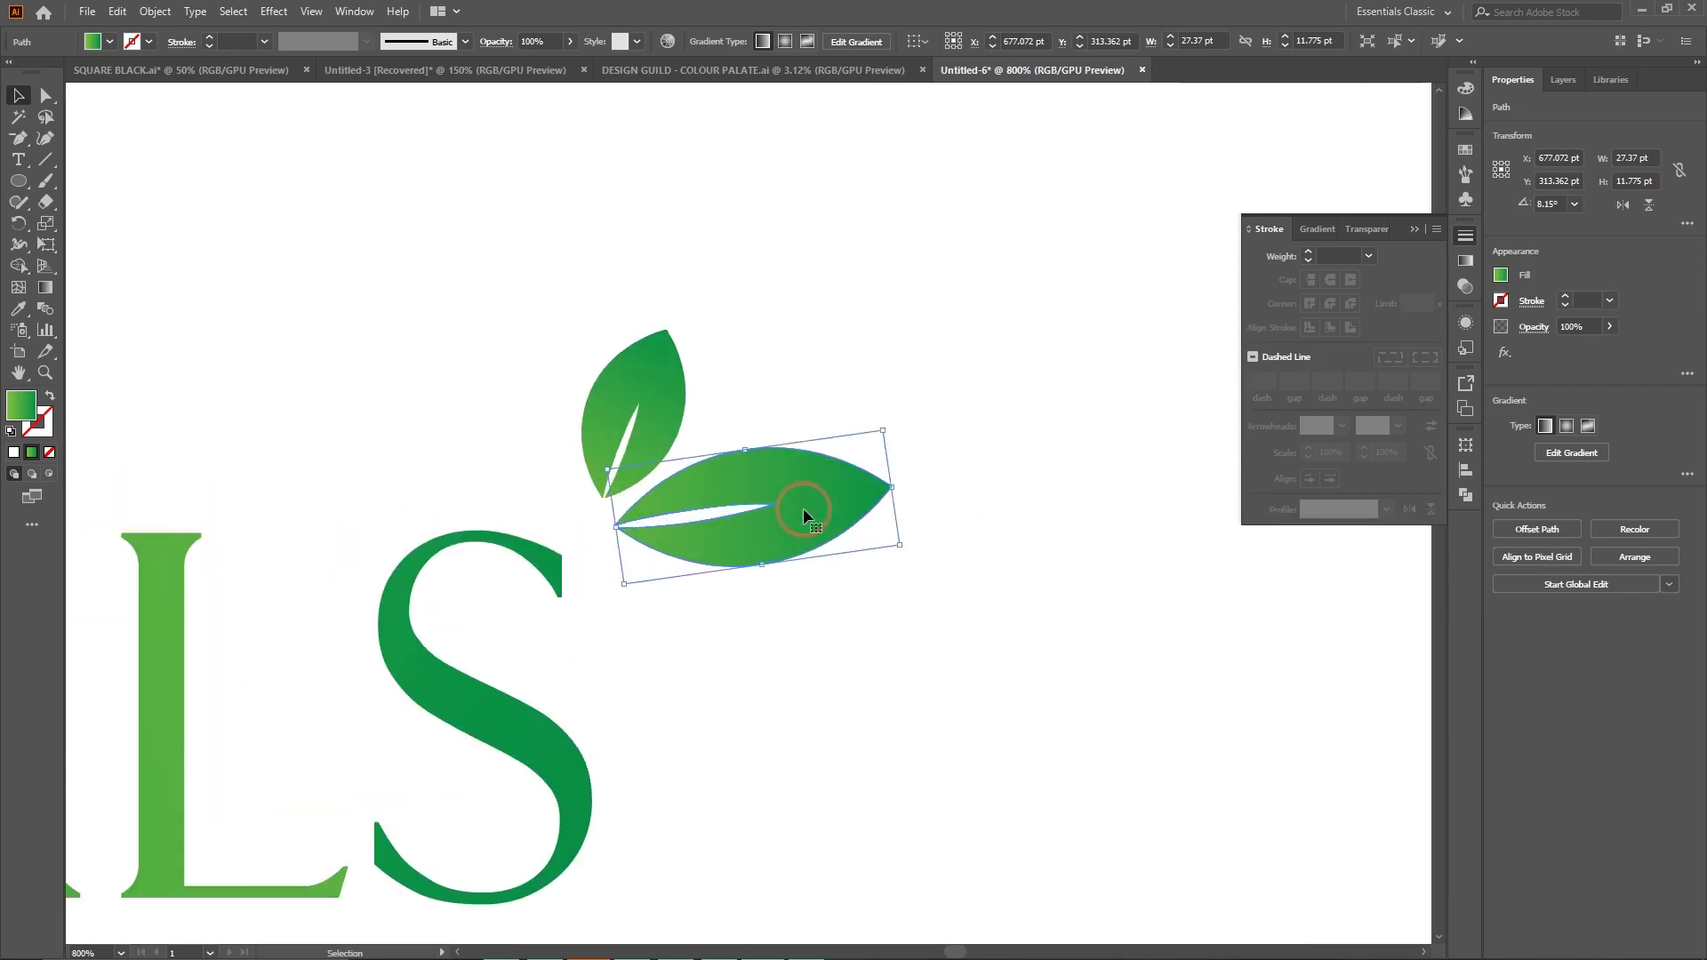
{"action": "left_click", "coordinate": [747, 452]}
{"action": "left_click_drag", "start_coordinate": [747, 452], "coordinate": [747, 466]}
{"action": "left_click", "coordinate": [1000, 393]}
Rotate the large leaf slightly clockwise so that it lies almost horizontal.
{"action": "left_click", "coordinate": [824, 513]}
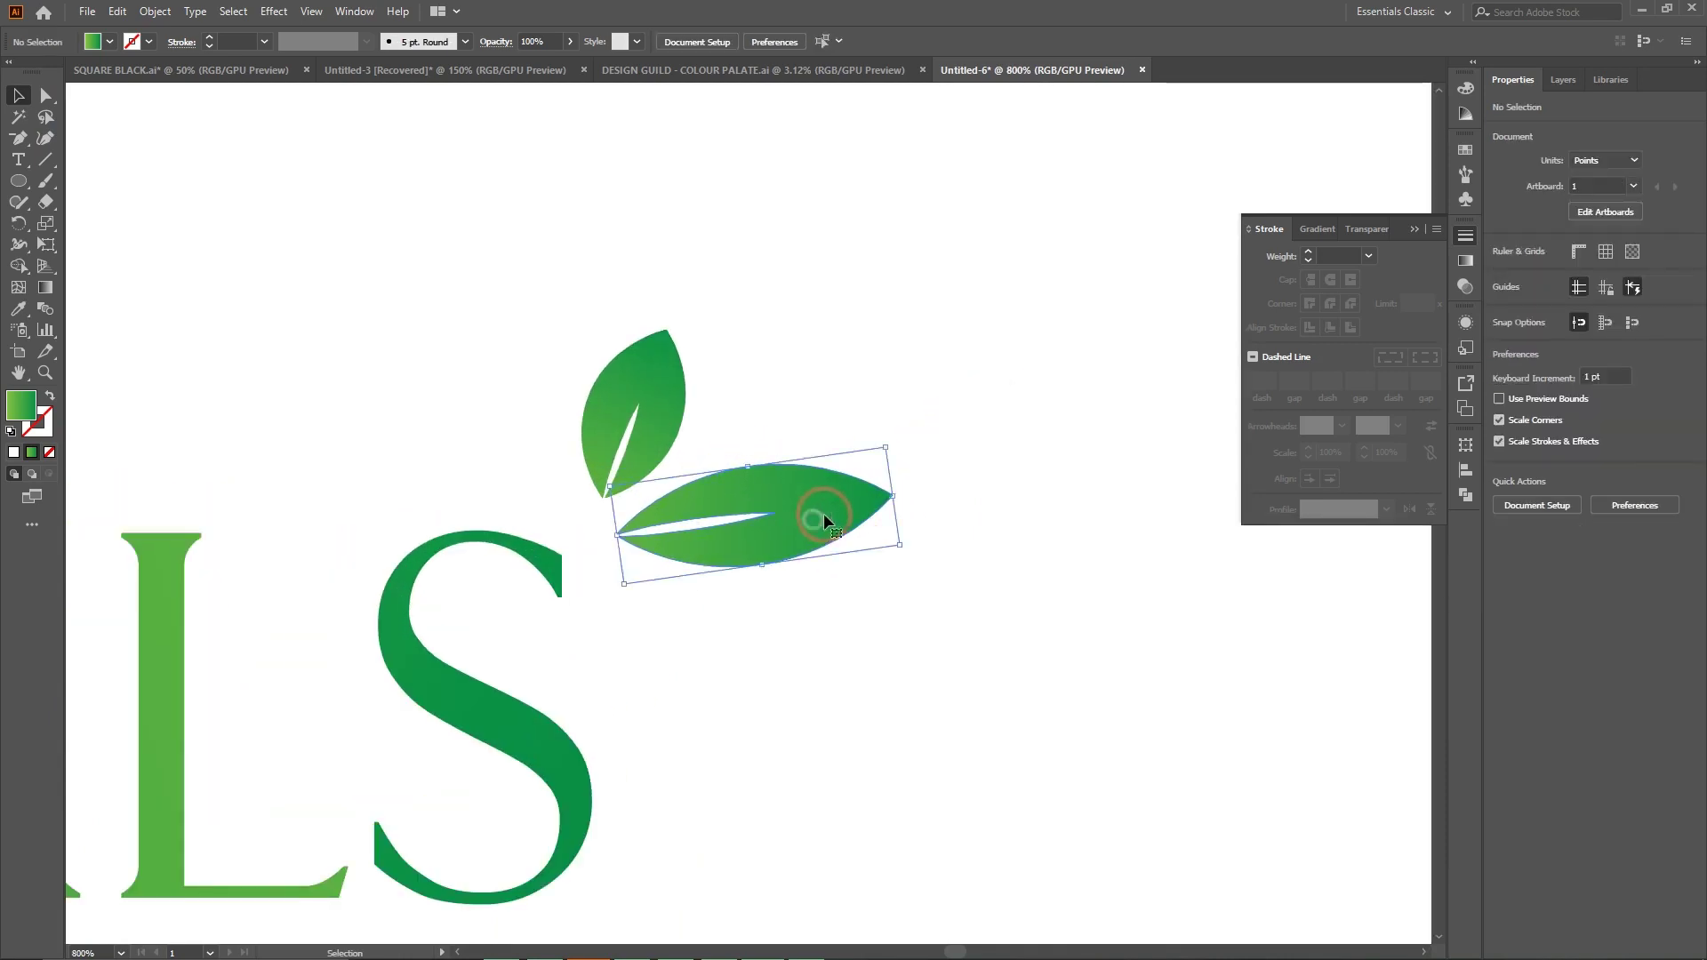
{"action": "left_click_drag", "start_coordinate": [905, 497], "coordinate": [907, 507]}
{"action": "left_click", "coordinate": [984, 474]}
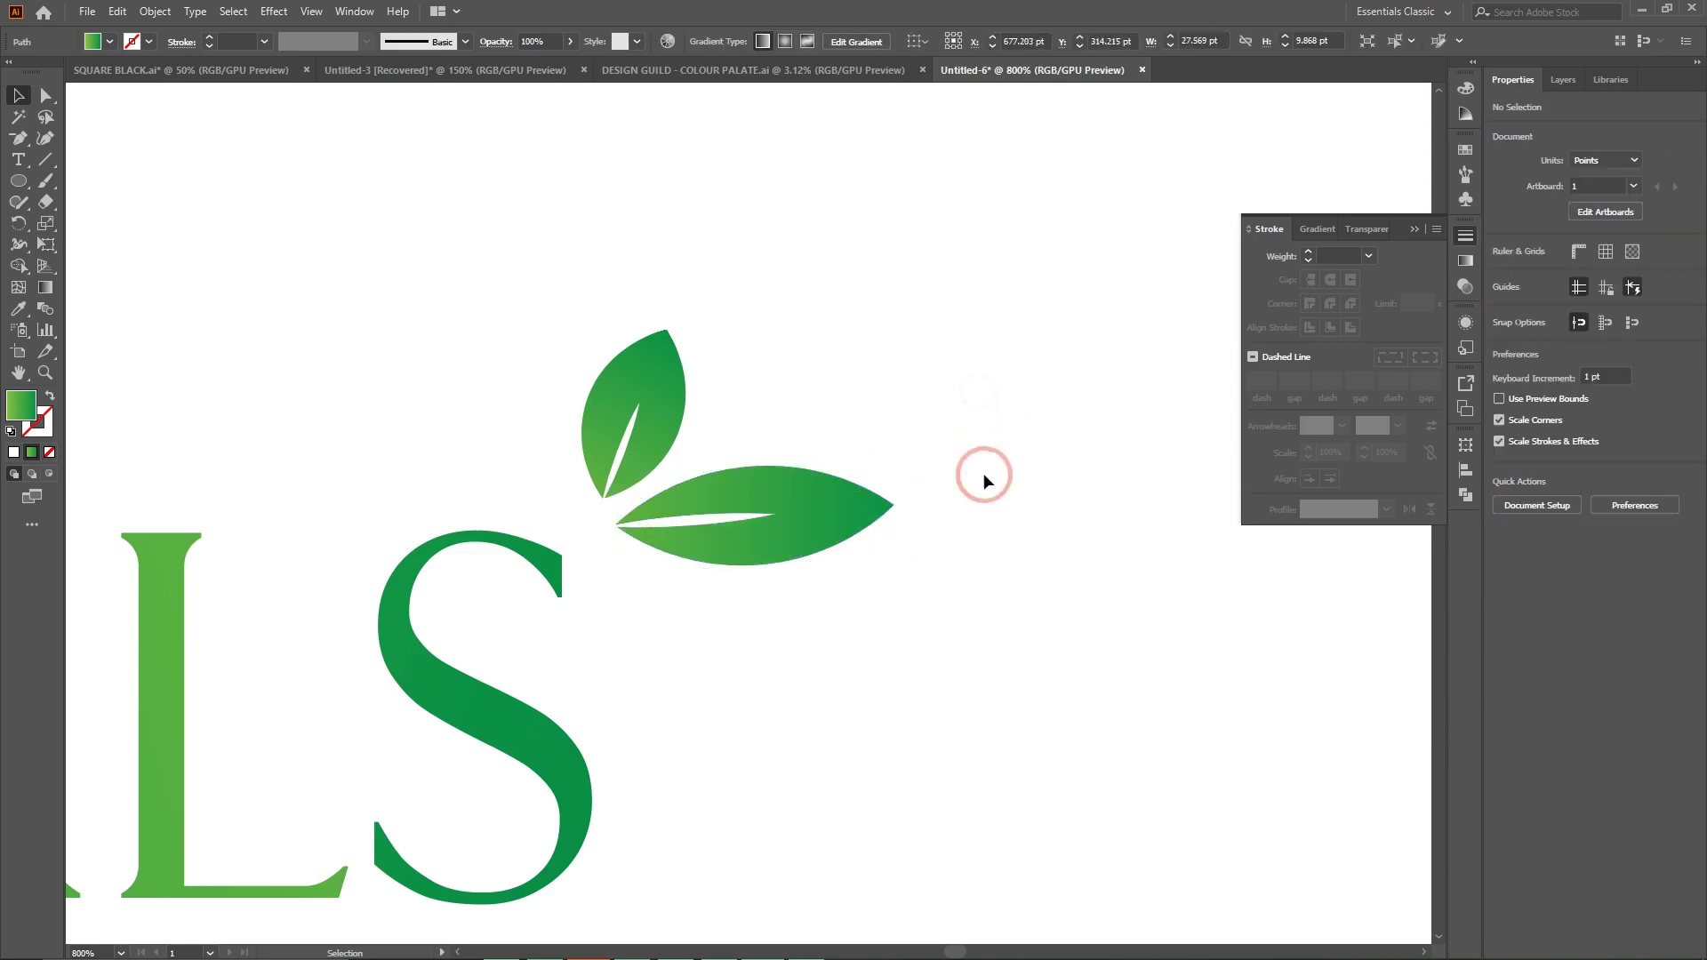
{"action": "key", "text": "ctrl+equal"}
{"action": "key", "text": "ctrl+equal"}
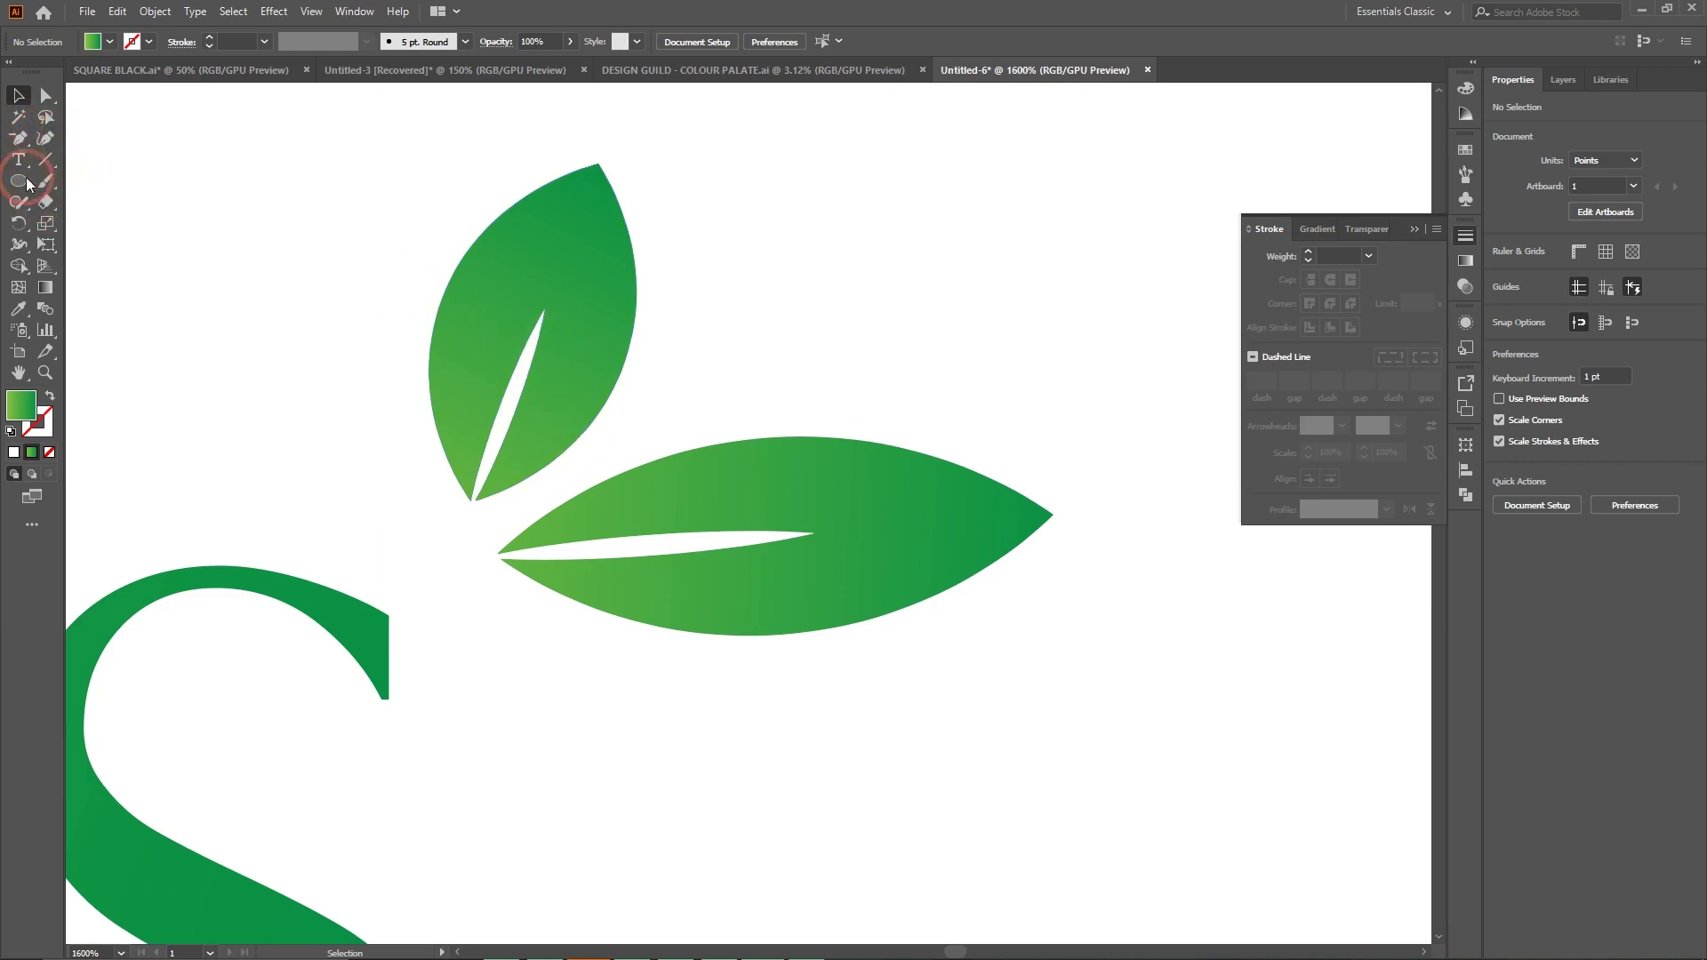
{"action": "left_click", "coordinate": [45, 139]}
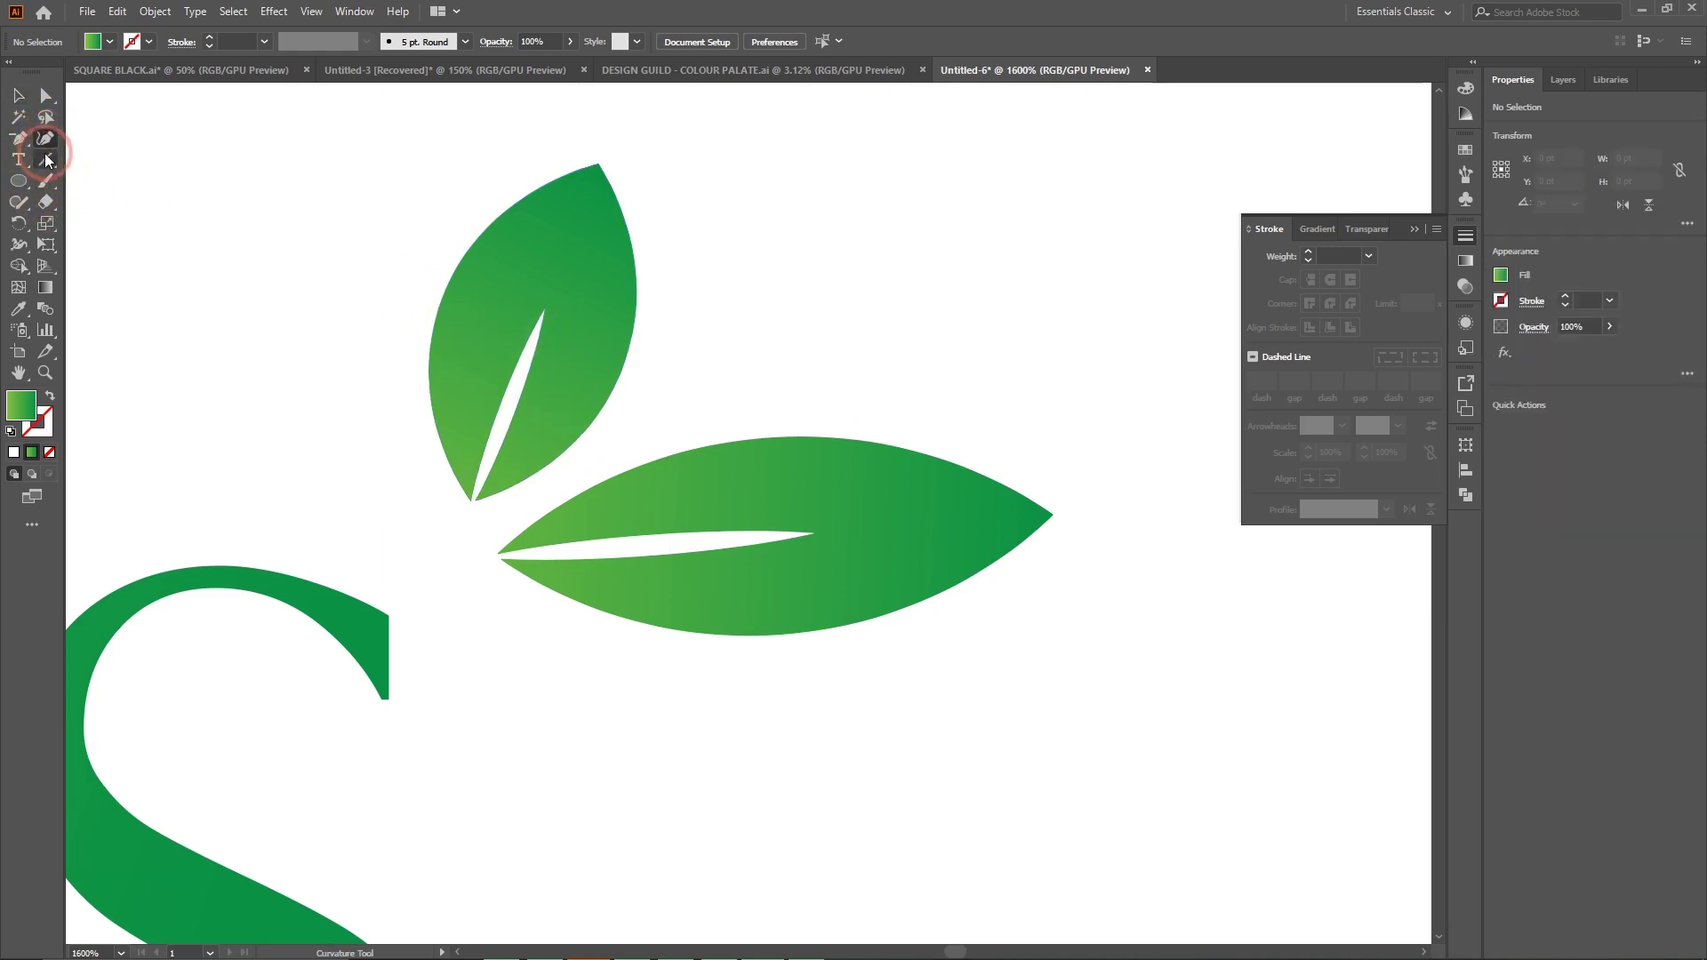
{"action": "left_click", "coordinate": [474, 512]}
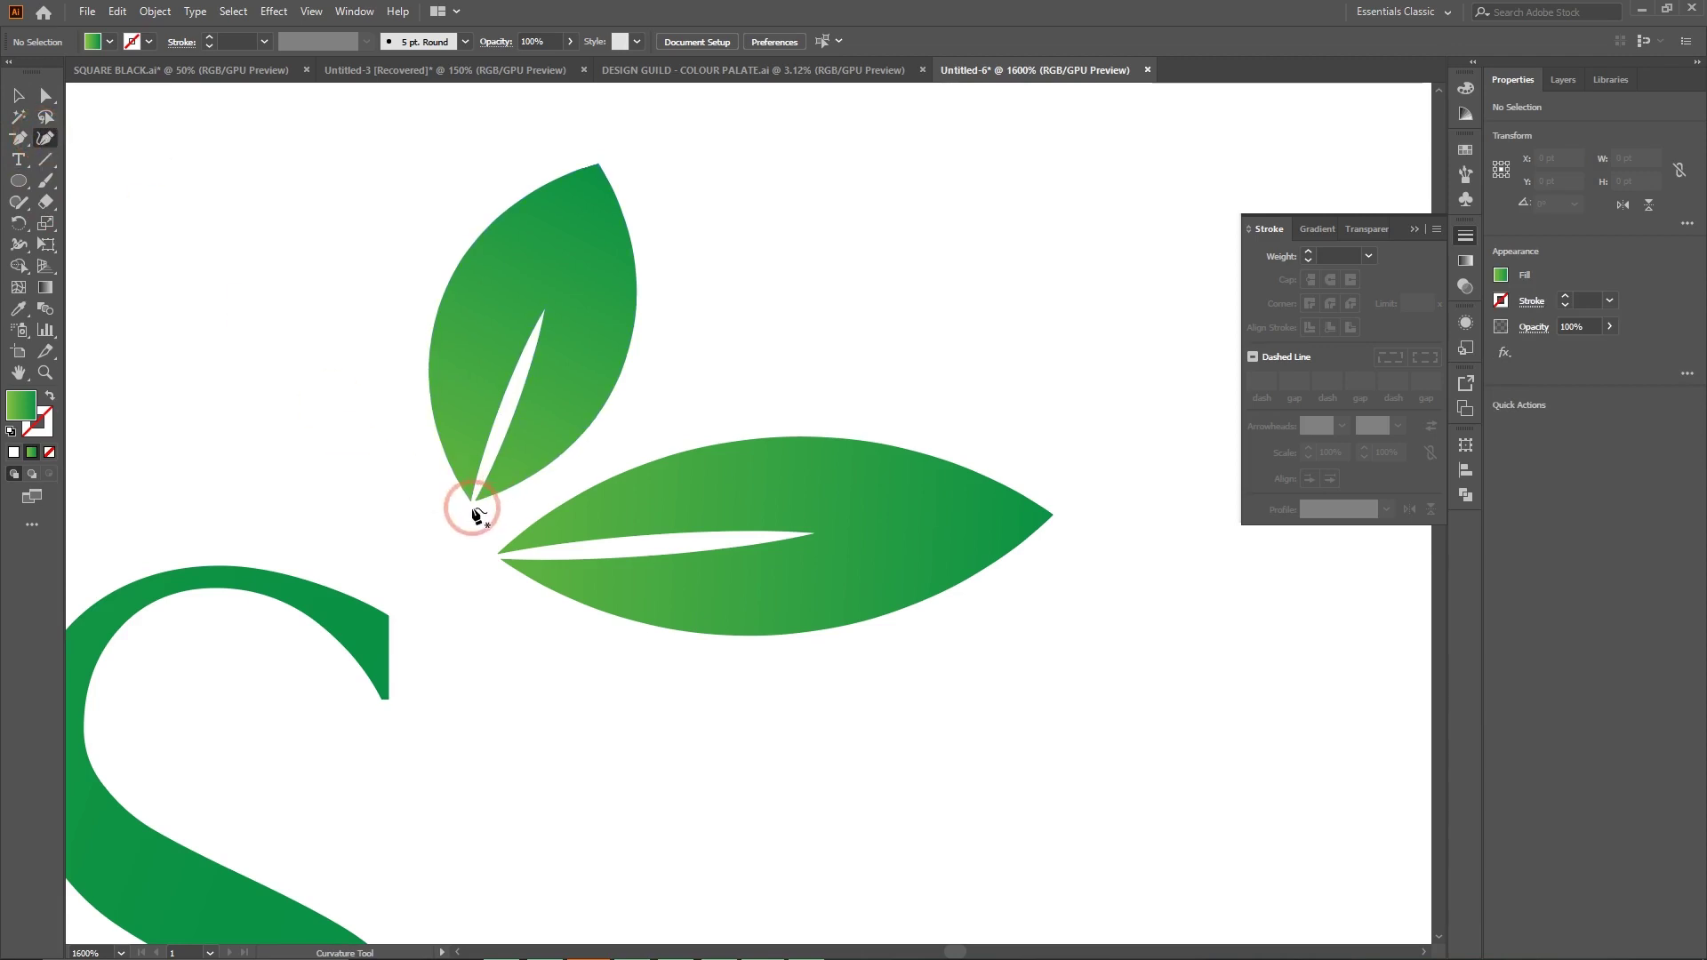
{"action": "left_click", "coordinate": [498, 440]}
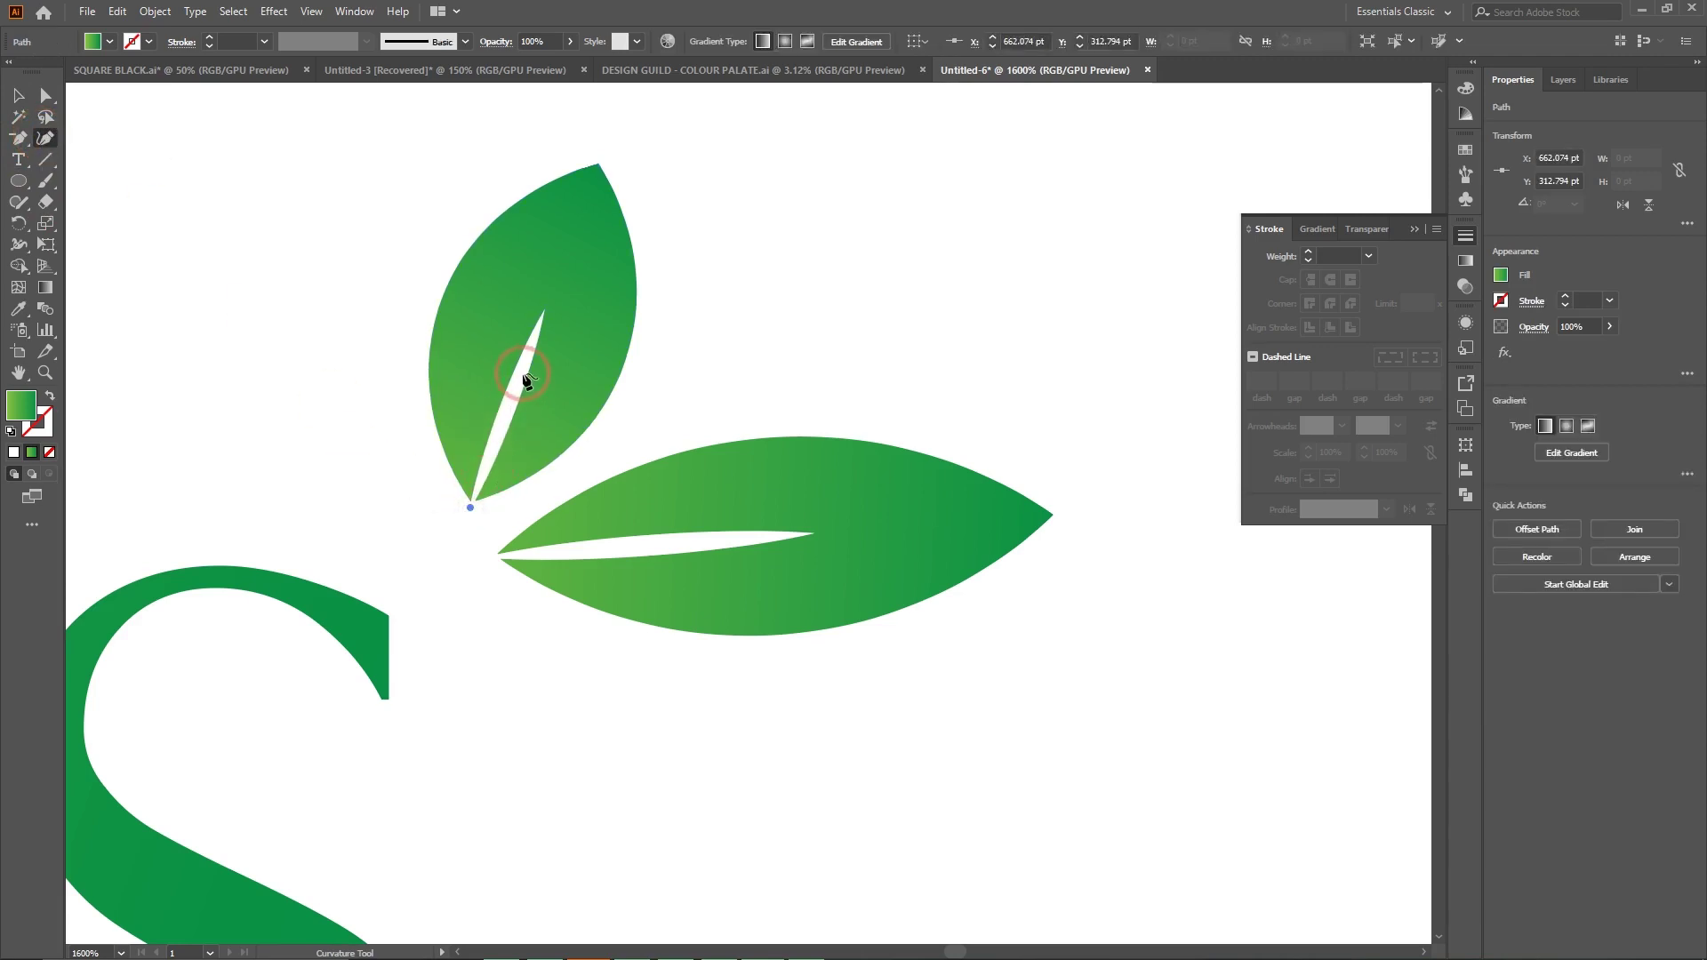
{"action": "key", "text": "Escape"}
Draw a closed Pen tool shape over the small leaf's right half, with its straight edge running from the base through the tip.
{"action": "left_click", "coordinate": [12, 184]}
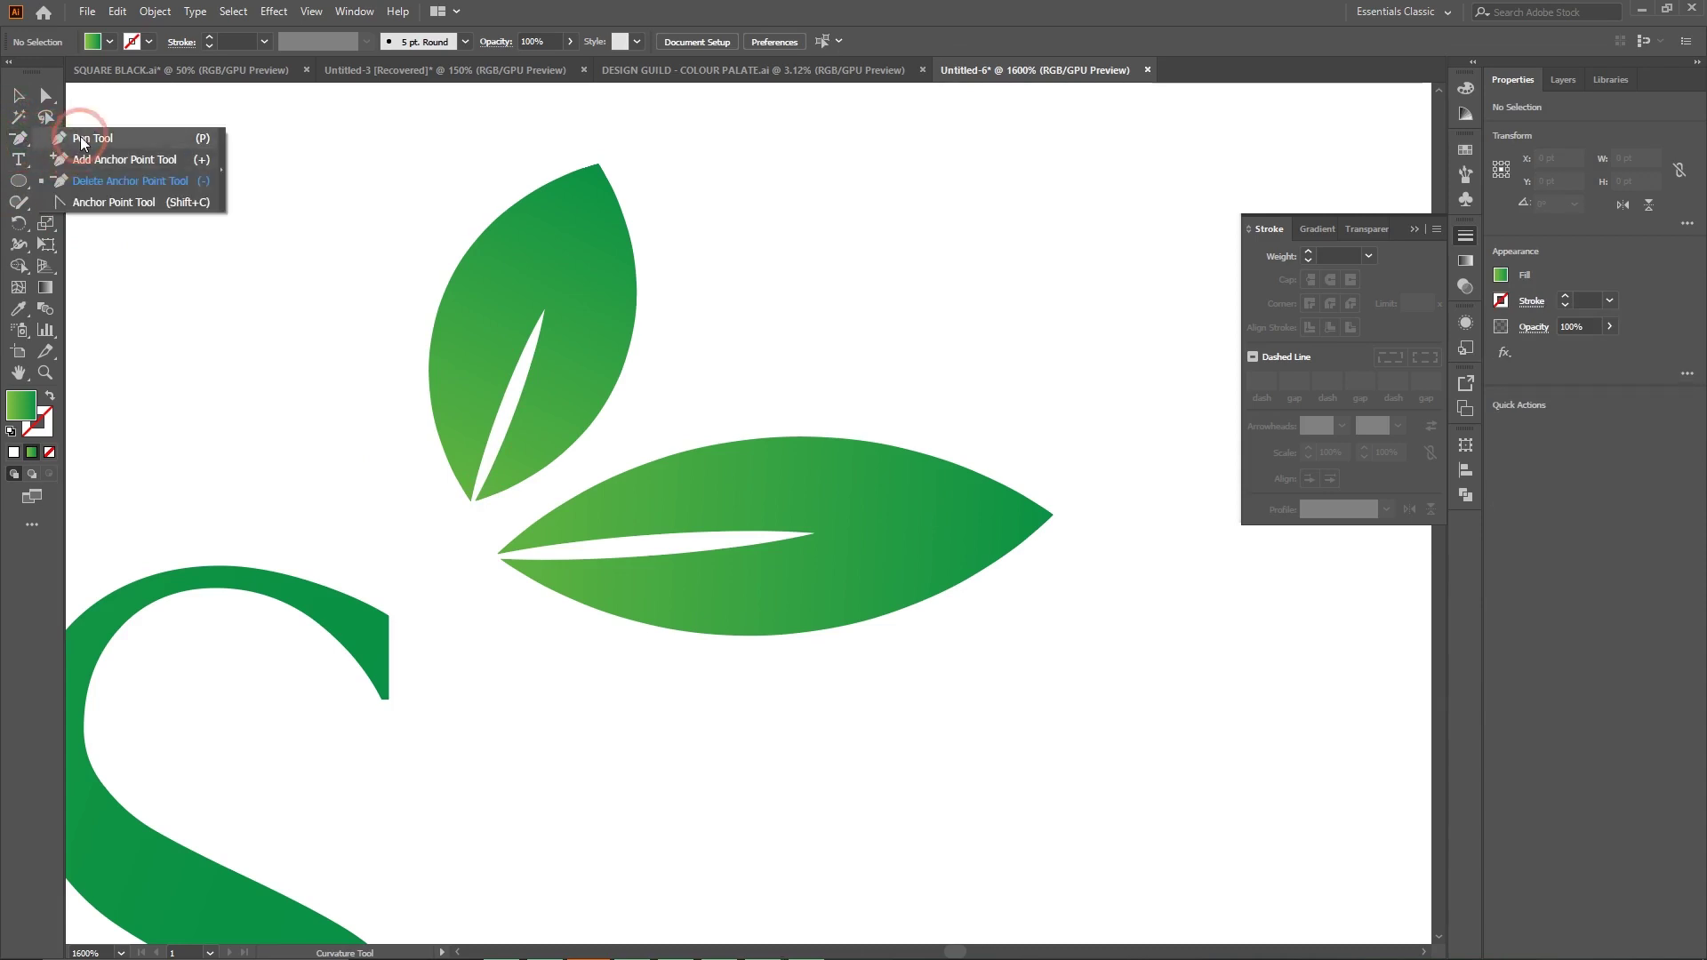
{"action": "left_click", "coordinate": [89, 136]}
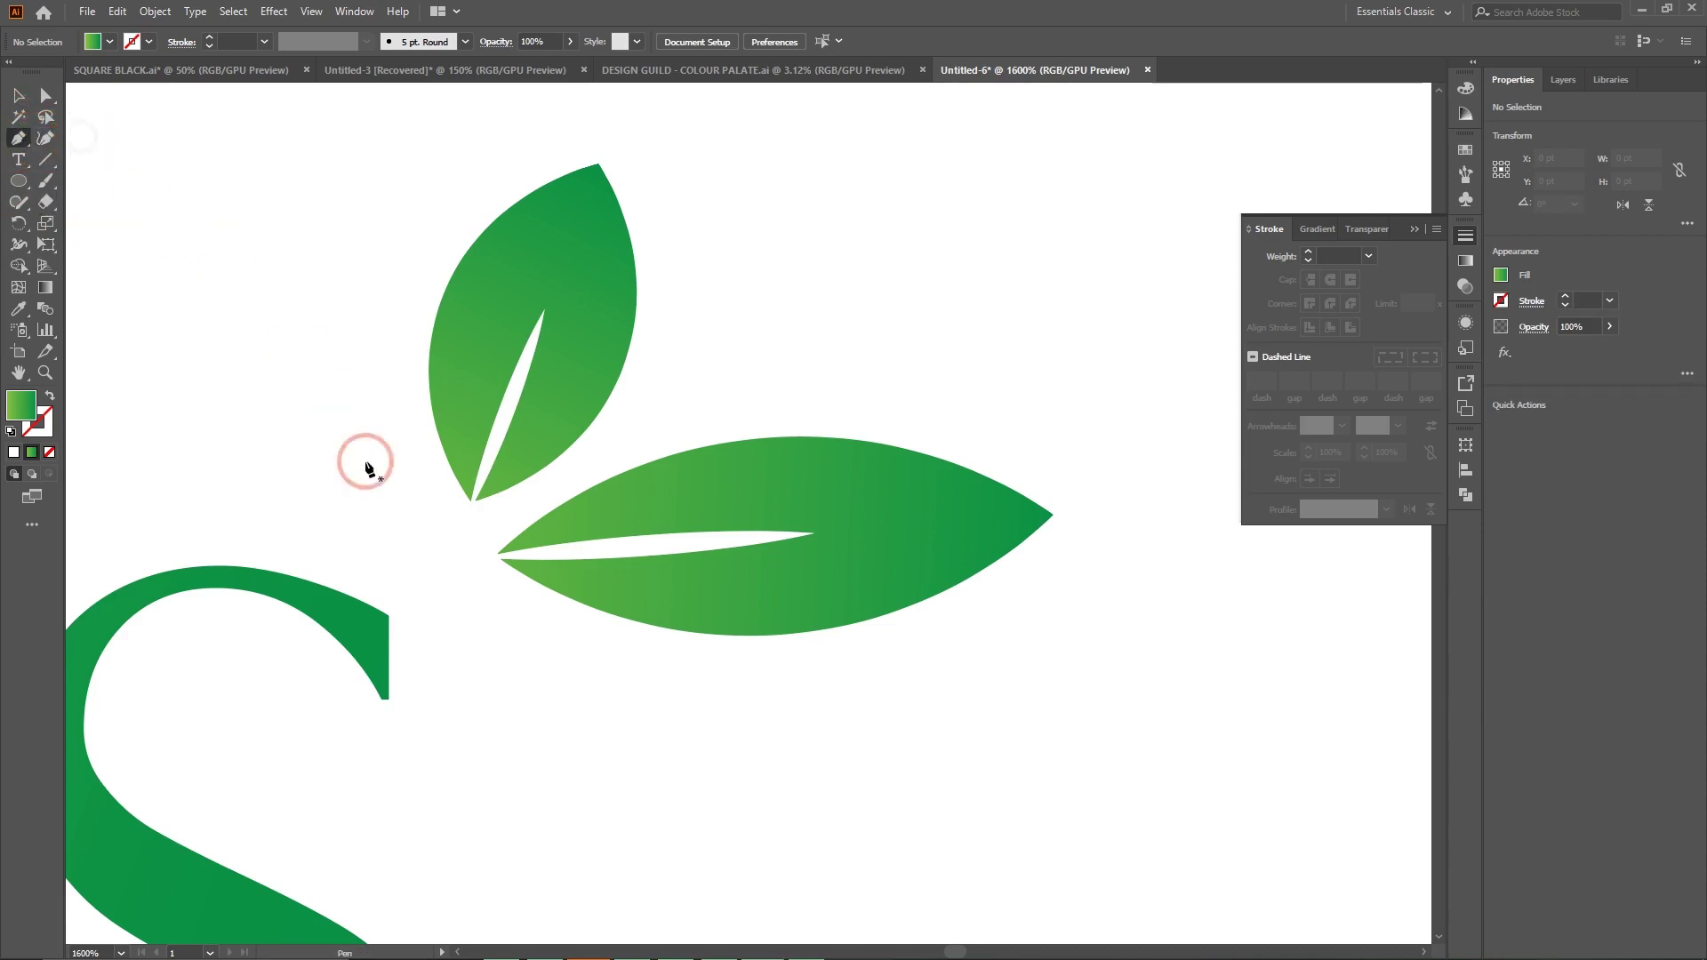
{"action": "left_click", "coordinate": [469, 510]}
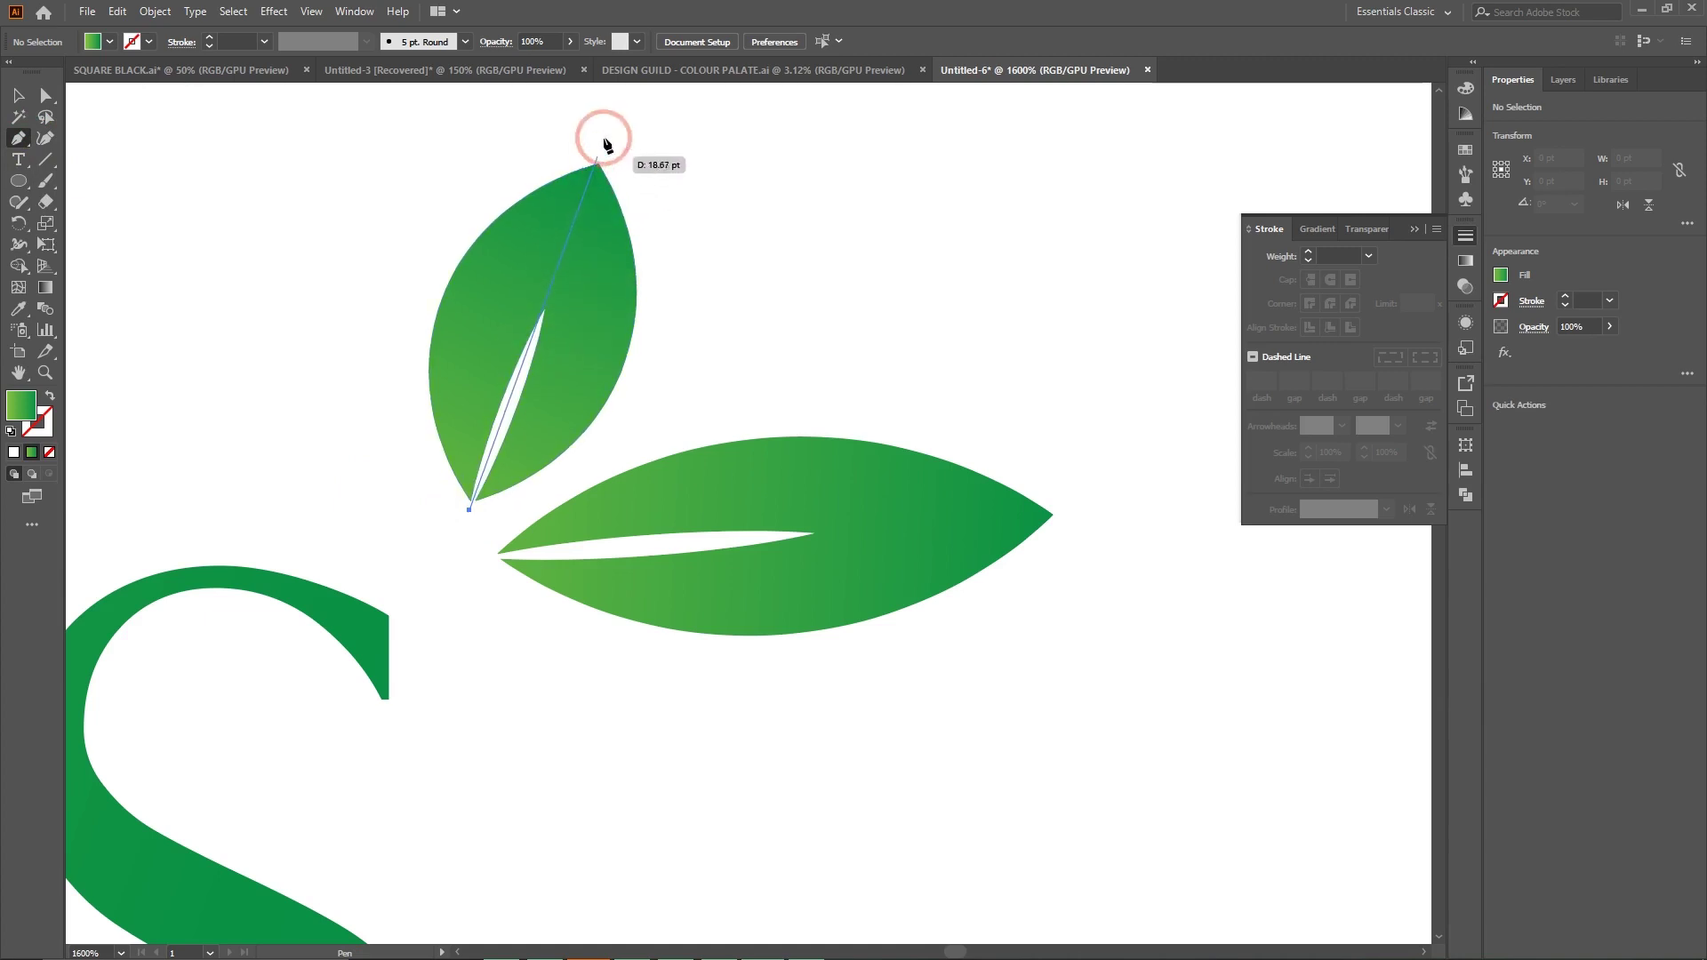
{"action": "left_click", "coordinate": [619, 111]}
{"action": "left_click", "coordinate": [685, 247]}
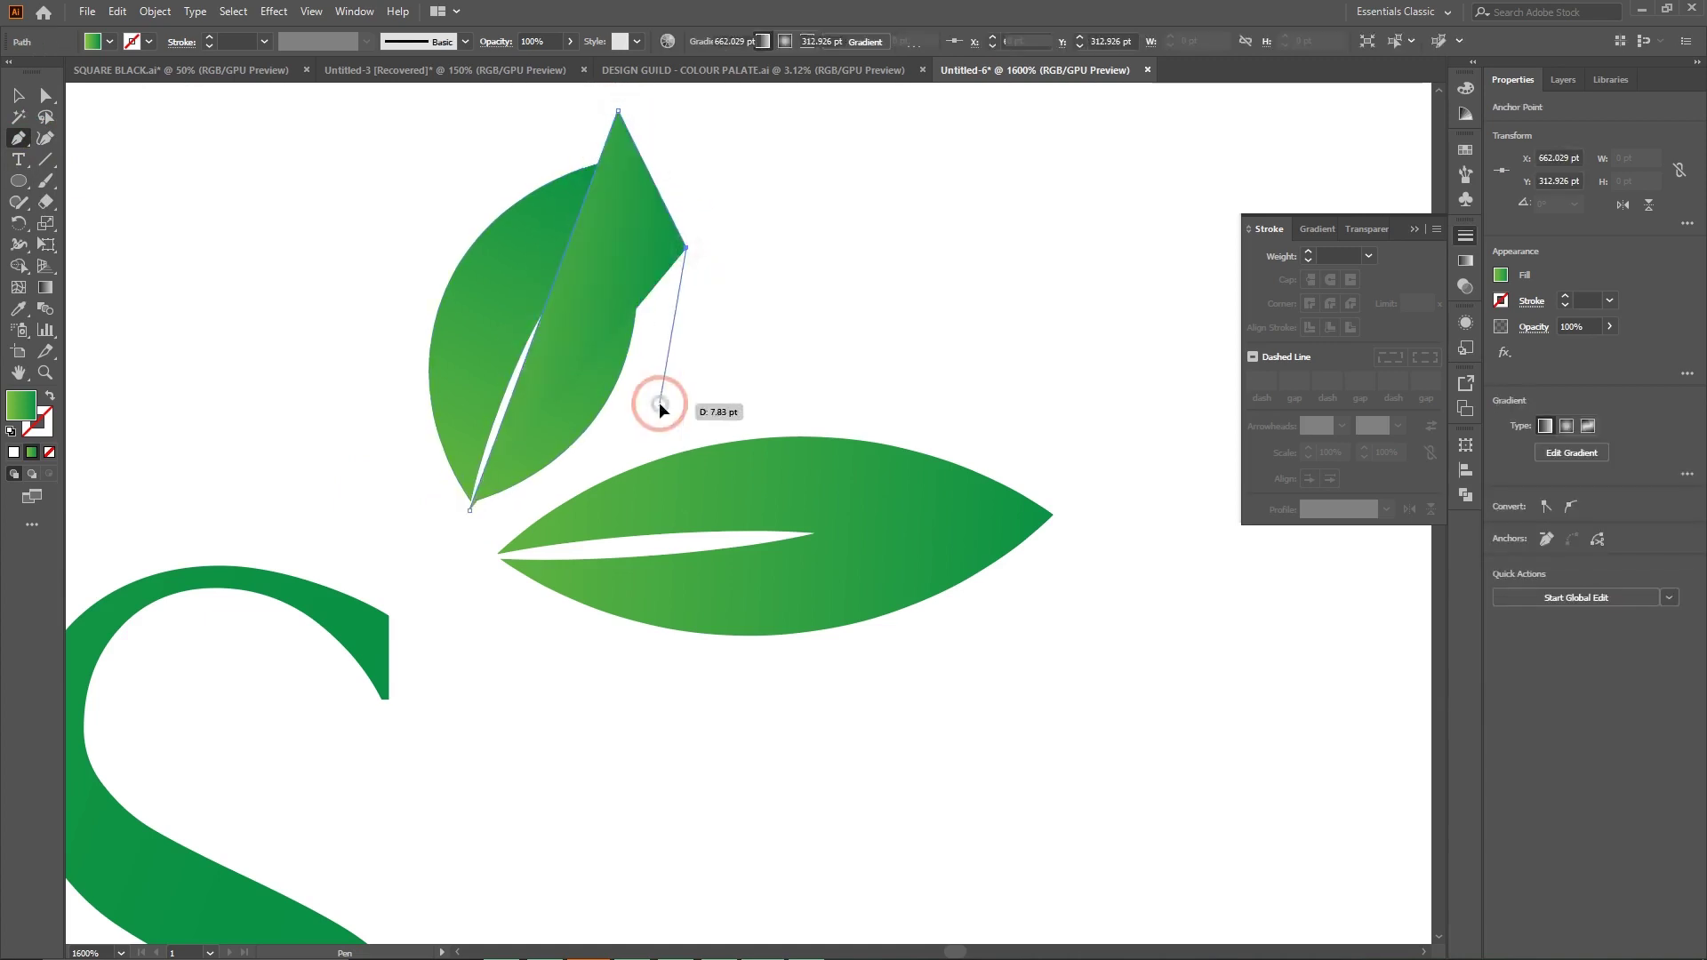
{"action": "left_click", "coordinate": [660, 404]}
{"action": "left_click", "coordinate": [601, 483]}
{"action": "left_click", "coordinate": [474, 532]}
{"action": "left_click", "coordinate": [469, 510]}
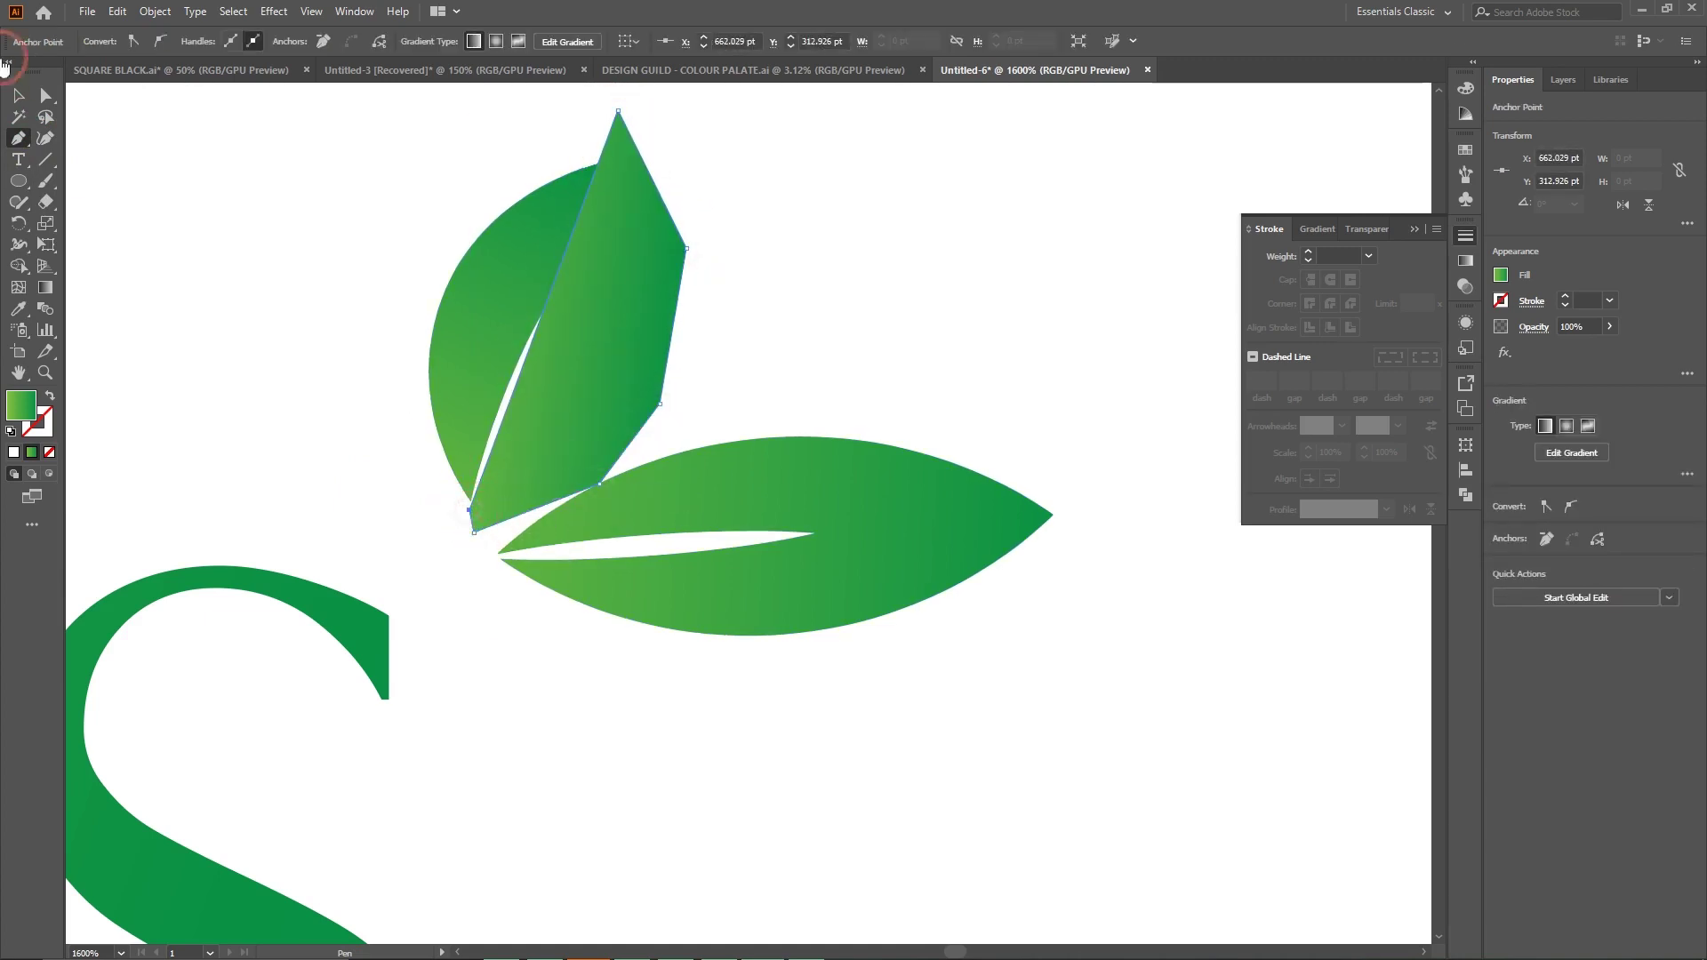
Split the small leaf into two halves along the drawn edge with the Shape Builder tool, removing the excess outside the leaf.
{"action": "left_click", "coordinate": [19, 96]}
{"action": "left_click", "coordinate": [553, 270]}
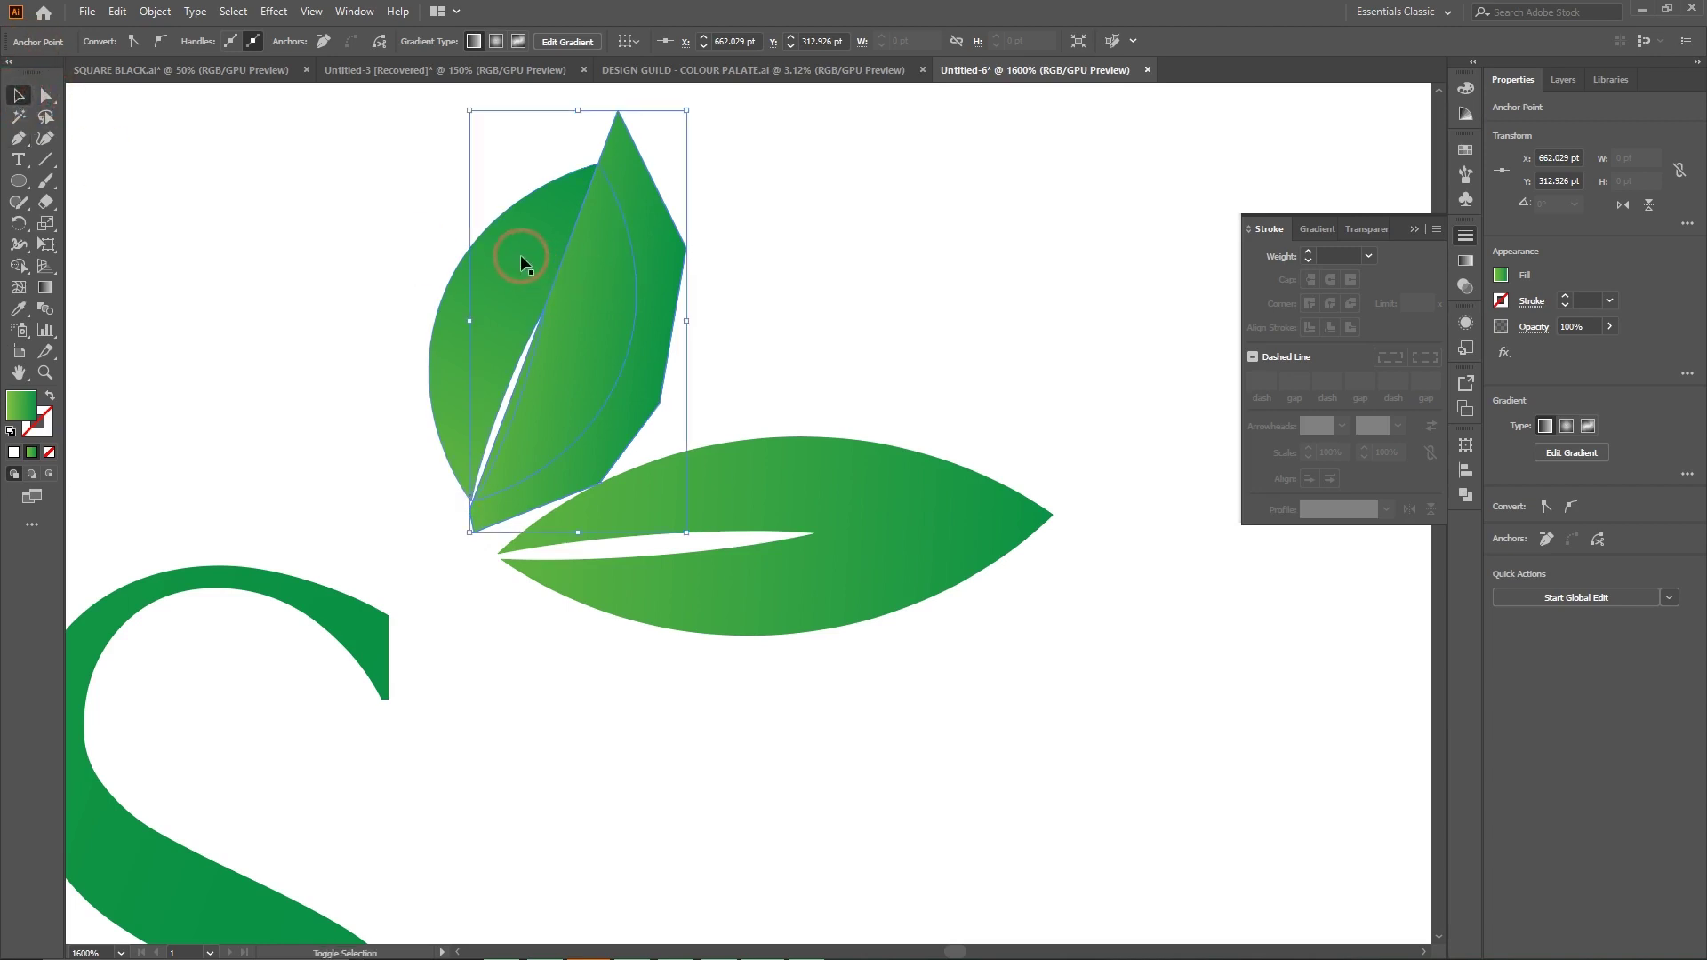
{"action": "left_click", "coordinate": [520, 255], "text": "shift"}
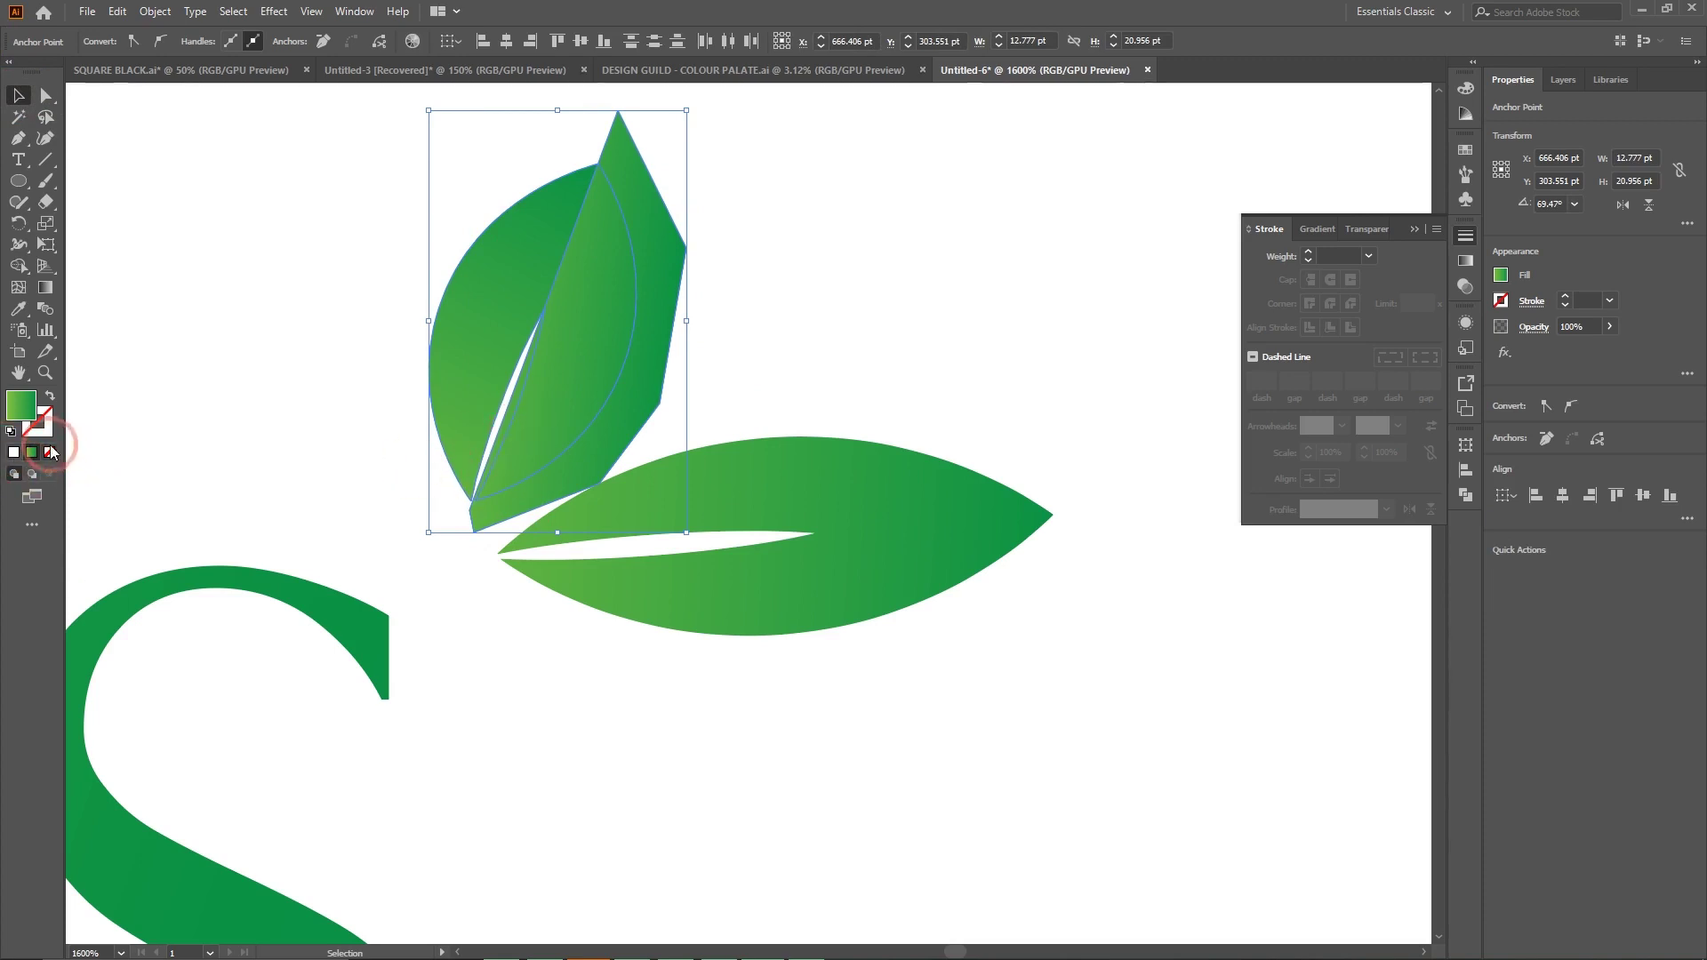
{"action": "left_click", "coordinate": [18, 266]}
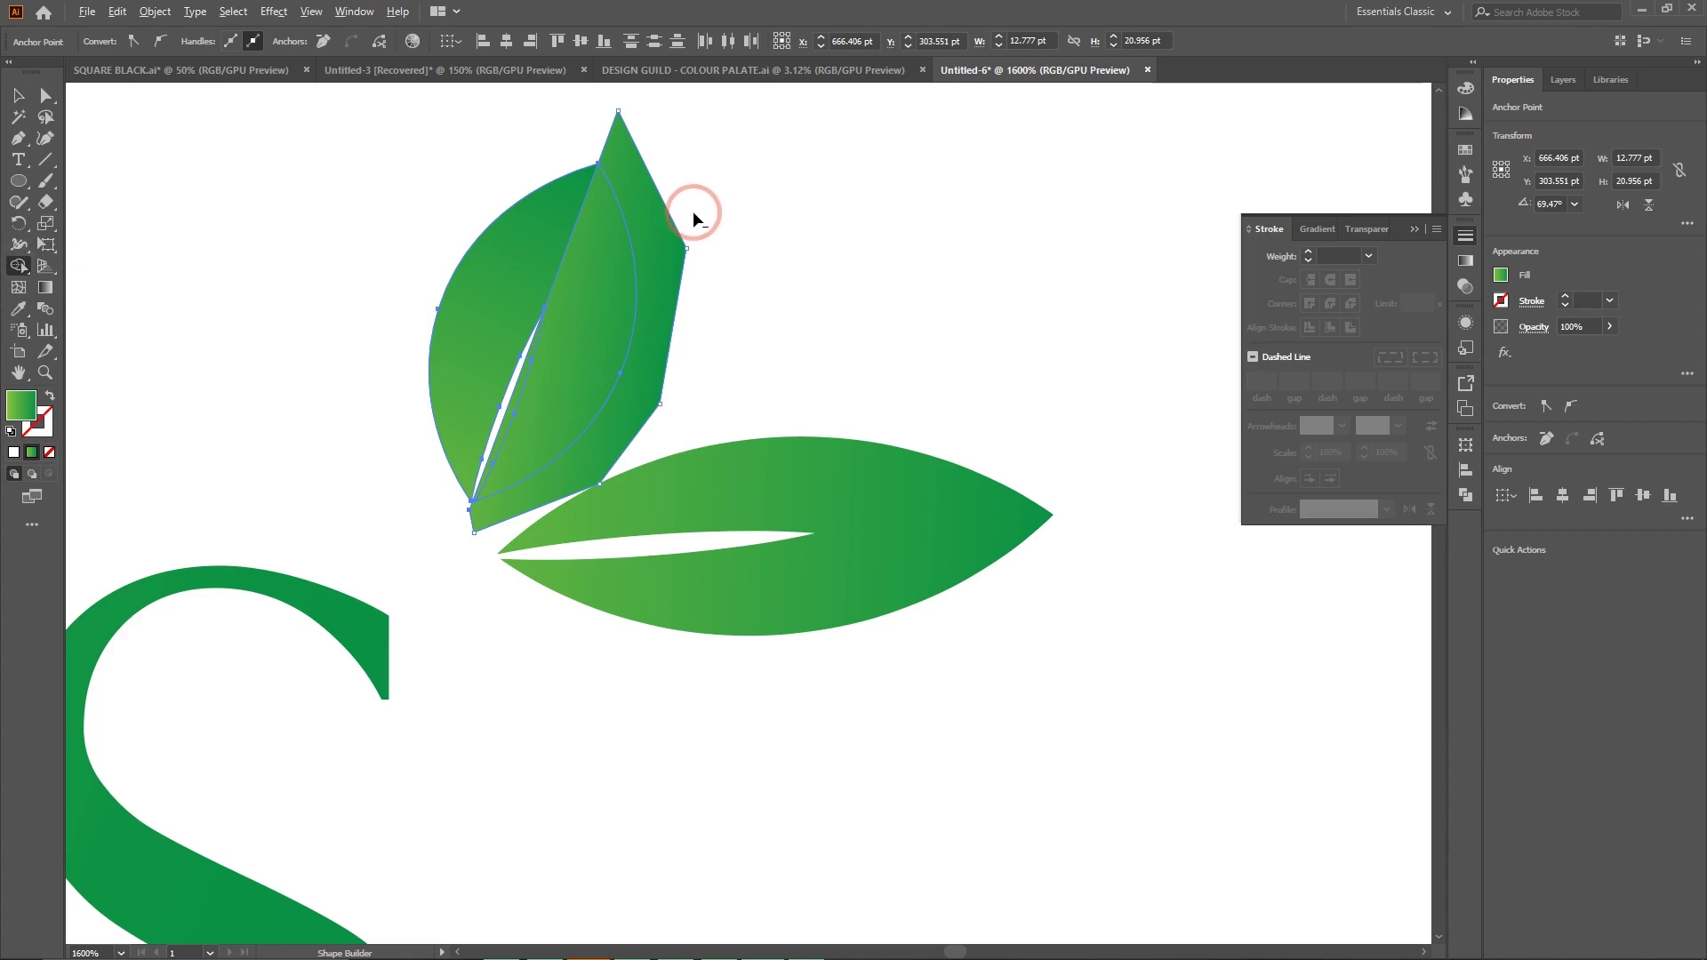
{"action": "left_click", "coordinate": [661, 265], "text": "alt"}
Try pulling the right half of the small leaf away from the left half, and undo the move.
{"action": "left_click", "coordinate": [45, 96]}
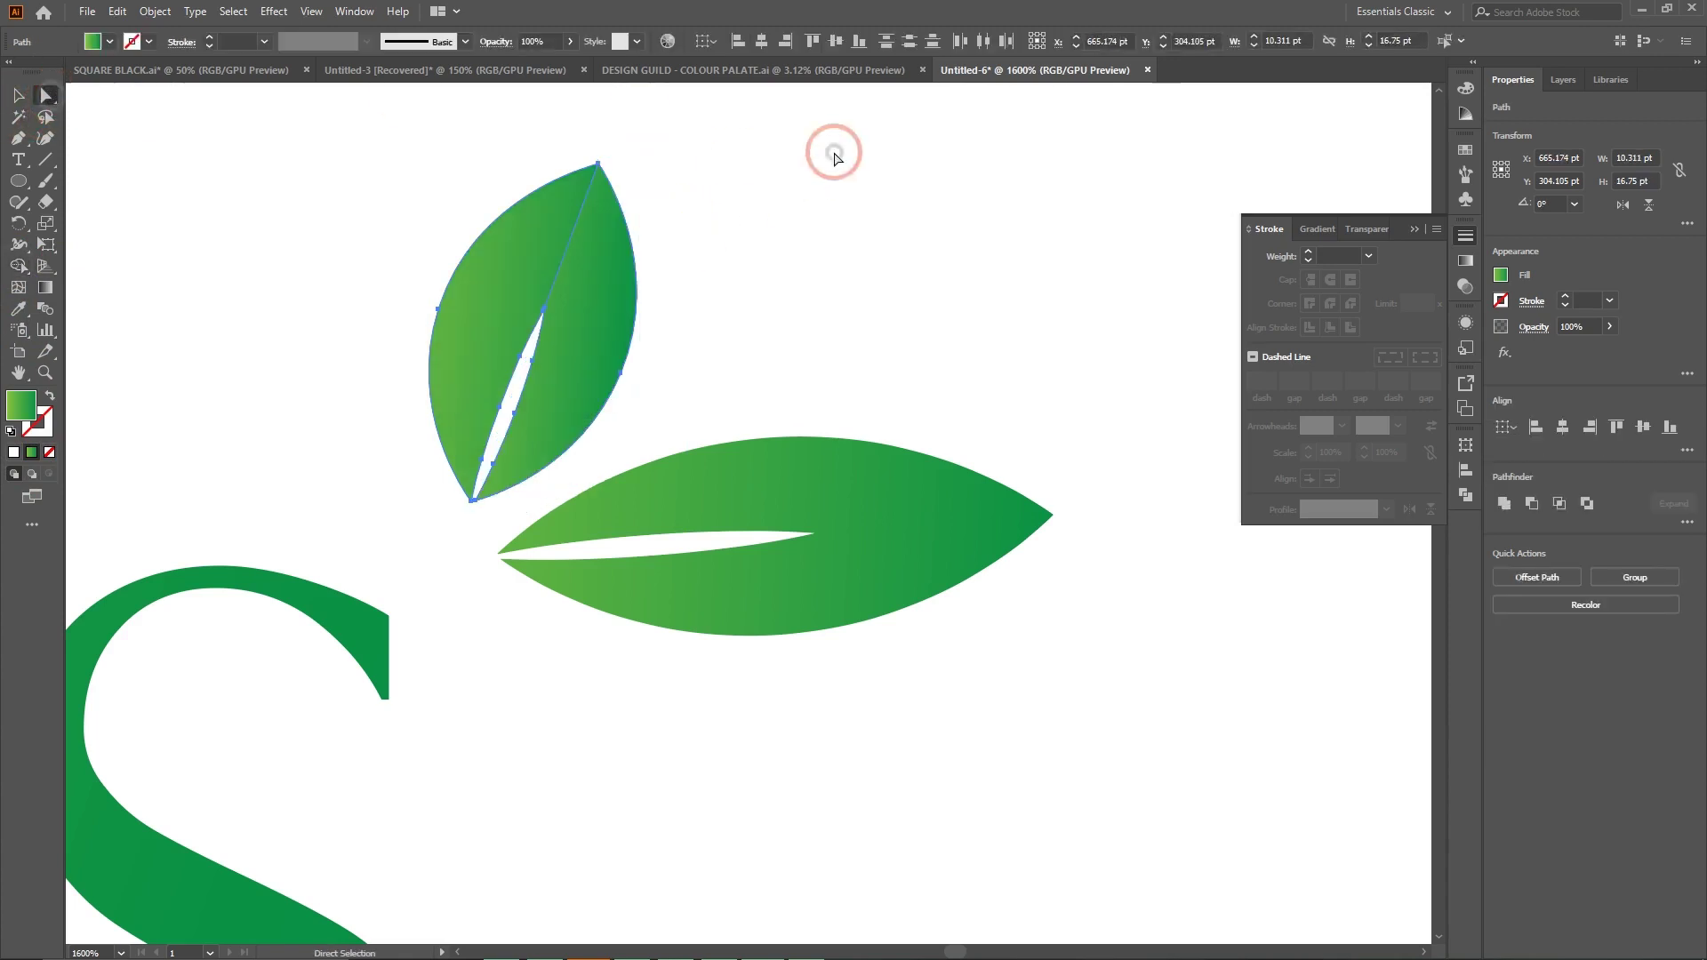
{"action": "left_click_drag", "start_coordinate": [614, 274], "coordinate": [882, 240]}
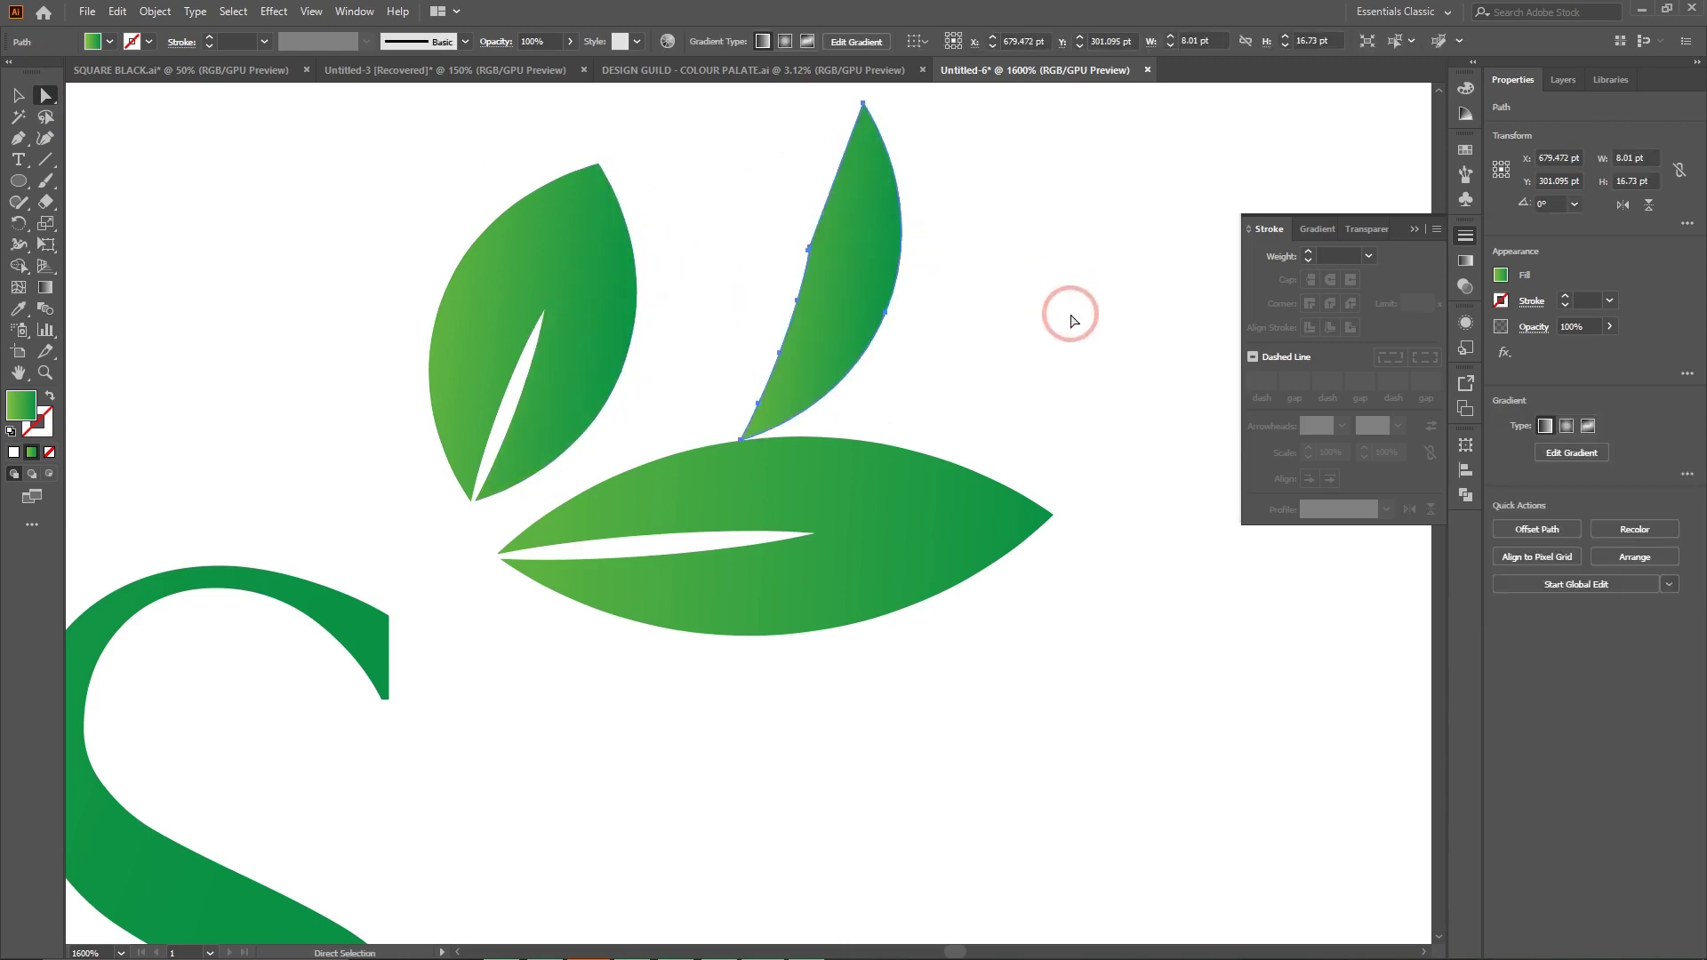
{"action": "key", "text": "ctrl+z"}
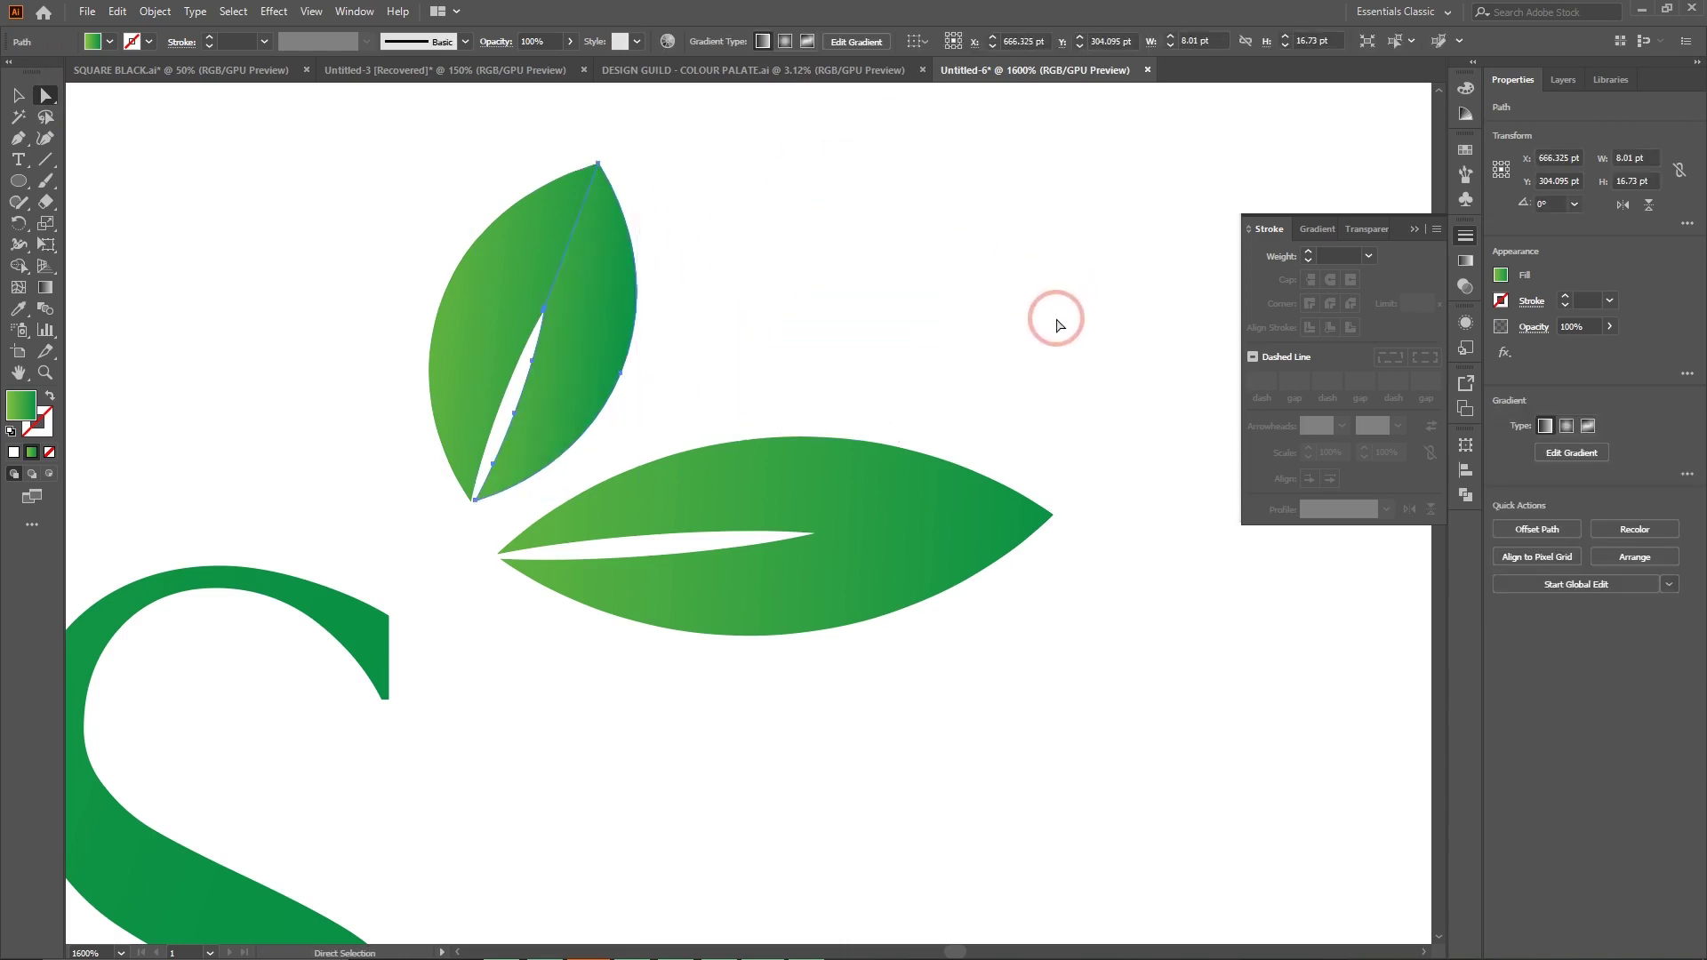
Redraw the gradient of the small leaf's right half from light green at the tip to dark green towards the base.
{"action": "left_click", "coordinate": [45, 288]}
{"action": "left_click_drag", "start_coordinate": [568, 178], "coordinate": [601, 351]}
{"action": "key", "text": "v"}
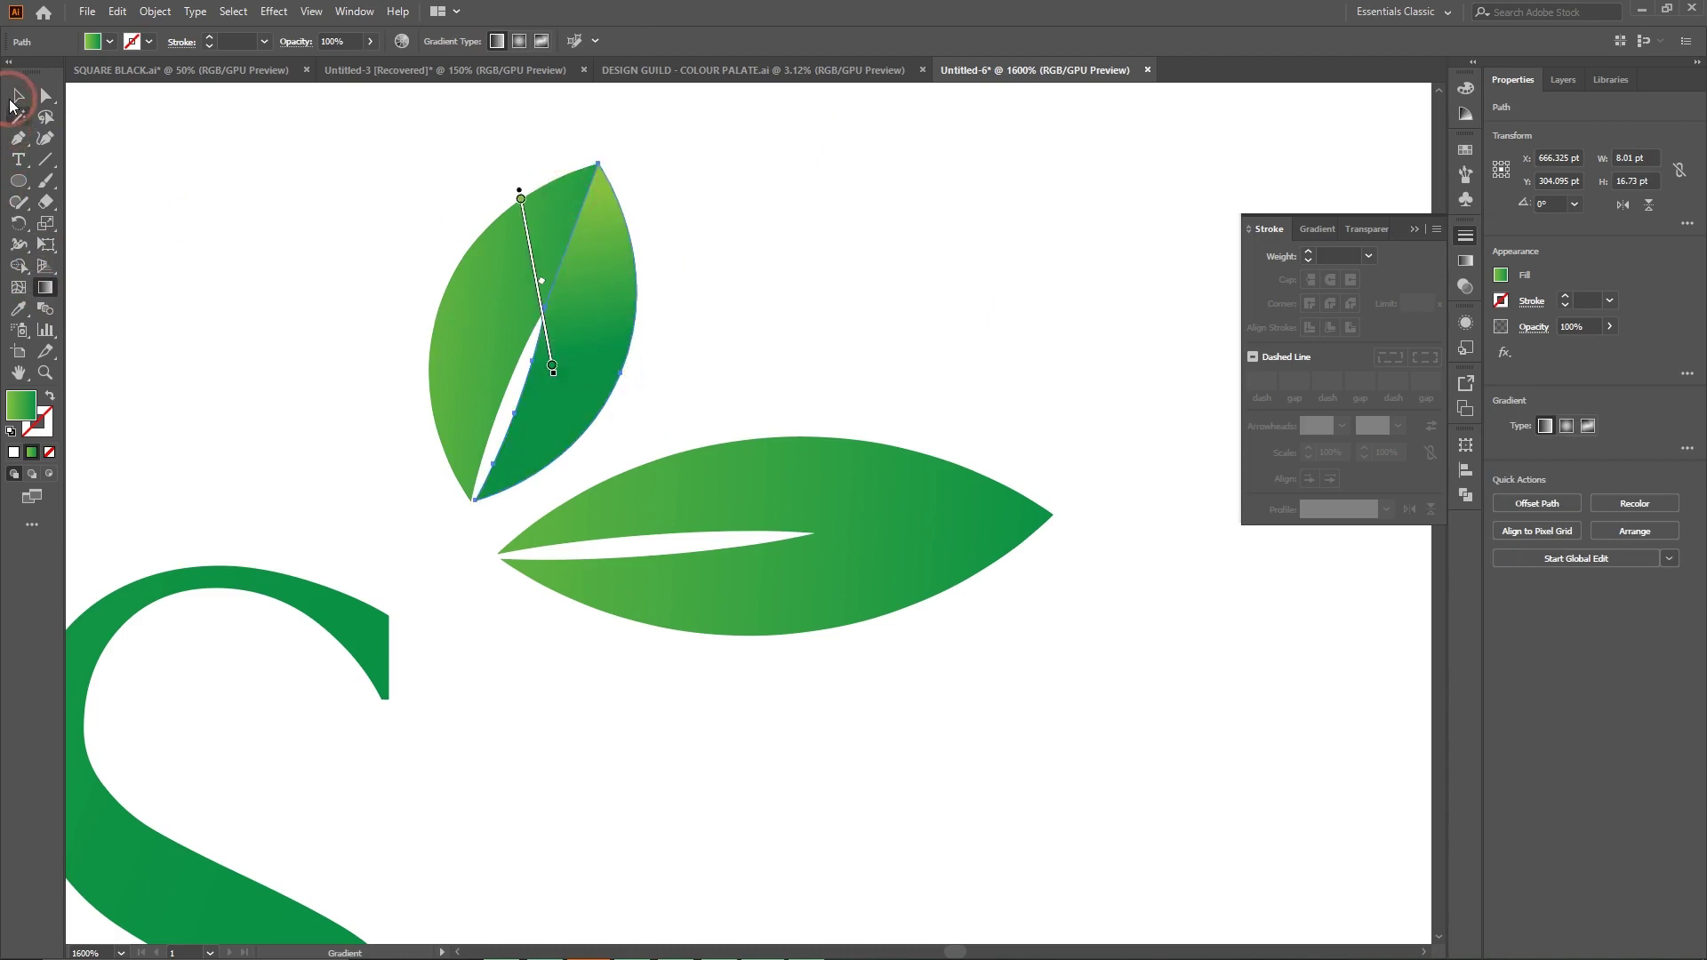
{"action": "left_click", "coordinate": [857, 198]}
{"action": "left_click", "coordinate": [1037, 316]}
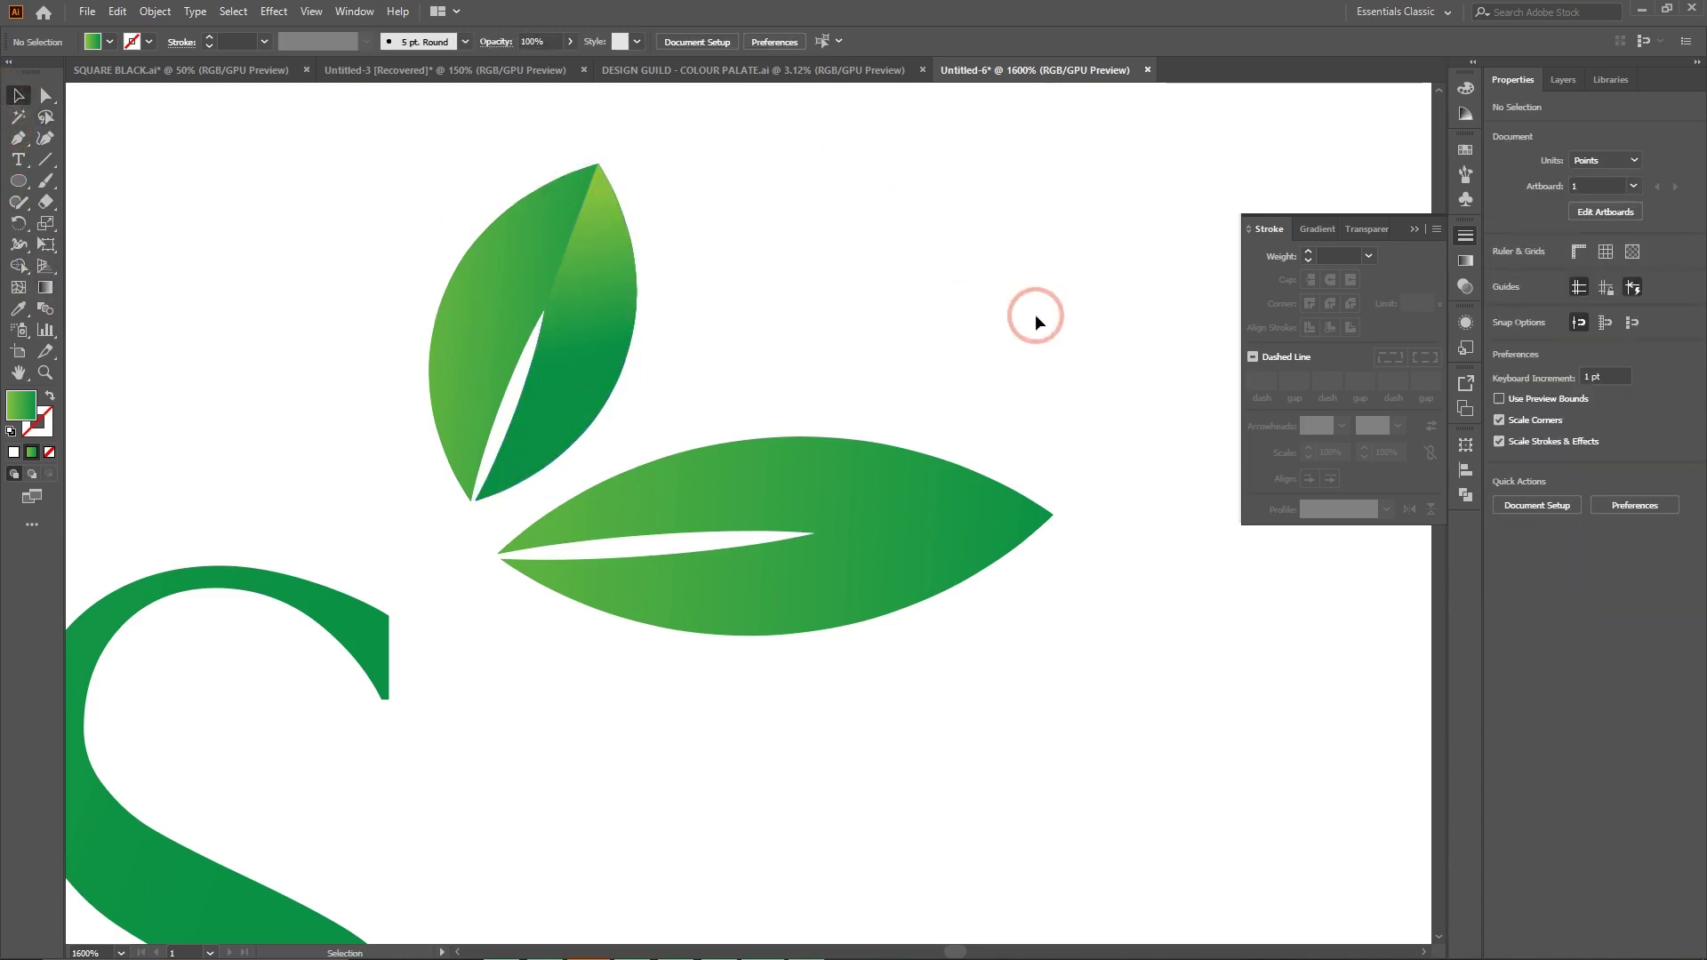
{"action": "key", "text": "ctrl+plus"}
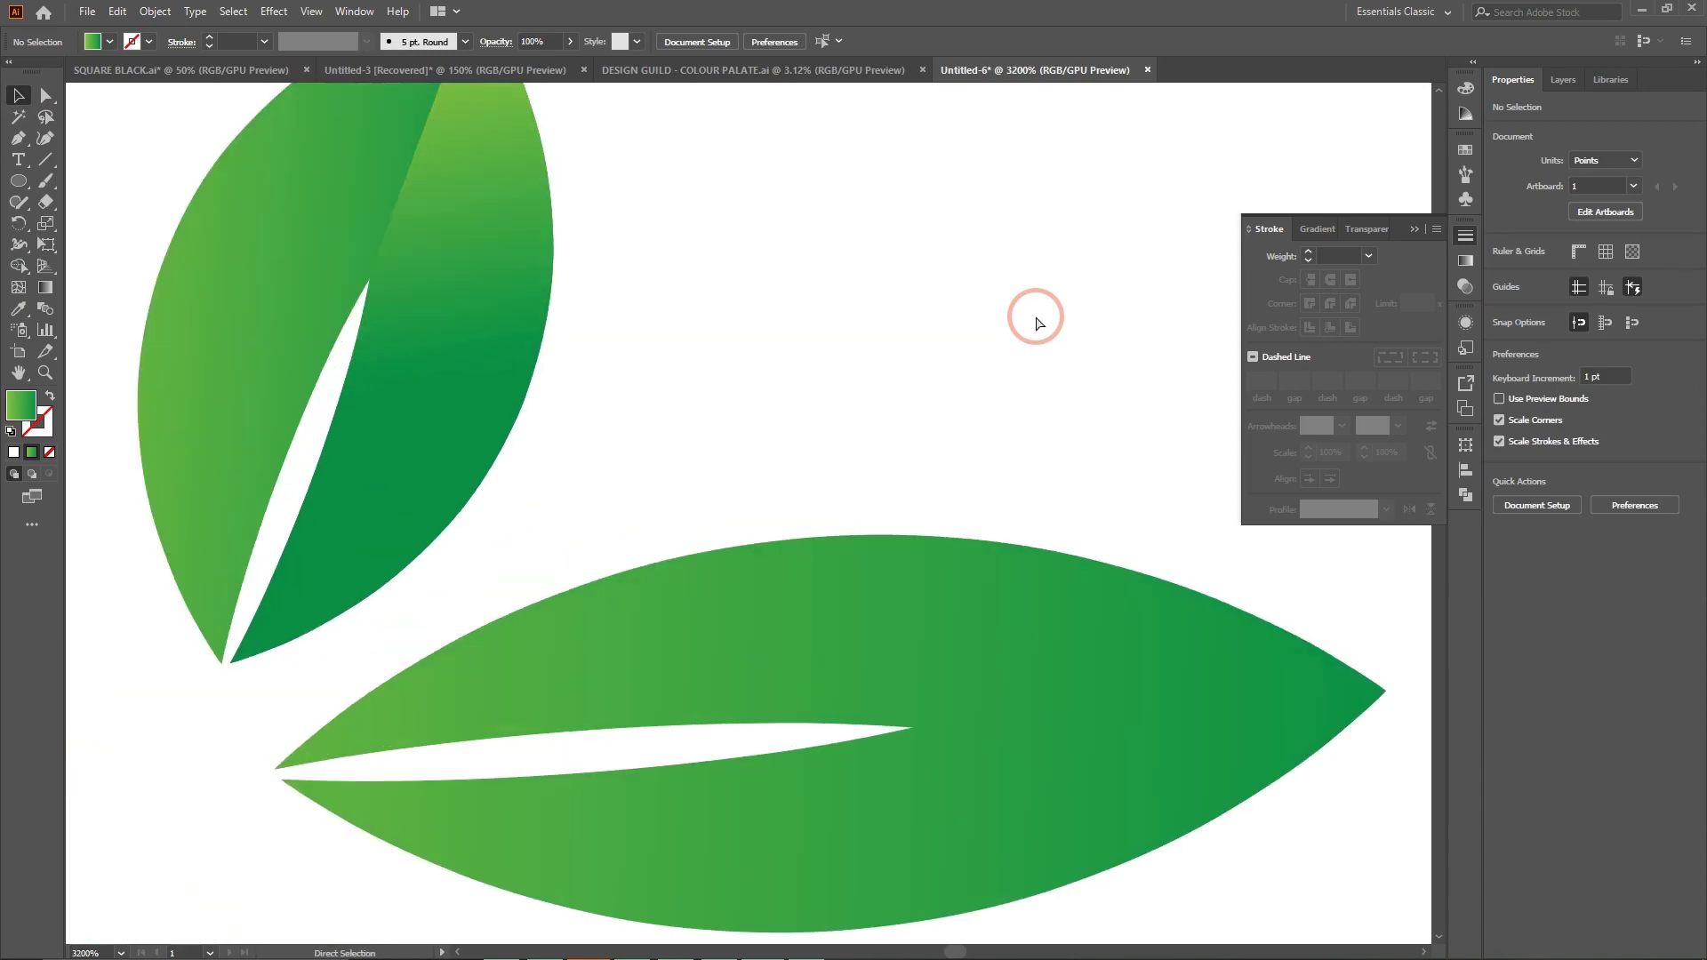
{"action": "scroll", "coordinate": [1036, 322], "scroll_direction": "up", "scroll_amount": 3}
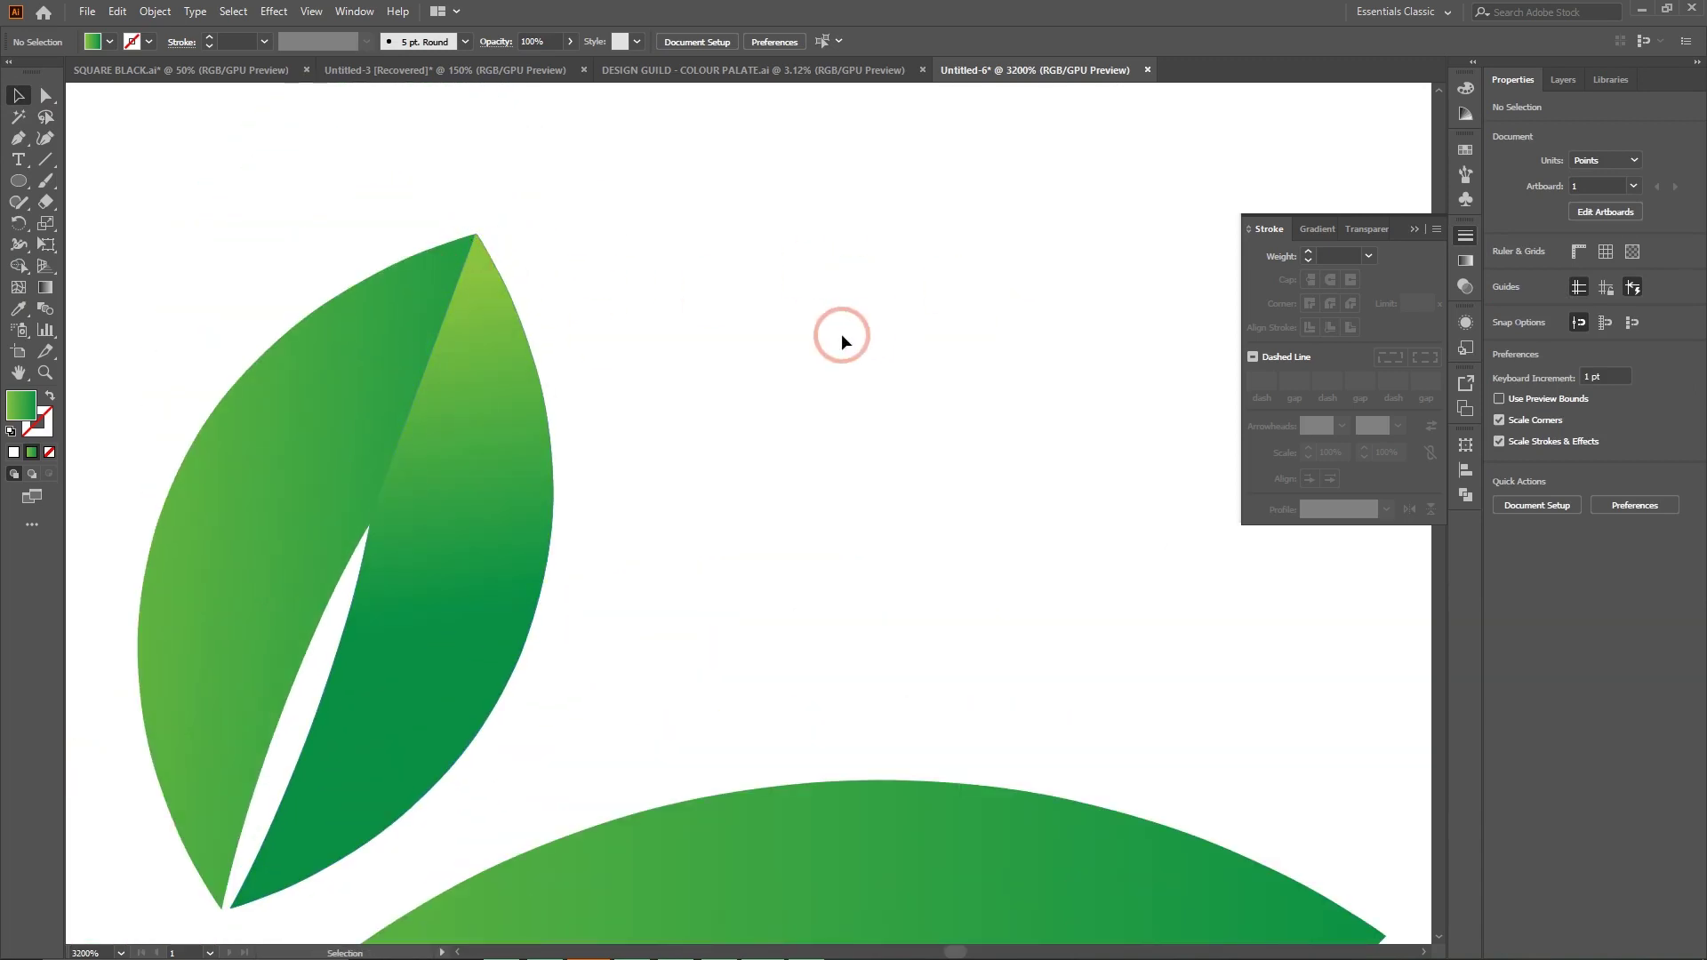
Group all the leaf pieces beside the final S into one object.
{"action": "key", "text": "ctrl+minus"}
{"action": "key", "text": "ctrl+minus"}
{"action": "key", "text": "ctrl+minus"}
{"action": "key", "text": "ctrl+minus"}
{"action": "key", "text": "ctrl+minus"}
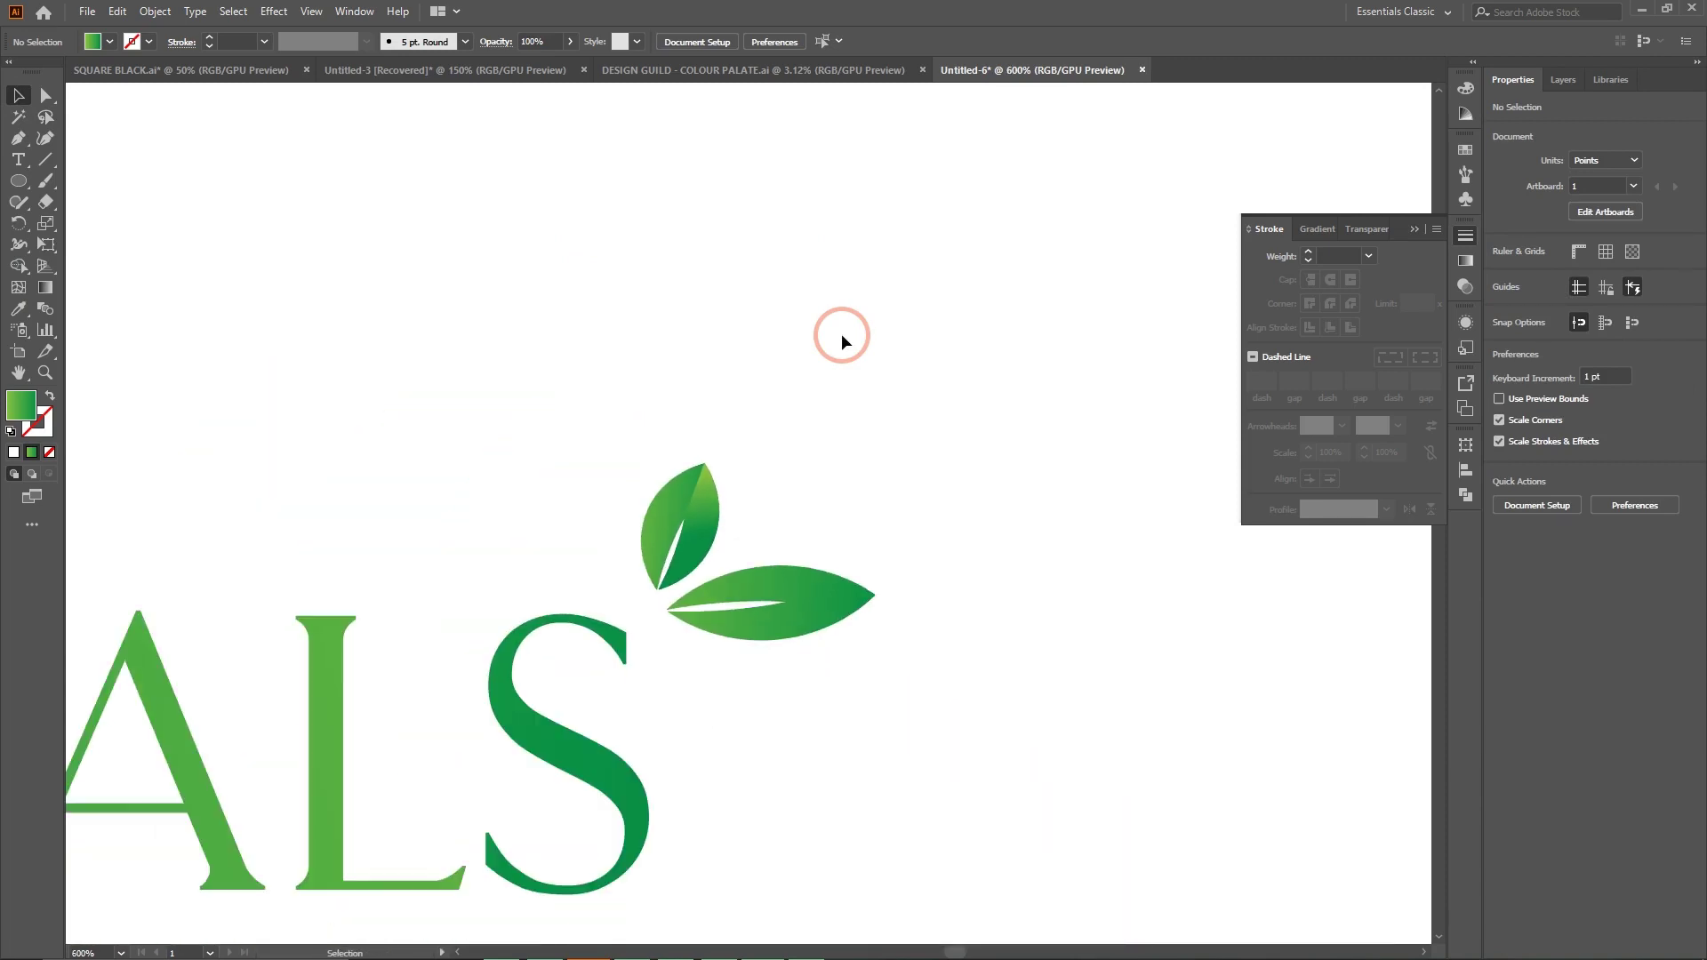
{"action": "scroll", "coordinate": [841, 335], "scroll_direction": "down", "scroll_amount": 5}
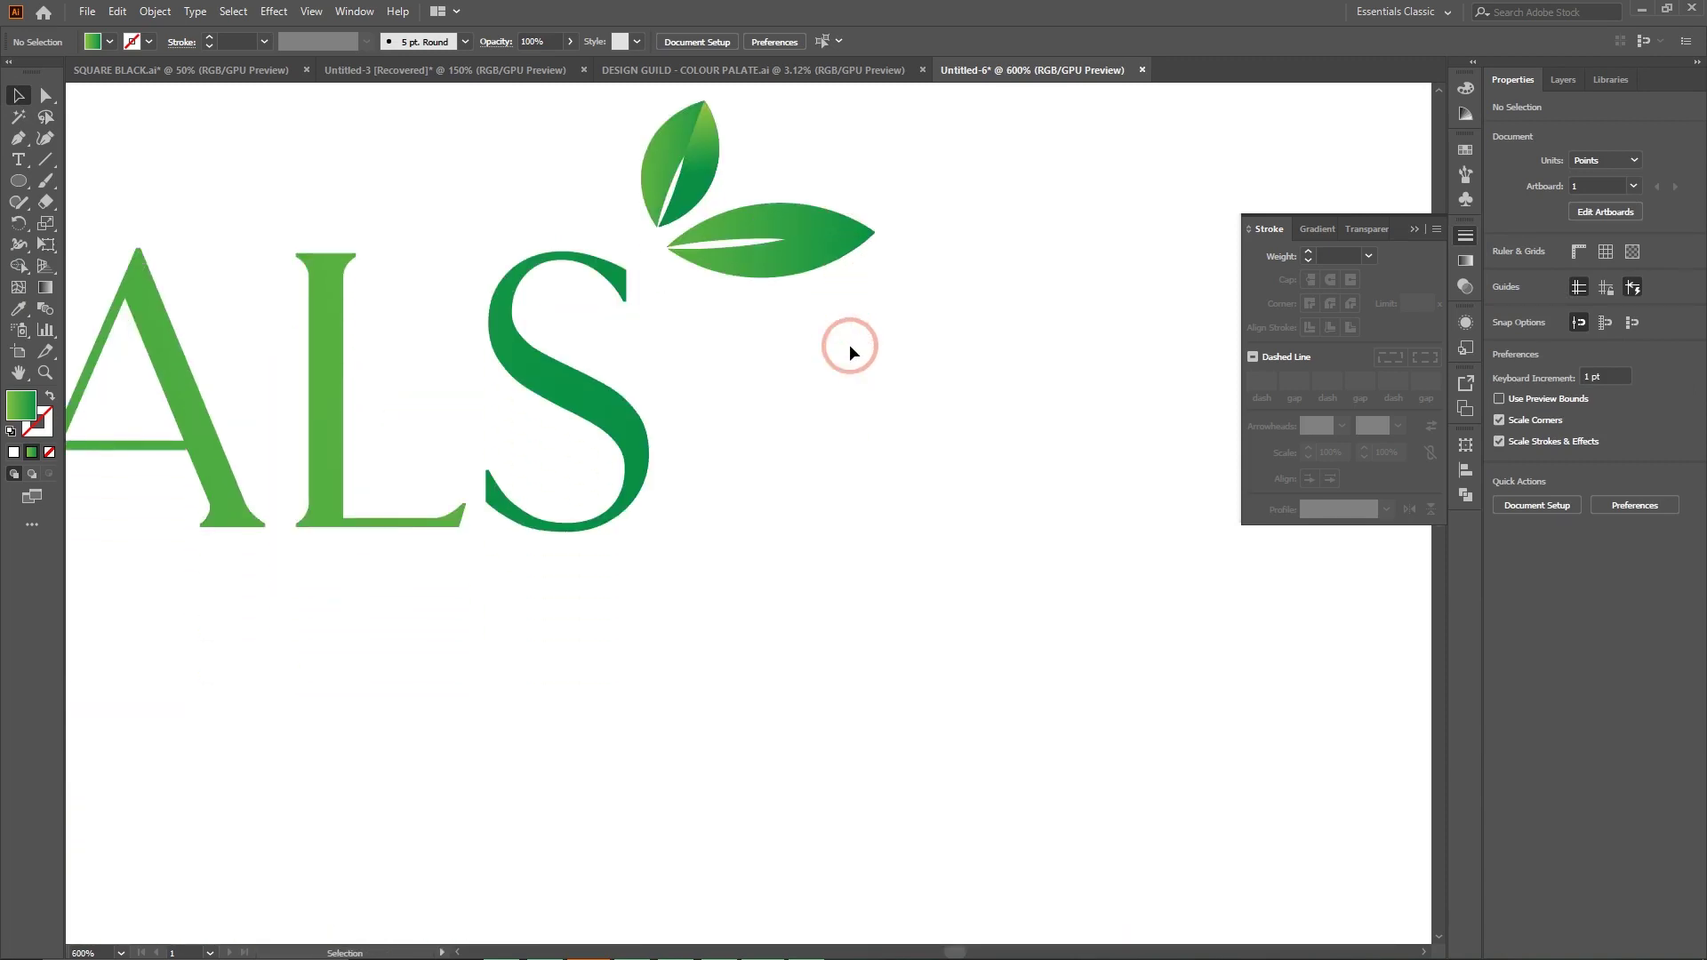
{"action": "key", "text": "ctrl+minus"}
{"action": "key", "text": "ctrl+minus"}
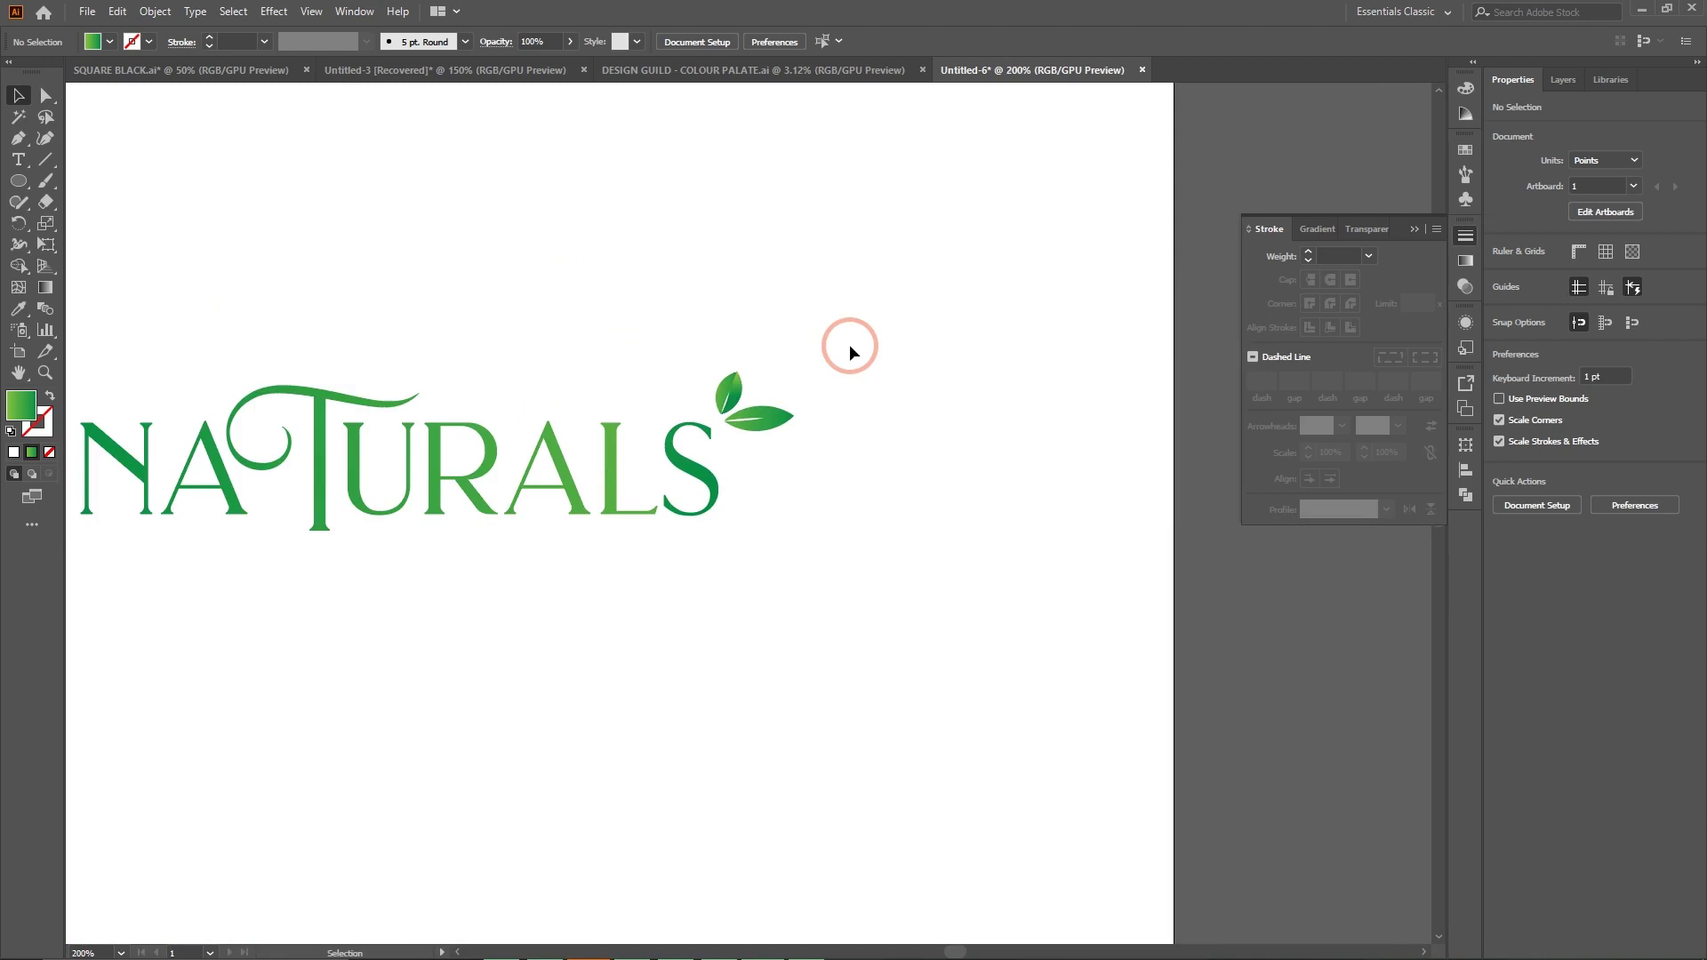
{"action": "scroll", "coordinate": [834, 322], "scroll_direction": "left", "scroll_amount": 4}
{"action": "key", "text": "ctrl+minus"}
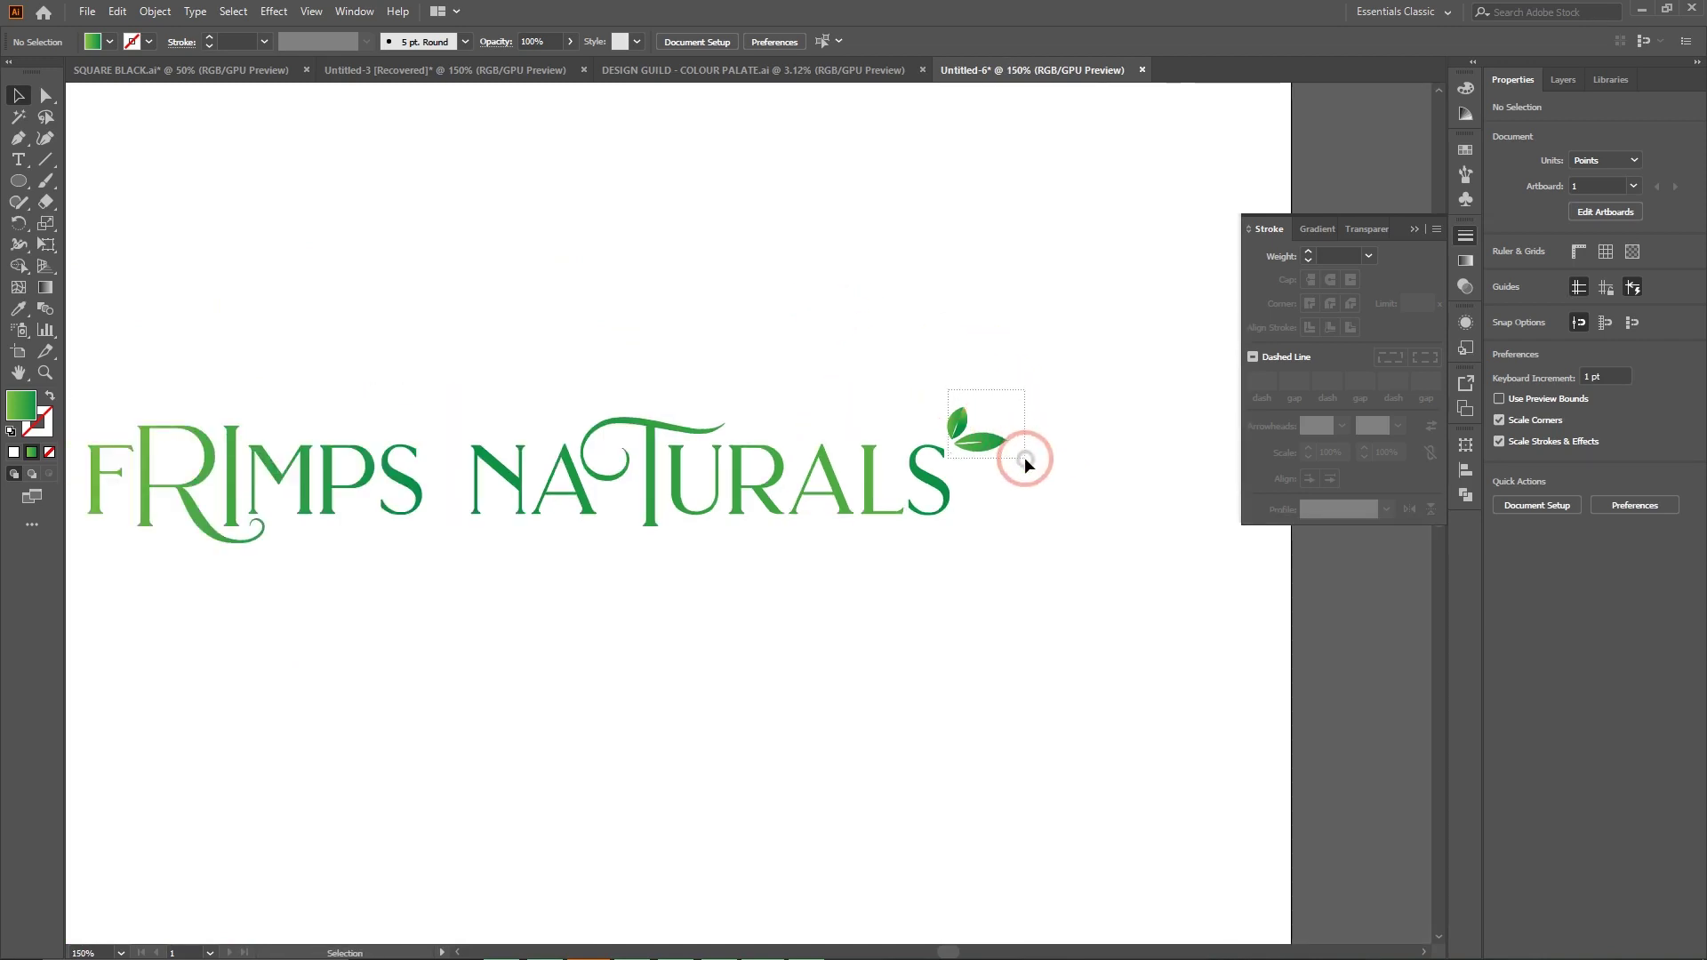
{"action": "left_click_drag", "start_coordinate": [1025, 457], "coordinate": [1025, 457]}
{"action": "key", "text": "a"}
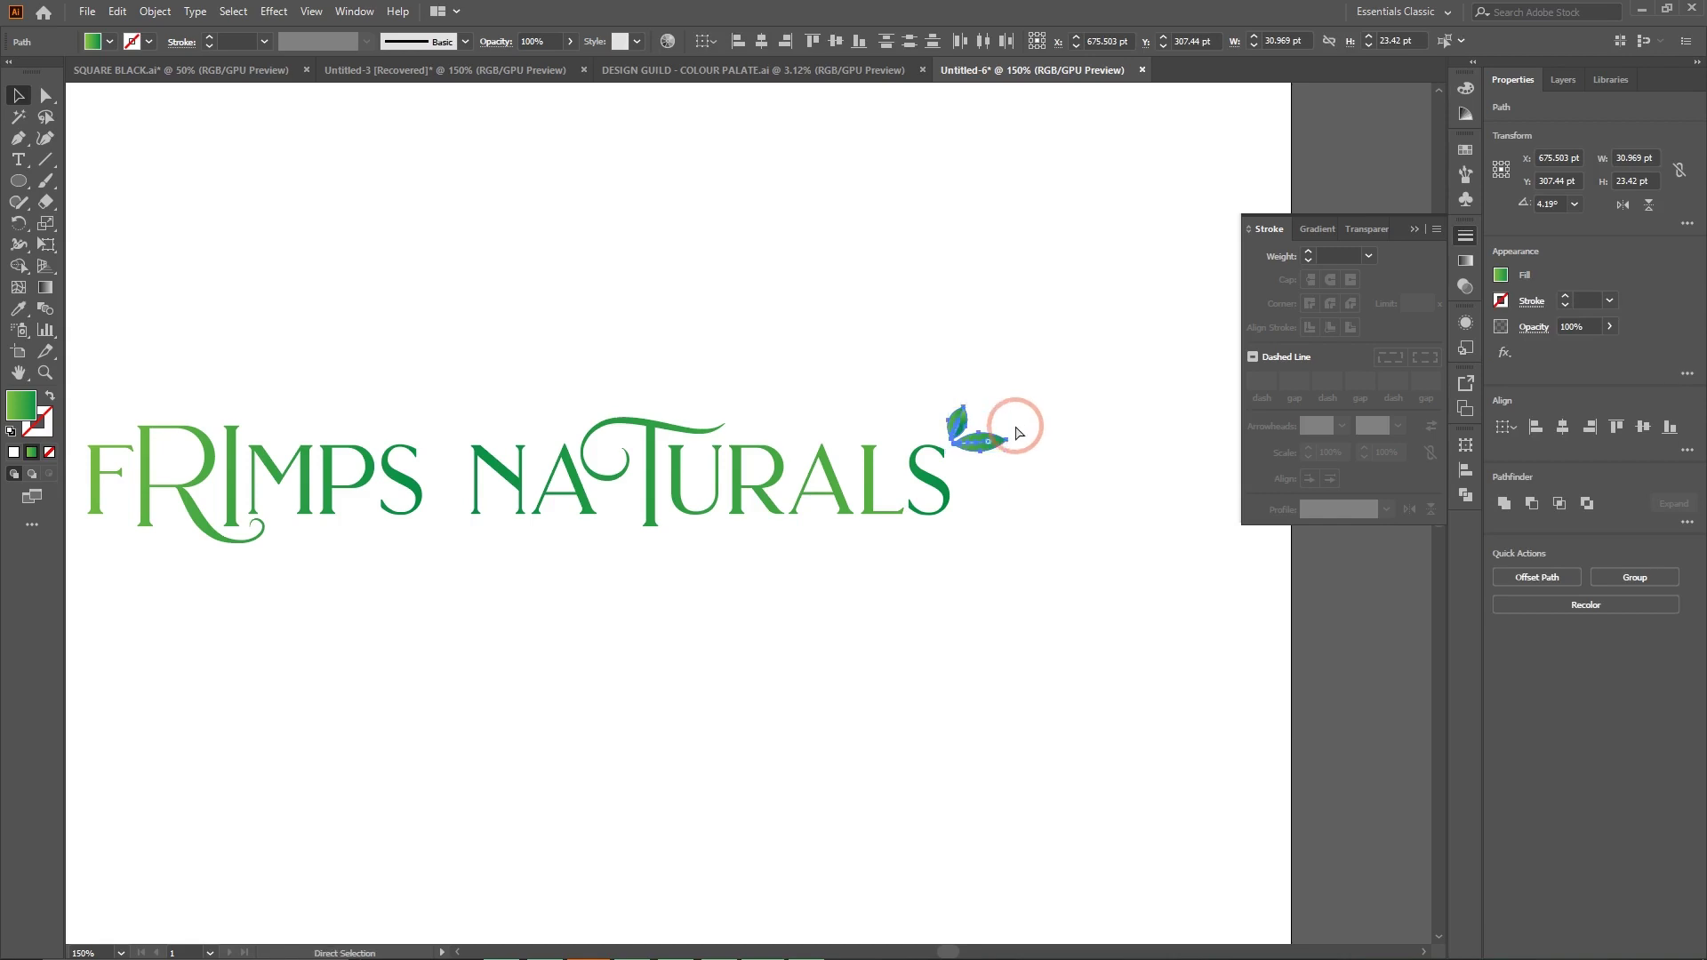
{"action": "key", "text": "v"}
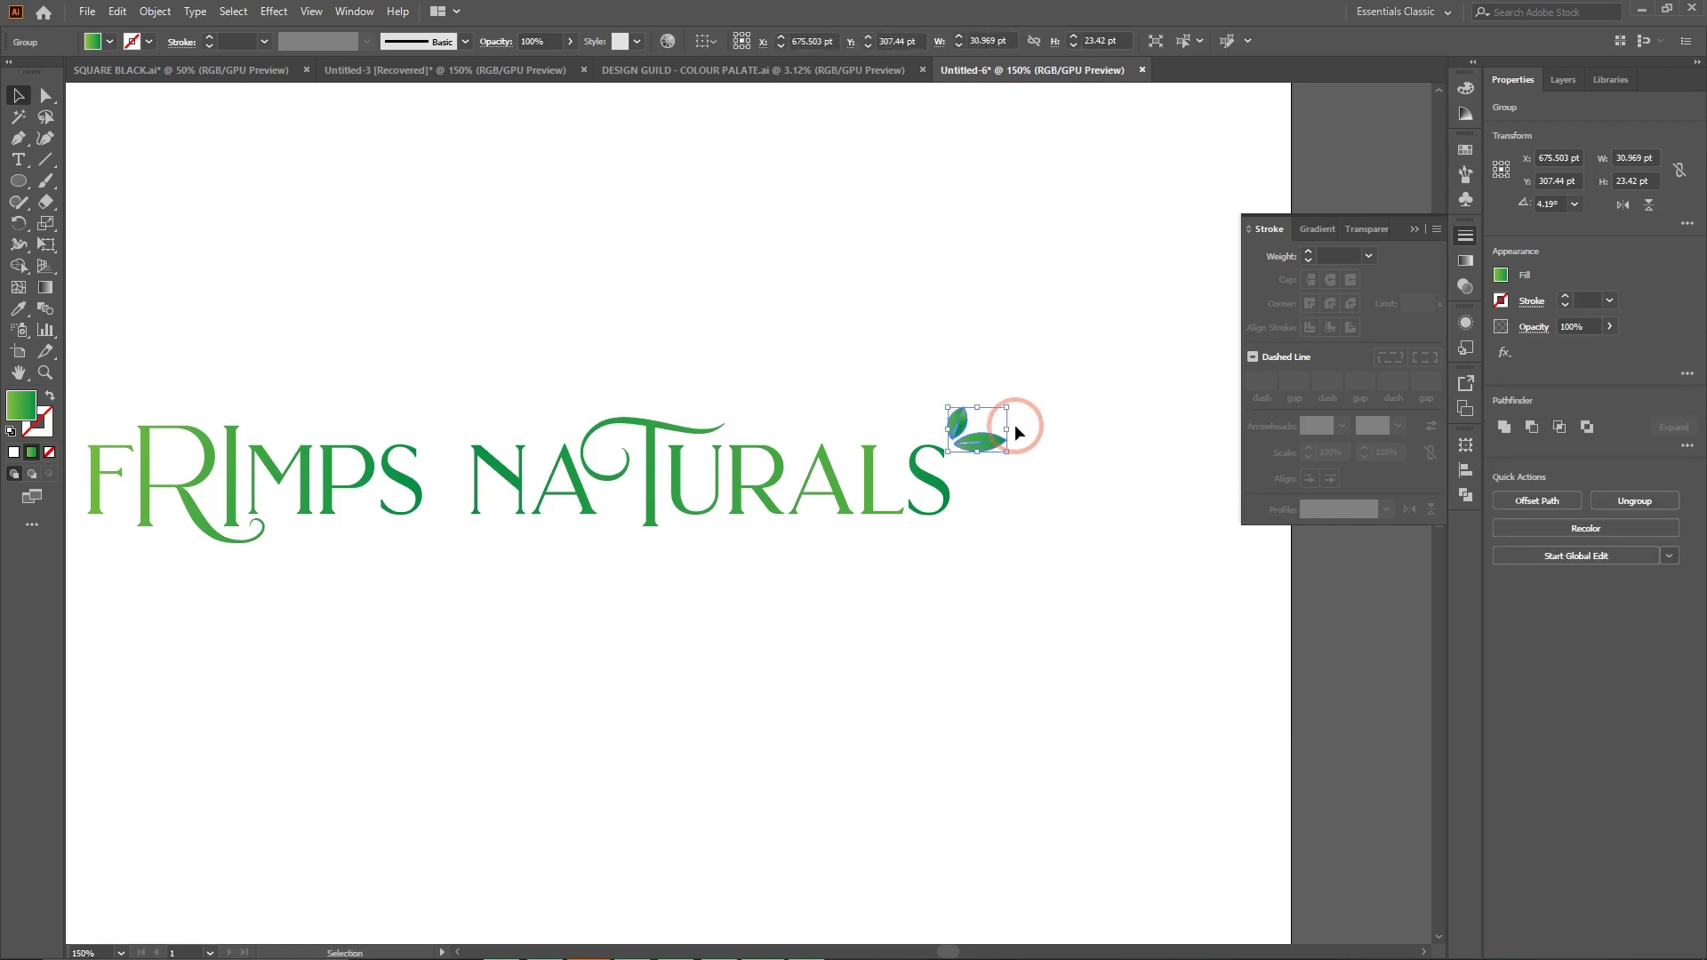
{"action": "left_click", "coordinate": [1061, 318]}
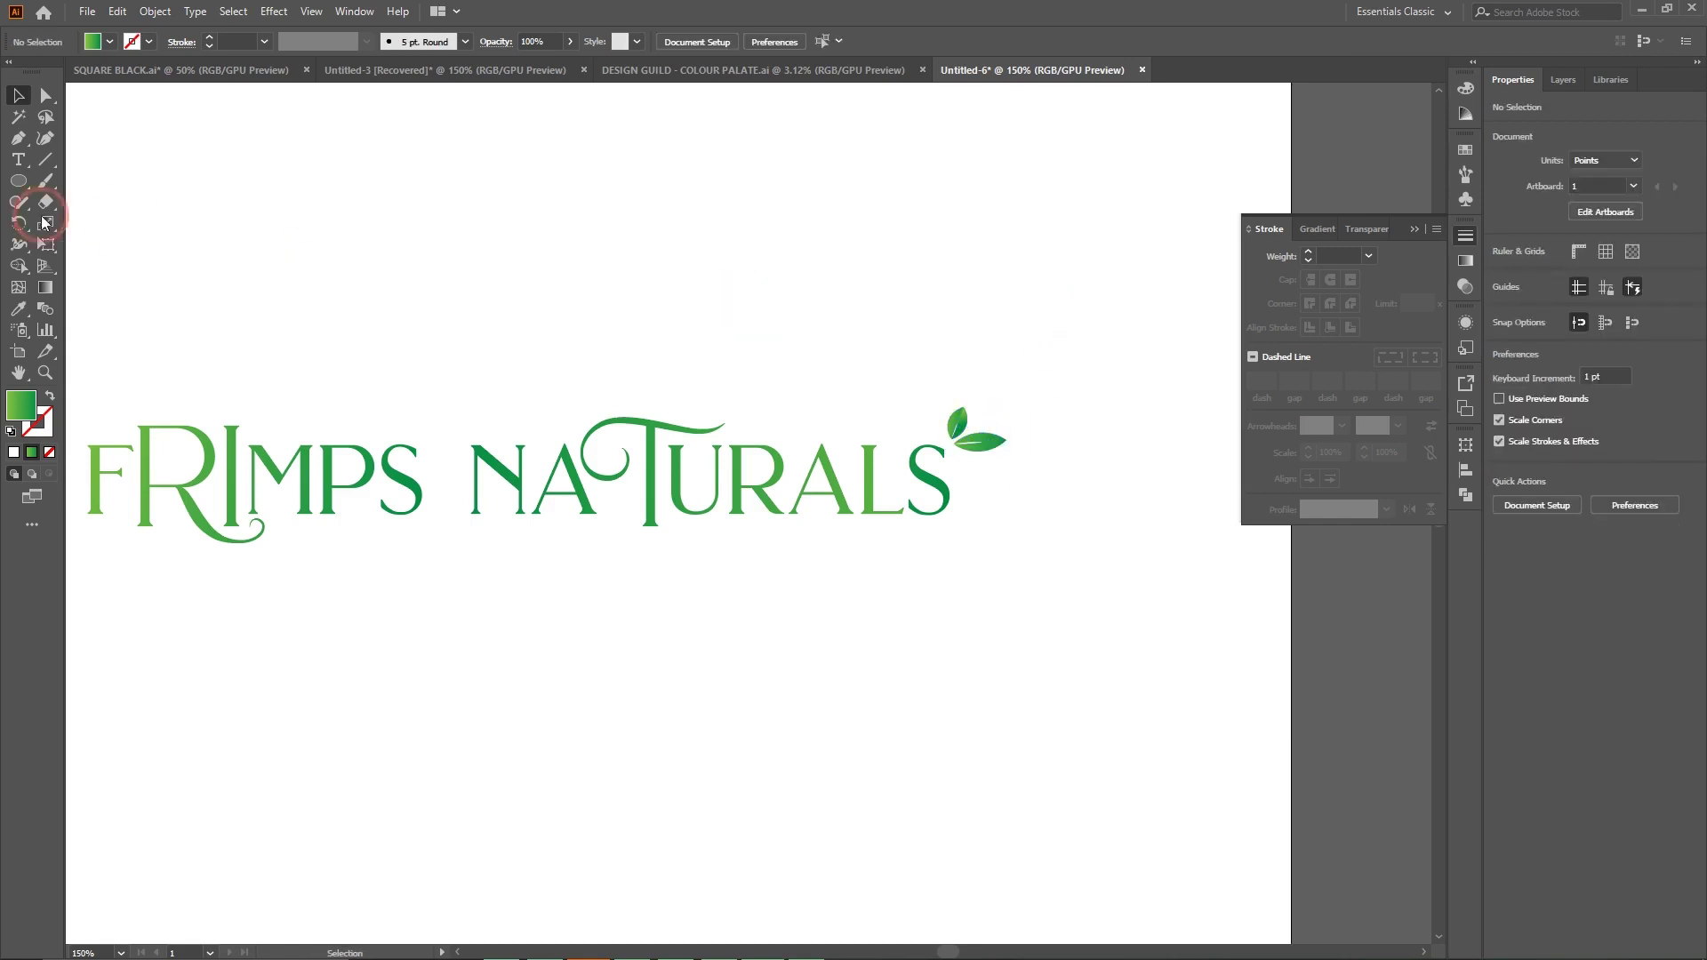
Duplicate the leaf group beside the F of FRIMPS, turned so its leaves point outward, away from the wordmark.
{"action": "left_click", "coordinate": [994, 443]}
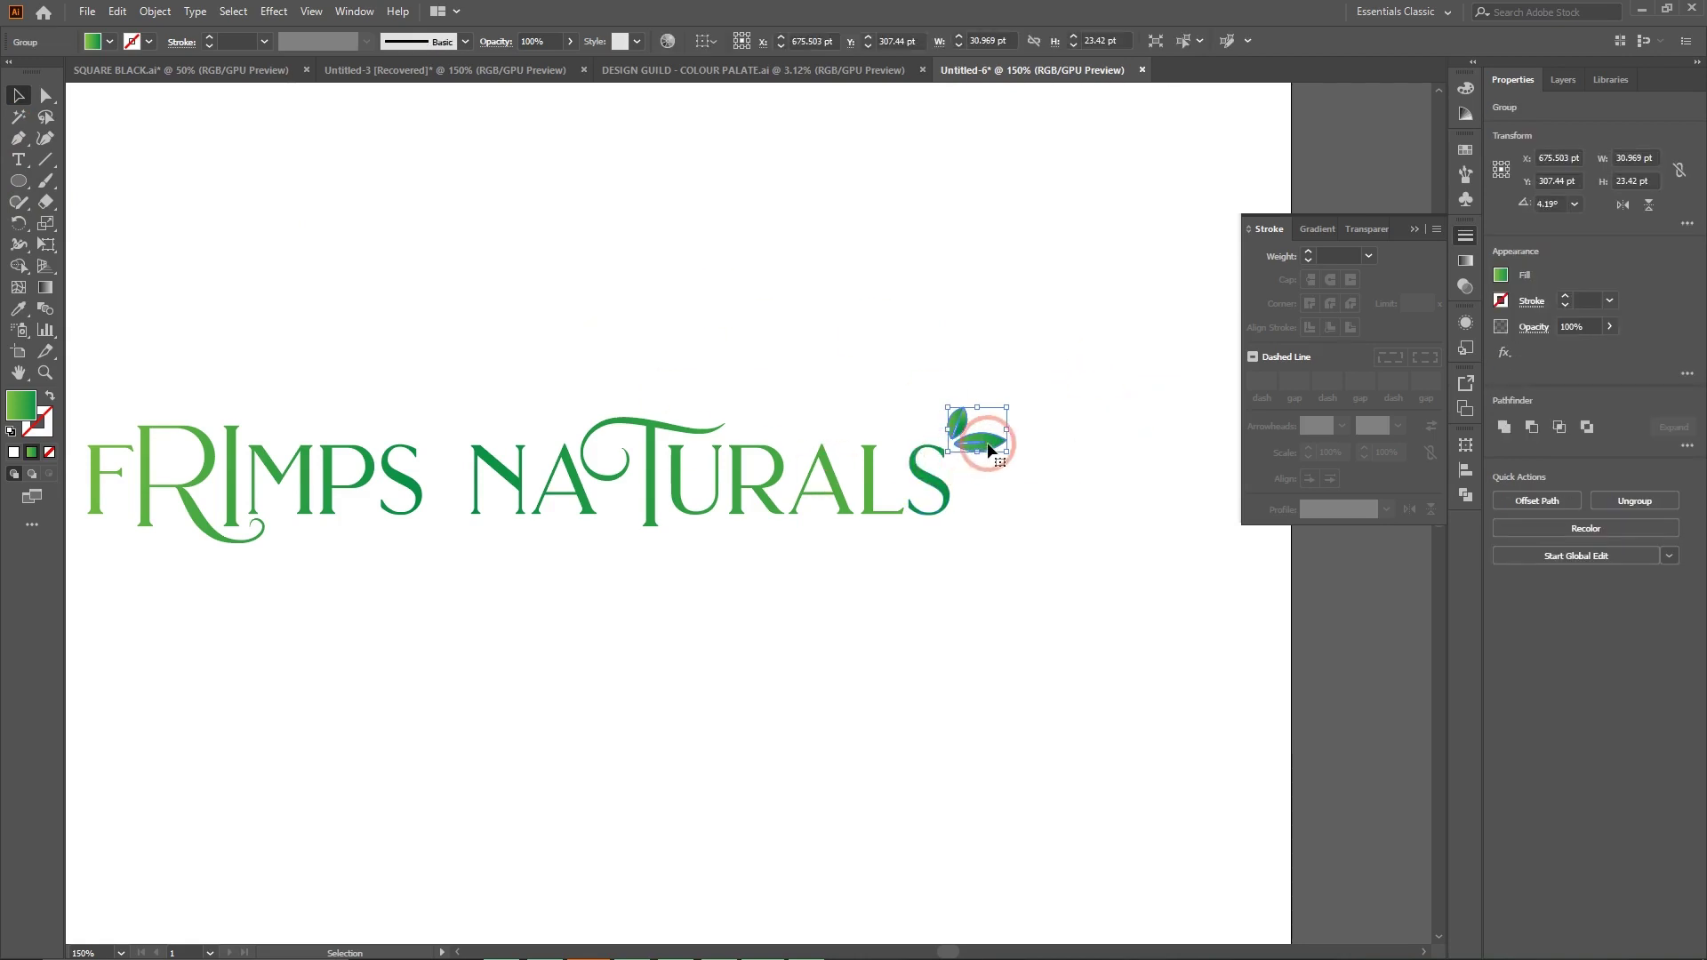
{"action": "scroll", "coordinate": [989, 449], "scroll_direction": "left", "scroll_amount": 3}
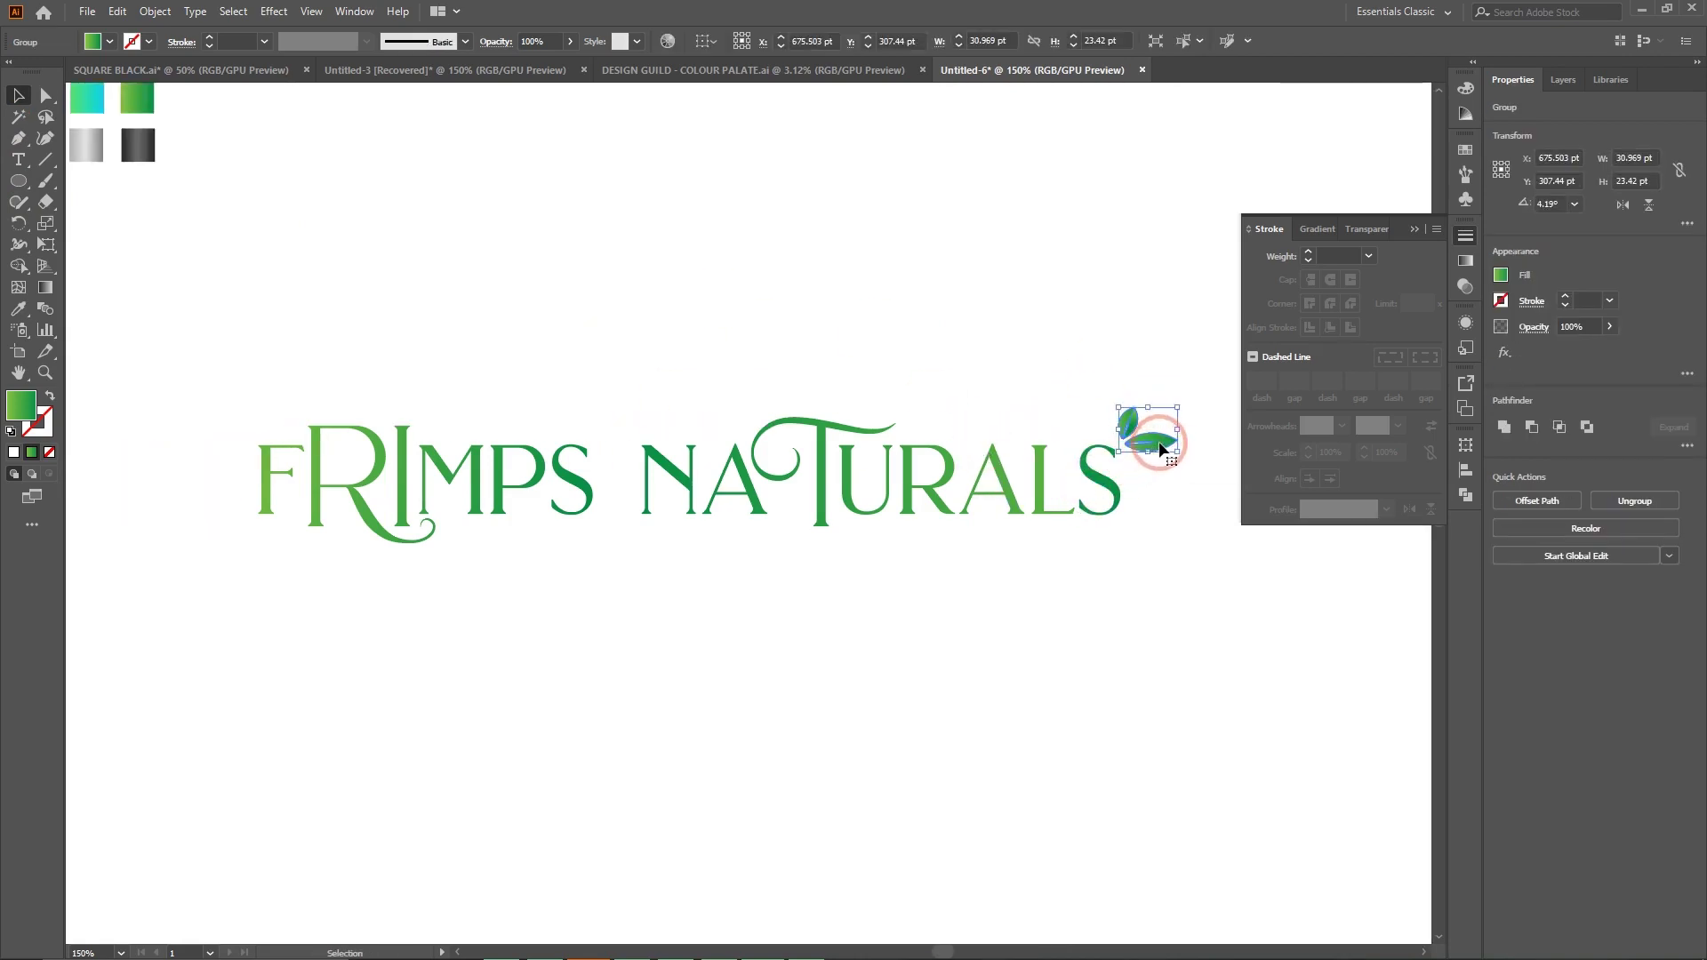
{"action": "left_click_drag", "start_coordinate": [1160, 449], "coordinate": [141, 332]}
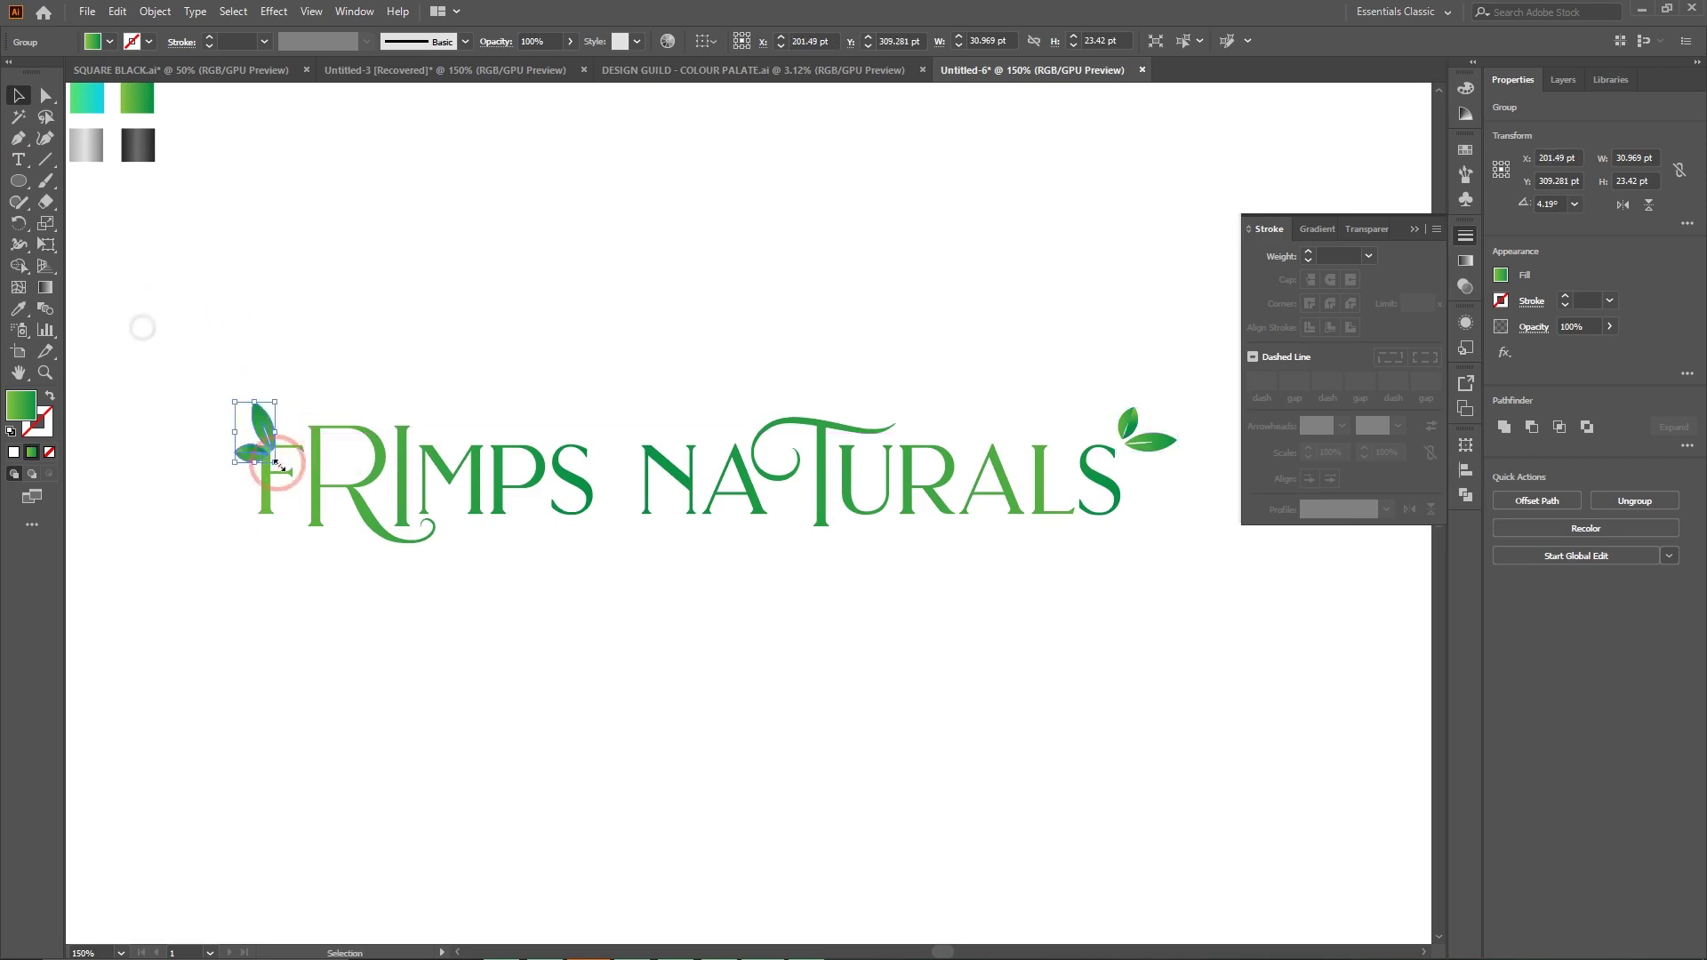
Rotate the copied leaf group, move it clear of the F's upper corner and enlarge it to about 22 by 37 pt.
{"action": "left_click", "coordinate": [265, 427]}
{"action": "mouse_move", "coordinate": [264, 422]}
{"action": "left_mouse_down"}
{"action": "mouse_move", "coordinate": [244, 409]}
{"action": "mouse_move", "coordinate": [259, 366]}
{"action": "mouse_move", "coordinate": [240, 361]}
{"action": "mouse_move", "coordinate": [237, 413]}
{"action": "left_mouse_up"}
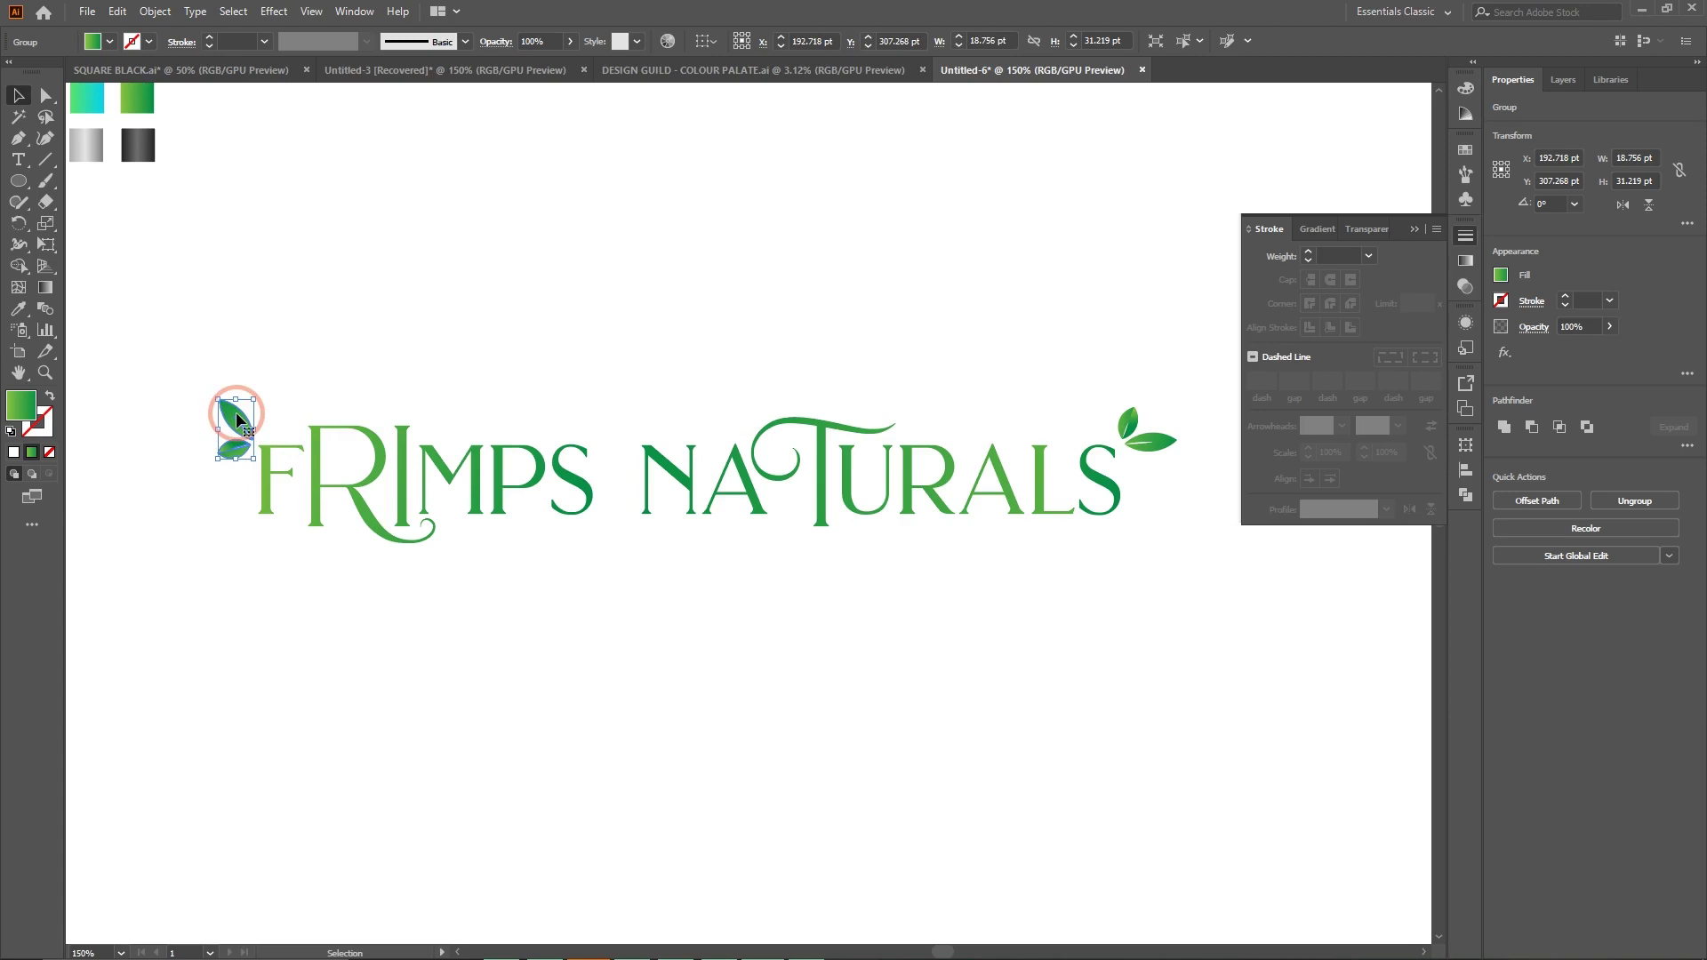
{"action": "mouse_move", "coordinate": [218, 397]}
{"action": "left_mouse_down"}
{"action": "mouse_move", "coordinate": [199, 378]}
{"action": "mouse_move", "coordinate": [211, 388]}
{"action": "left_mouse_up"}
{"action": "left_click", "coordinate": [334, 378]}
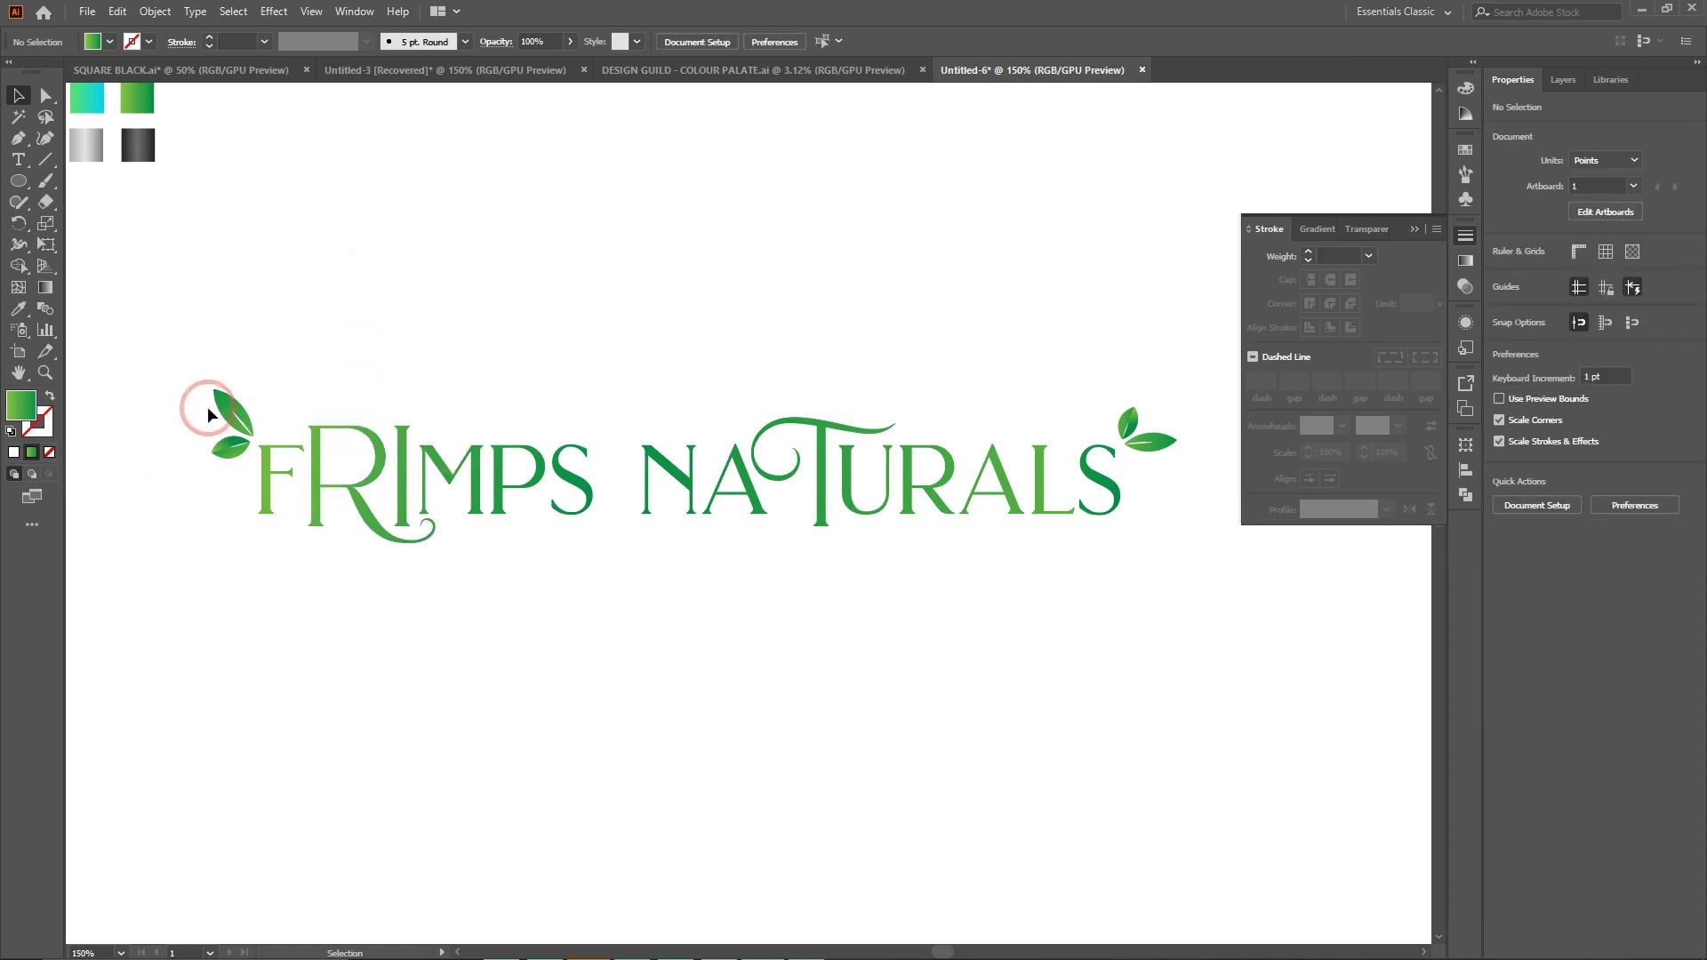
Rotate the leaf group beside the F slightly counter-clockwise so its large leaf leans further outward.
{"action": "left_click", "coordinate": [229, 418]}
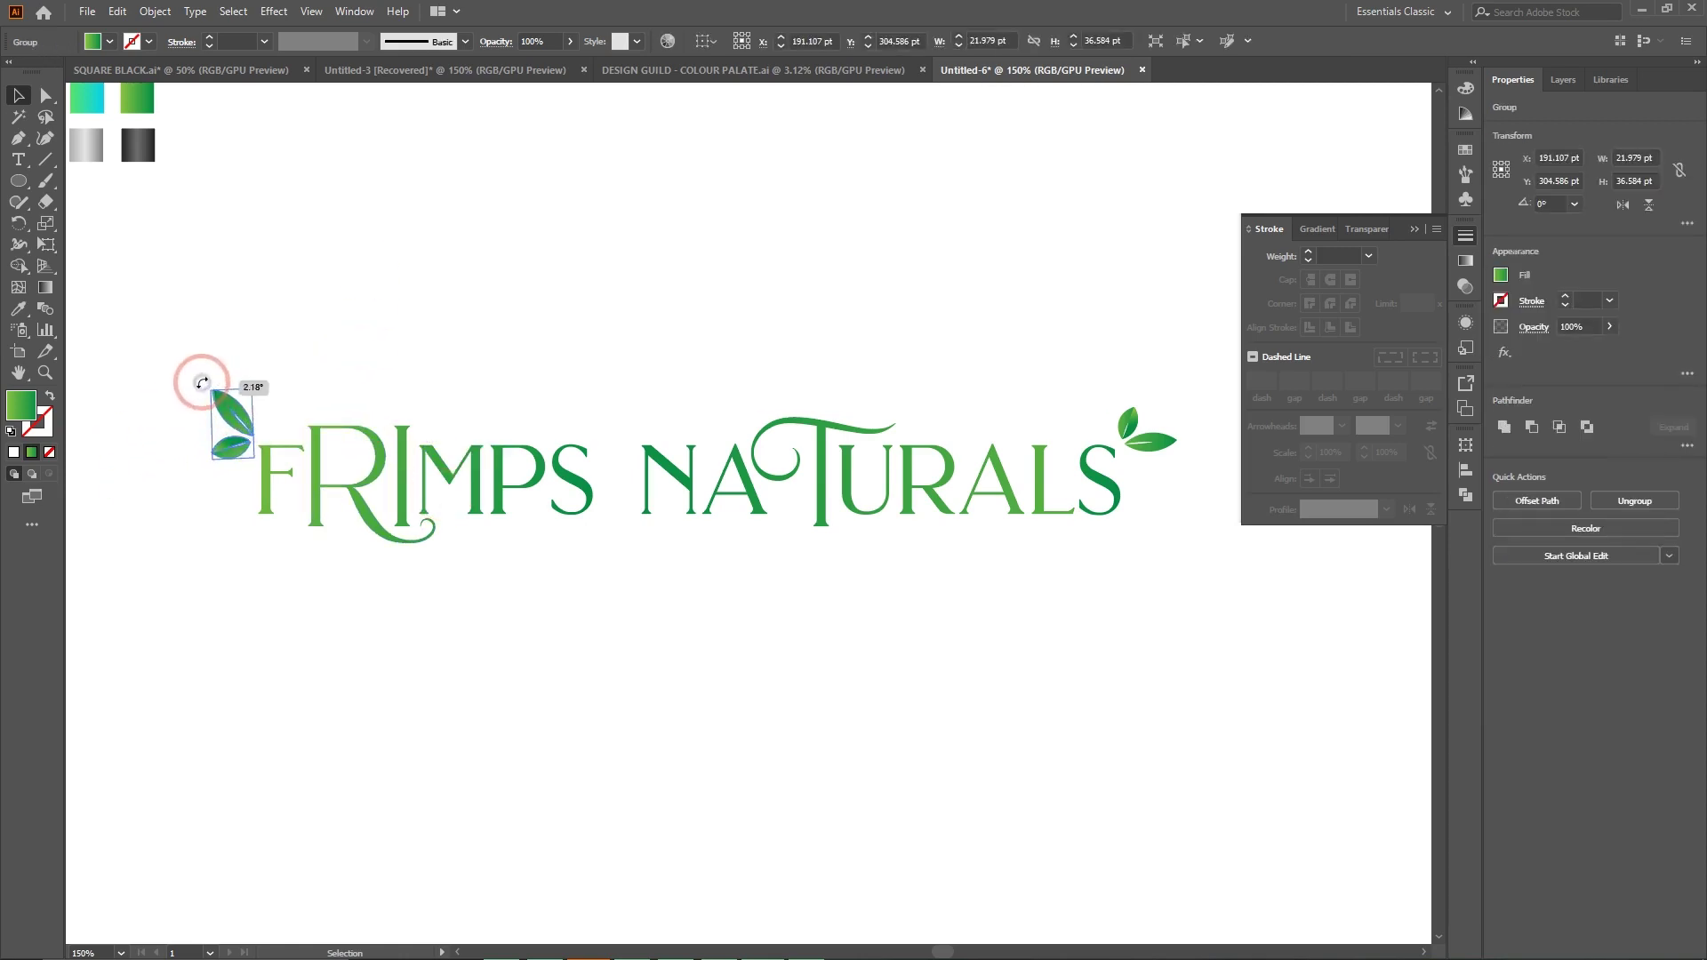
{"action": "mouse_move", "coordinate": [201, 391]}
{"action": "left_mouse_down"}
{"action": "mouse_move", "coordinate": [237, 427]}
{"action": "mouse_move", "coordinate": [199, 385]}
{"action": "left_mouse_up"}
{"action": "left_click", "coordinate": [331, 313]}
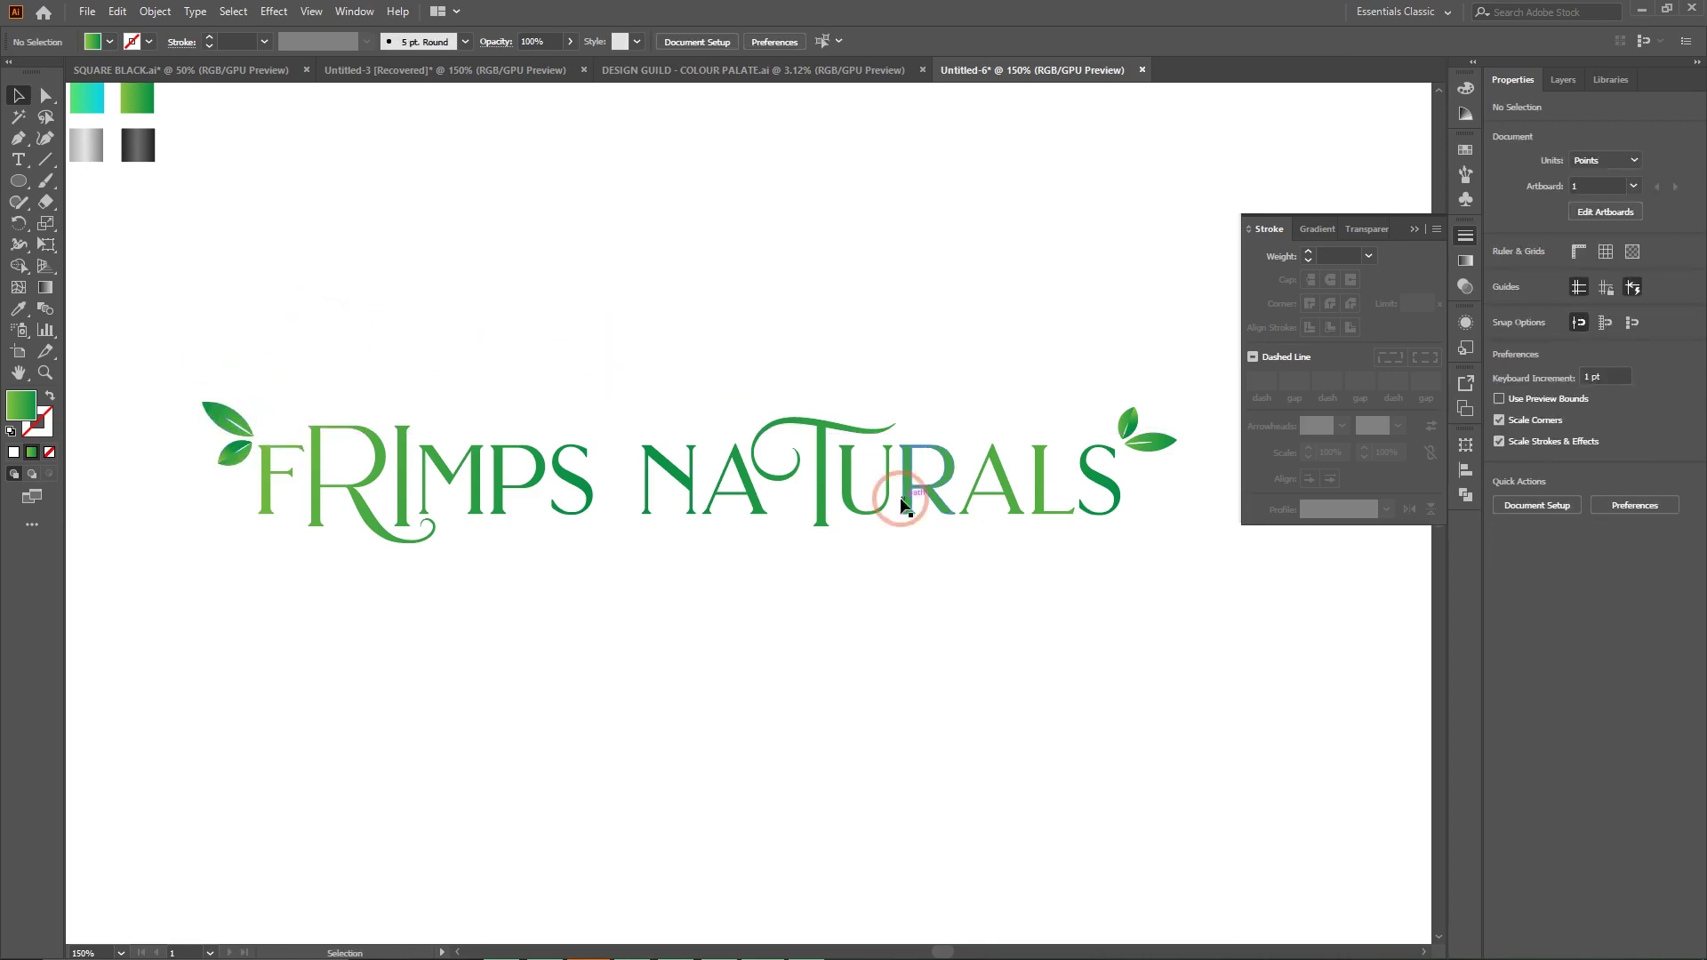
Review the finished wordmark against the whole artboard and collapse the floating Stroke panel.
{"action": "key", "text": "ctrl+minus"}
{"action": "key", "text": "ctrl+minus"}
{"action": "key", "text": "ctrl+minus"}
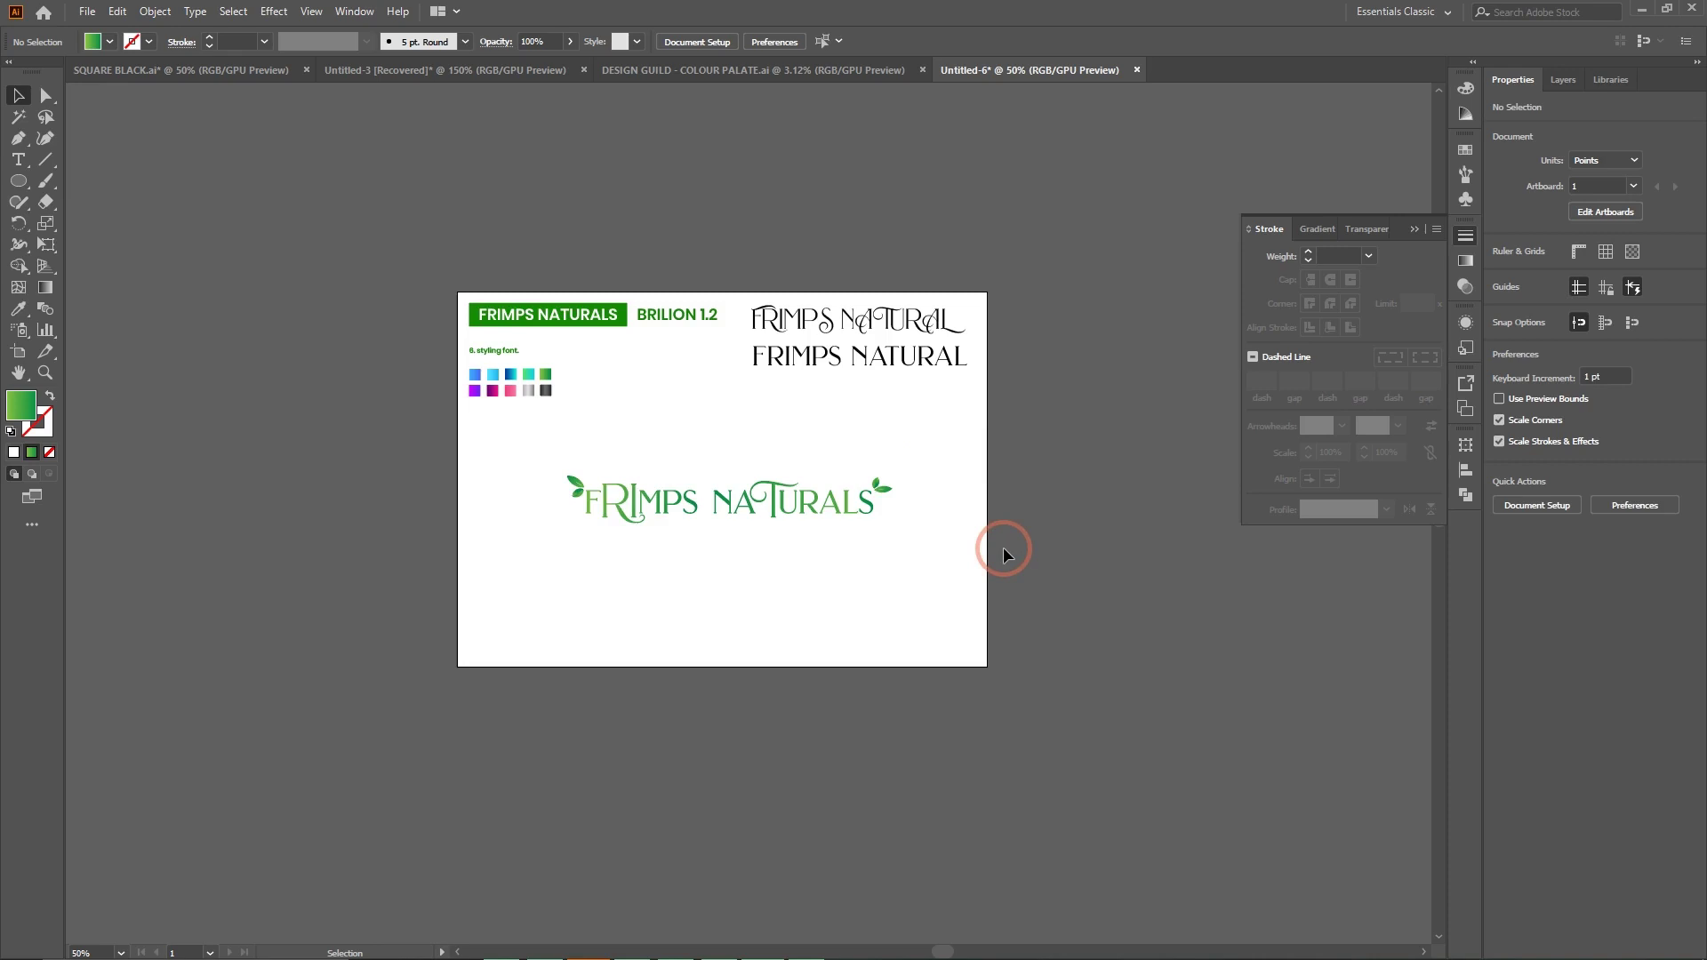
{"action": "key", "text": "ctrl+plus"}
{"action": "key", "text": "ctrl+plus"}
{"action": "key", "text": "ctrl+plus"}
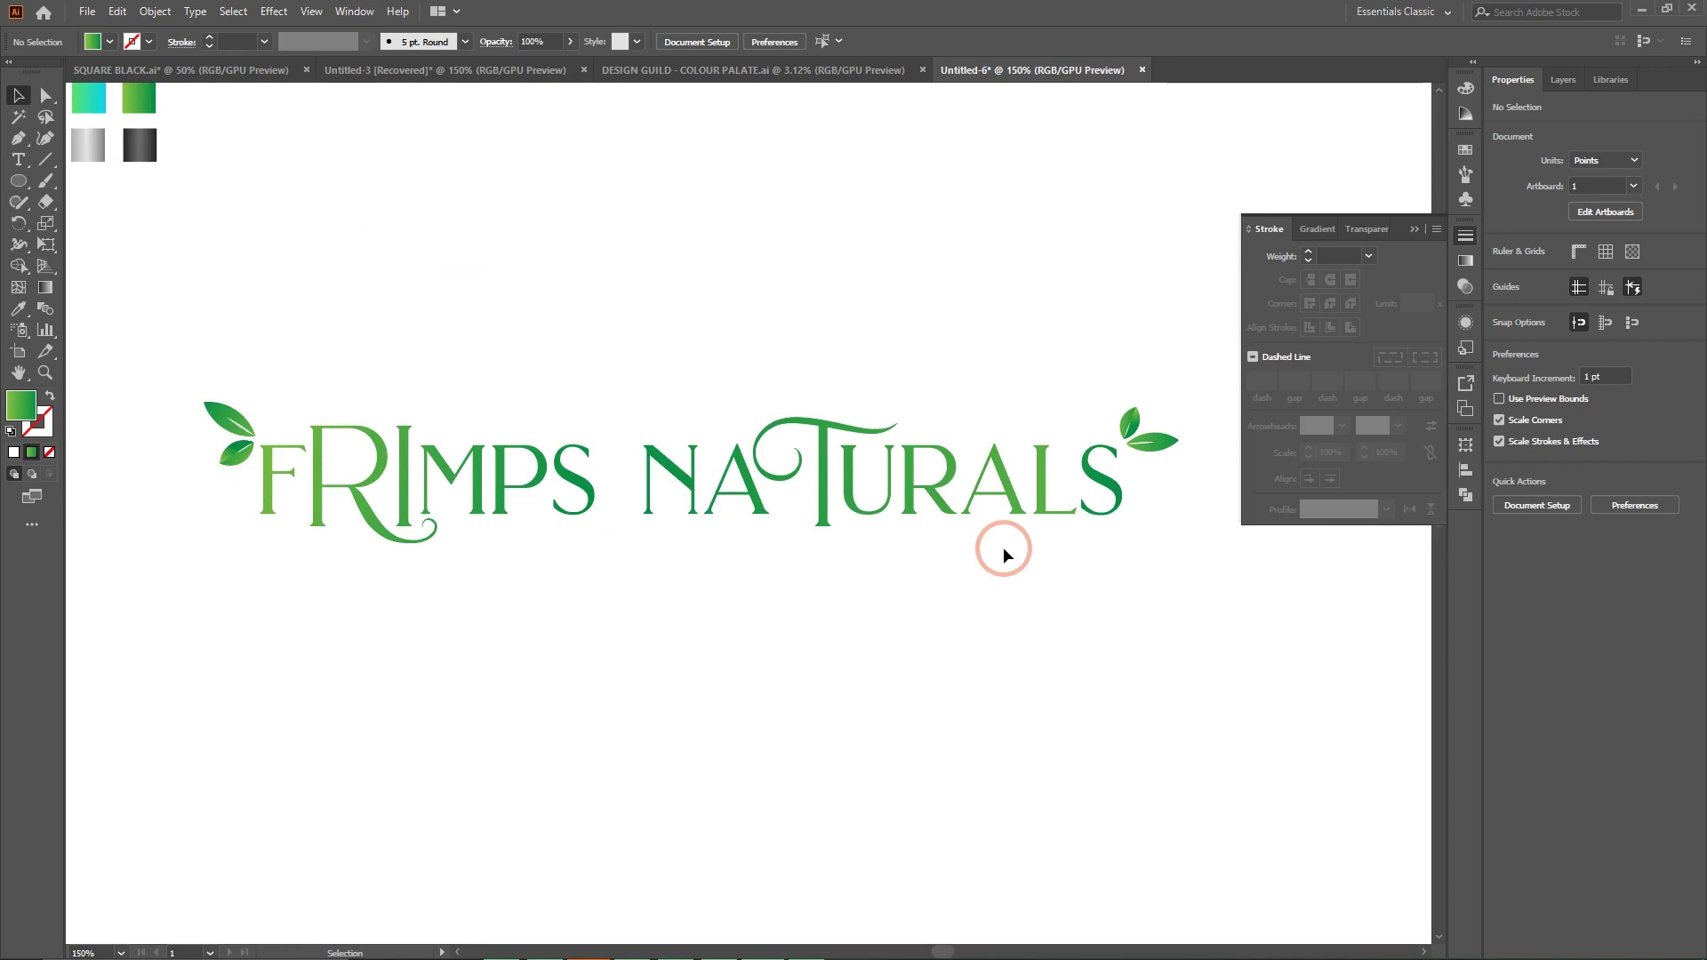
{"action": "left_click", "coordinate": [1415, 229]}
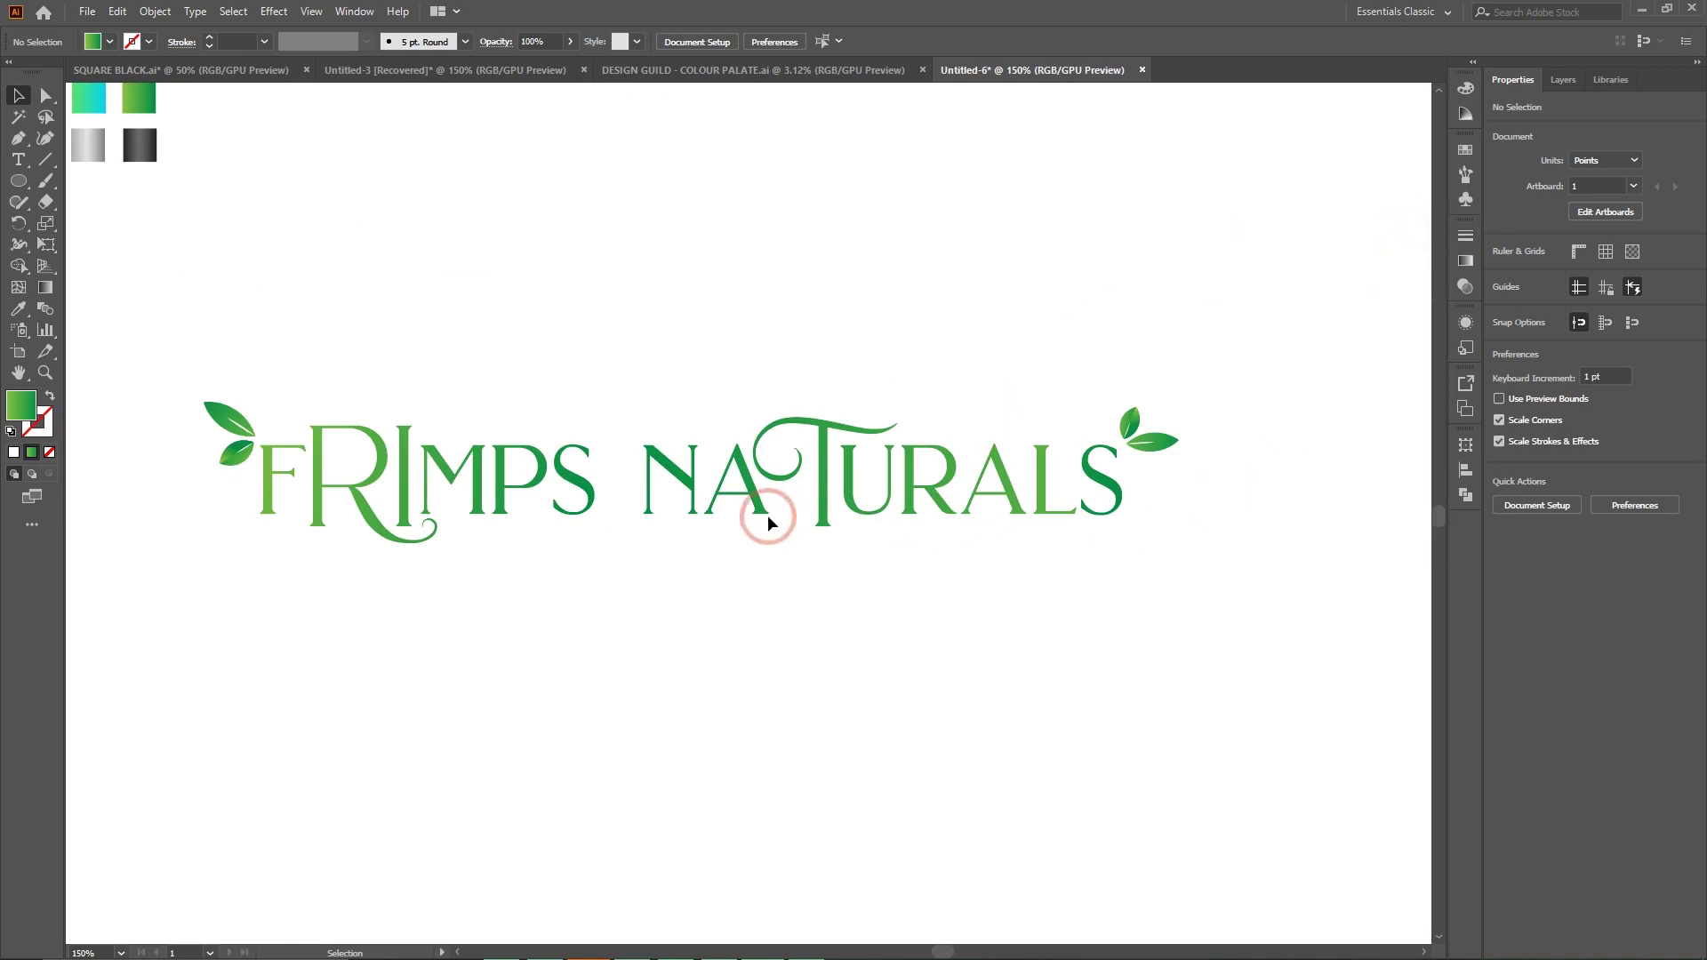
Draw an open, straight-segment Pen path about 104 by 46 pt, looping from the T's swash over the N and back across itself.
{"action": "left_click", "coordinate": [18, 140]}
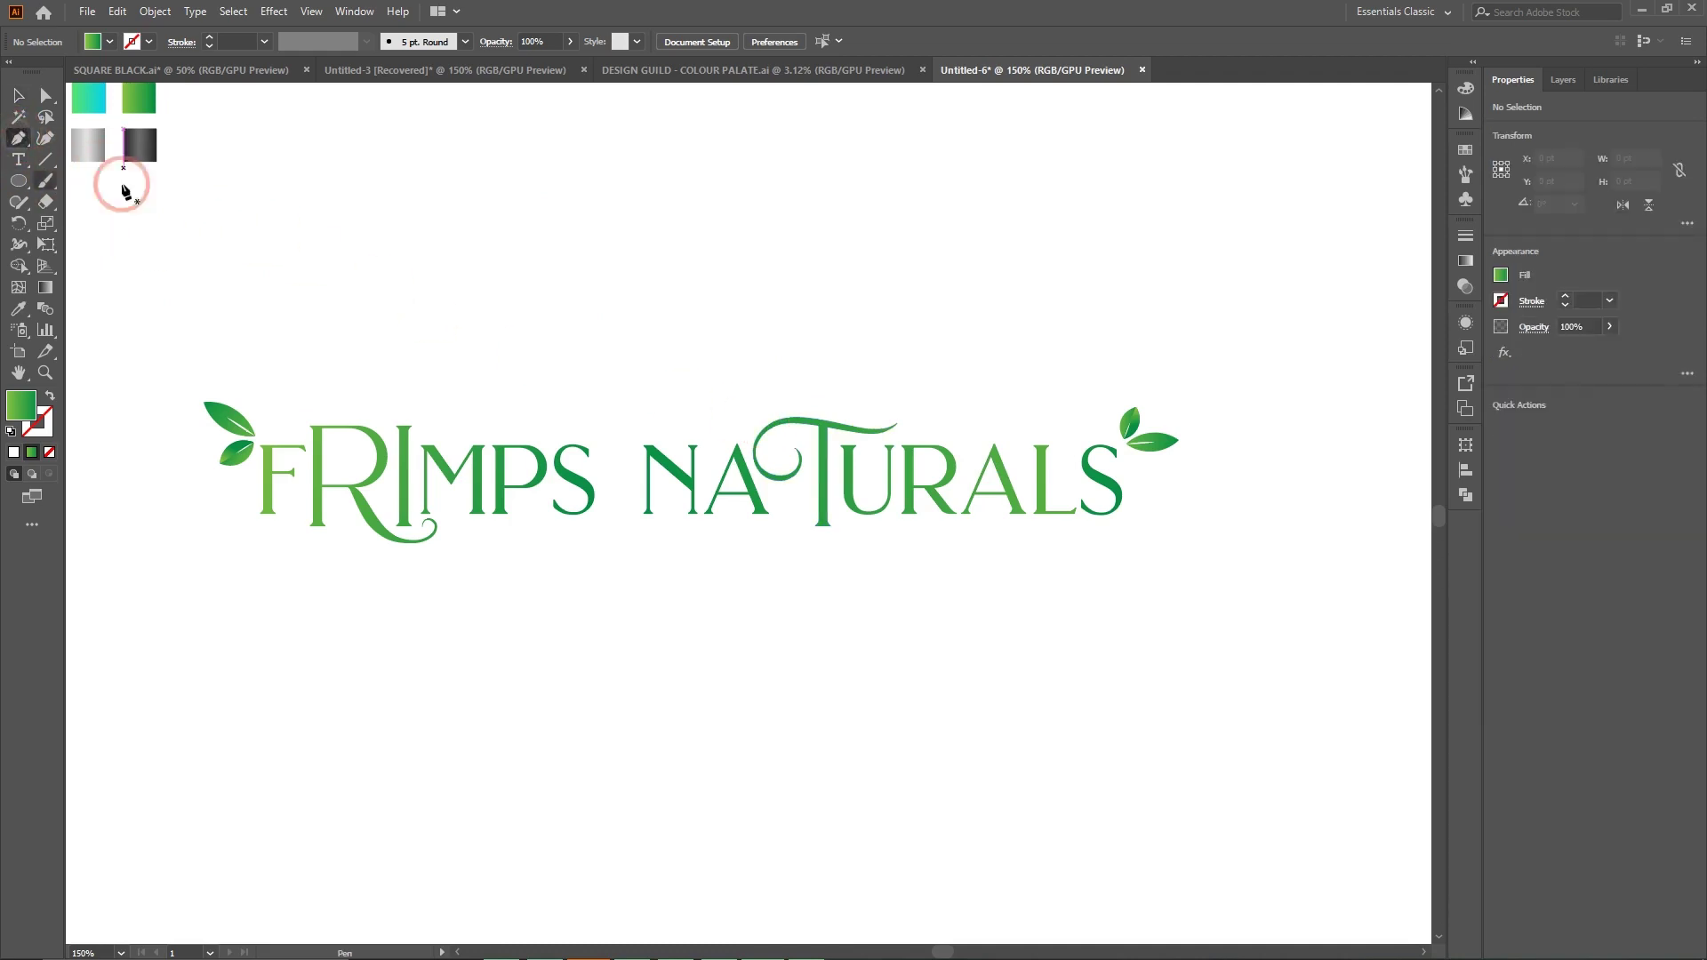
{"action": "left_click", "coordinate": [767, 424]}
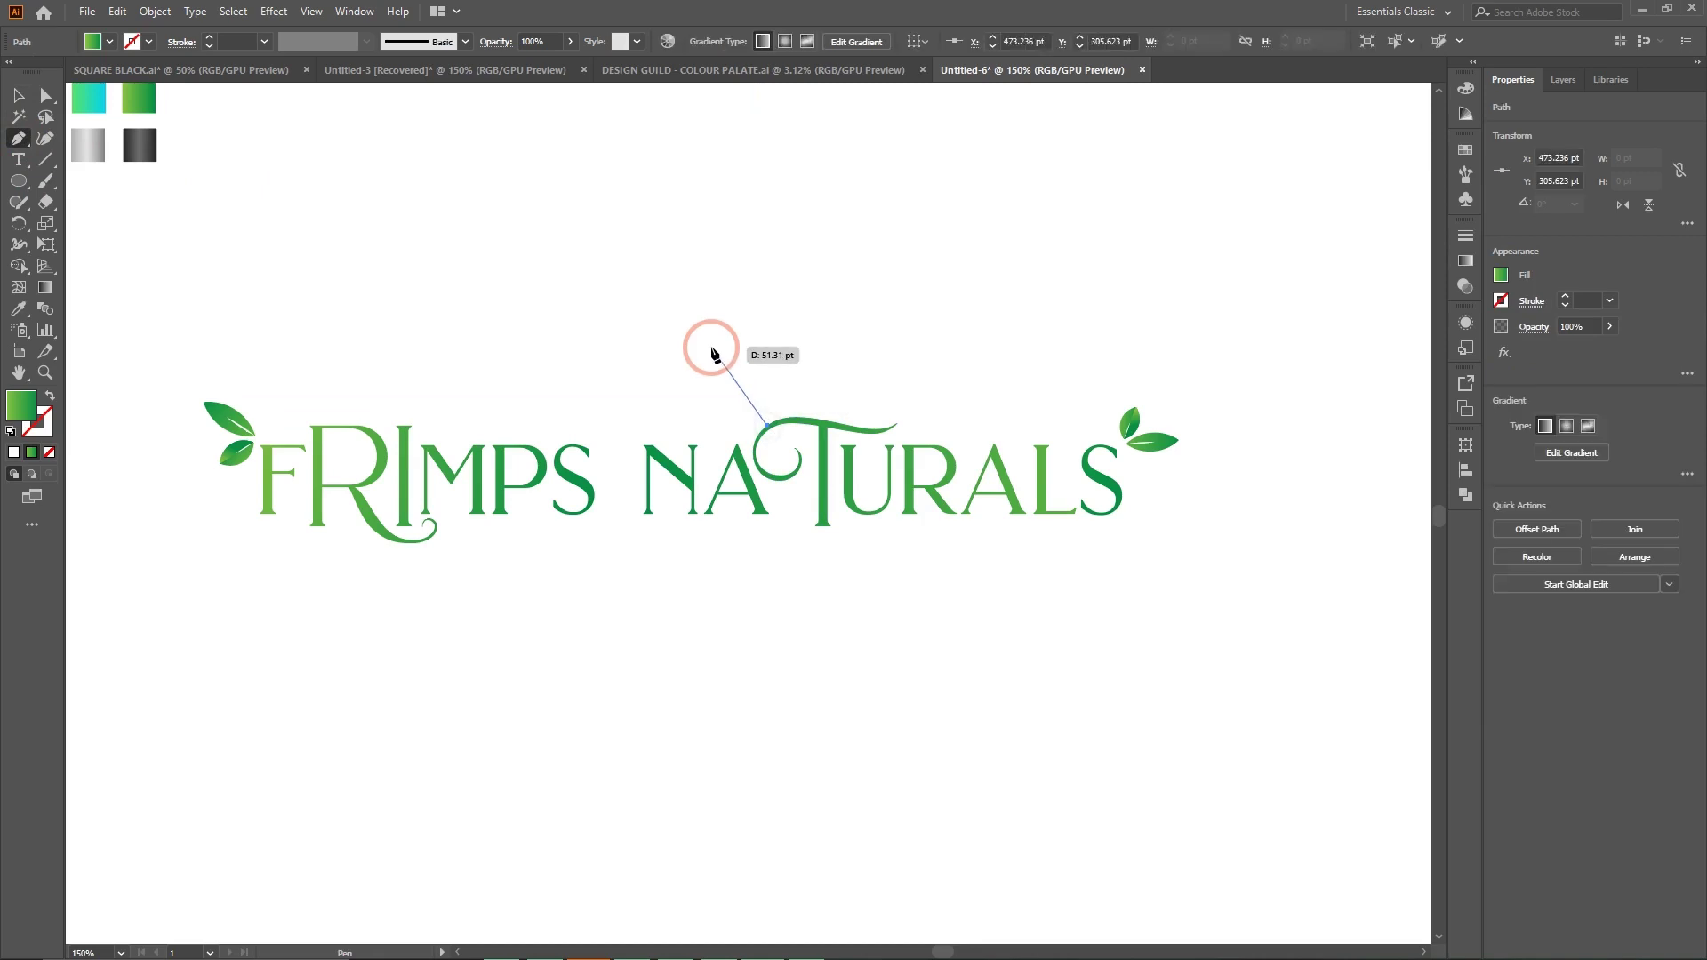
{"action": "left_click", "coordinate": [644, 340]}
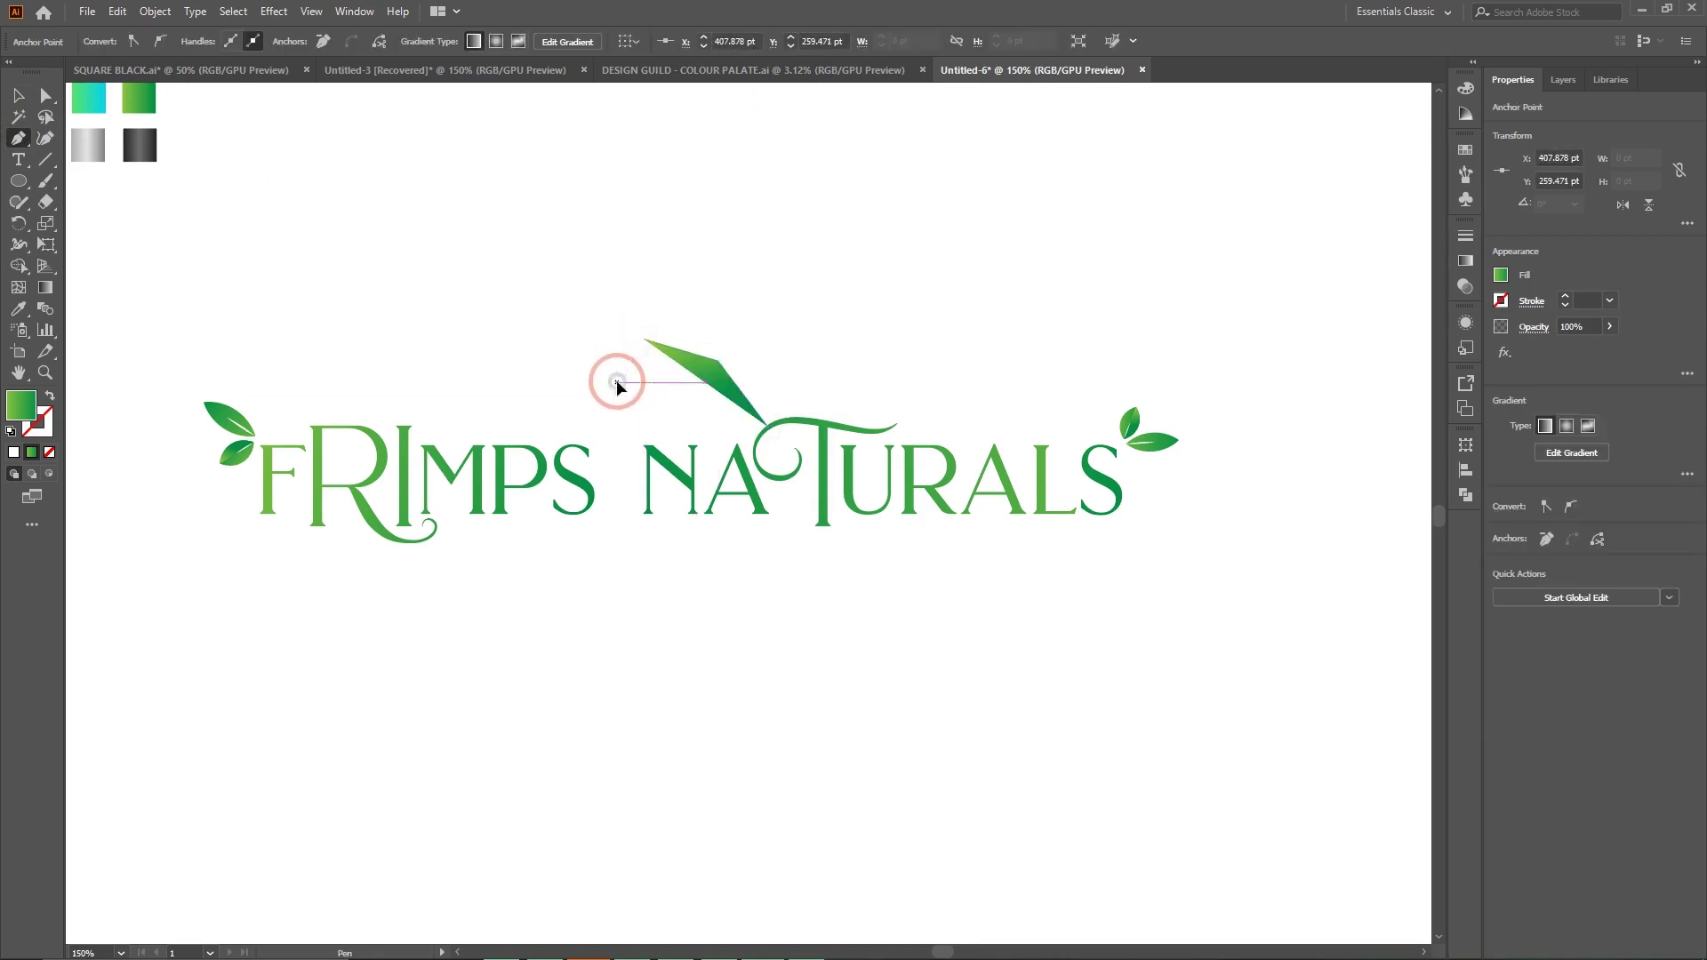
{"action": "left_click", "coordinate": [617, 382]}
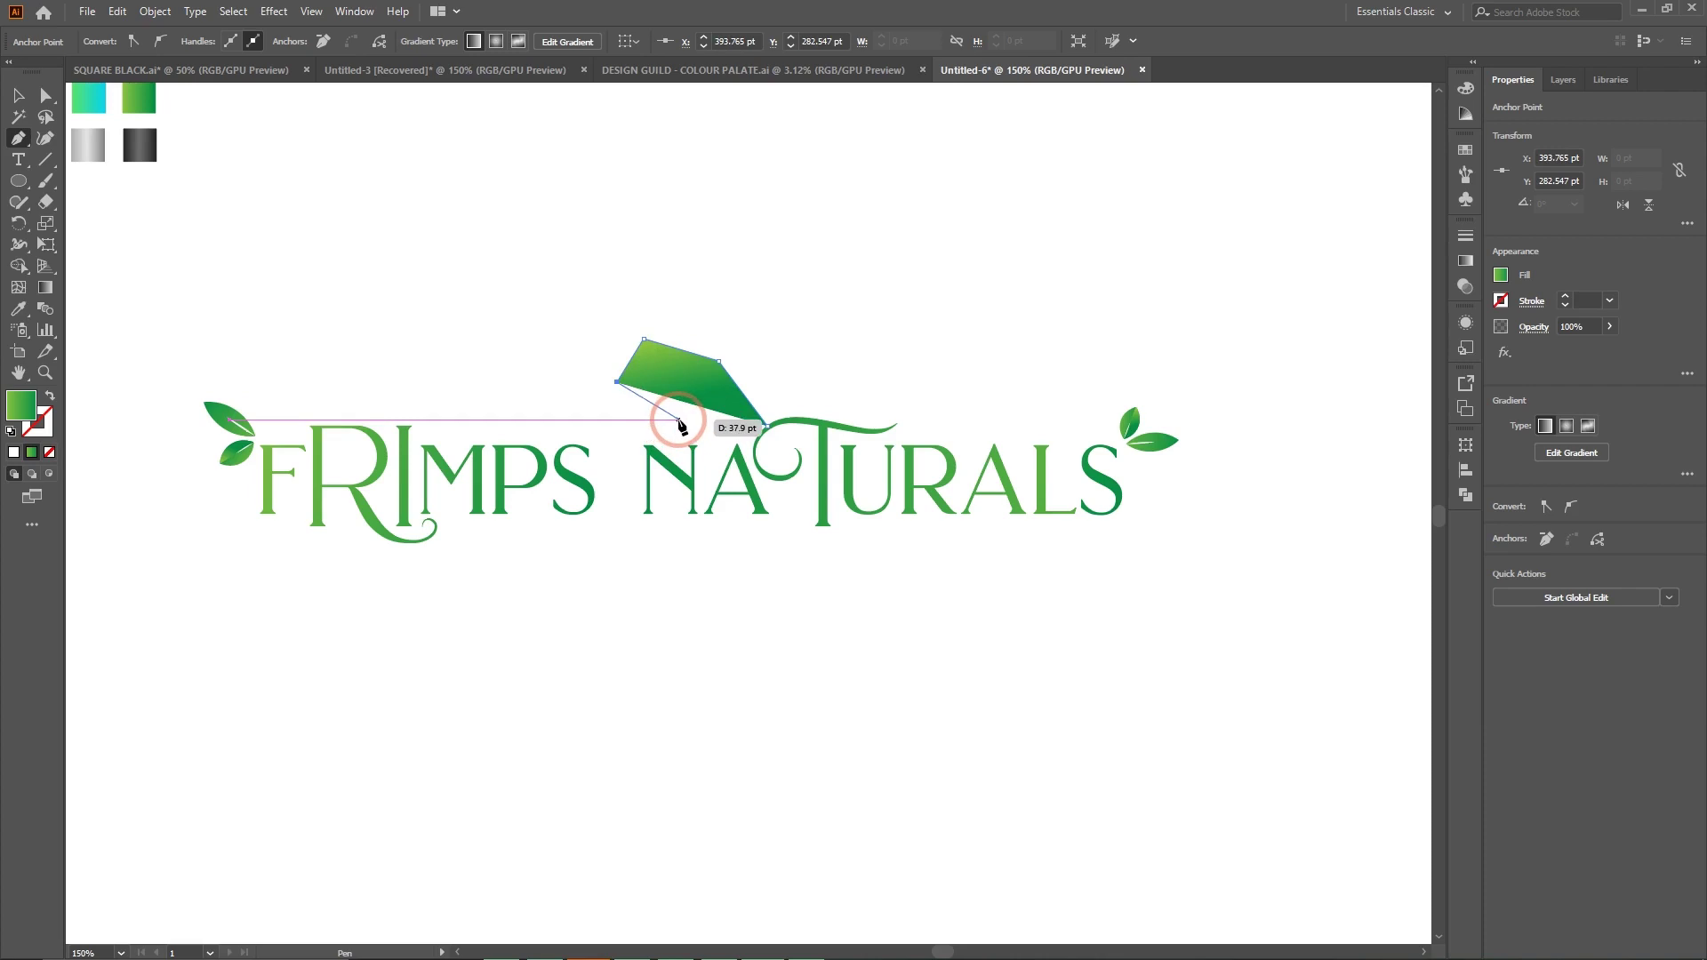
{"action": "left_click", "coordinate": [678, 419]}
{"action": "left_click", "coordinate": [729, 422]}
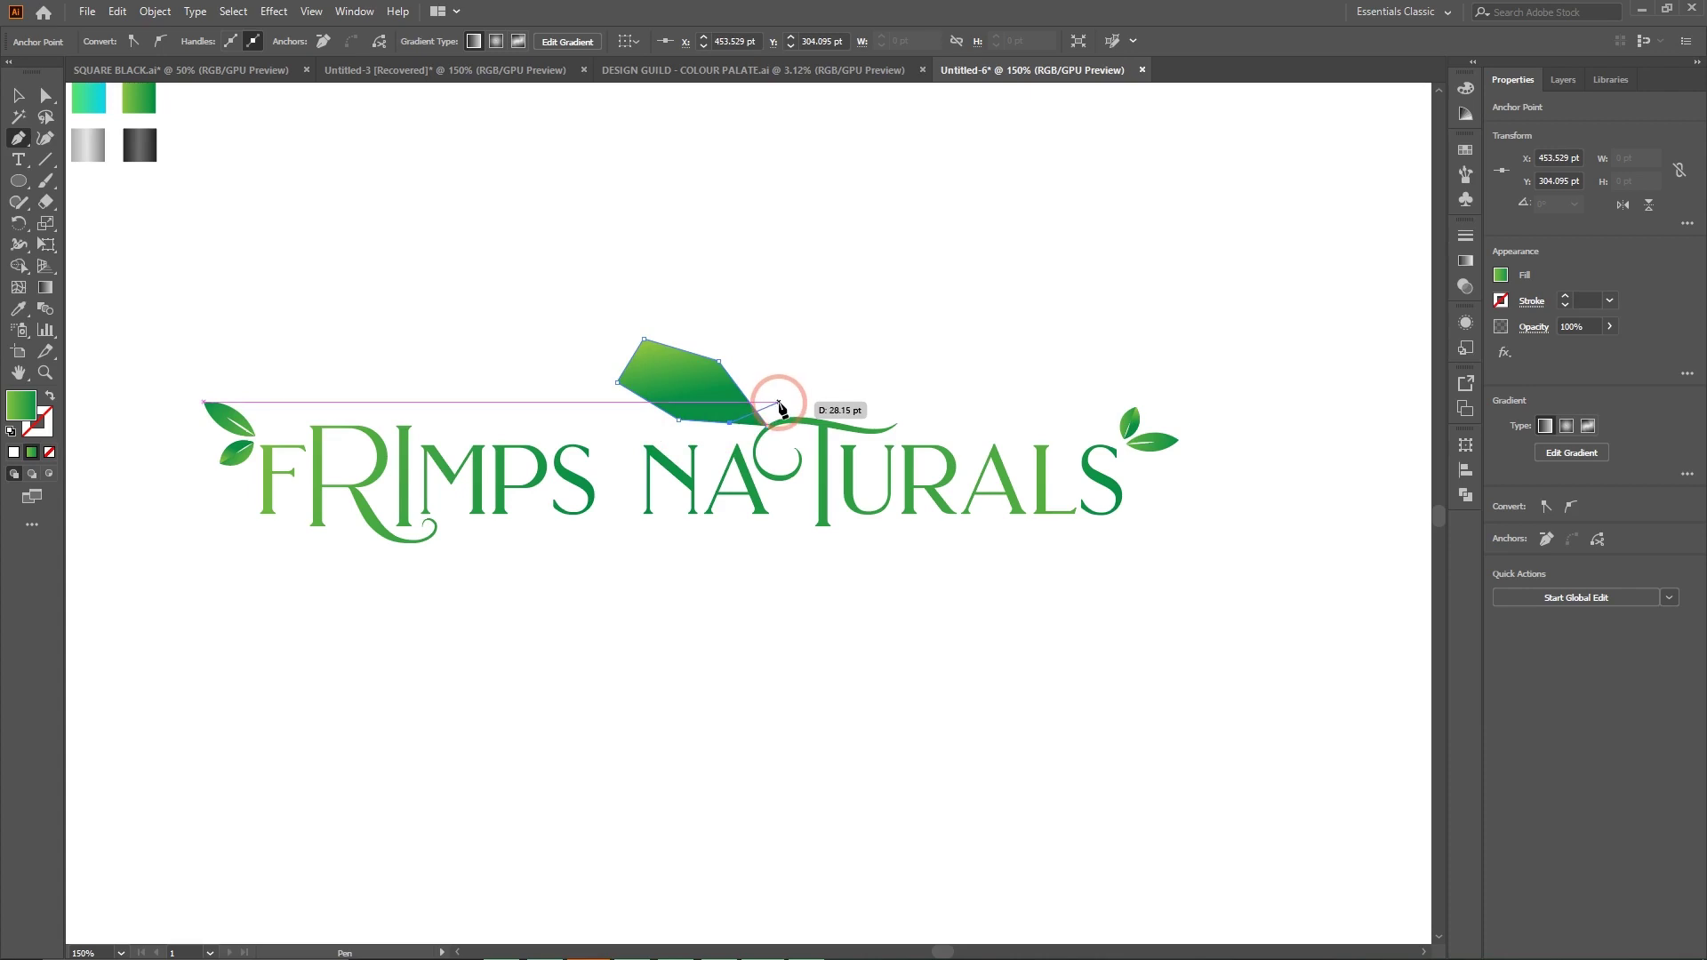
{"action": "left_click", "coordinate": [779, 403]}
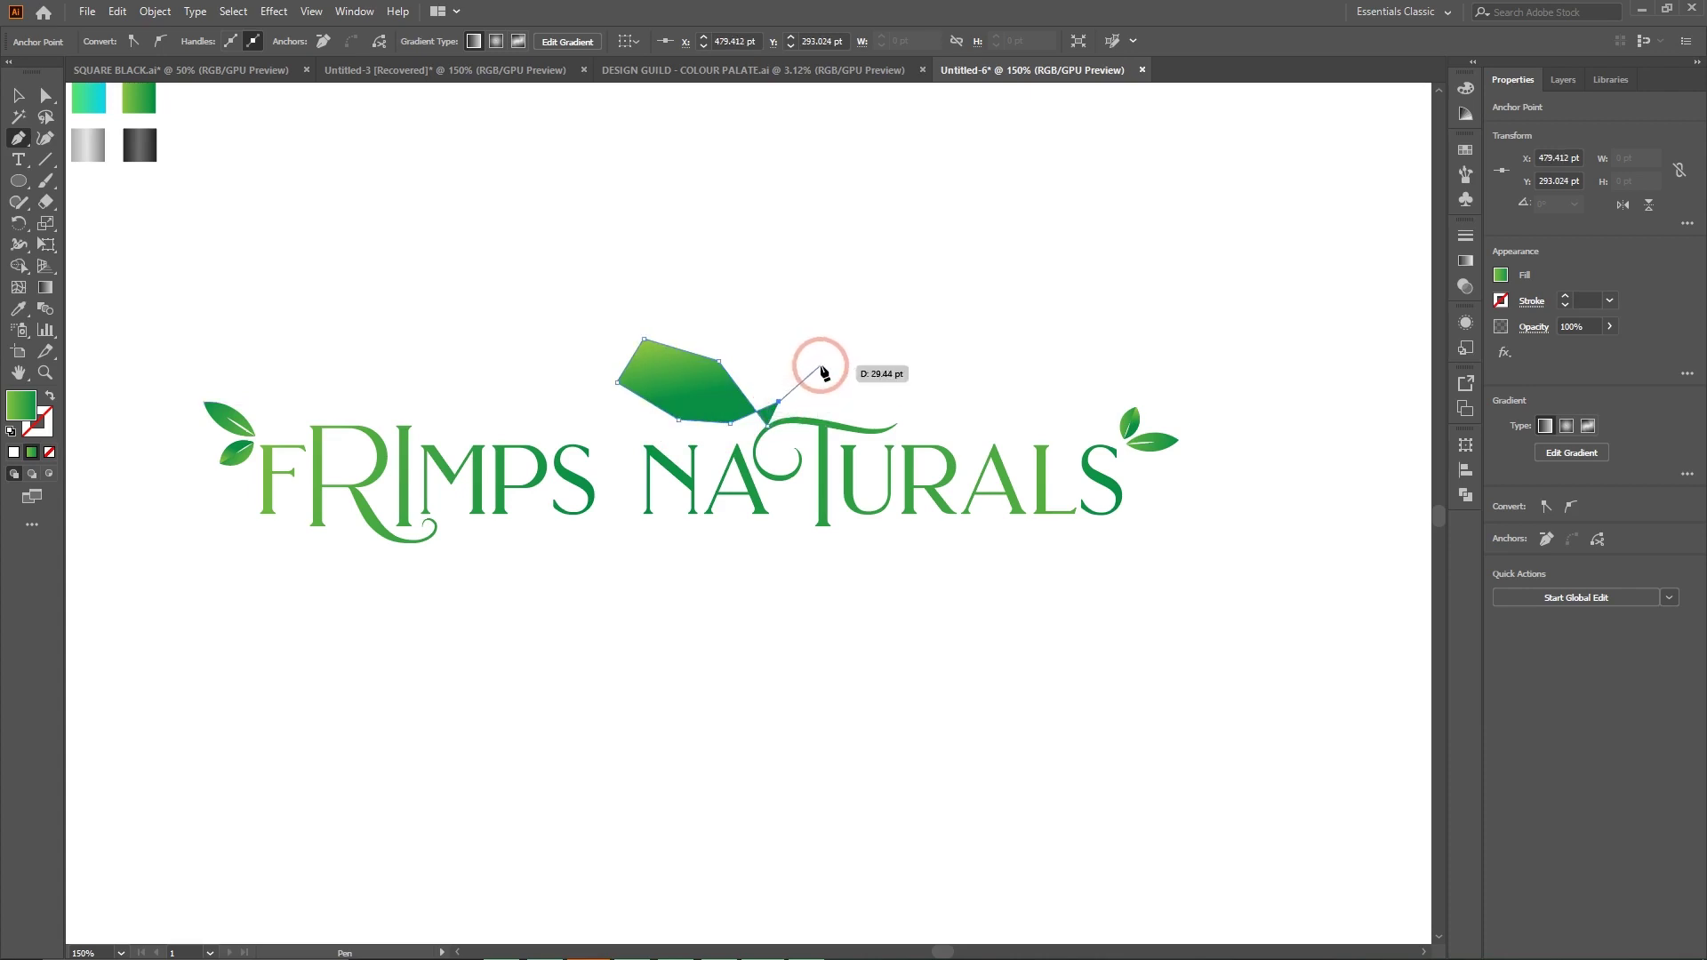
{"action": "left_click", "coordinate": [813, 364]}
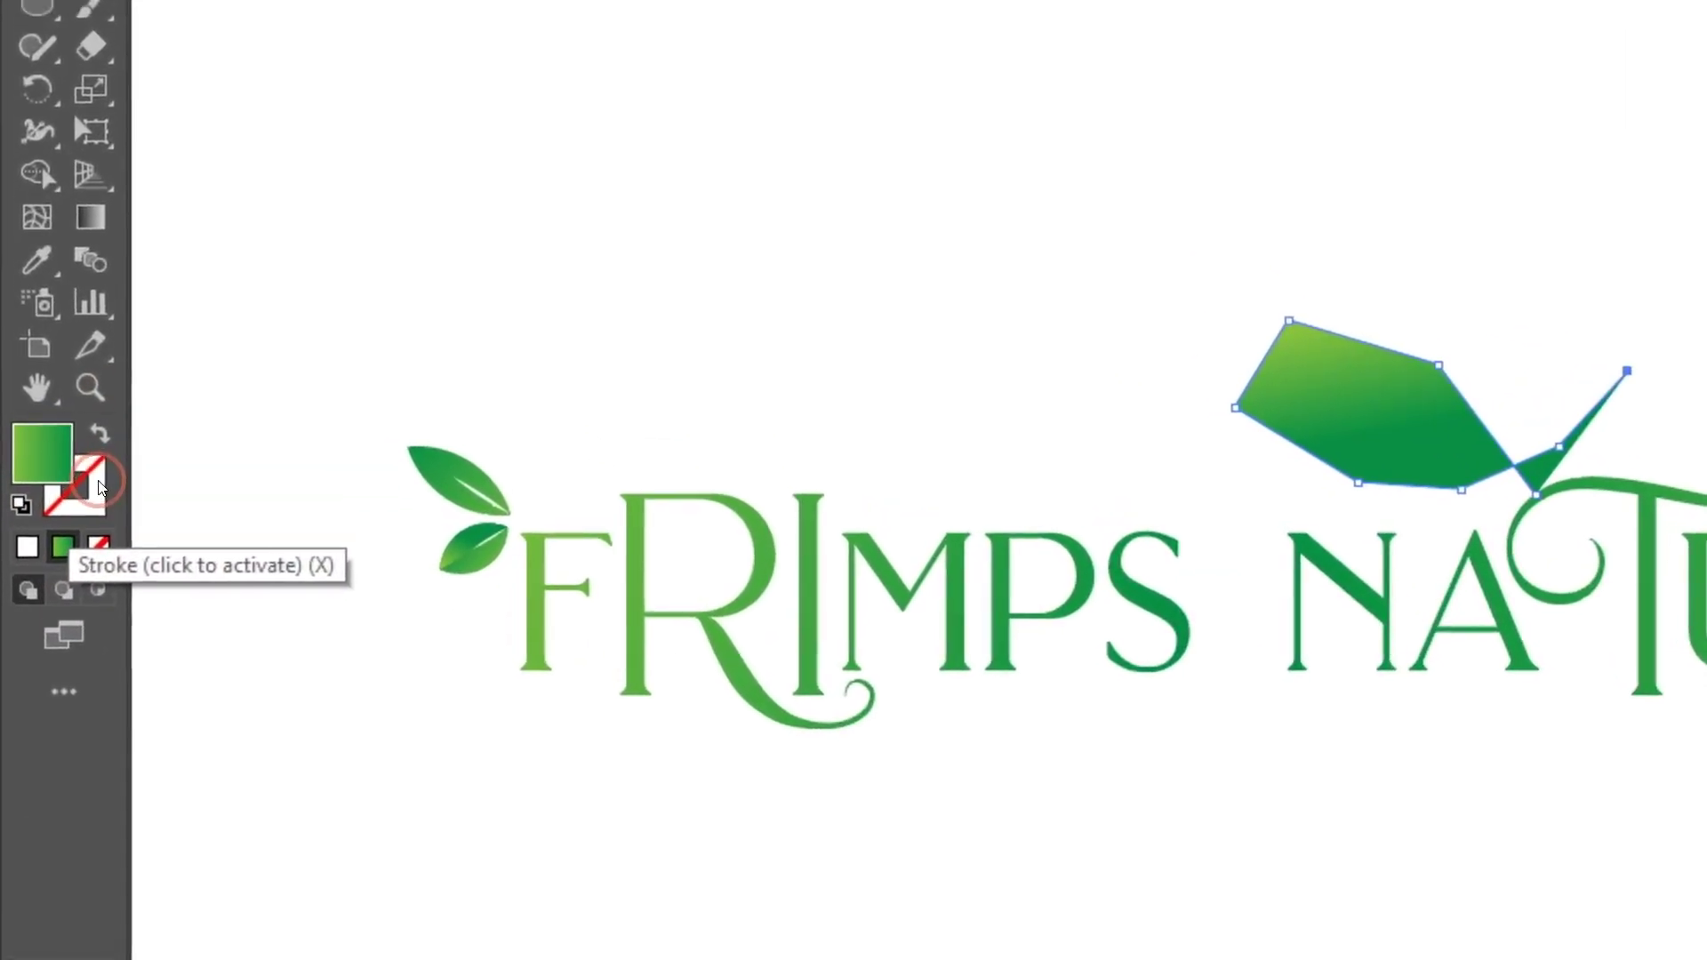
Swap the loop path's fill and stroke so it has a green gradient outline and no fill.
{"action": "left_click", "coordinate": [95, 456]}
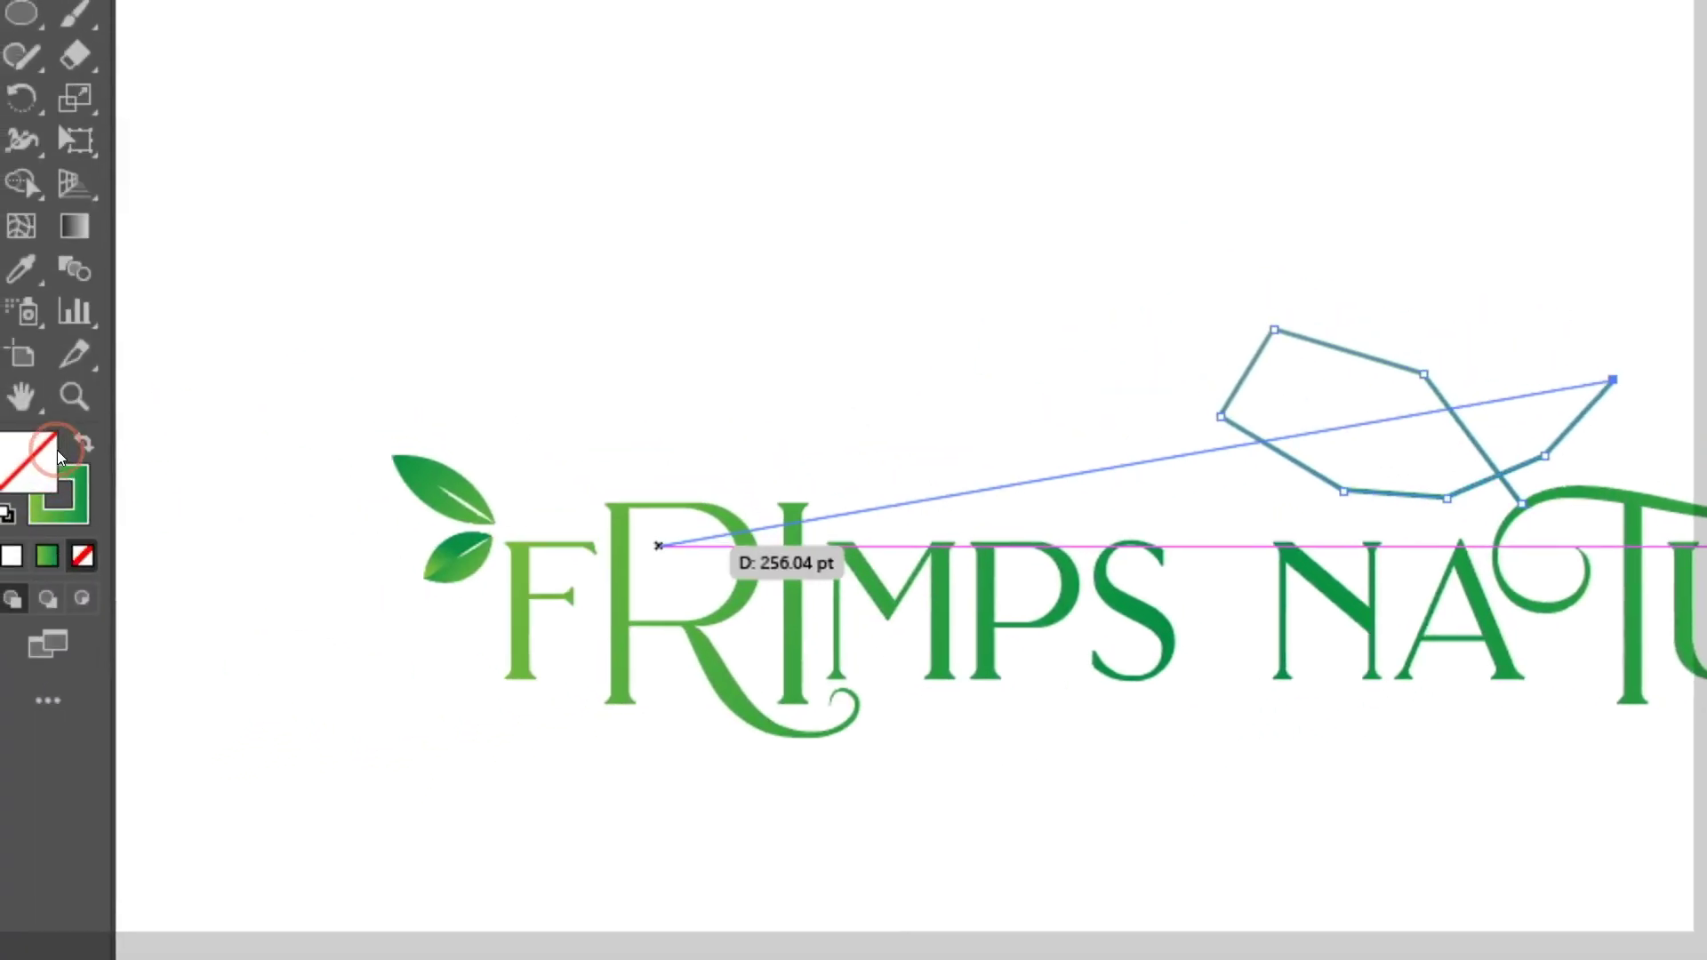
{"action": "left_click", "coordinate": [103, 481]}
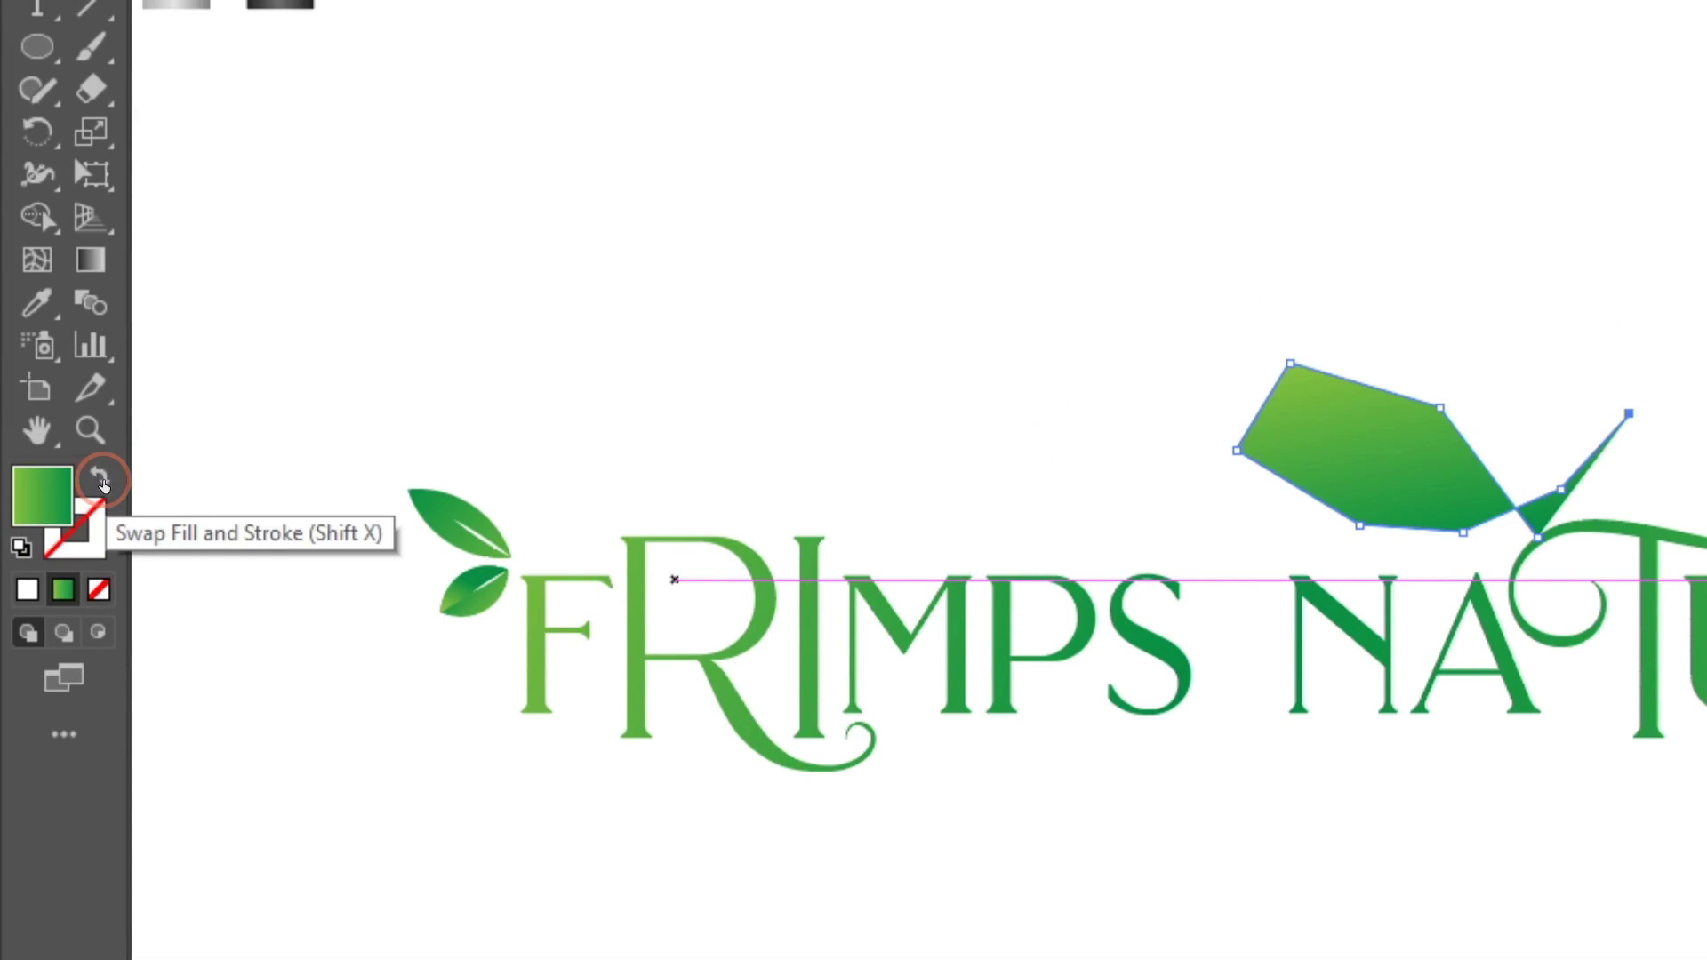
{"action": "left_click", "coordinate": [102, 482]}
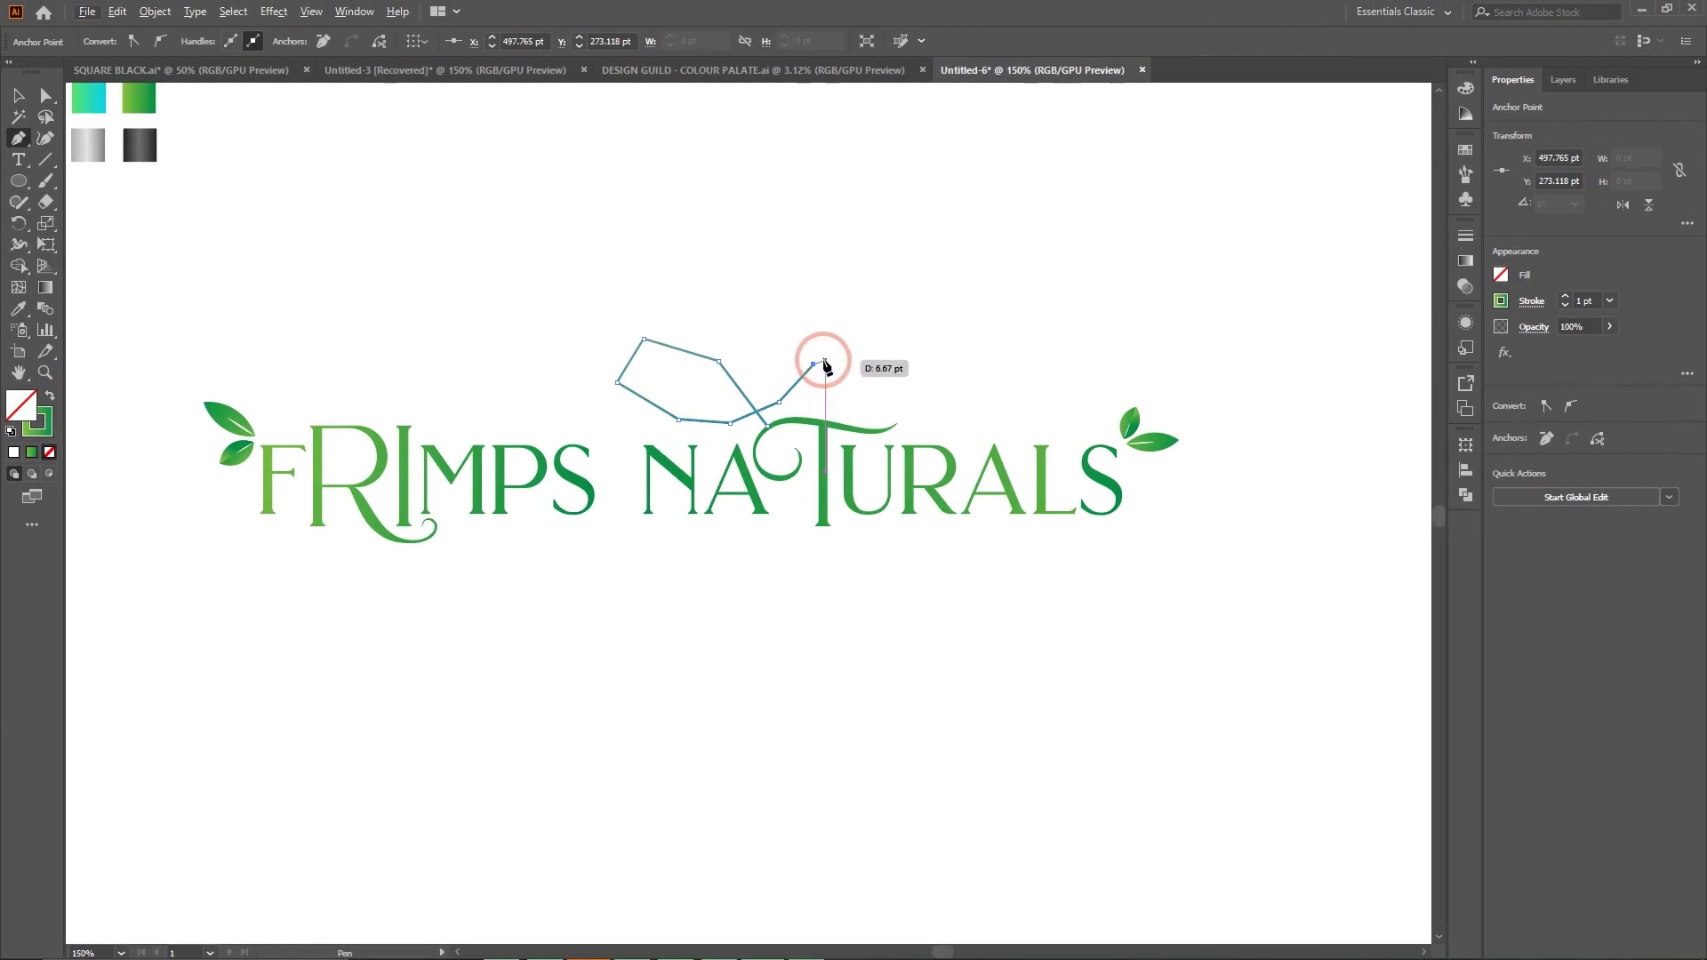
Convert the loop path's inner corners to smooth curves with the Curvature tool and raise its leftmost point to round the loop.
{"action": "left_click", "coordinate": [47, 139]}
{"action": "left_click", "coordinate": [813, 363]}
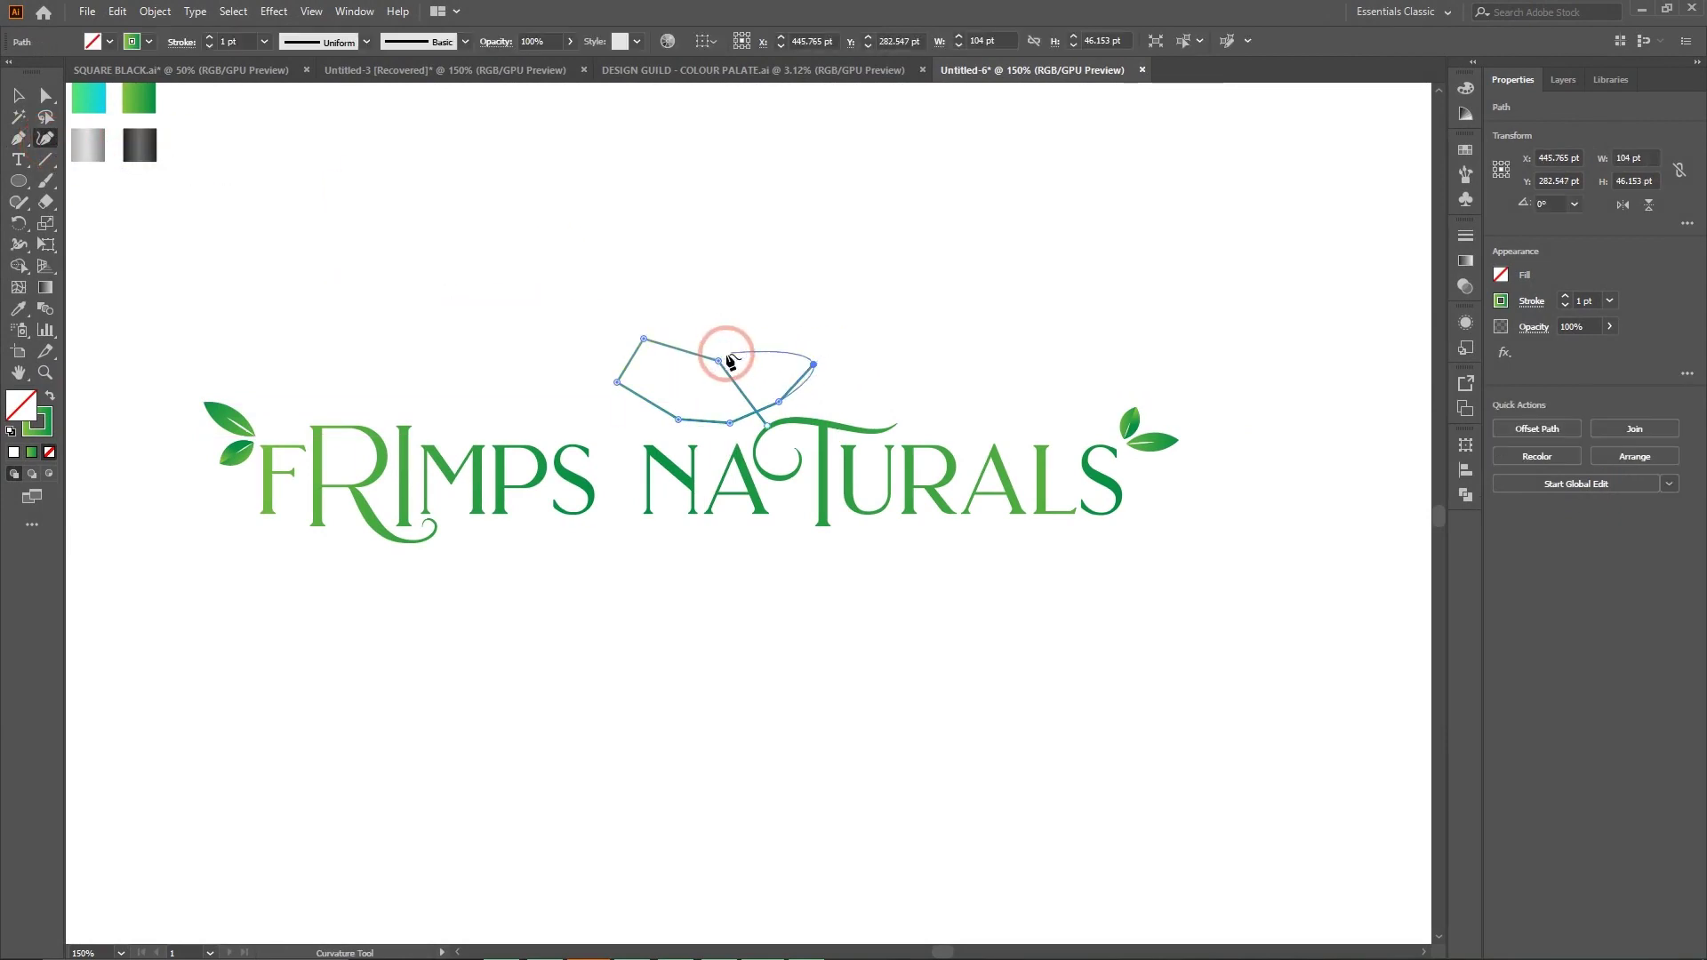
{"action": "scroll", "coordinate": [726, 354], "scroll_direction": "up", "scroll_amount": 4}
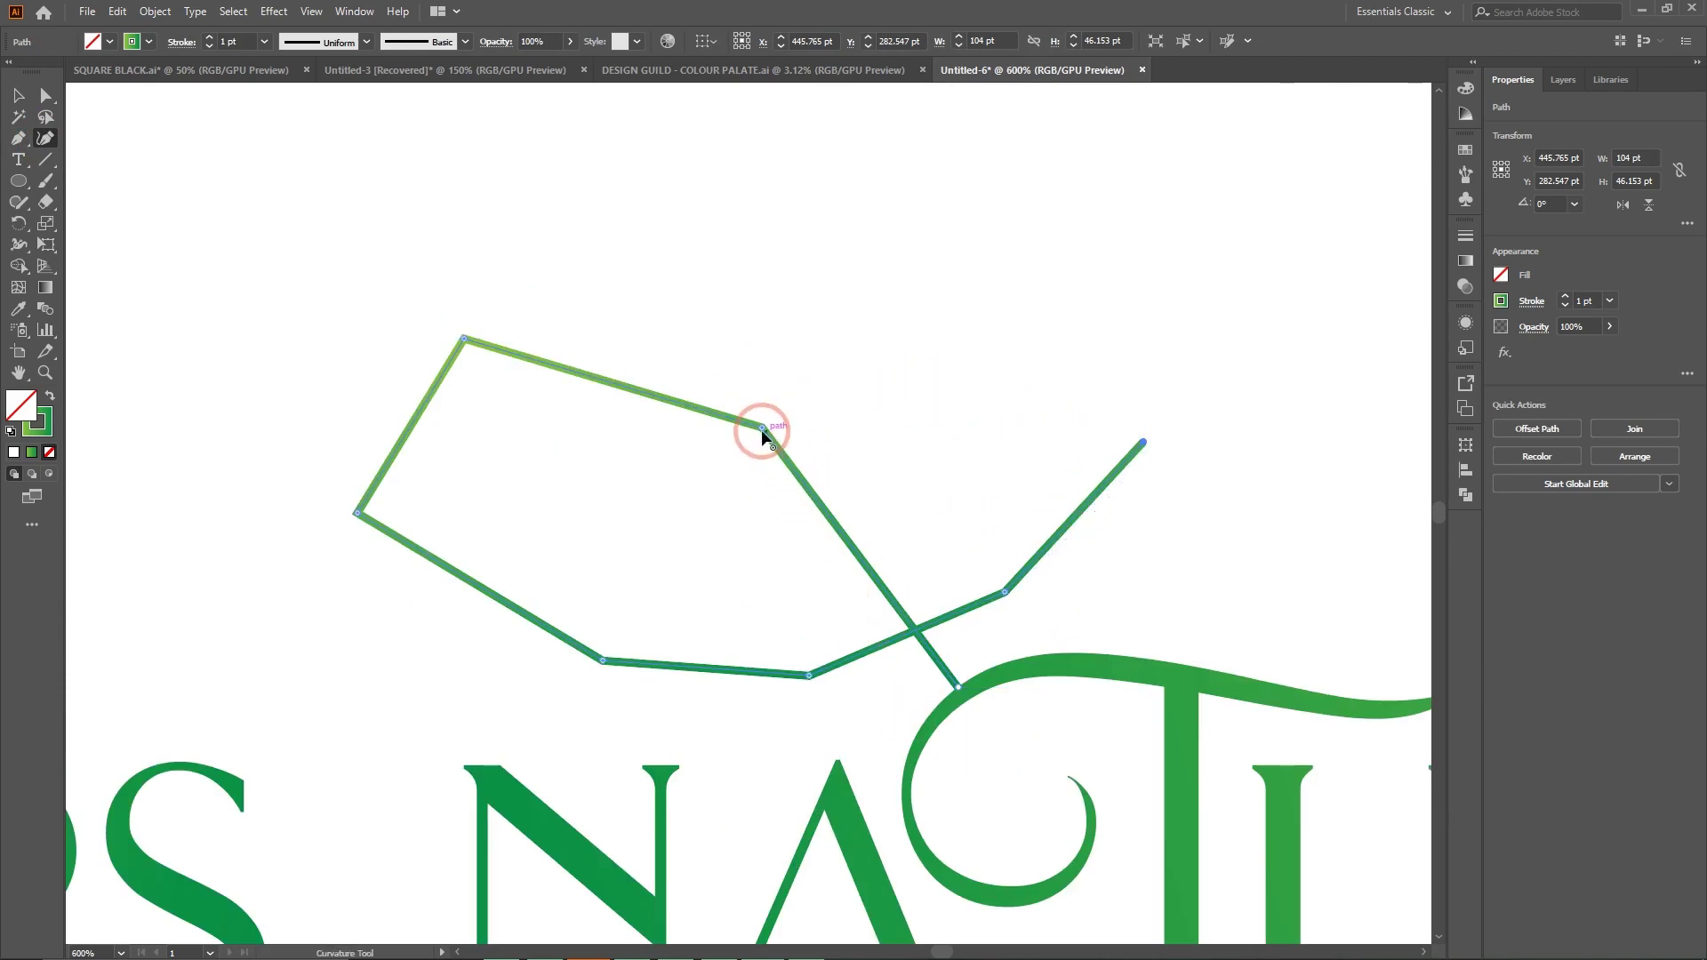
{"action": "double_click", "coordinate": [763, 429]}
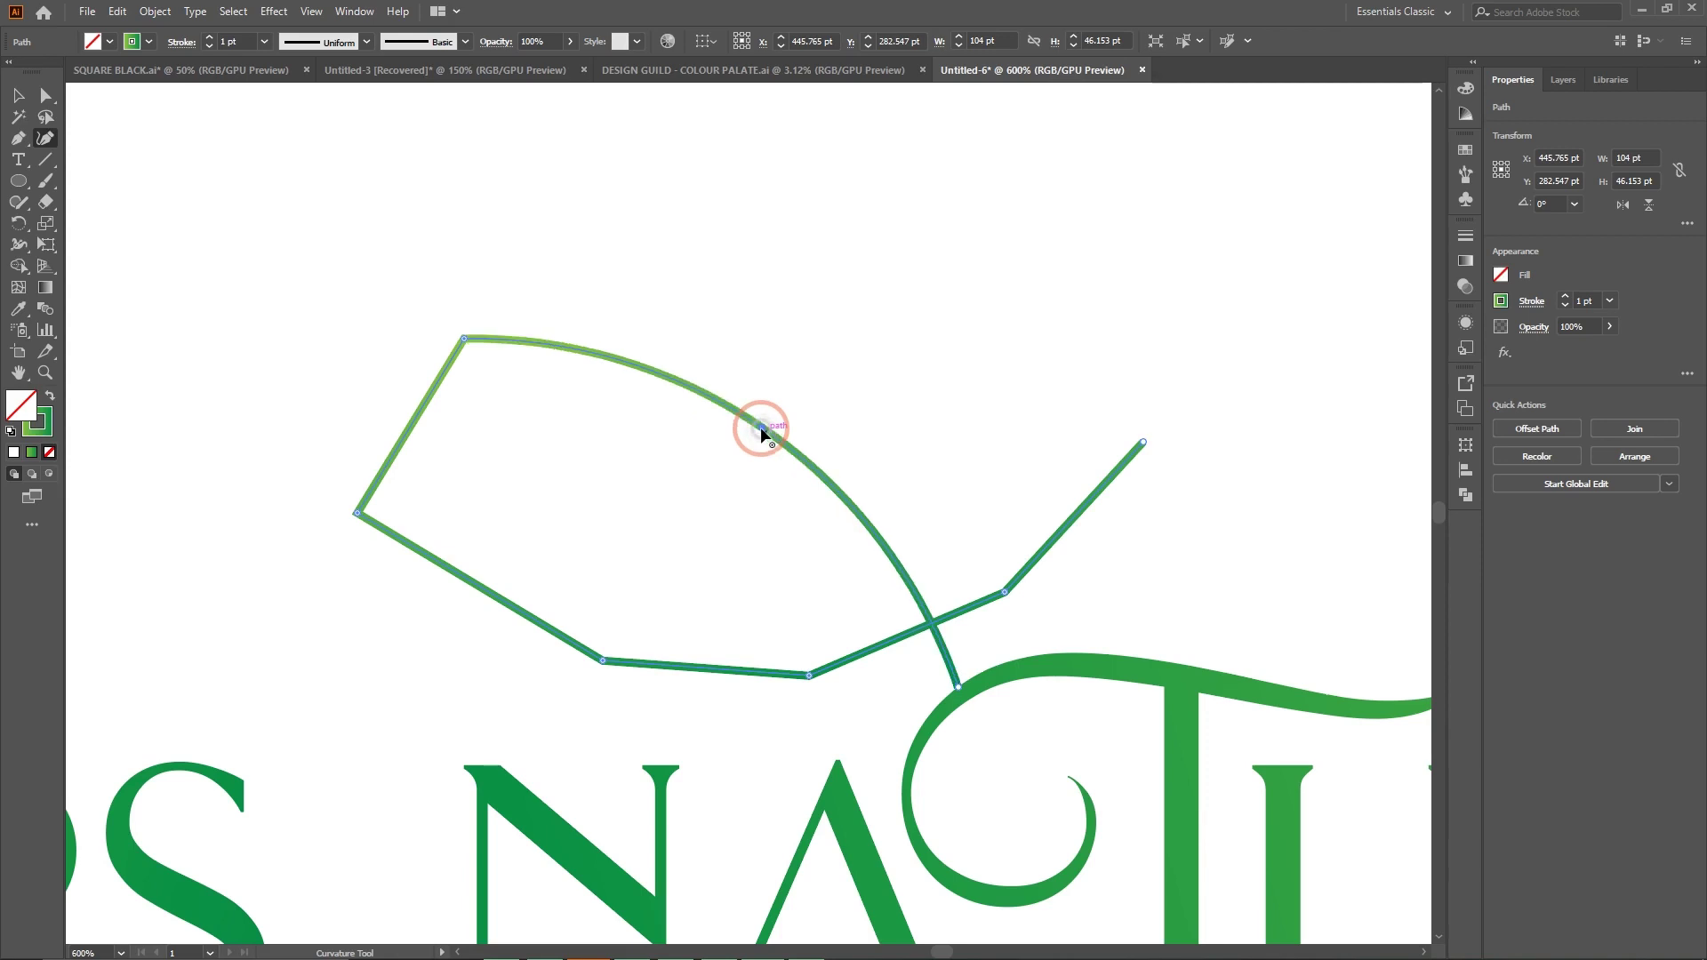
{"action": "double_click", "coordinate": [463, 337]}
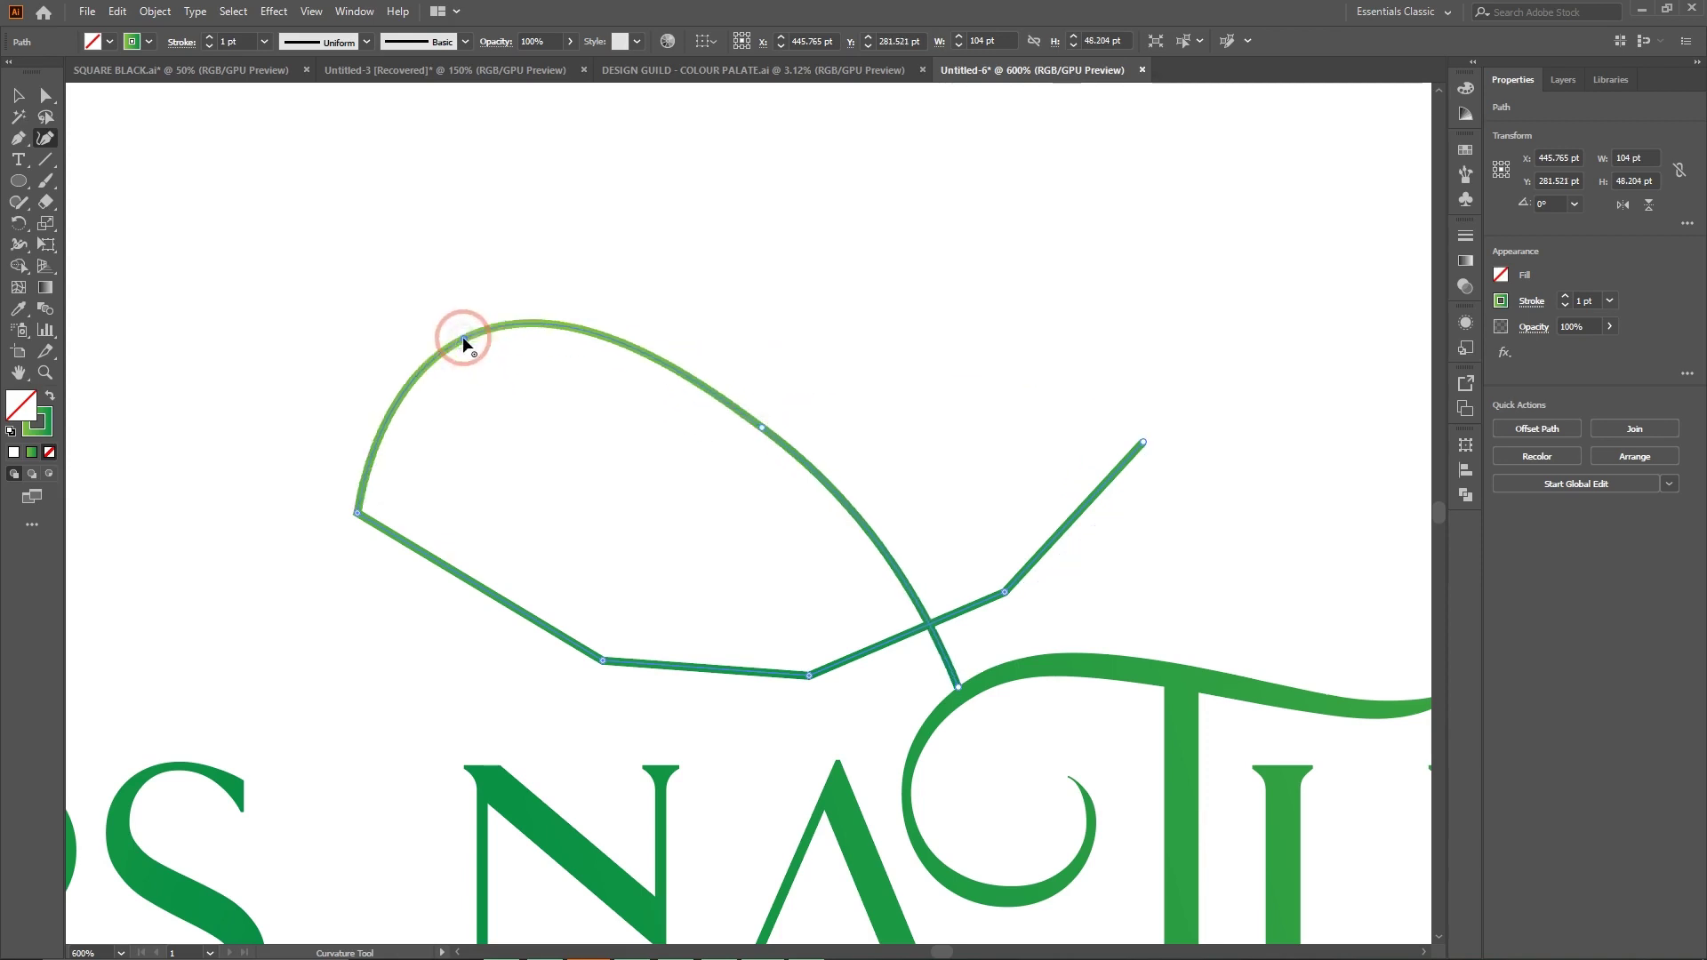
{"action": "double_click", "coordinate": [357, 514]}
{"action": "double_click", "coordinate": [602, 661]}
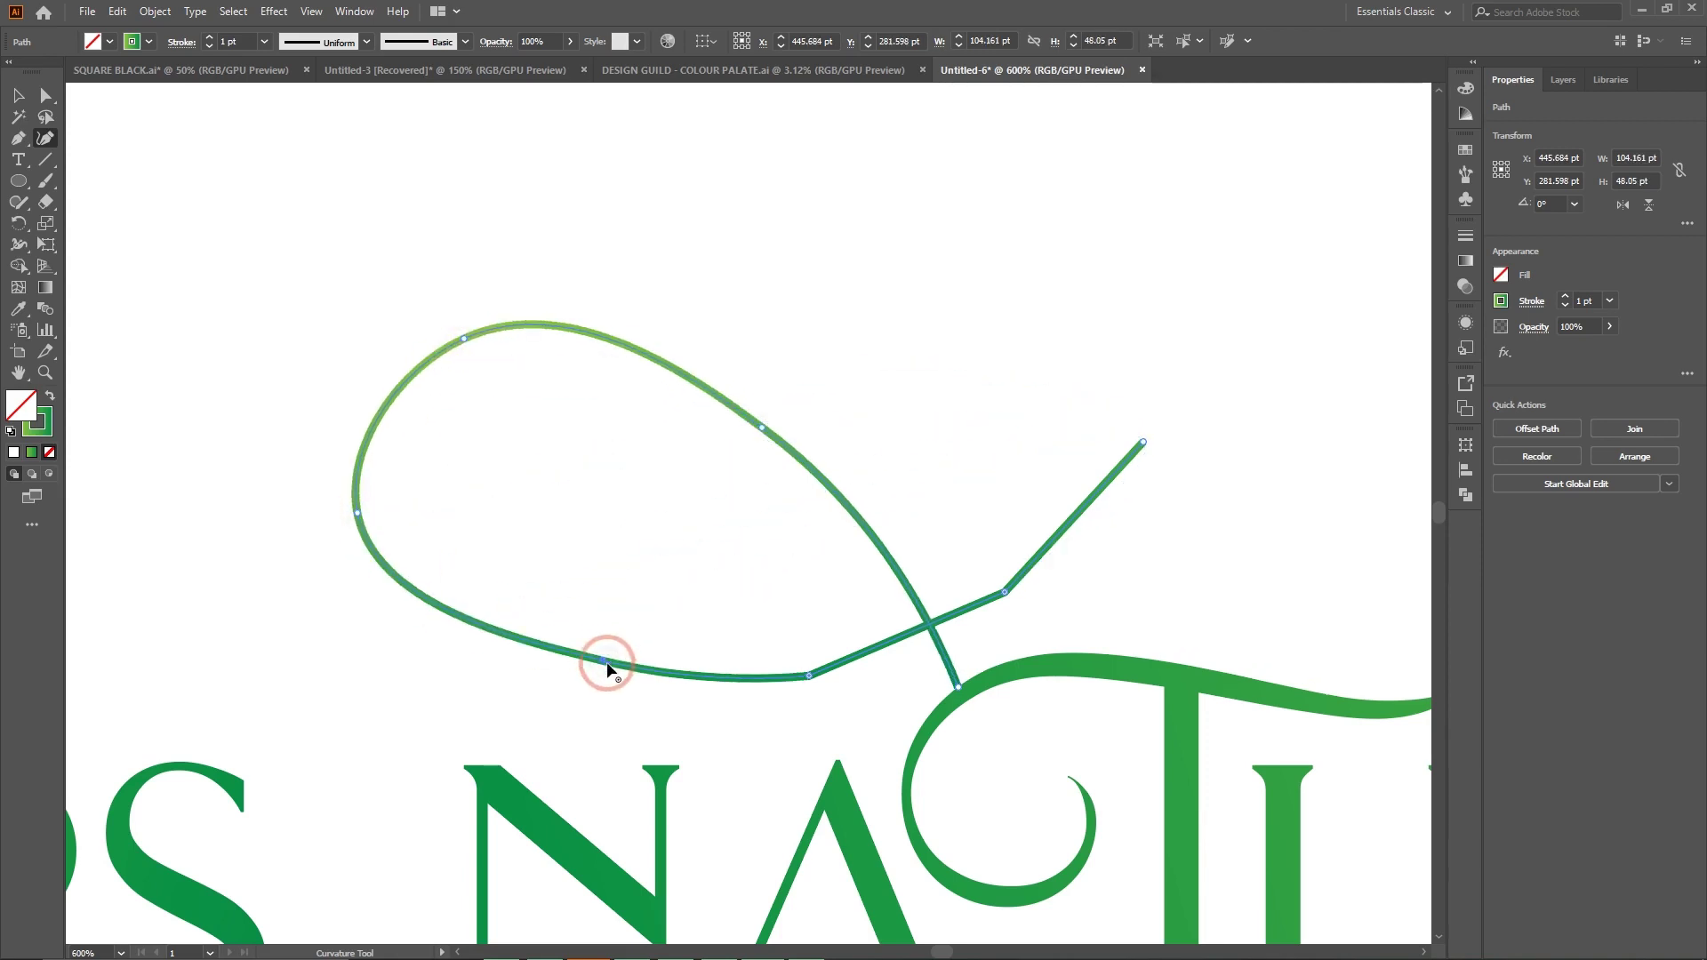
{"action": "double_click", "coordinate": [809, 677]}
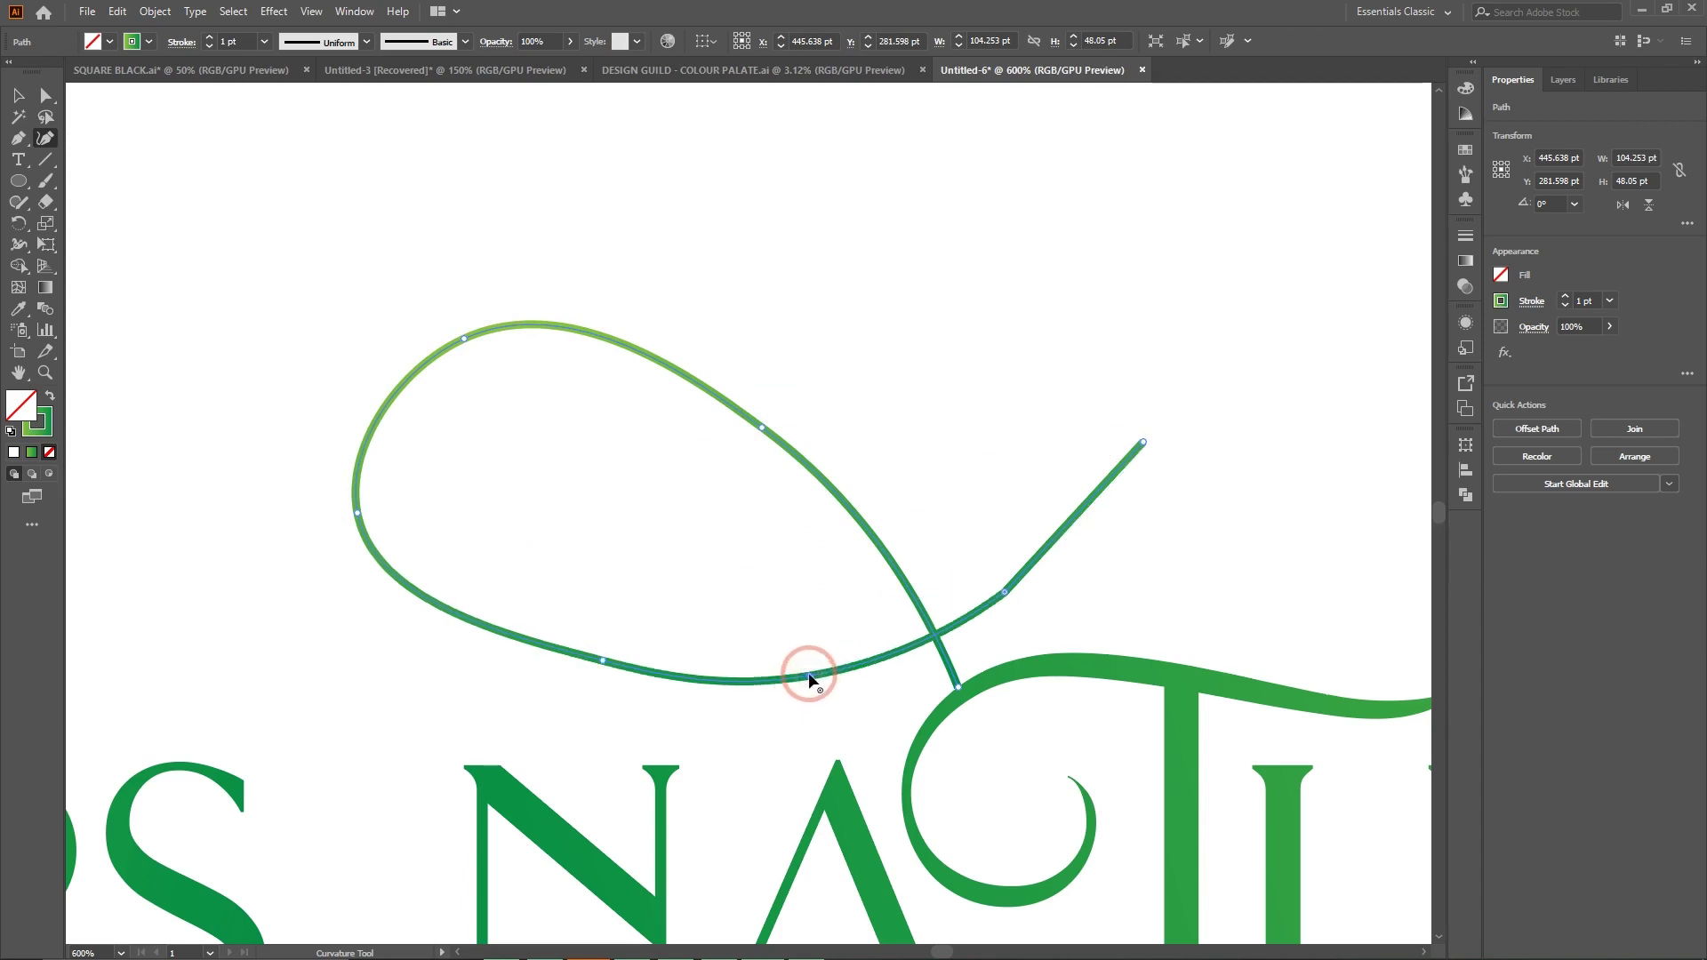
{"action": "double_click", "coordinate": [1004, 591]}
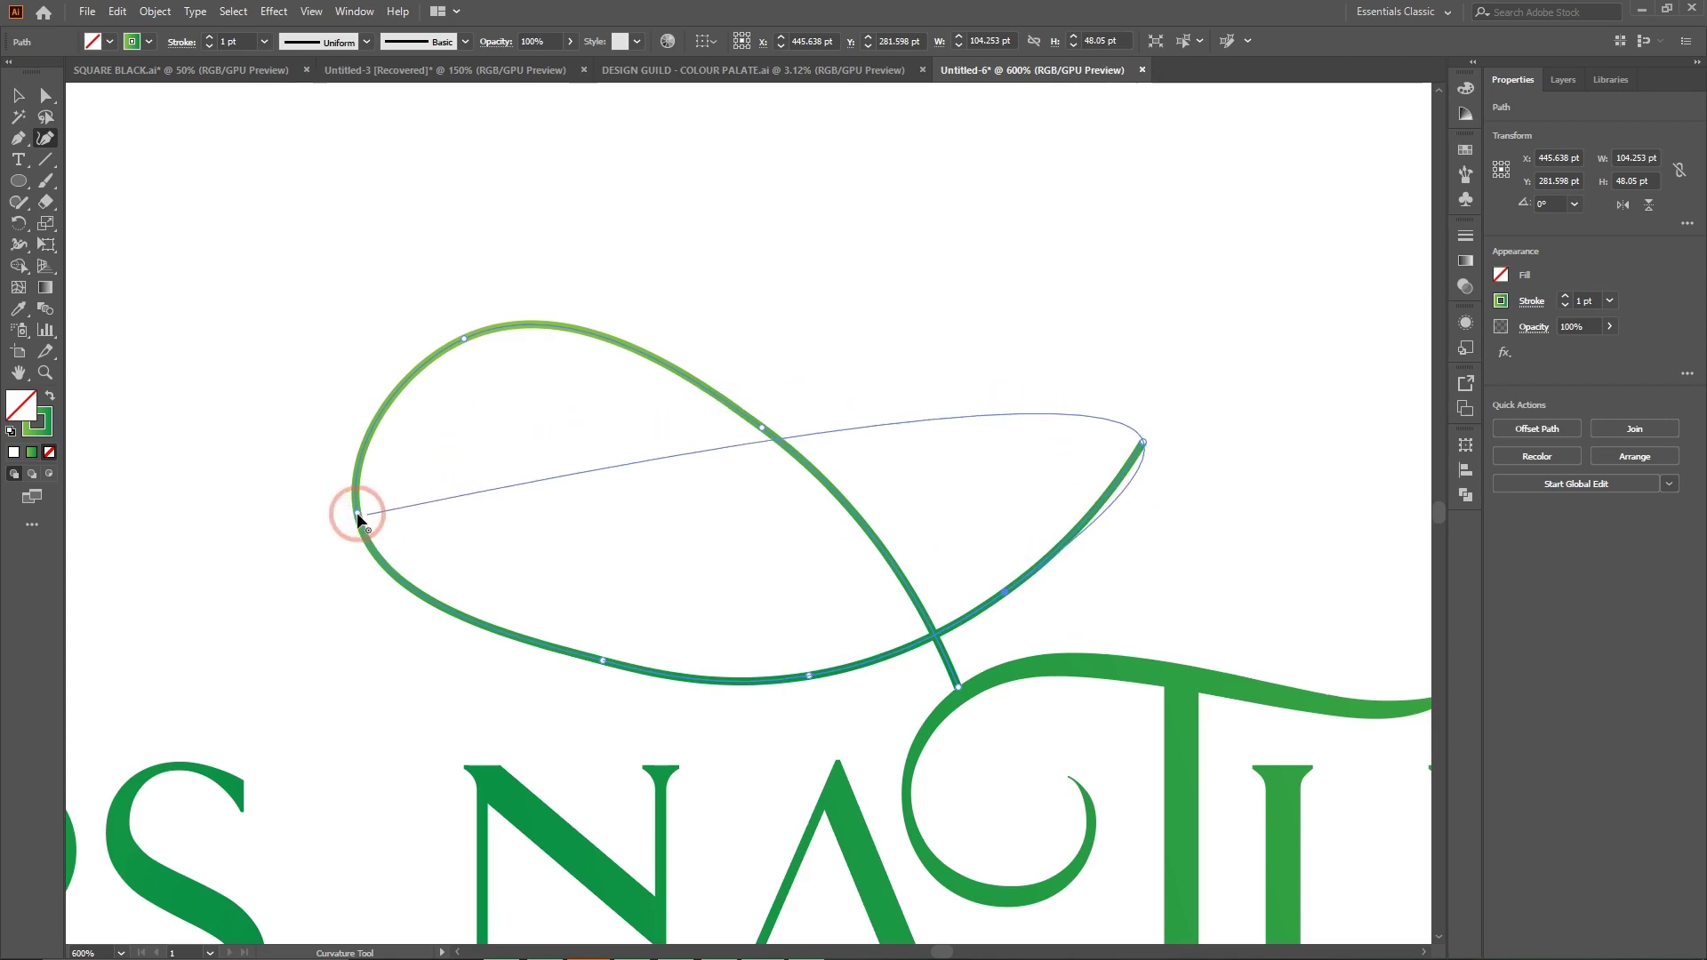
{"action": "left_click_drag", "start_coordinate": [356, 513], "coordinate": [385, 414]}
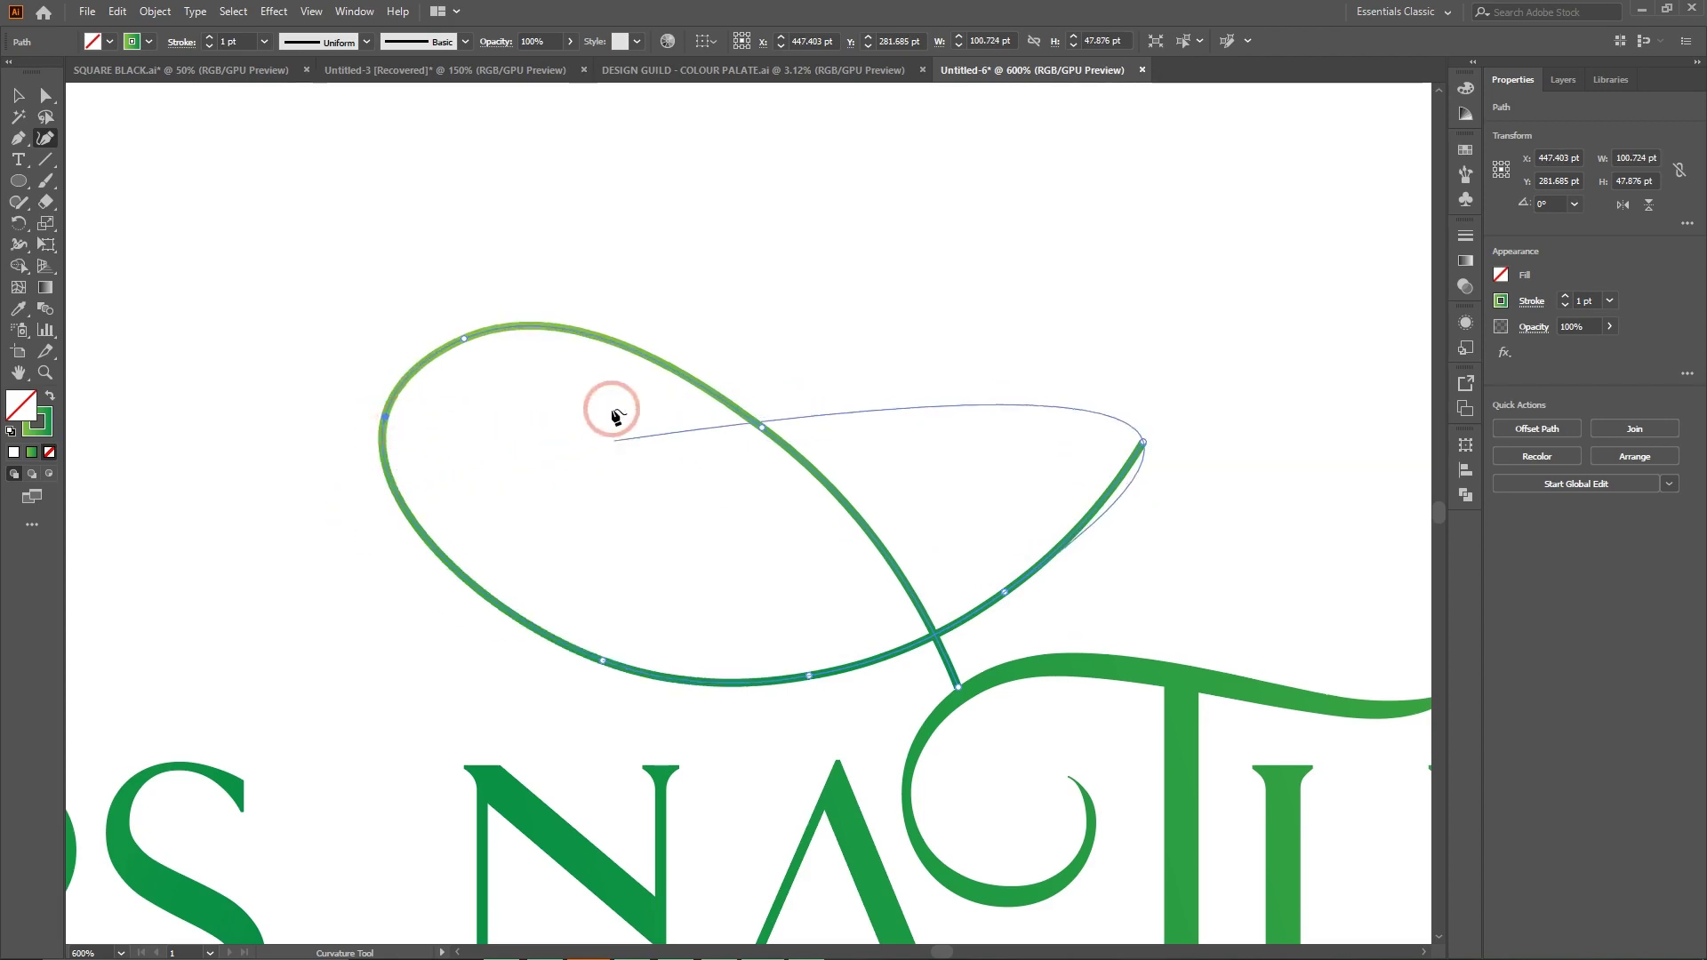
Add a point to the loop's upper arc and move its upper-left point outward and down with the Curvature tool.
{"action": "left_click_drag", "start_coordinate": [456, 325], "coordinate": [459, 335]}
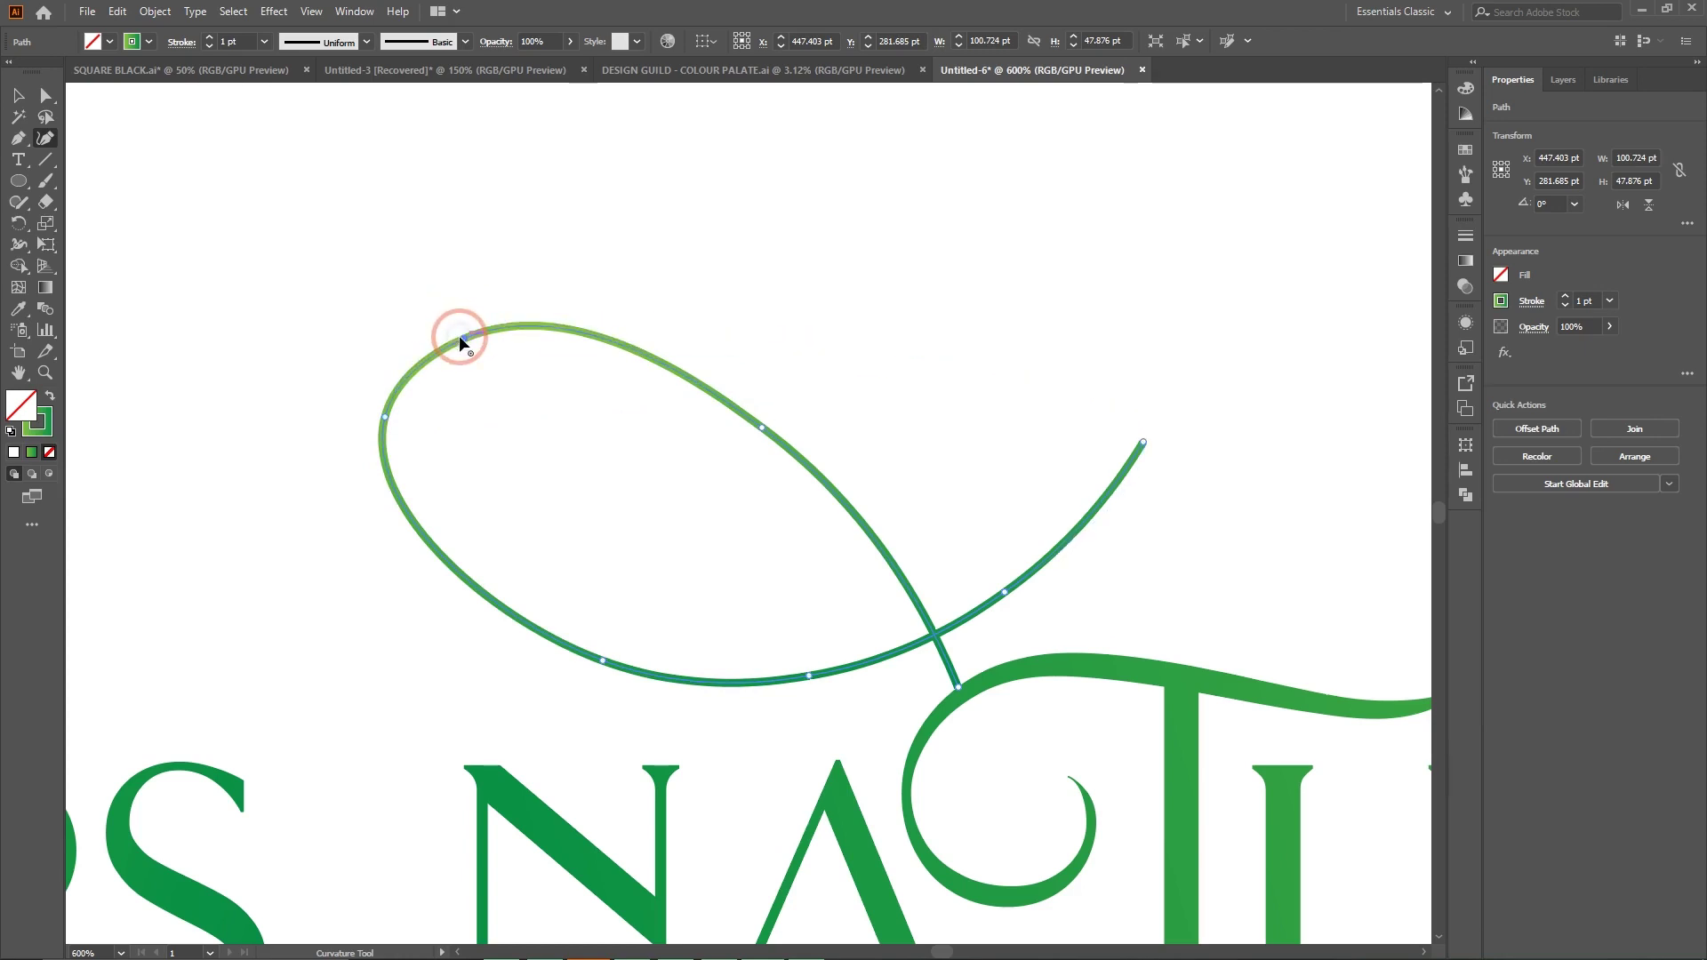
{"action": "left_click_drag", "start_coordinate": [598, 343], "coordinate": [608, 353]}
{"action": "left_click", "coordinate": [461, 339]}
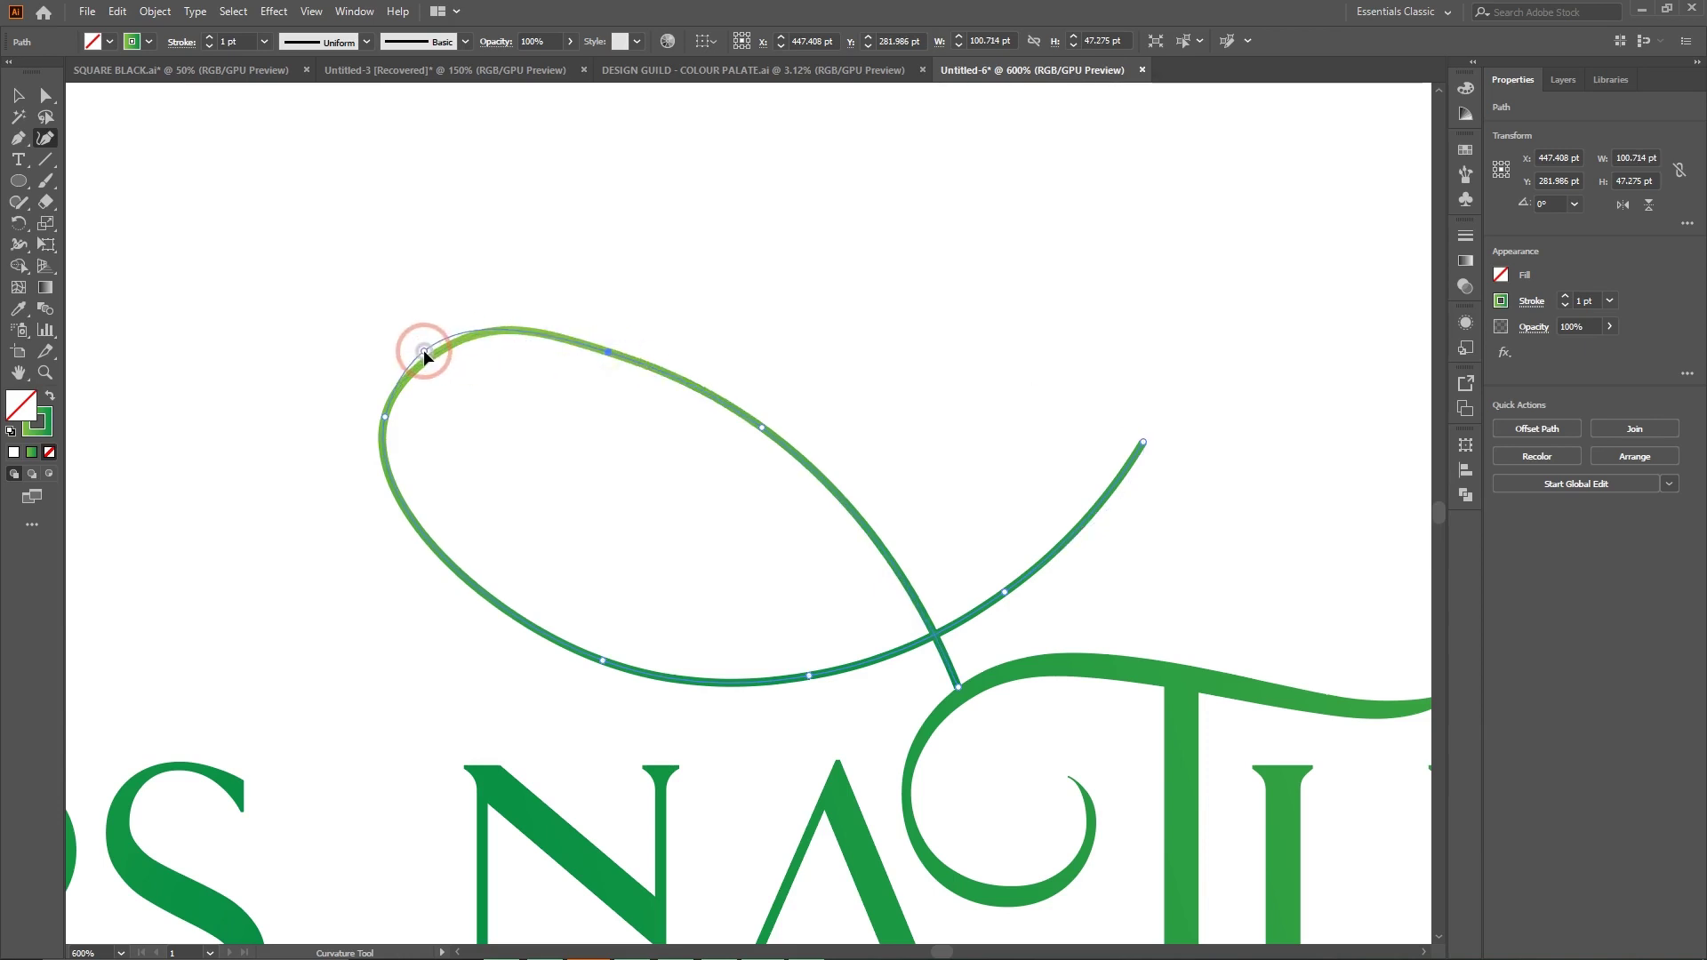
{"action": "left_click_drag", "start_coordinate": [423, 352], "coordinate": [421, 366]}
{"action": "left_click", "coordinate": [611, 357]}
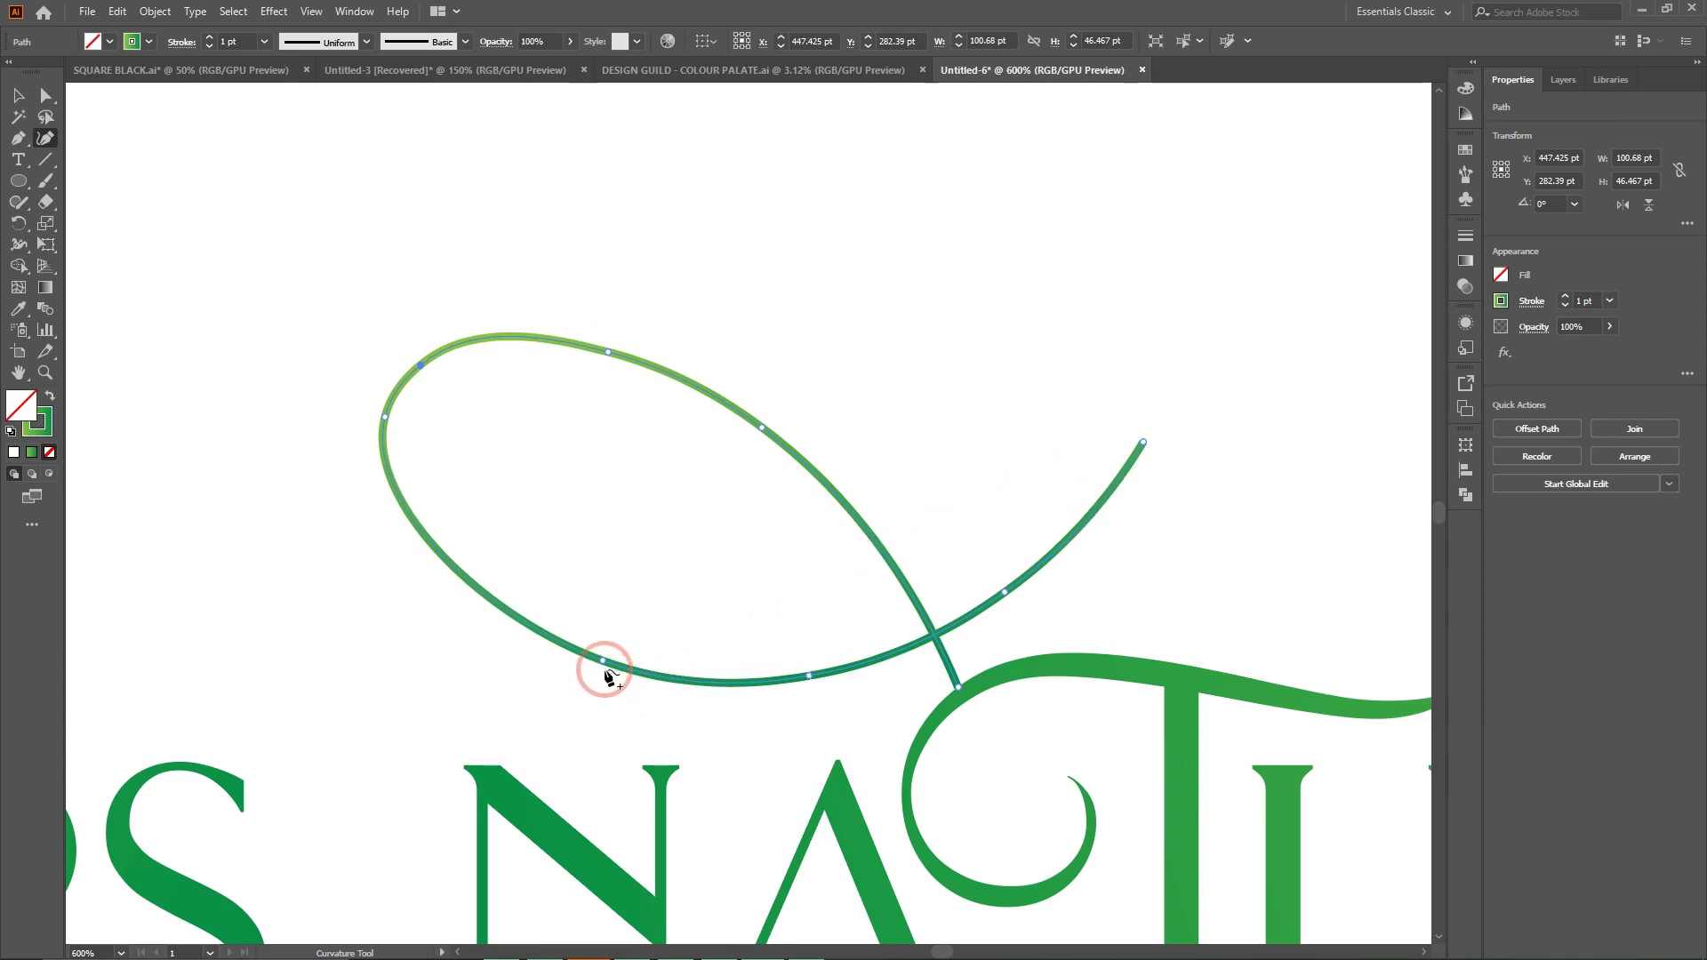
Raise the two points on the loop's lower arc and slide the left one further toward the loop's left bend.
{"action": "left_click_drag", "start_coordinate": [605, 668], "coordinate": [595, 594]}
{"action": "mouse_move", "coordinate": [592, 613]}
{"action": "left_mouse_down"}
{"action": "mouse_move", "coordinate": [616, 644]}
{"action": "mouse_move", "coordinate": [585, 628]}
{"action": "left_mouse_up"}
{"action": "left_click", "coordinate": [810, 677]}
{"action": "left_click_drag", "start_coordinate": [808, 657], "coordinate": [808, 638]}
{"action": "left_click", "coordinate": [591, 630]}
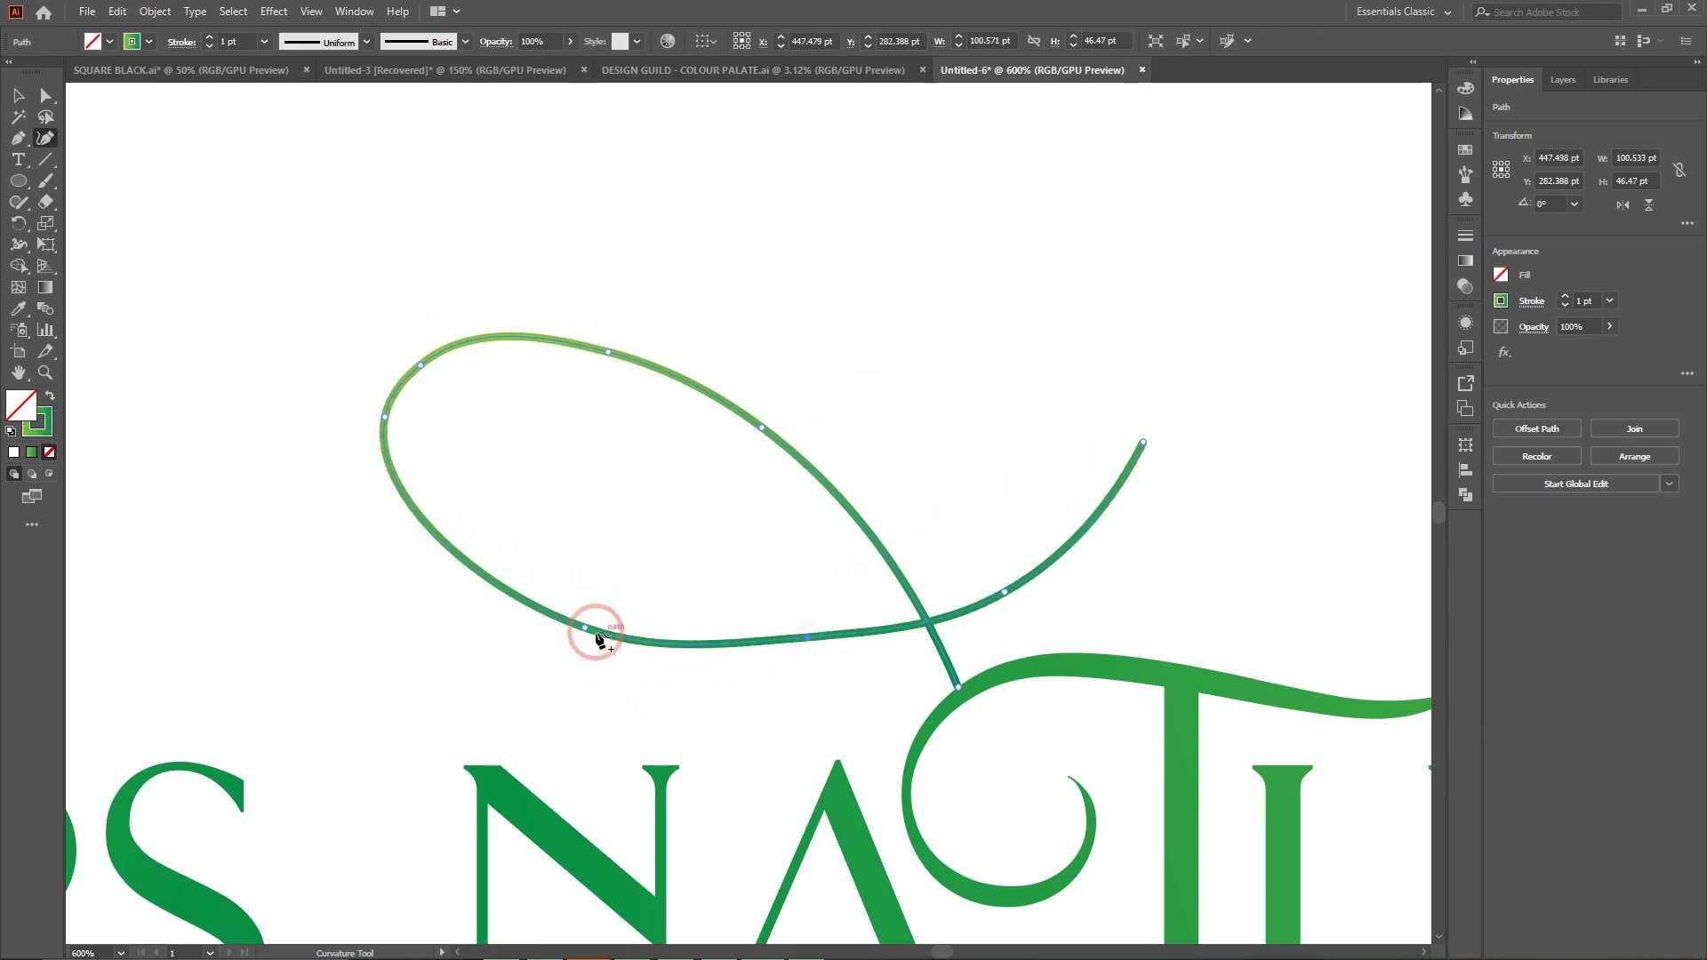
{"action": "left_click_drag", "start_coordinate": [520, 578], "coordinate": [510, 588]}
Delete the loop's leftmost point, move the upper-left point outward, and even out the lower arc and left bend.
{"action": "left_click", "coordinate": [384, 418]}
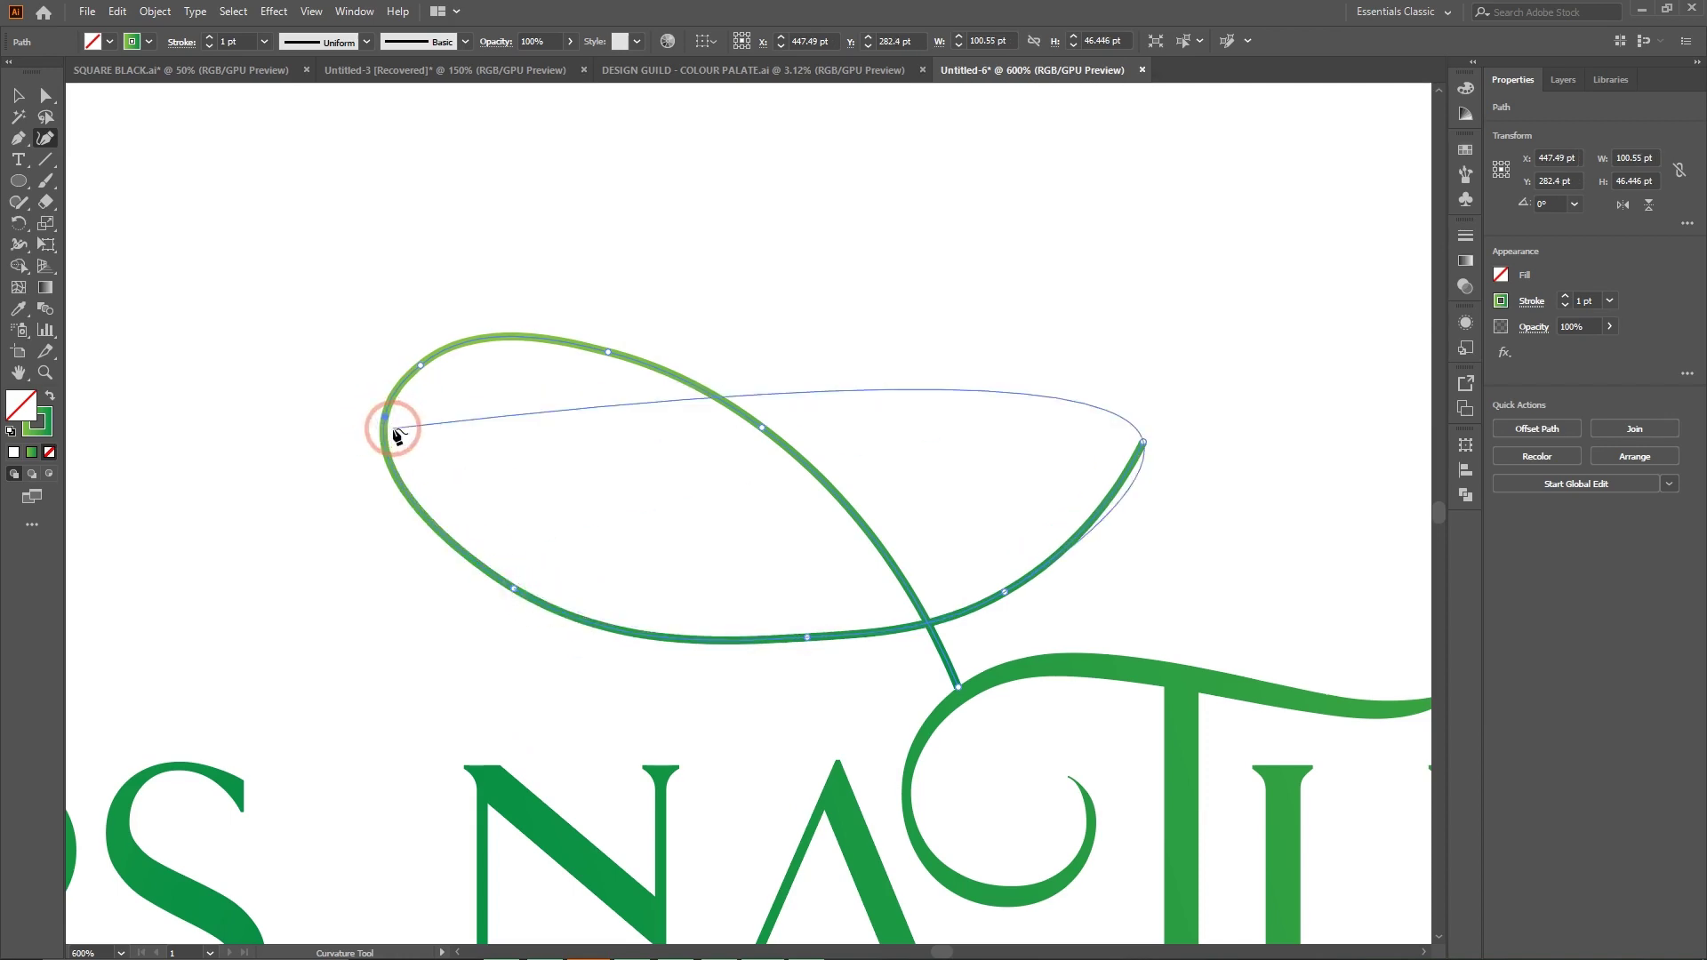
{"action": "key", "text": "Delete"}
{"action": "left_click", "coordinate": [421, 364]}
{"action": "left_click_drag", "start_coordinate": [422, 364], "coordinate": [388, 382]}
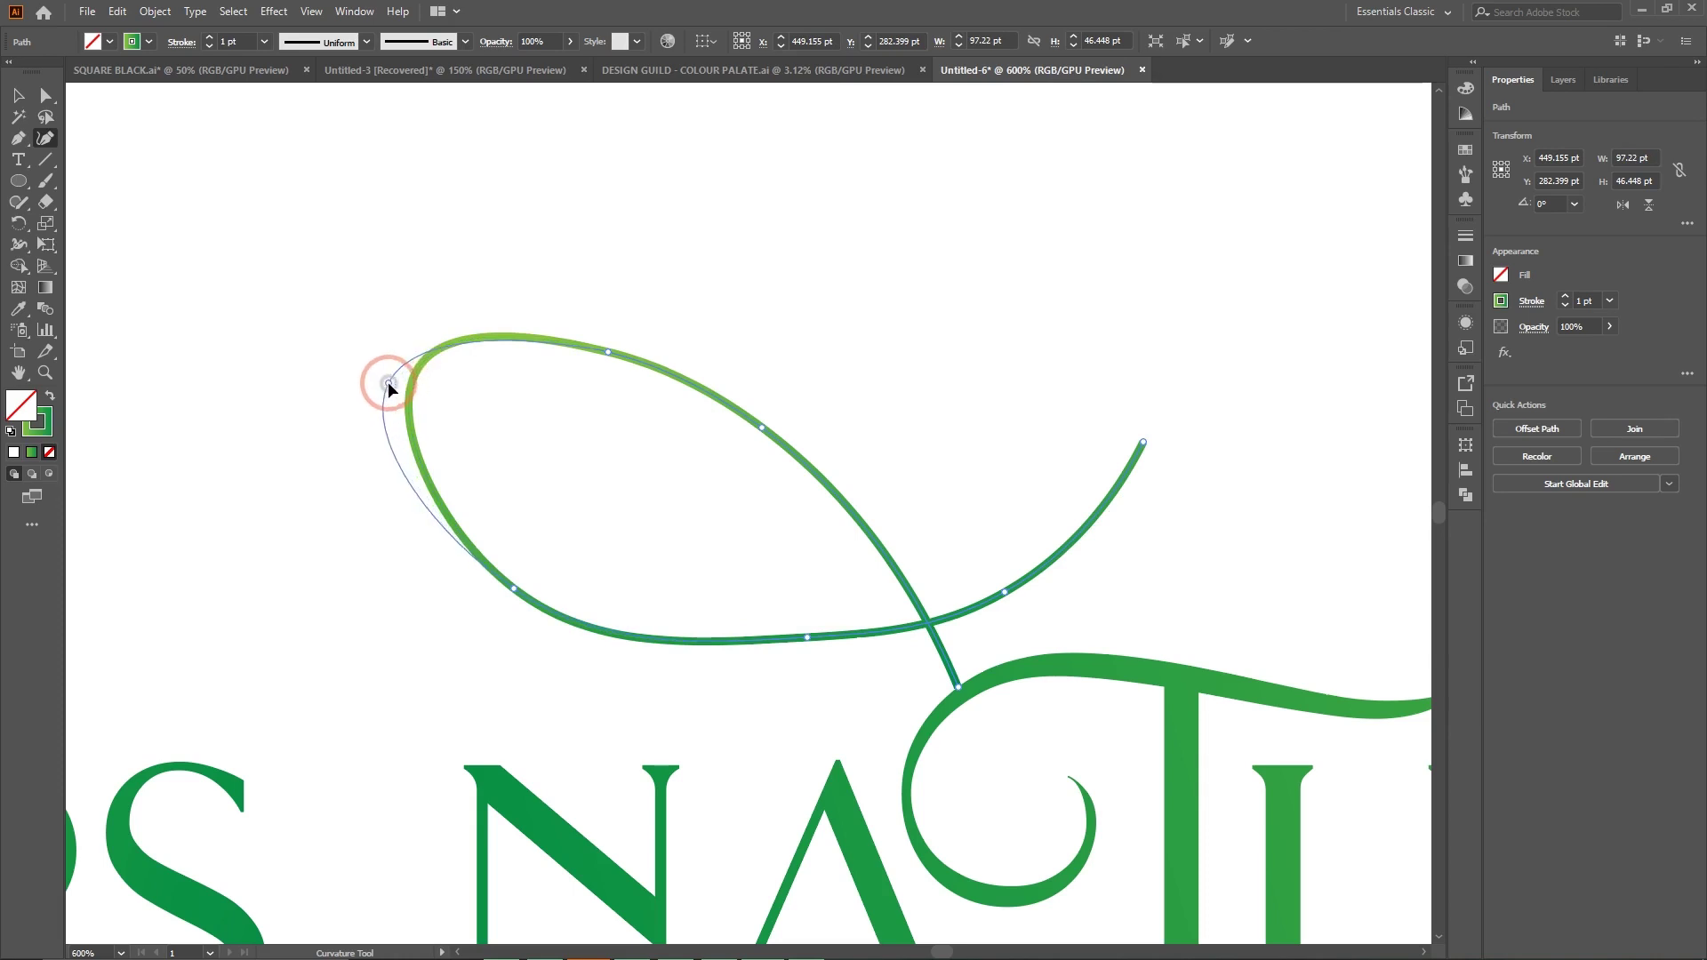
{"action": "left_click", "coordinate": [510, 589]}
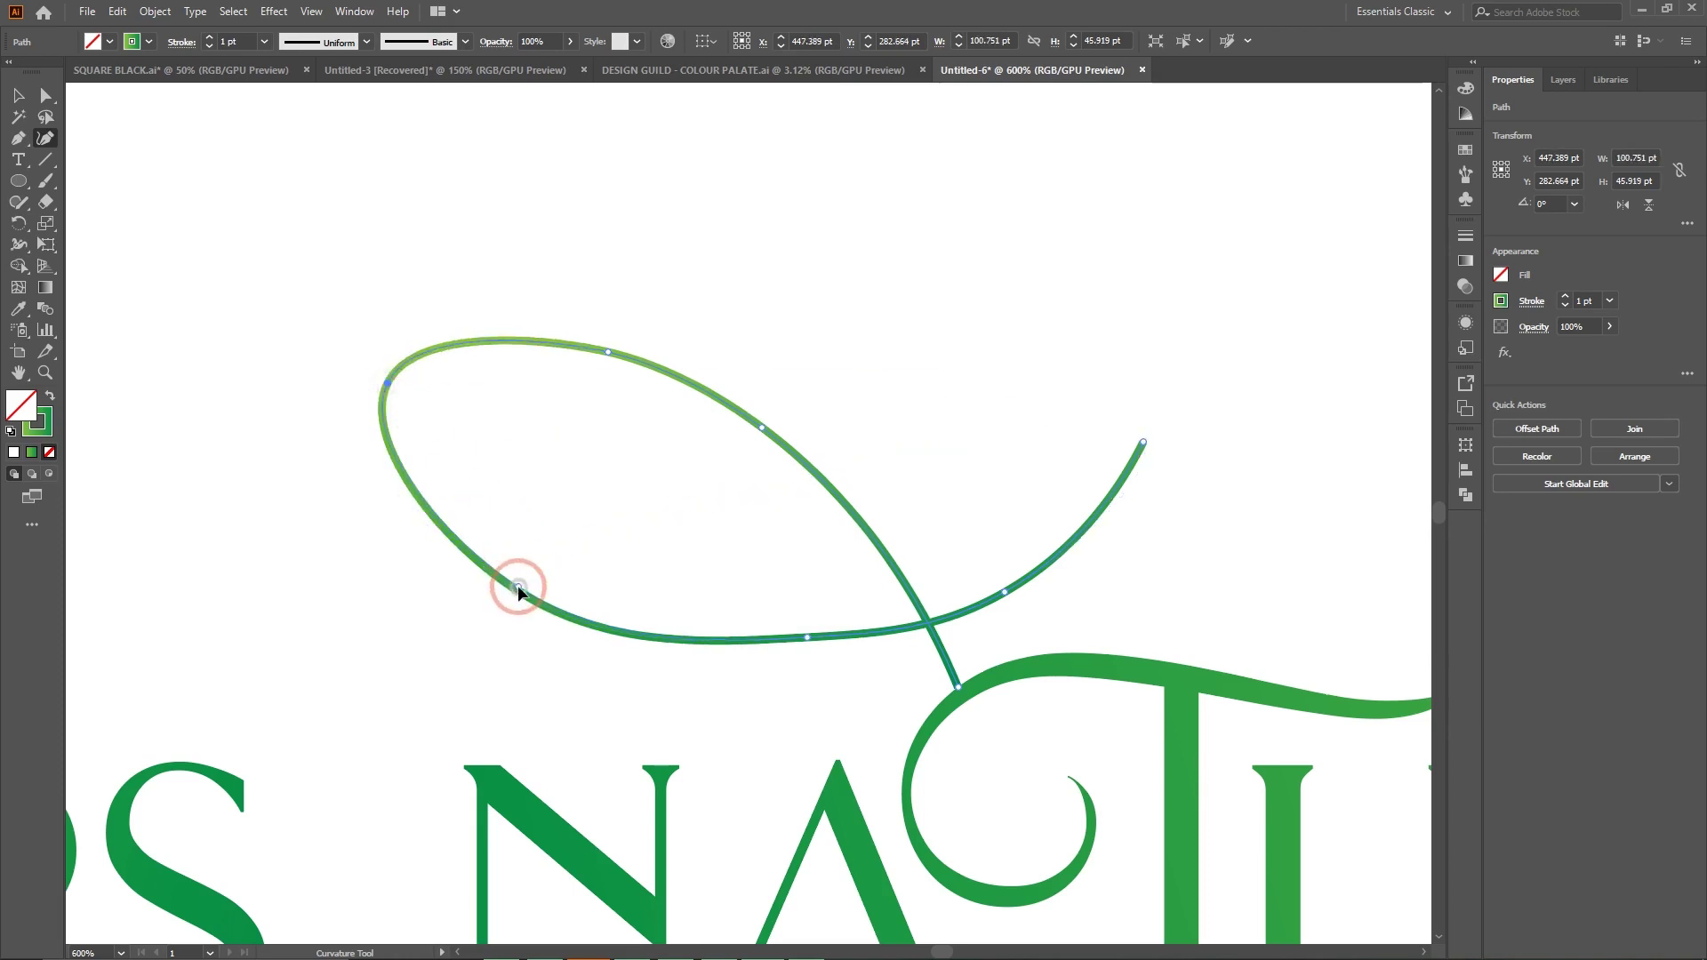
{"action": "left_click_drag", "start_coordinate": [808, 639], "coordinate": [813, 651]}
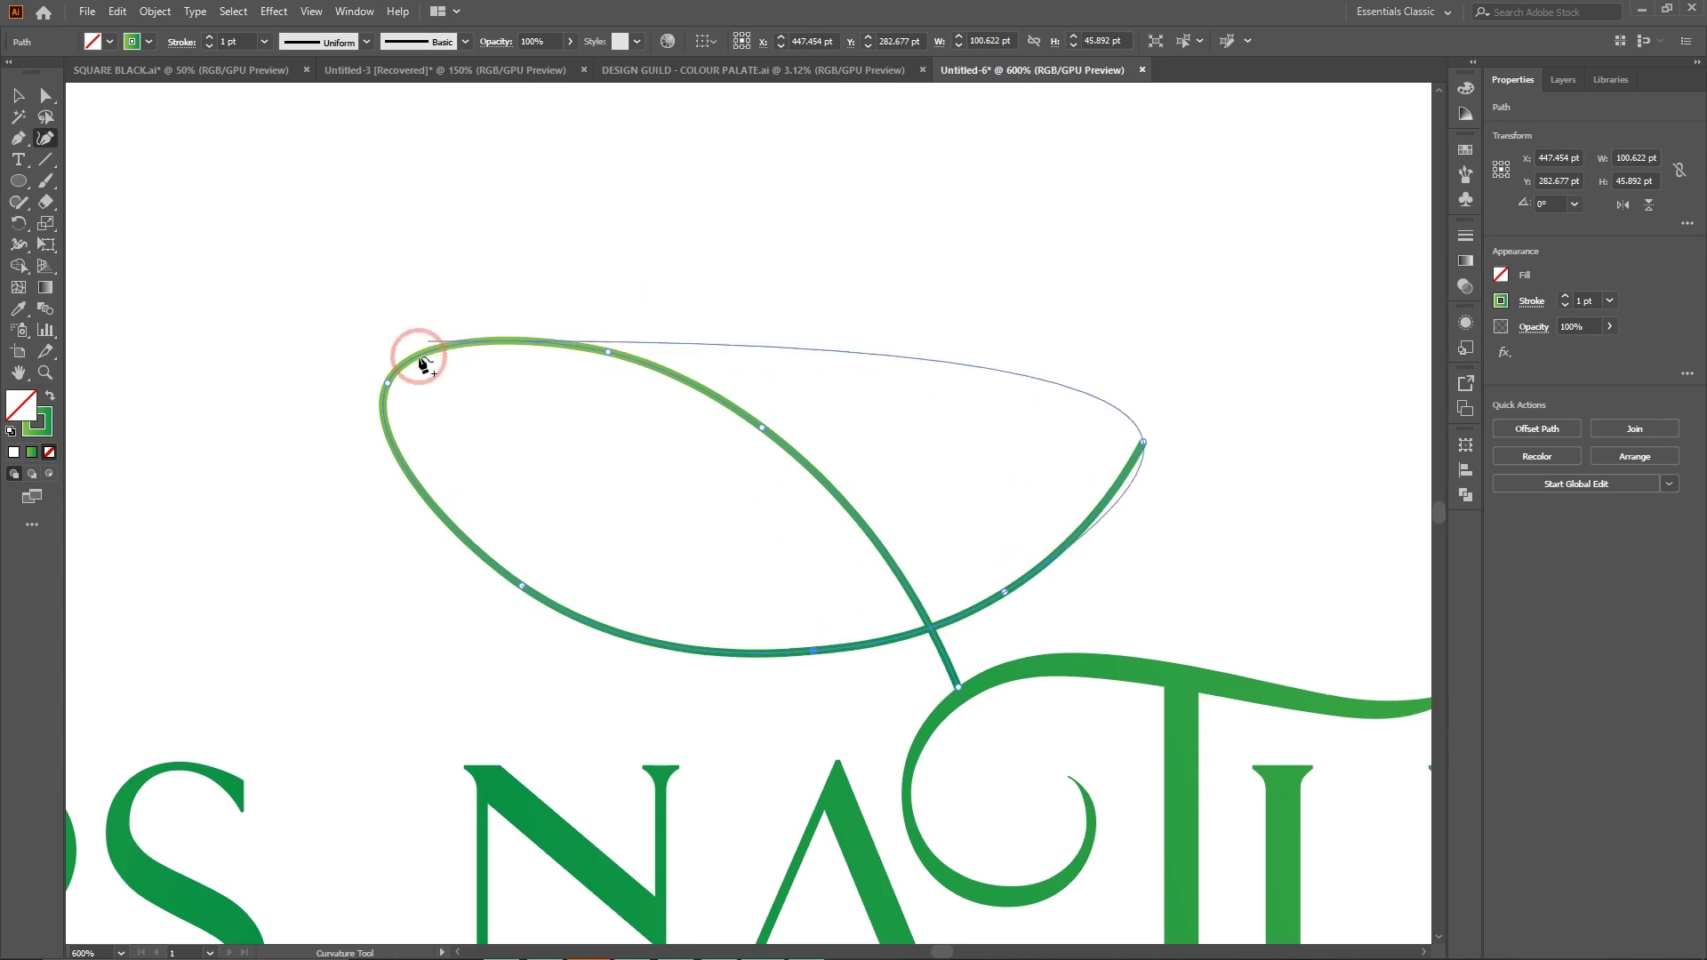
{"action": "mouse_move", "coordinate": [439, 353]}
{"action": "left_mouse_down"}
{"action": "mouse_move", "coordinate": [430, 335]}
{"action": "mouse_move", "coordinate": [412, 358]}
{"action": "left_mouse_up"}
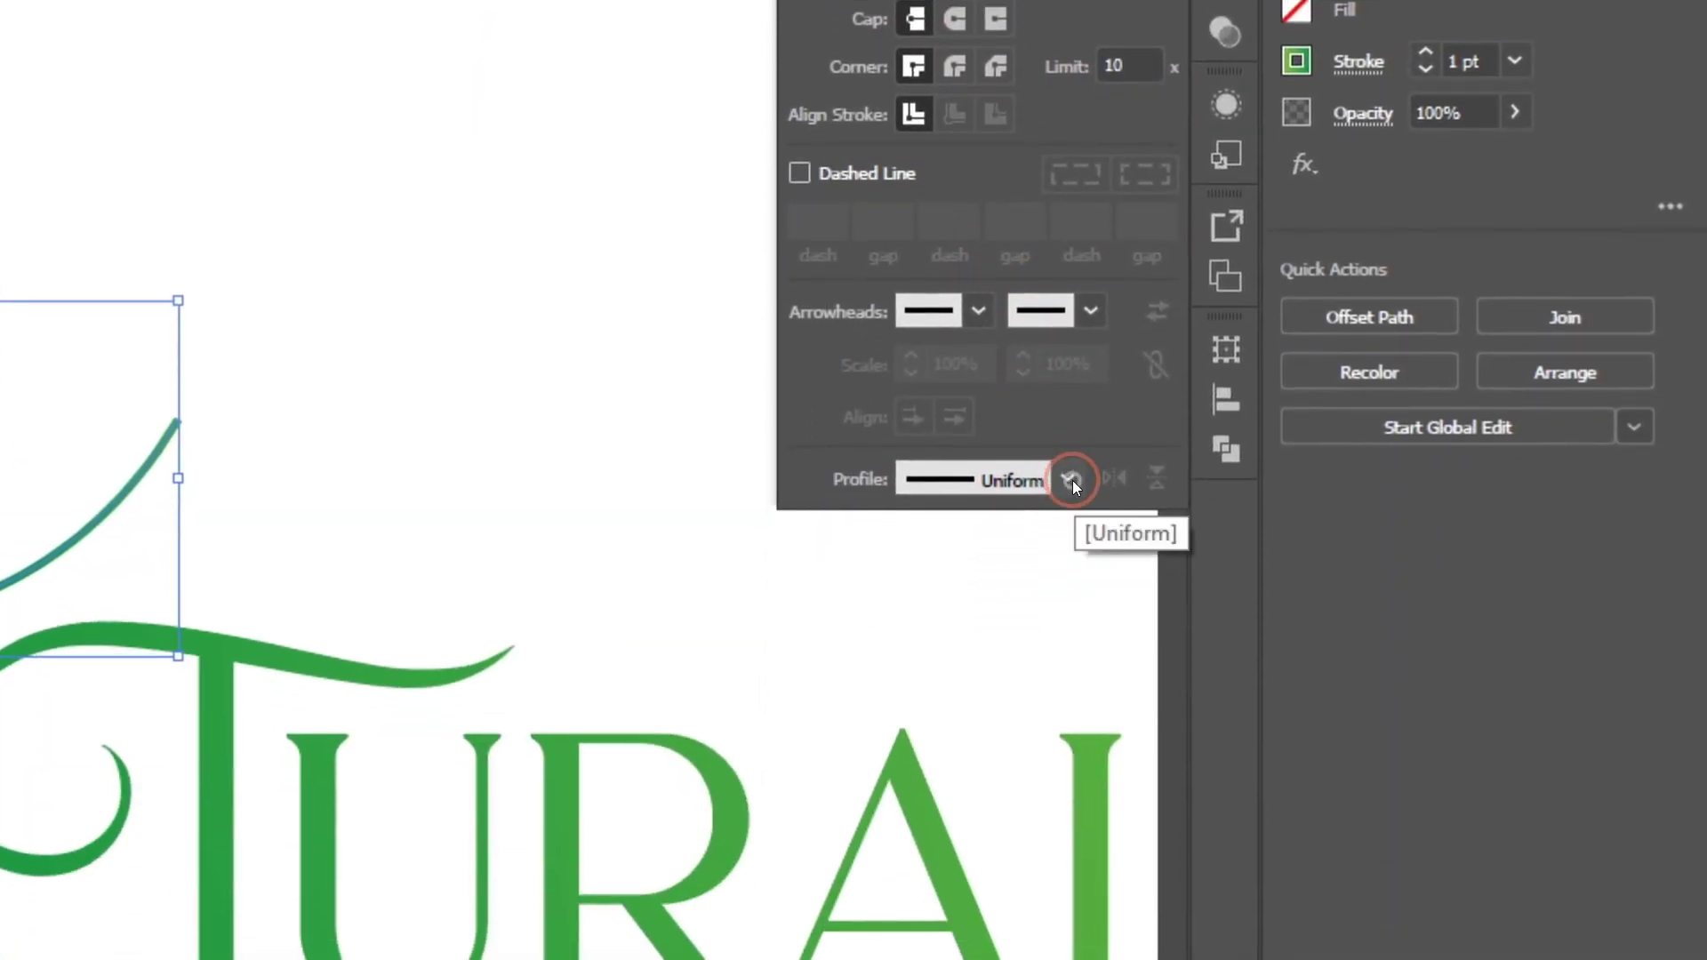
Apply Width Profile 4 to the loop's stroke so it tapers toward its free end.
{"action": "left_click", "coordinate": [1068, 503]}
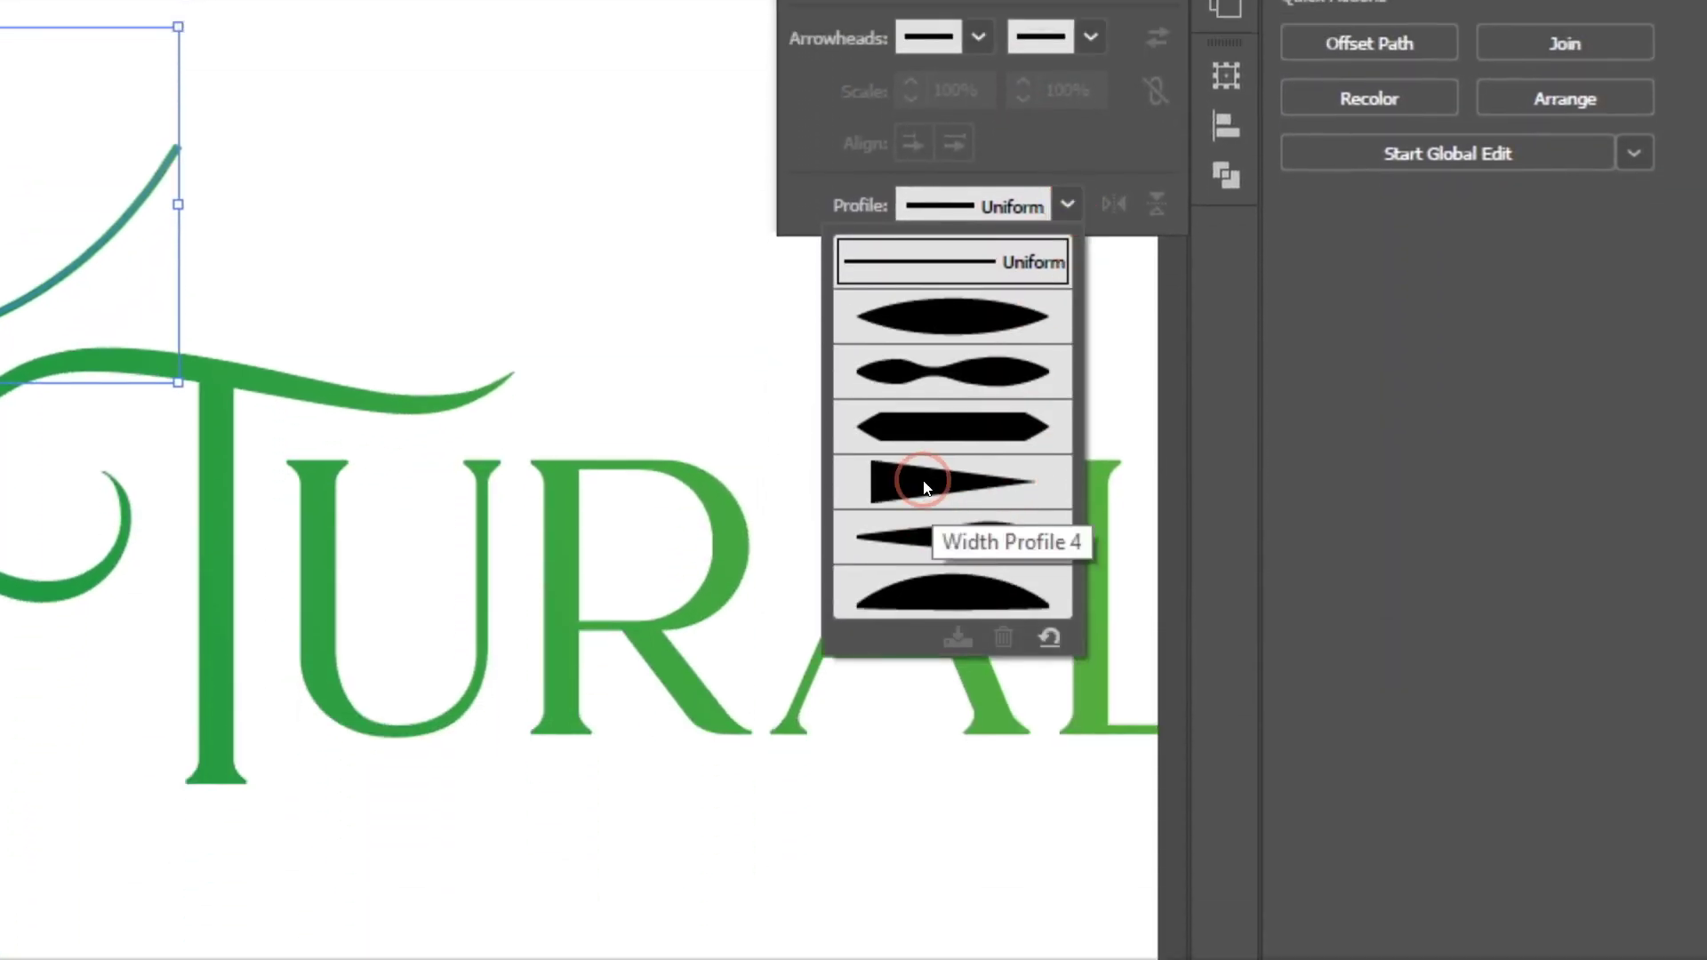
{"action": "left_click", "coordinate": [924, 488]}
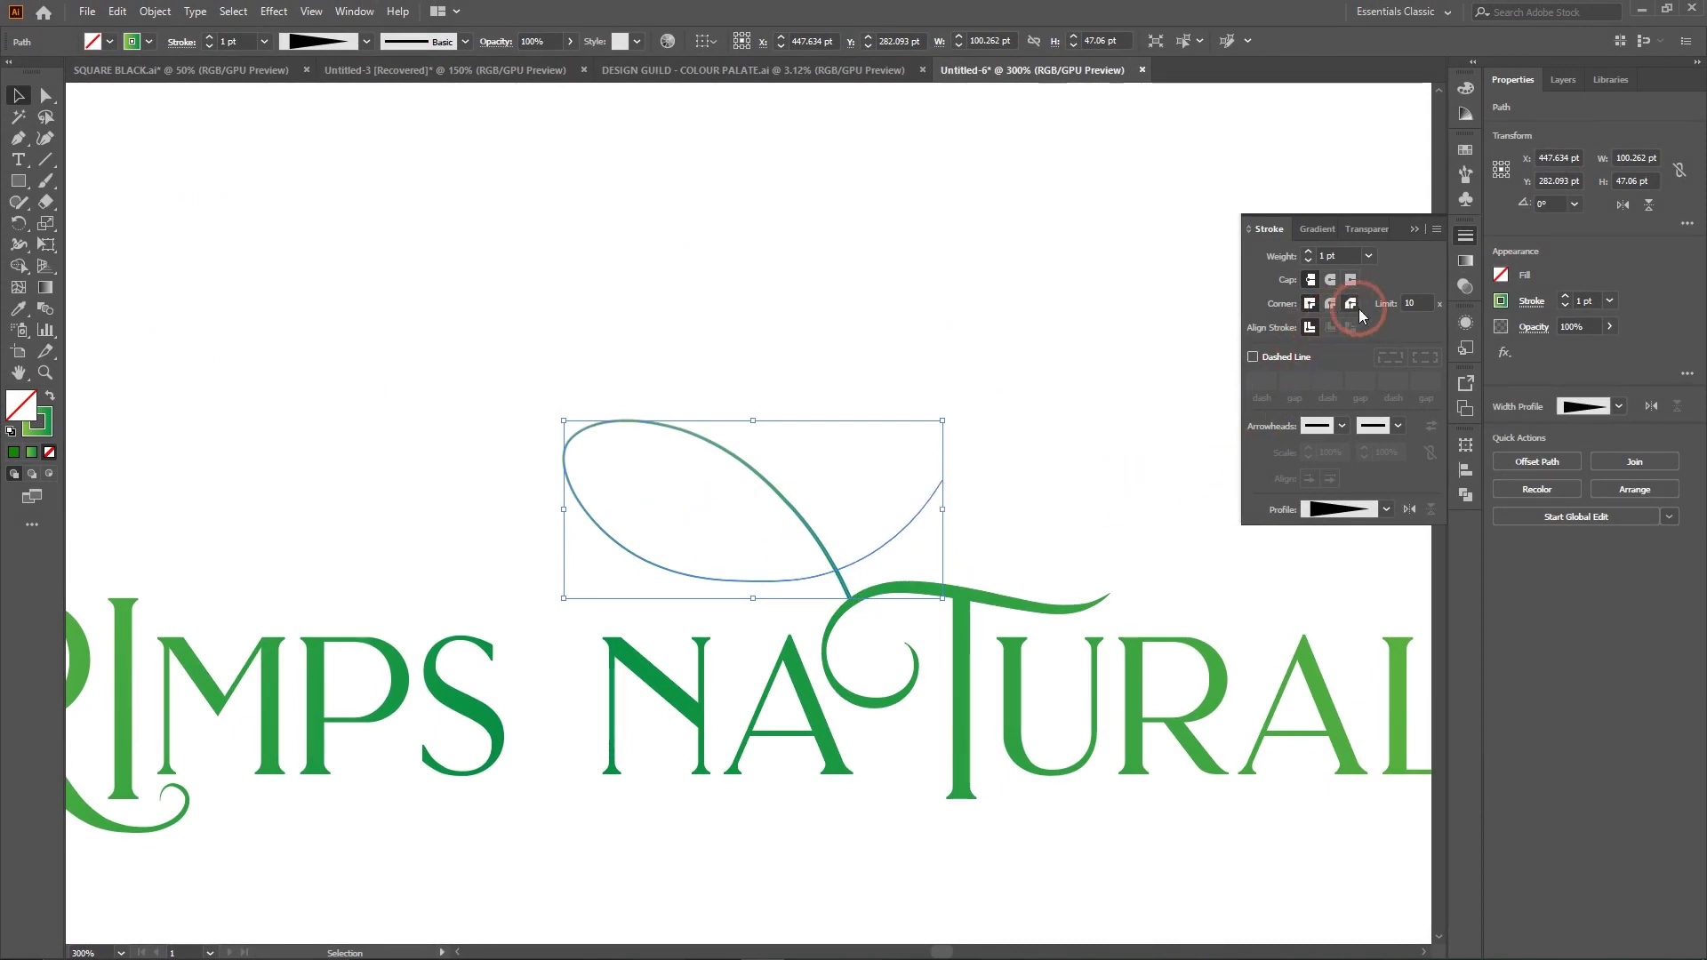
Try a 12 pt stroke weight on the tapered loop and return it to 1 pt.
{"action": "left_click", "coordinate": [1331, 257]}
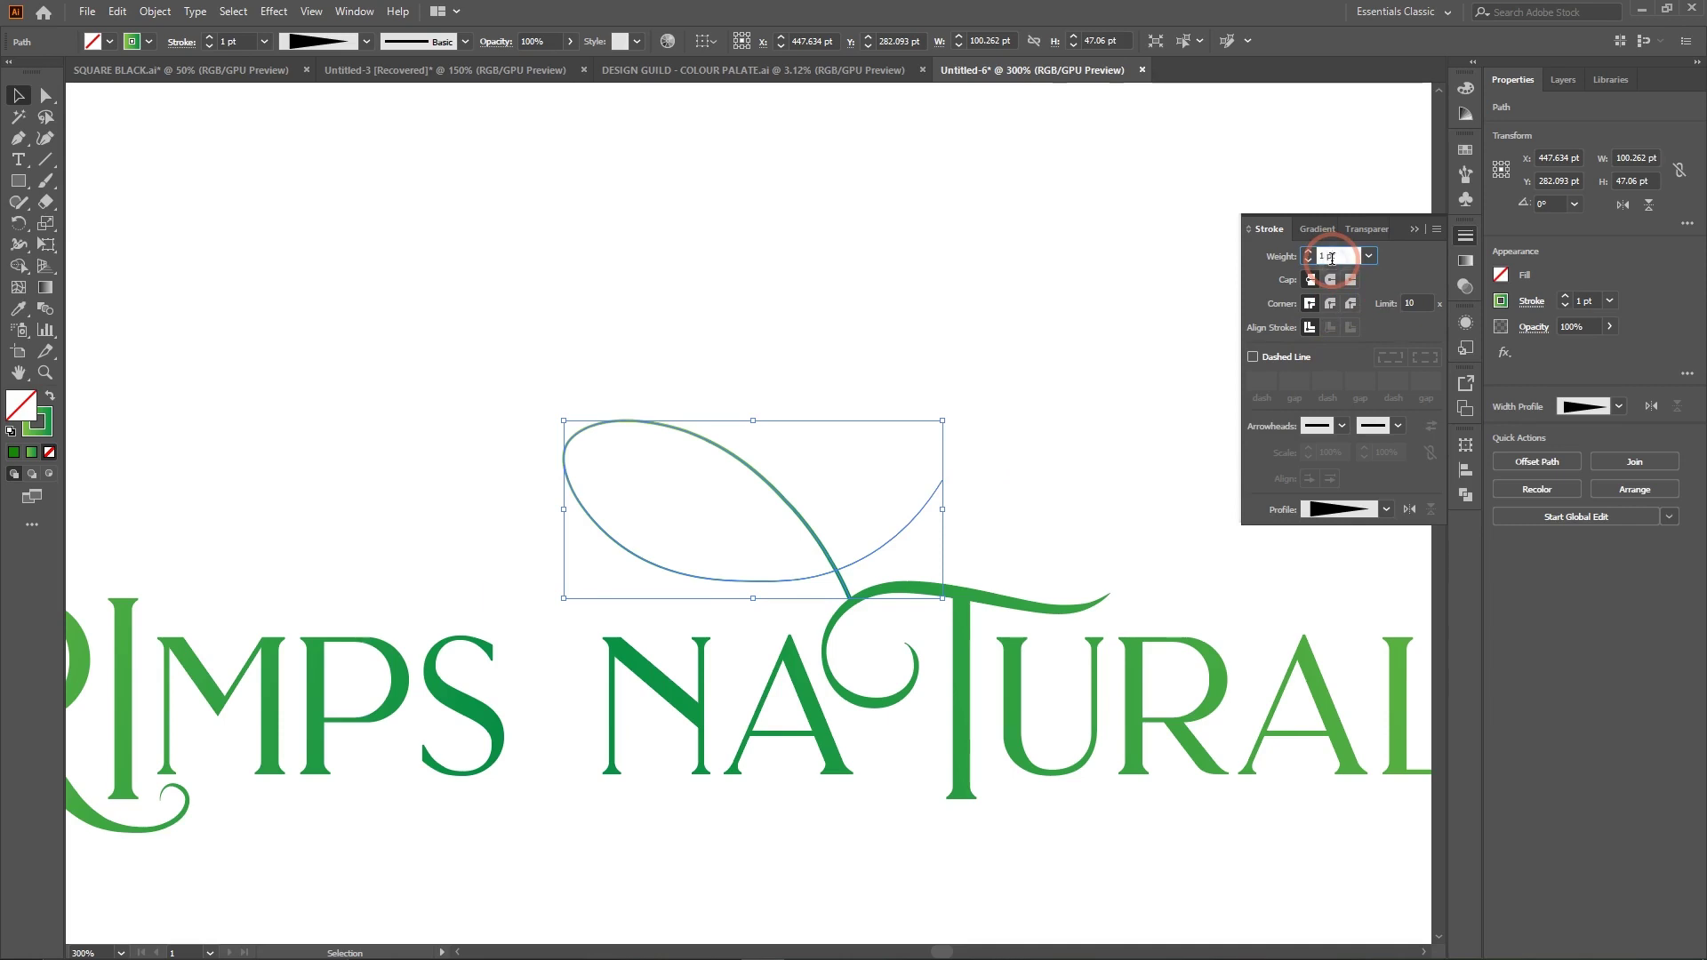
{"action": "key", "text": "Up"}
{"action": "key", "text": "Up"}
{"action": "key", "text": "Up"}
{"action": "key", "text": "Up"}
{"action": "key", "text": "Up"}
{"action": "key", "text": "Up"}
{"action": "key", "text": "Up"}
{"action": "key", "text": "Up"}
{"action": "key", "text": "Up"}
{"action": "key", "text": "Up"}
{"action": "key", "text": "Up"}
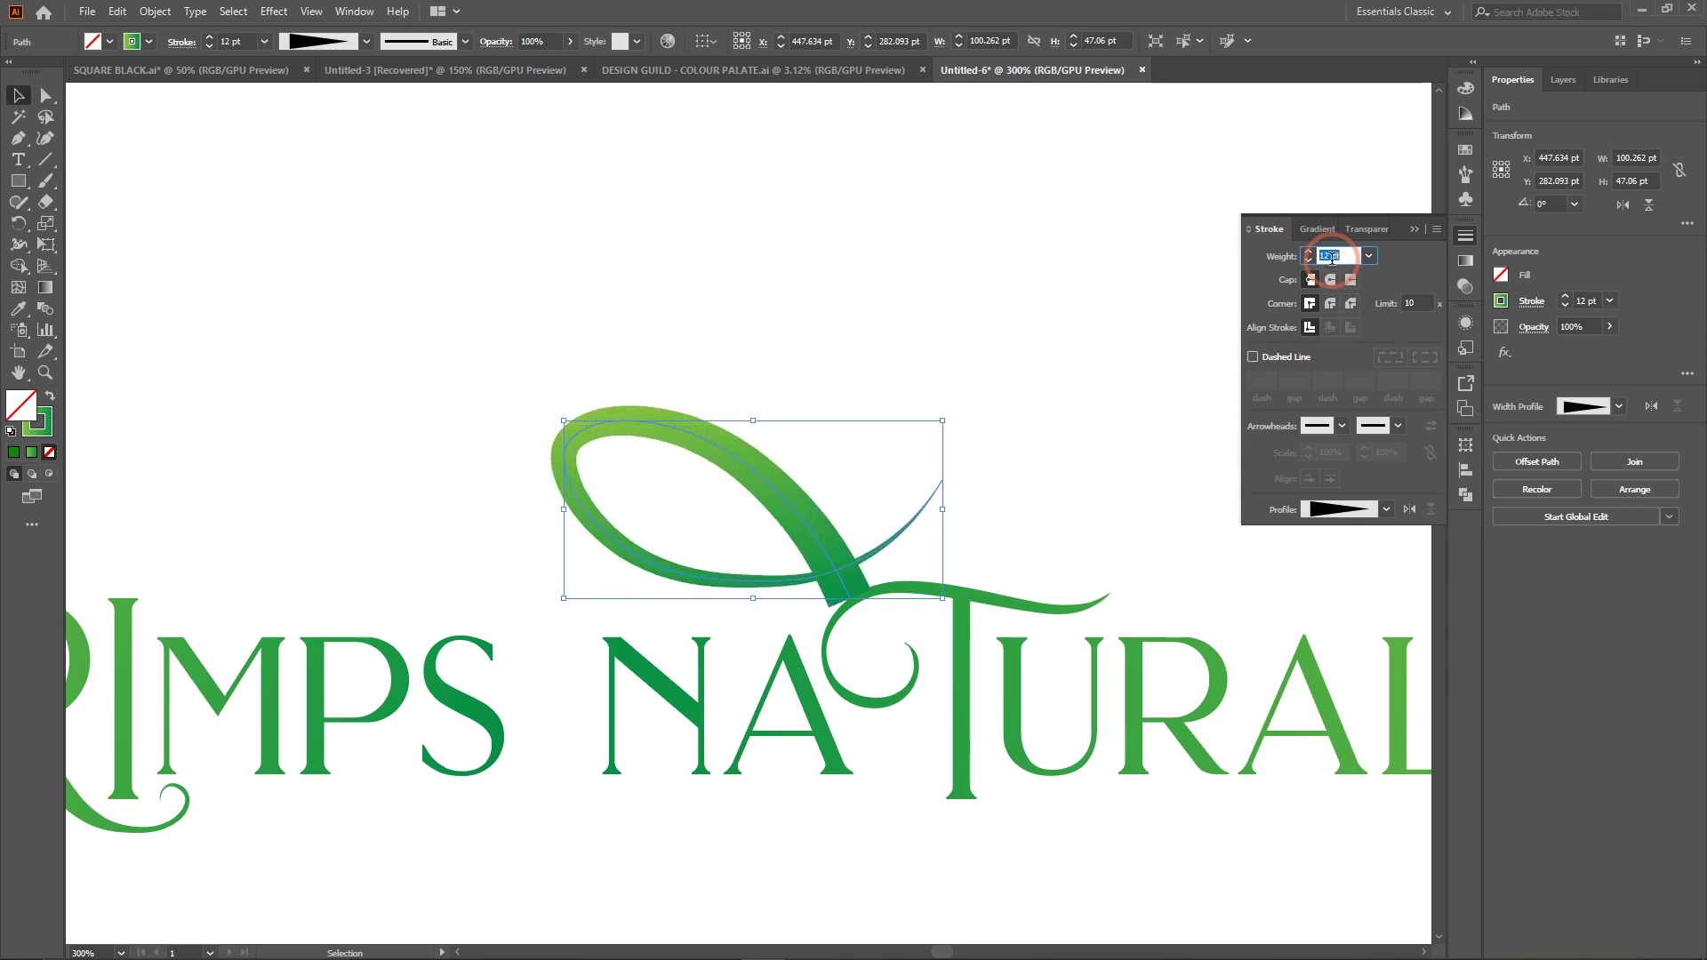
{"action": "key", "text": "Down"}
{"action": "key", "text": "Down"}
{"action": "key", "text": "Down"}
{"action": "key", "text": "Down"}
{"action": "key", "text": "Down"}
{"action": "key", "text": "Down"}
{"action": "key", "text": "Down"}
{"action": "key", "text": "Down"}
{"action": "key", "text": "Down"}
{"action": "key", "text": "Down"}
{"action": "key", "text": "Down"}
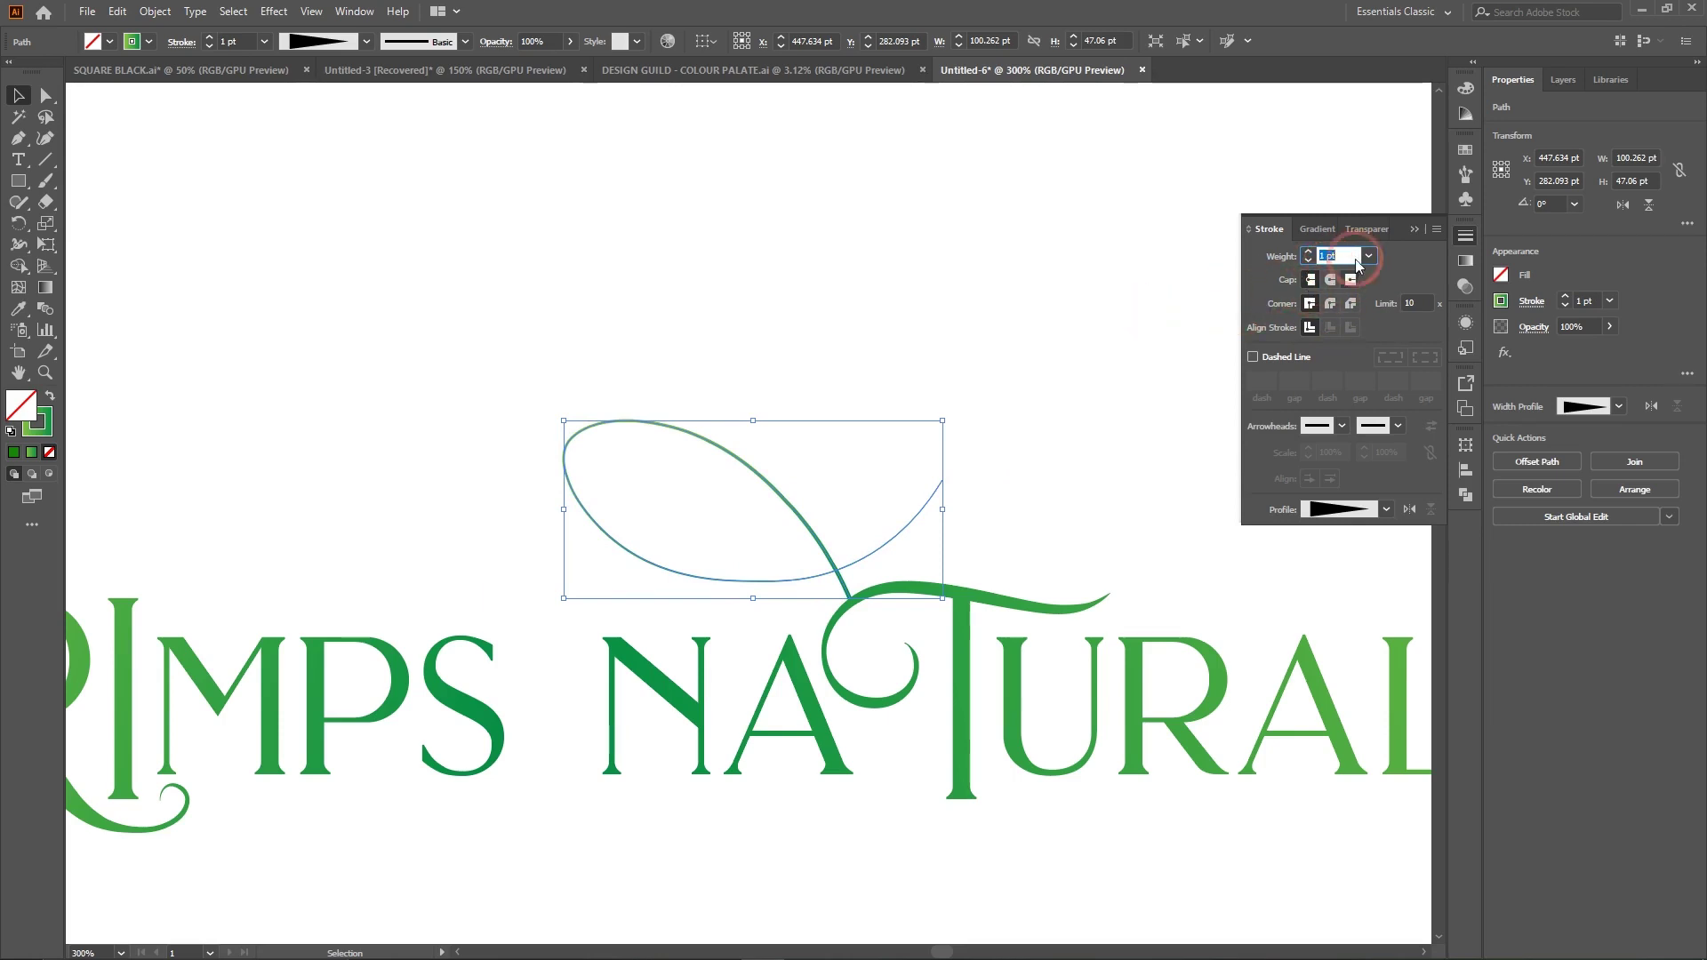
Close the Stroke panel and activate the Width tool for a close-up edit of the loop's stroke.
{"action": "left_click", "coordinate": [1419, 229]}
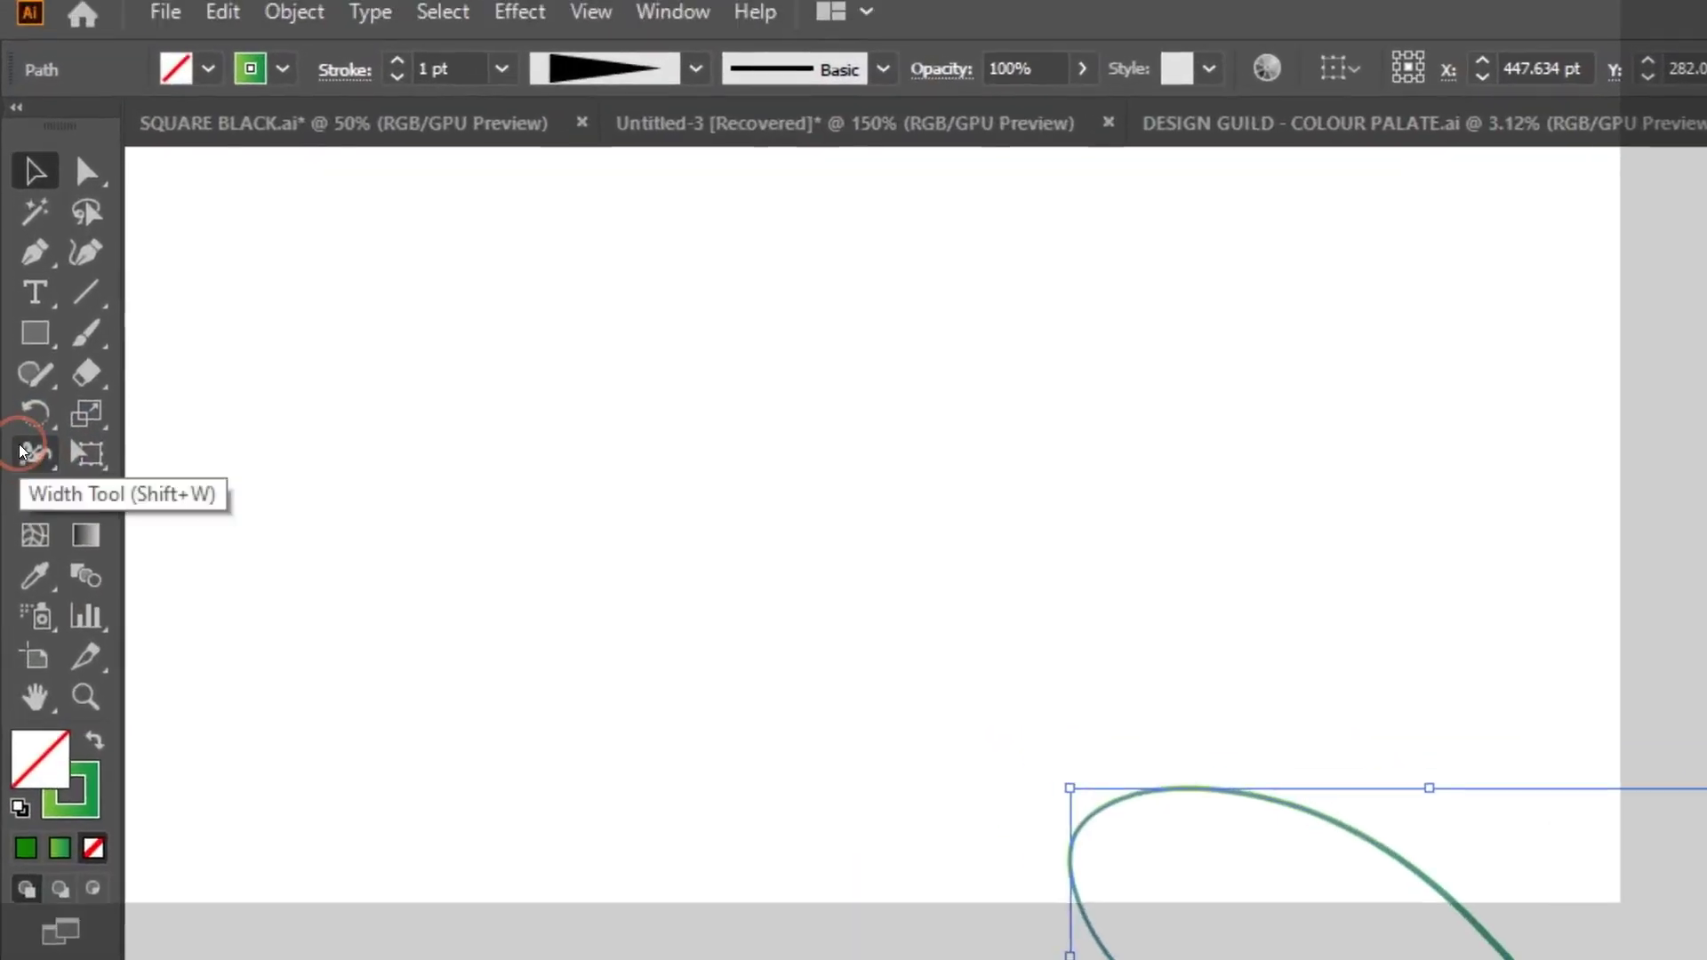
{"action": "left_click", "coordinate": [20, 245]}
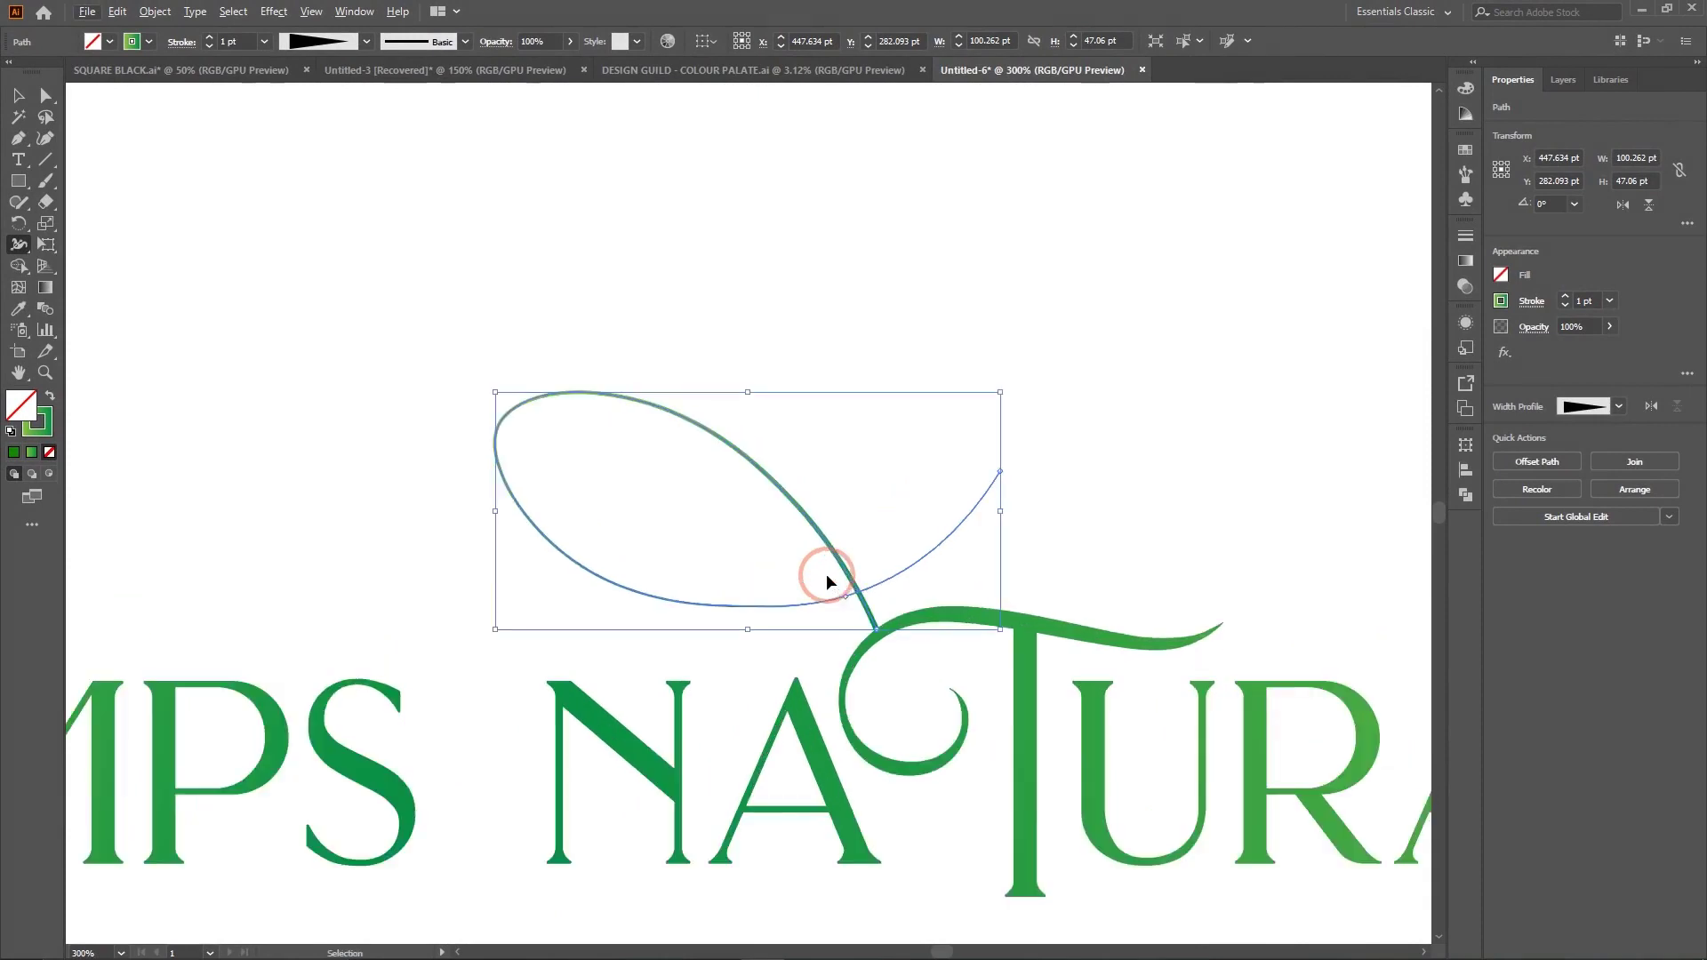
{"action": "key", "text": "ctrl+plus"}
{"action": "key", "text": "ctrl+plus"}
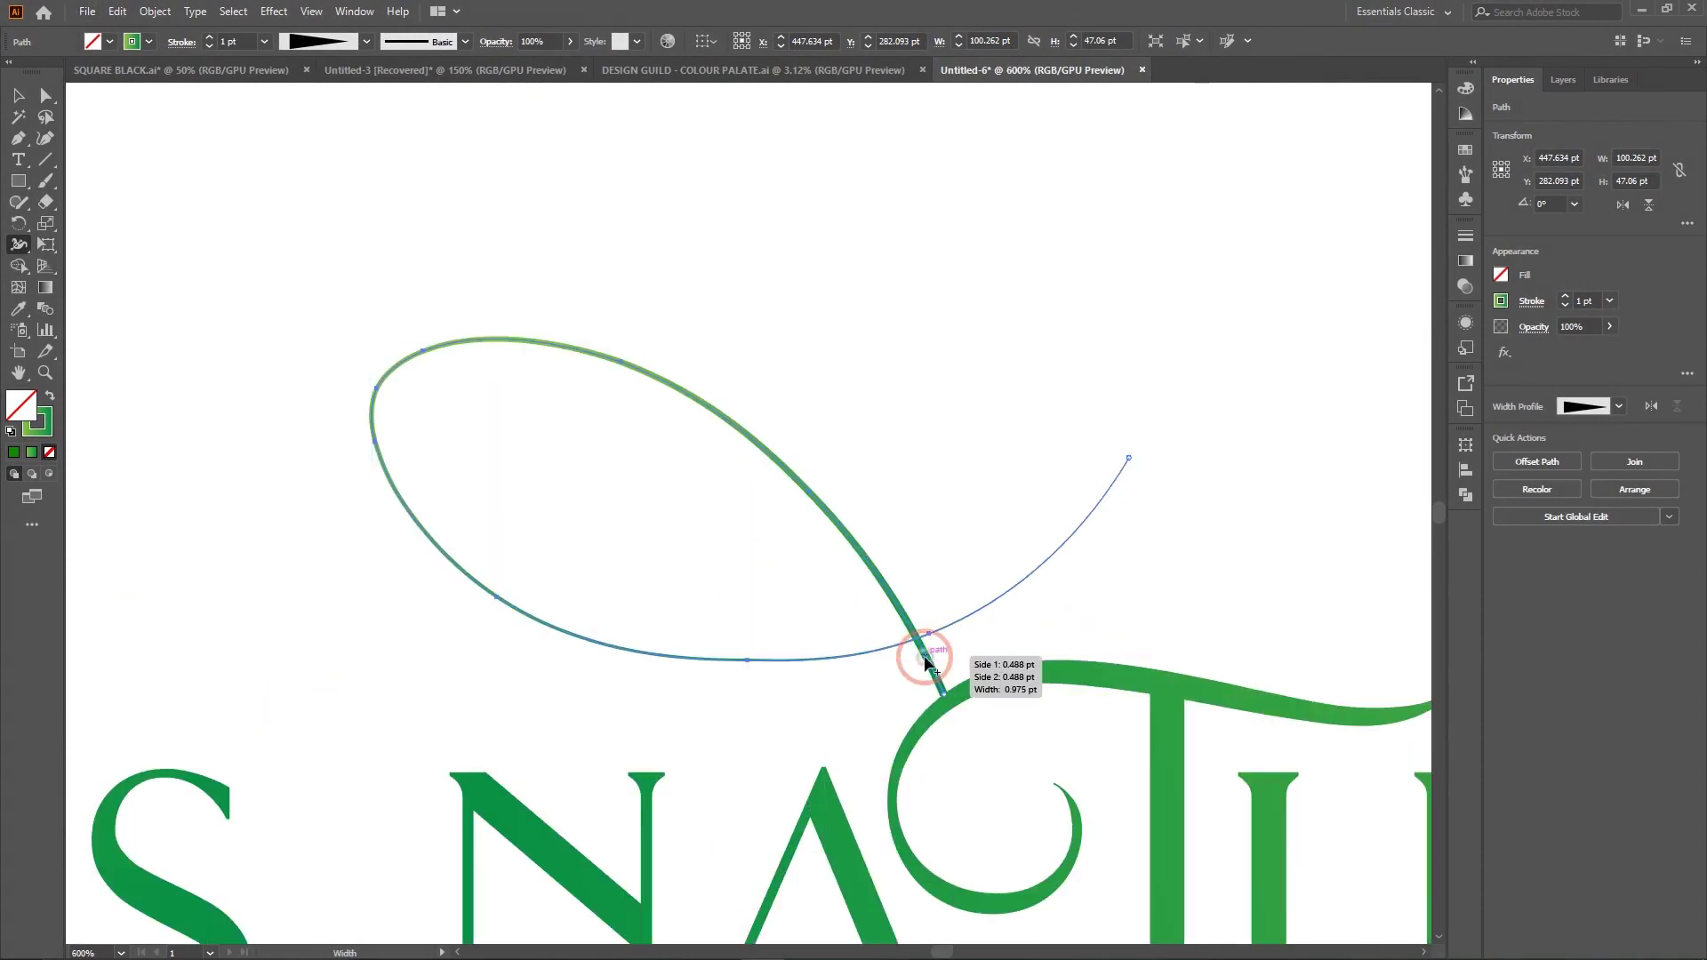
Try widening the loop's stroke near the crossing, on the upper arc and at its base, undoing each change.
{"action": "mouse_move", "coordinate": [925, 662]}
{"action": "left_mouse_down"}
{"action": "mouse_move", "coordinate": [892, 686]}
{"action": "mouse_move", "coordinate": [904, 698]}
{"action": "left_mouse_up"}
{"action": "key", "text": "ctrl+z"}
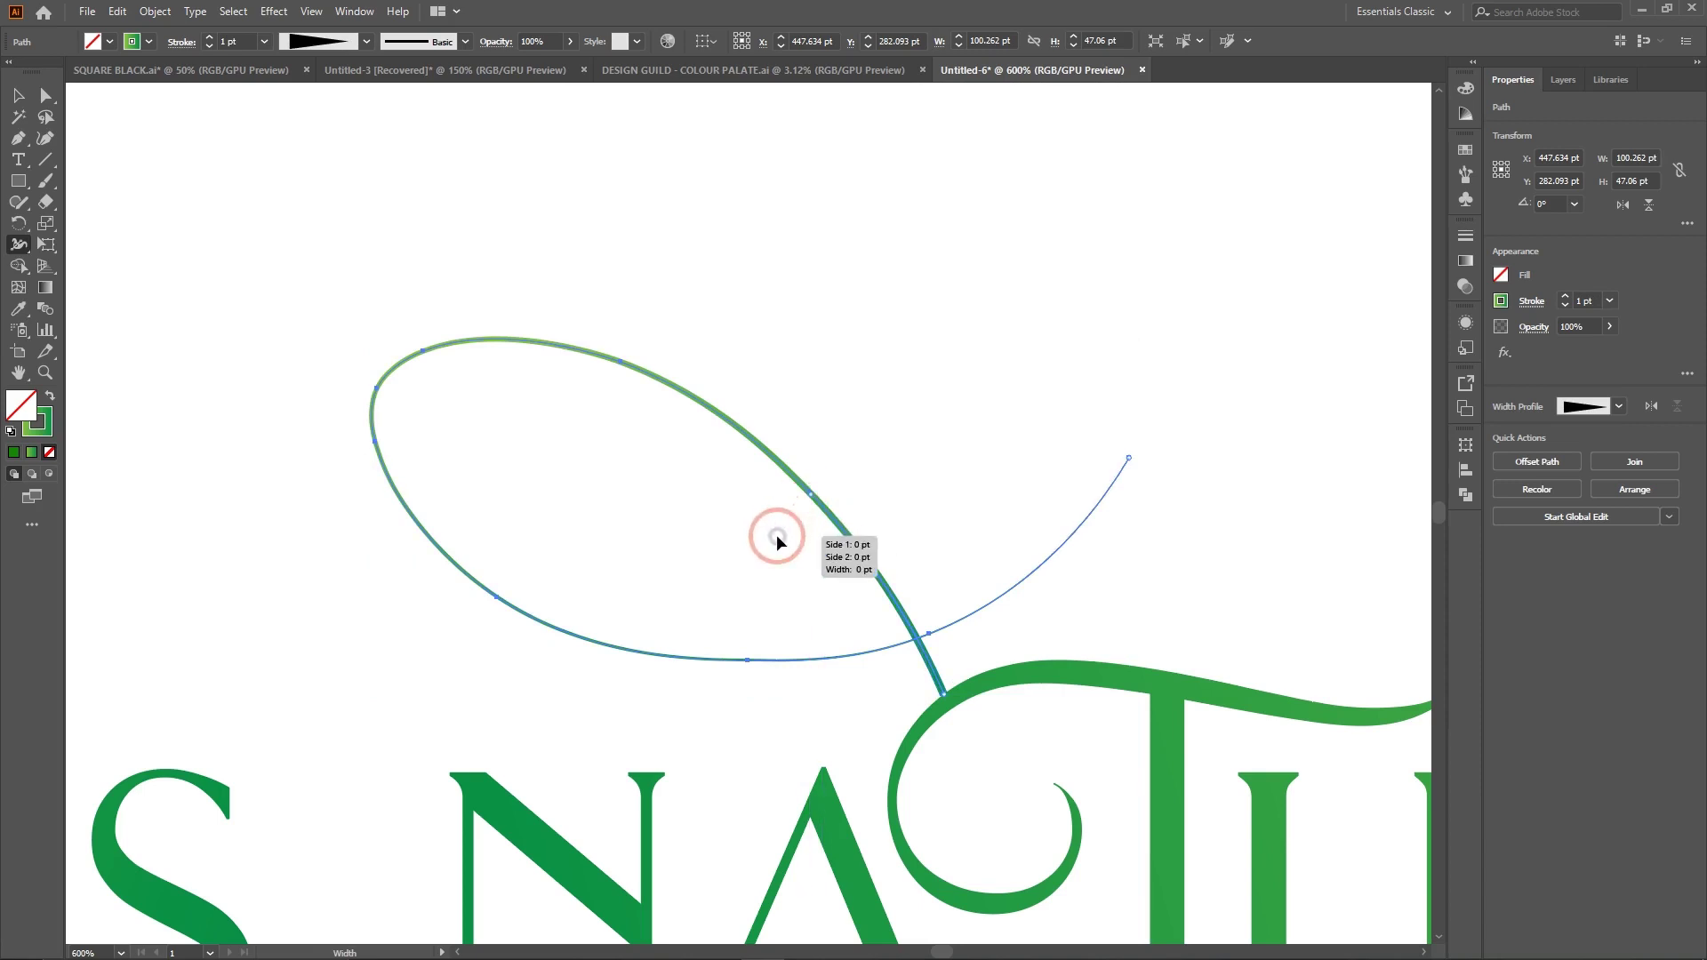
{"action": "mouse_move", "coordinate": [777, 535]}
{"action": "left_mouse_down"}
{"action": "mouse_move", "coordinate": [822, 505]}
{"action": "mouse_move", "coordinate": [800, 537]}
{"action": "left_mouse_up"}
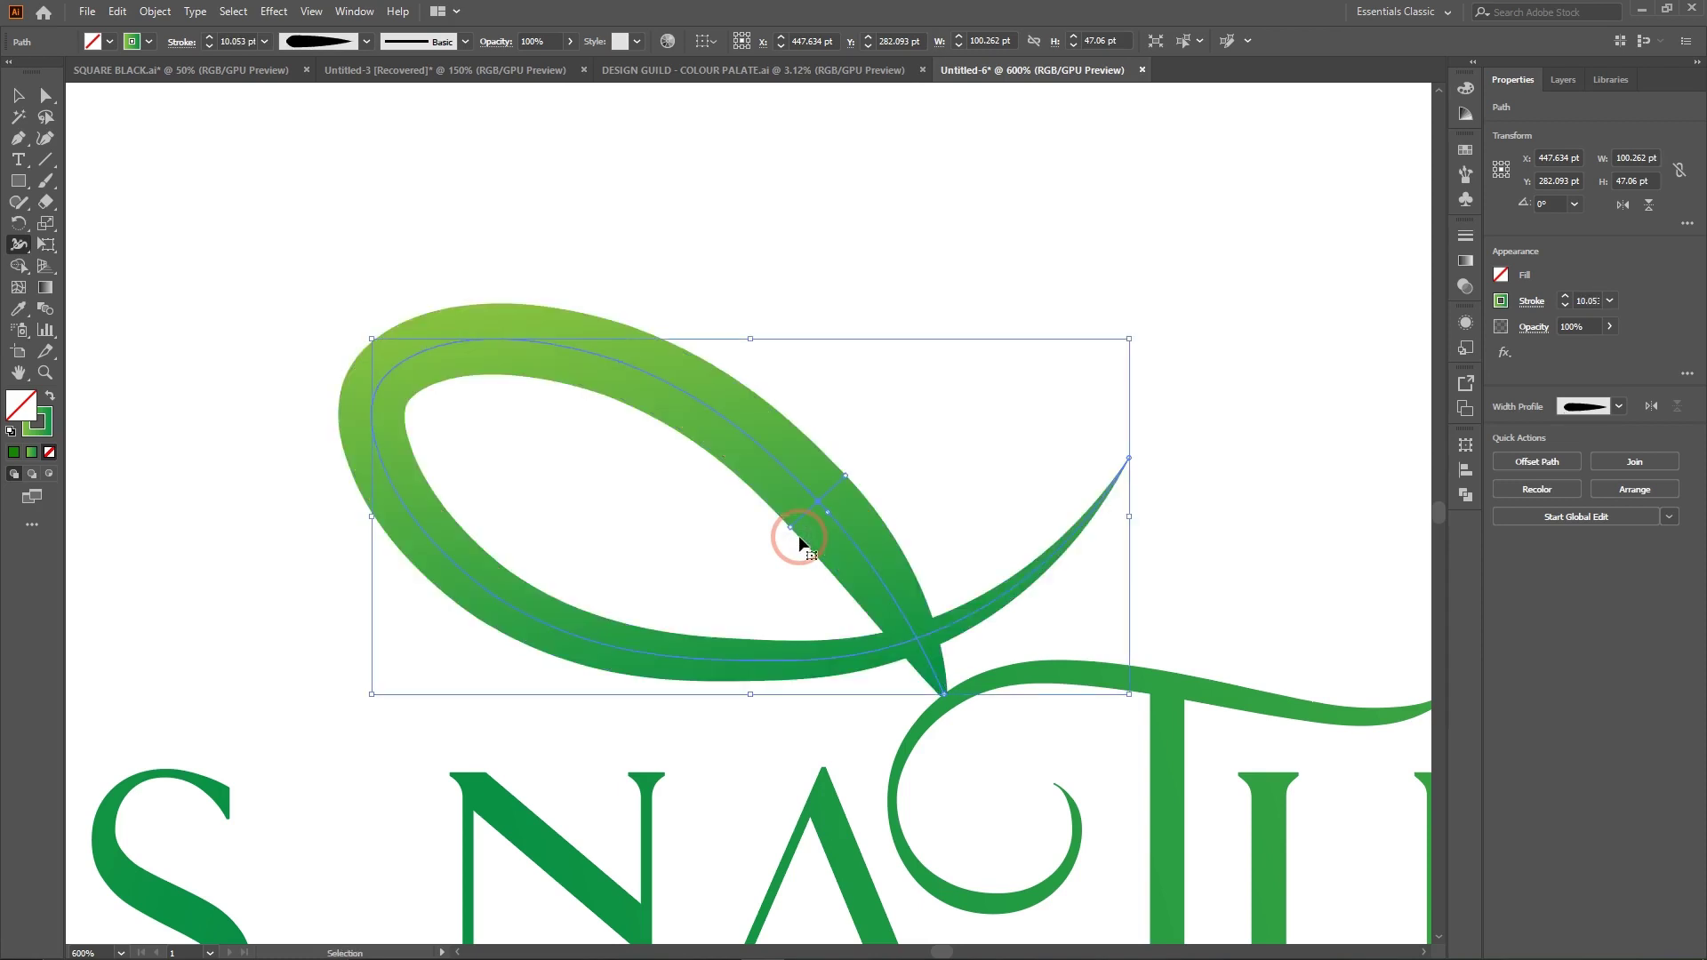
{"action": "key", "text": "ctrl+z"}
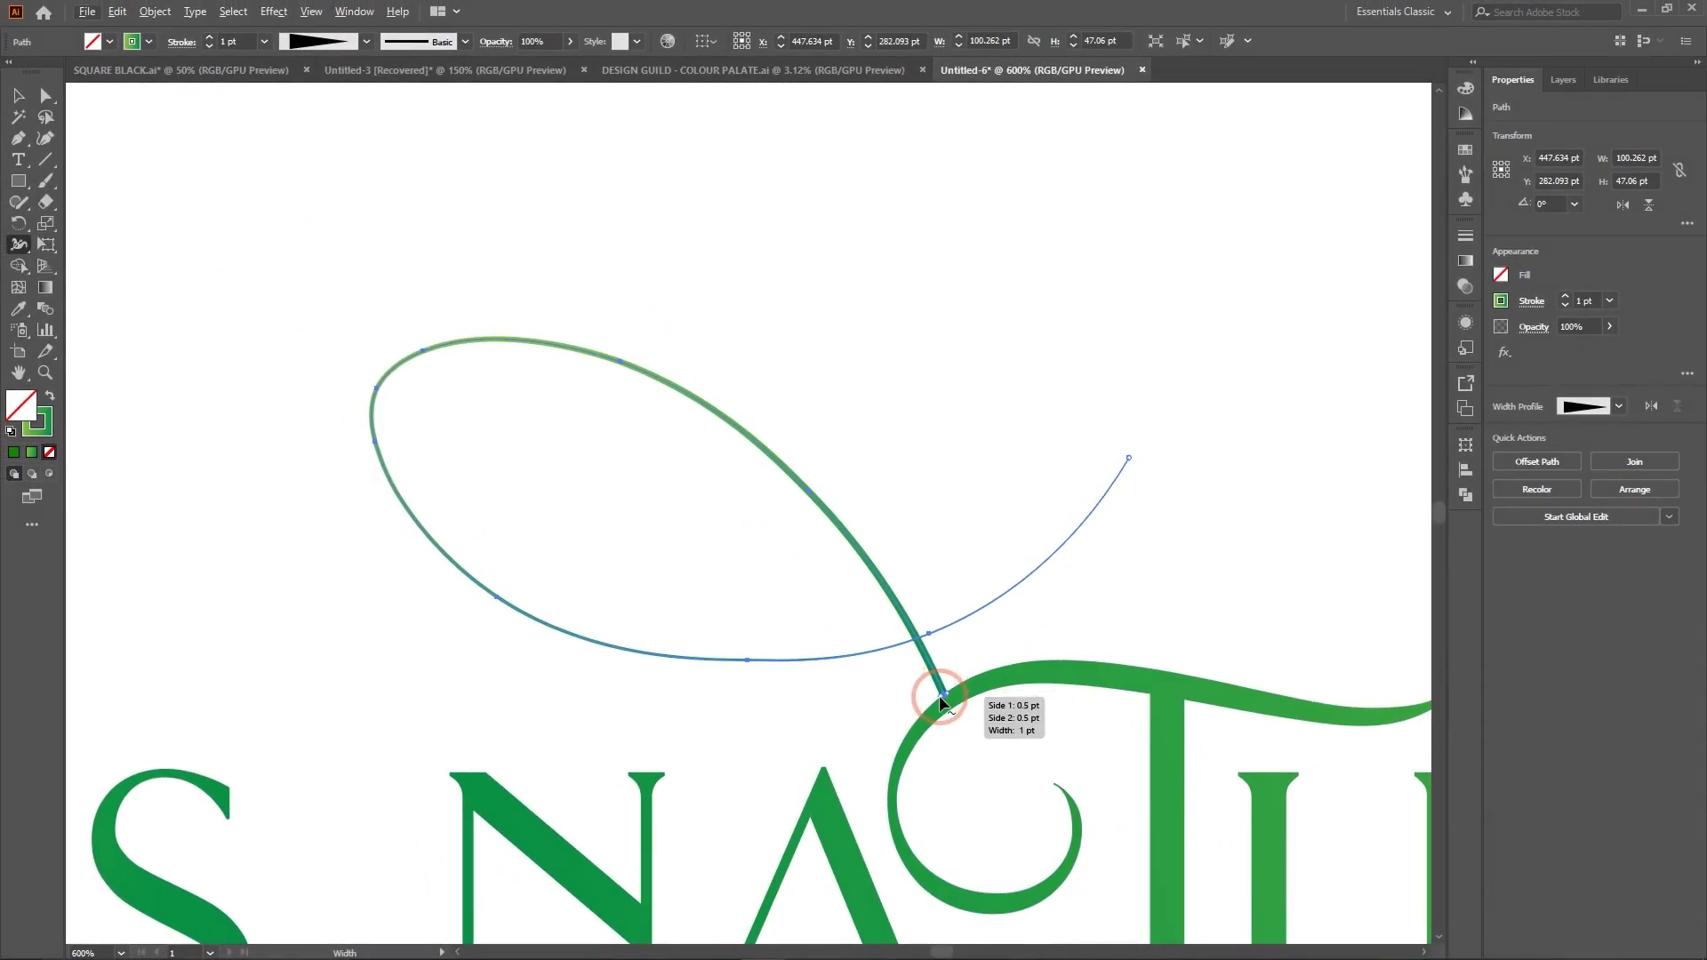
{"action": "left_click_drag", "start_coordinate": [939, 695], "coordinate": [920, 733]}
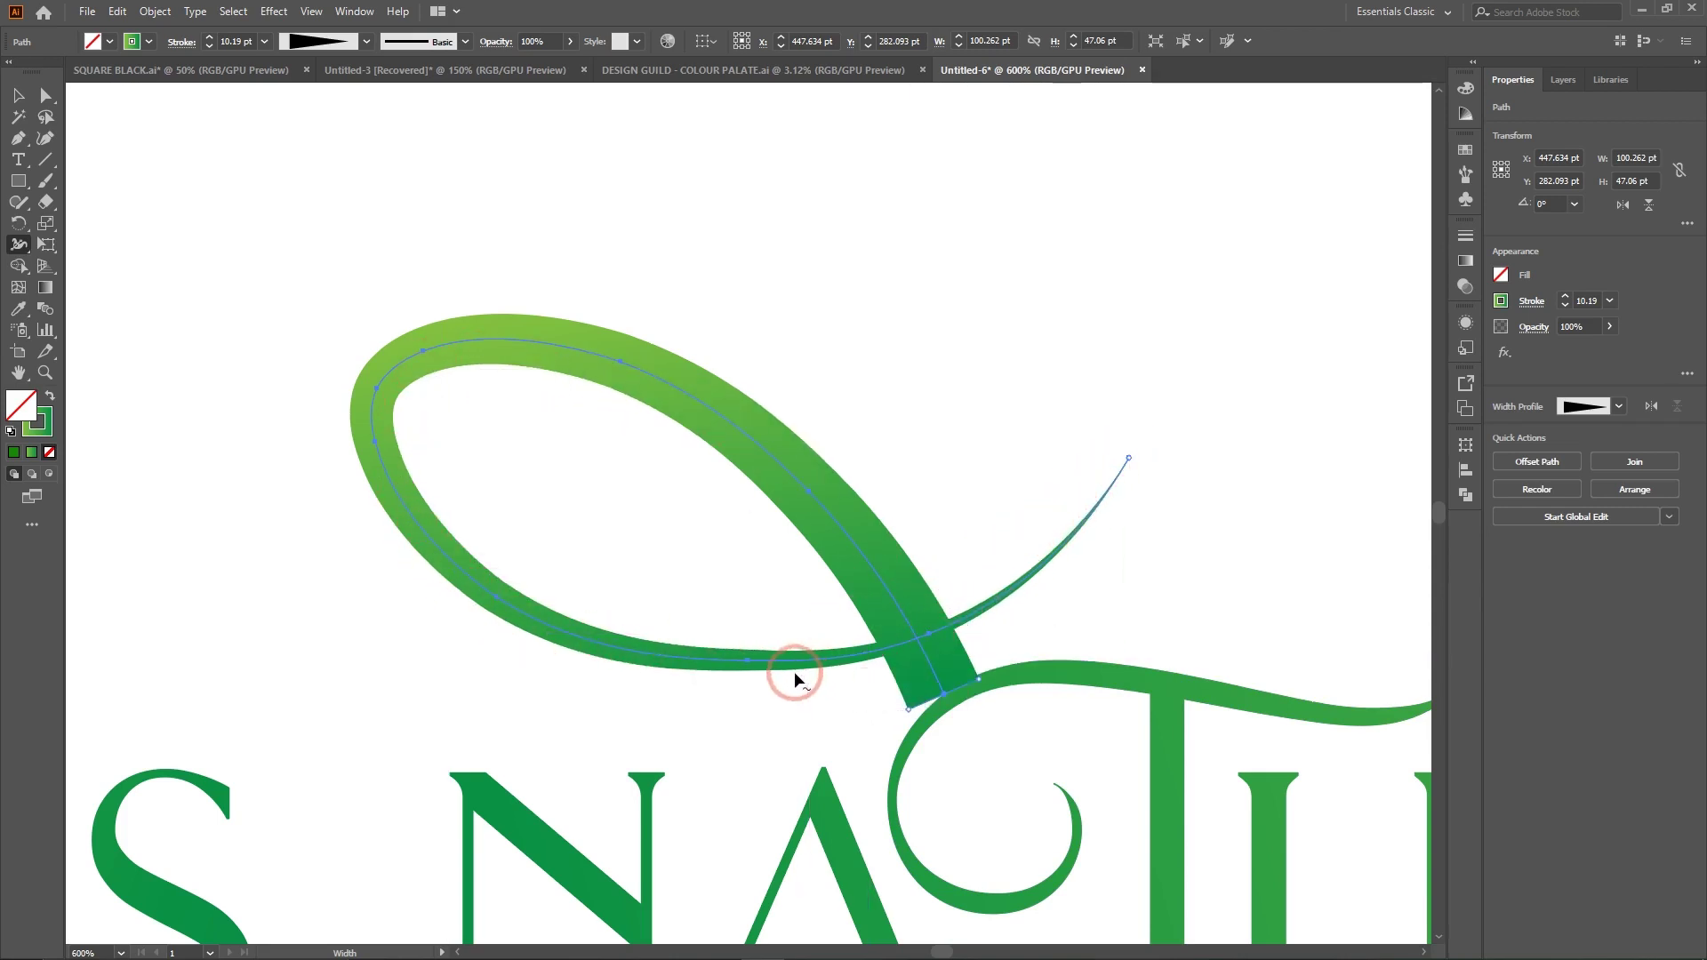
{"action": "left_click_drag", "start_coordinate": [793, 683], "coordinate": [798, 695]}
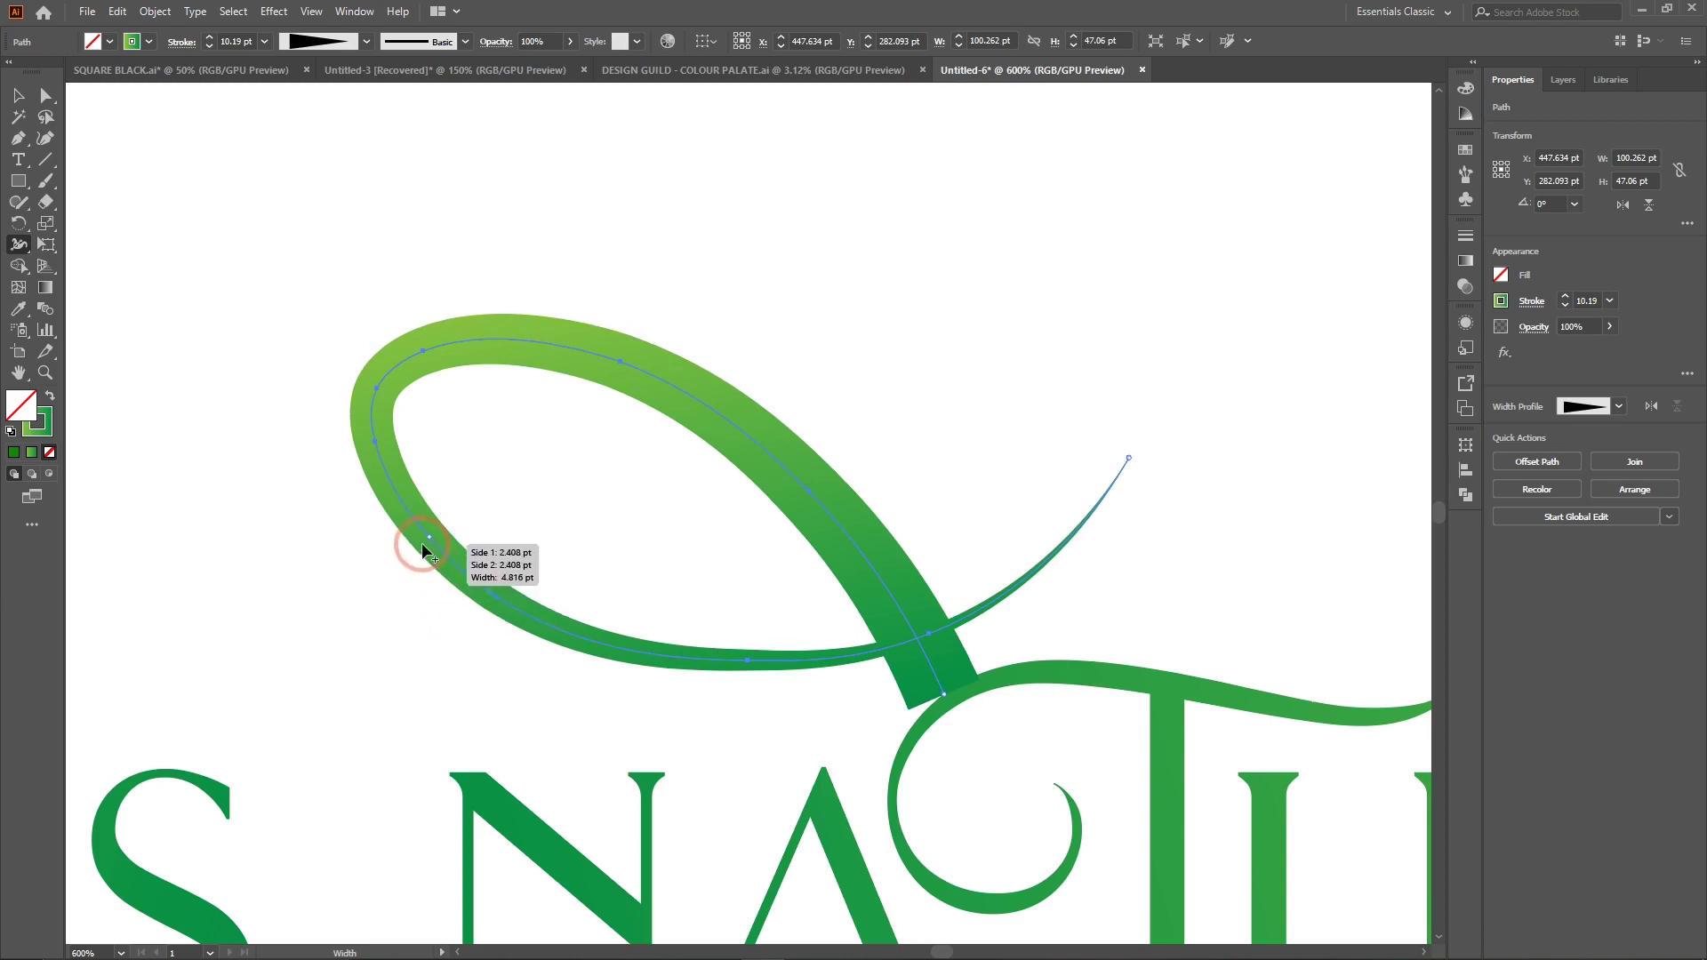
{"action": "left_click_drag", "start_coordinate": [421, 542], "coordinate": [397, 567]}
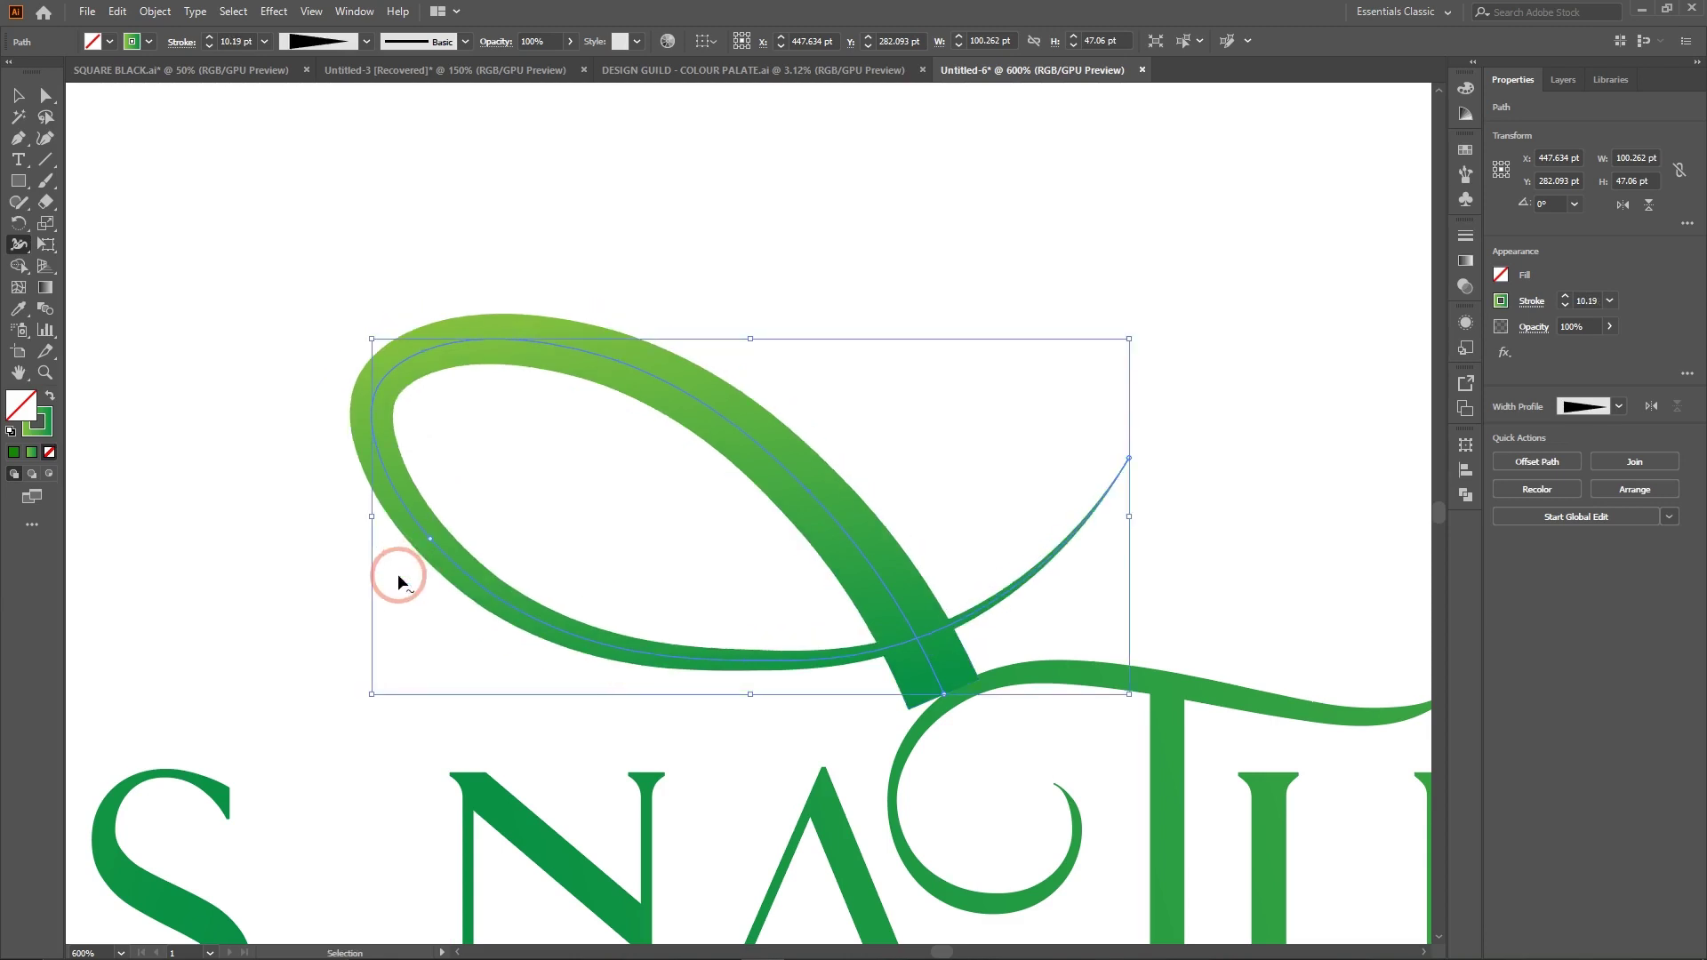
{"action": "key", "text": "ctrl+z"}
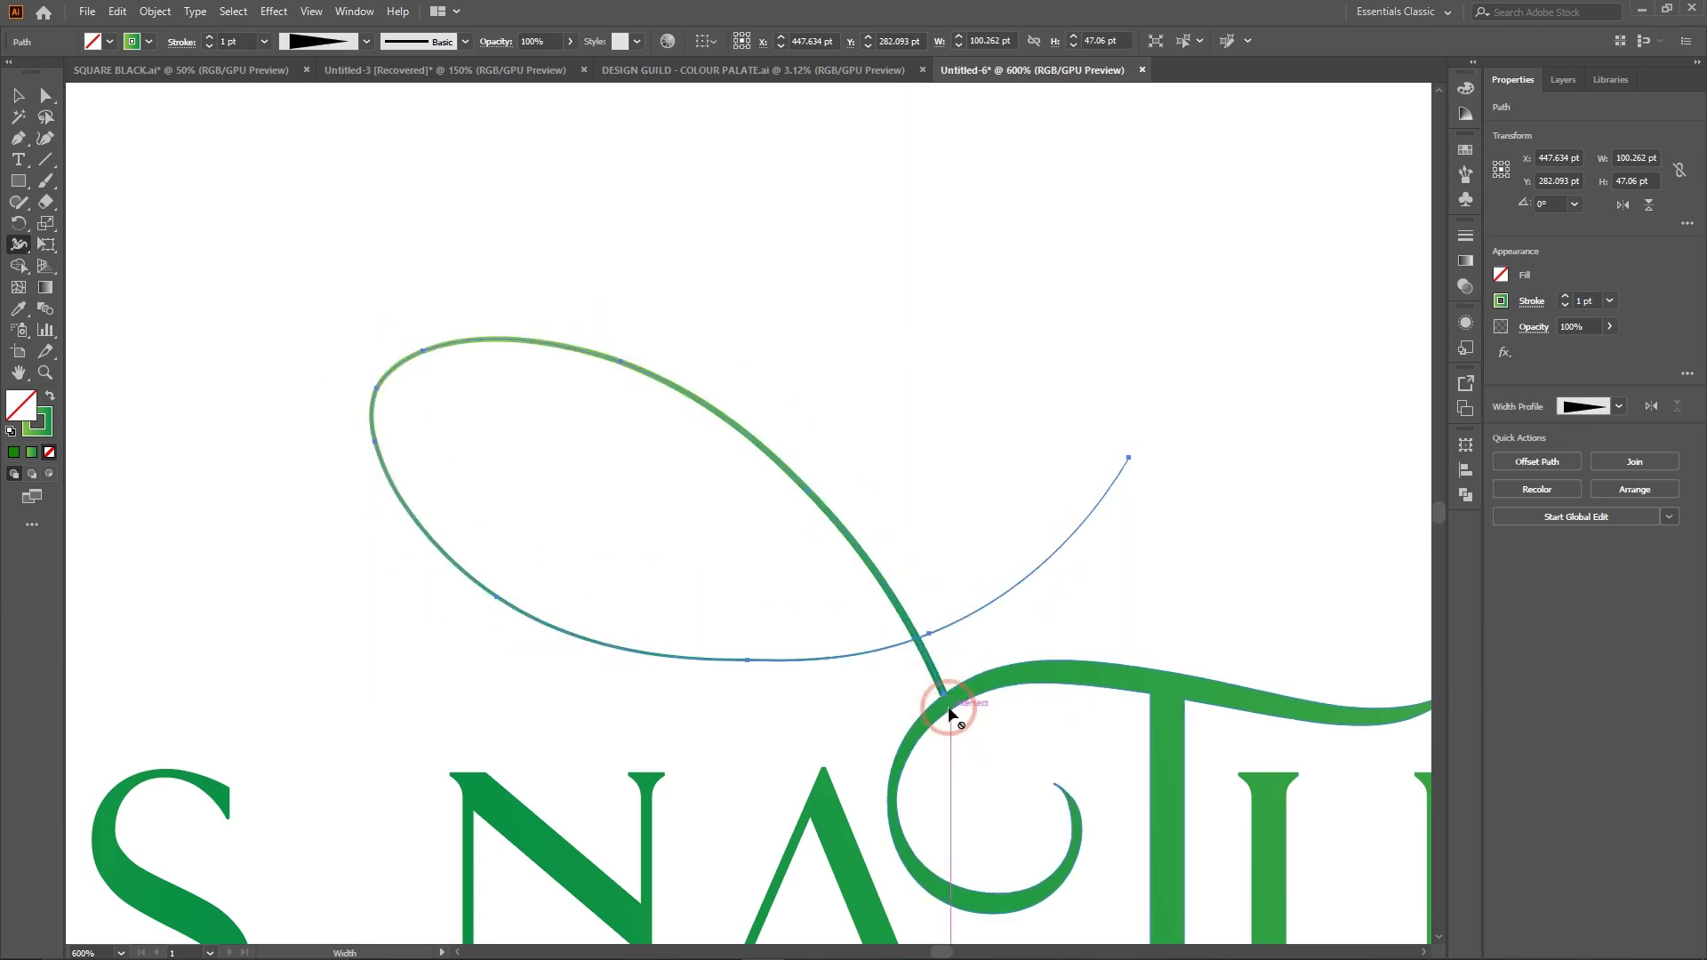
Widen the loop's stroke at its base on the T's swash to about 10.3 pt and expand its appearance.
{"action": "mouse_move", "coordinate": [940, 701]}
{"action": "left_mouse_down"}
{"action": "mouse_move", "coordinate": [926, 690]}
{"action": "mouse_move", "coordinate": [915, 736]}
{"action": "left_mouse_up"}
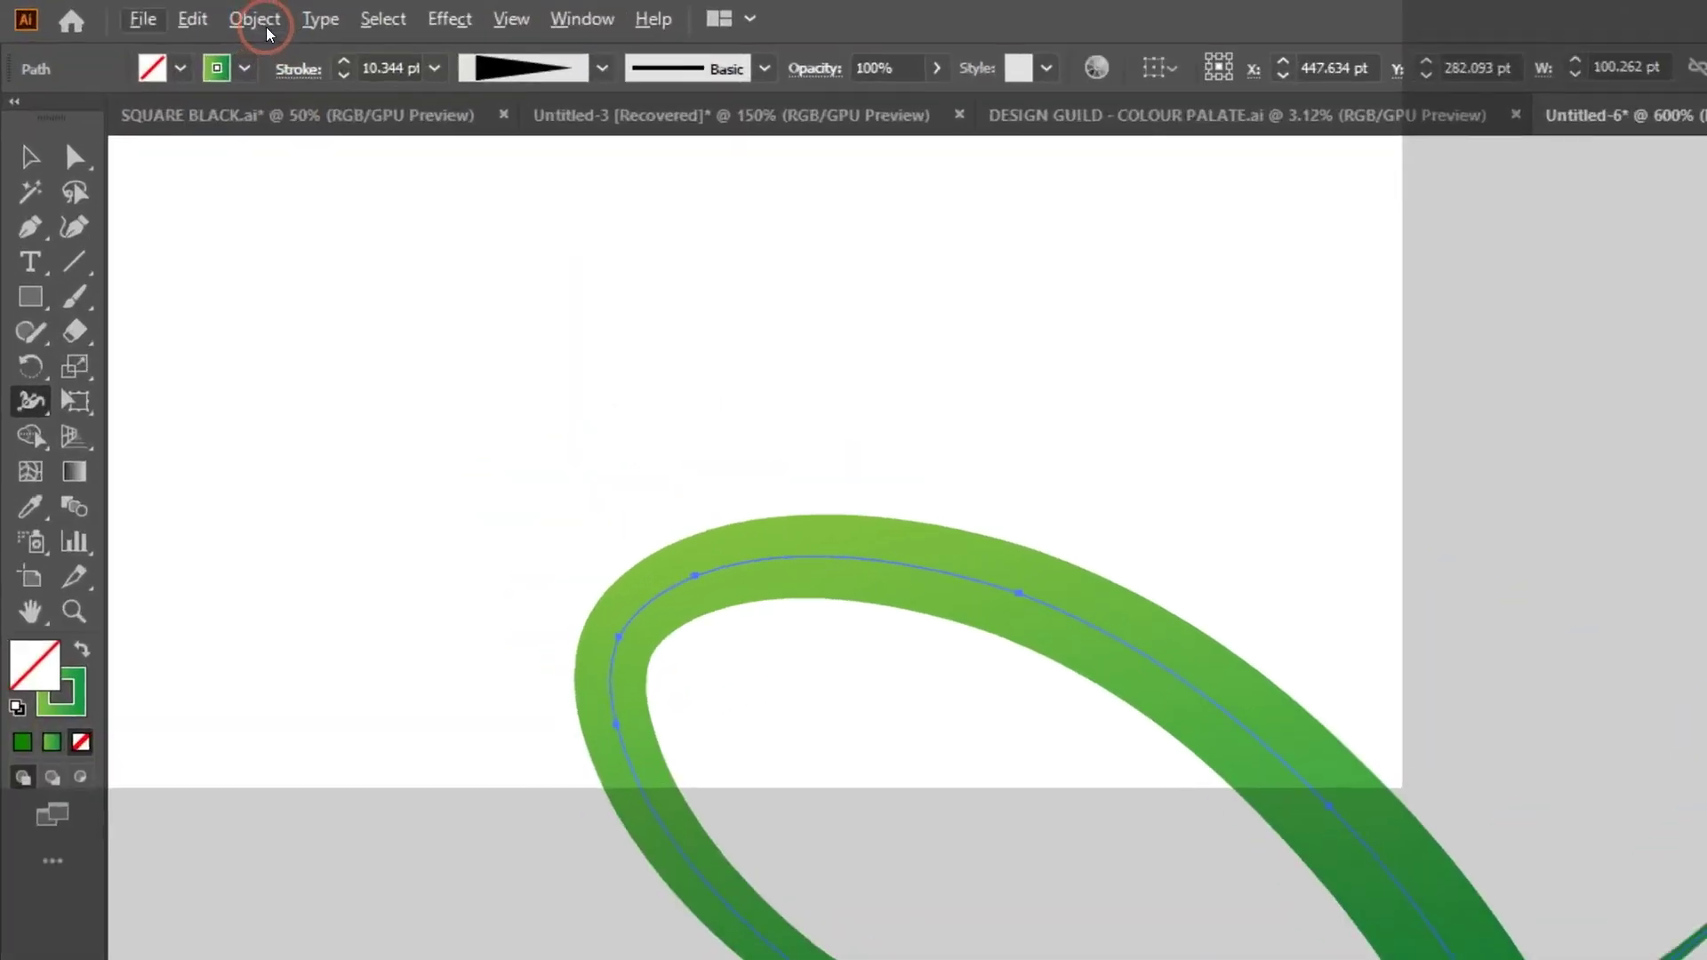
{"action": "left_click", "coordinate": [155, 11]}
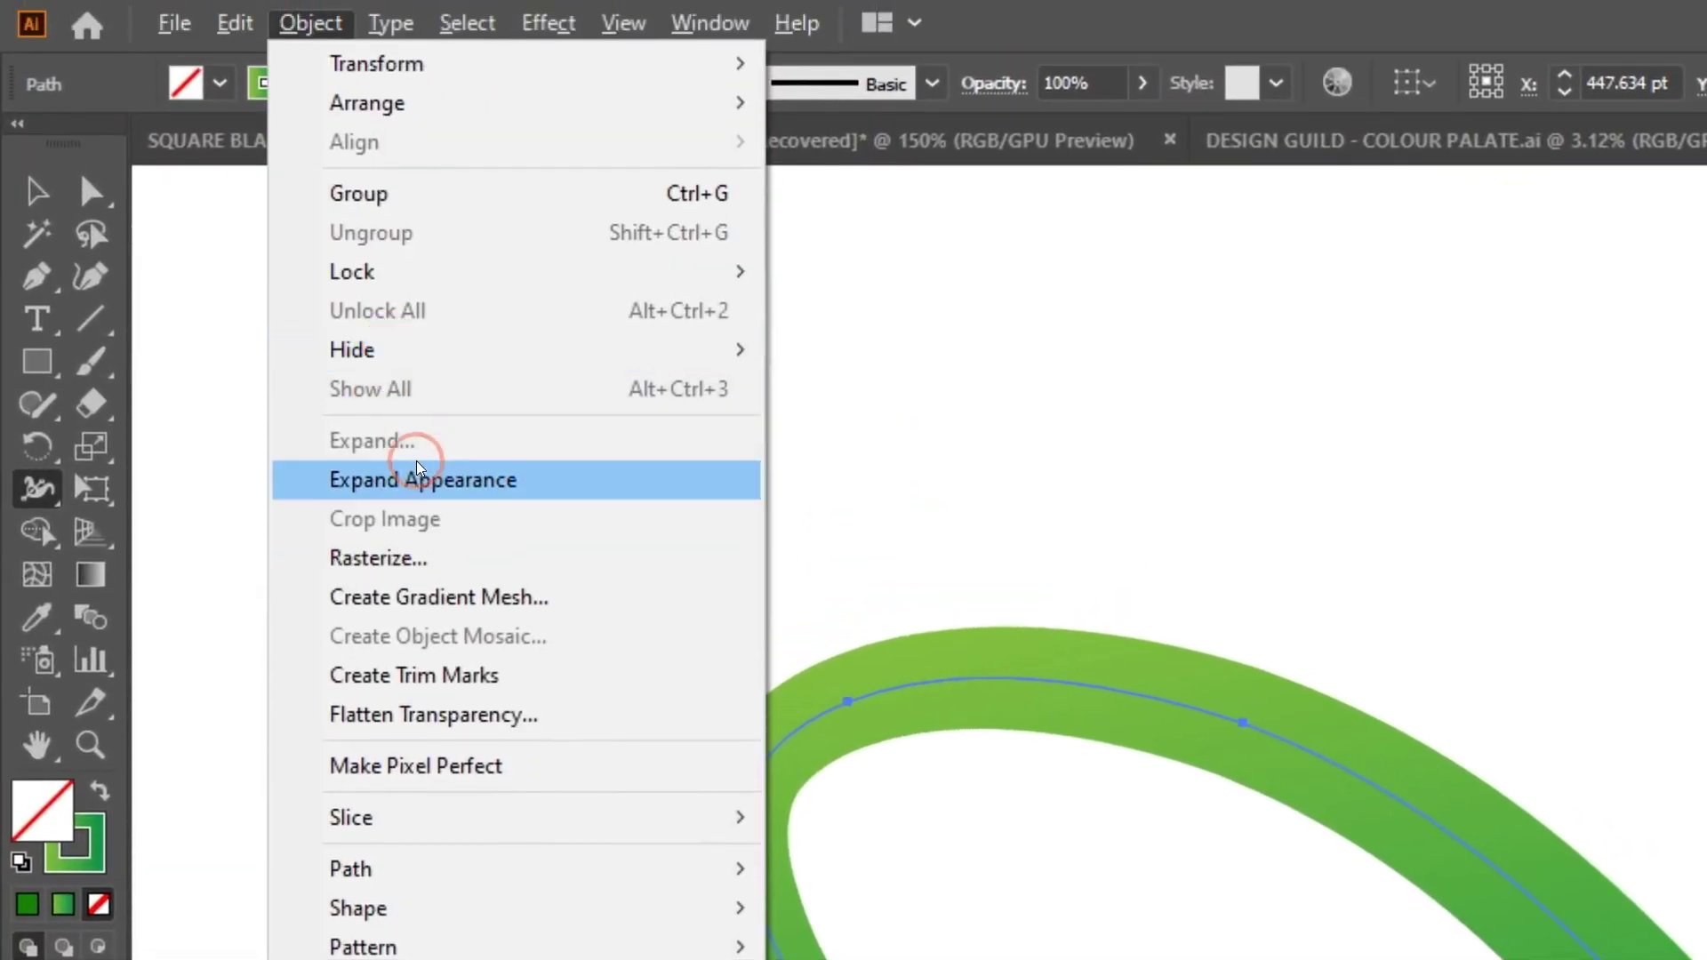
{"action": "left_click", "coordinate": [418, 479]}
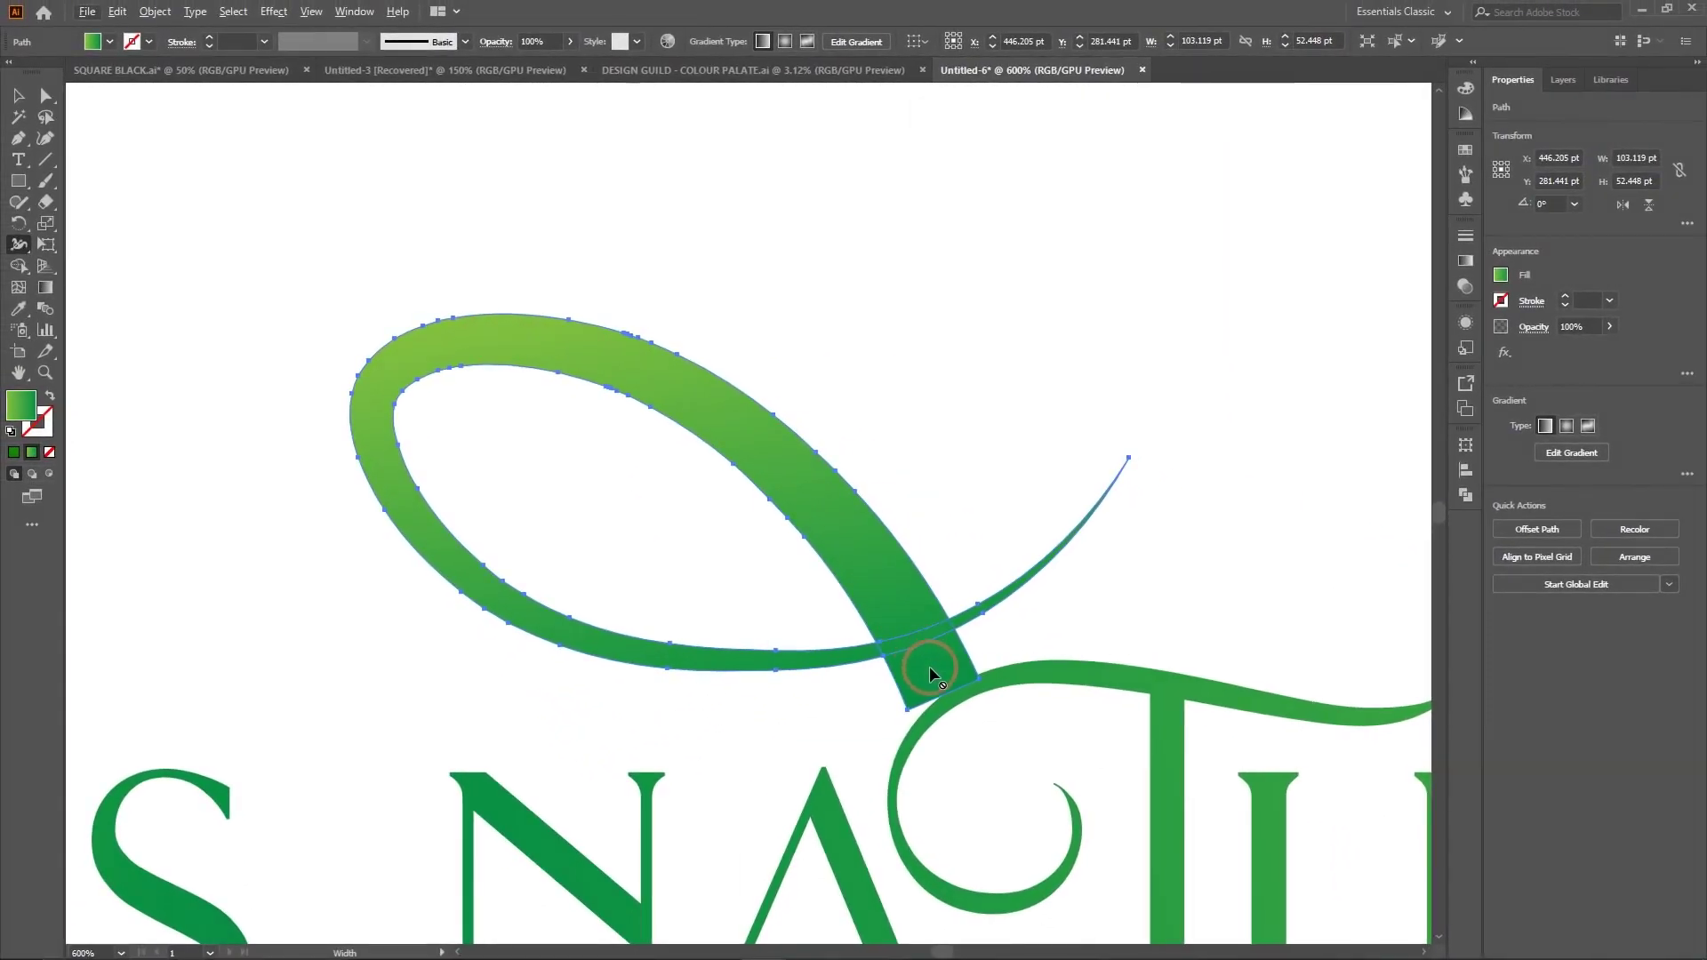
Move the stem's lower-left corner onto the T's swash, add a point on the stem's inner edge, and deselect the loop.
{"action": "left_click", "coordinate": [45, 138]}
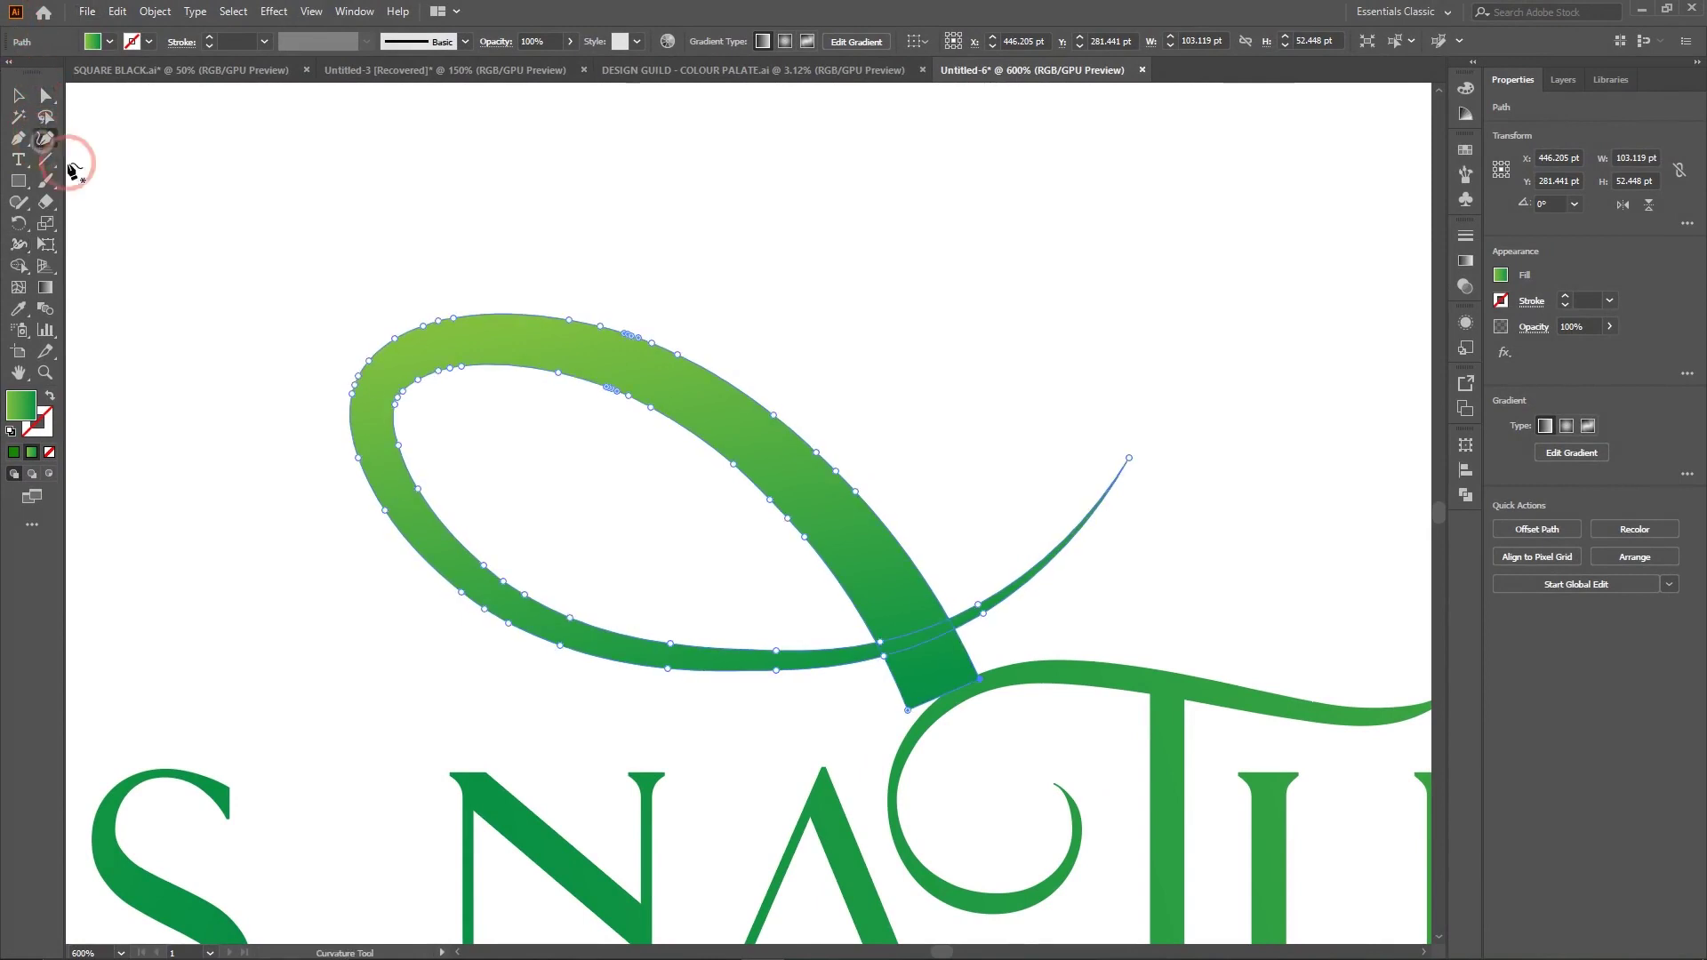
{"action": "left_click_drag", "start_coordinate": [907, 709], "coordinate": [921, 722]}
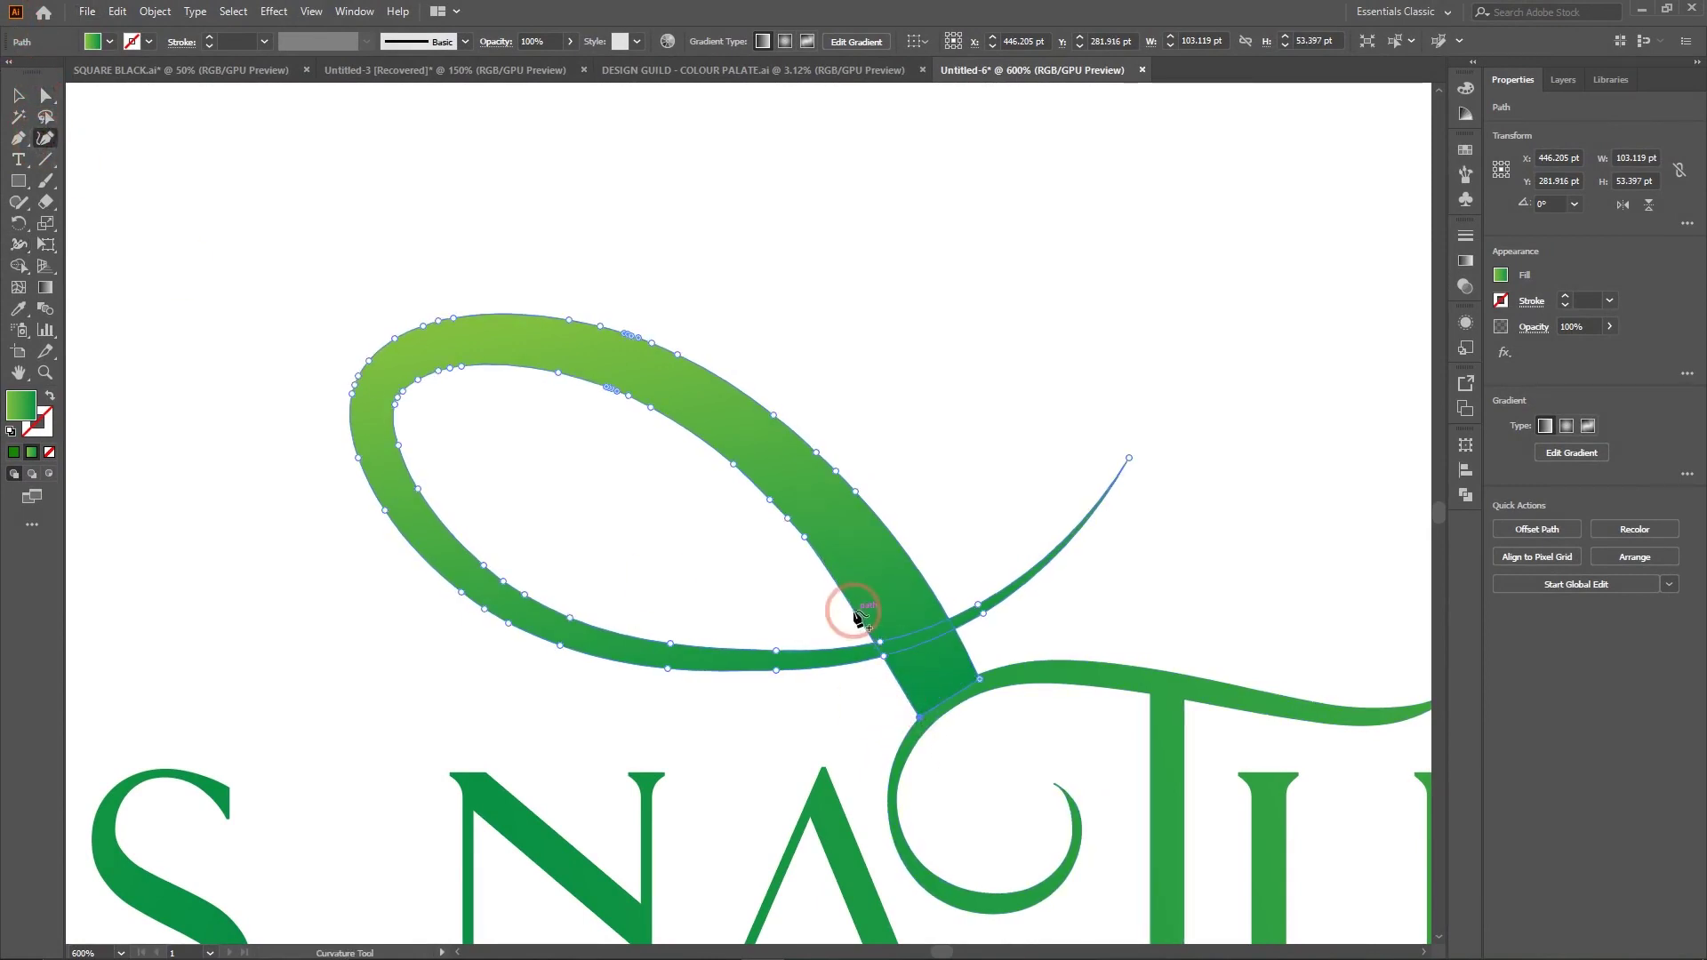
{"action": "left_click_drag", "start_coordinate": [857, 597], "coordinate": [853, 600]}
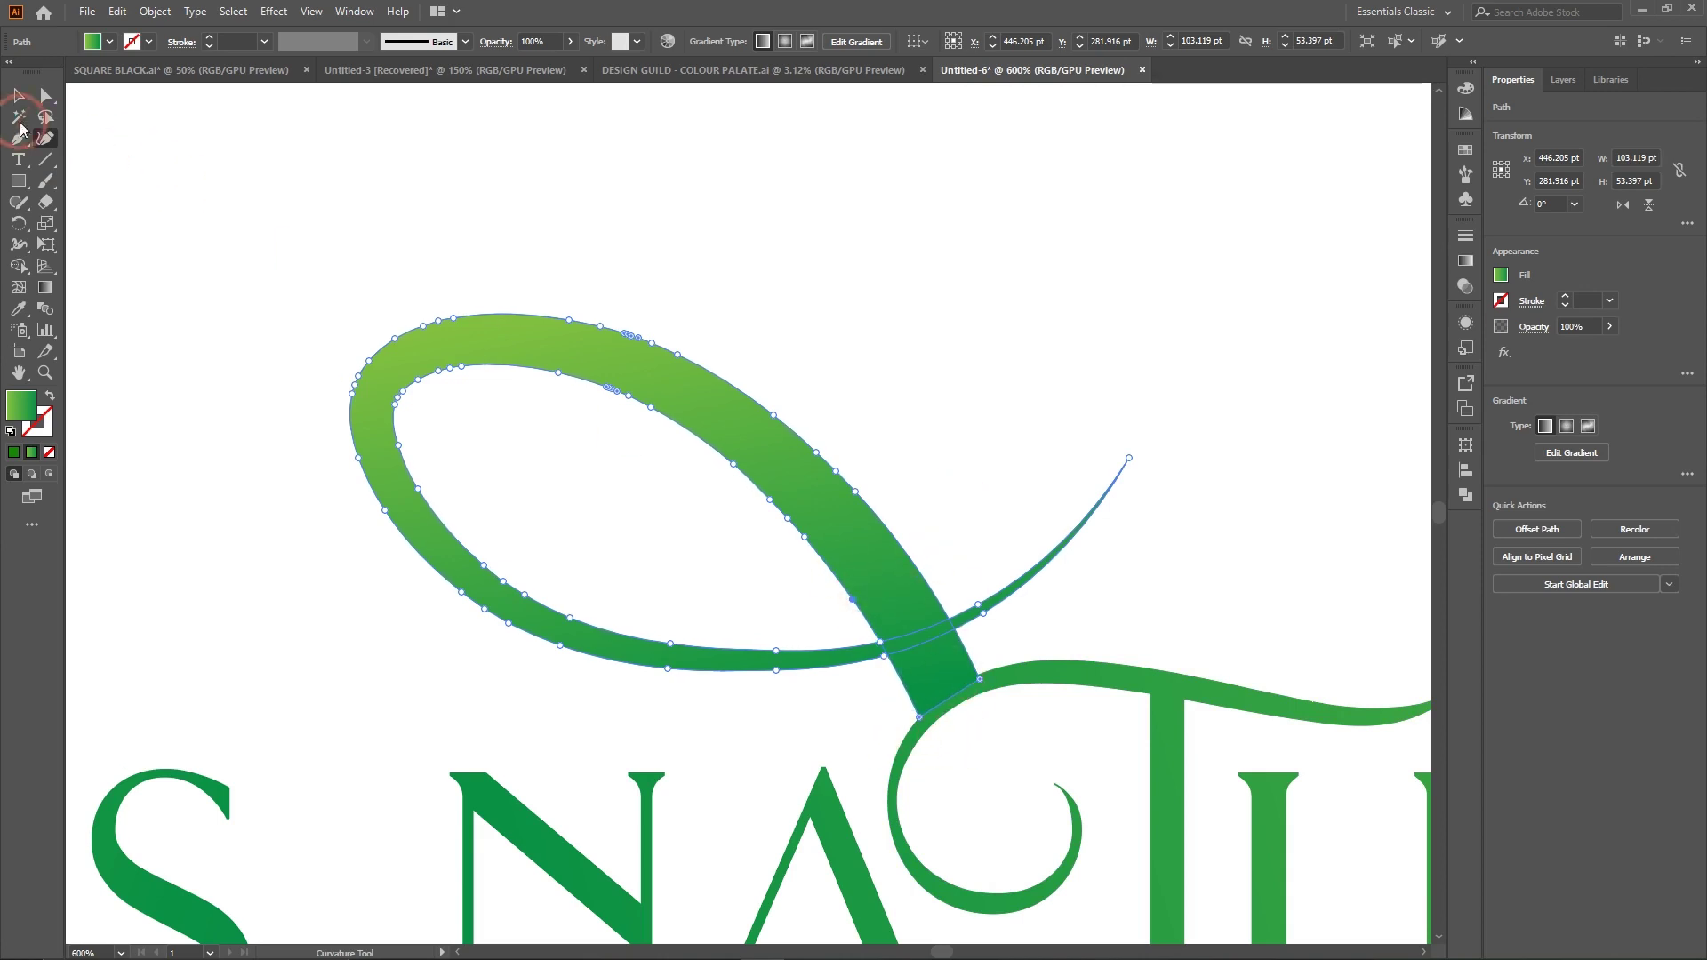
{"action": "left_click", "coordinate": [14, 93]}
{"action": "left_click", "coordinate": [837, 269]}
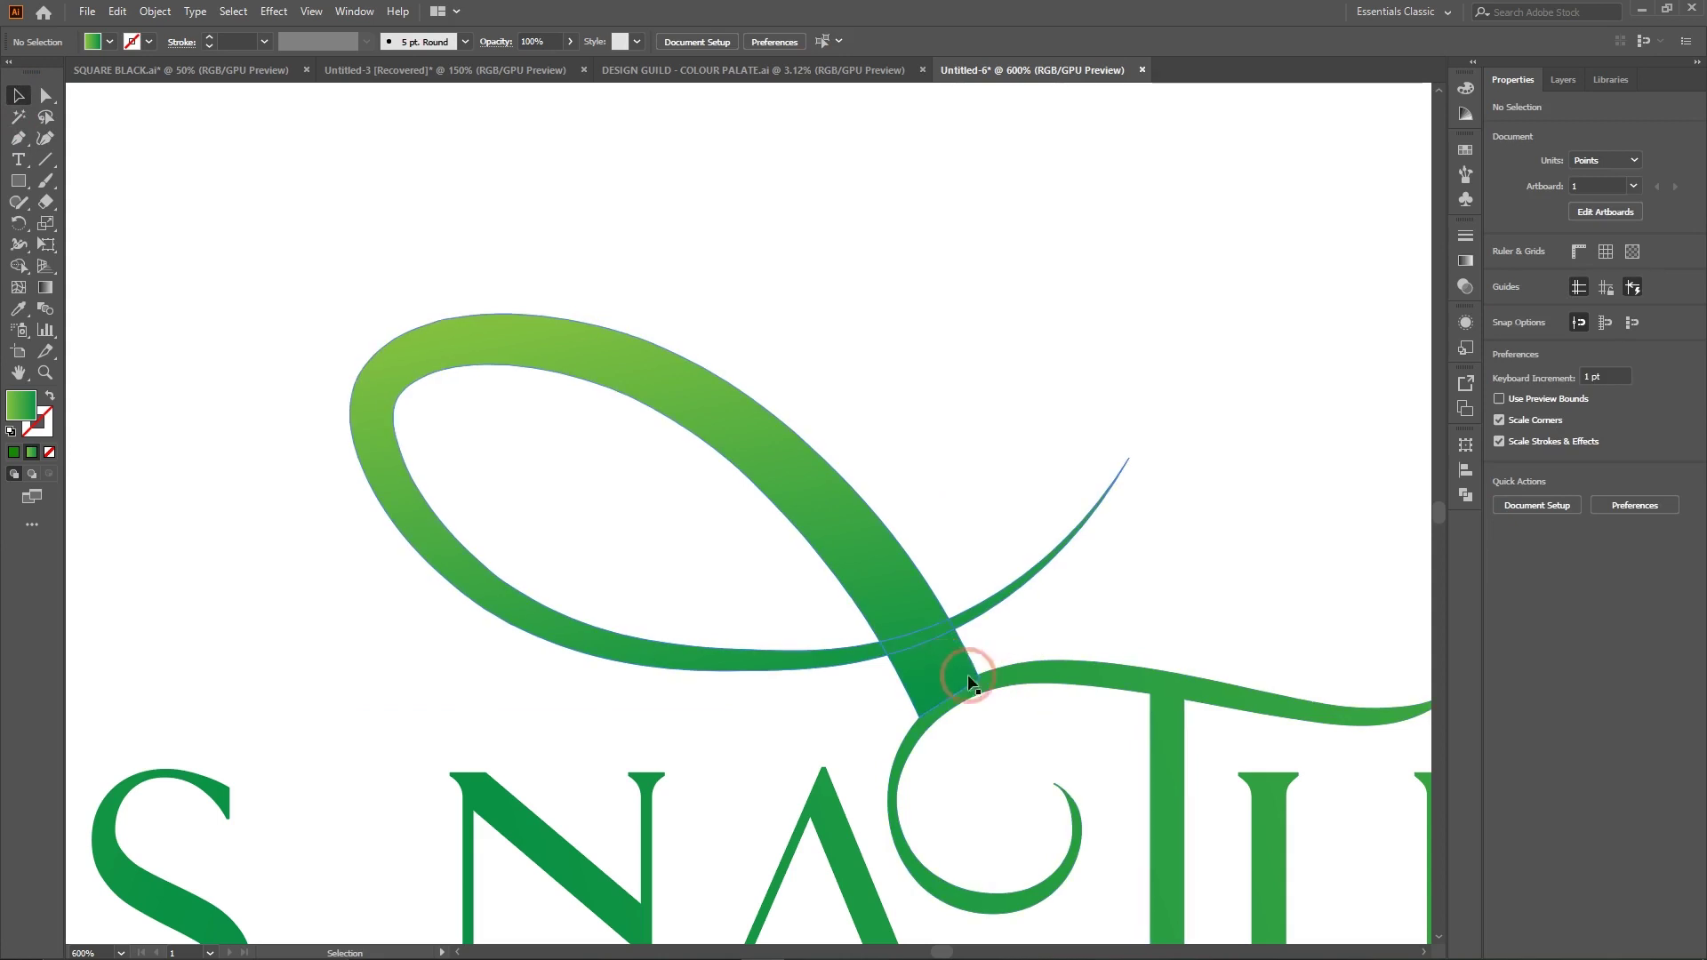
Merge the loop and the T with its swash into one shape using Pathfinder Unite, and deselect it.
{"action": "scroll", "coordinate": [1082, 665], "scroll_direction": "right", "scroll_amount": 3}
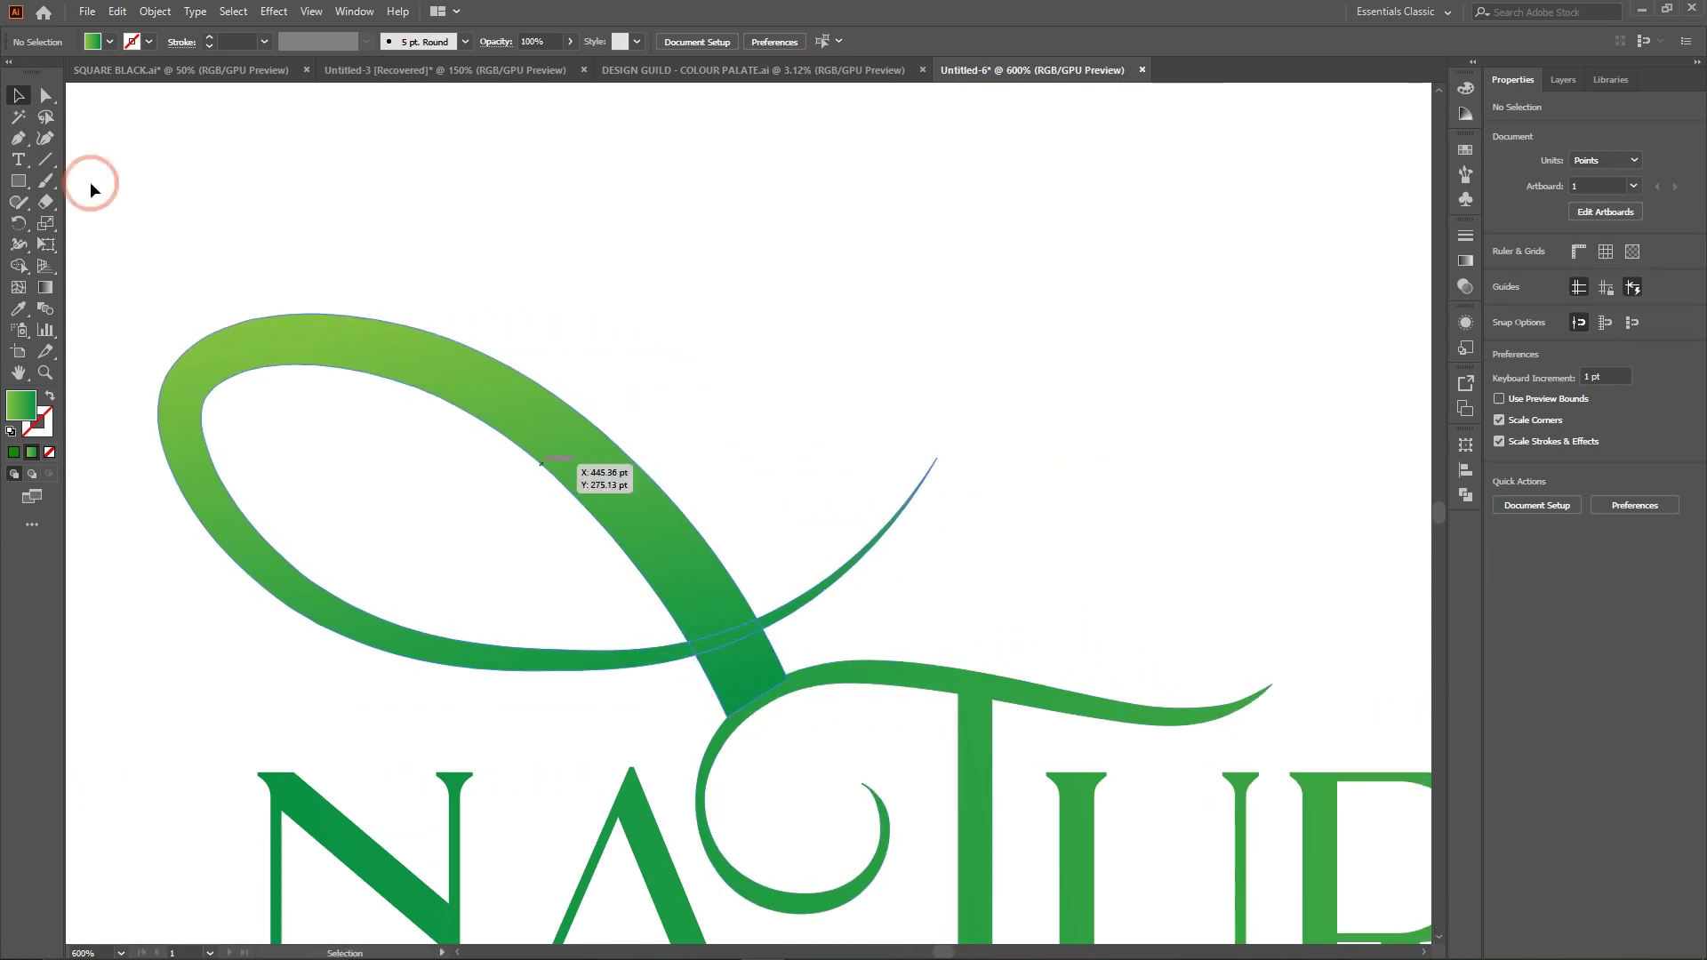
{"action": "left_click", "coordinate": [51, 95]}
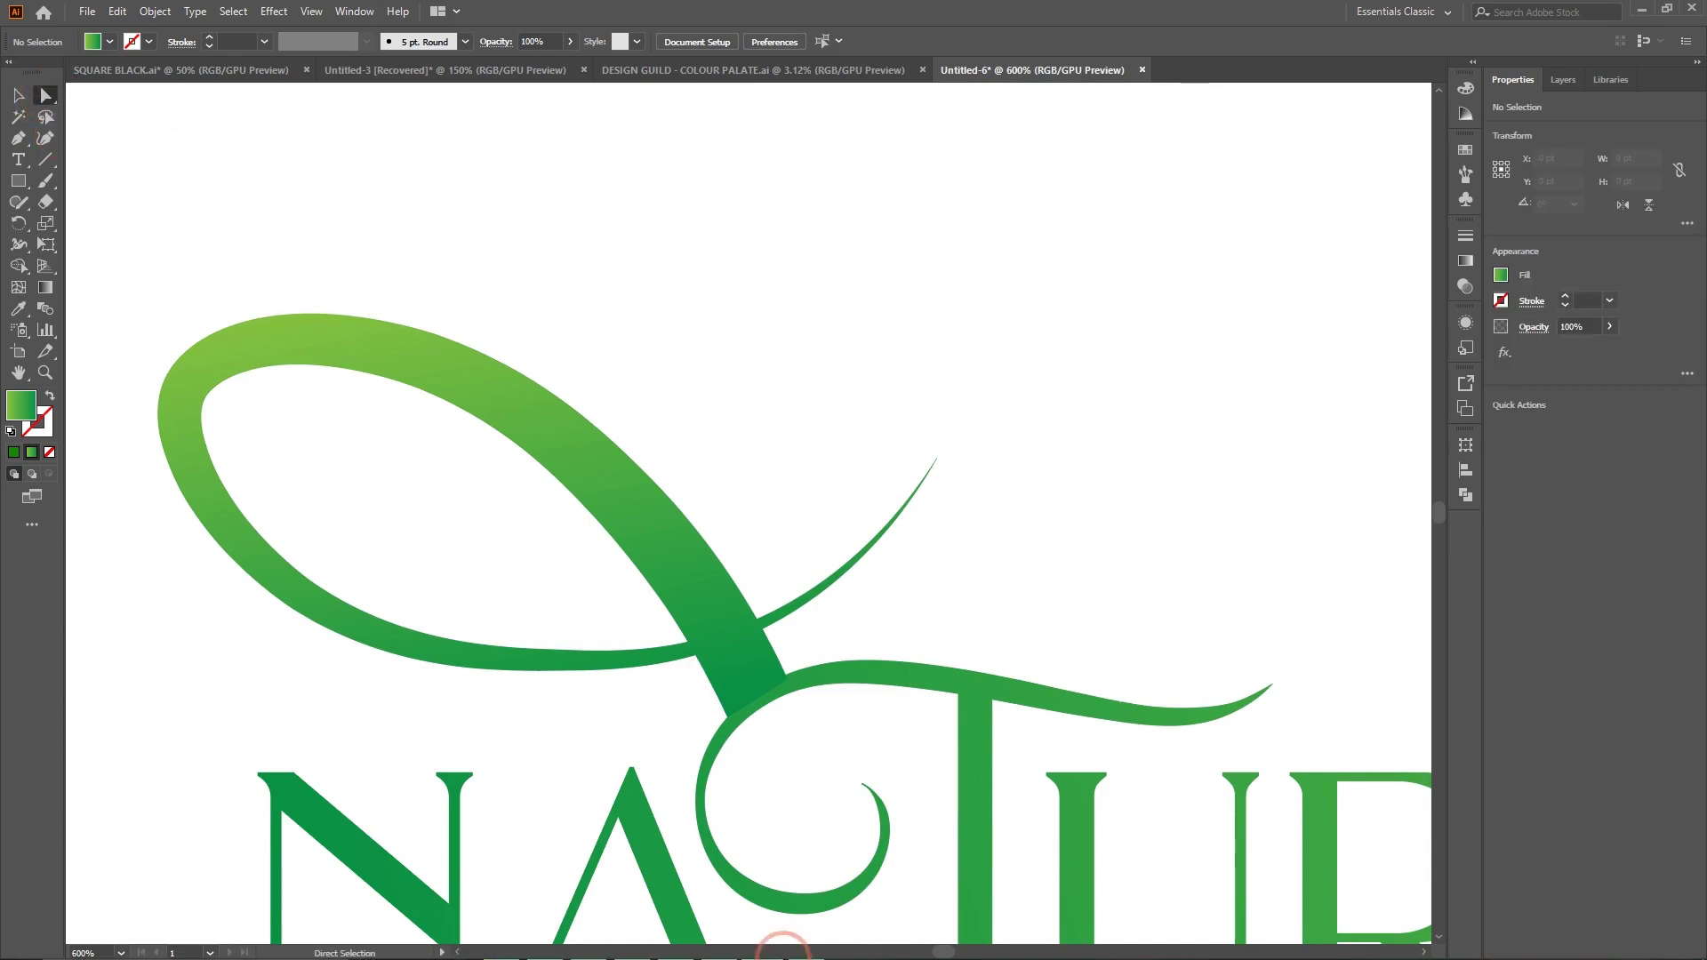
{"action": "mouse_move", "coordinate": [763, 953]}
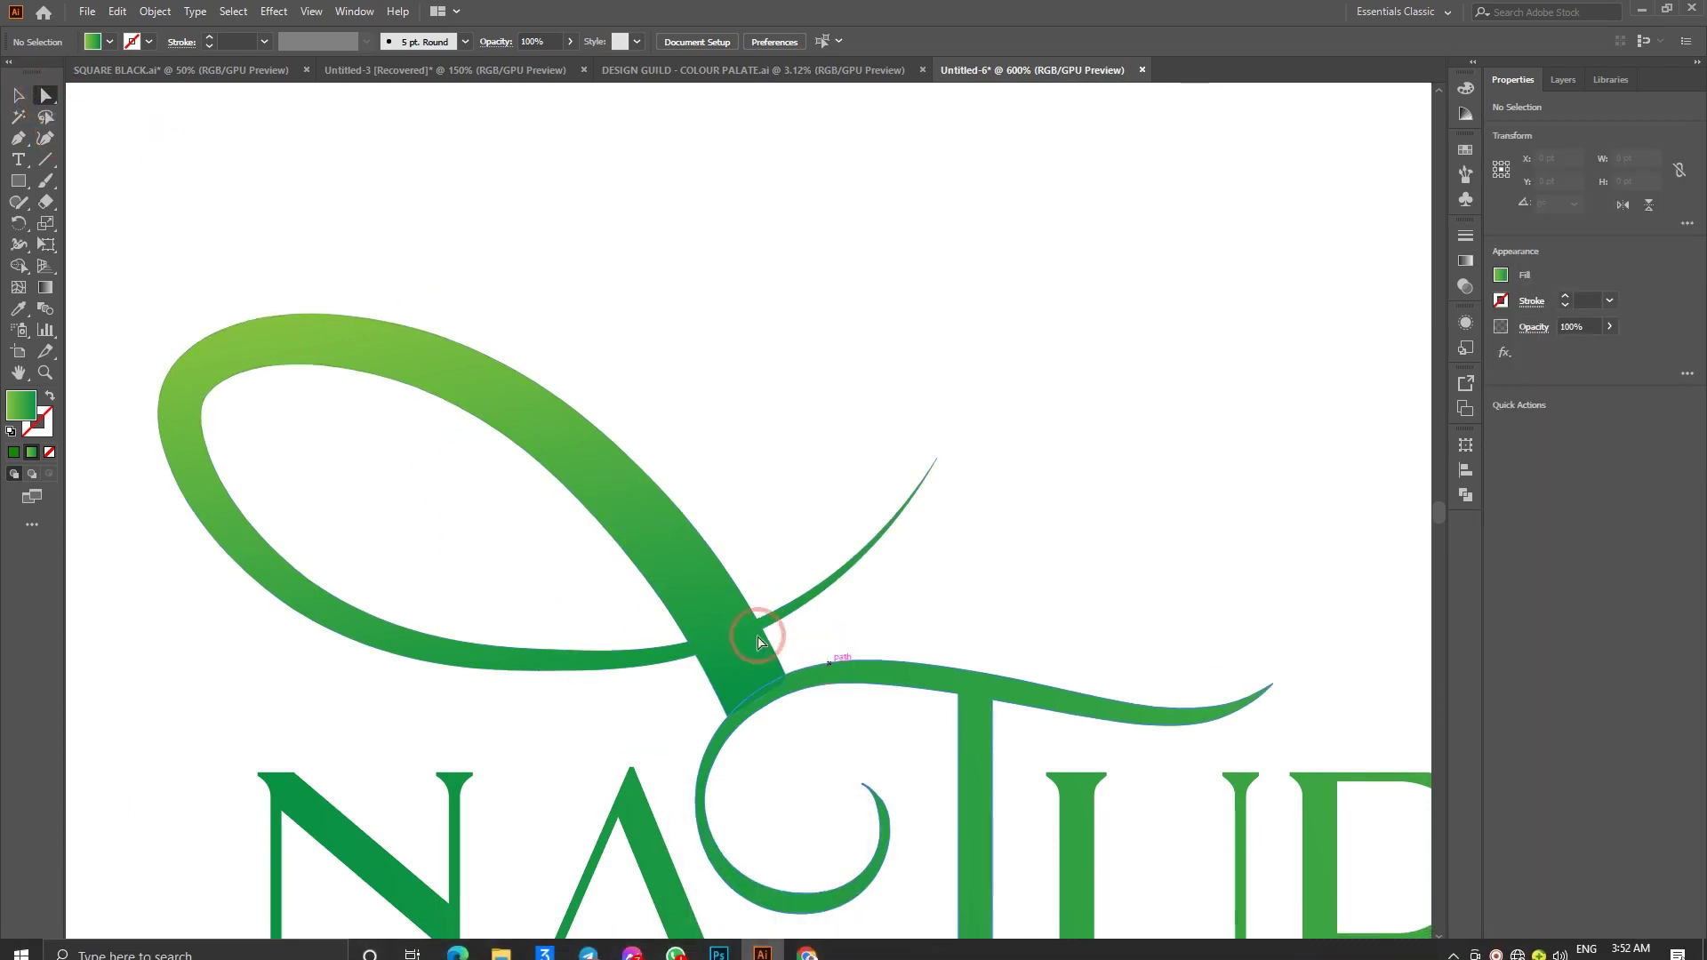
{"action": "left_click", "coordinate": [675, 552]}
{"action": "left_click", "coordinate": [944, 691], "text": "shift"}
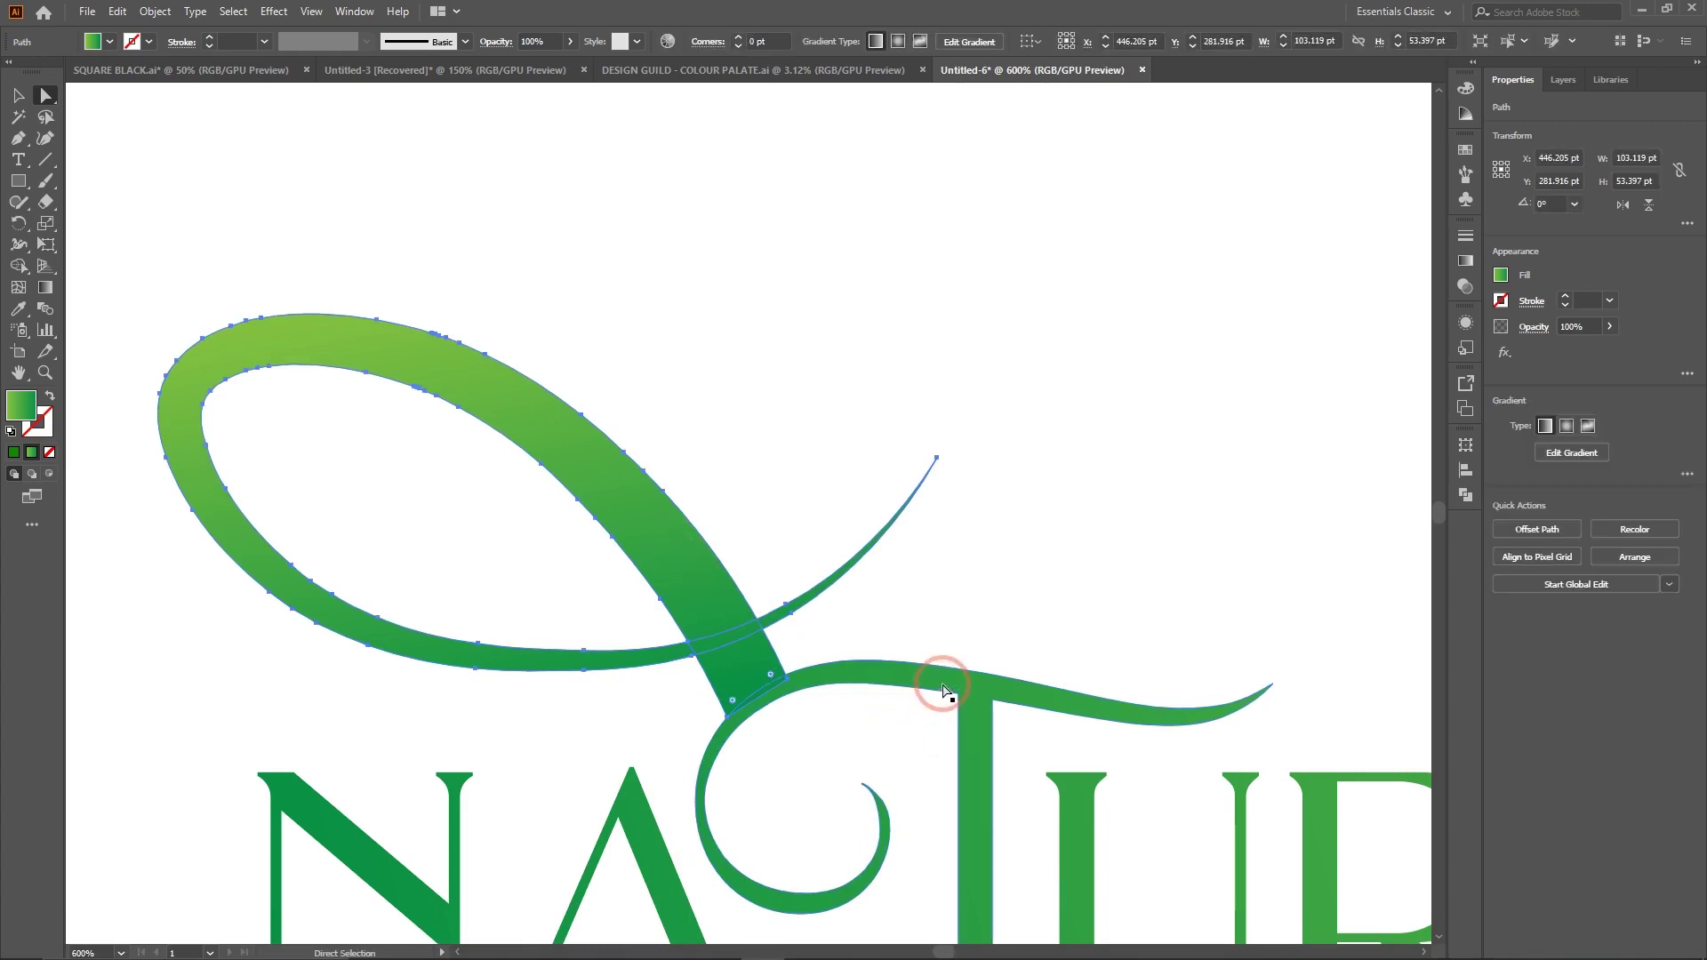
{"action": "left_click", "coordinate": [904, 698], "text": "shift"}
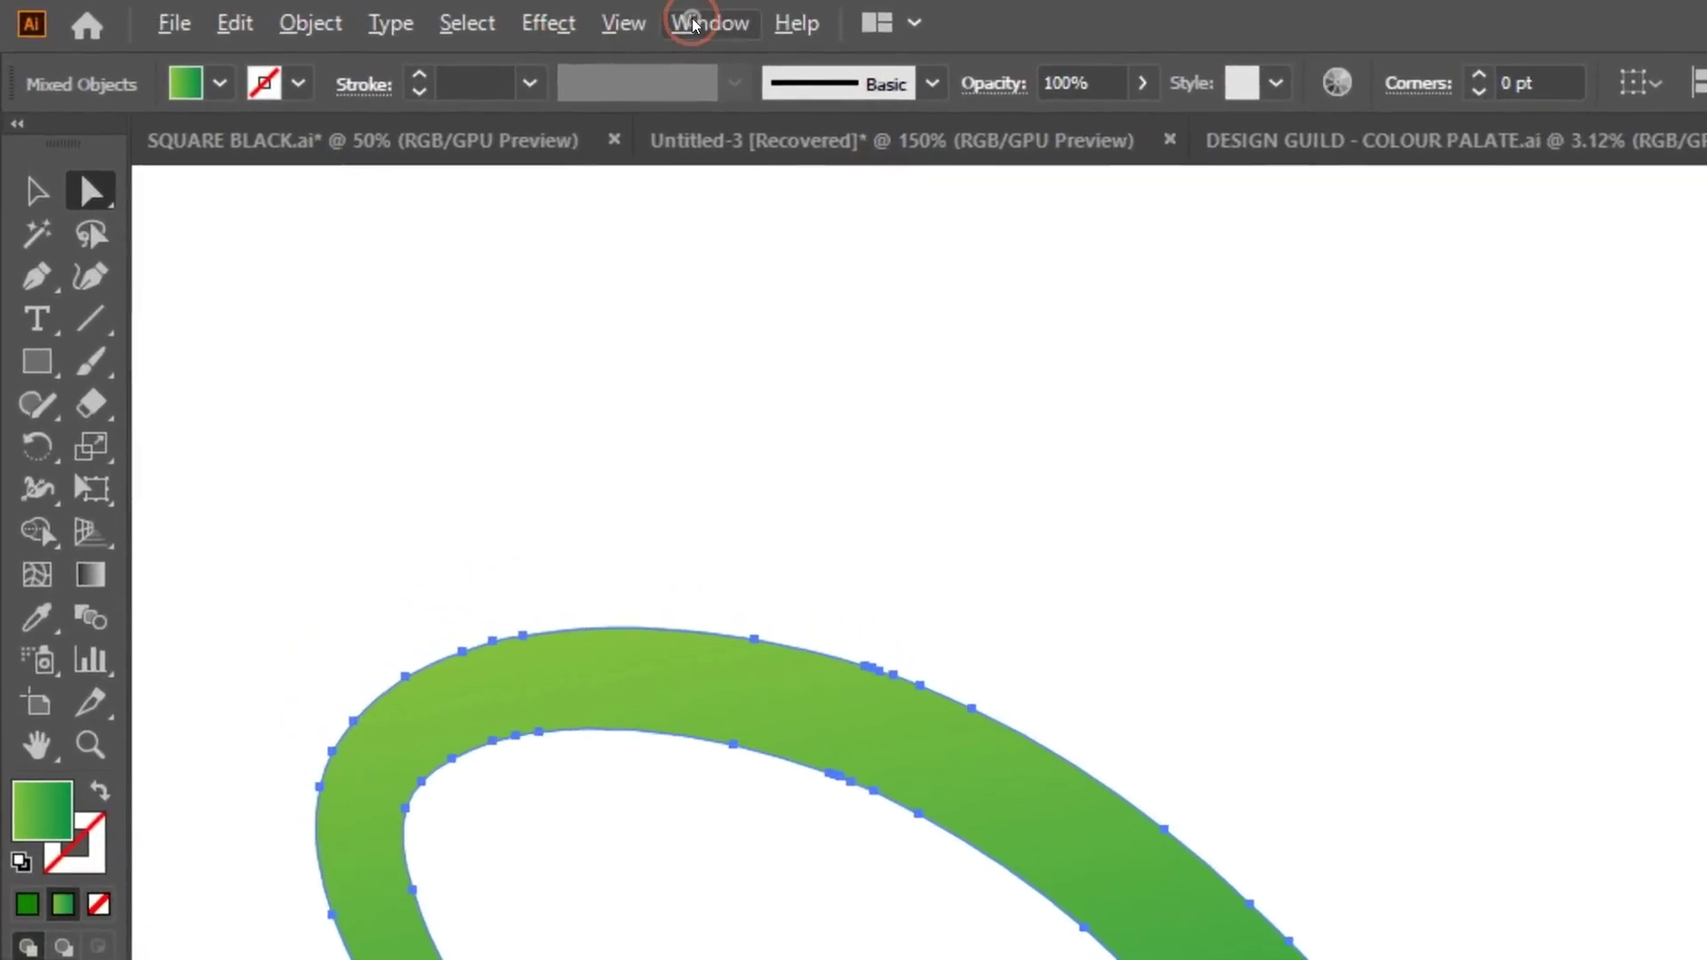
{"action": "left_click", "coordinate": [354, 10]}
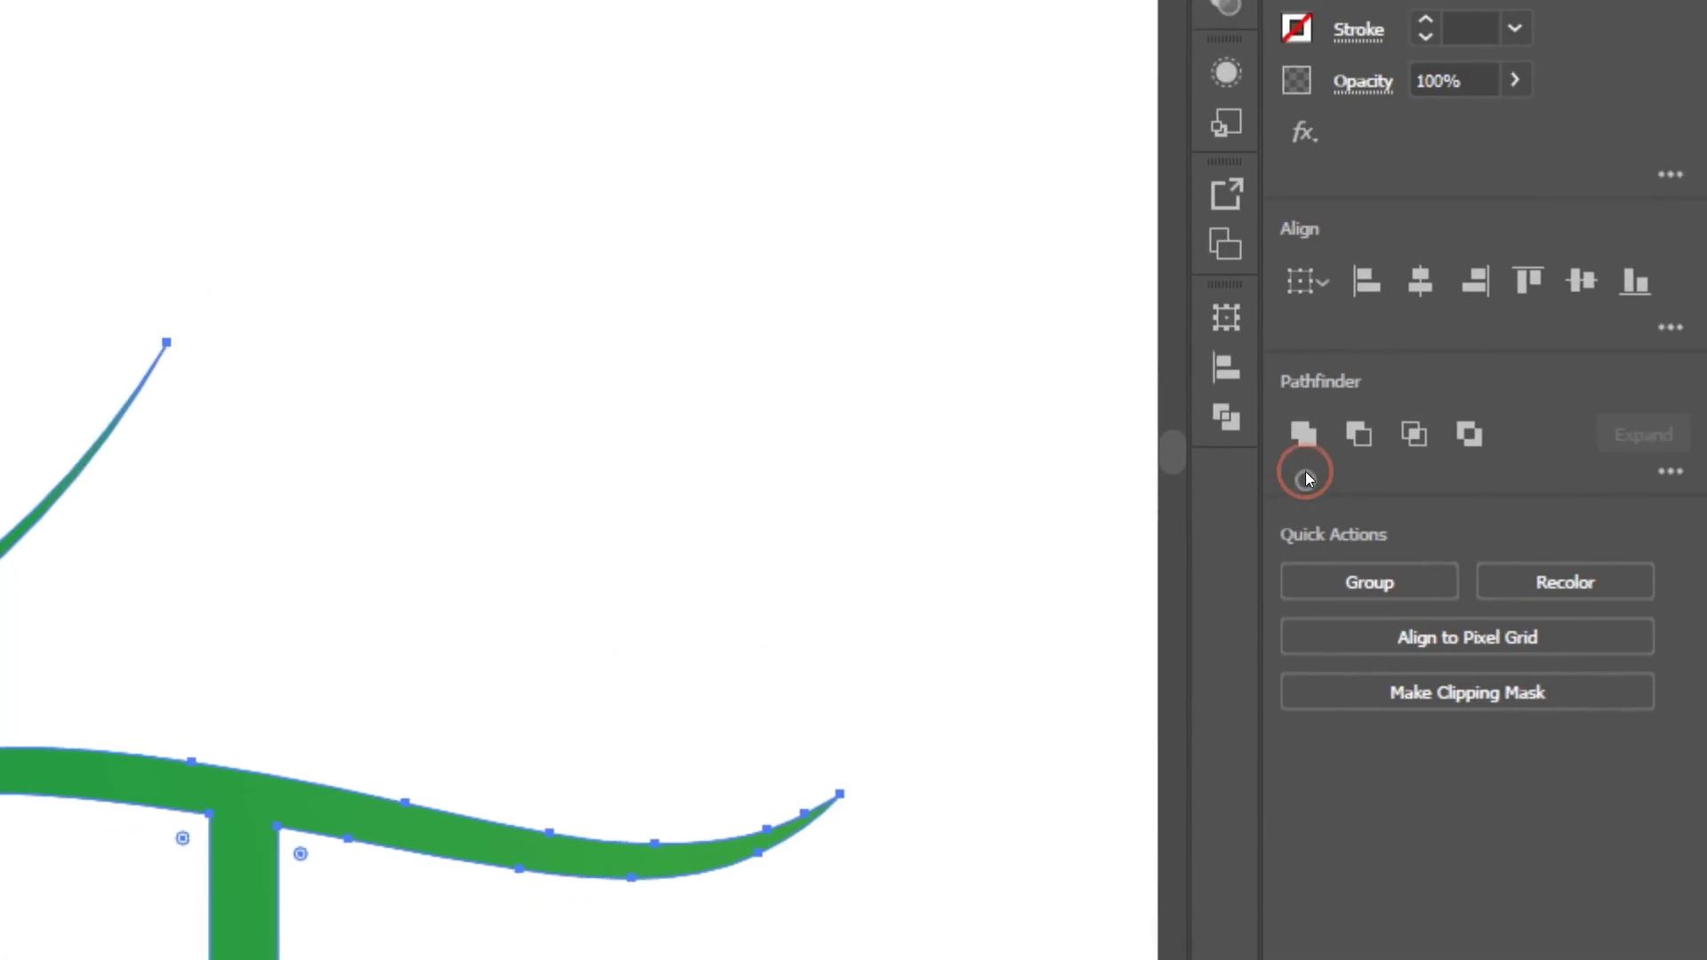
{"action": "left_click", "coordinate": [1293, 481]}
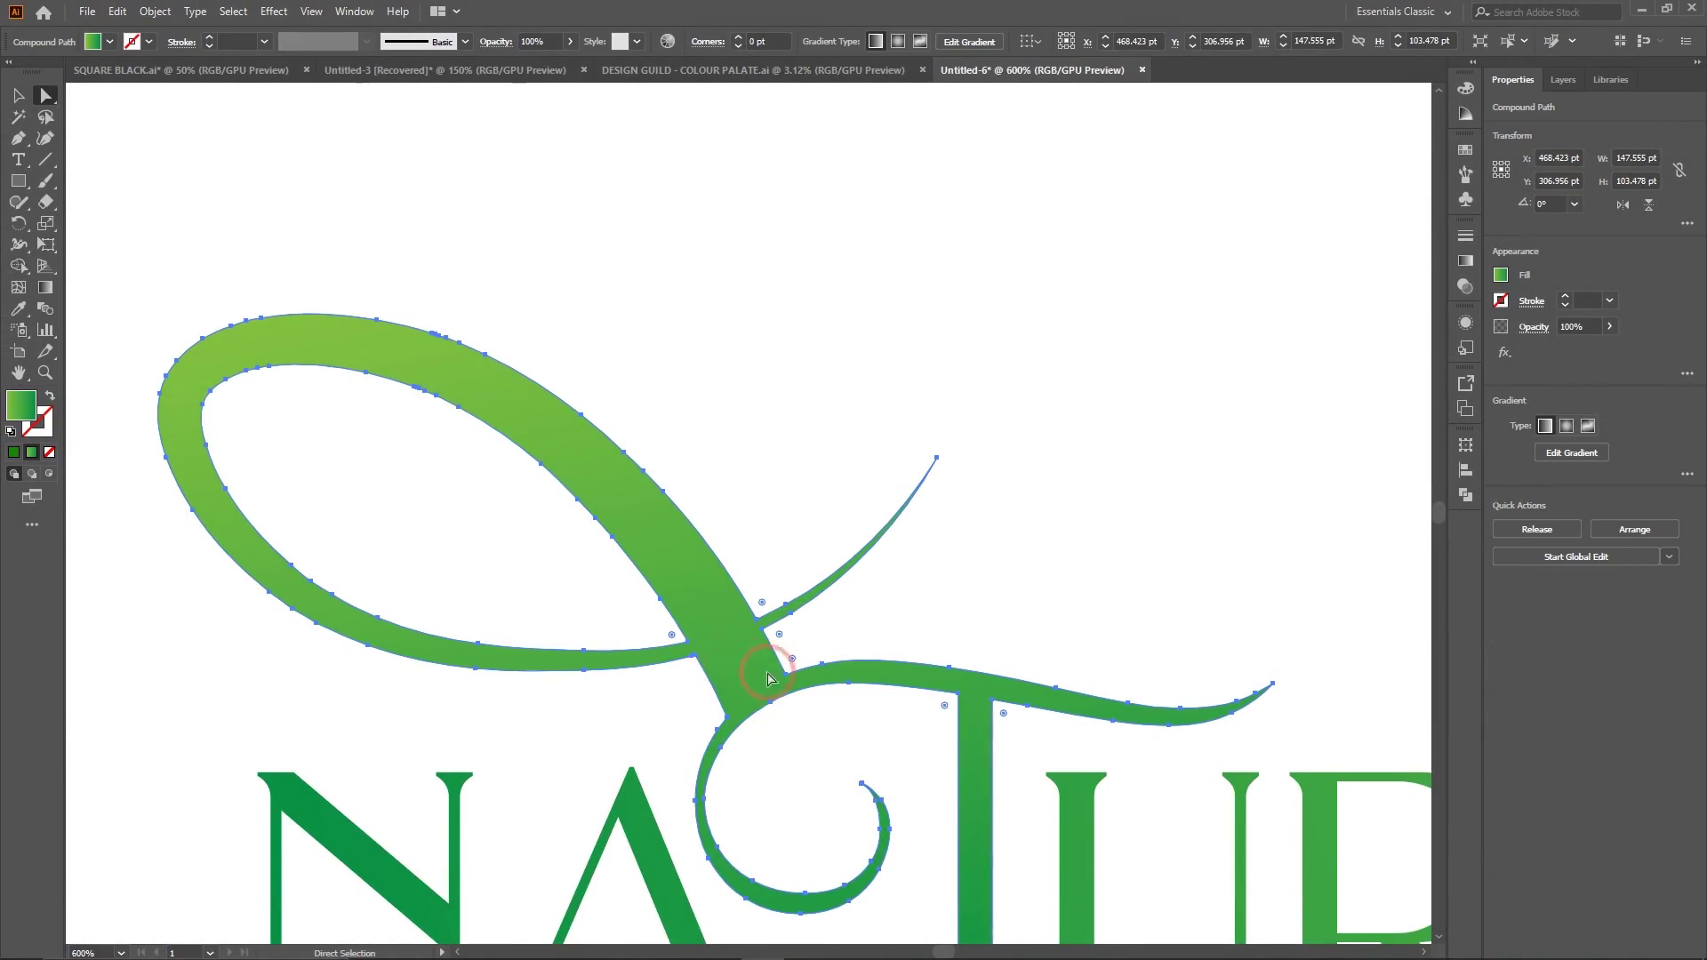
{"action": "left_click", "coordinate": [926, 599]}
Try rounding the lower-right corner where the stem meets the T's swash to about 3.3 pt, and undo it.
{"action": "left_click", "coordinate": [736, 659]}
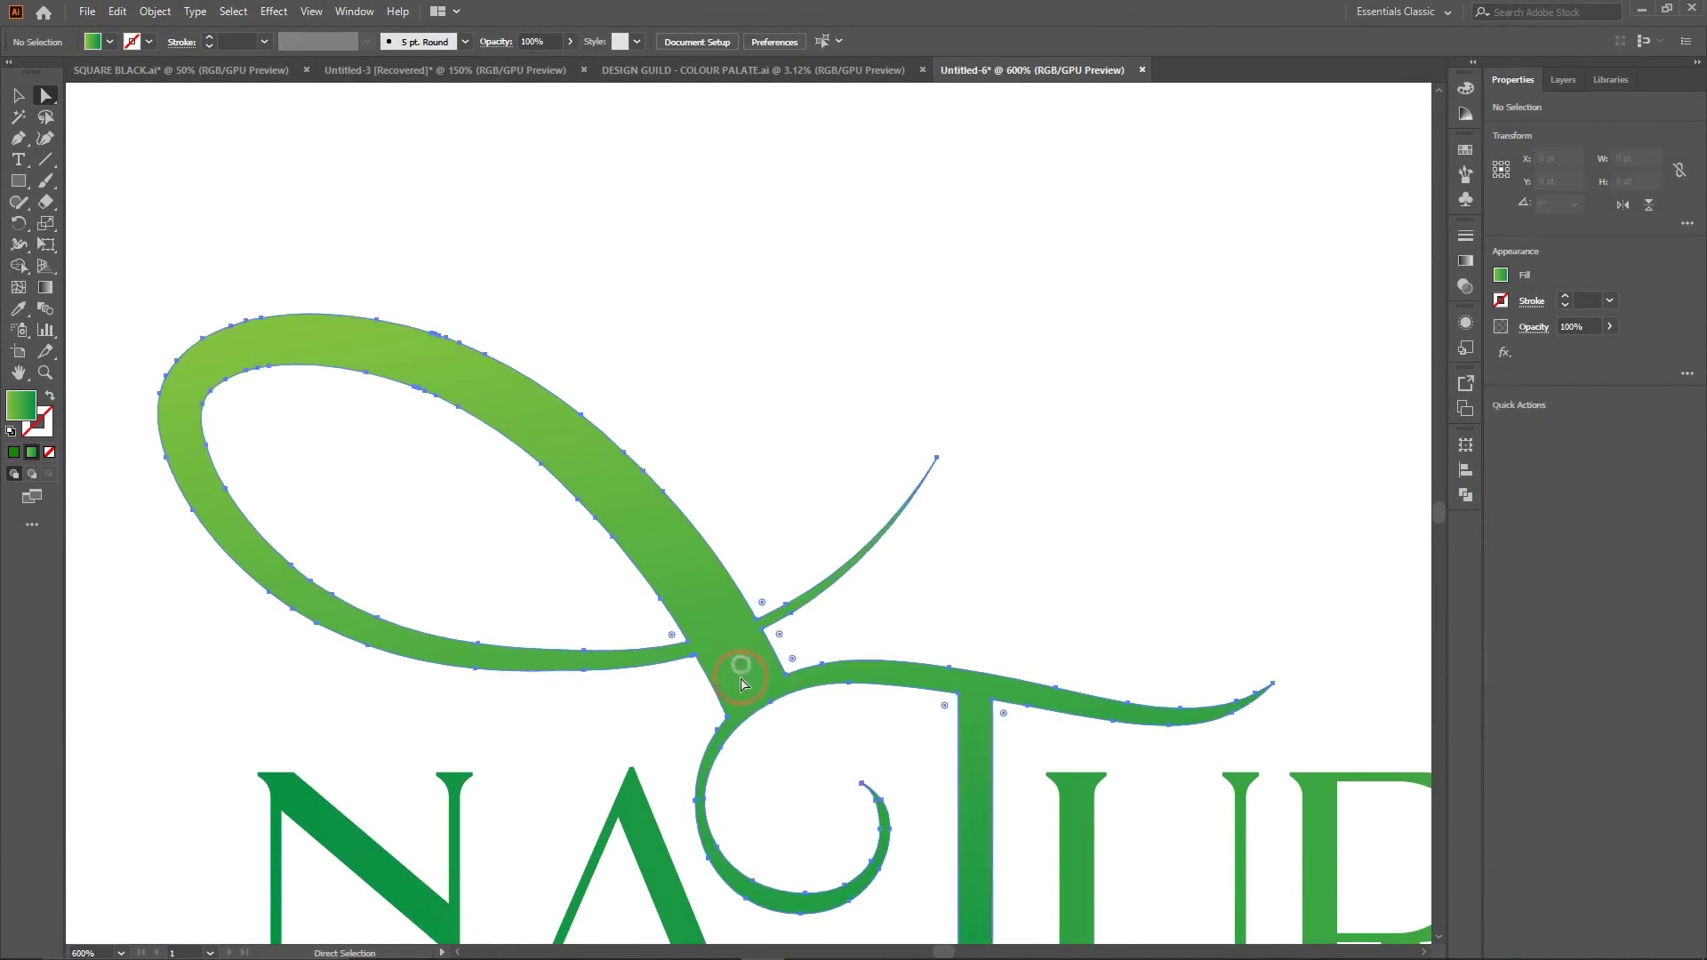
{"action": "left_click", "coordinate": [750, 711]}
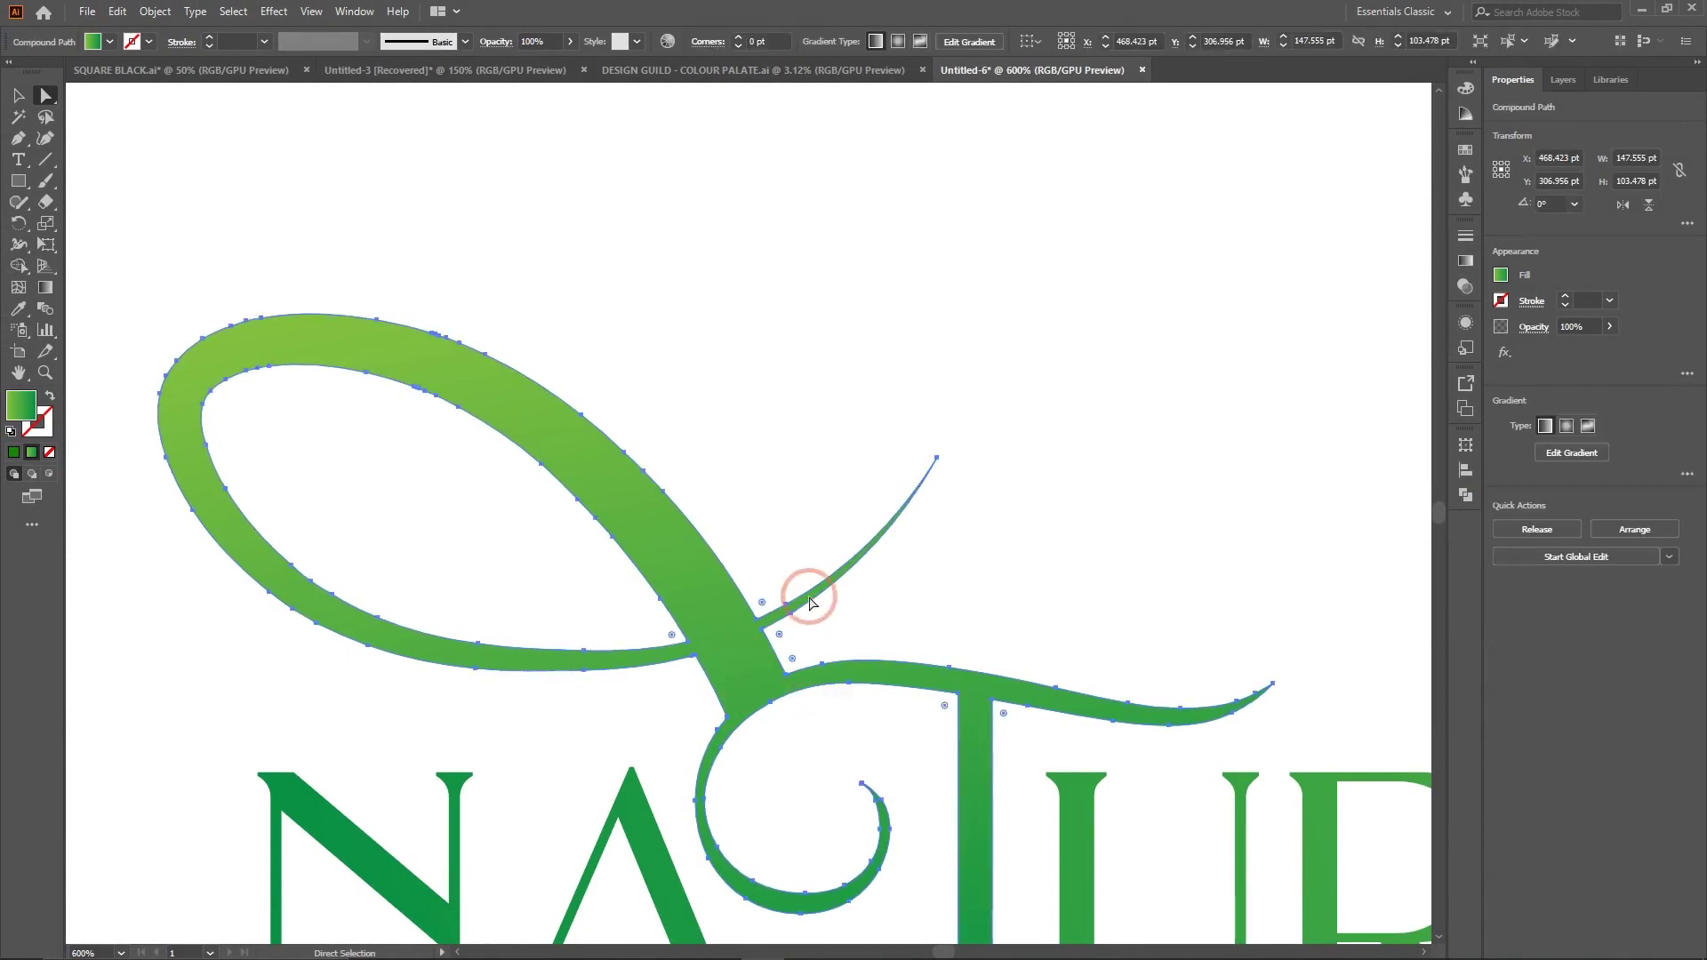
{"action": "scroll", "coordinate": [753, 669], "scroll_direction": "up", "scroll_amount": 3}
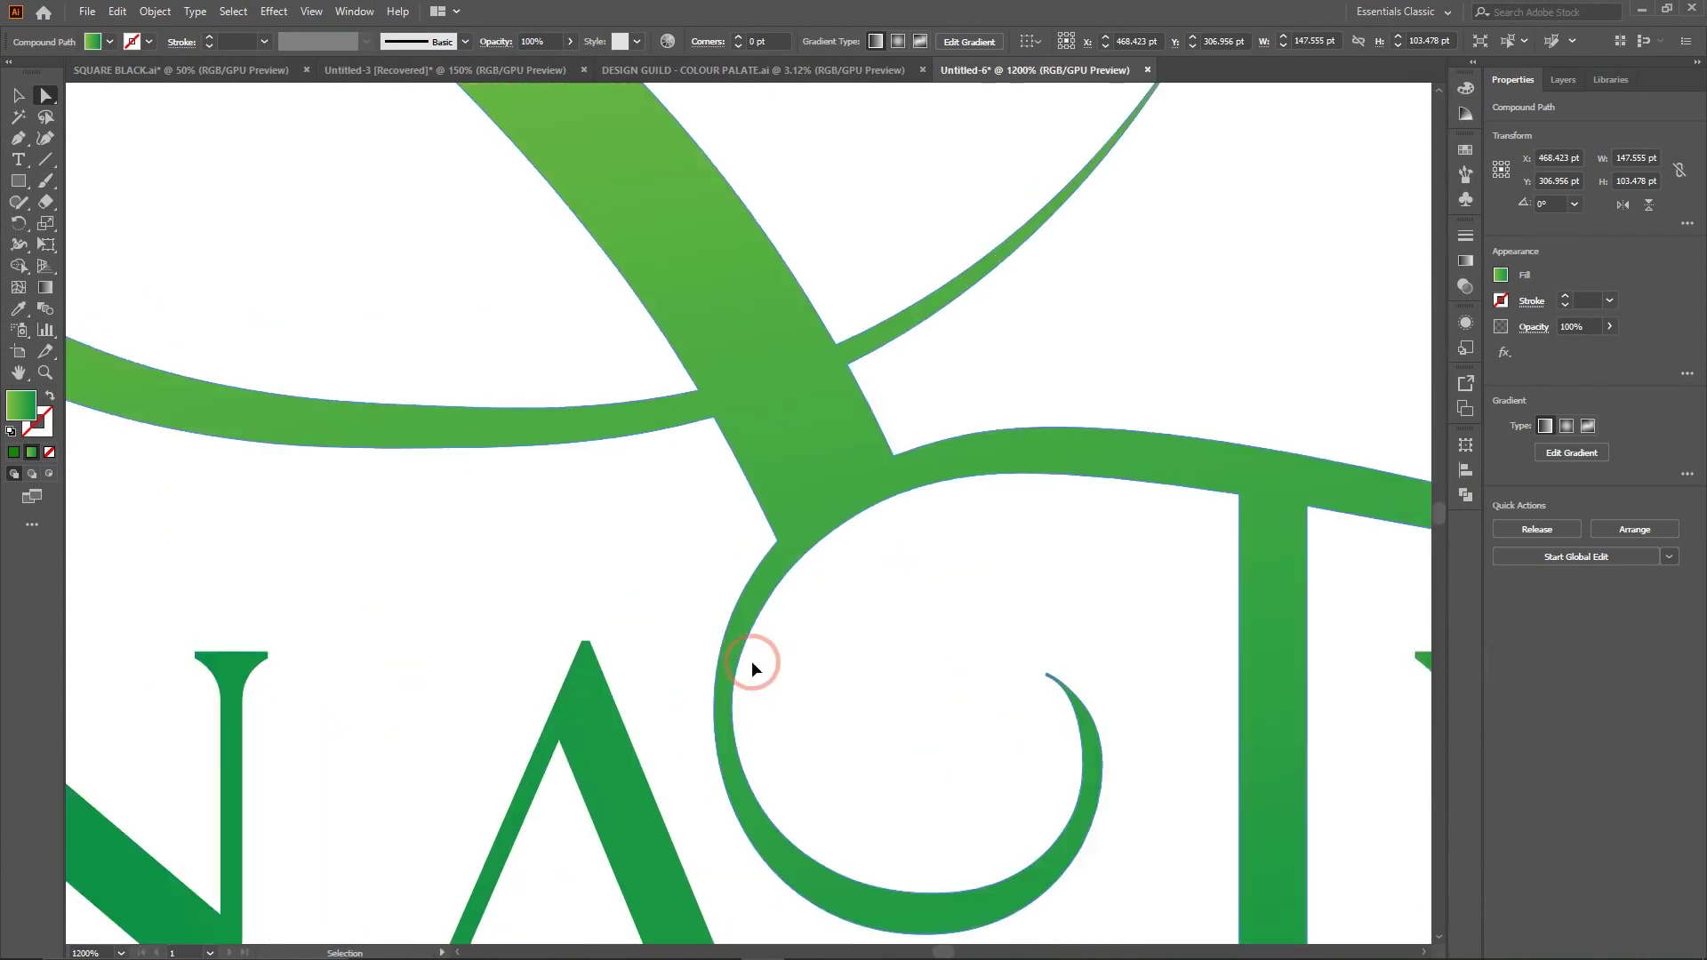
{"action": "scroll", "coordinate": [753, 669], "scroll_direction": "up", "scroll_amount": 3}
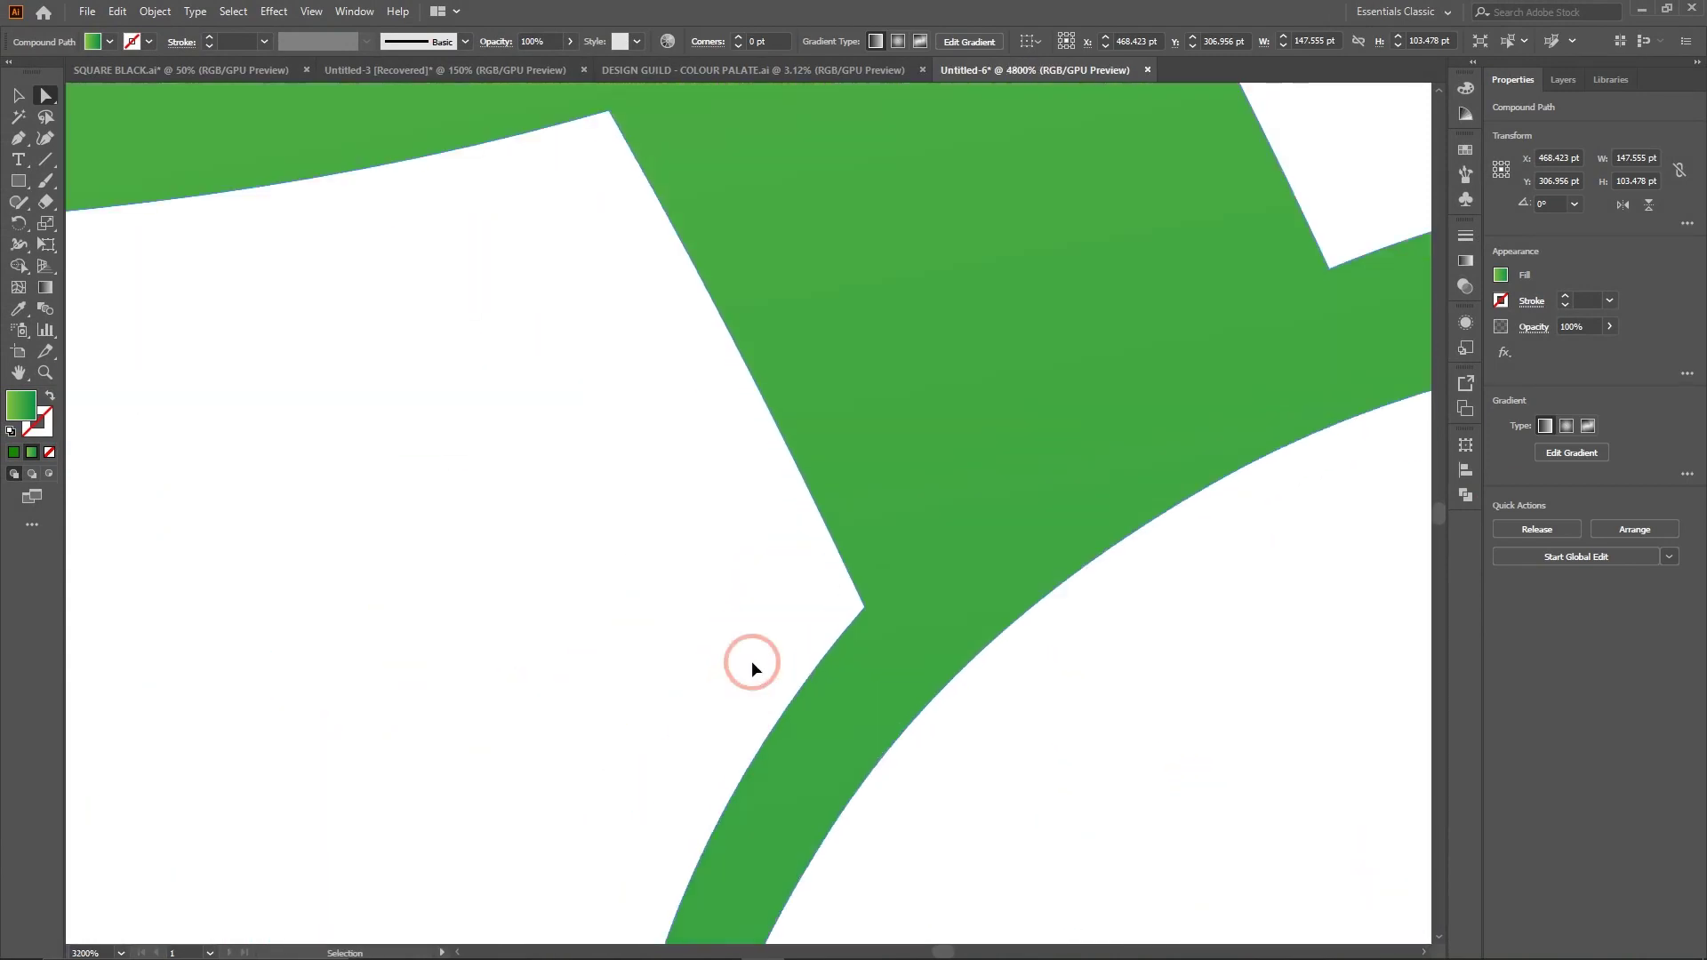
{"action": "scroll", "coordinate": [884, 484], "scroll_direction": "right", "scroll_amount": 4}
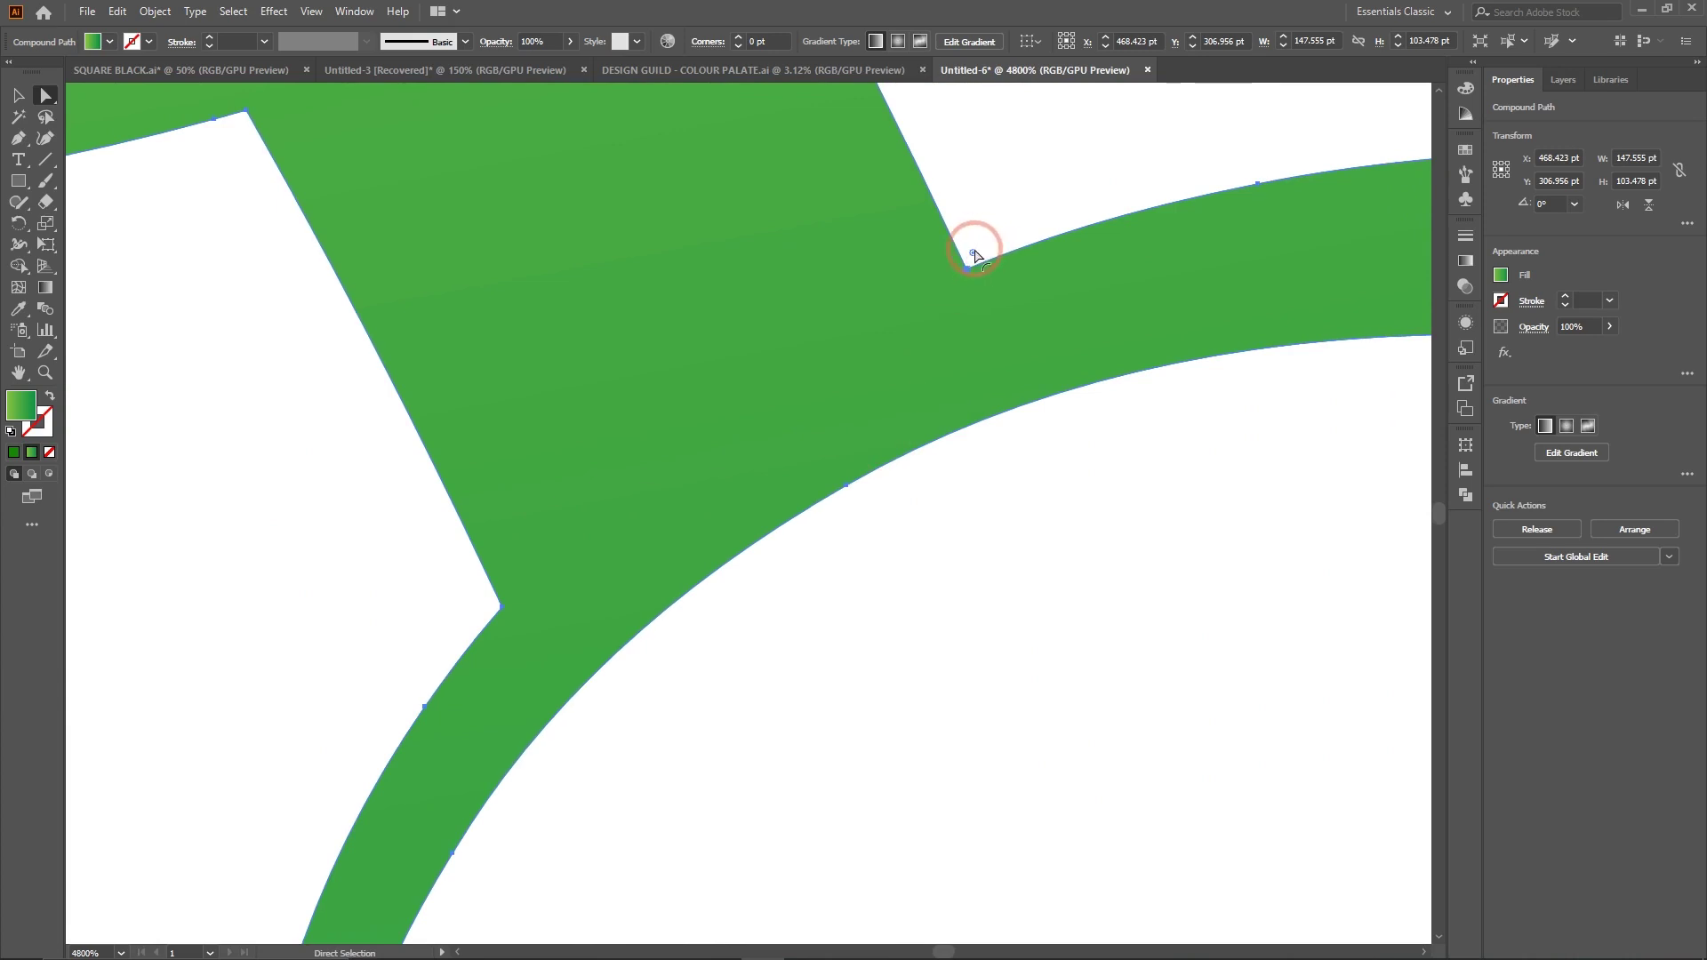
{"action": "left_click_drag", "start_coordinate": [974, 255], "coordinate": [1060, 36]}
{"action": "left_click_drag", "start_coordinate": [1141, 61], "coordinate": [1141, 59]}
{"action": "left_click", "coordinate": [1100, 205]}
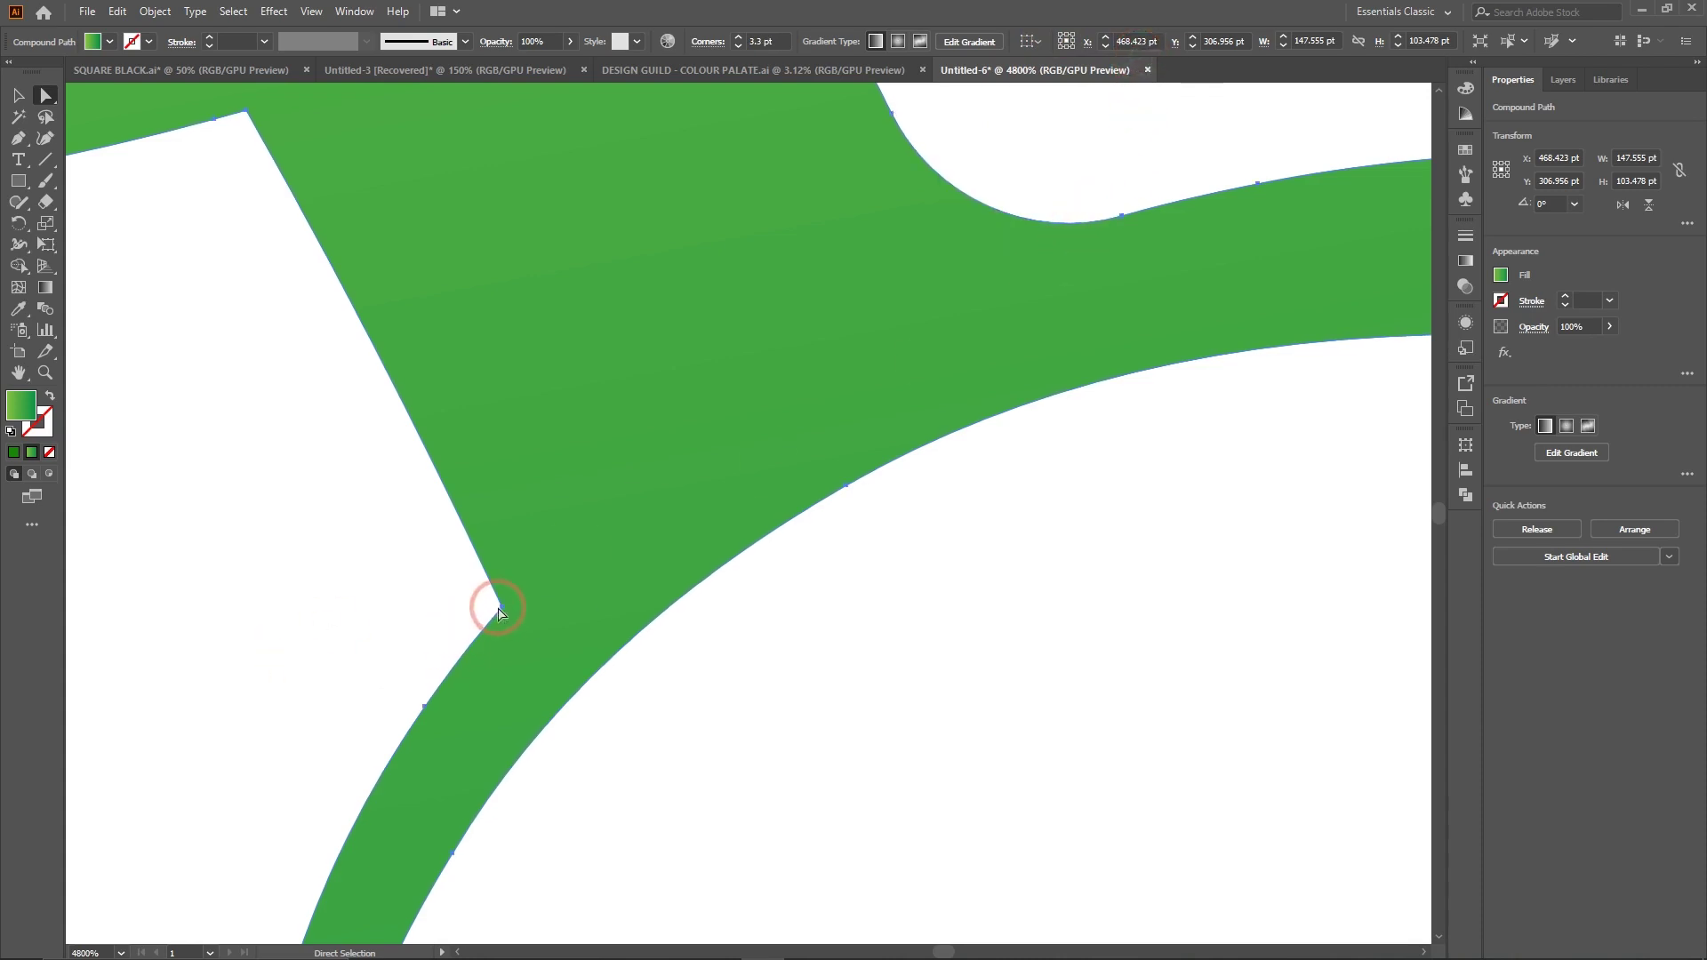
{"action": "key", "text": "ctrl+z"}
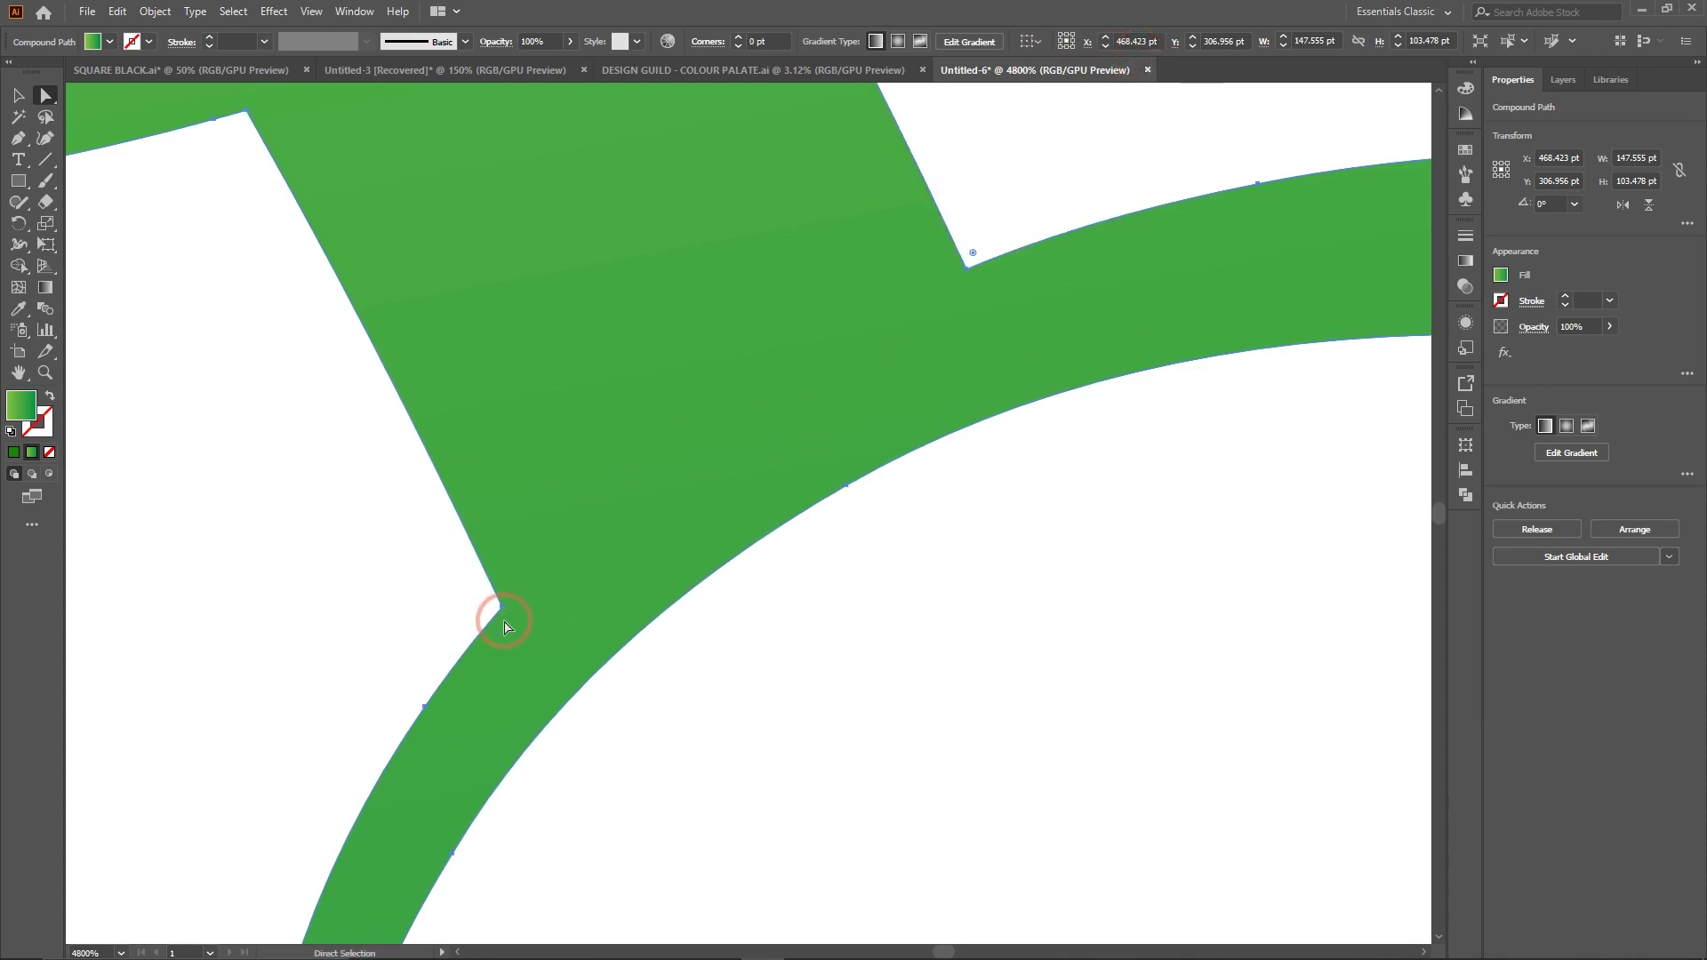
Add a Curvature point on the swash's outer edge just below the corner where it meets the stem's left side.
{"action": "left_click", "coordinate": [500, 606]}
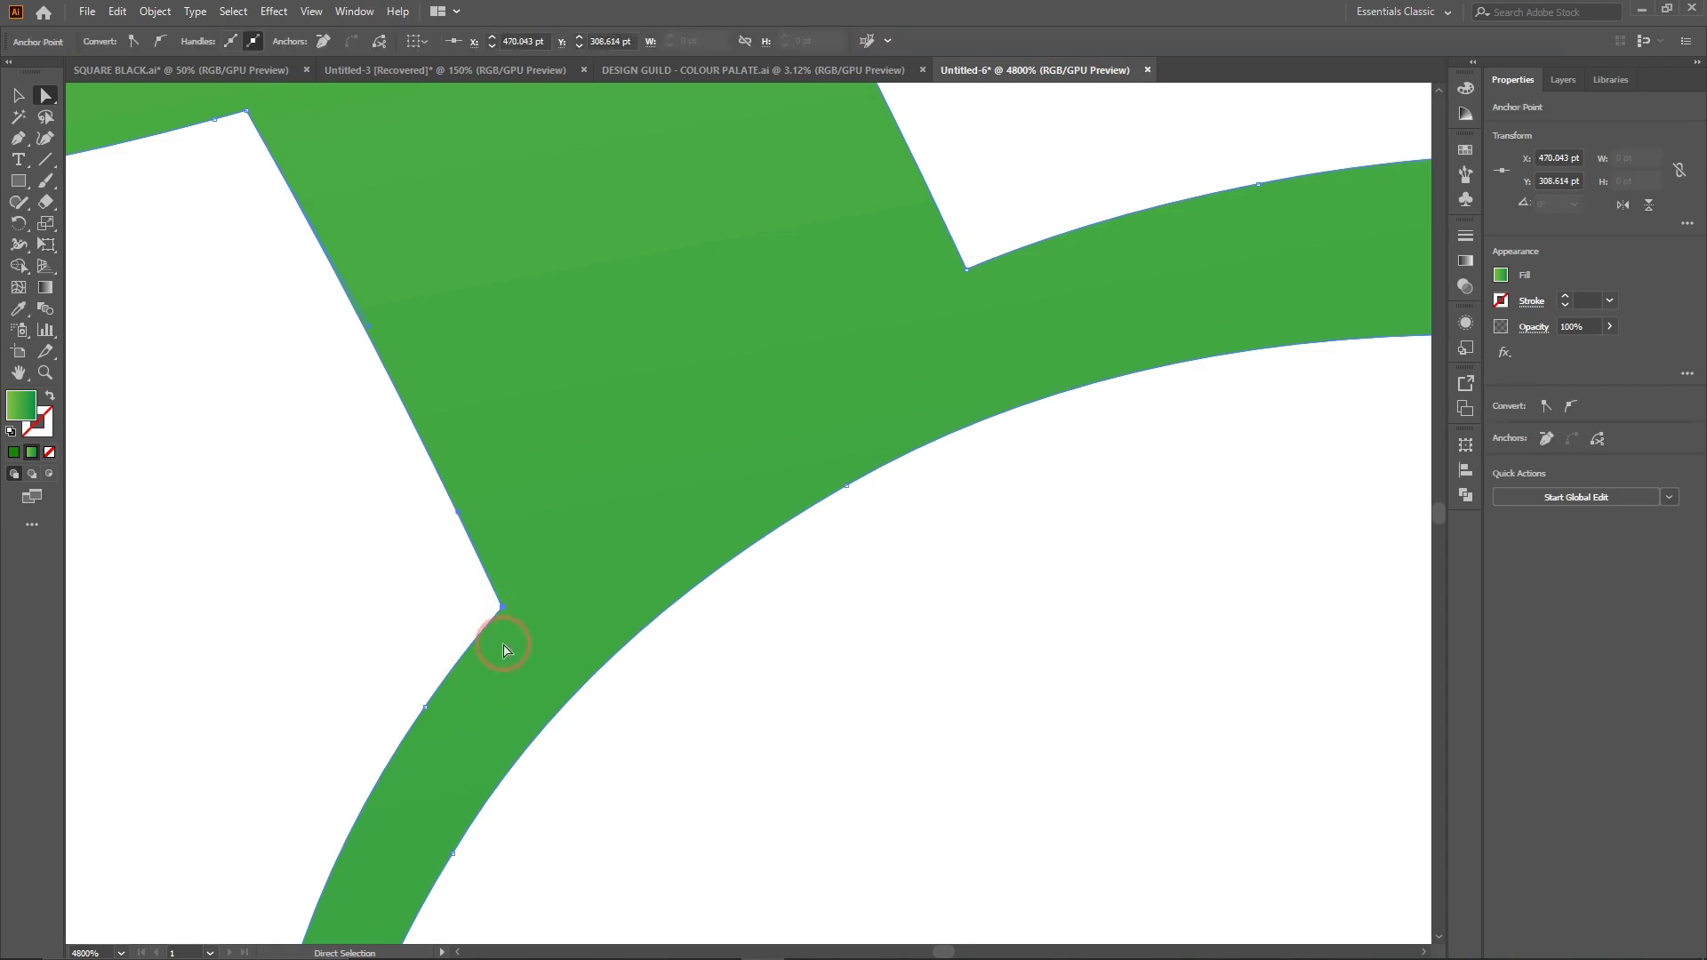
{"action": "scroll", "coordinate": [503, 650], "scroll_direction": "up", "scroll_amount": 6}
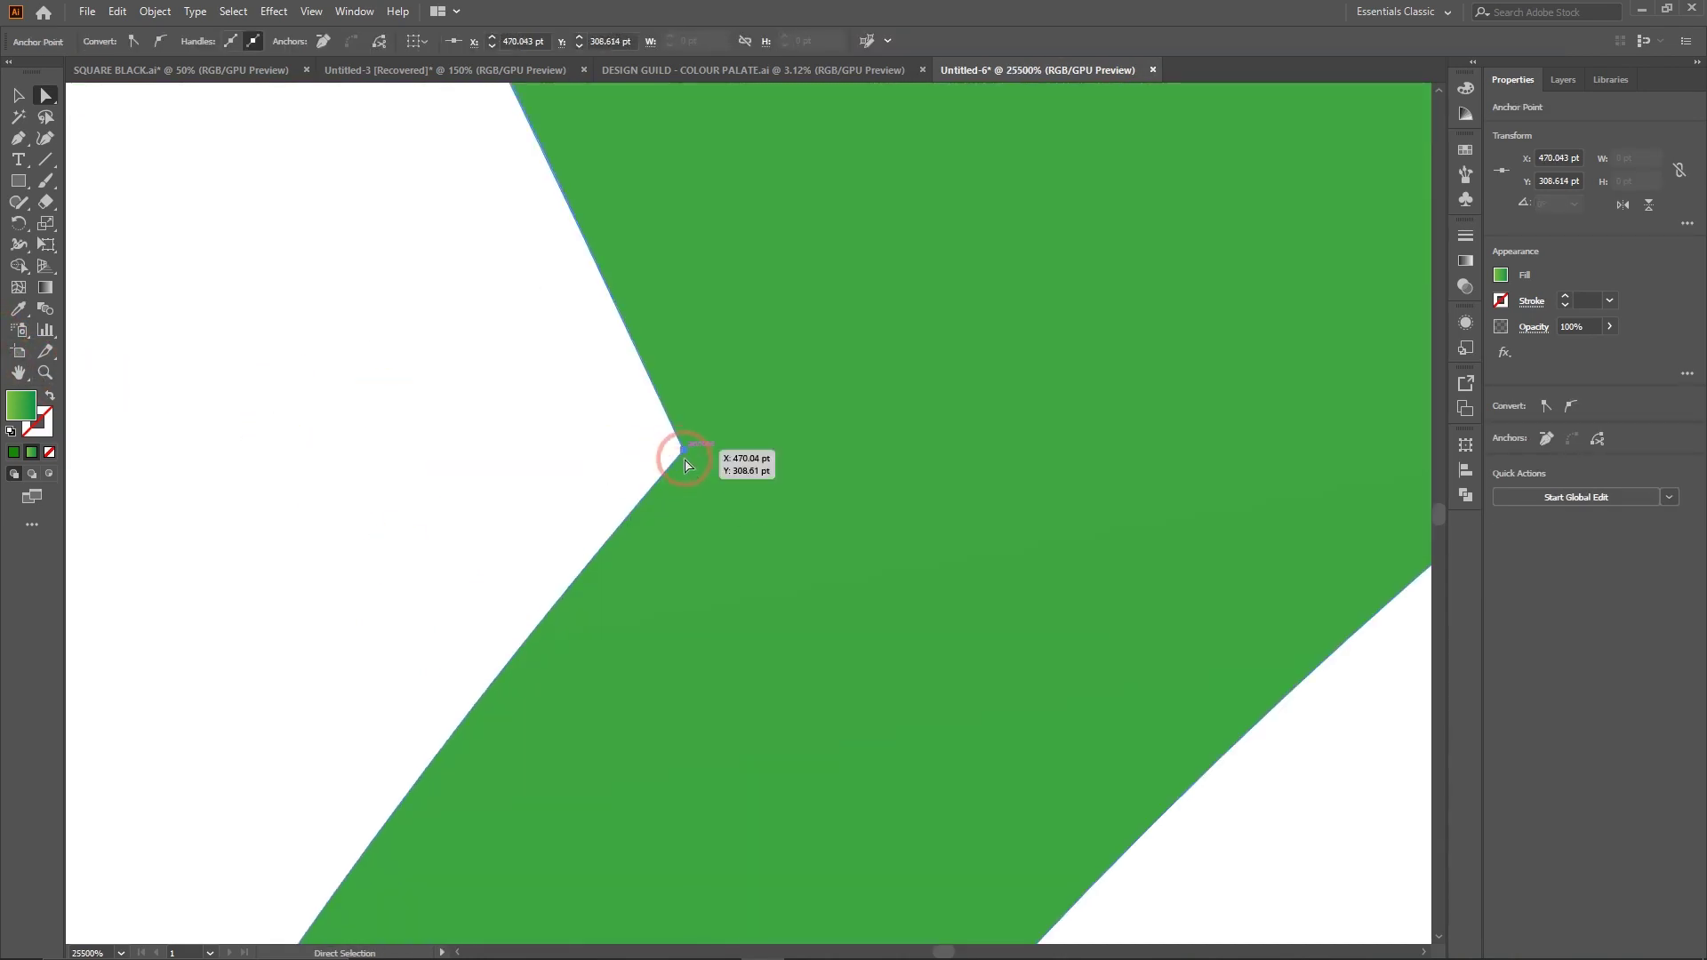
{"action": "left_click", "coordinate": [46, 140]}
{"action": "left_click", "coordinate": [704, 480]}
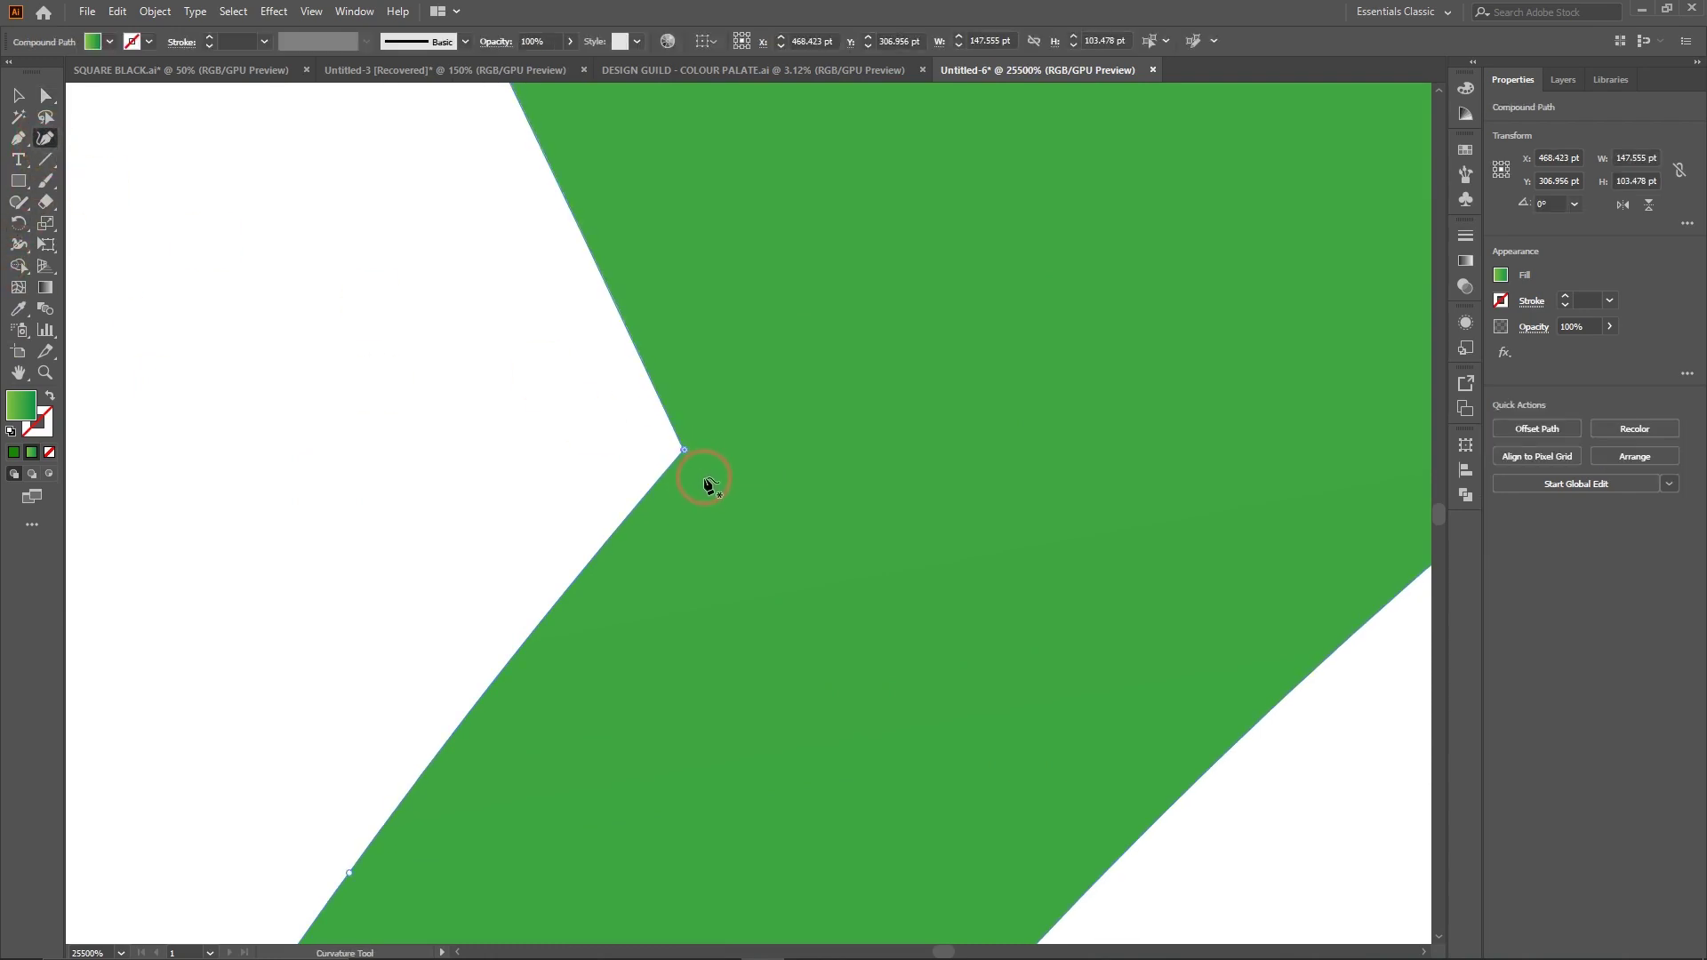
Inspect the merged outline and its anchor points around the stem's lower-left corner at close range.
{"action": "key", "text": "ctrl+equal"}
{"action": "scroll", "coordinate": [742, 611], "scroll_direction": "down", "scroll_amount": 7}
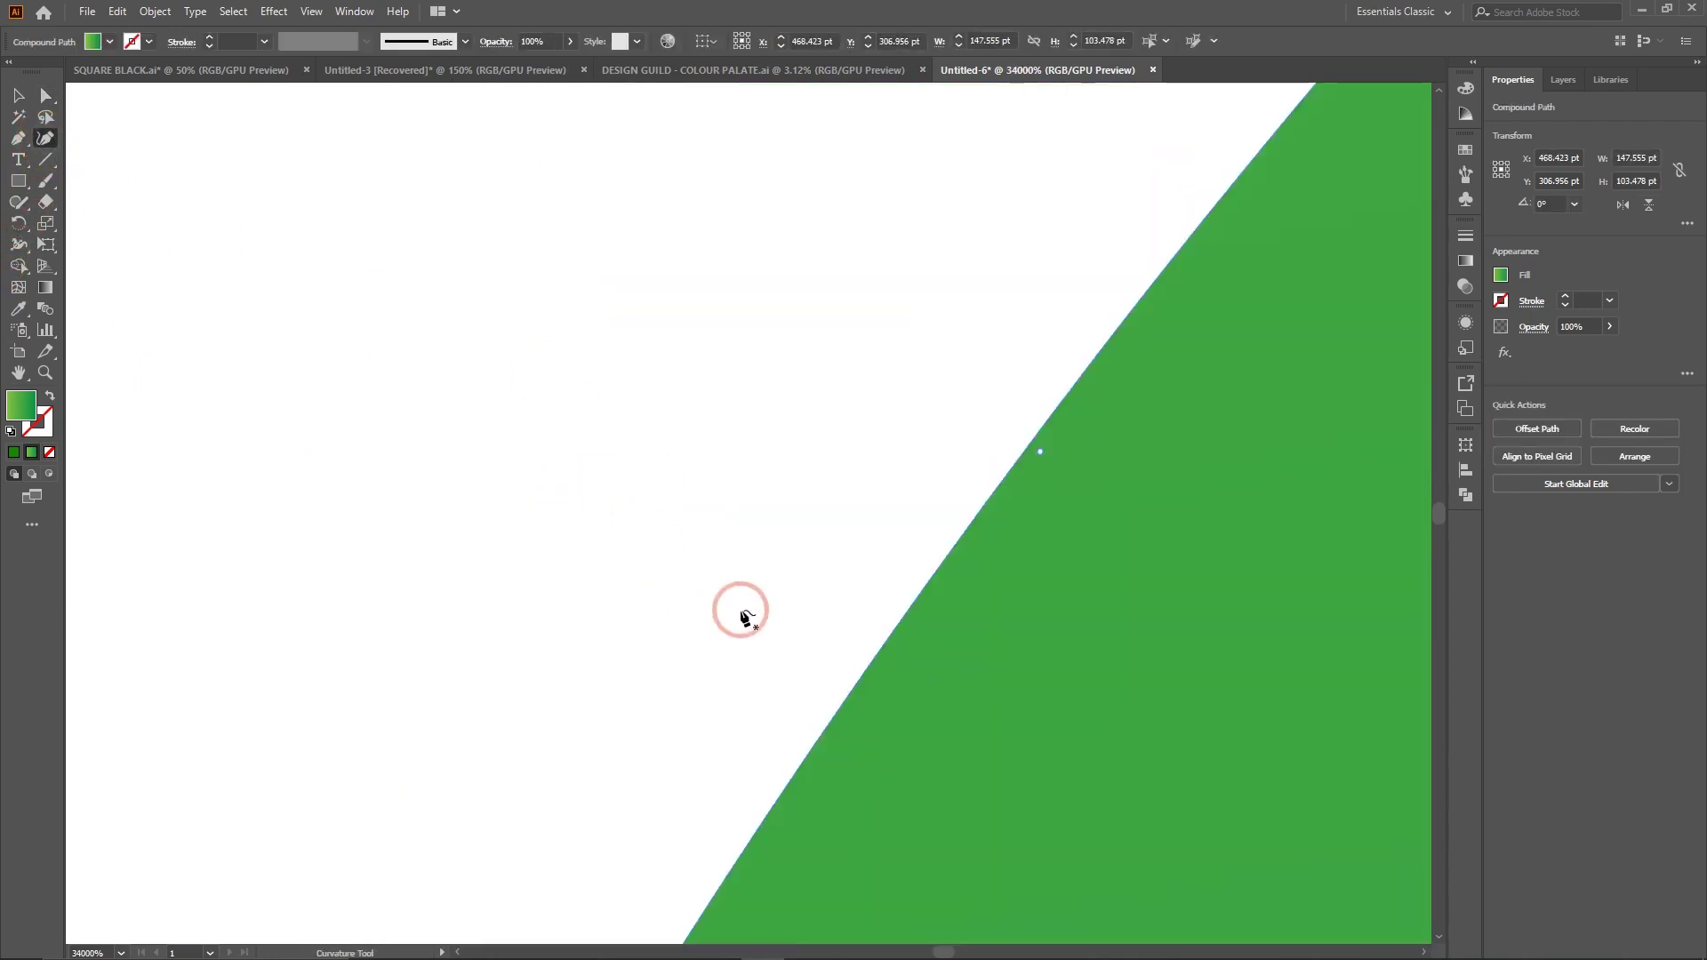
{"action": "scroll", "coordinate": [749, 593], "scroll_direction": "up", "scroll_amount": 7}
{"action": "scroll", "coordinate": [750, 593], "scroll_direction": "down", "scroll_amount": 1}
{"action": "scroll", "coordinate": [750, 593], "scroll_direction": "down", "scroll_amount": 4}
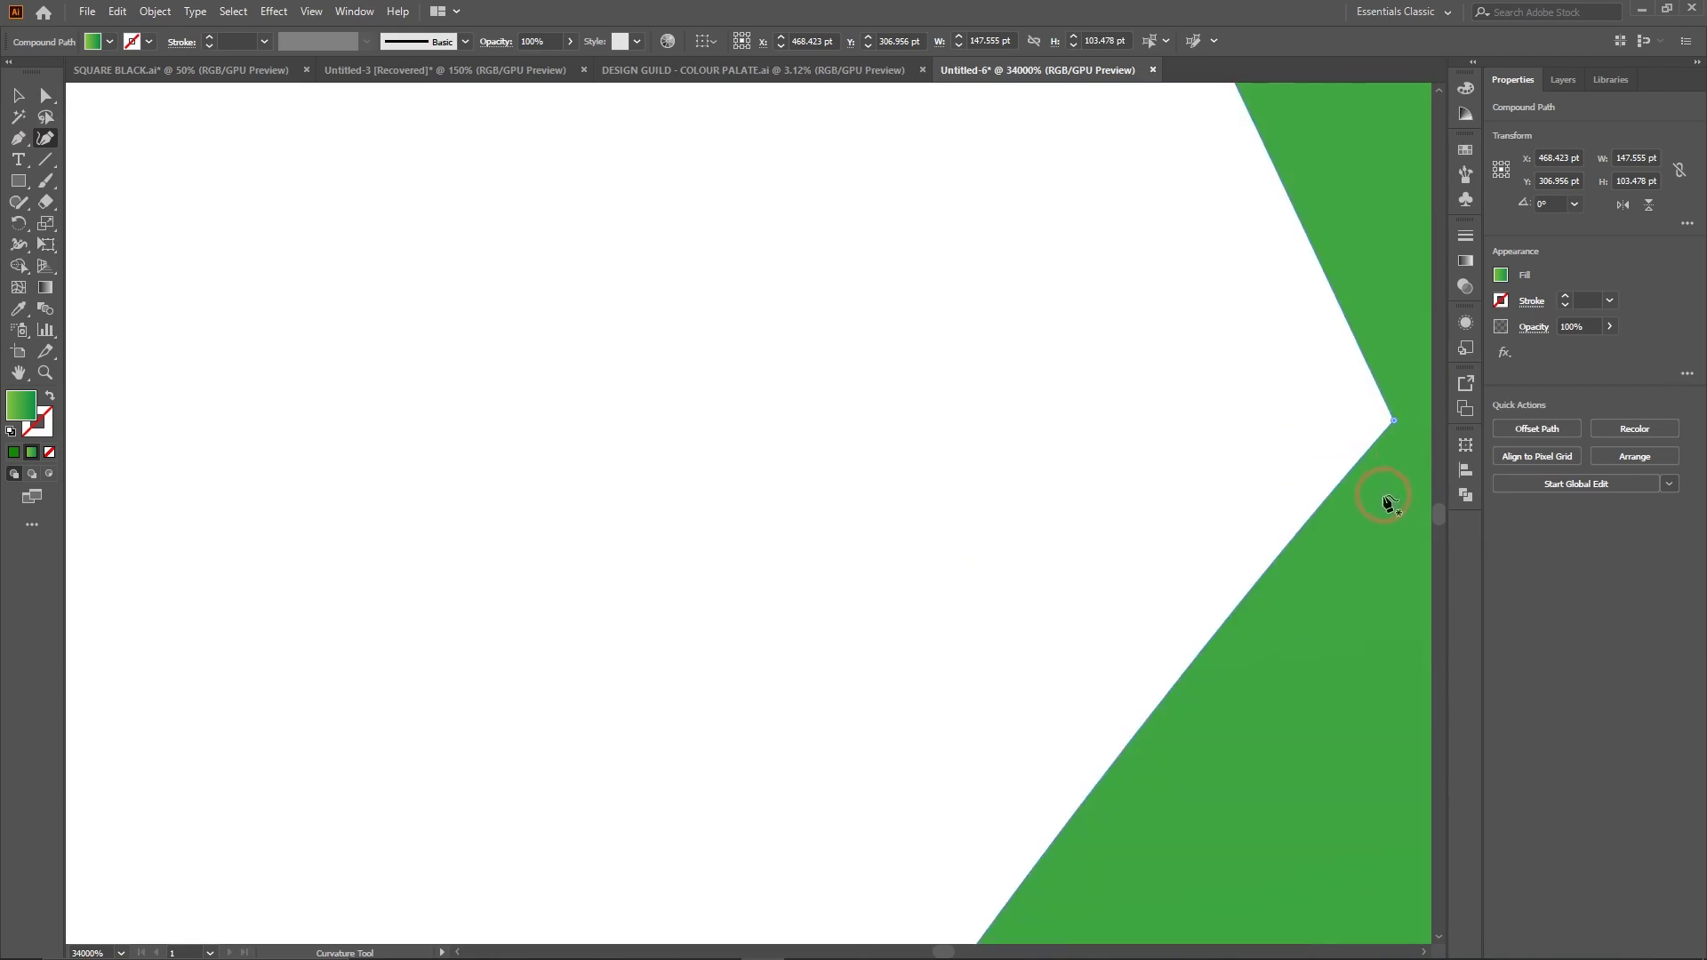
{"action": "scroll", "coordinate": [1393, 445], "scroll_direction": "right", "scroll_amount": 5}
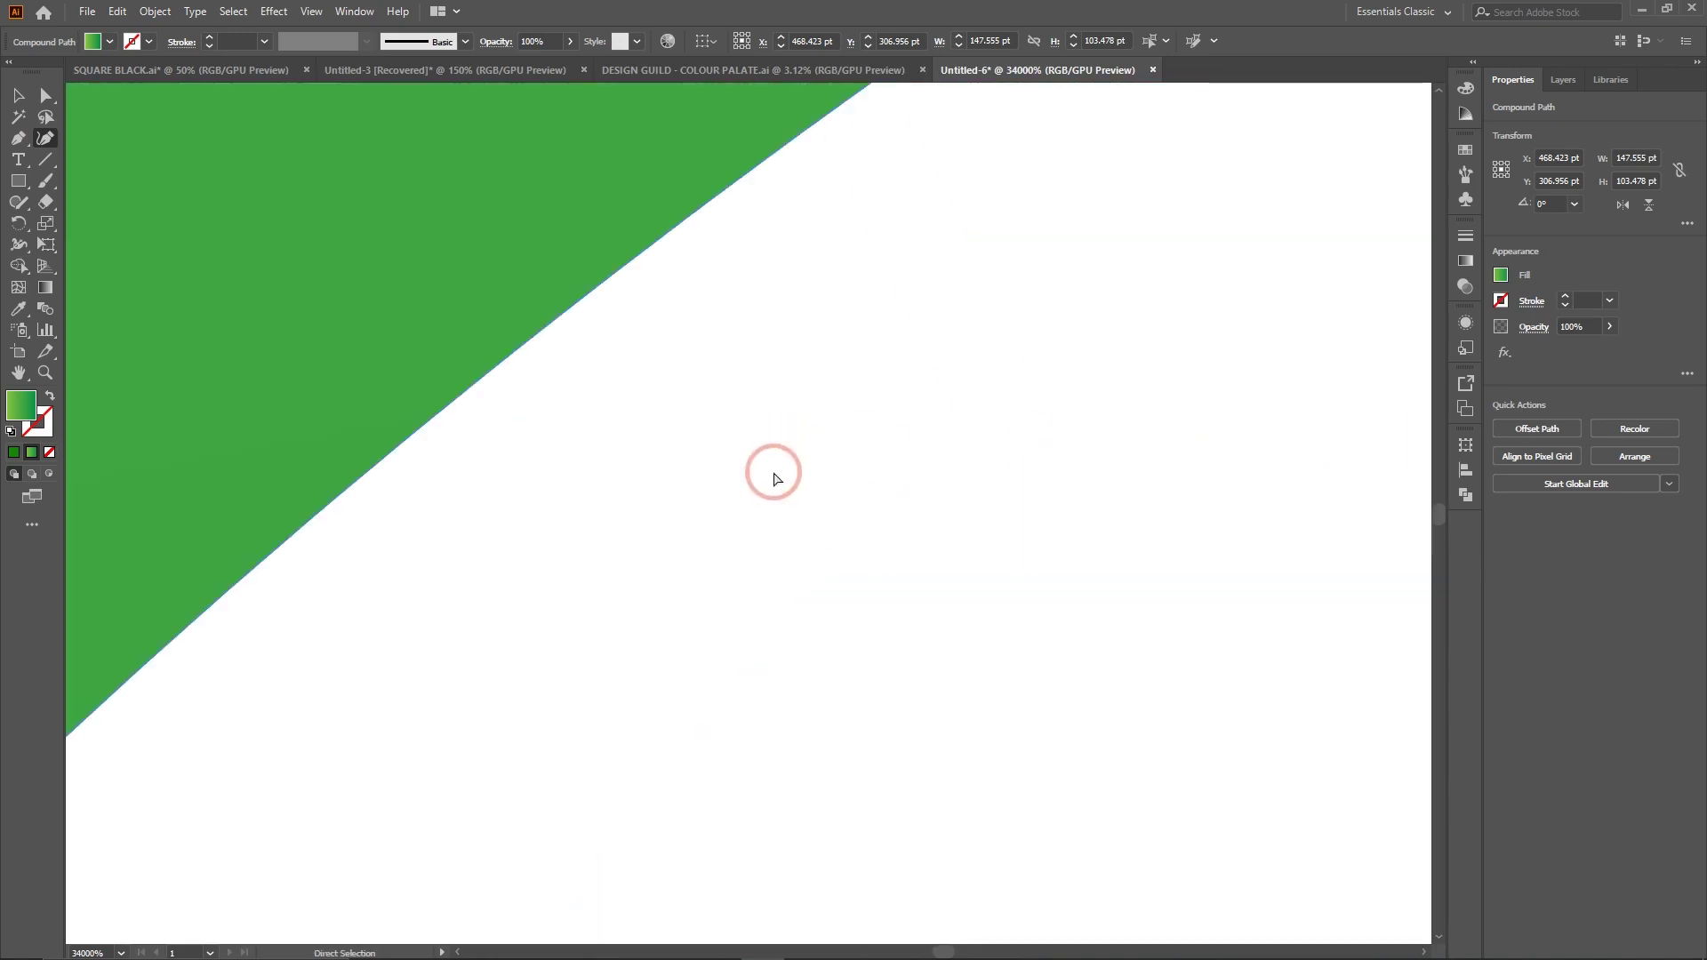
{"action": "scroll", "coordinate": [774, 472], "scroll_direction": "left", "scroll_amount": 2}
{"action": "key", "text": "ctrl+minus"}
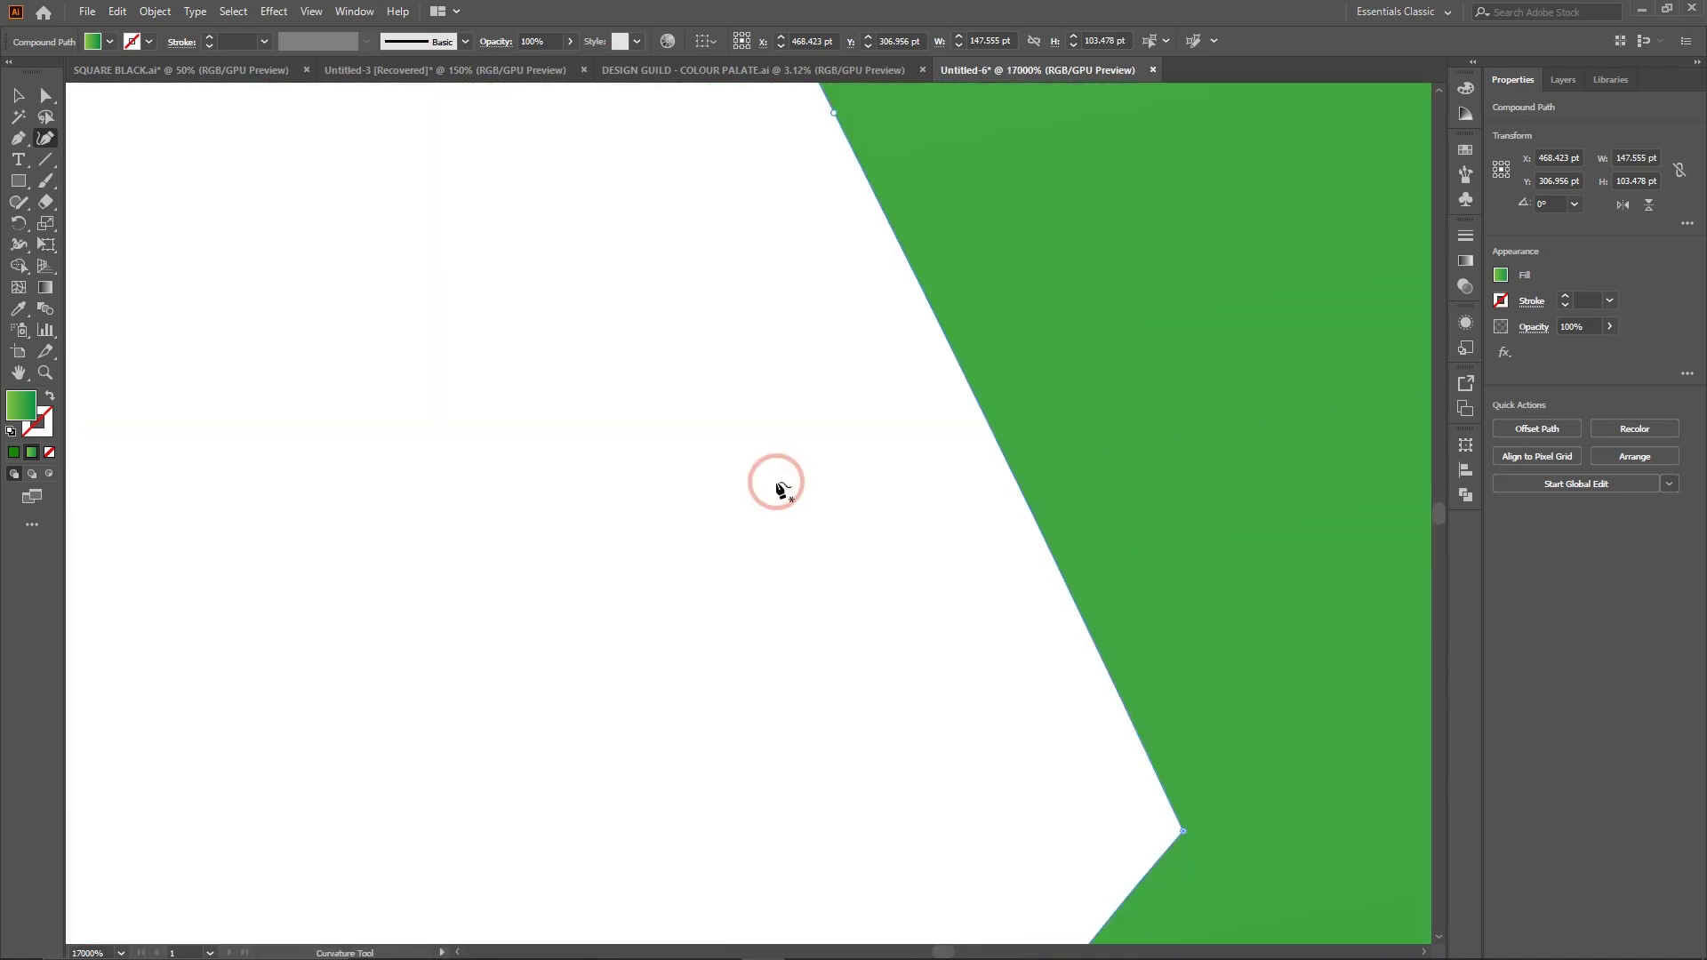
{"action": "scroll", "coordinate": [1040, 644], "scroll_direction": "down", "scroll_amount": 5}
{"action": "scroll", "coordinate": [956, 419], "scroll_direction": "up", "scroll_amount": 5}
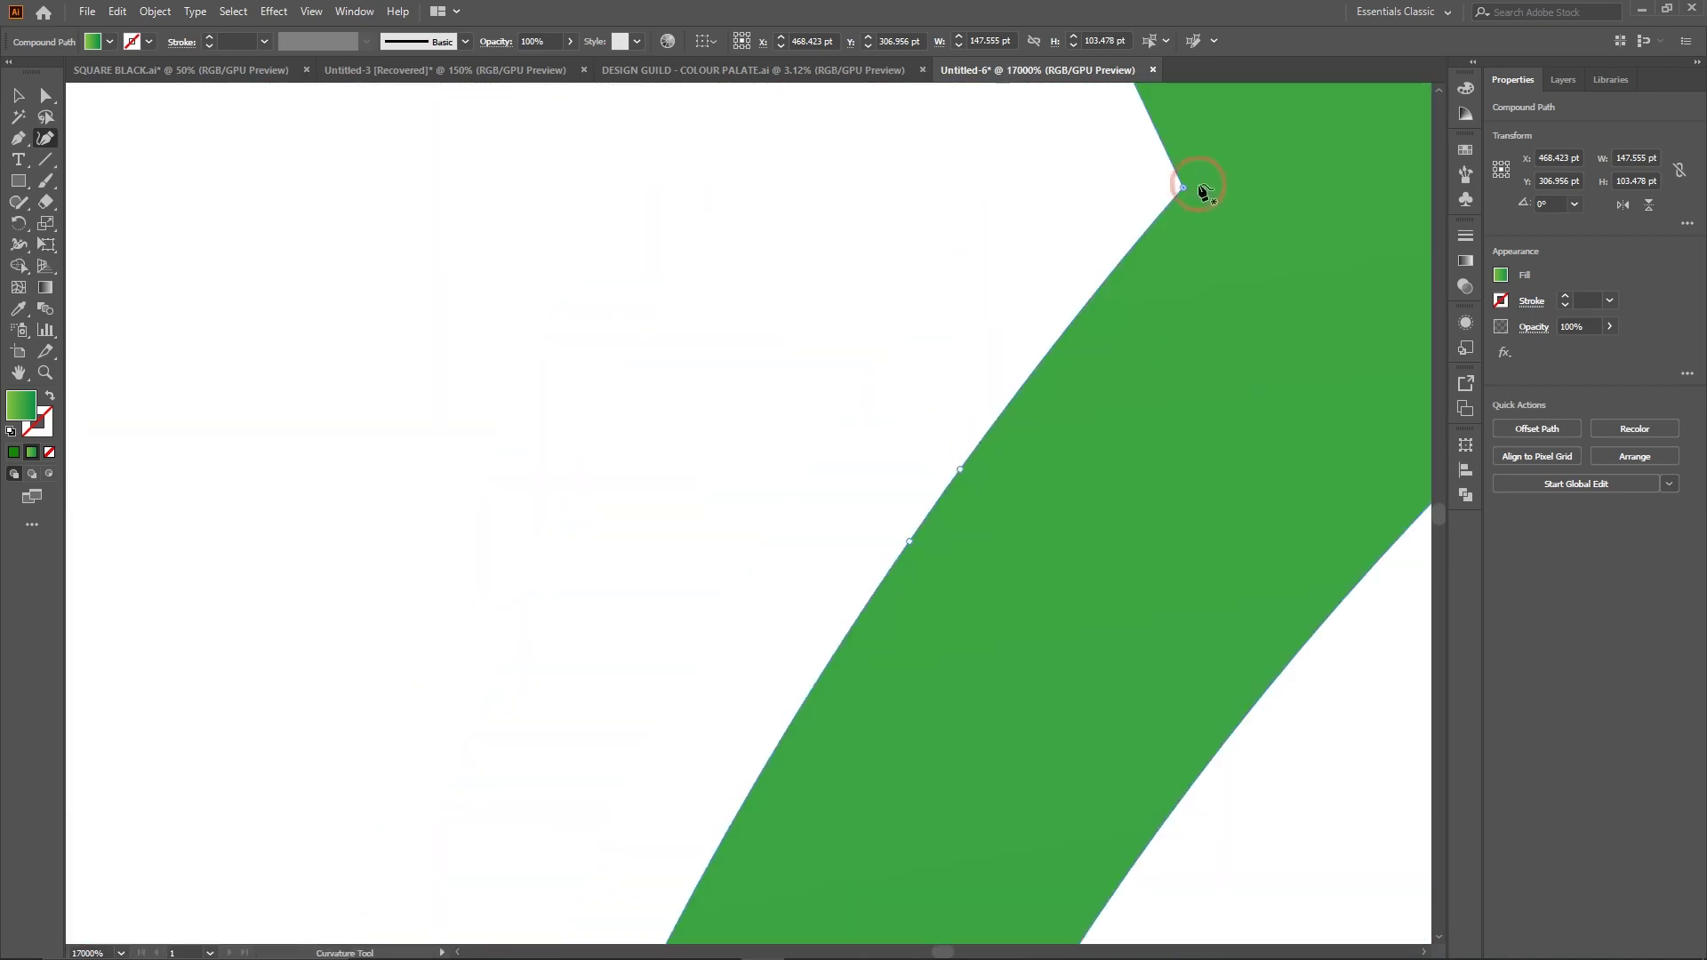
{"action": "scroll", "coordinate": [590, 321], "scroll_direction": "down", "scroll_amount": 6}
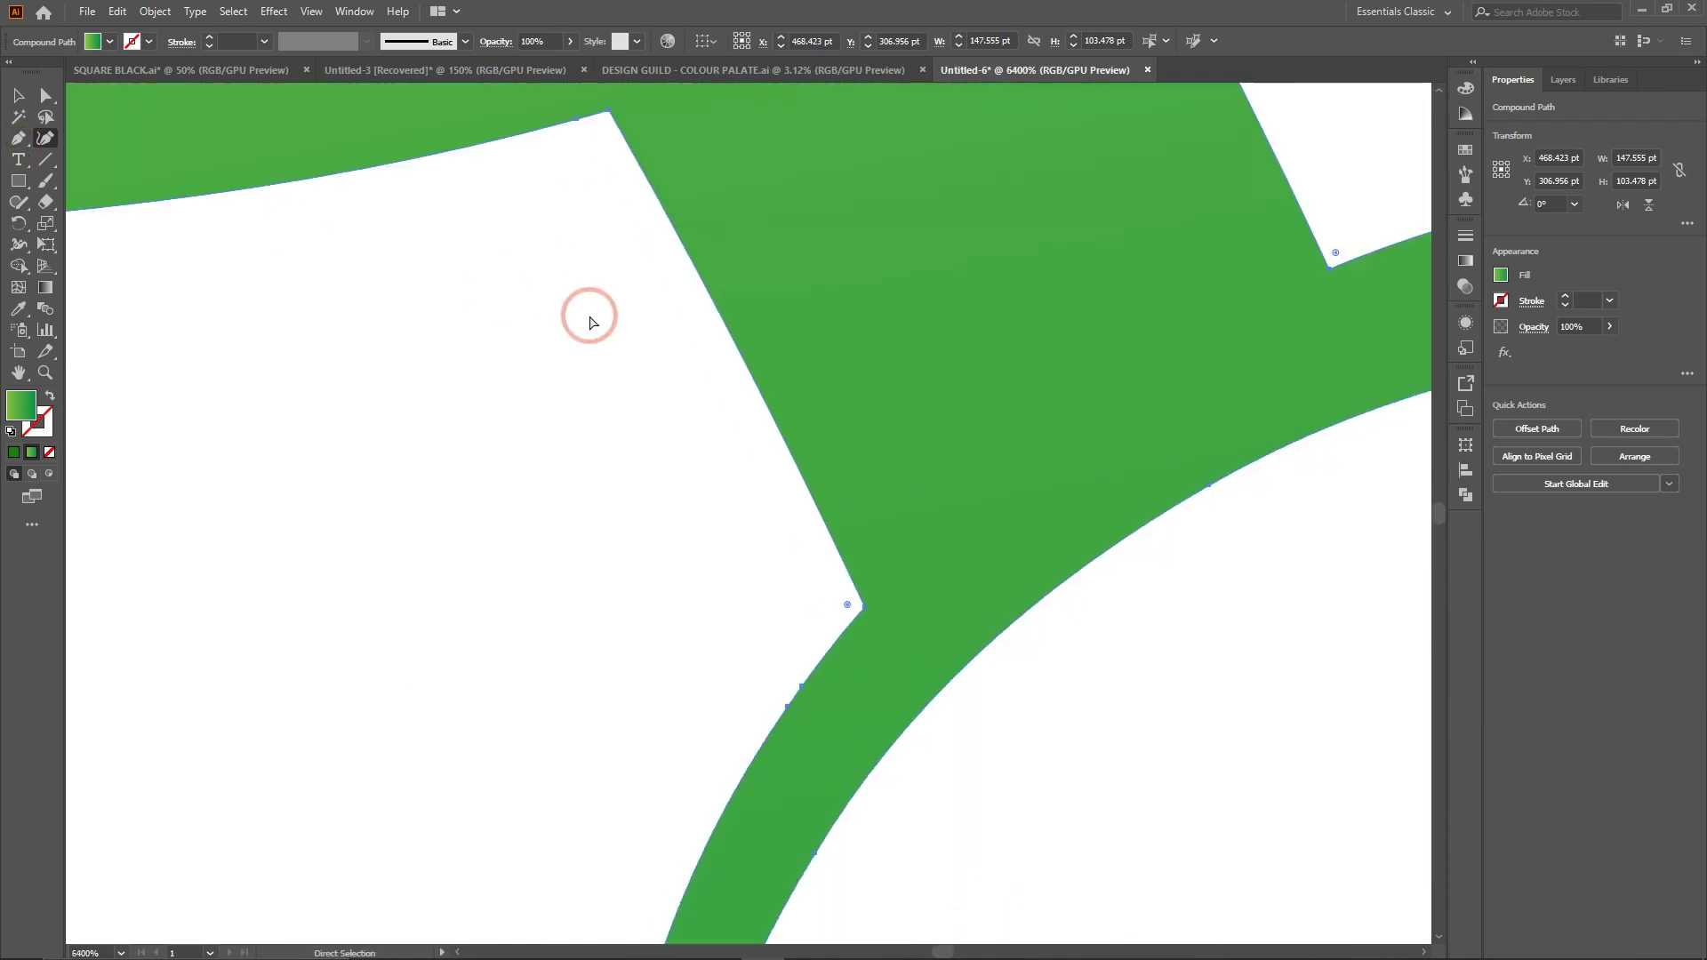
{"action": "scroll", "coordinate": [589, 320], "scroll_direction": "down", "scroll_amount": 2}
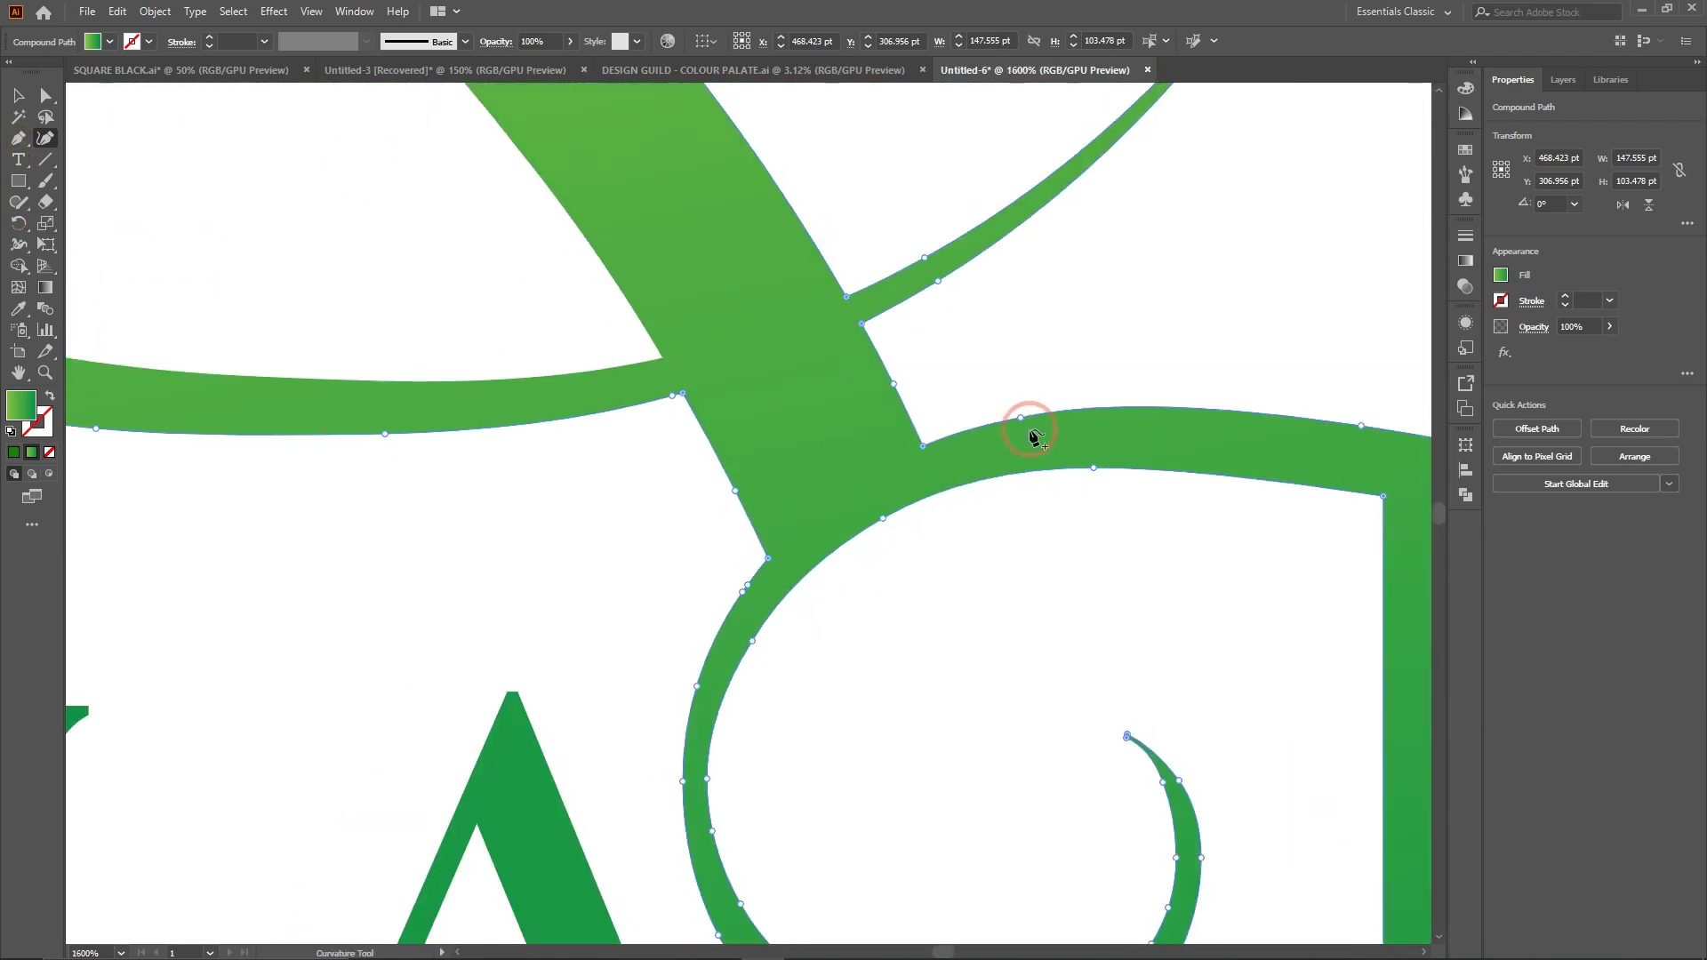
Try rounding the stem's two lower corners and the corner under the right tendril to about 2.81 pt, and undo it.
{"action": "left_click", "coordinate": [45, 95]}
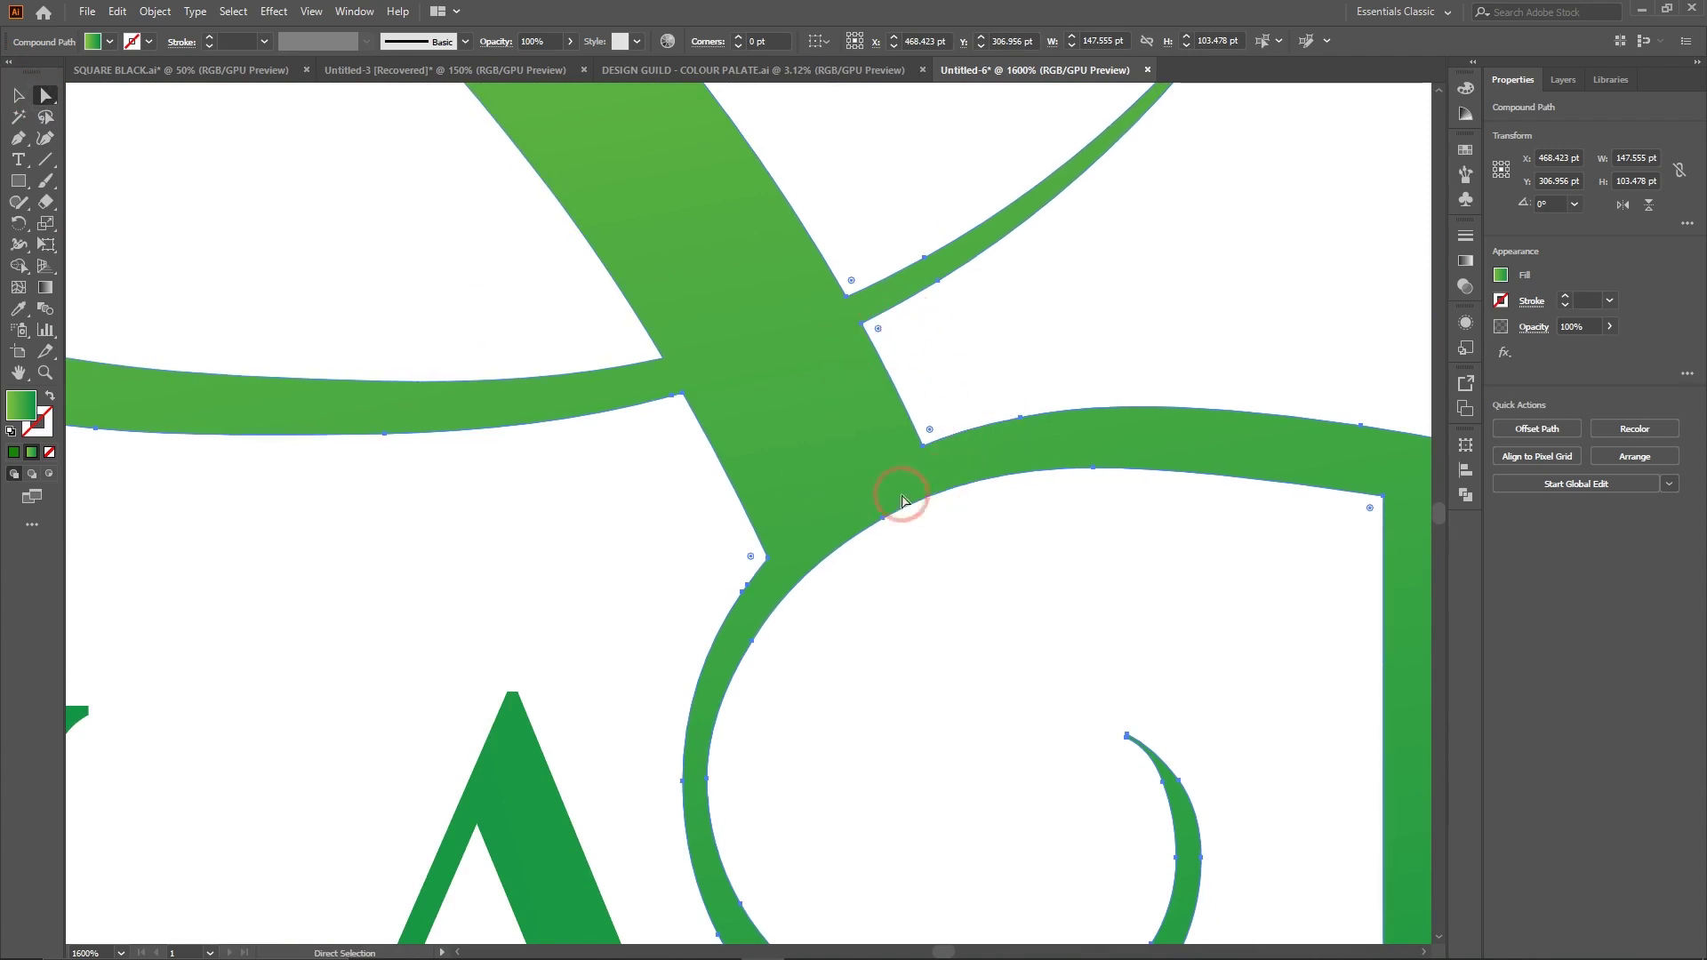
{"action": "left_click", "coordinate": [619, 557]}
{"action": "left_click", "coordinate": [823, 464]}
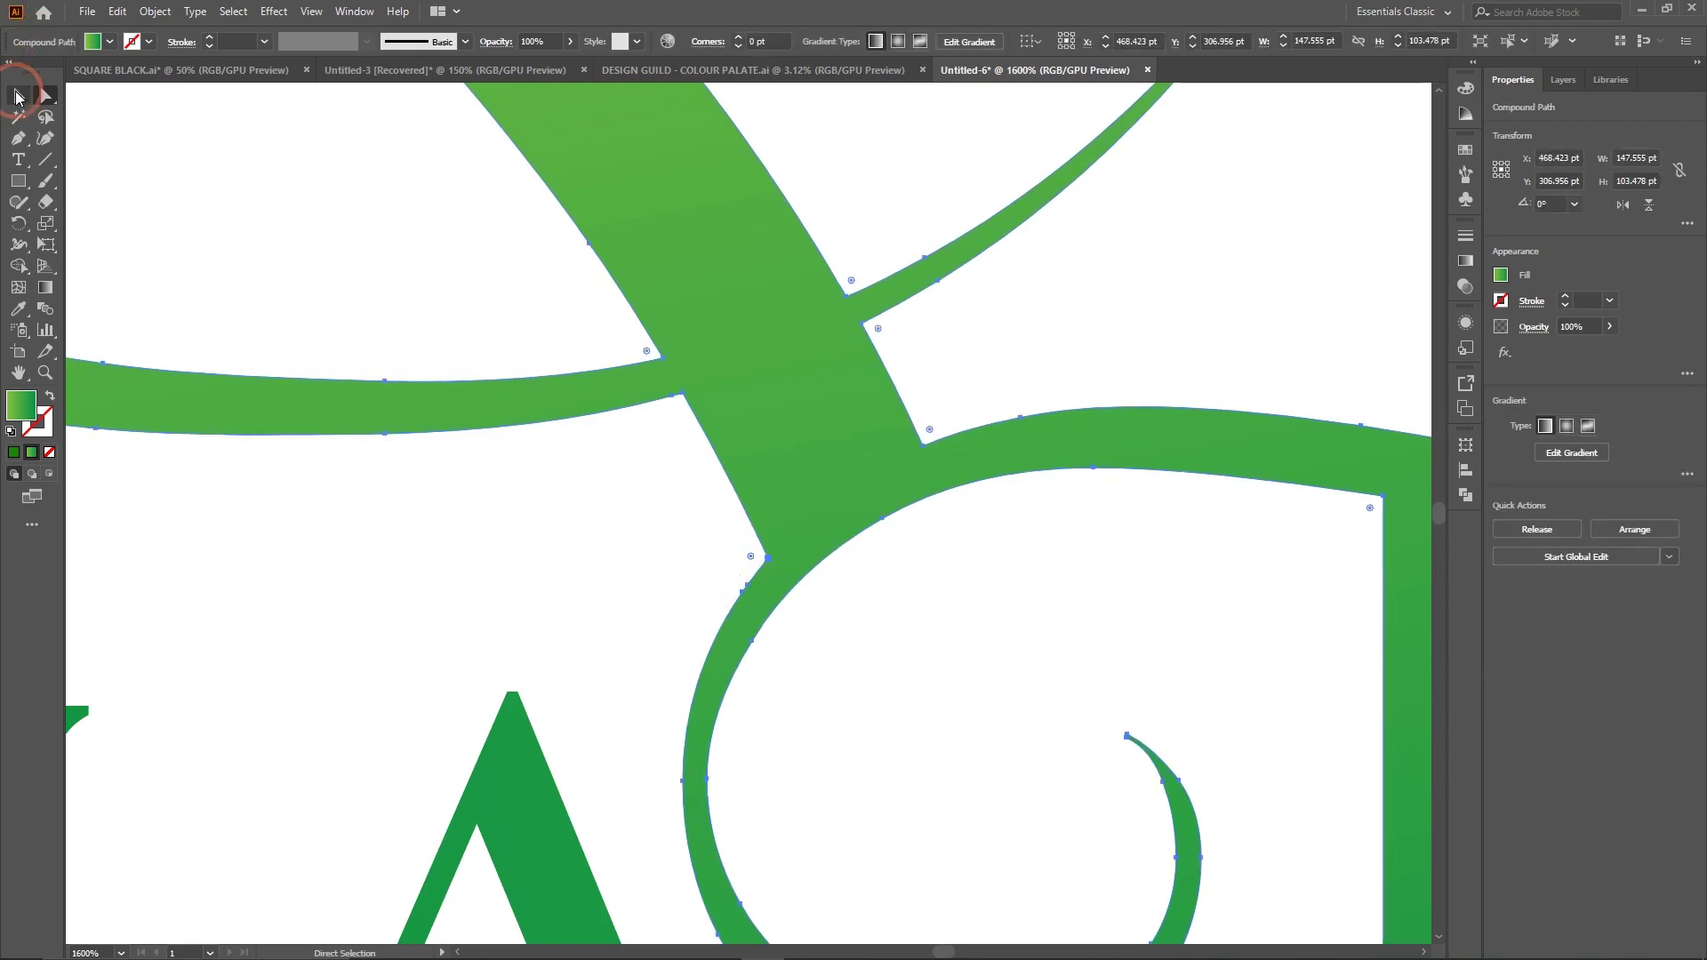
{"action": "left_click", "coordinate": [19, 95]}
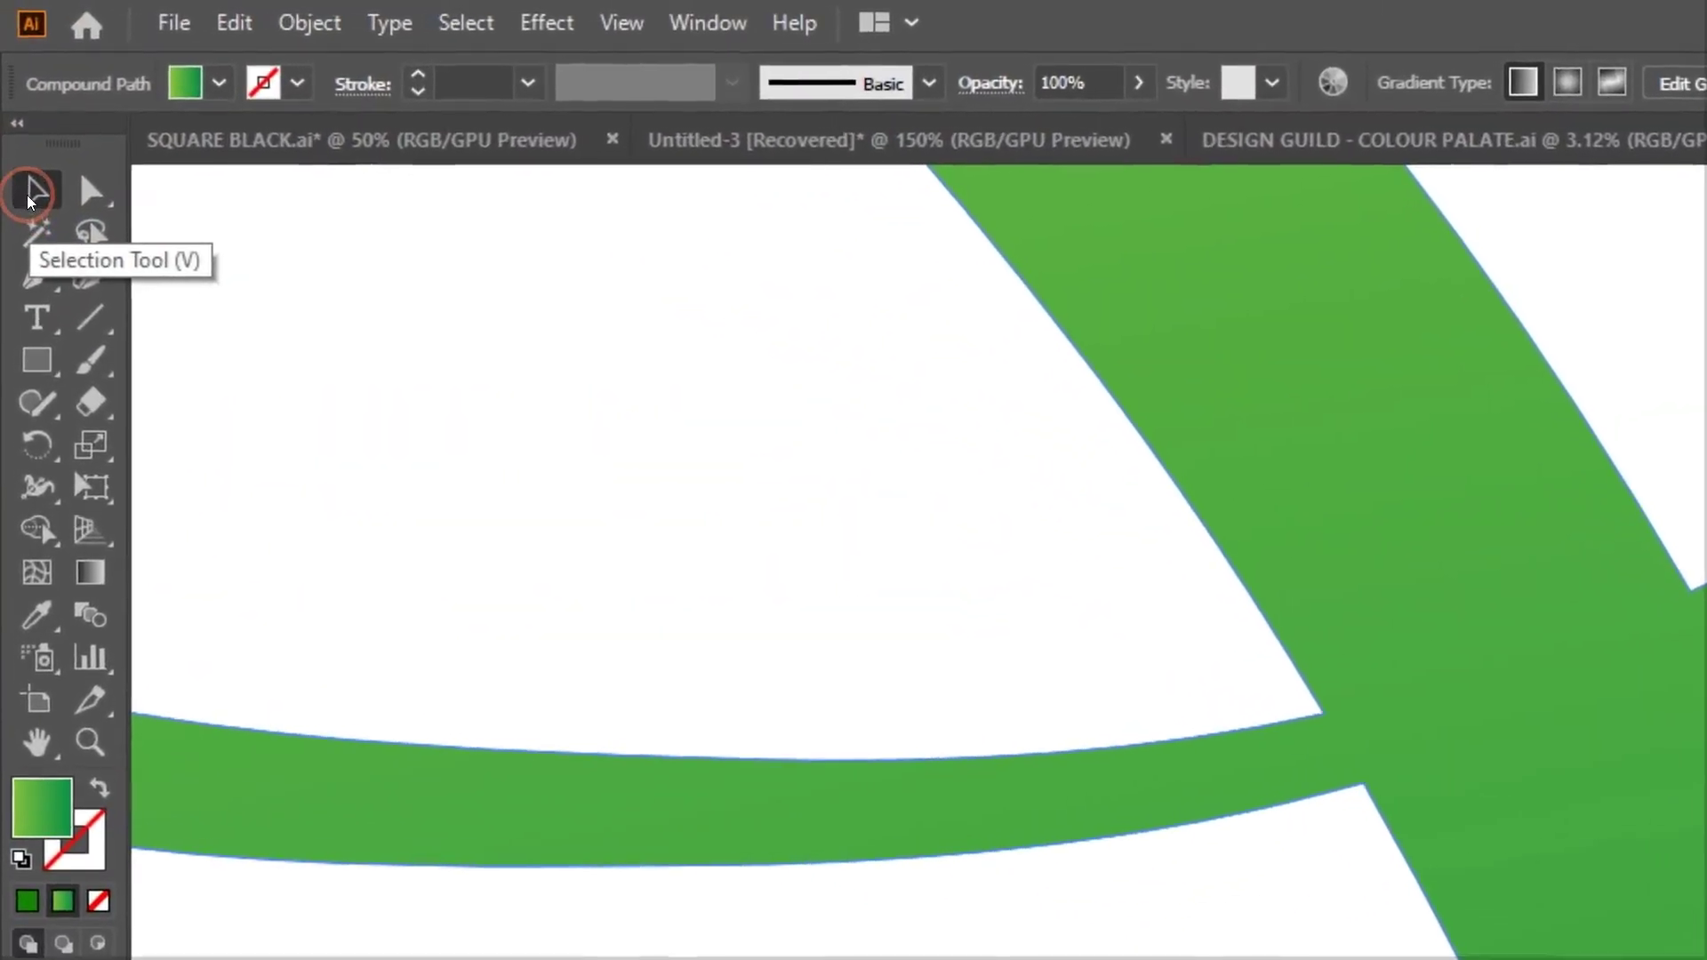
{"action": "left_click", "coordinate": [92, 190]}
{"action": "left_click", "coordinate": [630, 748]}
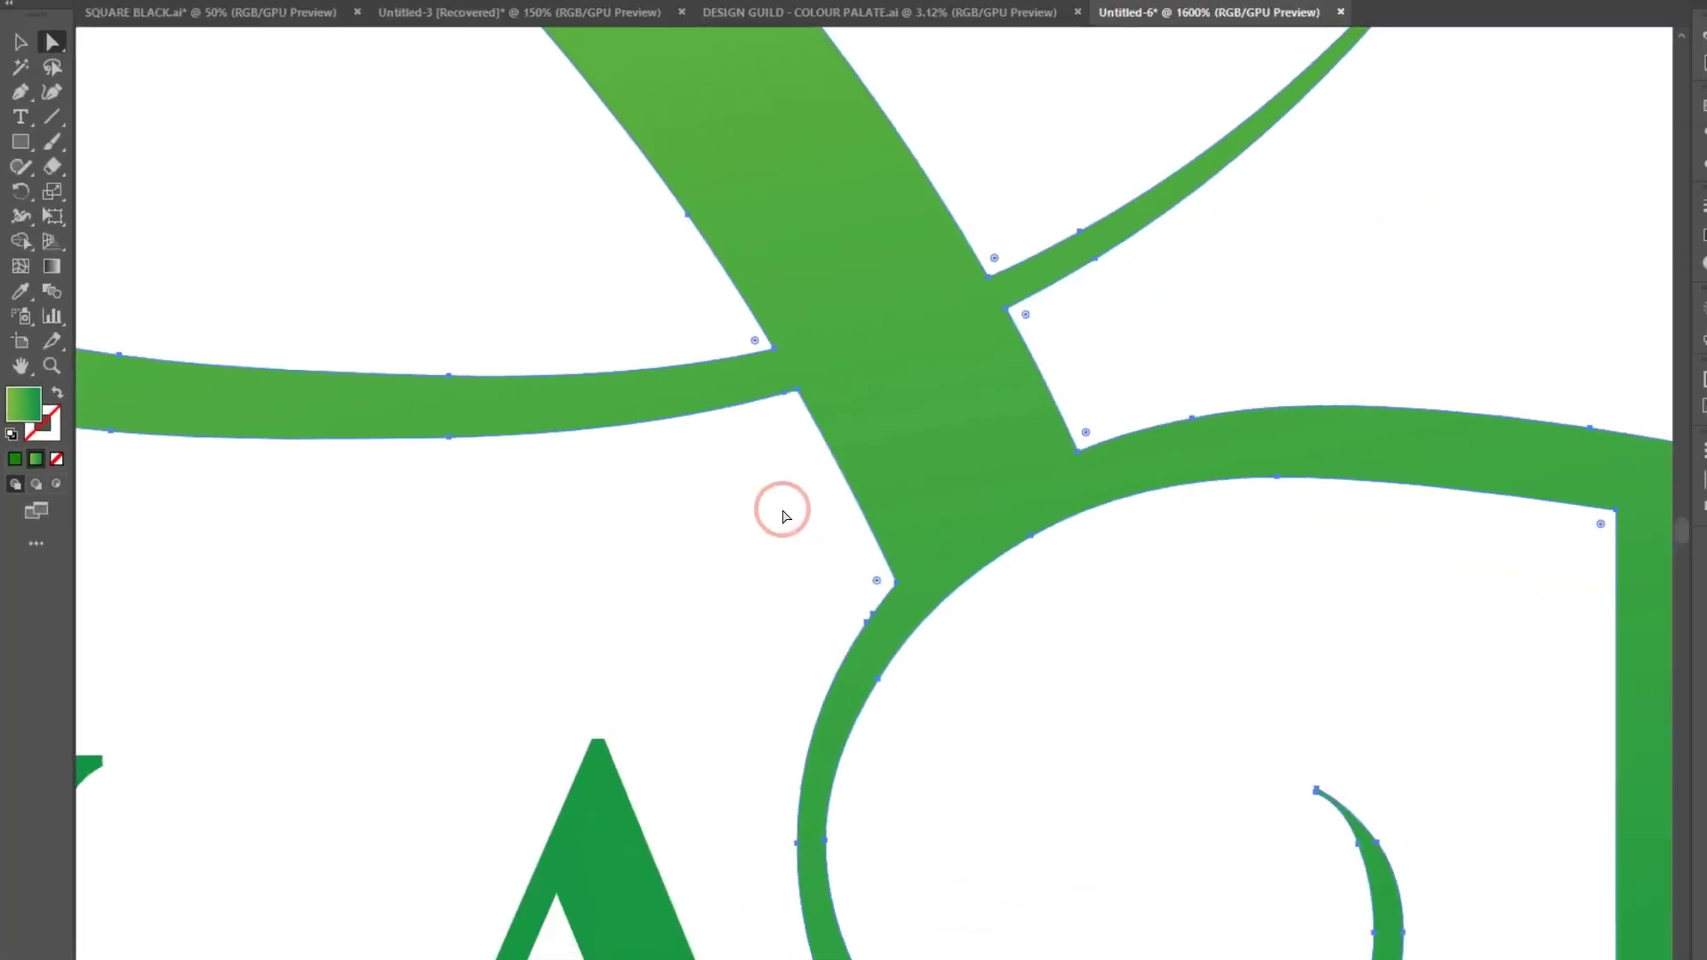
{"action": "left_click", "coordinate": [534, 530]}
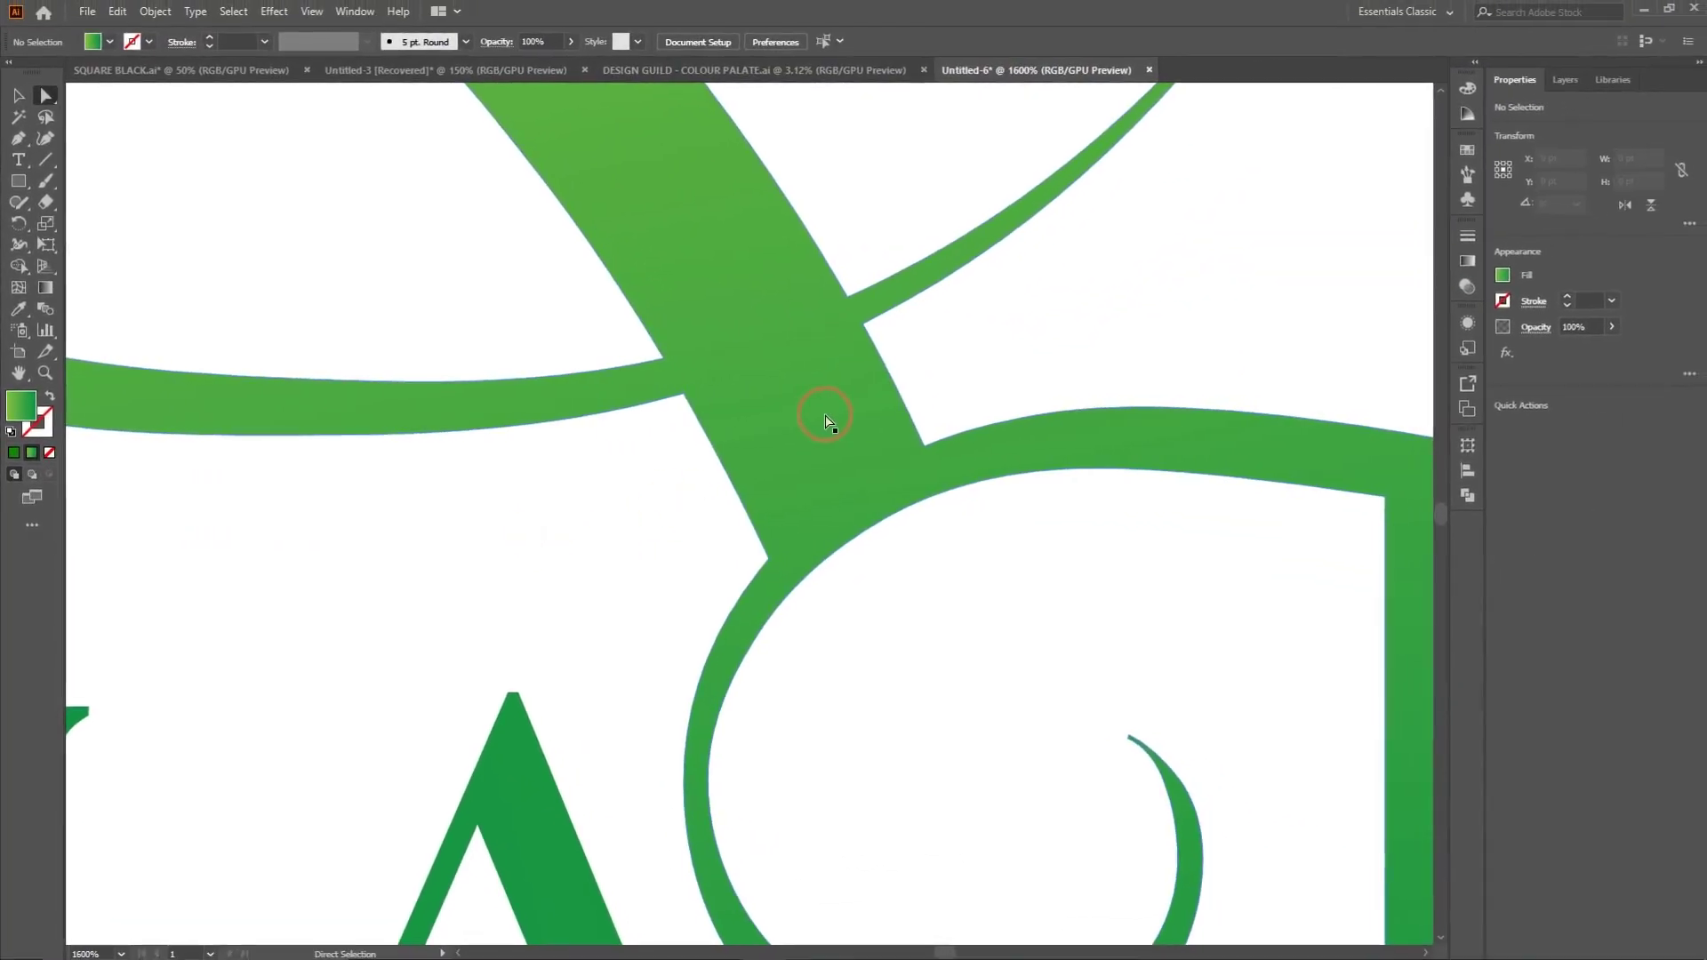
{"action": "left_click", "coordinate": [827, 418]}
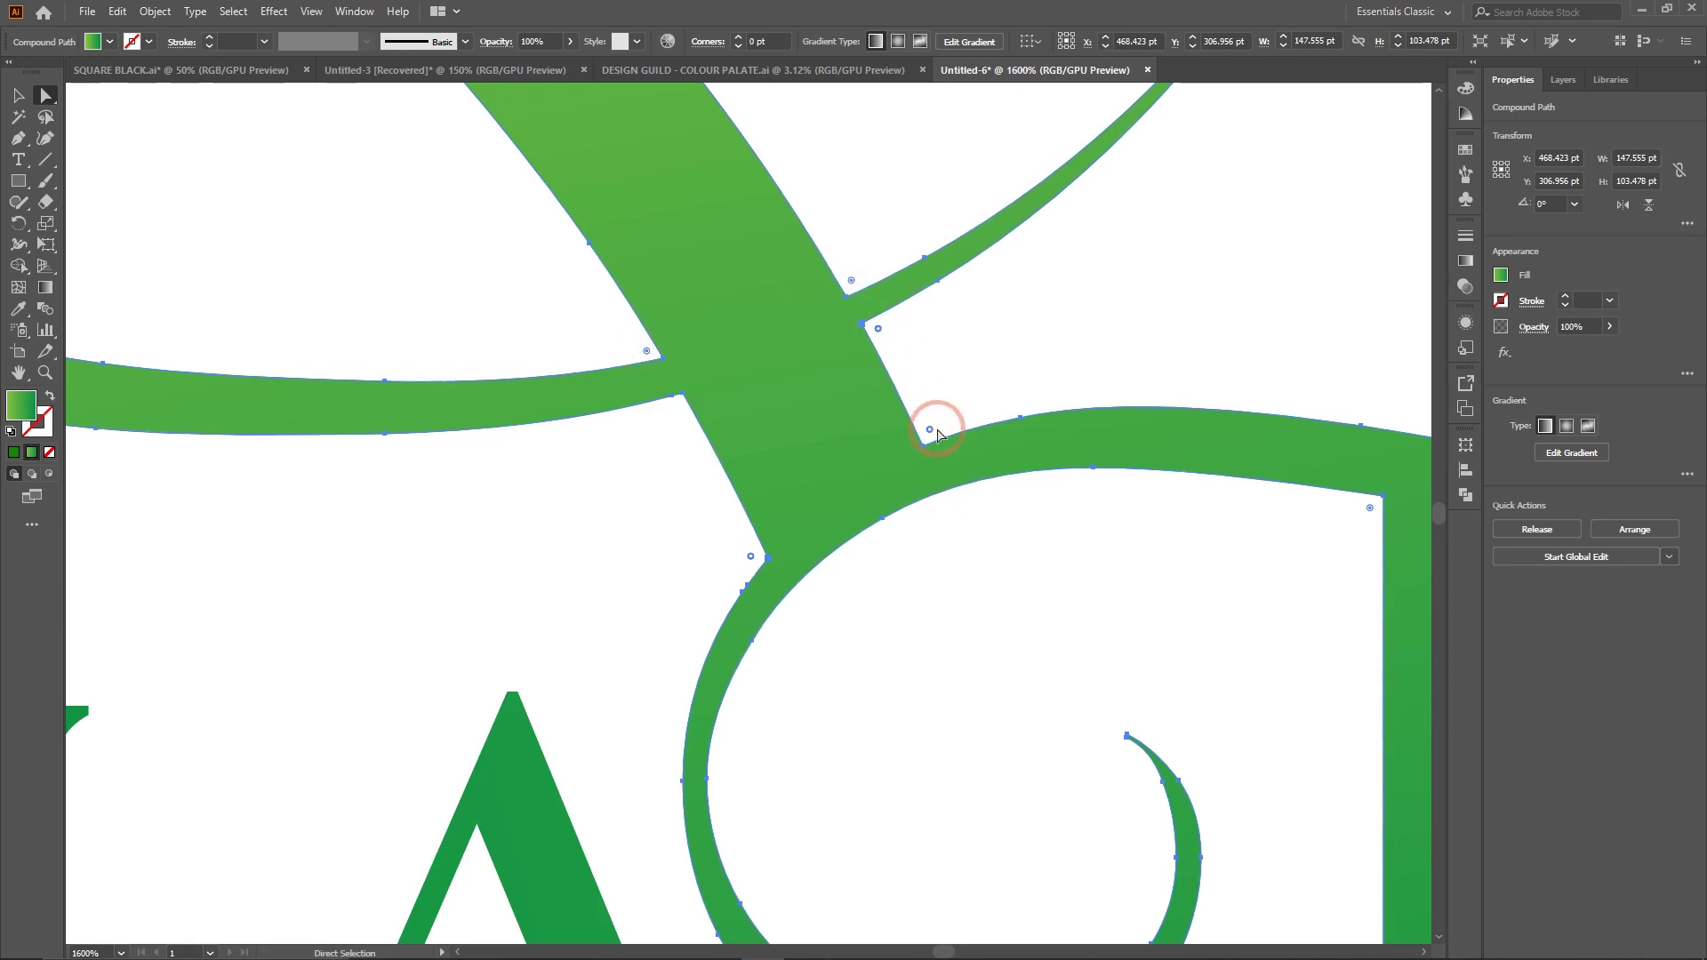
{"action": "left_click_drag", "start_coordinate": [930, 433], "coordinate": [941, 311]}
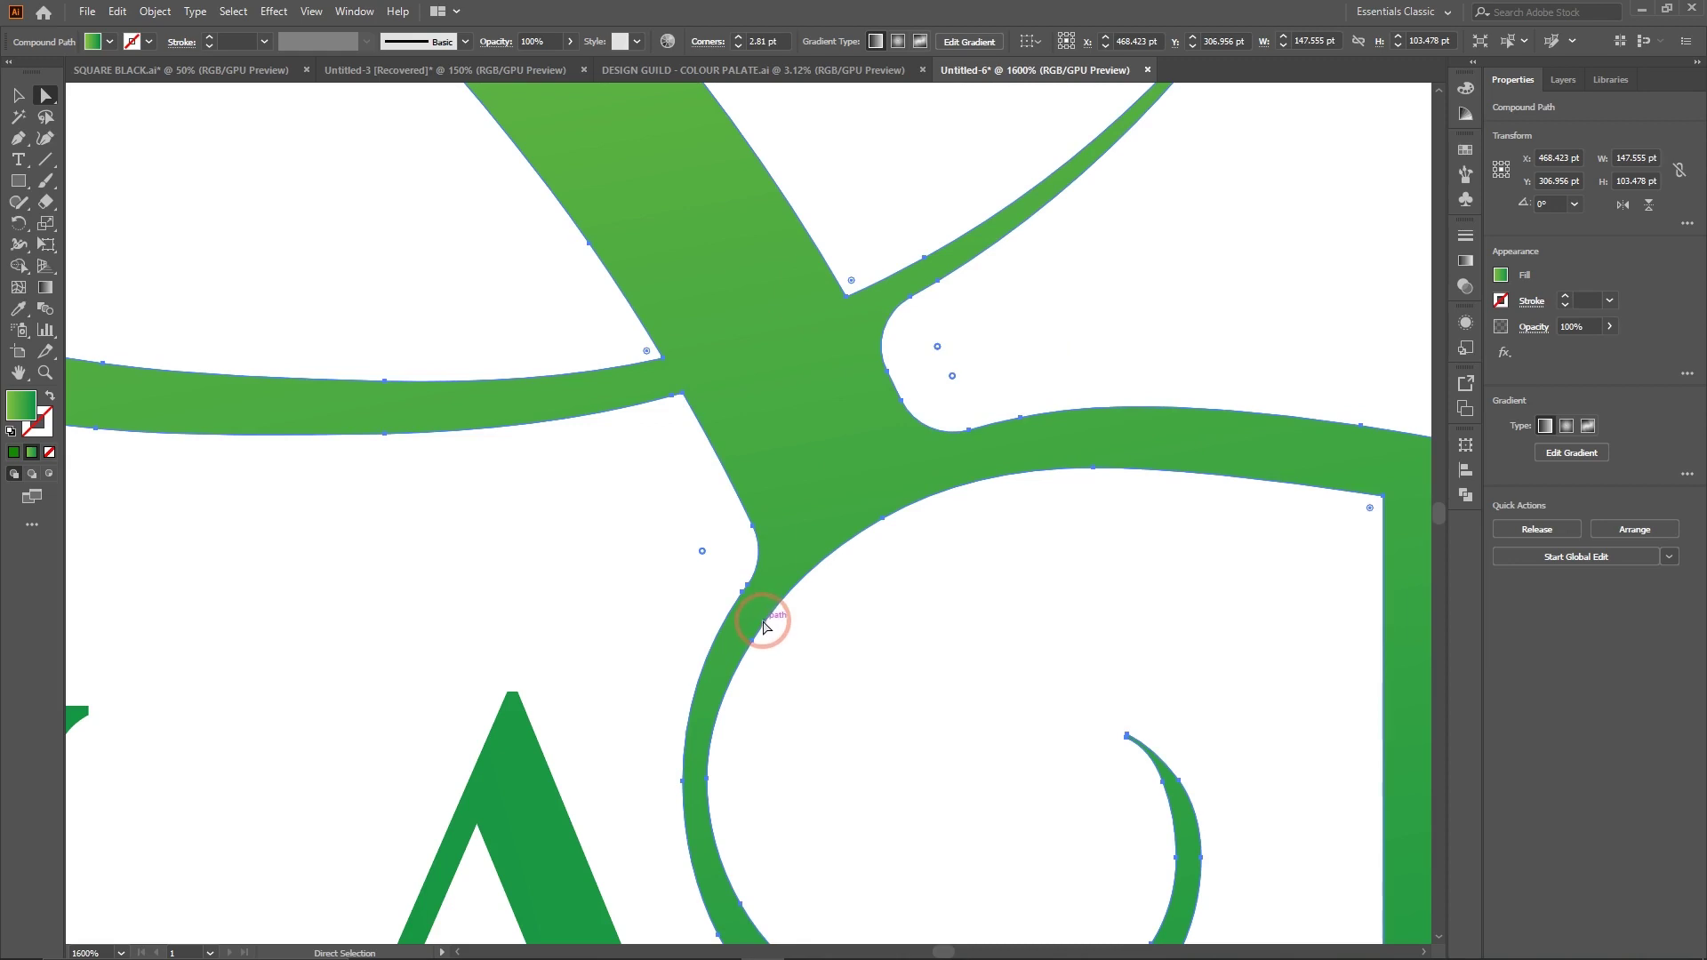
{"action": "key", "text": "ctrl+z"}
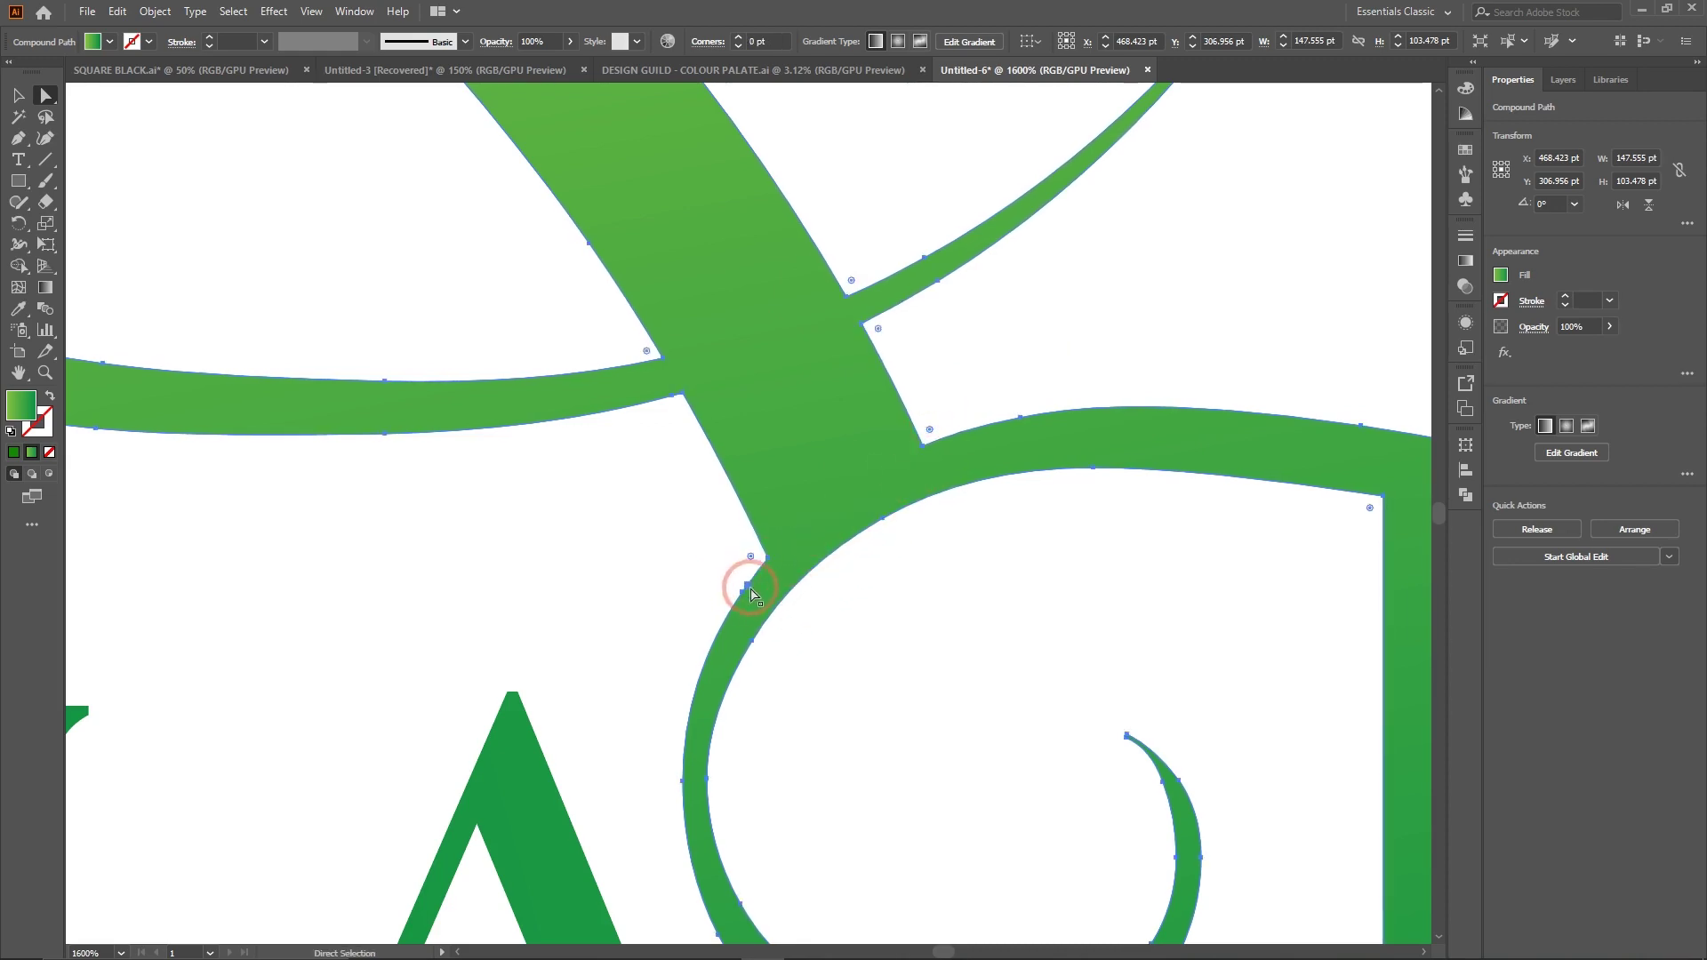
Add a Curvature point farther down the swash's outer edge and delete the point just below the stem's lower-left corner.
{"action": "scroll", "coordinate": [751, 594], "scroll_direction": "up", "scroll_amount": 1}
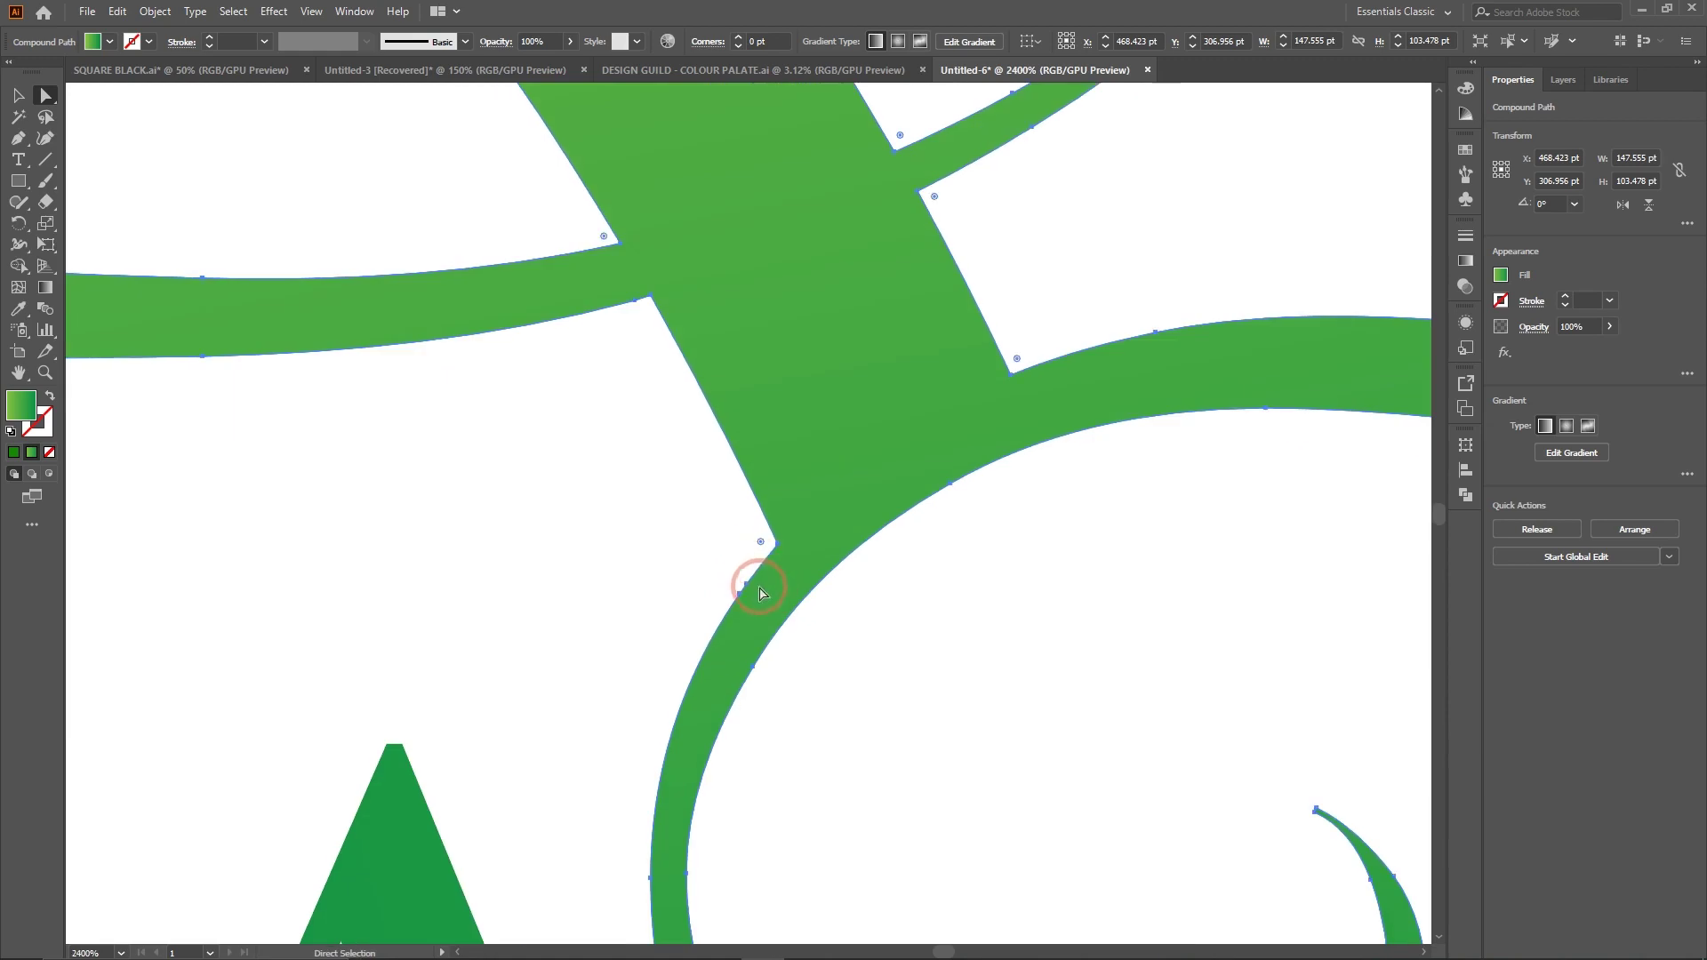
{"action": "left_click", "coordinate": [45, 137]}
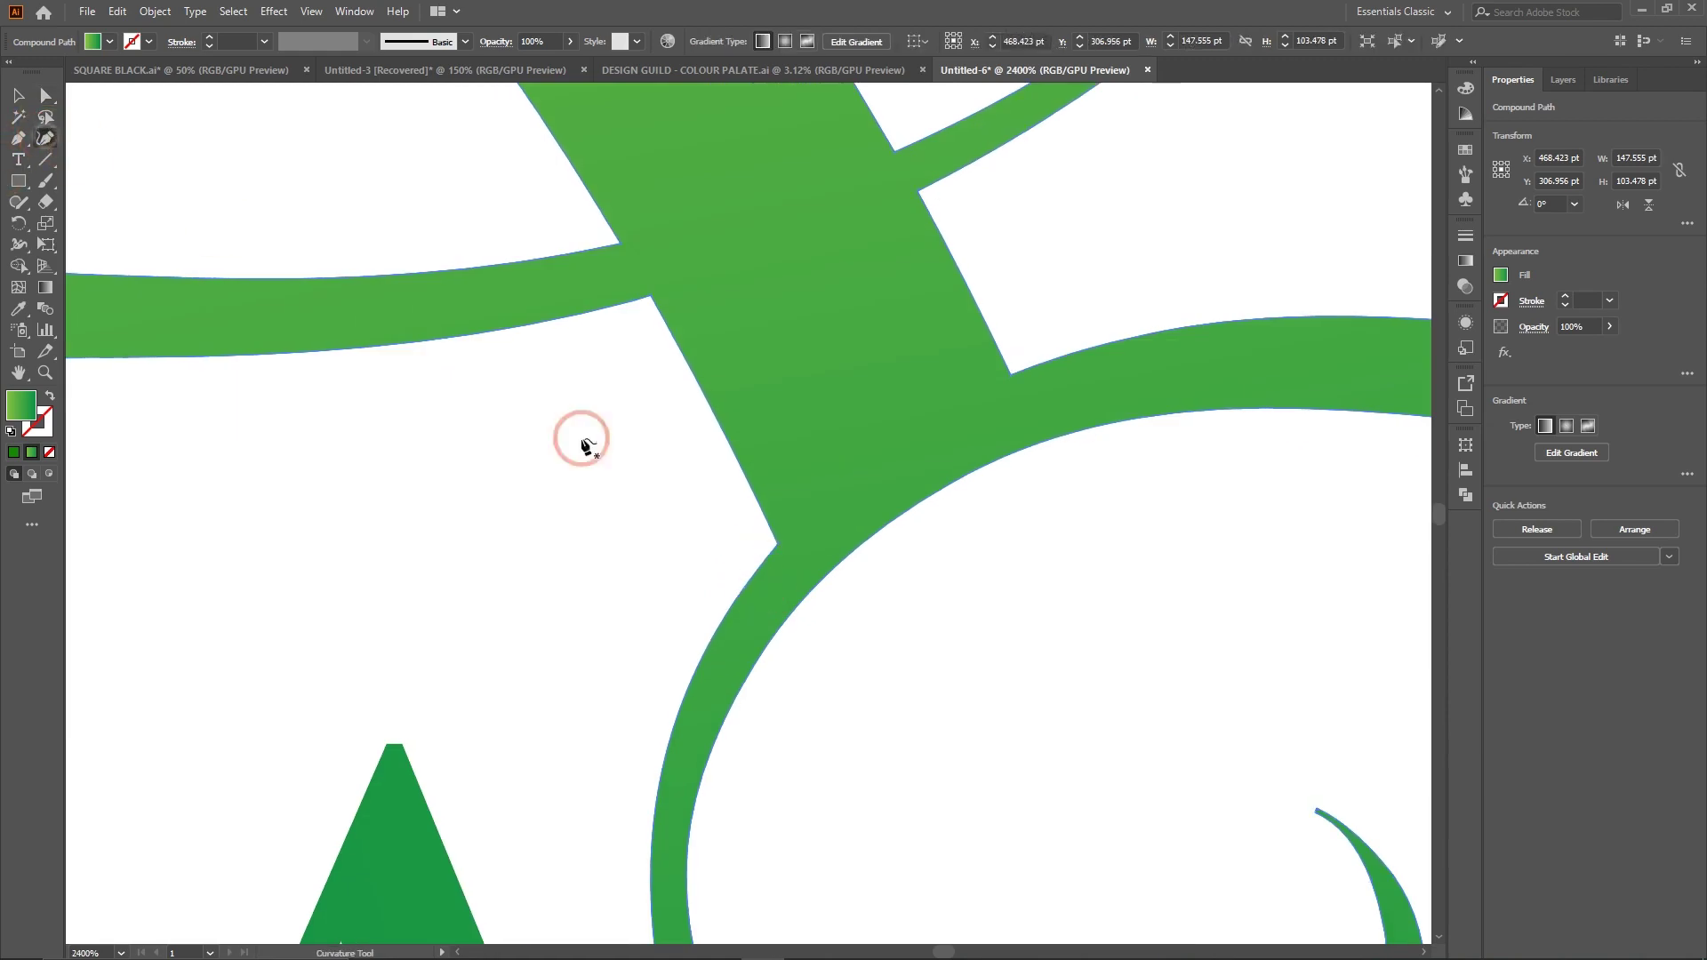
{"action": "left_click", "coordinate": [747, 581]}
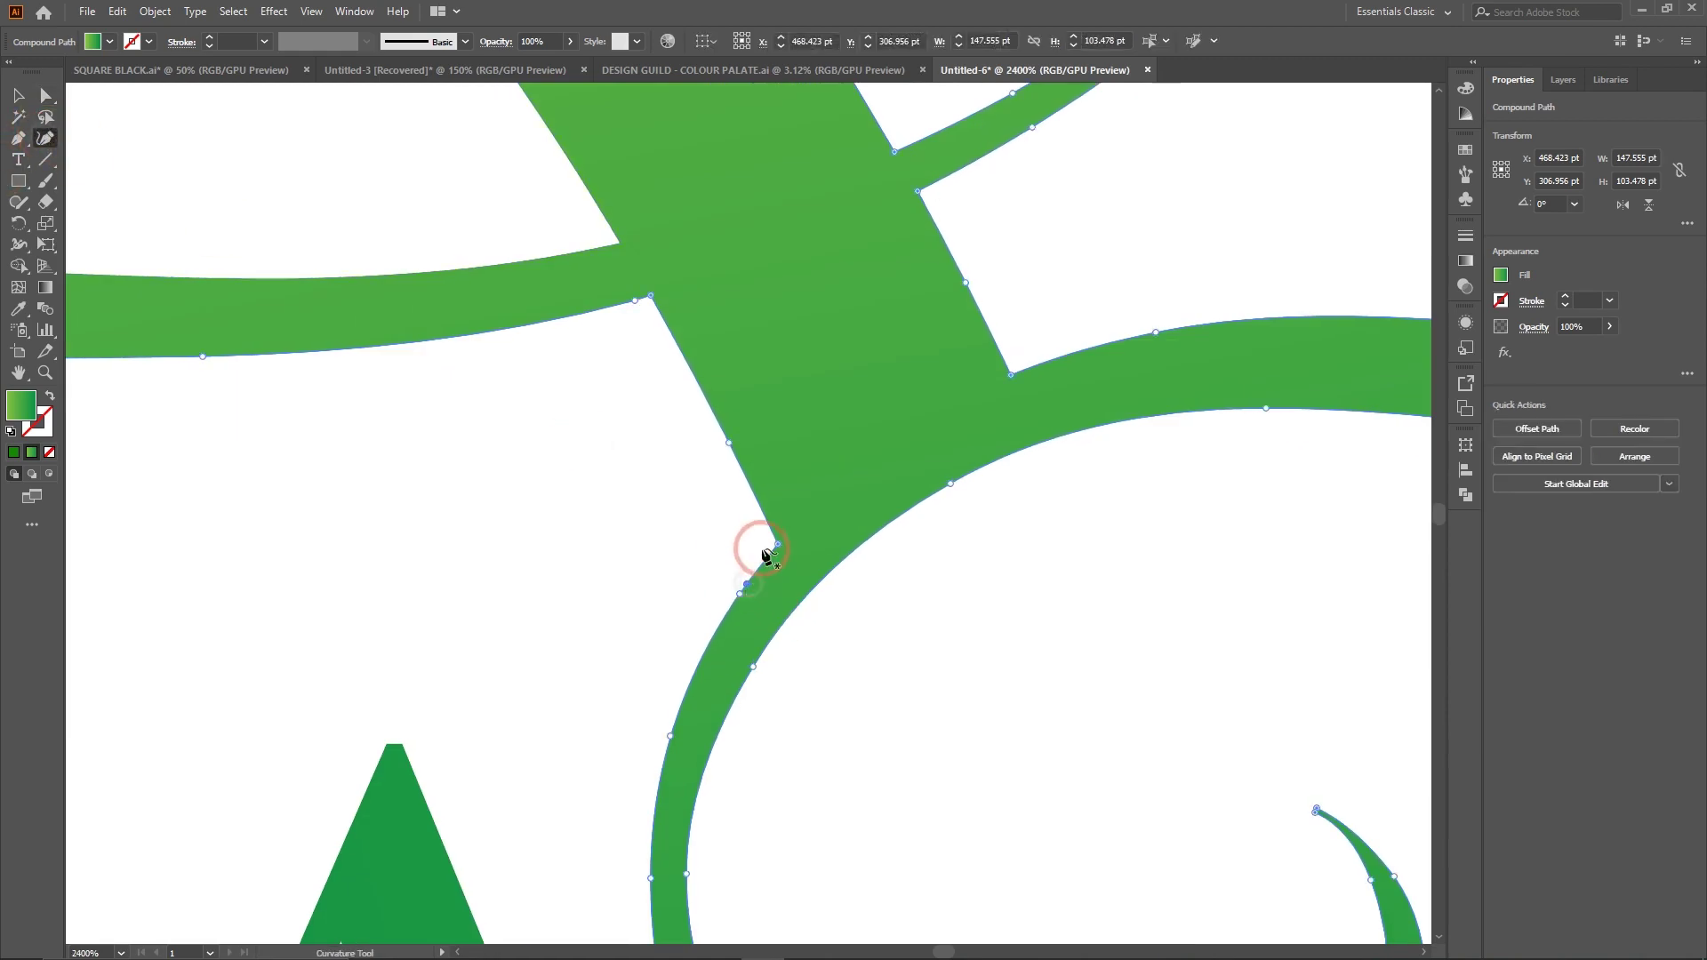
{"action": "left_click", "coordinate": [704, 653]}
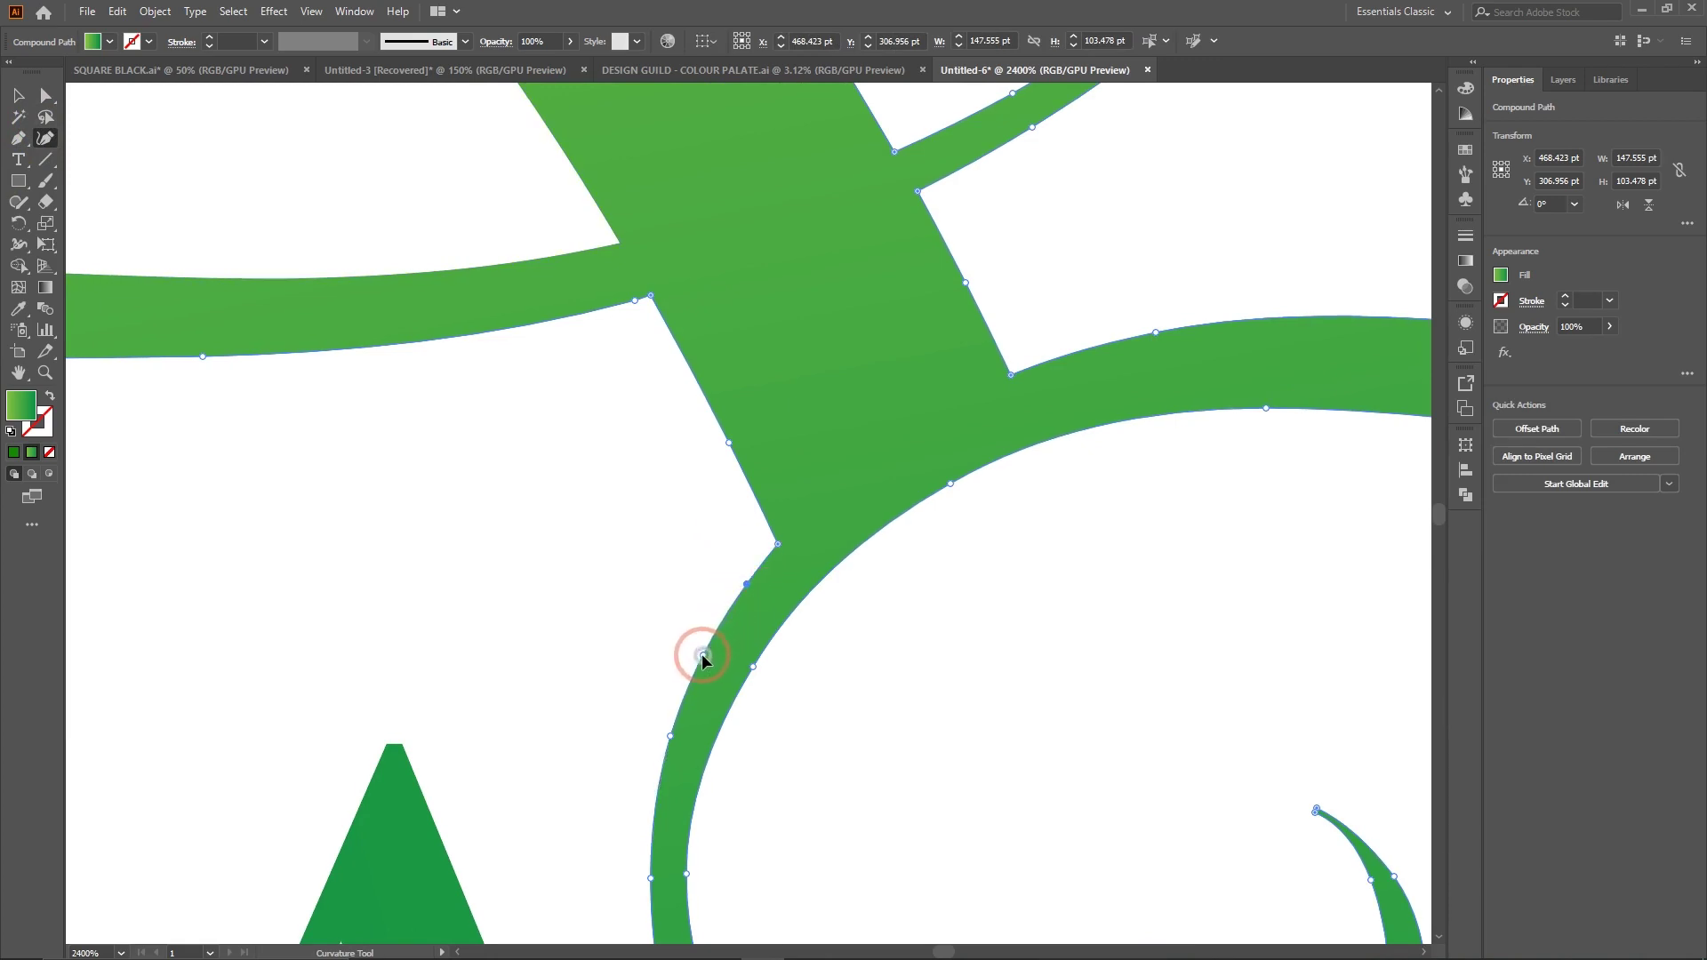
{"action": "left_click", "coordinate": [746, 584]}
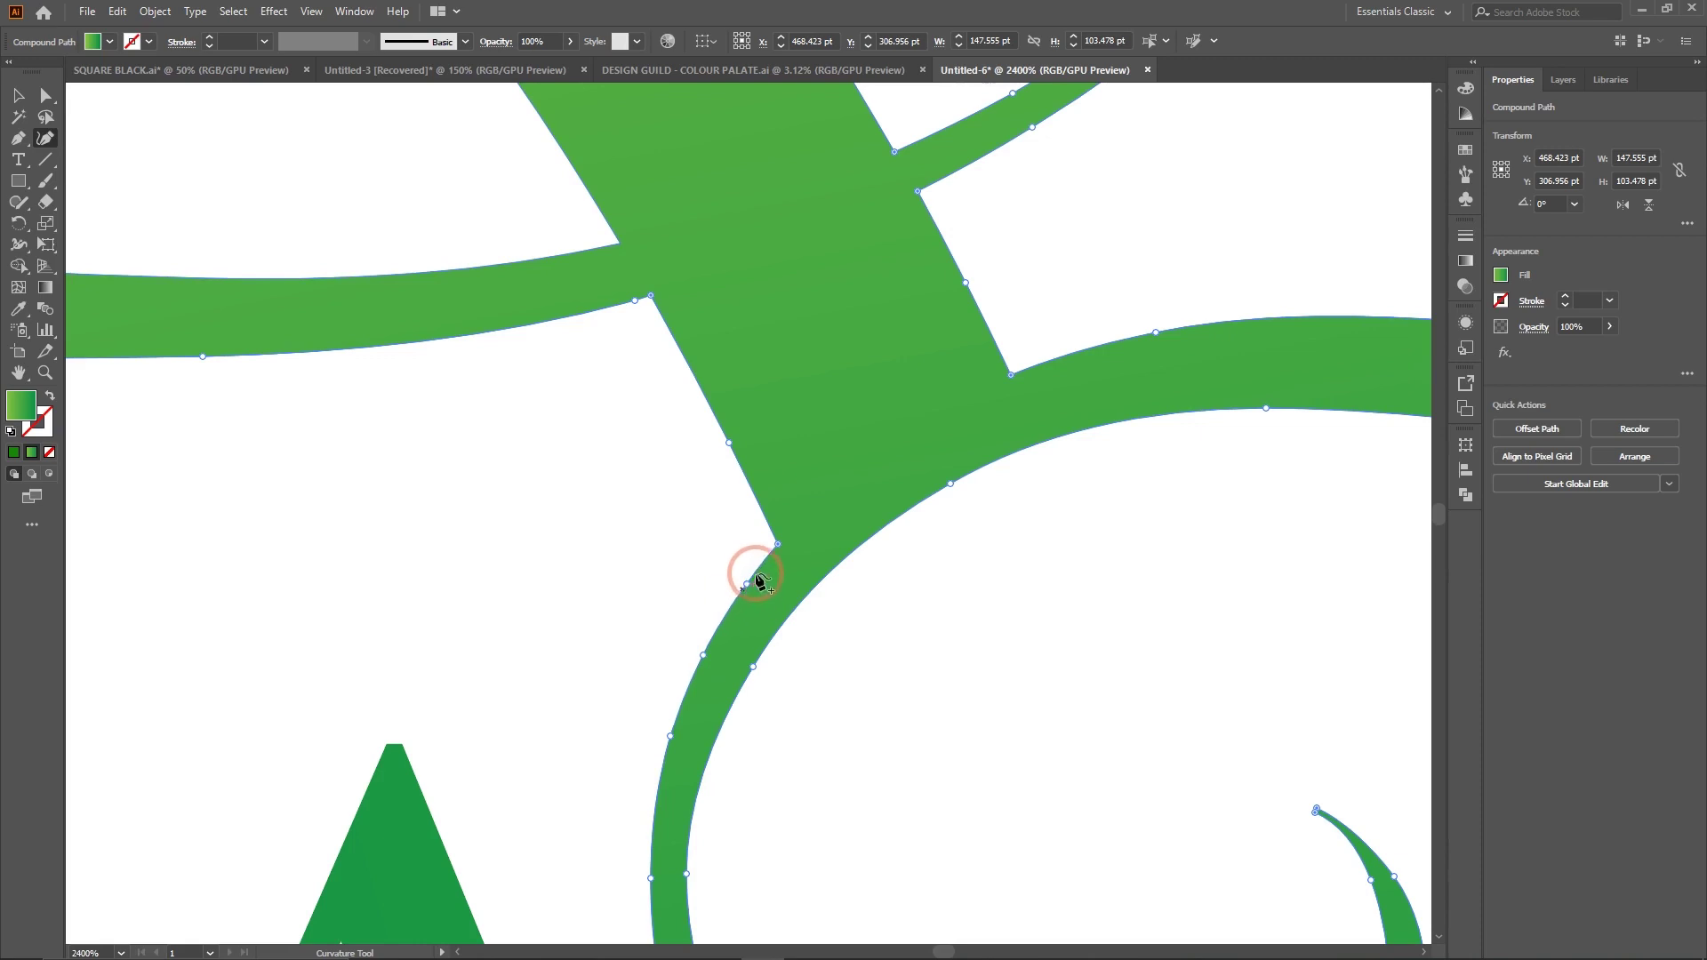
{"action": "key", "text": "Delete"}
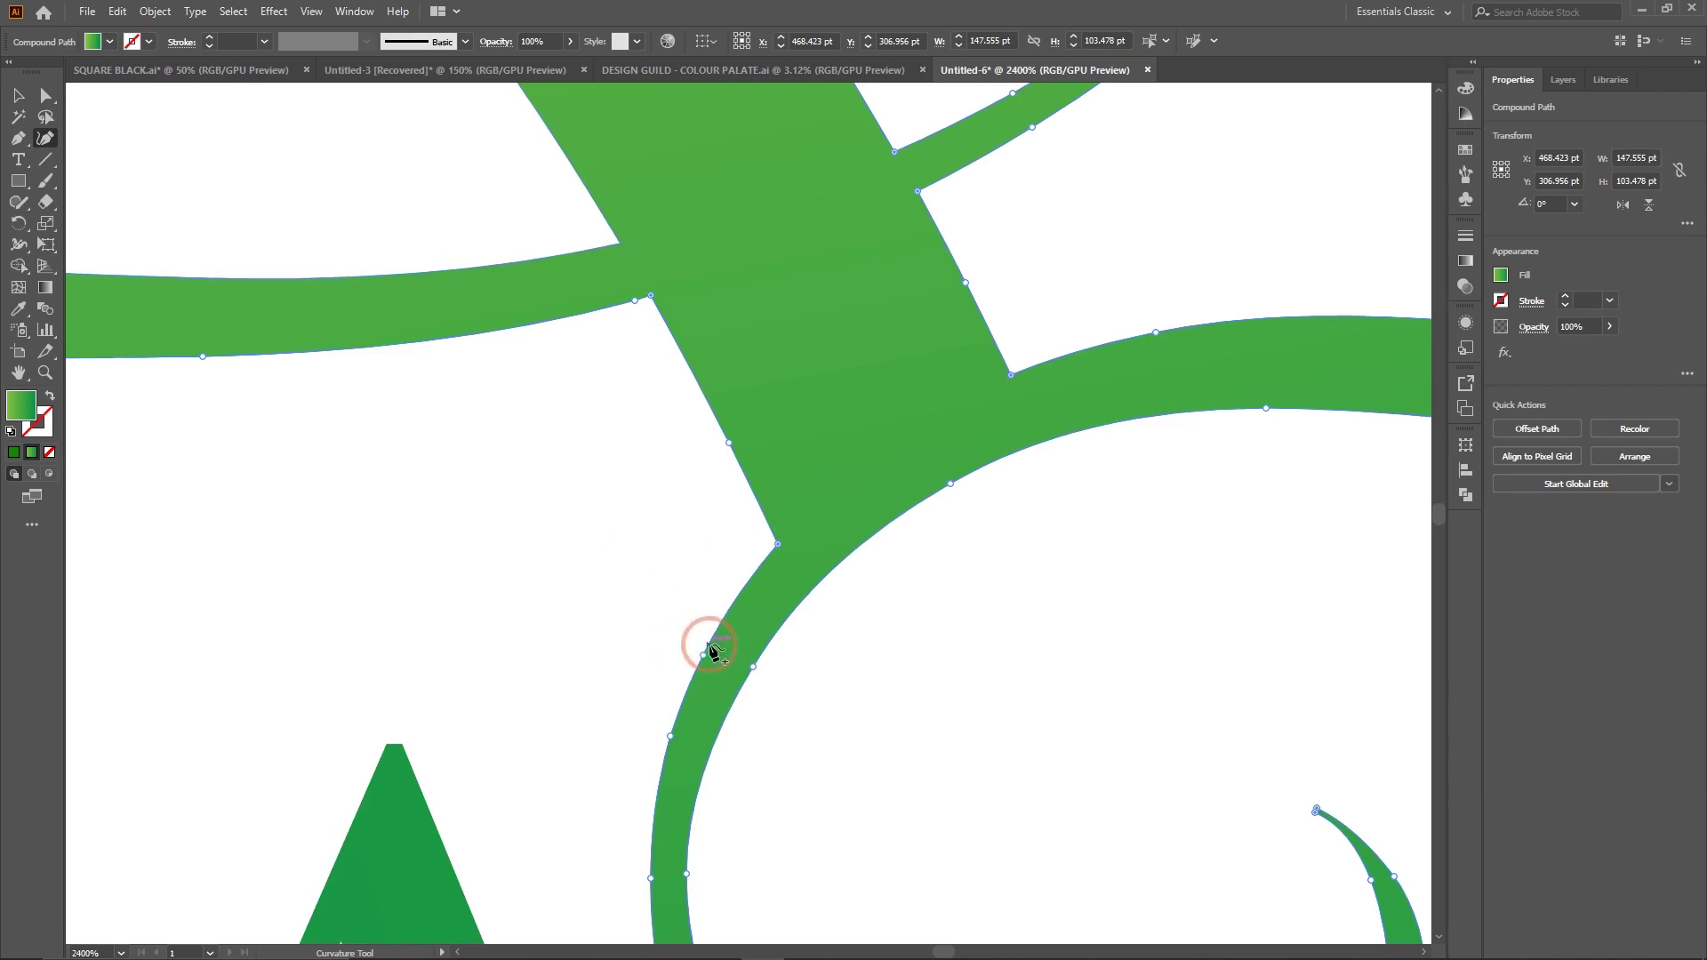
{"action": "key", "text": "ctrl+minus"}
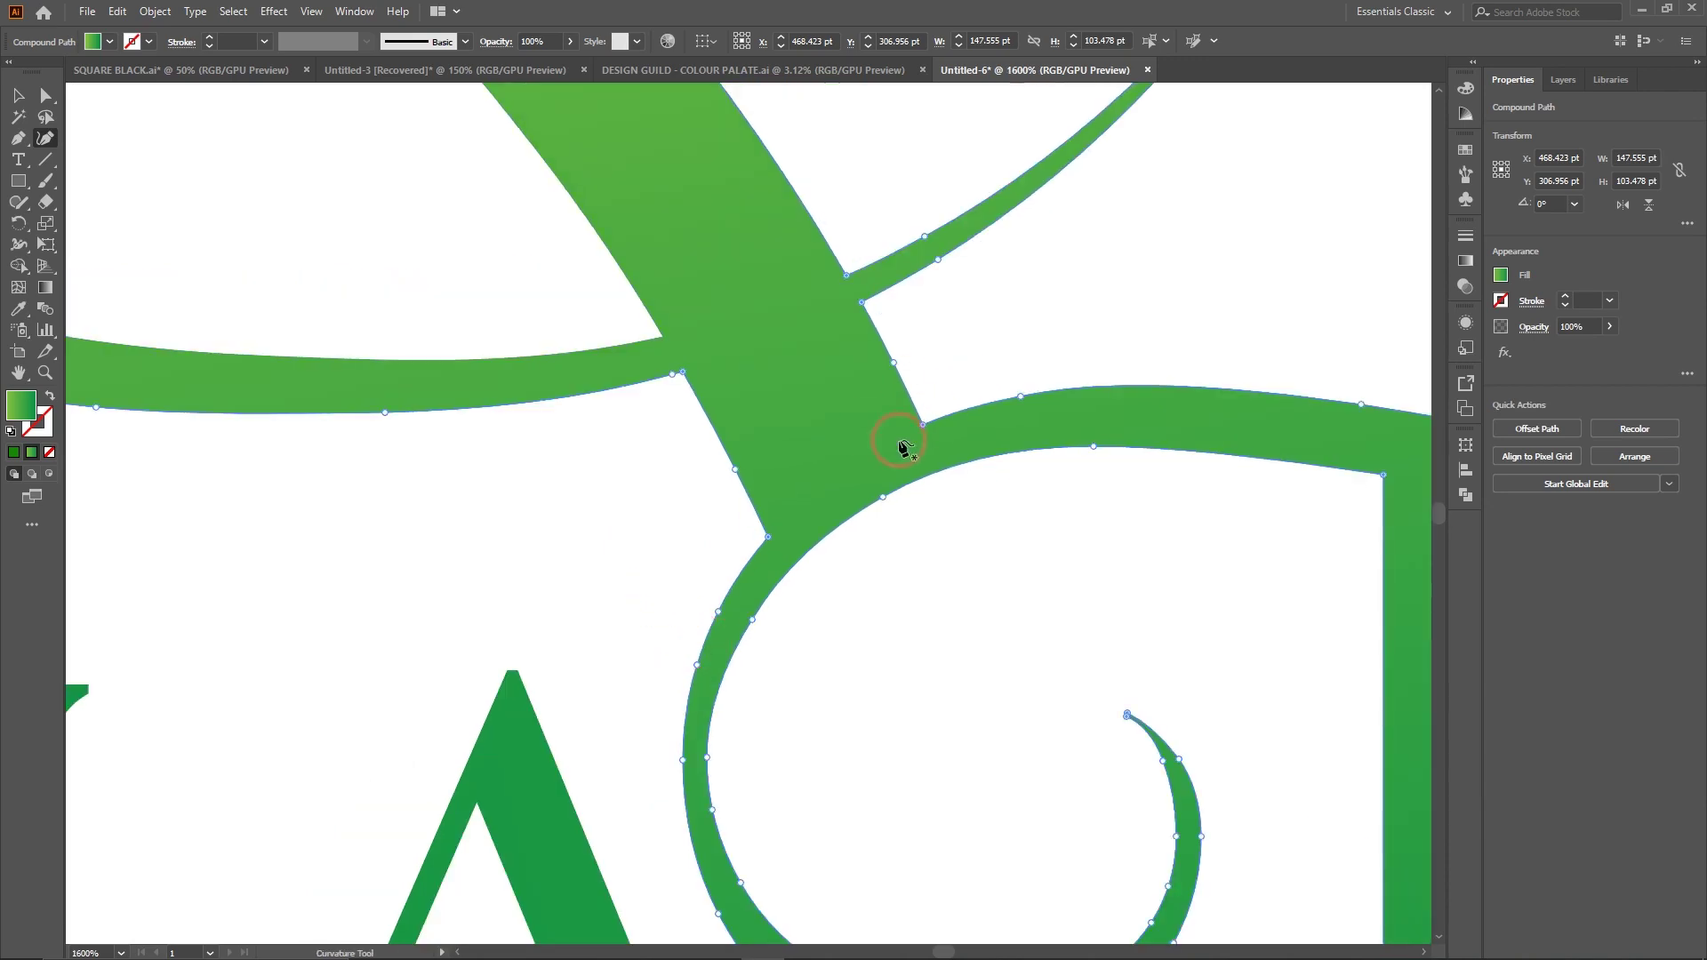
Round the stem's lower-left and lower-right corners where it meets the T's swash to about 6.49 pt.
{"action": "left_click", "coordinate": [46, 95]}
{"action": "left_click", "coordinate": [228, 221]}
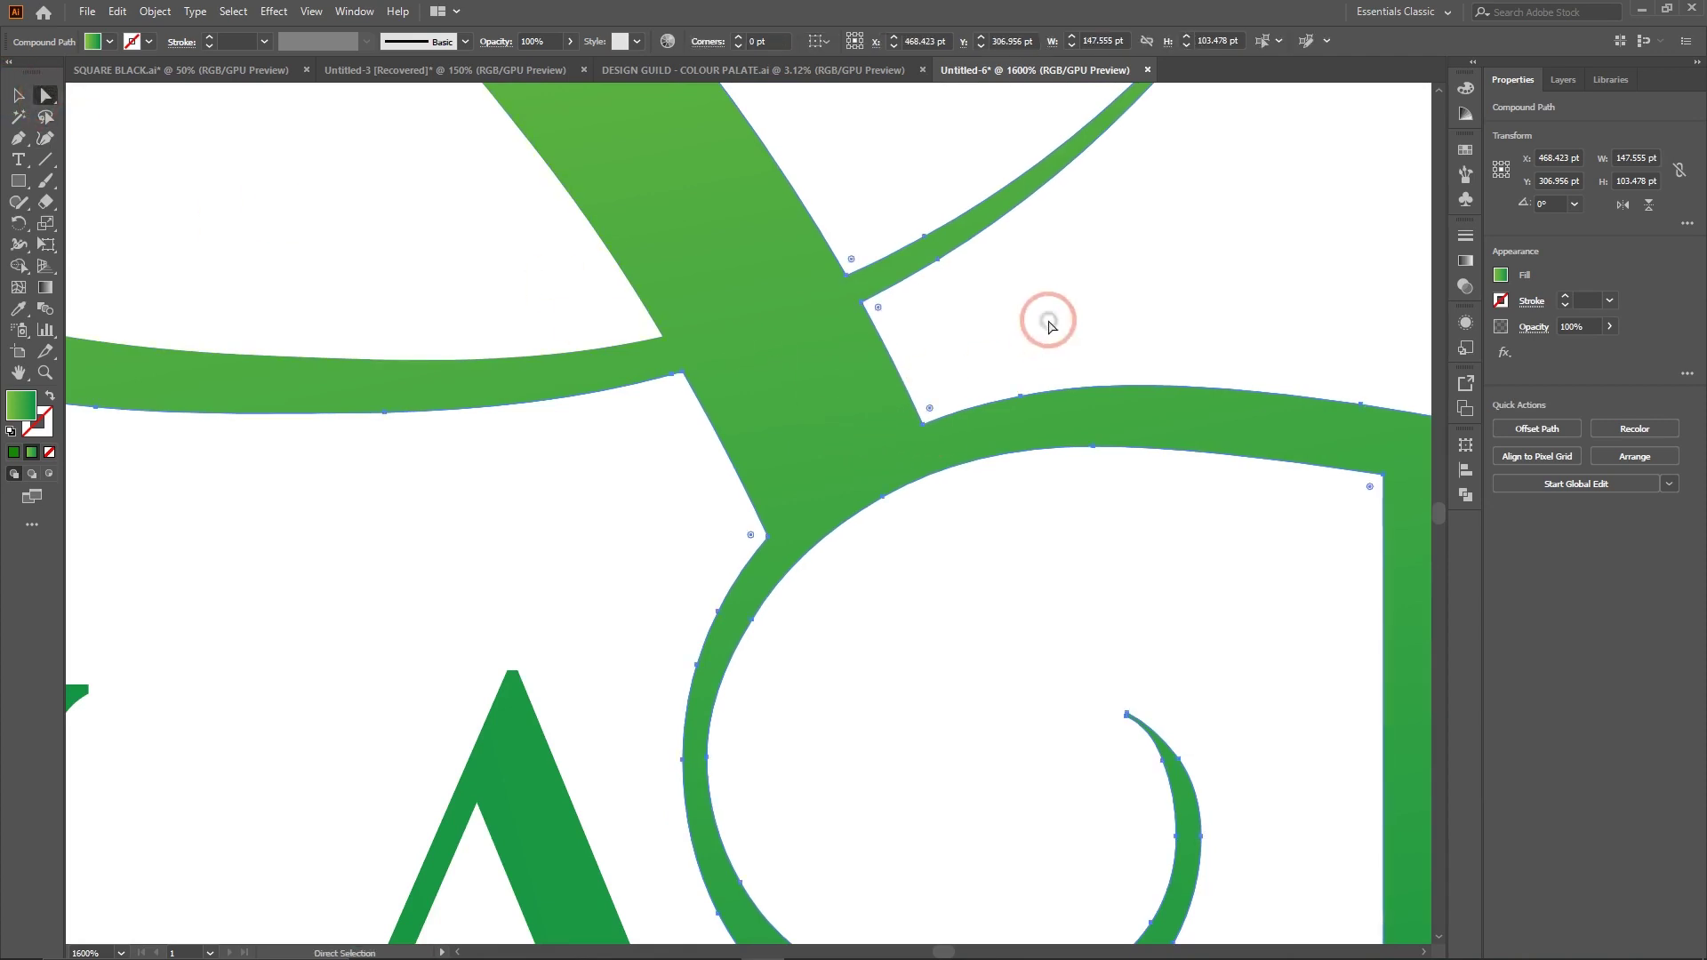
{"action": "left_click", "coordinate": [867, 431]}
{"action": "left_click", "coordinate": [796, 498]}
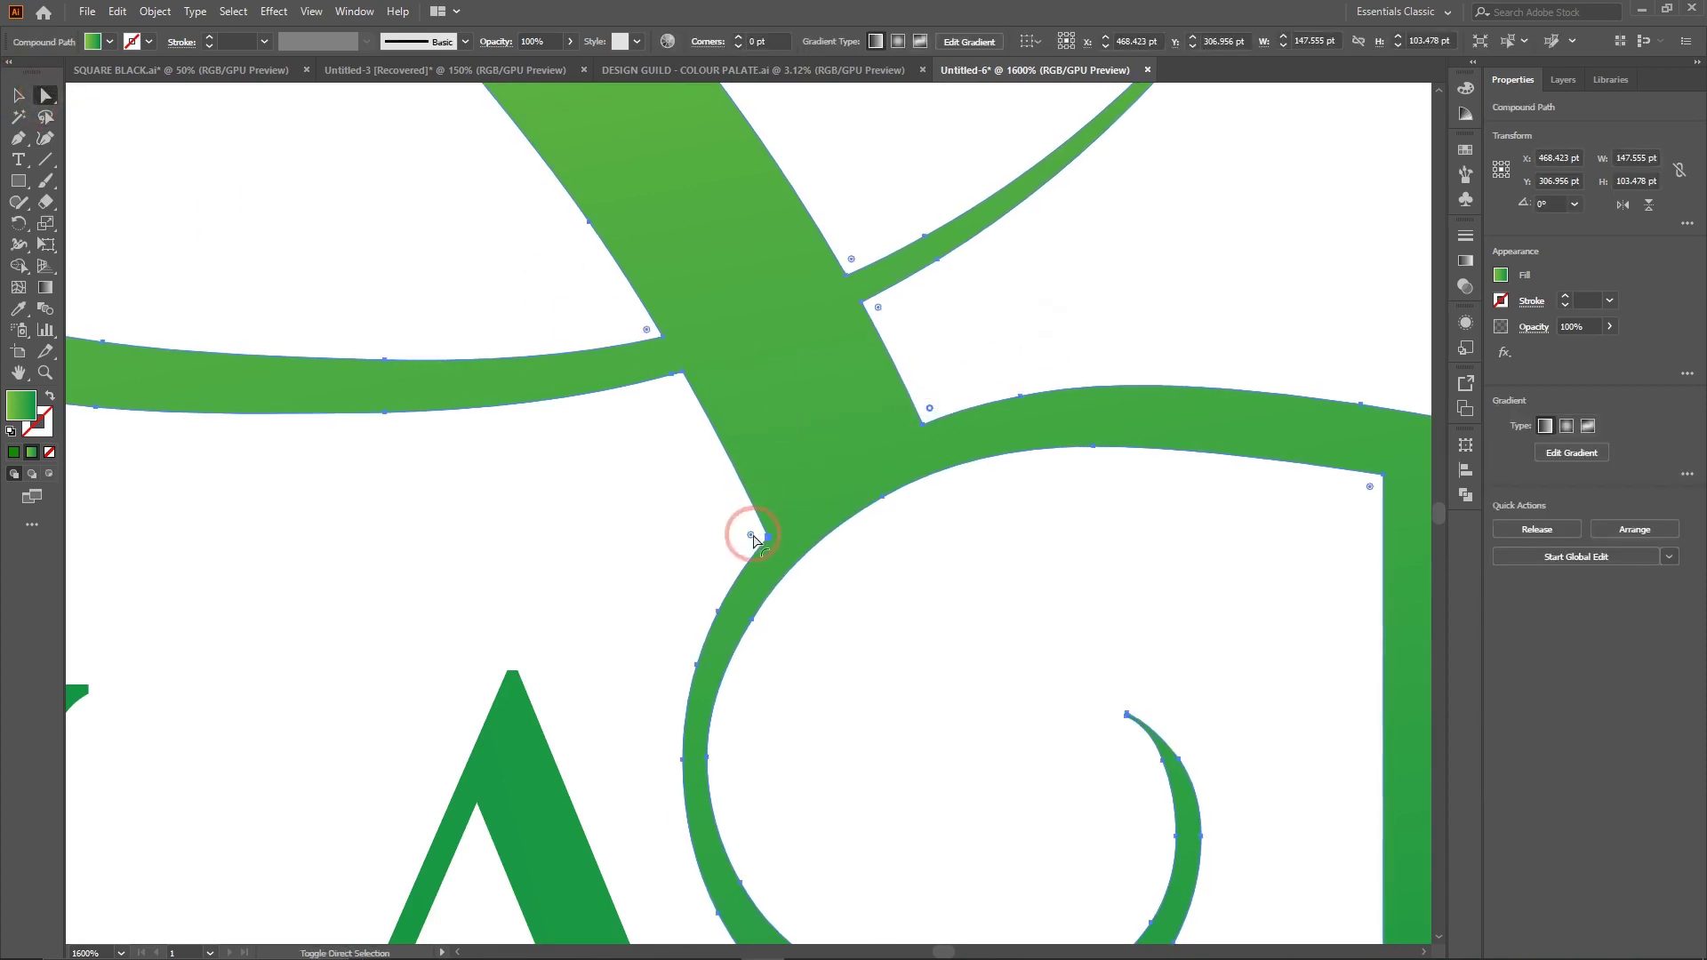
{"action": "left_click_drag", "start_coordinate": [752, 540], "coordinate": [504, 558]}
{"action": "left_click", "coordinate": [1181, 297]}
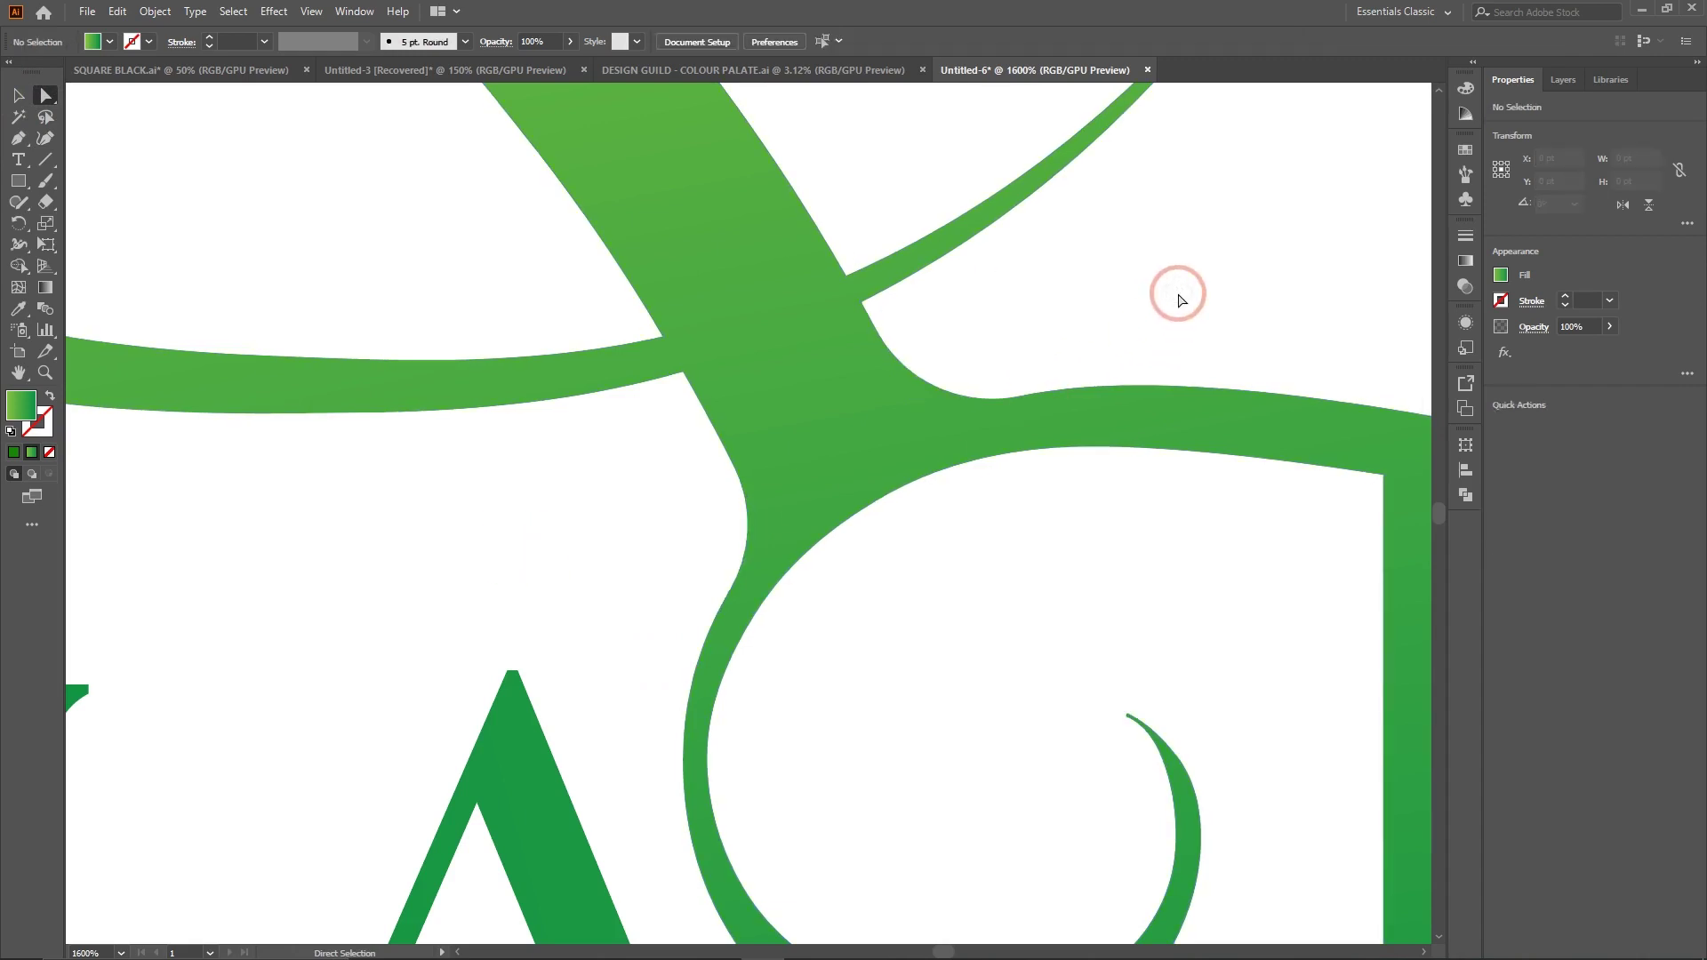
Increase the stem's lower-left corner rounding to about 7.23 pt and adjust the lower-right corner's rounding.
{"action": "left_click", "coordinate": [781, 441]}
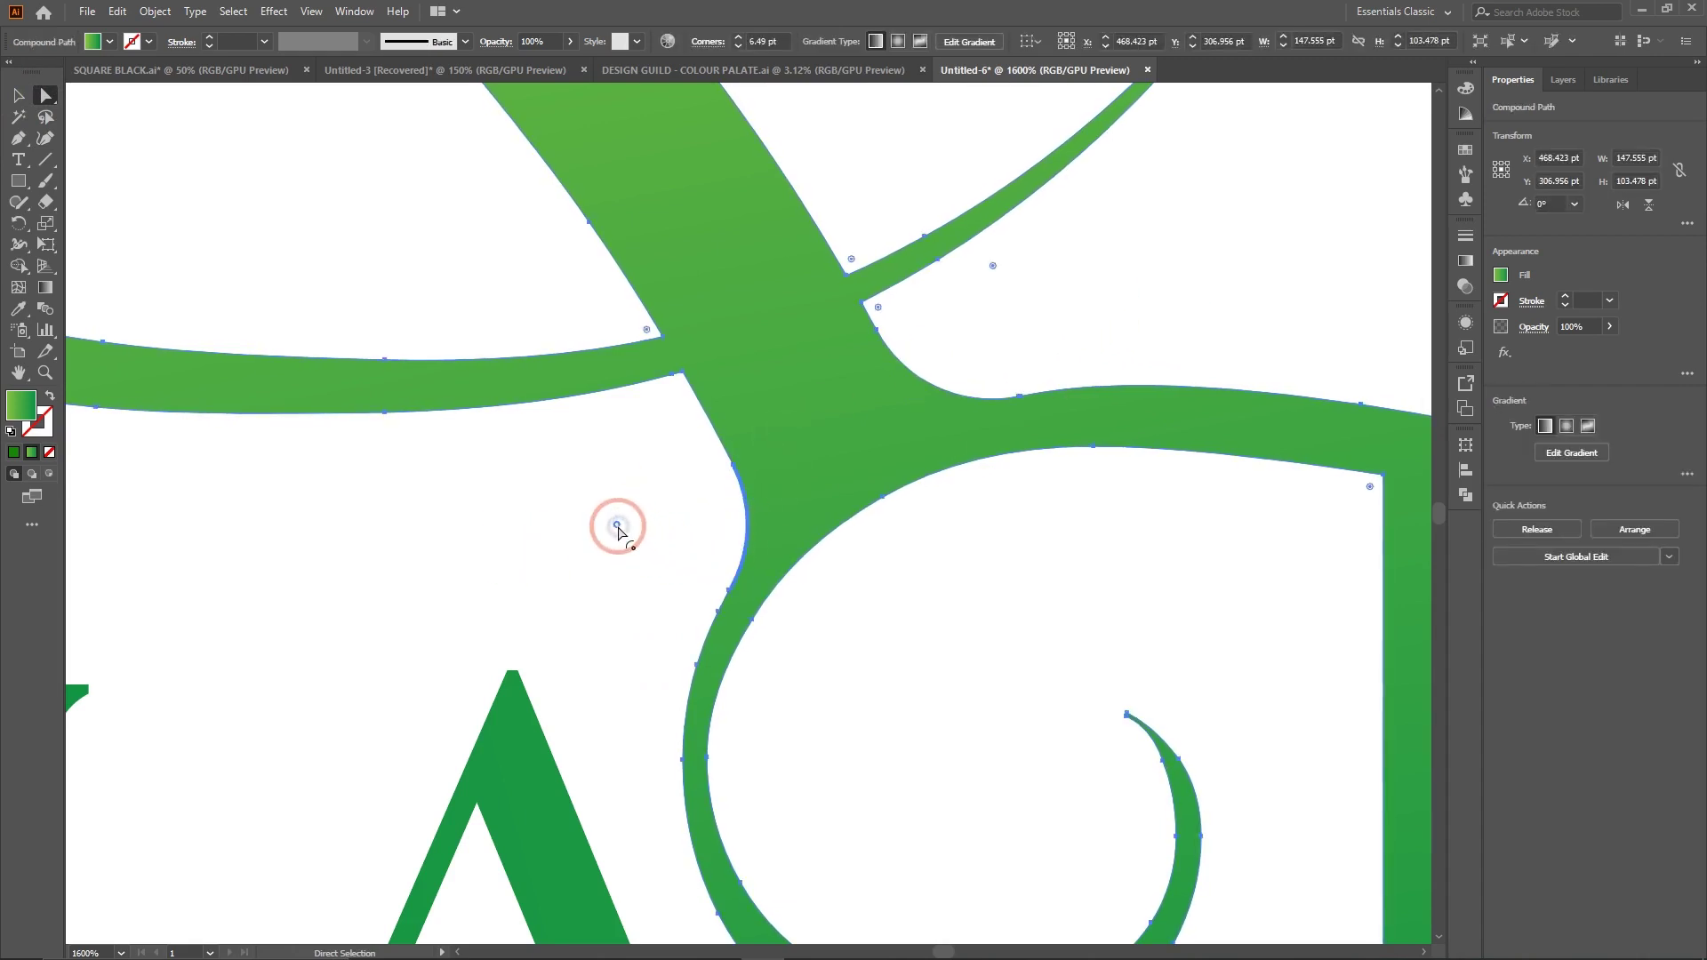
{"action": "left_click_drag", "start_coordinate": [618, 529], "coordinate": [509, 541]}
{"action": "left_click", "coordinate": [834, 447]}
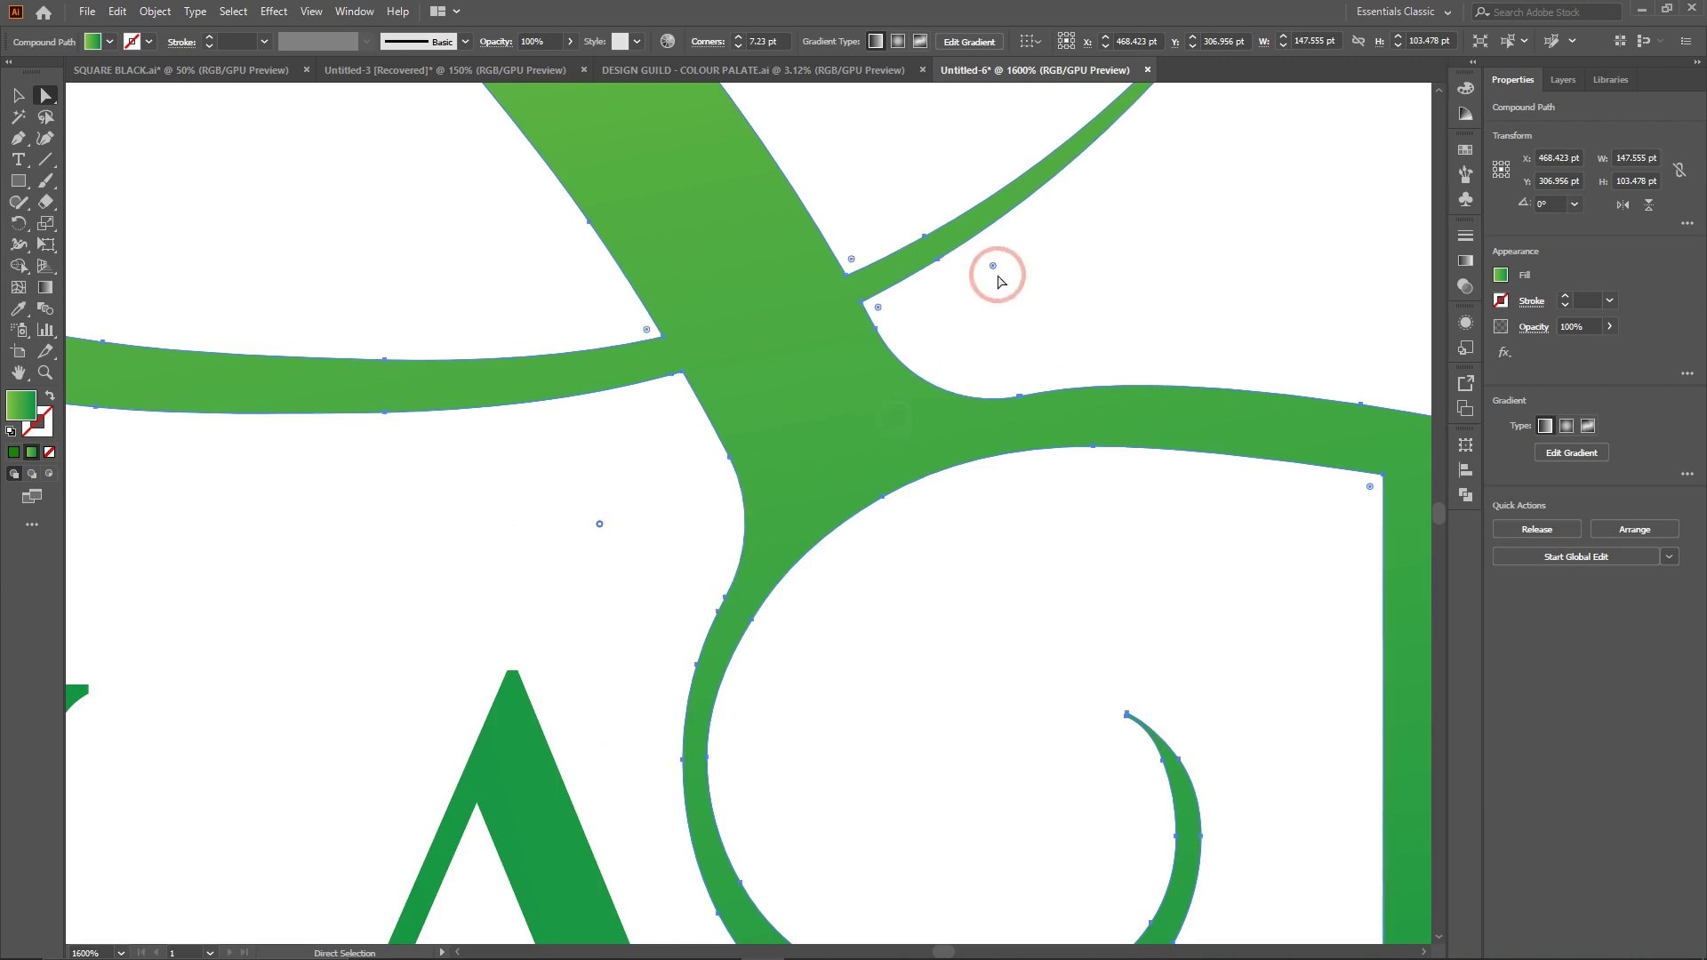
{"action": "left_click_drag", "start_coordinate": [994, 265], "coordinate": [1012, 218]}
{"action": "left_click", "coordinate": [1206, 303]}
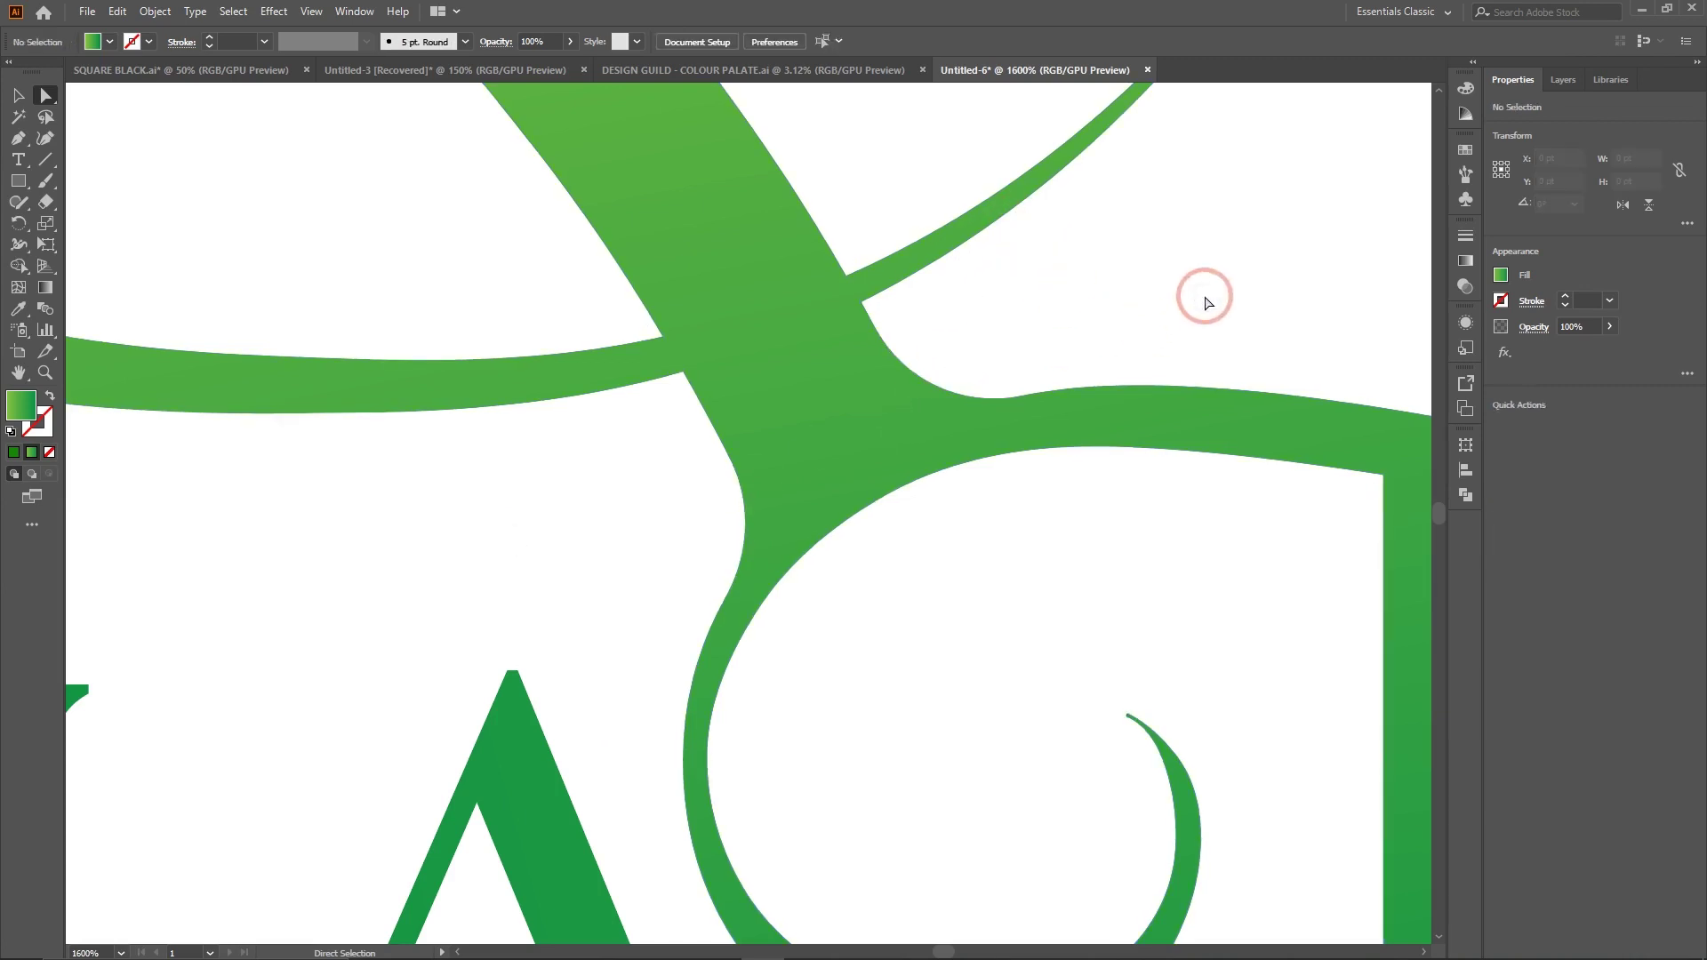
Review the rounded stem joint and the merged T outline within the whole logo and at closer range.
{"action": "key", "text": "ctrl+minus"}
{"action": "key", "text": "ctrl+minus"}
{"action": "key", "text": "ctrl+minus"}
{"action": "key", "text": "ctrl+minus"}
{"action": "key", "text": "ctrl+minus"}
{"action": "key", "text": "ctrl+minus"}
{"action": "key", "text": "ctrl+minus"}
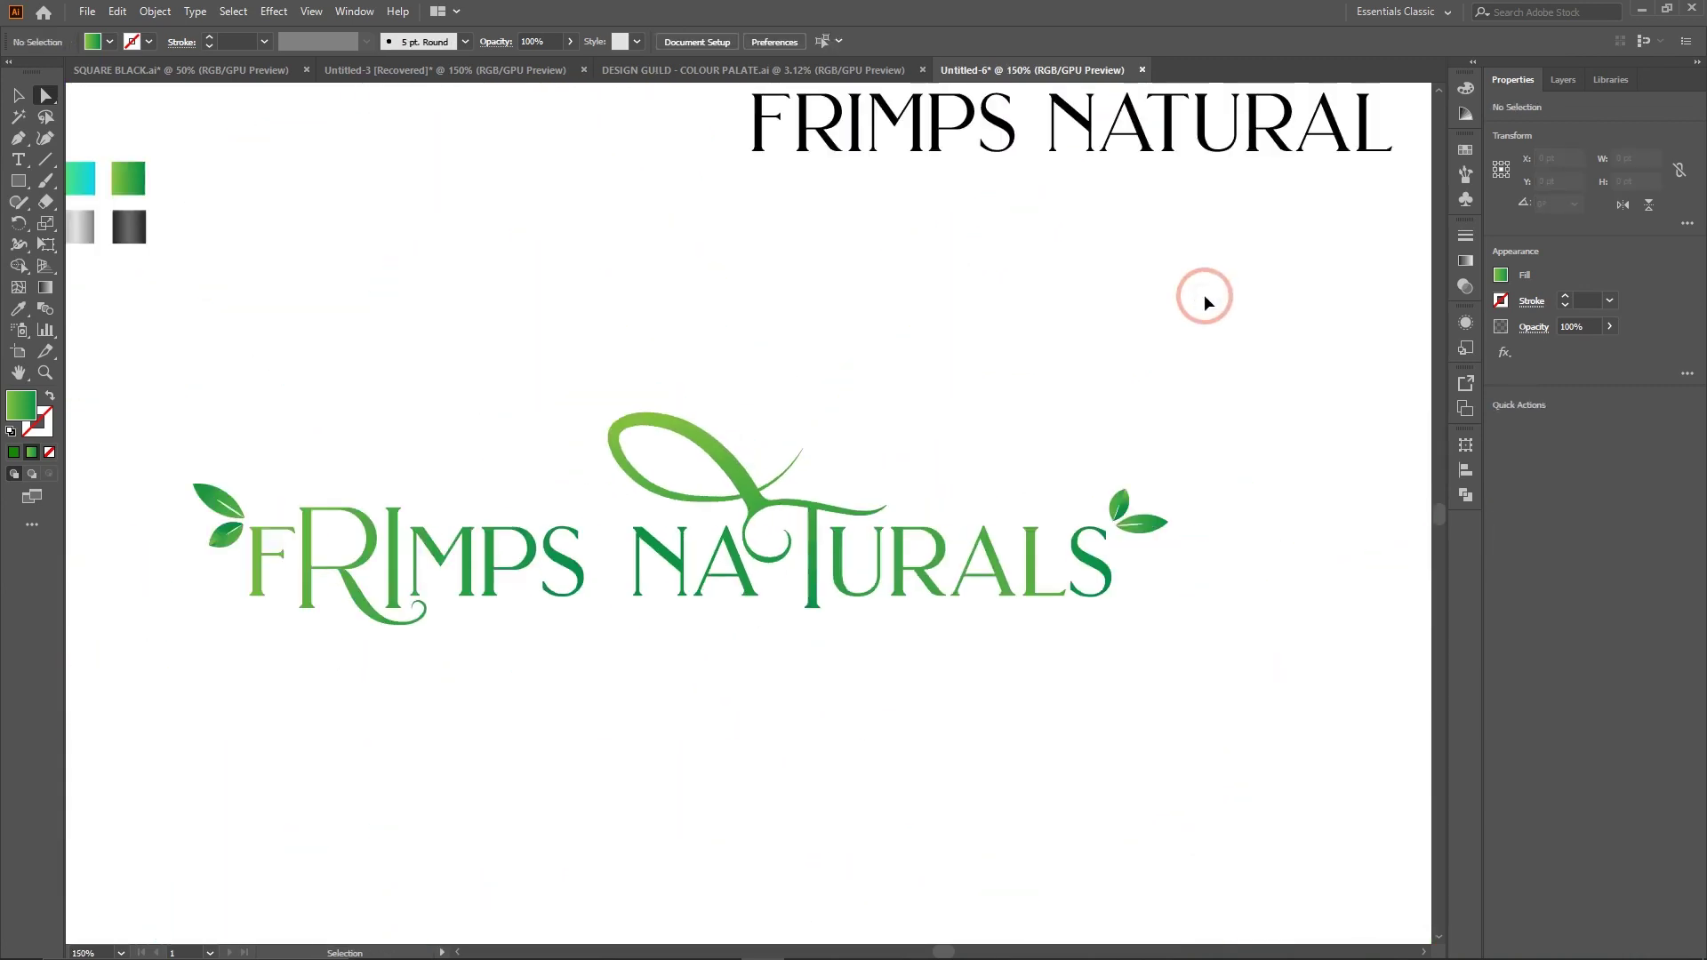
{"action": "key", "text": "ctrl+minus"}
{"action": "key", "text": "ctrl+minus"}
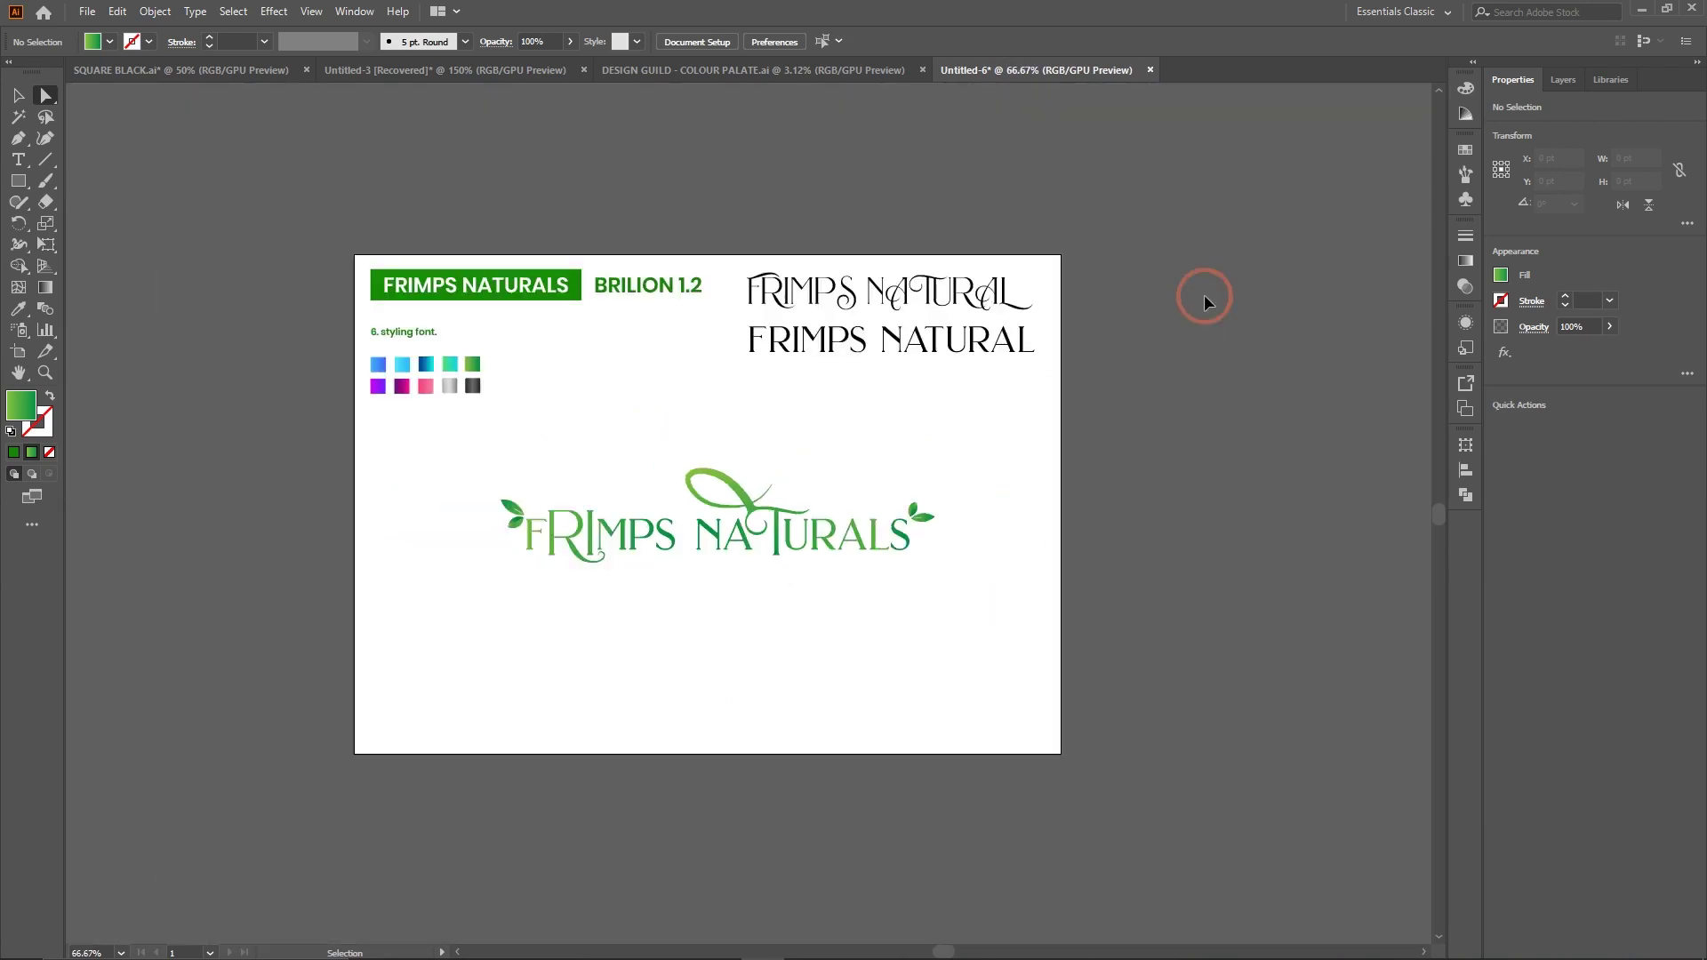
{"action": "key", "text": "ctrl+plus"}
{"action": "key", "text": "ctrl+plus"}
{"action": "key", "text": "ctrl+plus"}
{"action": "key", "text": "ctrl+plus"}
{"action": "key", "text": "ctrl+plus"}
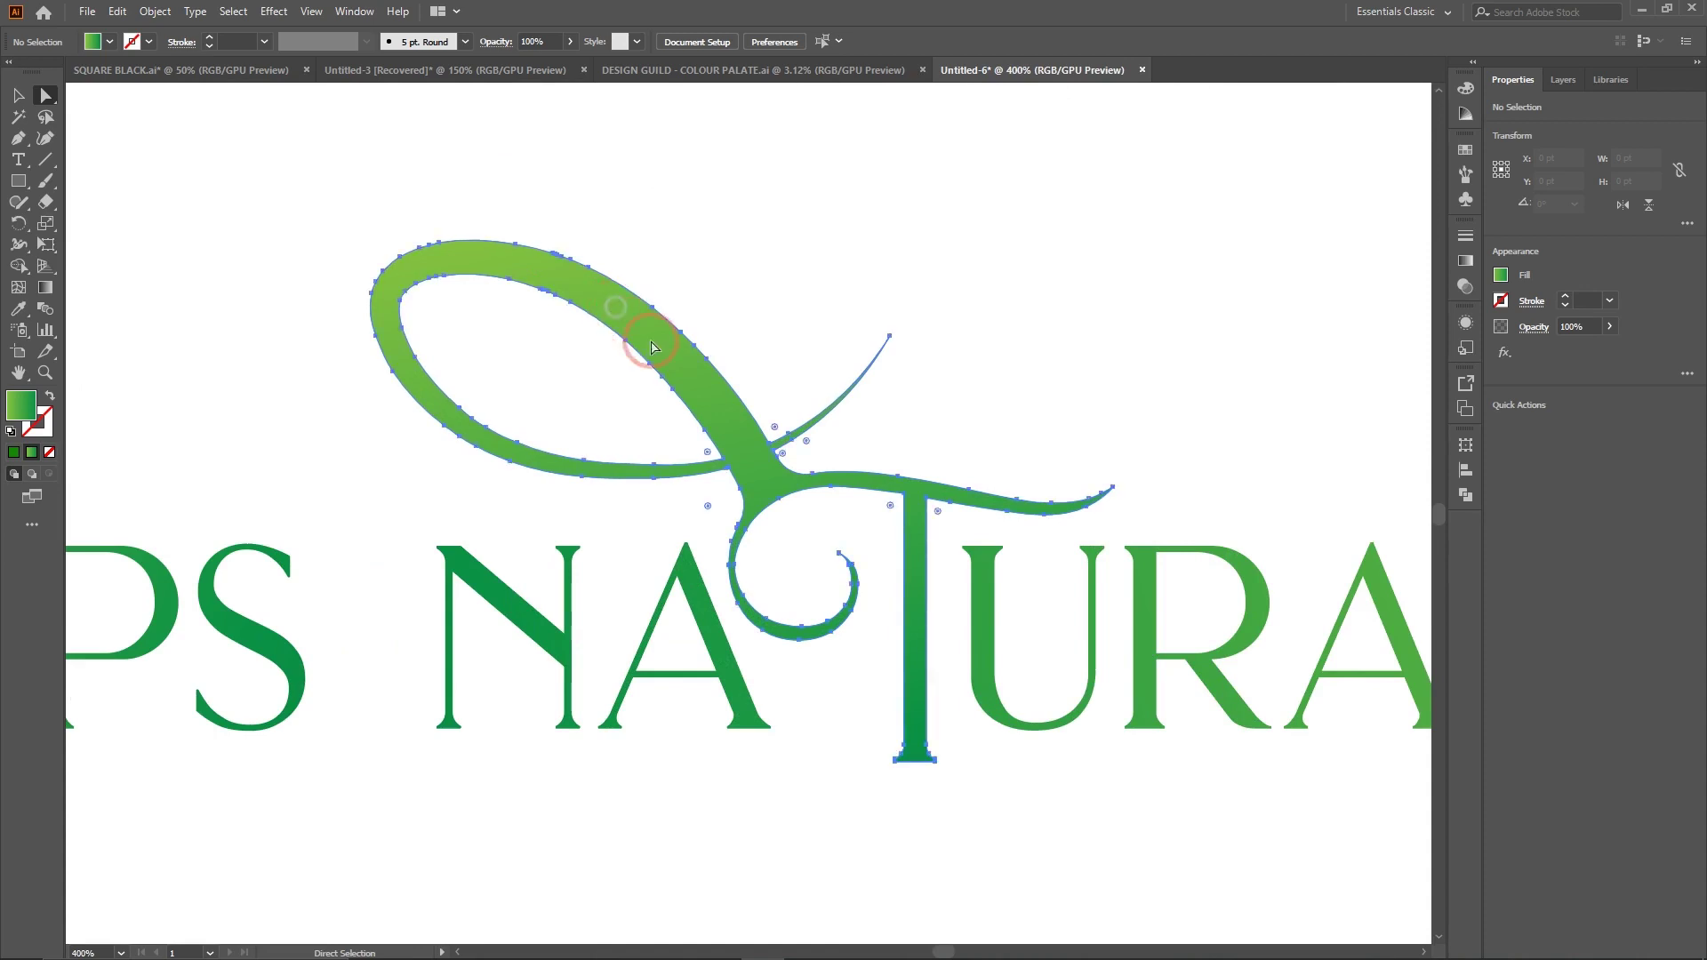
{"action": "left_click", "coordinate": [760, 495]}
{"action": "left_click", "coordinate": [1049, 361]}
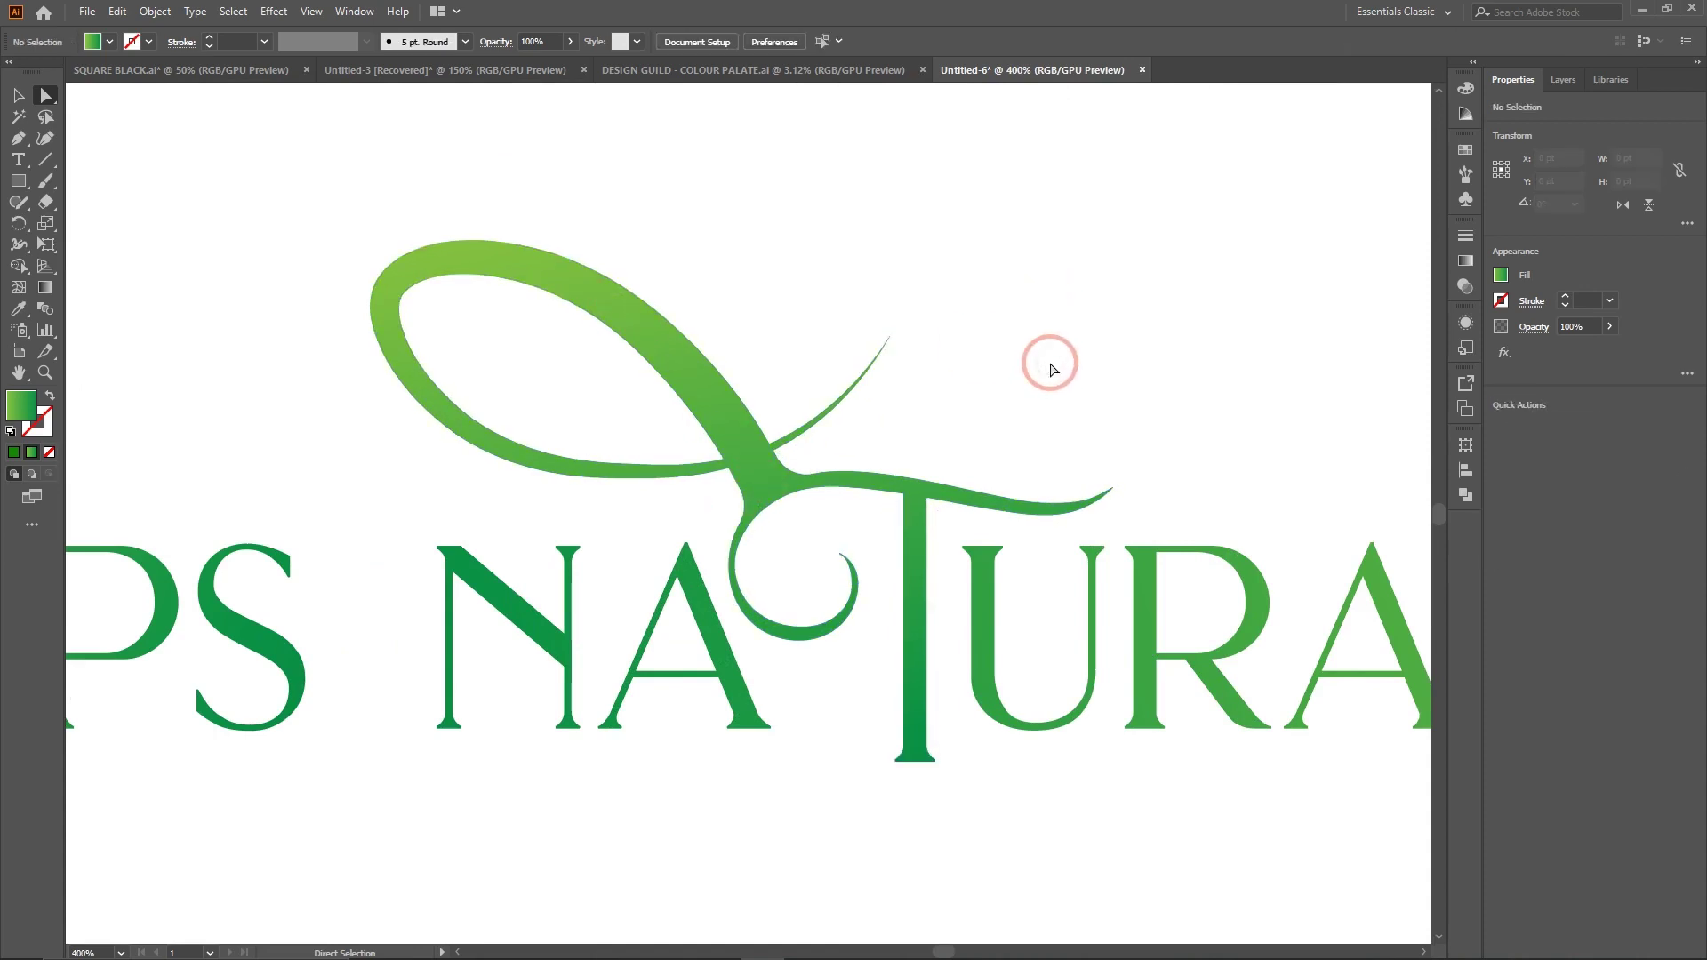
Place the leaf pair from beside the final S at the tip of the right tendril and enlarge it to about 57 by 43 pt.
{"action": "key", "text": "ctrl+minus"}
{"action": "key", "text": "ctrl+minus"}
{"action": "key", "text": "ctrl+minus"}
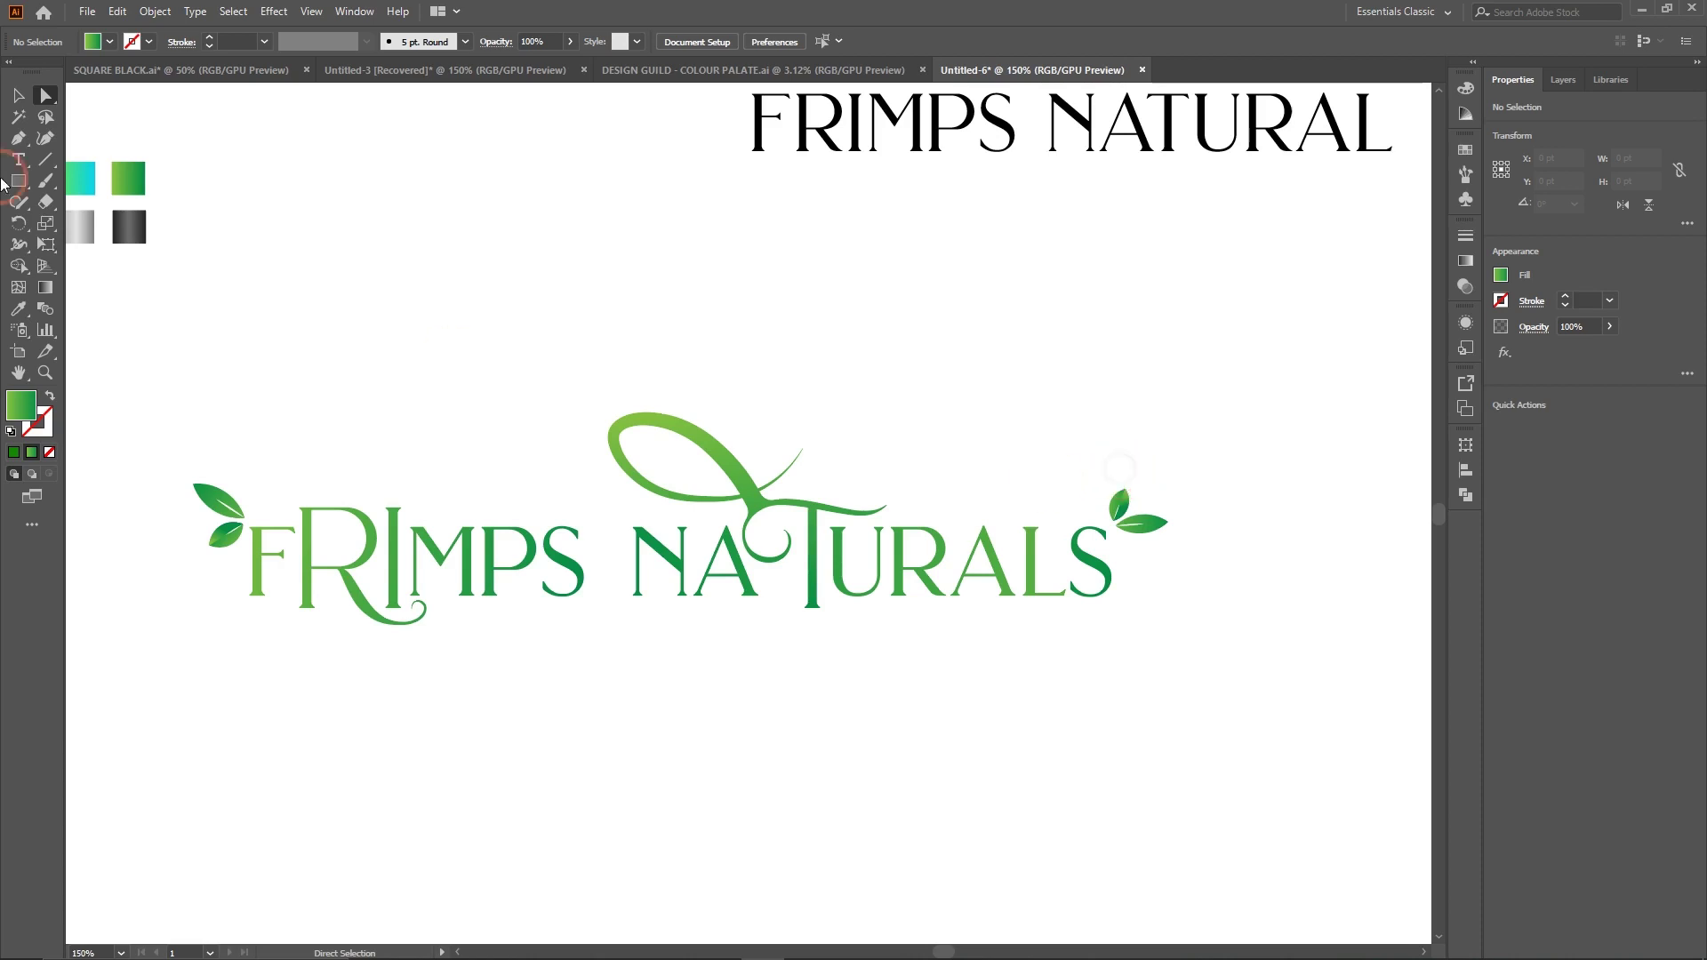
{"action": "left_click", "coordinate": [18, 96]}
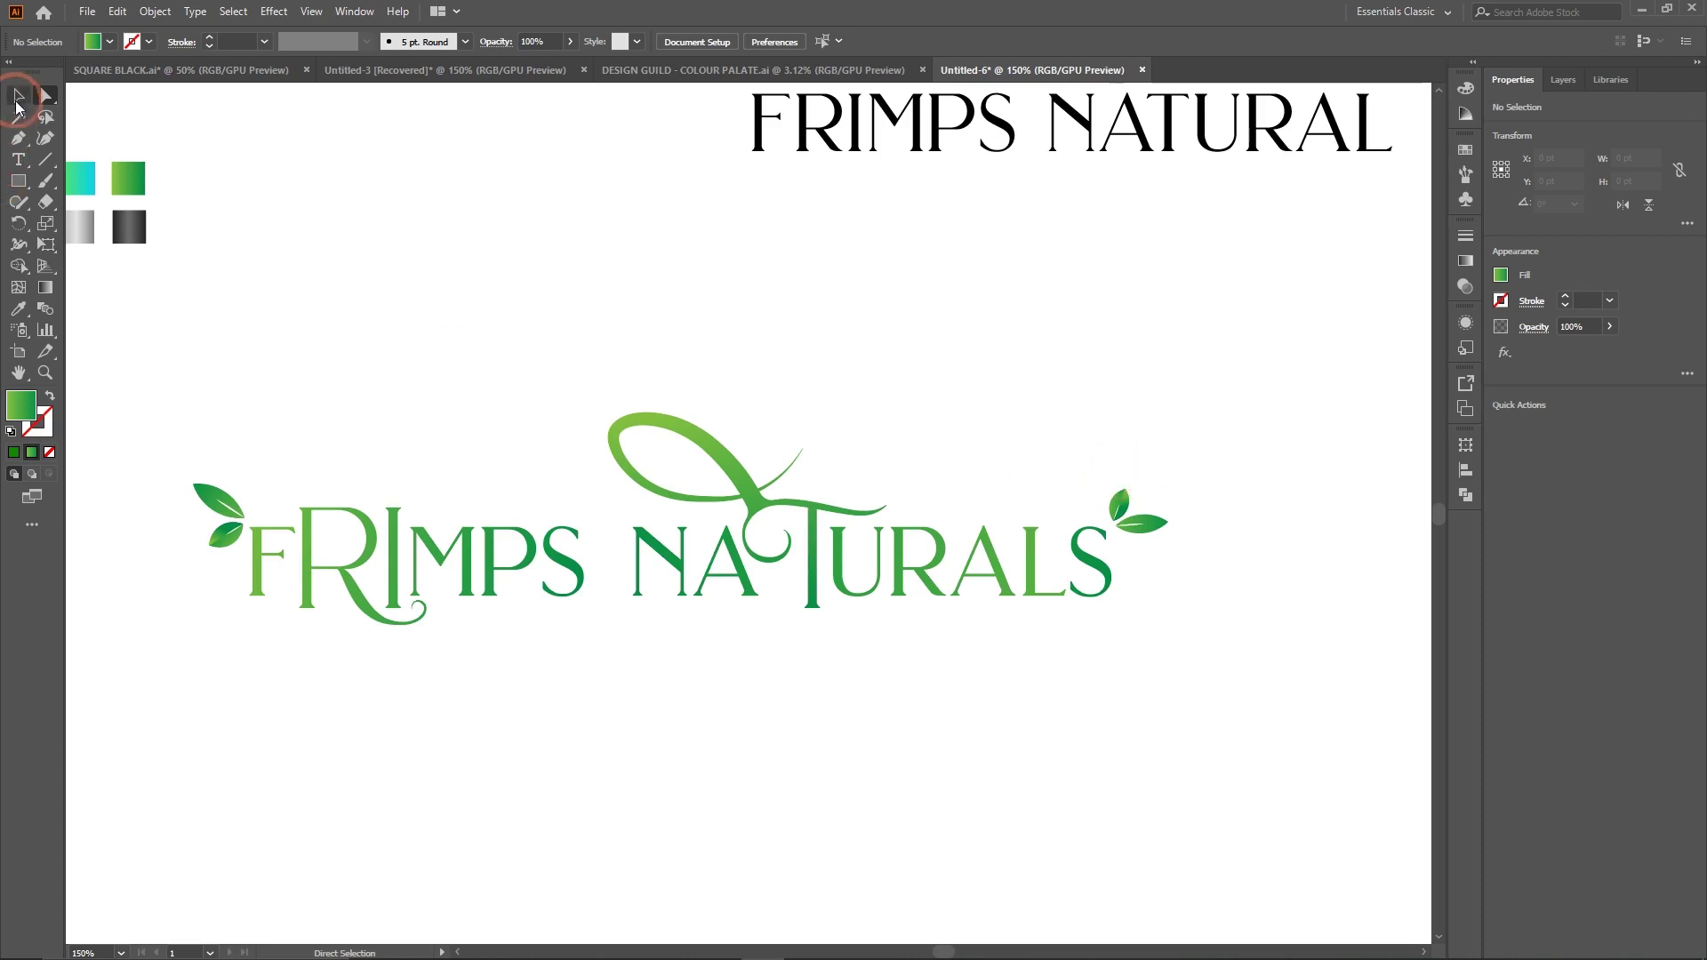
{"action": "left_click", "coordinate": [1148, 531]}
{"action": "left_click_drag", "start_coordinate": [1149, 533], "coordinate": [836, 458]}
{"action": "key", "text": "ctrl+plus"}
{"action": "key", "text": "ctrl+plus"}
{"action": "key", "text": "ctrl+plus"}
{"action": "key", "text": "ctrl+plus"}
{"action": "key", "text": "ctrl+plus"}
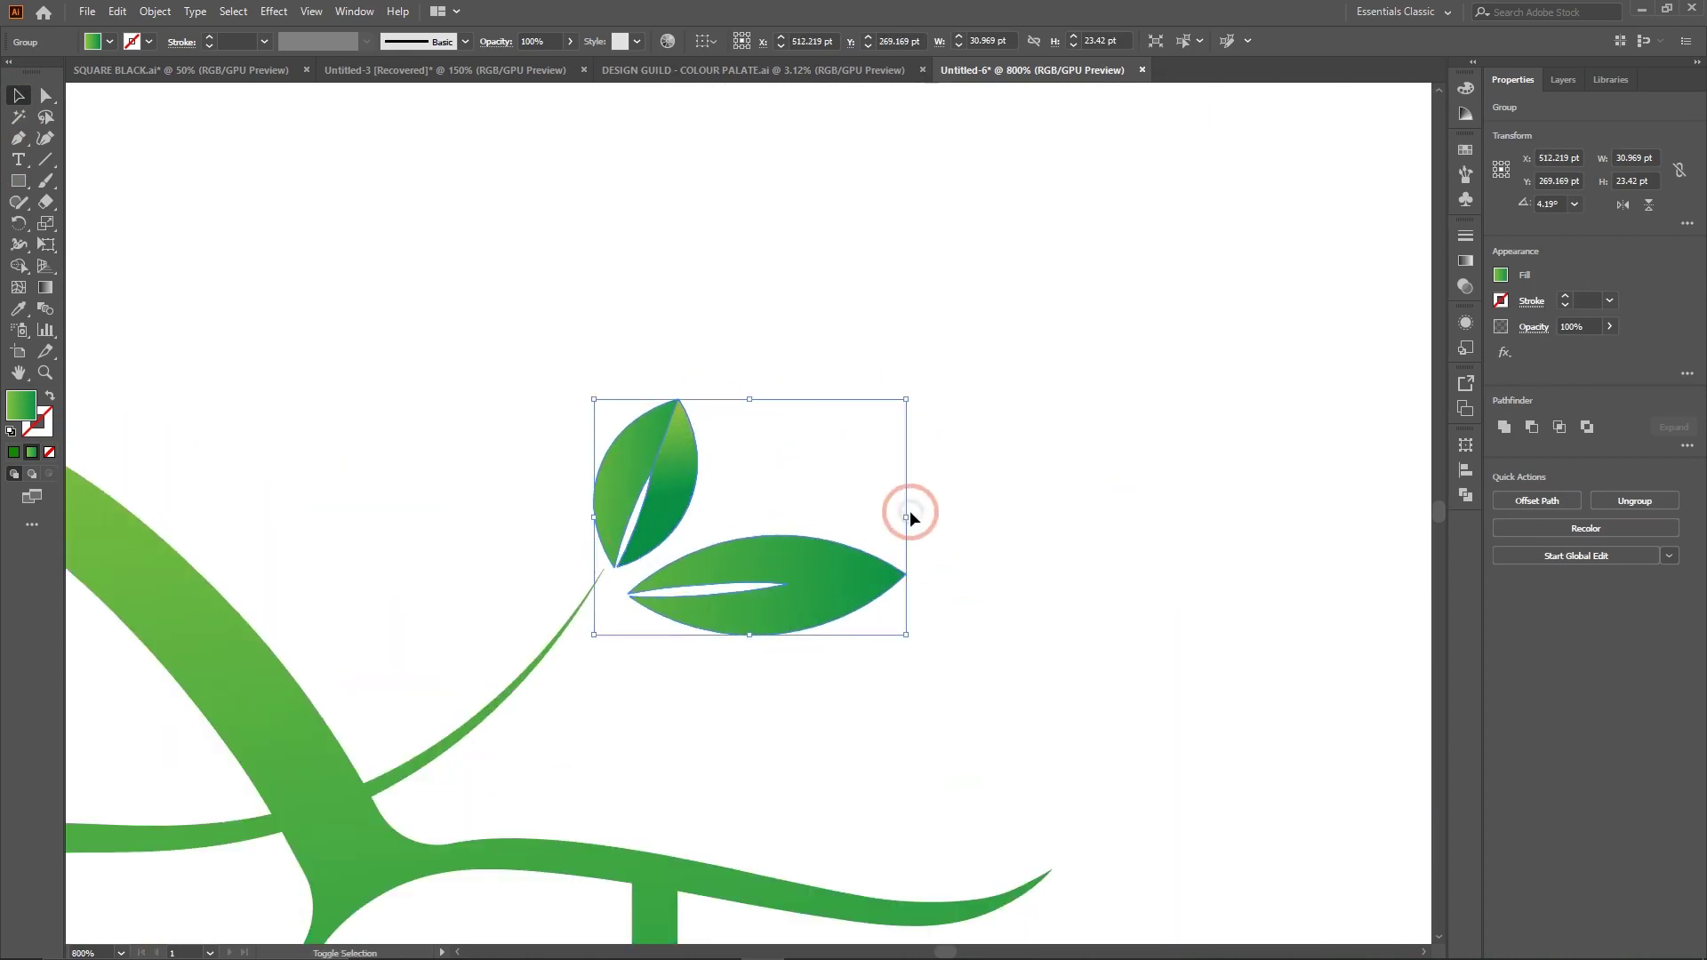
{"action": "left_click_drag", "start_coordinate": [907, 517], "coordinate": [1169, 517]}
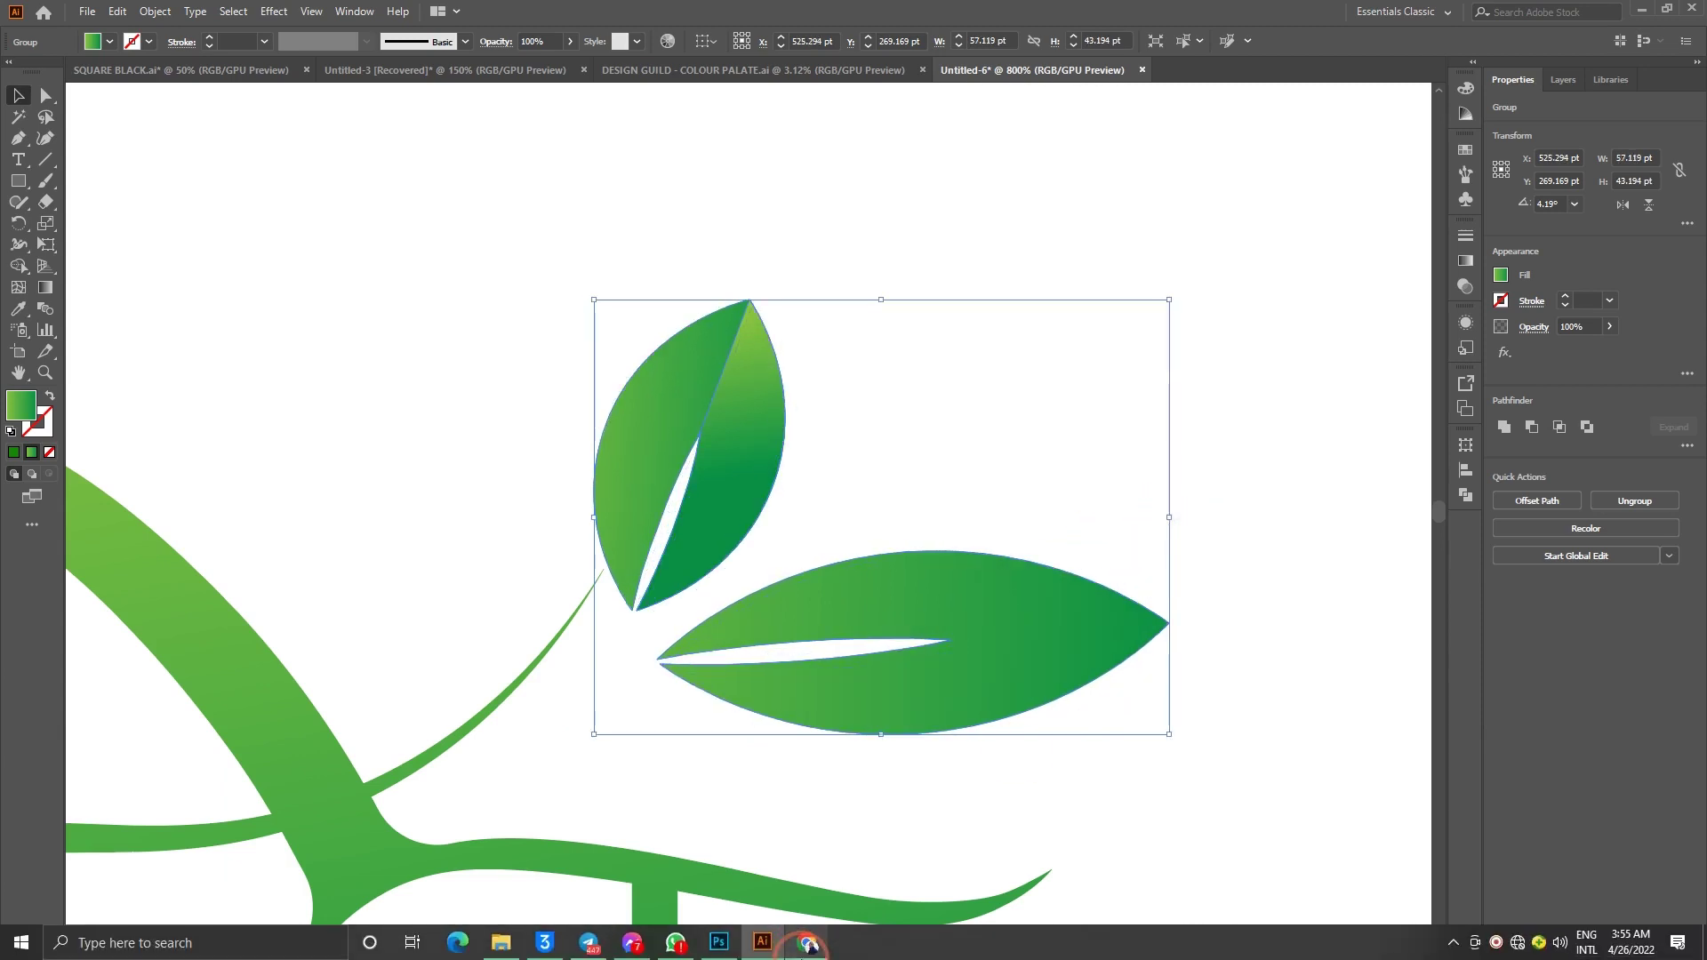
{"action": "mouse_move", "coordinate": [808, 934]}
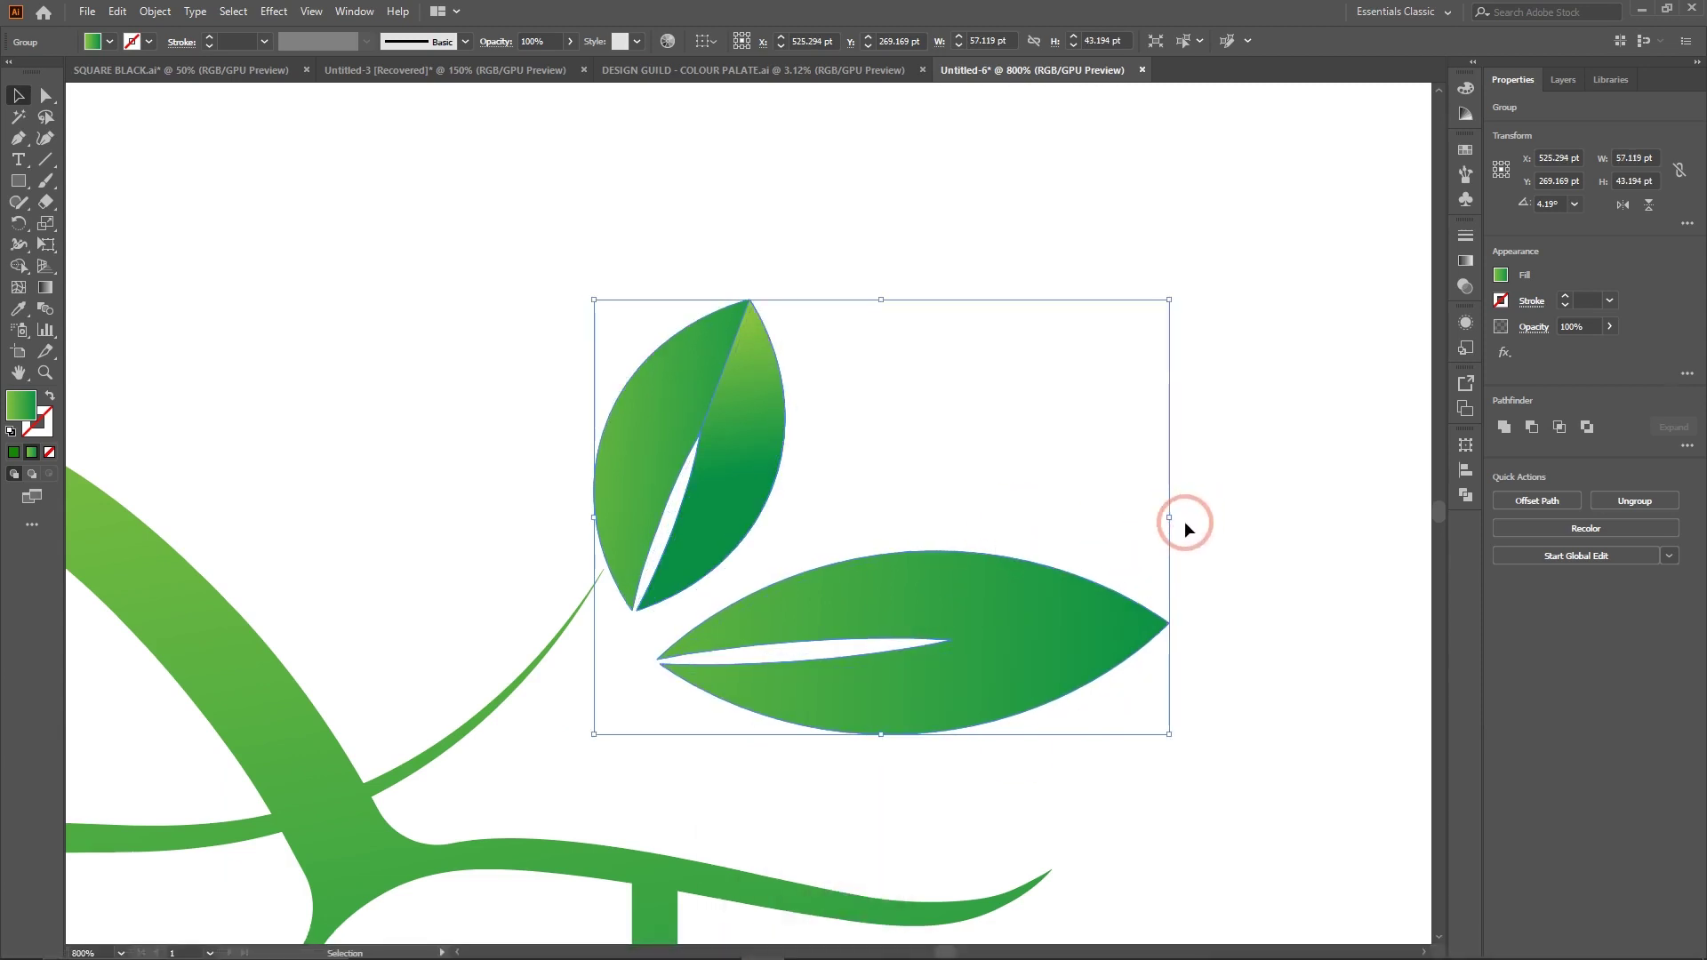
Rotate the leaf pair counterclockwise so the larger leaf points up and outward, and seat that leaf's base on the tendril's tip.
{"action": "mouse_move", "coordinate": [1174, 511]}
{"action": "left_mouse_down"}
{"action": "mouse_move", "coordinate": [1124, 305]}
{"action": "mouse_move", "coordinate": [1155, 522]}
{"action": "left_mouse_up"}
{"action": "left_click_drag", "start_coordinate": [1029, 599], "coordinate": [948, 541]}
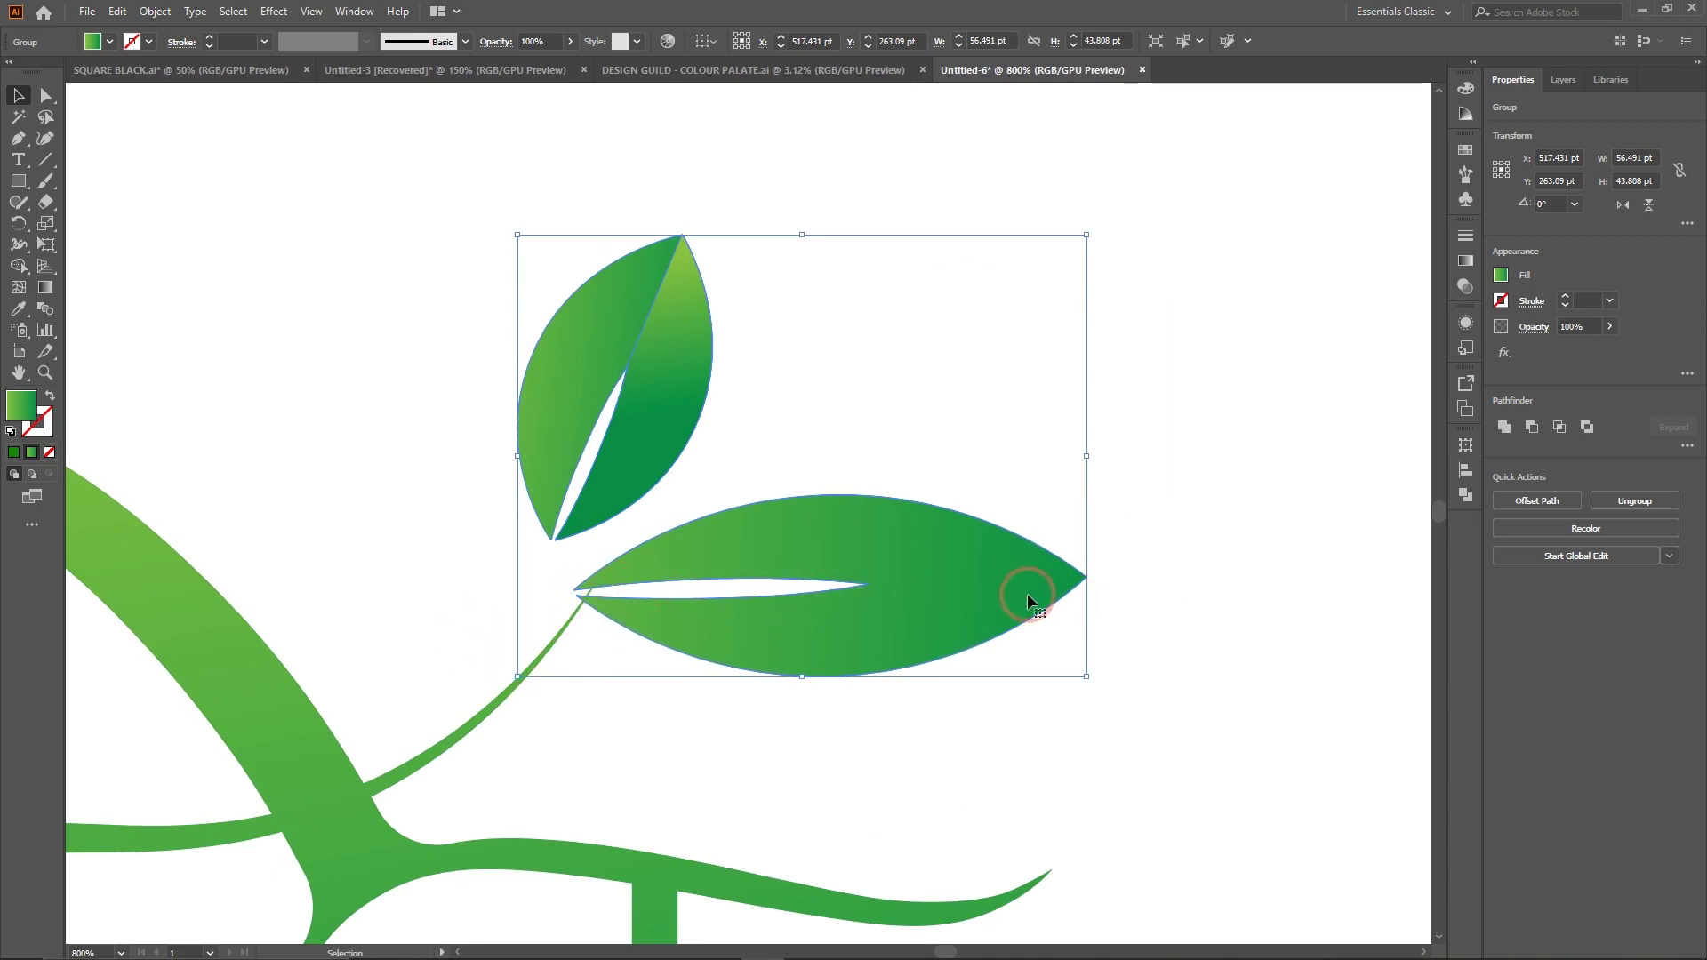
{"action": "left_click_drag", "start_coordinate": [1094, 457], "coordinate": [955, 252]}
{"action": "left_click_drag", "start_coordinate": [954, 432], "coordinate": [735, 348]}
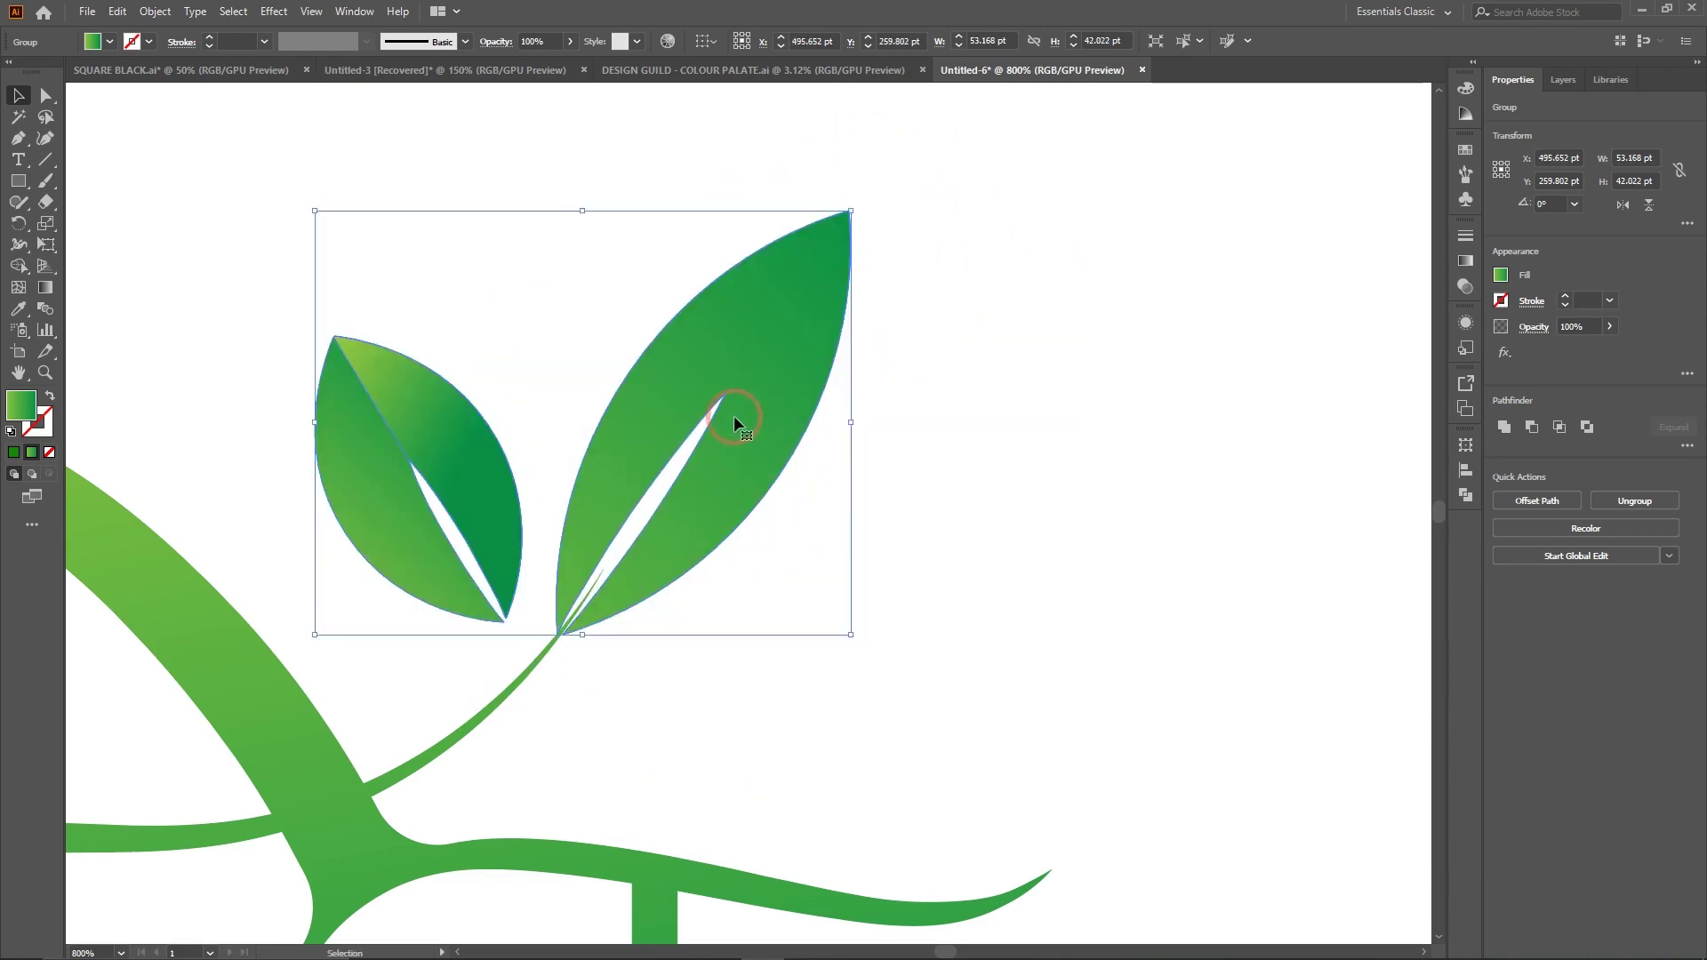
Close the gap at the larger leaf's base by moving its right base anchor onto the left one with the Curvature tool.
{"action": "key", "text": "ctrl+equal"}
{"action": "key", "text": "ctrl+equal"}
{"action": "key", "text": "ctrl+equal"}
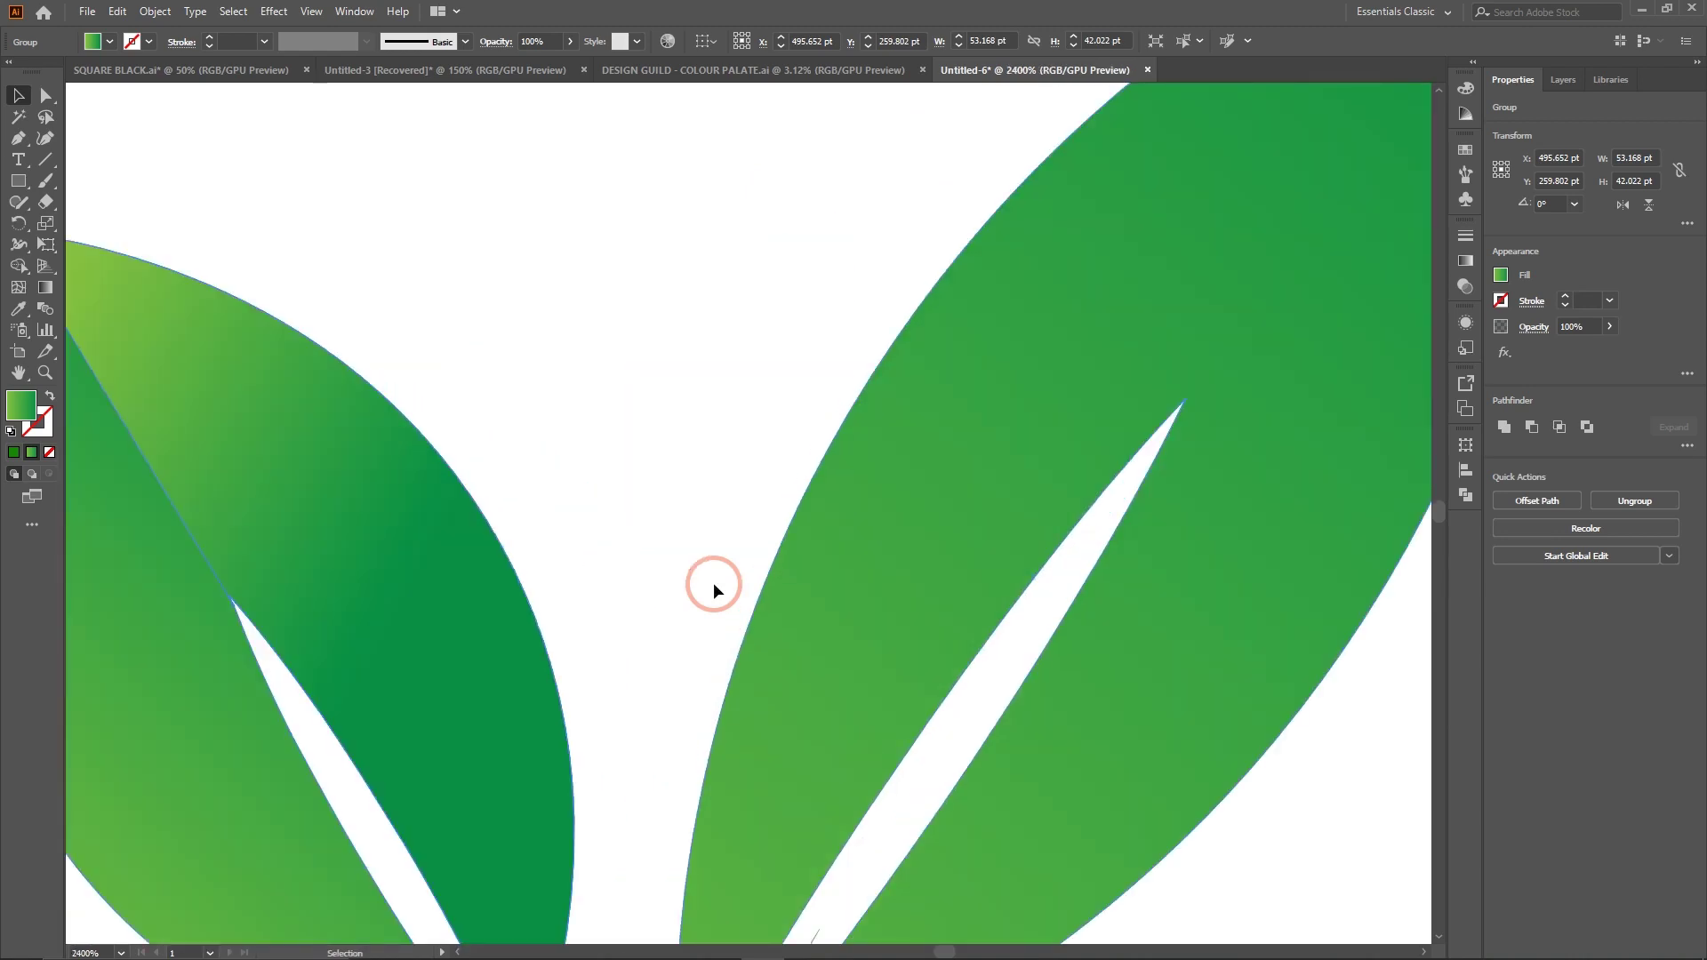
{"action": "scroll", "coordinate": [683, 608], "scroll_direction": "down", "scroll_amount": 6}
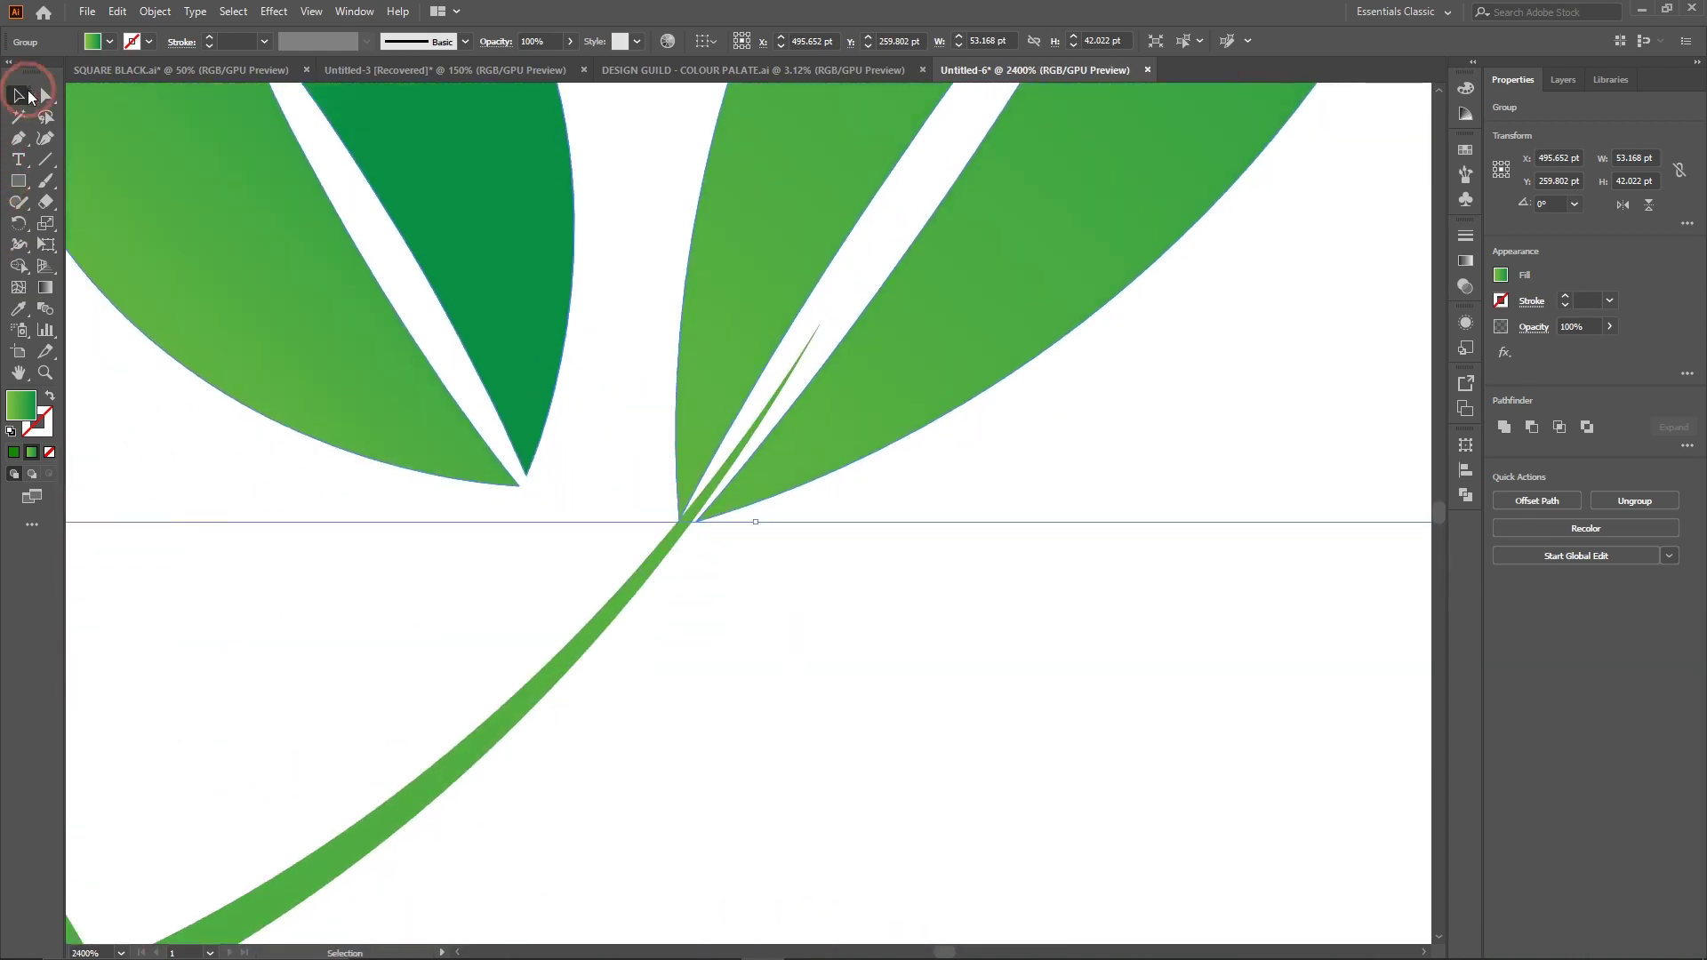
{"action": "left_click", "coordinate": [46, 140]}
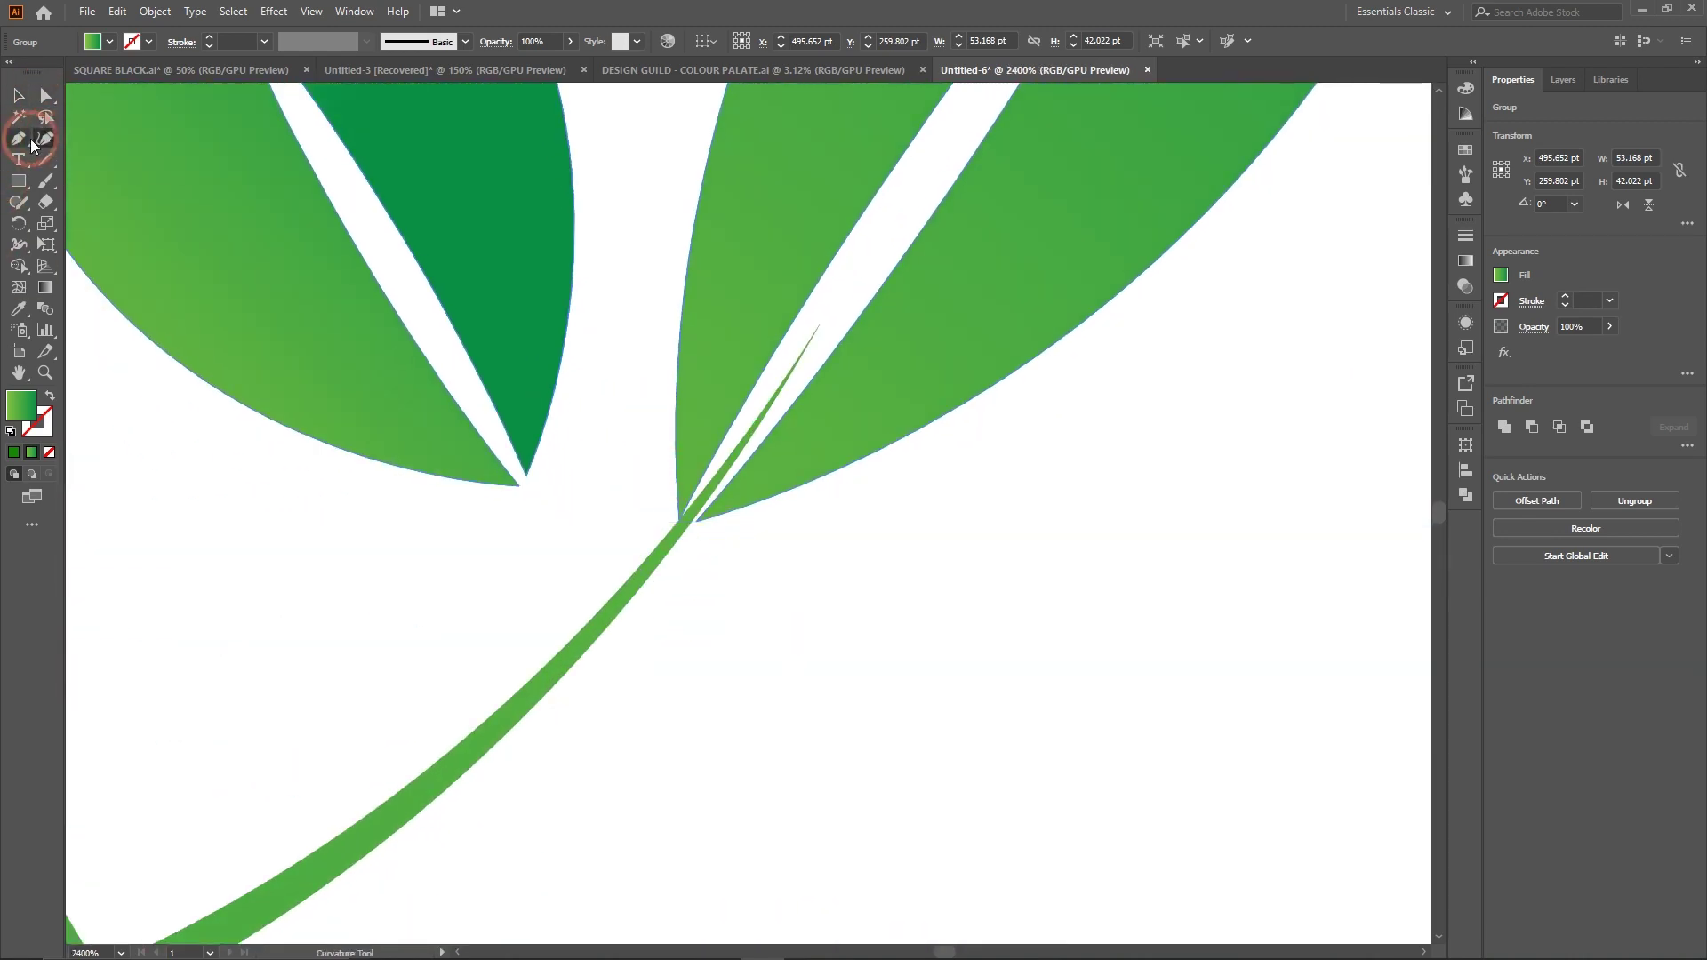
{"action": "left_click", "coordinate": [681, 525]}
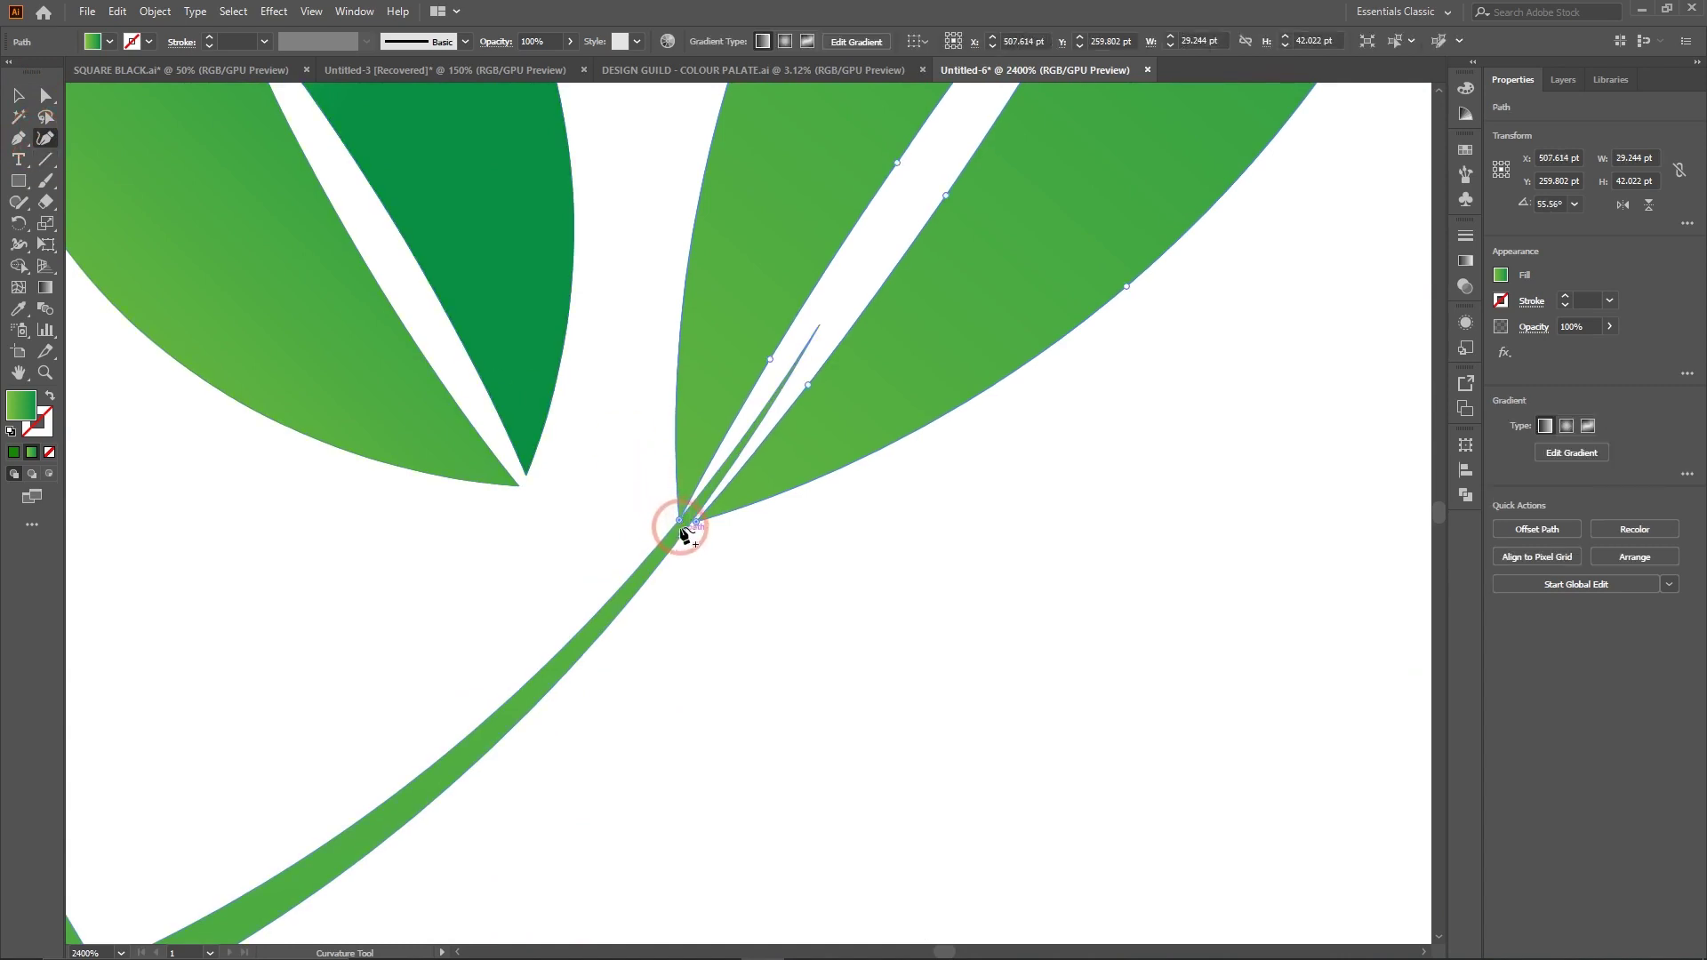
{"action": "left_click_drag", "start_coordinate": [695, 521], "coordinate": [681, 520]}
Shift the tendril's tip onto the larger leaf's right half and reshape the tendril's lower edge with a Curvature point into a smooth taper.
{"action": "left_click", "coordinate": [18, 95]}
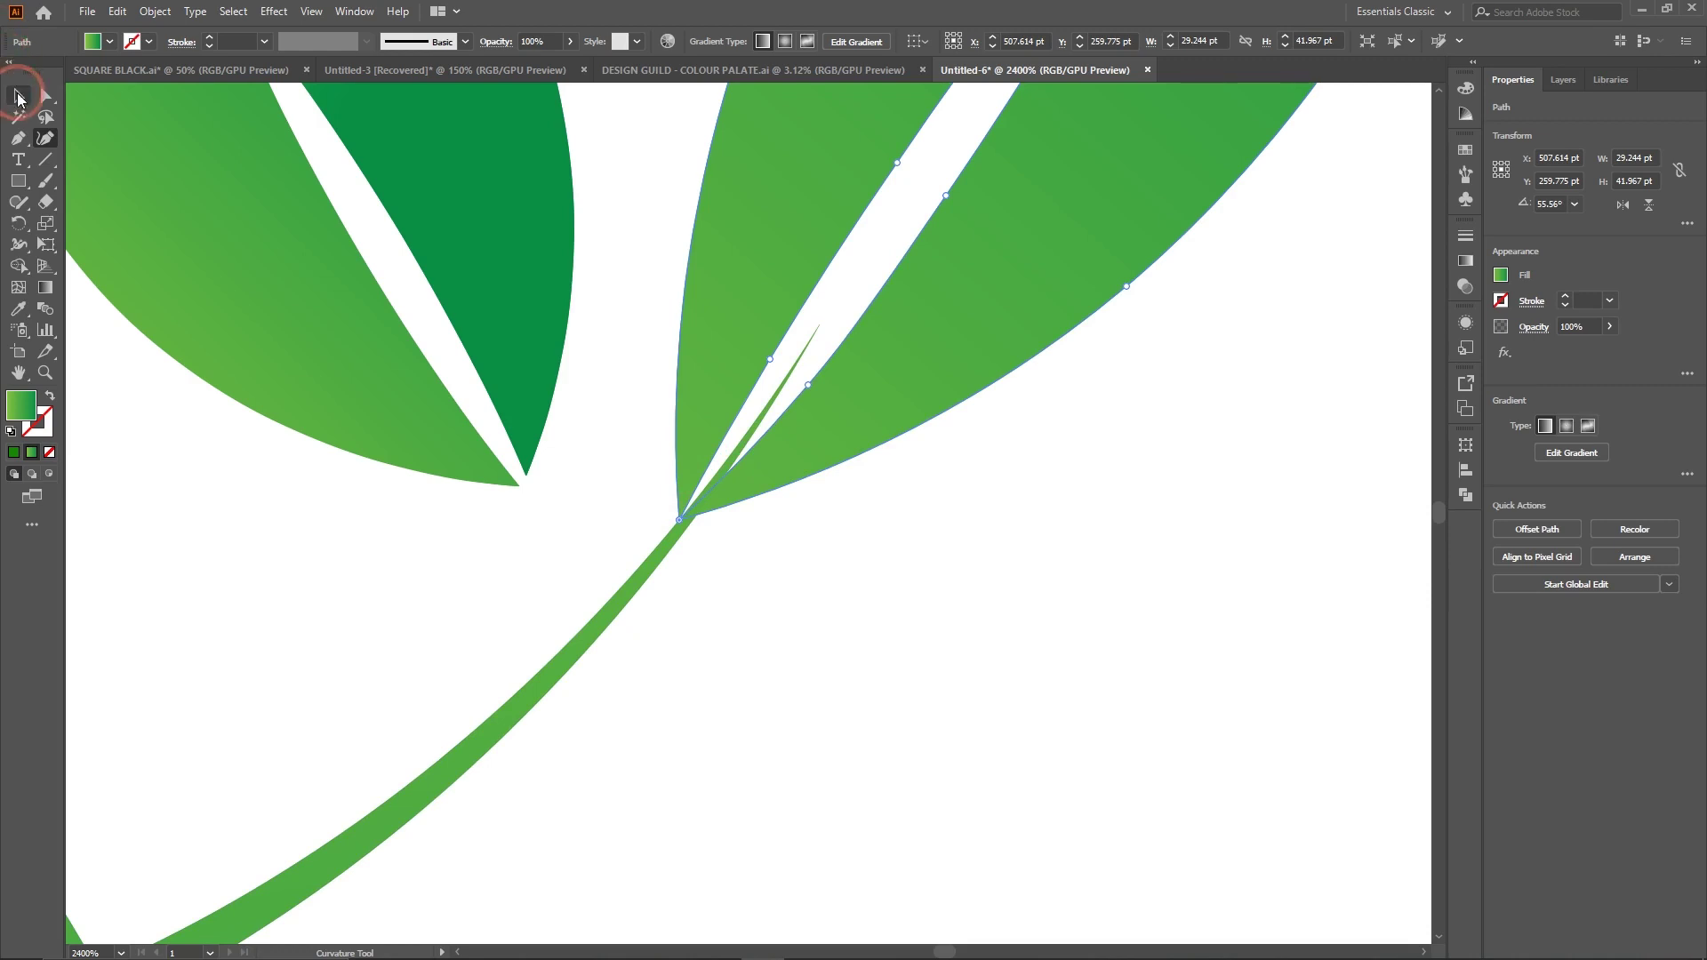
{"action": "left_click", "coordinate": [782, 386]}
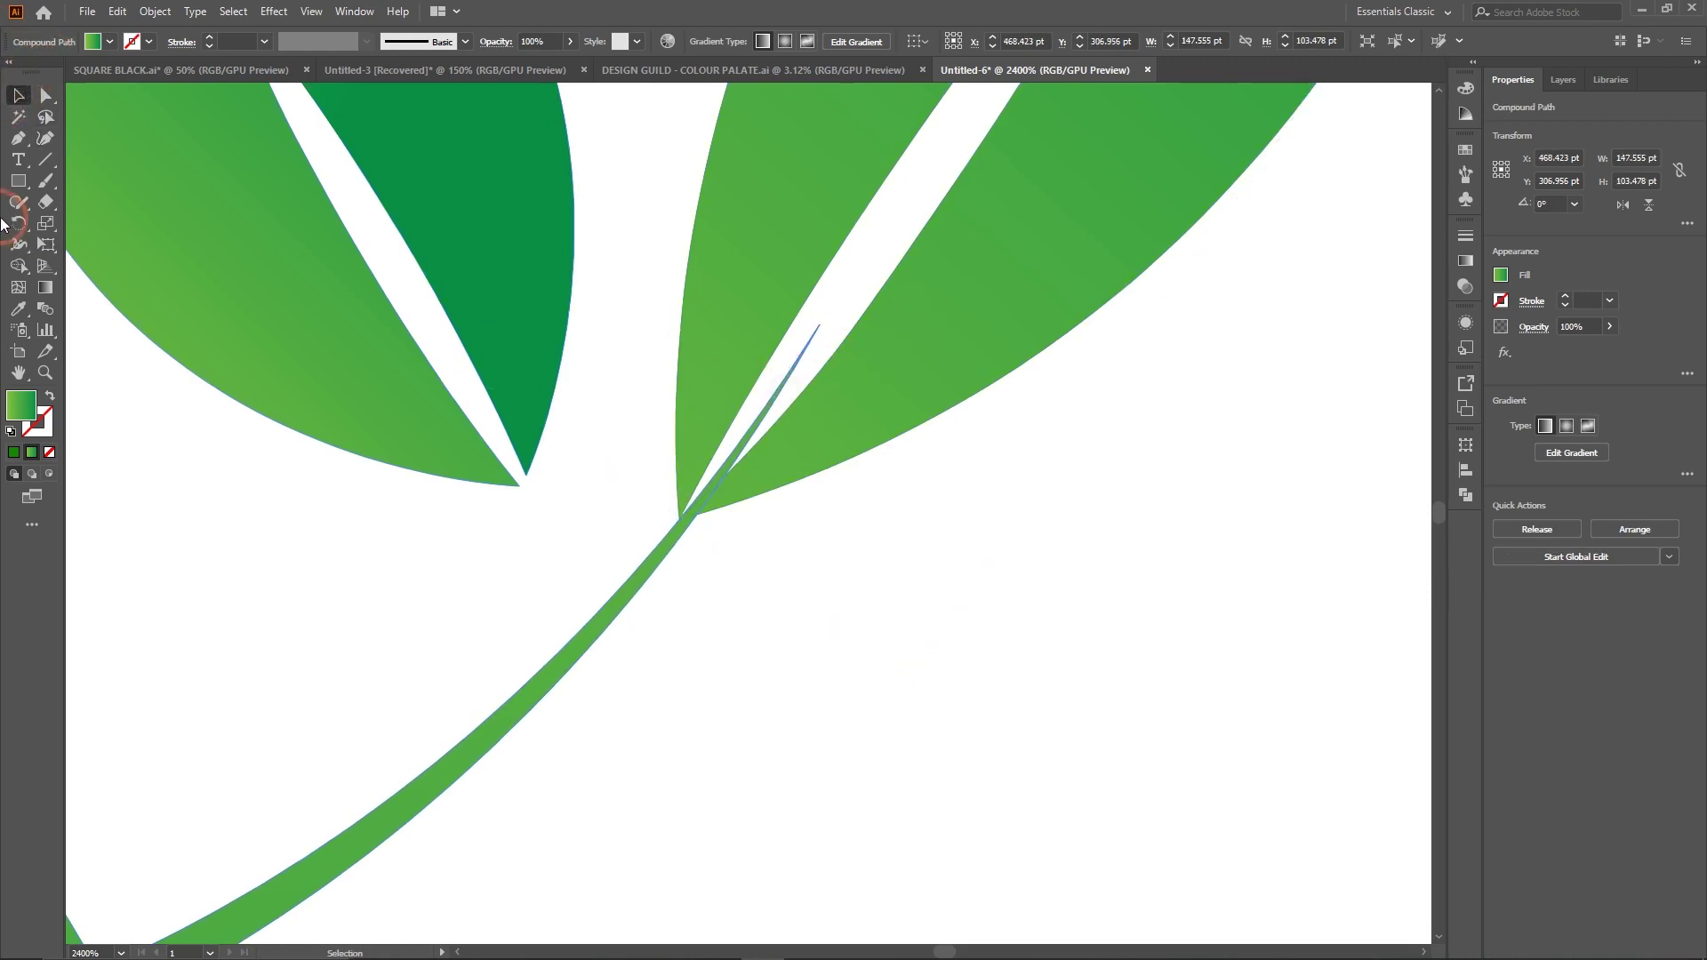
{"action": "left_click", "coordinate": [46, 138]}
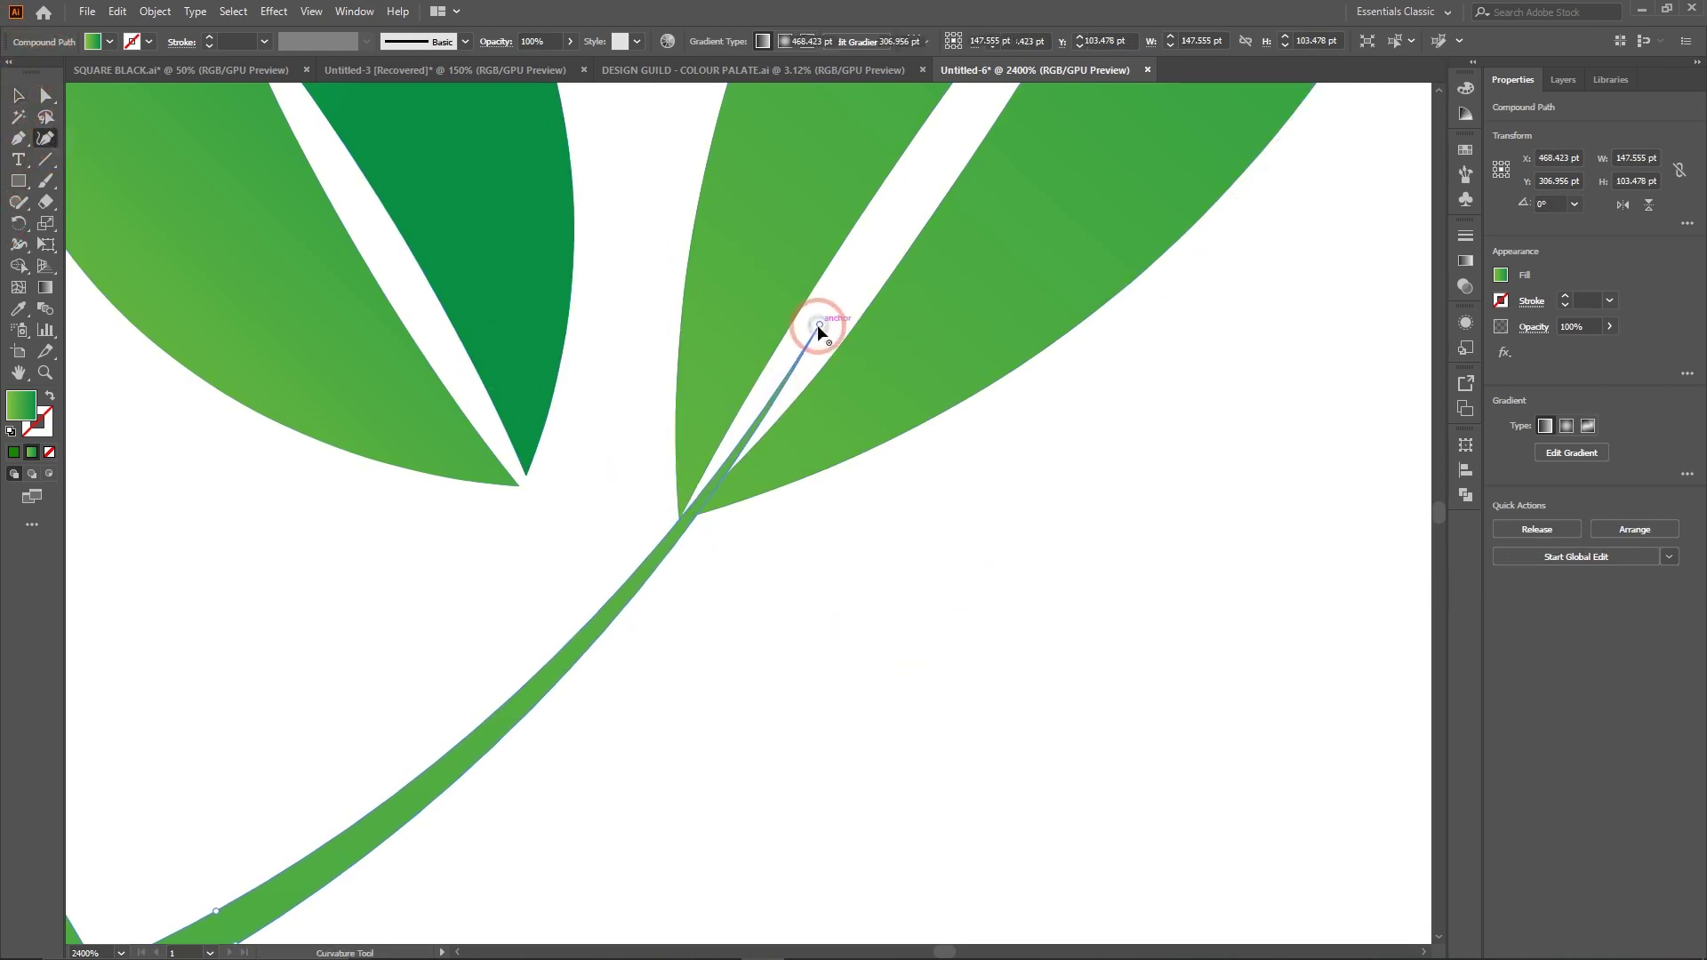
{"action": "left_click_drag", "start_coordinate": [819, 323], "coordinate": [861, 322]}
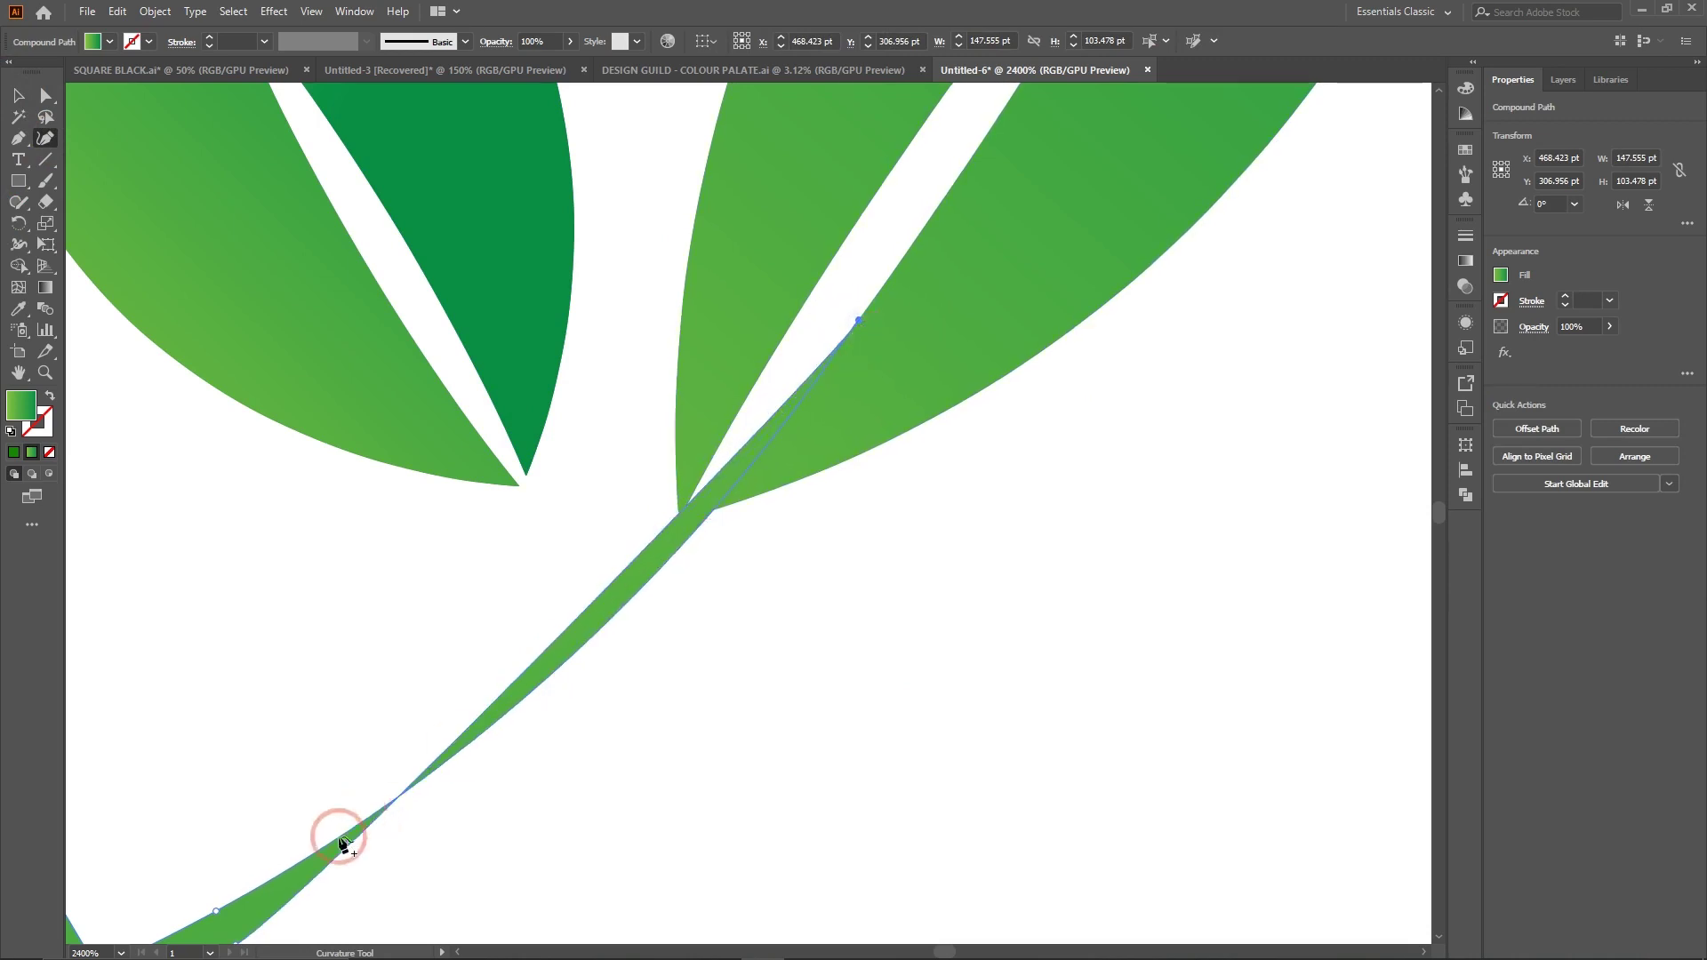
{"action": "left_click_drag", "start_coordinate": [380, 818], "coordinate": [507, 743]}
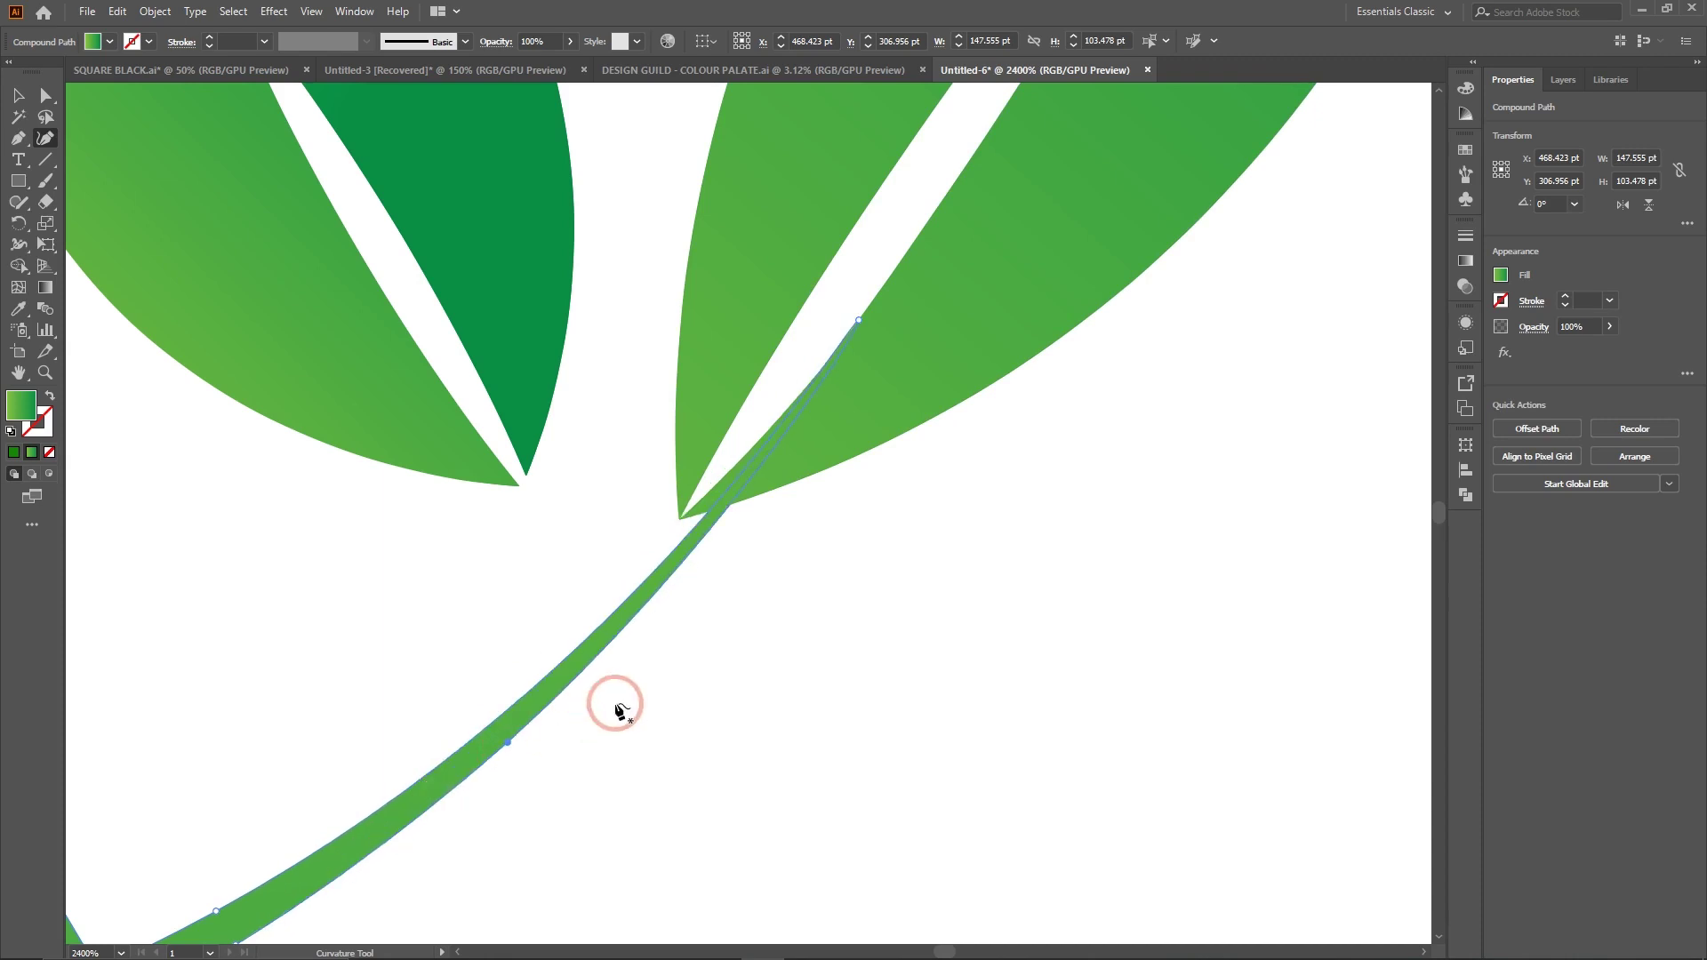
{"action": "key", "text": "ctrl+minus"}
{"action": "key", "text": "ctrl+minus"}
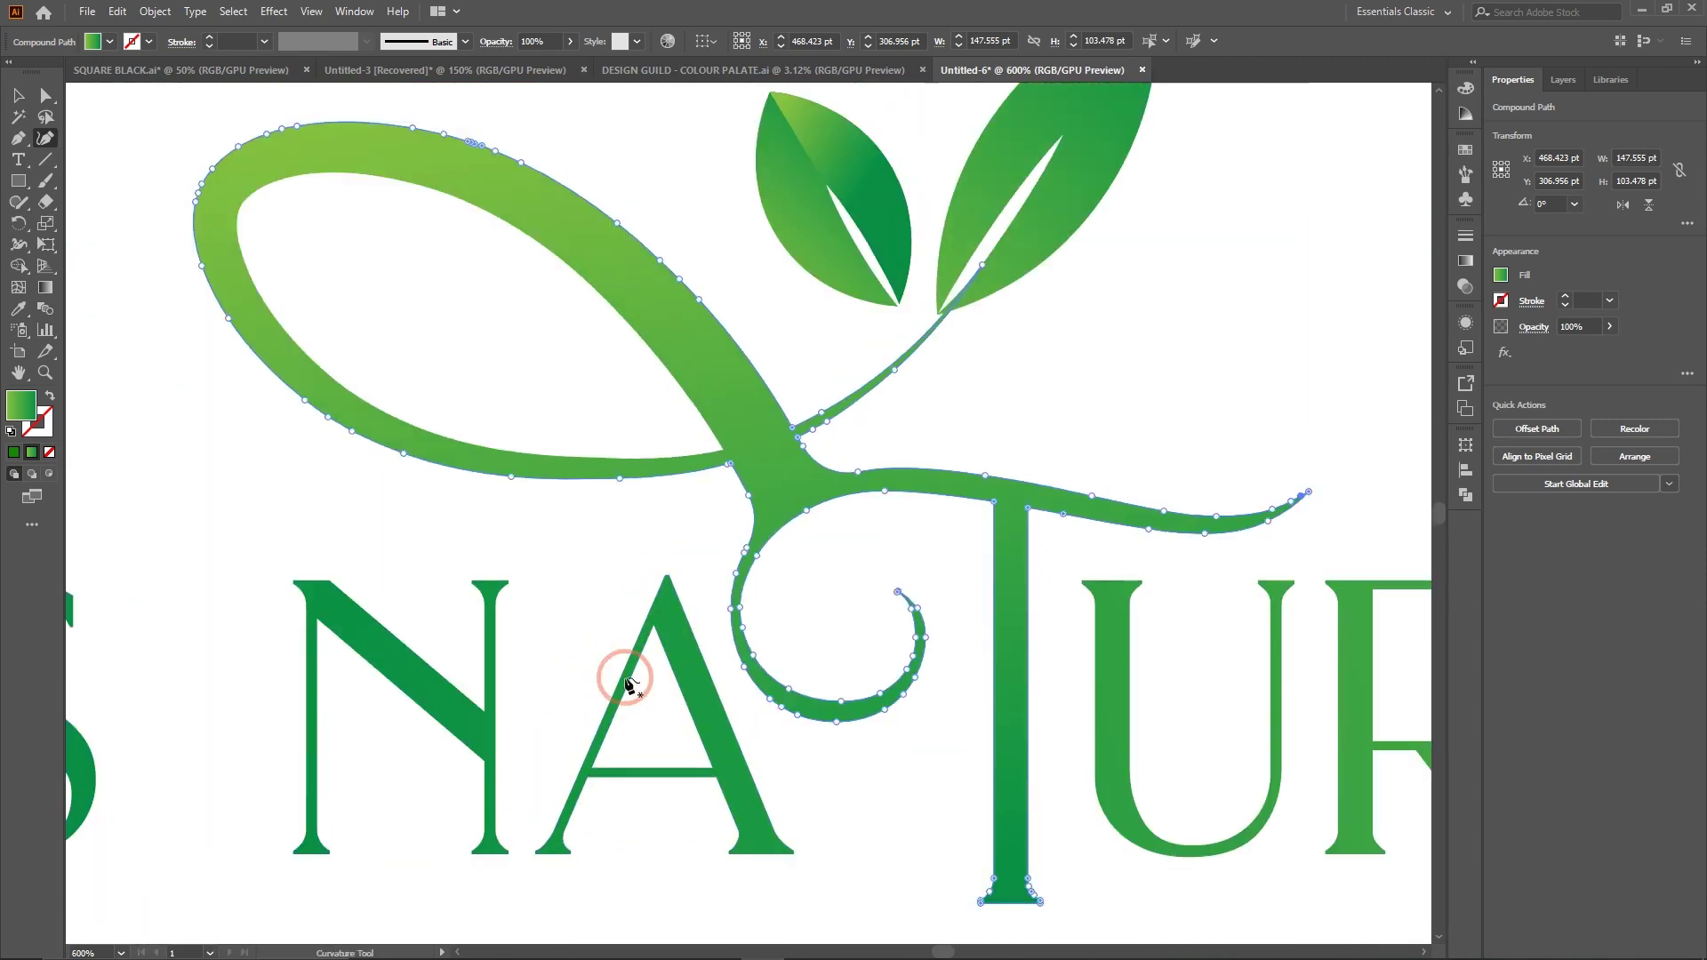
{"action": "left_click", "coordinate": [18, 95]}
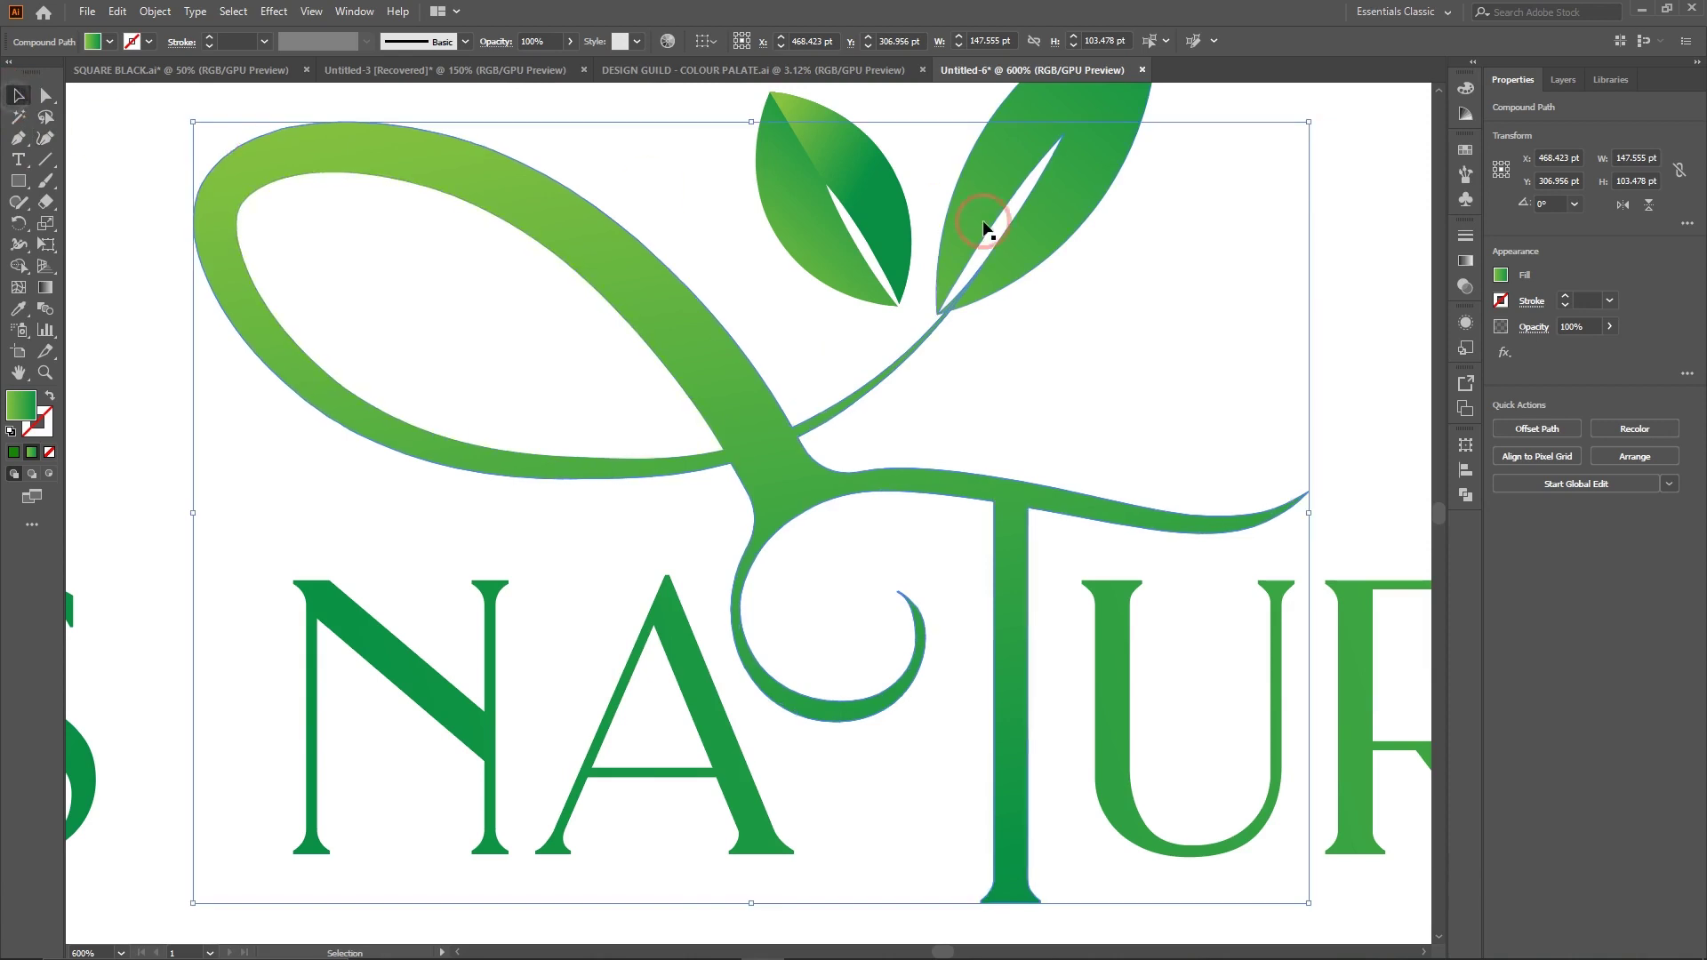
Rotate the leaf pair slightly further counterclockwise and reseat the larger leaf's base on the tendril's tip.
{"action": "left_click", "coordinate": [1108, 178]}
{"action": "key", "text": "ctrl+minus"}
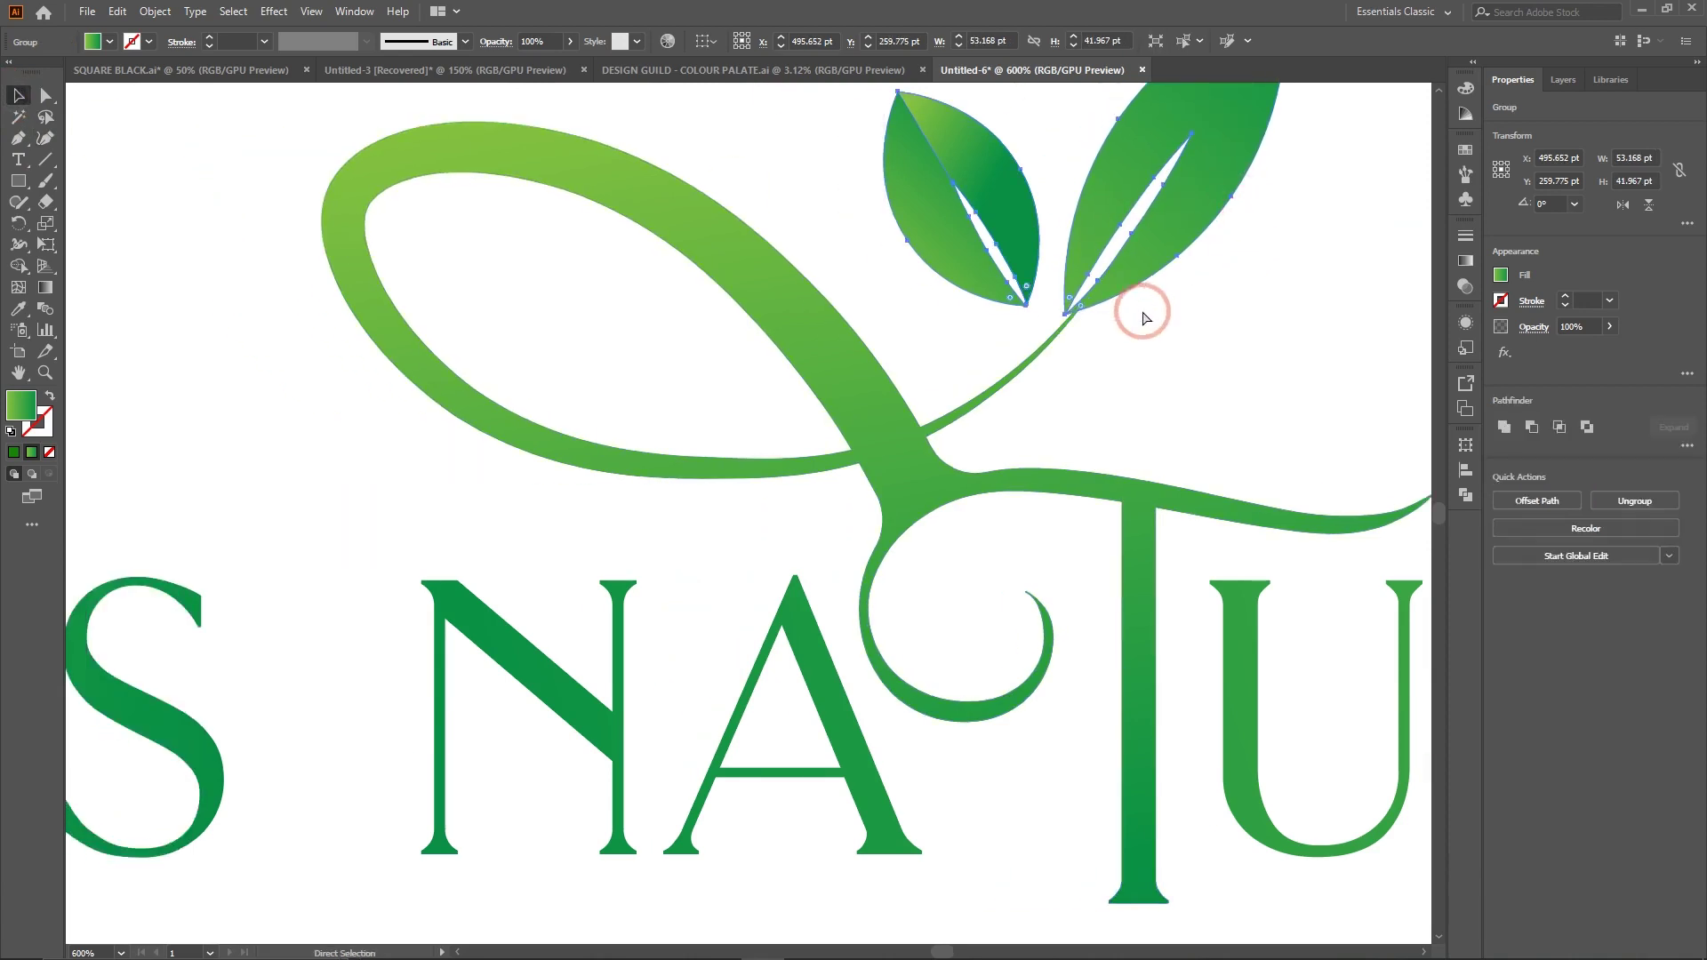
{"action": "key", "text": "ctrl+plus"}
{"action": "scroll", "coordinate": [1142, 313], "scroll_direction": "up", "scroll_amount": 3}
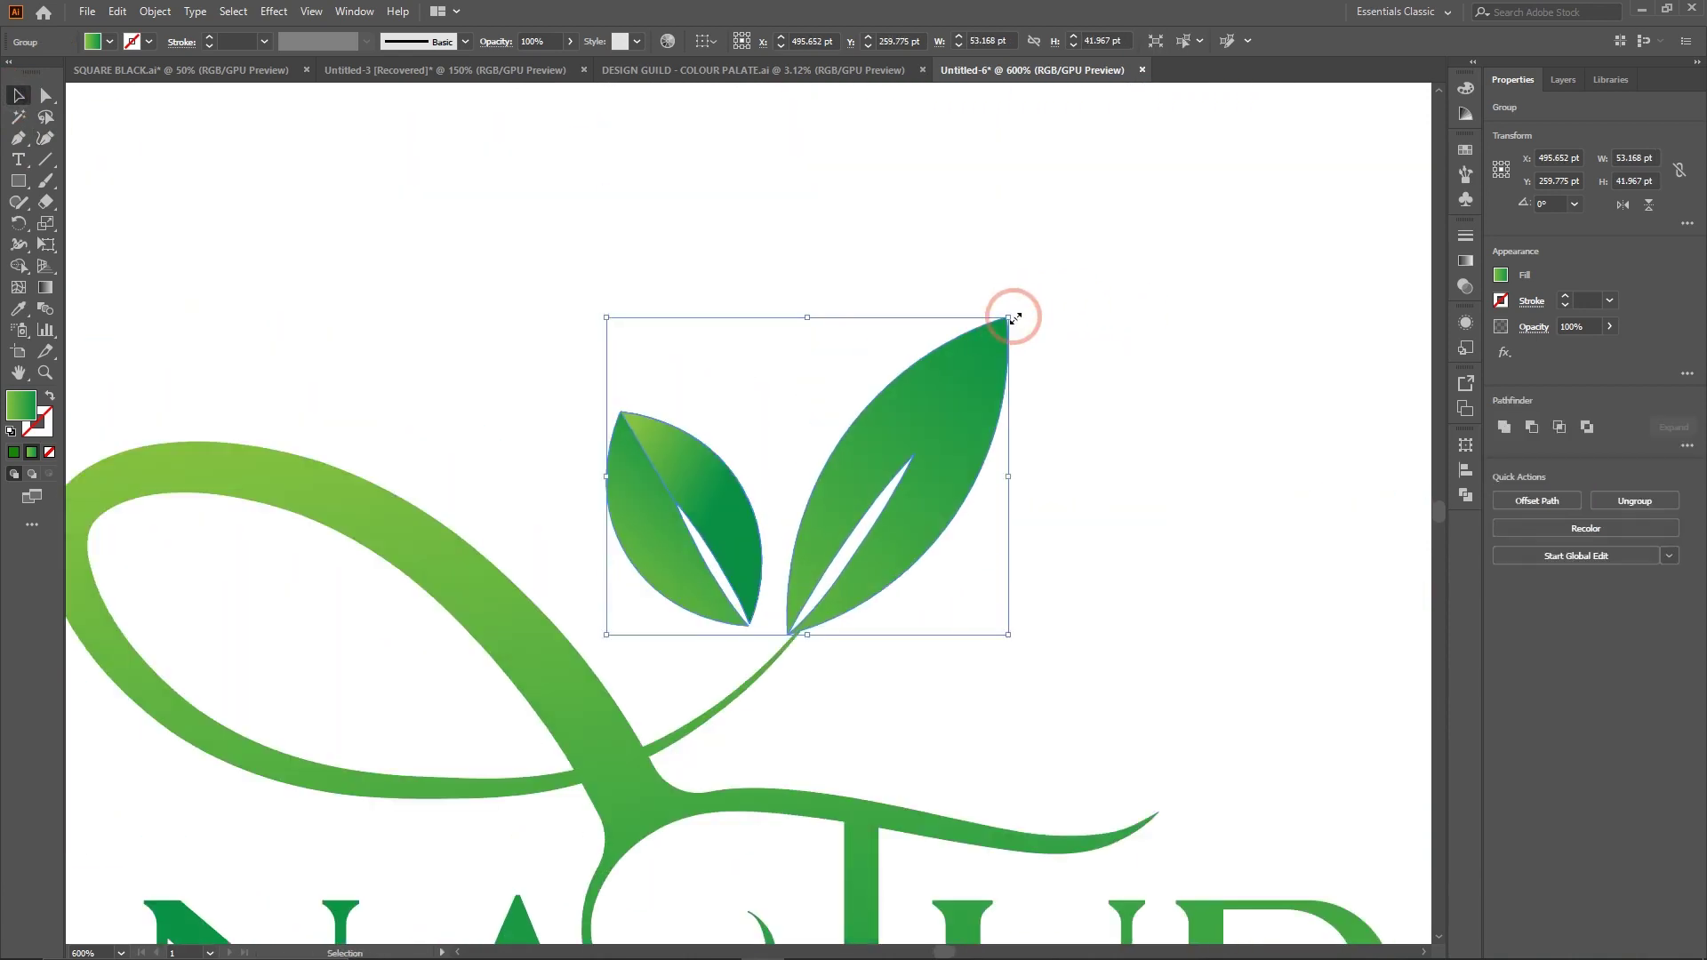
{"action": "left_click_drag", "start_coordinate": [1013, 310], "coordinate": [980, 269]}
{"action": "left_click_drag", "start_coordinate": [951, 373], "coordinate": [955, 382]}
{"action": "left_click_drag", "start_coordinate": [954, 376], "coordinate": [951, 374]}
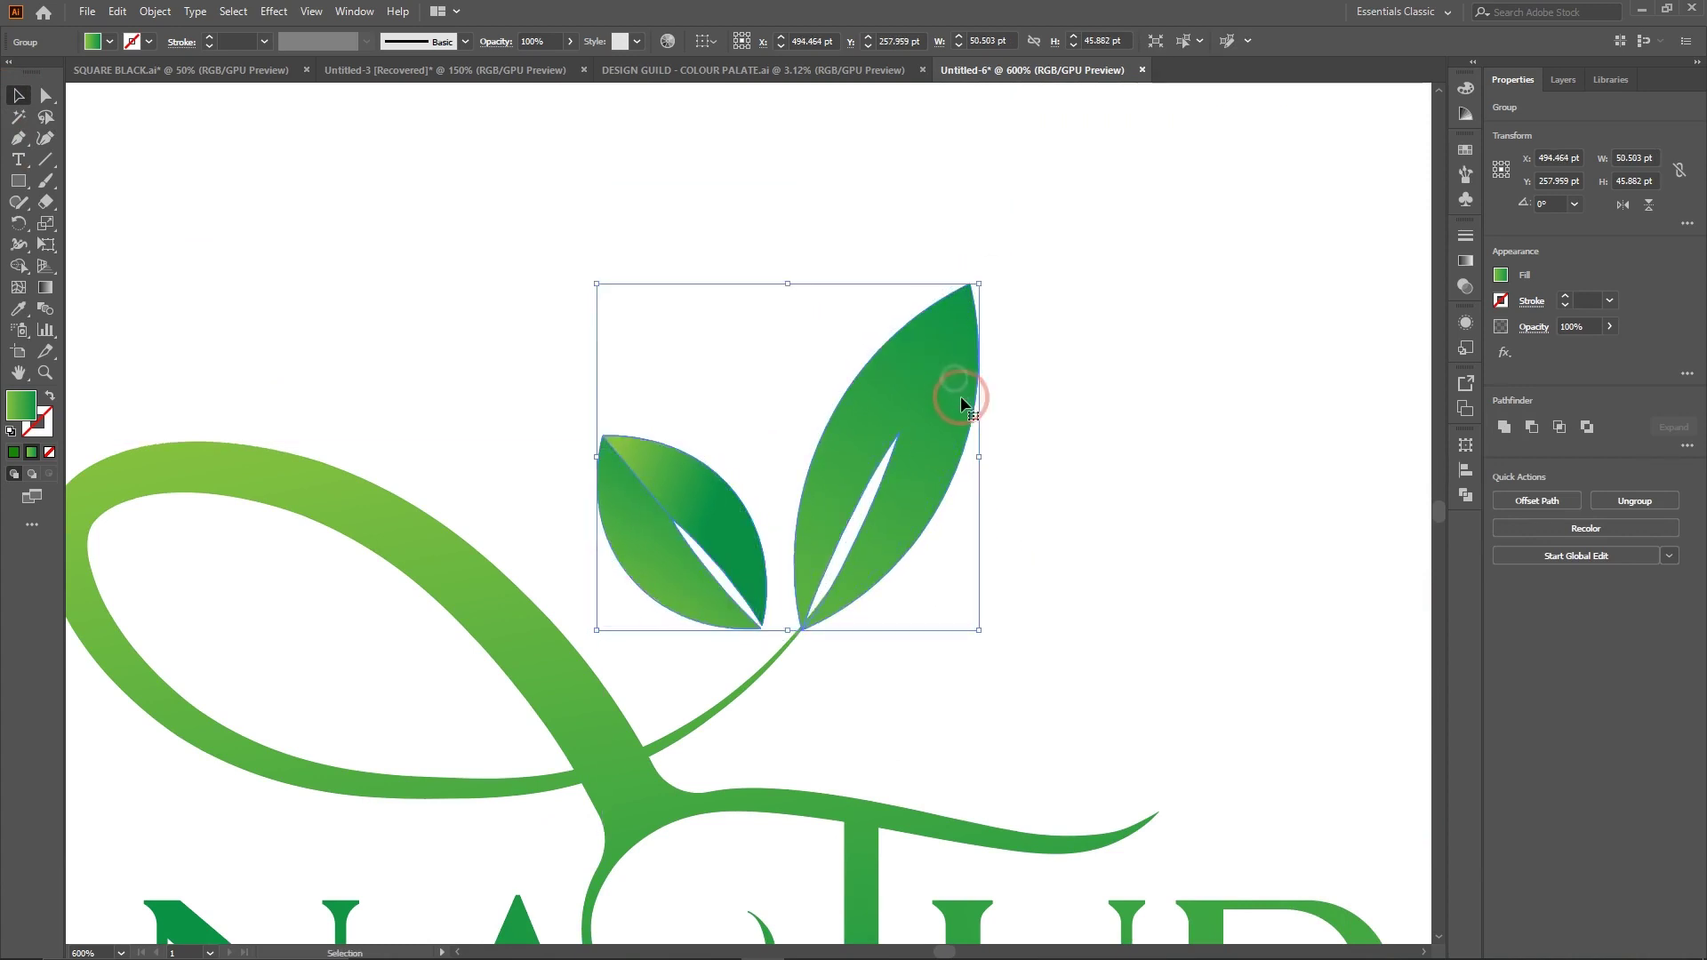
{"action": "left_click", "coordinate": [1112, 338]}
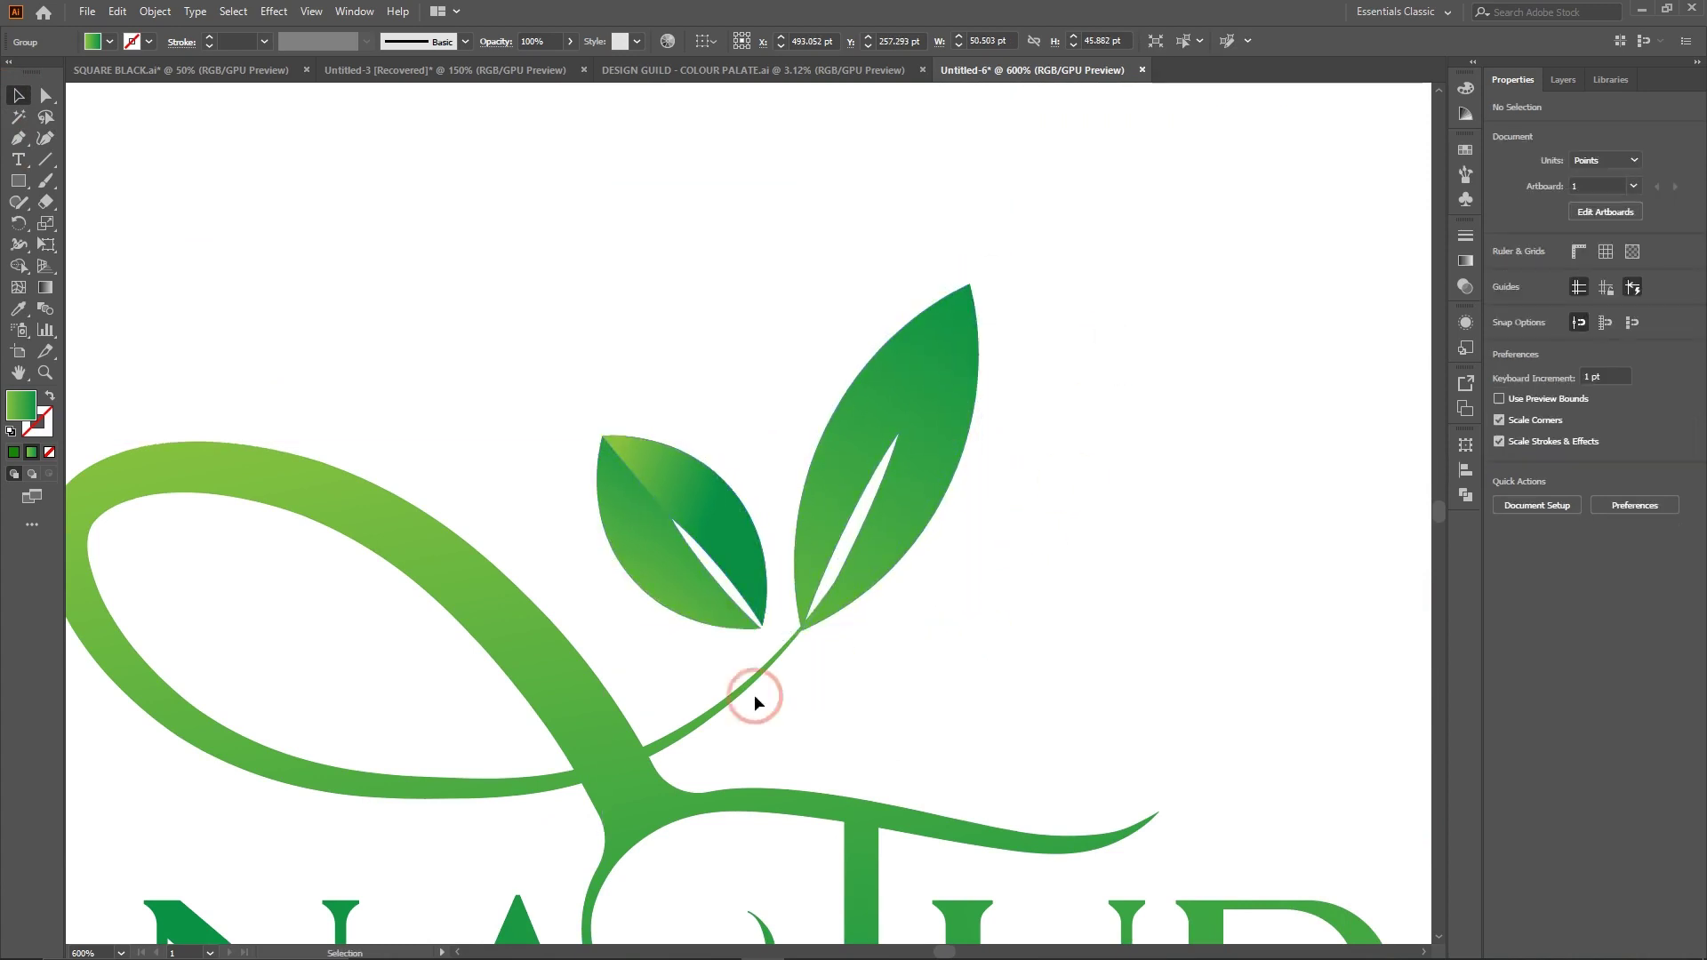
{"action": "key", "text": "ctrl+1"}
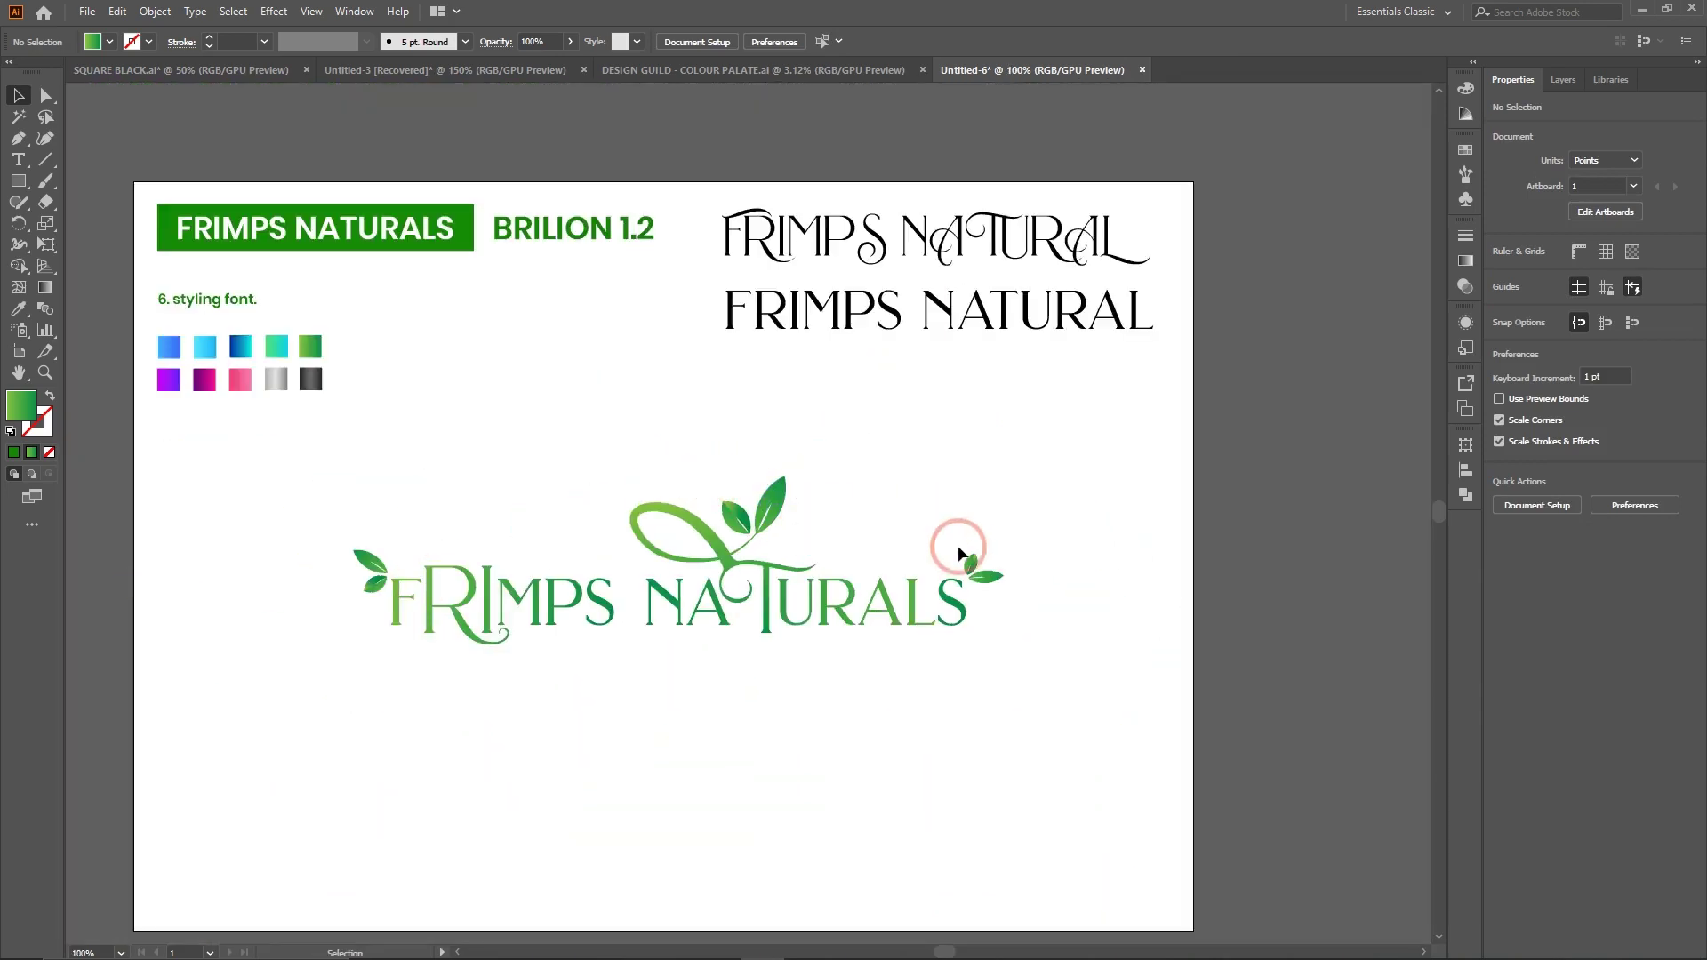
Duplicate only the smaller leaf of the pair into the empty space beyond the larger leaf, above the T's swash.
{"action": "left_click", "coordinate": [765, 489]}
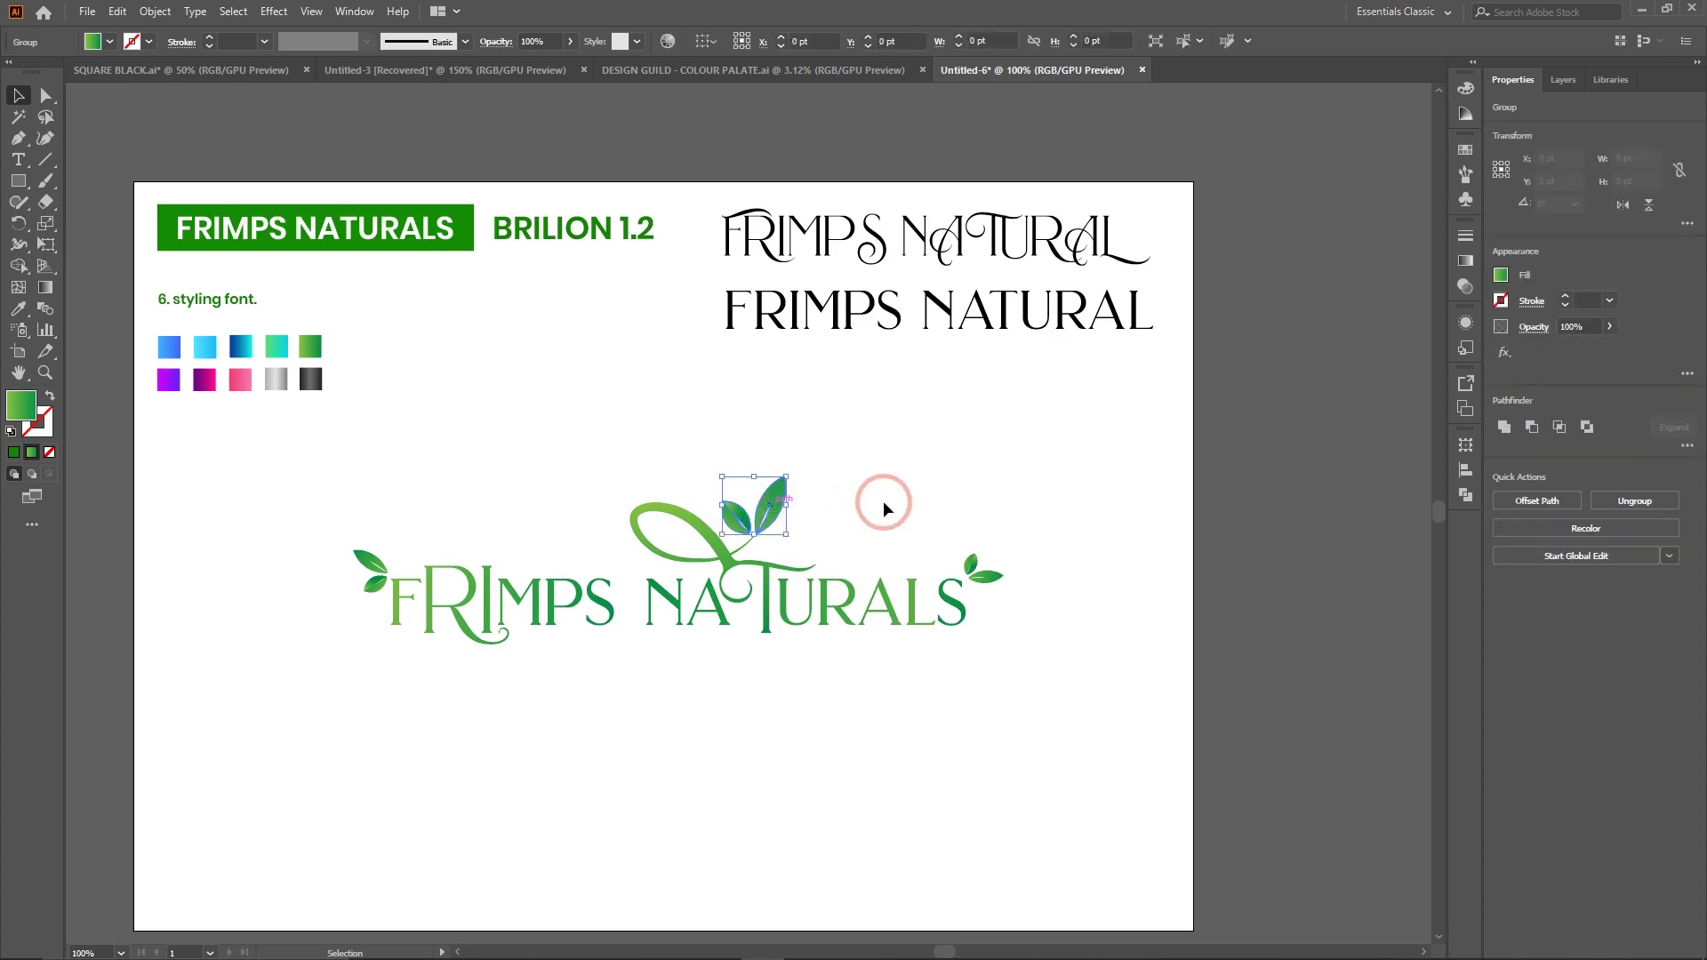
{"action": "key", "text": "ctrl+plus"}
{"action": "key", "text": "ctrl+plus"}
{"action": "key", "text": "v"}
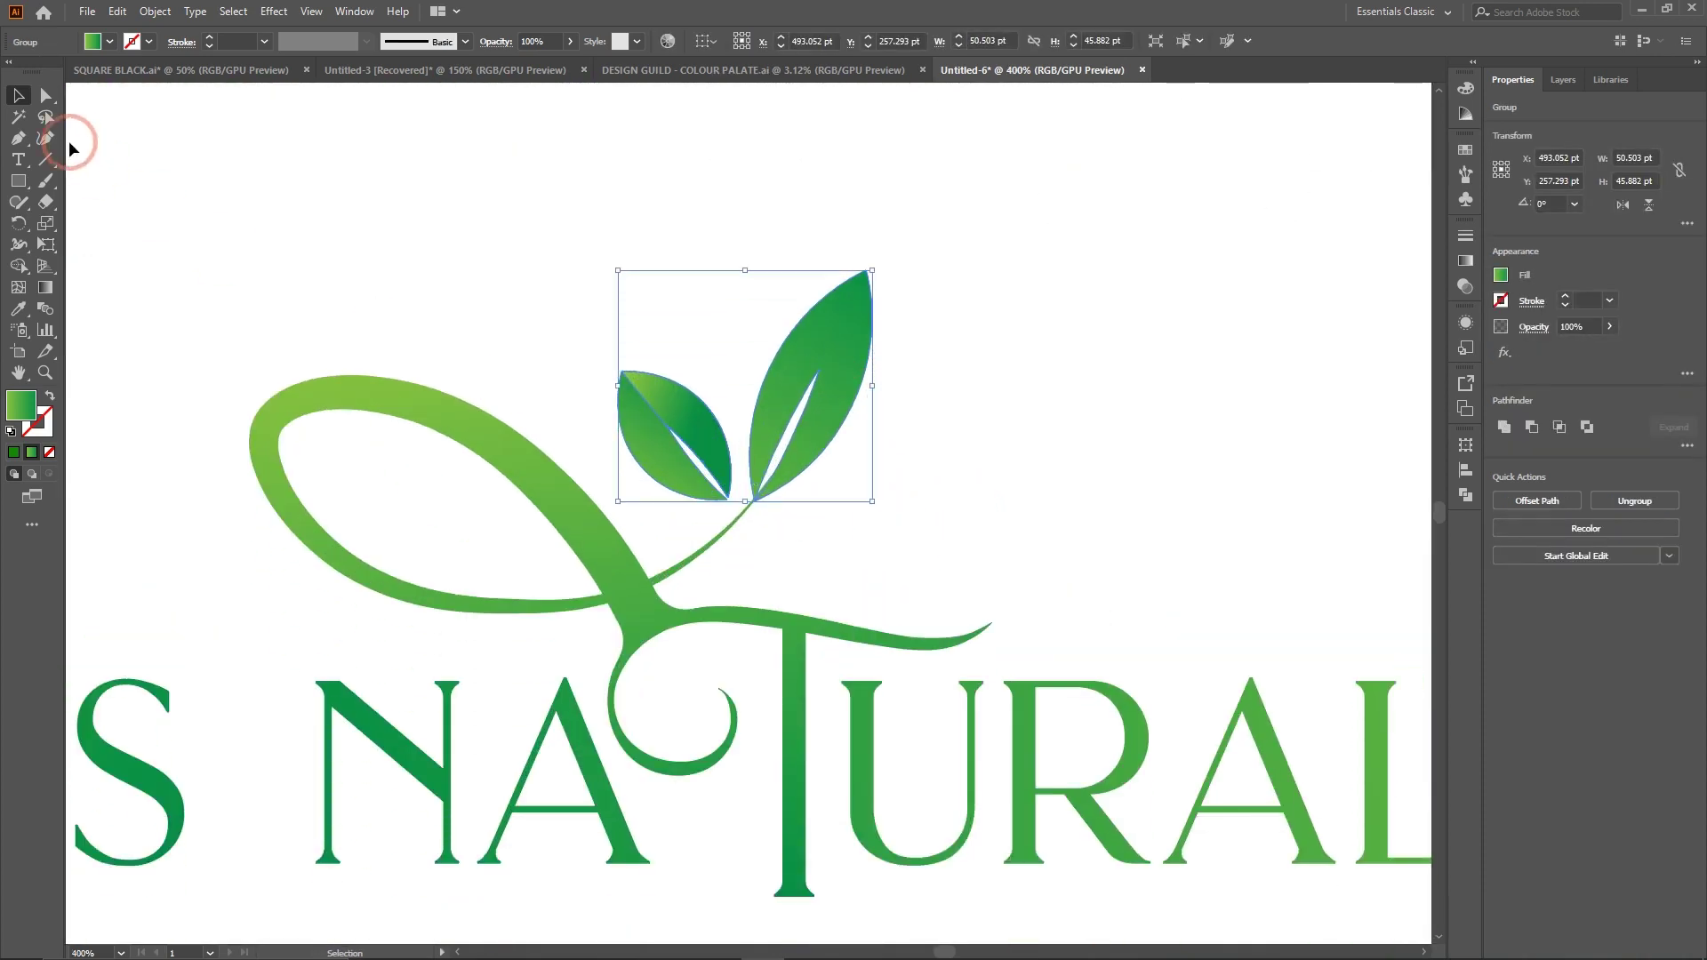
{"action": "left_click", "coordinate": [45, 95]}
{"action": "left_click", "coordinate": [537, 240]}
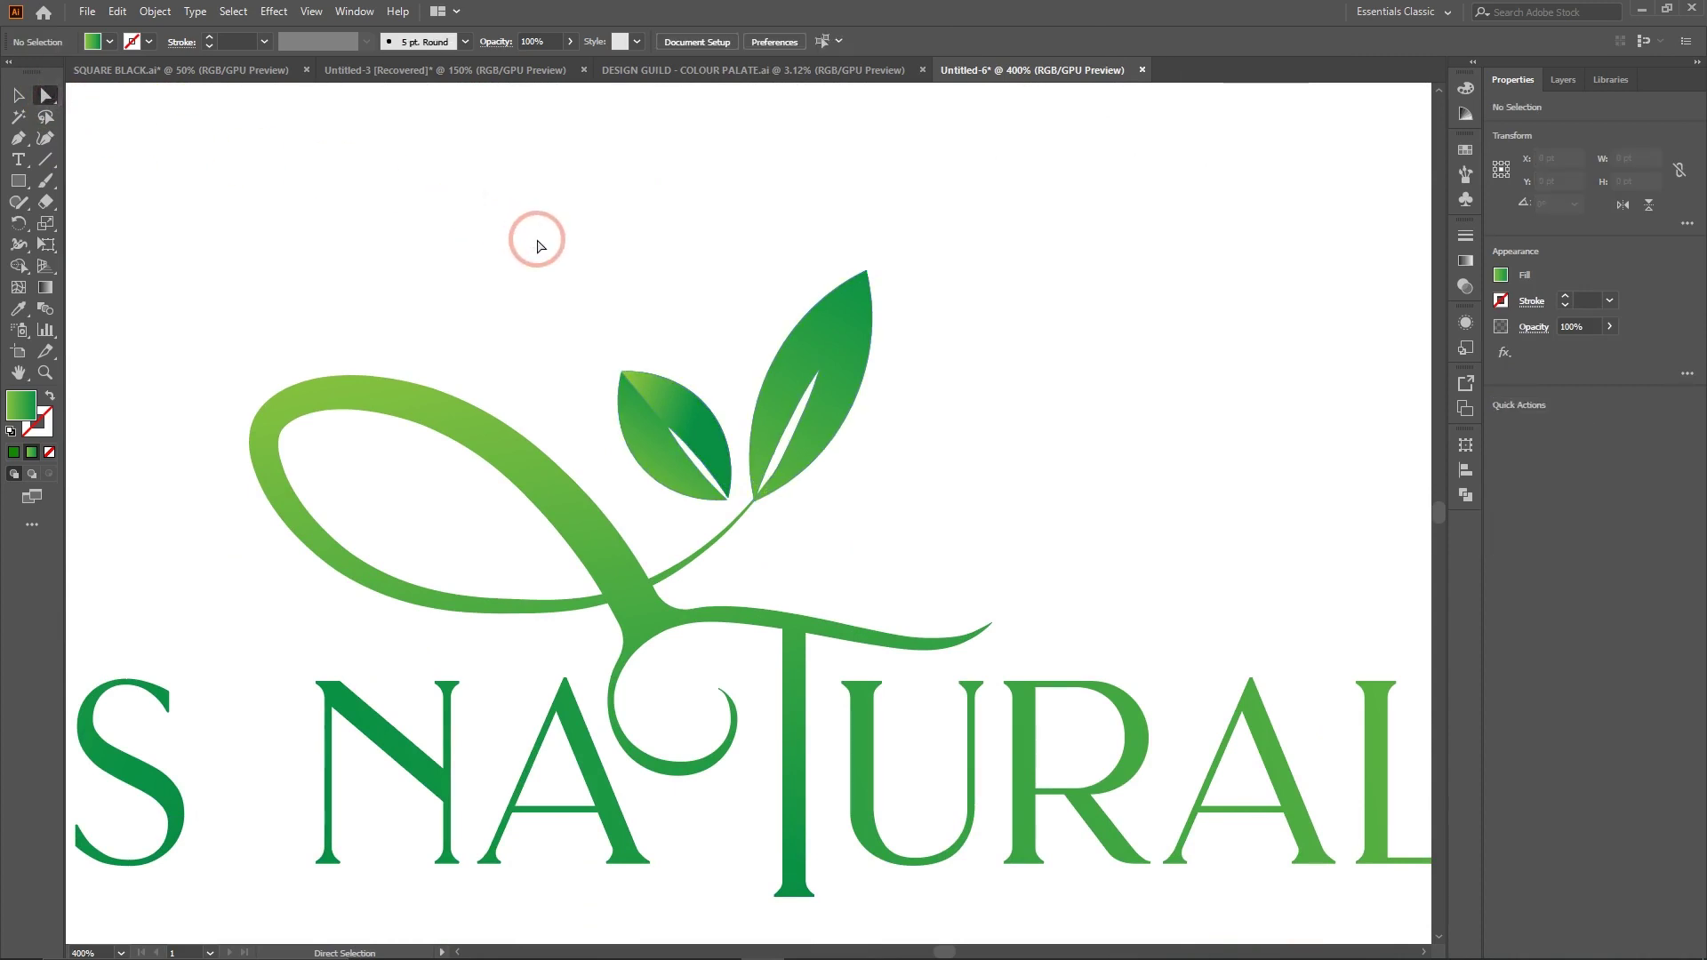
{"action": "left_click", "coordinate": [640, 438]}
{"action": "left_click", "coordinate": [675, 409]}
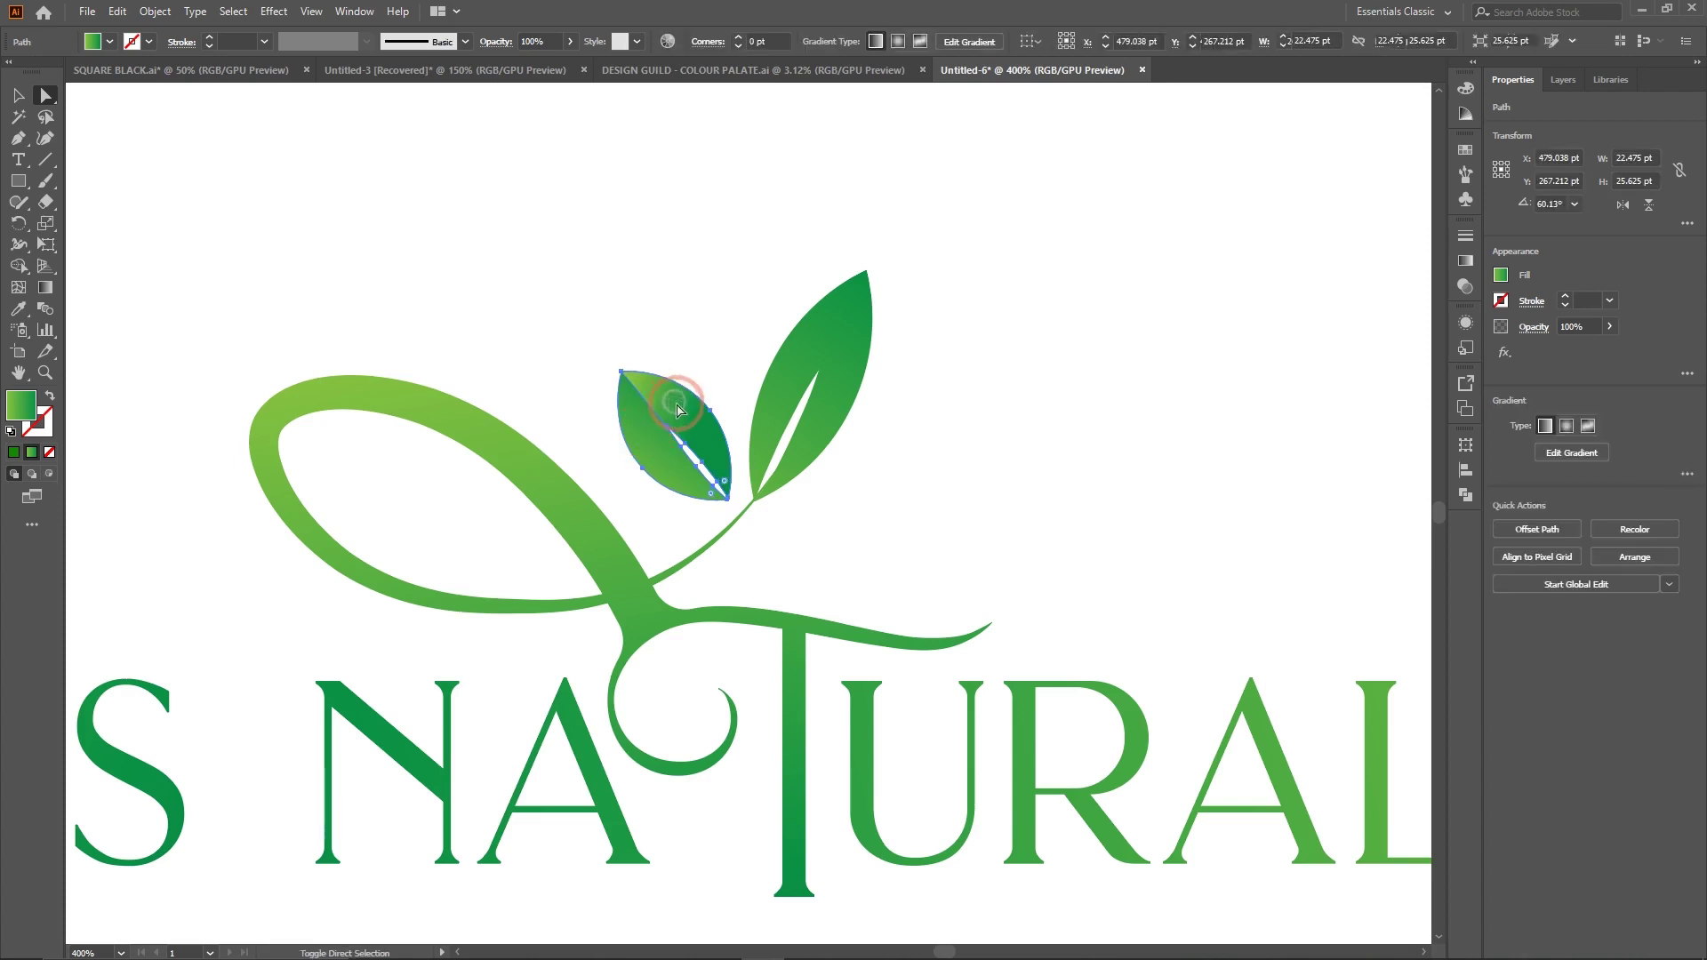
{"action": "left_click_drag", "start_coordinate": [676, 409], "coordinate": [974, 460]}
{"action": "left_click", "coordinate": [16, 96]}
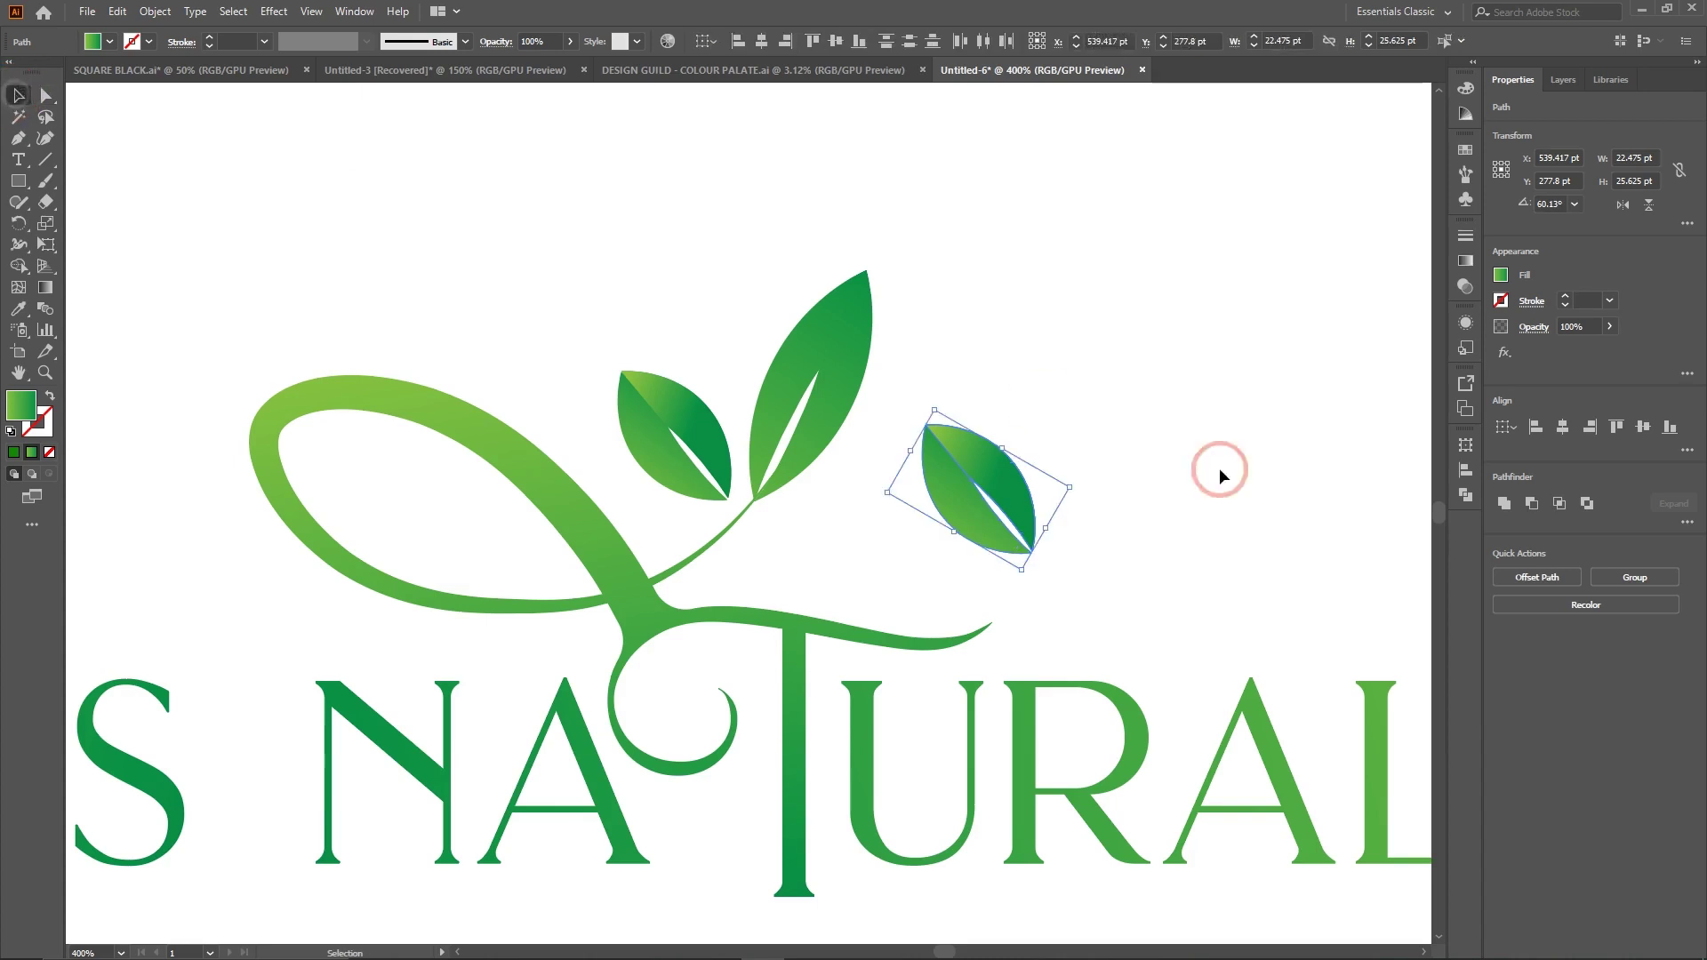
Rotate the copied leaf so its base faces the tendril, shrink it to about 22 by 13 pt and place it below the larger leaf.
{"action": "left_click_drag", "start_coordinate": [1078, 480], "coordinate": [832, 589]}
{"action": "left_click", "coordinate": [1042, 494]}
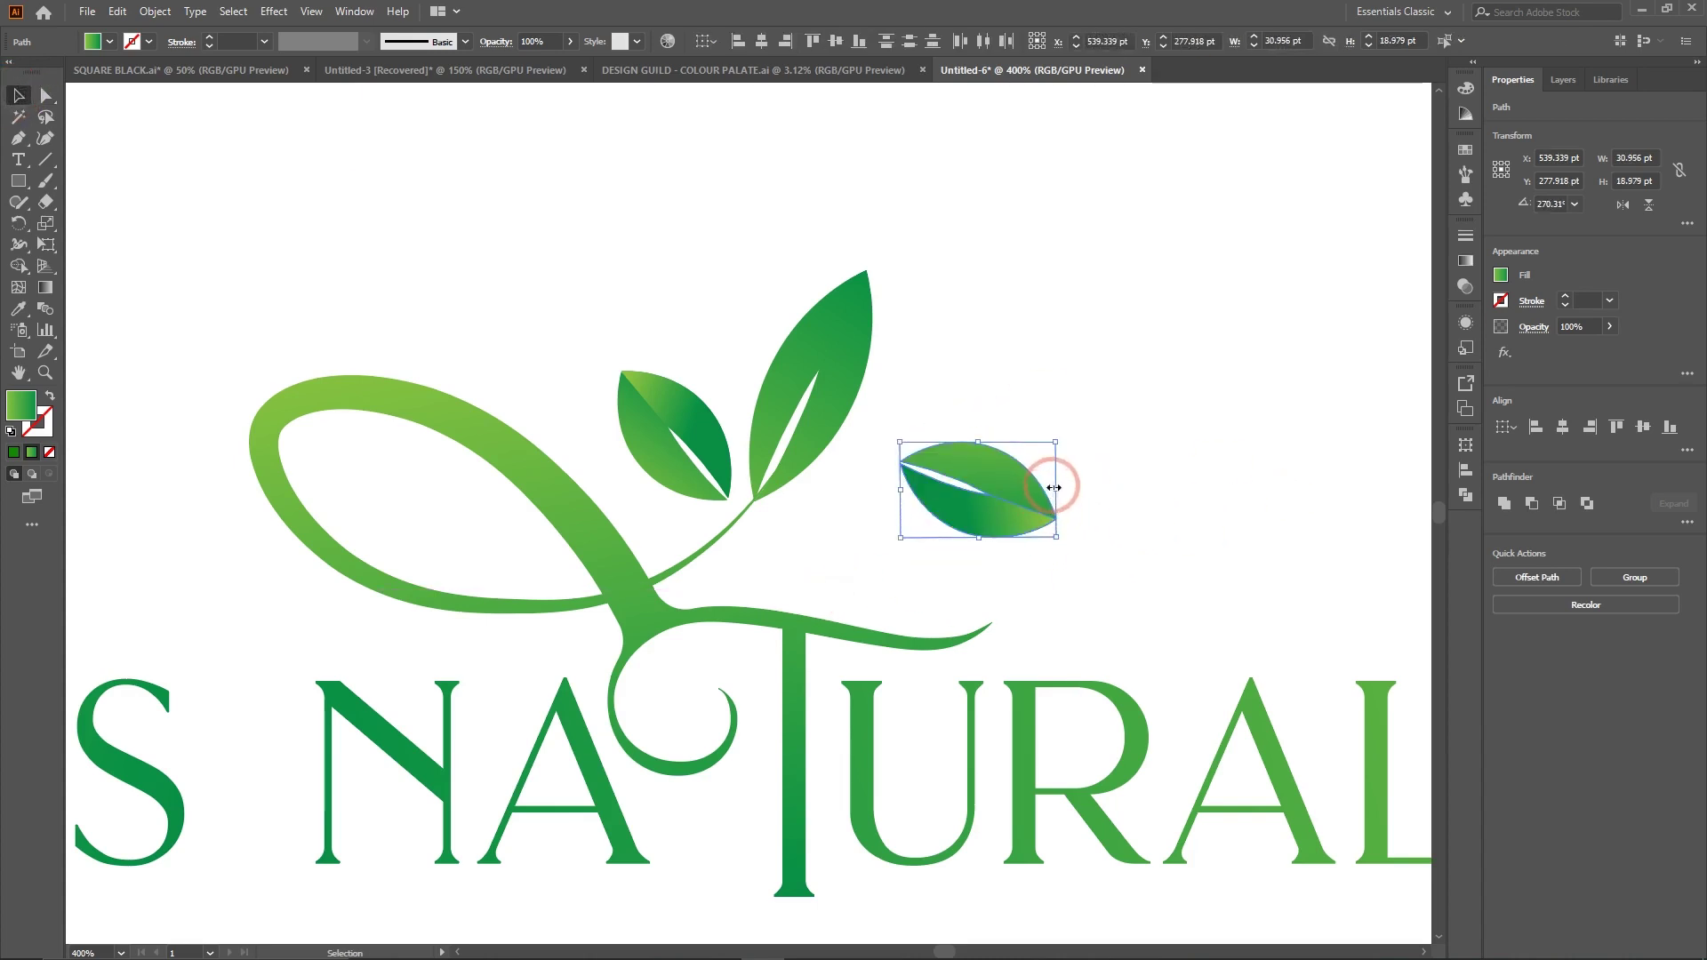
{"action": "left_click_drag", "start_coordinate": [1055, 489], "coordinate": [879, 535]}
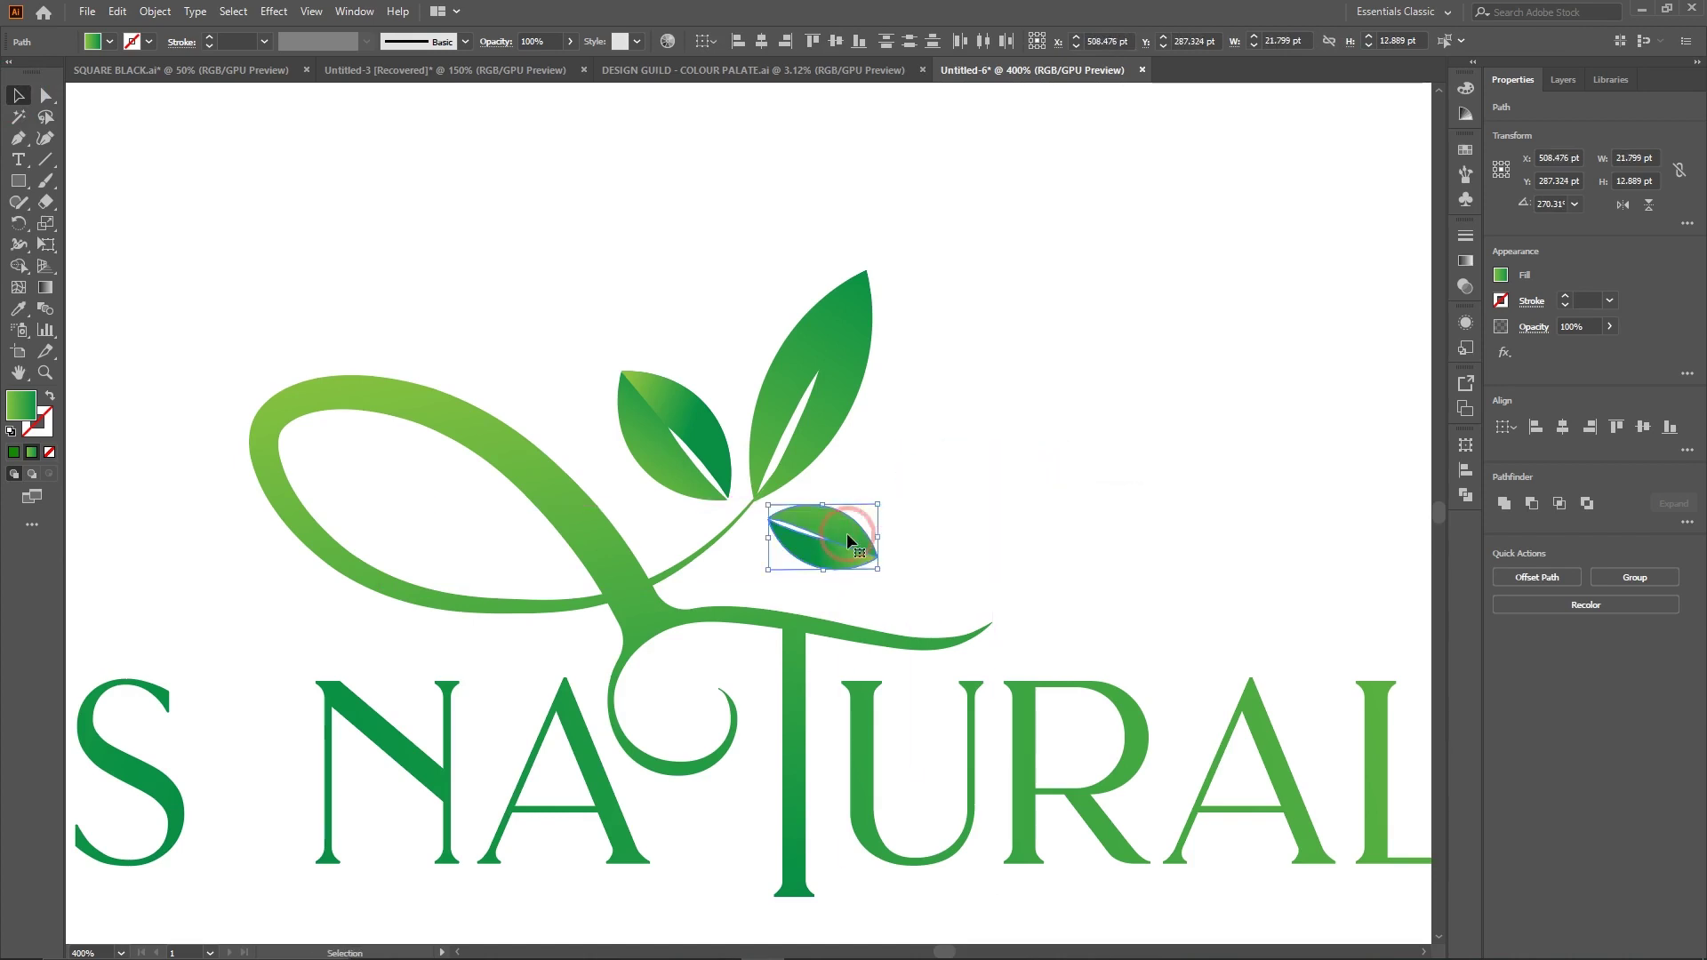
{"action": "left_click", "coordinate": [969, 452]}
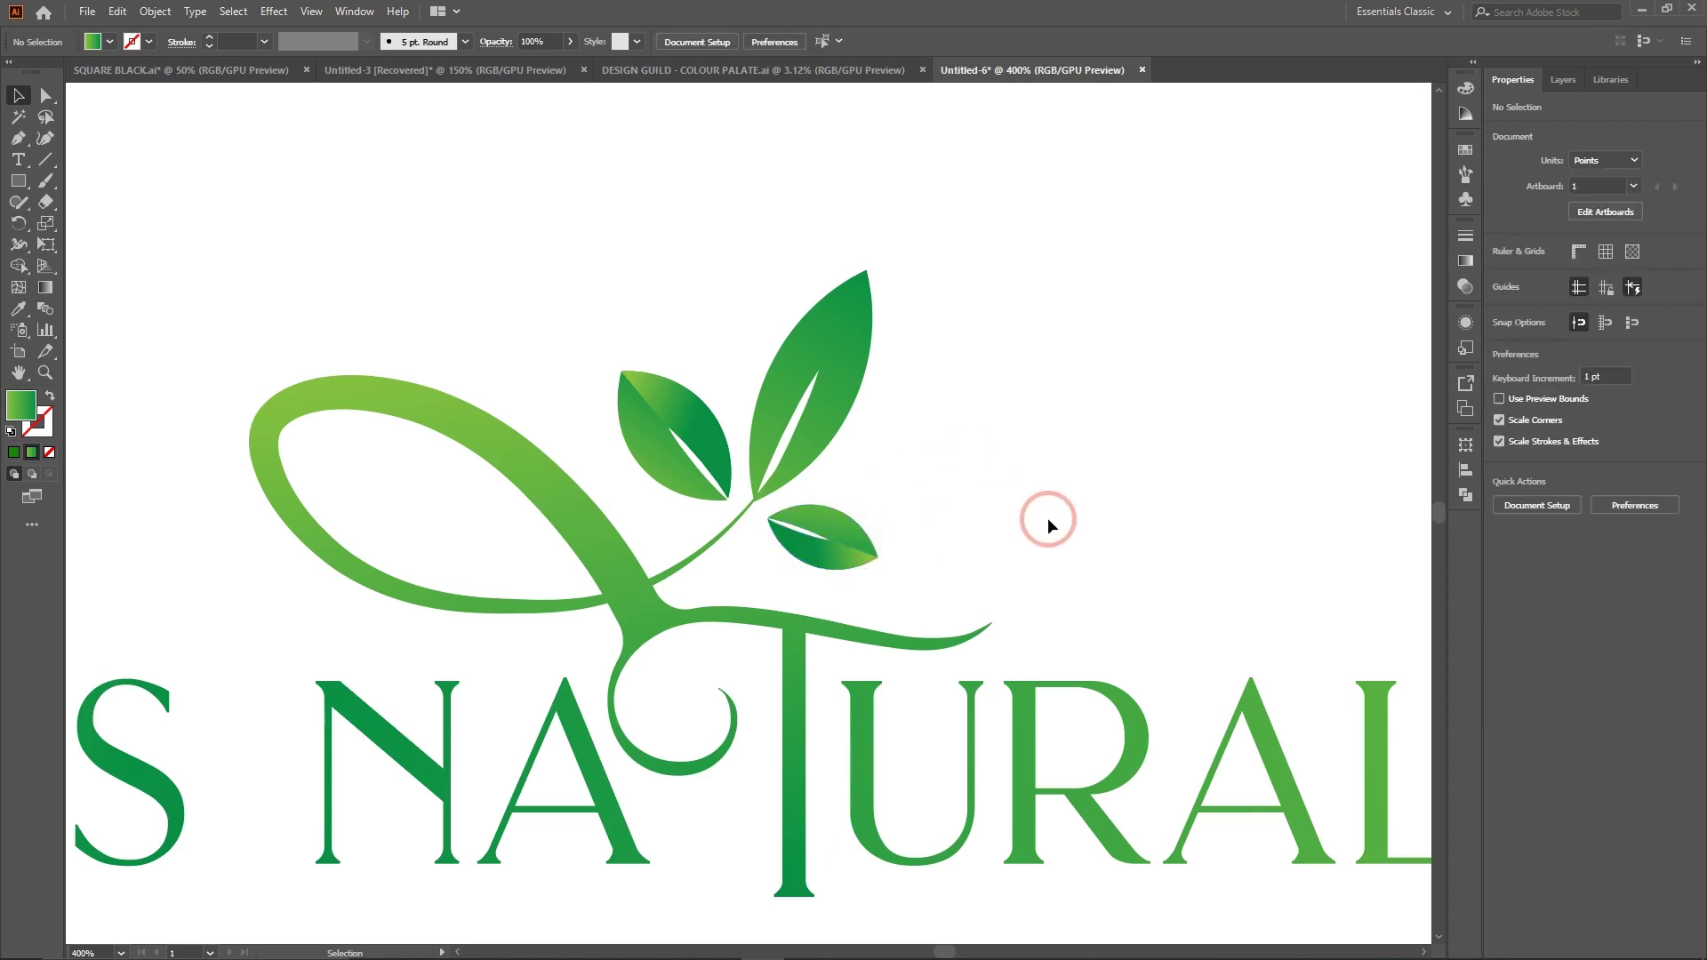
Examine the whole logo on the artboard, checking the balance of the new three-leaf cluster against the lettering.
{"action": "left_click", "coordinate": [871, 552]}
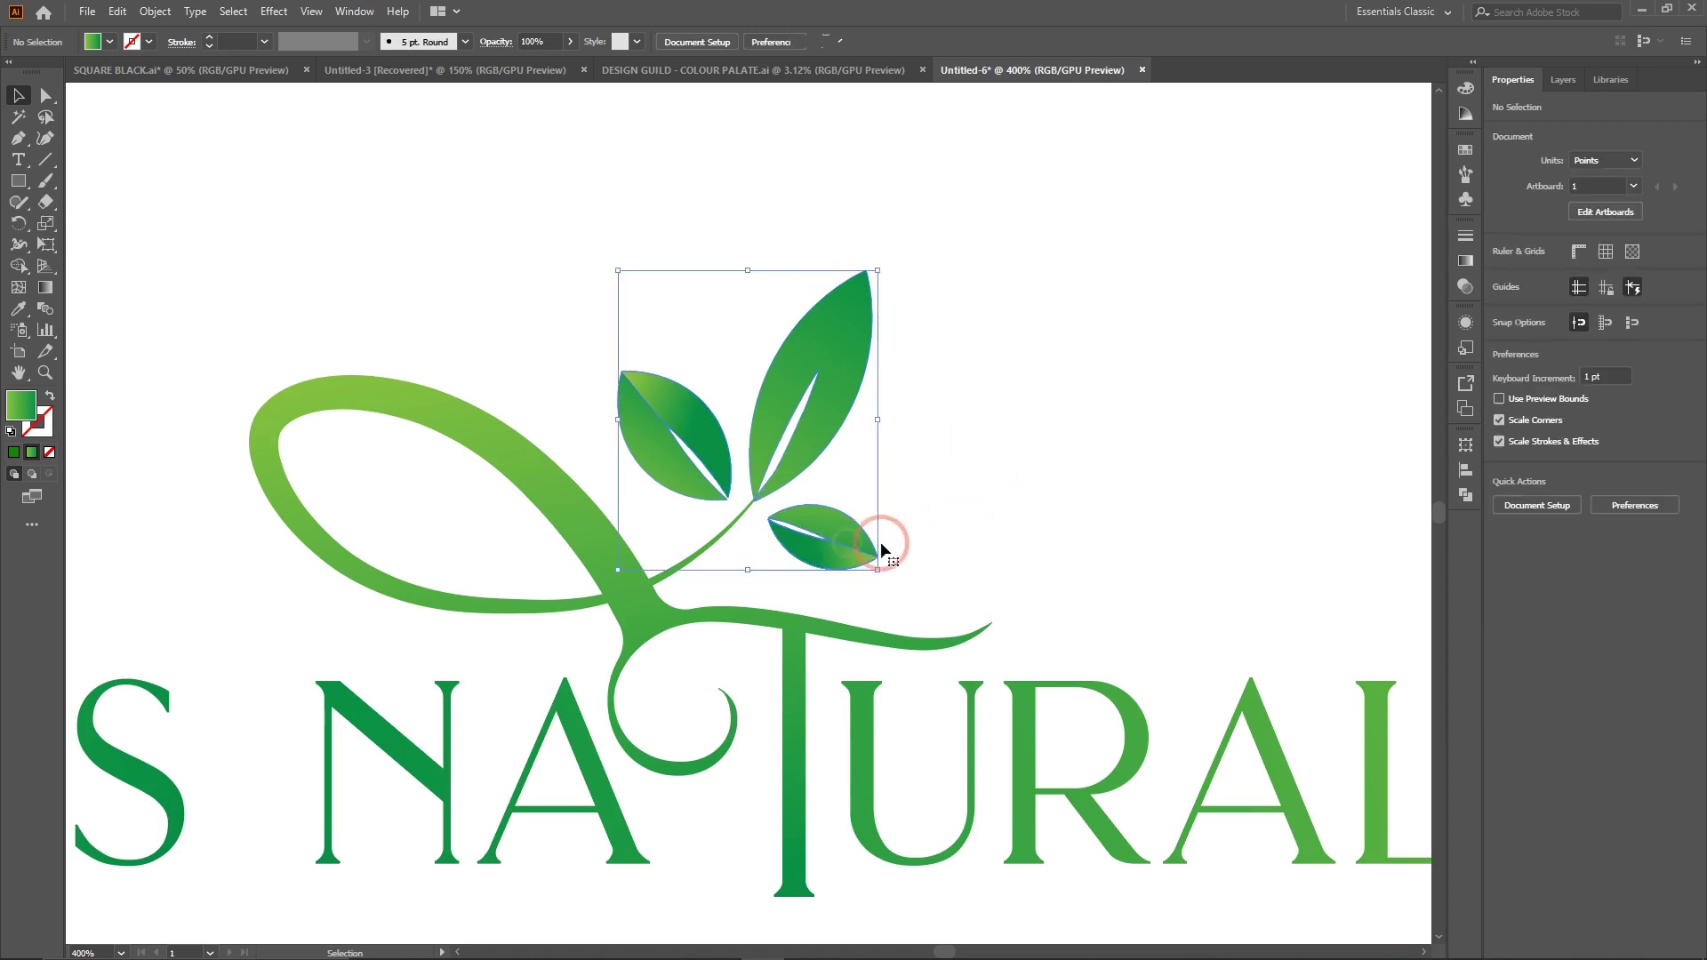
{"action": "key", "text": "ctrl+minus"}
{"action": "key", "text": "ctrl+minus"}
{"action": "key", "text": "ctrl+minus"}
{"action": "key", "text": "ctrl+minus"}
{"action": "key", "text": "ctrl+minus"}
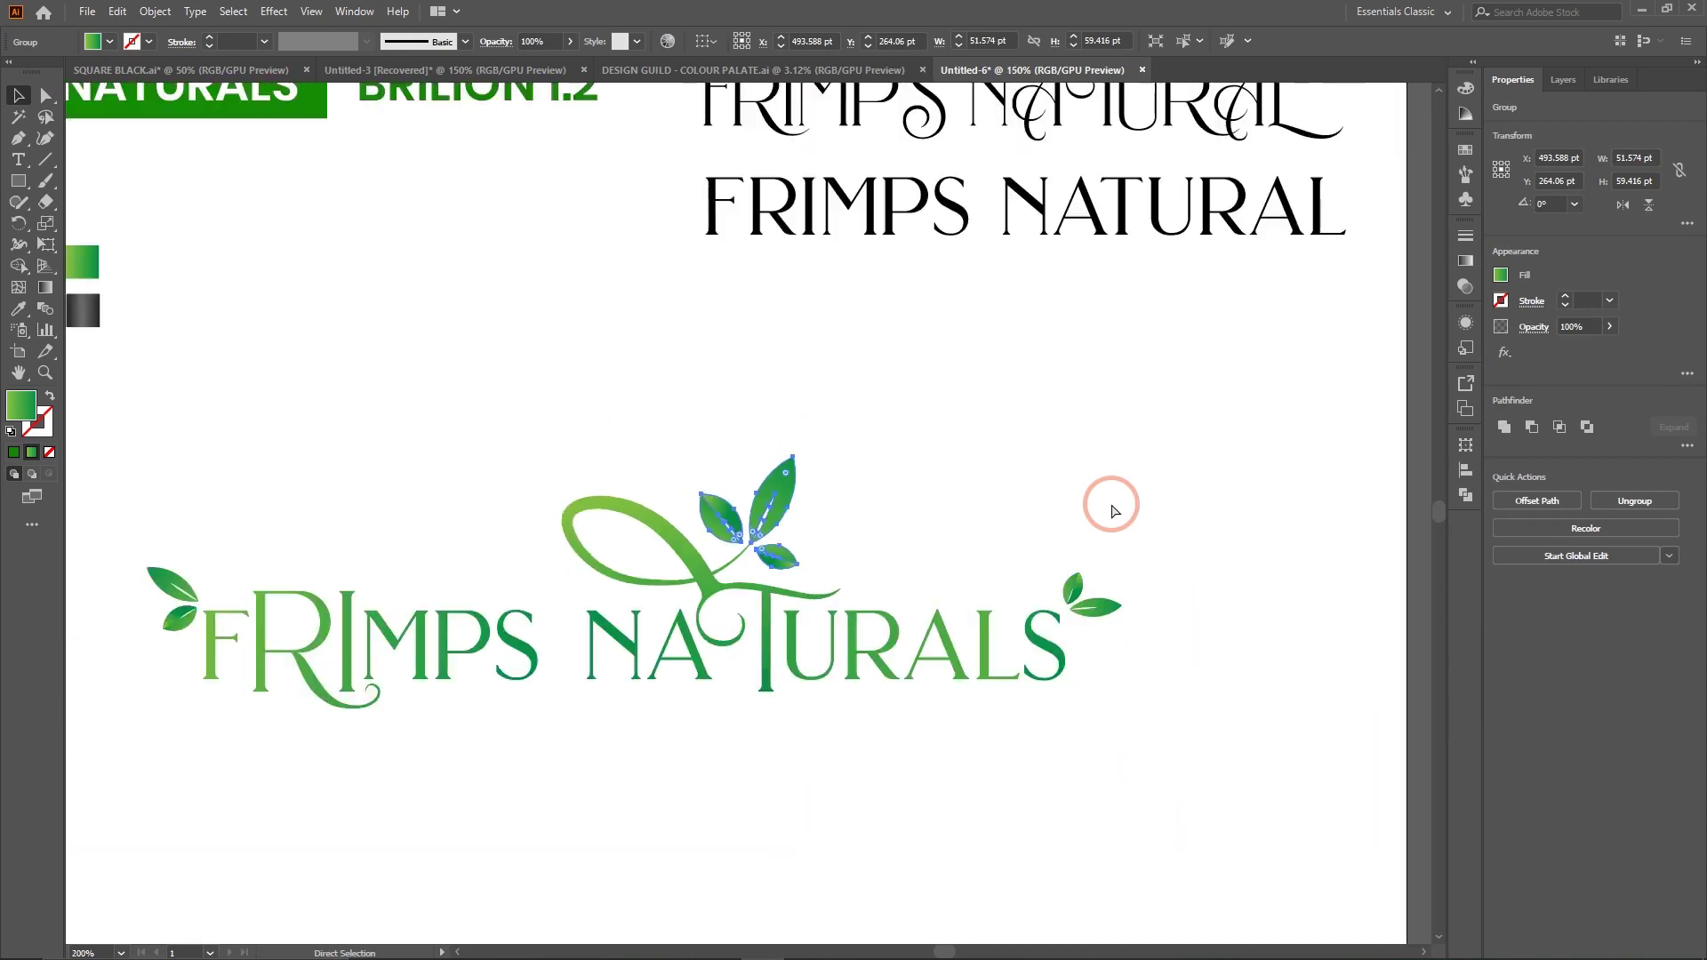
{"action": "left_click", "coordinate": [996, 611]}
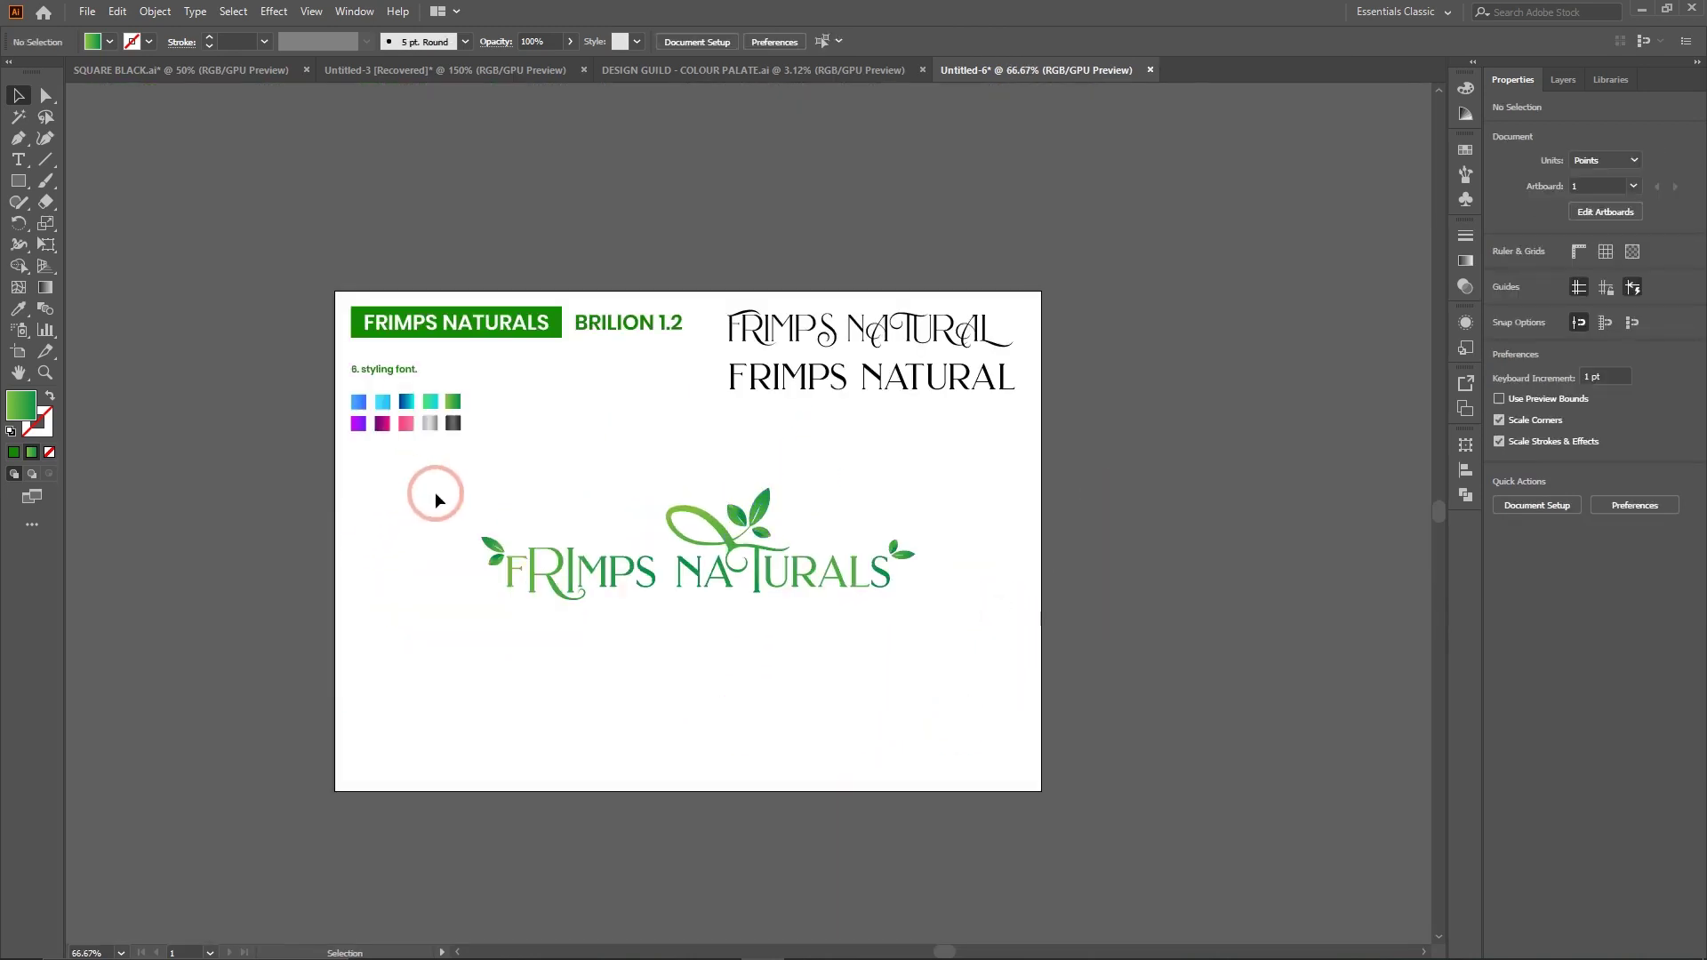
{"action": "left_click_drag", "start_coordinate": [429, 478], "coordinate": [1066, 637]}
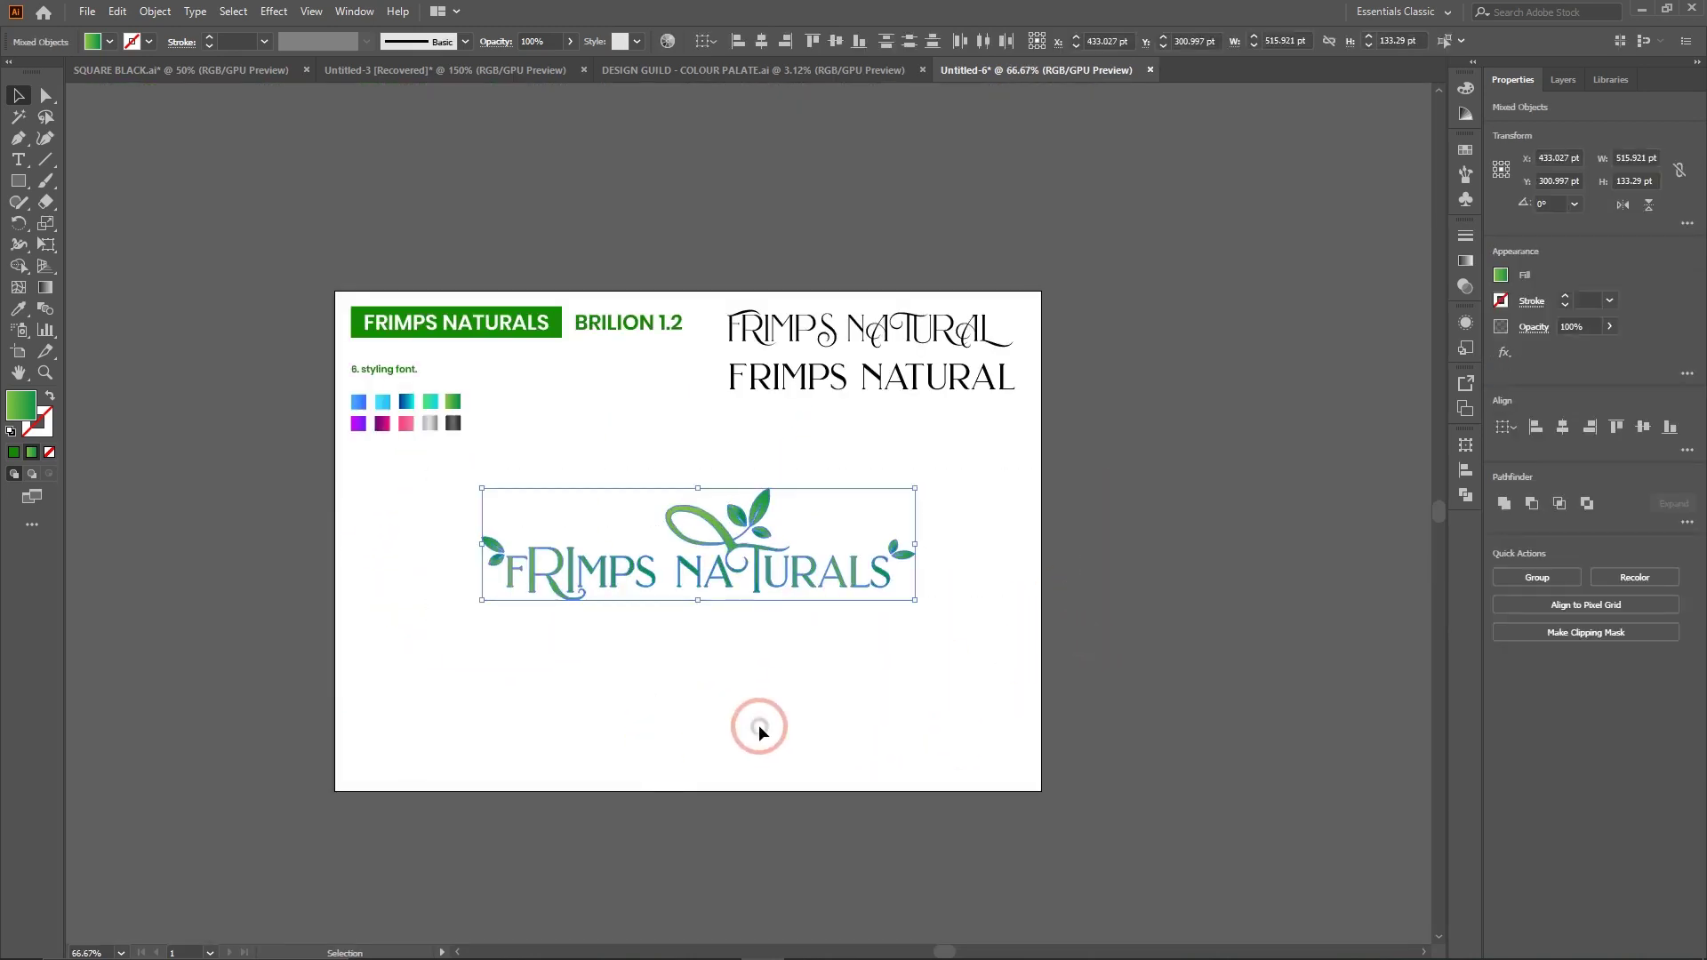
{"action": "left_click", "coordinate": [844, 696]}
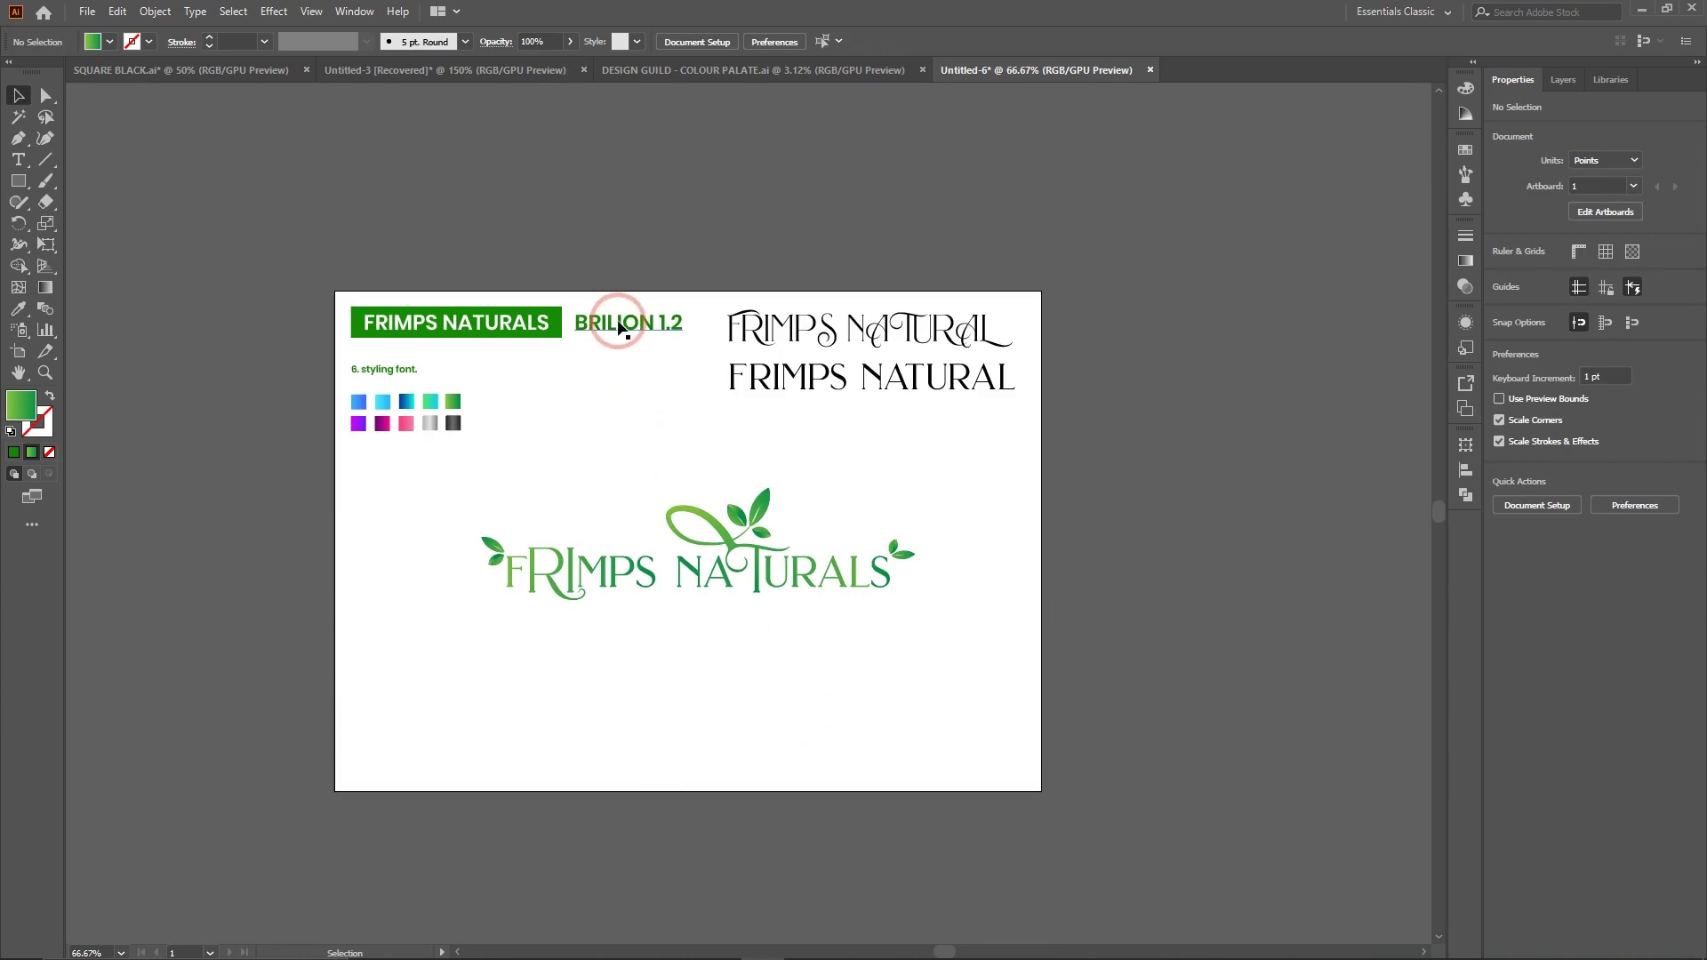
Duplicate the "BRILION 1.2" text below the logo and turn off All Caps for the copy.
{"action": "left_click_drag", "start_coordinate": [620, 328], "coordinate": [853, 642]}
{"action": "left_click", "coordinate": [18, 160]}
{"action": "left_click", "coordinate": [1547, 523]}
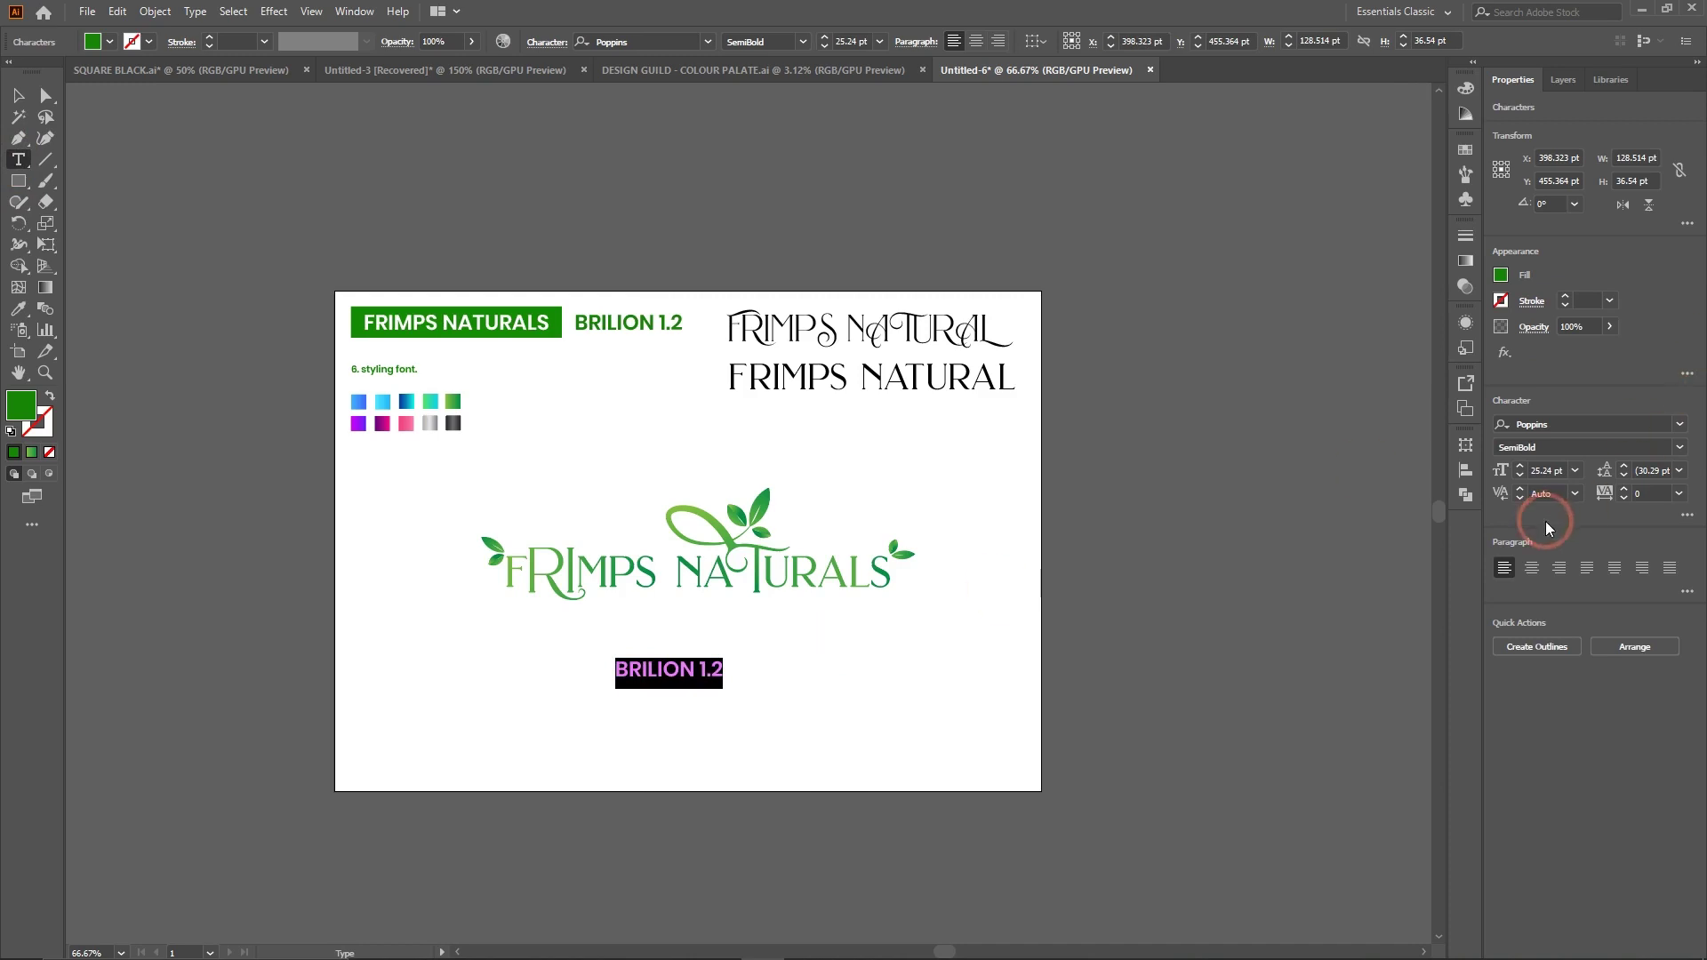
{"action": "left_click", "coordinate": [1687, 516]}
{"action": "left_click", "coordinate": [1509, 701]}
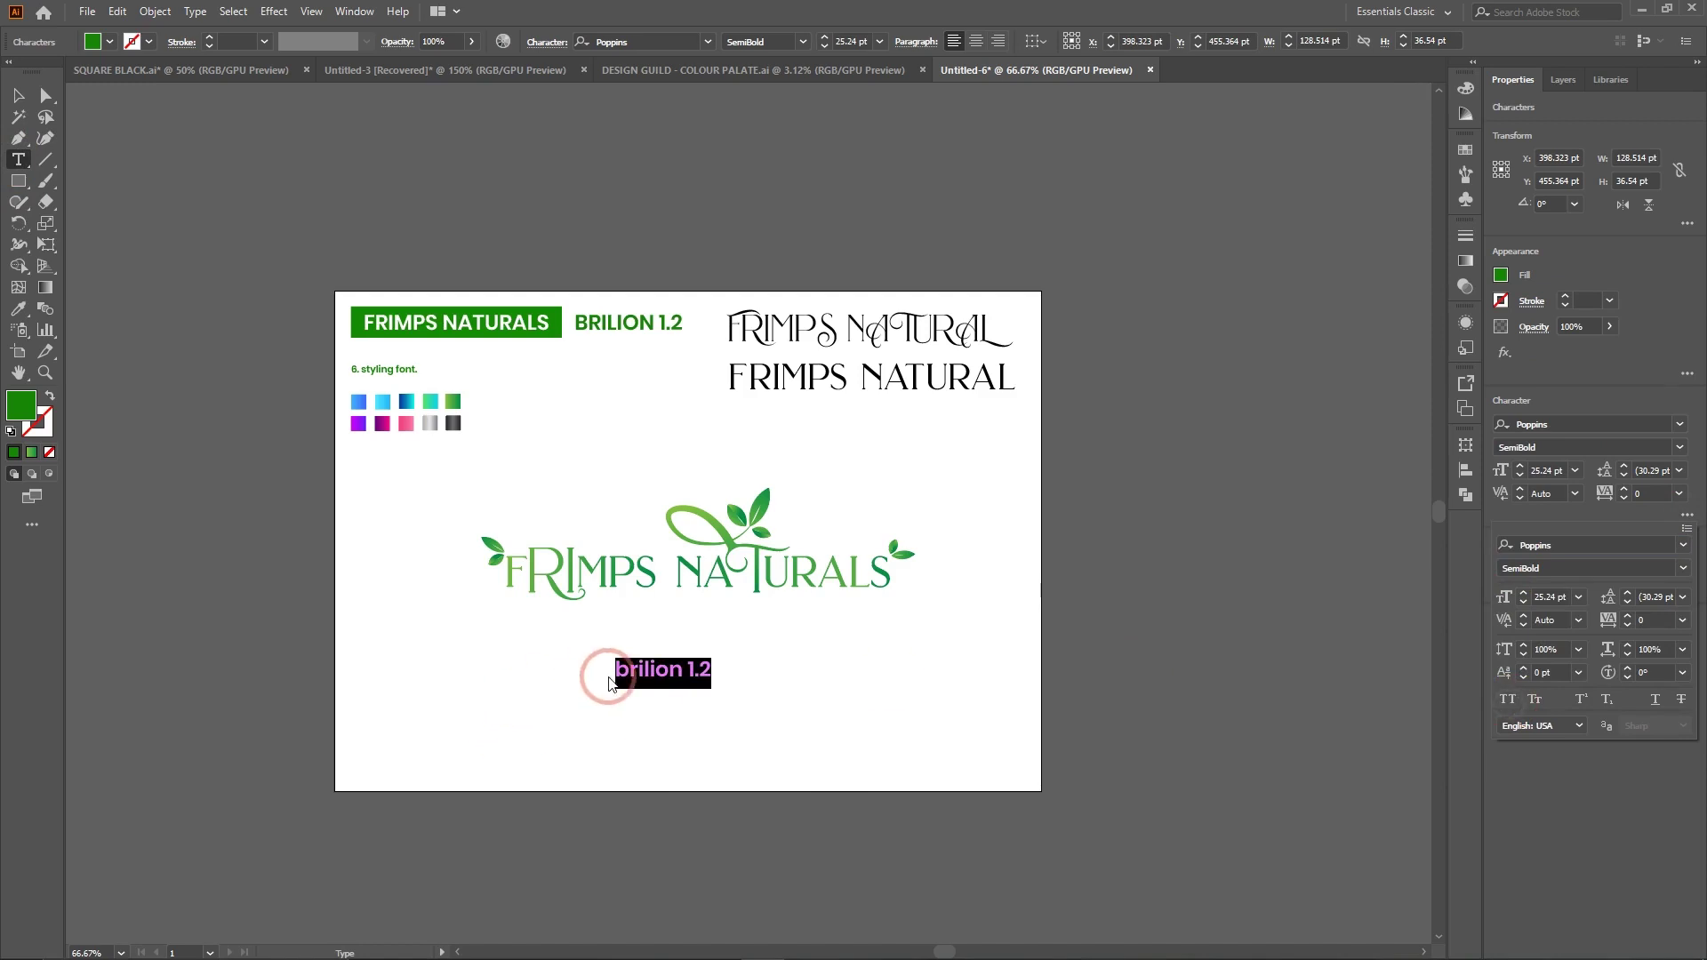
{"action": "left_click", "coordinate": [926, 627], "text": "ctrl"}
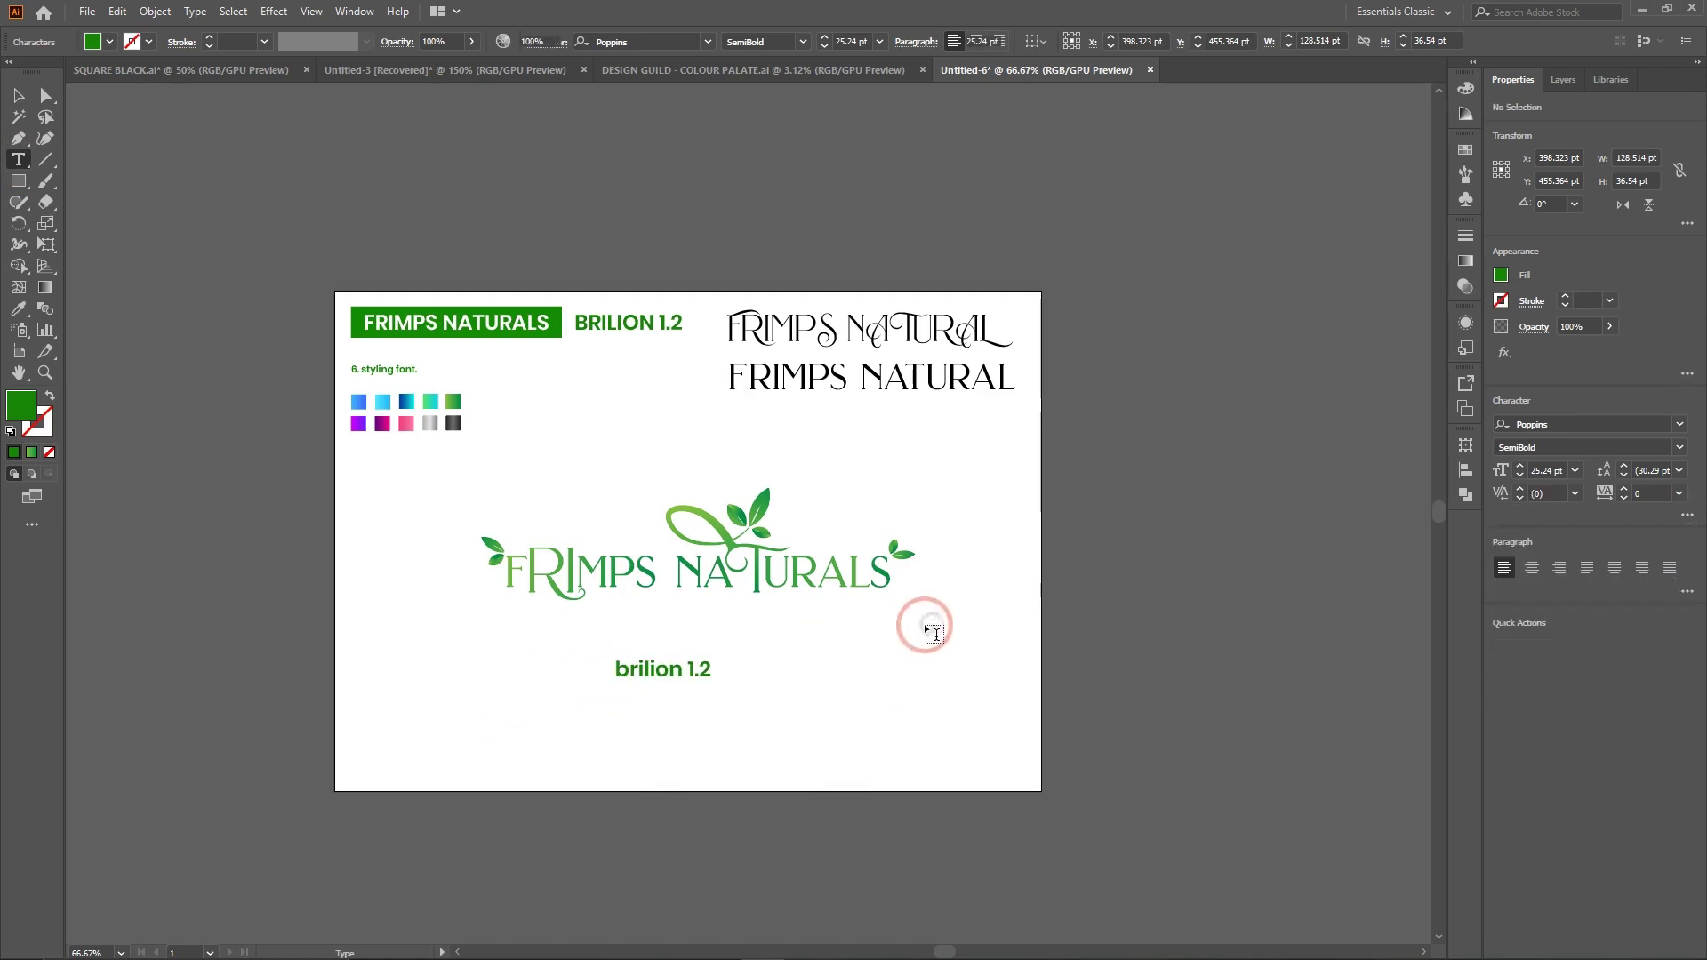
Replace the copied text below the logo with the tagline "Natural cream for natural people".
{"action": "left_click", "coordinate": [685, 673], "text": "ctrl"}
{"action": "triple_click", "coordinate": [688, 673]}
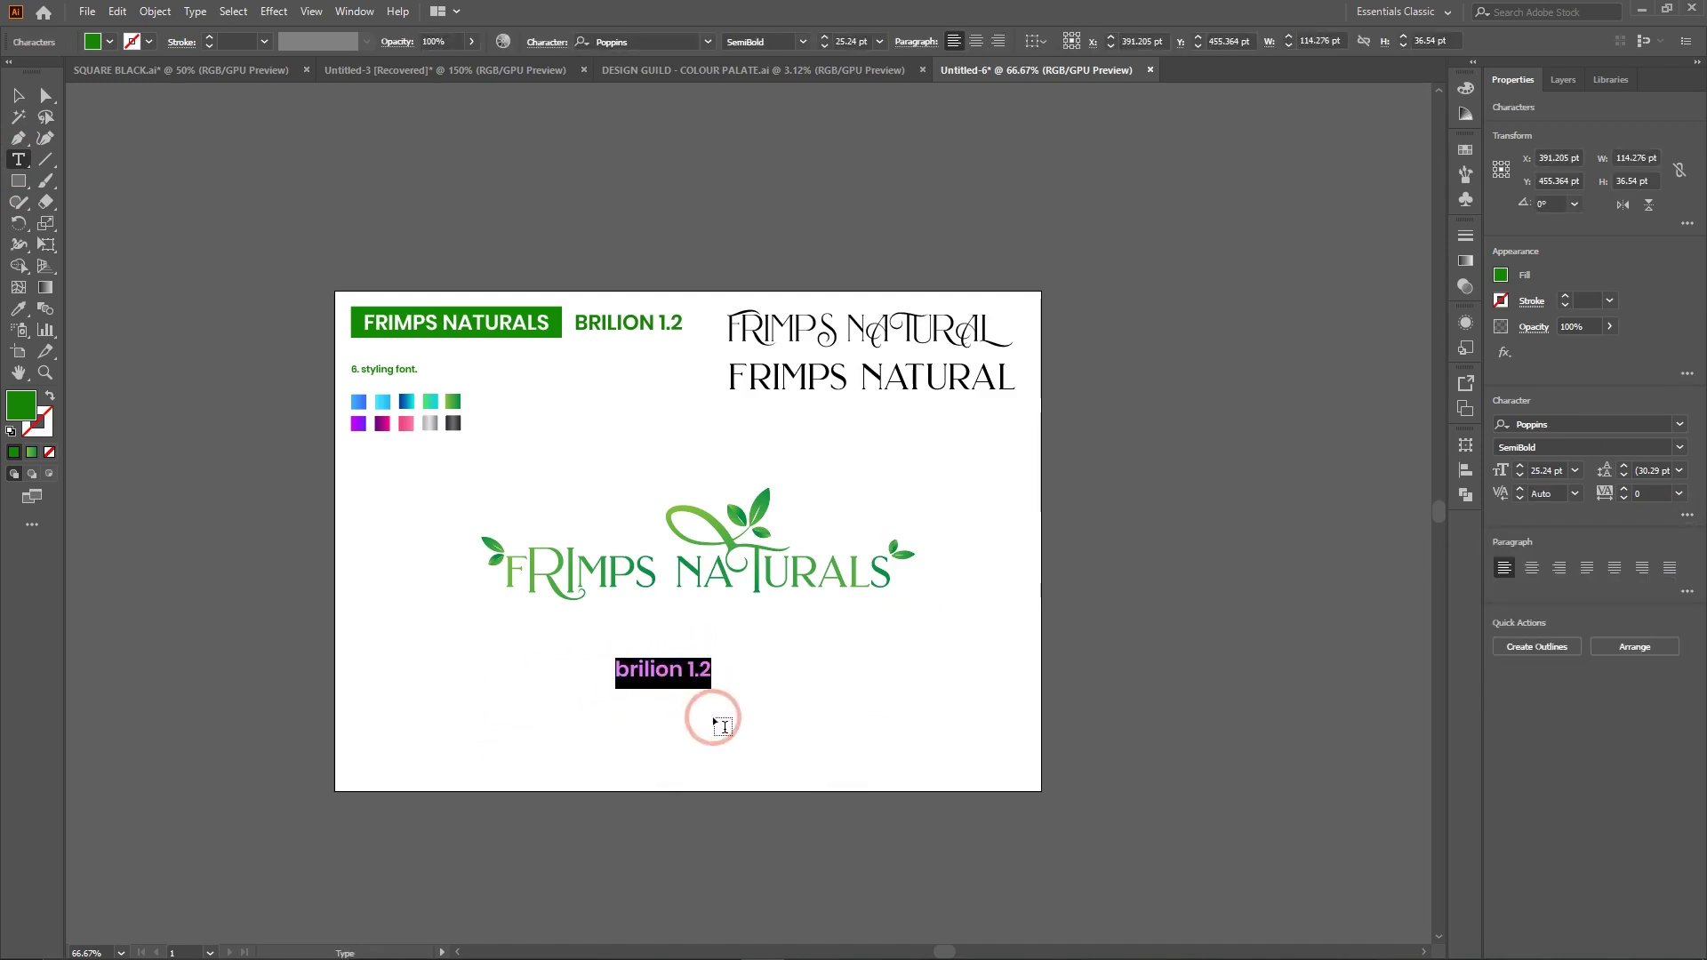
{"action": "type", "text": "c"}
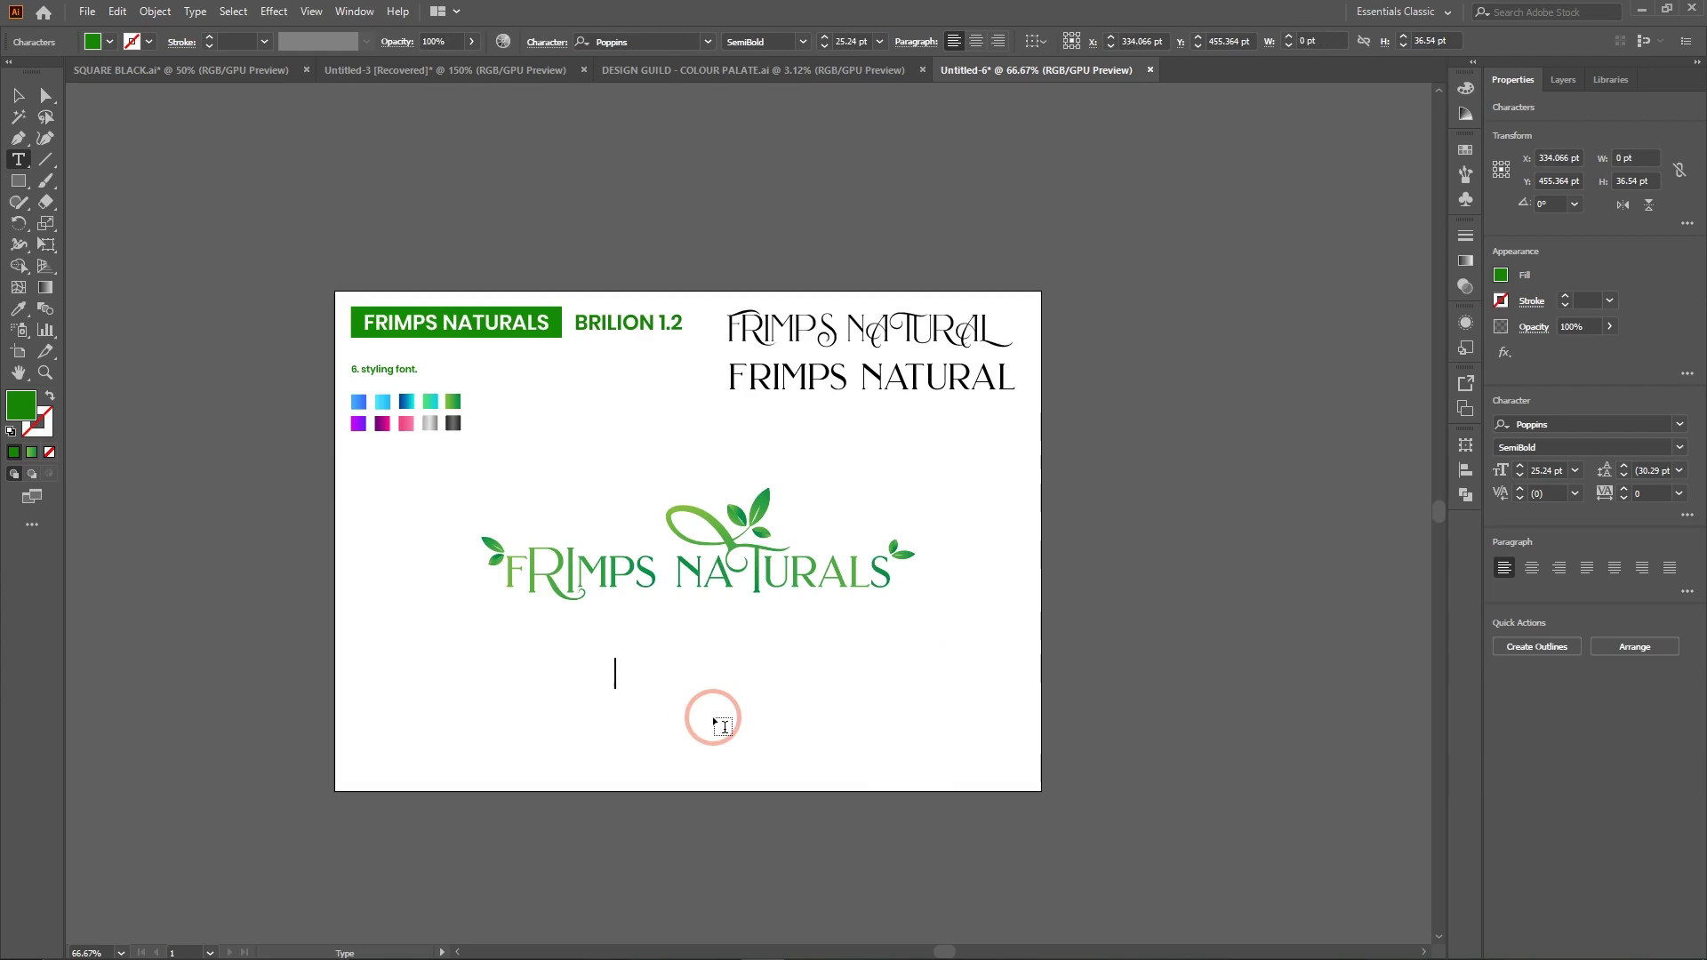
{"action": "type", "text": "Na"}
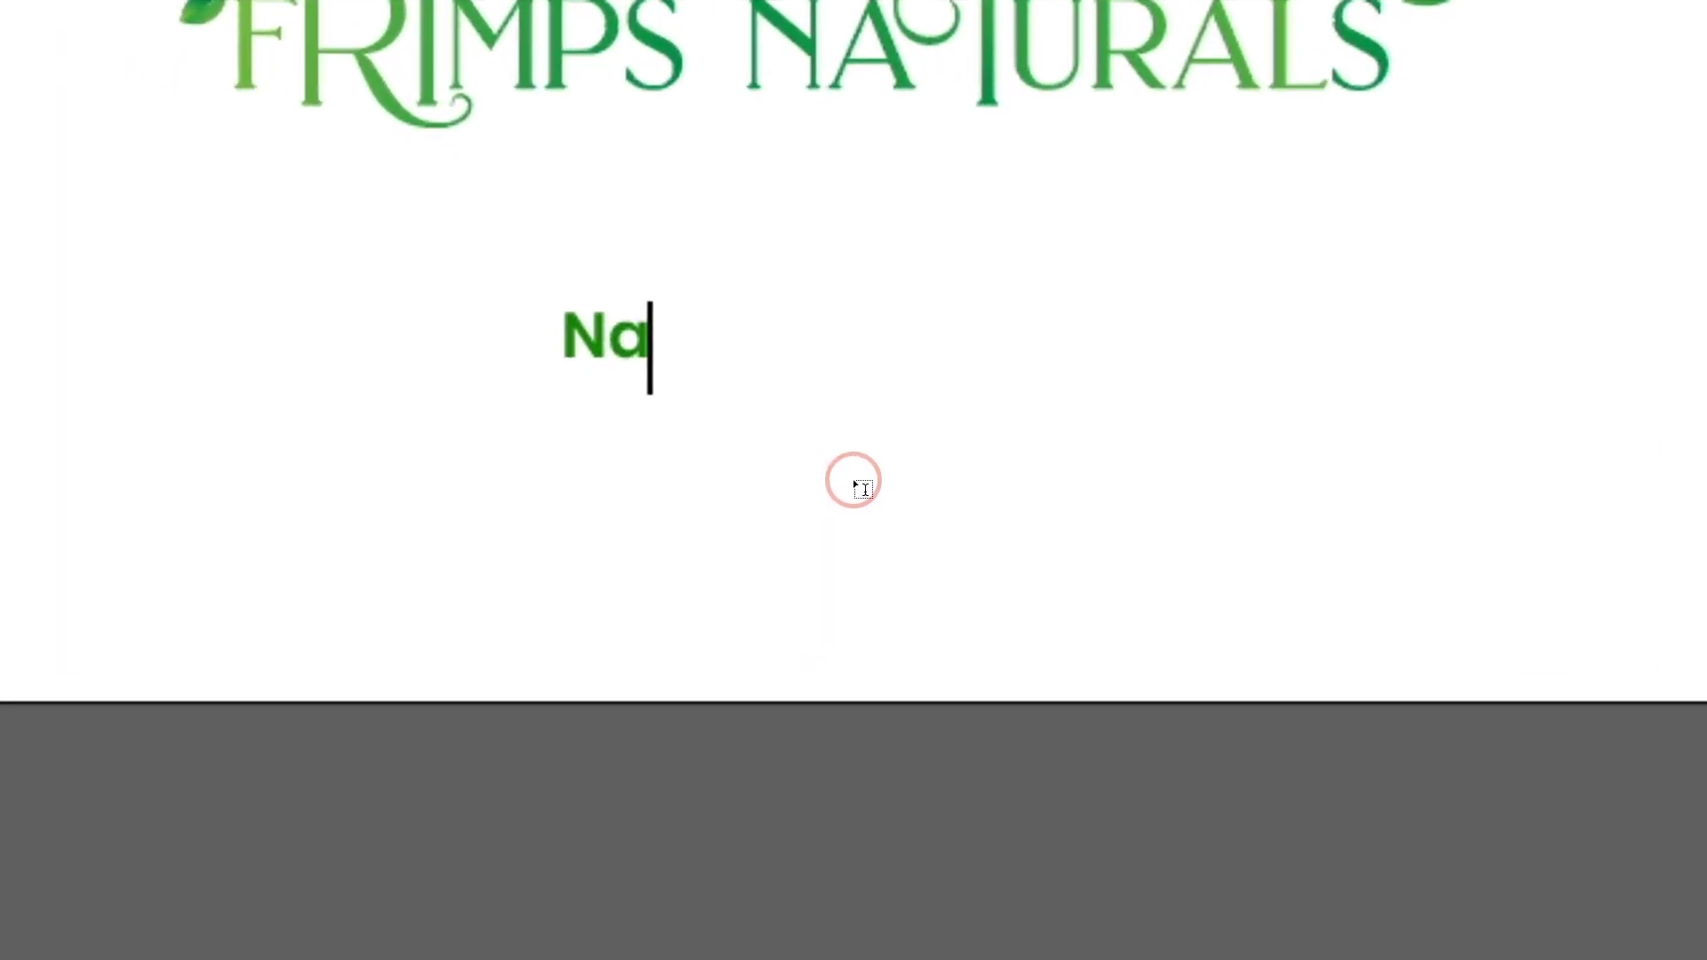
{"action": "scroll", "coordinate": [854, 480], "scroll_direction": "down", "scroll_amount": 2}
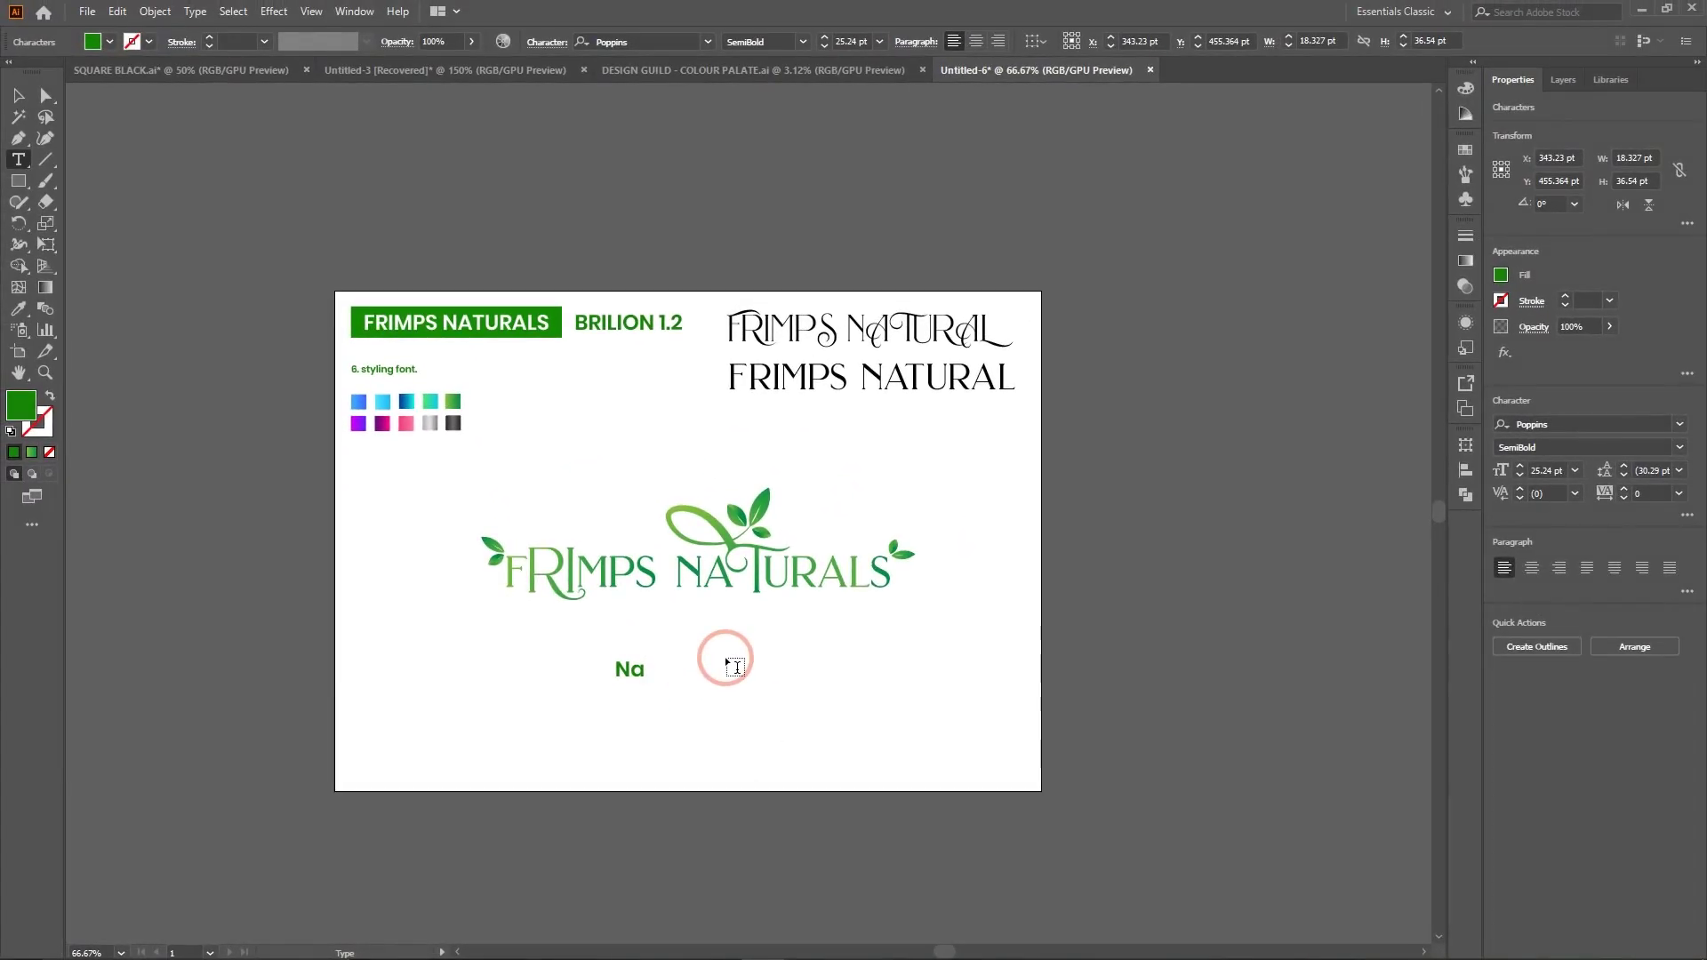
{"action": "type", "text": "tural"}
{"action": "key", "text": "alt+e"}
{"action": "left_click", "coordinate": [715, 676]}
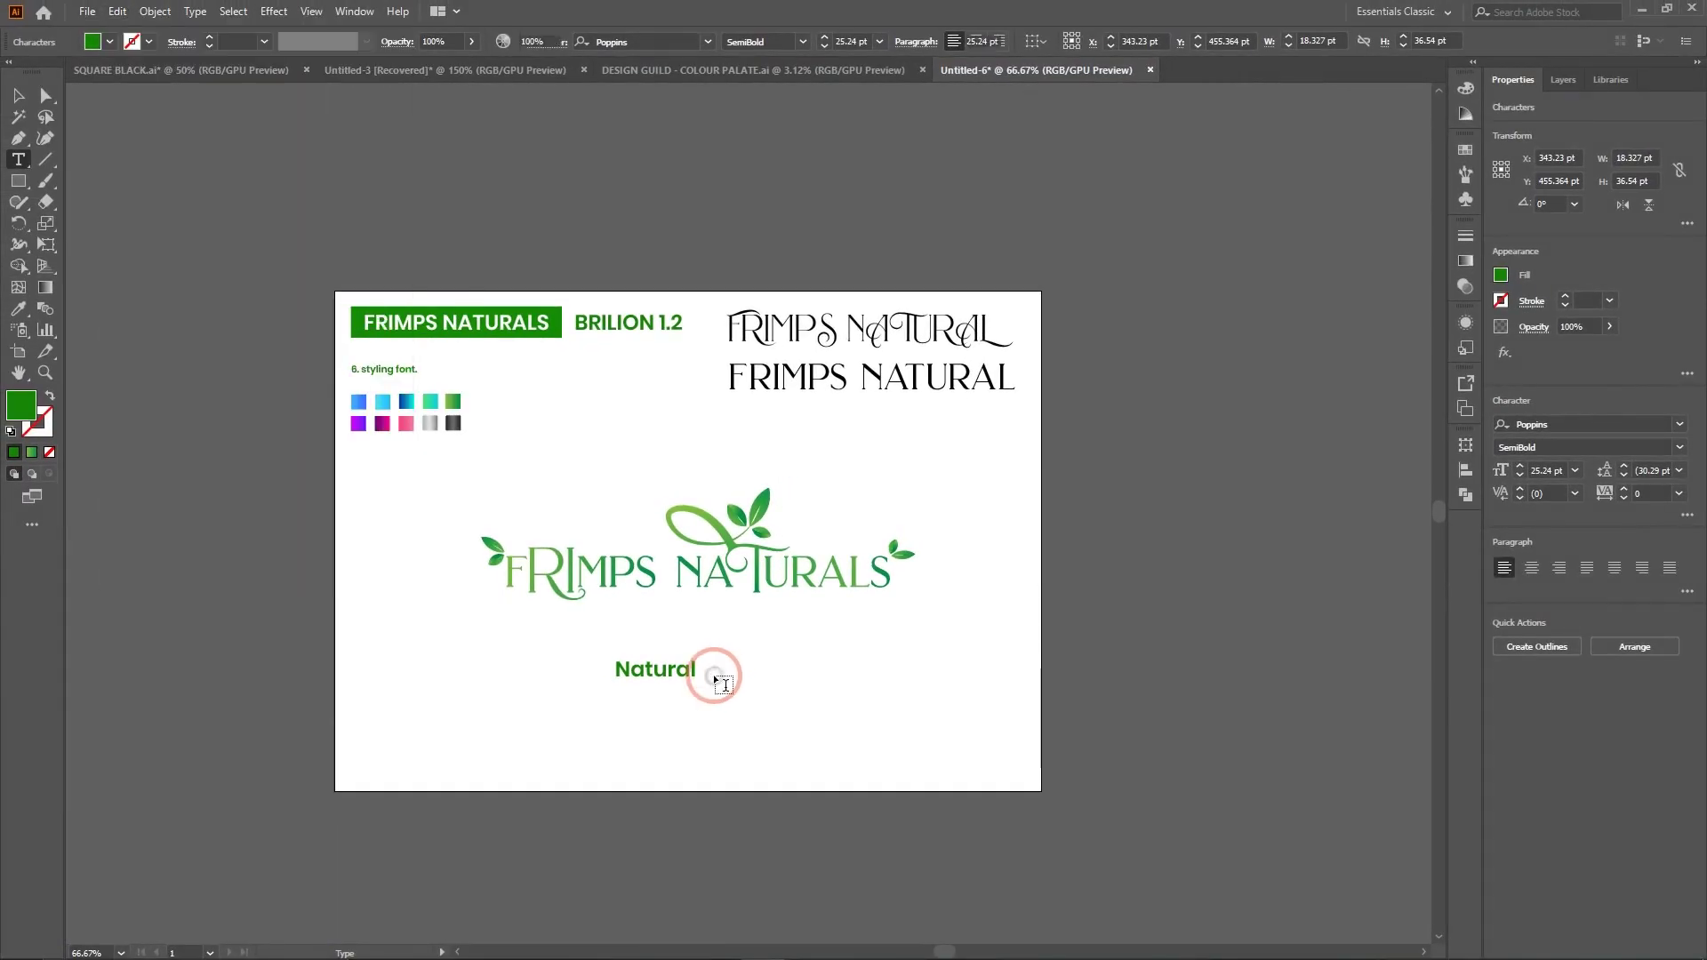
{"action": "left_click", "coordinate": [701, 668]}
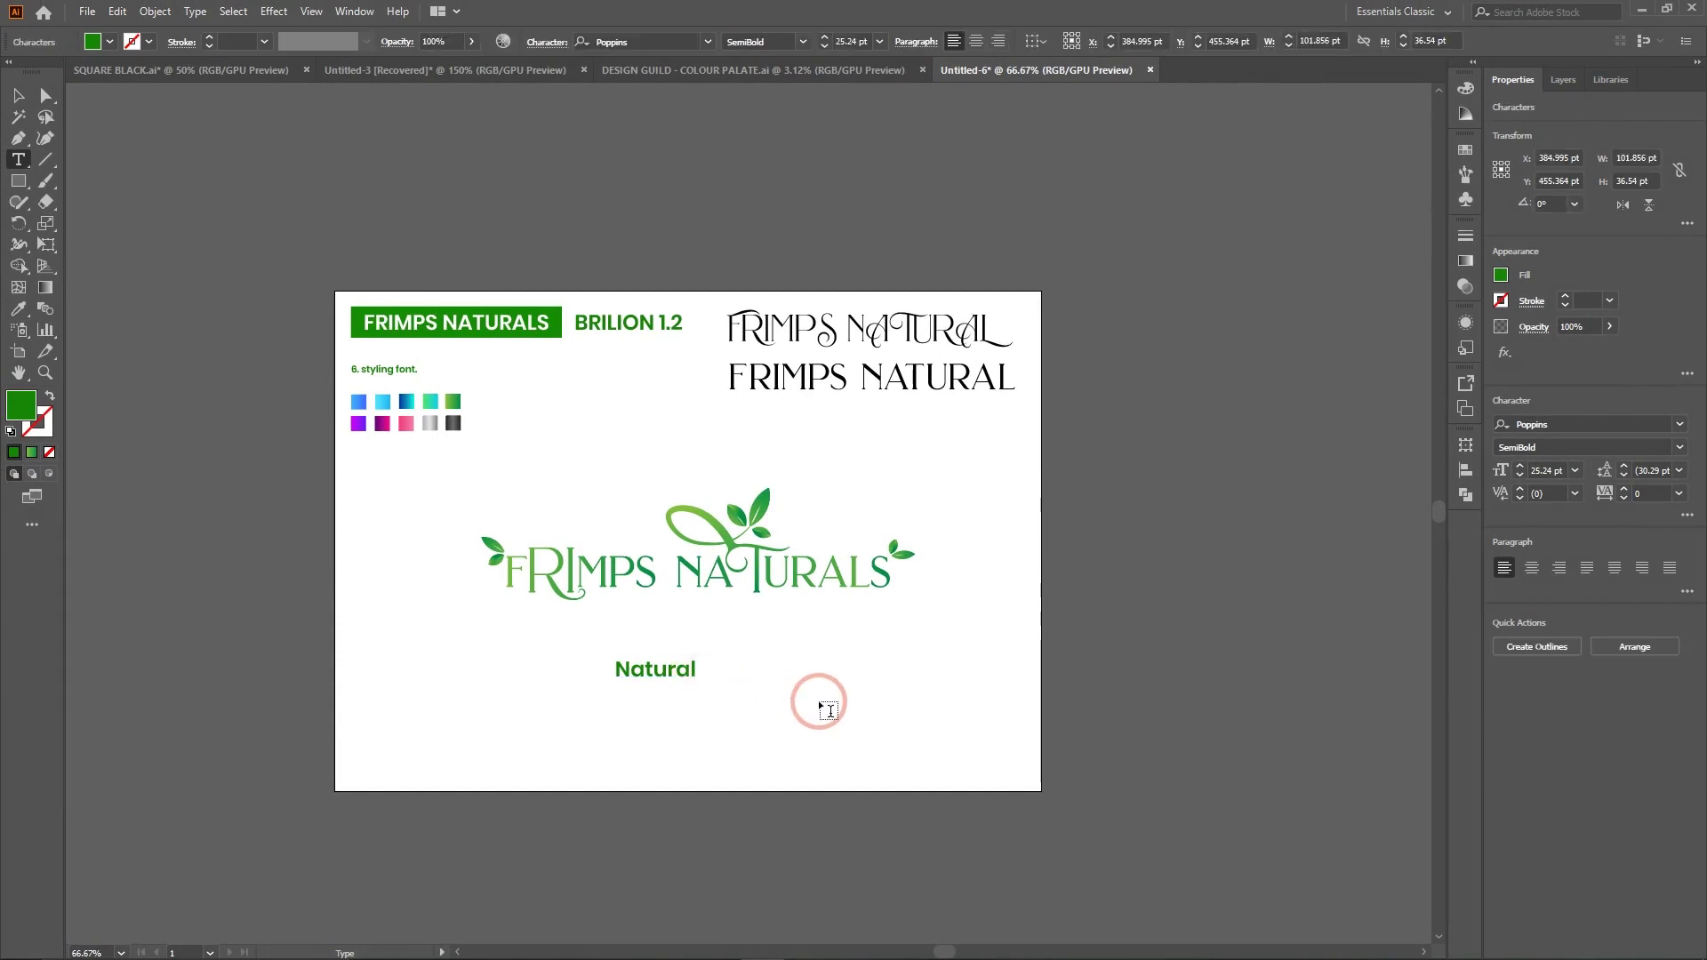
{"action": "type", "text": "cream fo"}
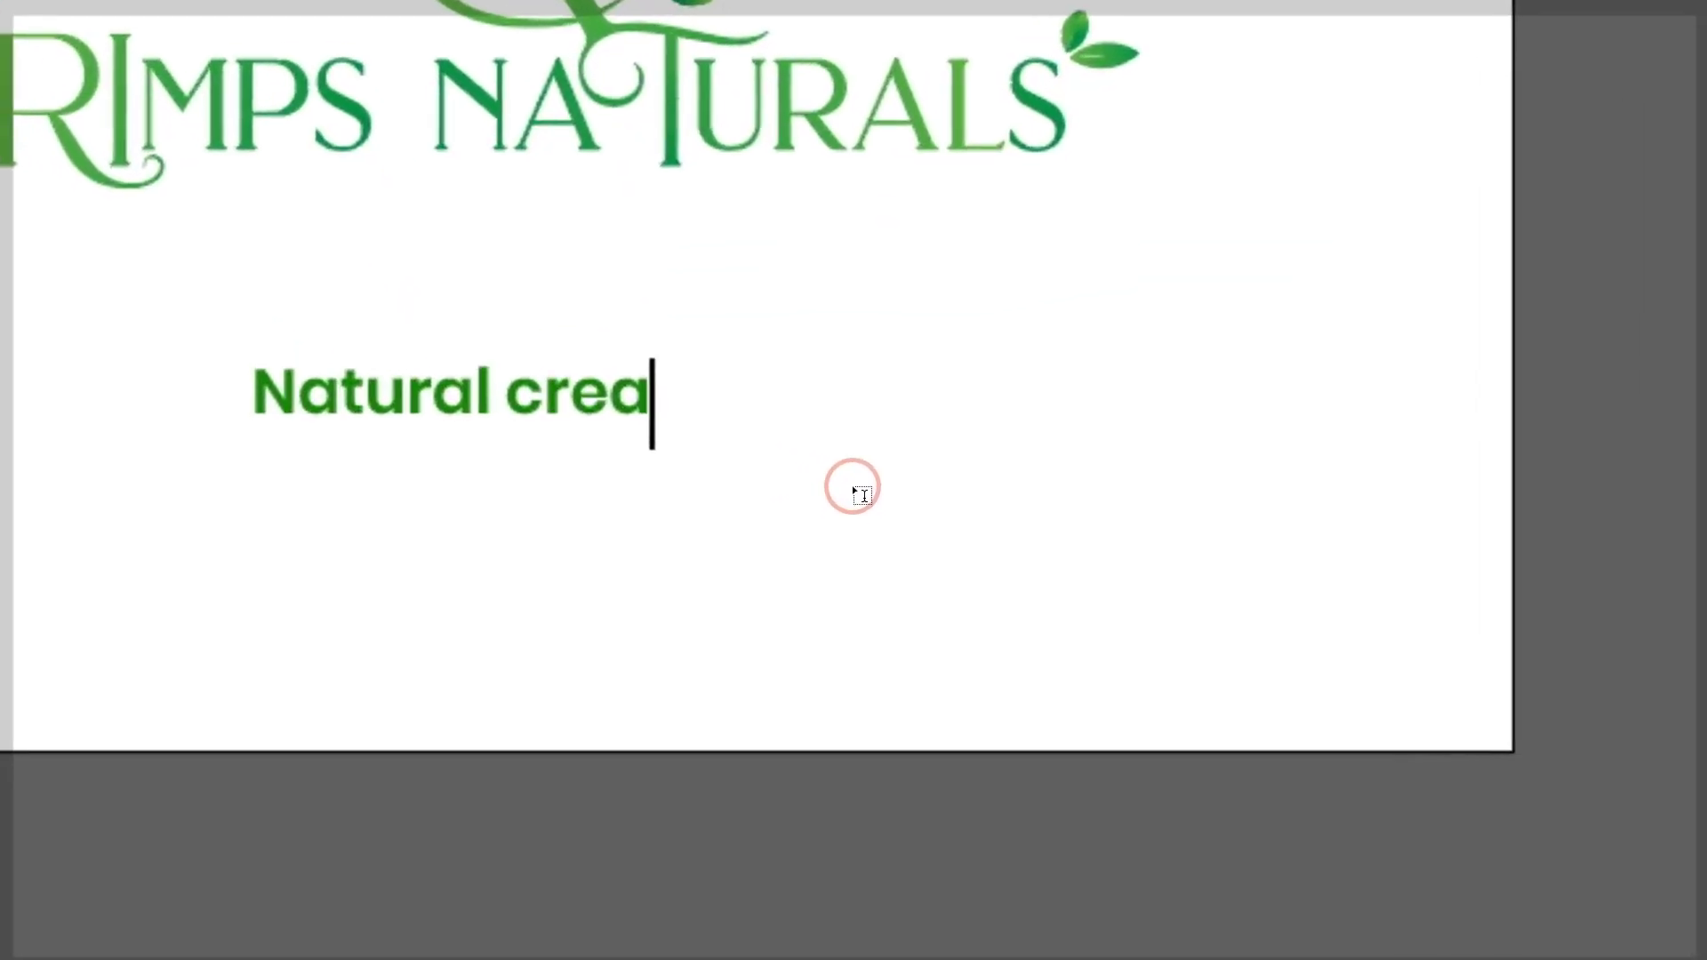
{"action": "type", "text": "r natur"}
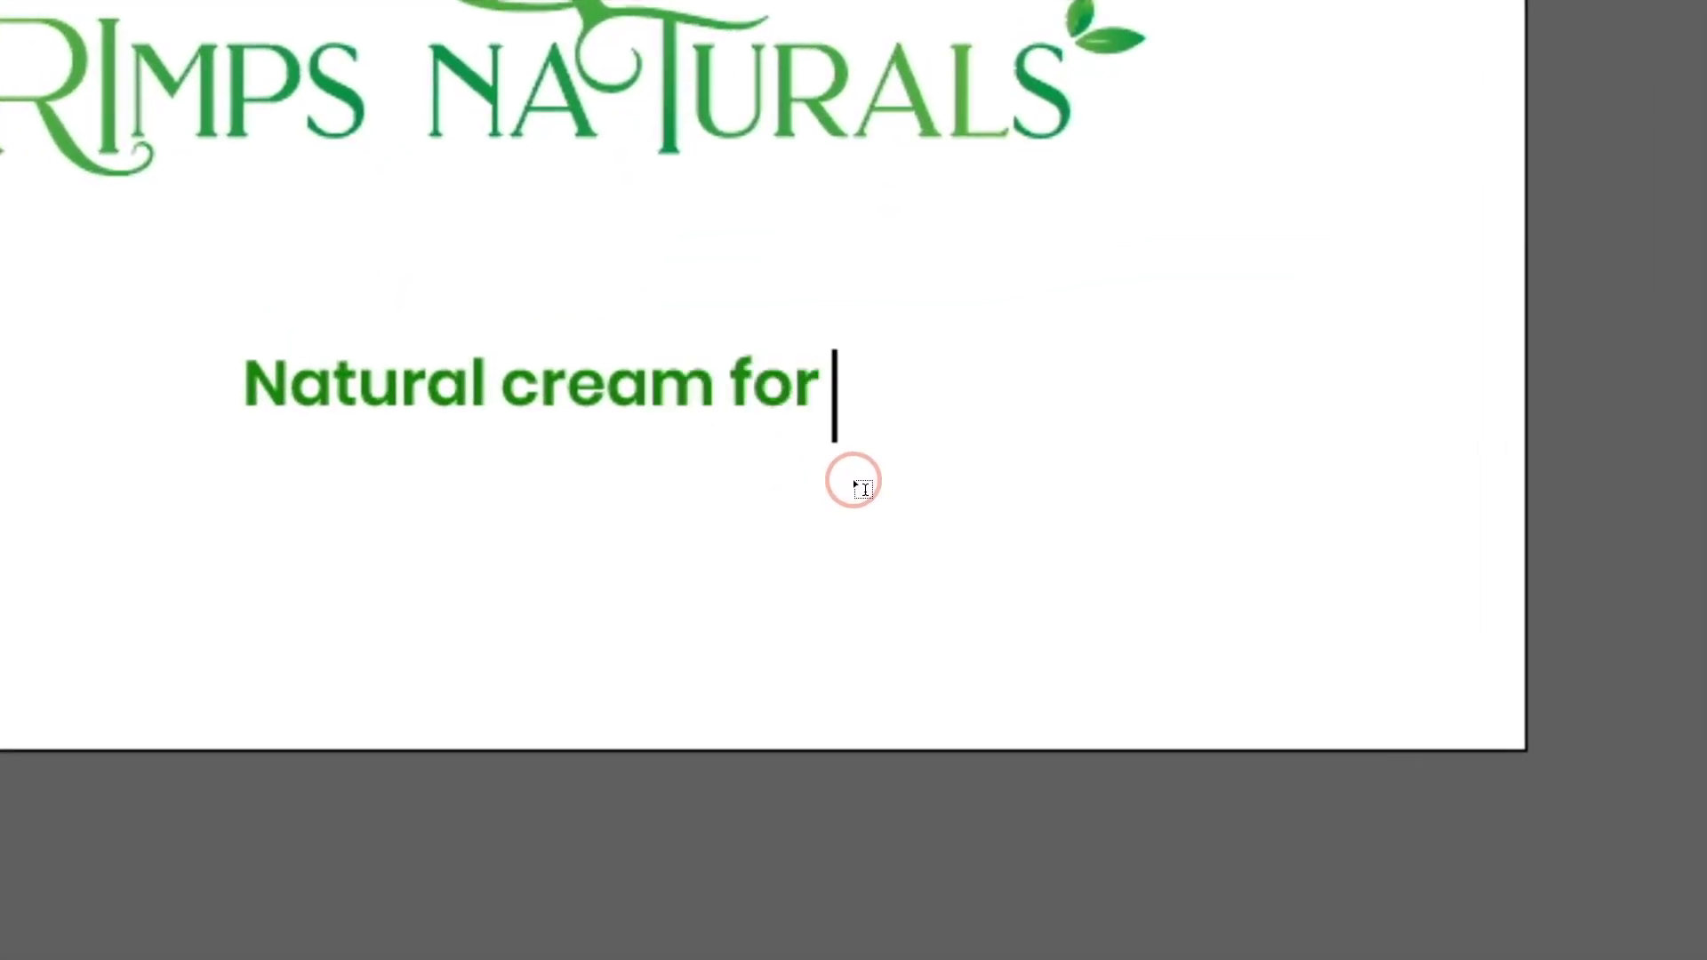
{"action": "type", "text": "al peopl"}
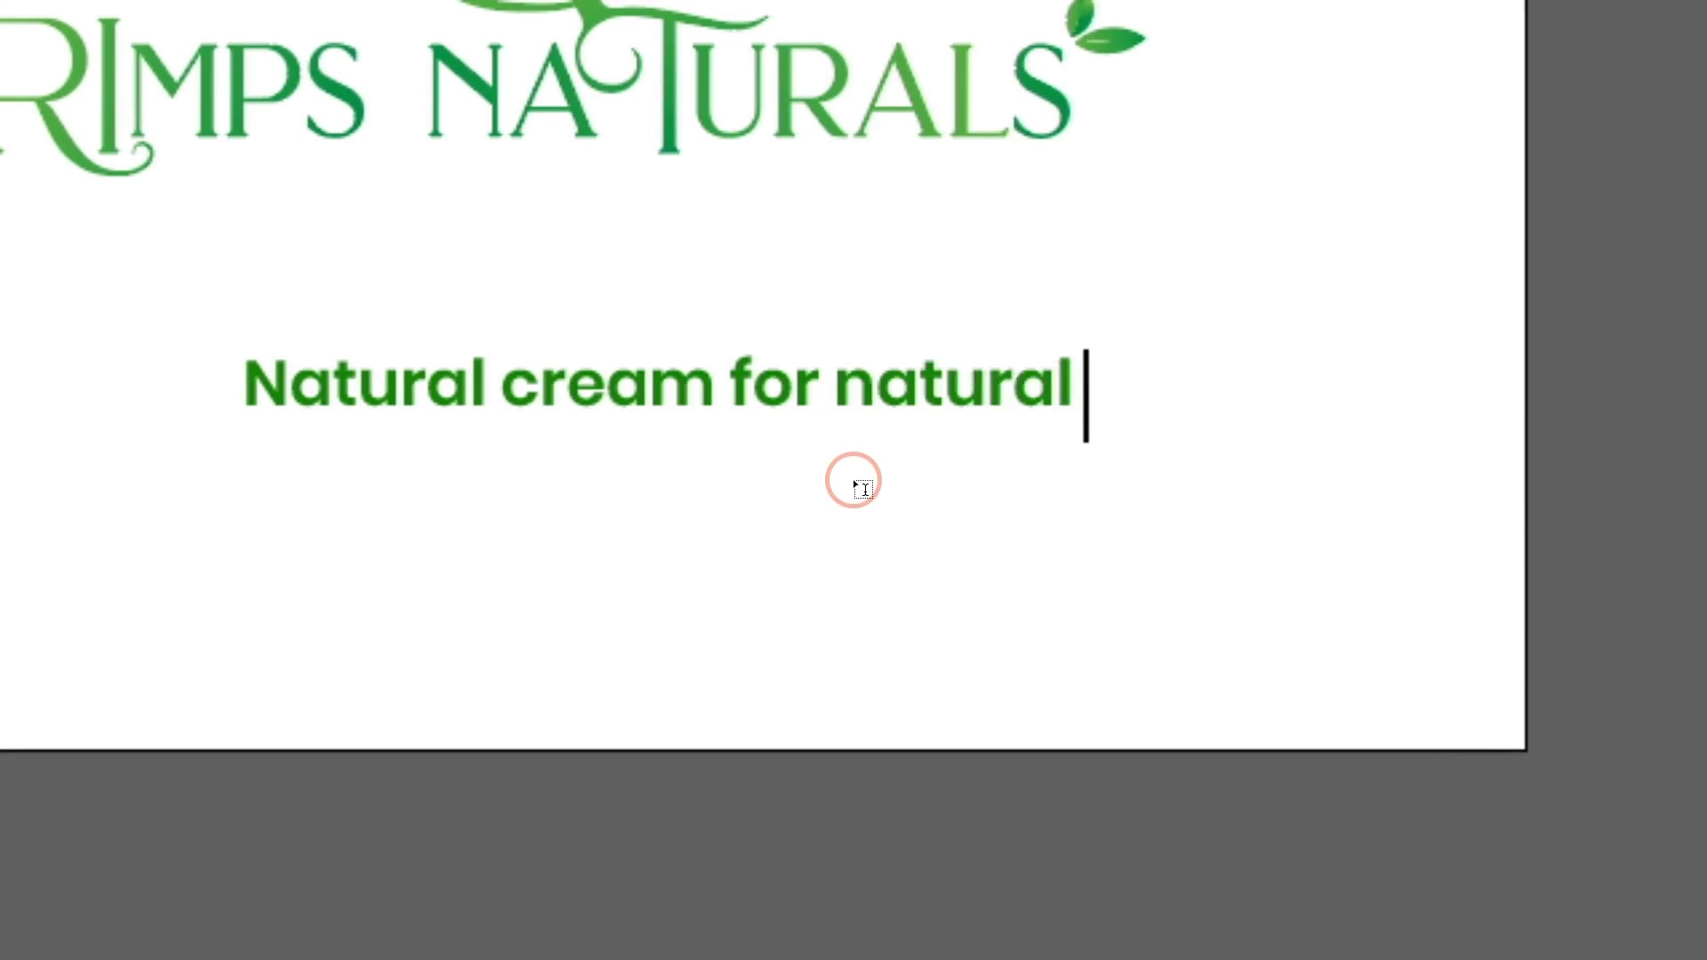
{"action": "type", "text": "e"}
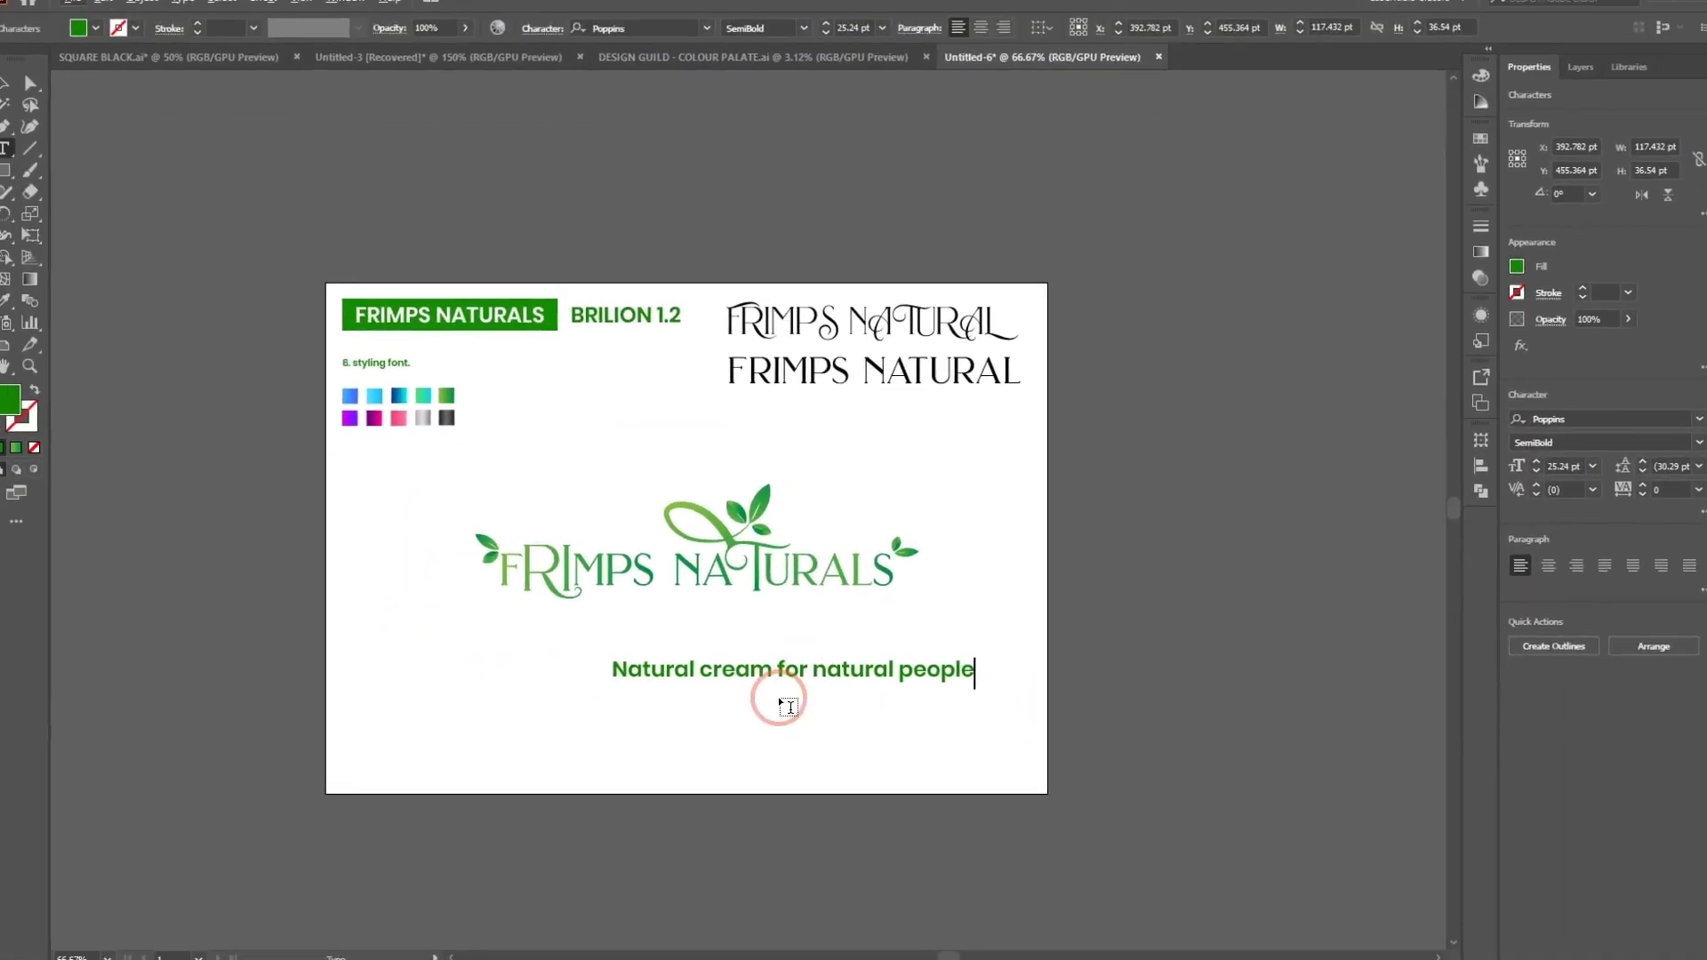
Set the whole tagline's font to Poppins Regular.
{"action": "key", "text": "ctrl+a"}
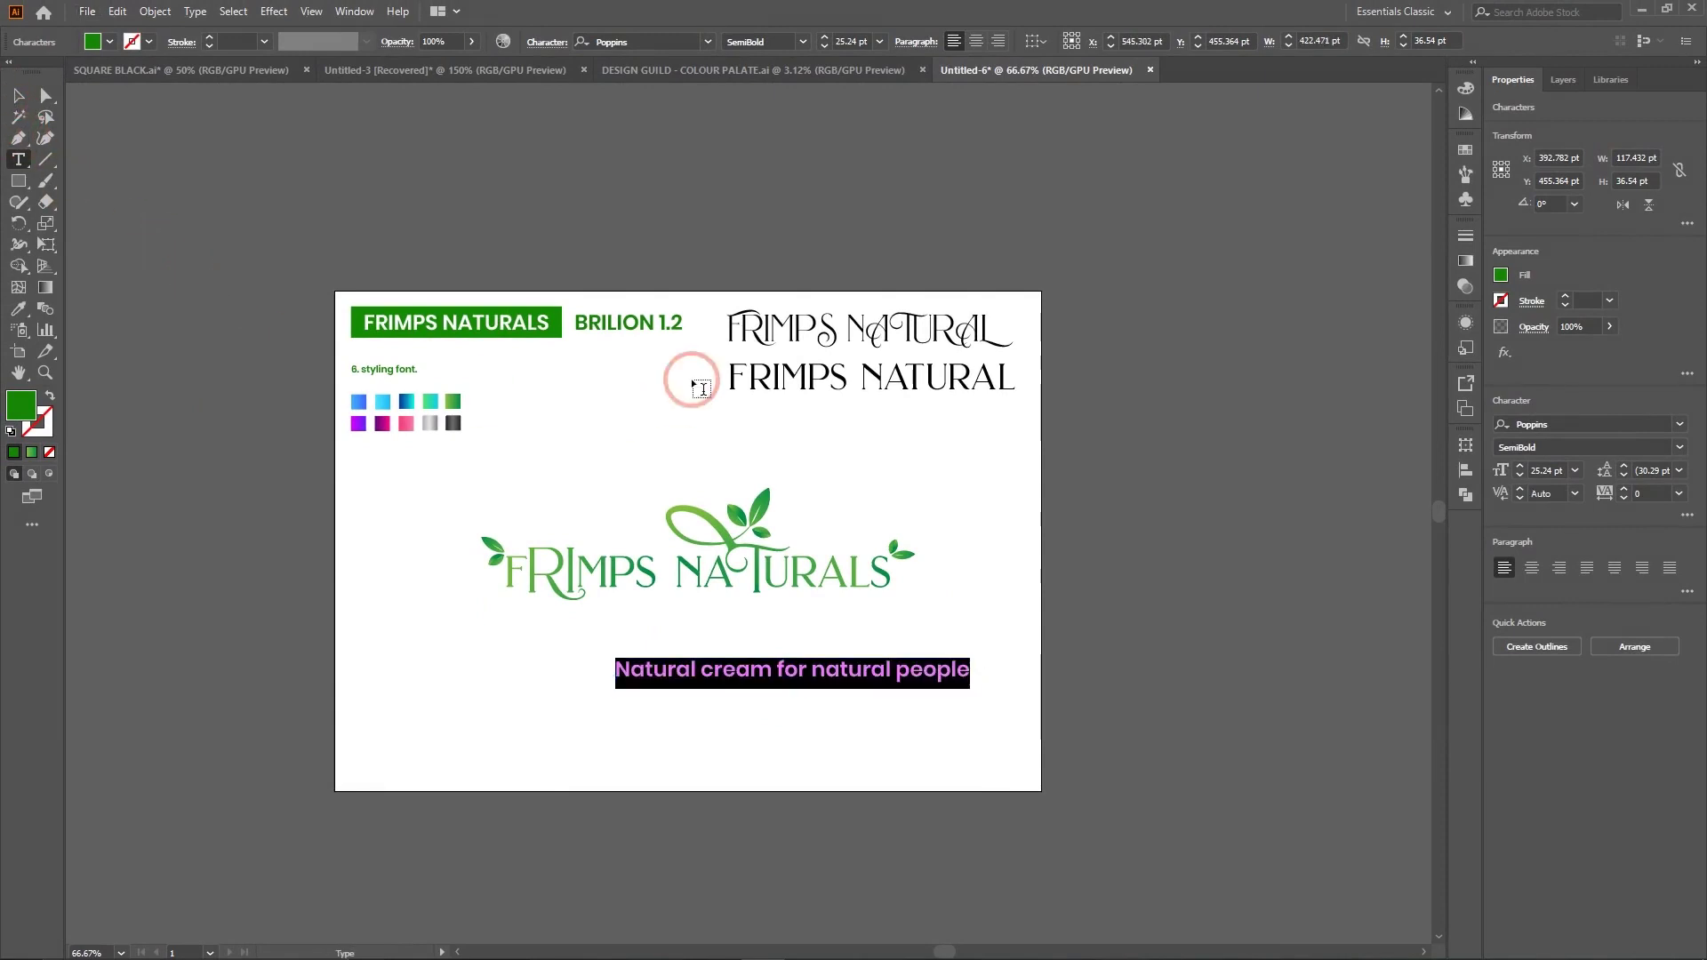
{"action": "left_click", "coordinate": [621, 41]}
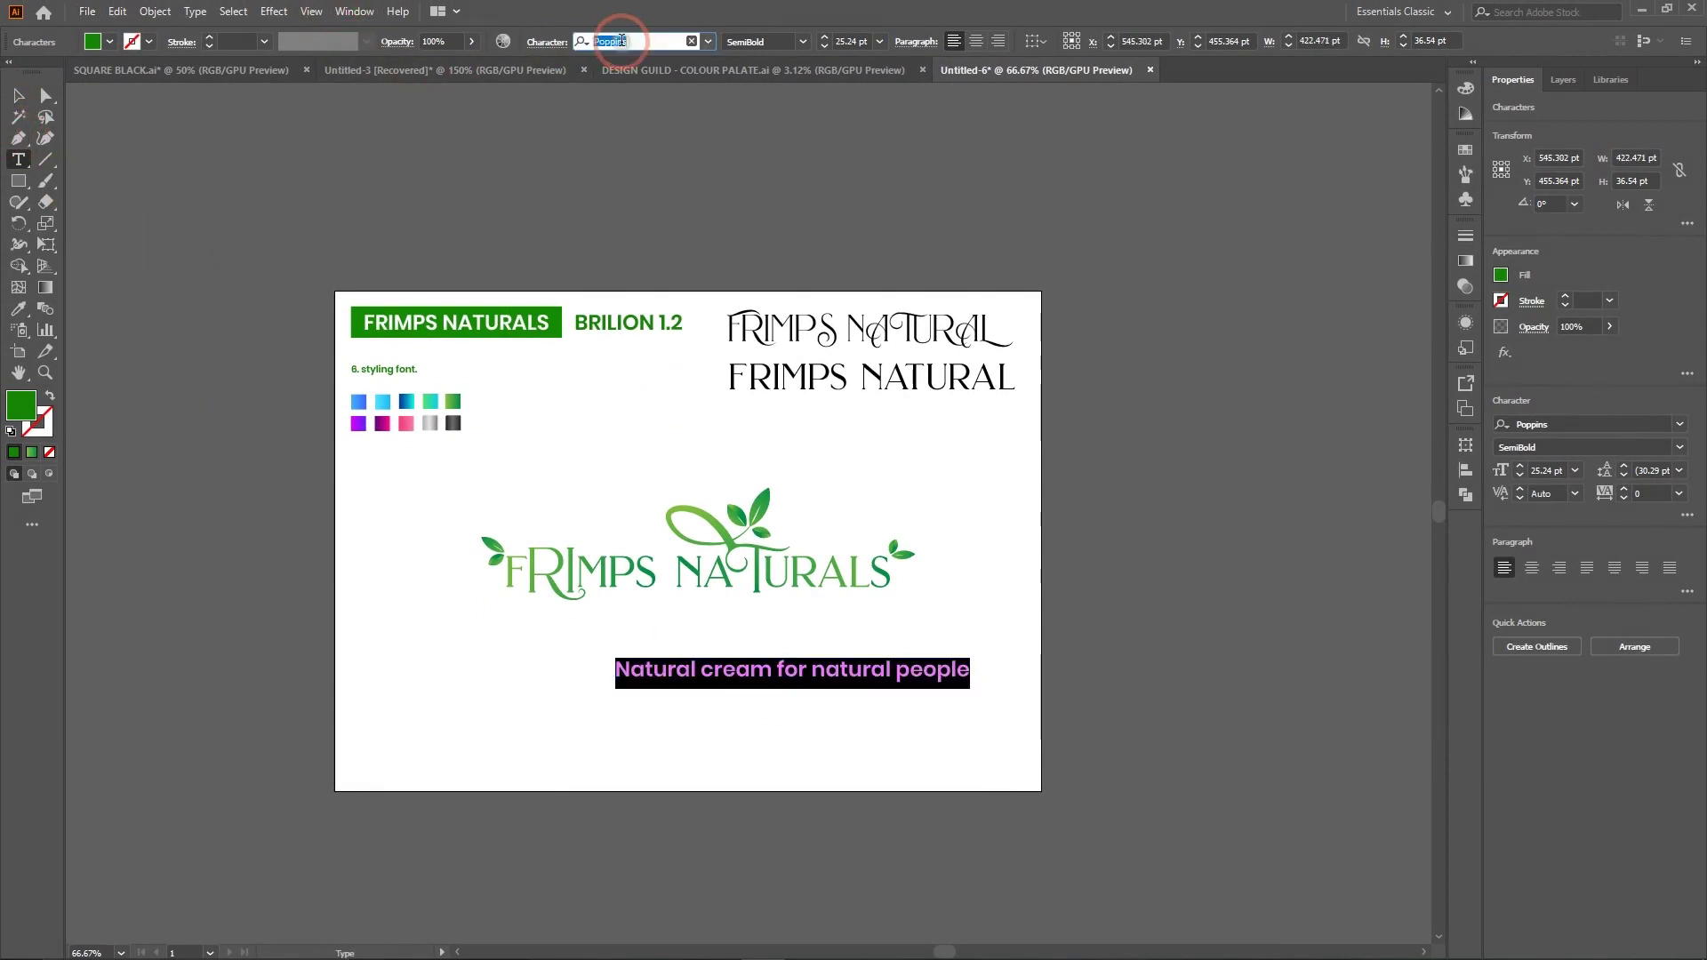
{"action": "type", "text": "pop"}
{"action": "key", "text": "Down"}
{"action": "key", "text": "Down"}
{"action": "key", "text": "Down"}
{"action": "key", "text": "Down"}
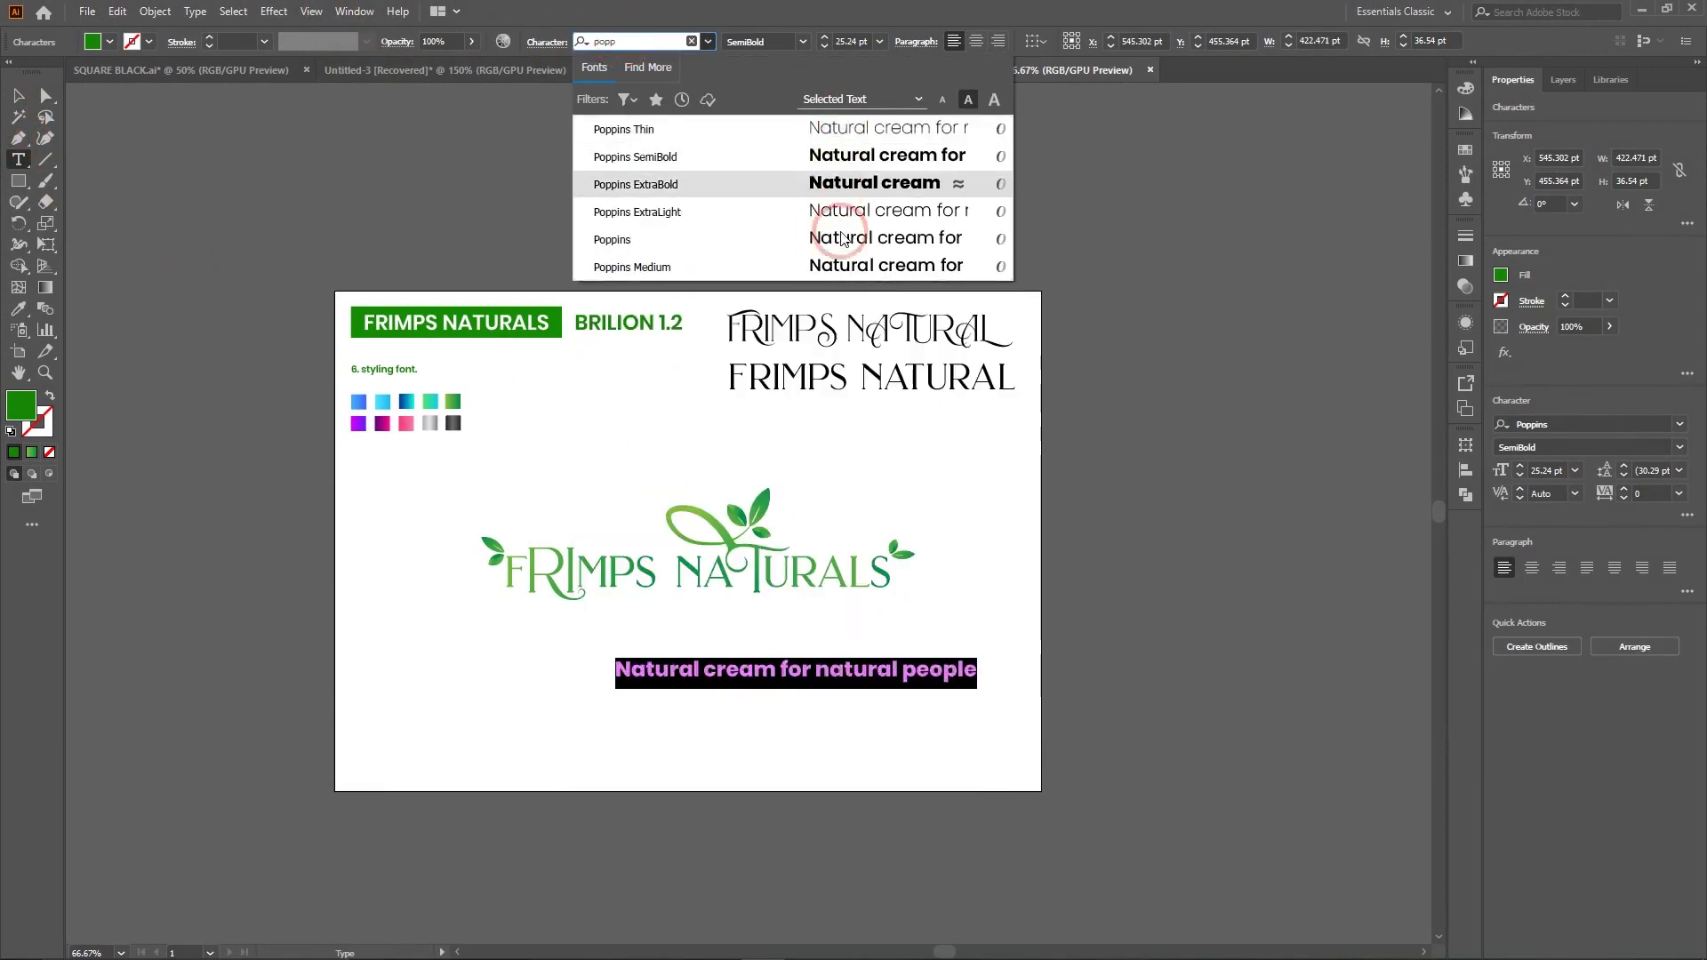
{"action": "key", "text": "Return"}
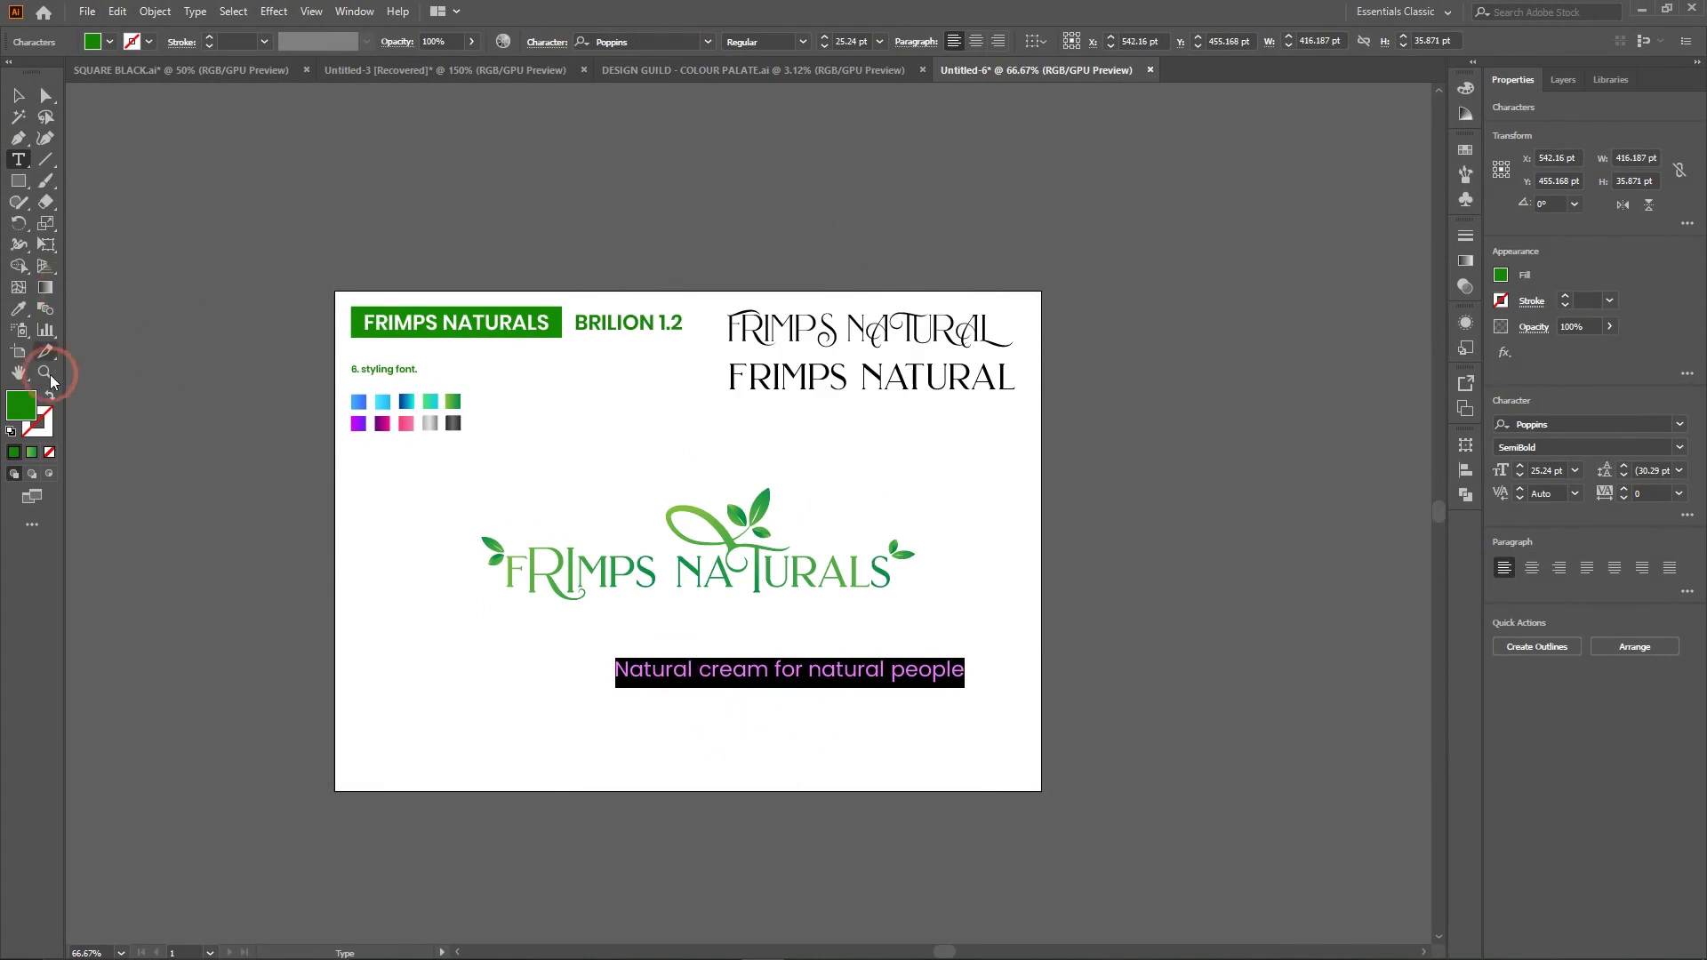
Fill the tagline text with a dark green swatch and finish editing the text.
{"action": "left_click", "coordinate": [98, 41]}
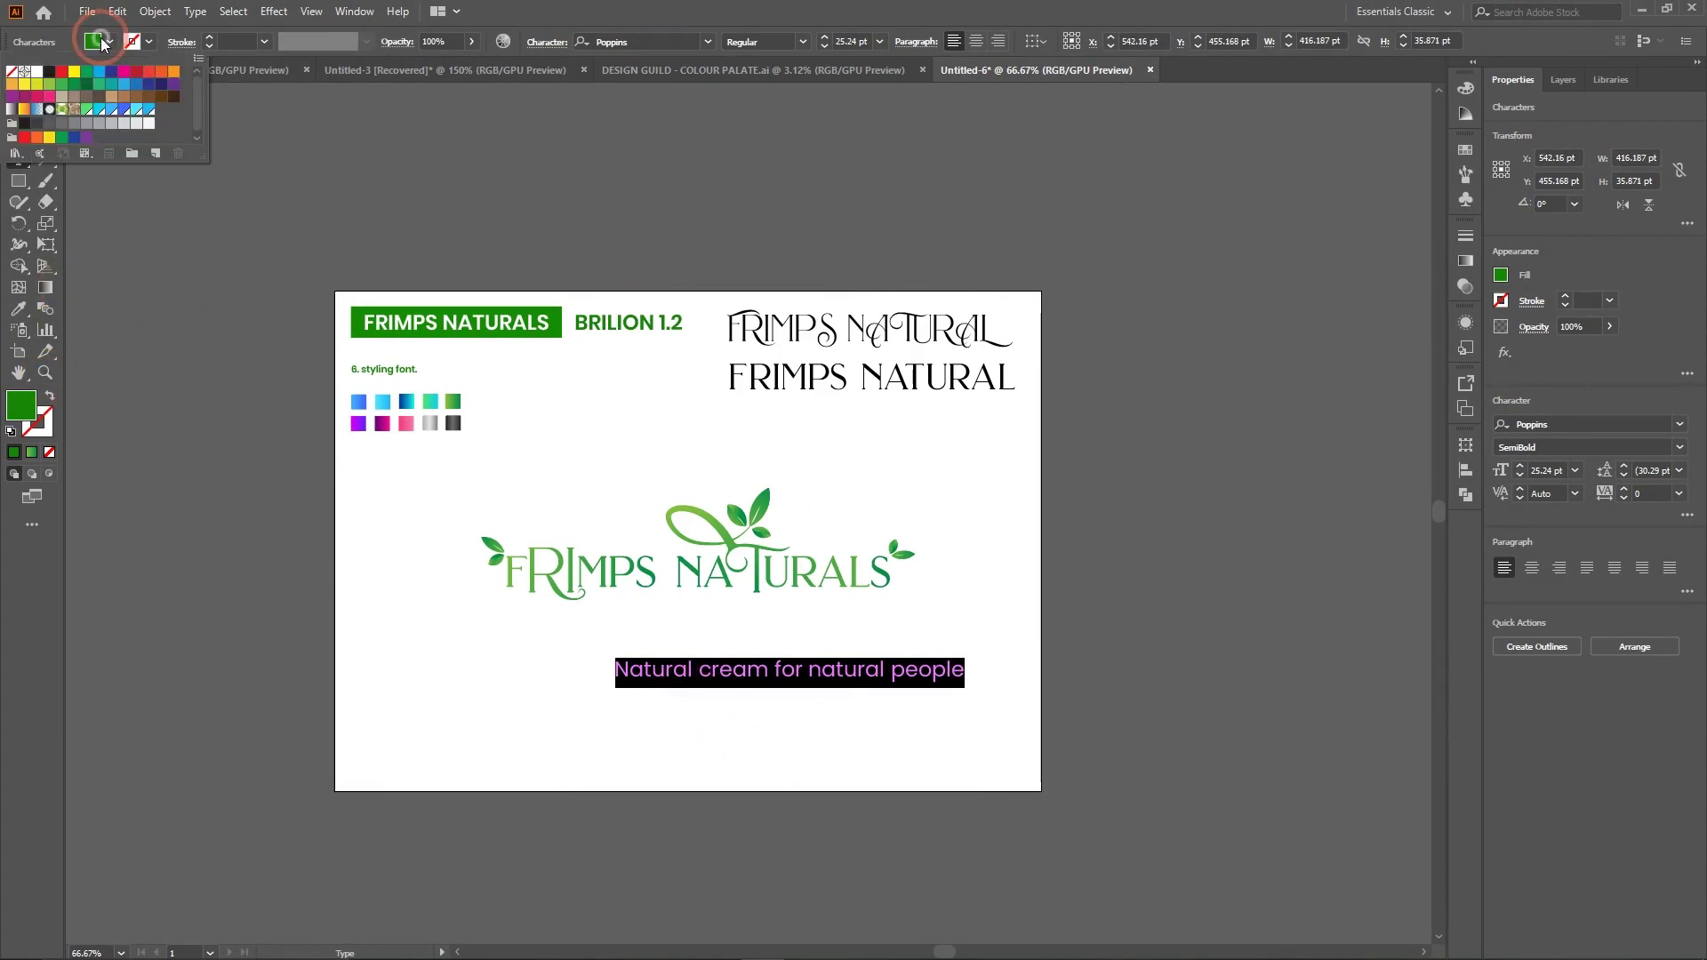
{"action": "left_click", "coordinate": [87, 83]}
{"action": "left_click", "coordinate": [210, 369]}
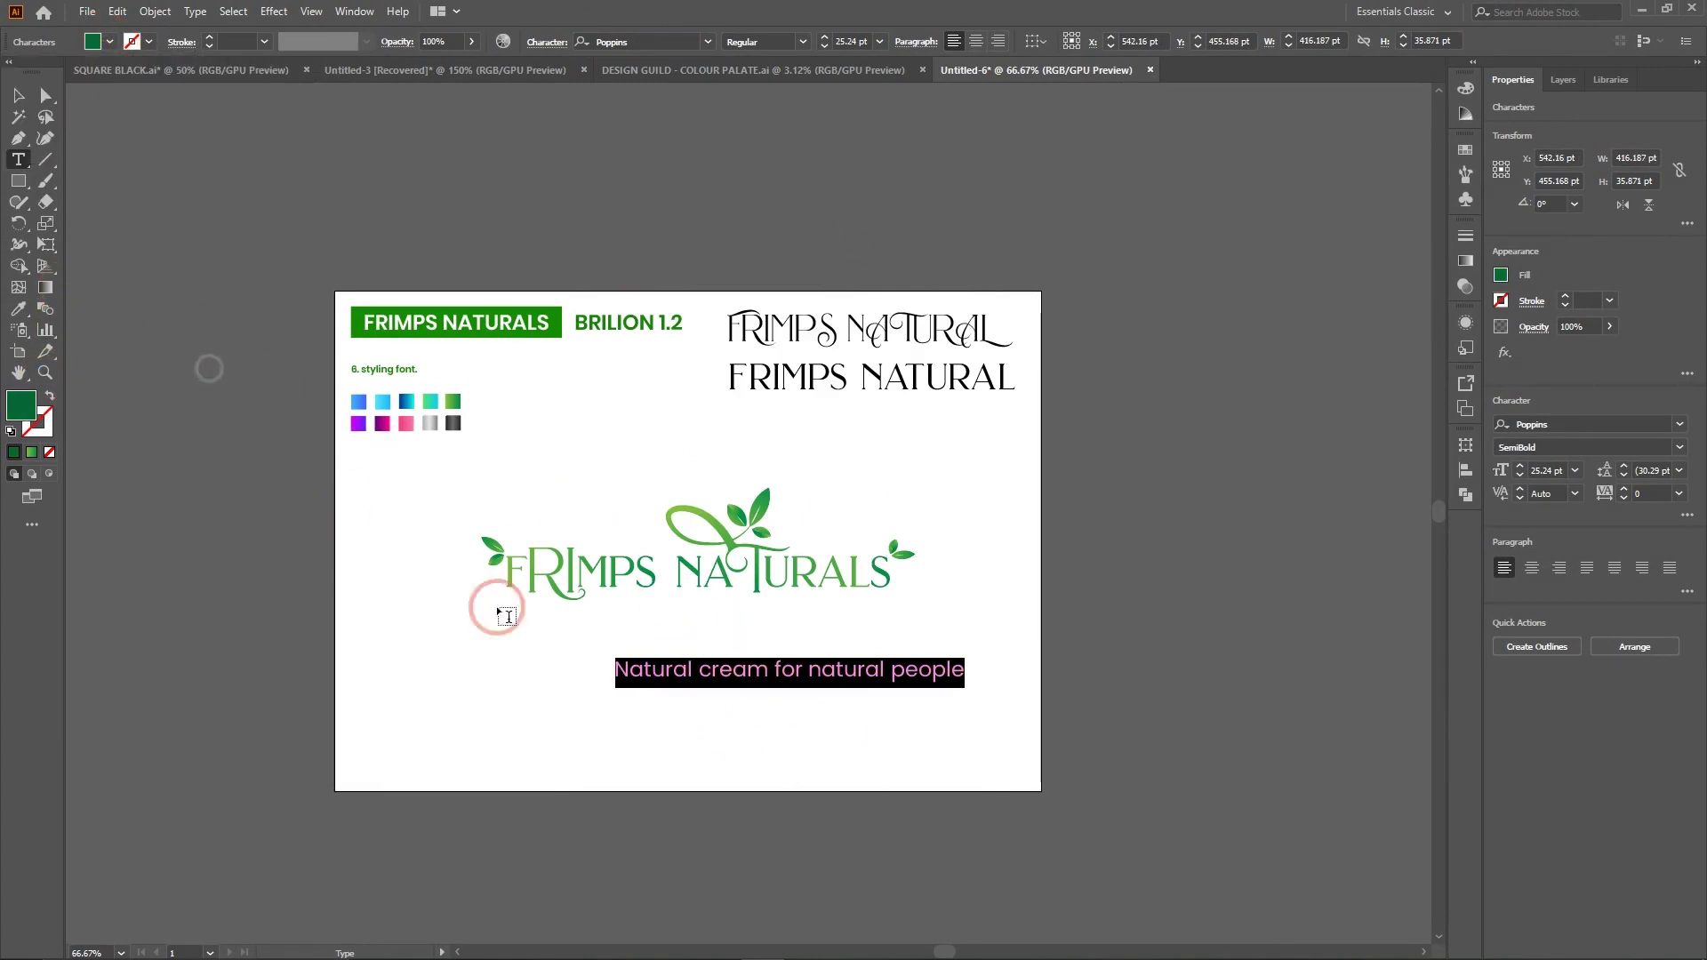
{"action": "left_click", "coordinate": [756, 711]}
{"action": "left_click", "coordinate": [17, 95]}
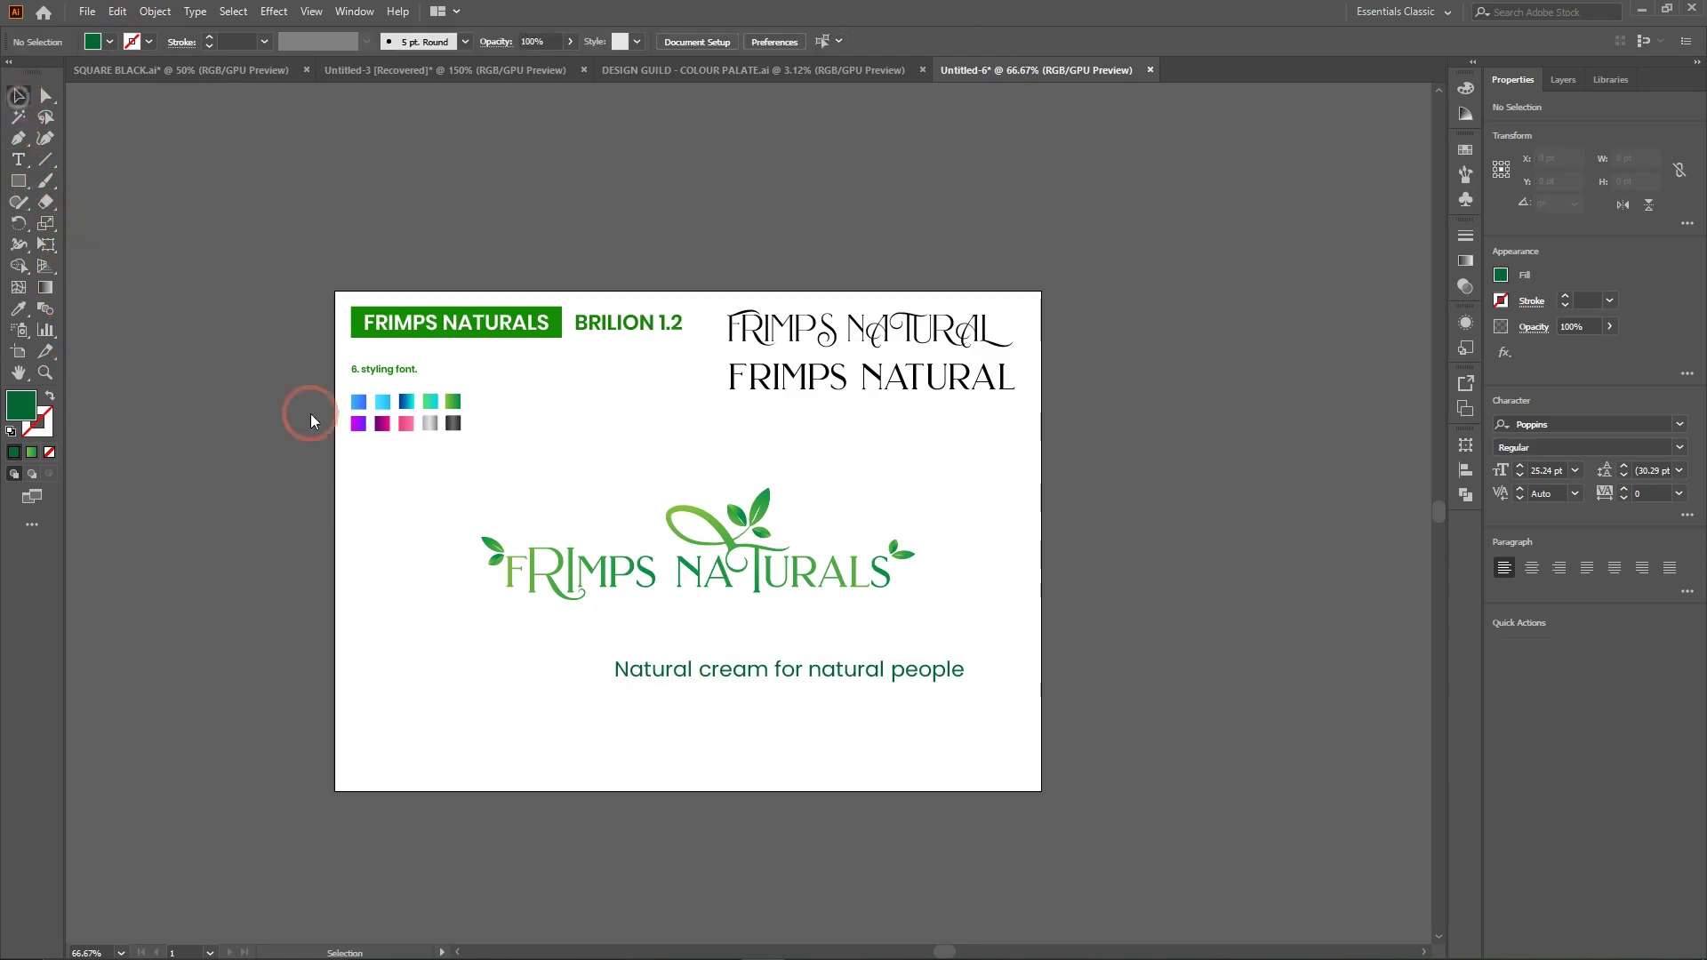
Move the tagline directly beneath the logo lettering and scale it down to a font size of about 19.31 pt.
{"action": "left_click_drag", "start_coordinate": [775, 665], "coordinate": [698, 623]}
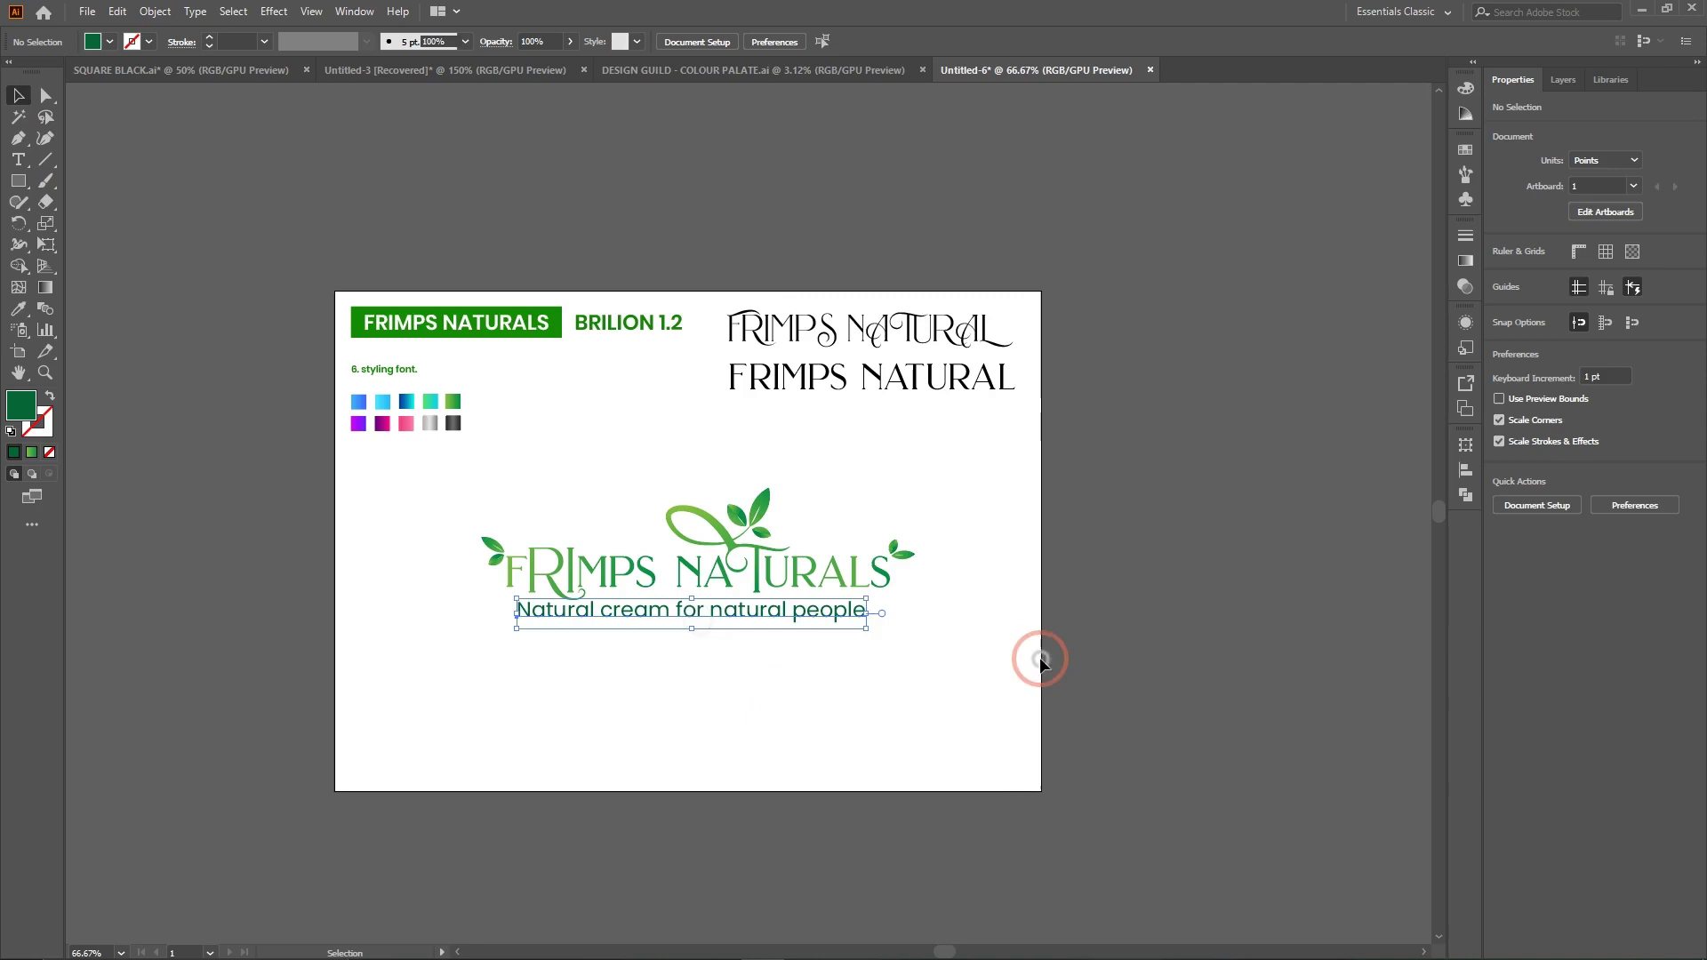
{"action": "left_click", "coordinate": [989, 805]}
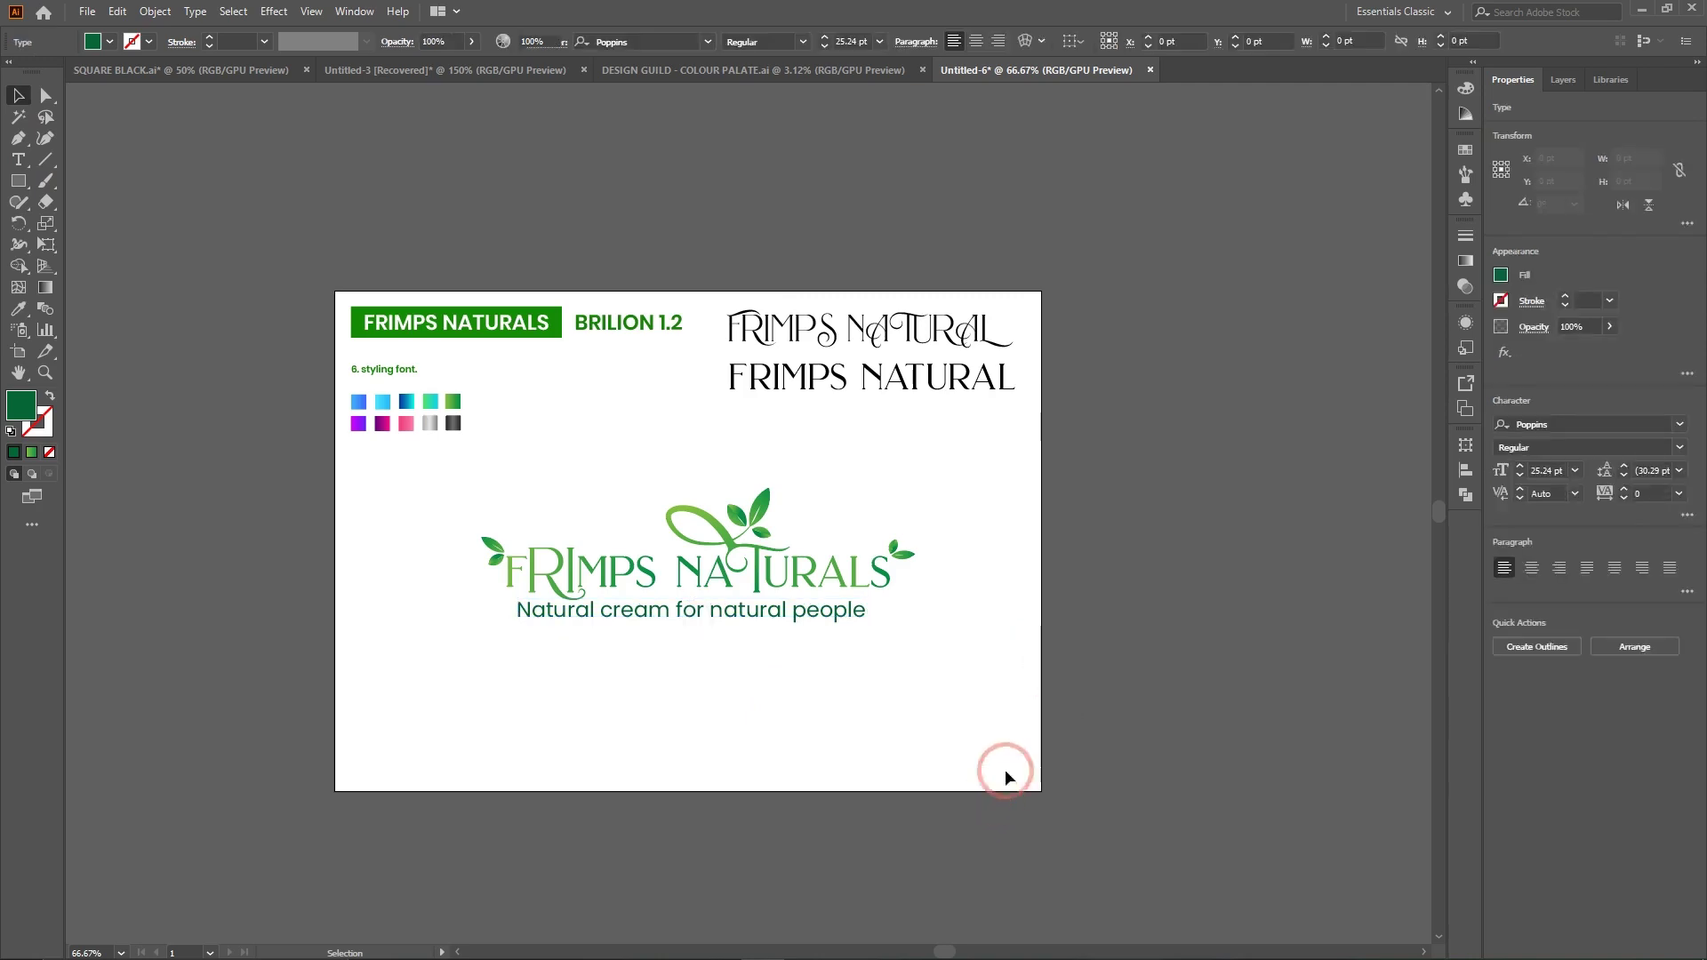
{"action": "left_click", "coordinate": [663, 625]}
{"action": "left_click_drag", "start_coordinate": [864, 623], "coordinate": [703, 626]}
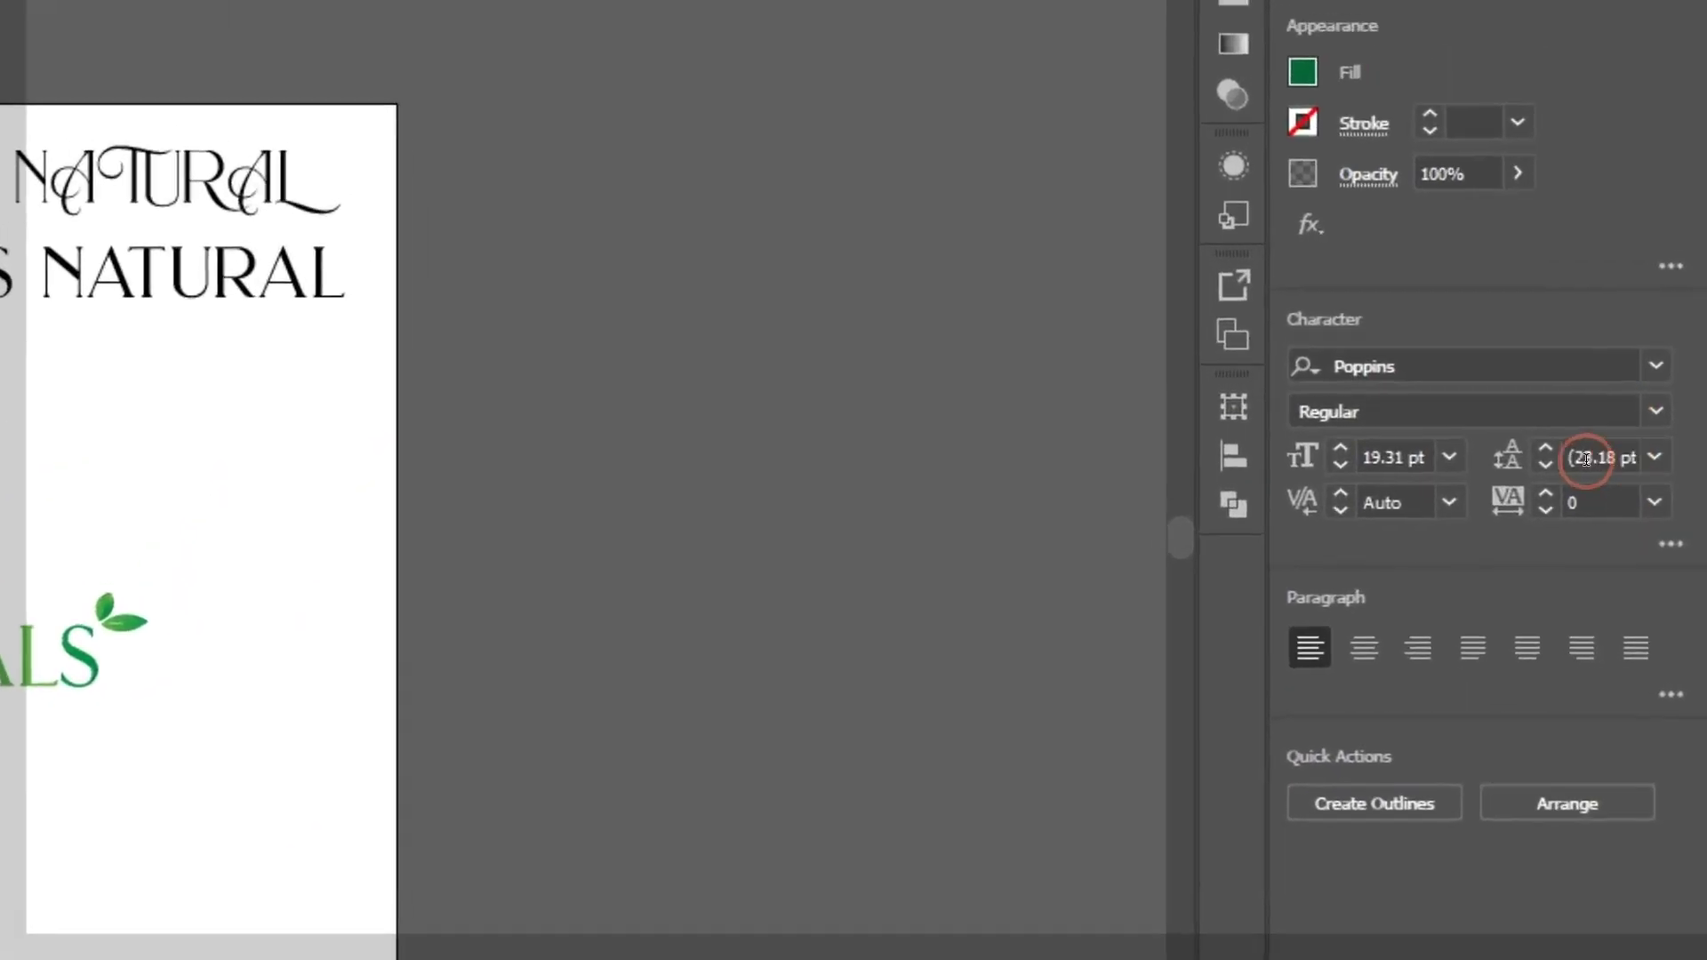
Try a tracking of 200 on the tagline beneath the logo.
{"action": "left_click", "coordinate": [1642, 494]}
{"action": "left_click_drag", "start_coordinate": [1578, 478], "coordinate": [1558, 479]}
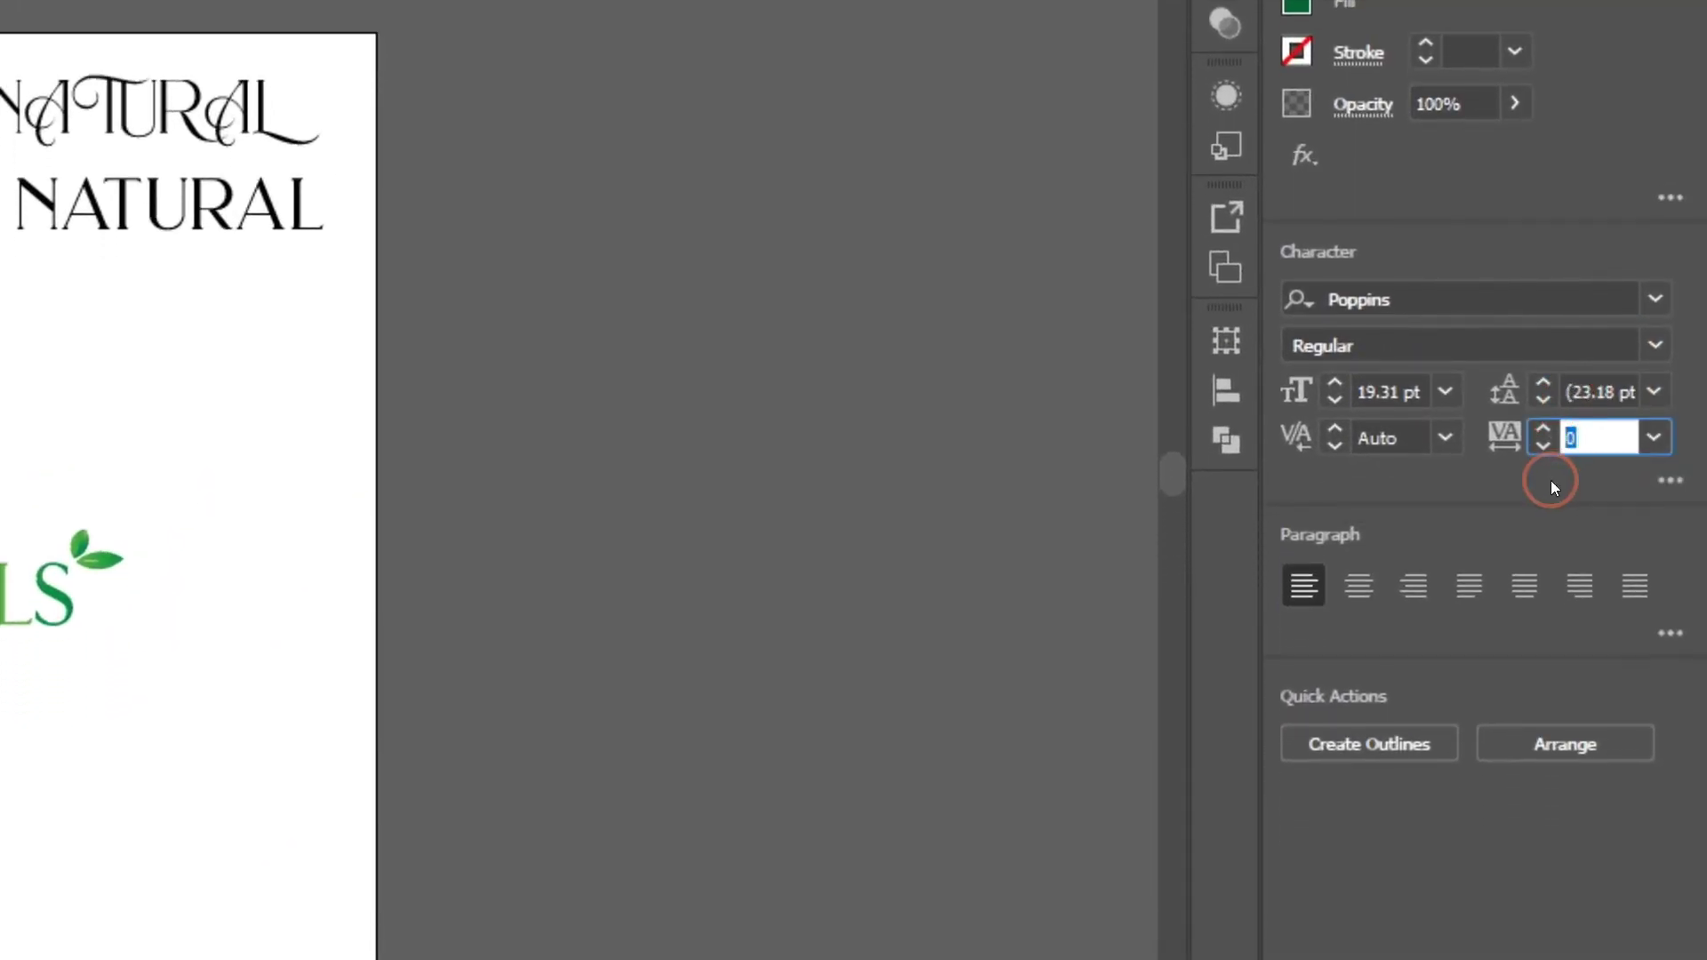
{"action": "type", "text": "200"}
{"action": "key", "text": "Return"}
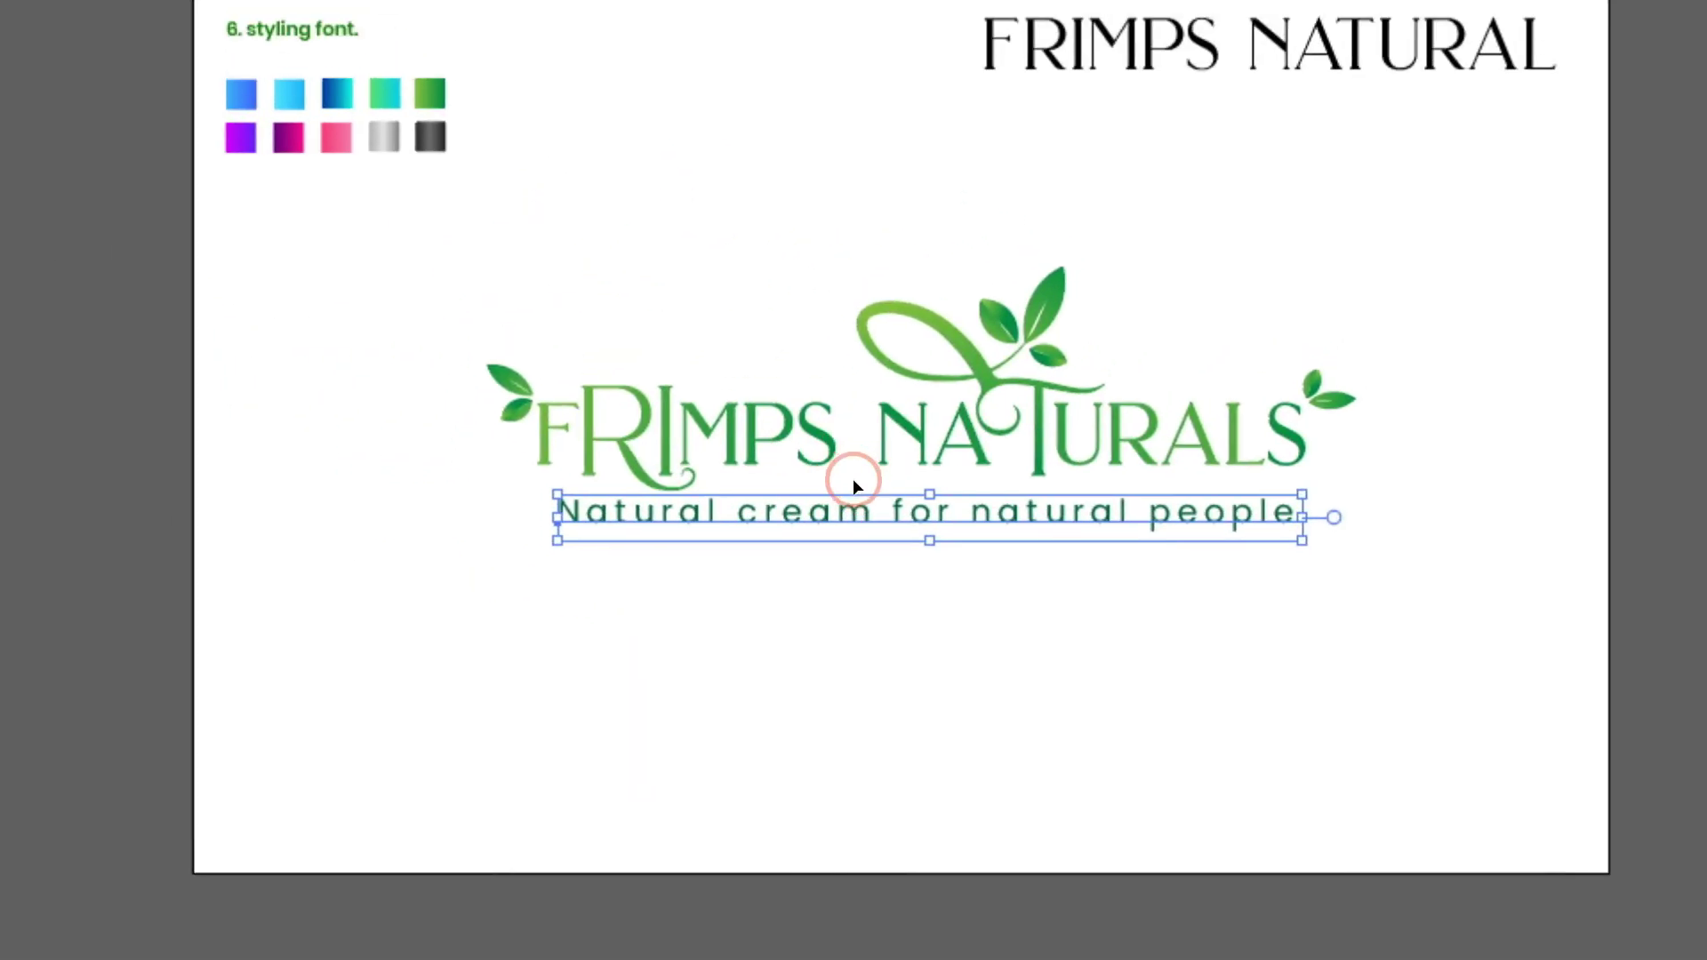
Undo the tagline's tracking change and step back and forth through its earlier sizes.
{"action": "key", "text": "ctrl+z"}
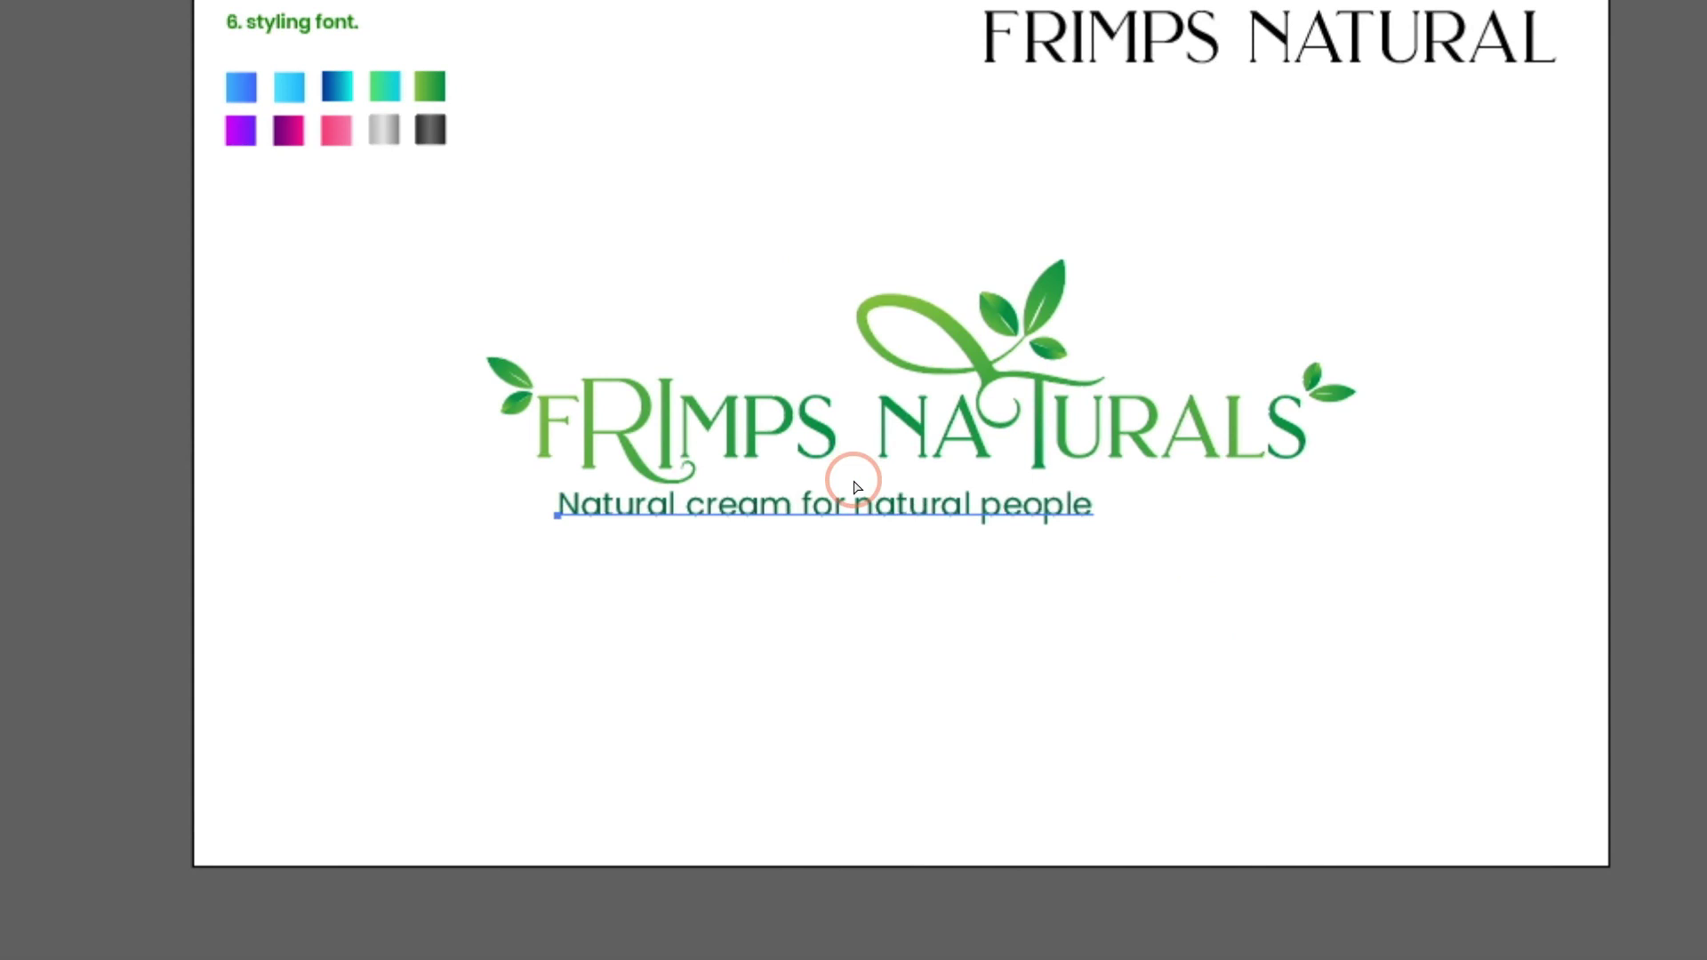
{"action": "key", "text": "ctrl+z"}
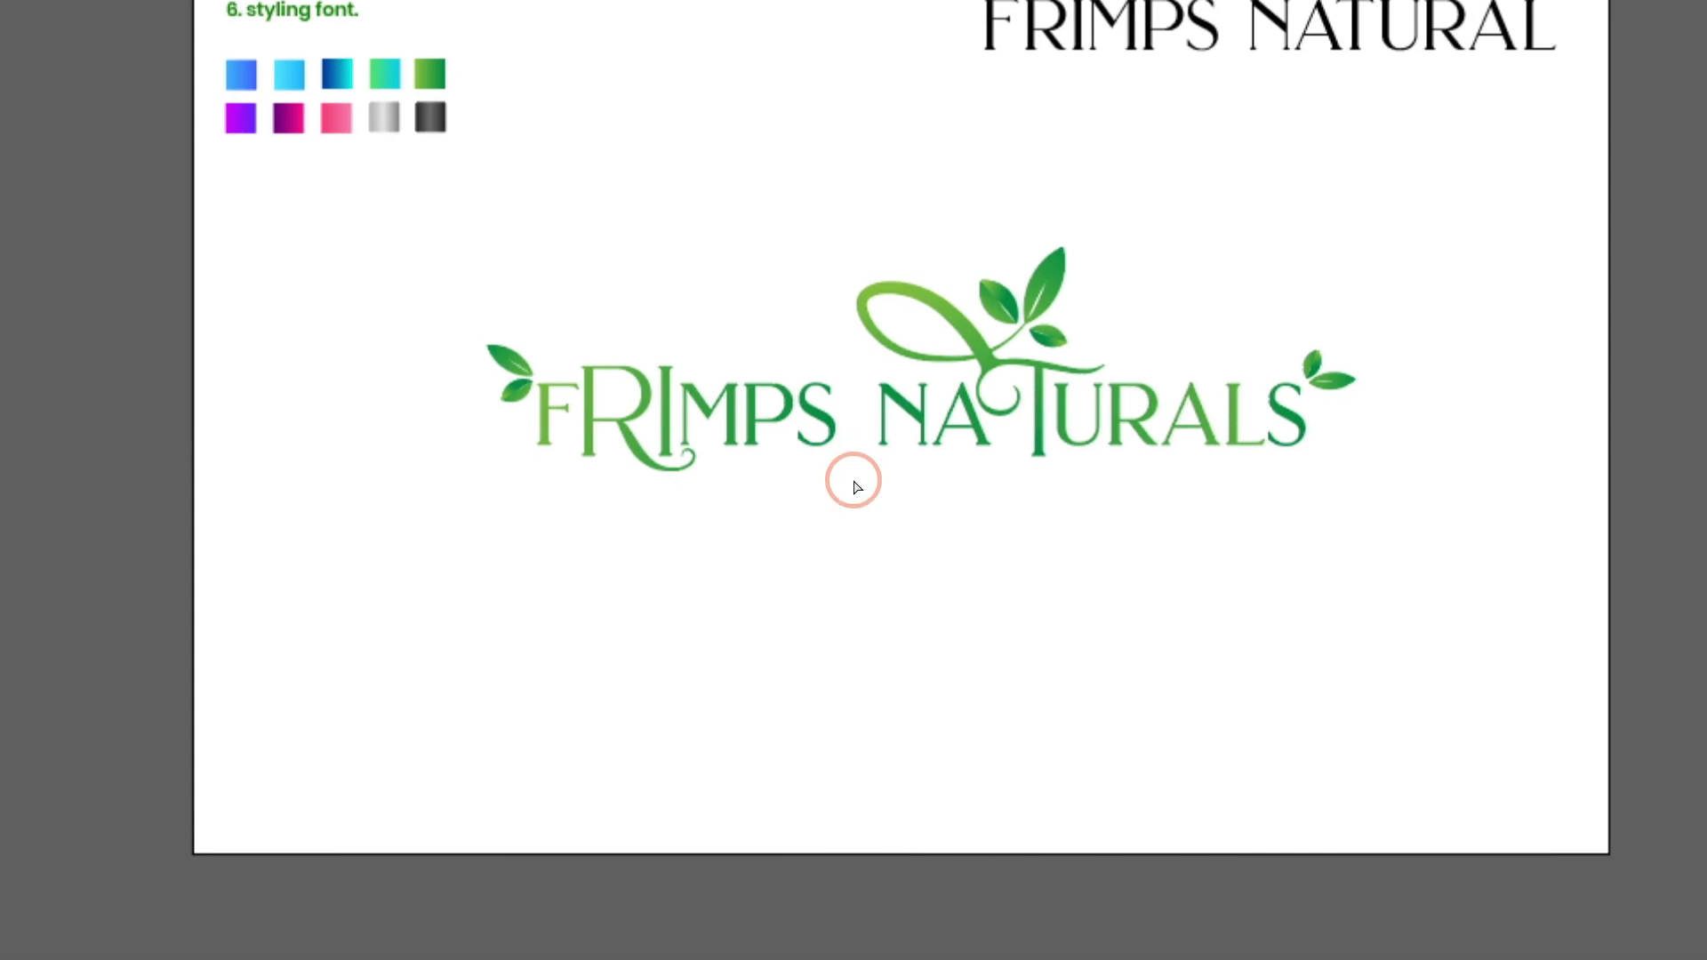
{"action": "key", "text": "ctrl+shift+z"}
{"action": "key", "text": "ctrl+shift+z"}
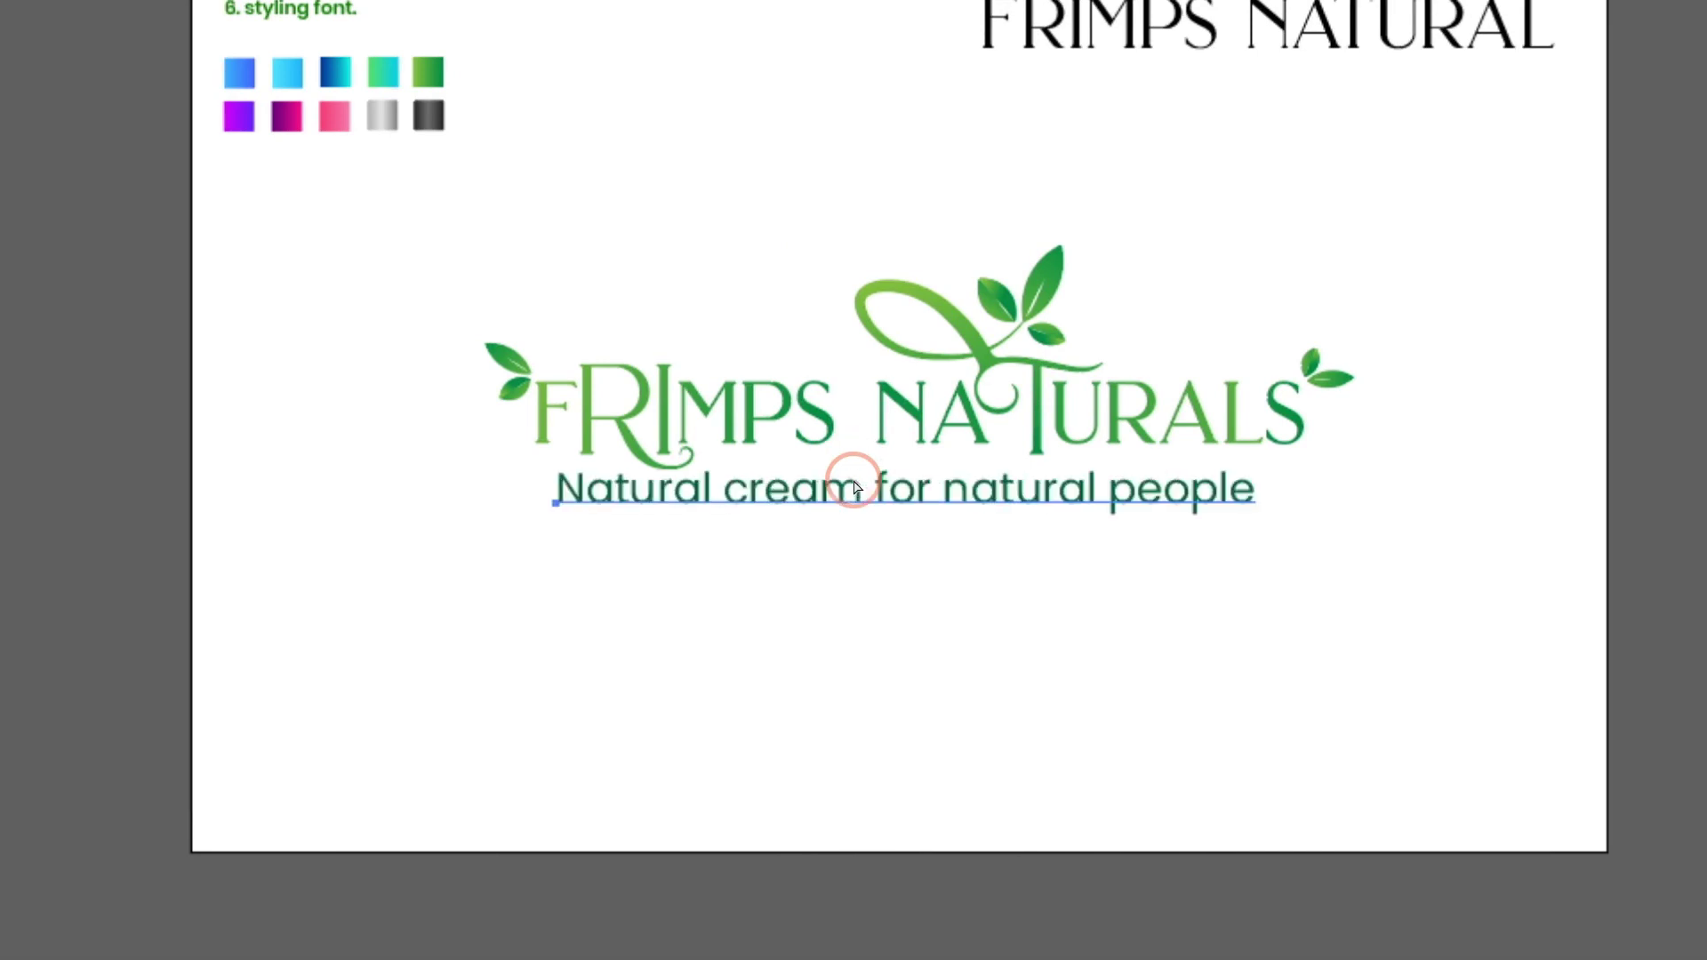
{"action": "left_click", "coordinate": [855, 476]}
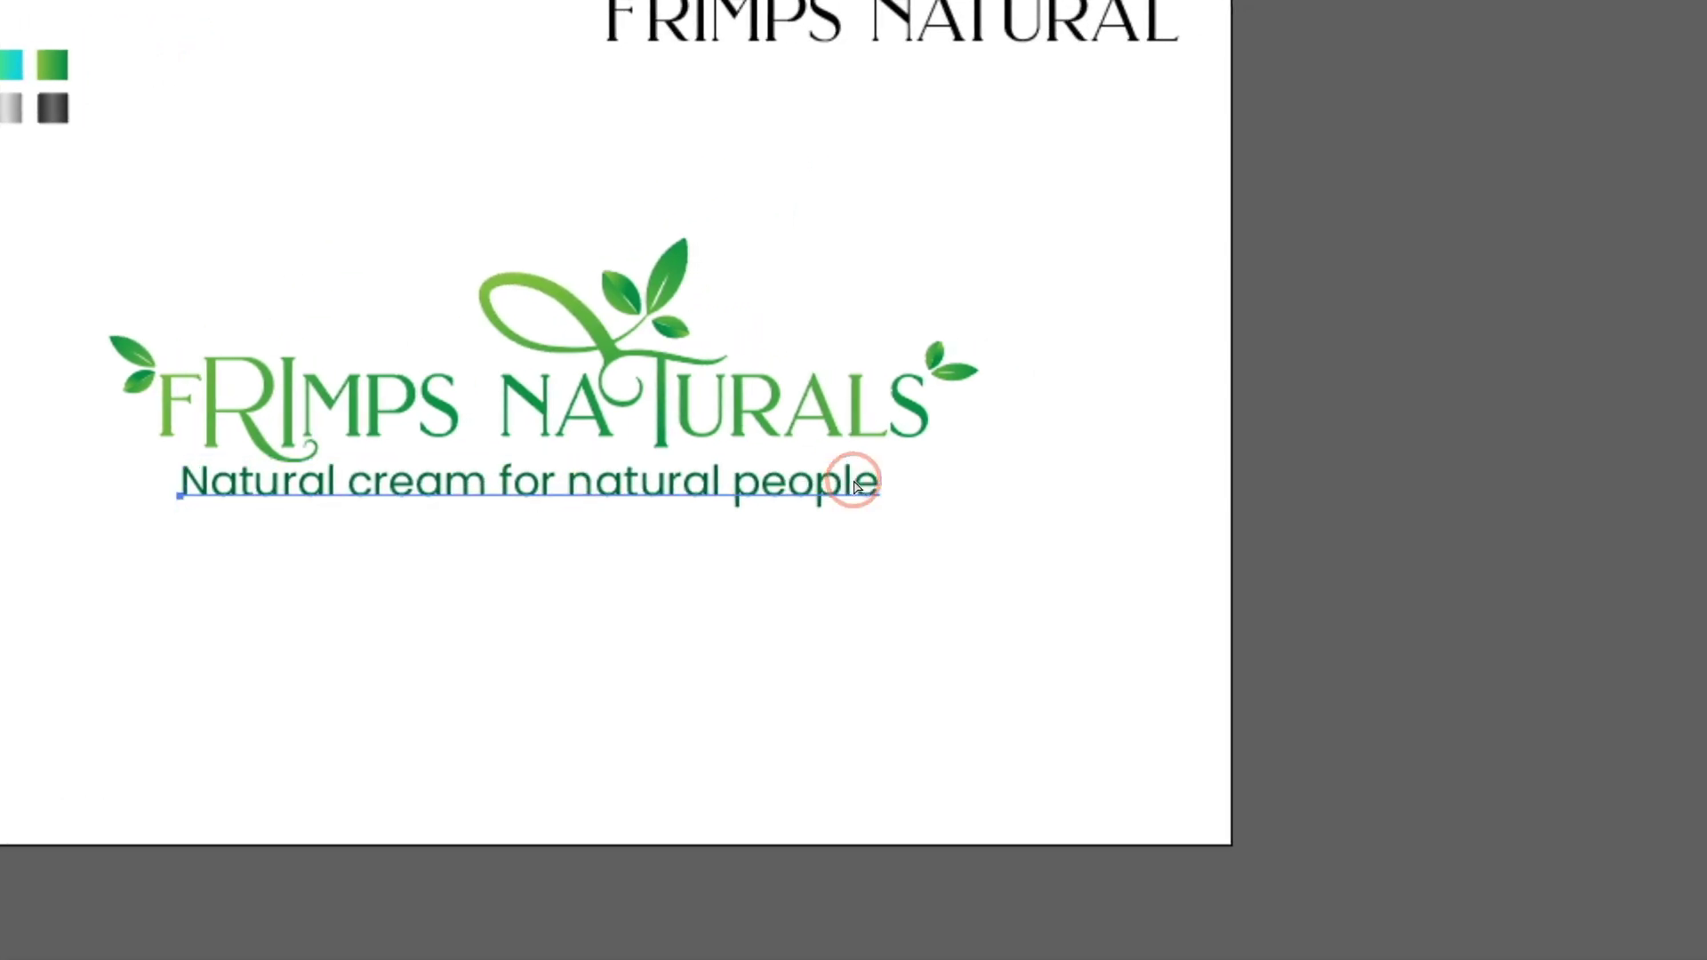
{"action": "key", "text": "ctrl+z"}
{"action": "key", "text": "ctrl+shift+z"}
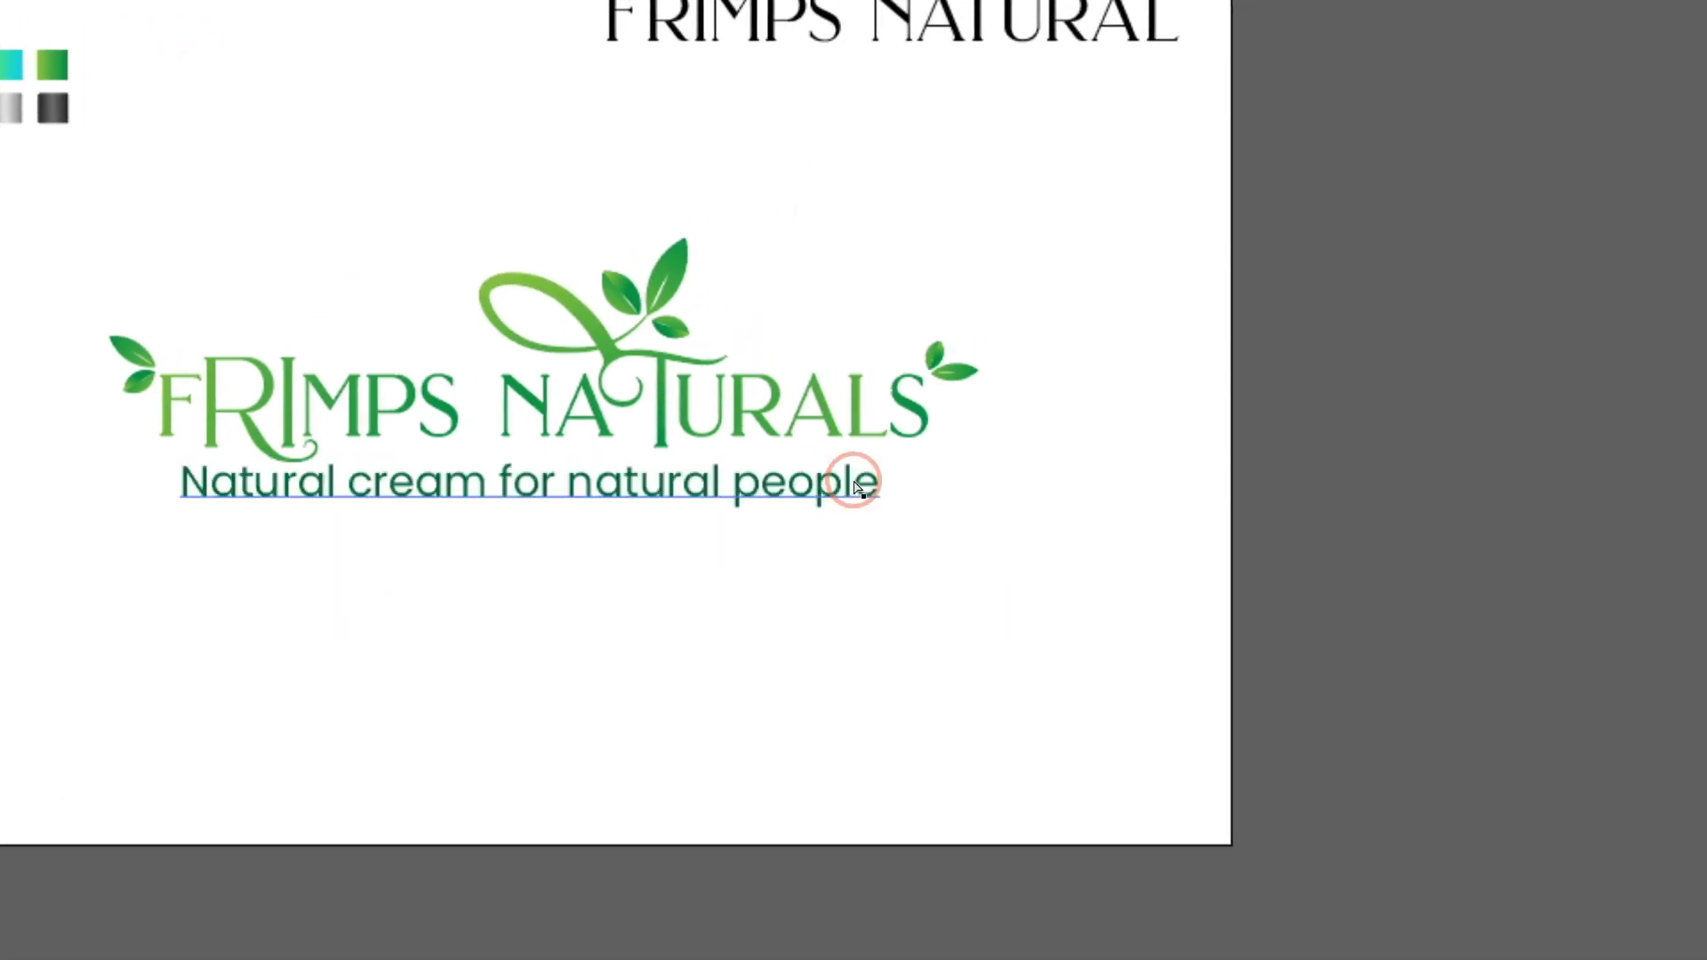
{"action": "key", "text": "Up"}
{"action": "key", "text": "Delete"}
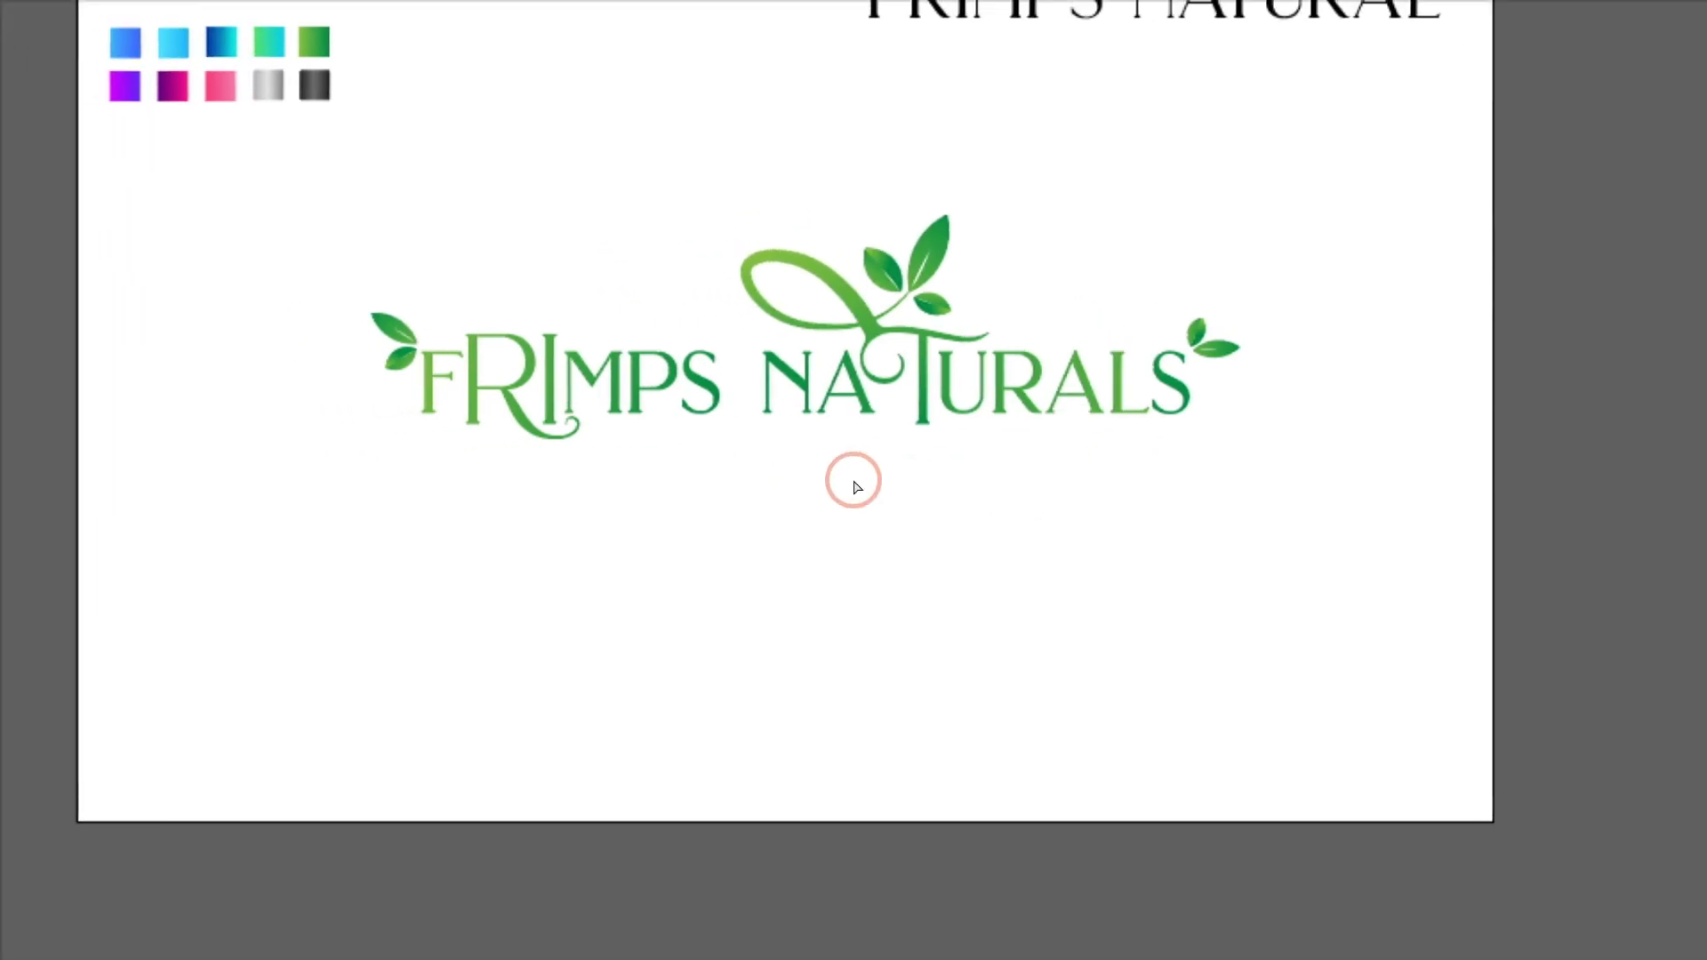
{"action": "key", "text": "ctrl+z"}
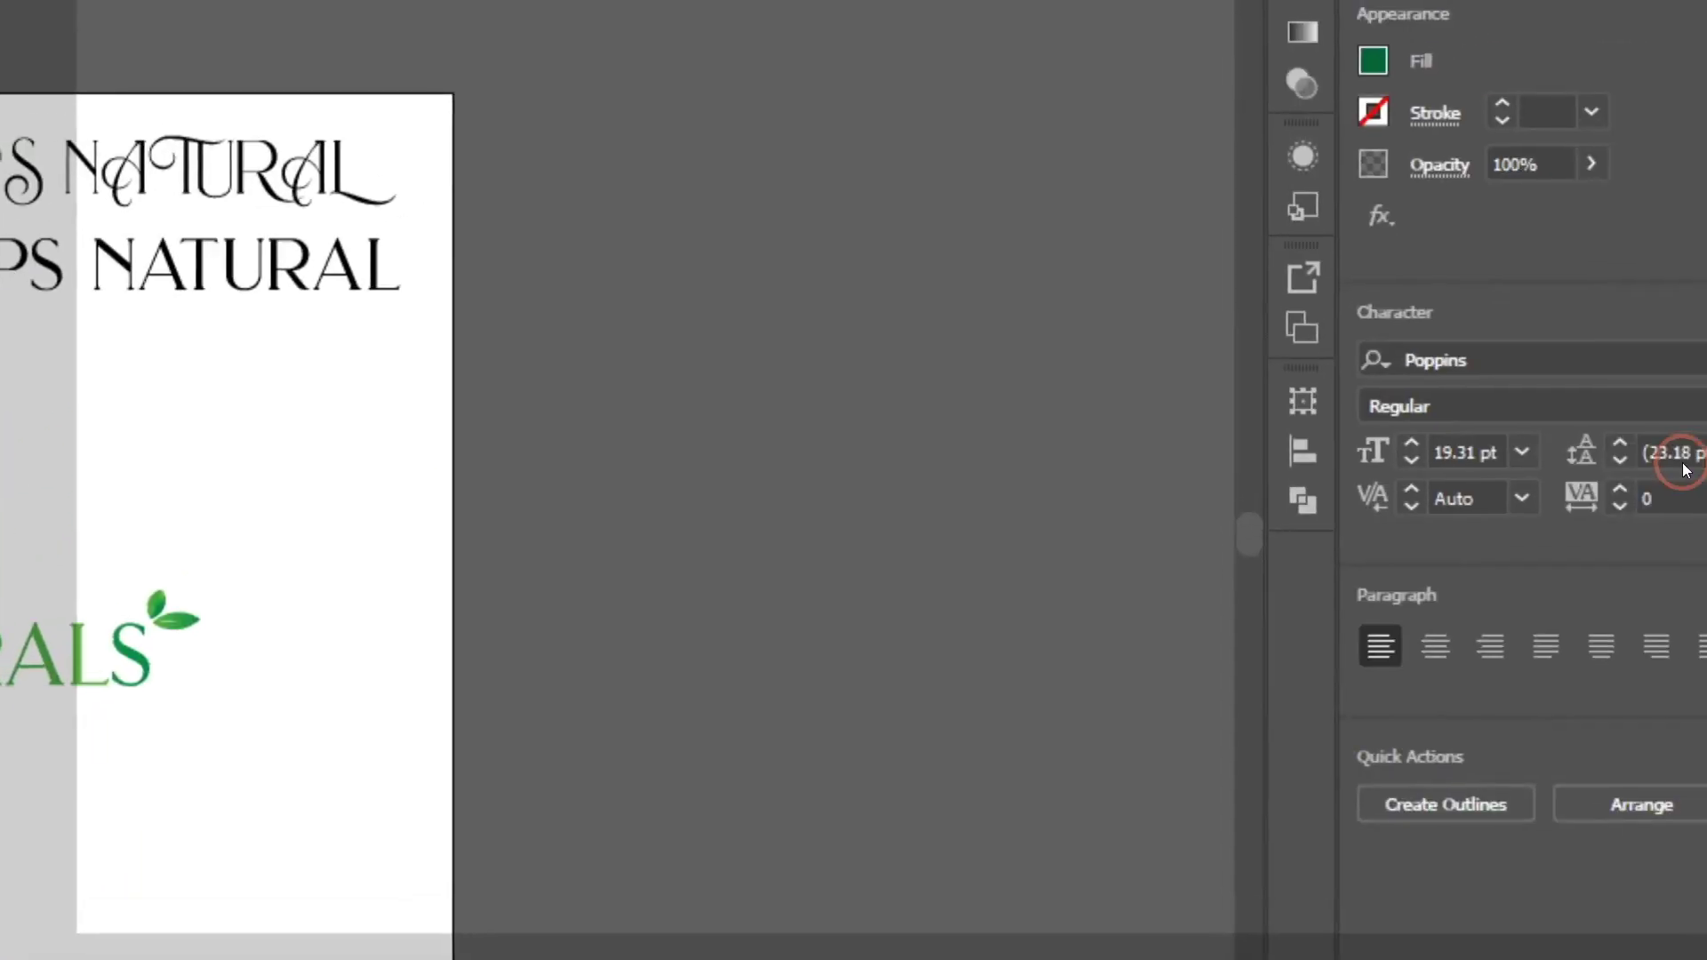
Set the tagline's tracking to 200.
{"action": "left_click", "coordinate": [1519, 480]}
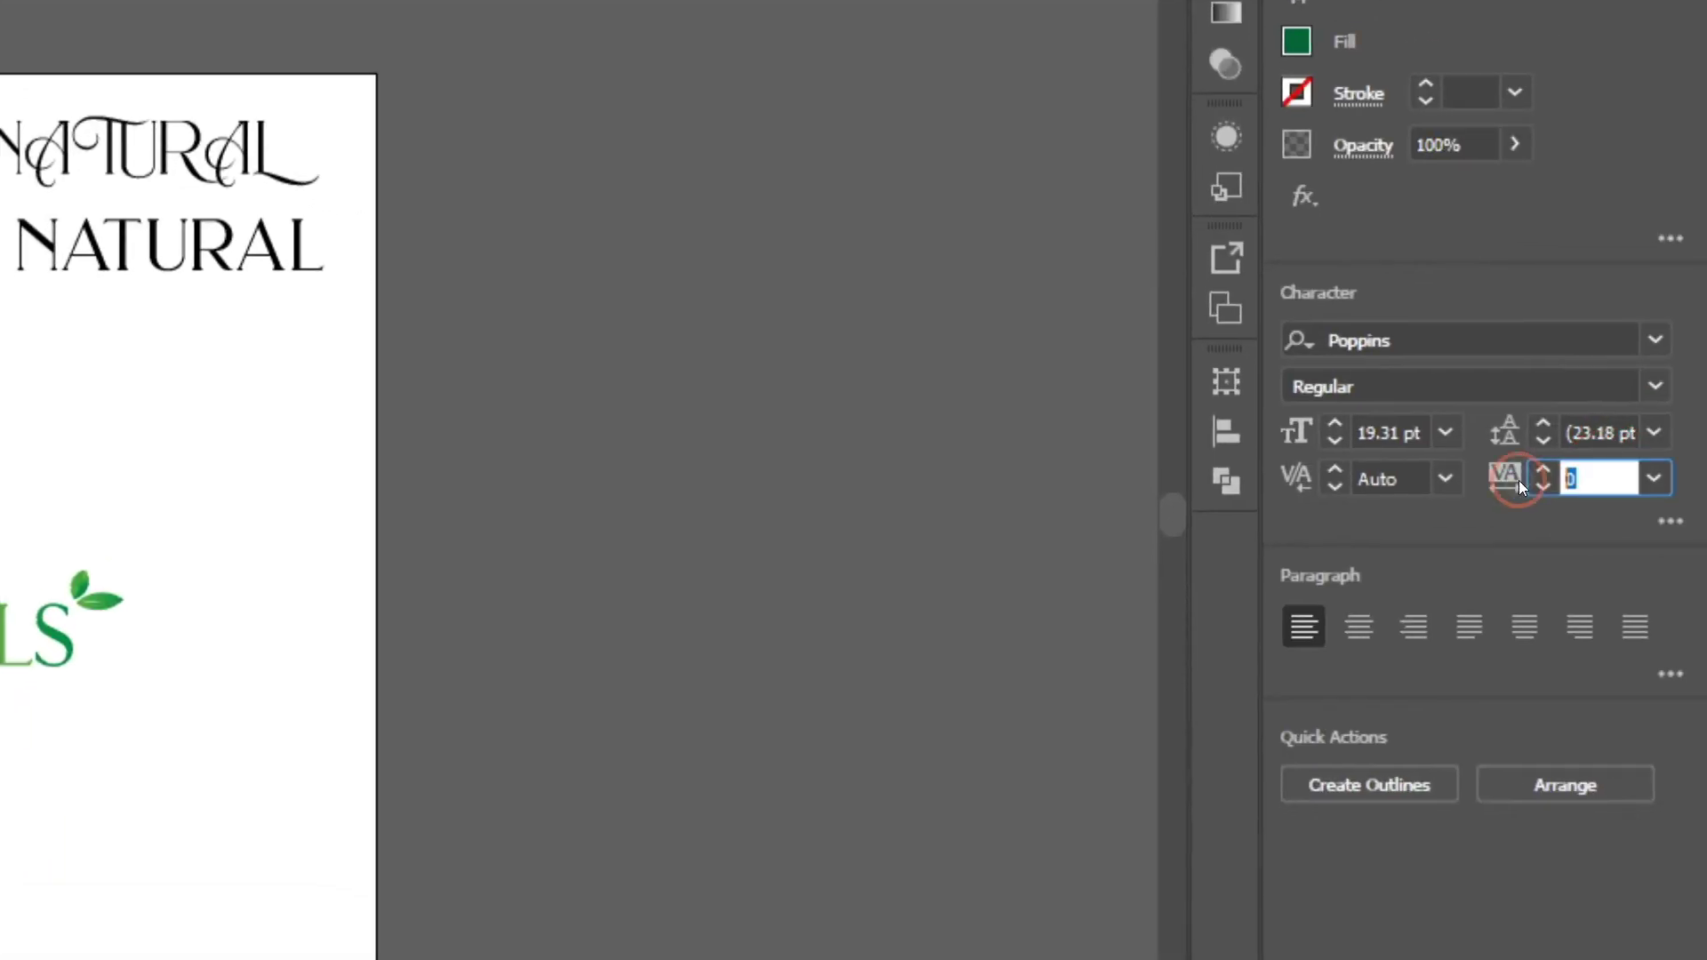
{"action": "type", "text": "2-00"}
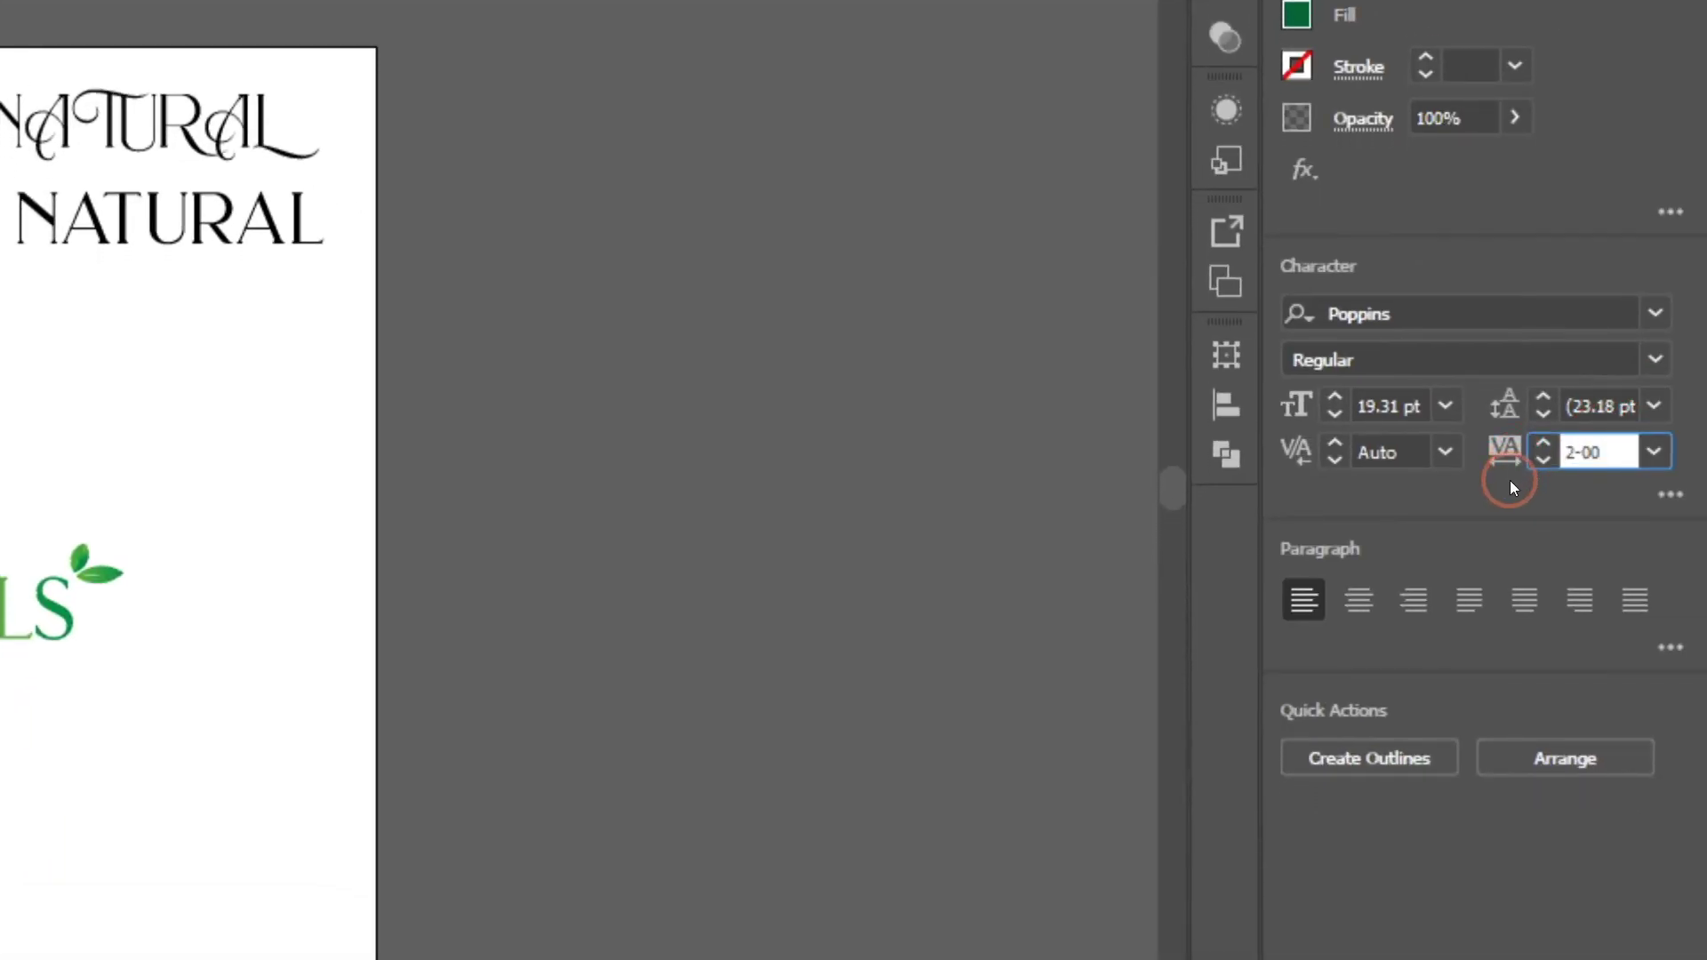
{"action": "key", "text": "BackSpace"}
{"action": "key", "text": "BackSpace"}
{"action": "key", "text": "BackSpace"}
{"action": "type", "text": "00"}
{"action": "key", "text": "Return"}
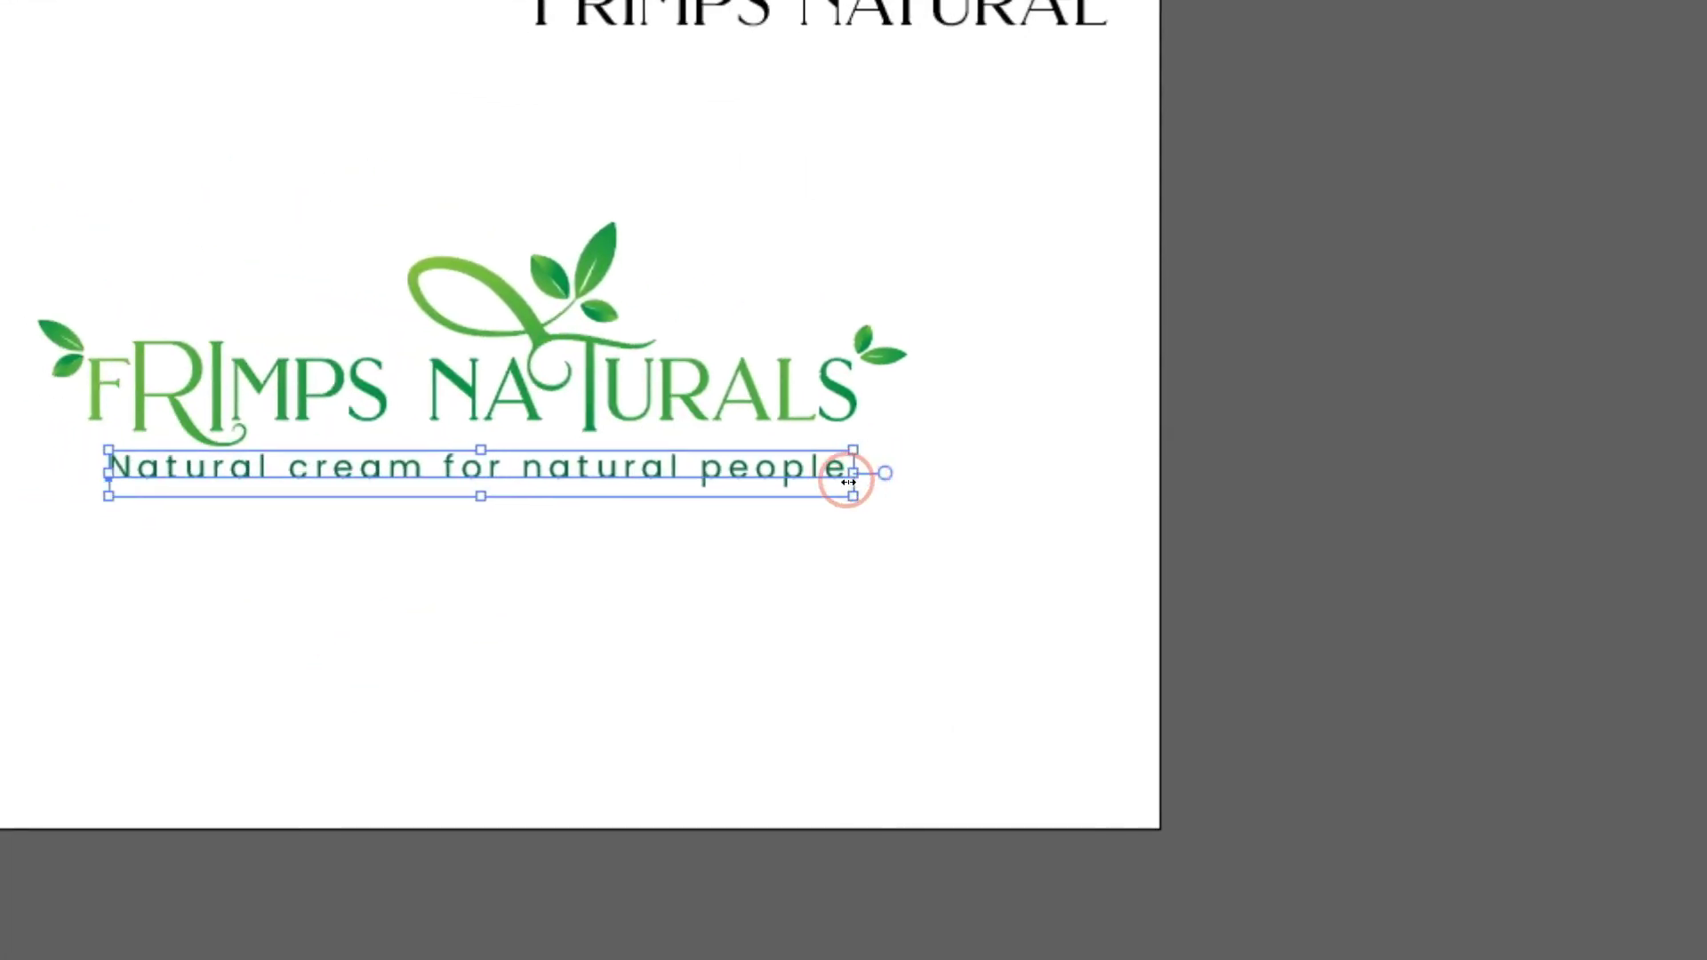
Scale the letter-spaced tagline down slightly so it sits centred within the width of the logo lettering, and deselect it.
{"action": "key", "text": "ctrl+z"}
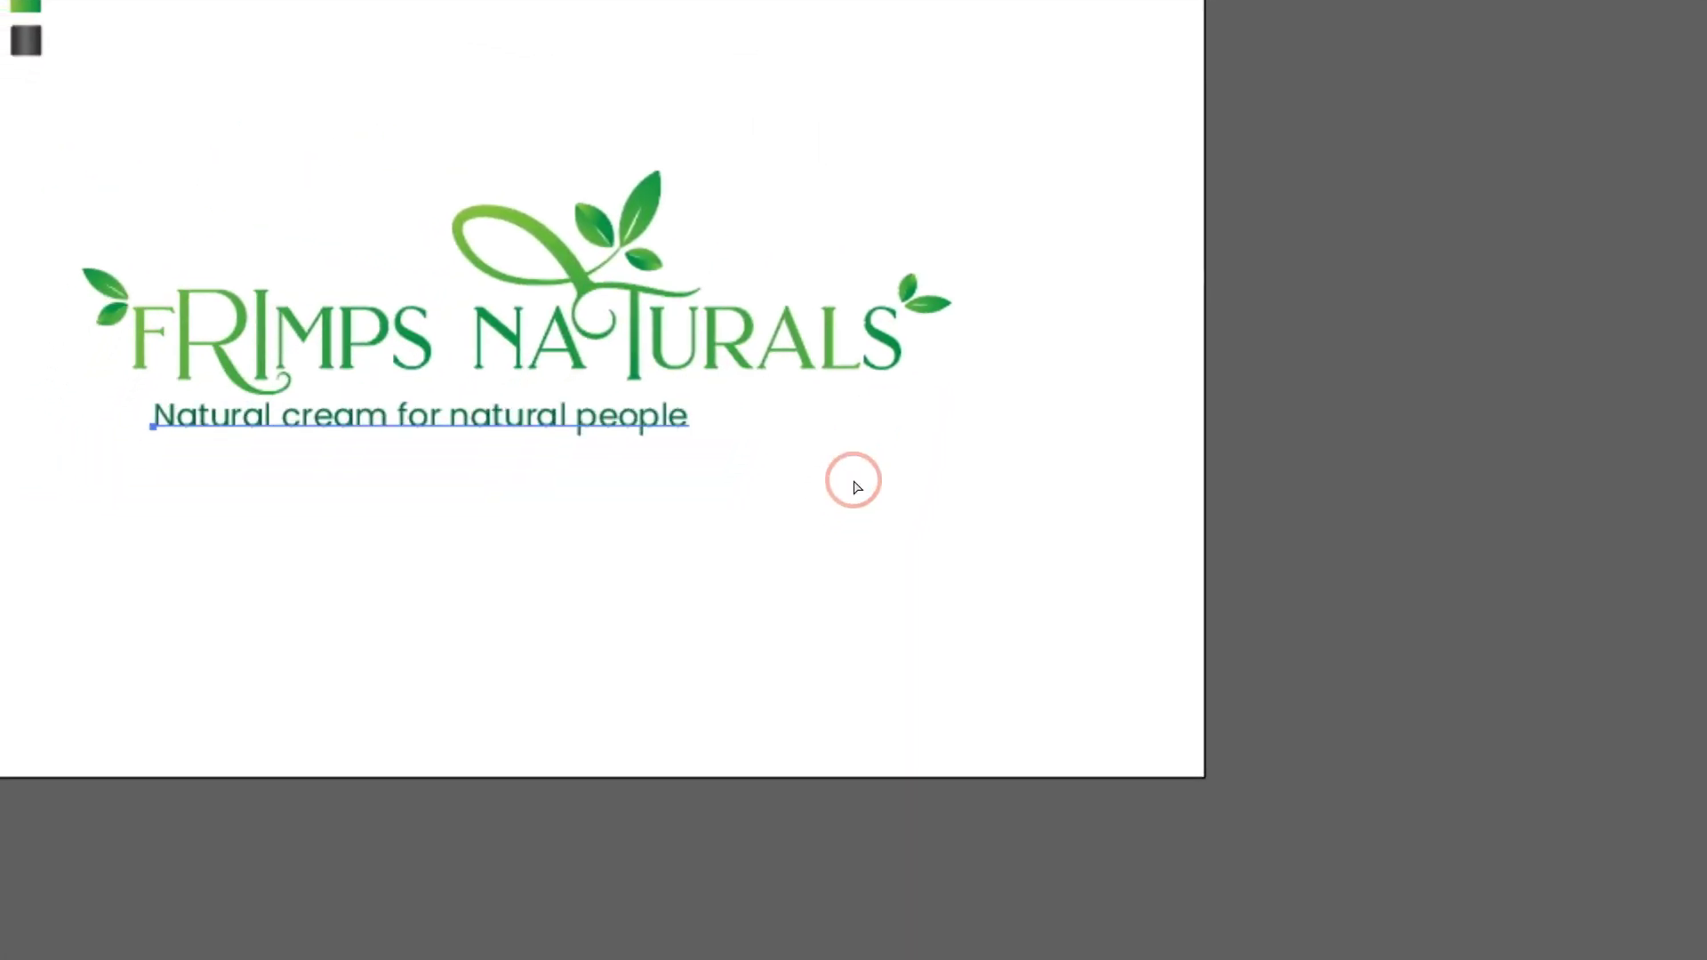
{"action": "key", "text": "ctrl+shift+z"}
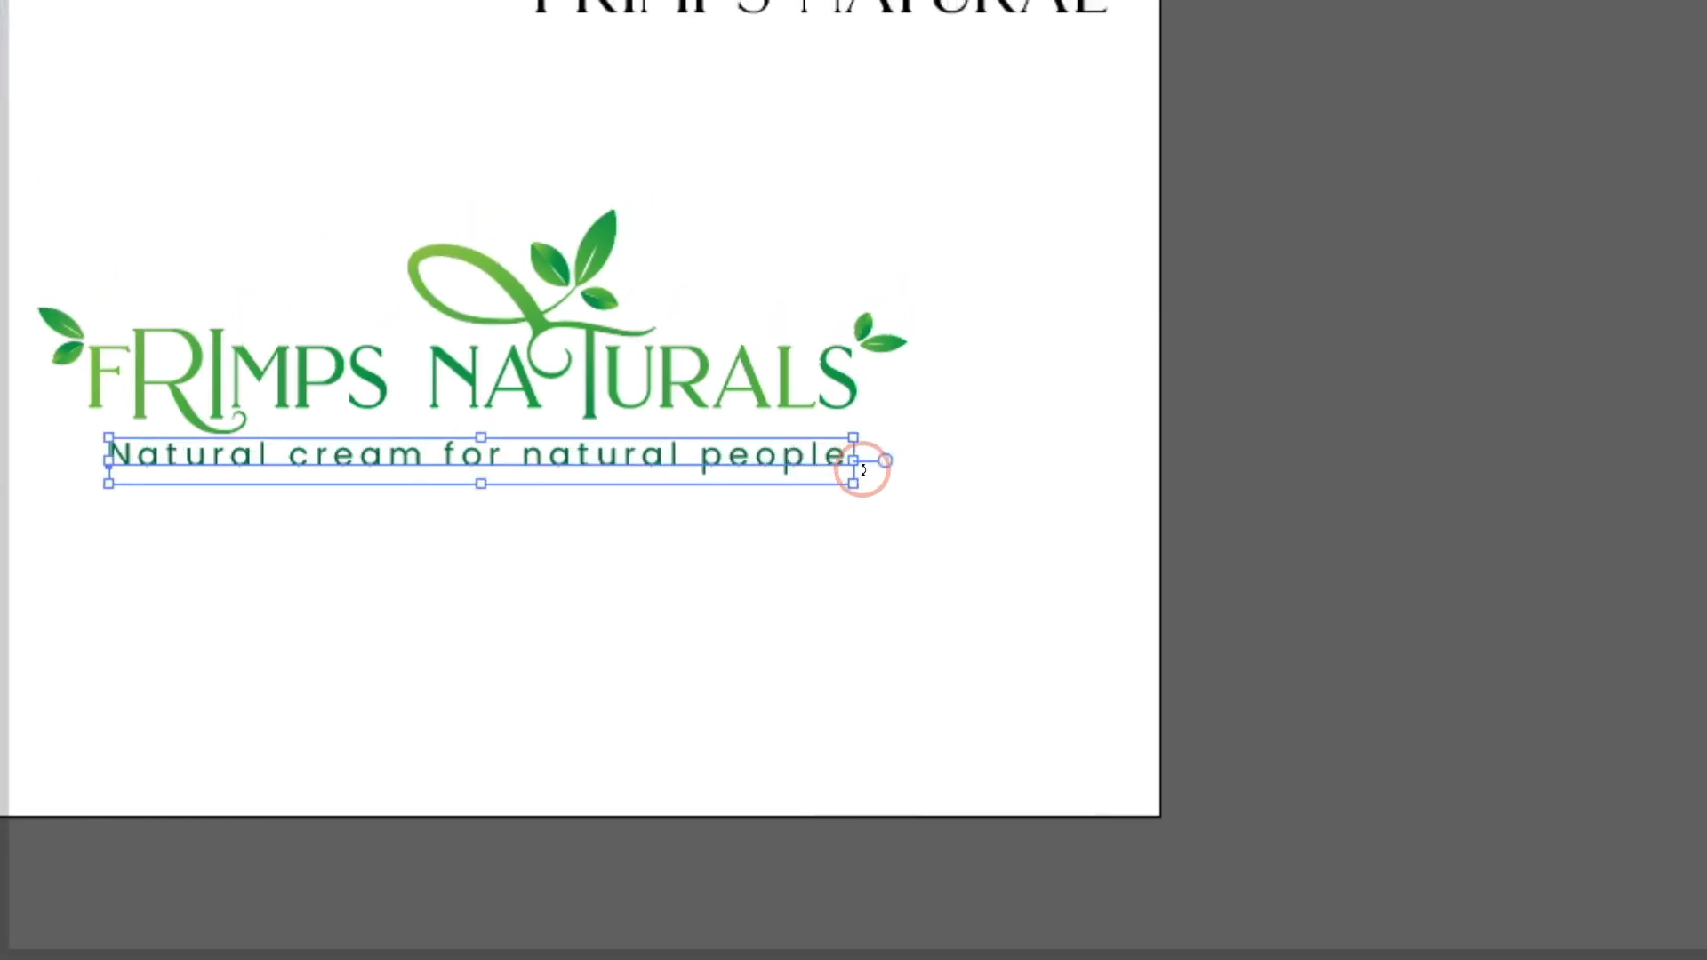
{"action": "left_click_drag", "start_coordinate": [900, 424], "coordinate": [829, 486]}
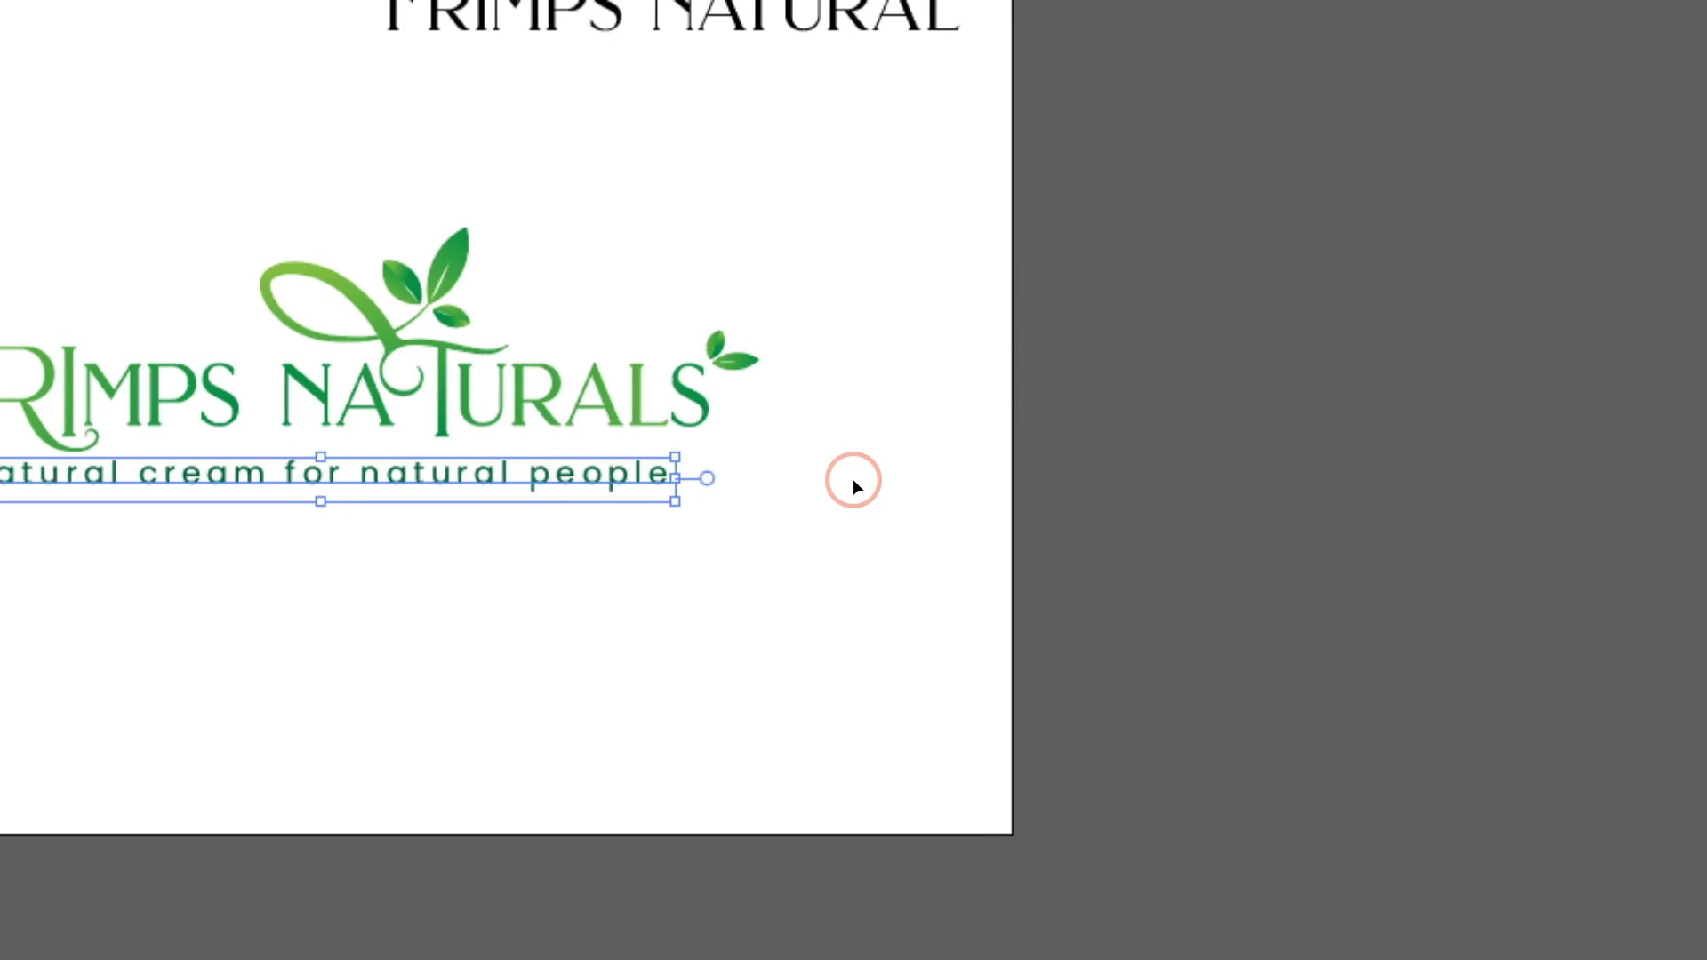
{"action": "left_click", "coordinate": [854, 480]}
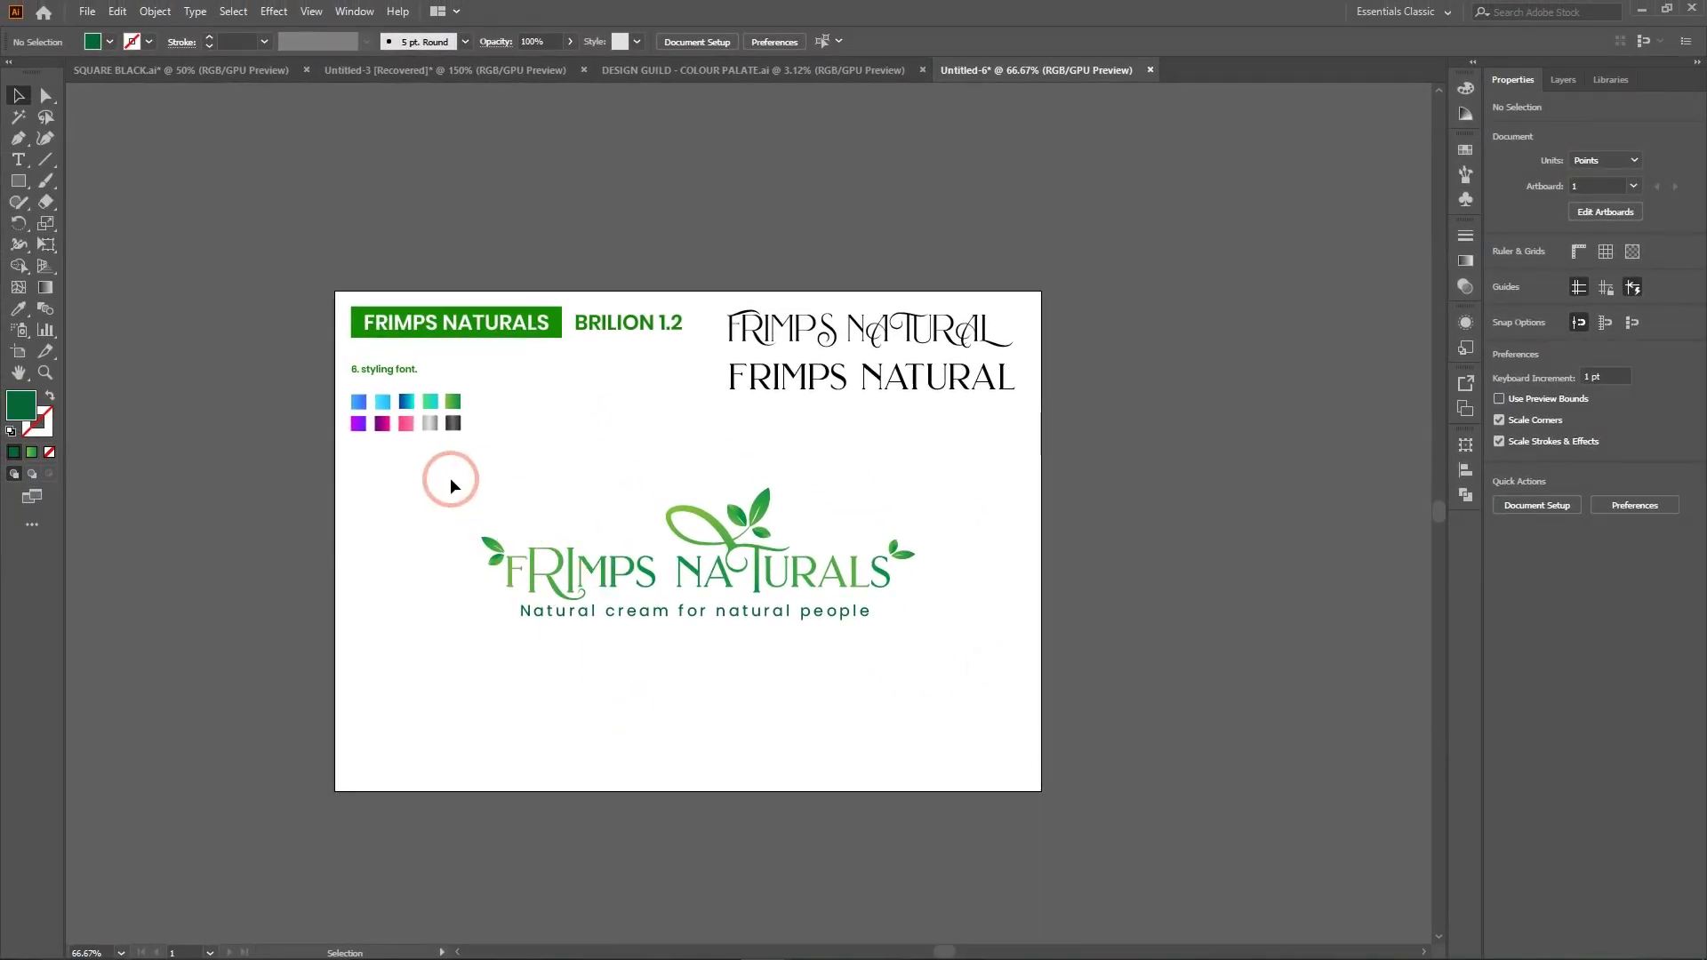
Select the whole logo, including its leaves, together with the tagline.
{"action": "left_click_drag", "start_coordinate": [451, 480], "coordinate": [1028, 686]}
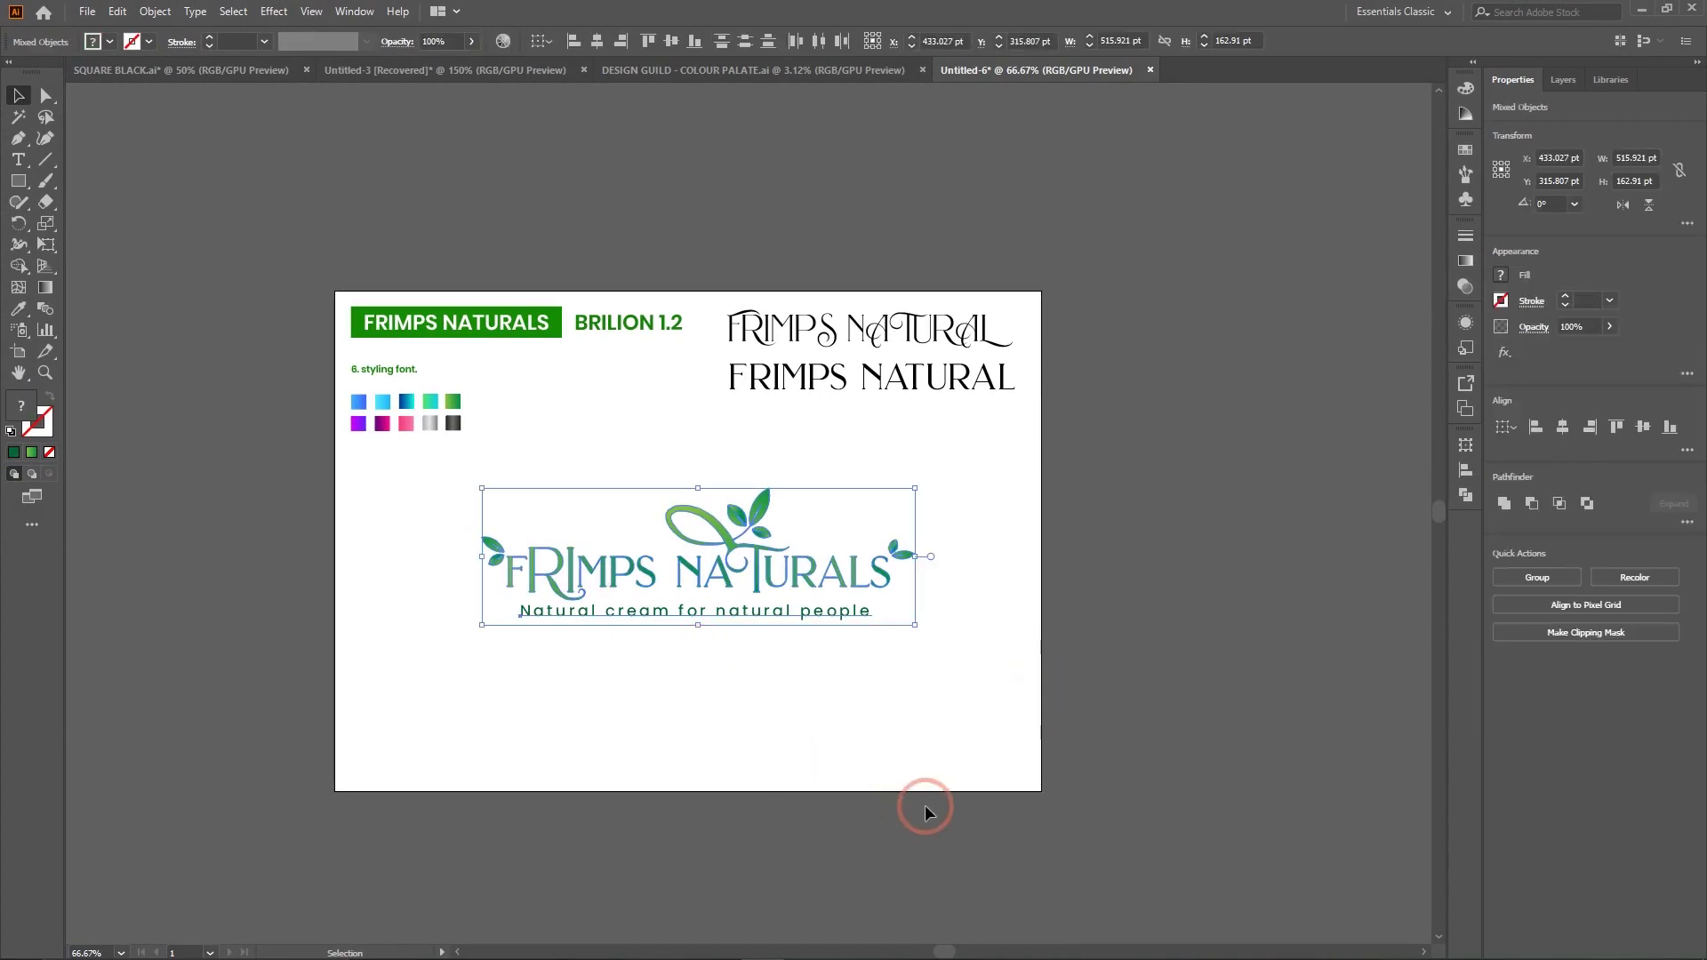